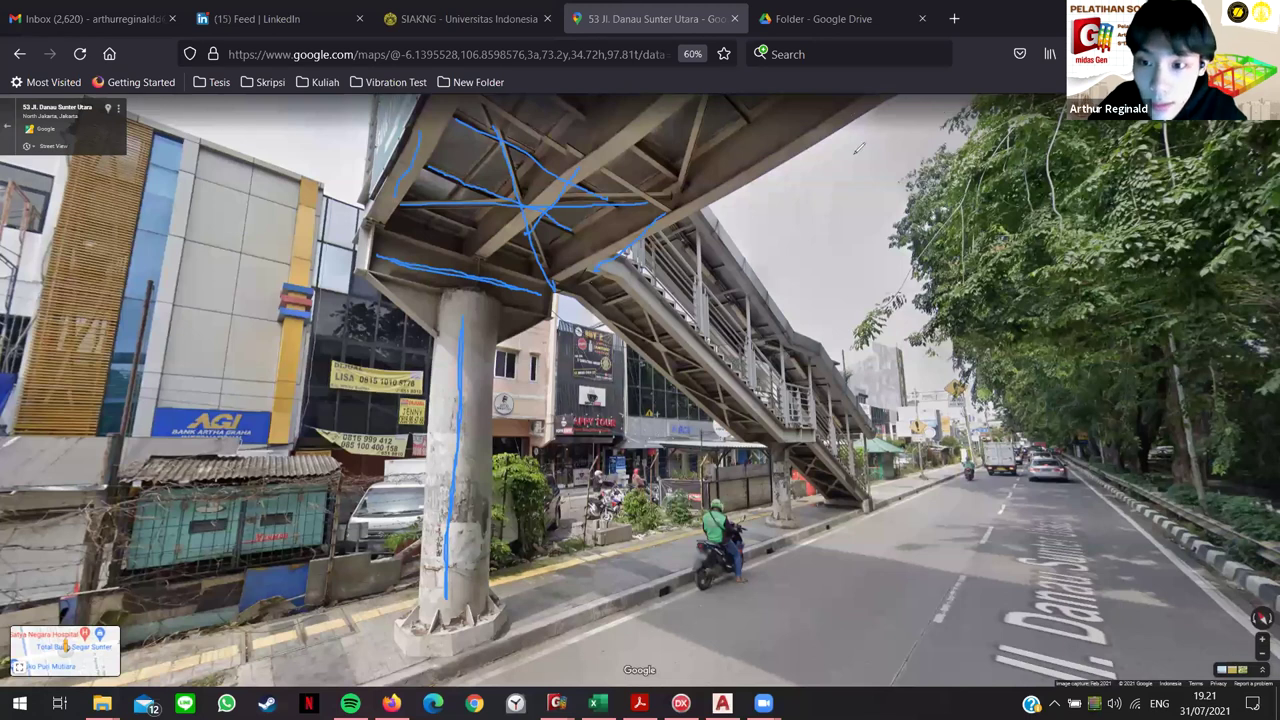
# Step: Clear the drawn markings and move closer to the footbridge pillar in Street View
pyautogui.press('Escape')
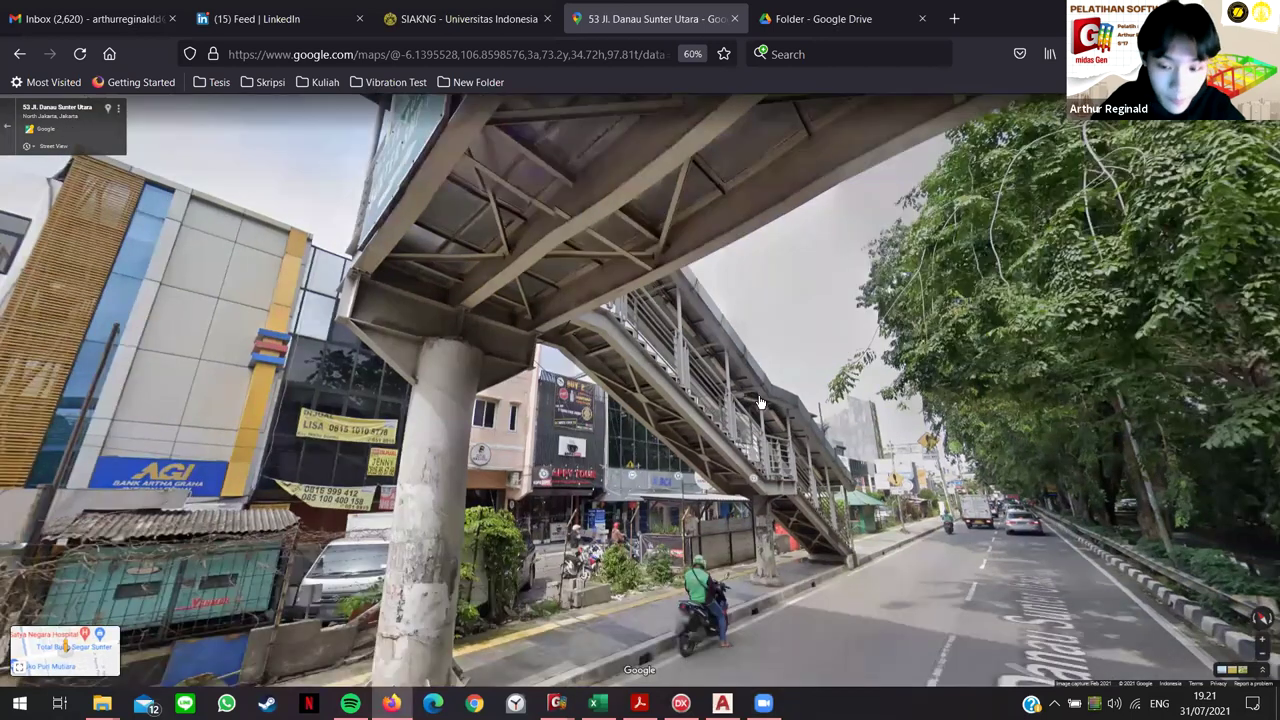
pyautogui.click(762, 426)
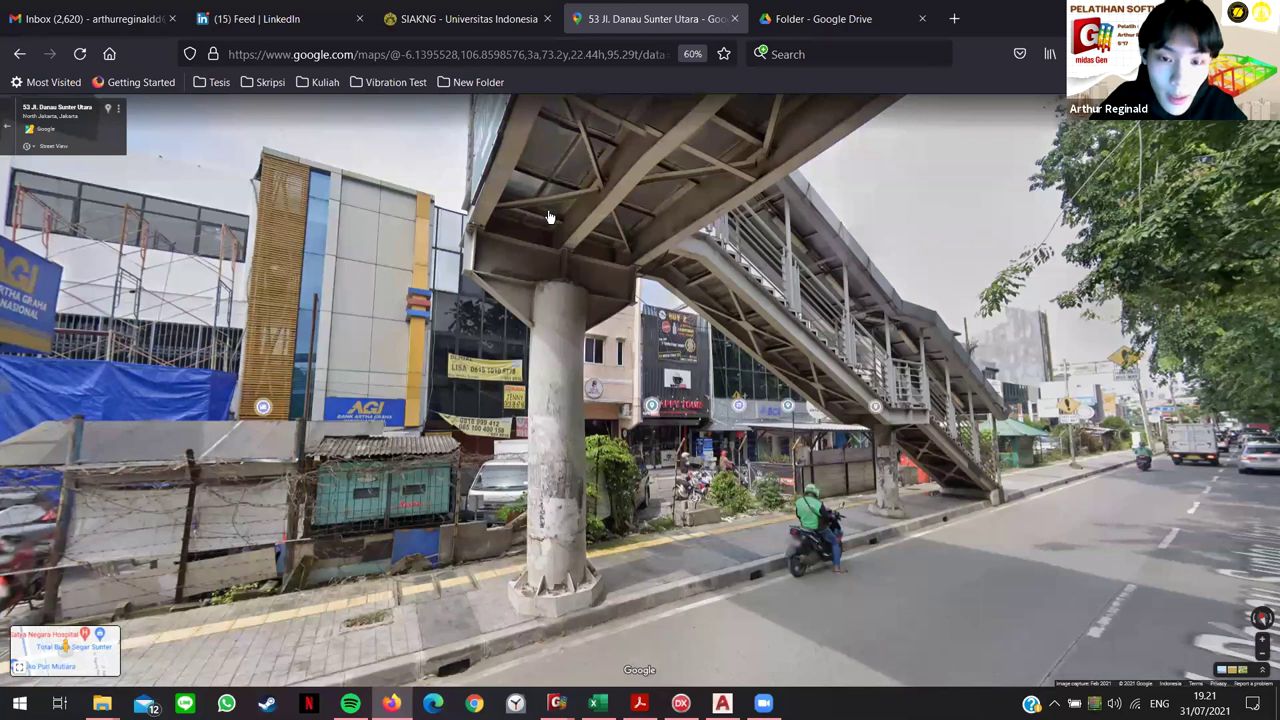
pyautogui.scroll(1, 548, 262)
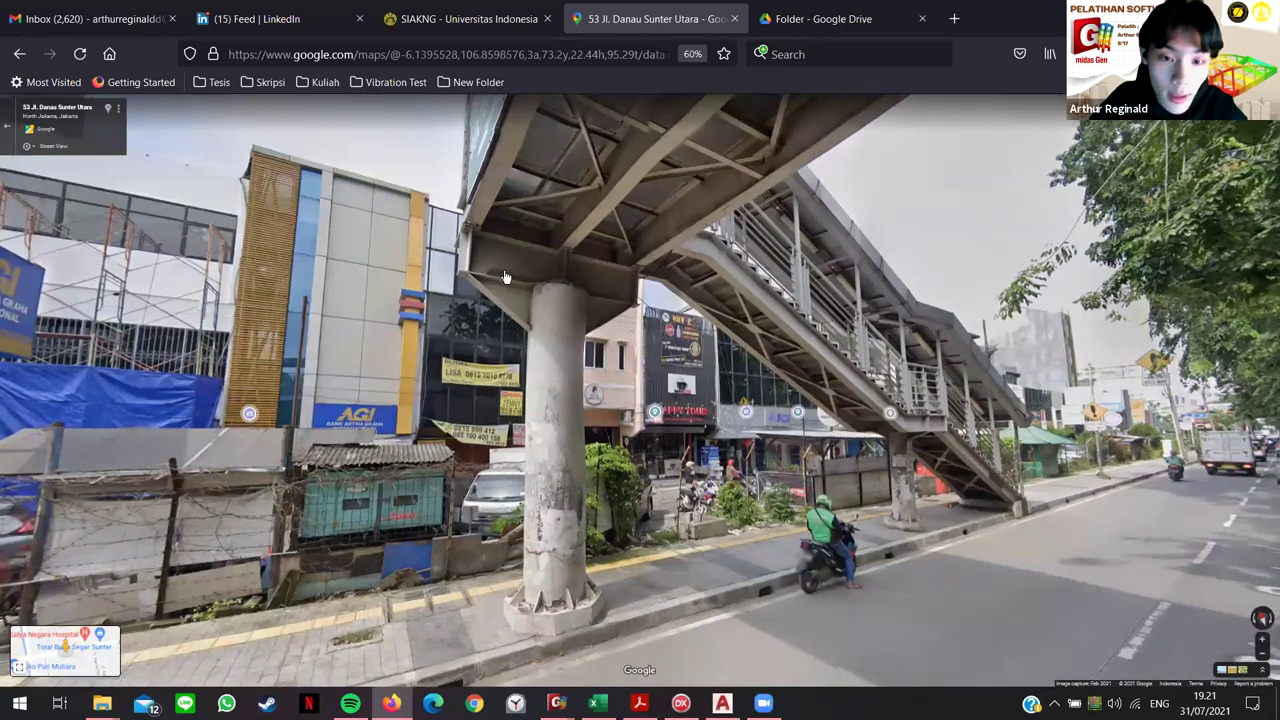
pyautogui.scroll(3, 634, 275)
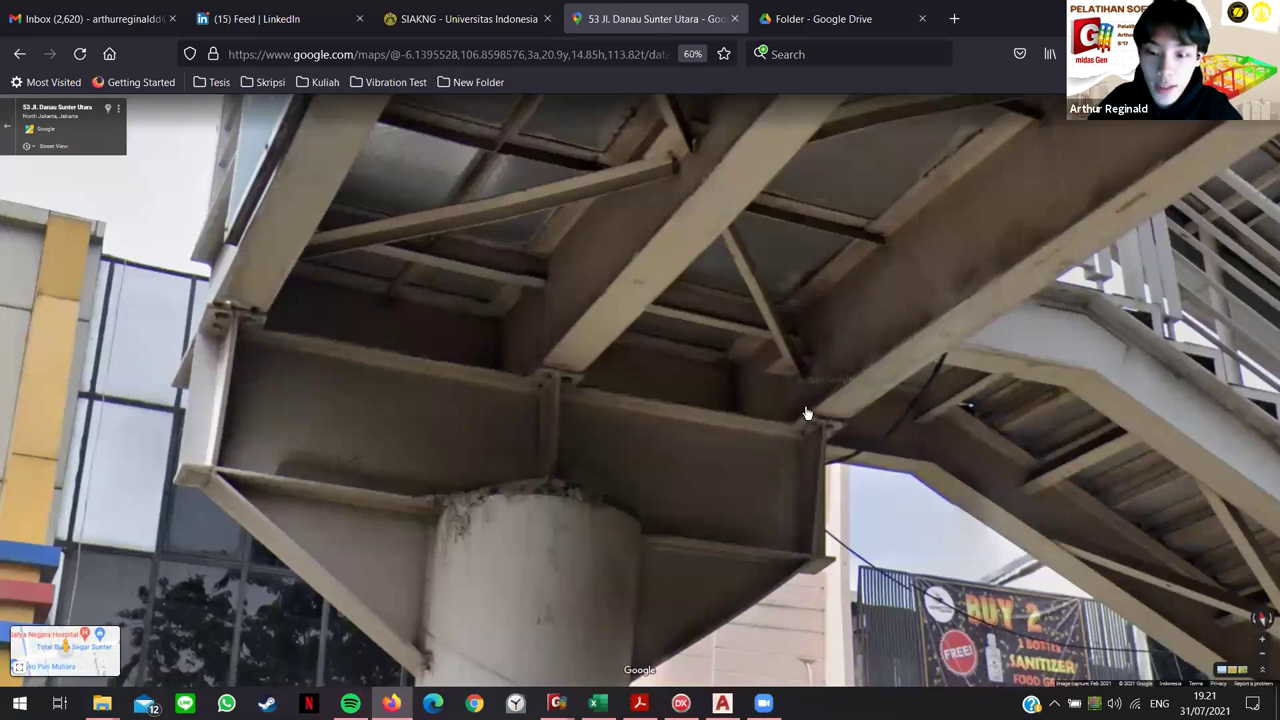
pyautogui.click(728, 458)
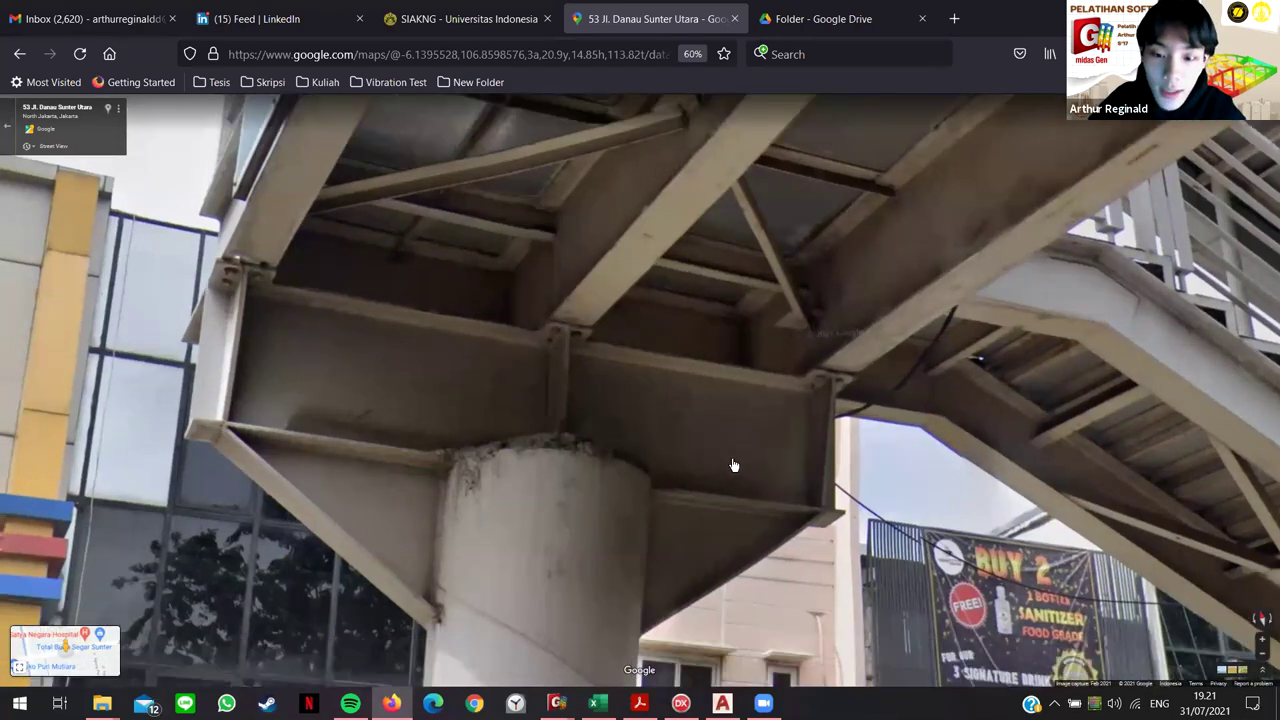
pyautogui.click(779, 465)
pyautogui.click(739, 558)
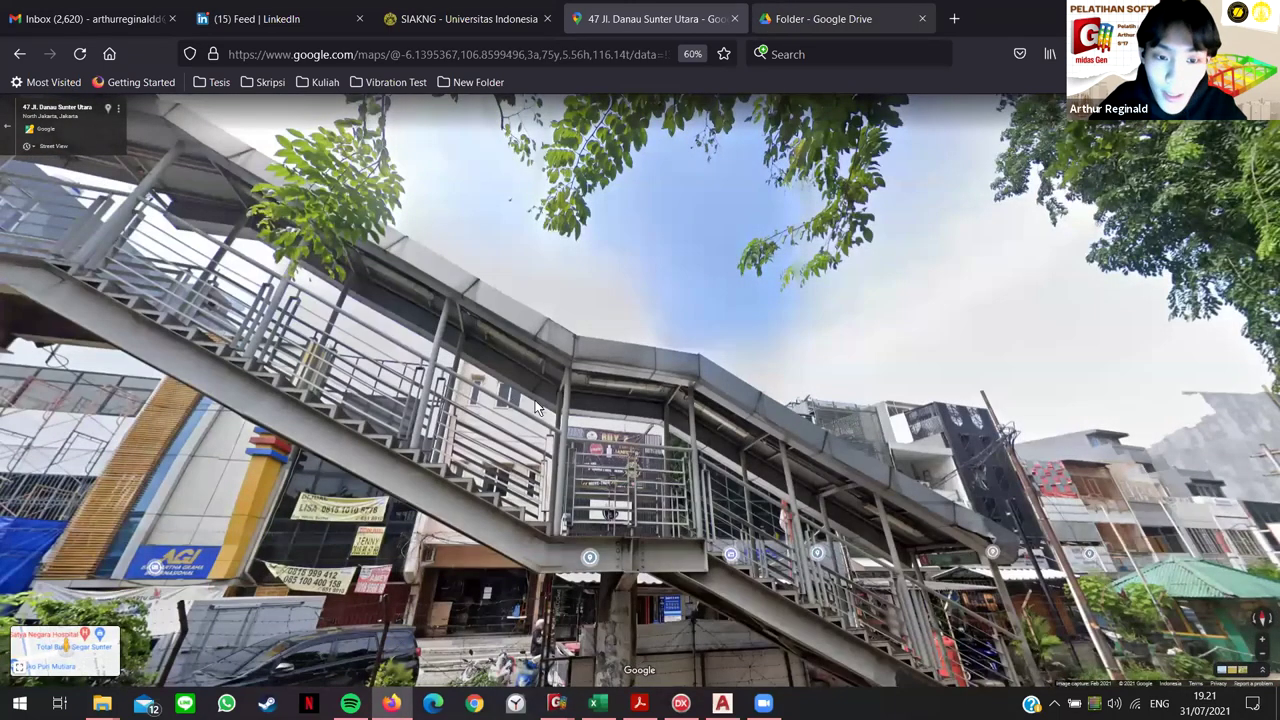
pyautogui.hotkey('ctrl', 'Tab')
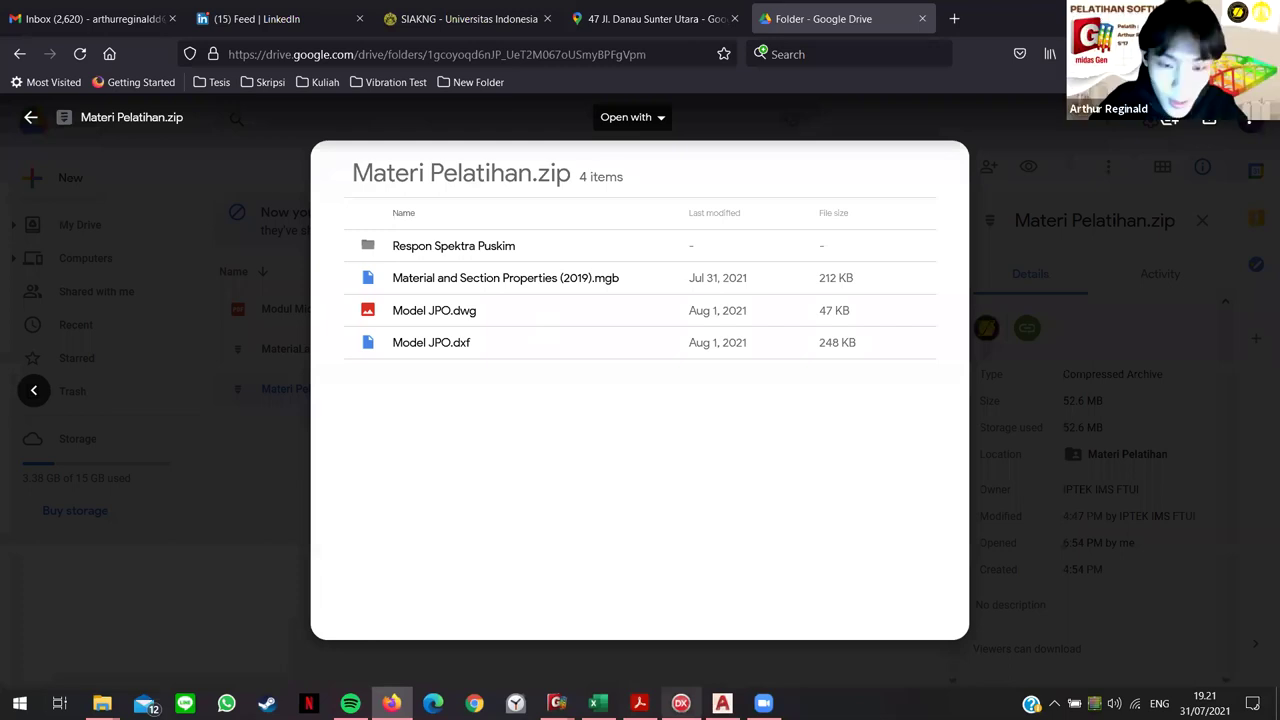
pyautogui.moveTo(722, 703)
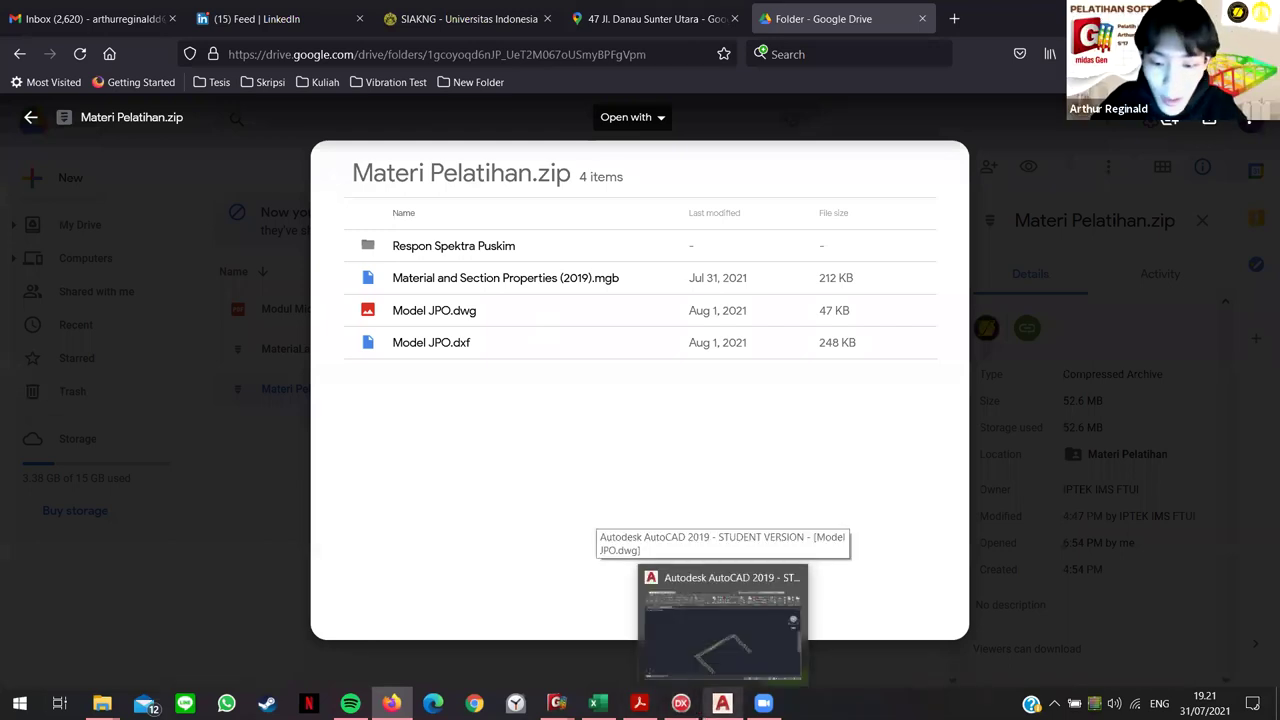
# Step: Pan and zoom around the Model JPO bridge truss in AutoCAD, then bring up the Midas module PDF
pyautogui.click(722, 703)
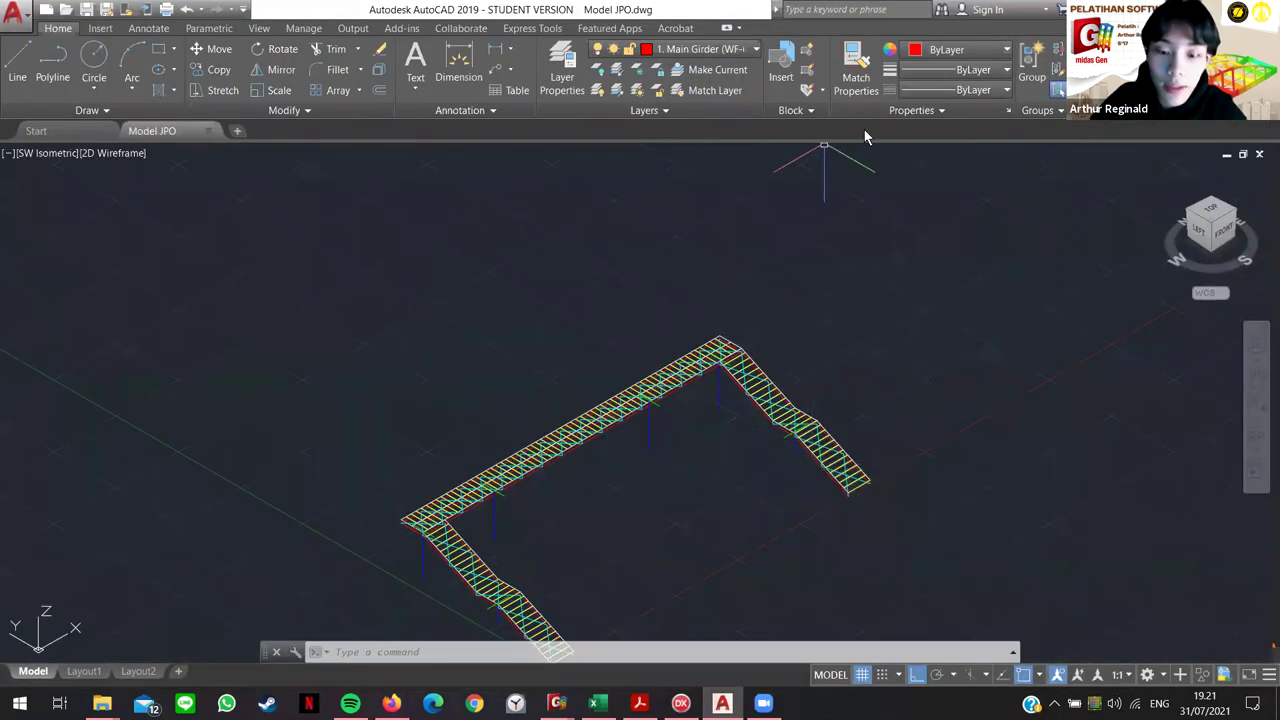
pyautogui.moveTo(717, 457)
pyautogui.mouseDown(button='middle')
pyautogui.moveTo(754, 360)
pyautogui.moveTo(1095, 600)
pyautogui.mouseUp(button='middle')
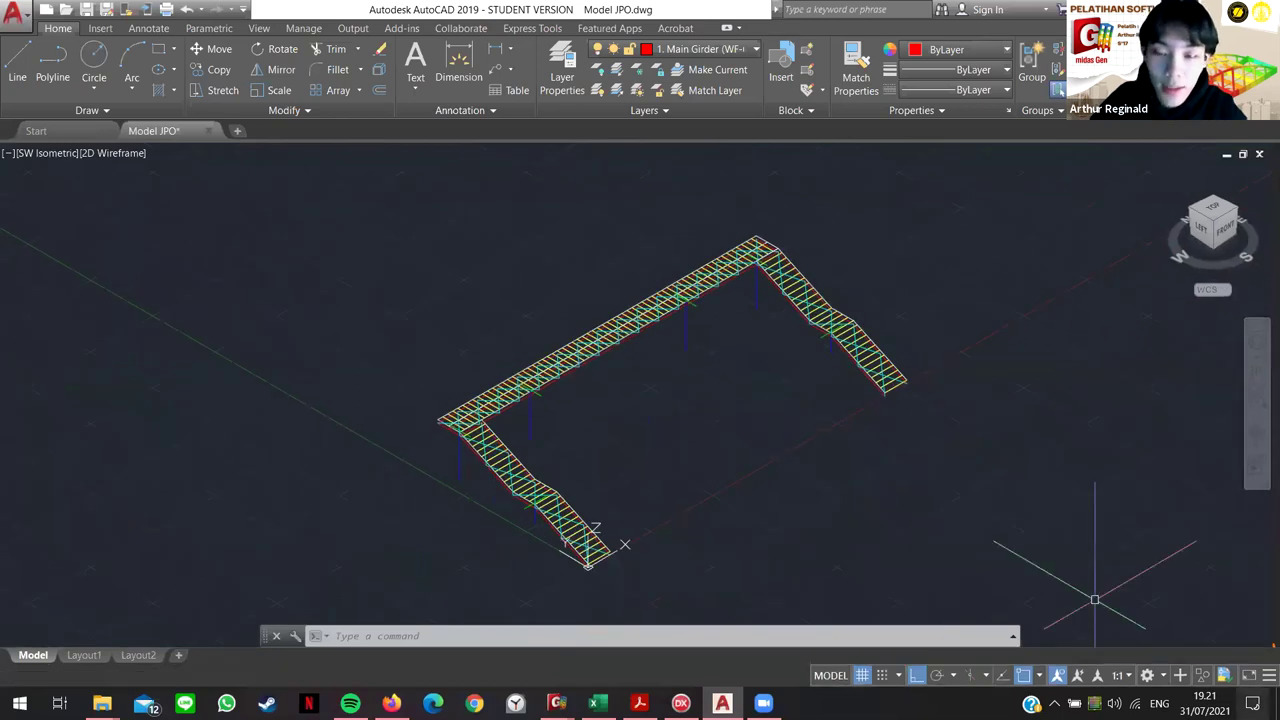
pyautogui.moveTo(660, 468); pyautogui.dragTo(677, 380, button='middle')
pyautogui.scroll(2, 690, 363)
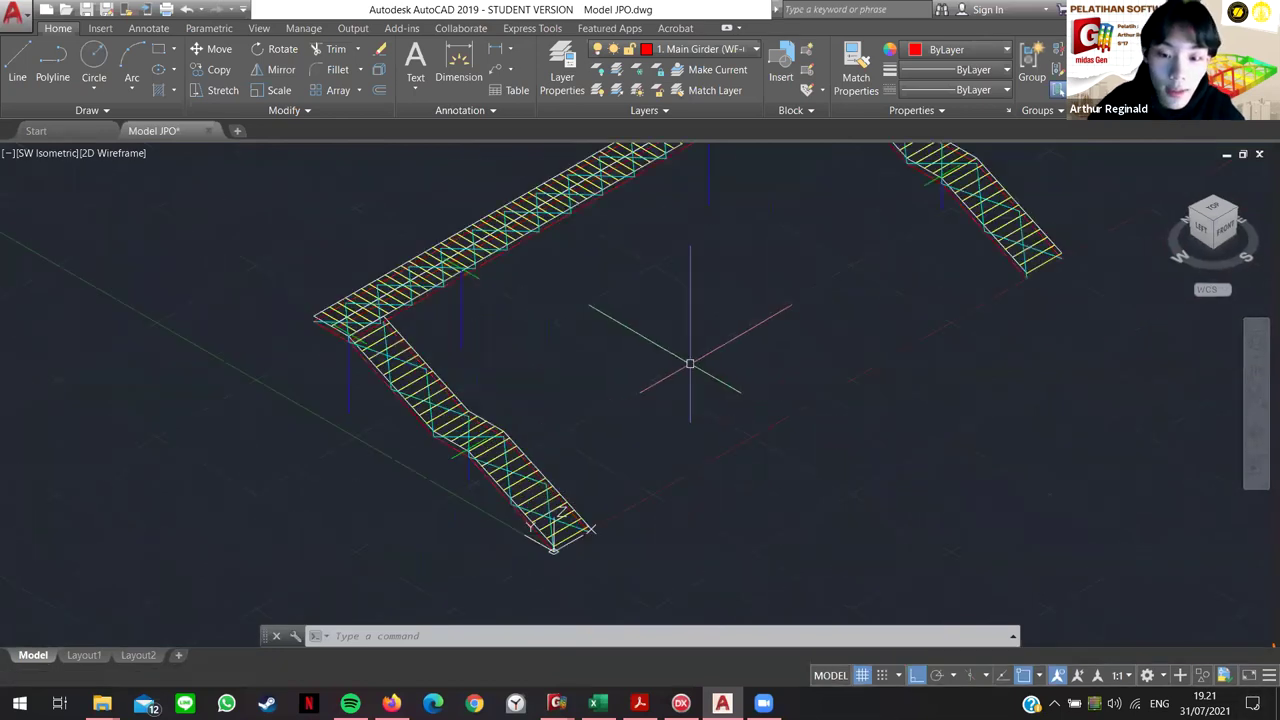
pyautogui.scroll(-3, 690, 363)
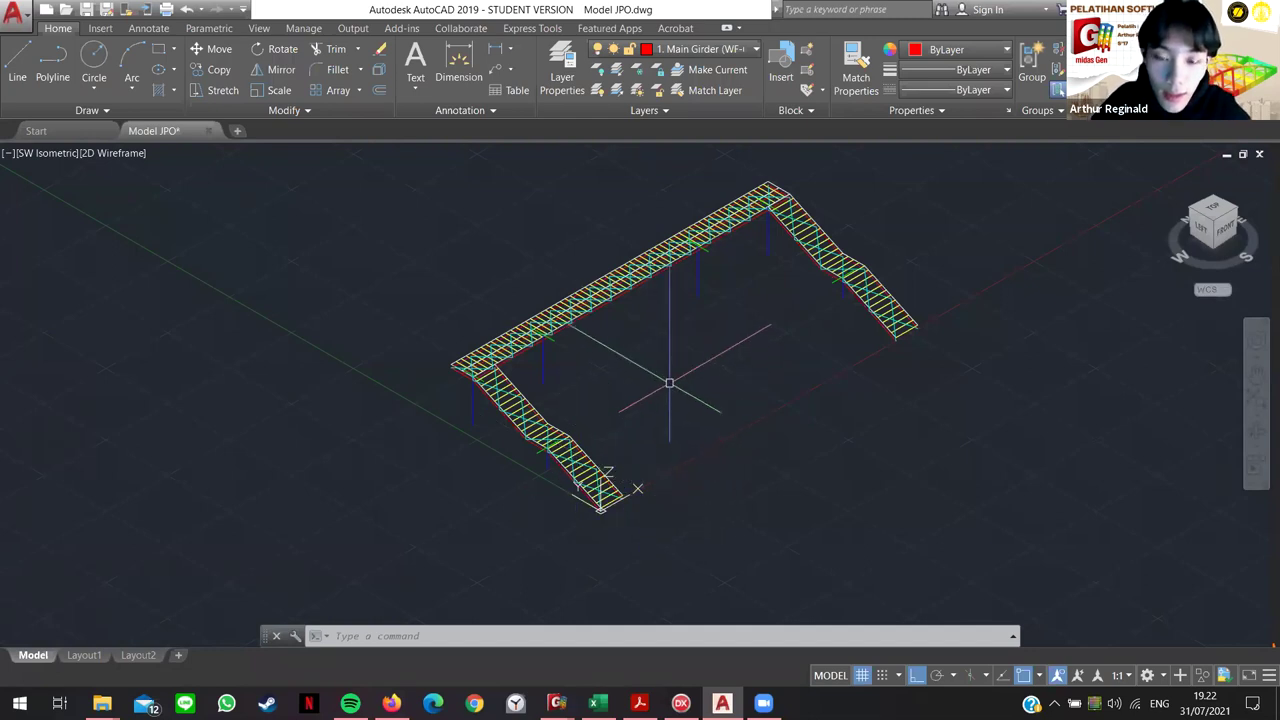
pyautogui.scroll(4, 649, 320)
pyautogui.scroll(-2, 1097, 291)
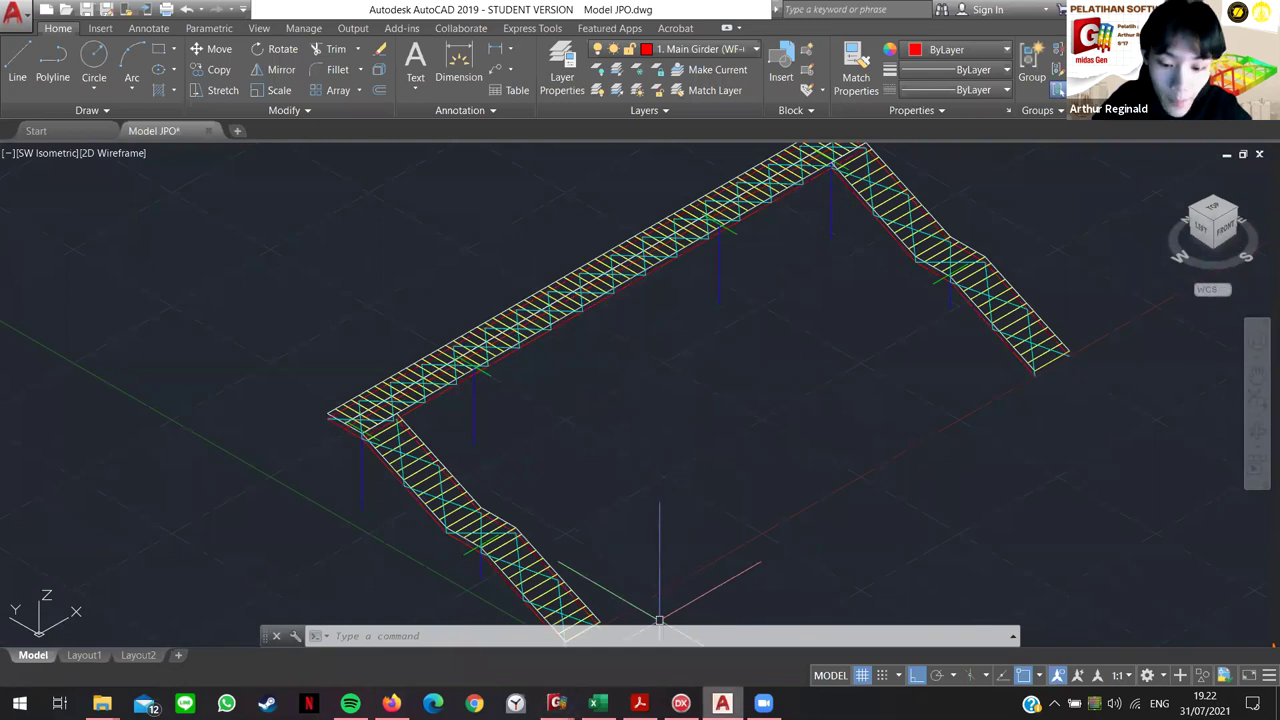
pyautogui.hotkey('alt', 'Tab')
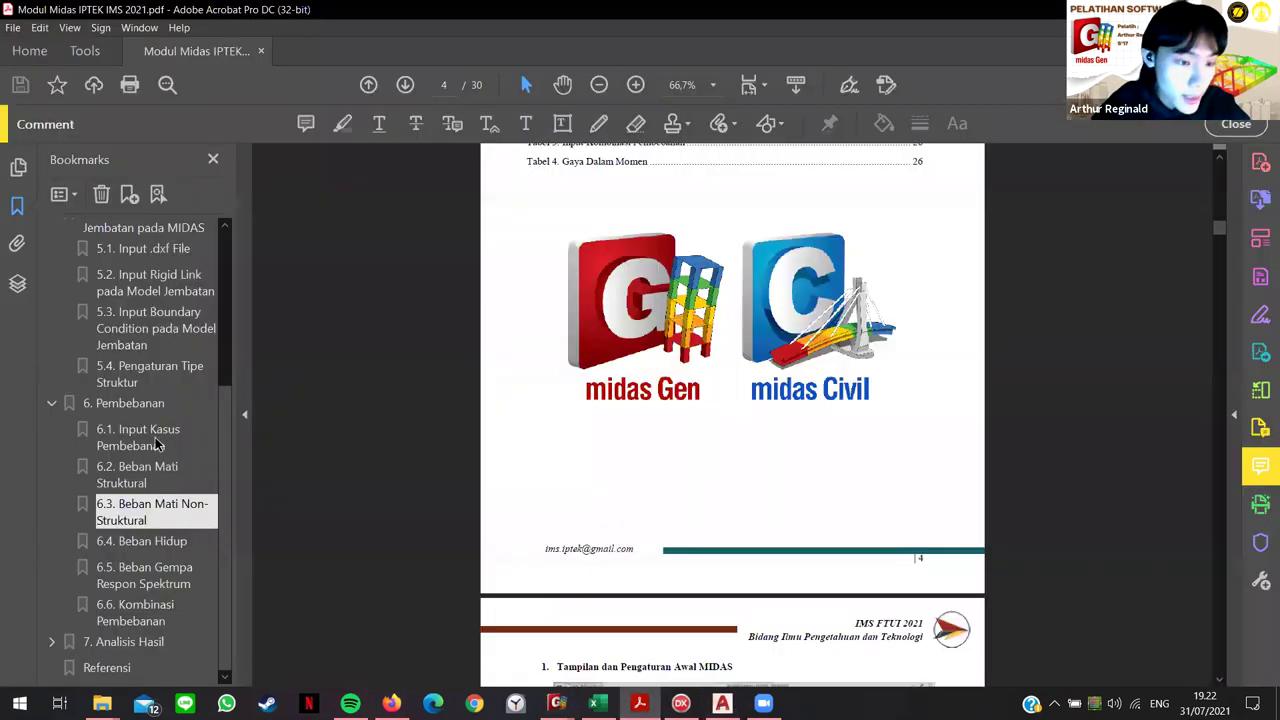
# Step: Jump through the bookmarks to section 2, Pemodelan Geometri Jembatan
pyautogui.scroll(5, 130, 420)
pyautogui.click(126, 330)
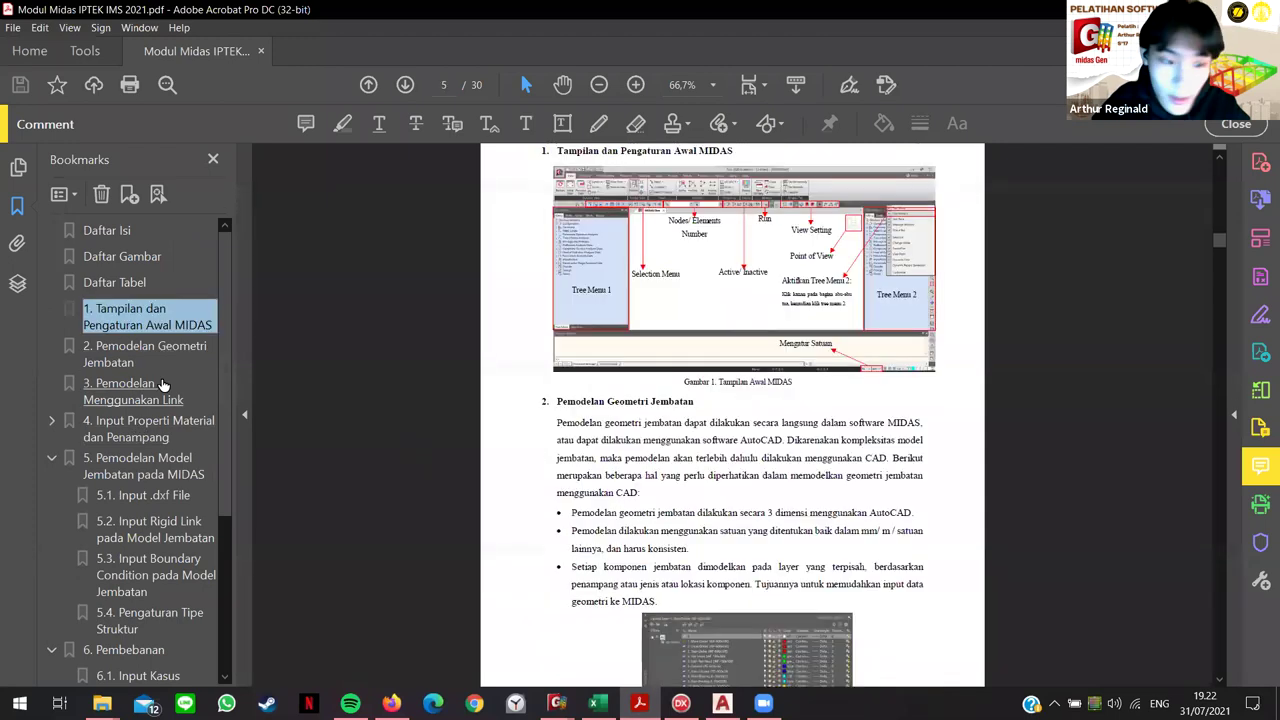
pyautogui.click(148, 362)
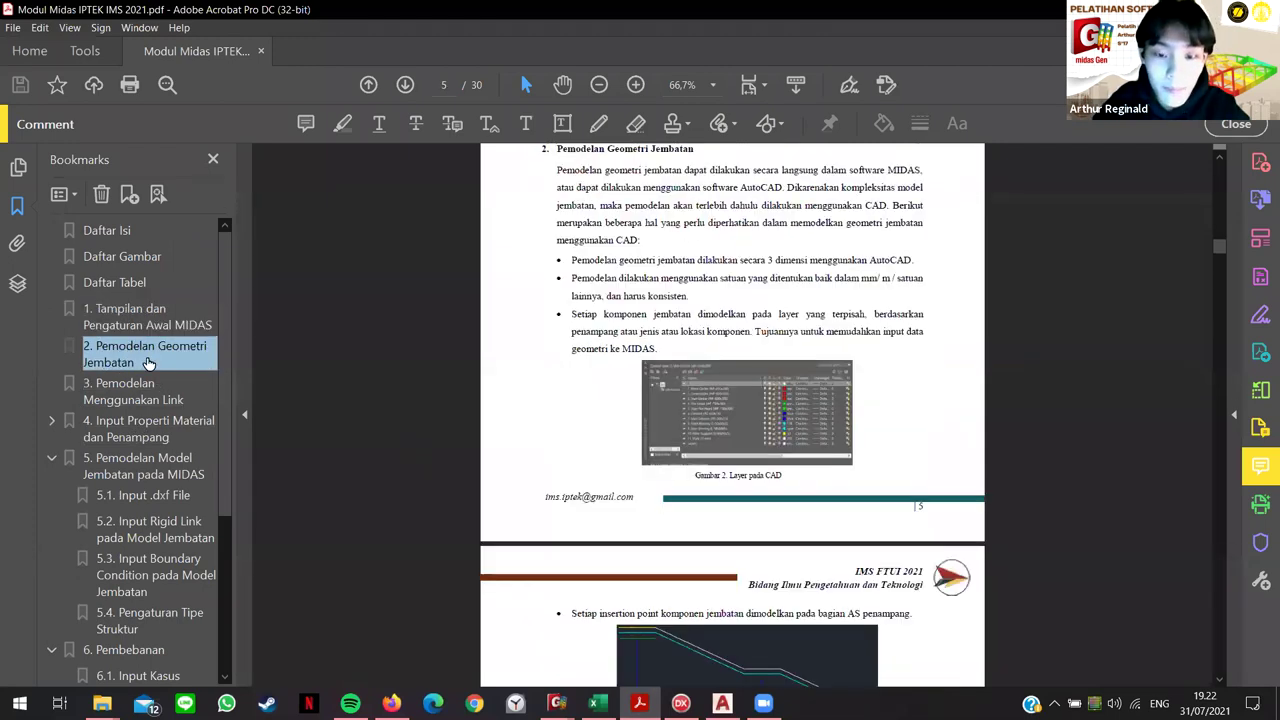
pyautogui.scroll(2, 759, 468)
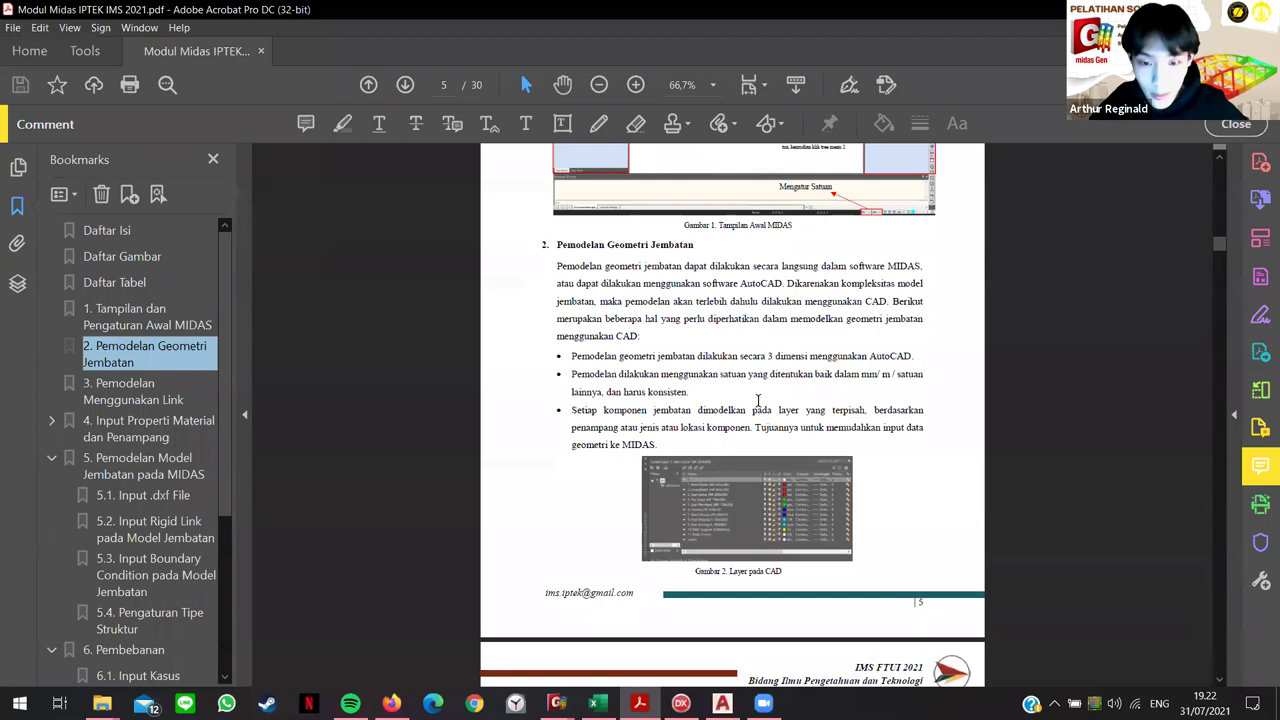
pyautogui.keyDown('ctrl'); pyautogui.scroll(2, 752, 410); pyautogui.keyUp('ctrl')
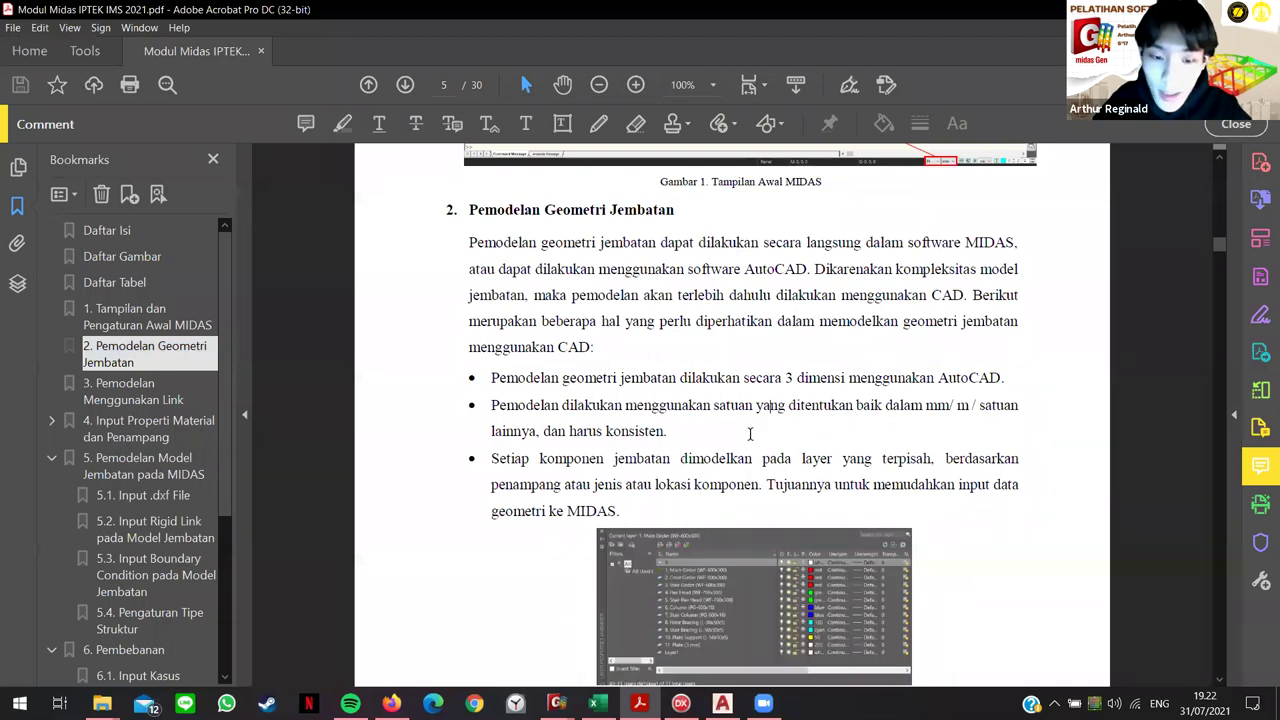
# Step: Scroll down to page 6 showing Gambar 3 and the Import CAD → MIDAS list
pyautogui.scroll(-1, 608, 373)
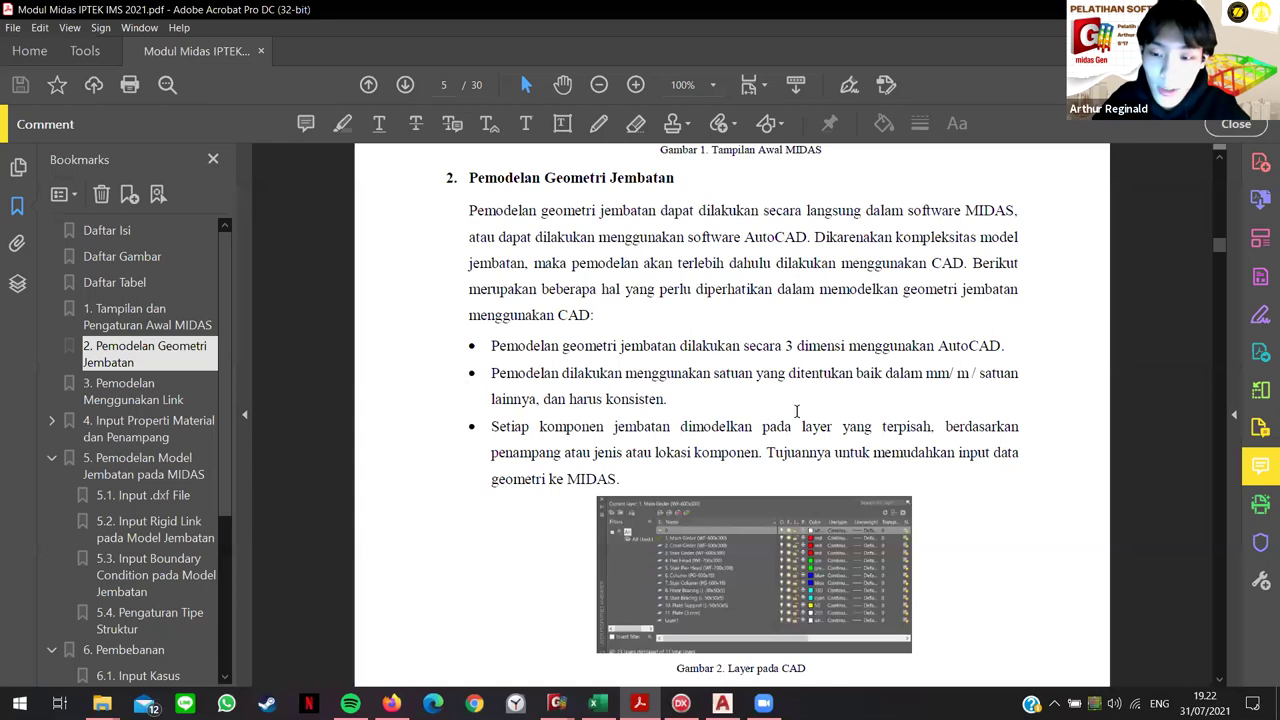
pyautogui.scroll(-3, 651, 431)
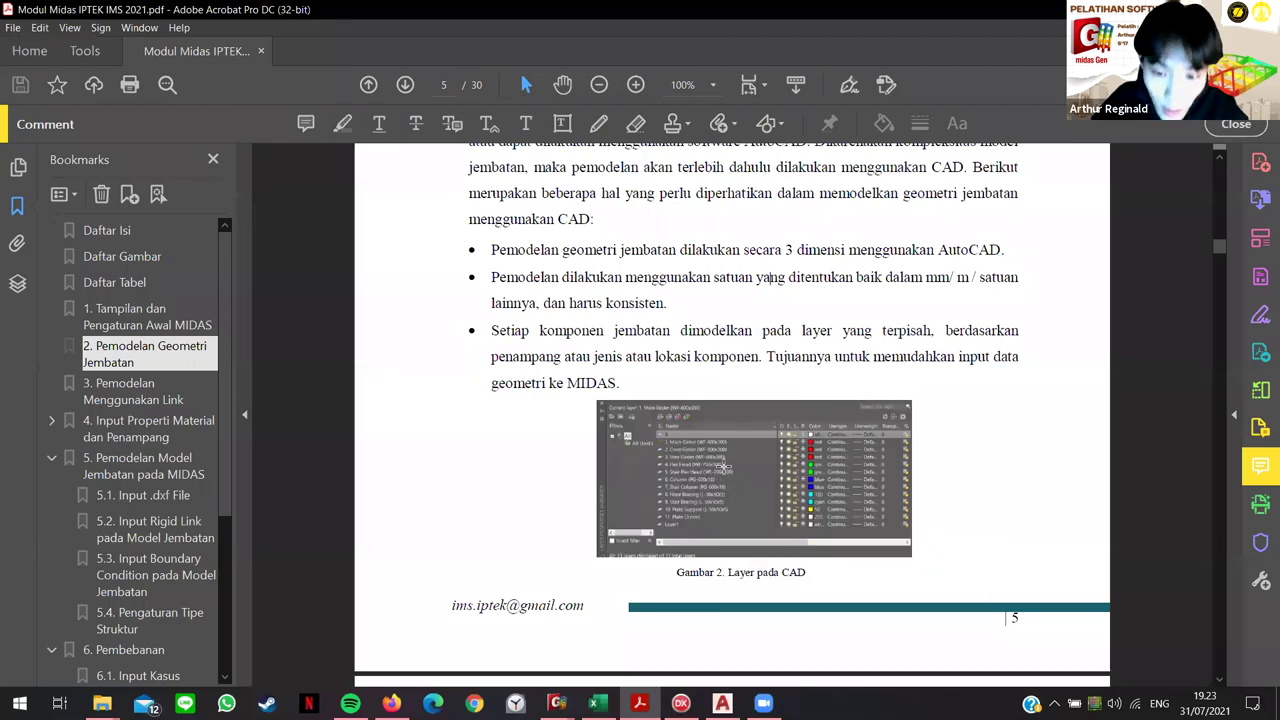
pyautogui.scroll(-2, 730, 450)
pyautogui.keyDown('ctrl'); pyautogui.scroll(3, 735, 448); pyautogui.keyUp('ctrl')
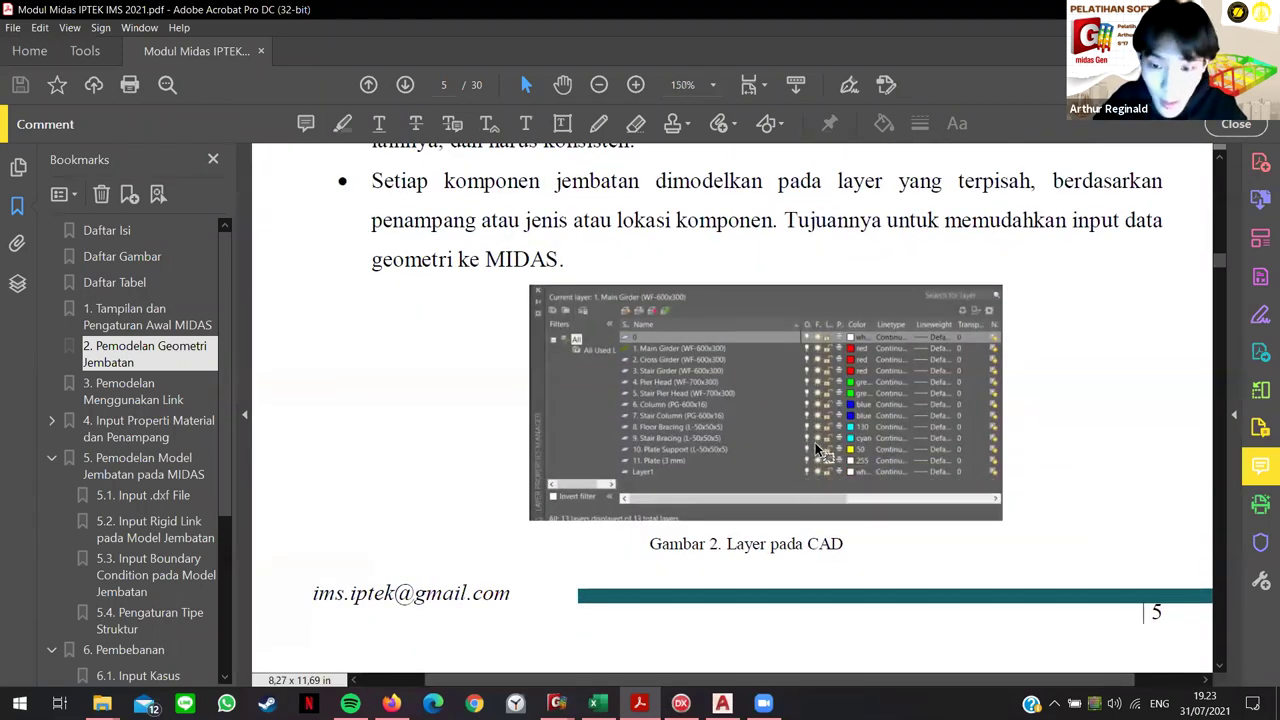
pyautogui.keyDown('ctrl'); pyautogui.scroll(-1, 812, 438); pyautogui.keyUp('ctrl')
pyautogui.keyDown('ctrl'); pyautogui.scroll(-2, 822, 406); pyautogui.keyUp('ctrl')
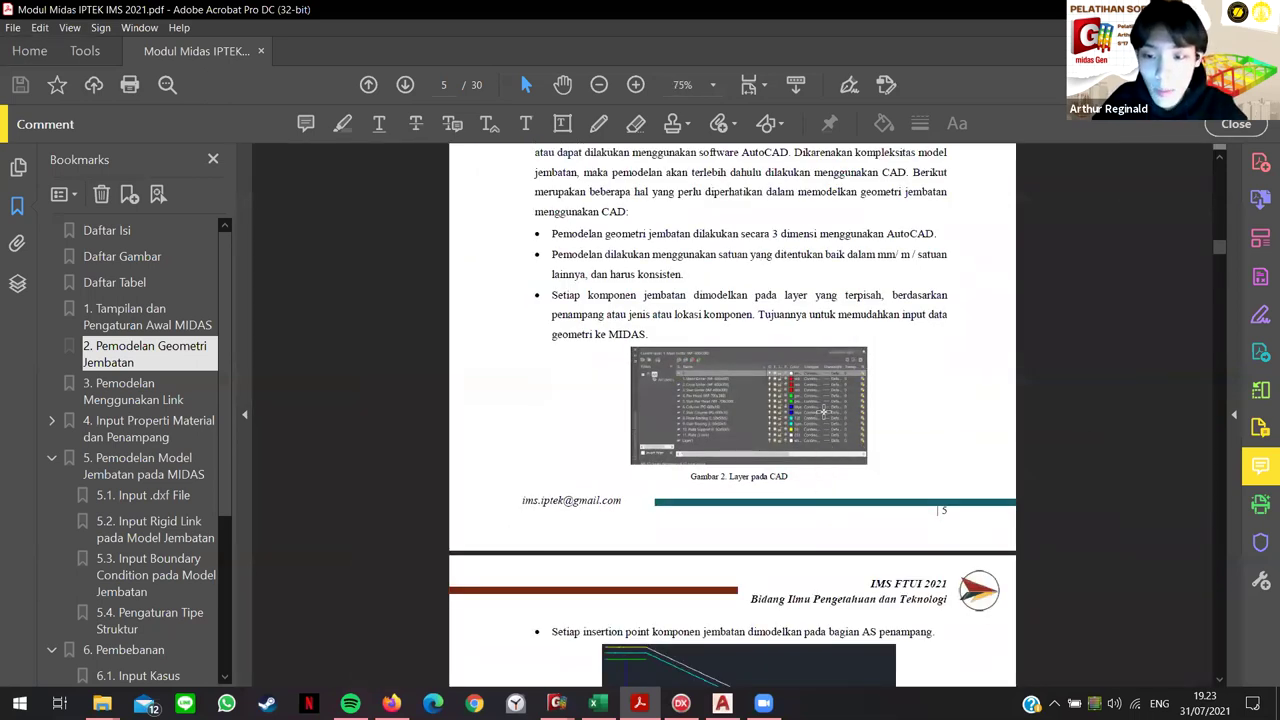
pyautogui.scroll(-3, 889, 420)
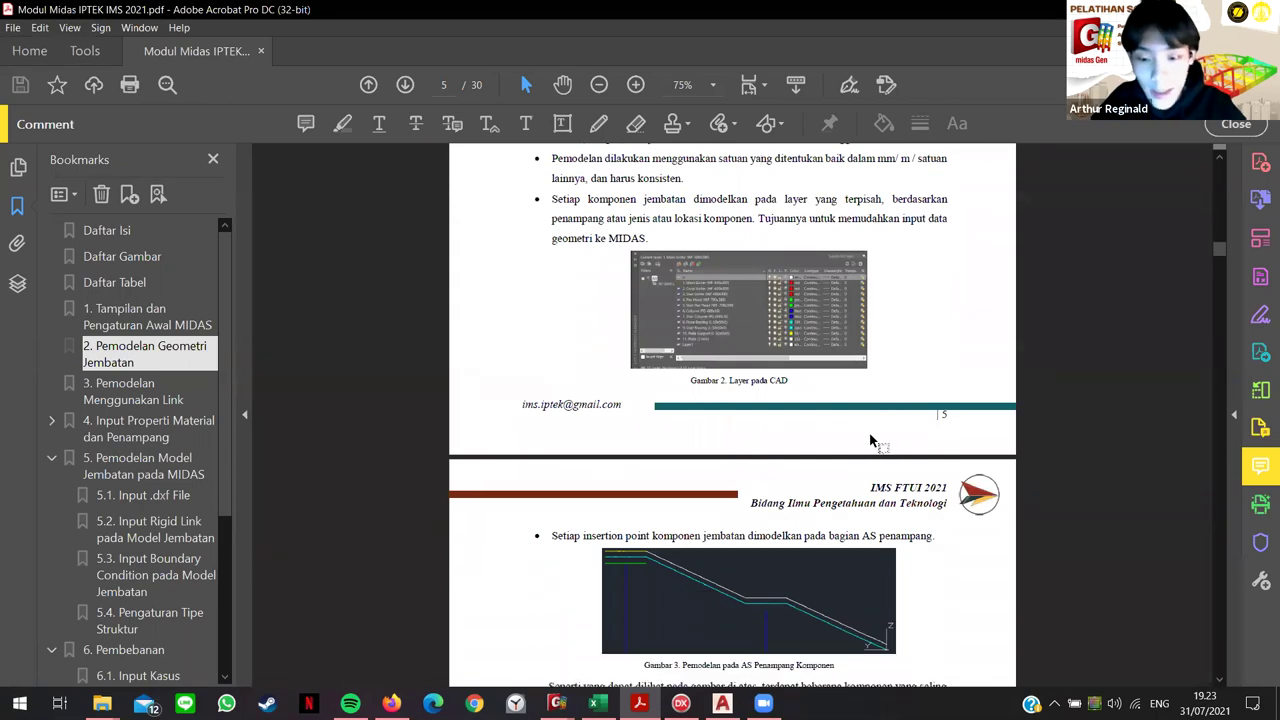
pyautogui.scroll(-2, 849, 439)
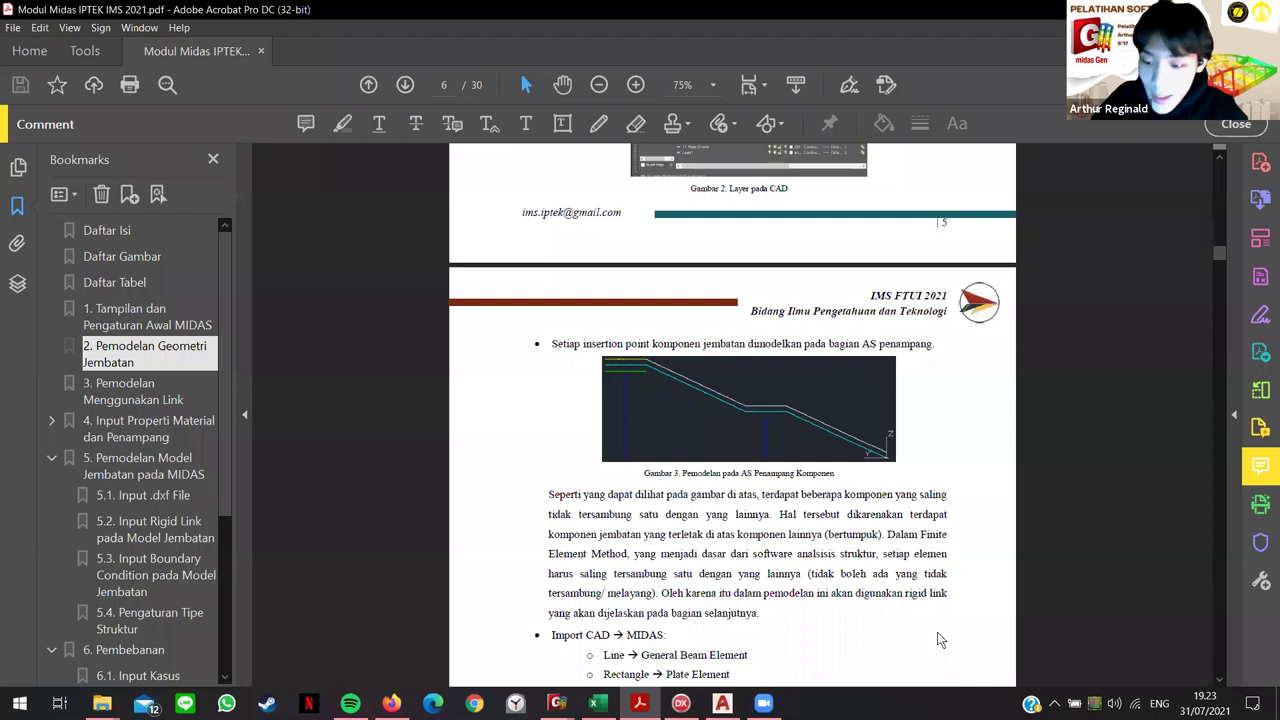
# Step: Mark up the page header and Gambar 3, then review its rigid-link explanation on page 6
pyautogui.moveTo(892, 290)
pyautogui.mouseDown()
pyautogui.moveTo(946, 300)
pyautogui.moveTo(940, 354)
pyautogui.moveTo(904, 360)
pyautogui.moveTo(909, 382)
pyautogui.moveTo(1018, 392)
pyautogui.moveTo(1035, 363)
pyautogui.moveTo(993, 358)
pyautogui.moveTo(976, 321)
pyautogui.moveTo(1017, 300)
pyautogui.moveTo(1033, 265)
pyautogui.moveTo(939, 260)
pyautogui.mouseUp()
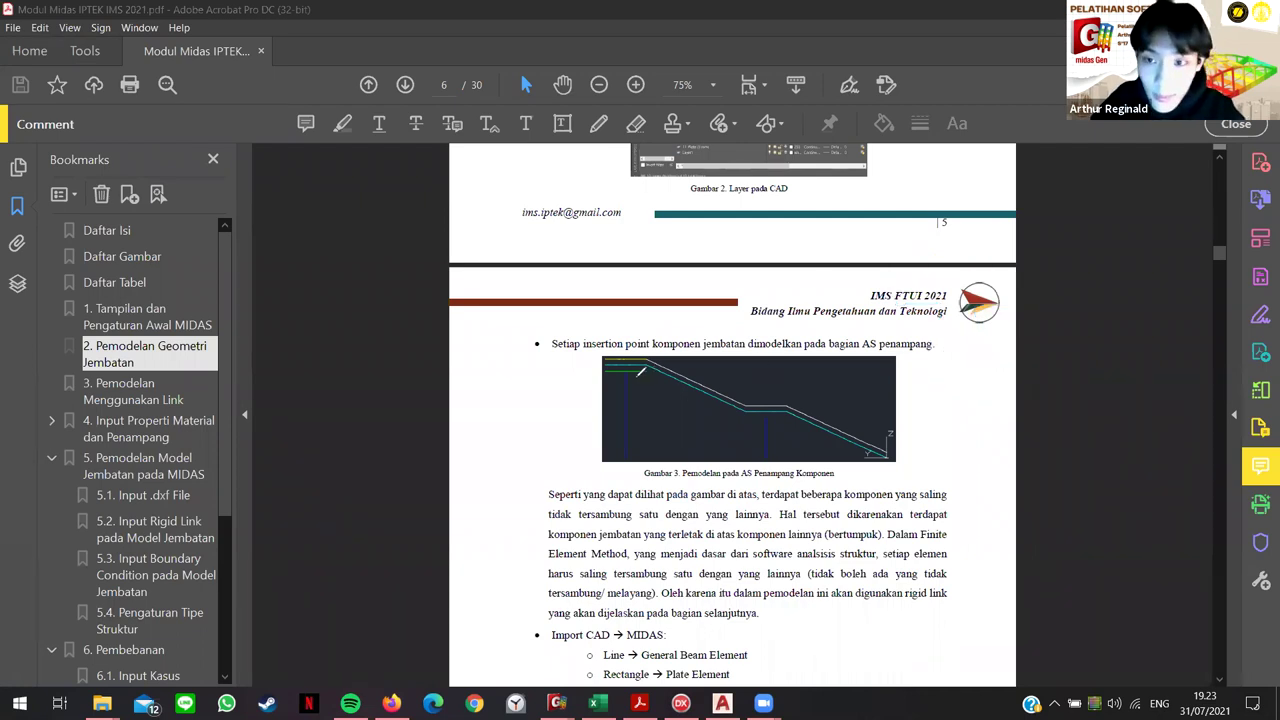
pyautogui.scroll(1, 628, 455)
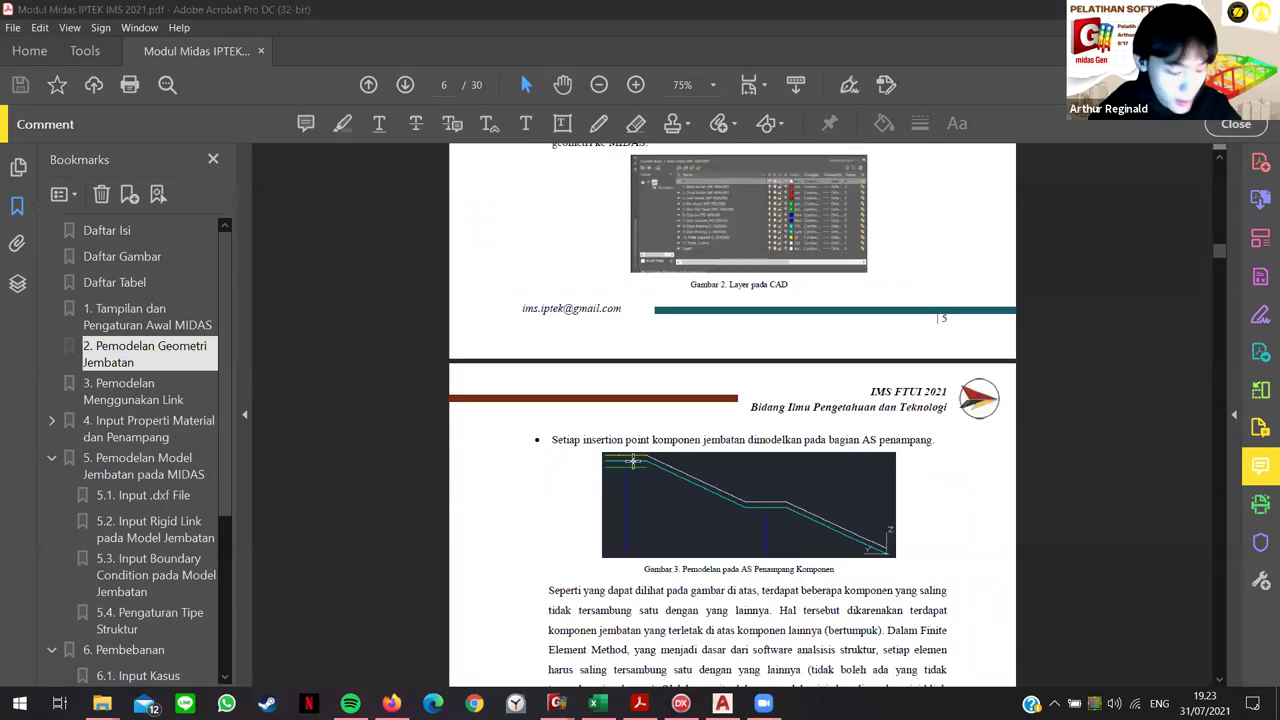
pyautogui.keyDown('ctrl'); pyautogui.scroll(1, 628, 455); pyautogui.keyUp('ctrl')
pyautogui.scroll(-1, 620, 445)
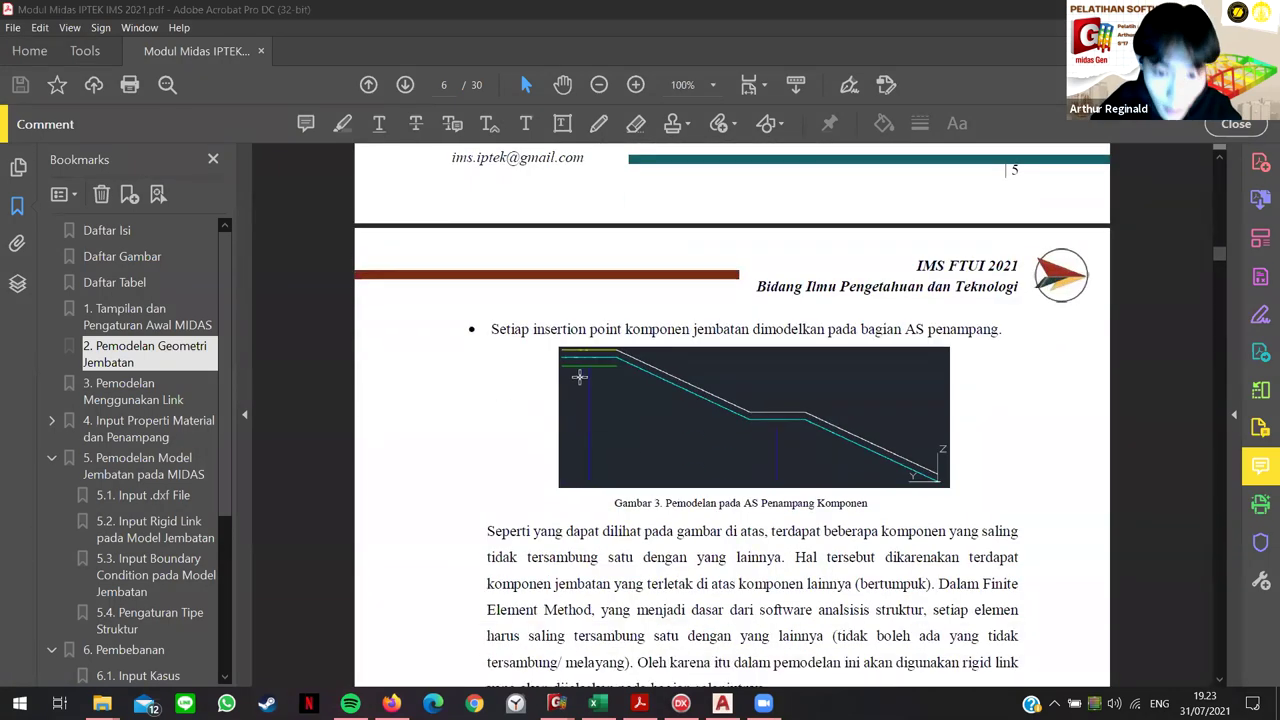
pyautogui.scroll(-1, 579, 375)
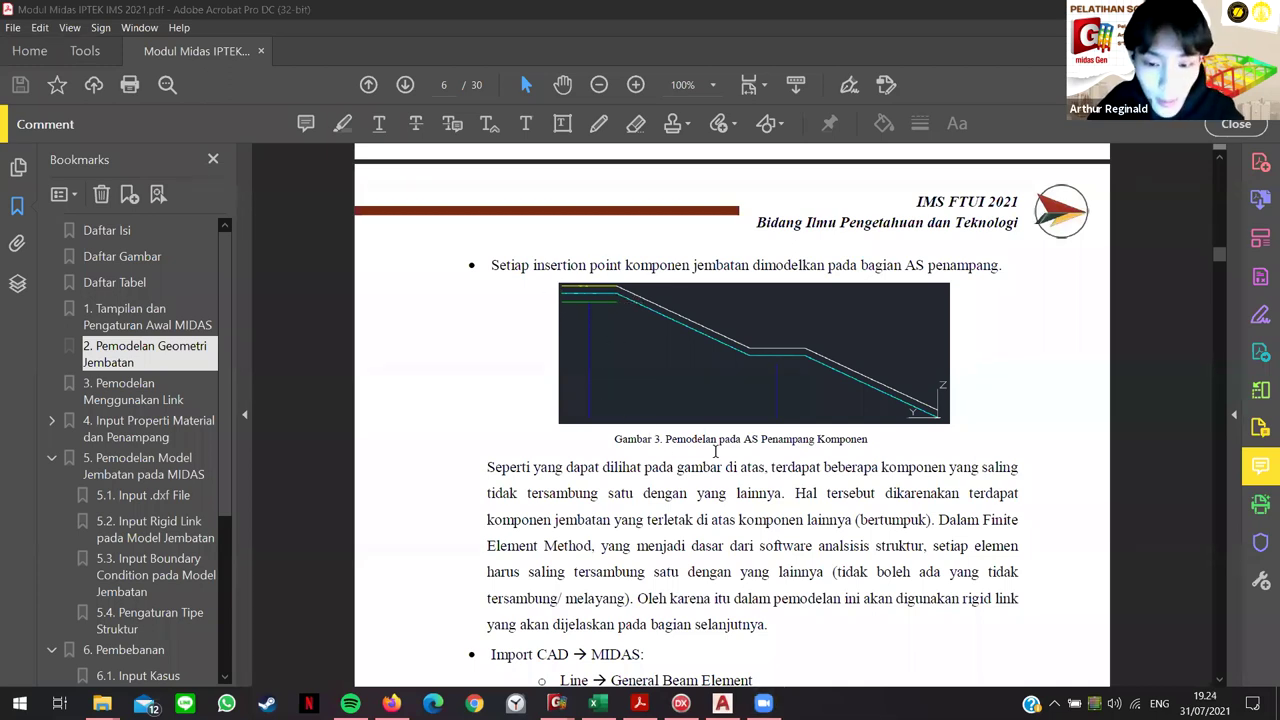
pyautogui.scroll(-1, 760, 455)
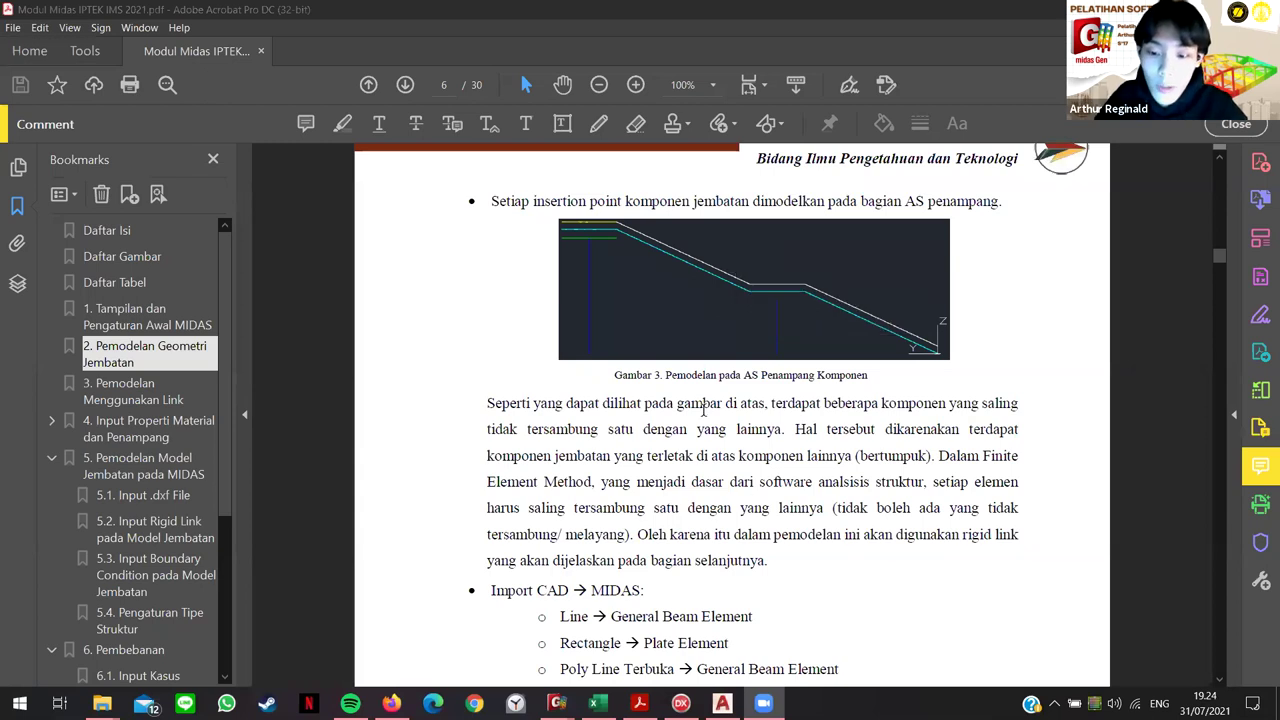
# Step: Scroll past the Import CAD → MIDAS list and Gambar 4 to section 3, Pemodelan Menggunakan Link
pyautogui.scroll(-2, 835, 525)
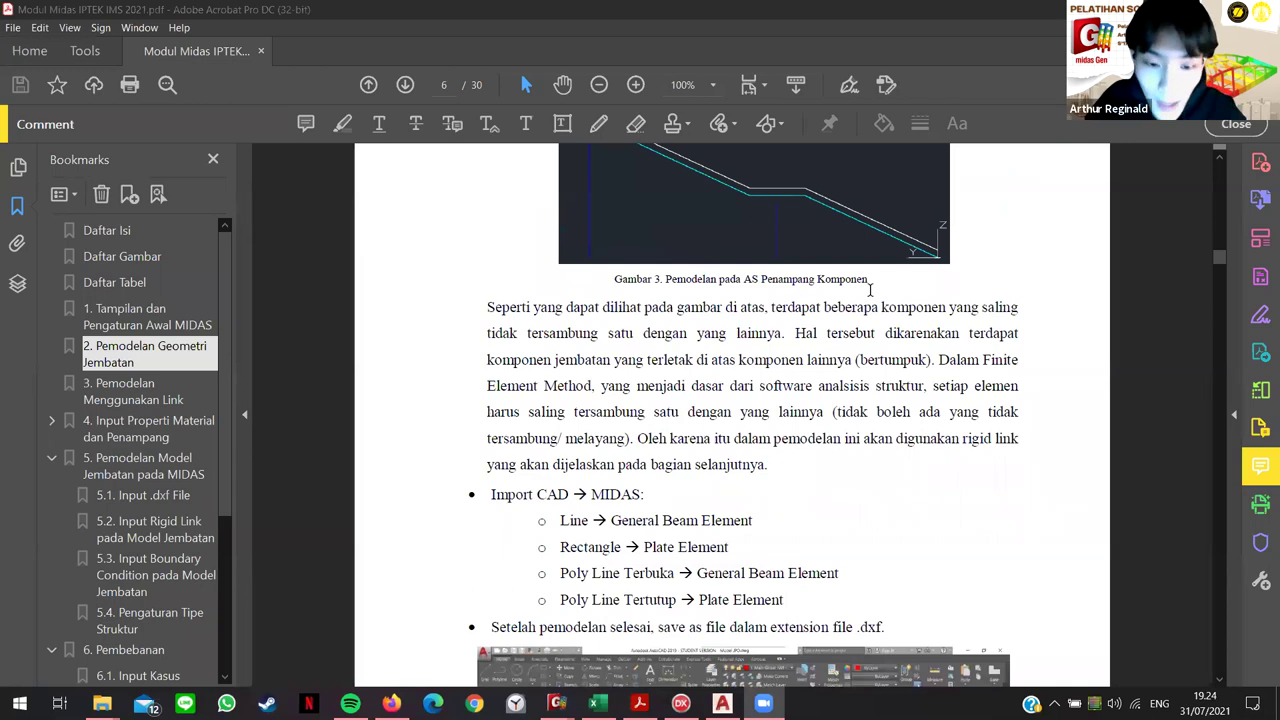
pyautogui.scroll(-2, 680, 449)
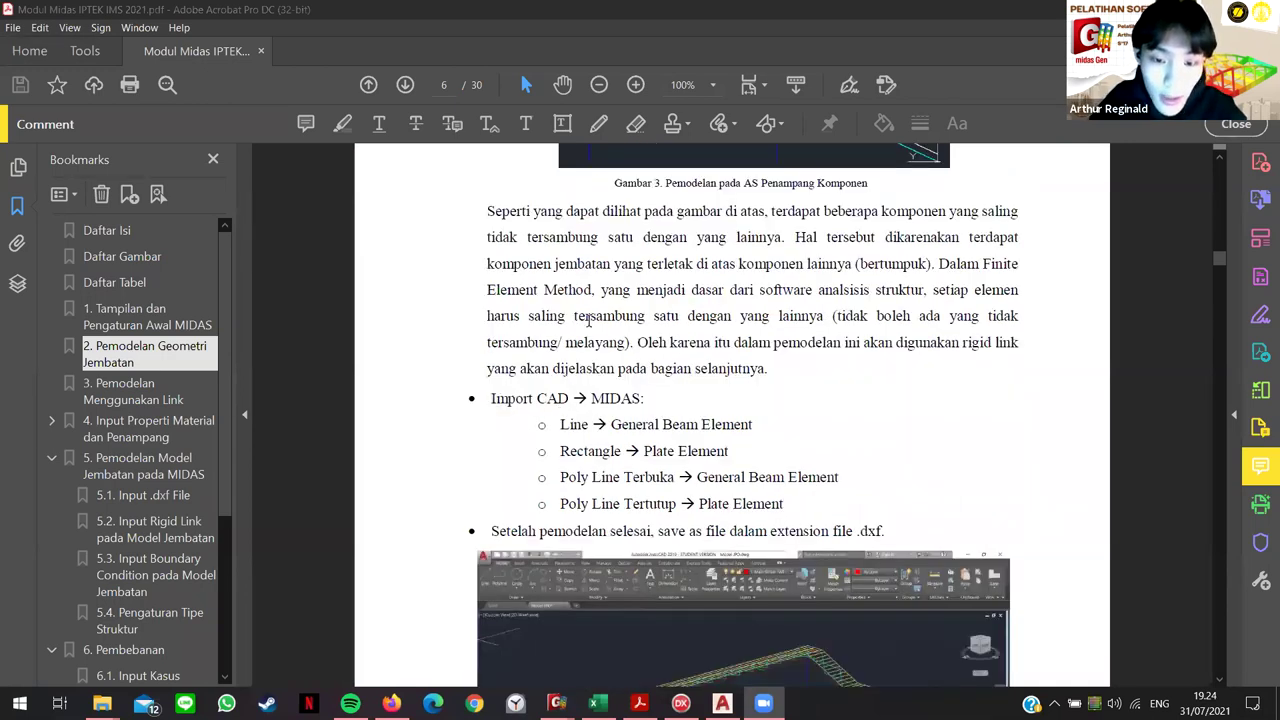
pyautogui.scroll(-2, 564, 336)
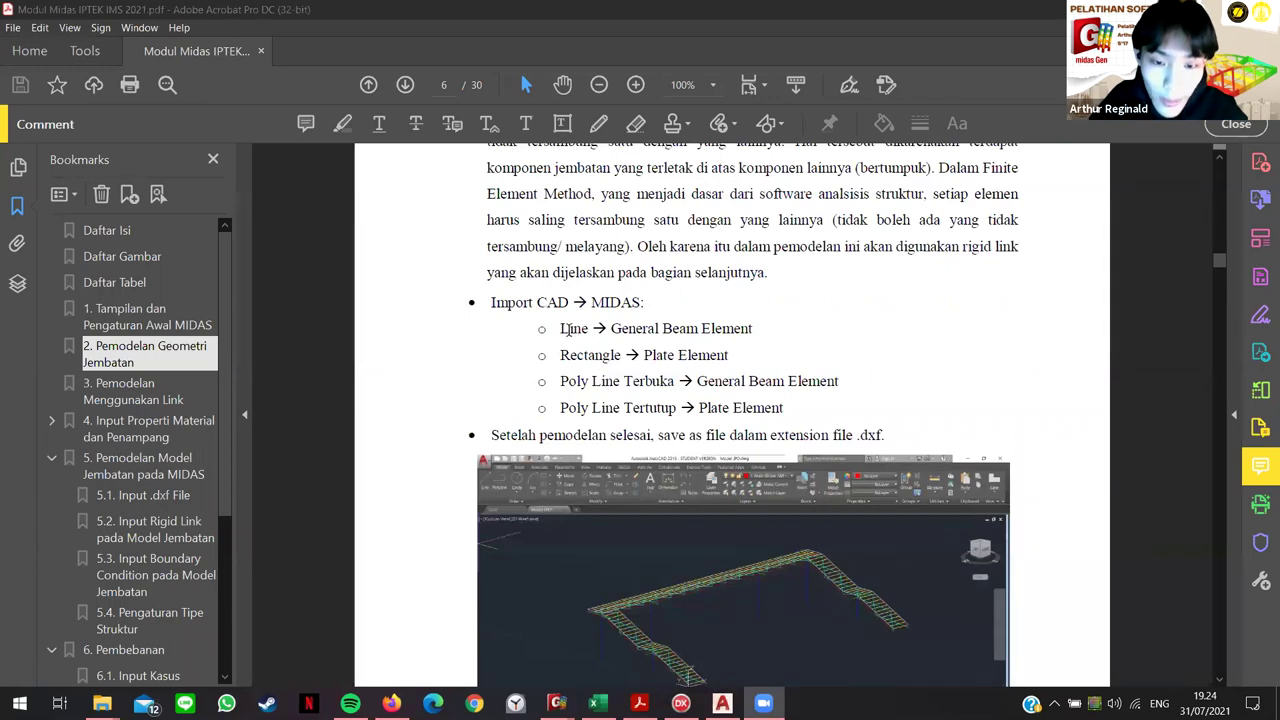
pyautogui.scroll(-2, 570, 341)
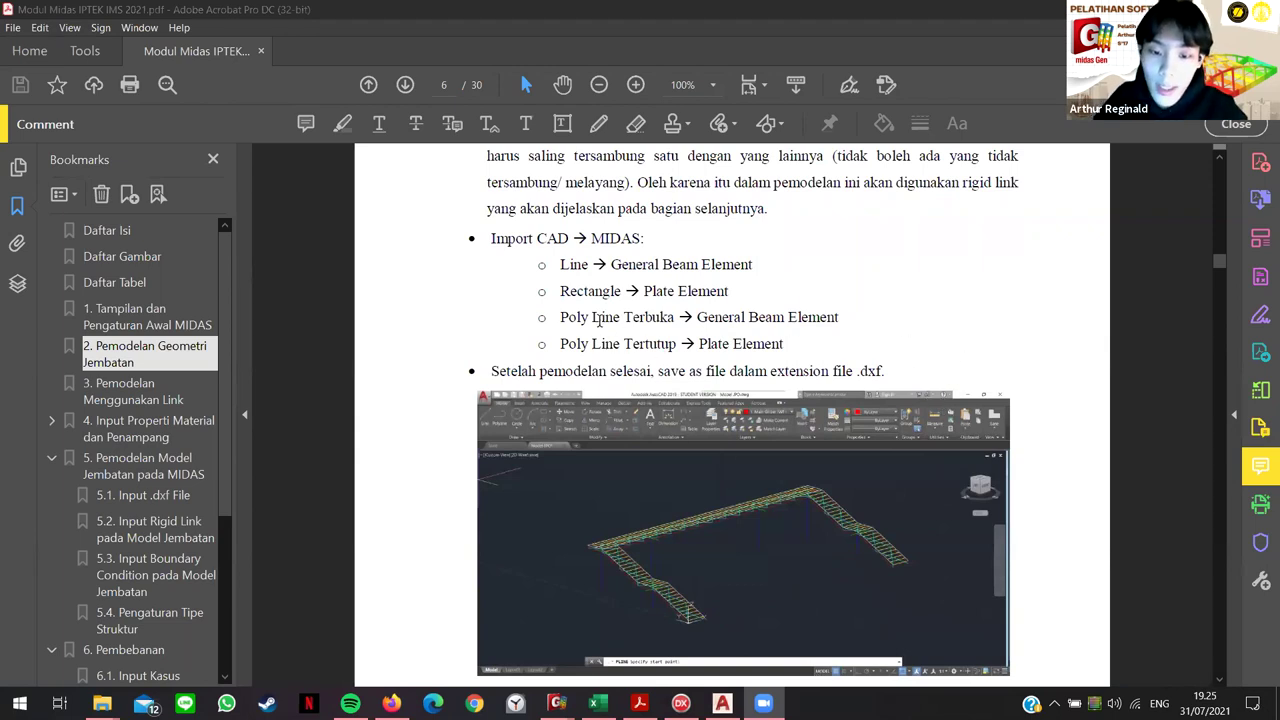
pyautogui.scroll(-1, 658, 204)
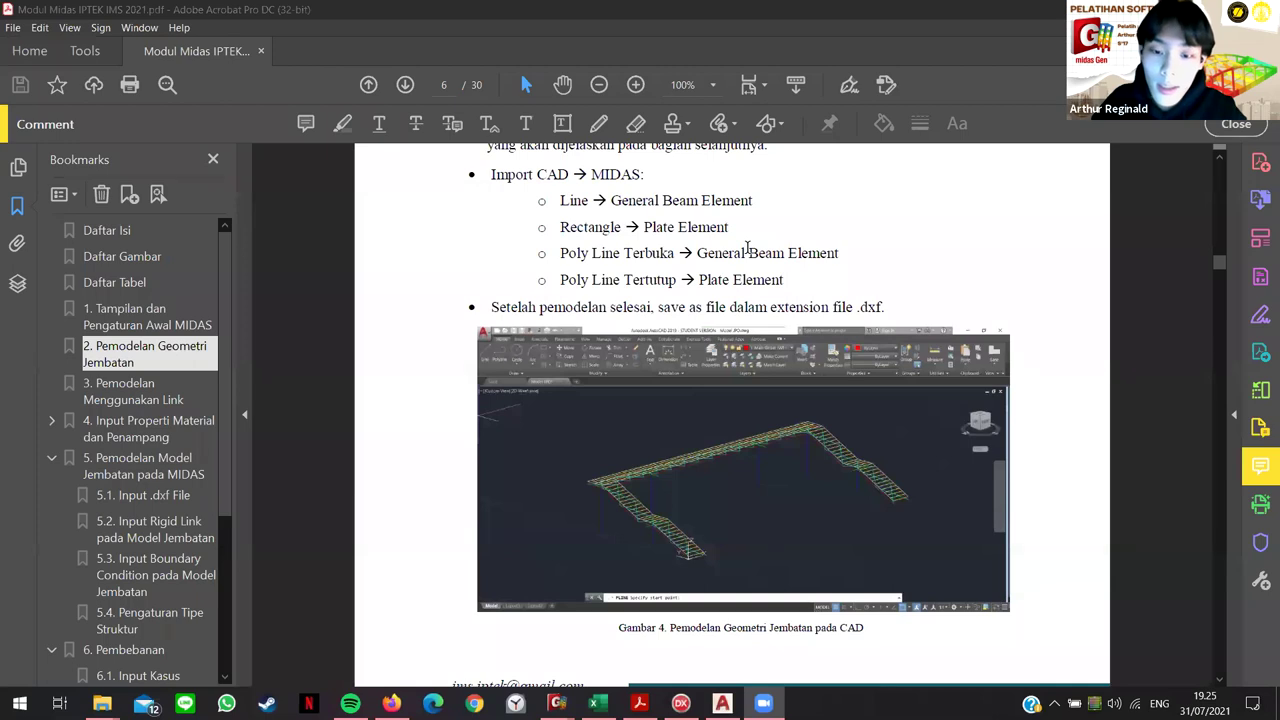
pyautogui.scroll(-1, 672, 356)
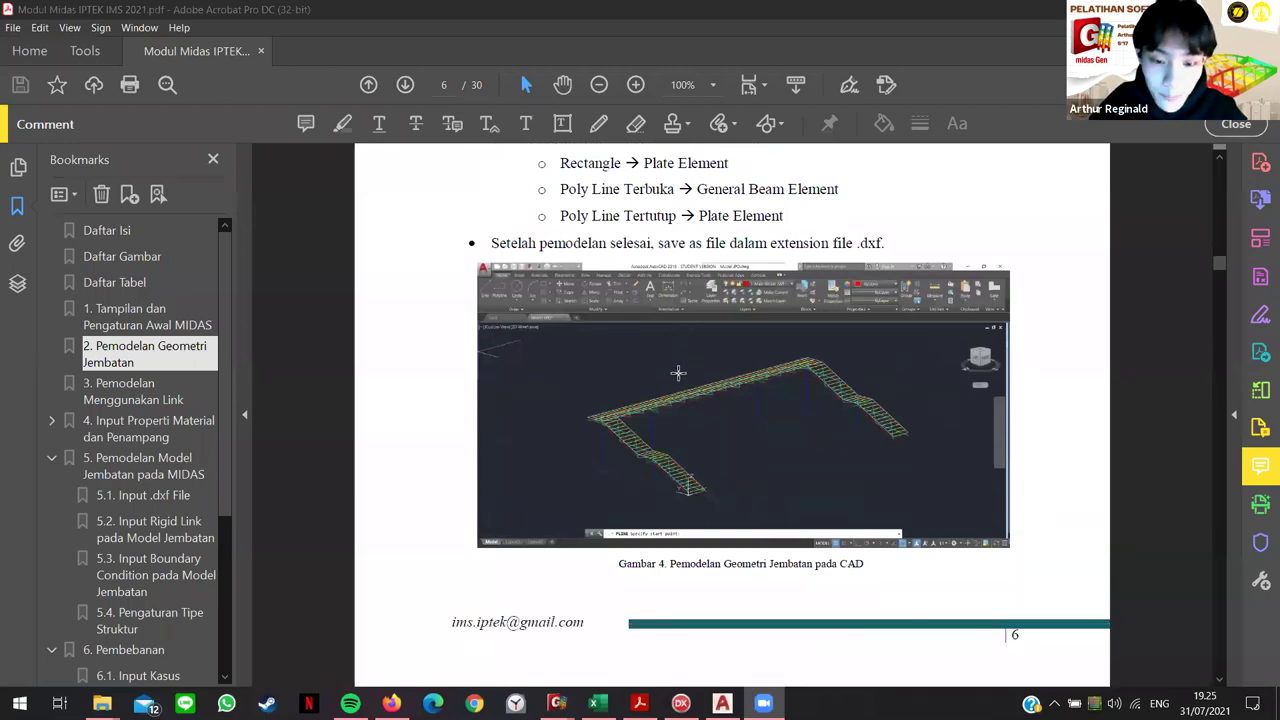
pyautogui.scroll(-4, 620, 426)
pyautogui.scroll(2, 654, 536)
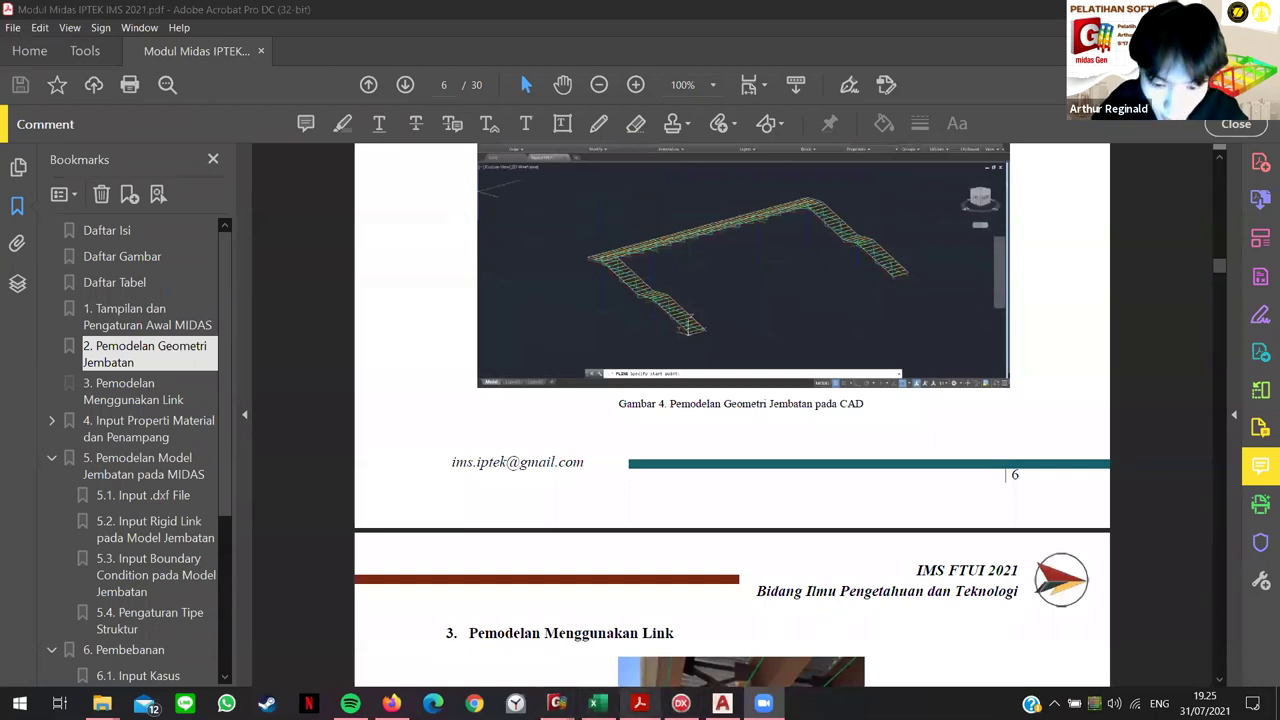
# Step: Start a Save As of the AutoCAD bridge drawing, check the file types, and cancel unchanged
pyautogui.click(722, 703)
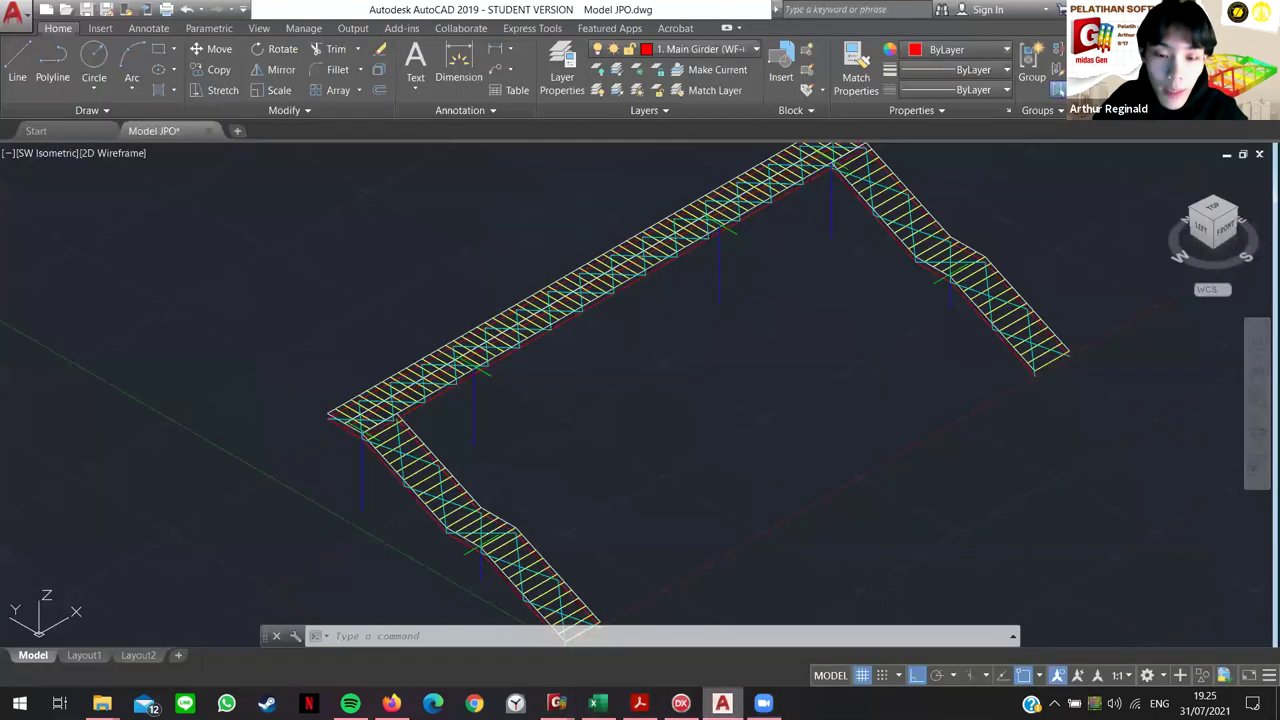
pyautogui.scroll(-5, 780, 371)
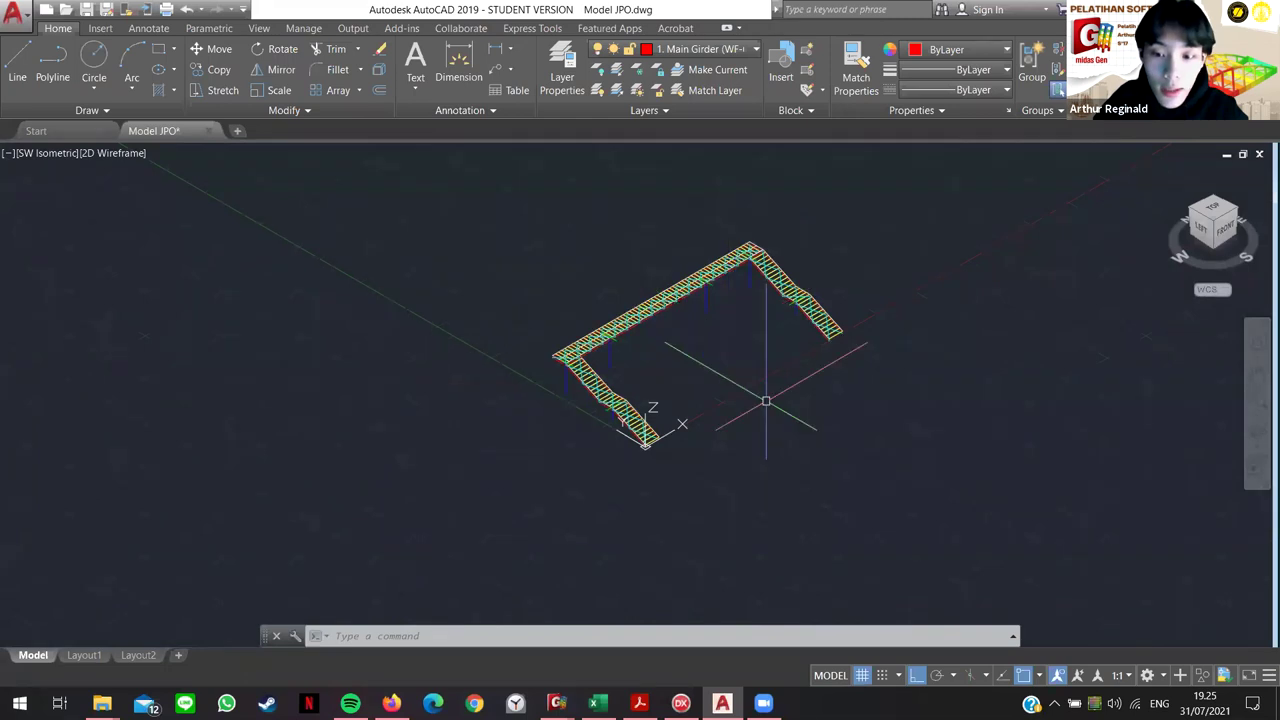
pyautogui.scroll(2, 758, 296)
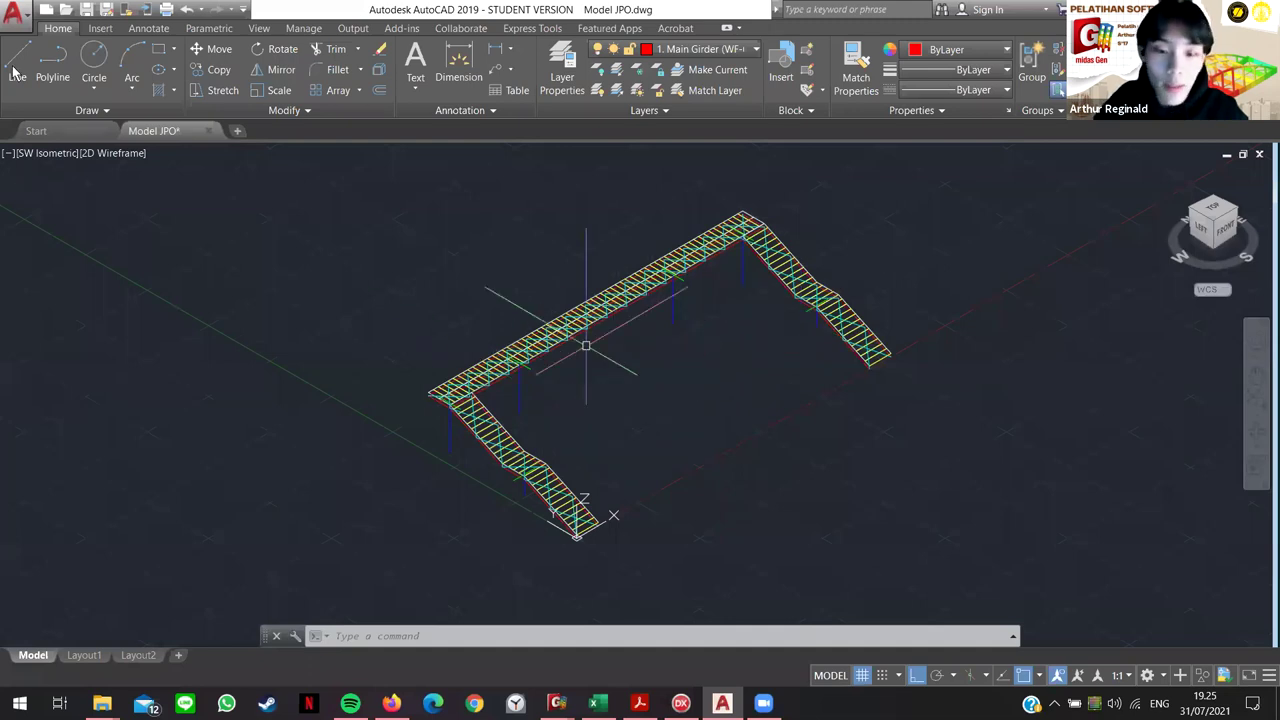
pyautogui.click(9, 19)
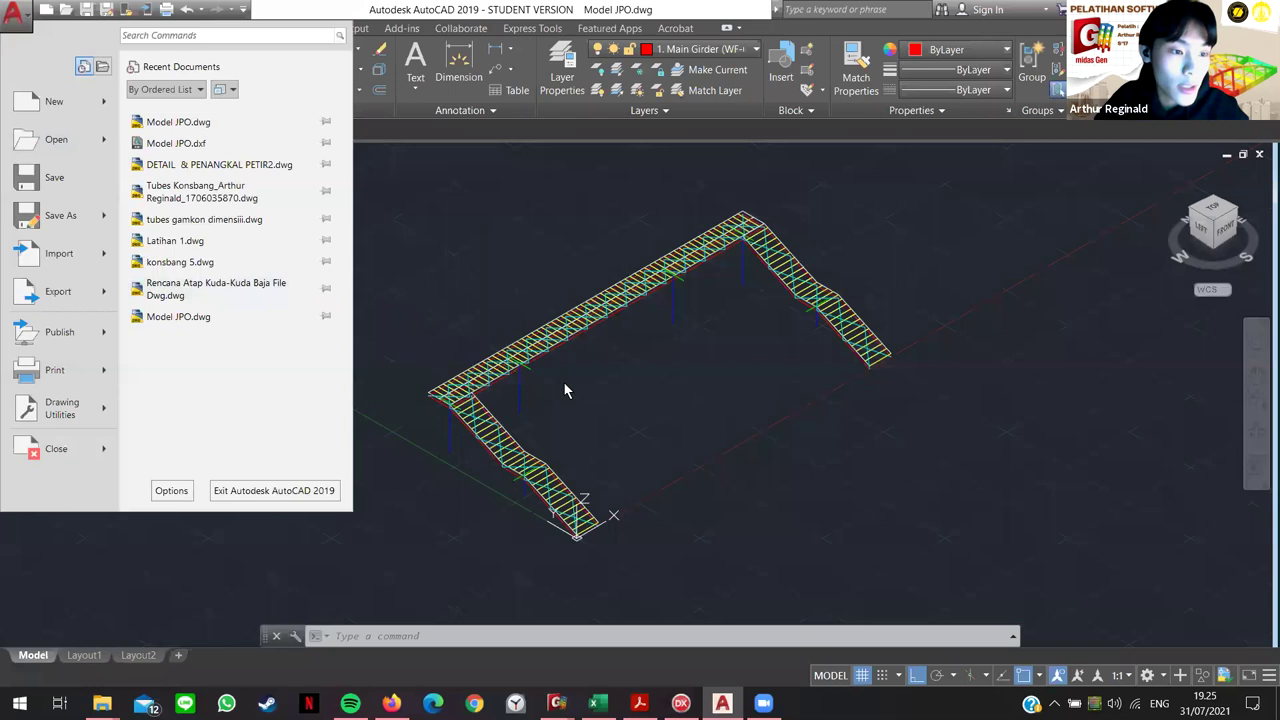
pyautogui.click(62, 217)
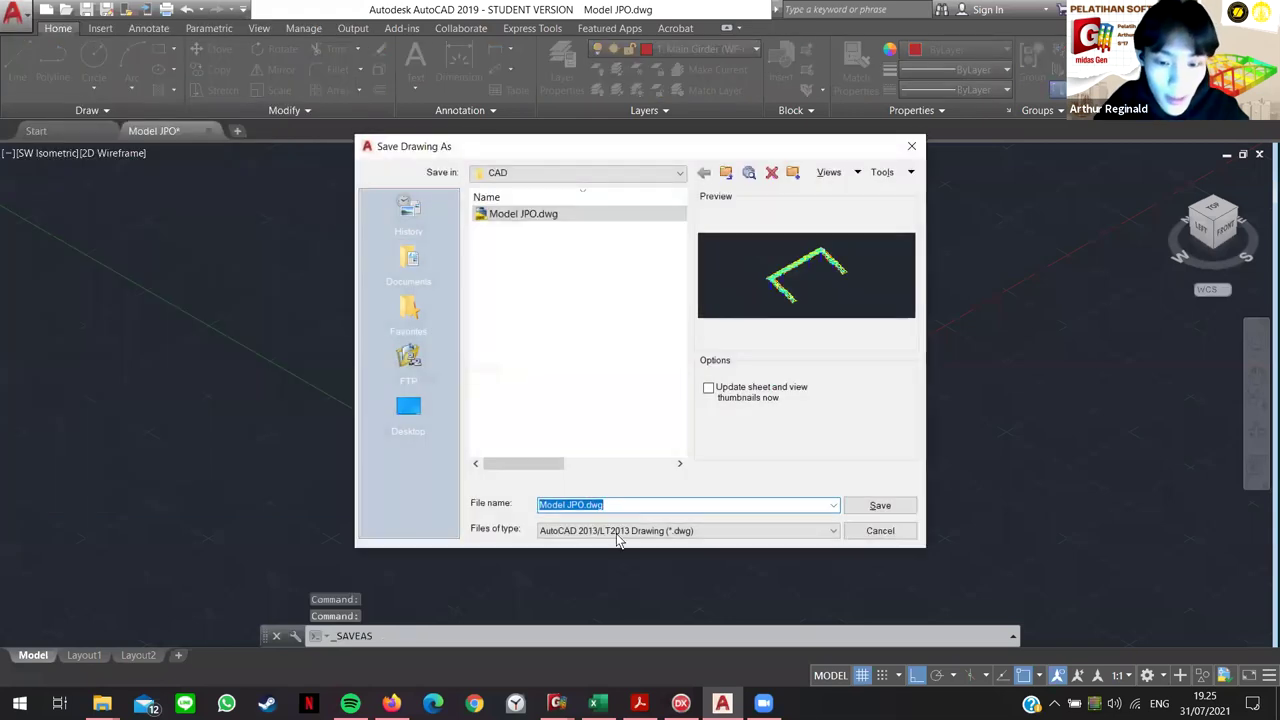
pyautogui.click(715, 530)
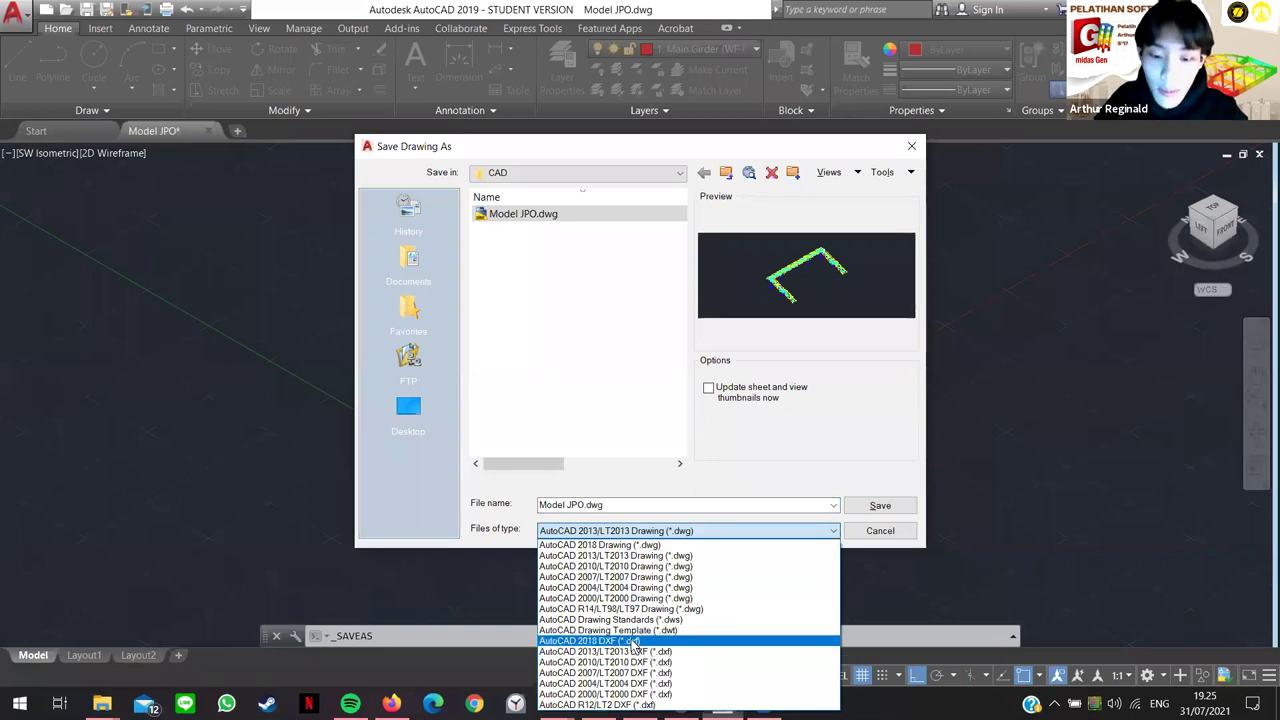
pyautogui.press('Escape')
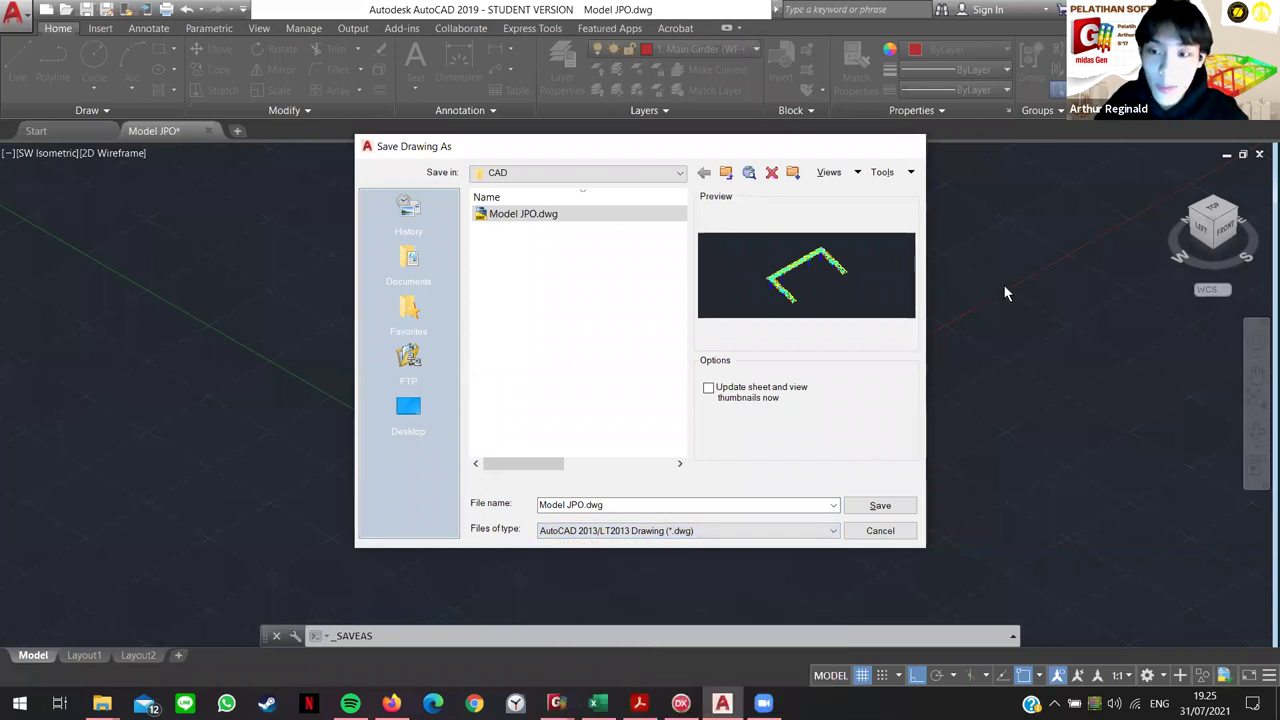
pyautogui.press('Escape')
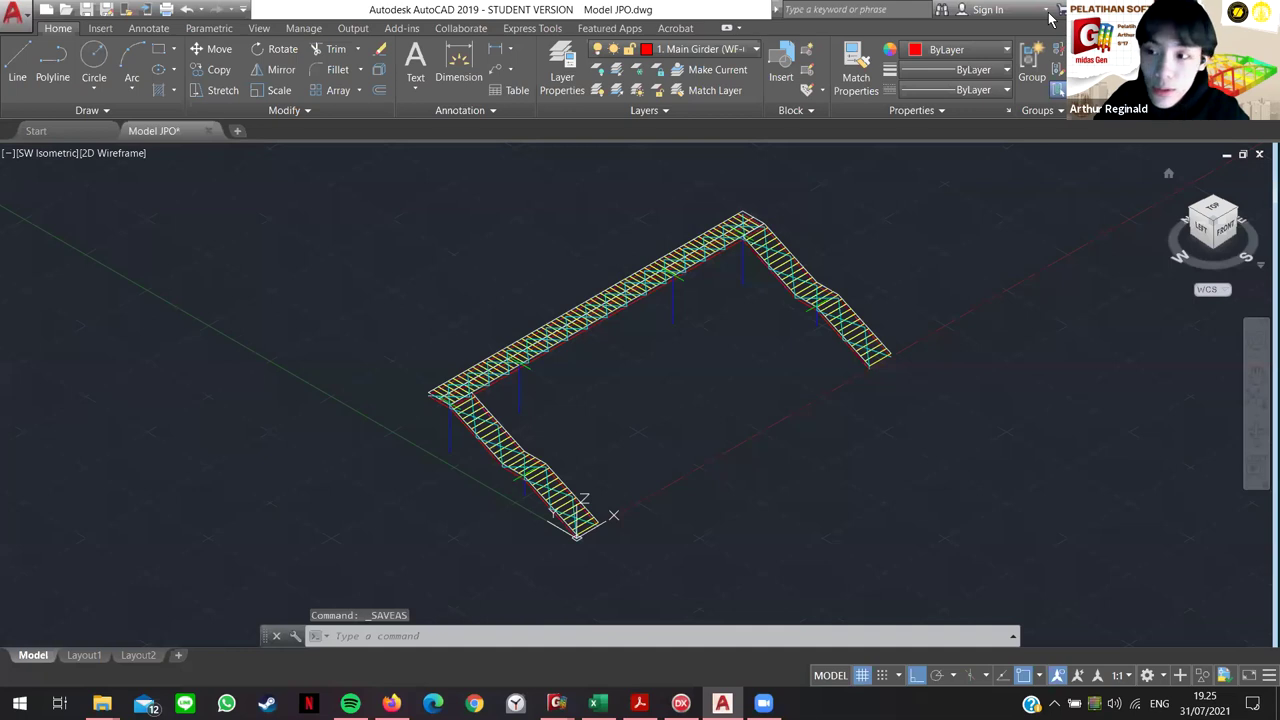
# Step: Glance back at the module PDF, then bring the midas Gen 2020 Start Page forward
pyautogui.scroll(1, 774, 340)
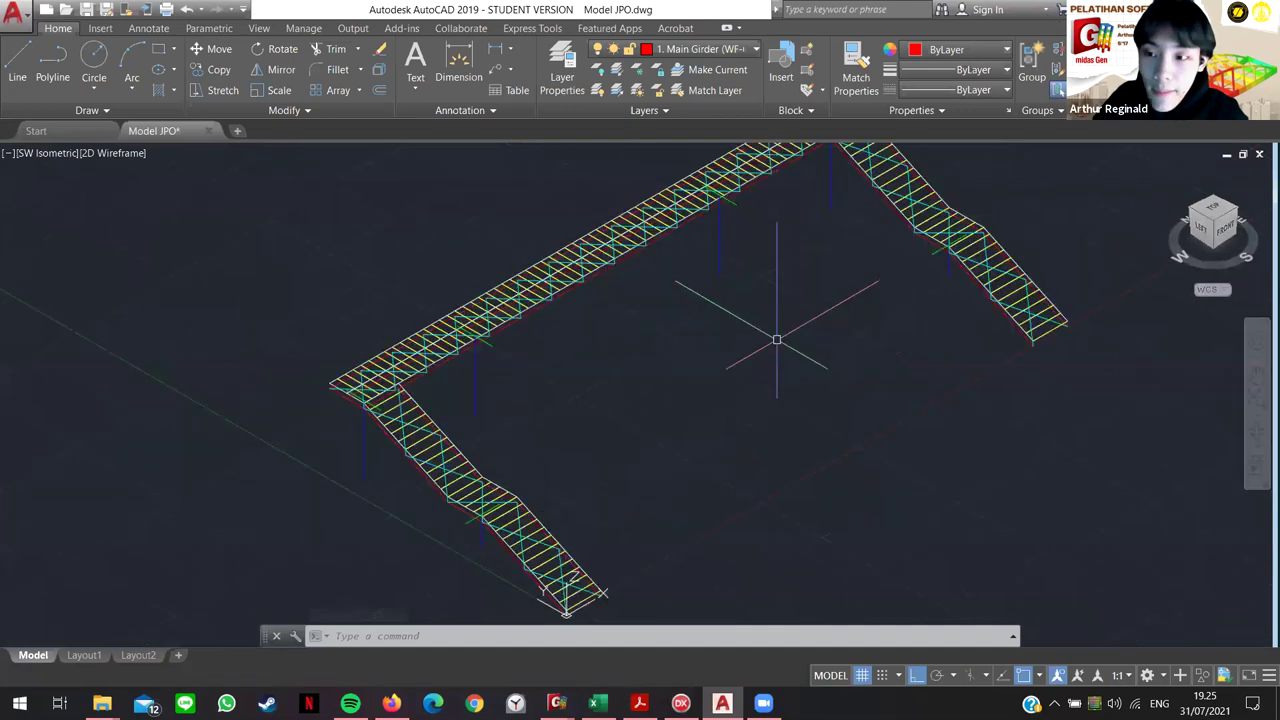
pyautogui.scroll(-2, 775, 347)
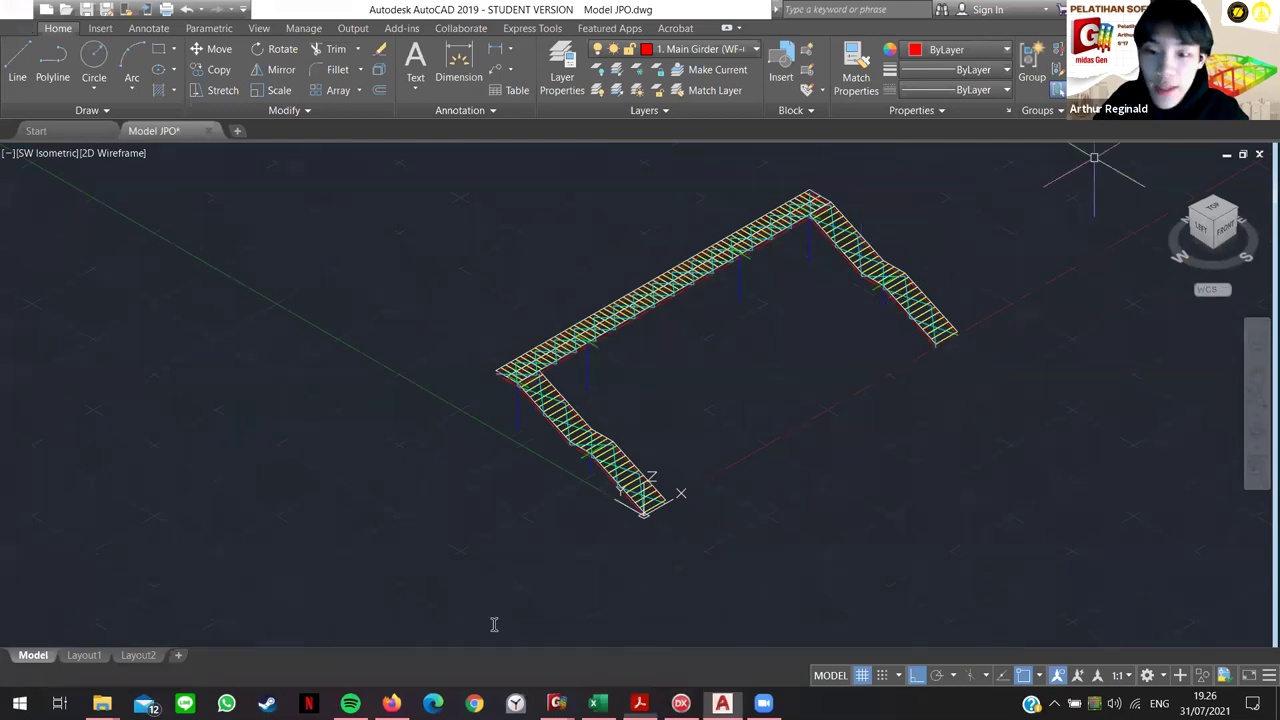
pyautogui.hotkey('alt', 'Tab')
pyautogui.scroll(-3, 724, 404)
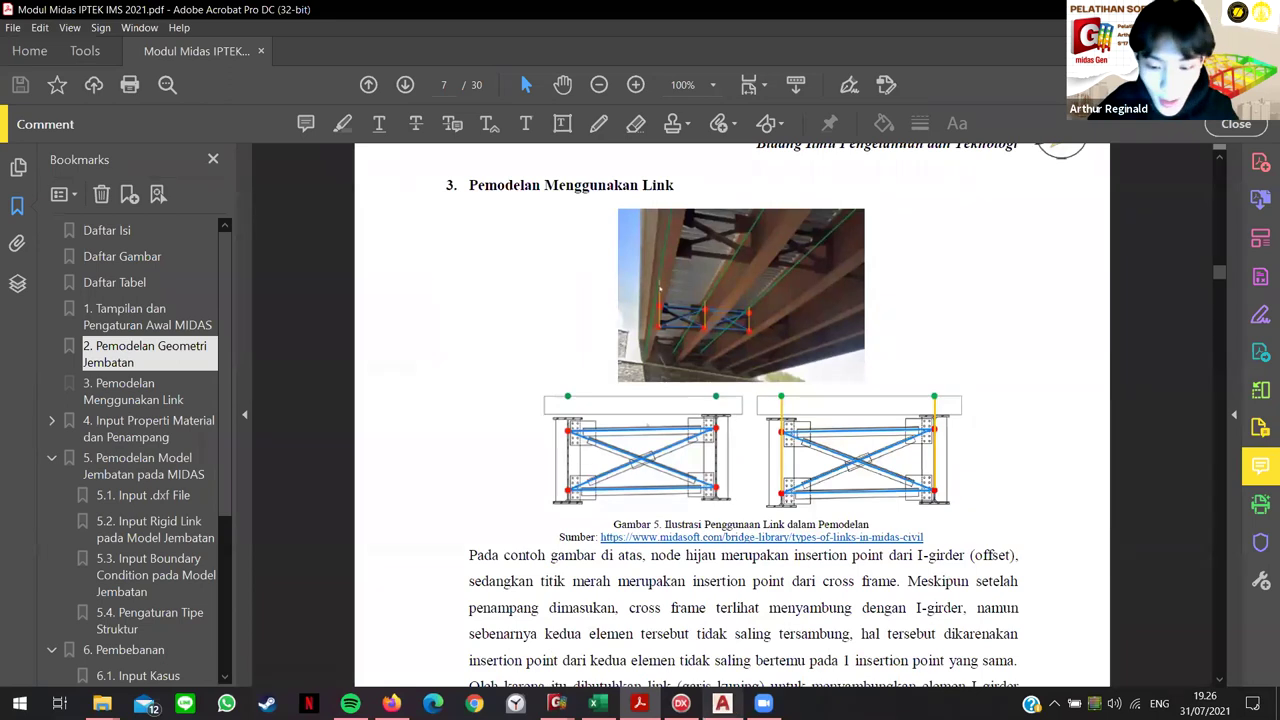
pyautogui.click(722, 703)
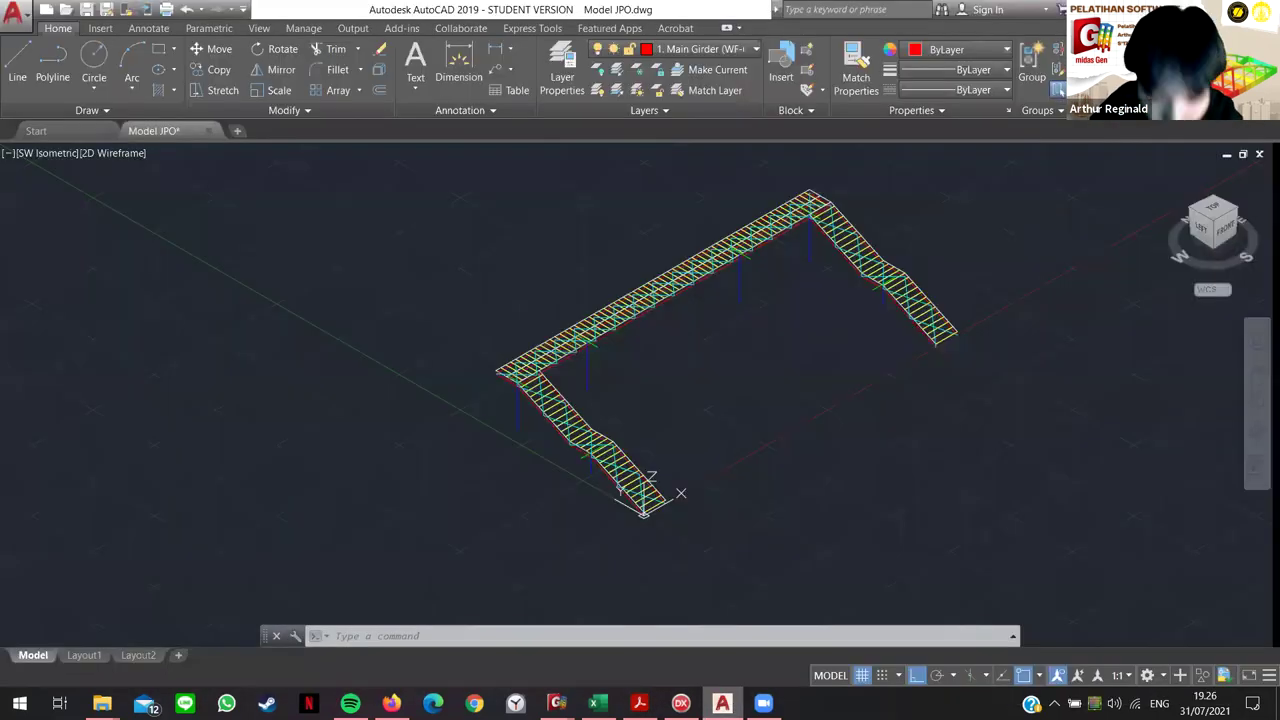
pyautogui.click(556, 703)
pyautogui.click(650, 625)
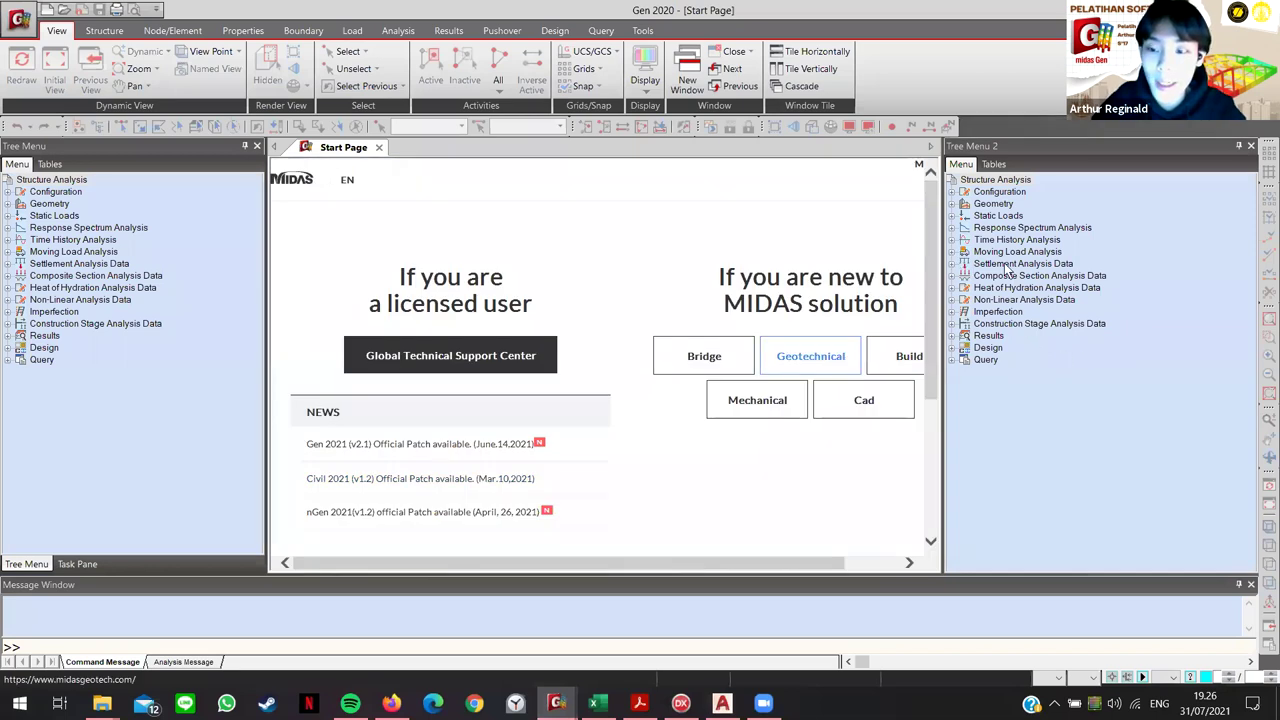
pyautogui.click(19, 18)
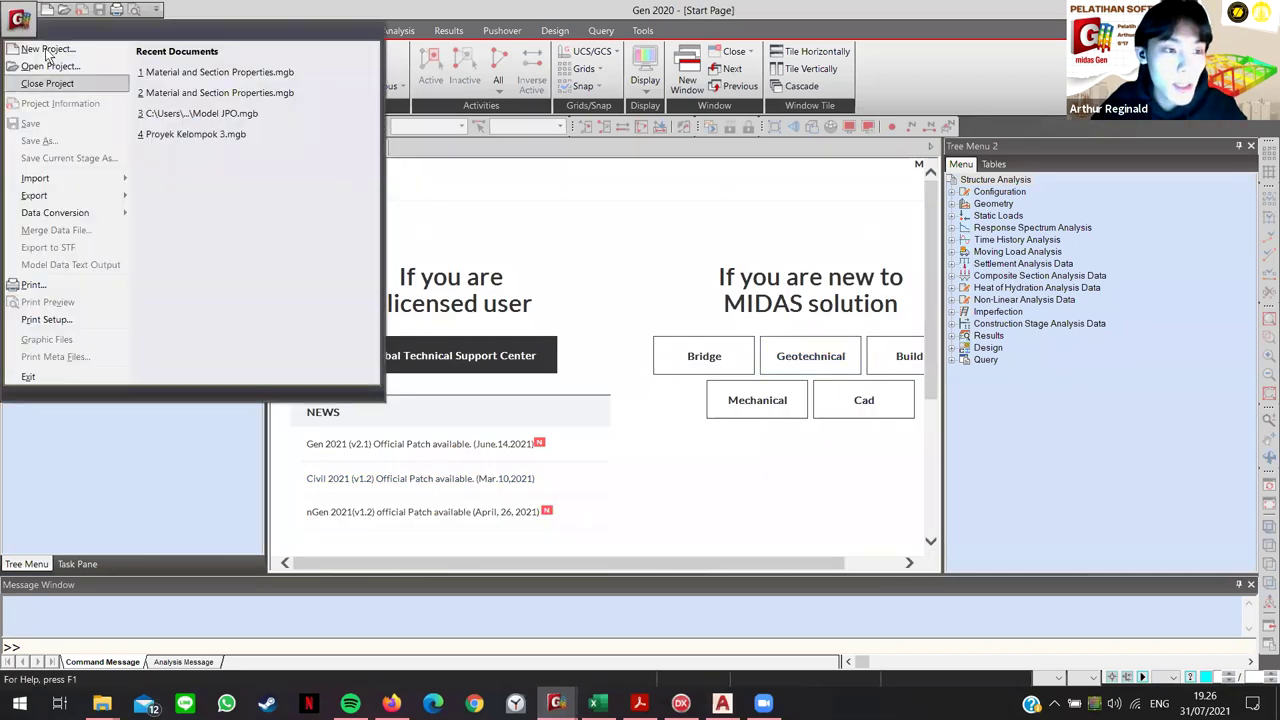
# Step: Create a new empty Untitled project in midas Gen and bring up Material Properties
pyautogui.click(47, 50)
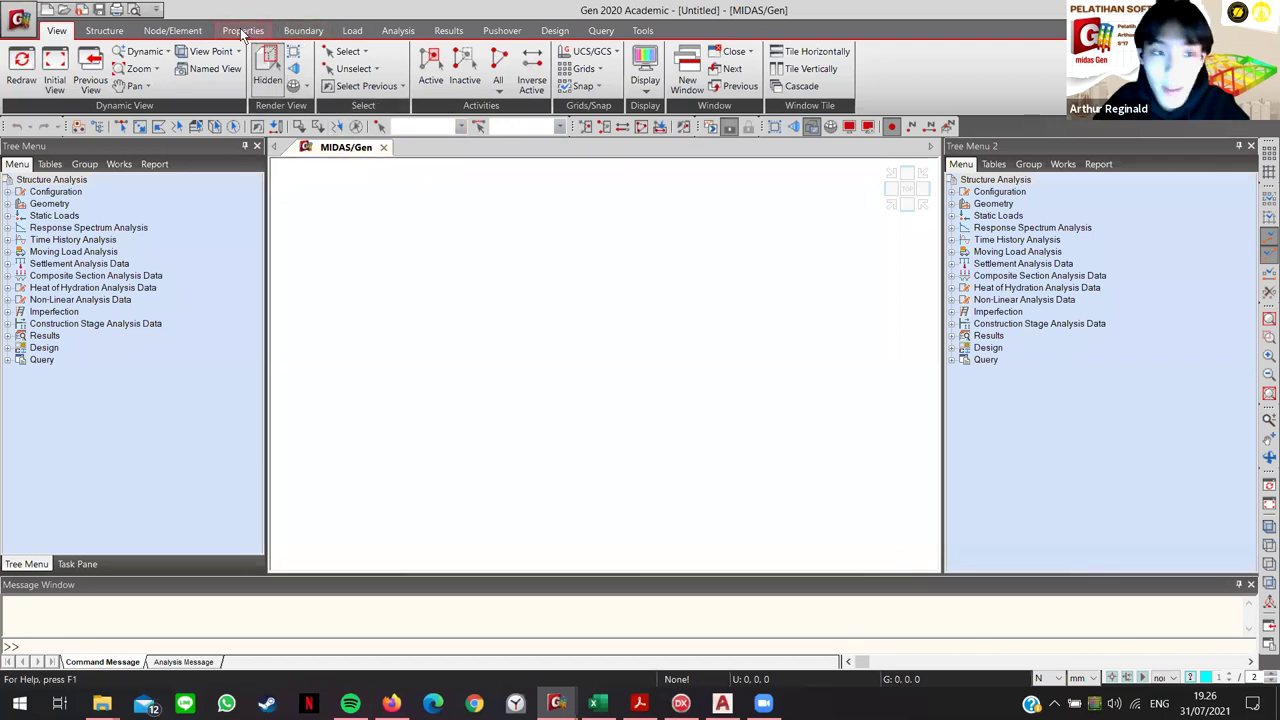
pyautogui.click(243, 31)
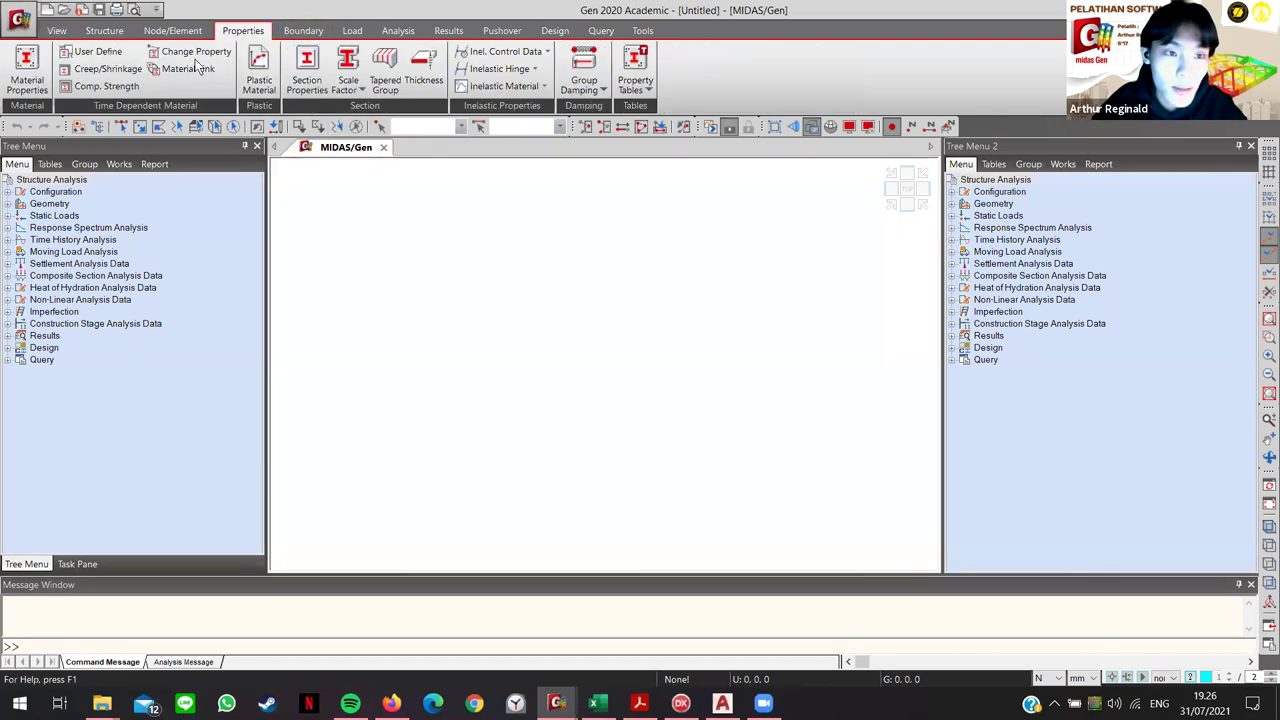
pyautogui.click(40, 84)
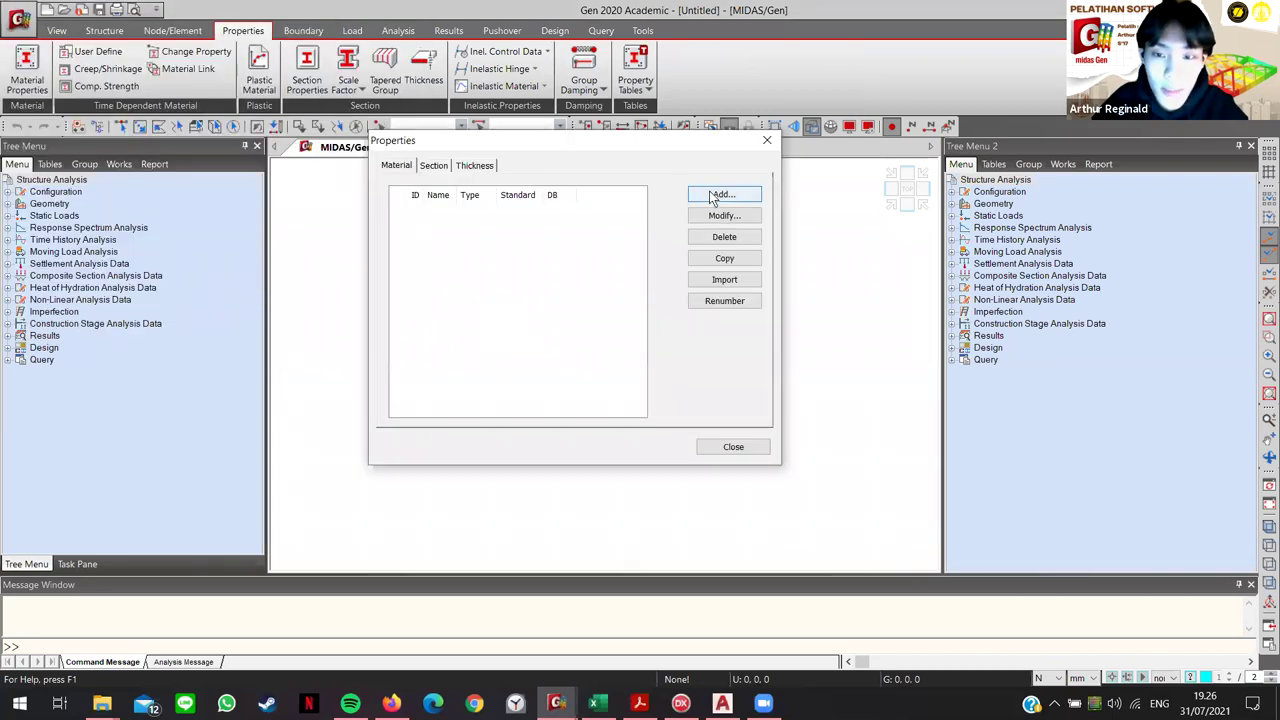
# Step: Begin a new material with steel standard None, then close it and the Section Data window
pyautogui.click(716, 195)
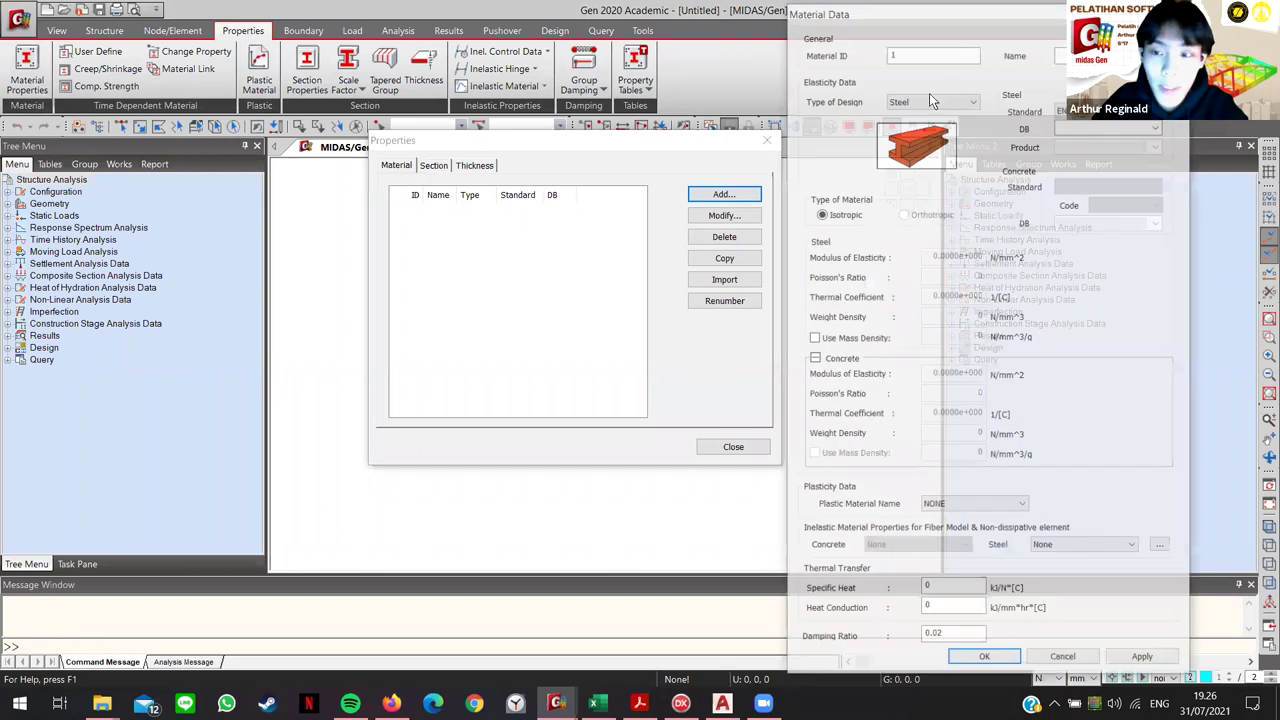
pyautogui.moveTo(927, 18); pyautogui.dragTo(814, 33)
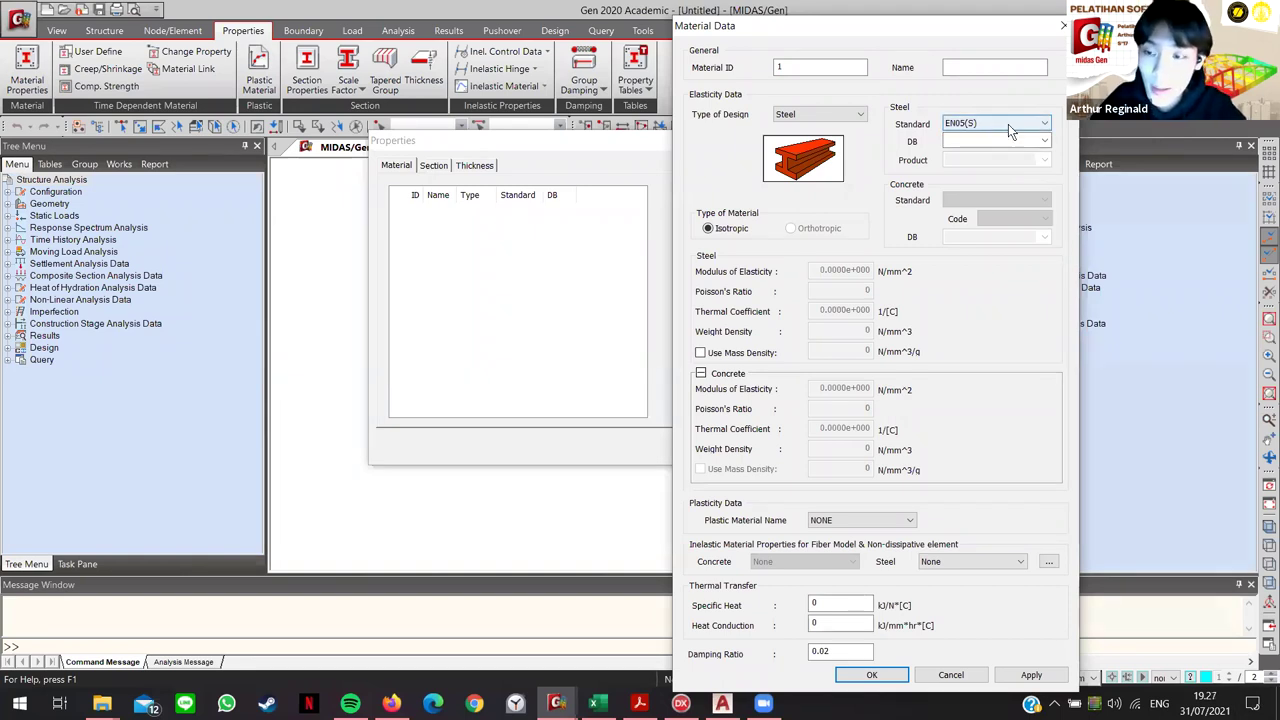
pyautogui.click(1009, 122)
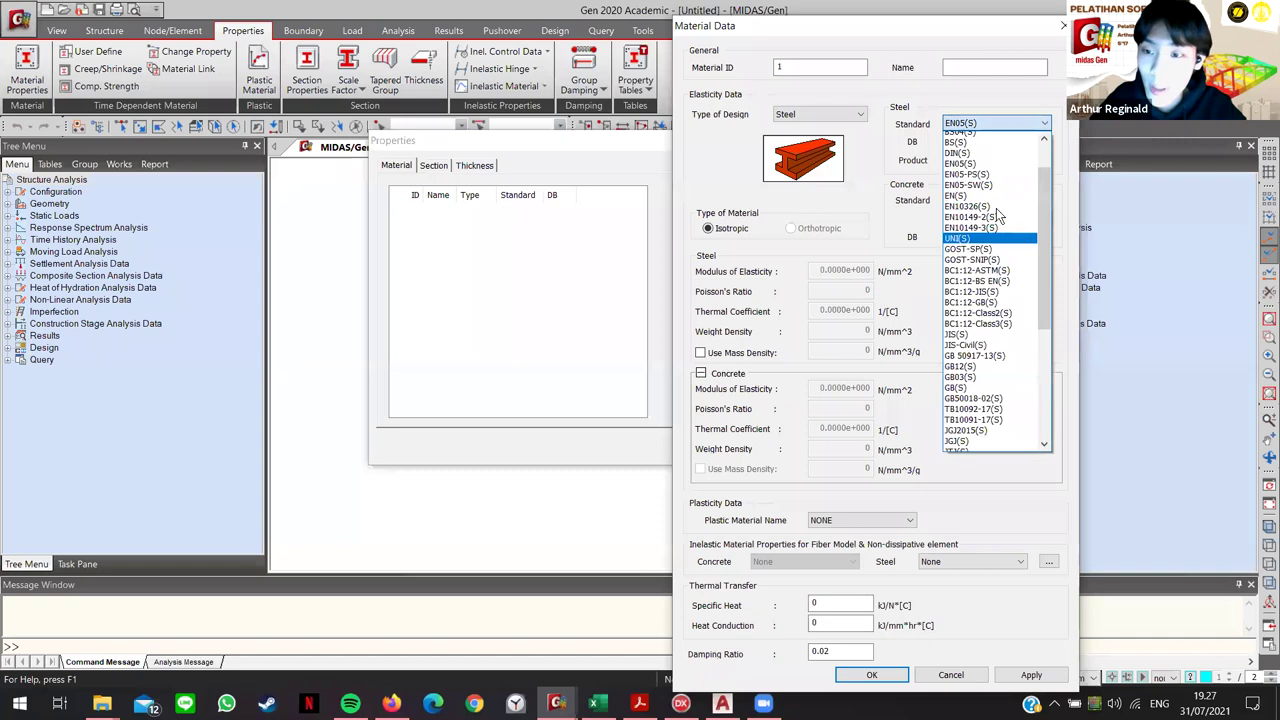
pyautogui.click(958, 137)
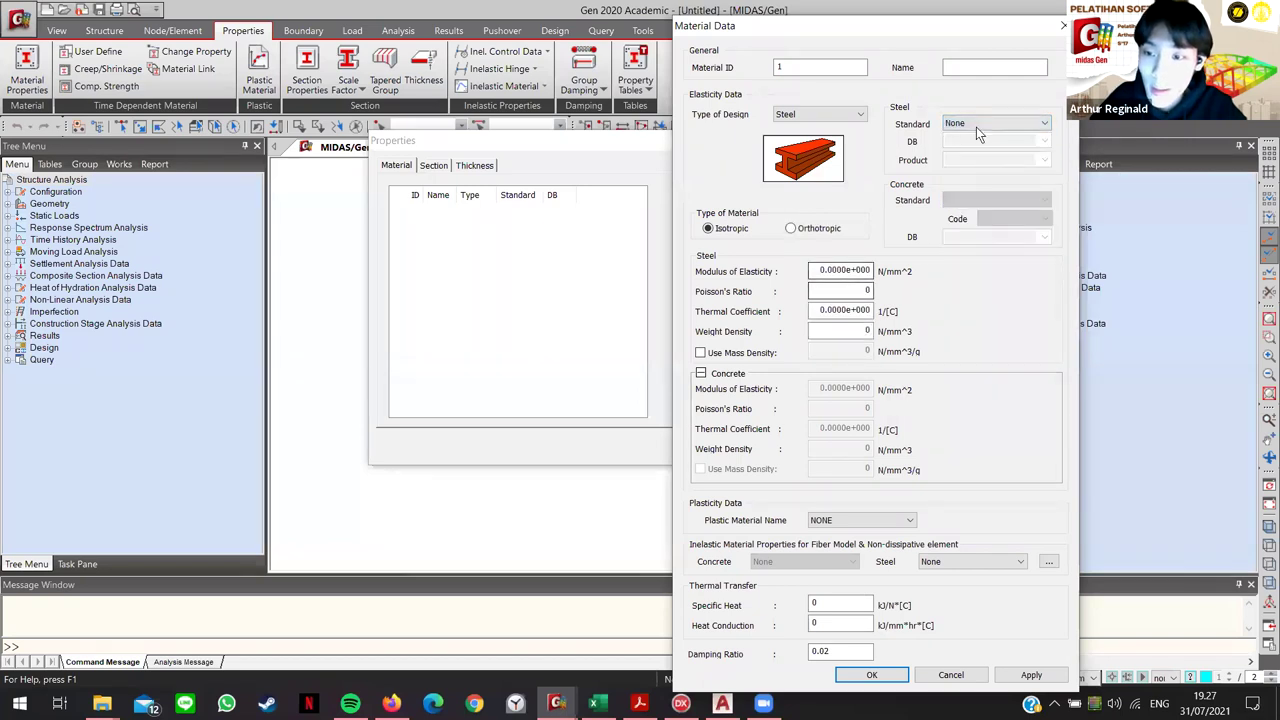
pyautogui.click(1063, 30)
pyautogui.click(433, 166)
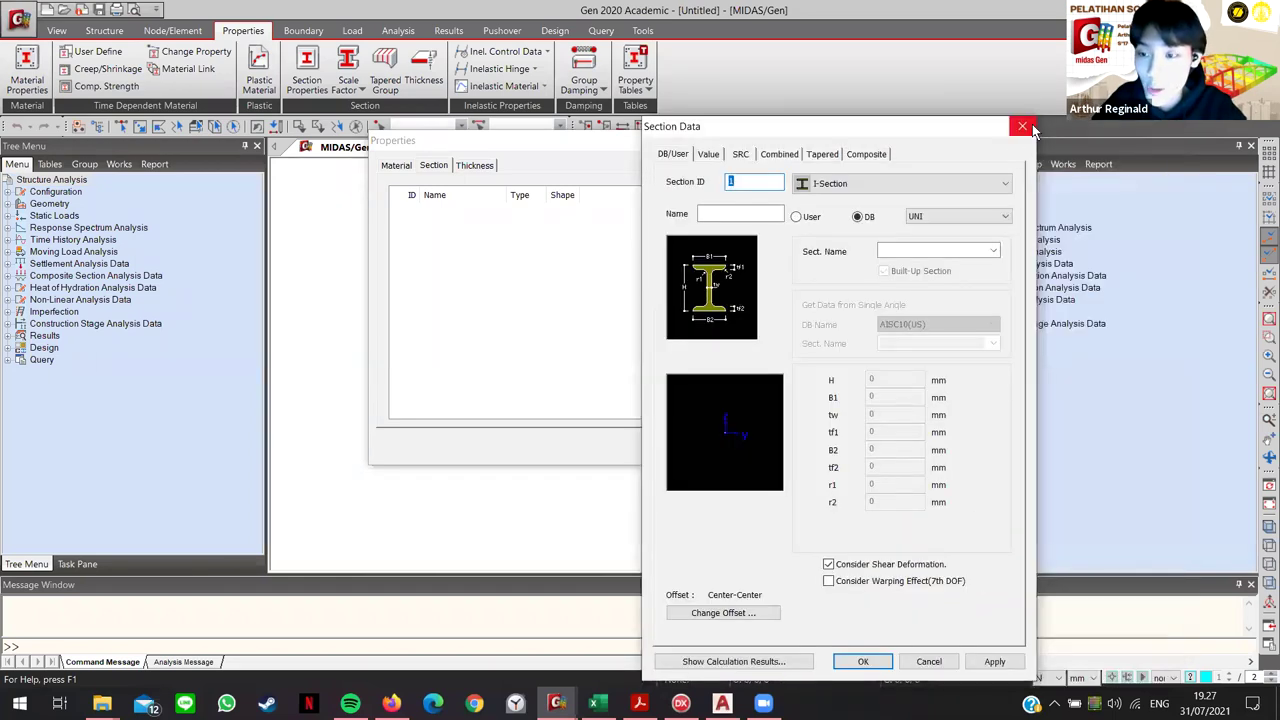
pyautogui.press('Escape')
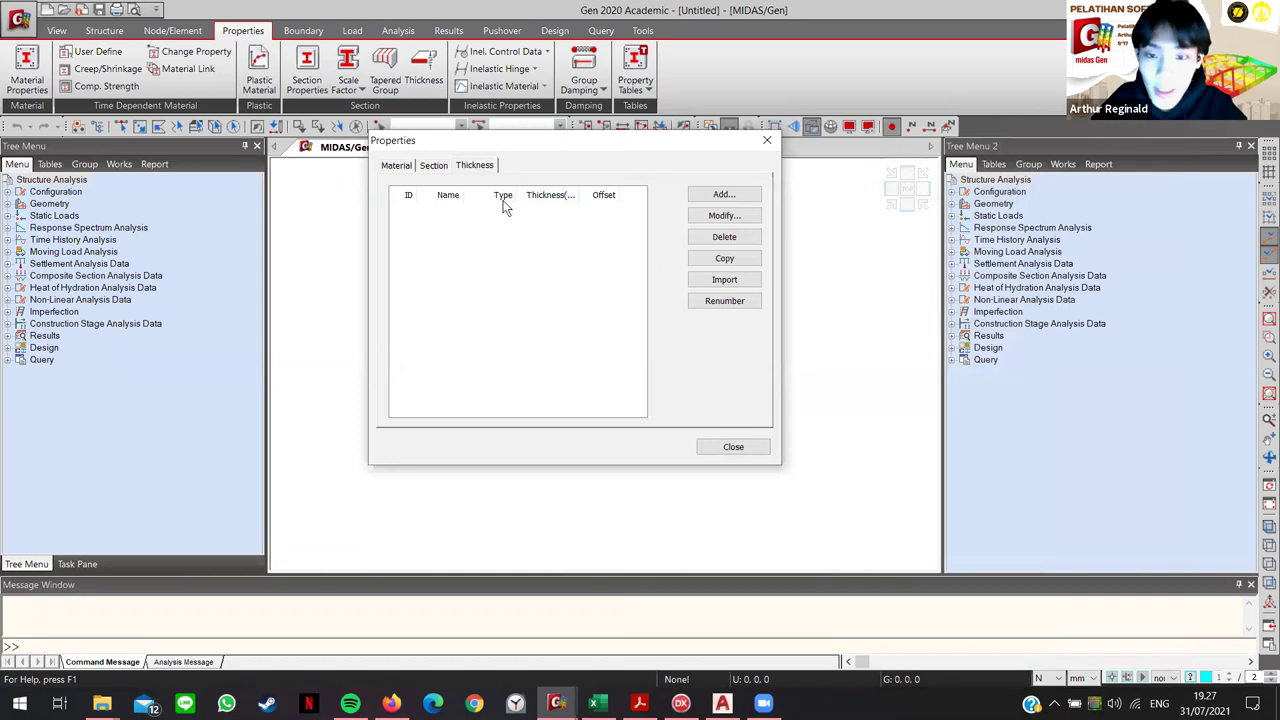
# Step: Try importing materials from the Material and Section Properties file, dismissing the incorrect file type error
pyautogui.click(396, 166)
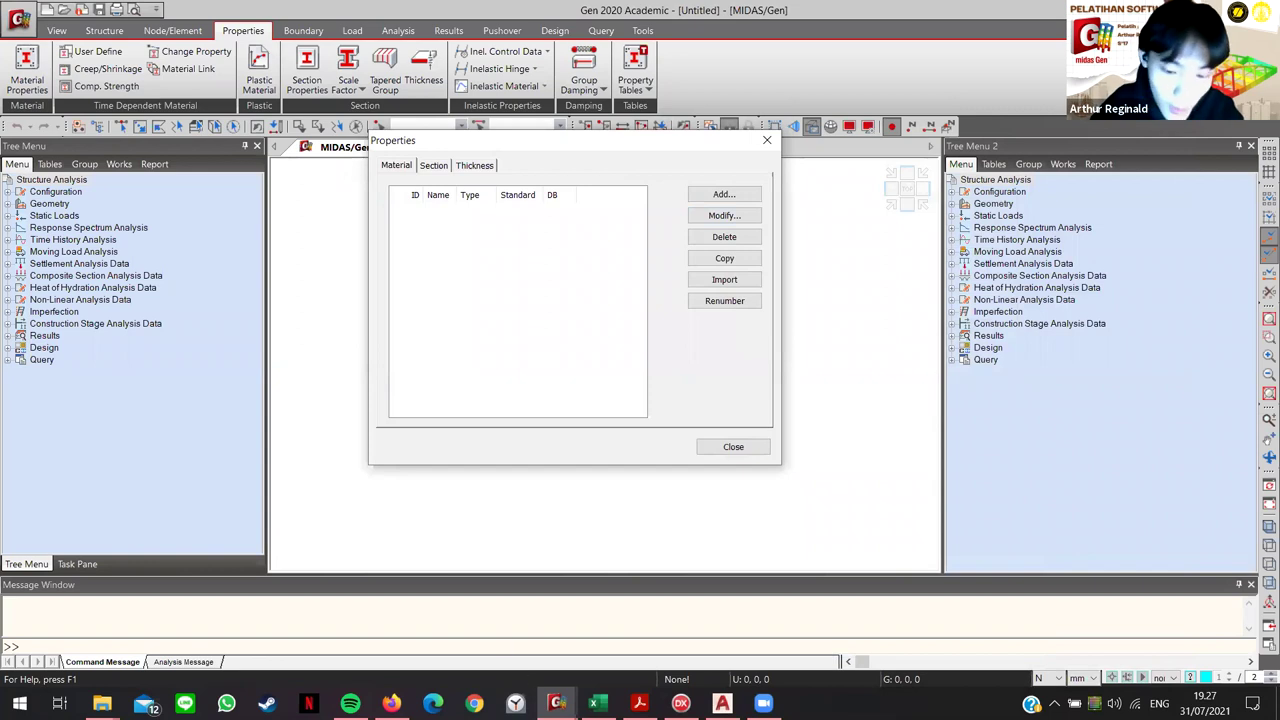
pyautogui.click(460, 662)
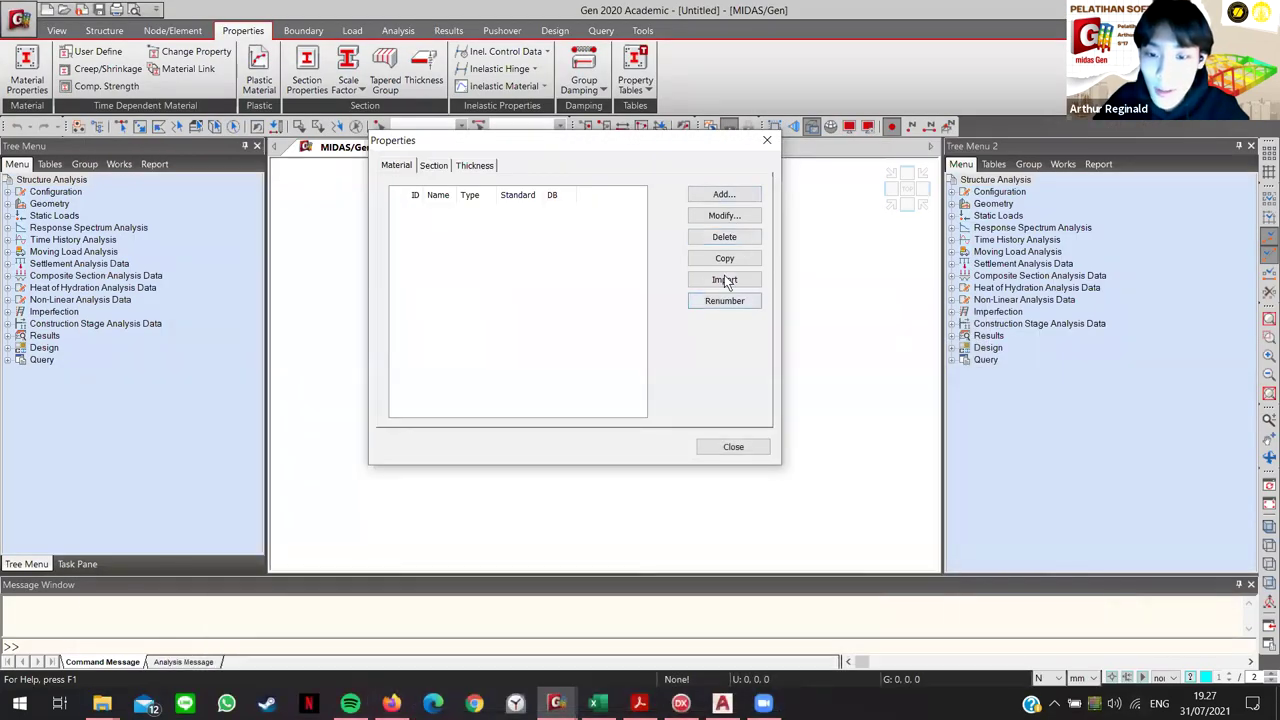
pyautogui.click(718, 282)
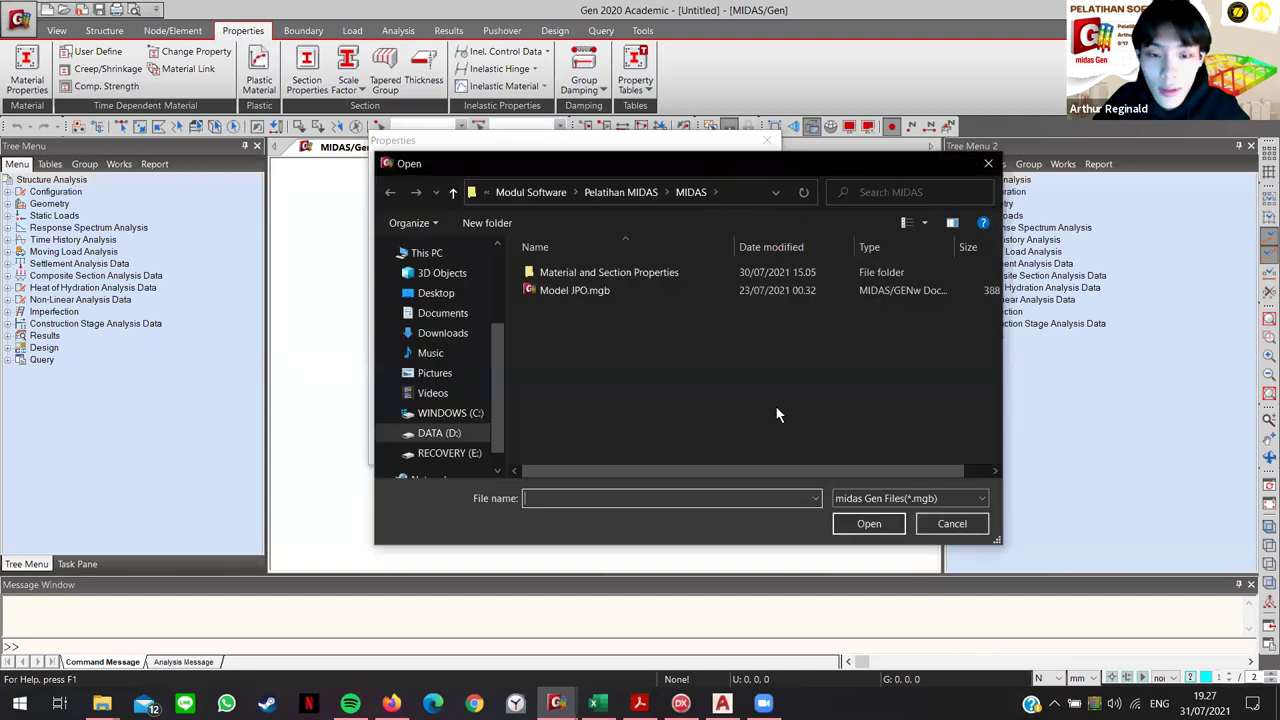
pyautogui.doubleClick(600, 276)
pyautogui.click(643, 275)
pyautogui.click(866, 525)
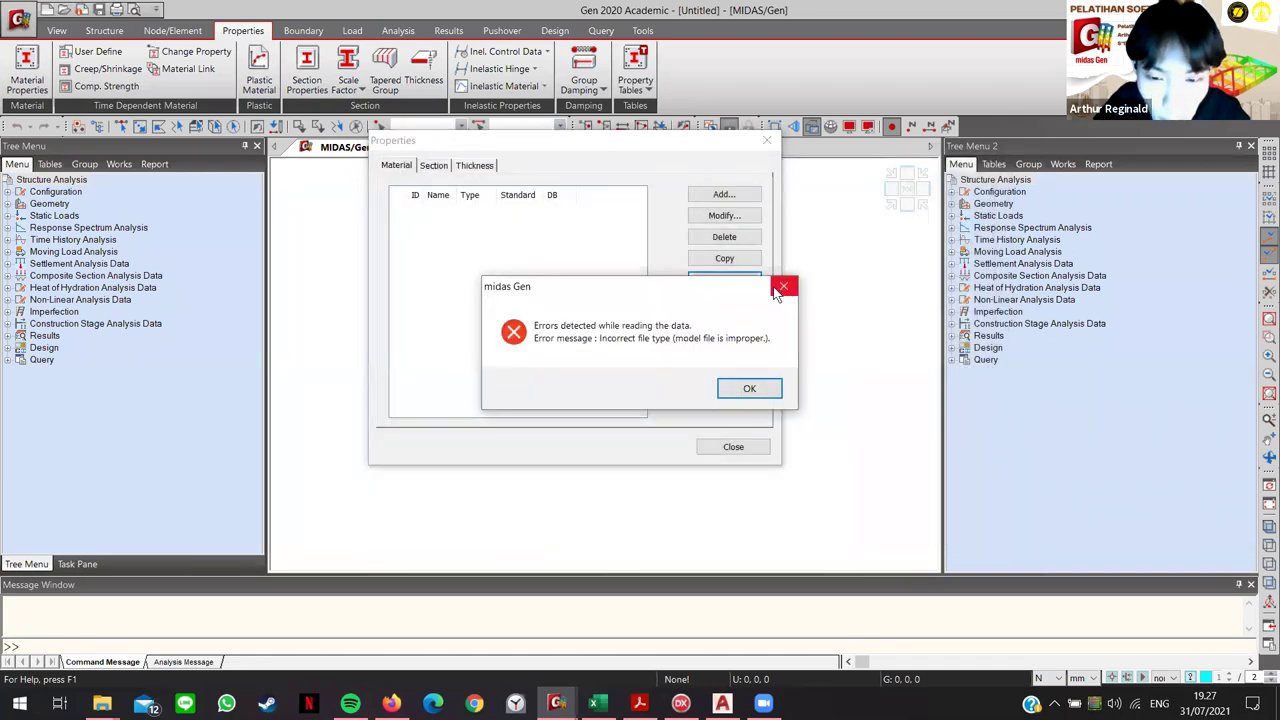
pyautogui.click(785, 290)
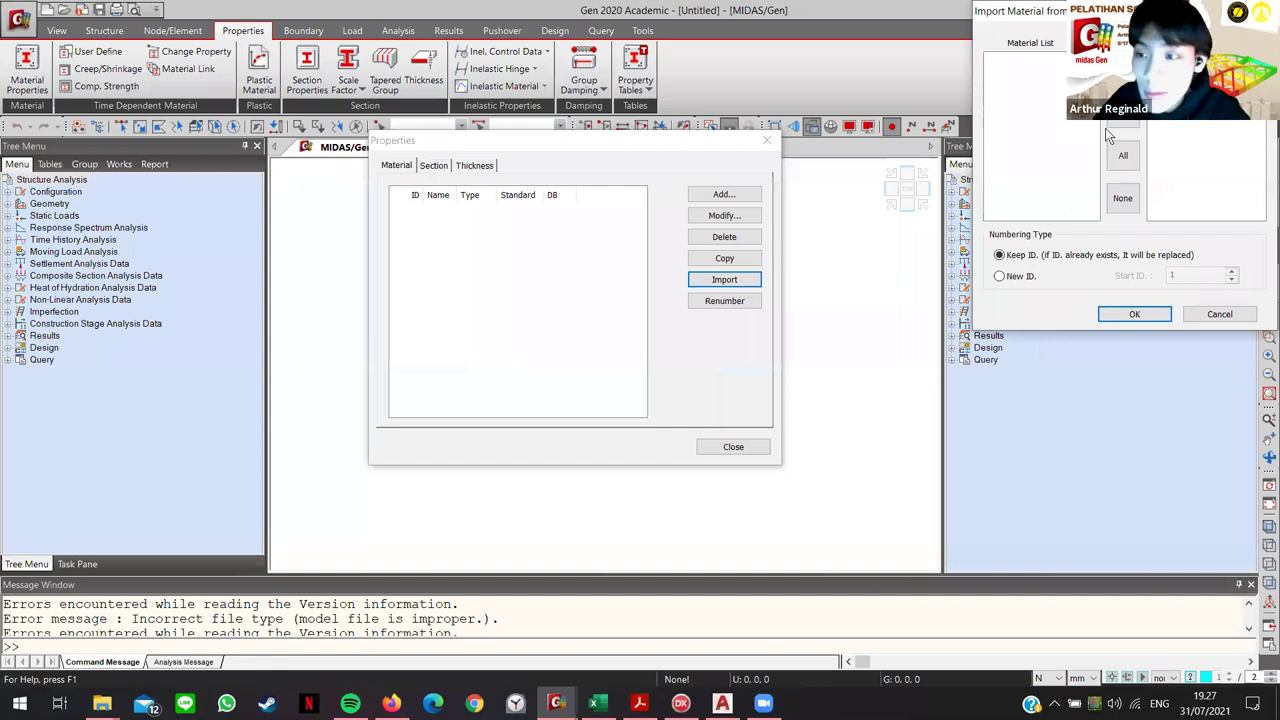
pyautogui.click(1134, 314)
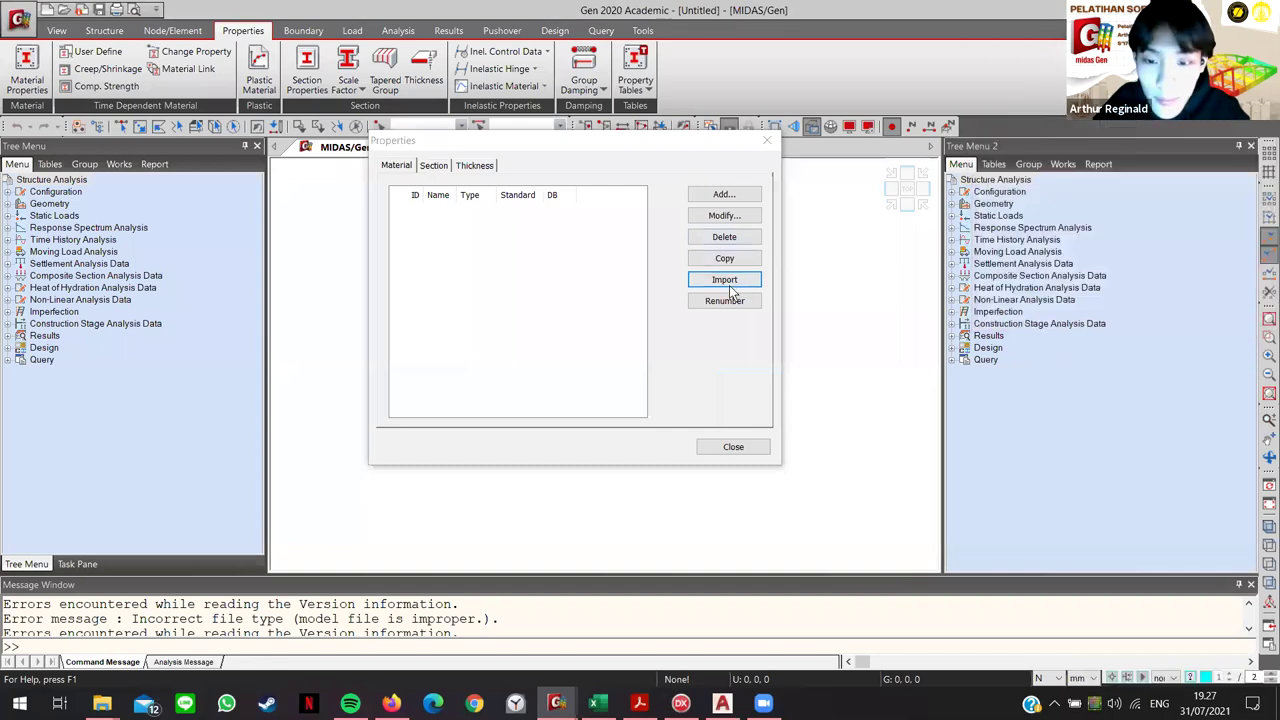
# Step: Retry the same import, dismiss the error again, and close the Properties dialog
pyautogui.click(724, 280)
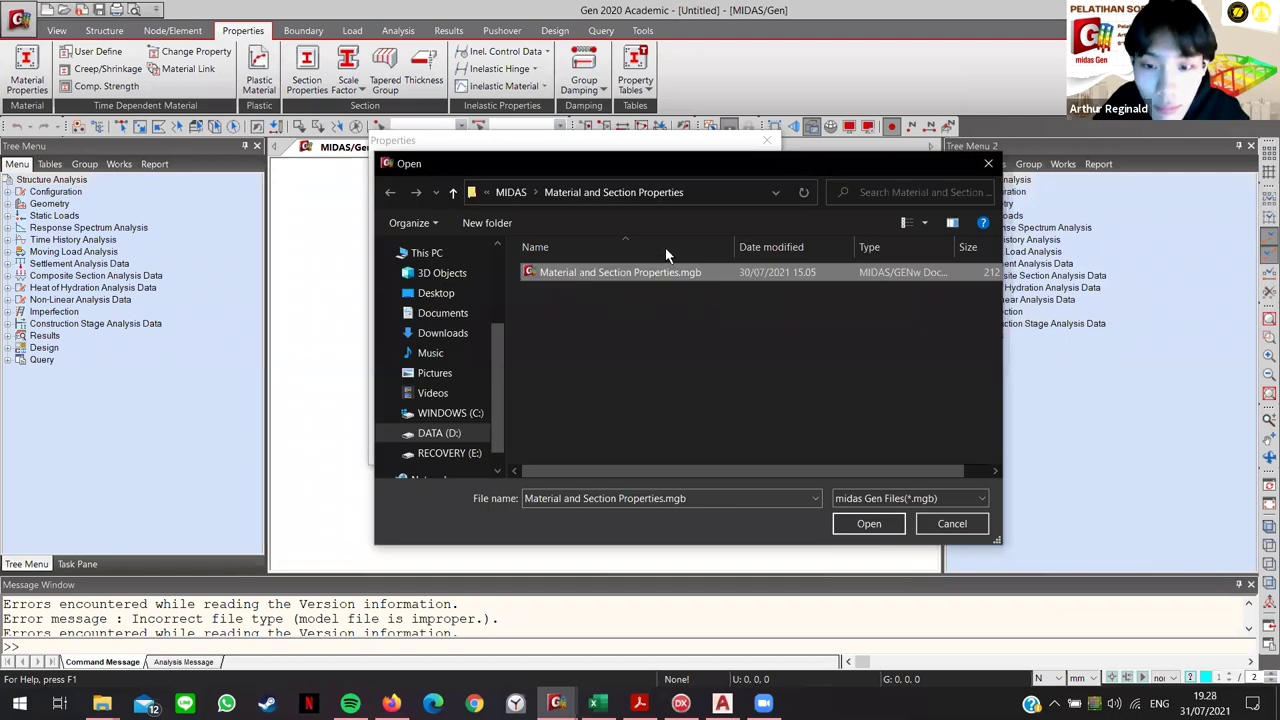
pyautogui.click(869, 524)
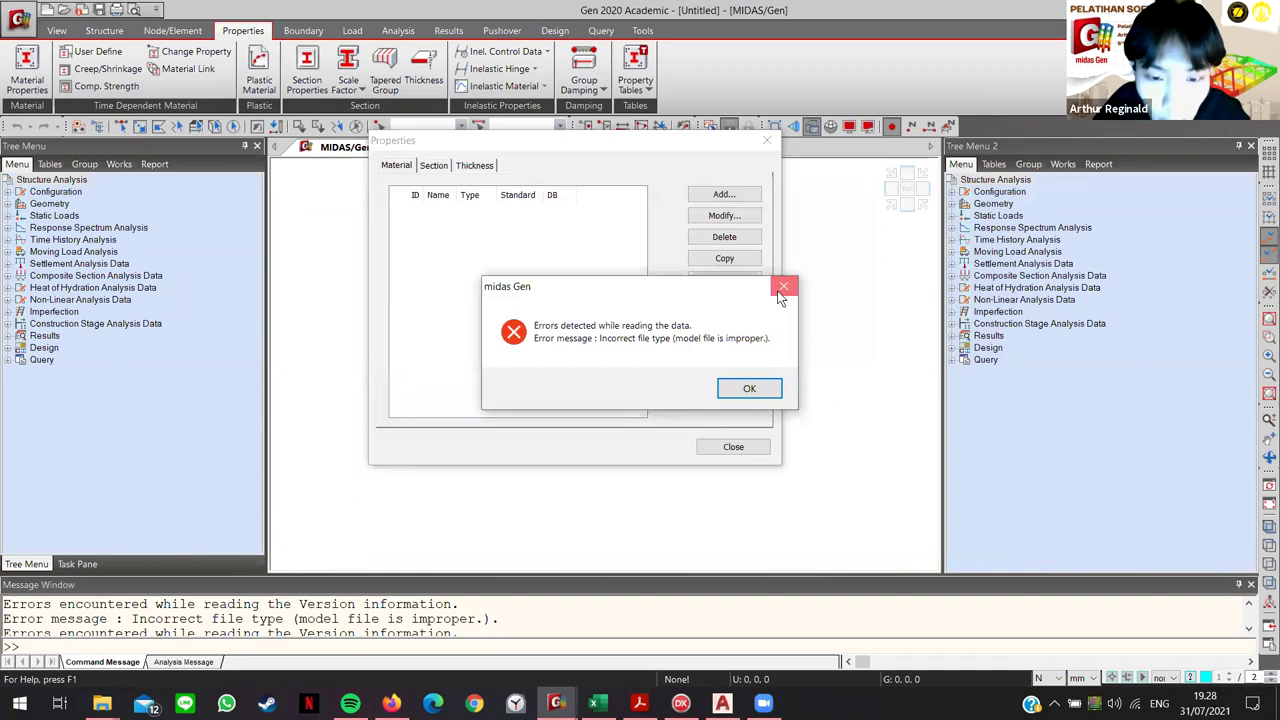
pyautogui.click(783, 286)
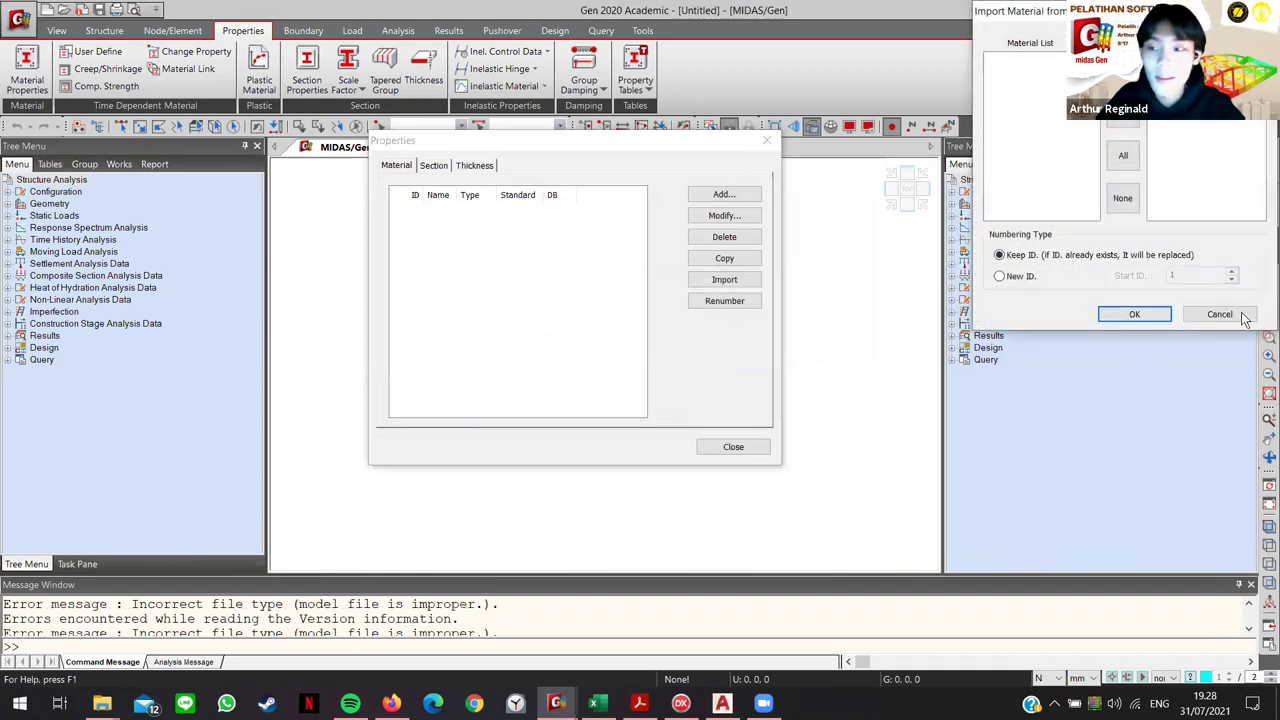
pyautogui.press('Escape')
pyautogui.press('Escape')
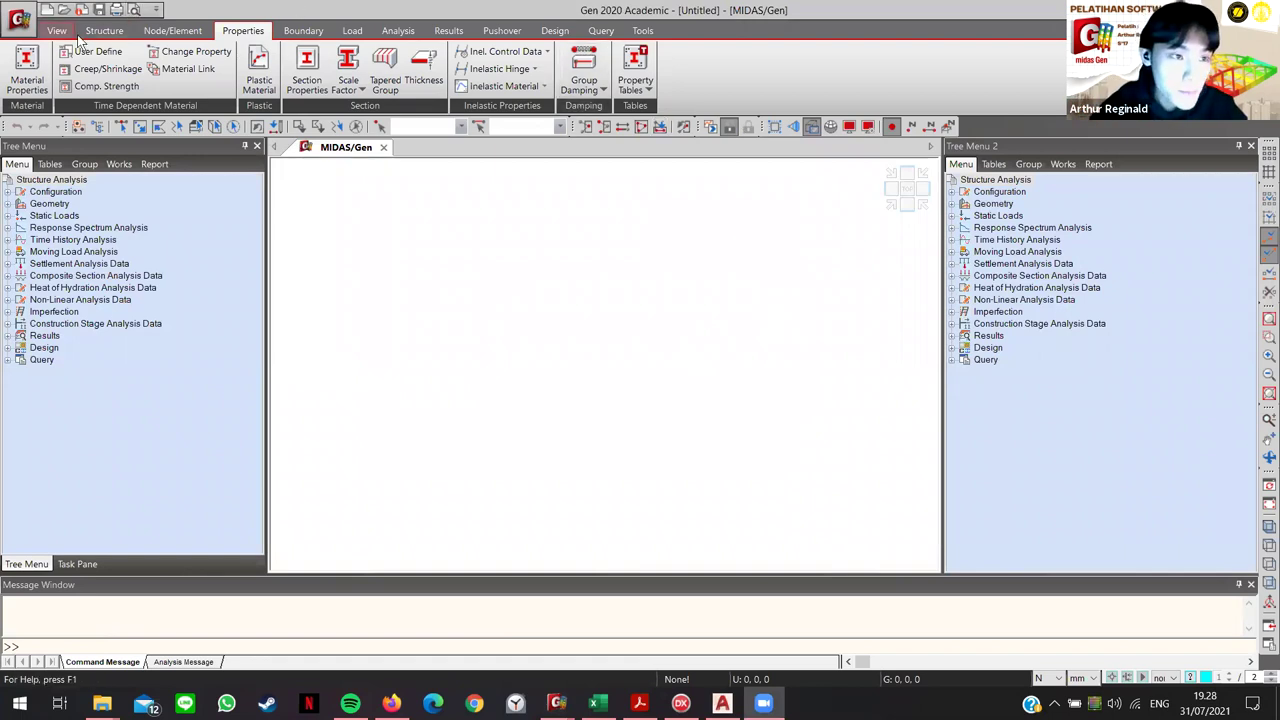
pyautogui.click(20, 20)
# Step: Import steel materials SS400, SPHT 2 and SKK490 from Model JPO.mgb and centre the Properties window
pyautogui.click(44, 60)
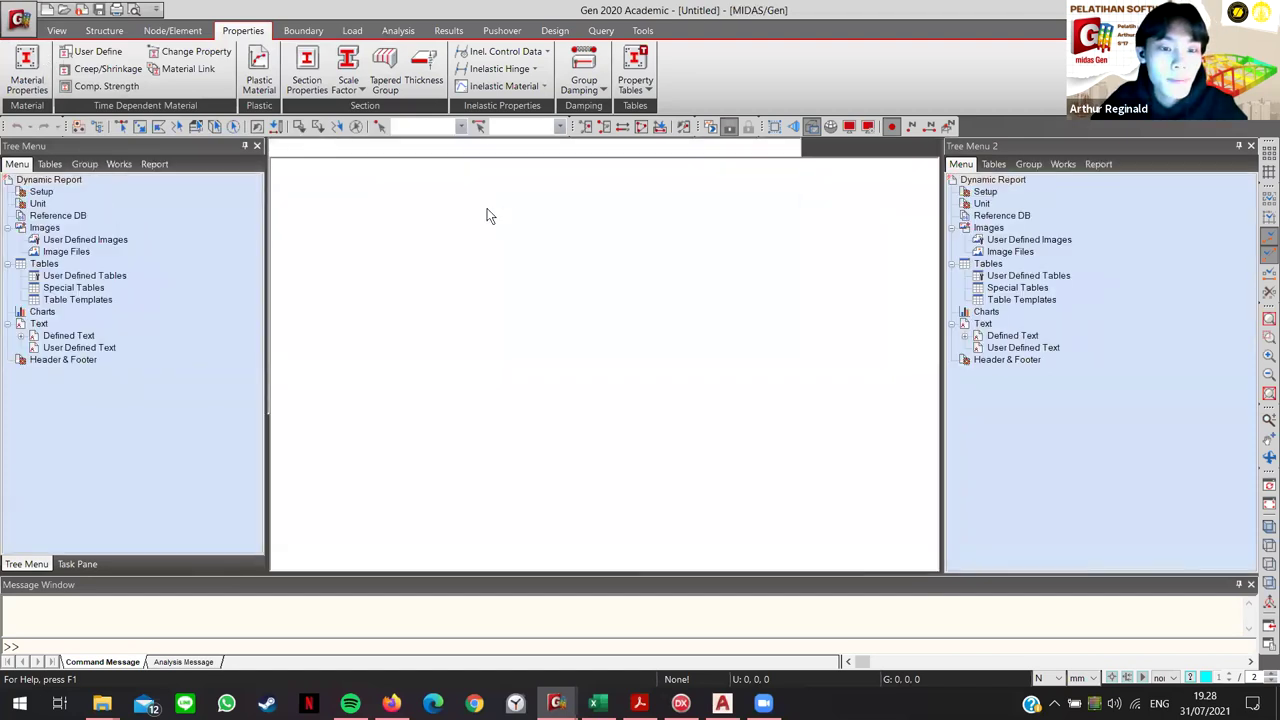
pyautogui.click(27, 68)
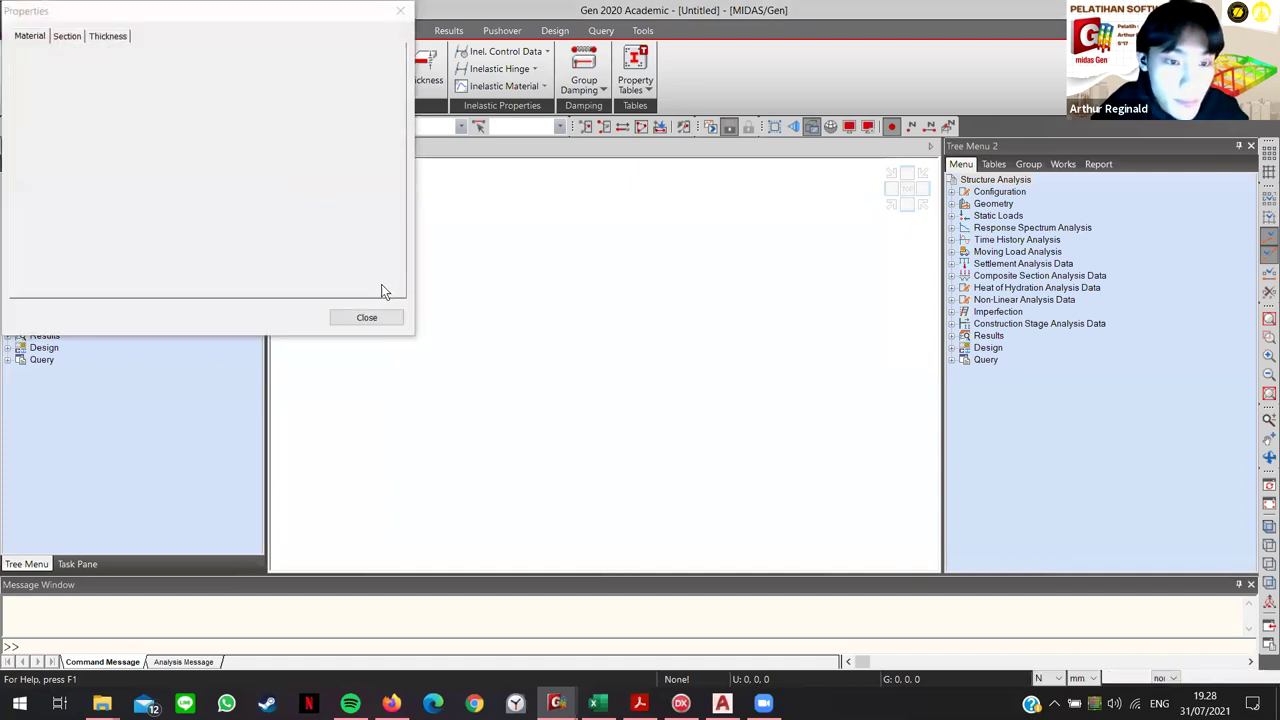
pyautogui.click(358, 150)
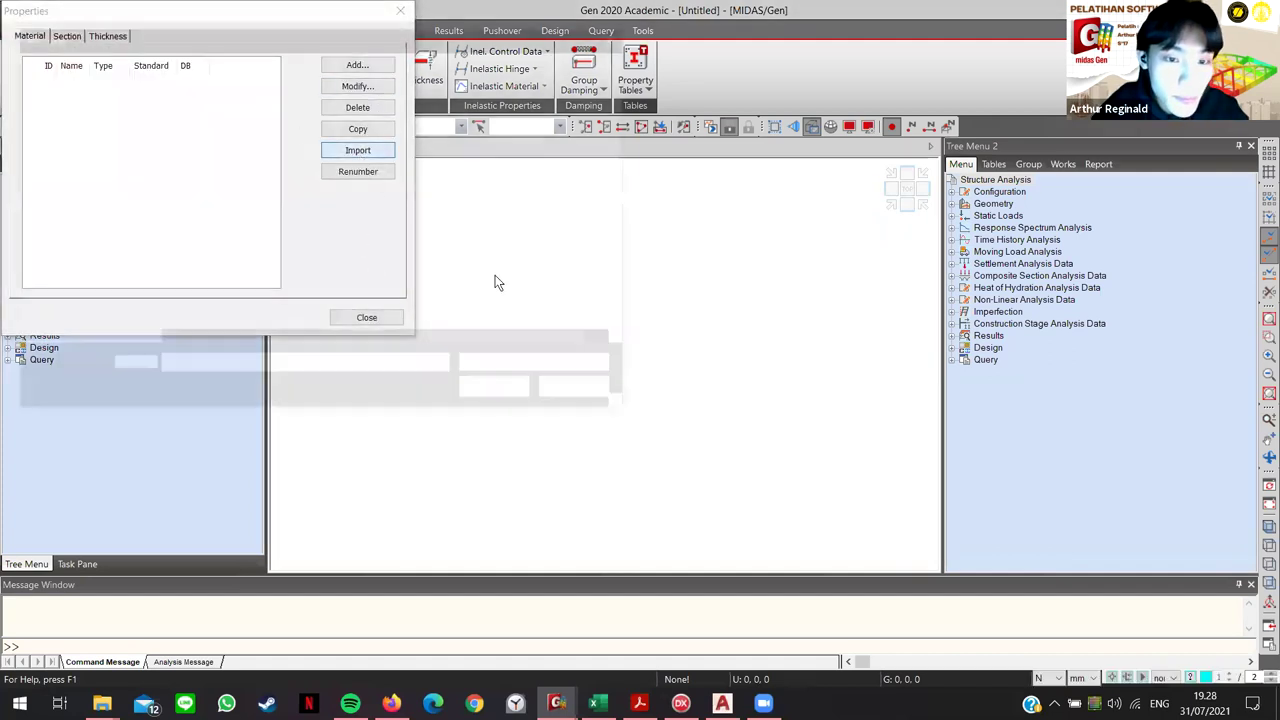
pyautogui.click(225, 145)
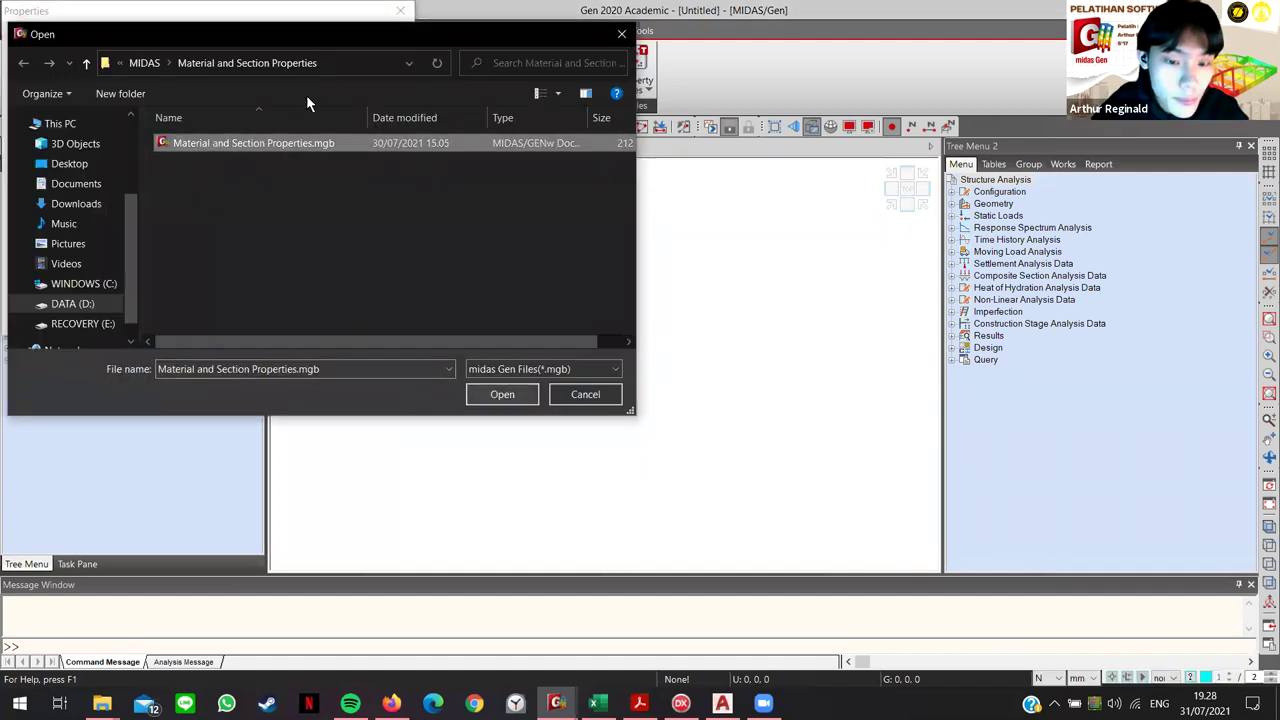
pyautogui.click(144, 63)
pyautogui.click(237, 162)
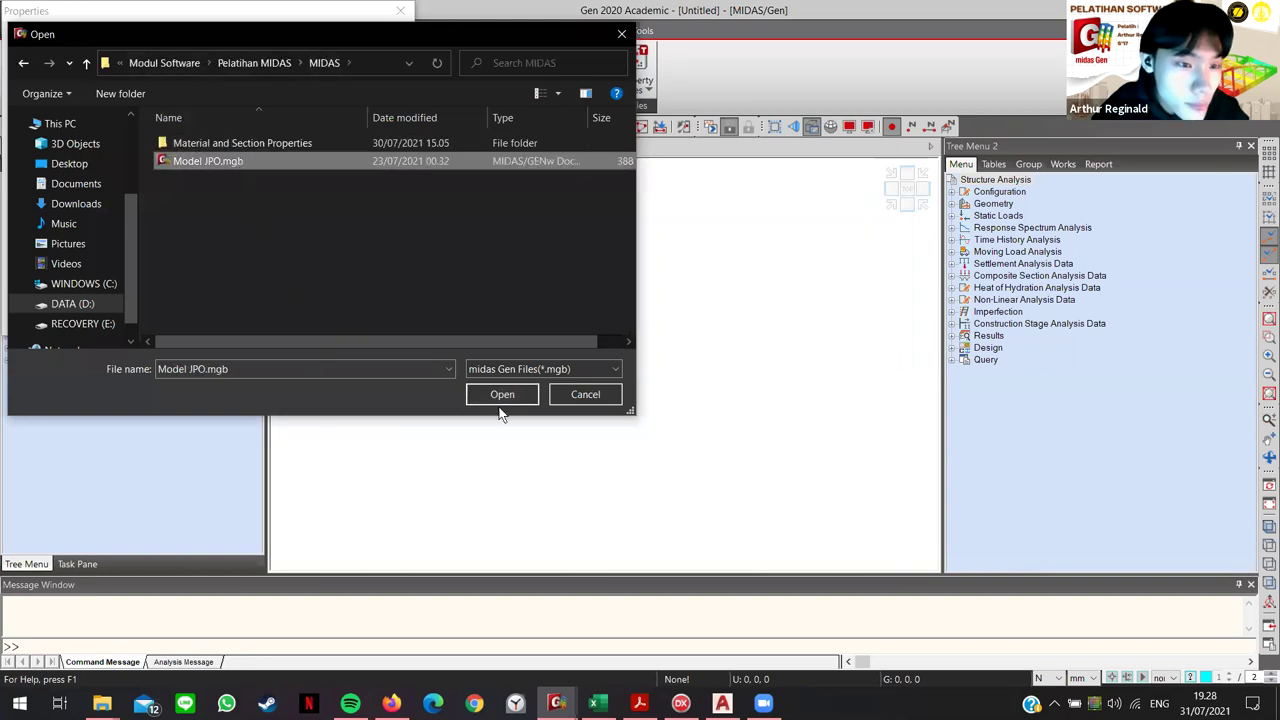
pyautogui.click(502, 394)
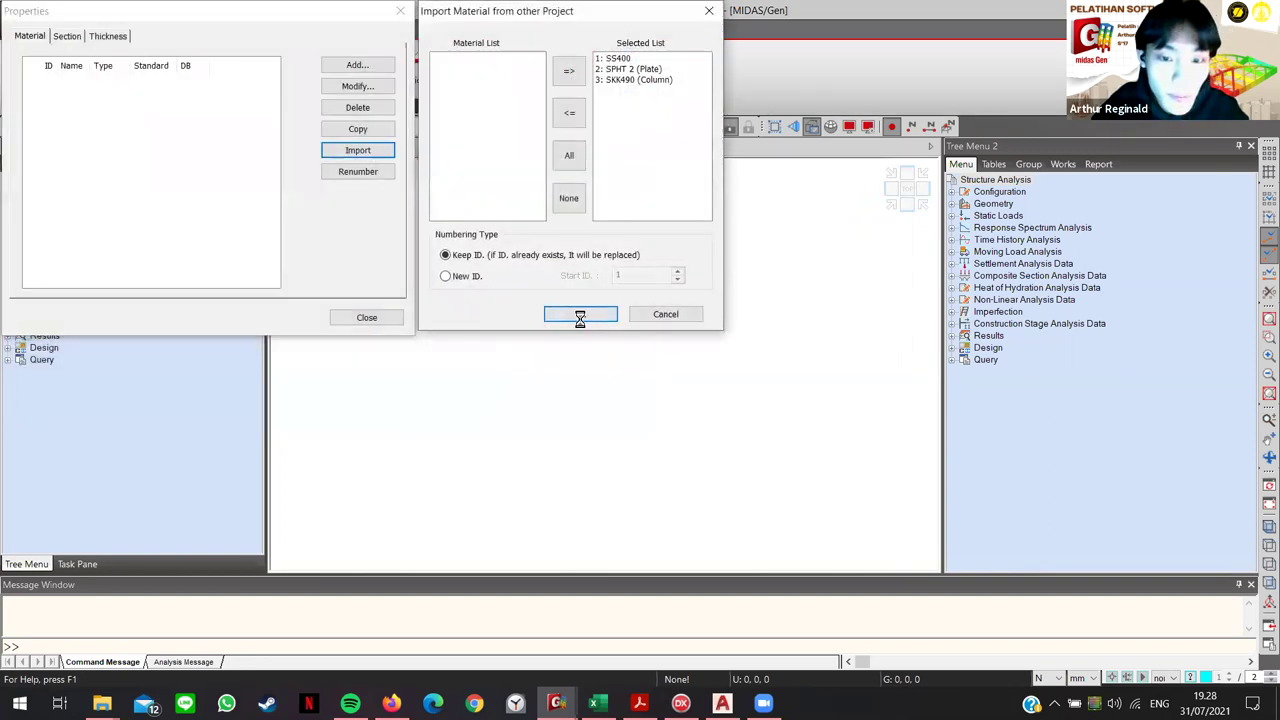
pyautogui.click(596, 317)
pyautogui.moveTo(134, 20); pyautogui.dragTo(634, 206)
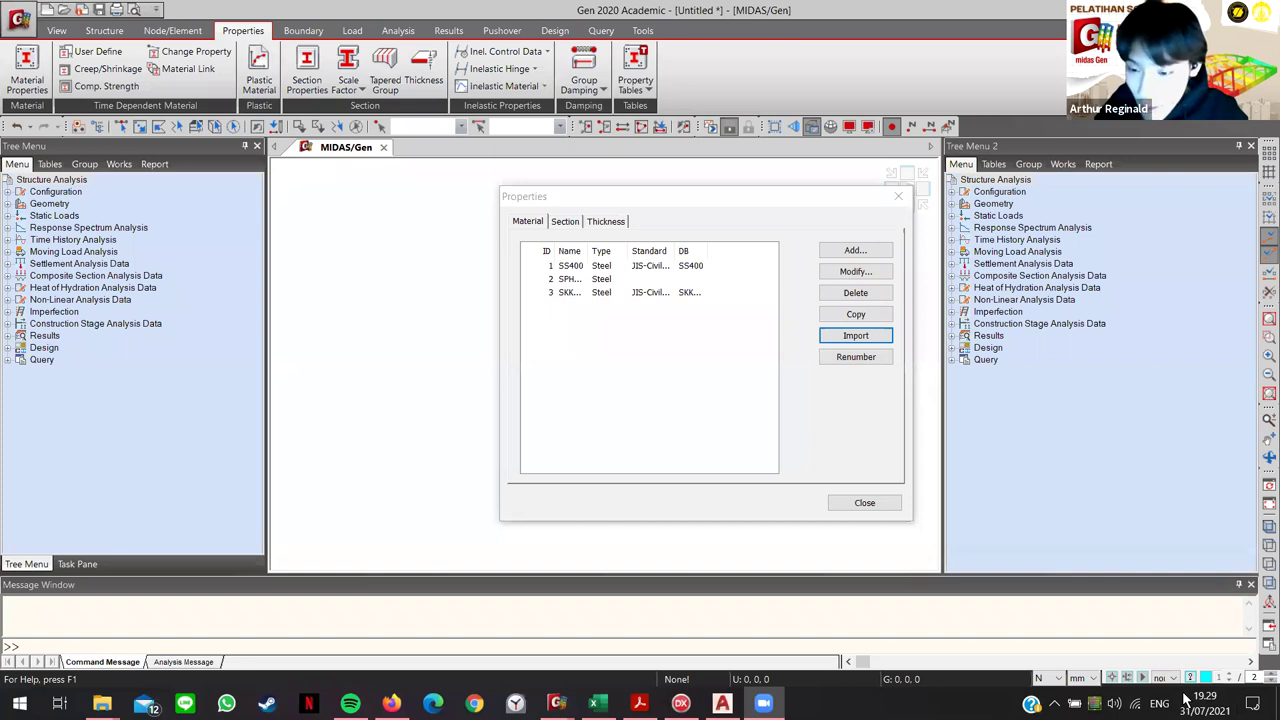
pyautogui.click(565, 222)
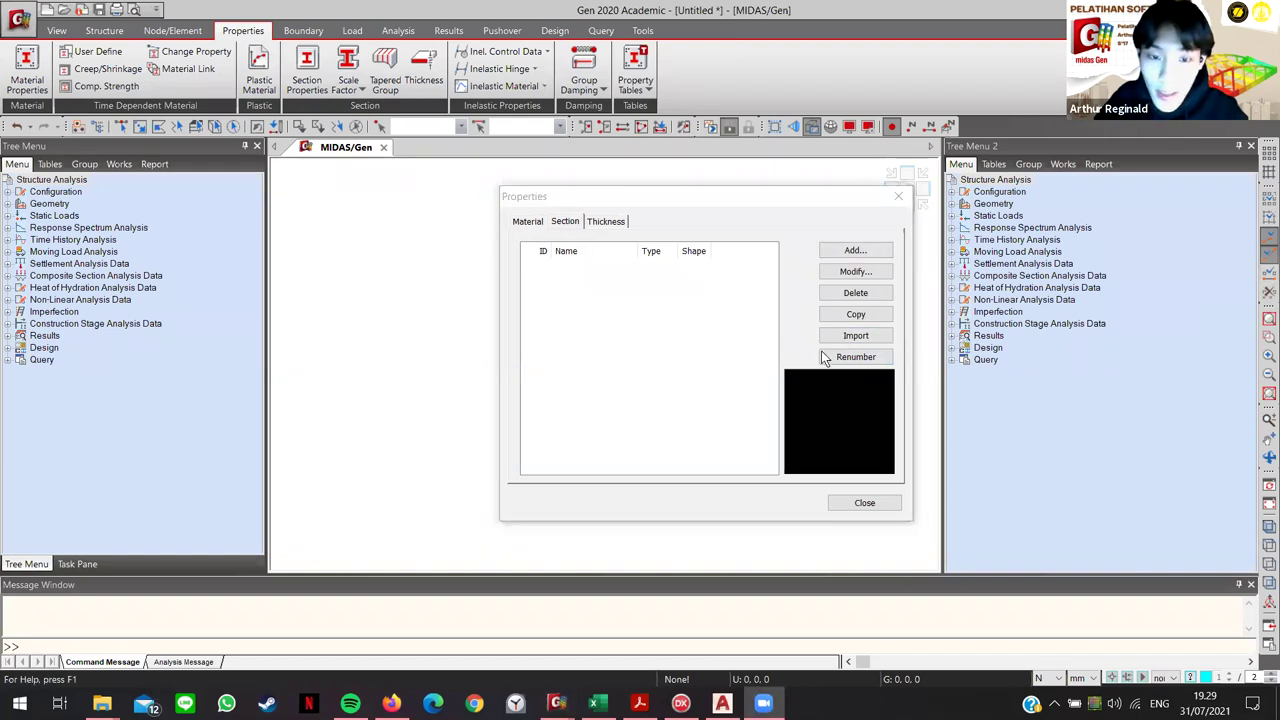
# Step: Import the ten sections from the Model JPO.mgb project in the MIDAS folder
pyautogui.click(867, 336)
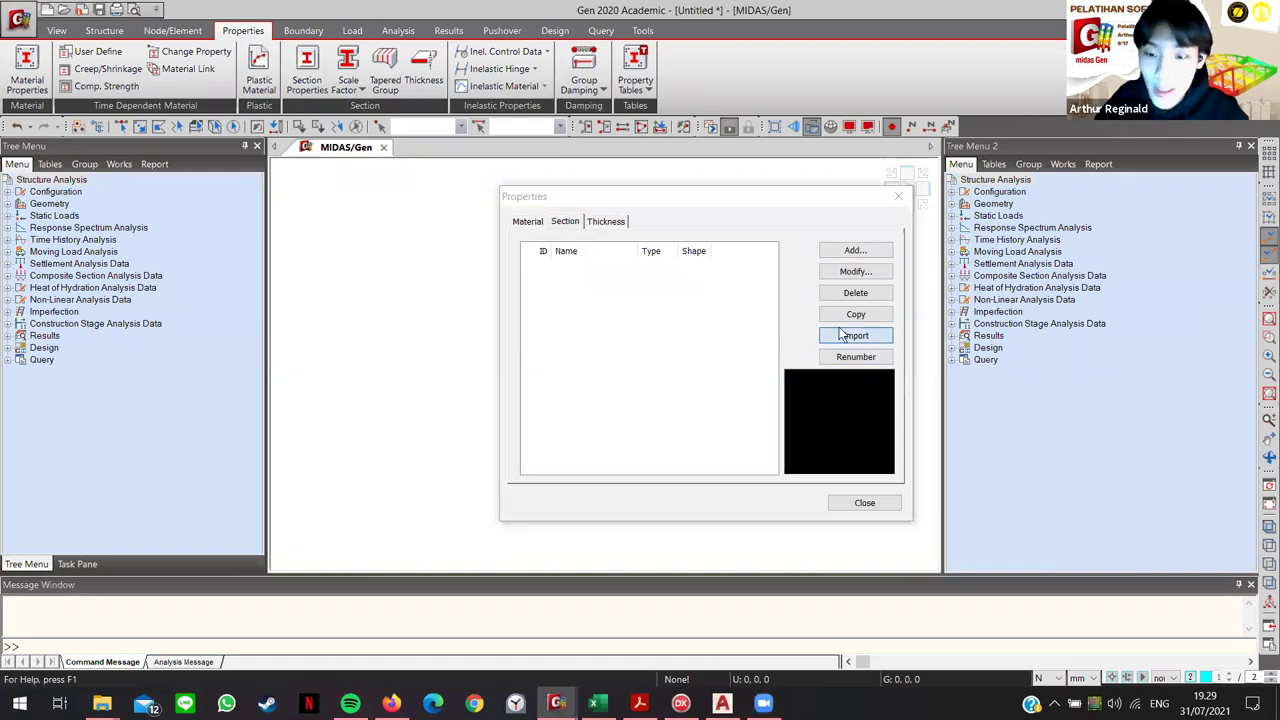
pyautogui.doubleClick(732, 328)
pyautogui.click(720, 328)
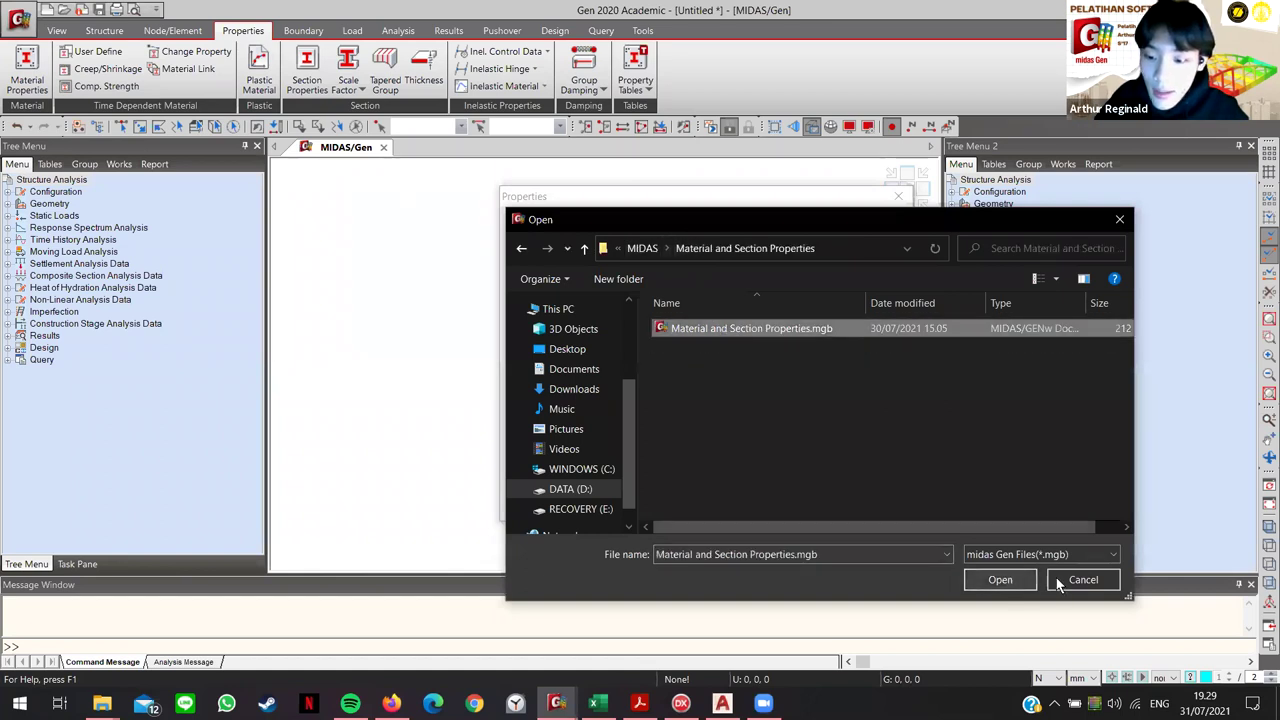
pyautogui.click(1080, 580)
pyautogui.click(862, 336)
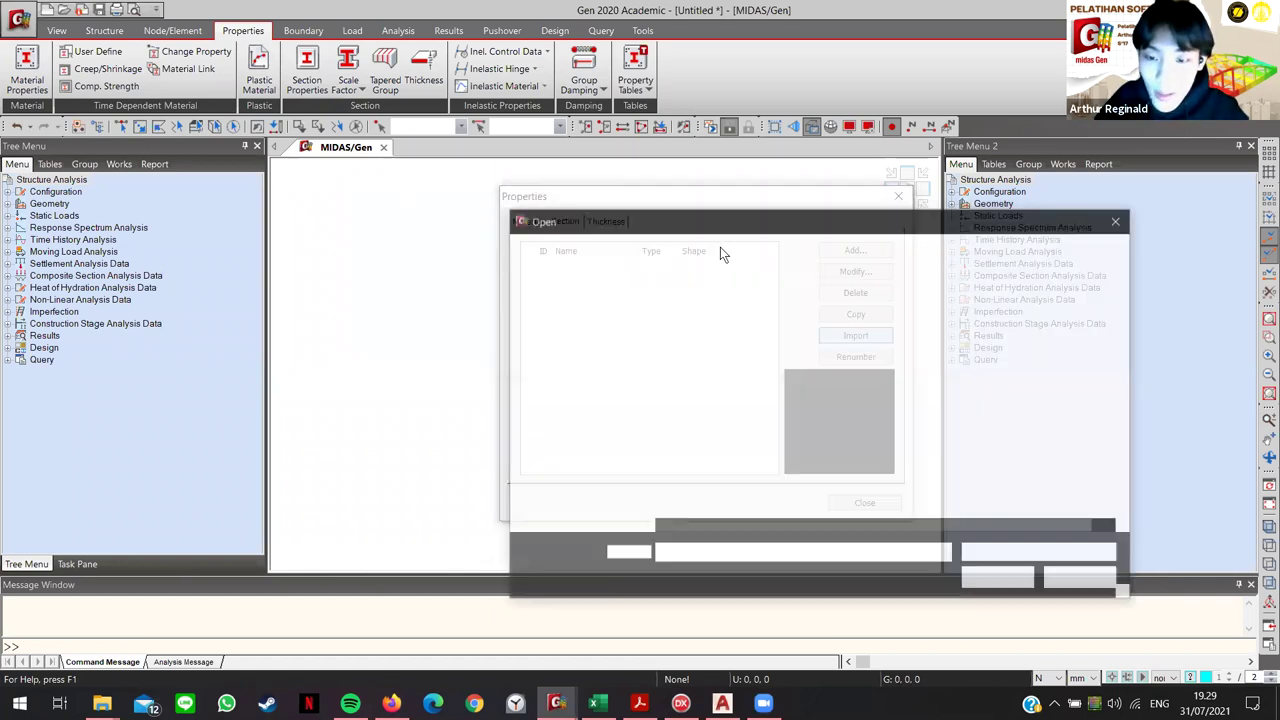
pyautogui.click(770, 248)
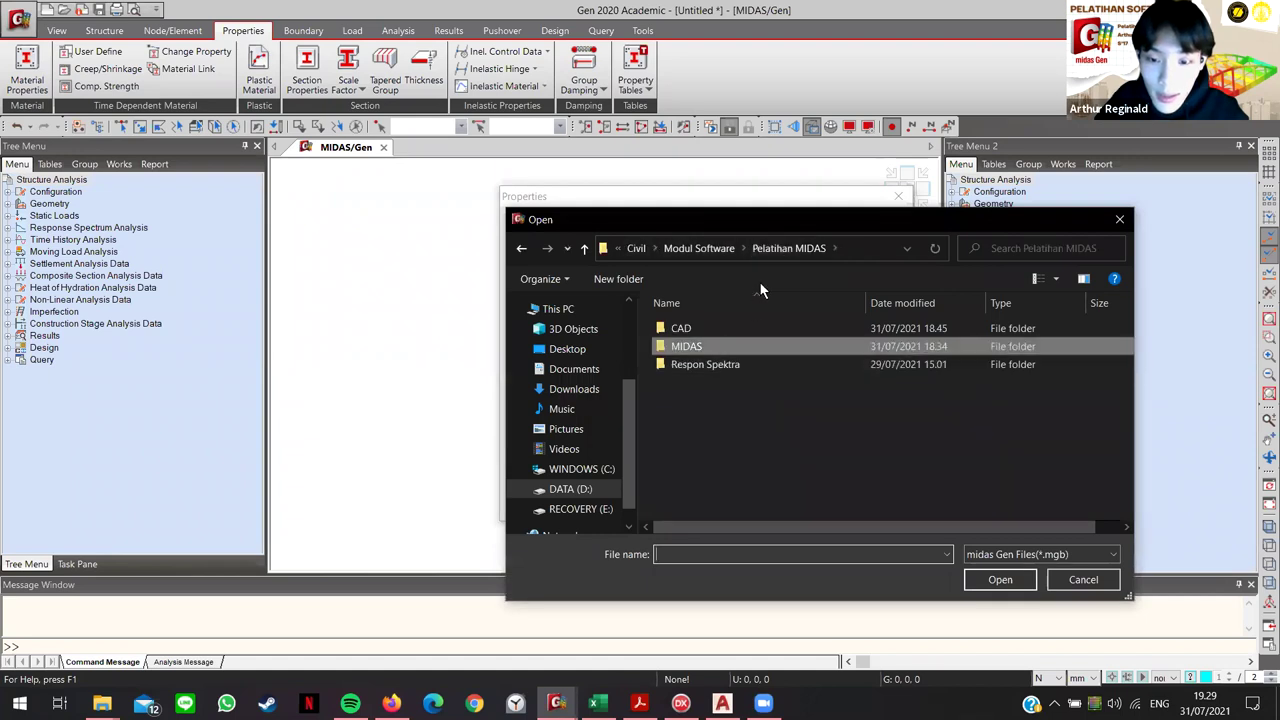
pyautogui.click(714, 350)
pyautogui.doubleClick(714, 348)
pyautogui.click(718, 347)
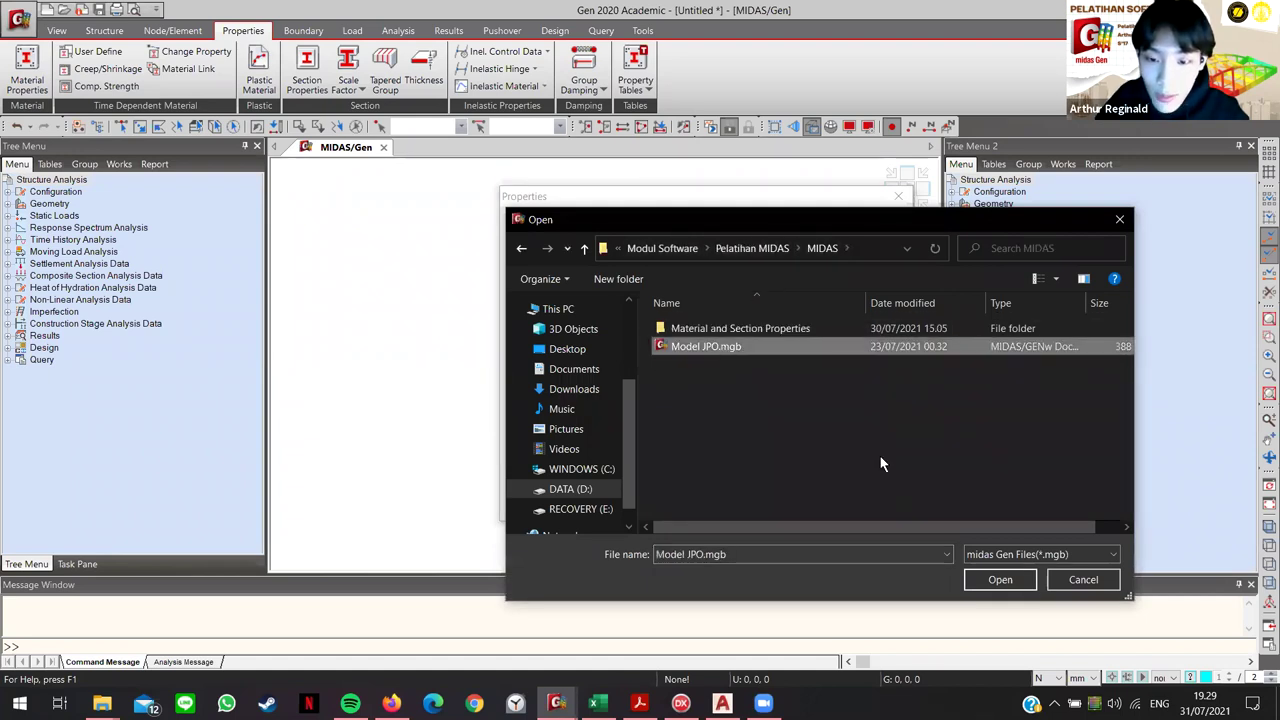
pyautogui.click(1000, 580)
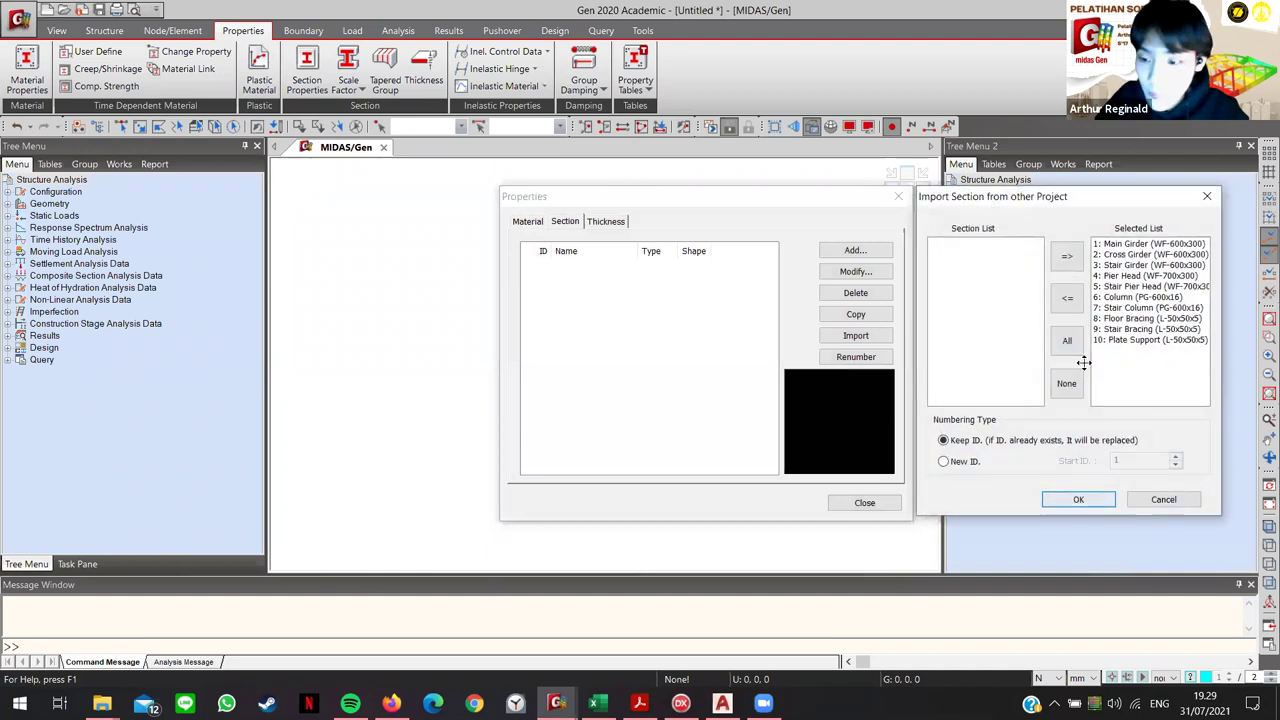
pyautogui.click(1078, 499)
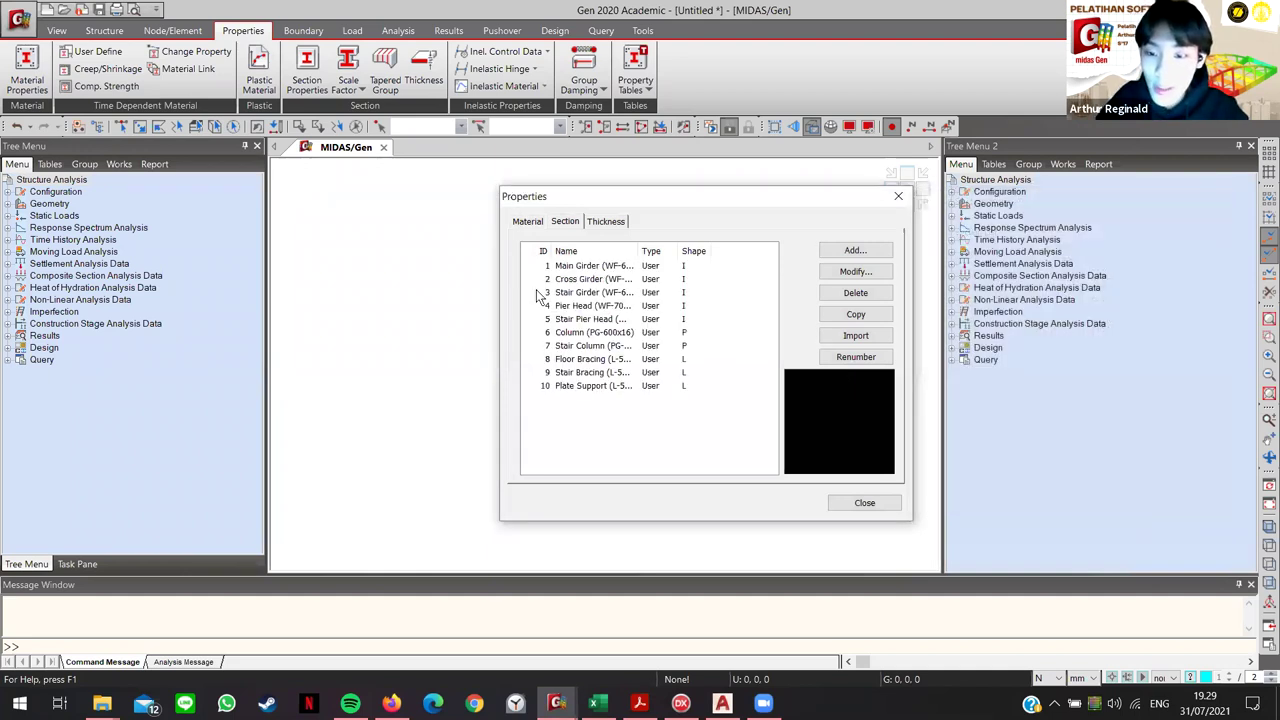
# Step: Import the 3.0000 plate thickness from Model JPO.mgb, then review the material and section lists
pyautogui.hotkey('ctrl', 'Tab')
pyautogui.click(855, 335)
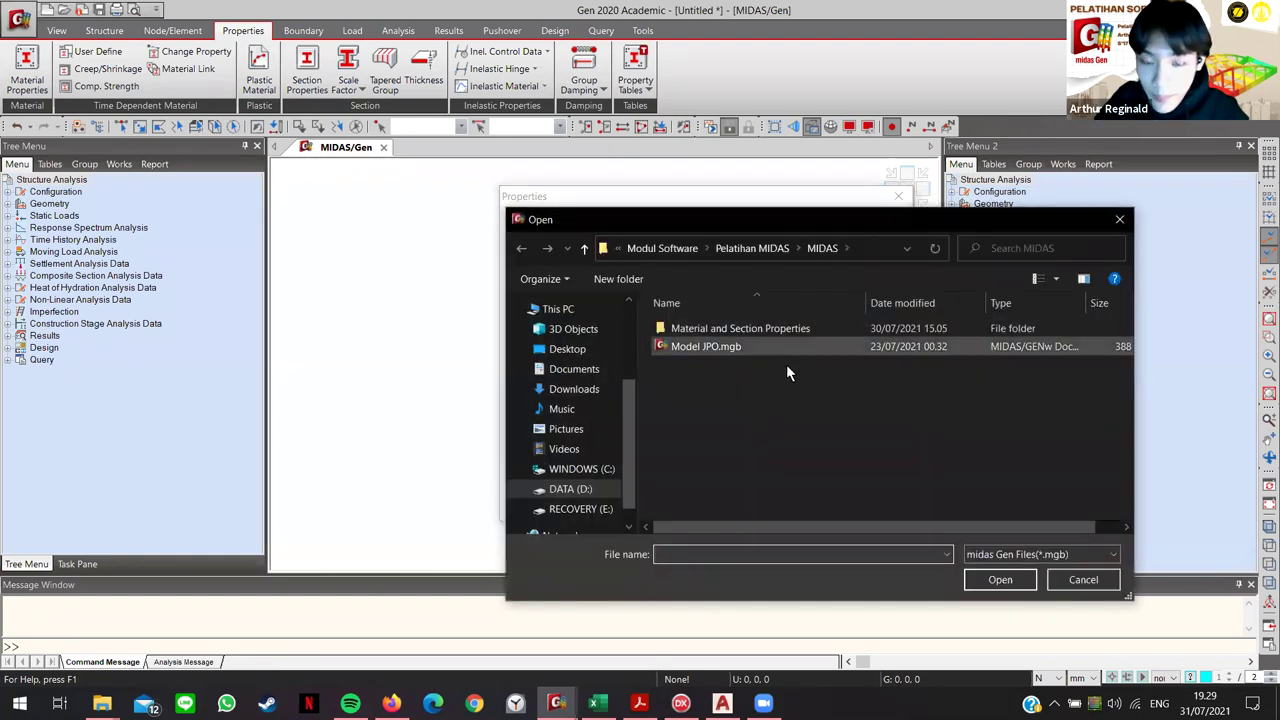
pyautogui.click(690, 346)
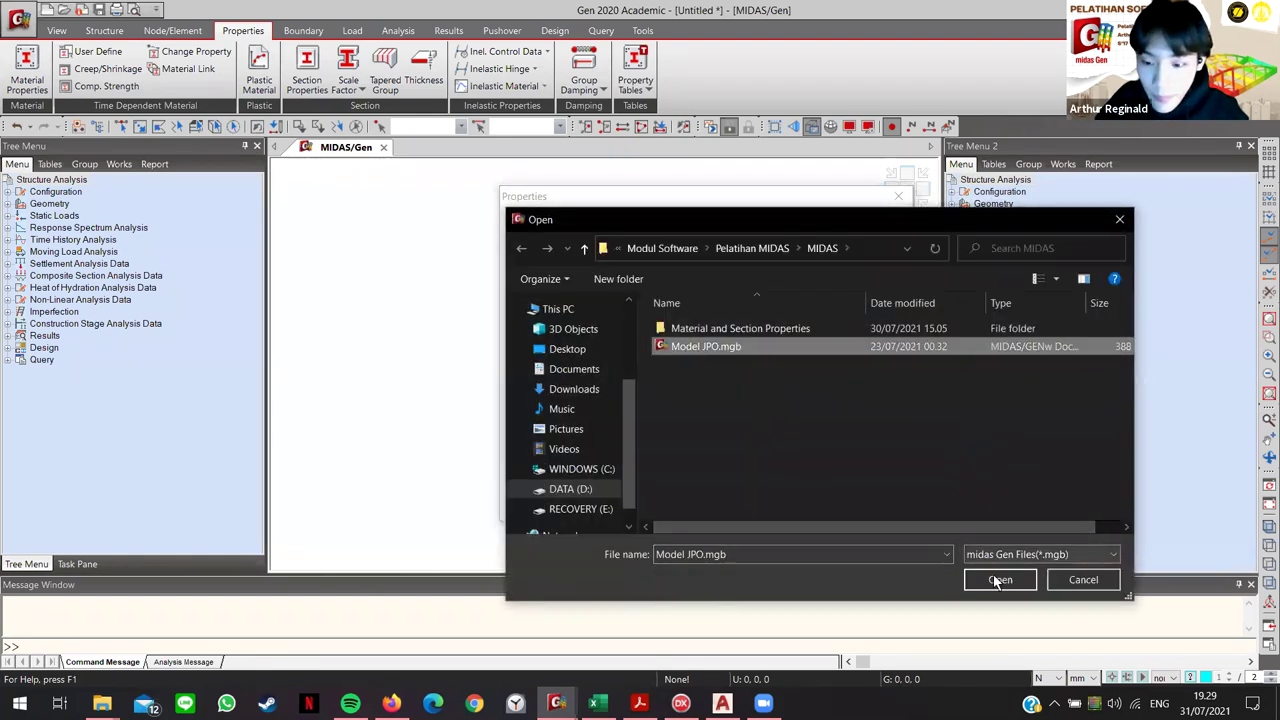
pyautogui.click(997, 580)
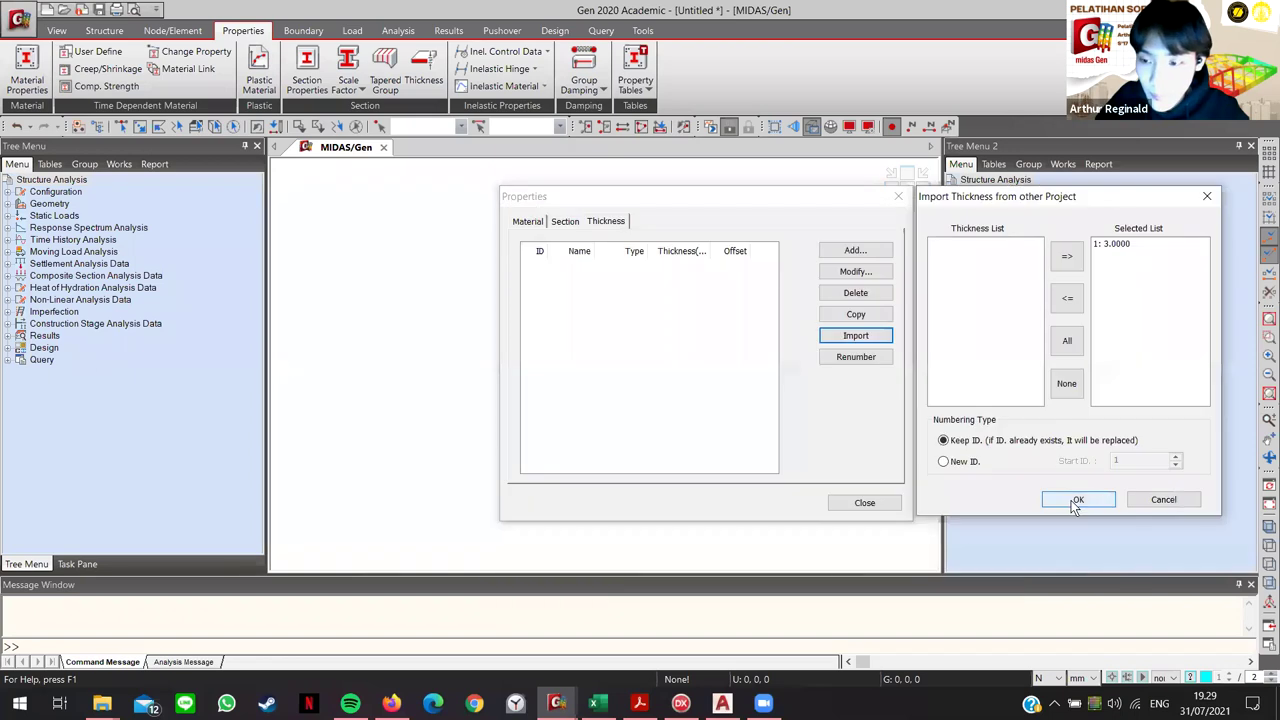
pyautogui.click(1071, 503)
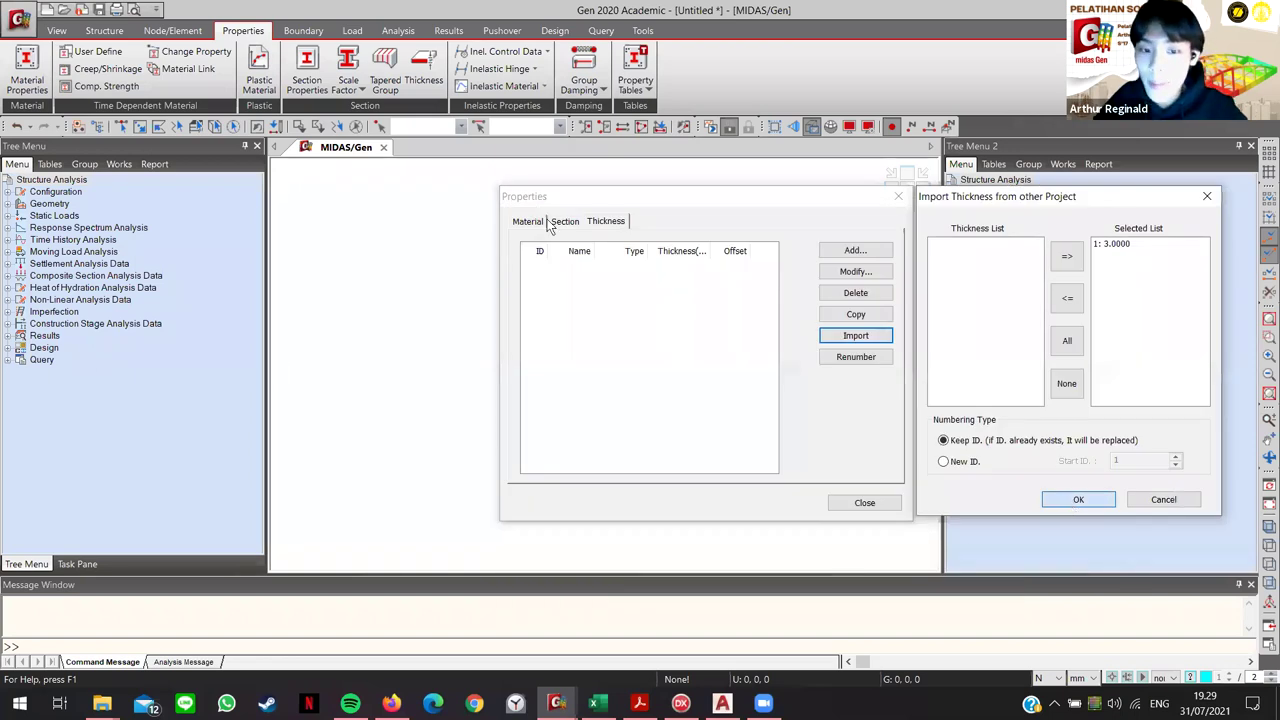
pyautogui.click(528, 221)
pyautogui.click(570, 222)
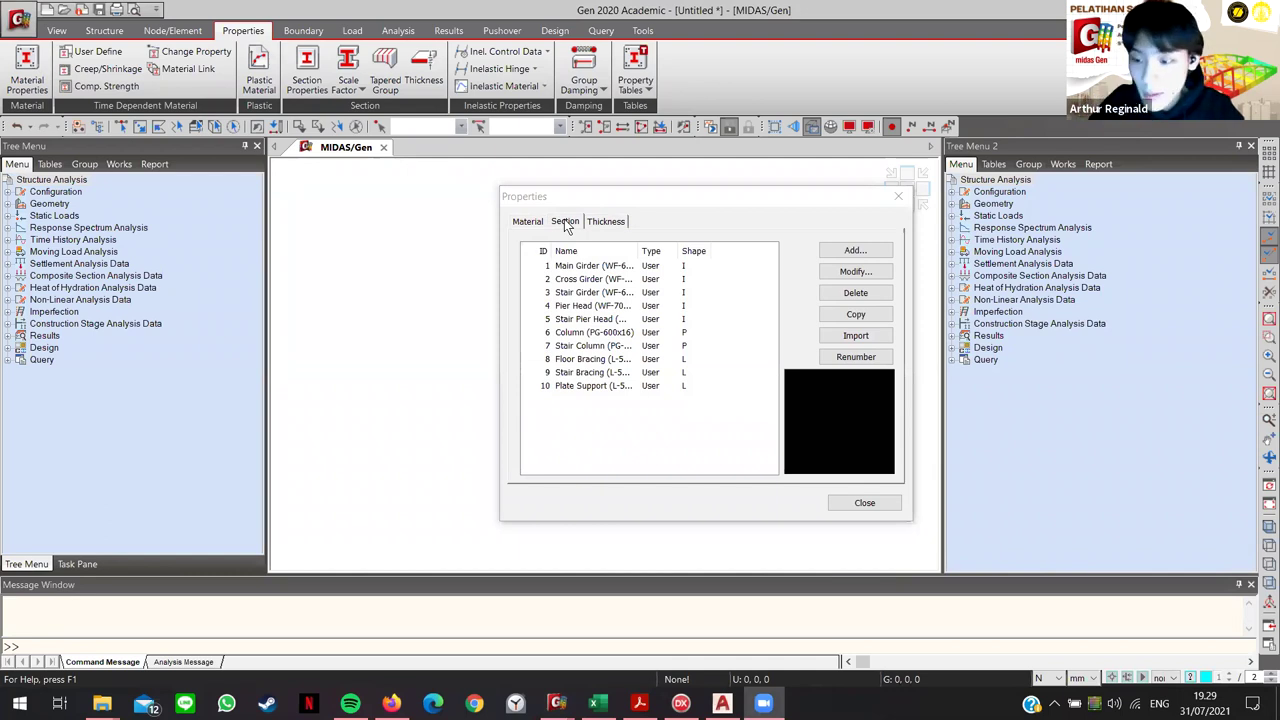
# Step: Close Properties and load Model JPO.dxf from the CAD folder into the AutoCAD DXF import
pyautogui.click(898, 197)
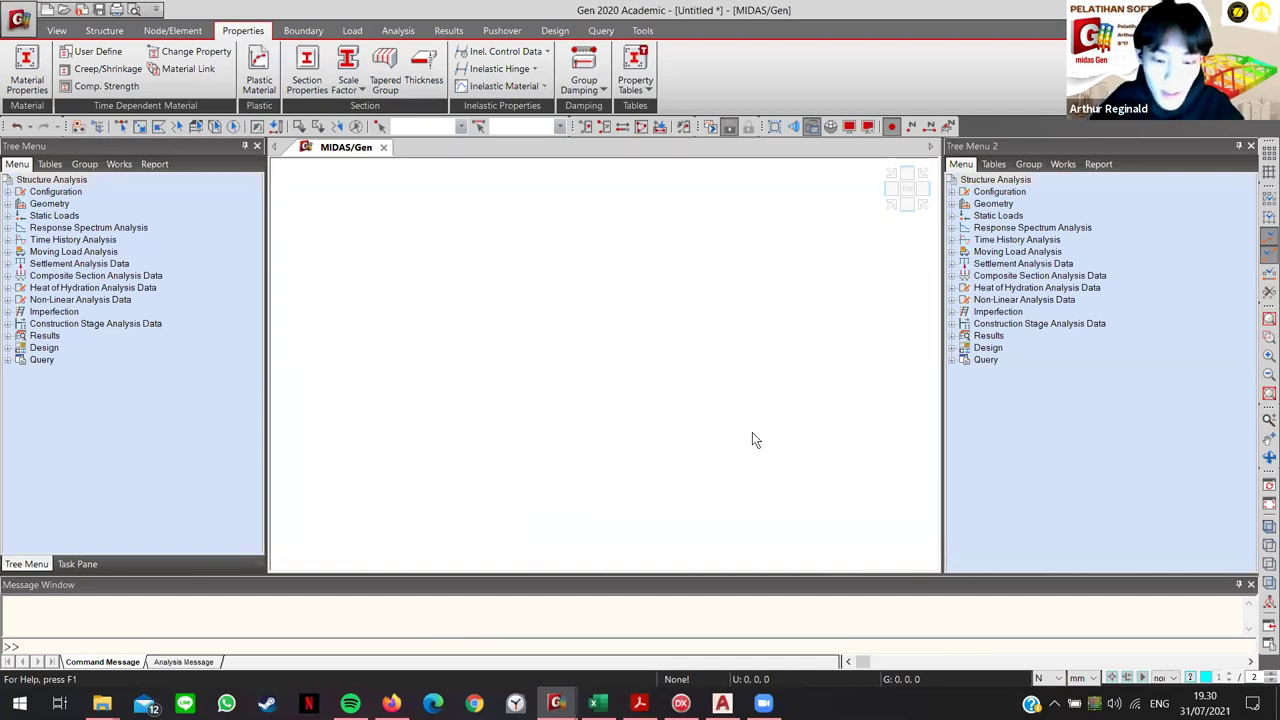
pyautogui.click(20, 22)
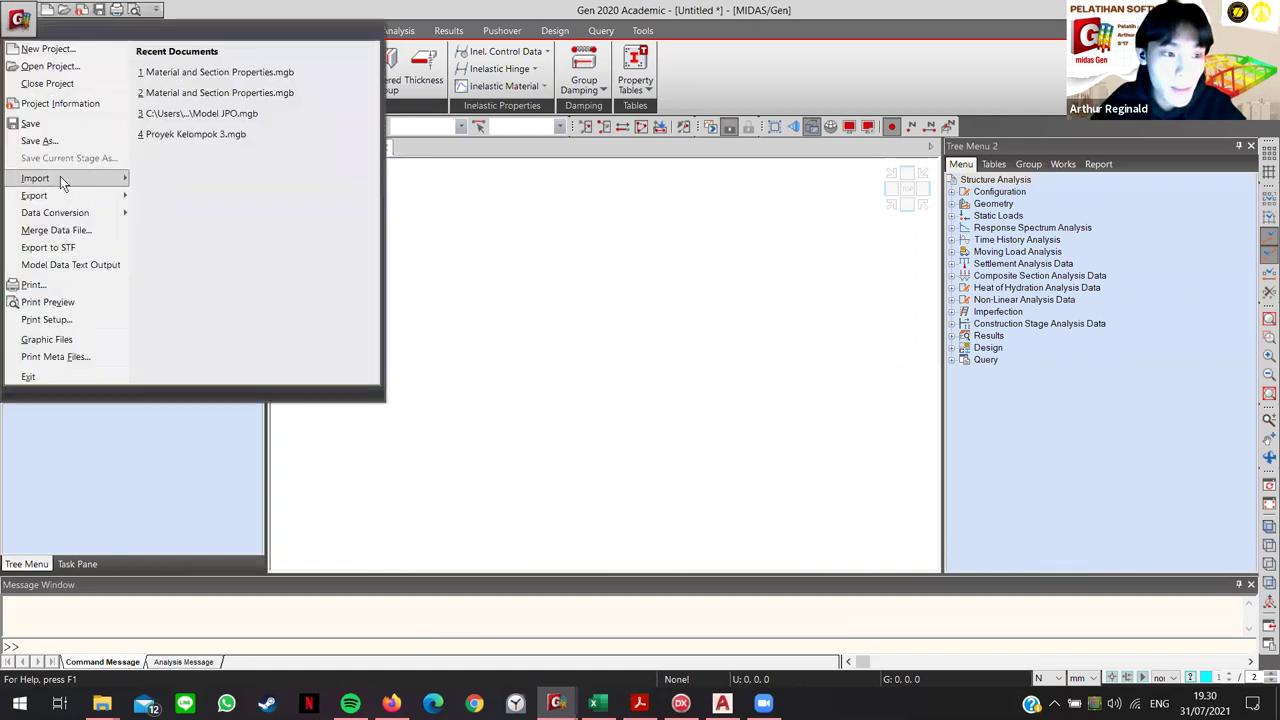
pyautogui.moveTo(64, 177)
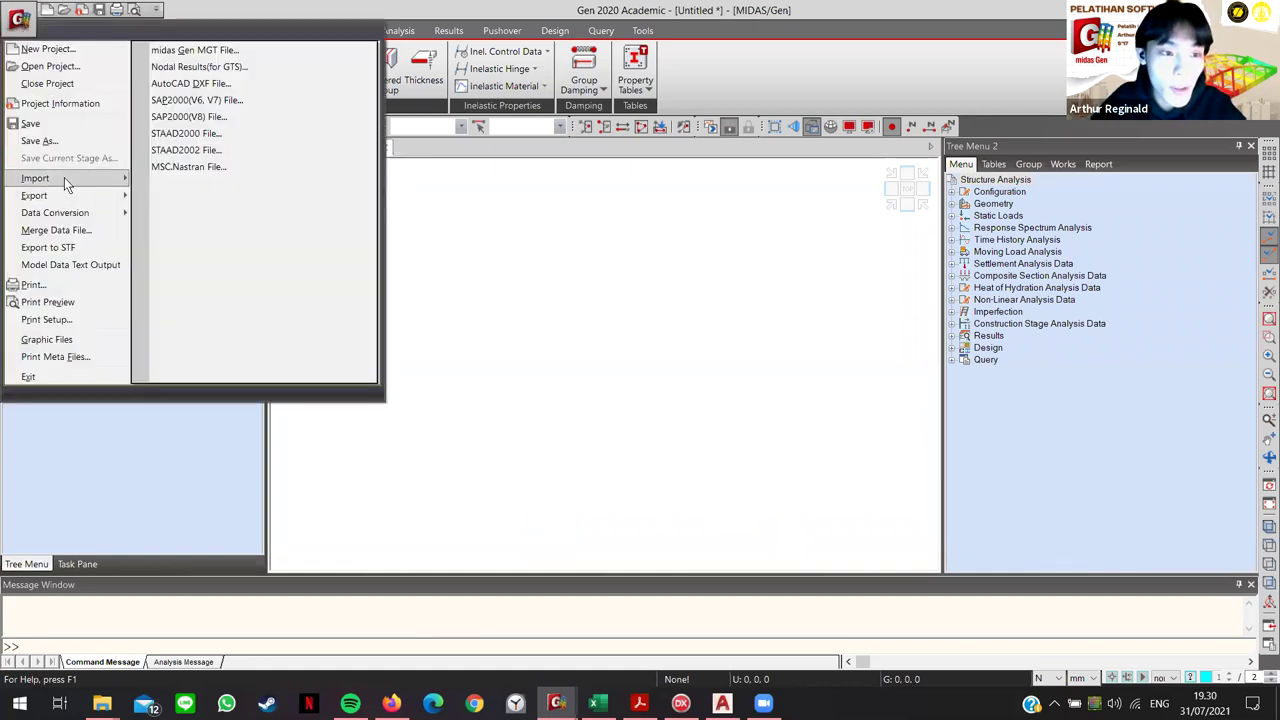
pyautogui.click(207, 87)
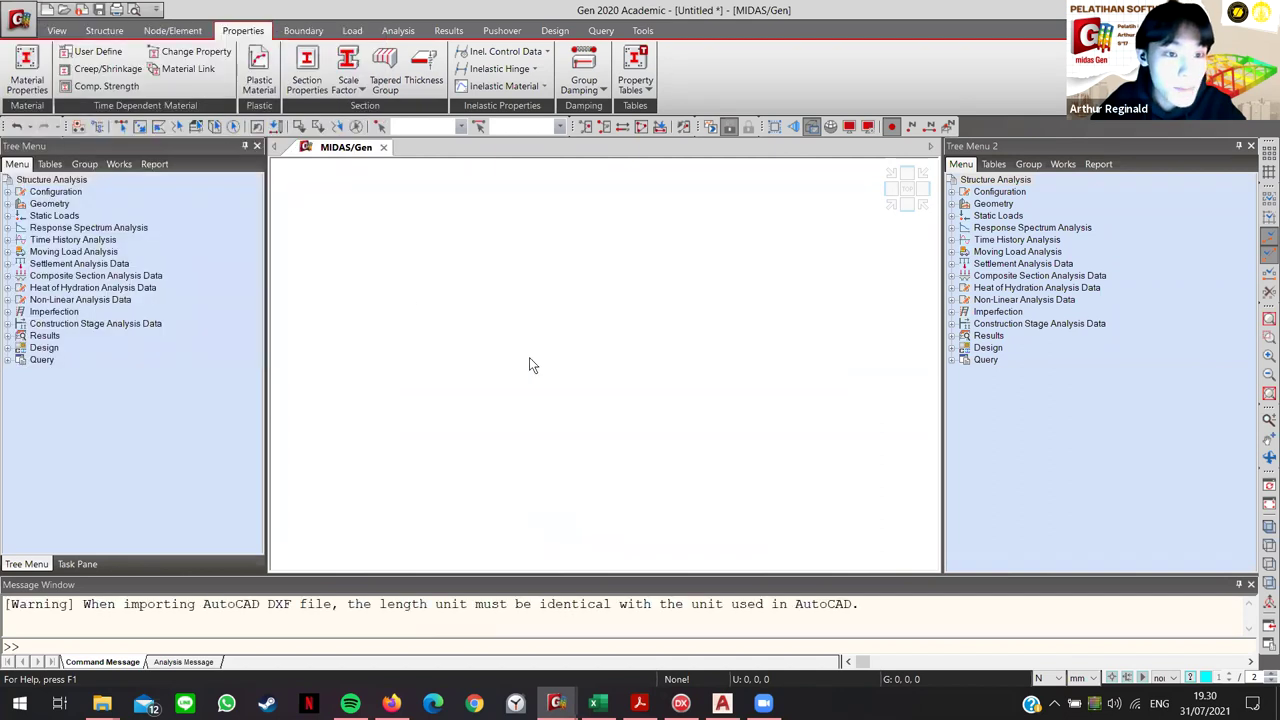
pyautogui.click(182, 66)
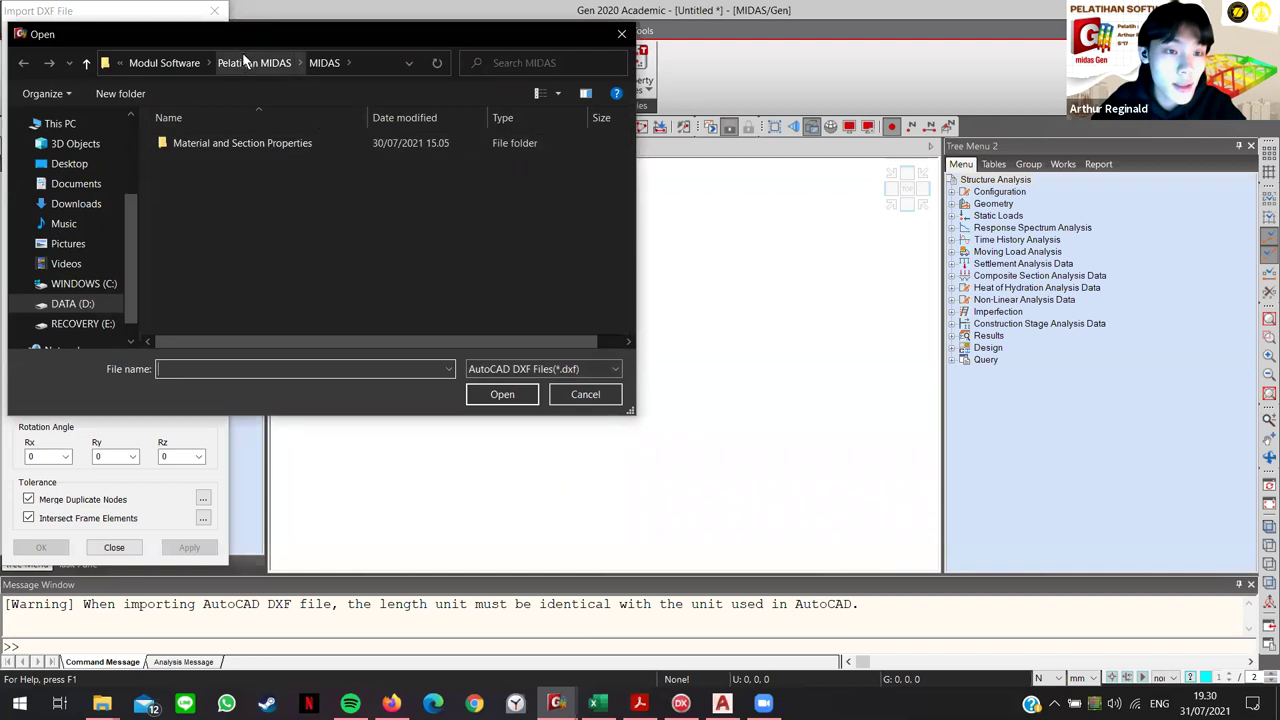
pyautogui.click(244, 62)
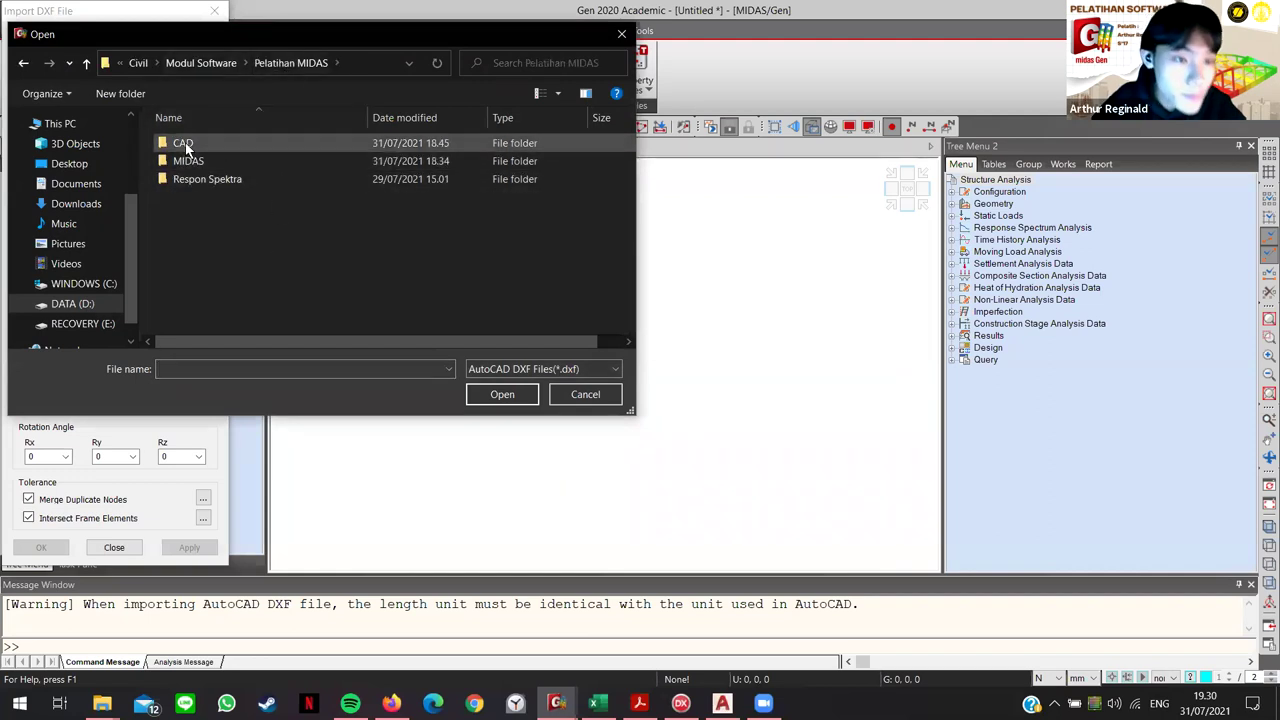
pyautogui.doubleClick(182, 142)
pyautogui.click(221, 142)
pyautogui.click(510, 392)
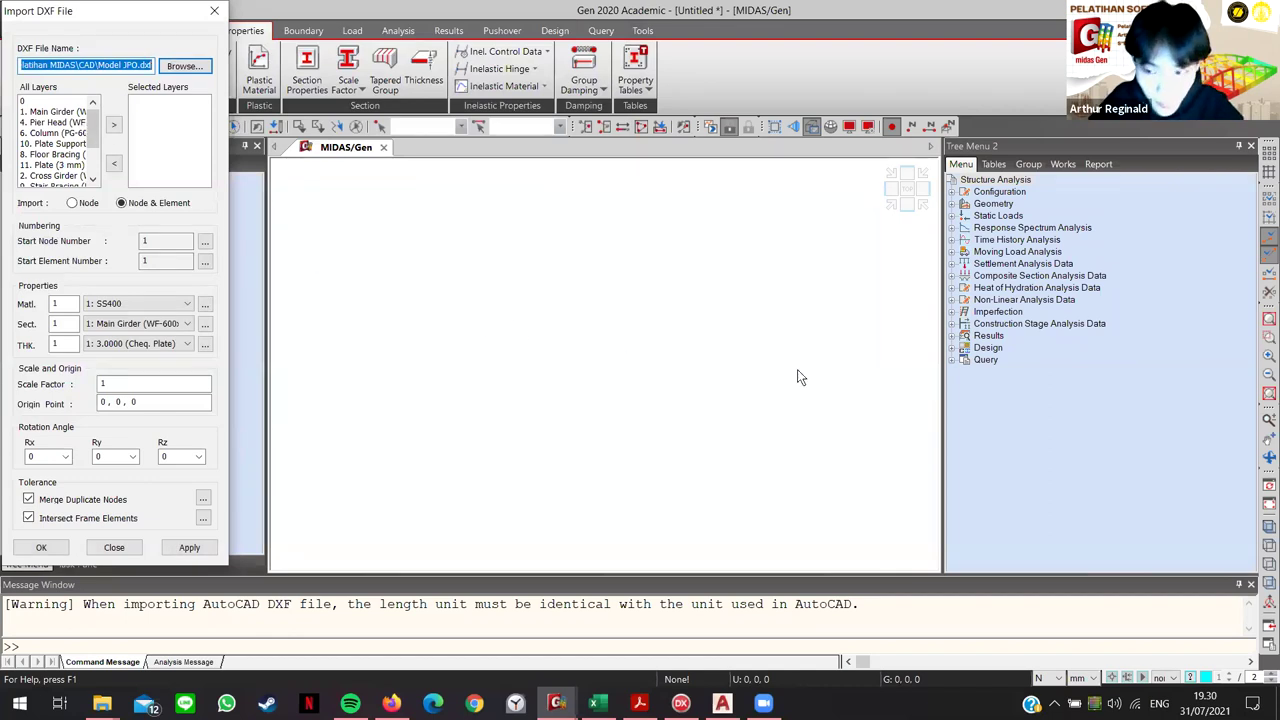
pyautogui.moveTo(126, 12); pyautogui.dragTo(416, 74)
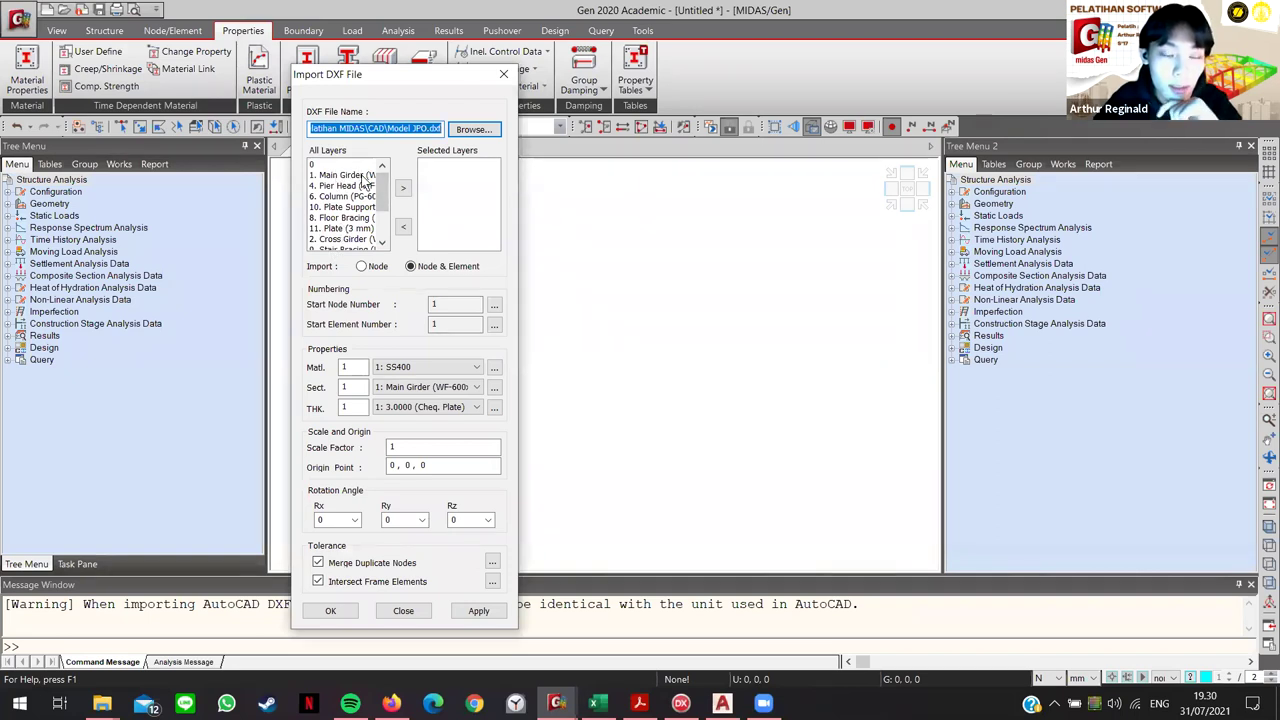
# Step: Add the Main Girder layer with SS400 material, then close the DXF import and reopen Properties
pyautogui.click(362, 176)
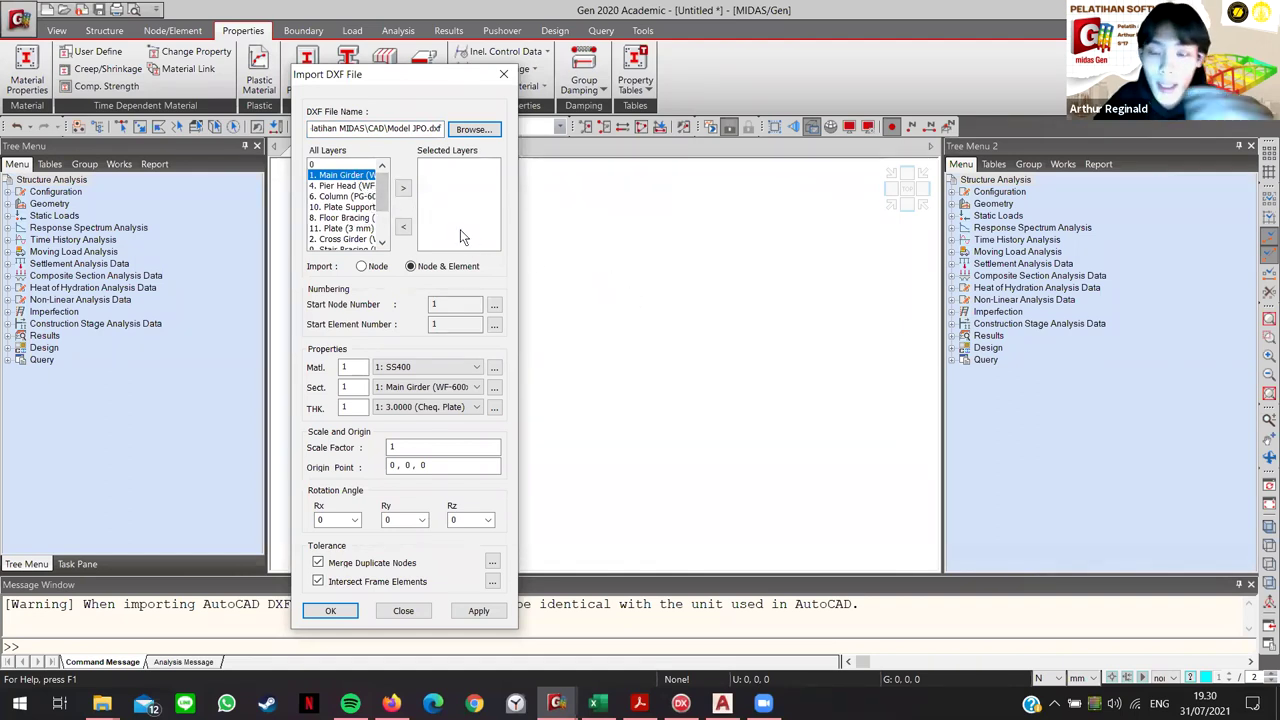
pyautogui.doubleClick(336, 178)
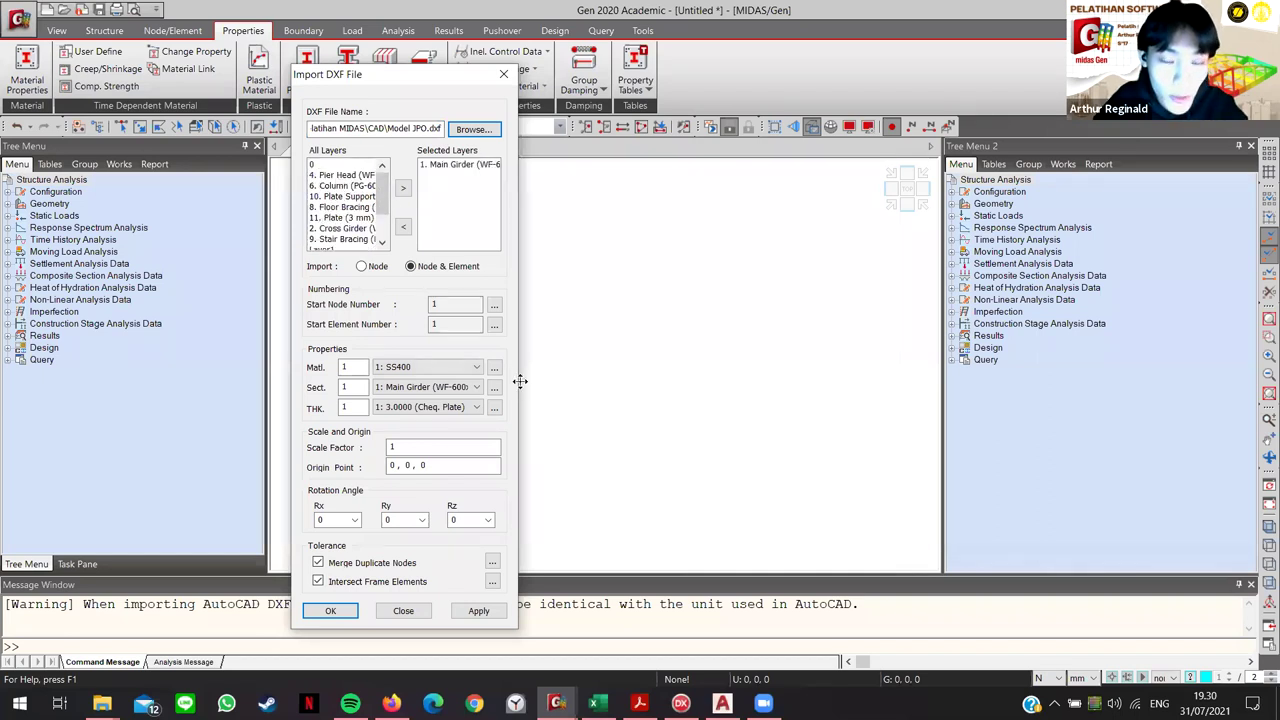
pyautogui.click(450, 367)
pyautogui.click(400, 346)
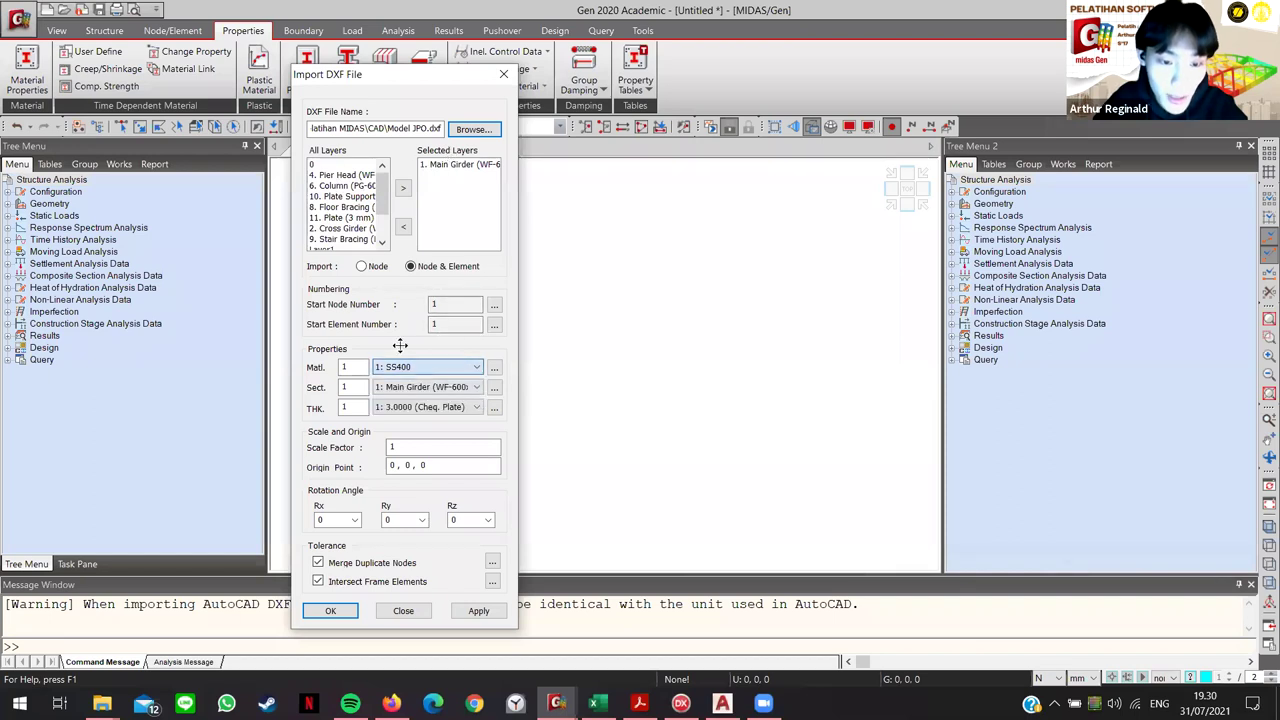
pyautogui.click(475, 368)
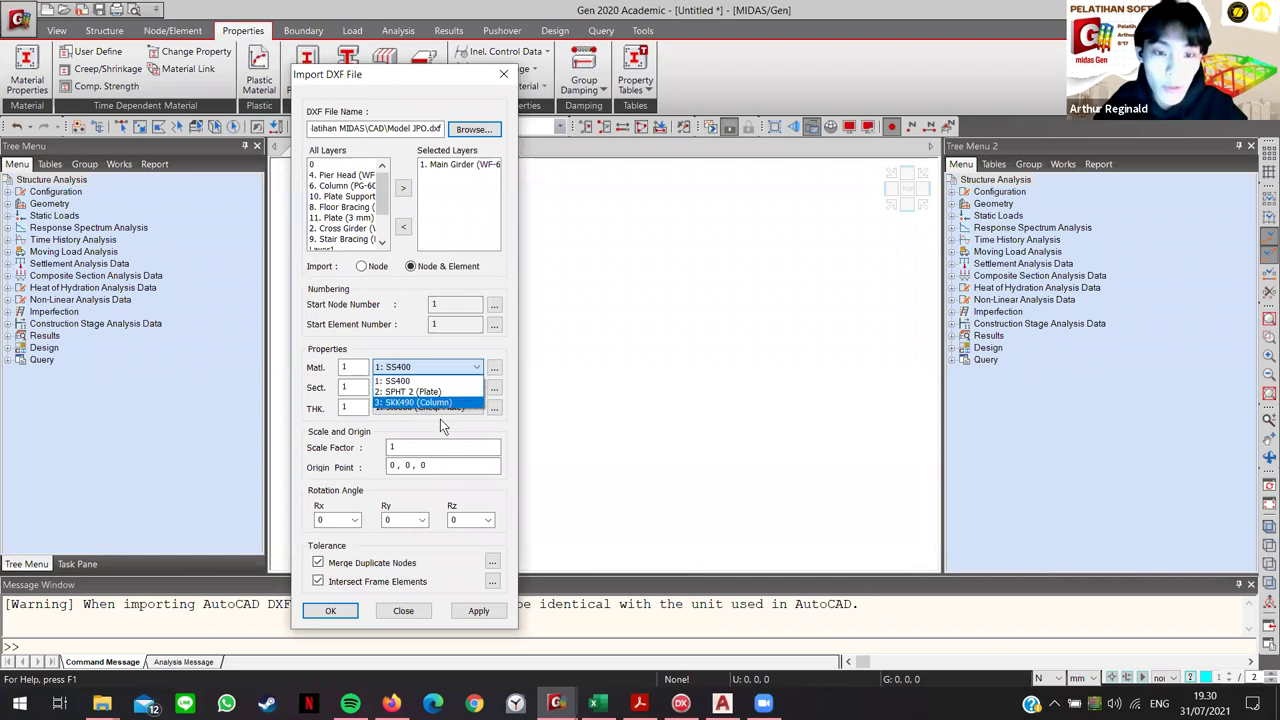
pyautogui.click(452, 173)
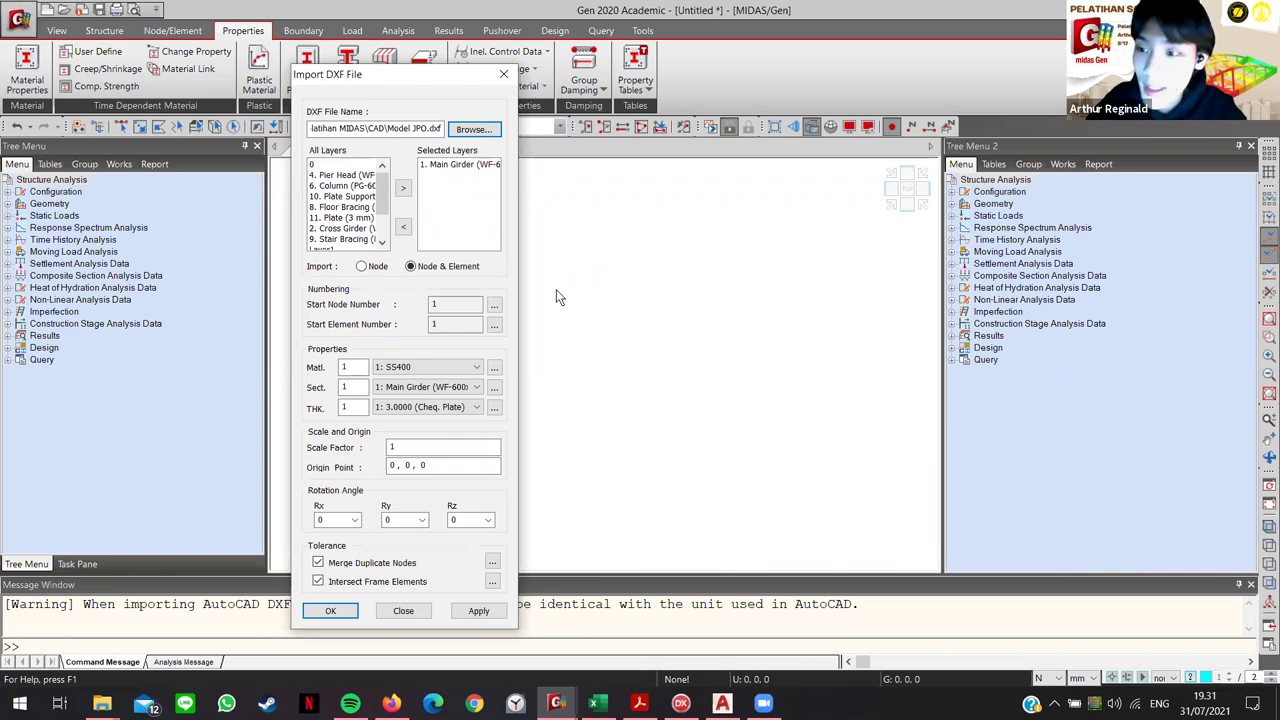
pyautogui.click(503, 74)
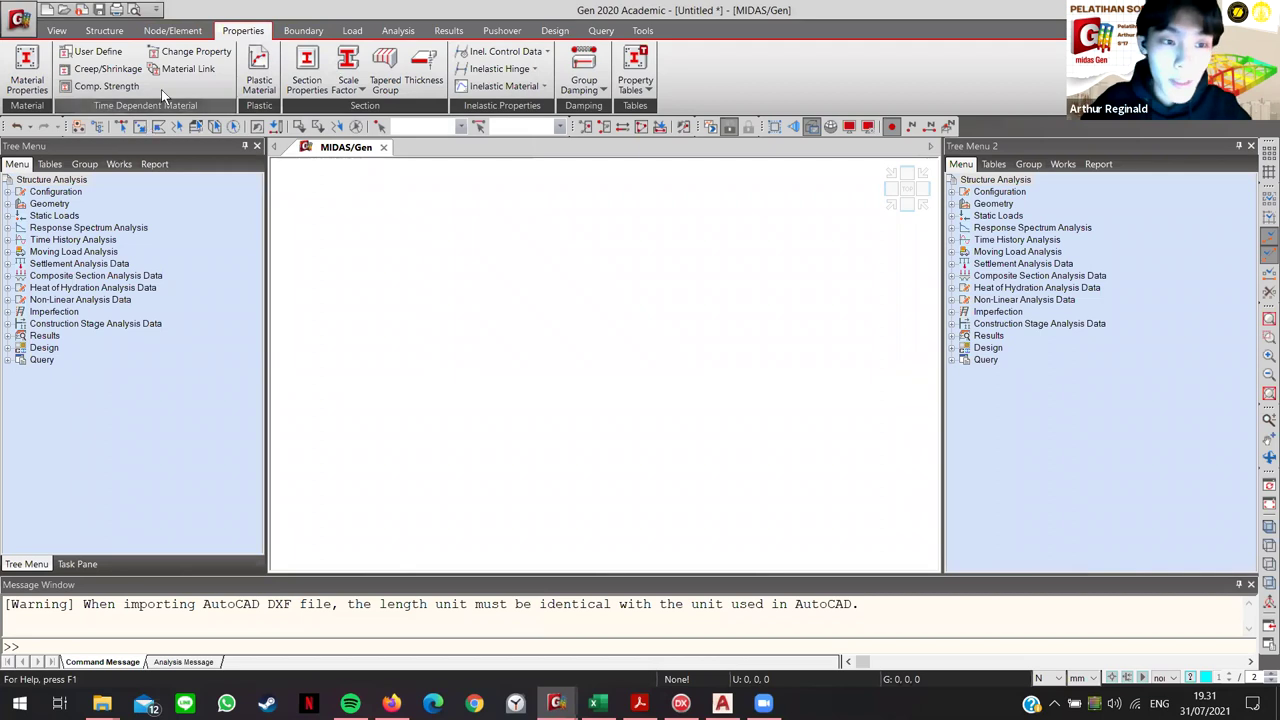
pyautogui.click(27, 72)
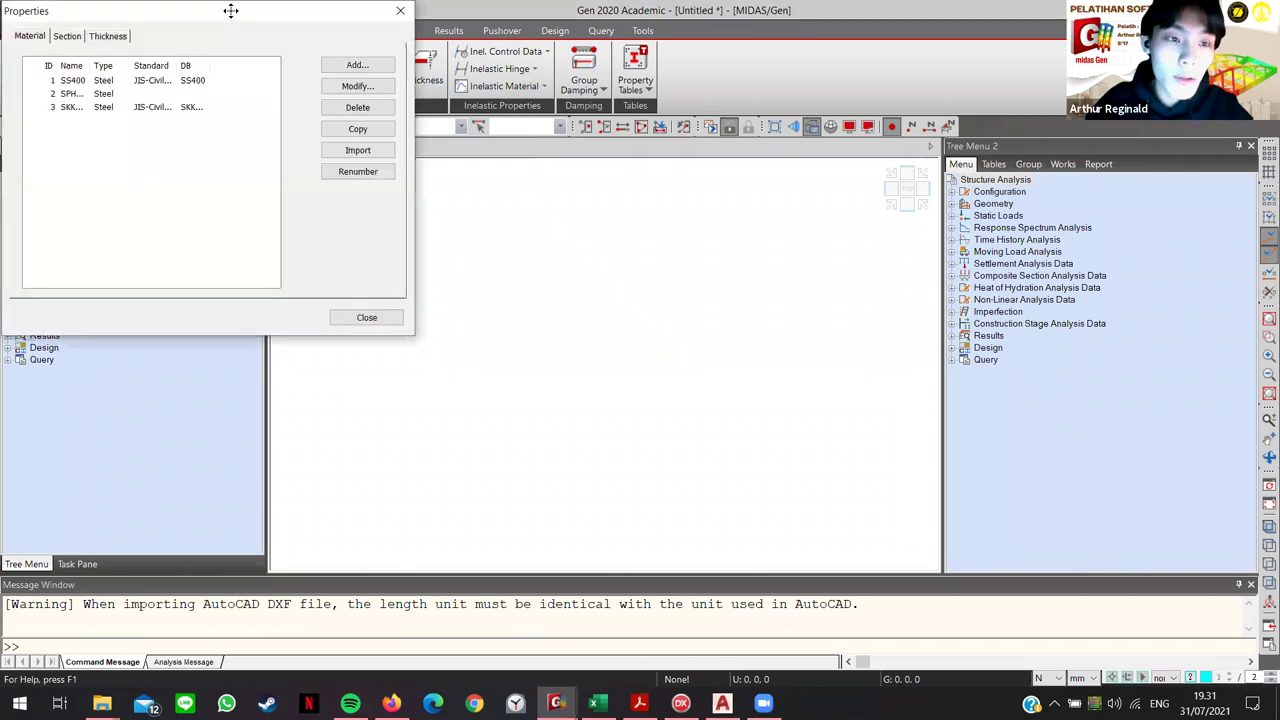
# Step: Review the Section, Thickness and Material tabs, then discard a draft new material set to standard None
pyautogui.moveTo(230, 10); pyautogui.dragTo(625, 221)
pyautogui.click(461, 247)
pyautogui.click(507, 248)
pyautogui.click(424, 247)
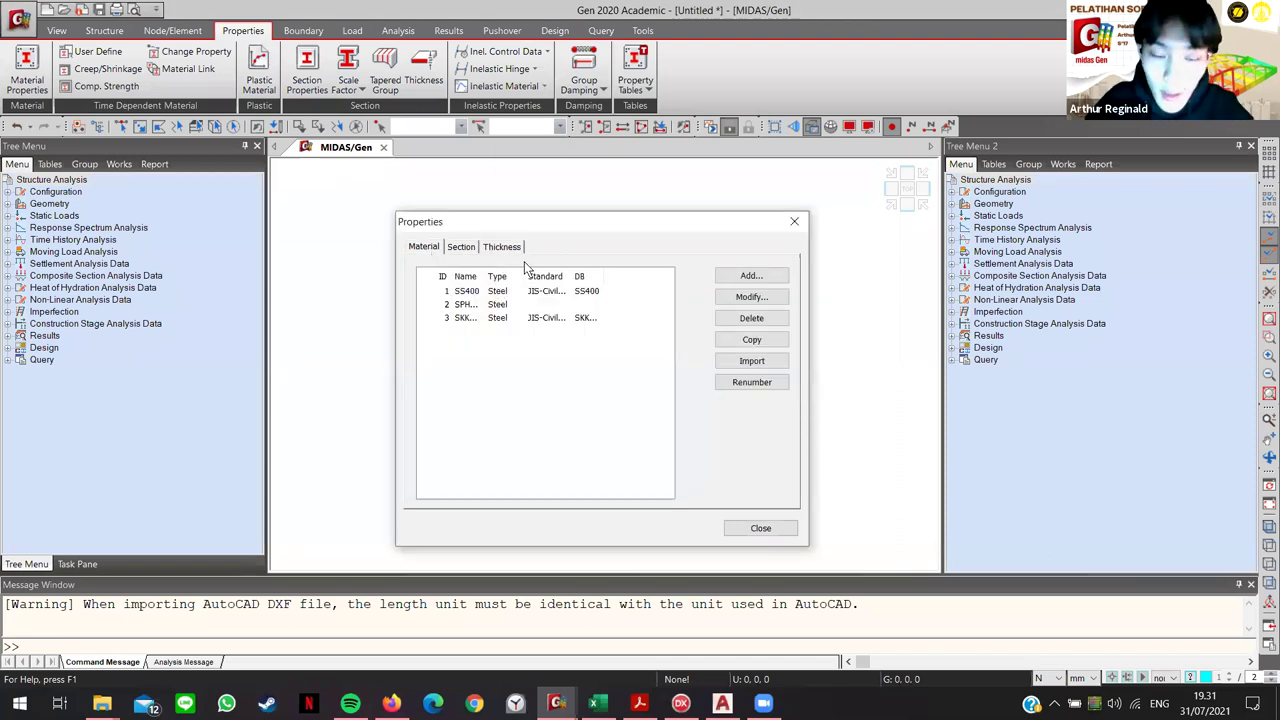
pyautogui.click(751, 276)
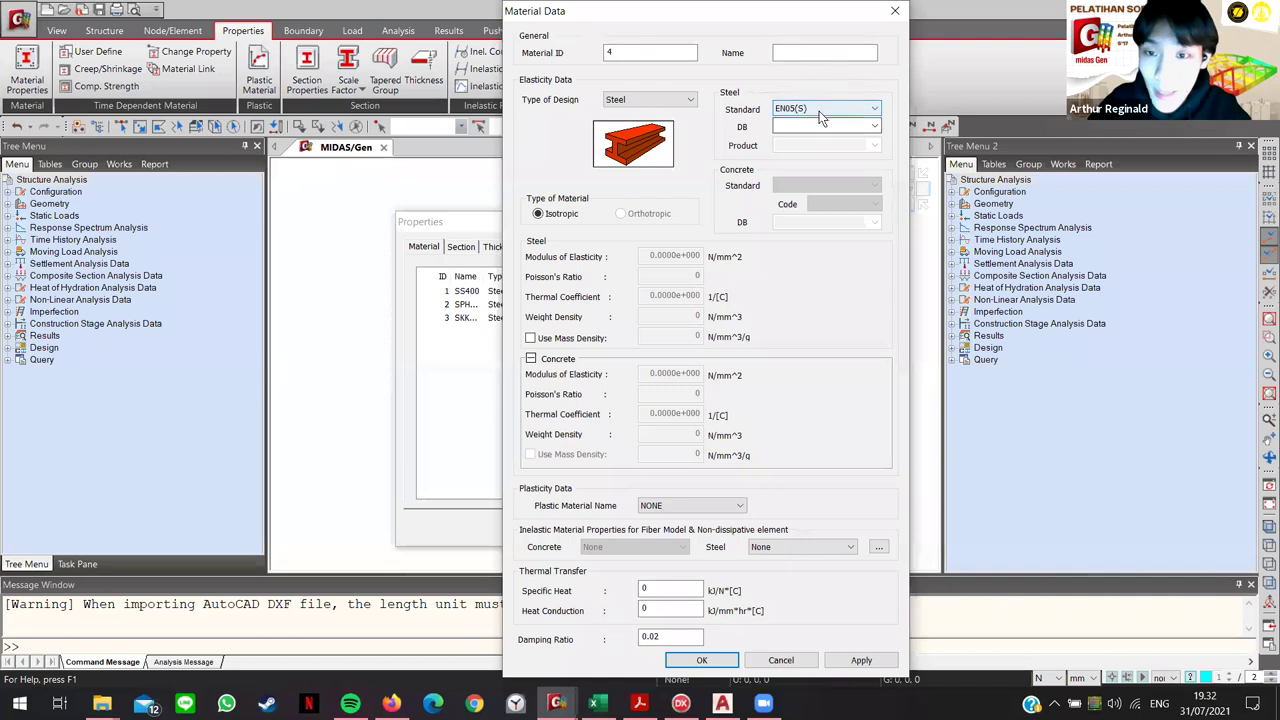
pyautogui.click(819, 111)
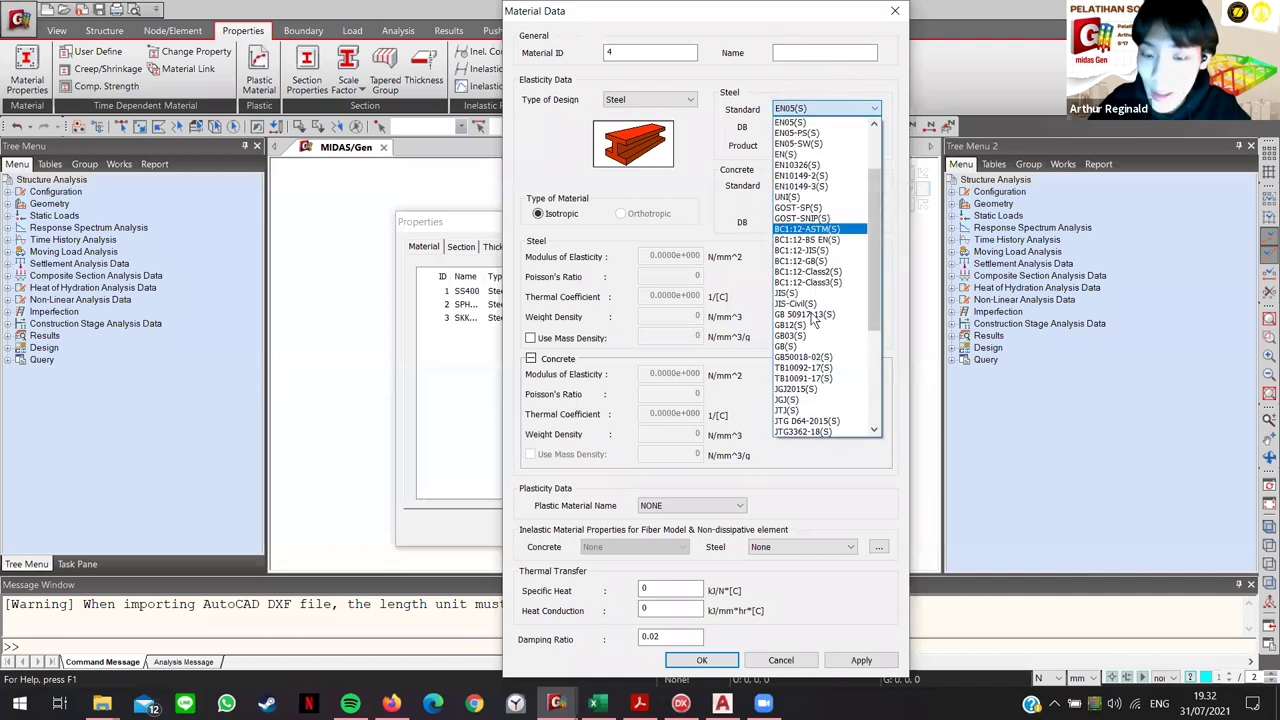
pyautogui.scroll(3, 815, 316)
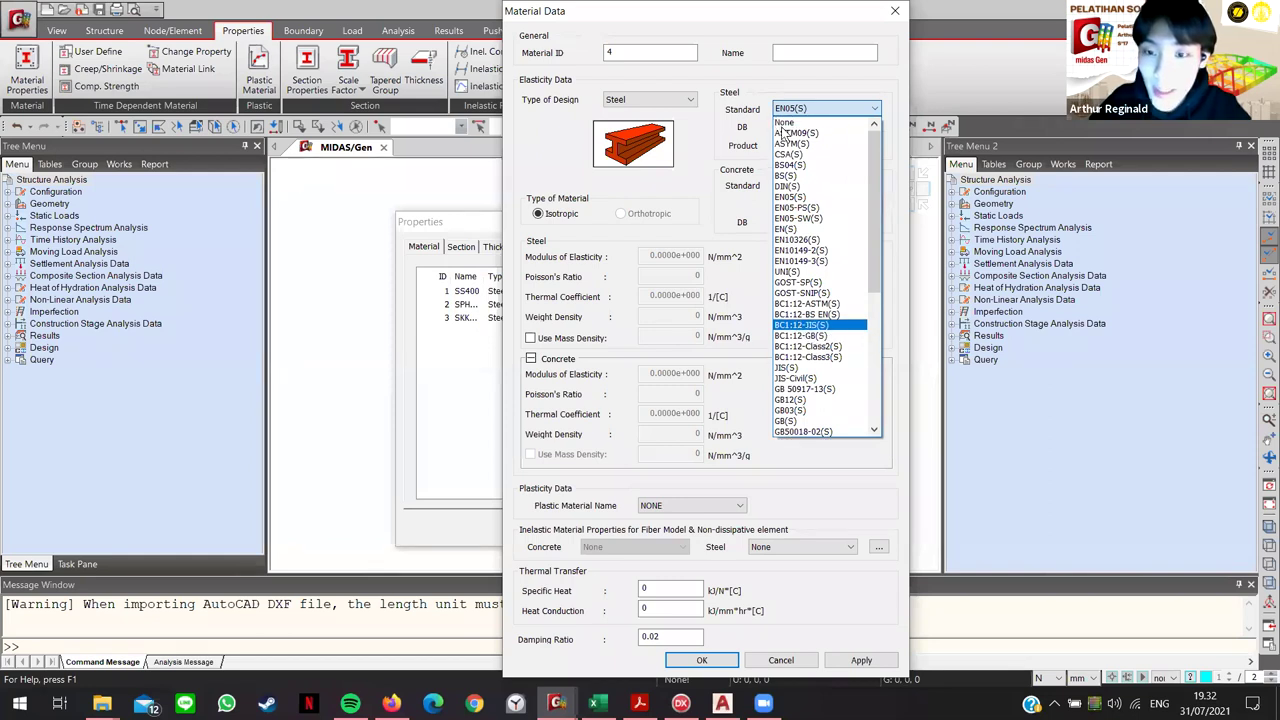
pyautogui.click(783, 123)
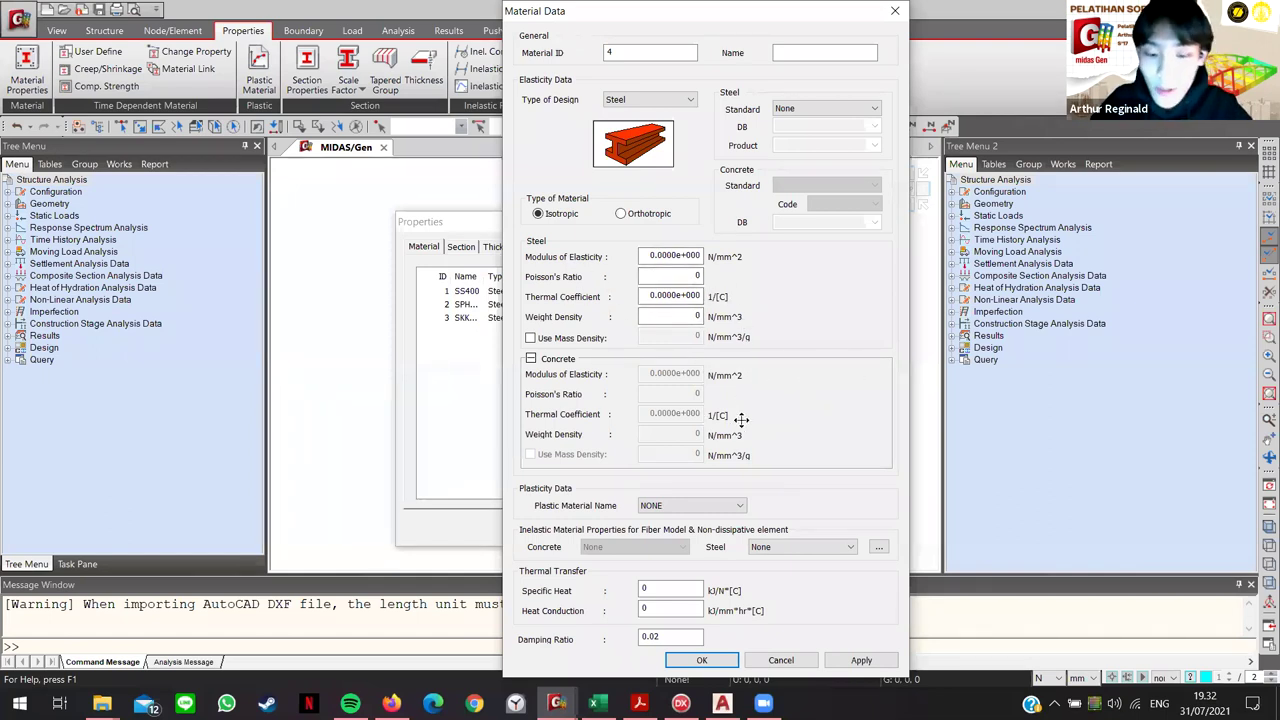
pyautogui.click(891, 12)
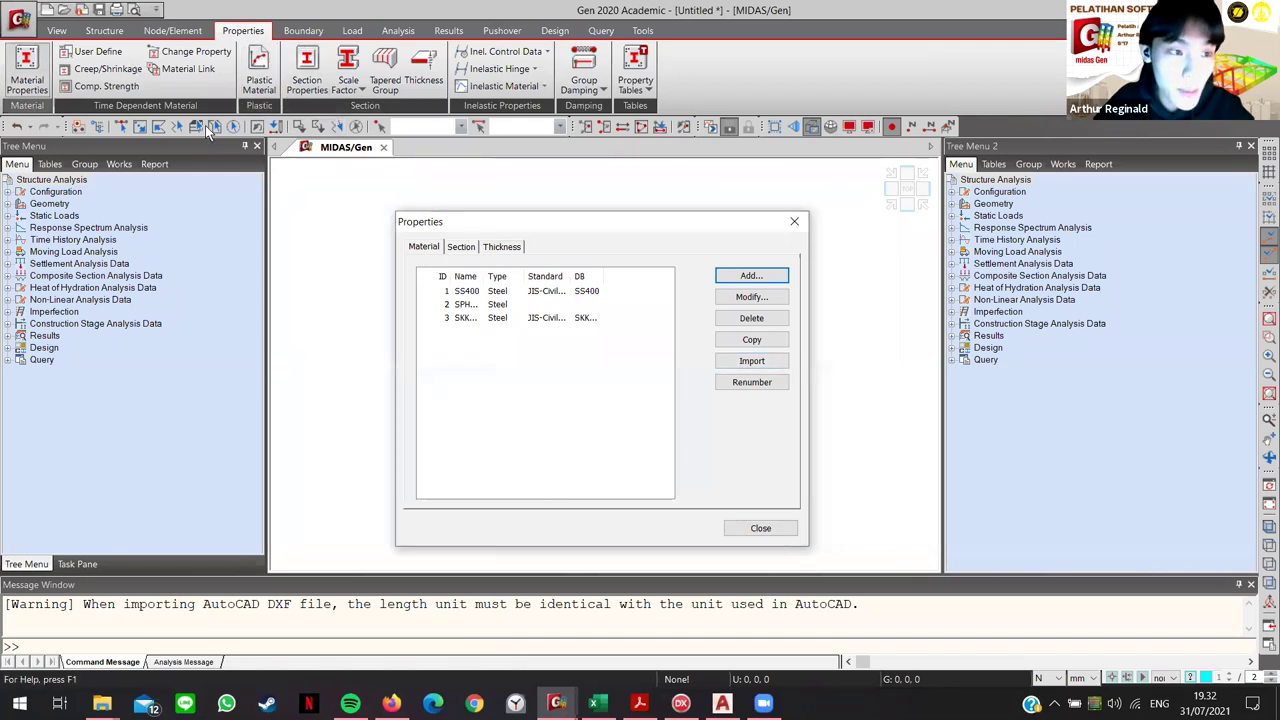
# Step: Start importing materials from another project, browsing up to the Pelatihan MIDAS folder
pyautogui.click(762, 366)
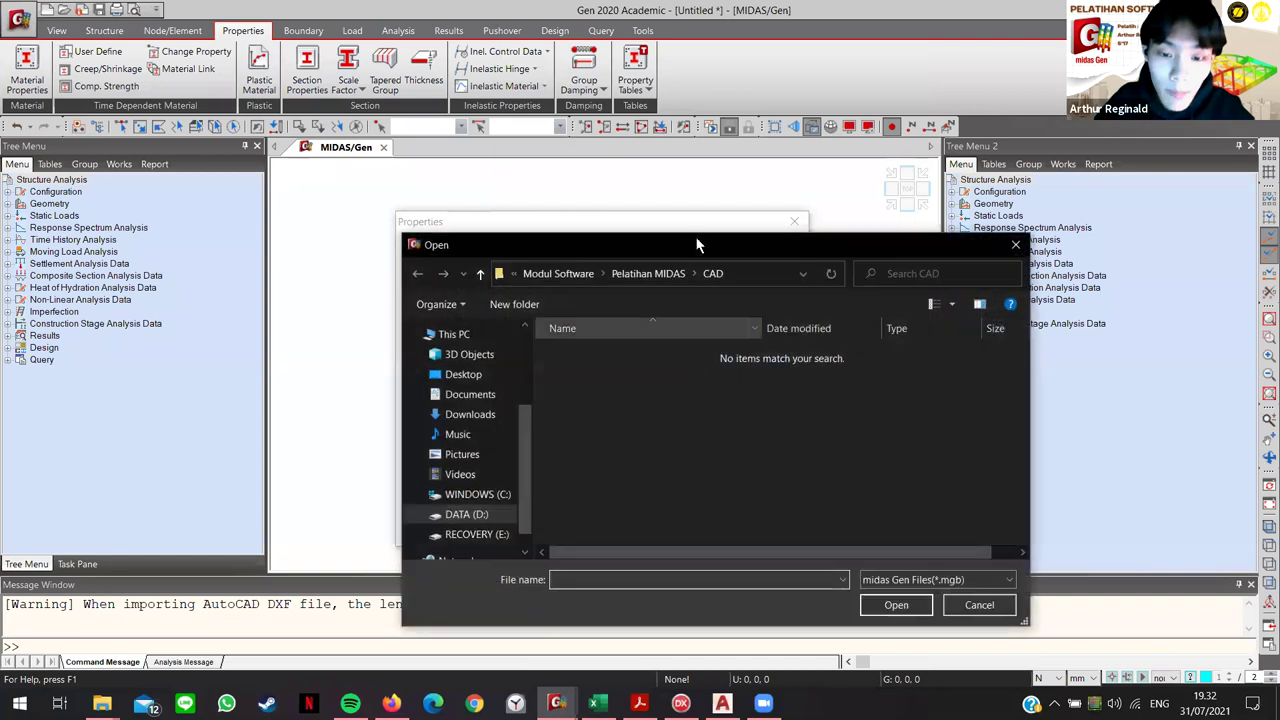
pyautogui.moveTo(636, 244); pyautogui.dragTo(636, 170)
pyautogui.click(648, 199)
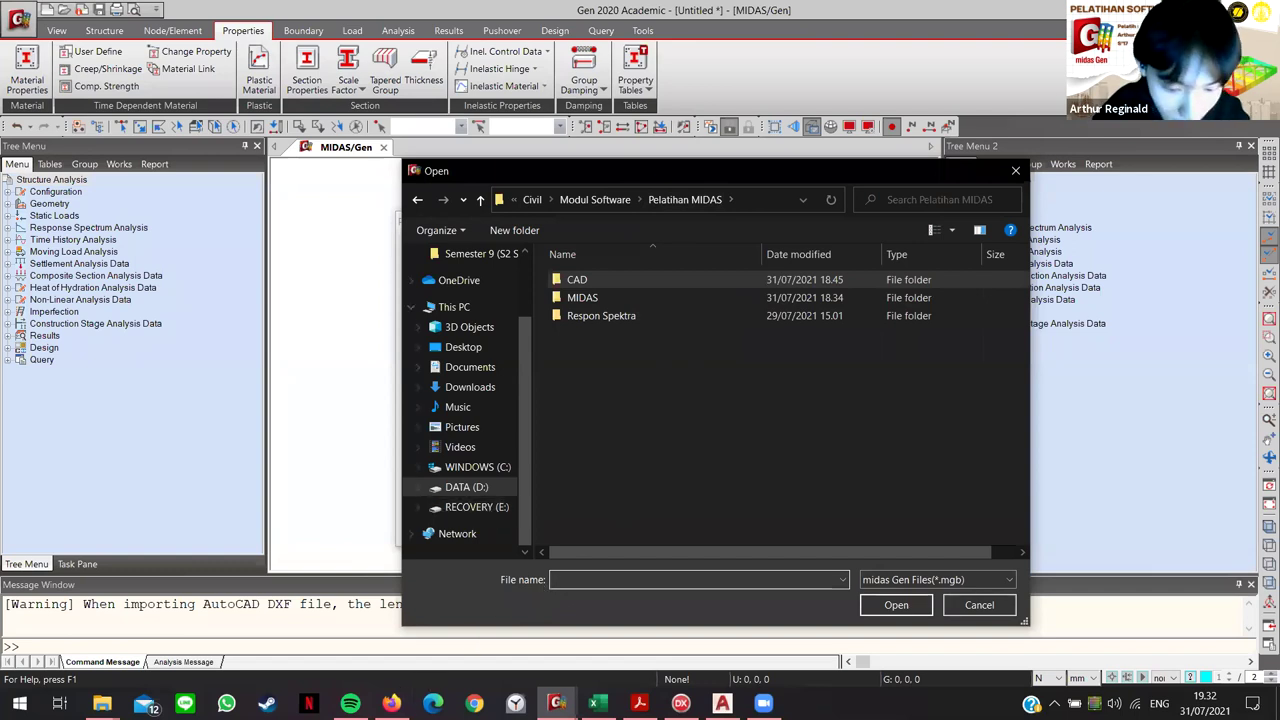
# Step: Check the Materi Pelatihan.zip contents in Google Drive, then return to midas Gen
pyautogui.hotkey('alt', 'Tab')
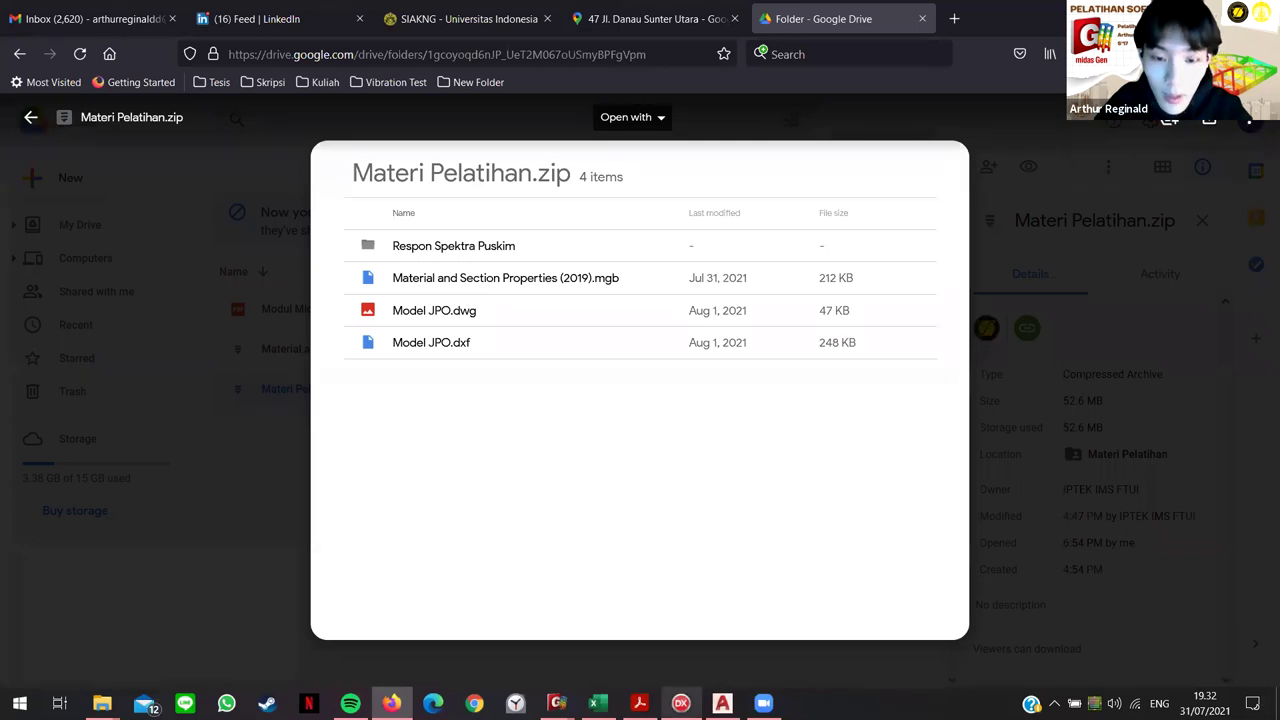
pyautogui.hotkey('alt', 'Tab')
# Step: Import SS400, SPHT 2 and SKK490 materials from the .mgb project in the MIDAS folder
pyautogui.doubleClick(590, 297)
pyautogui.click(605, 297)
pyautogui.click(889, 605)
pyautogui.moveTo(1021, 223); pyautogui.dragTo(558, 143)
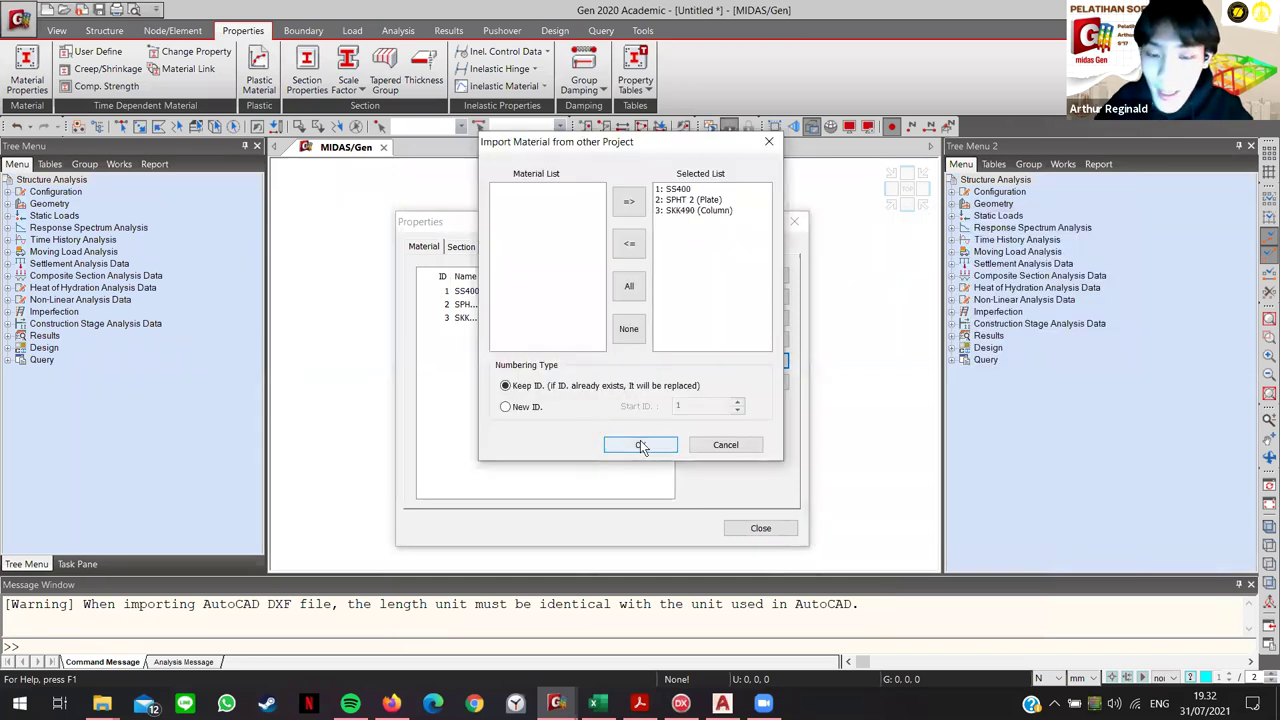
pyautogui.click(728, 446)
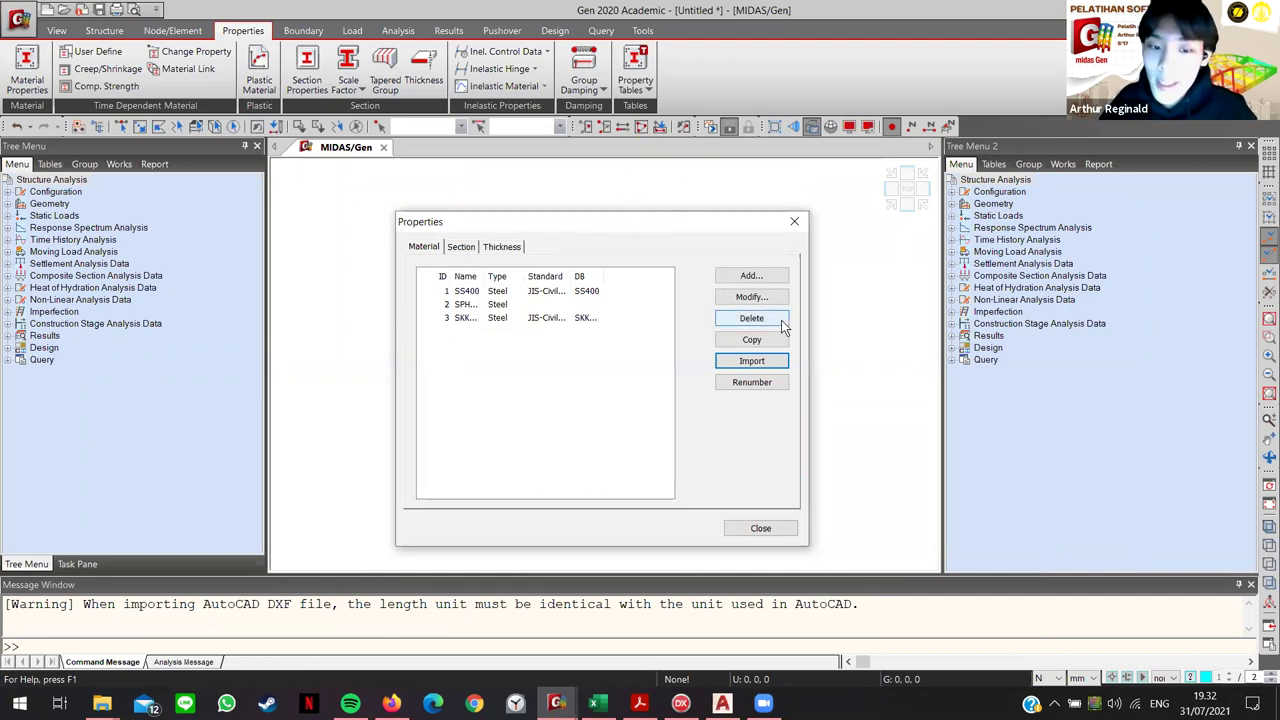
# Step: Inspect the Column (PG-600x16) and Main Girder section details without changes
pyautogui.click(470, 249)
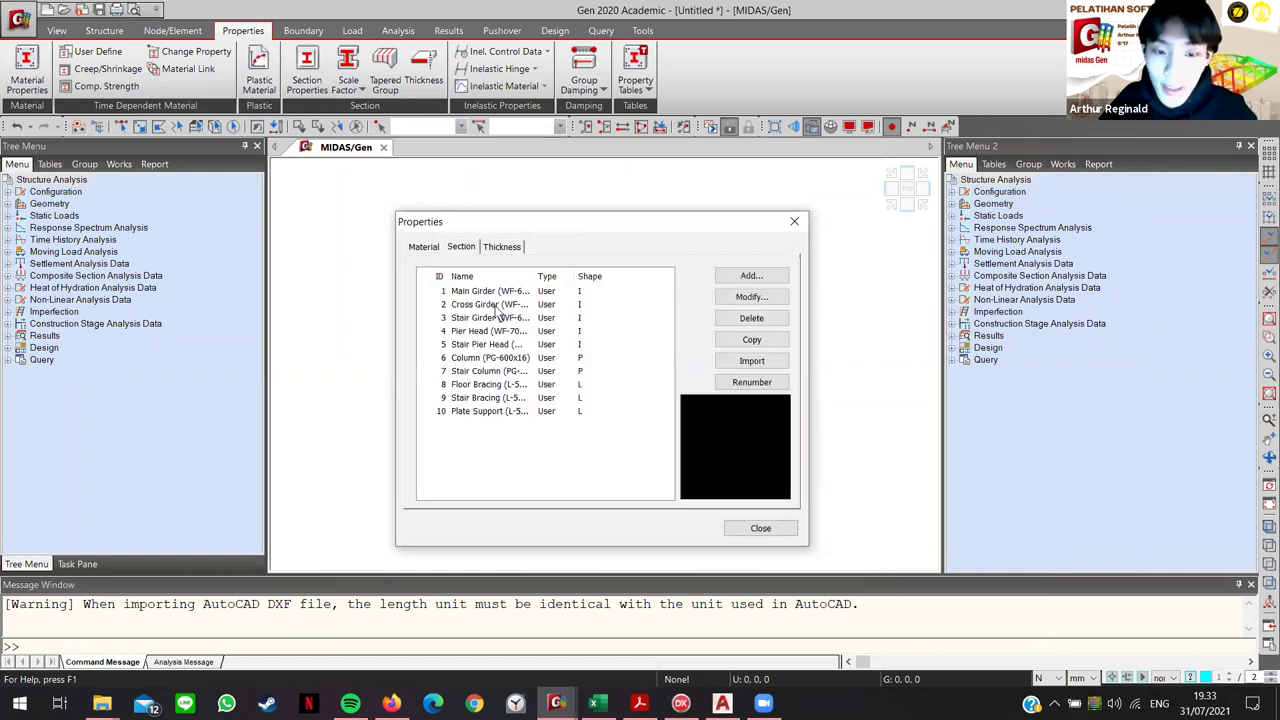
pyautogui.click(497, 358)
pyautogui.doubleClick(497, 358)
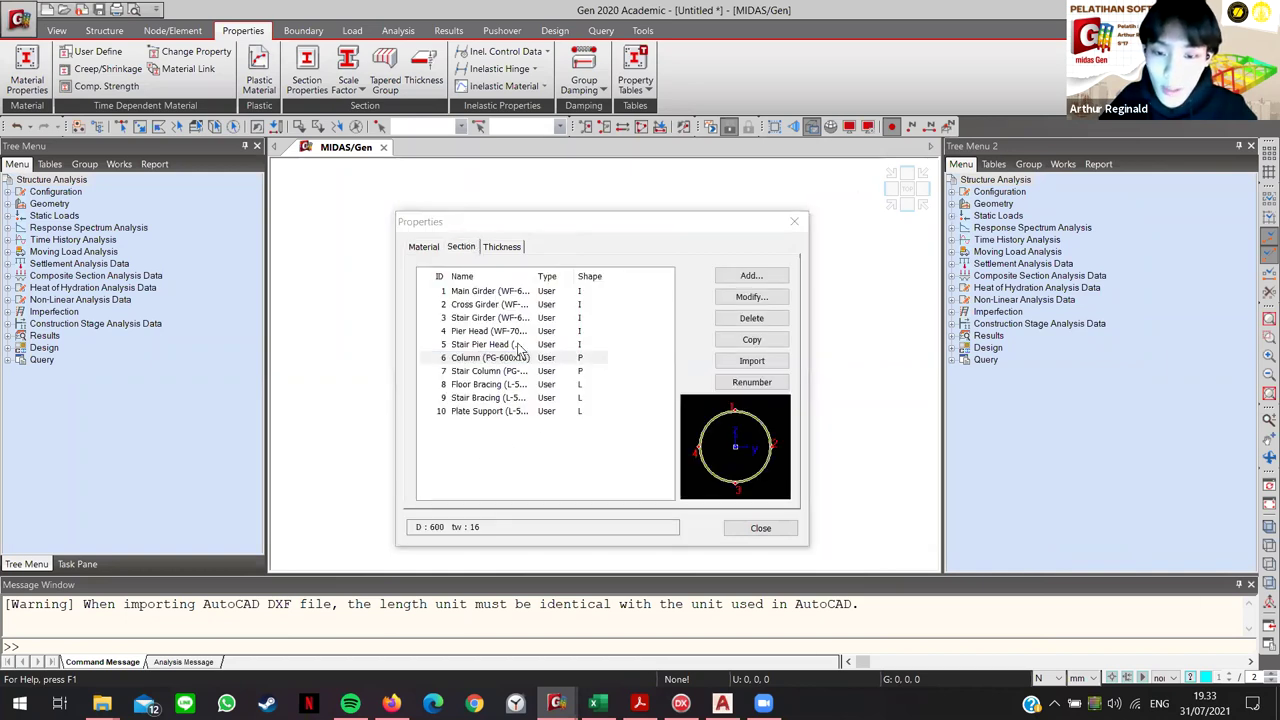
pyautogui.moveTo(952, 138); pyautogui.dragTo(775, 52)
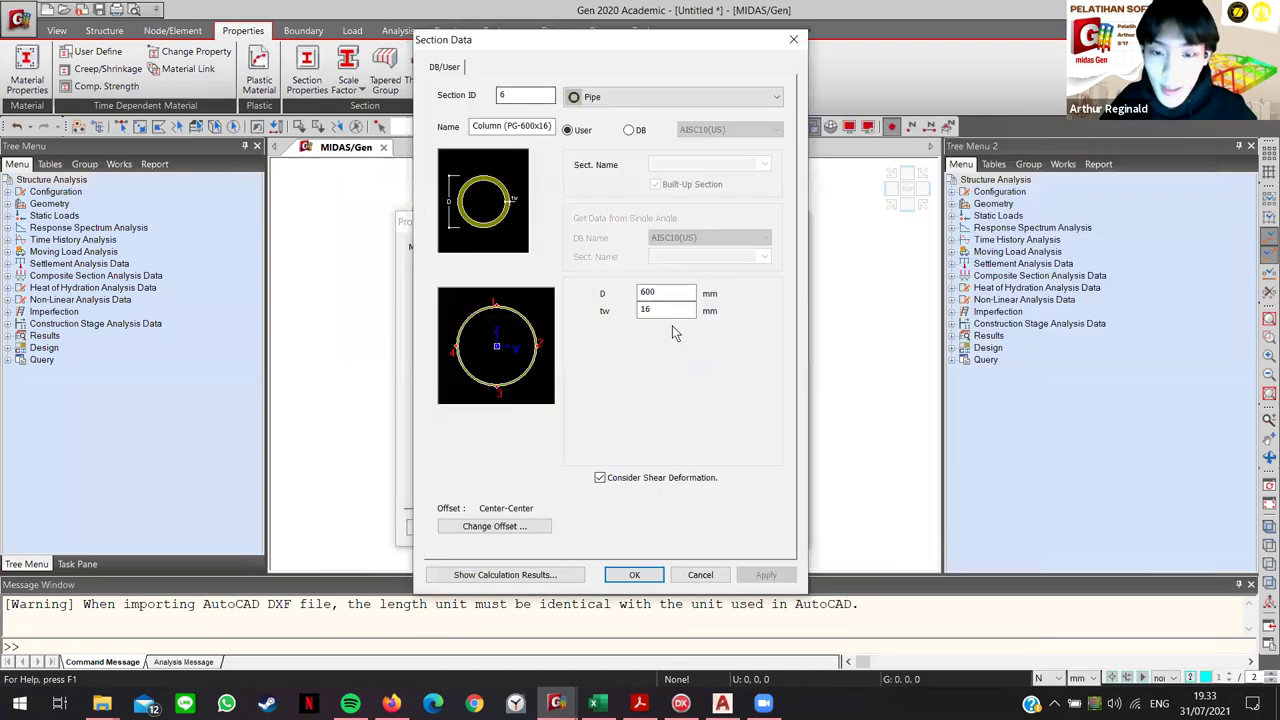
pyautogui.click(793, 39)
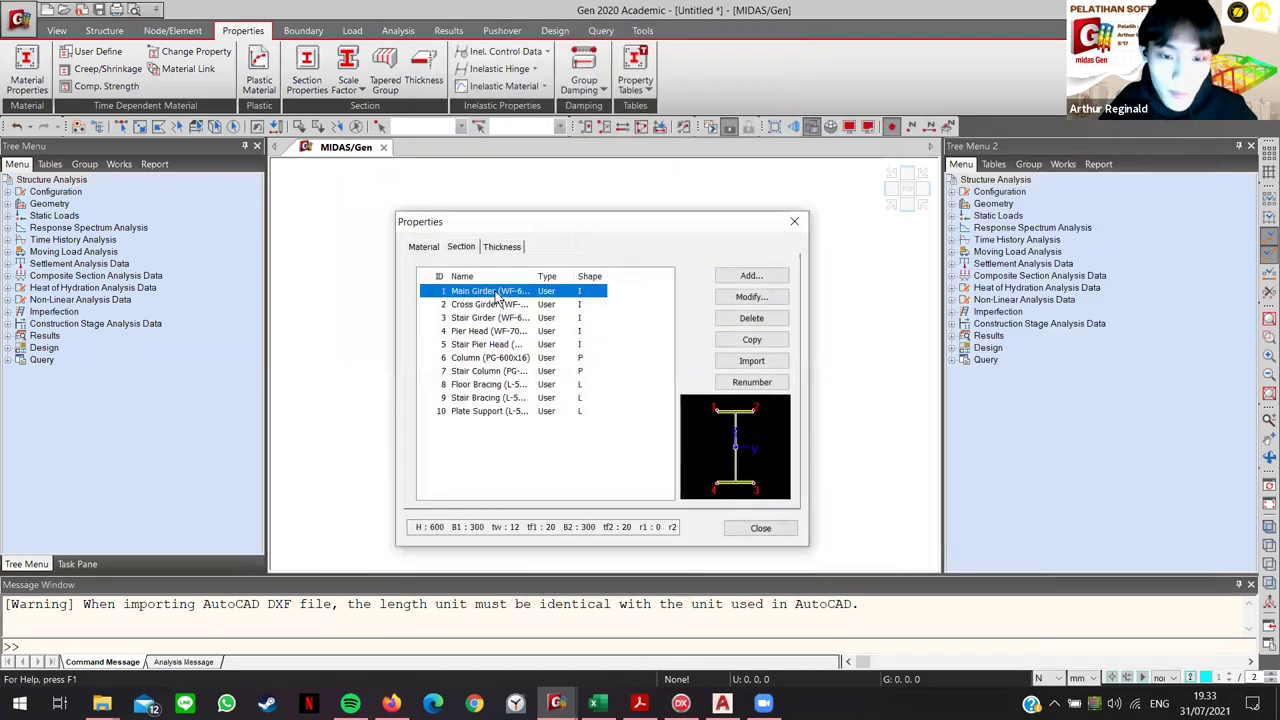
pyautogui.press('Return')
pyautogui.moveTo(891, 134); pyautogui.dragTo(563, 80)
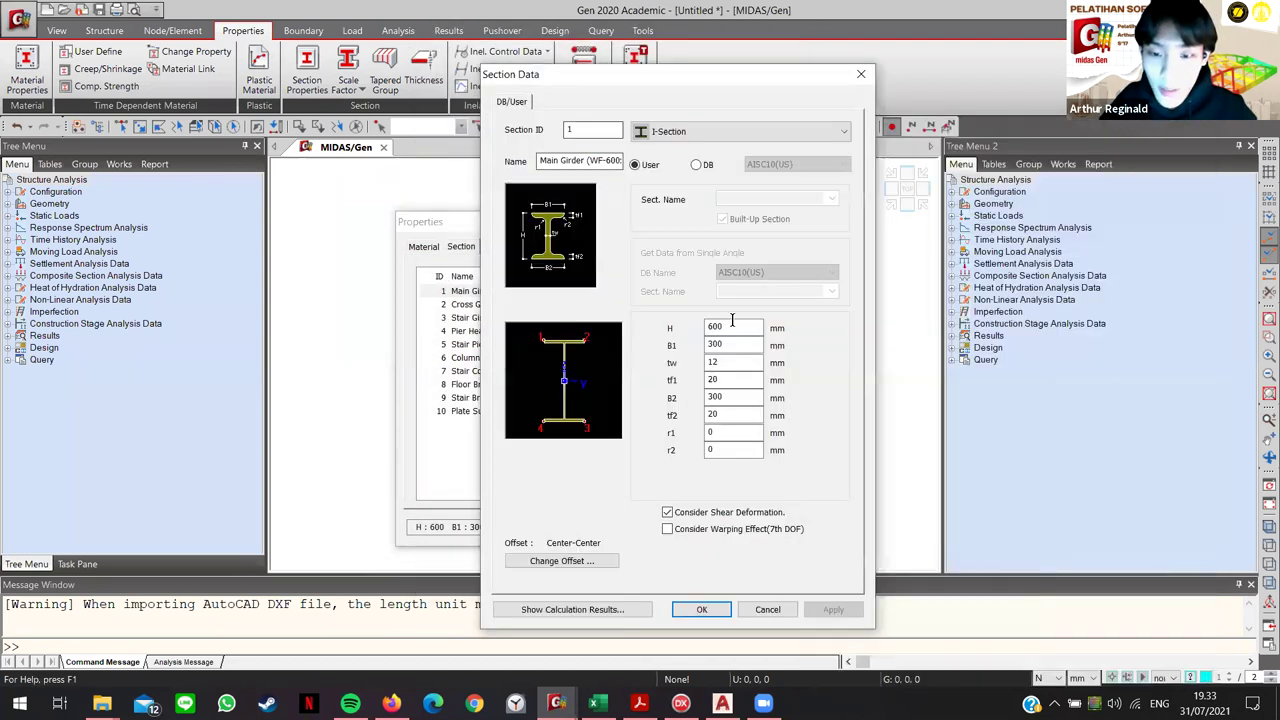
pyautogui.click(860, 74)
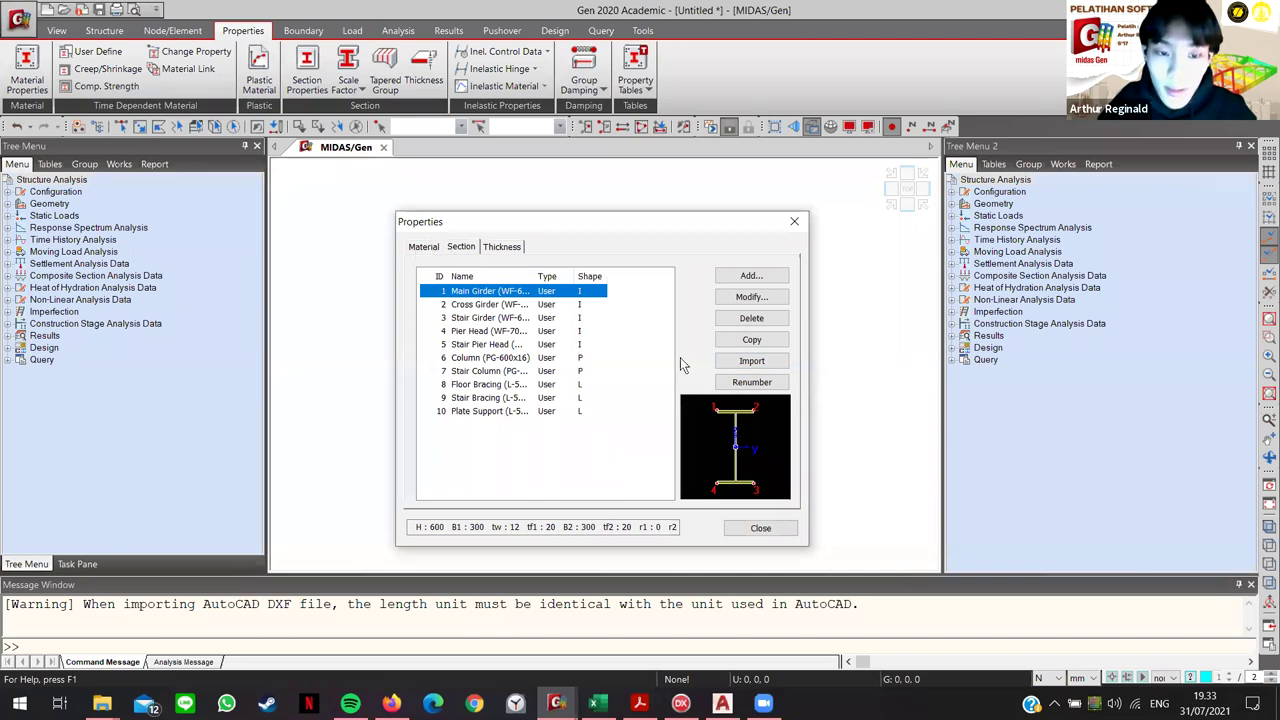
# Step: Cancel a section file import, review the thickness and material lists, and close Properties
pyautogui.click(764, 362)
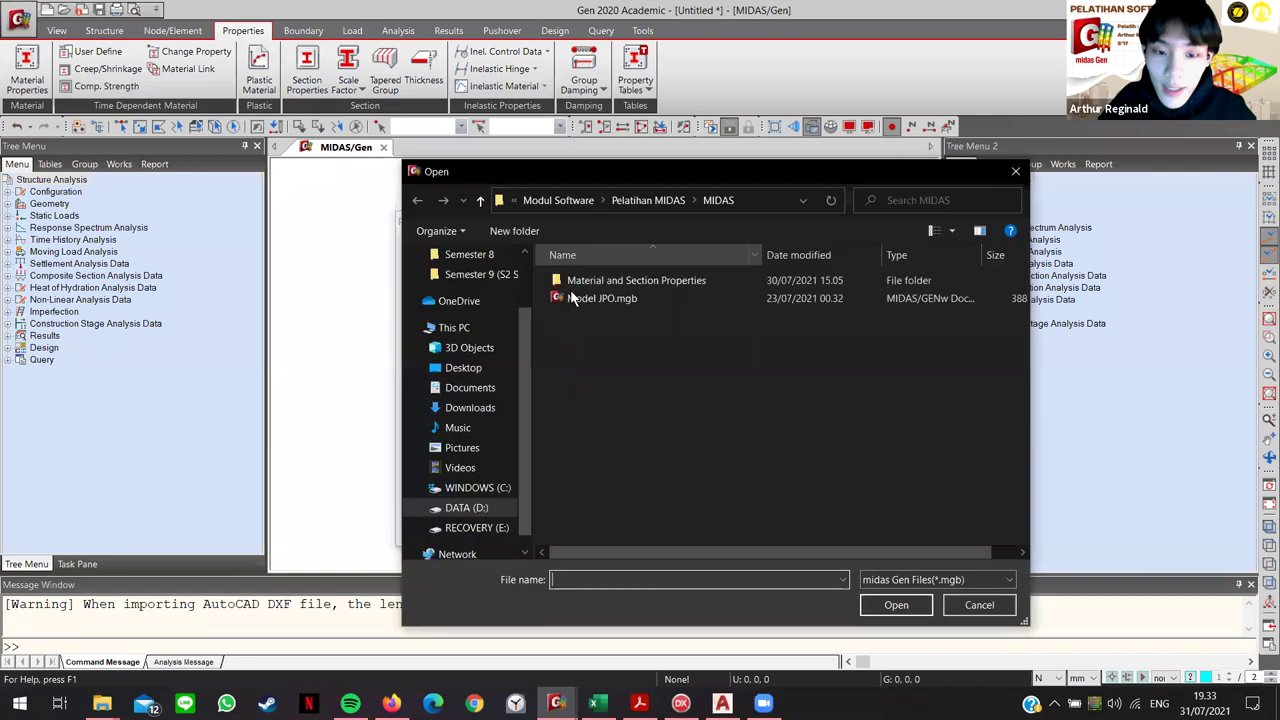
pyautogui.click(1015, 171)
pyautogui.click(510, 247)
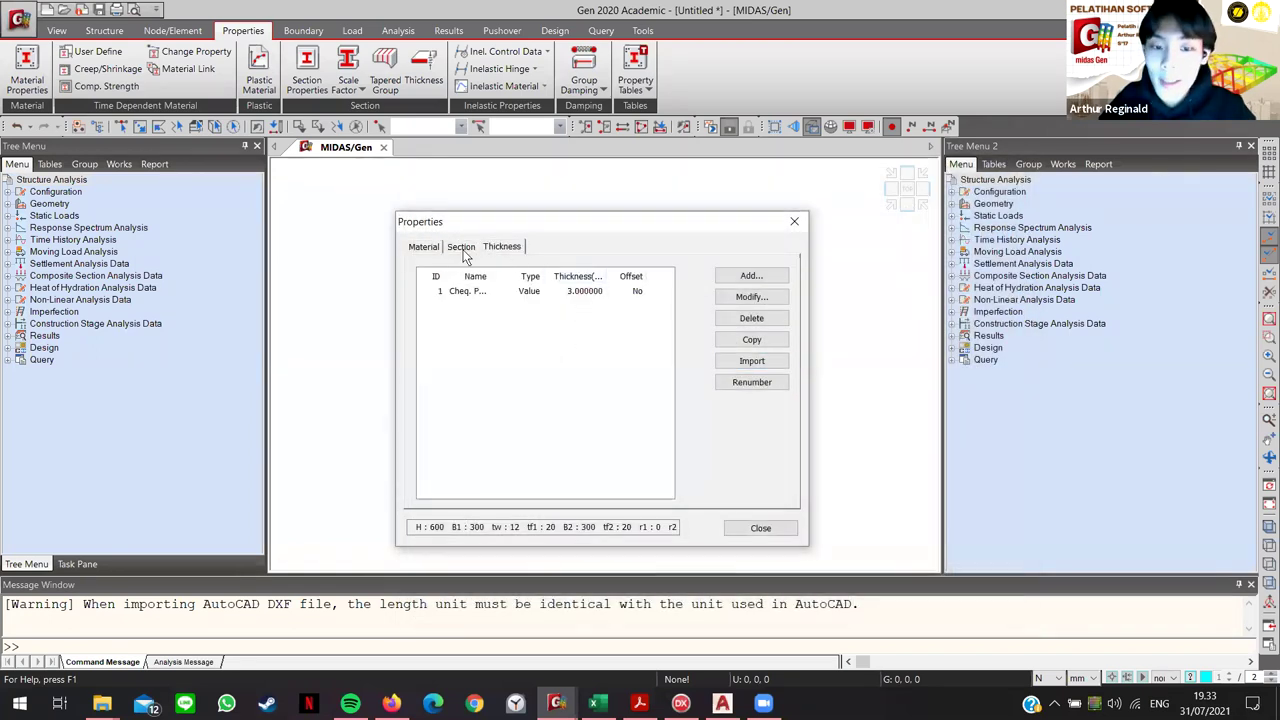
pyautogui.click(428, 248)
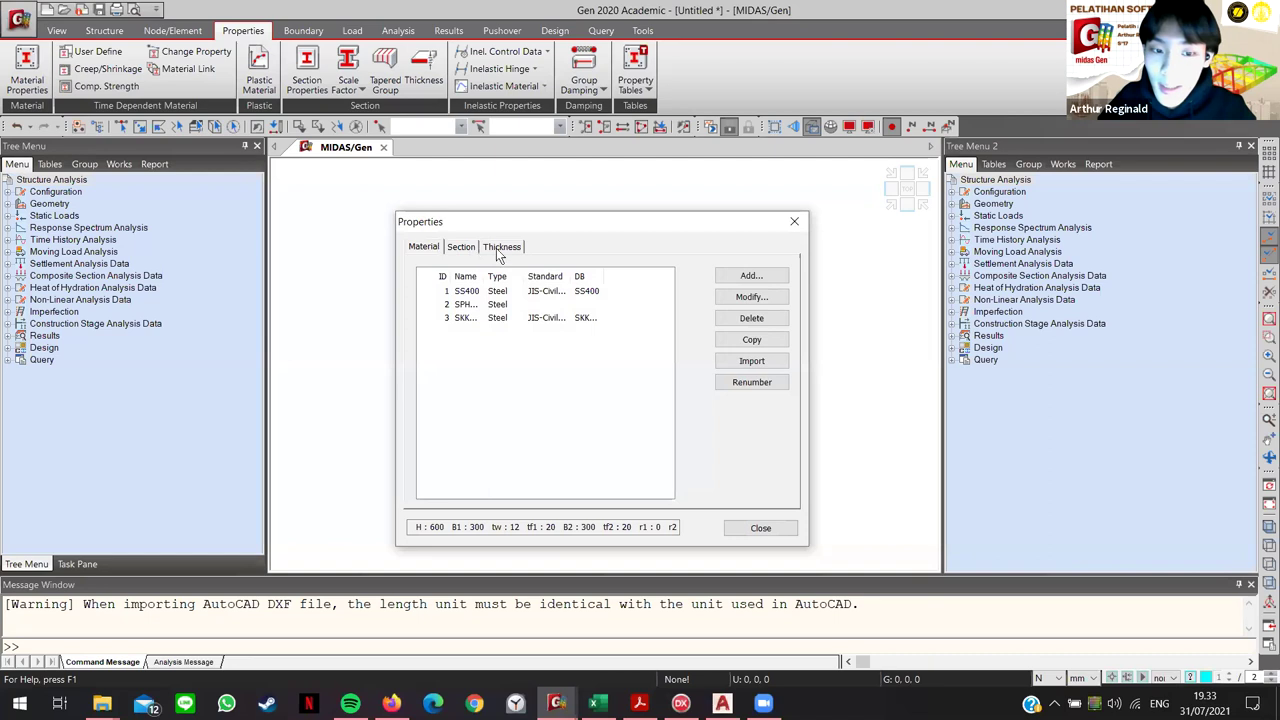
pyautogui.click(500, 247)
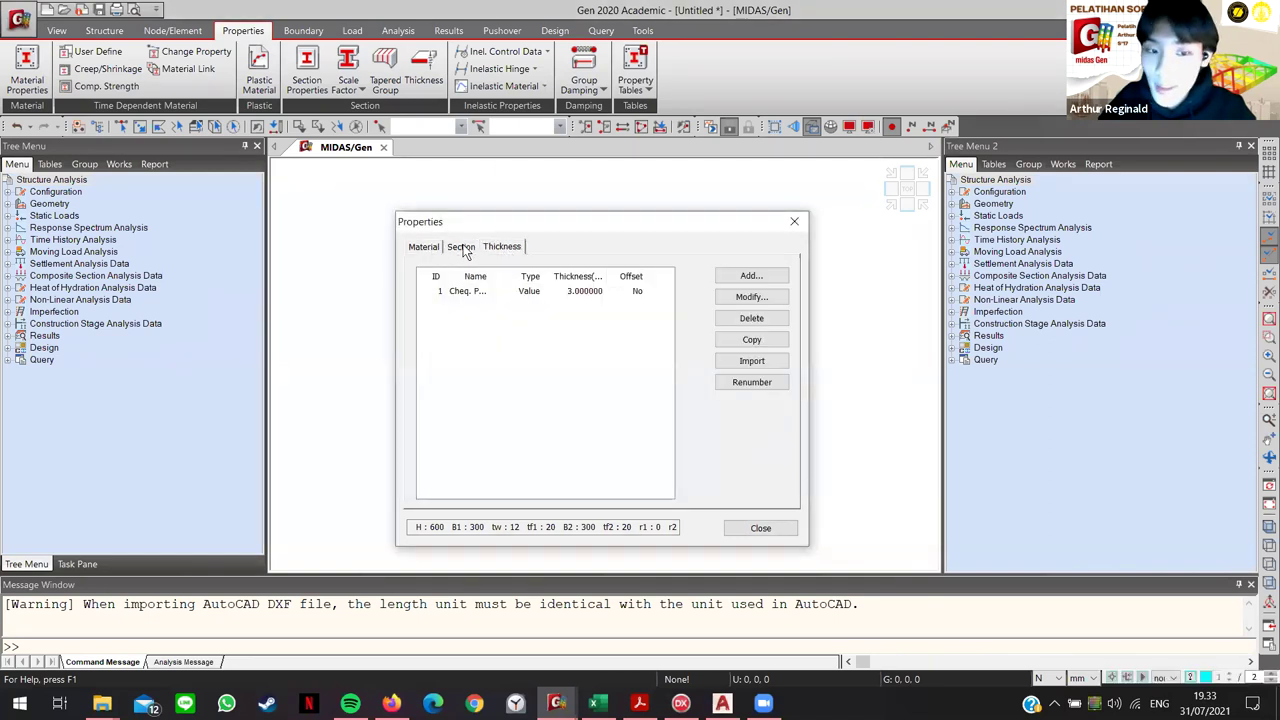
pyautogui.click(460, 250)
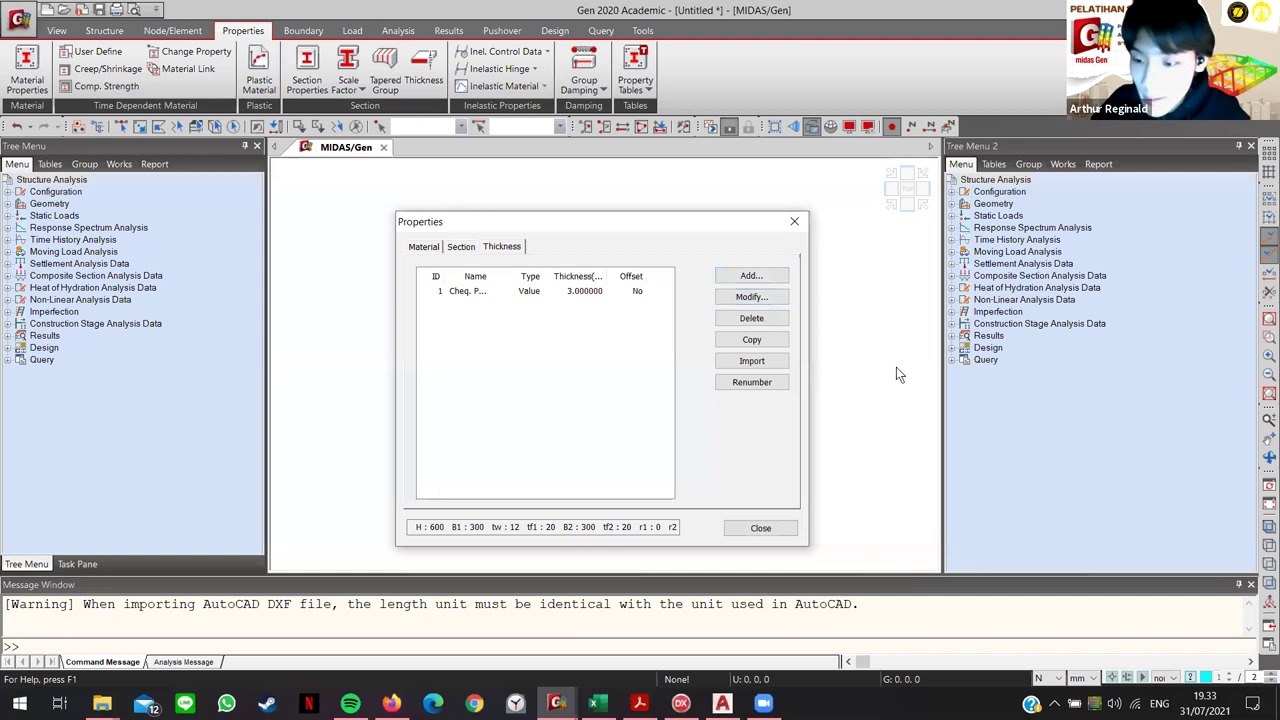
pyautogui.click(791, 223)
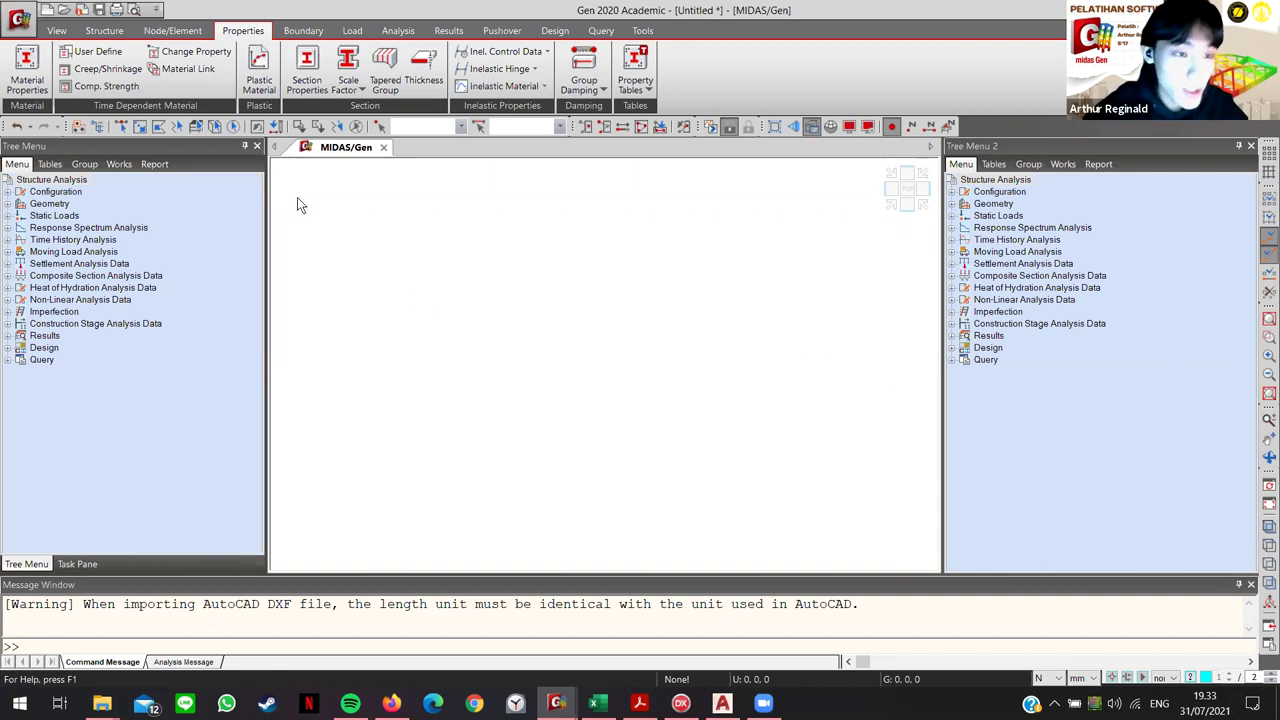
# Step: Reopen the AutoCAD DXF import and load Model JPO.dxf from Pelatihan MIDAS\CAD
pyautogui.click(6, 24)
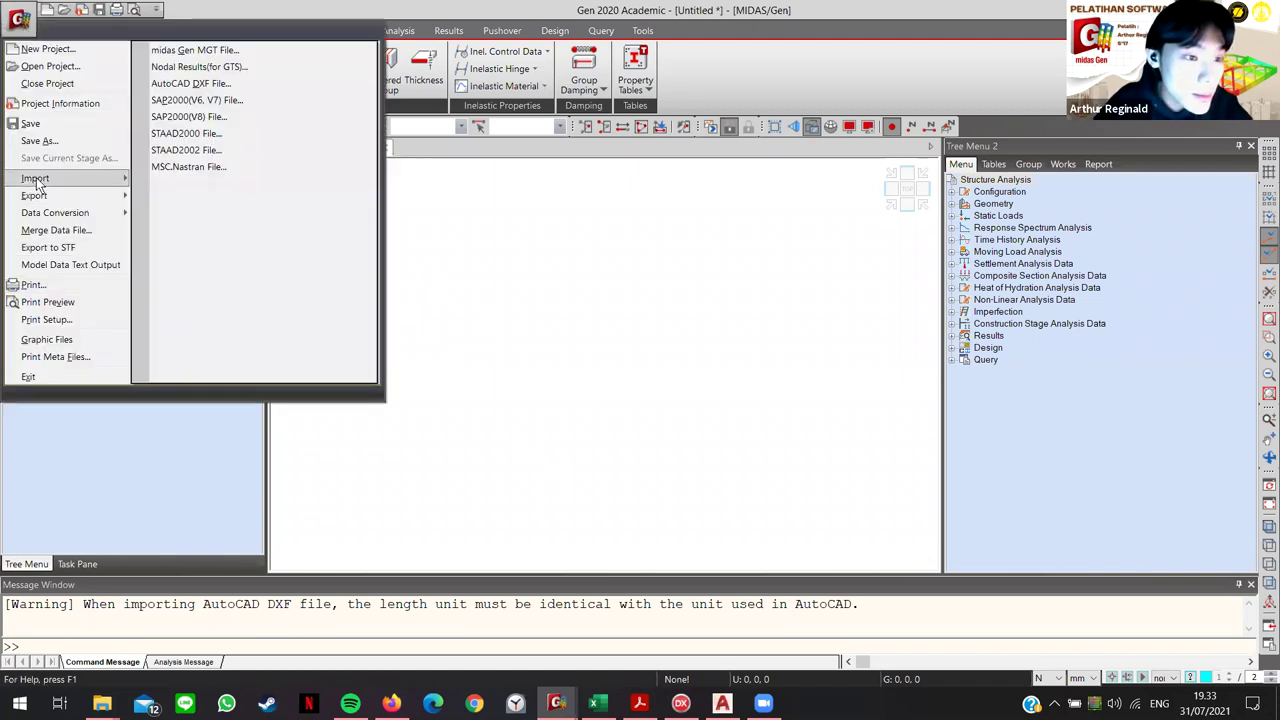
pyautogui.click(563, 341)
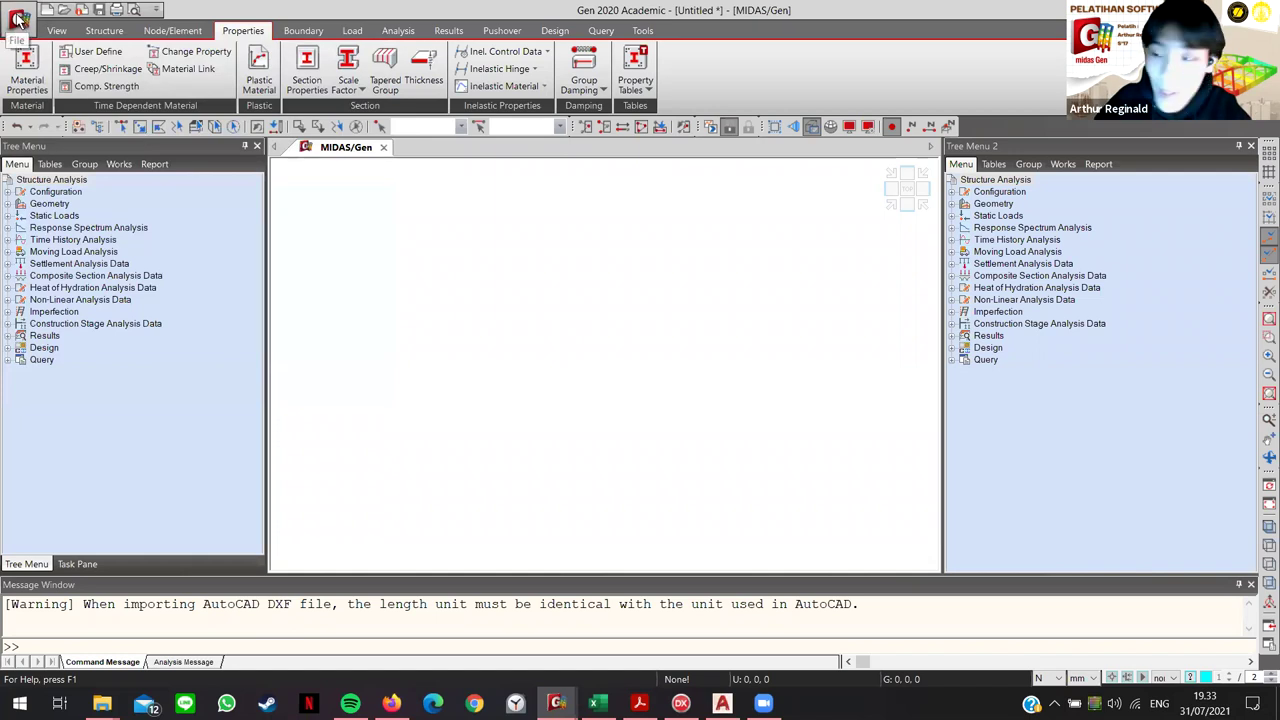
pyautogui.click(18, 19)
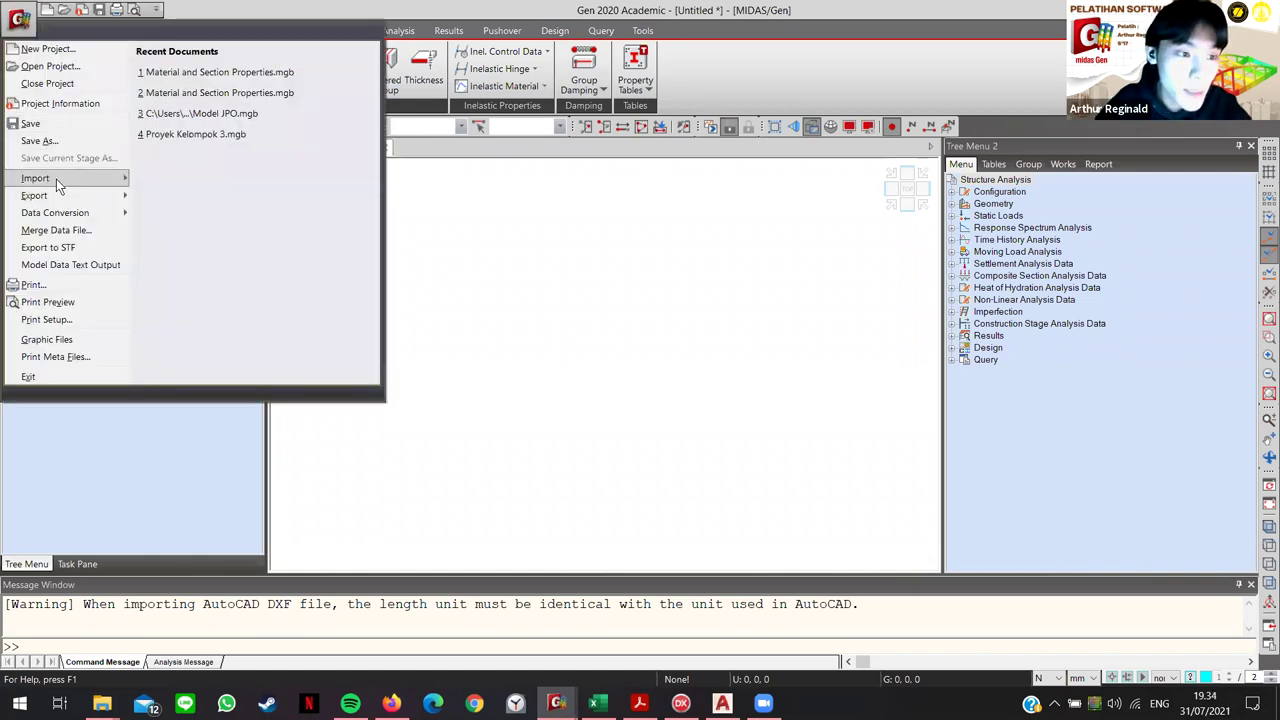
pyautogui.moveTo(57, 180)
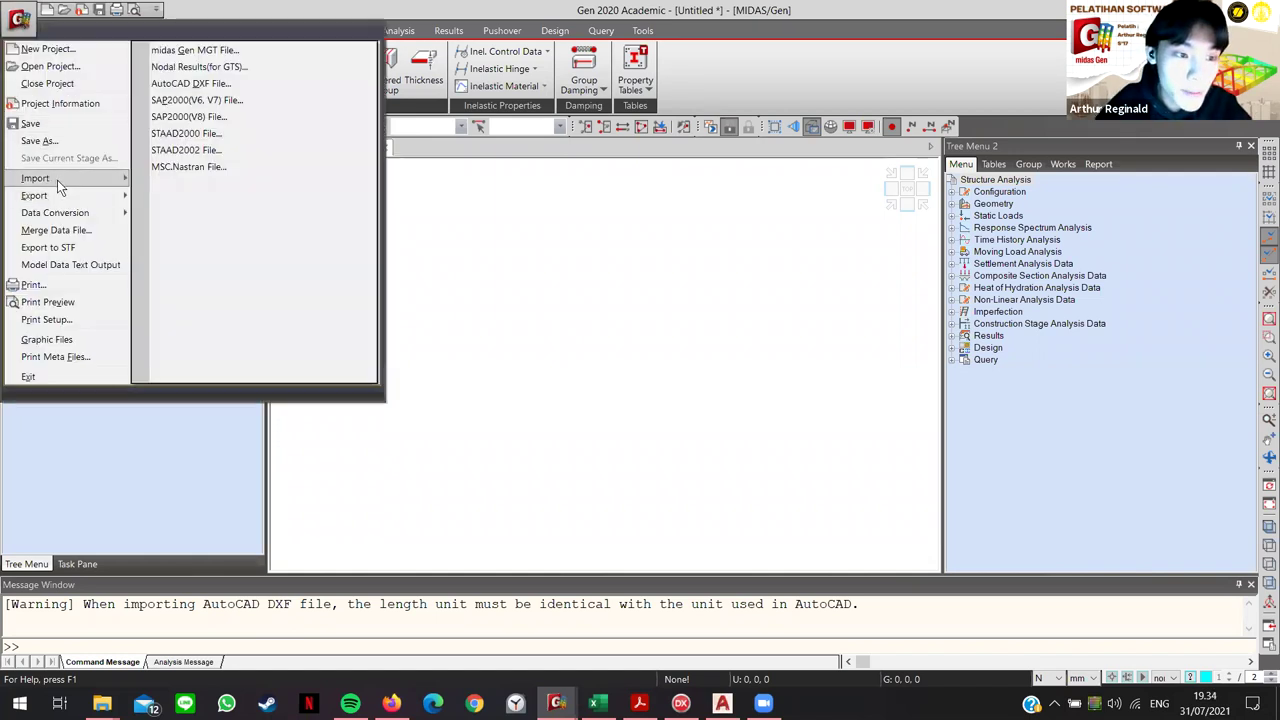
pyautogui.click(210, 85)
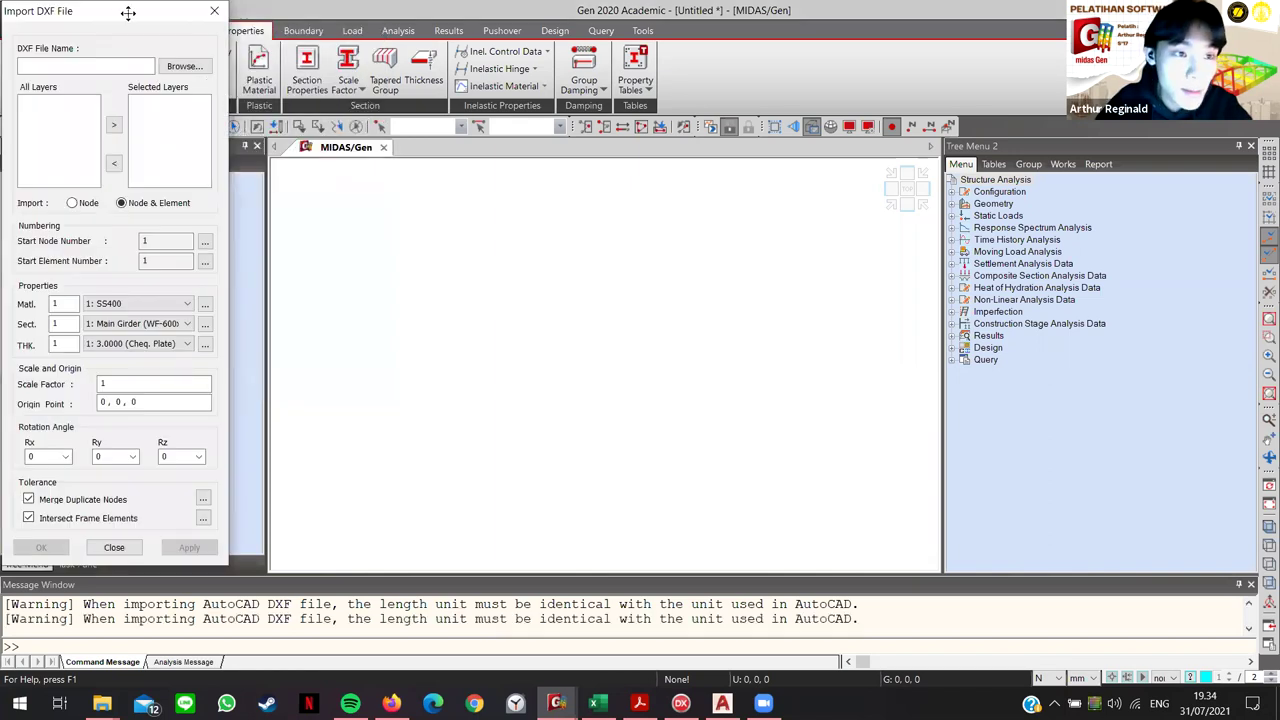
pyautogui.moveTo(128, 12); pyautogui.dragTo(735, 71)
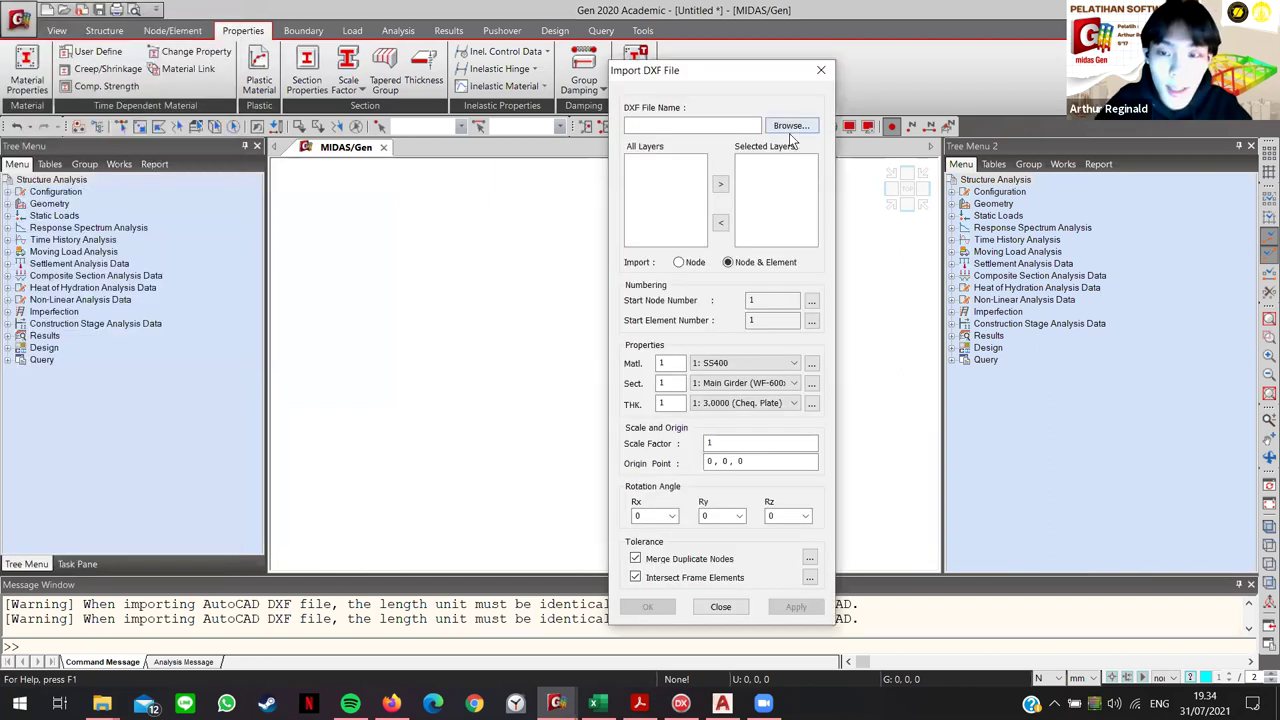
pyautogui.click(792, 124)
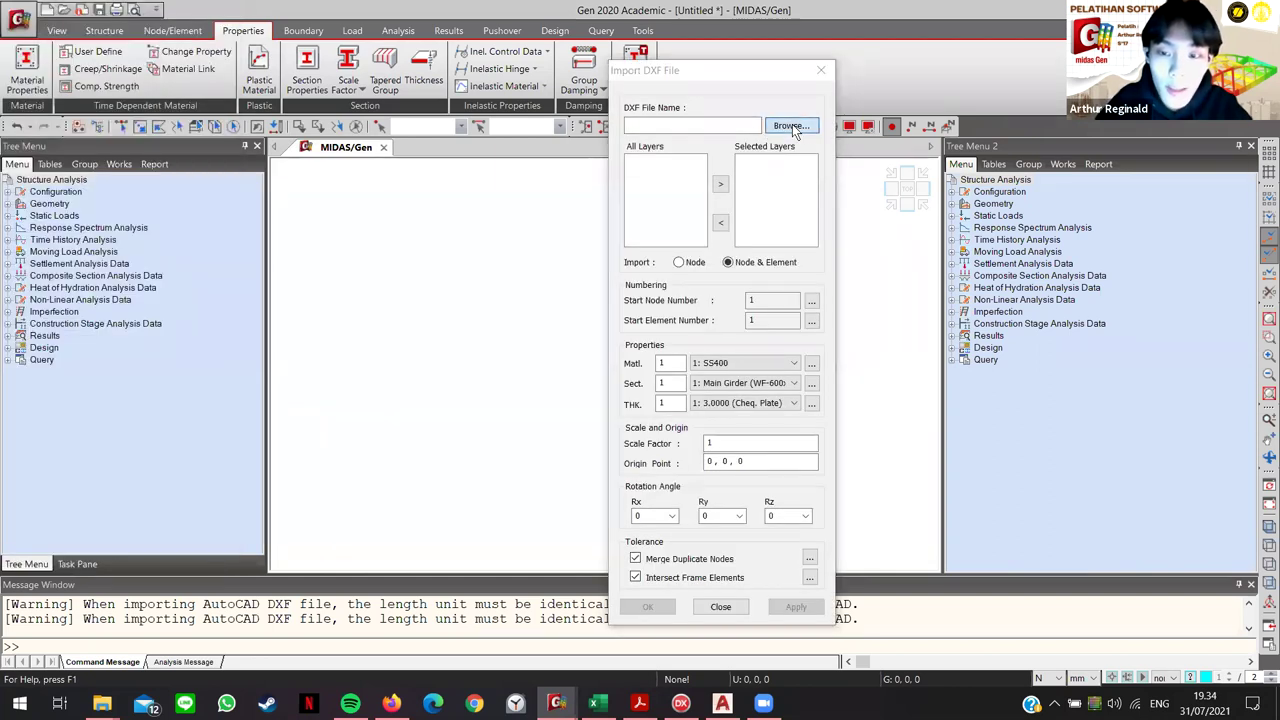
pyautogui.moveTo(798, 93); pyautogui.dragTo(535, 93)
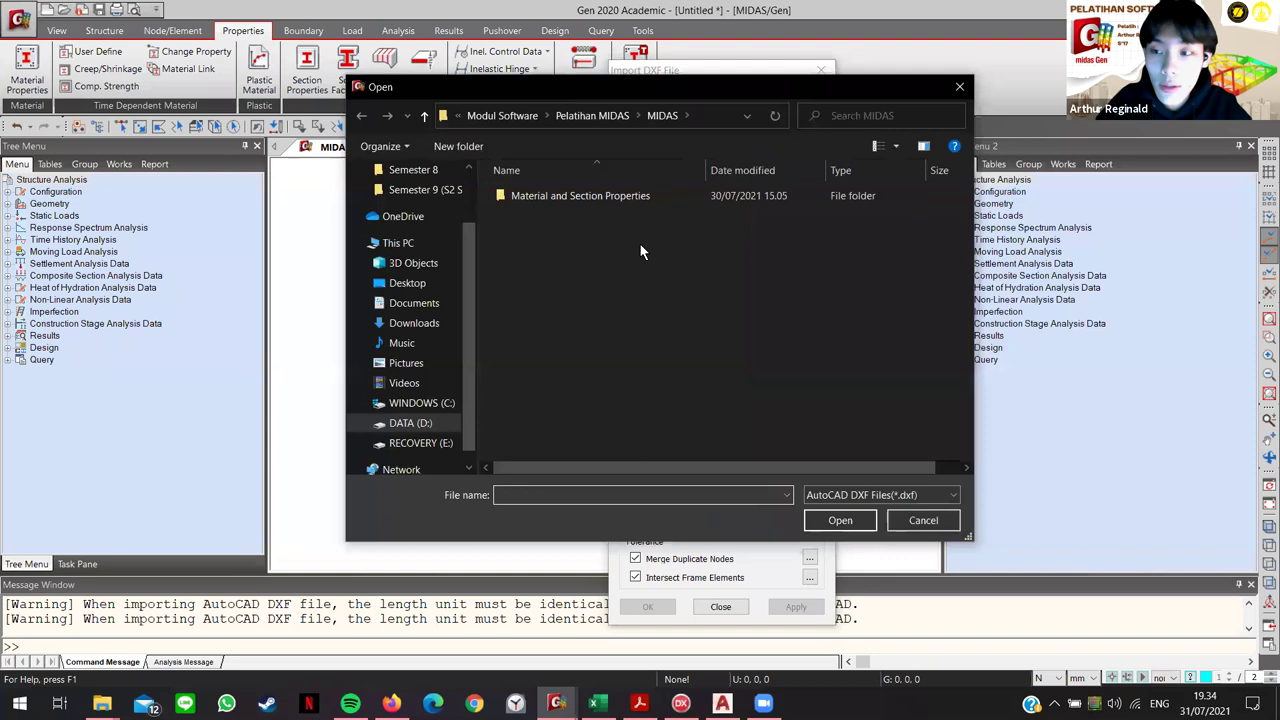
pyautogui.click(590, 115)
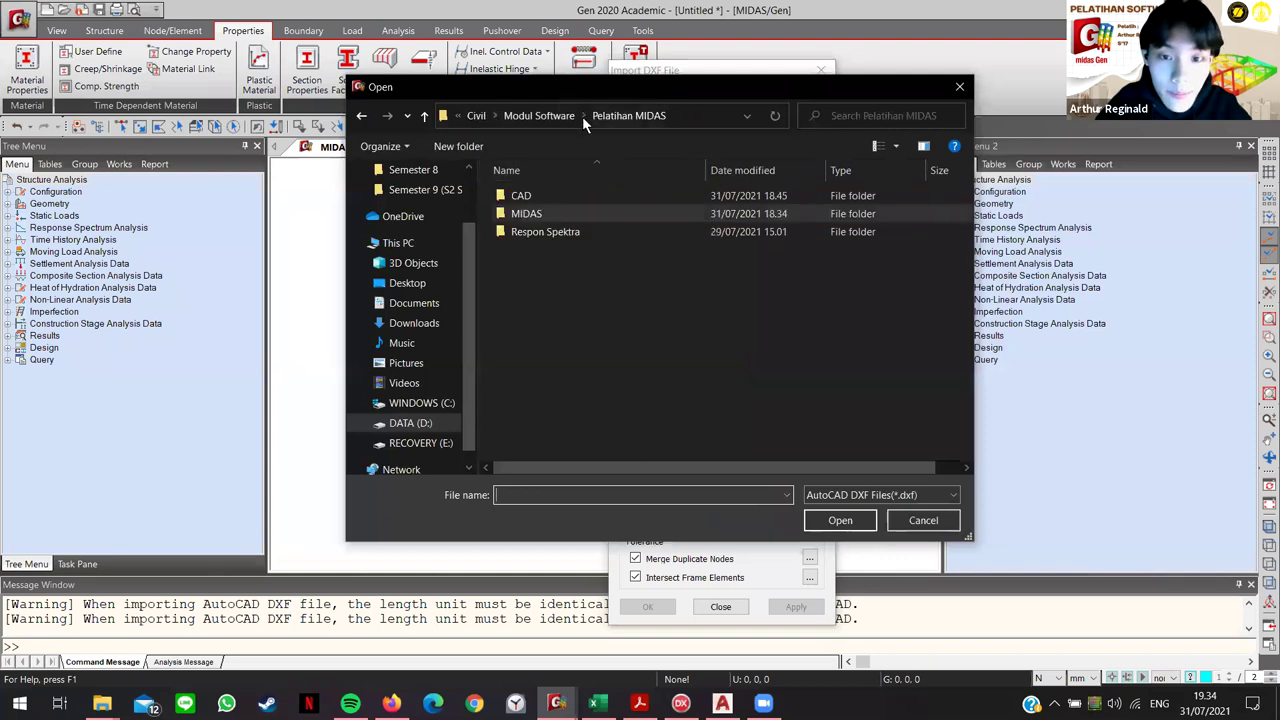
pyautogui.doubleClick(538, 195)
pyautogui.click(546, 196)
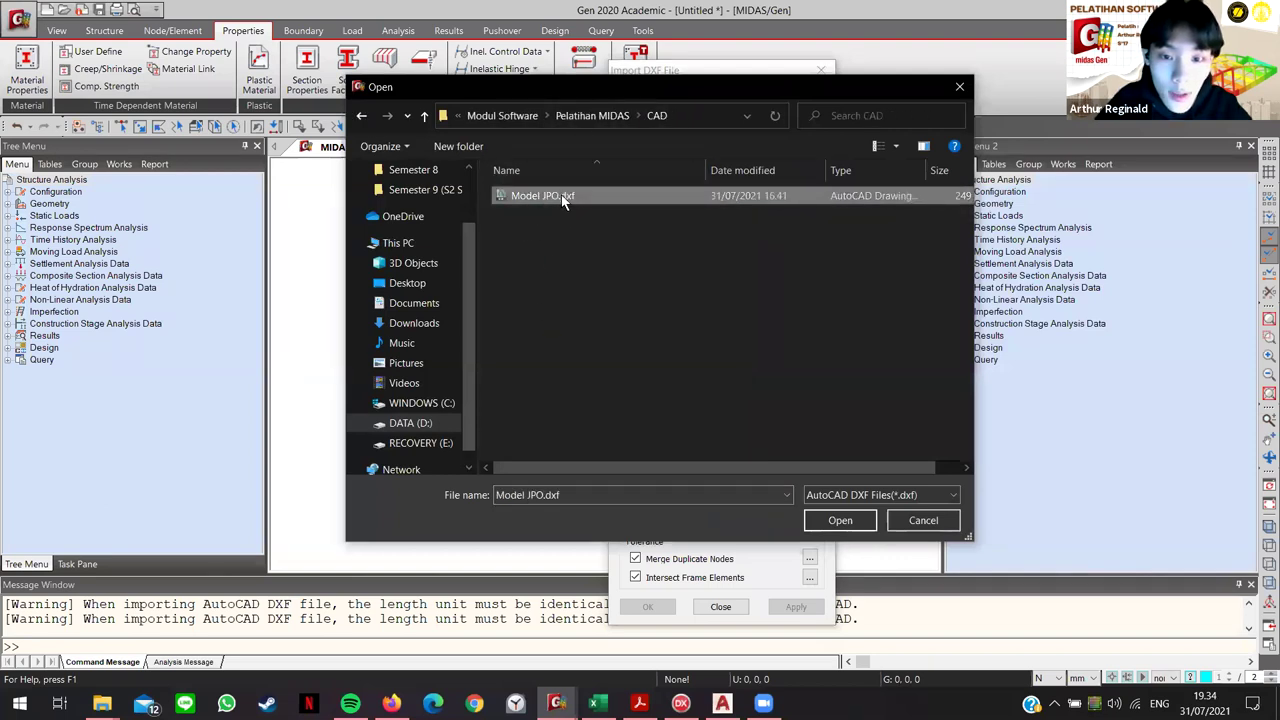
pyautogui.click(858, 521)
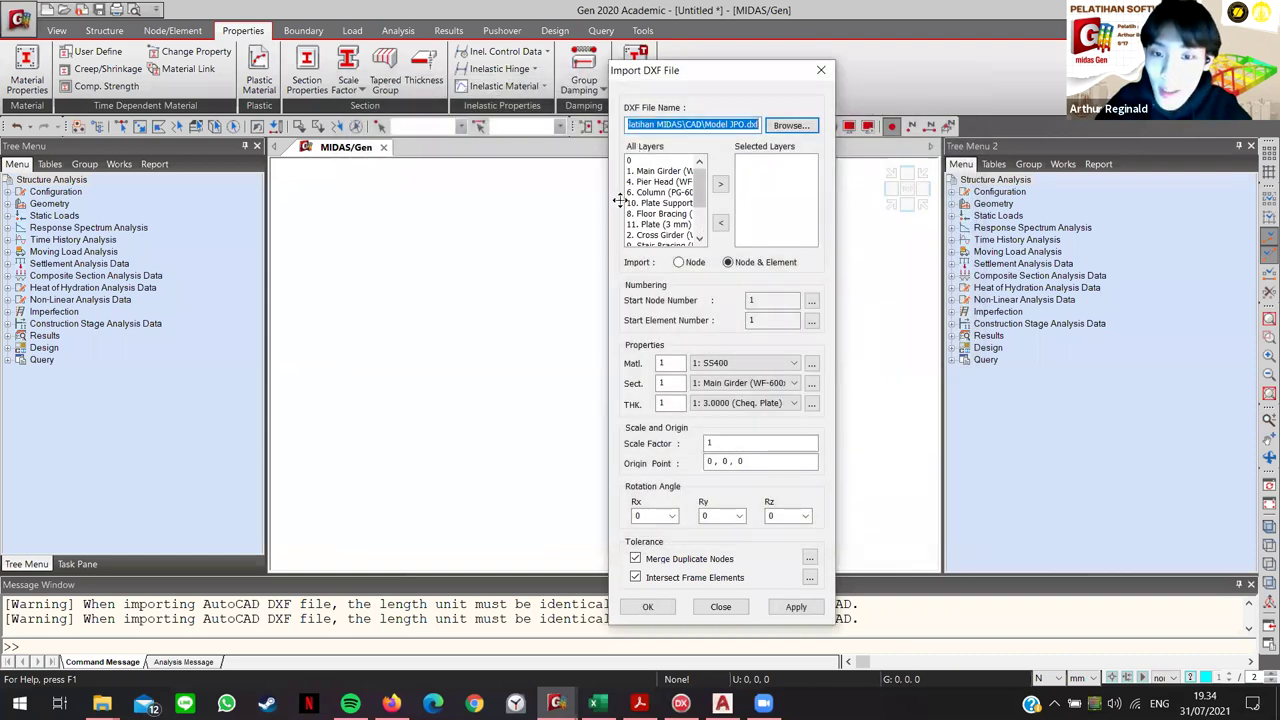
# Step: Import layer 1. Main Girder with material 1 (SS400) and section 1 (Main Girder)
pyautogui.scroll(-2, 665, 215)
pyautogui.scroll(2, 670, 228)
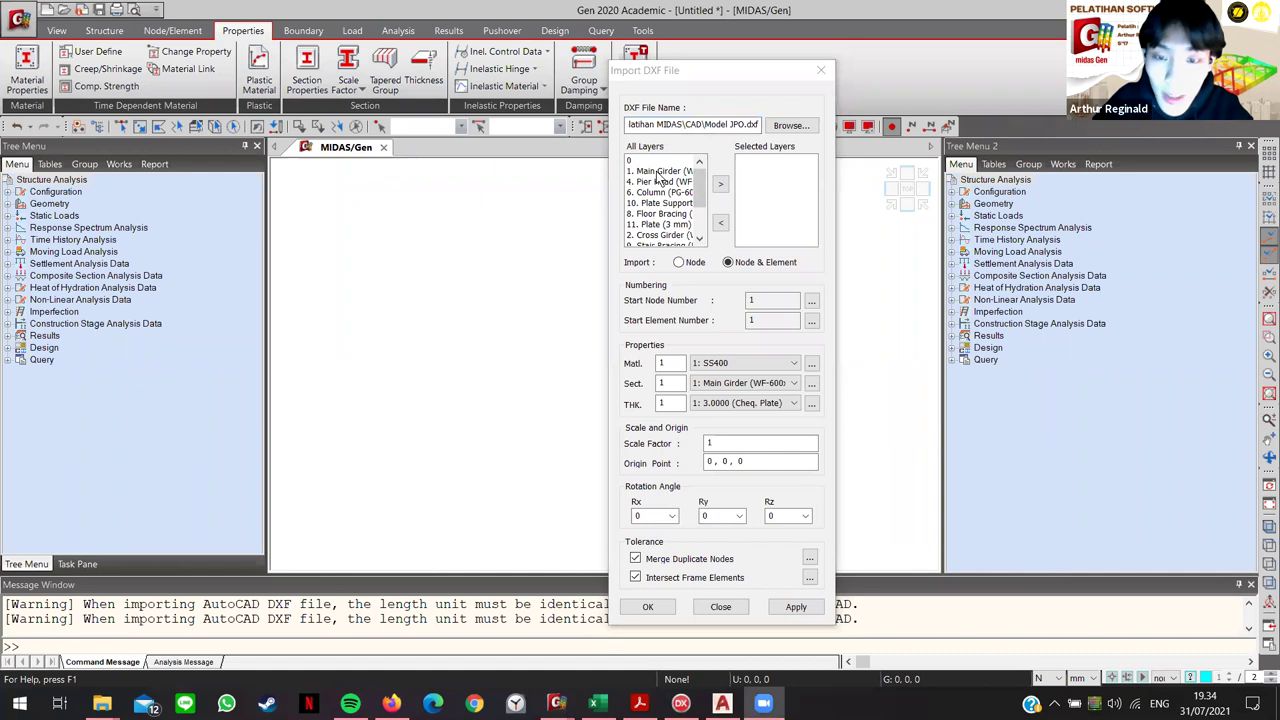
pyautogui.doubleClick(660, 172)
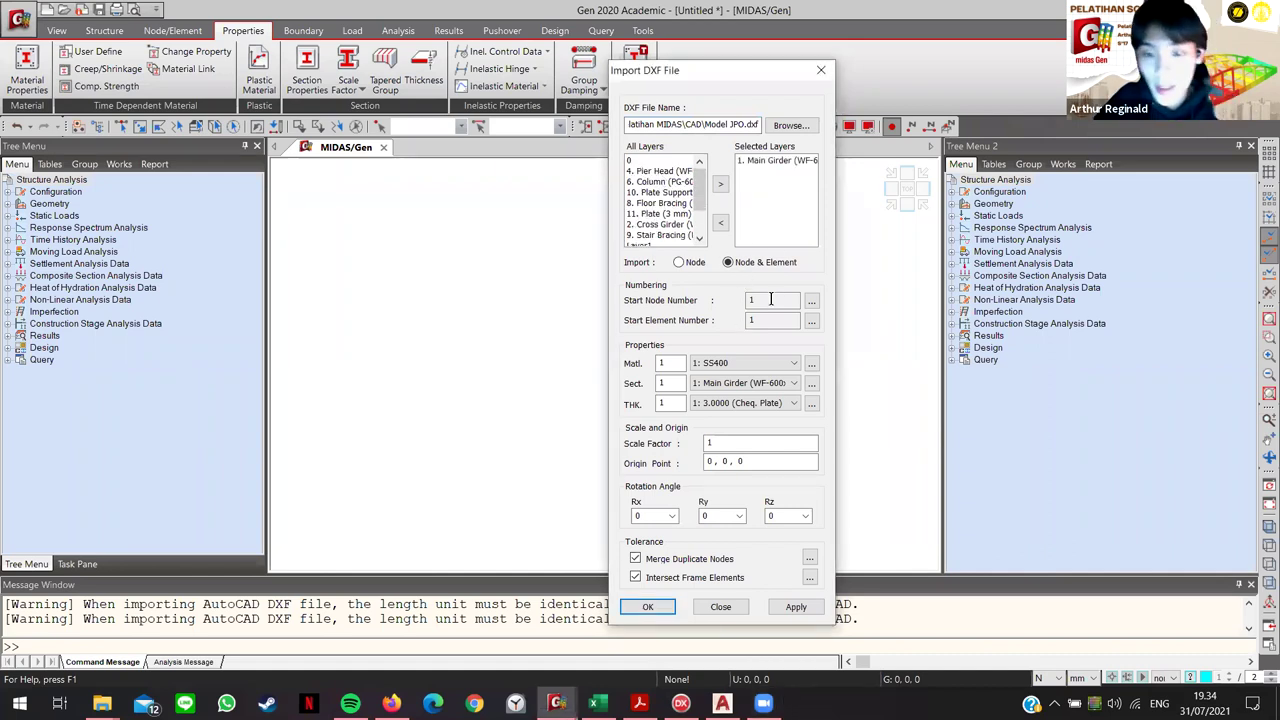
pyautogui.click(770, 386)
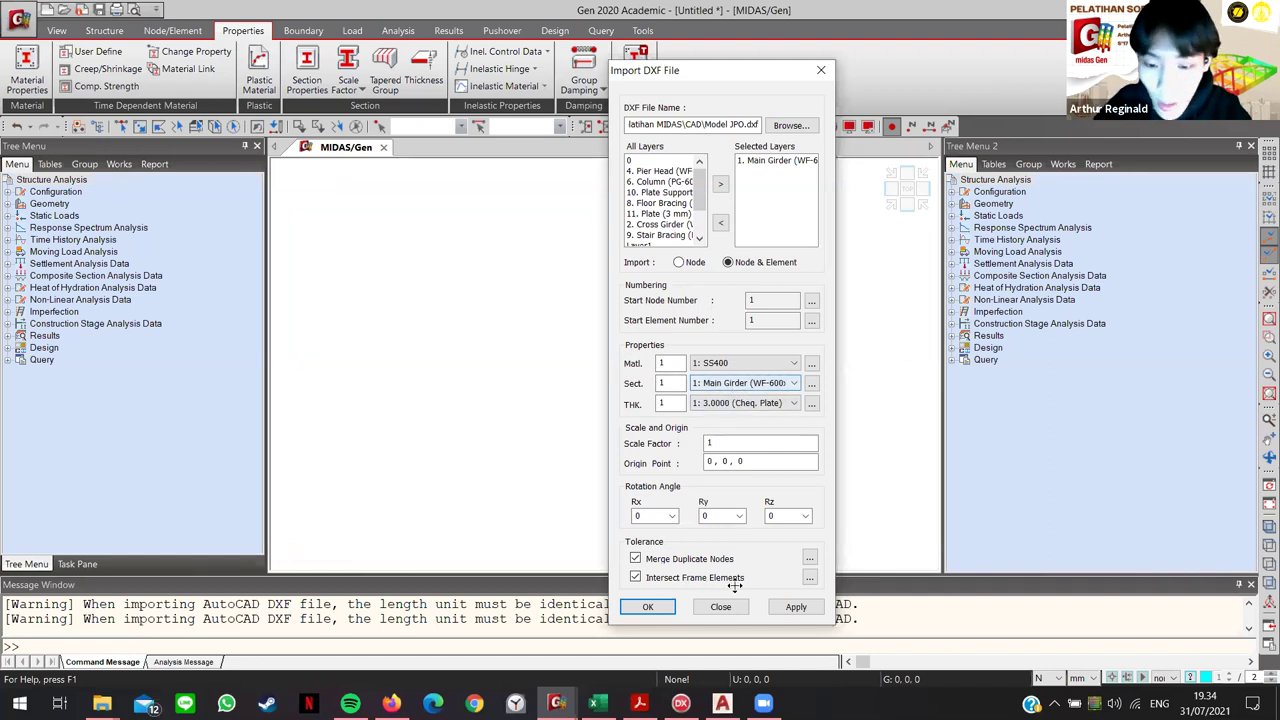
pyautogui.click(796, 607)
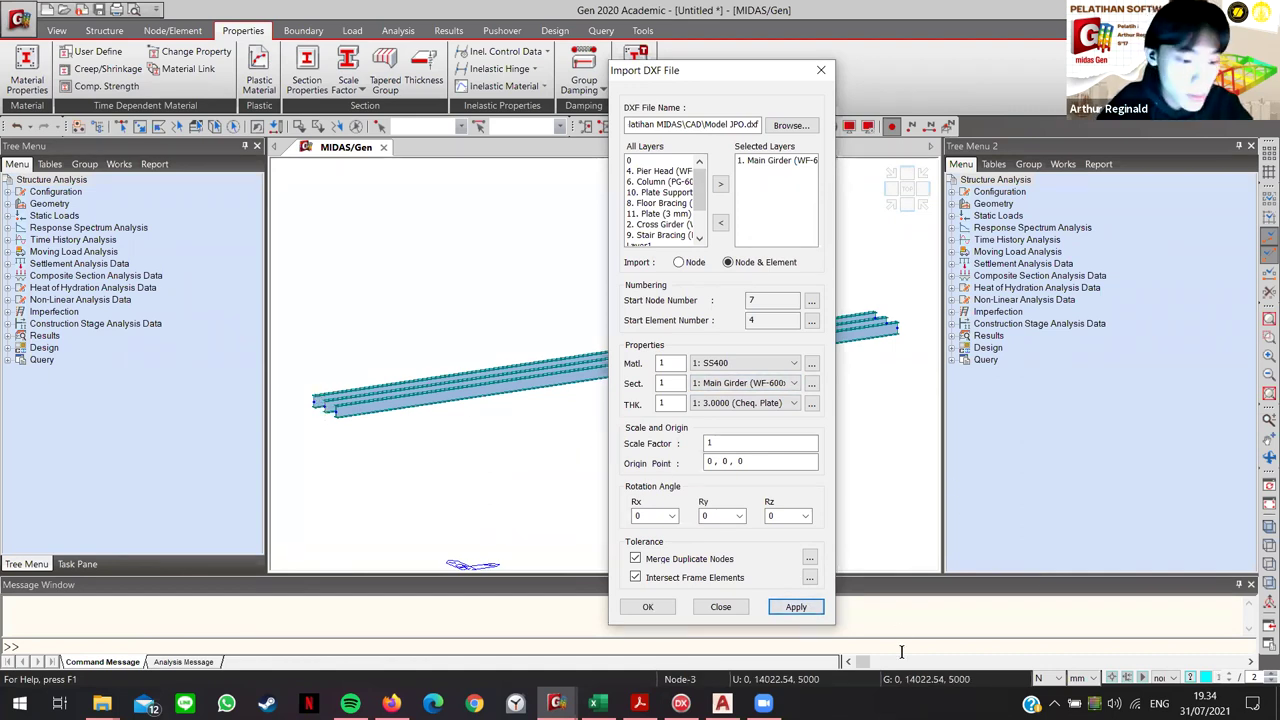
# Step: Check the model units, keeping force in N and length in millimetres
pyautogui.click(449, 467)
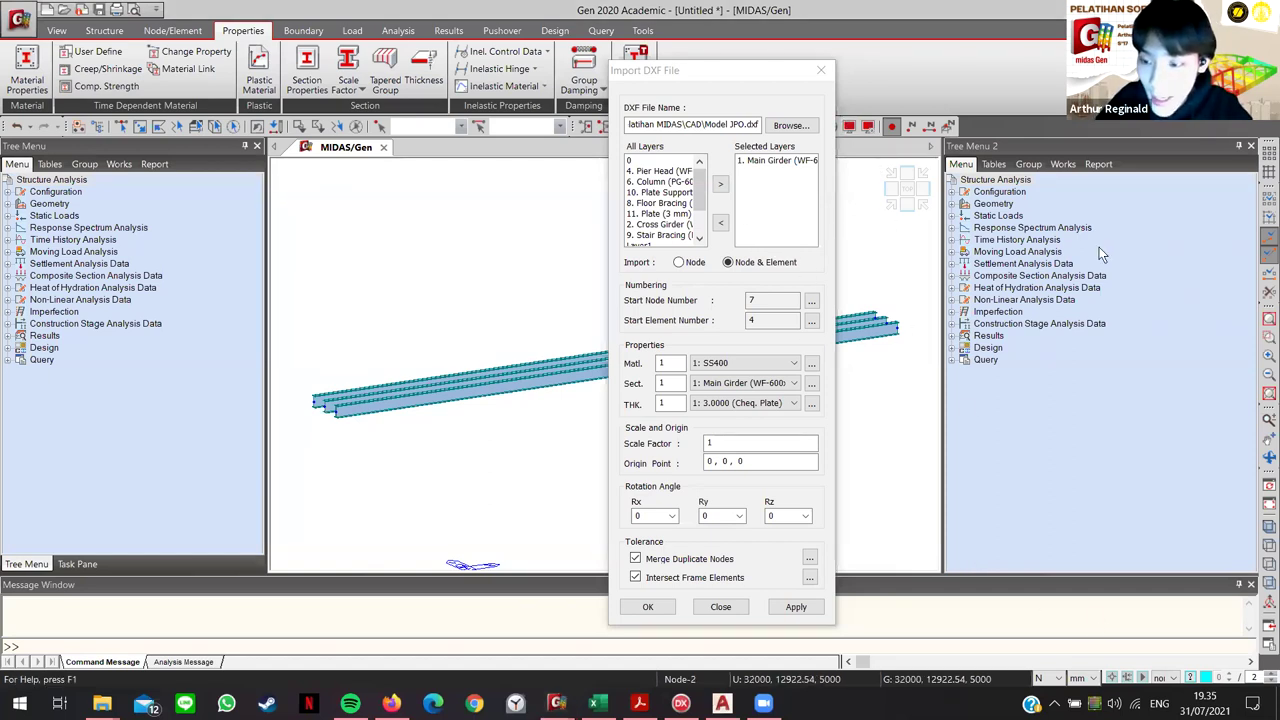
pyautogui.click(1047, 678)
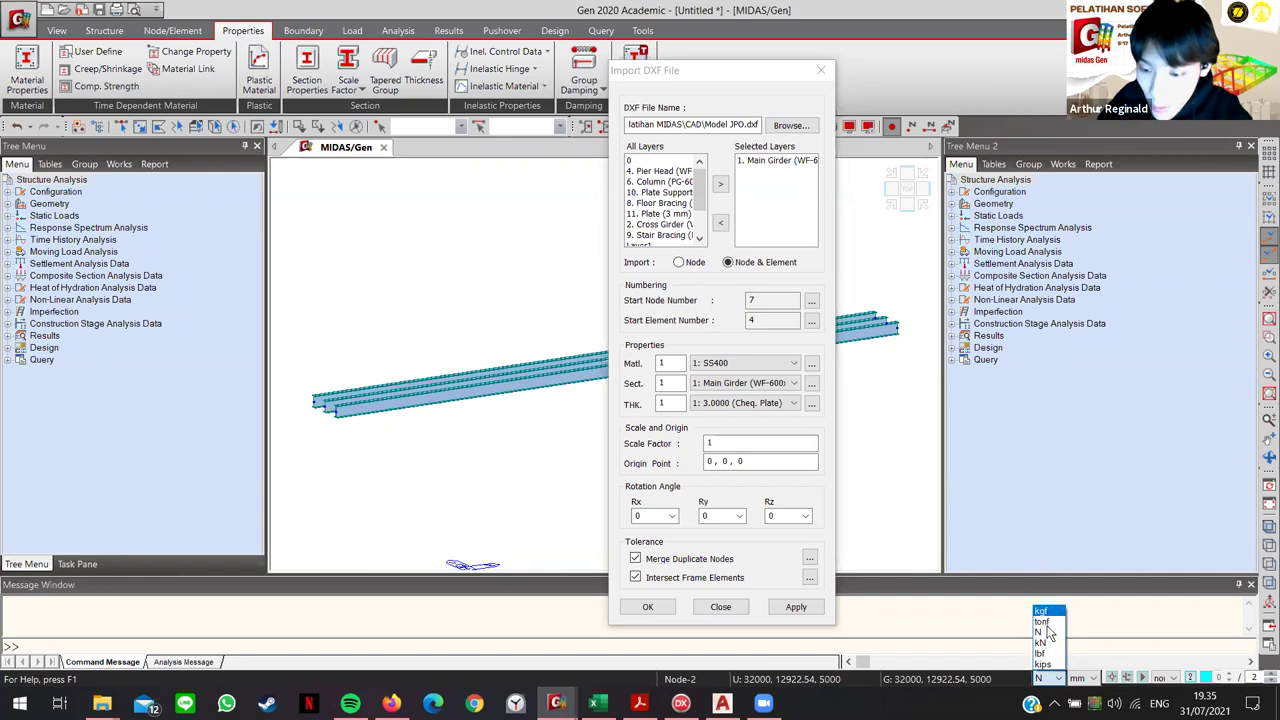
pyautogui.click(1085, 680)
pyautogui.click(1085, 680)
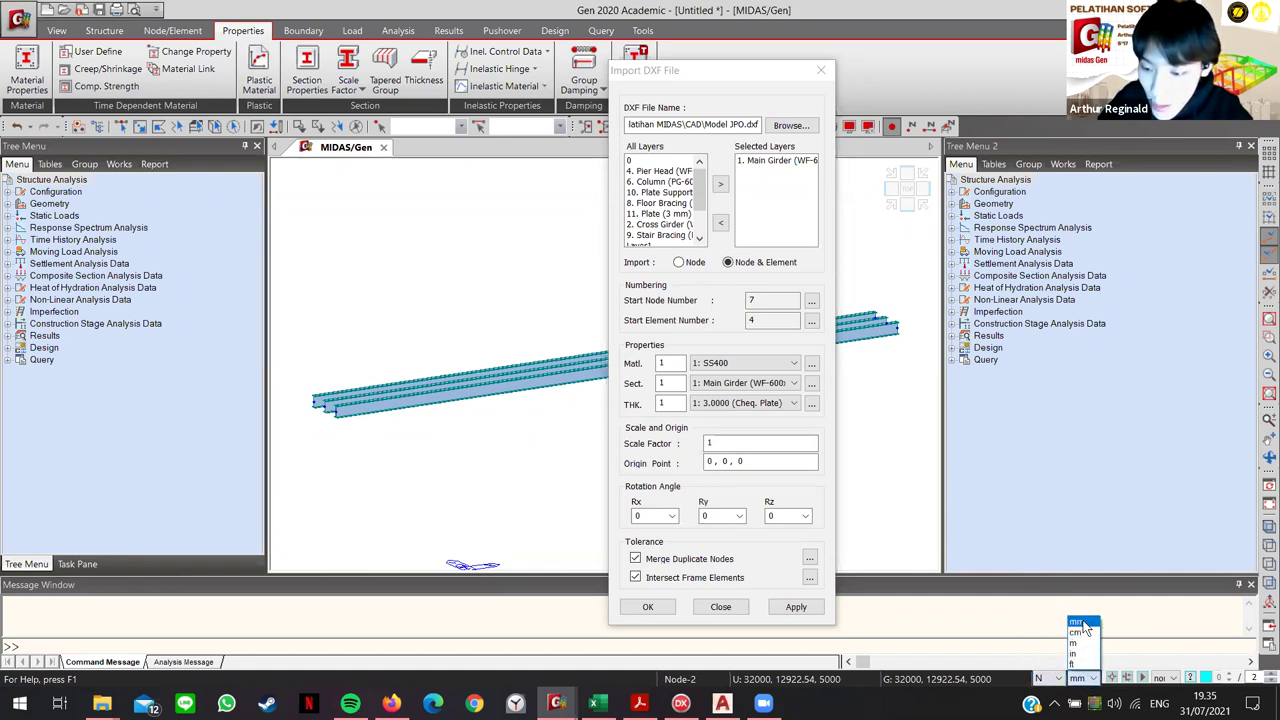
pyautogui.click(1077, 622)
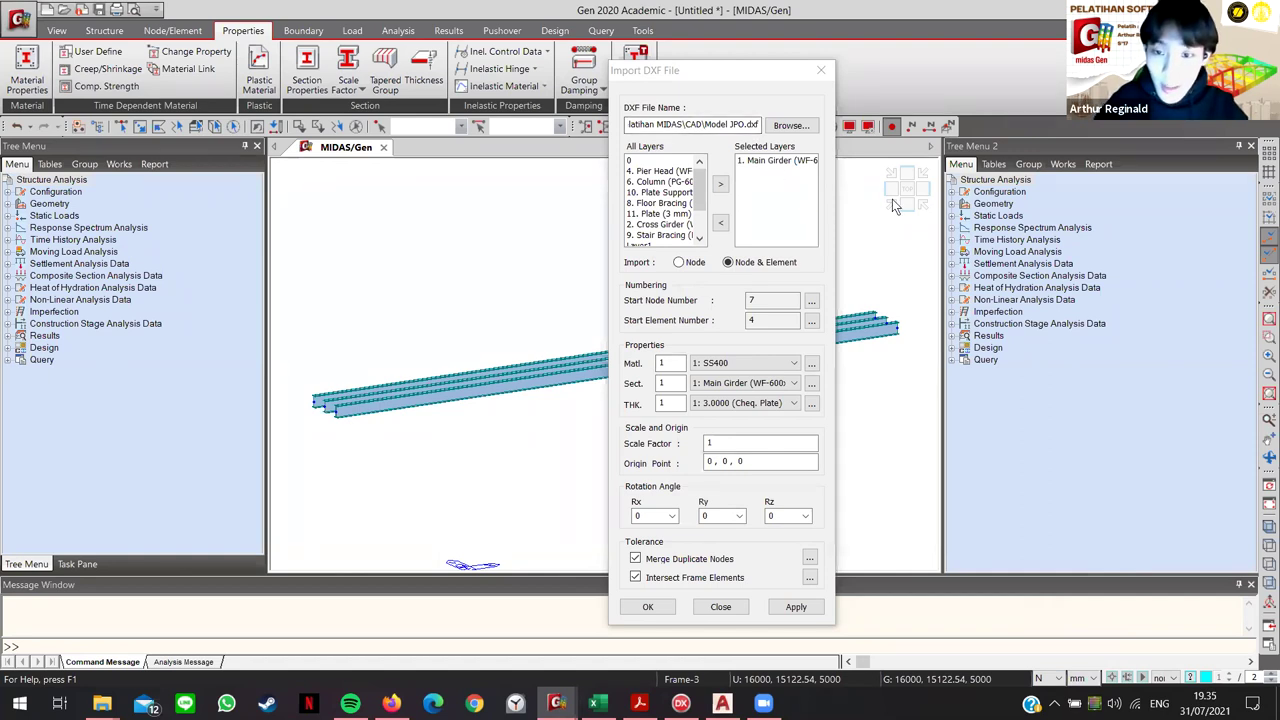
# Step: Swap Main Girder for the Cross Girder layer and import it with section 2
pyautogui.doubleClick(789, 161)
pyautogui.doubleClick(652, 225)
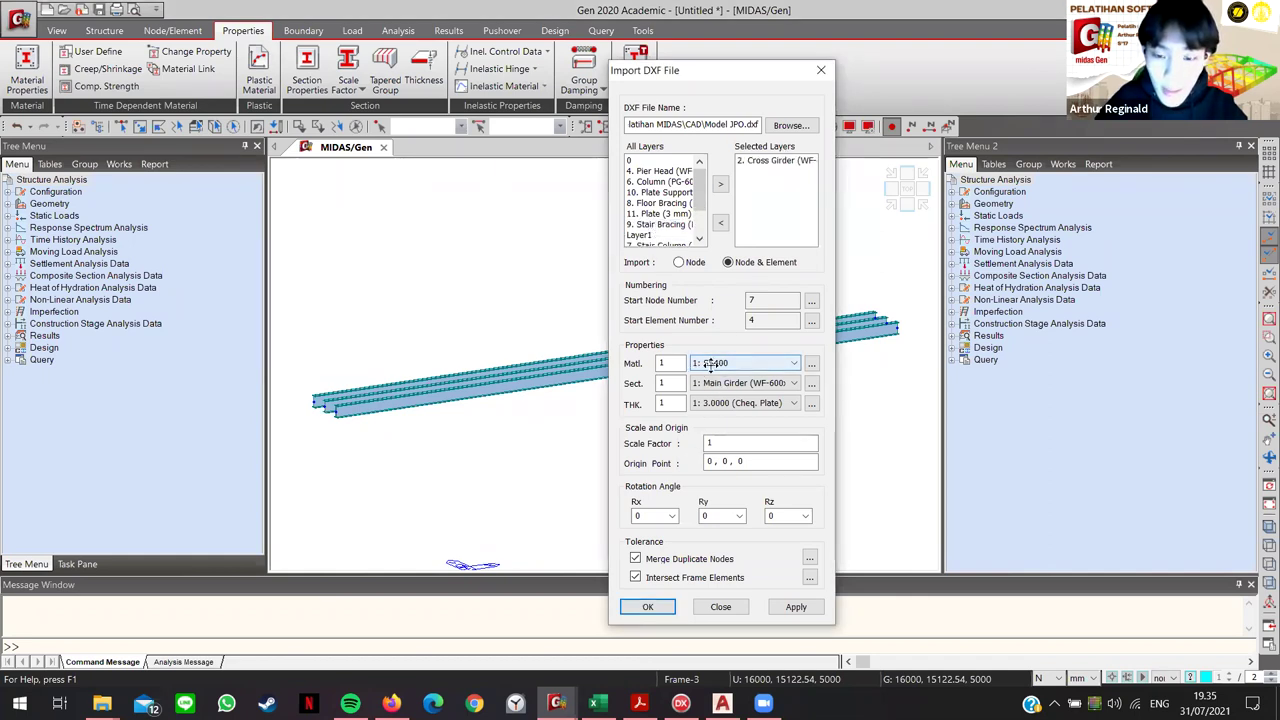
pyautogui.scroll(-1, 705, 388)
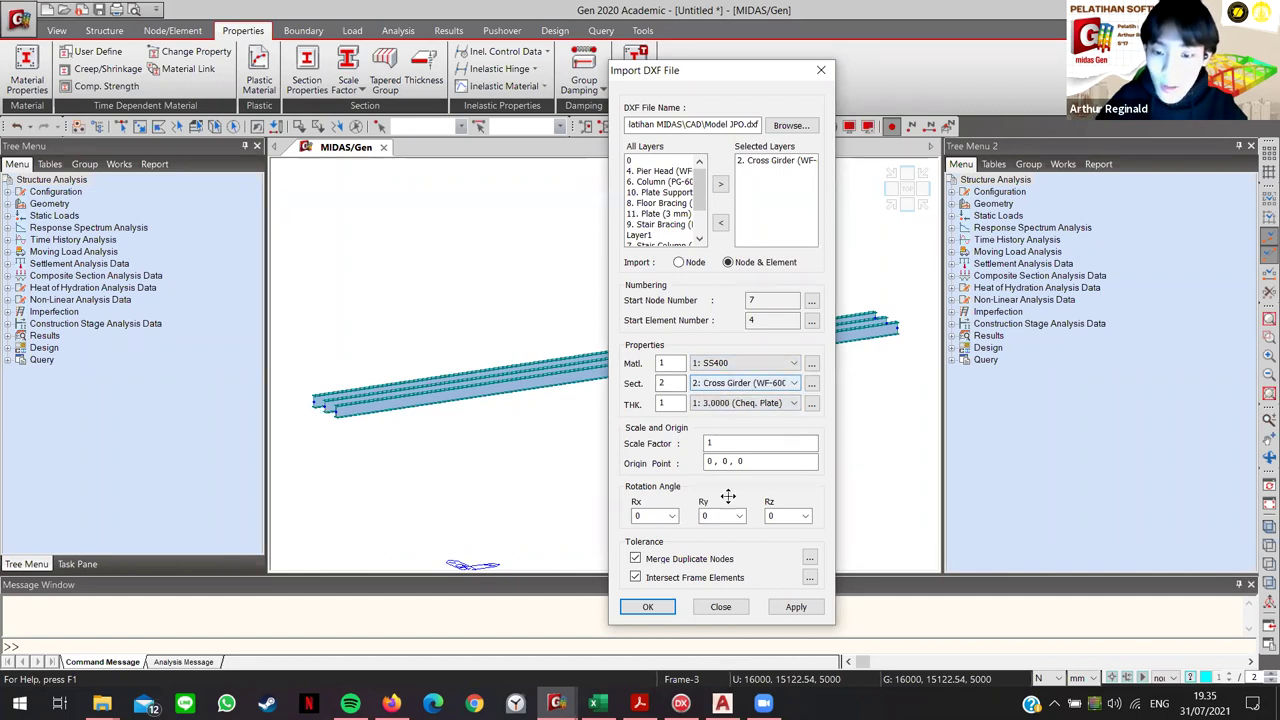
pyautogui.click(797, 607)
# Step: Replace Cross Girder with the Stair Girder layer and import it with section 3
pyautogui.doubleClick(773, 161)
pyautogui.scroll(-2, 650, 212)
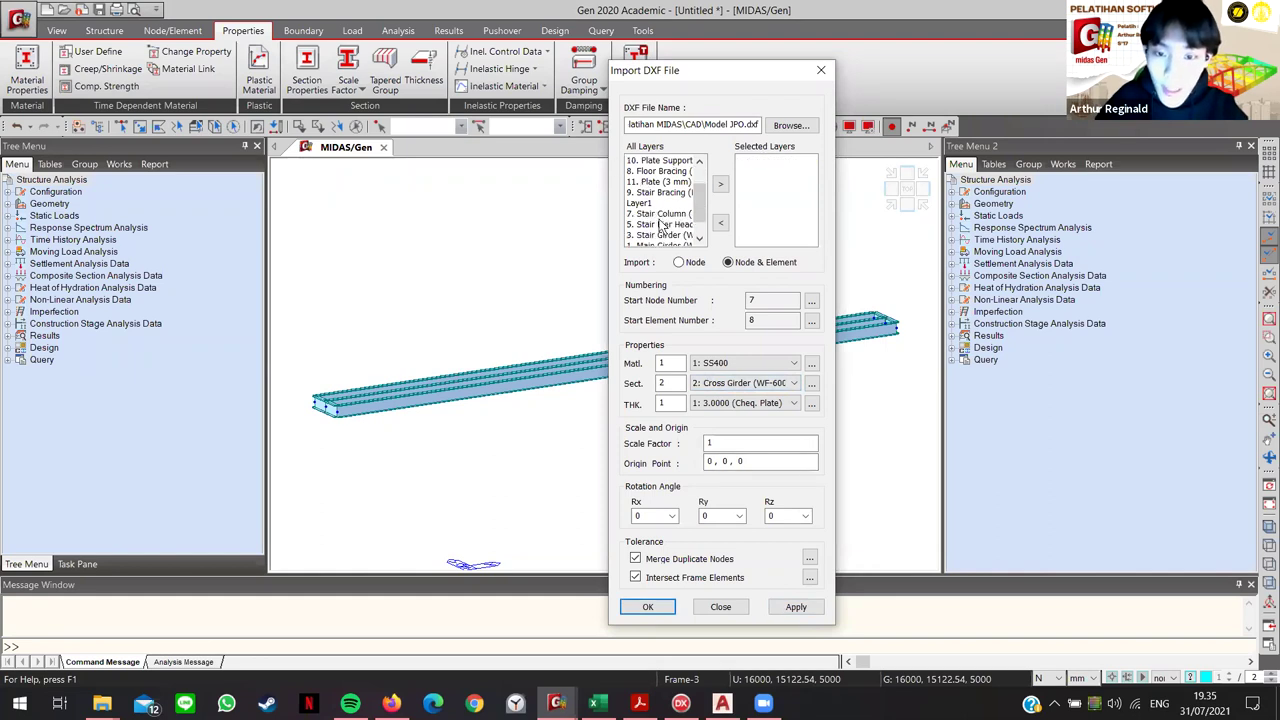
pyautogui.doubleClick(662, 214)
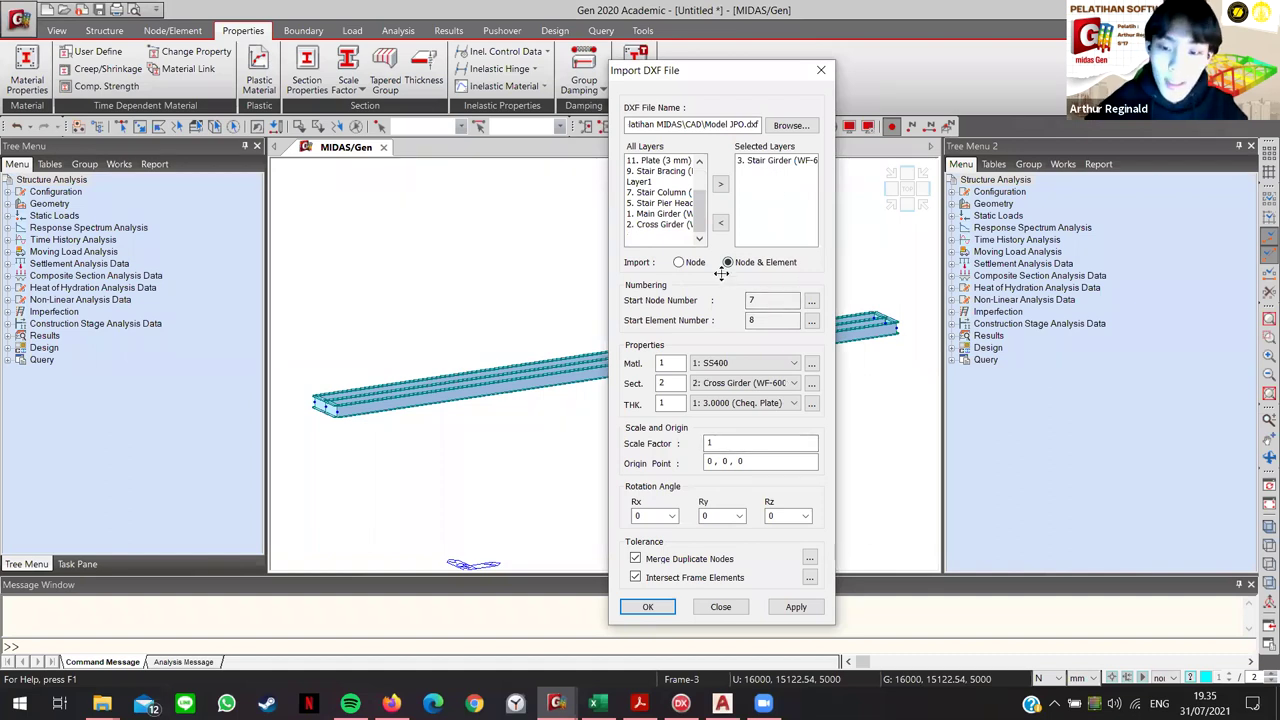
pyautogui.scroll(-1, 745, 383)
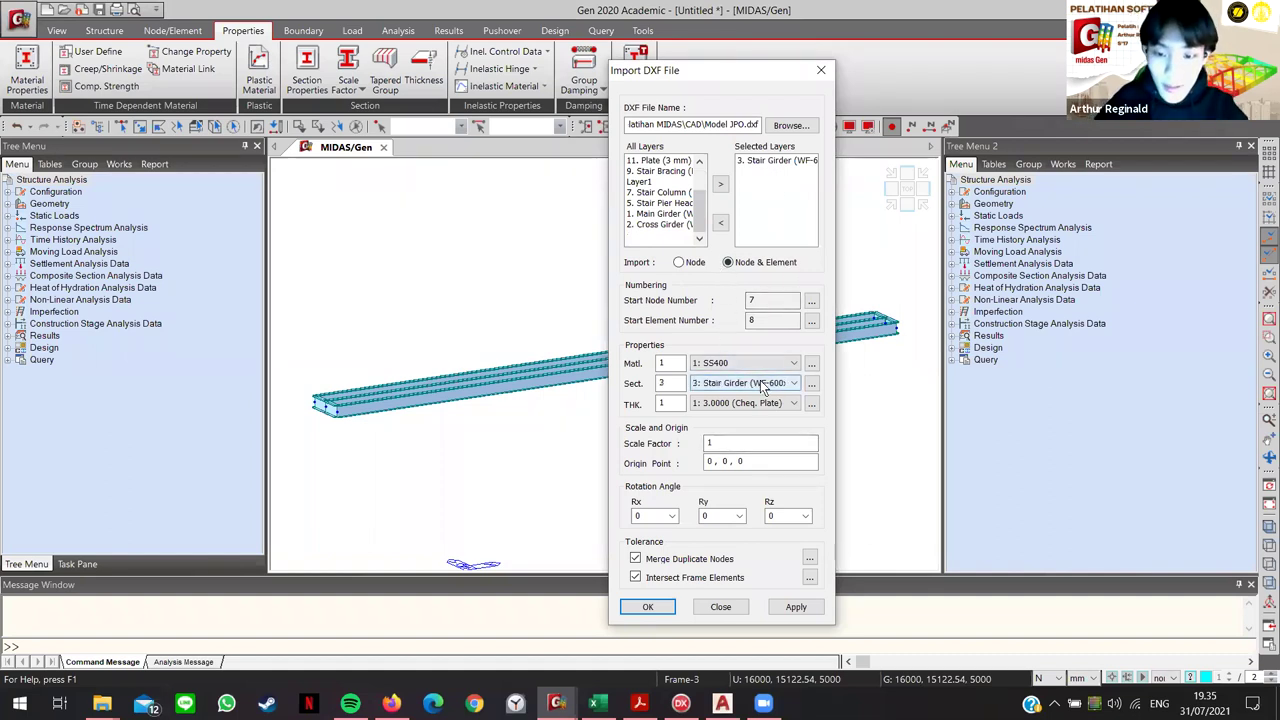
pyautogui.click(796, 606)
# Step: Replace Stair Girder with the 4. Pier Head layer and import it
pyautogui.click(783, 161)
pyautogui.doubleClick(783, 161)
pyautogui.scroll(2, 677, 190)
pyautogui.doubleClick(677, 175)
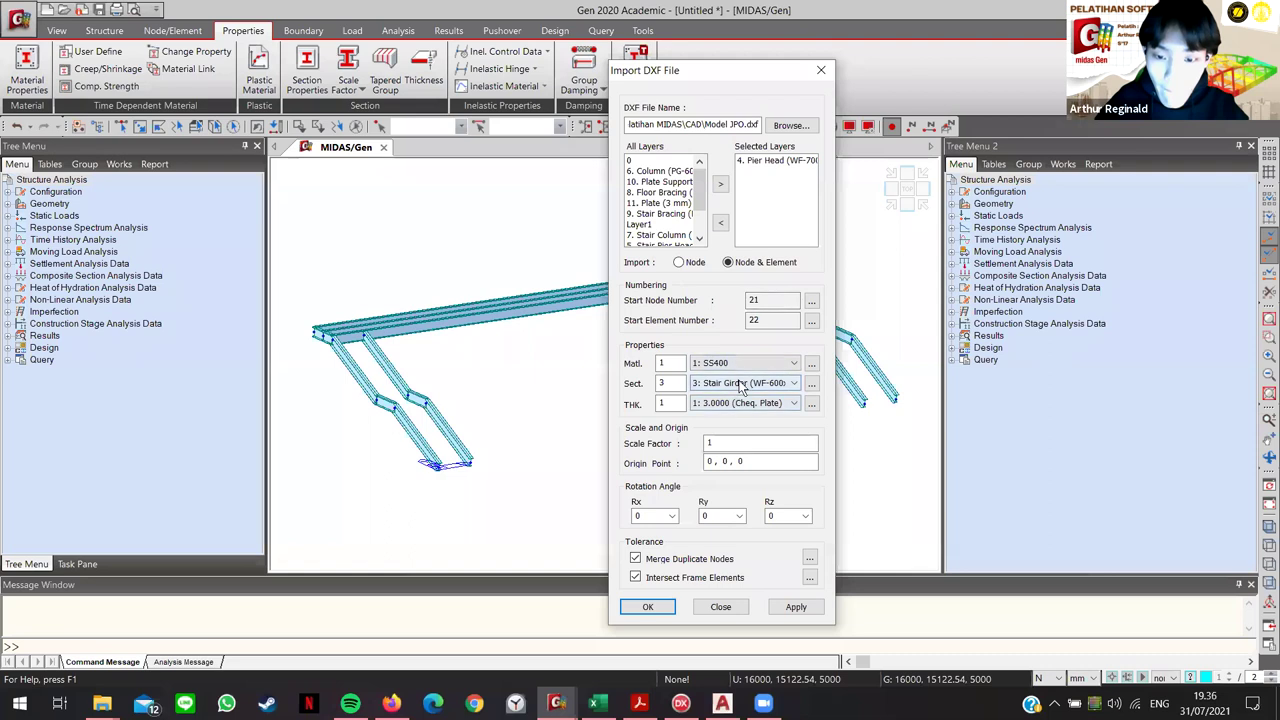
pyautogui.scroll(-1, 741, 388)
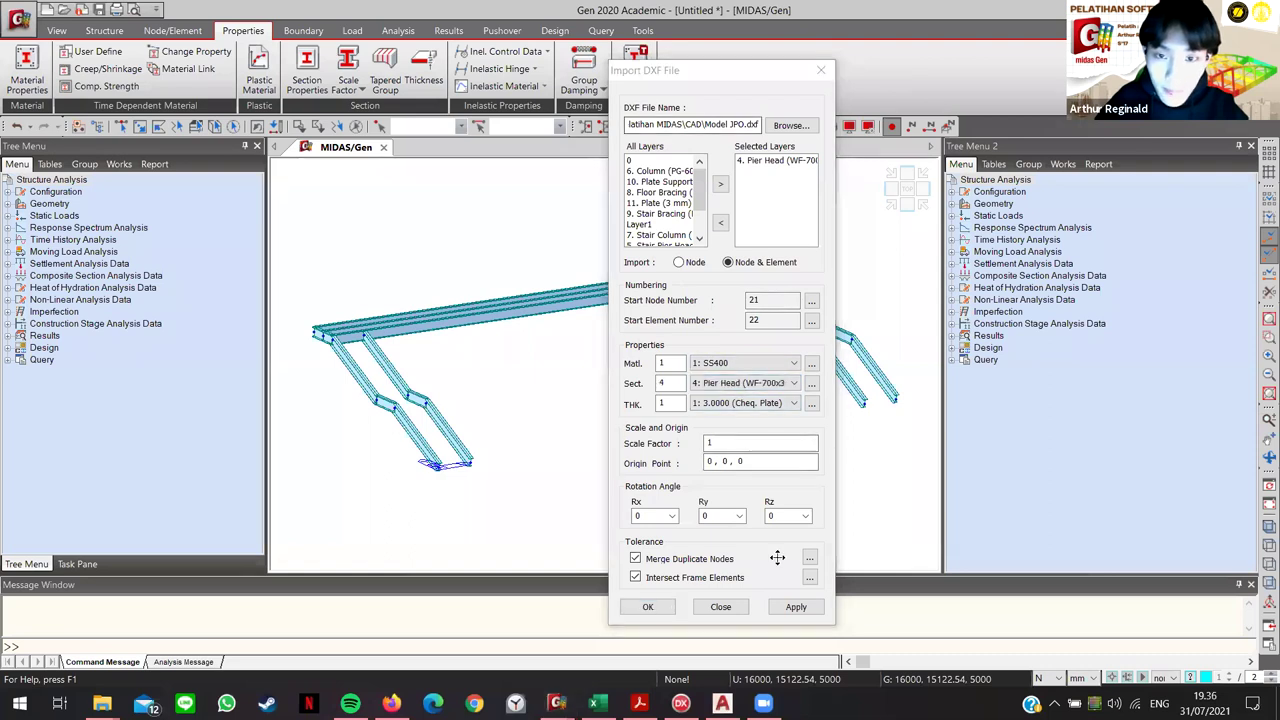
pyautogui.click(796, 606)
# Step: Clear Pier Head and Stair Pier Head so no layers remain queued, then shift the window aside
pyautogui.doubleClick(775, 161)
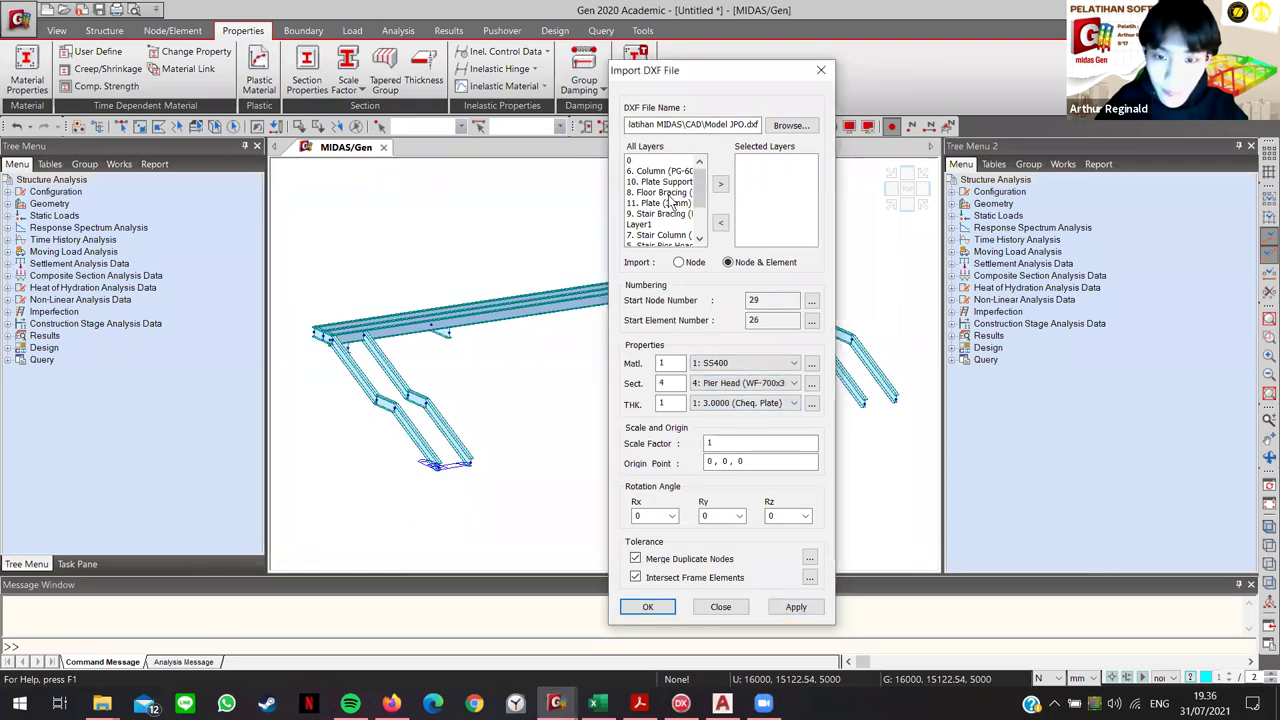
pyautogui.scroll(-2, 652, 233)
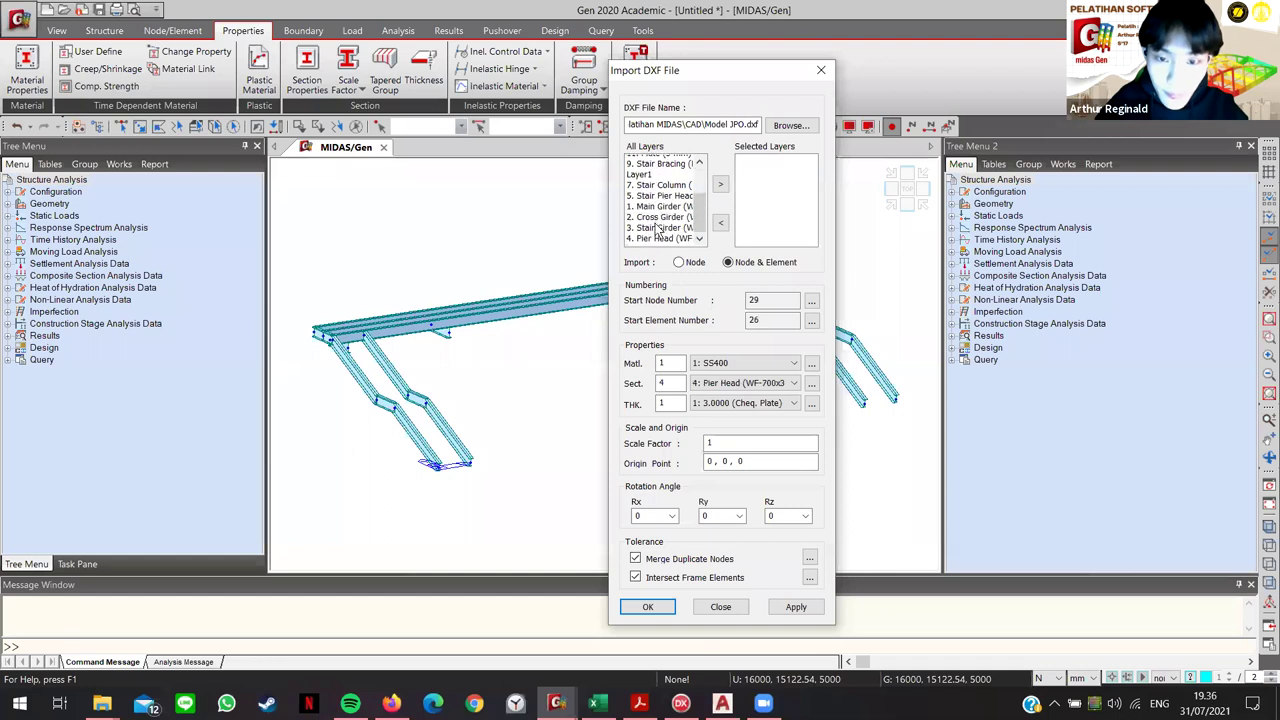
pyautogui.doubleClick(662, 195)
pyautogui.scroll(-1, 737, 388)
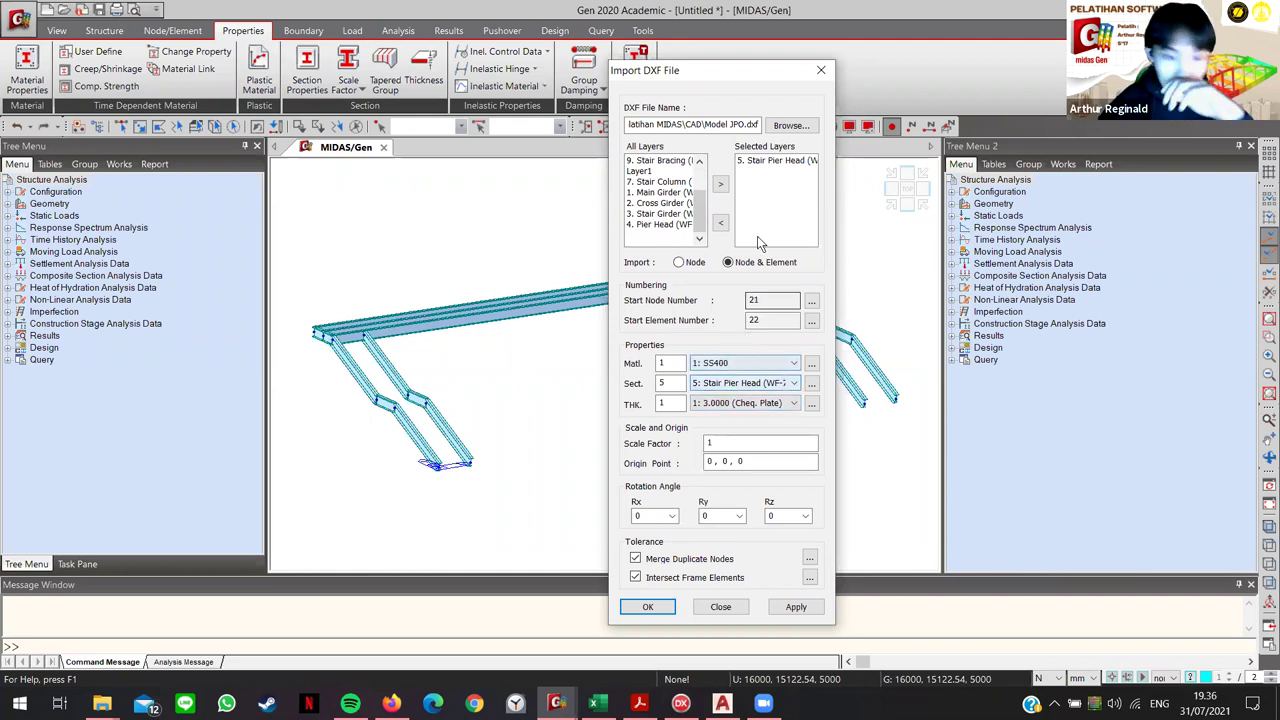
pyautogui.click(777, 161)
pyautogui.doubleClick(777, 161)
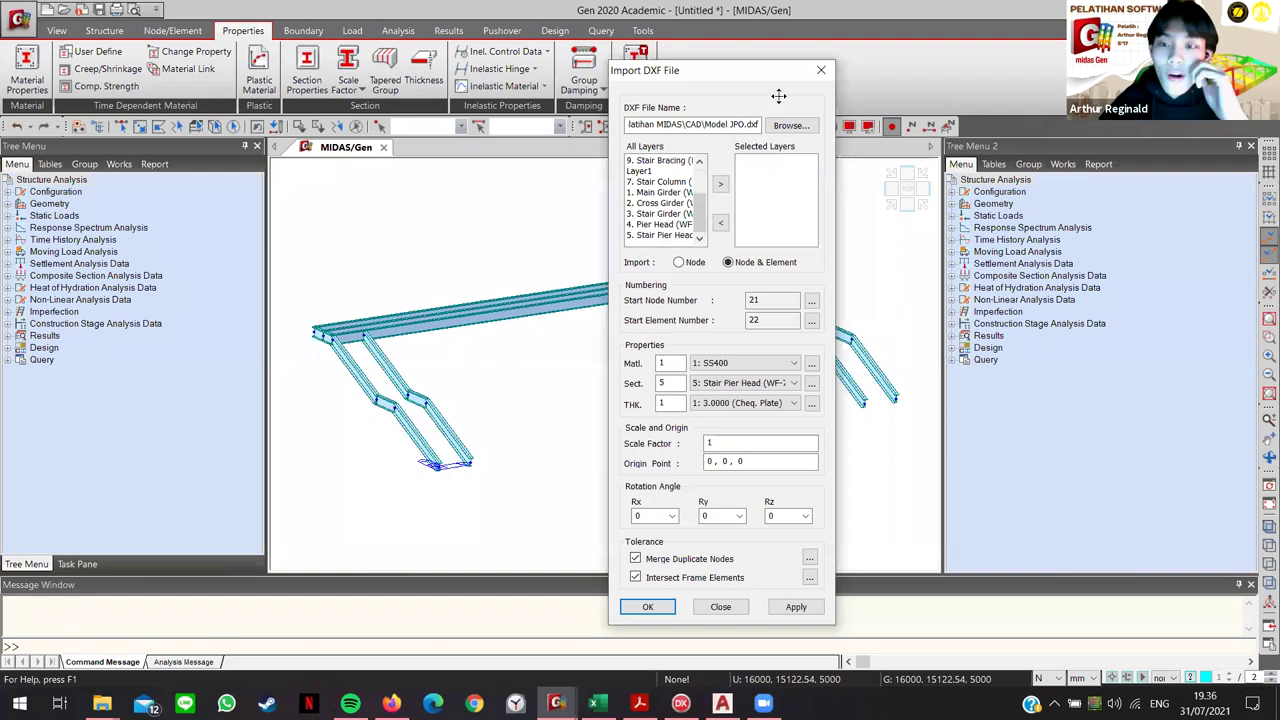
pyautogui.moveTo(790, 78); pyautogui.dragTo(1108, 82)
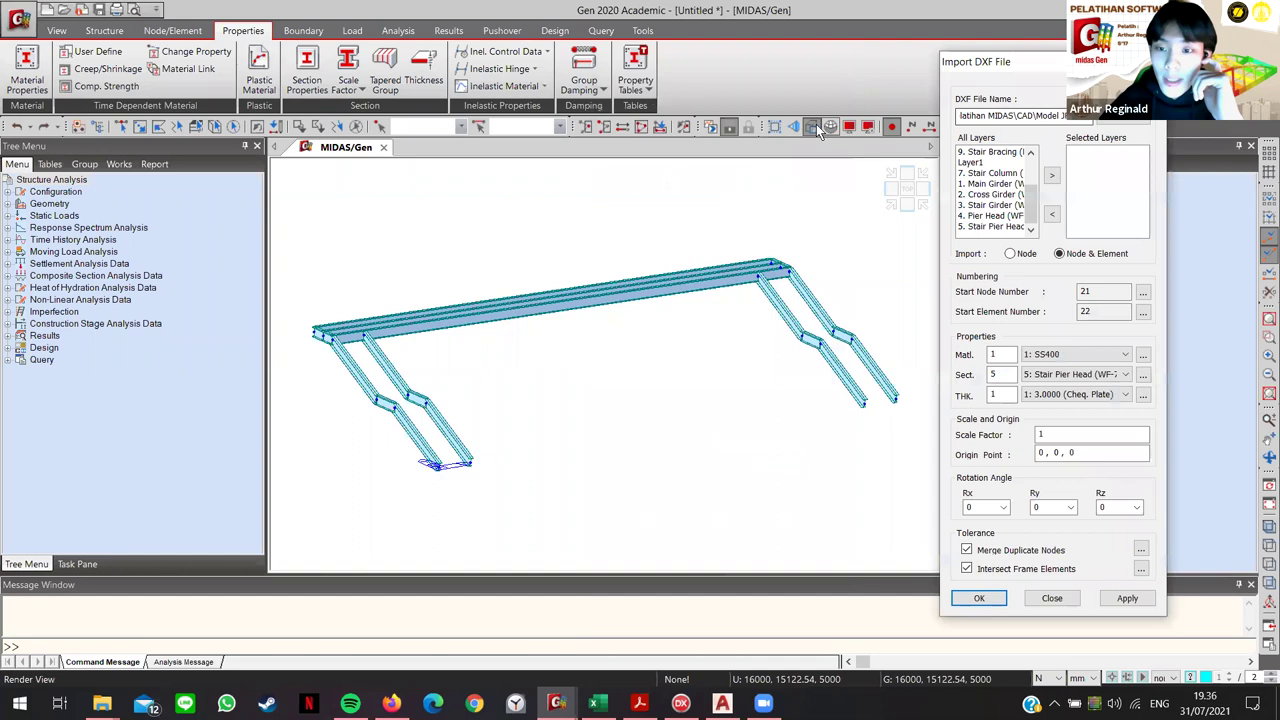
pyautogui.click(811, 128)
pyautogui.click(811, 128)
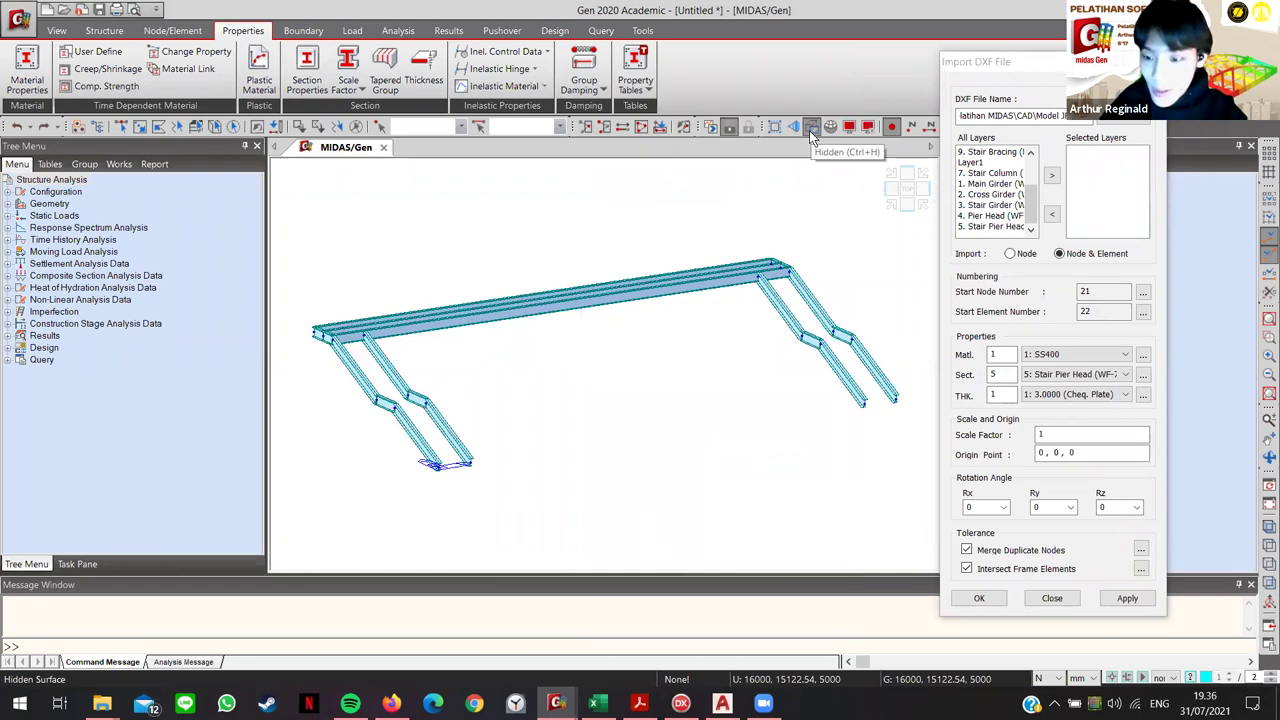
pyautogui.click(810, 130)
pyautogui.click(811, 131)
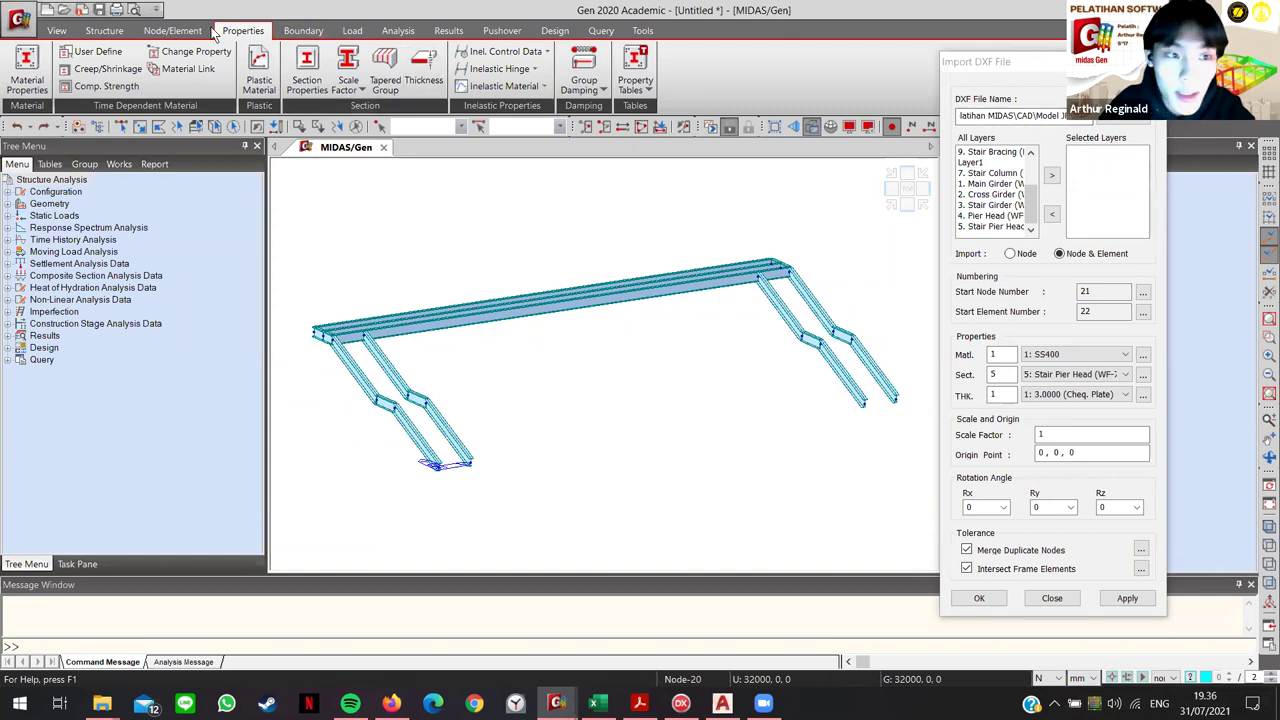
pyautogui.click(27, 72)
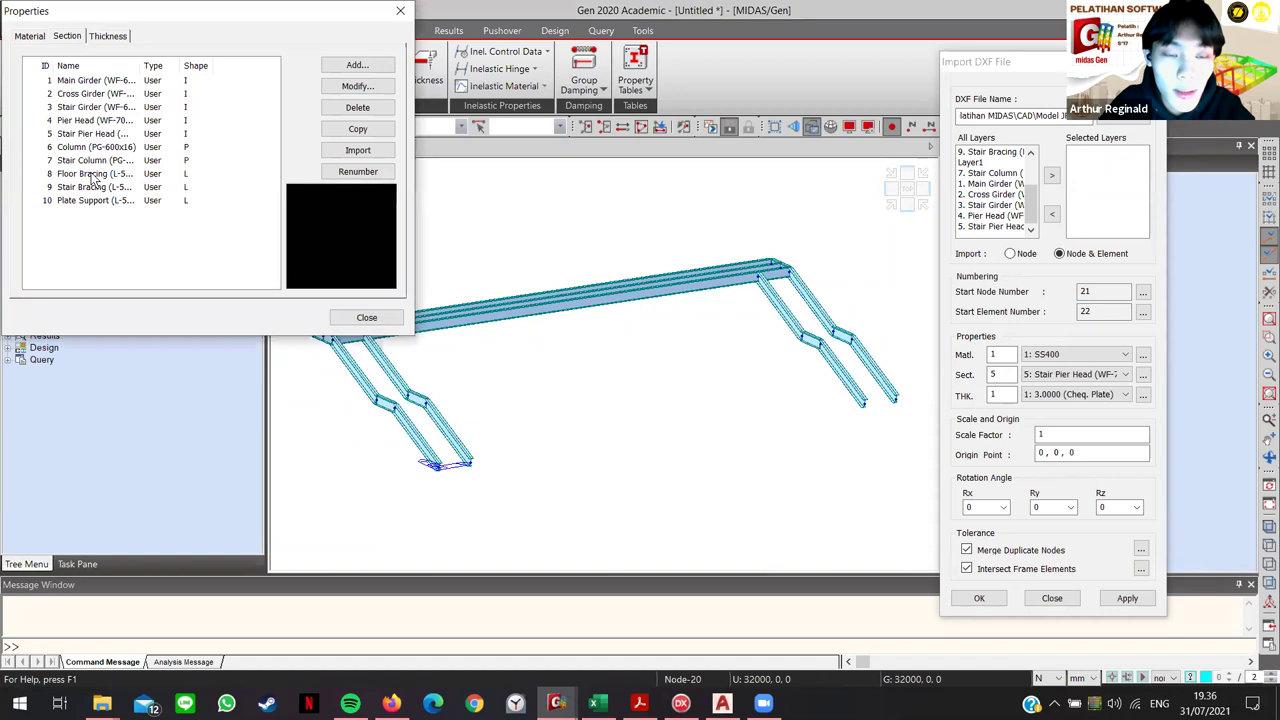
pyautogui.click(399, 11)
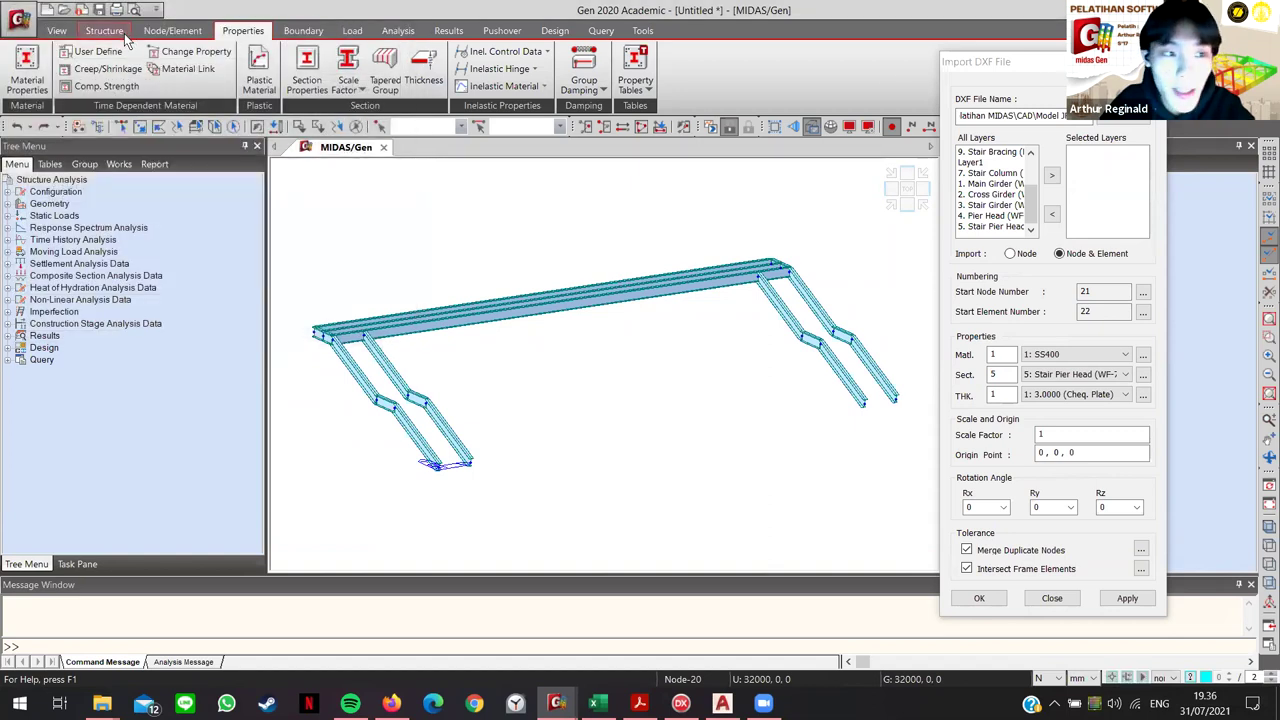
pyautogui.click(27, 70)
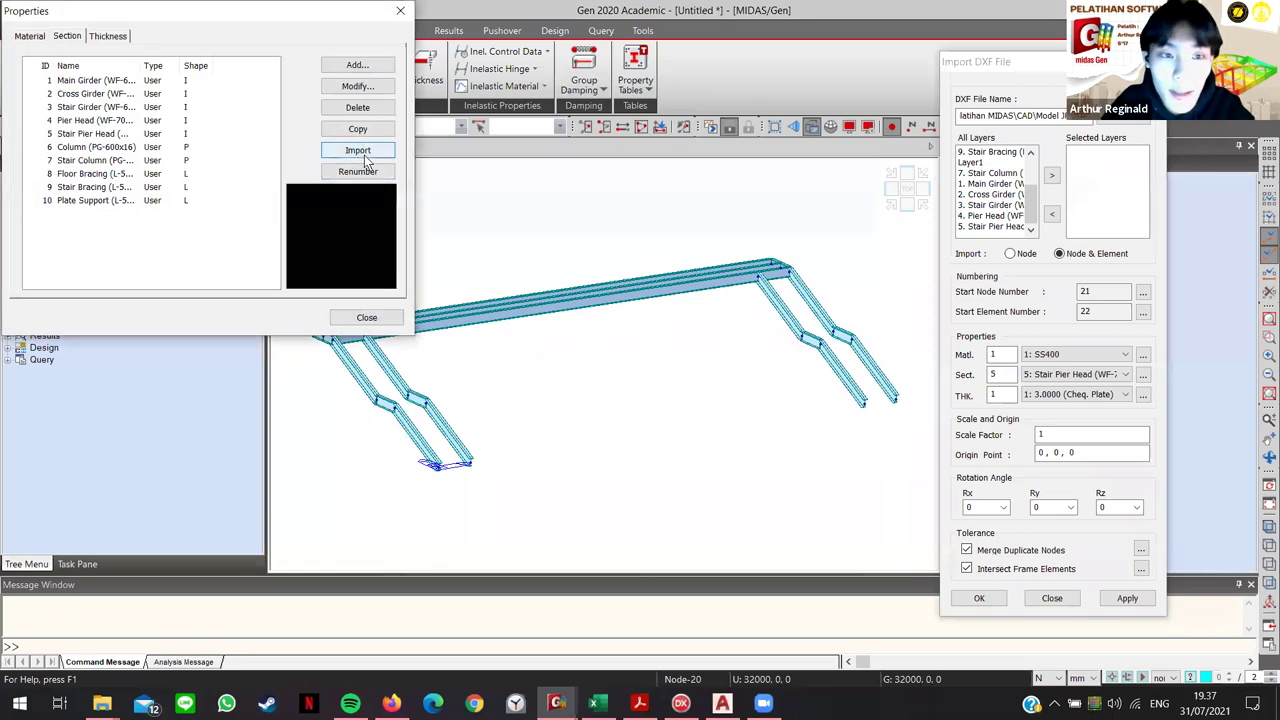
pyautogui.click(400, 11)
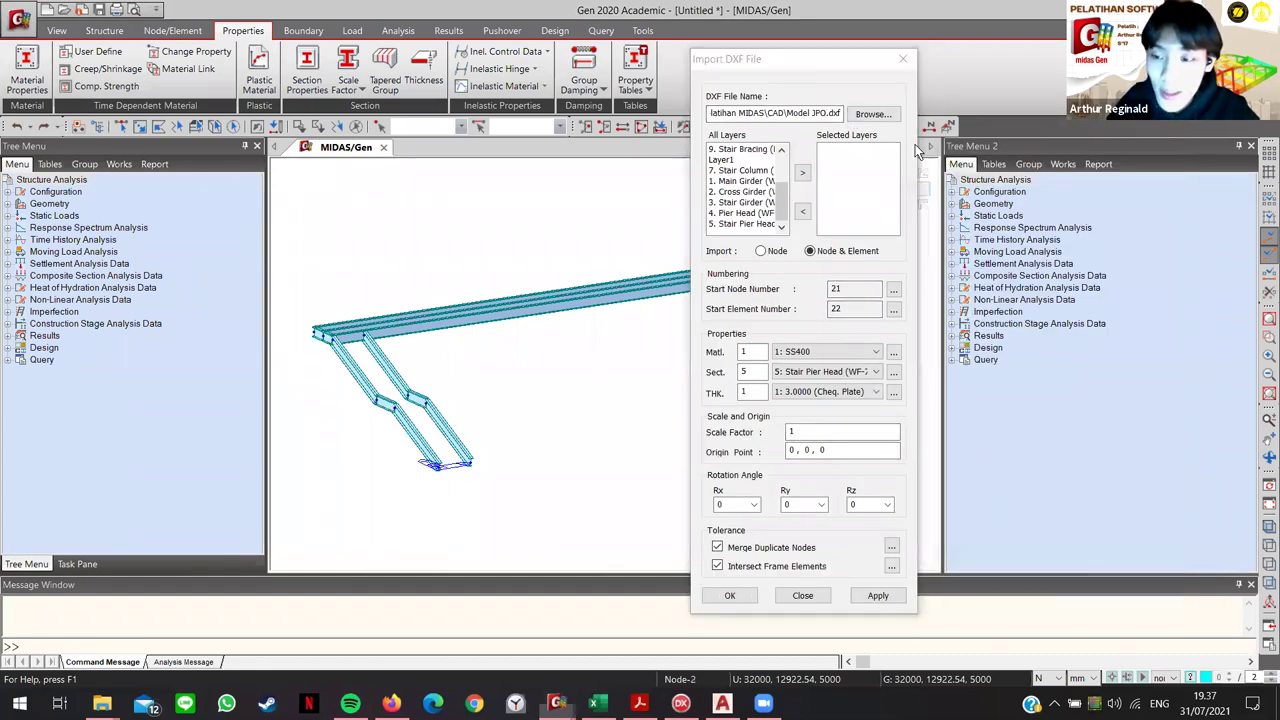
pyautogui.moveTo(837, 63); pyautogui.dragTo(1025, 43)
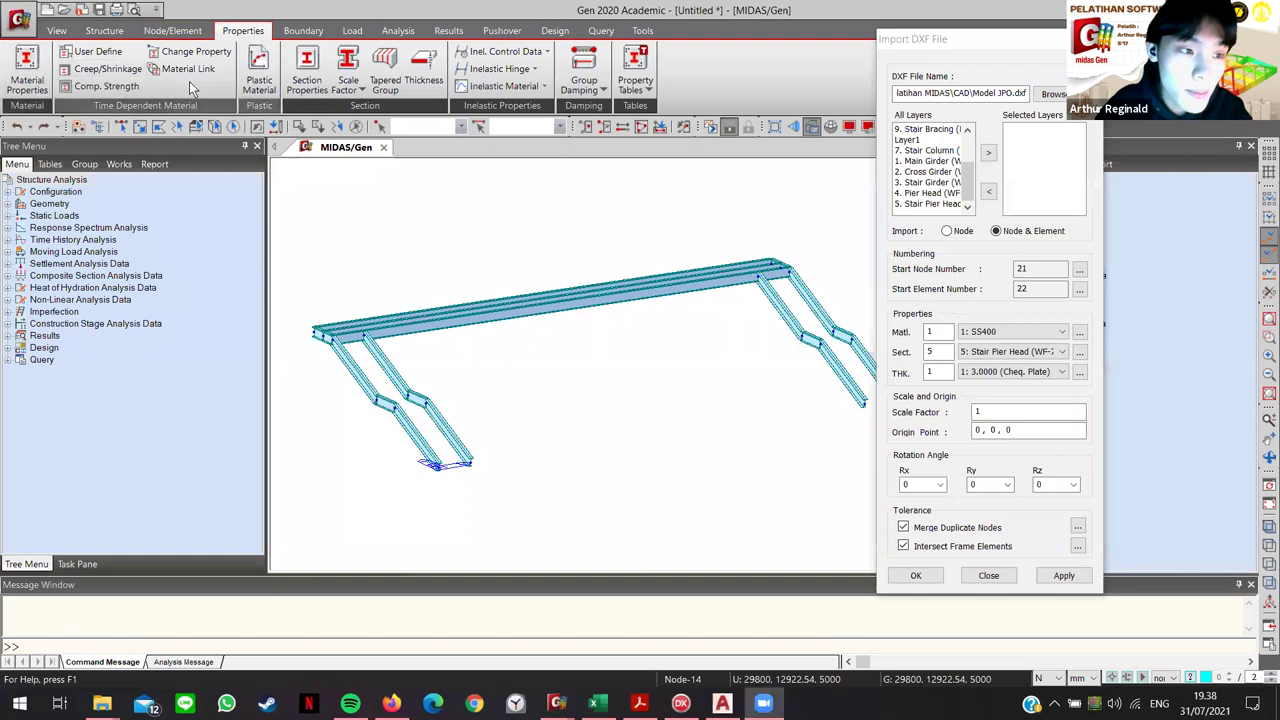
pyautogui.click(27, 72)
# Step: Save the model as Untitled.mgb in D:\Civil\Modul Software\Pelatihan MIDAS
pyautogui.click(67, 36)
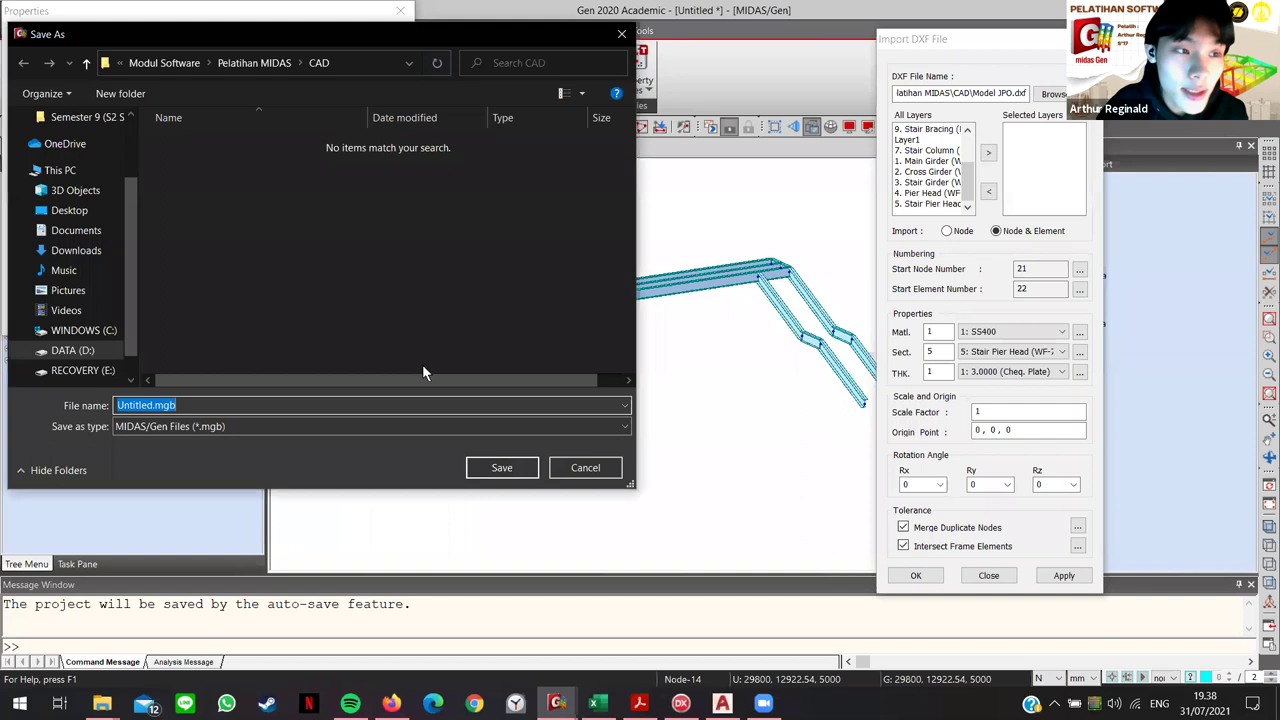
pyautogui.click(70, 210)
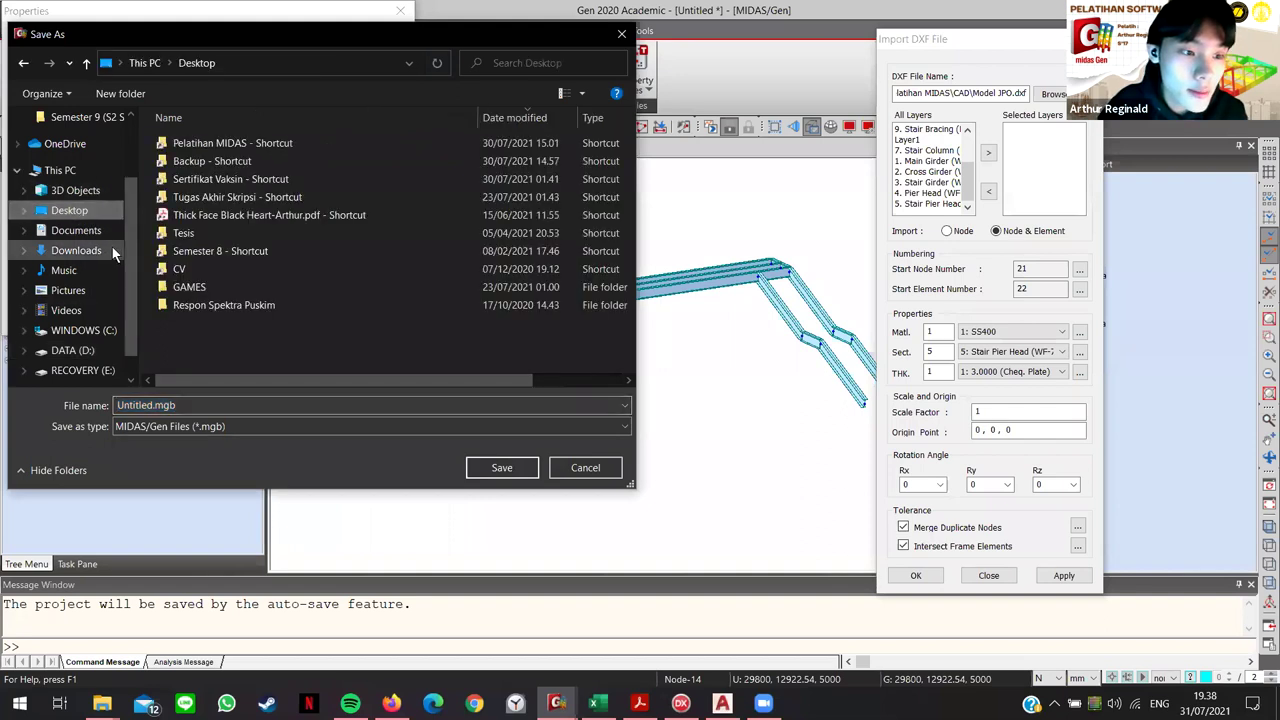
pyautogui.doubleClick(230, 143)
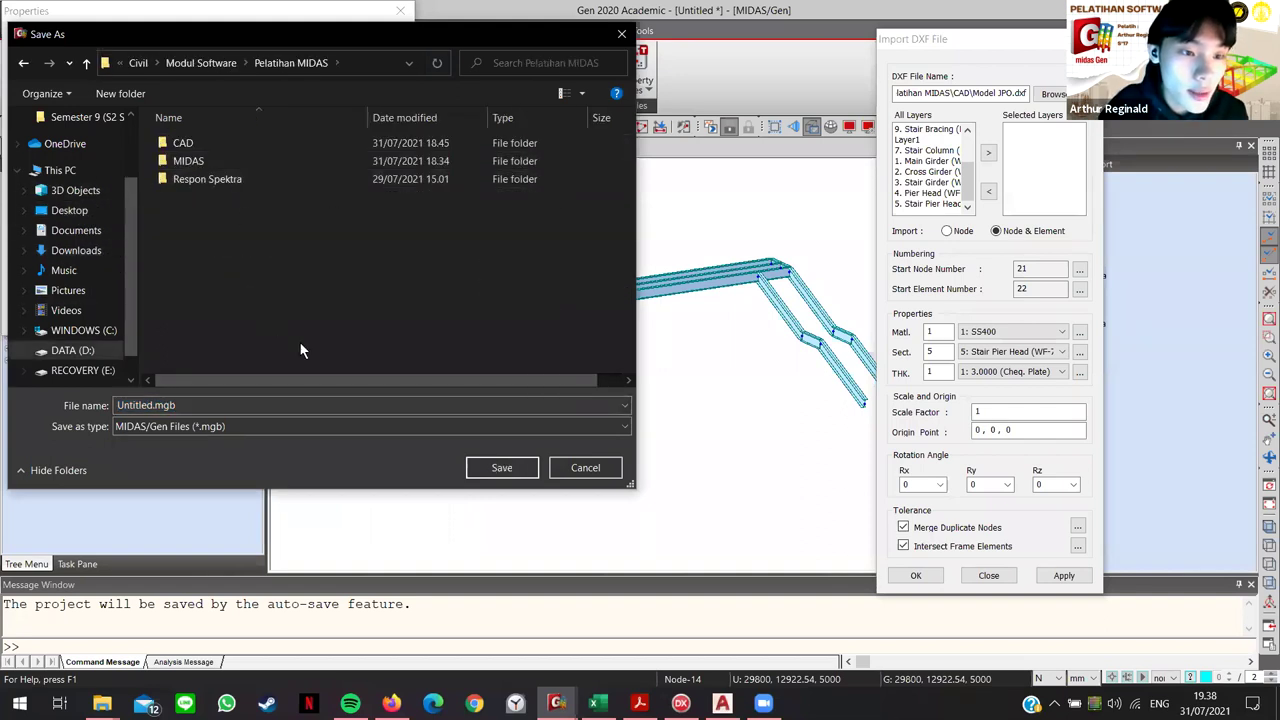
pyautogui.click(505, 467)
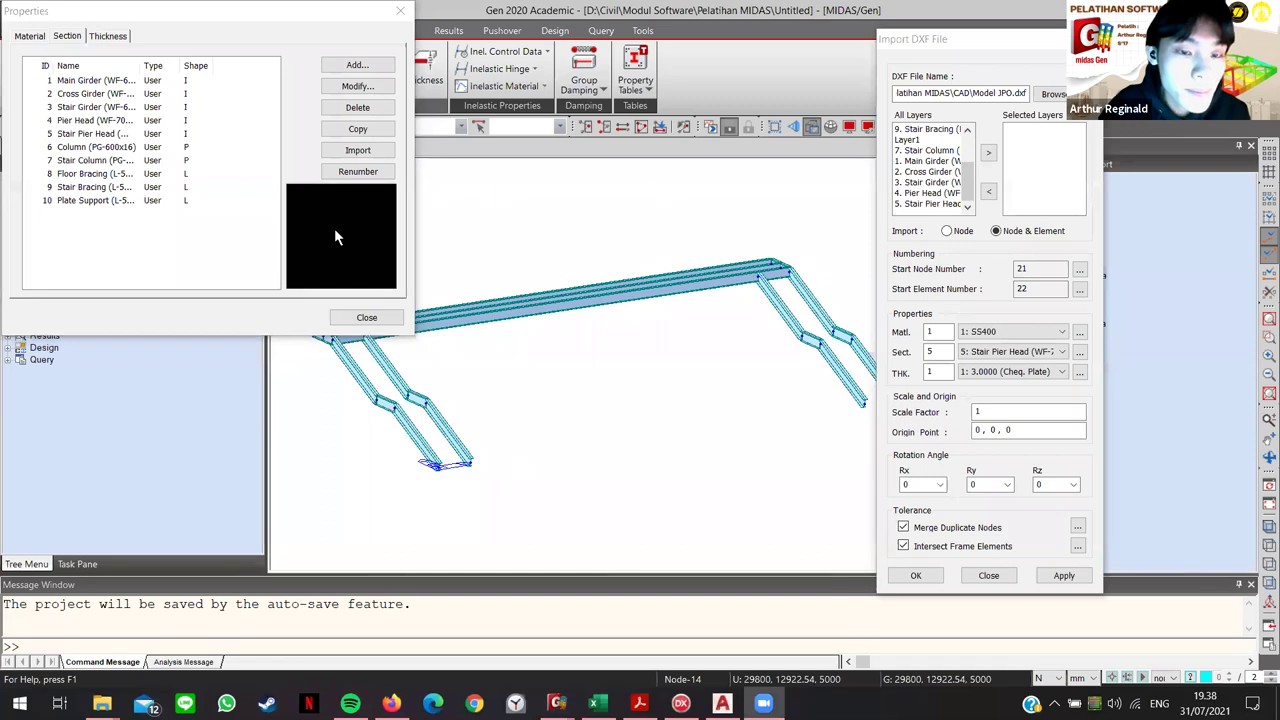
# Step: Close the Properties list and move the Import DXF window to the left
pyautogui.click(370, 320)
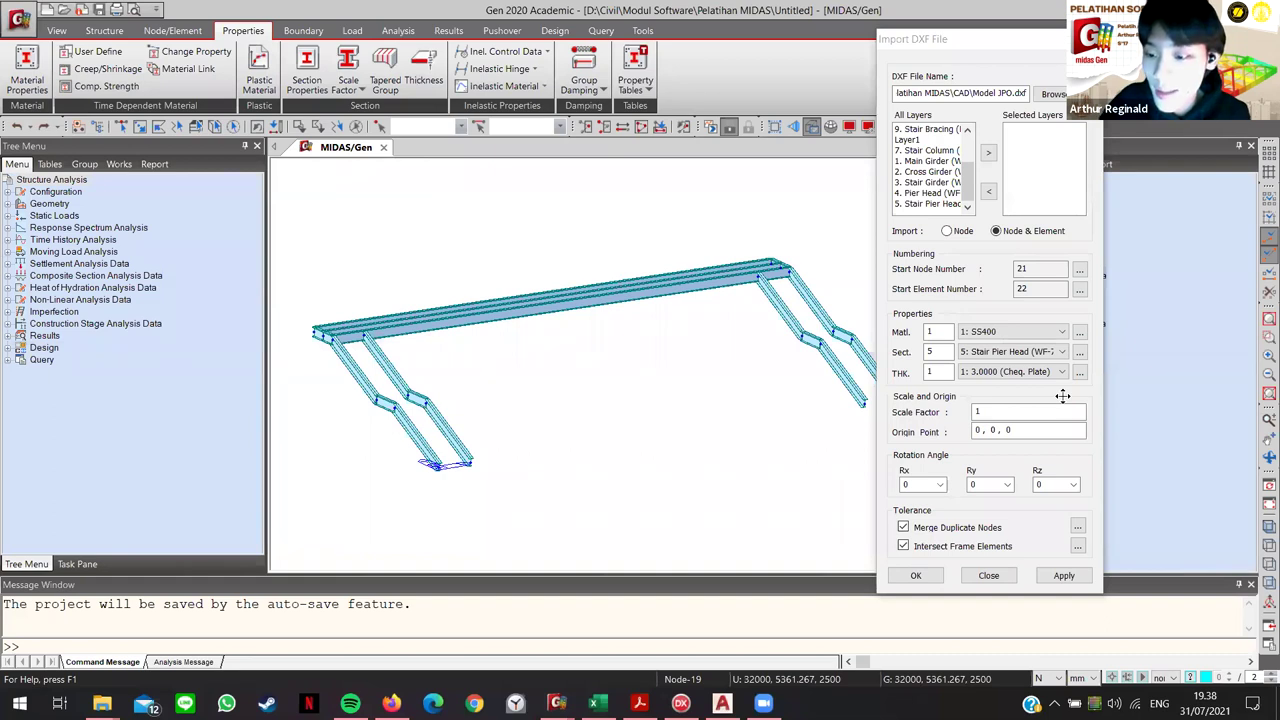
pyautogui.click(984, 40)
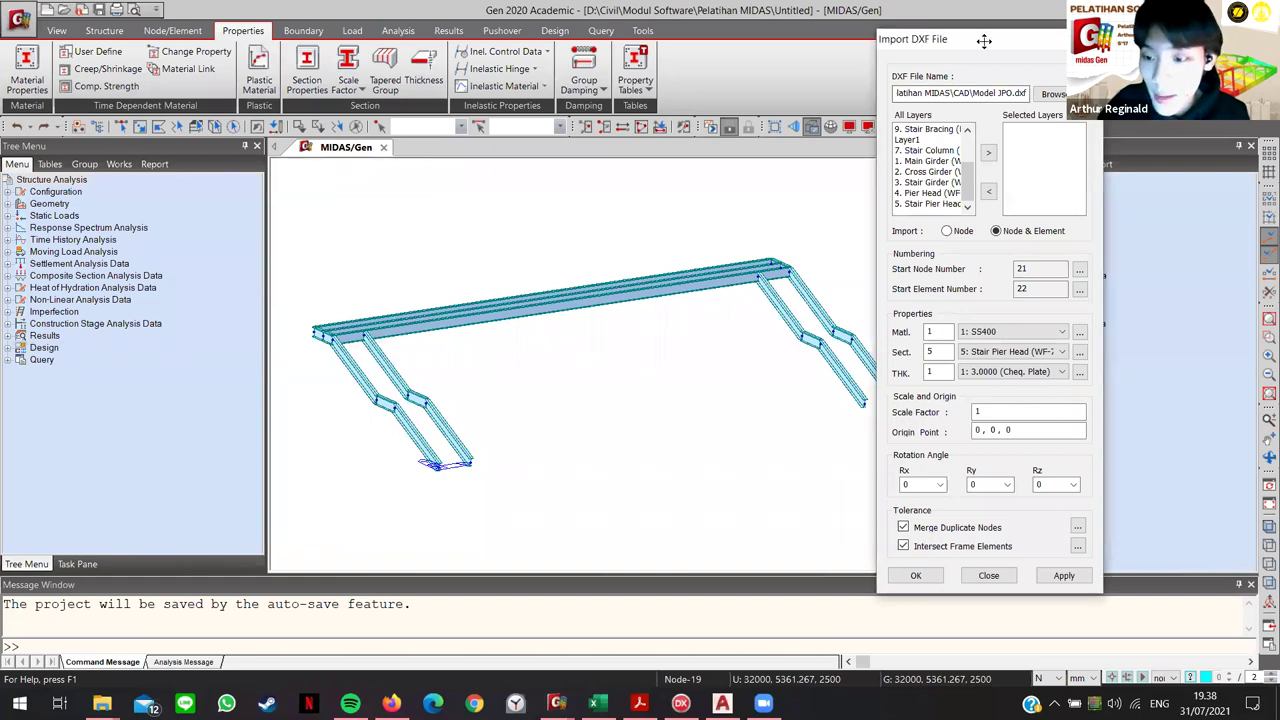
pyautogui.moveTo(984, 40); pyautogui.dragTo(784, 23)
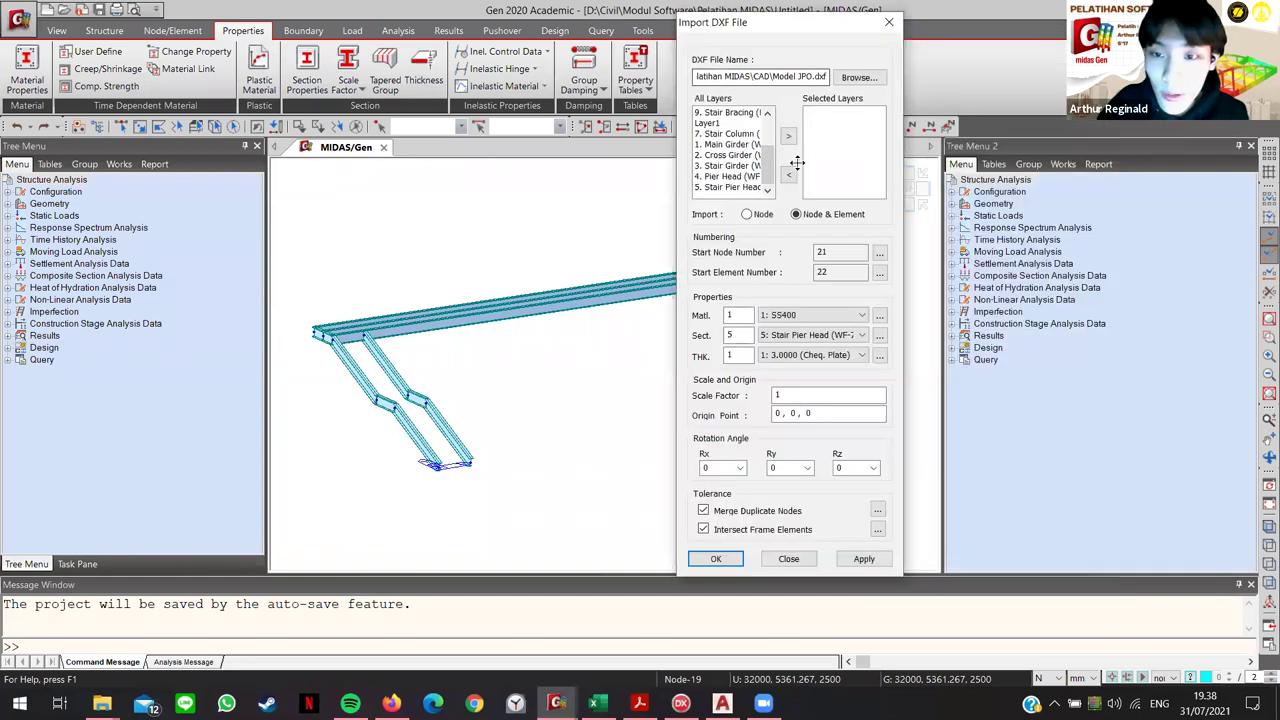
# Step: Import the 4. Pier Head layer with SS400 material
pyautogui.click(1063, 165)
pyautogui.scroll(1, 727, 170)
pyautogui.scroll(1, 727, 168)
pyautogui.scroll(-2, 710, 178)
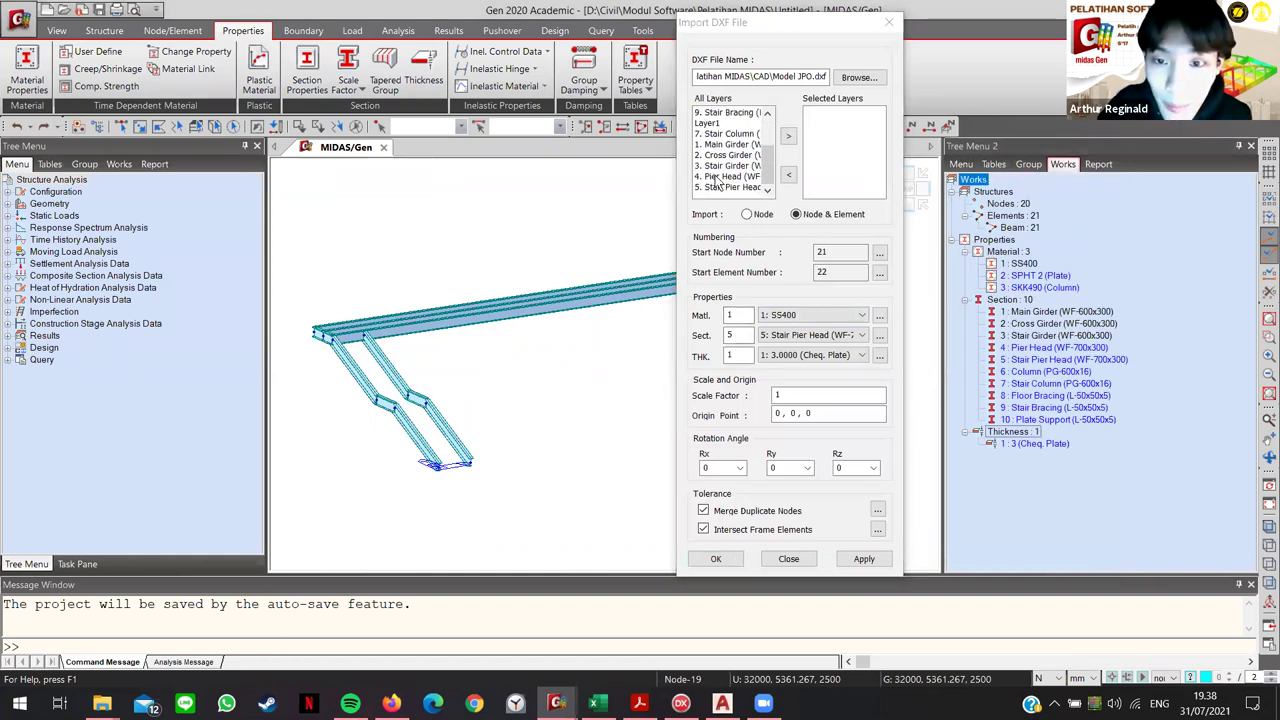
pyautogui.doubleClick(716, 177)
pyautogui.click(789, 316)
pyautogui.click(800, 326)
pyautogui.scroll(1, 829, 333)
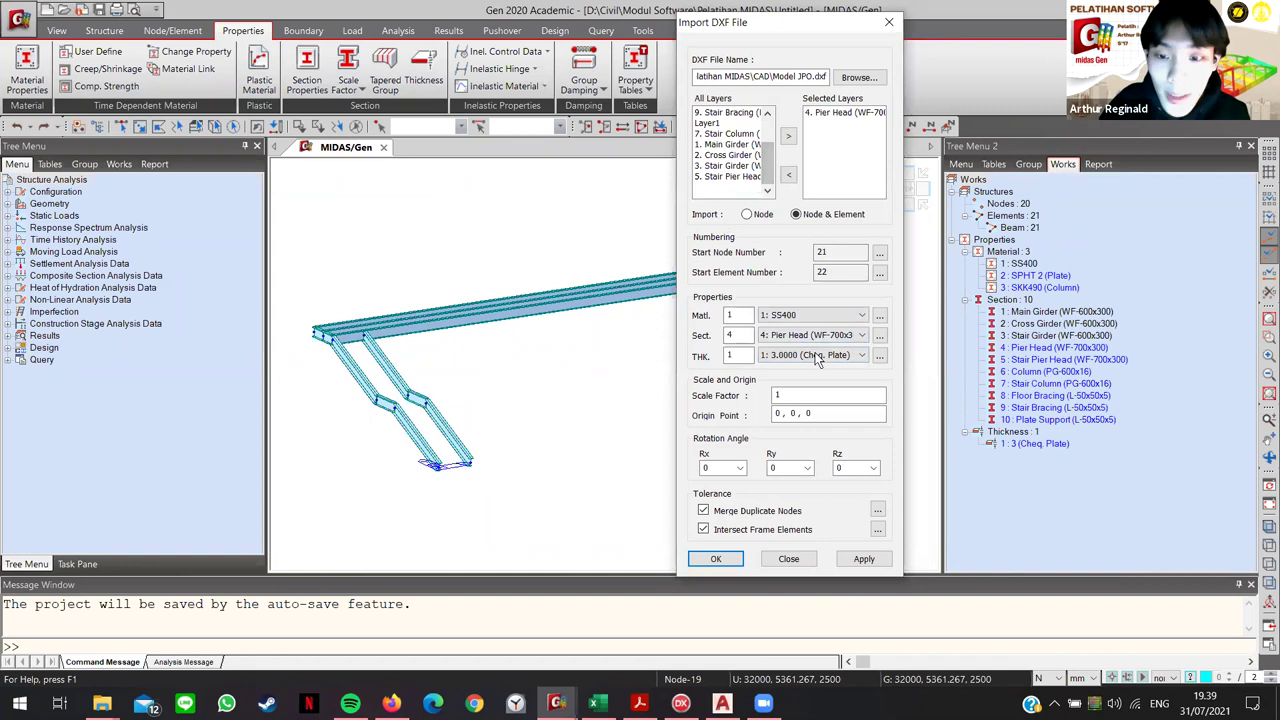
pyautogui.click(810, 316)
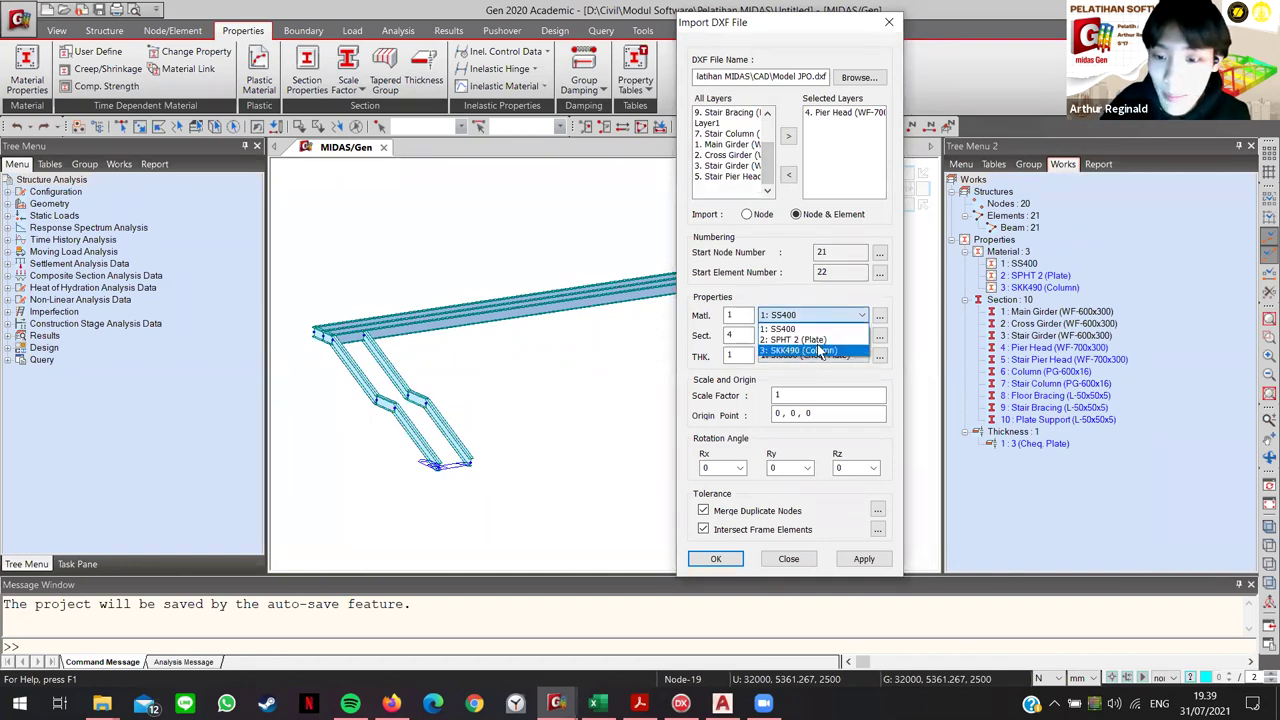
pyautogui.click(795, 328)
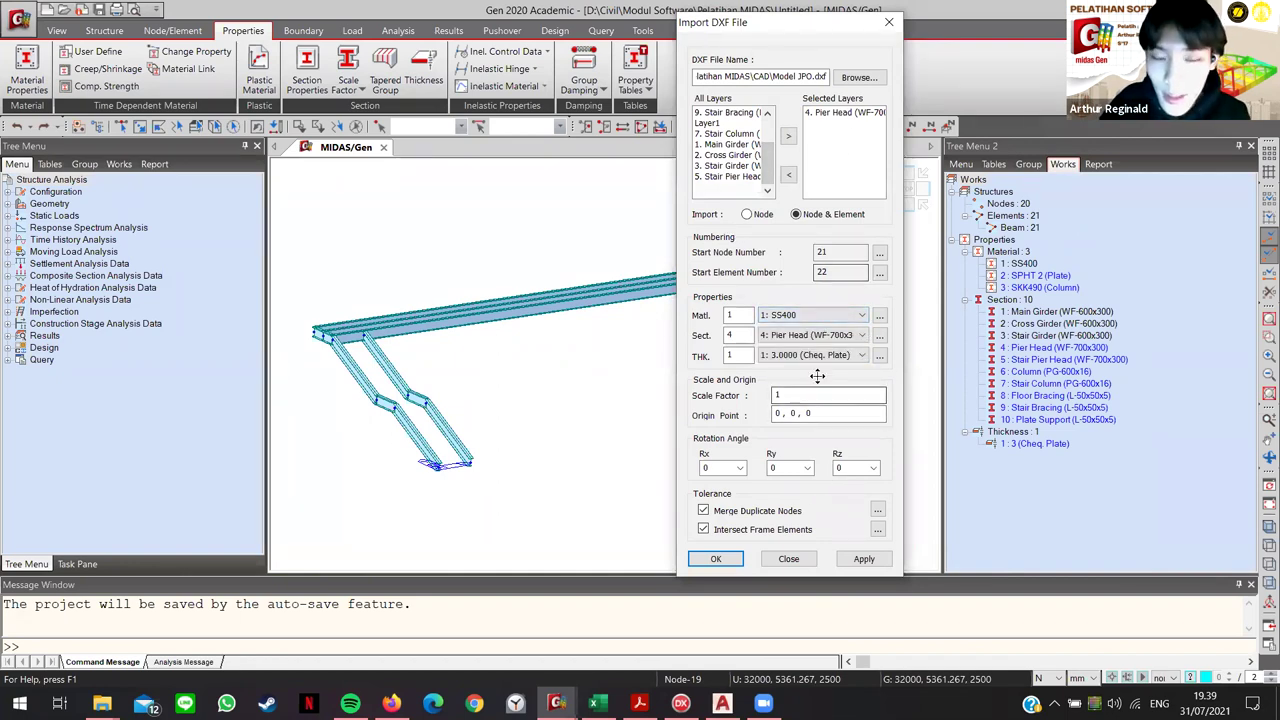
pyautogui.click(864, 558)
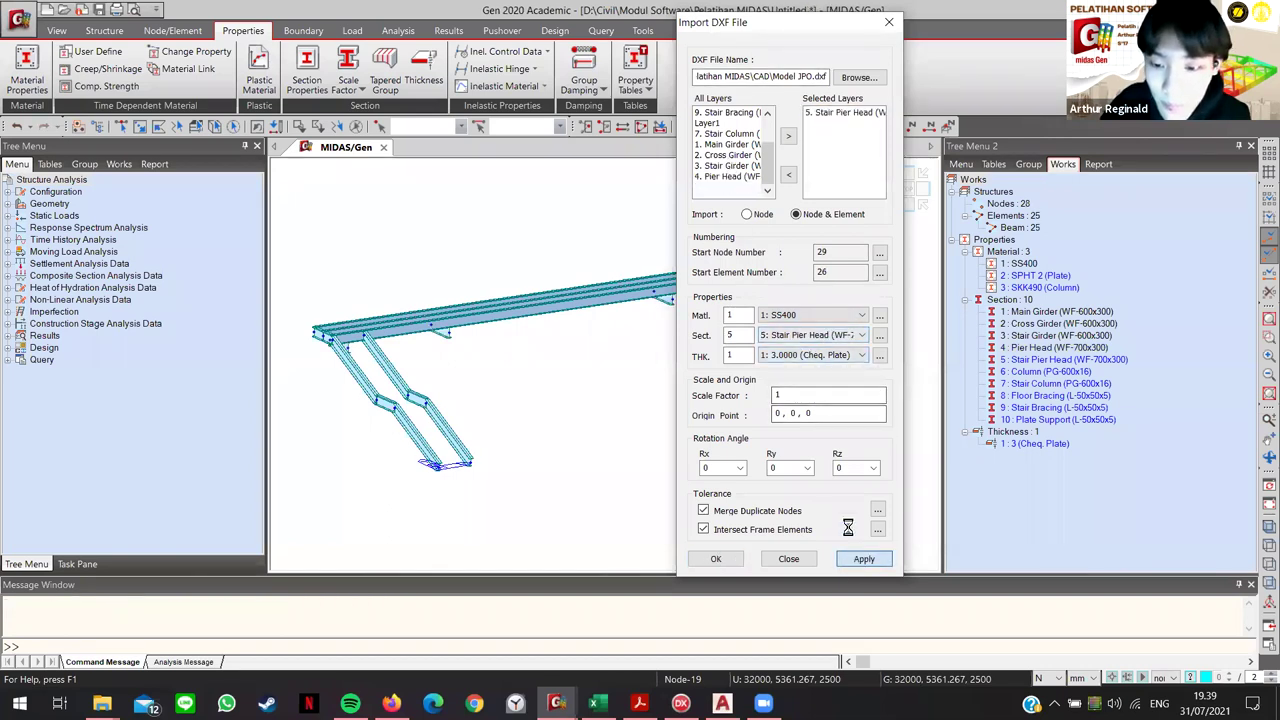
# Step: Replace Stair Pier Head with the Column layer and import it with SKK490 (Column) material
pyautogui.scroll(-1, 803, 342)
pyautogui.doubleClick(840, 113)
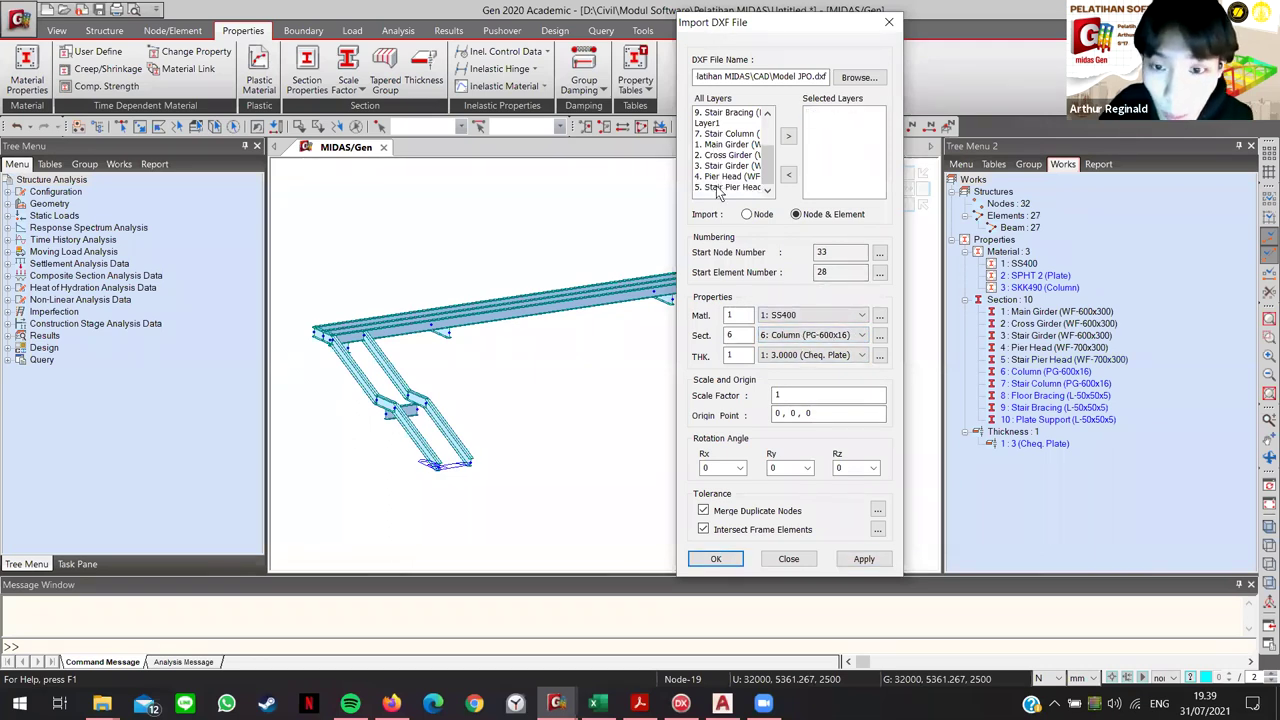
pyautogui.scroll(2, 717, 187)
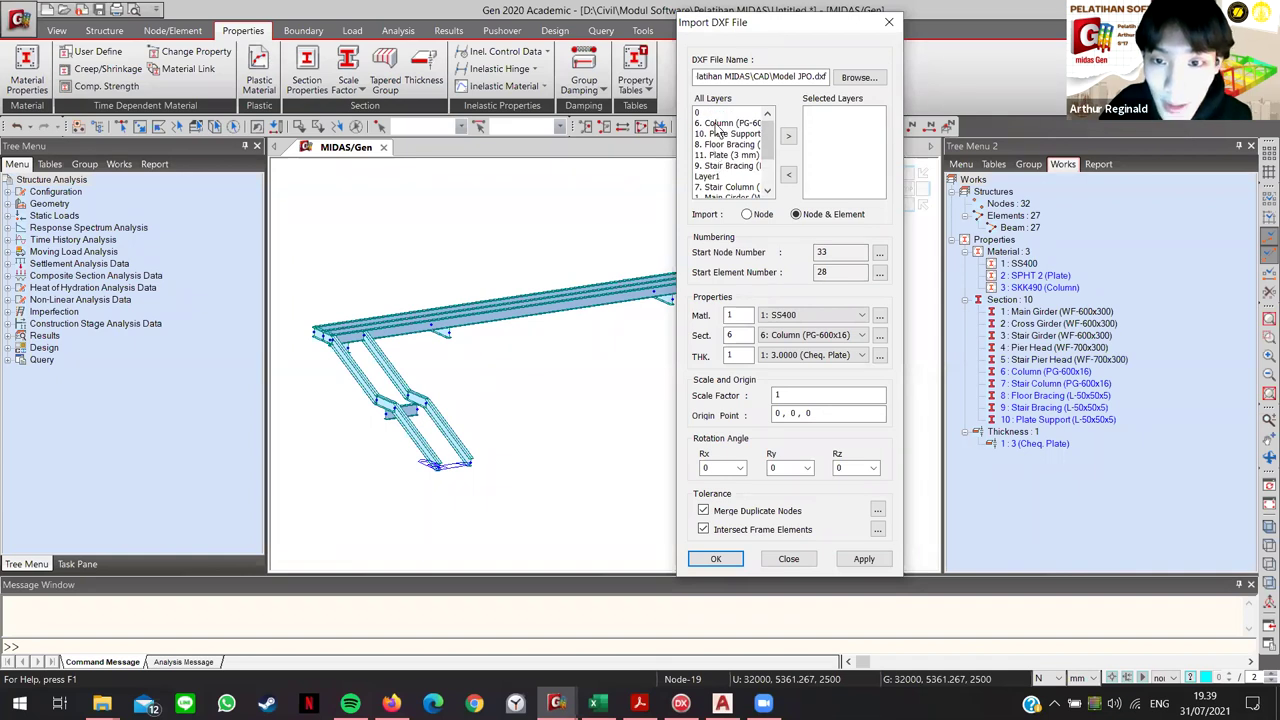
pyautogui.doubleClick(720, 124)
pyautogui.click(785, 315)
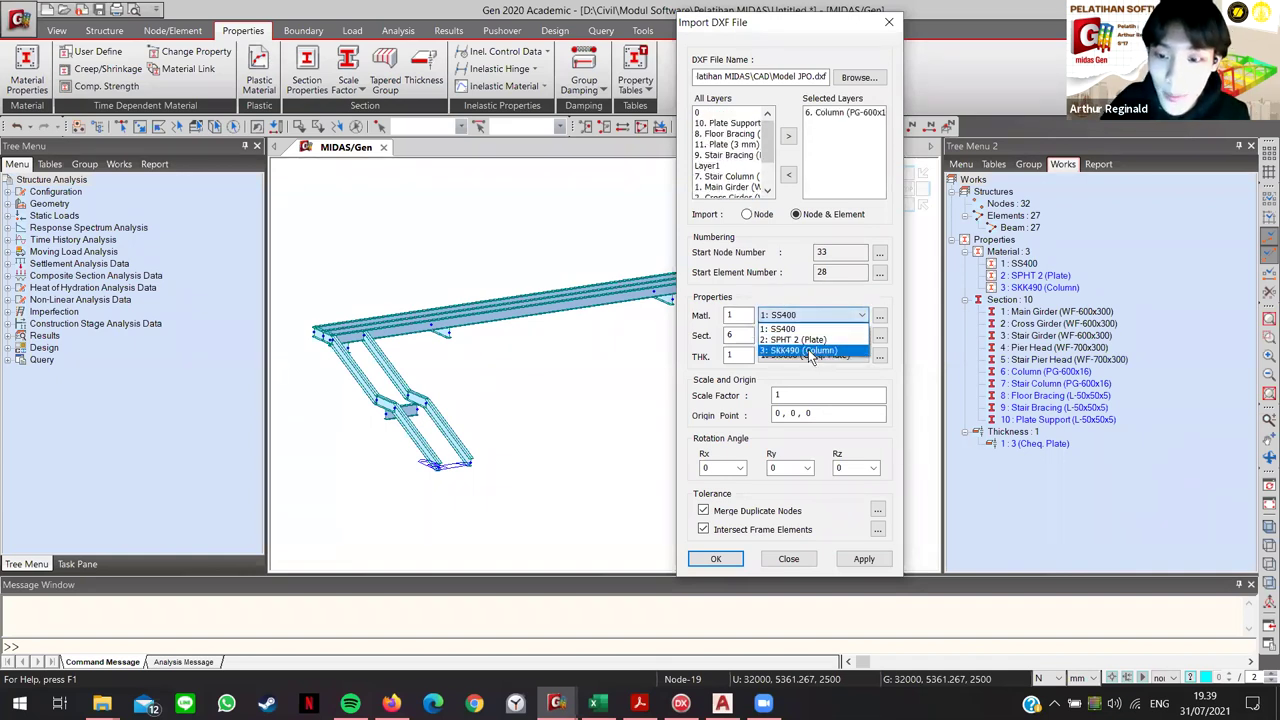
pyautogui.click(805, 351)
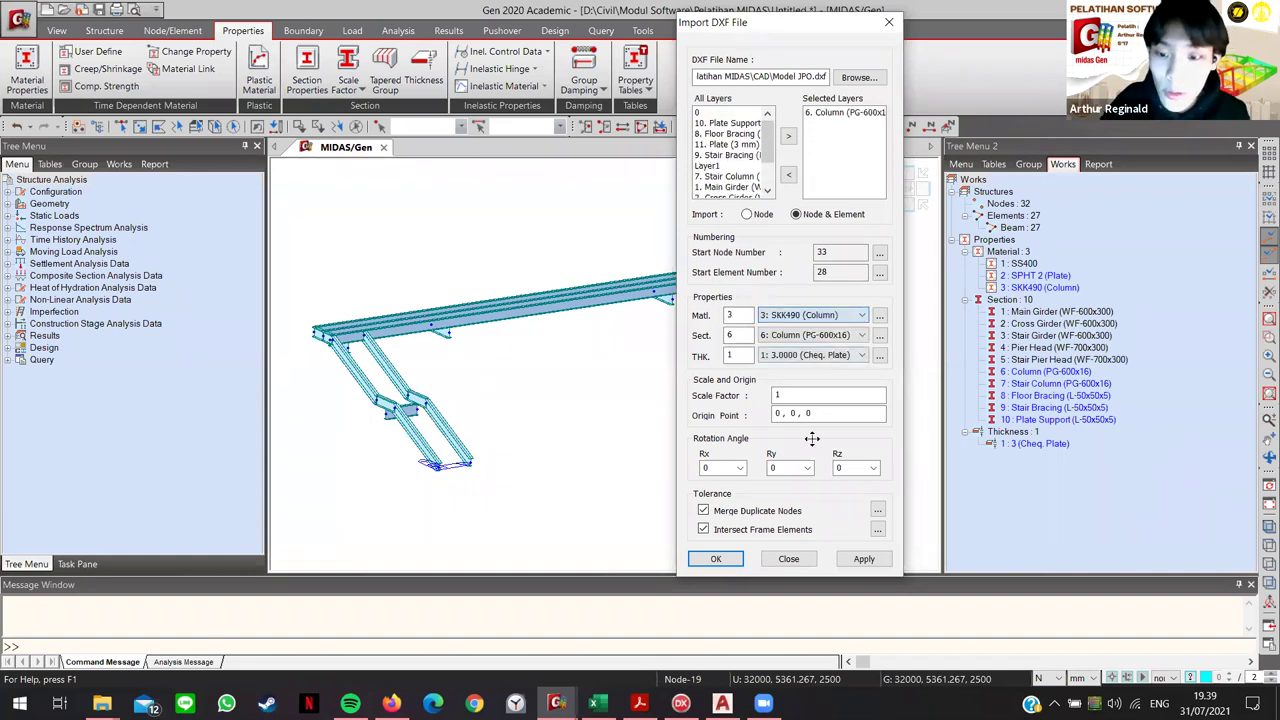
pyautogui.click(860, 559)
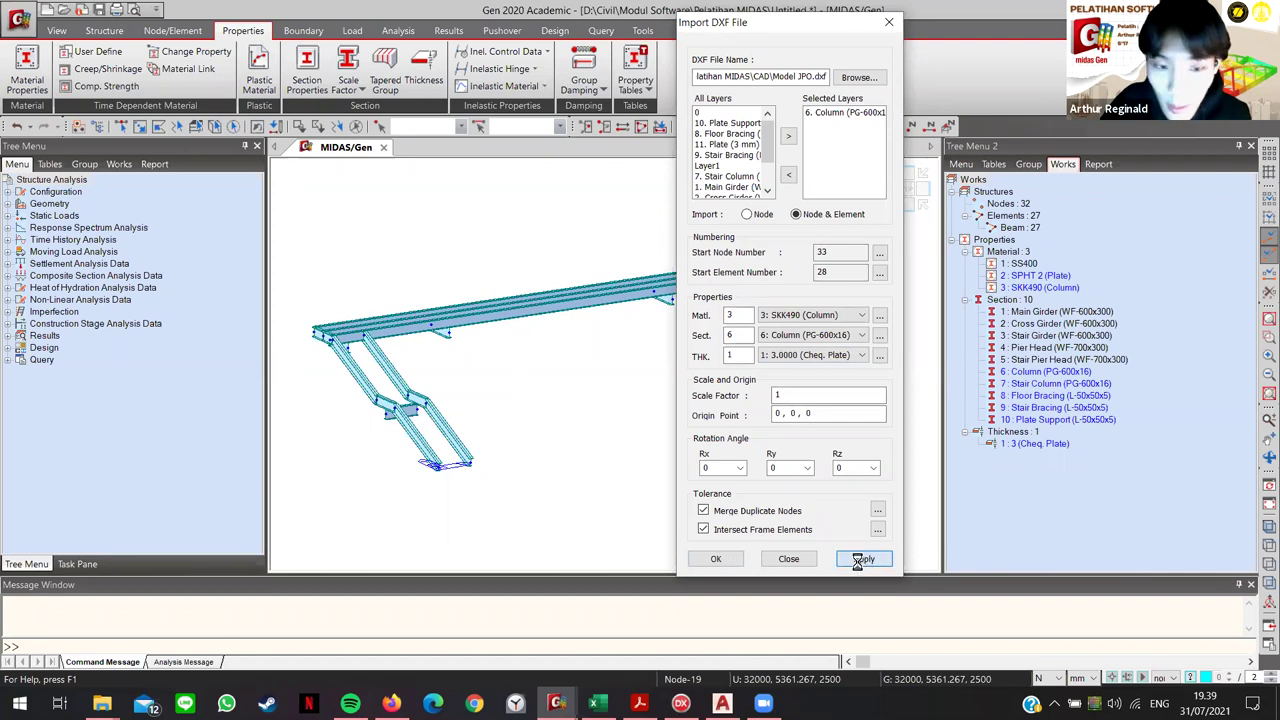
# Step: Replace Column with the Stair Column layer and import it
pyautogui.doubleClick(826, 113)
pyautogui.doubleClick(720, 177)
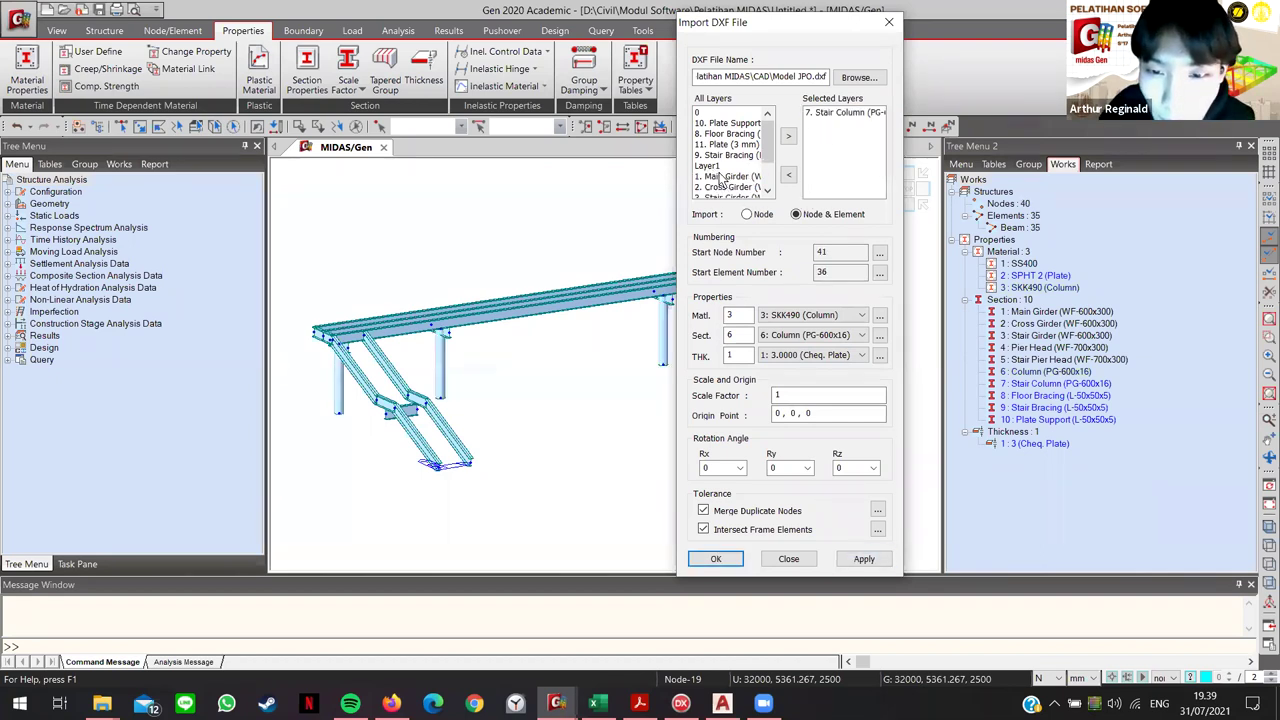
pyautogui.scroll(-1, 802, 340)
pyautogui.click(864, 559)
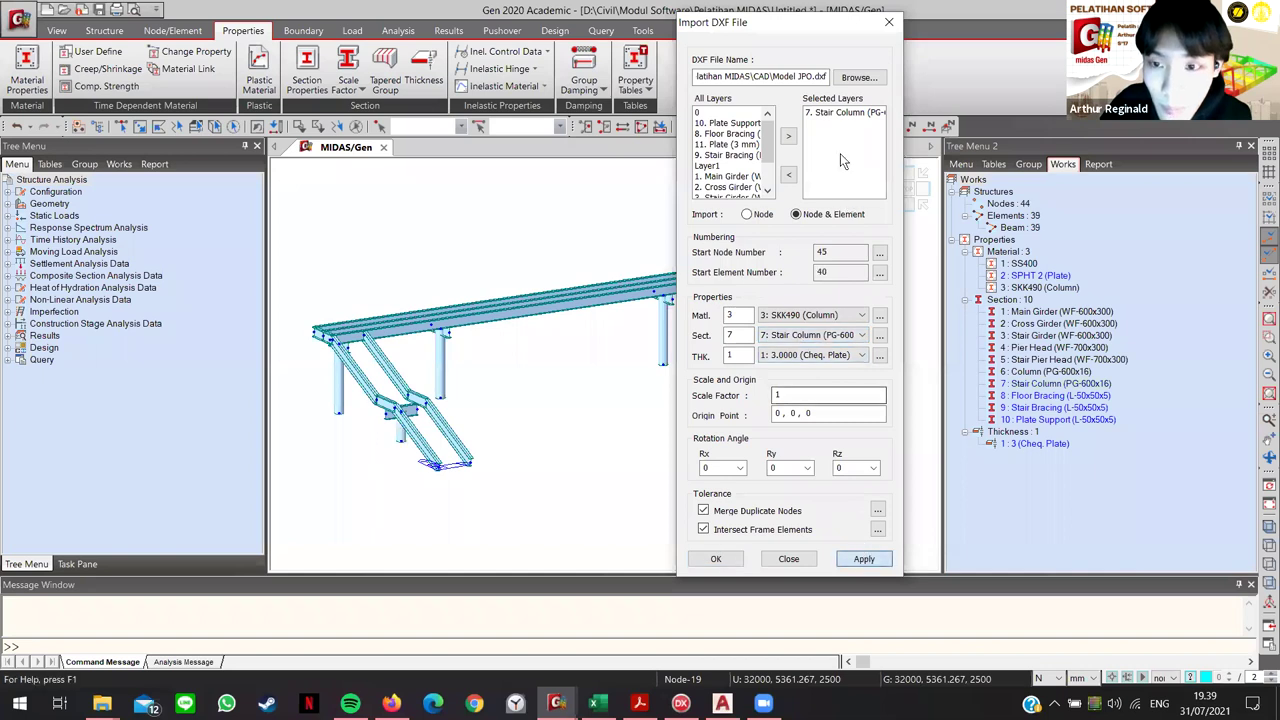
pyautogui.doubleClick(826, 113)
pyautogui.scroll(-2, 716, 187)
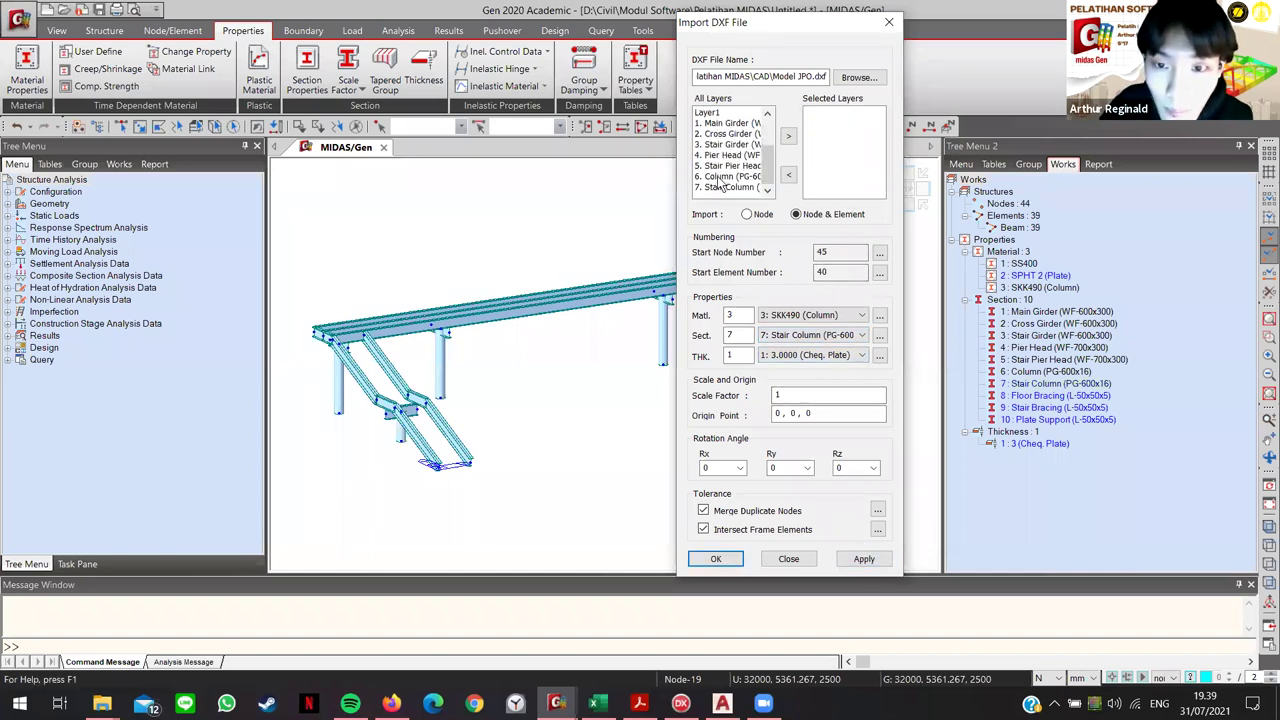
# Step: Import the Floor Bracing layer with SS400 material and the Floor Bracing section
pyautogui.scroll(2, 722, 172)
pyautogui.doubleClick(727, 134)
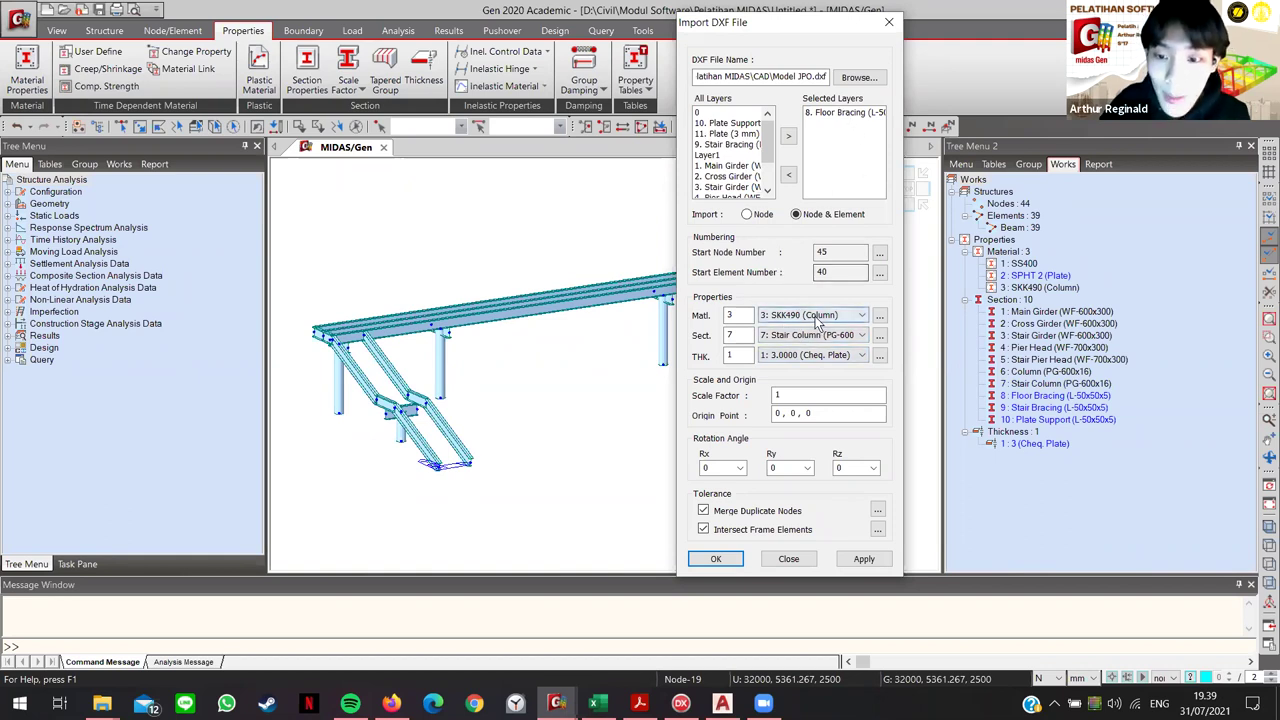
pyautogui.click(815, 316)
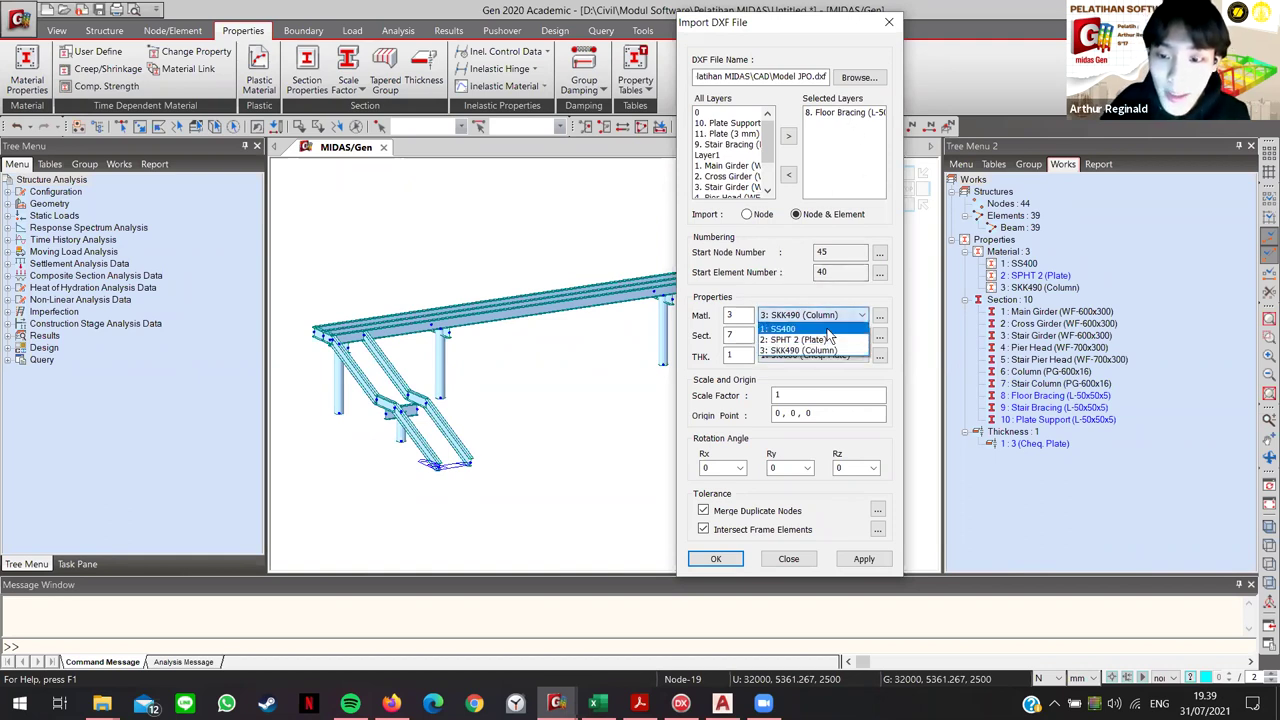
pyautogui.click(787, 330)
pyautogui.click(815, 335)
pyautogui.click(800, 416)
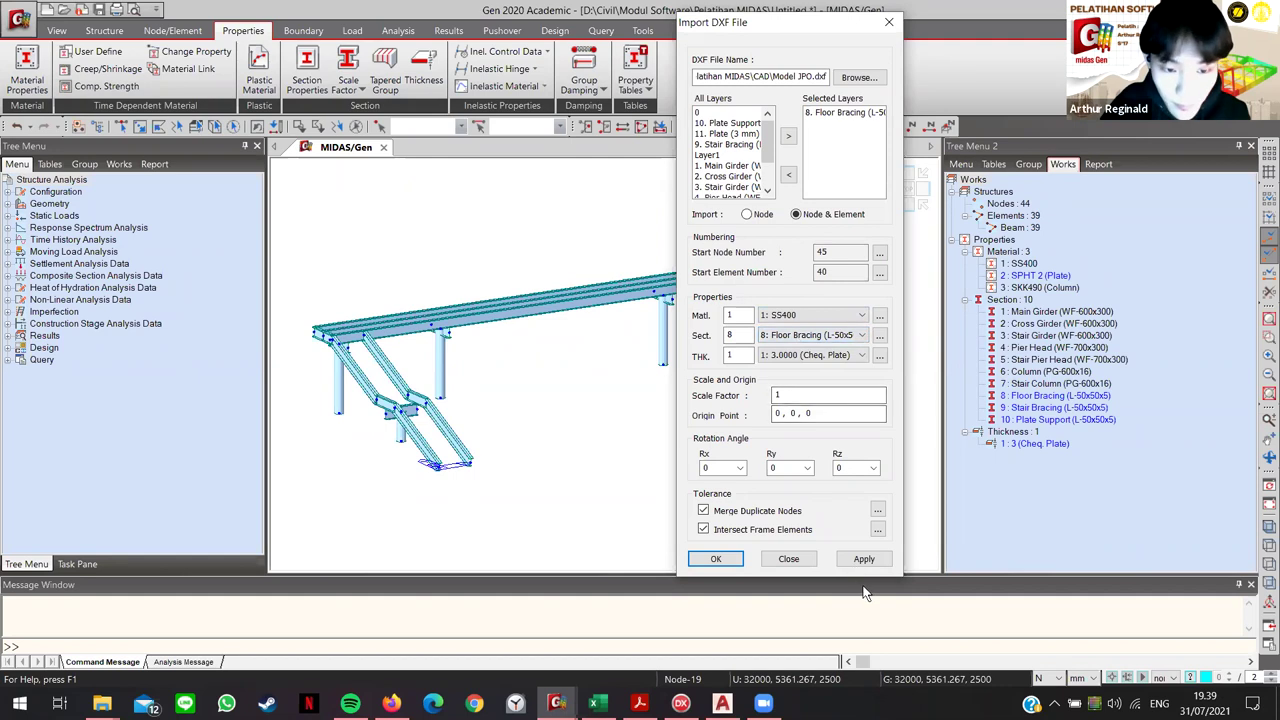
pyautogui.click(864, 559)
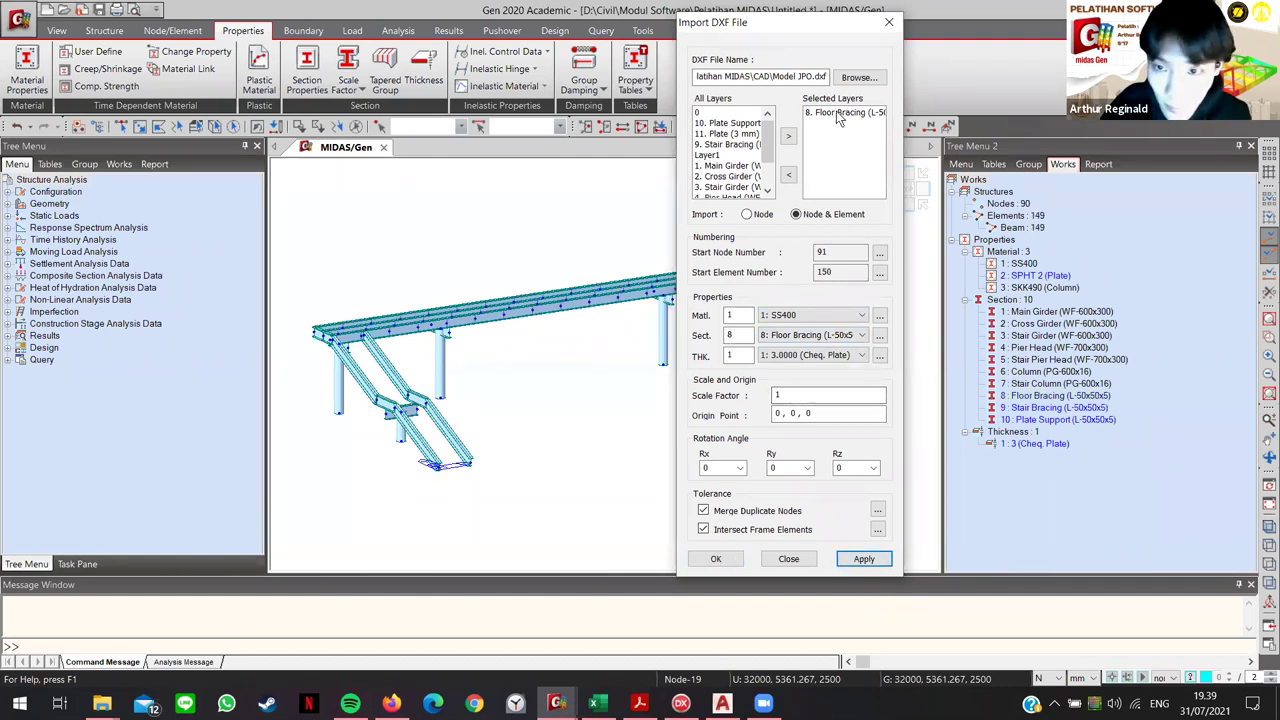
# Step: Import the Stair Bracing layer, bringing the model to 108 nodes and 197 elements
pyautogui.doubleClick(722, 145)
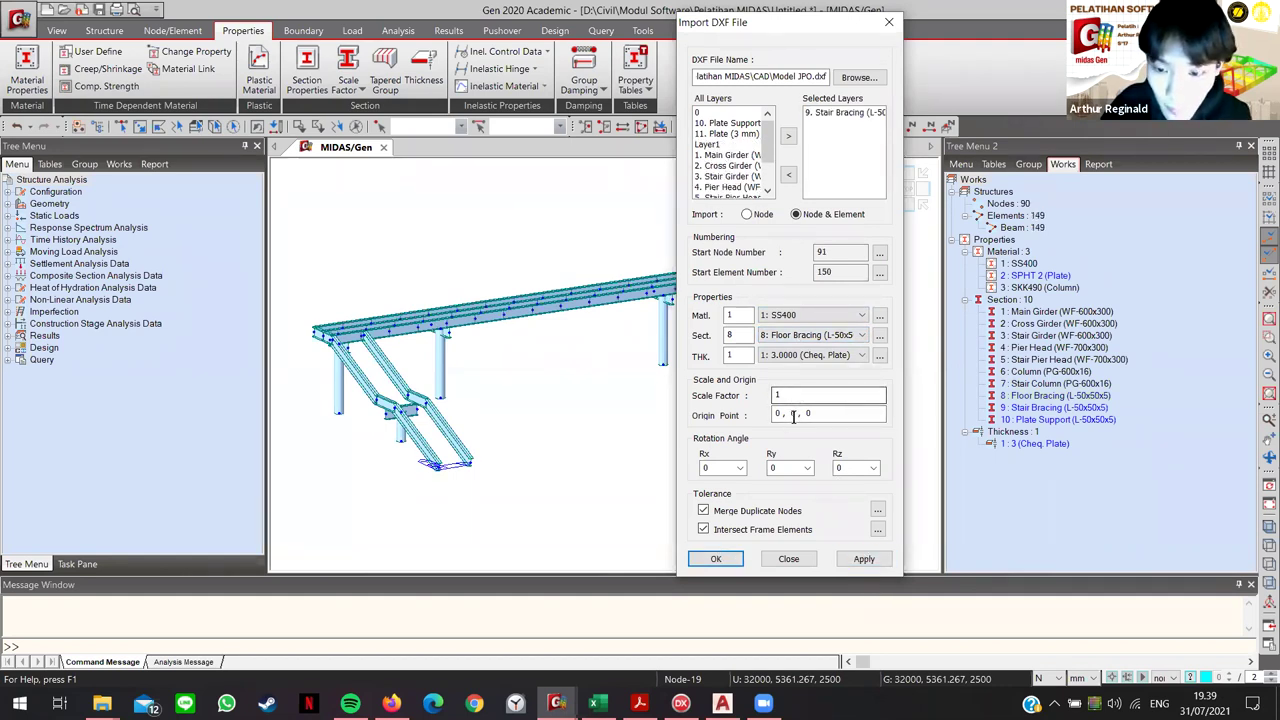
pyautogui.scroll(-1, 810, 340)
pyautogui.click(864, 558)
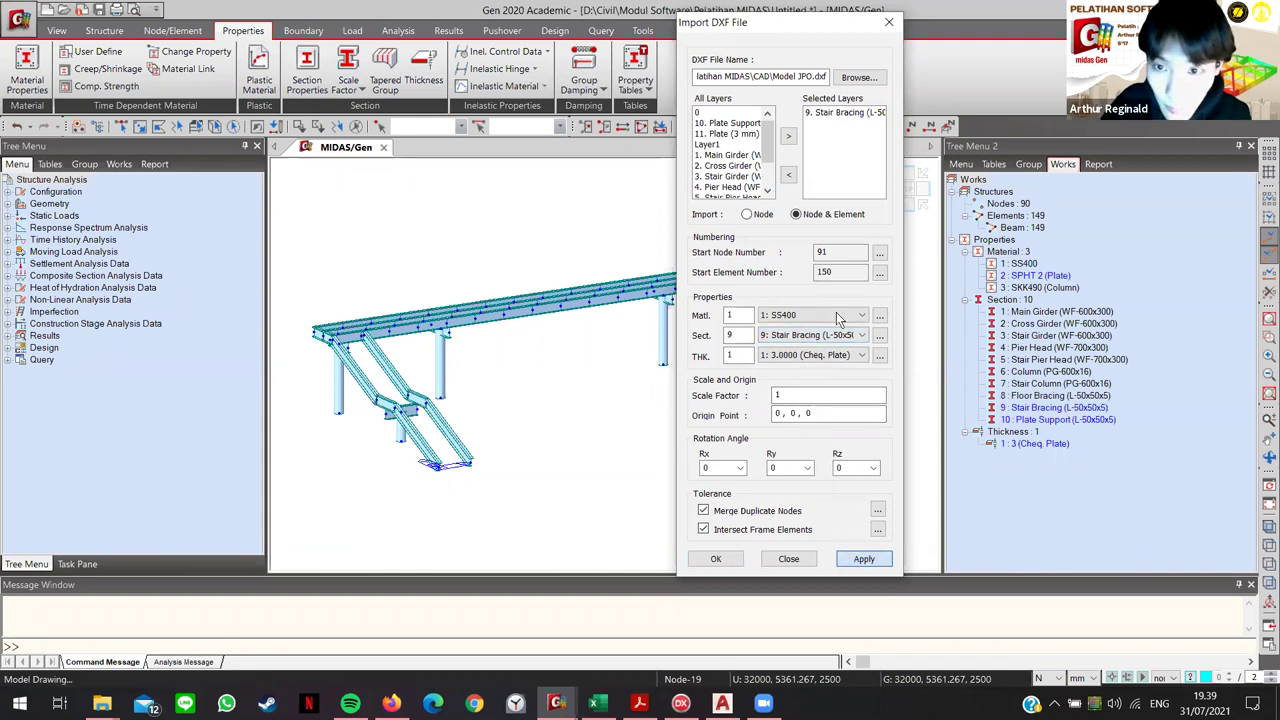
pyautogui.doubleClick(836, 114)
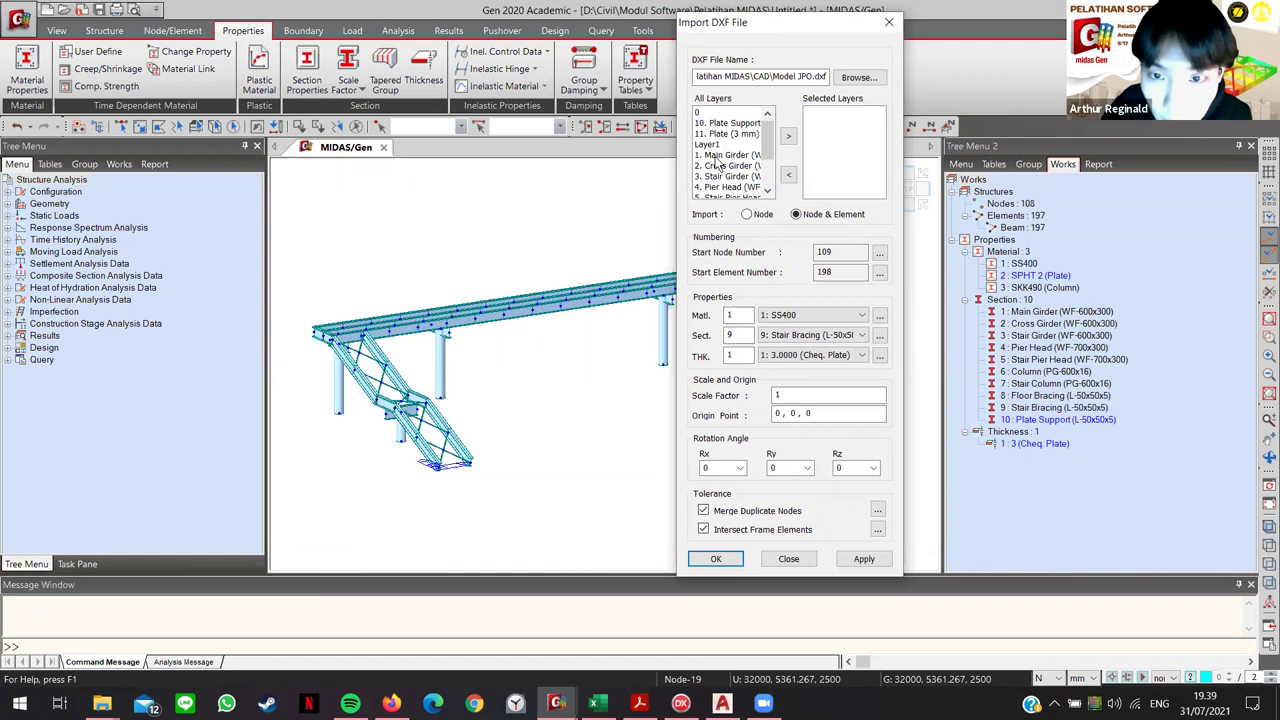
pyautogui.doubleClick(727, 123)
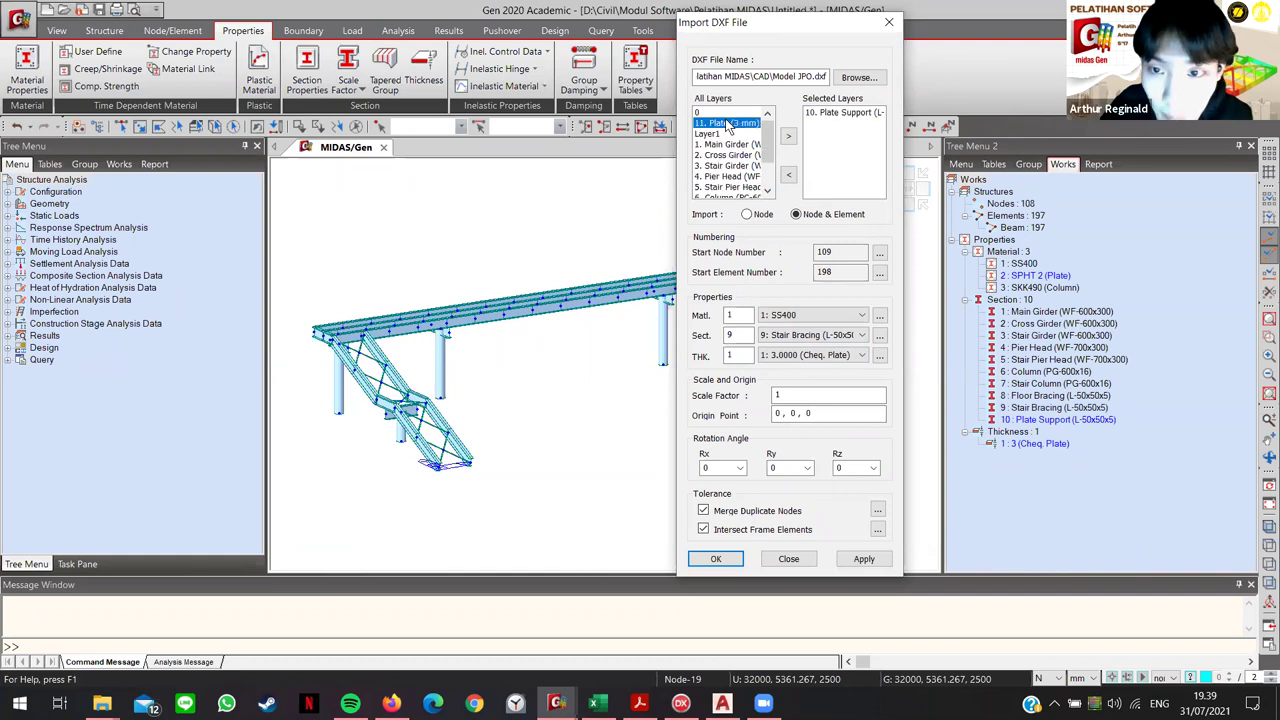
# Step: Import the 10. Plate Support and 11. Plate (3 mm) layers with section 10
pyautogui.scroll(-1, 810, 335)
pyautogui.click(864, 561)
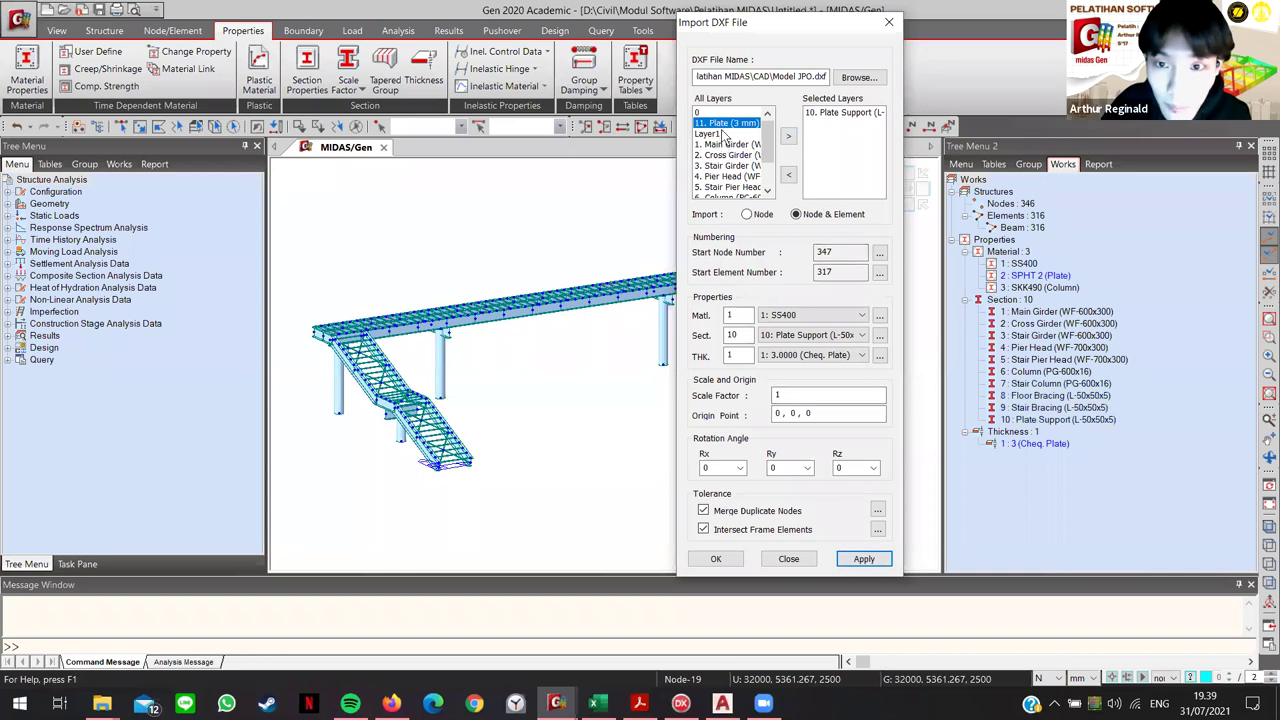
pyautogui.doubleClick(843, 114)
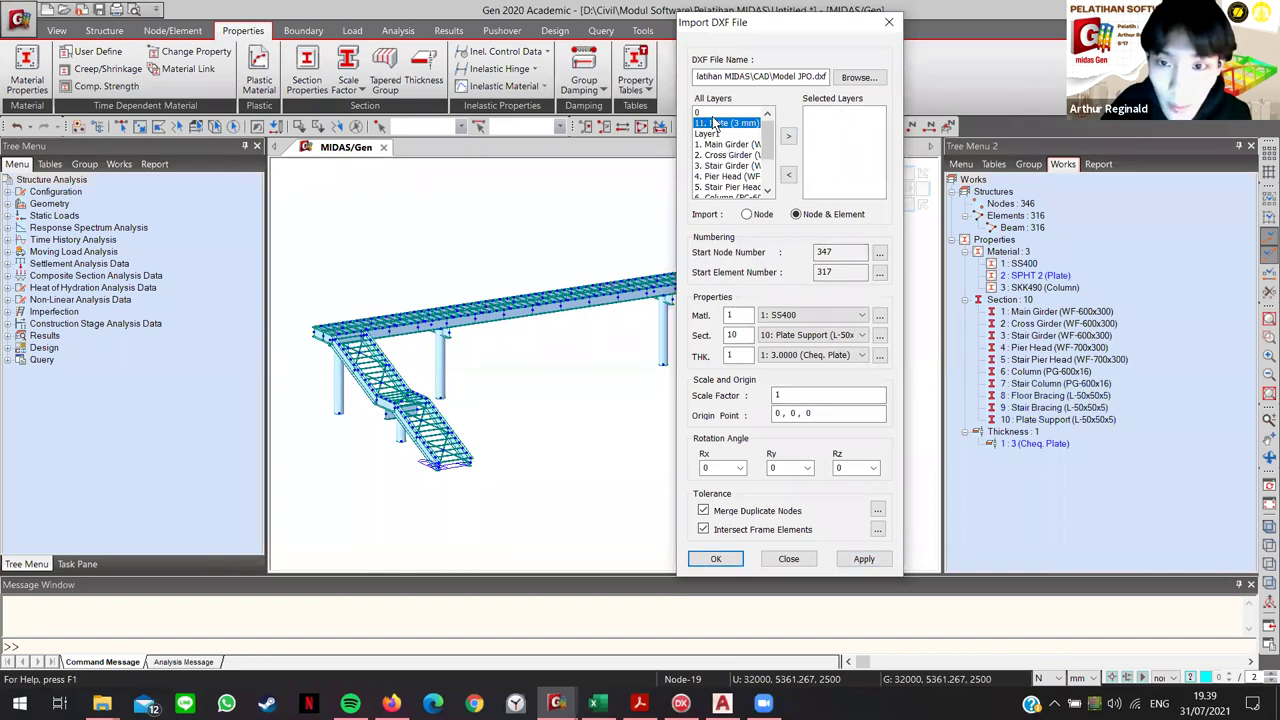
pyautogui.doubleClick(720, 124)
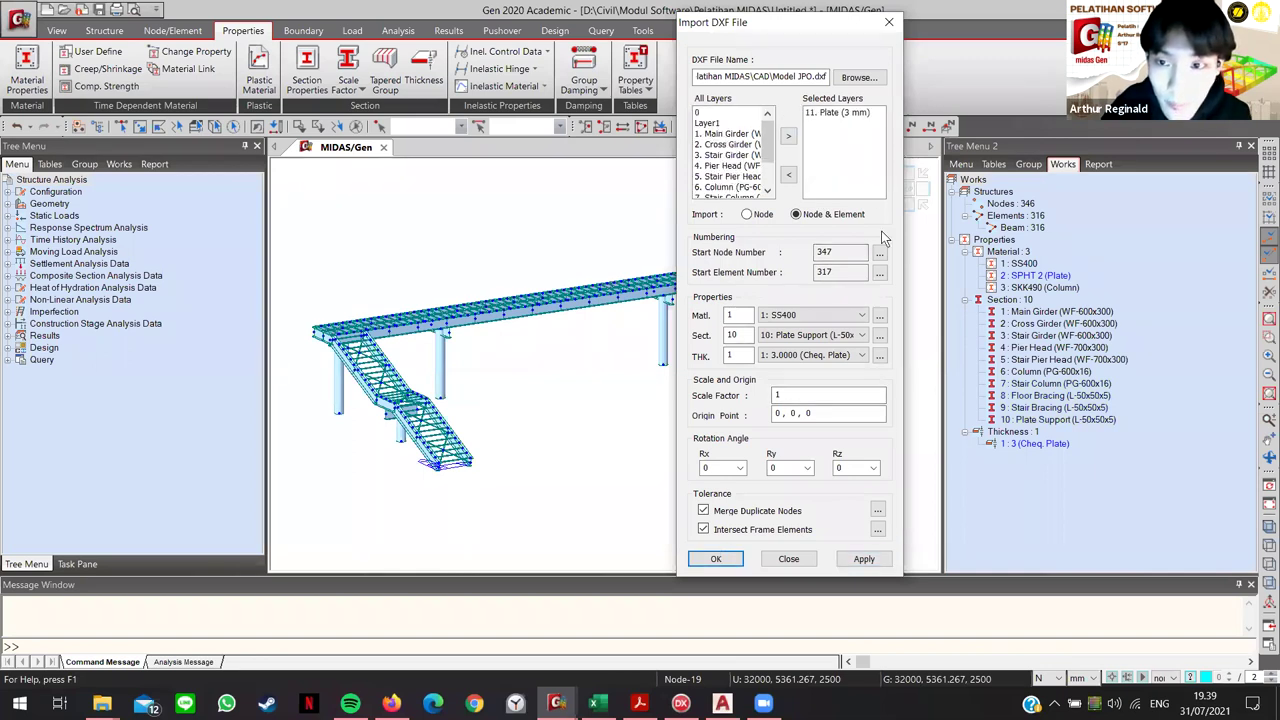
pyautogui.click(865, 560)
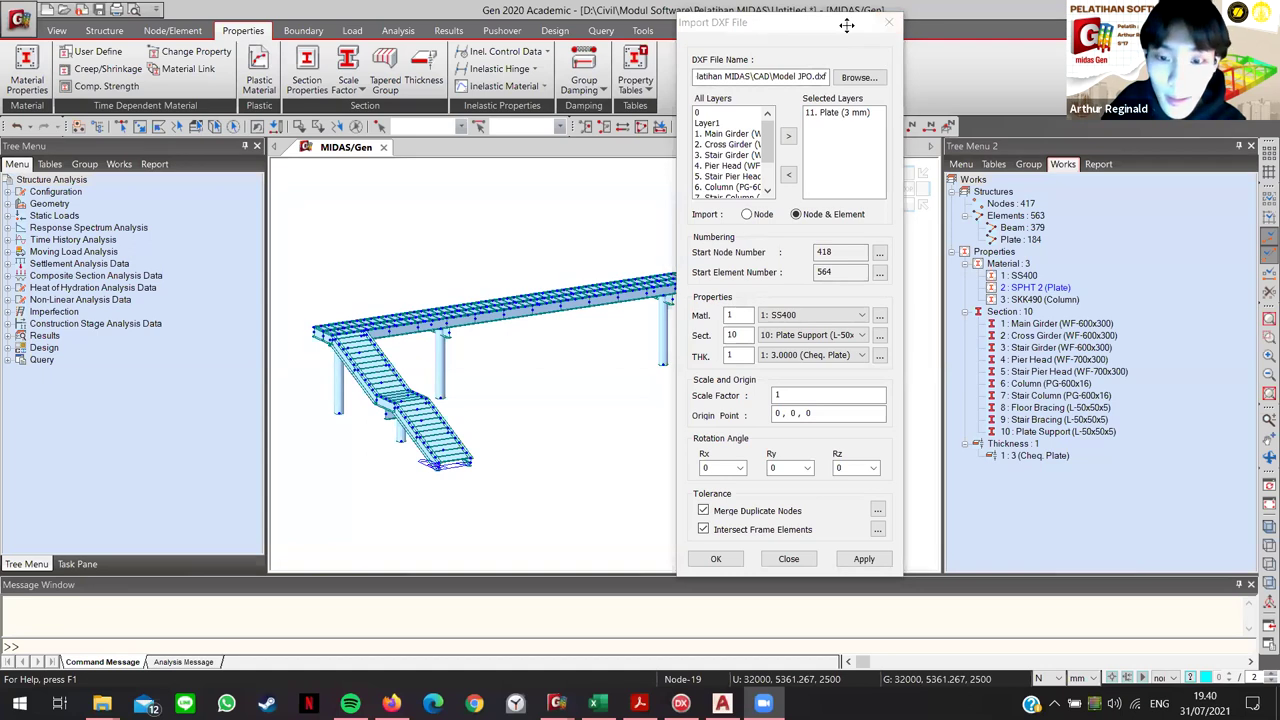
# Step: Move the import window aside to view the whole bridge, then close it
pyautogui.moveTo(800, 22); pyautogui.dragTo(1044, 36)
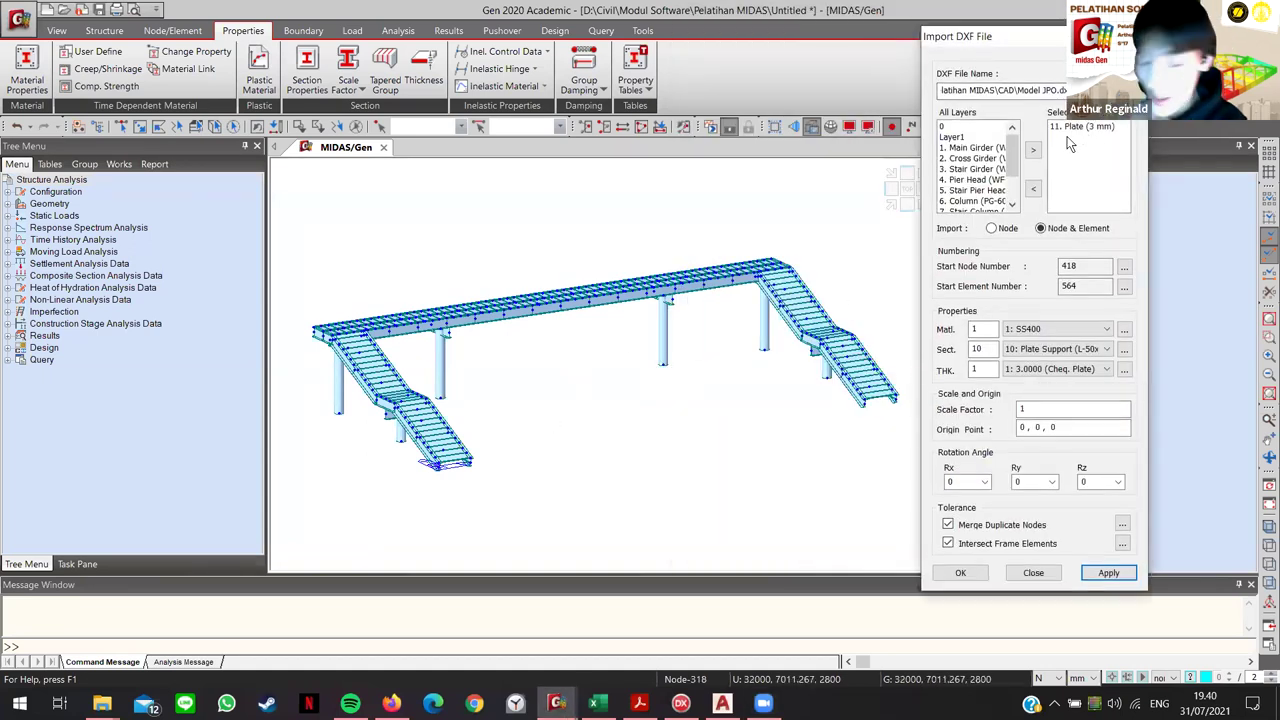
pyautogui.click(1122, 524)
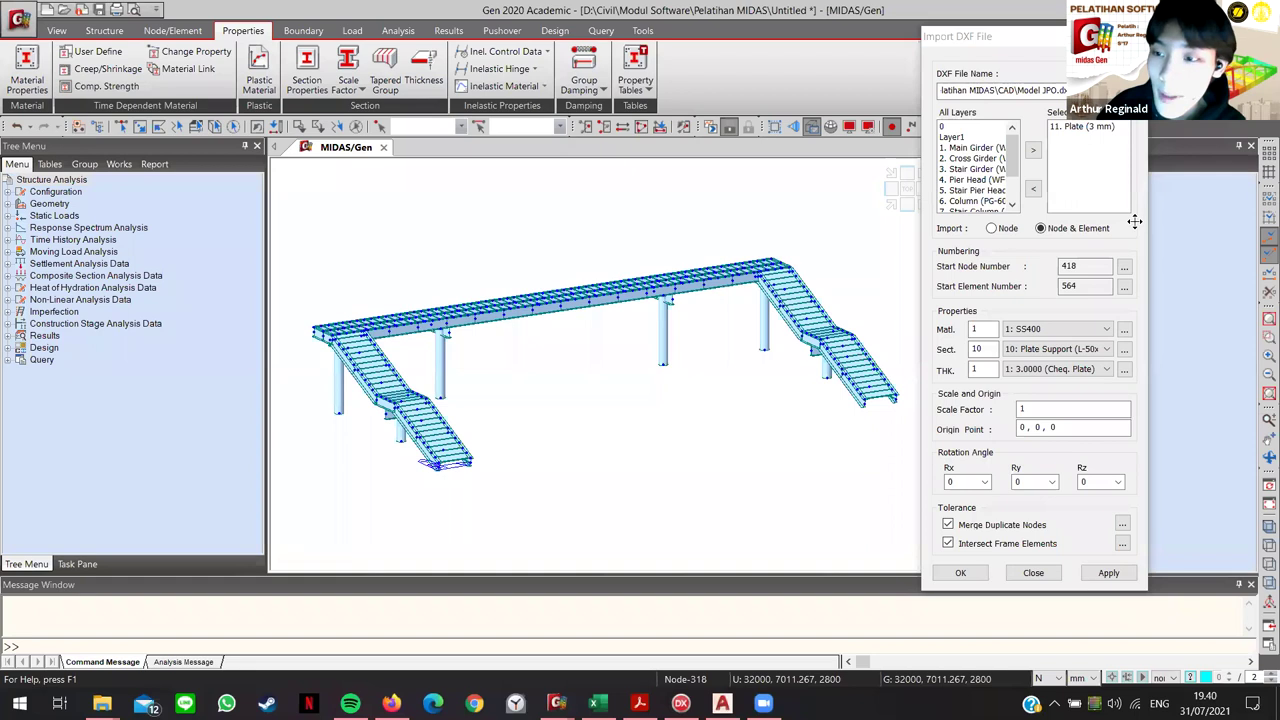
pyautogui.moveTo(768, 106); pyautogui.dragTo(780, 100)
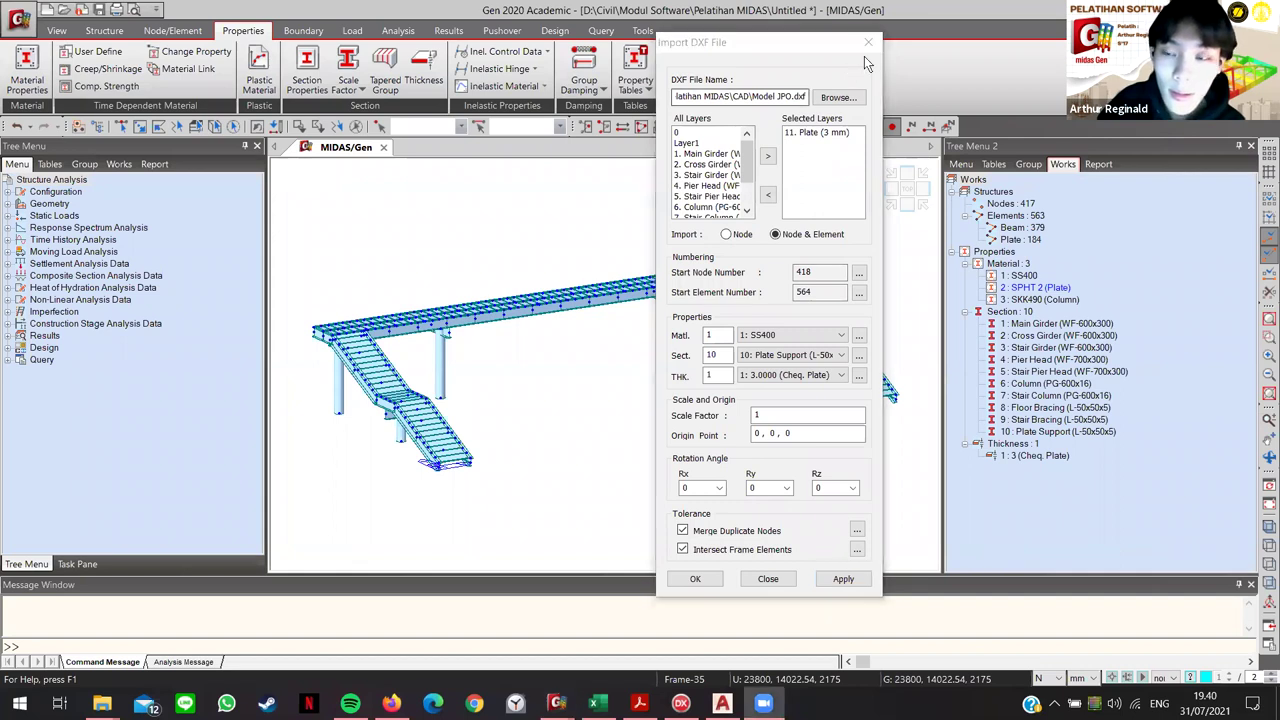
pyautogui.click(768, 578)
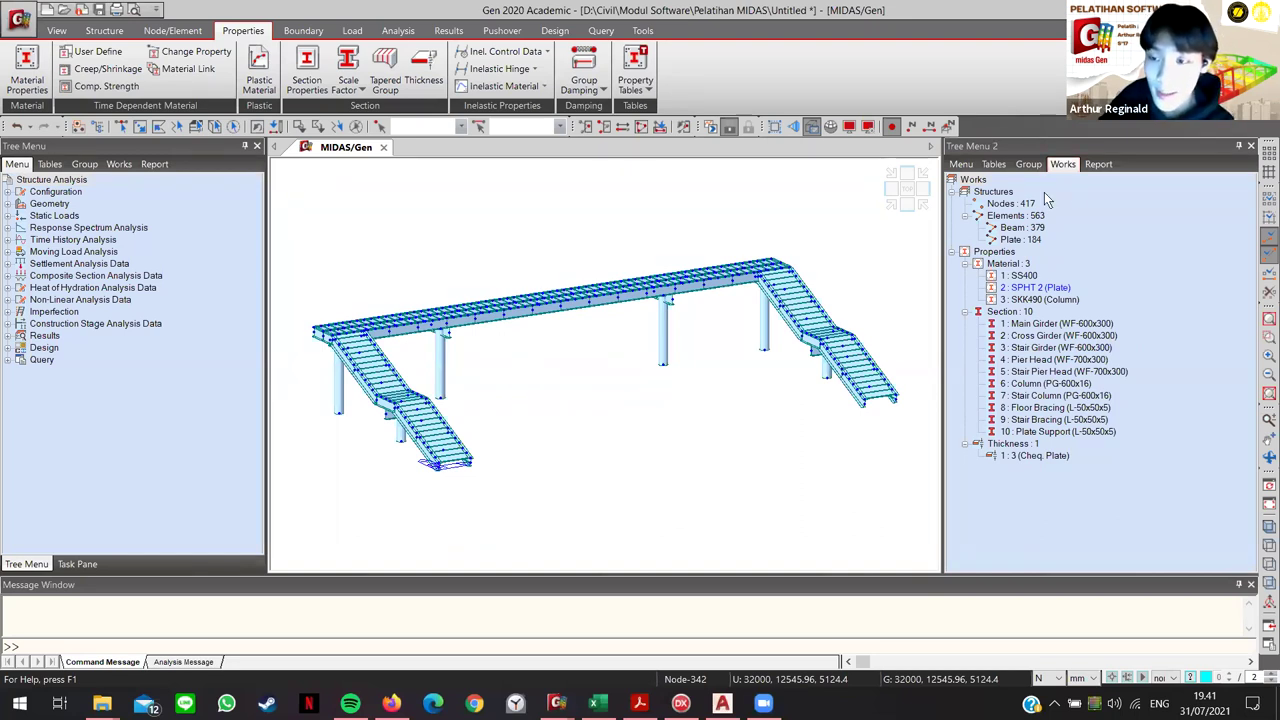
# Step: Select all plate elements and delete them, leaving 346 nodes and 316 beams
pyautogui.rightClick(1000, 123)
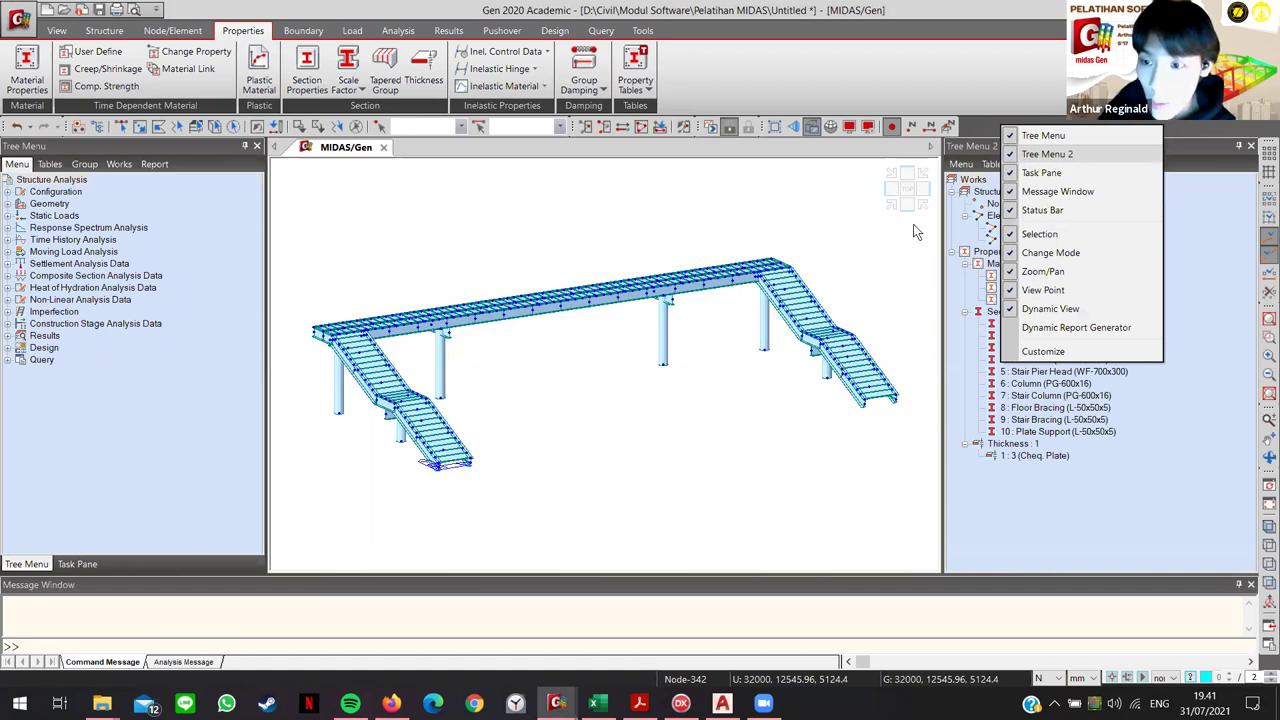
pyautogui.click(1096, 371)
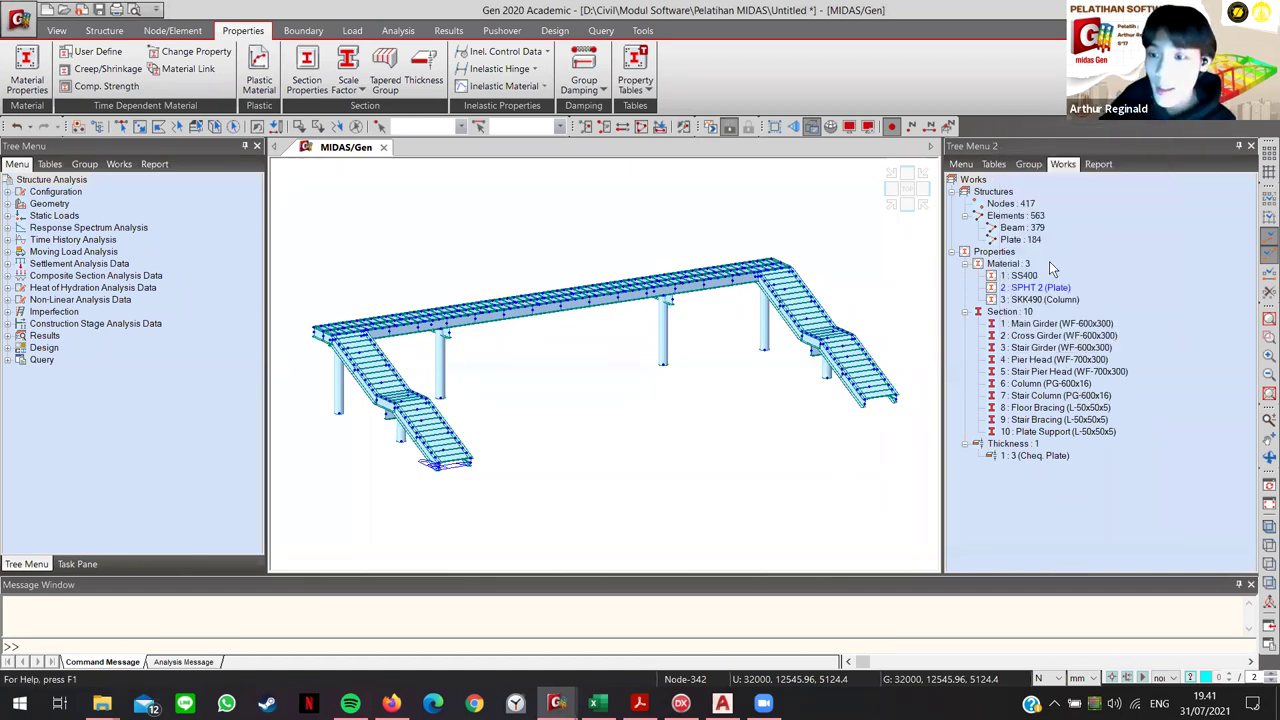
pyautogui.click(1030, 164)
pyautogui.click(1065, 164)
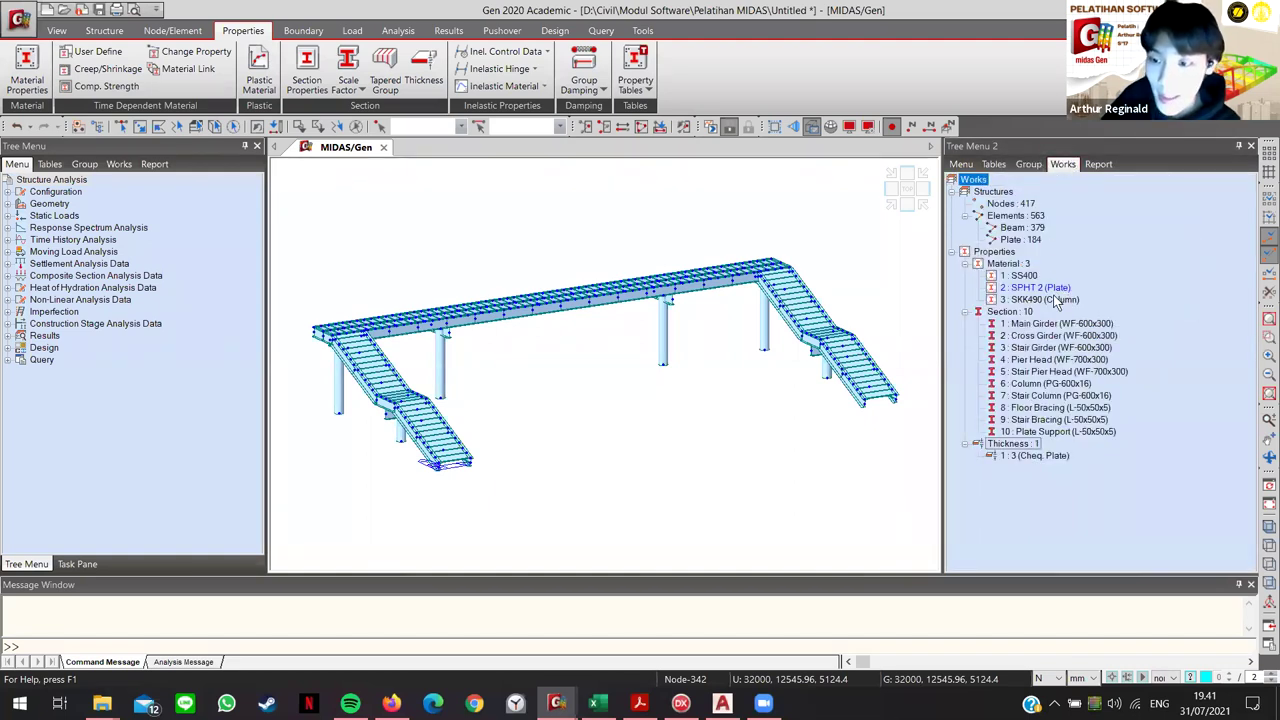
pyautogui.press('Delete')
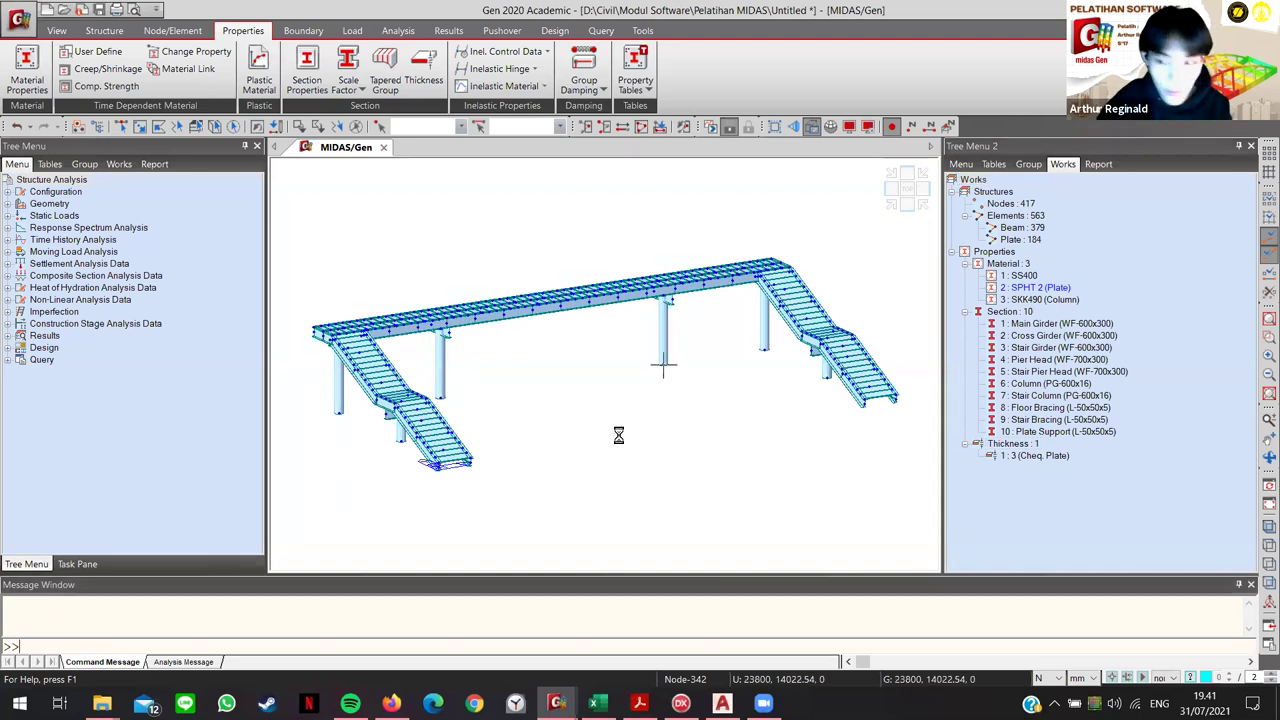
pyautogui.click(17, 14)
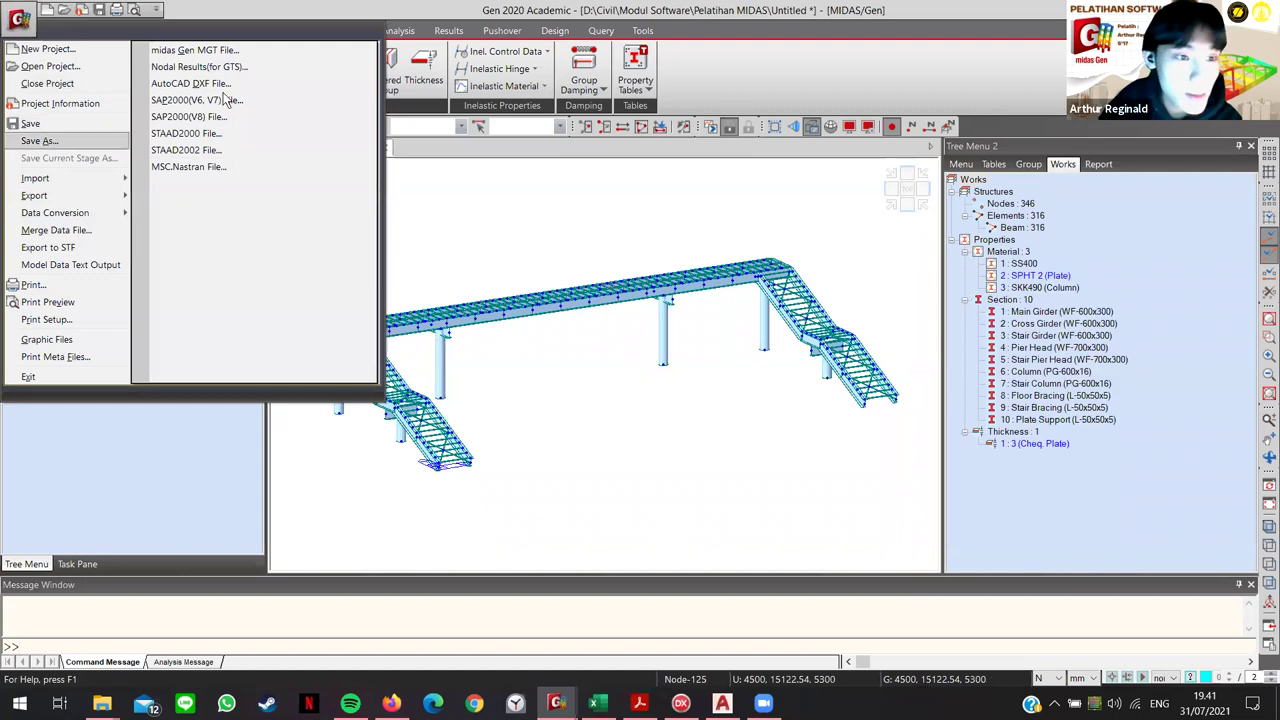
# Step: Start an AutoCAD DXF import of Model JPO.dxf from the CAD folder
pyautogui.click(190, 83)
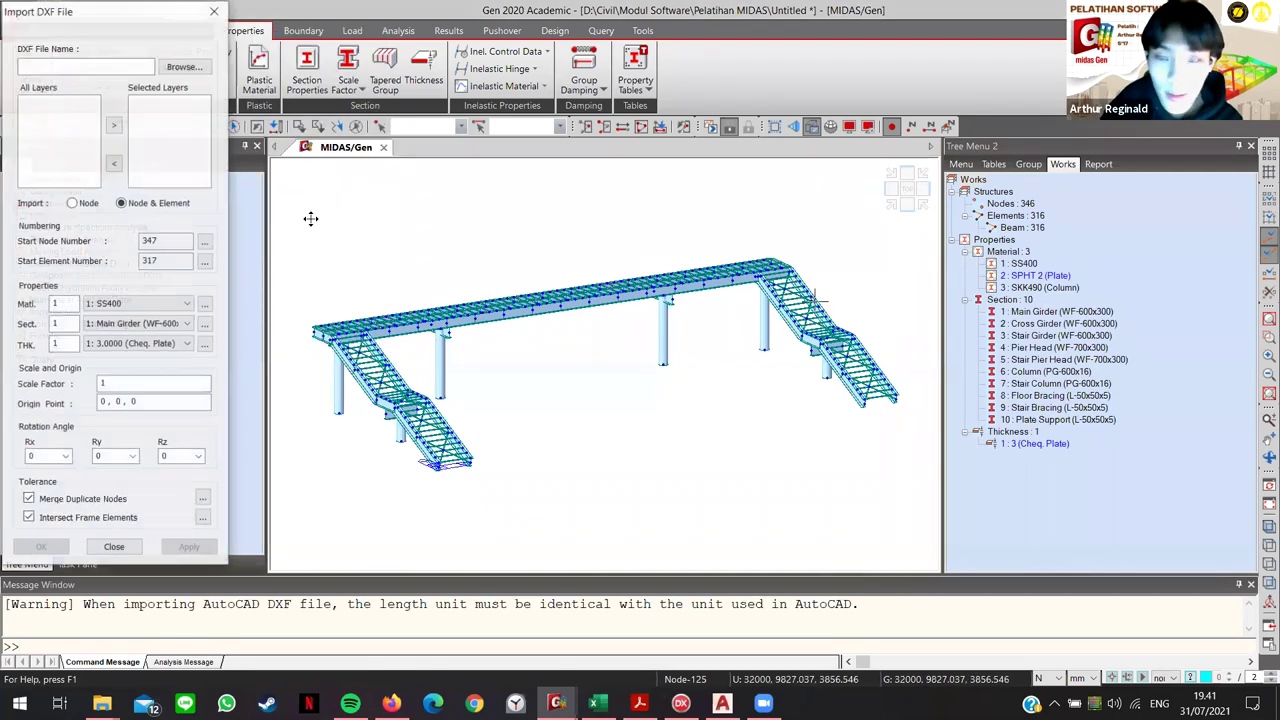
pyautogui.click(184, 66)
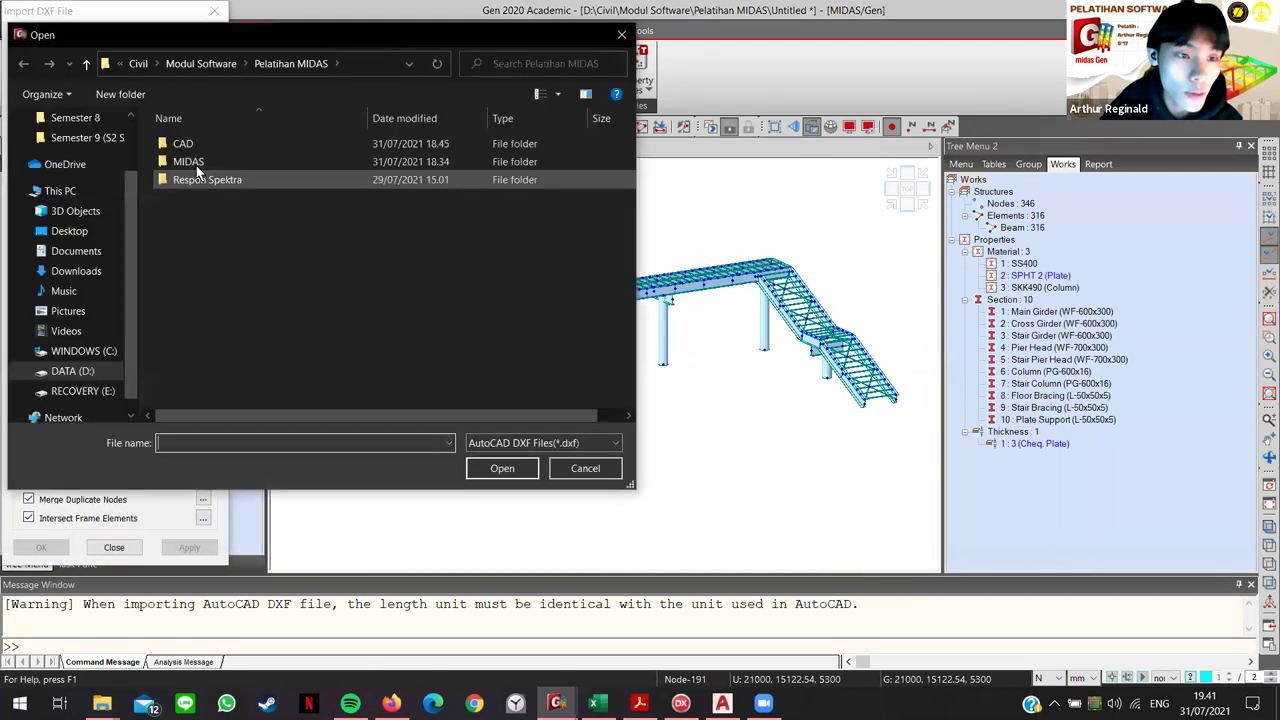
pyautogui.doubleClick(194, 140)
pyautogui.click(205, 143)
pyautogui.click(490, 470)
# Step: Import layer 11. Plate (3 mm) with material 2 and thickness 1, then close the window
pyautogui.scroll(-2, 52, 152)
pyautogui.scroll(1, 53, 140)
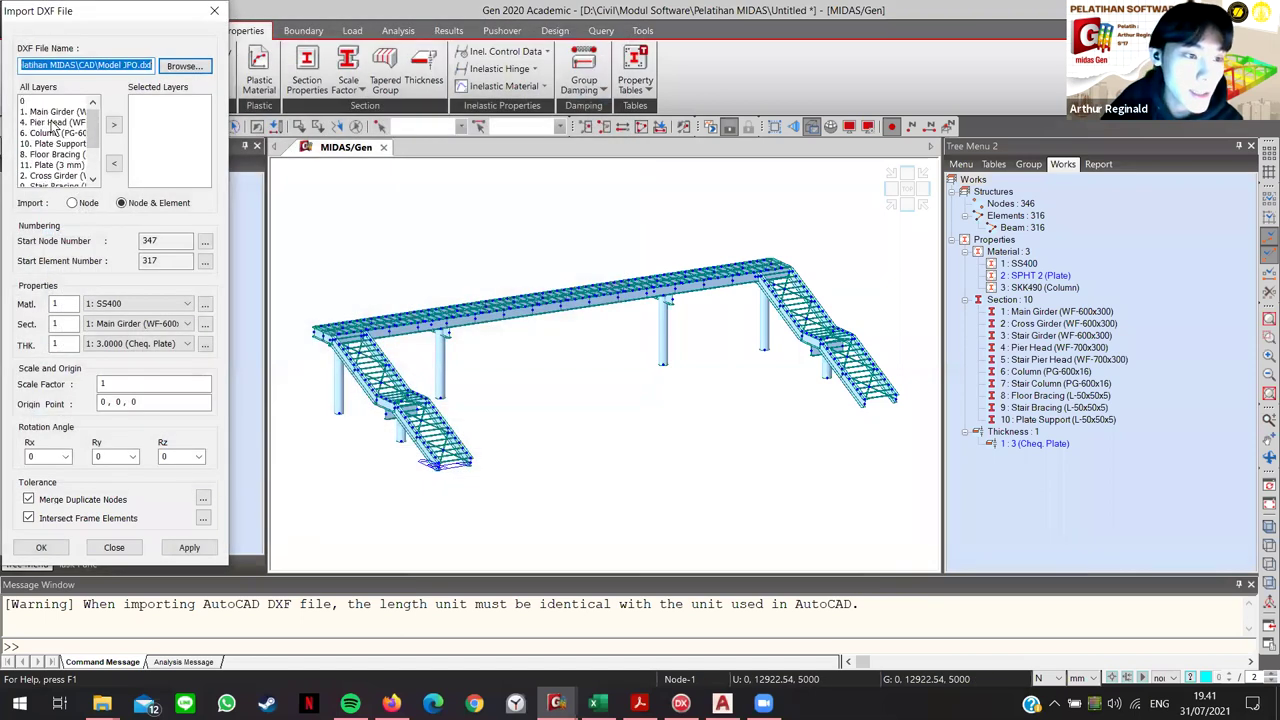
pyautogui.scroll(-1, 51, 155)
pyautogui.doubleClick(50, 134)
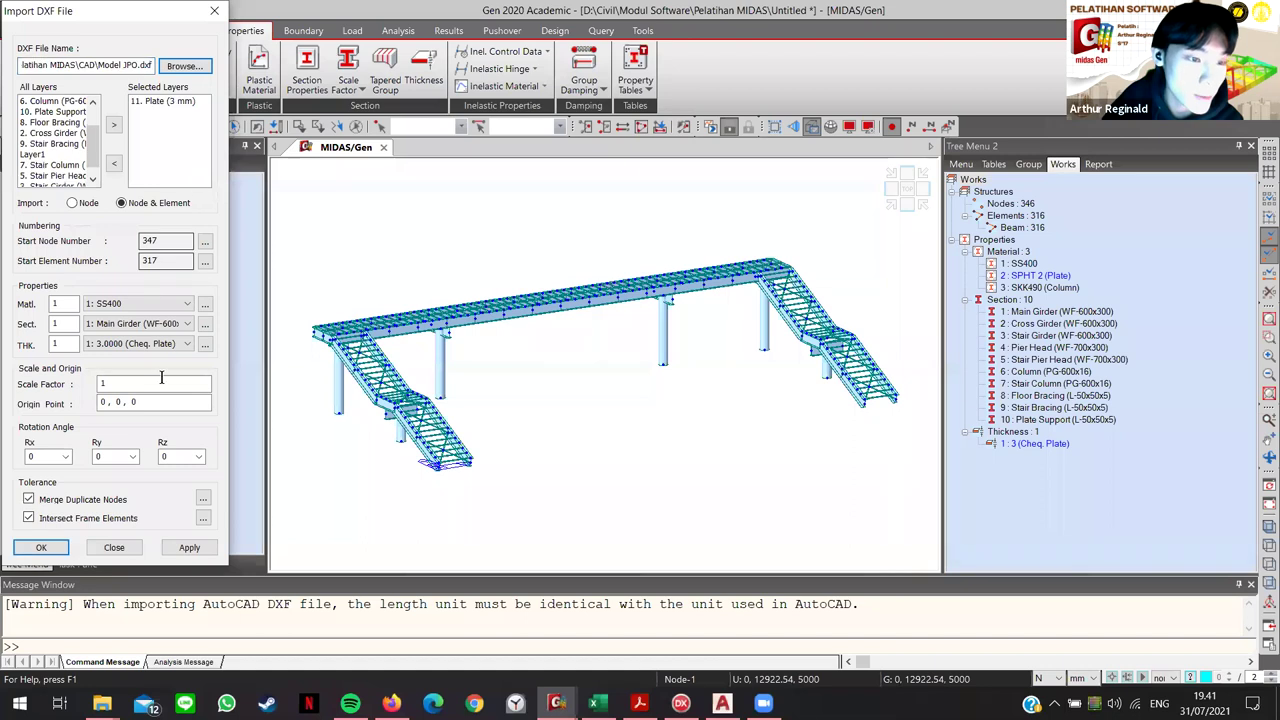
pyautogui.scroll(-1, 138, 303)
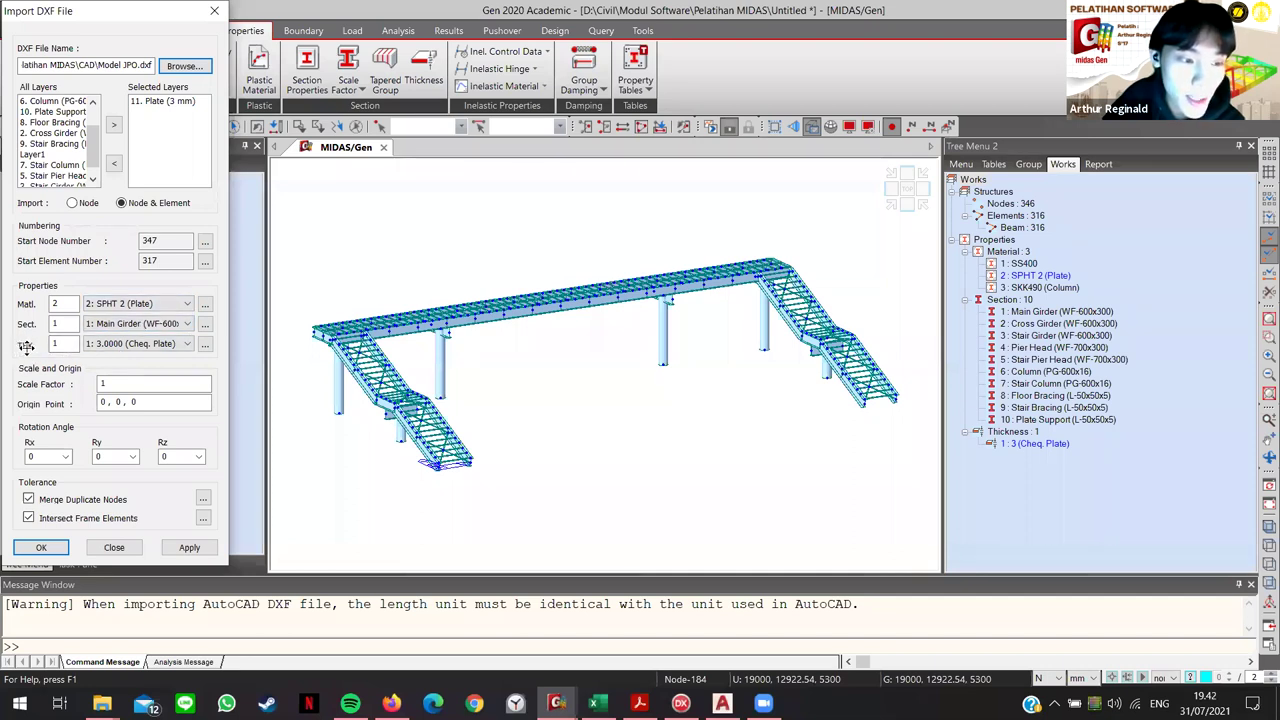
pyautogui.click(190, 548)
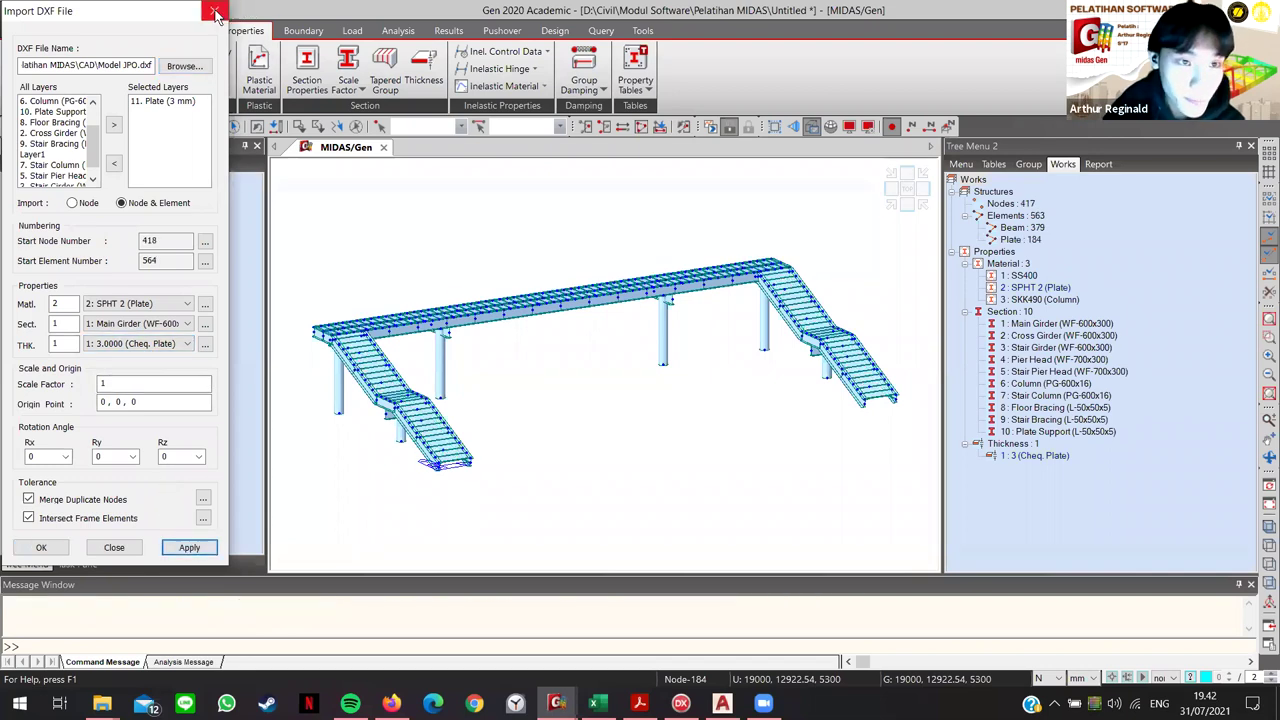
pyautogui.click(214, 10)
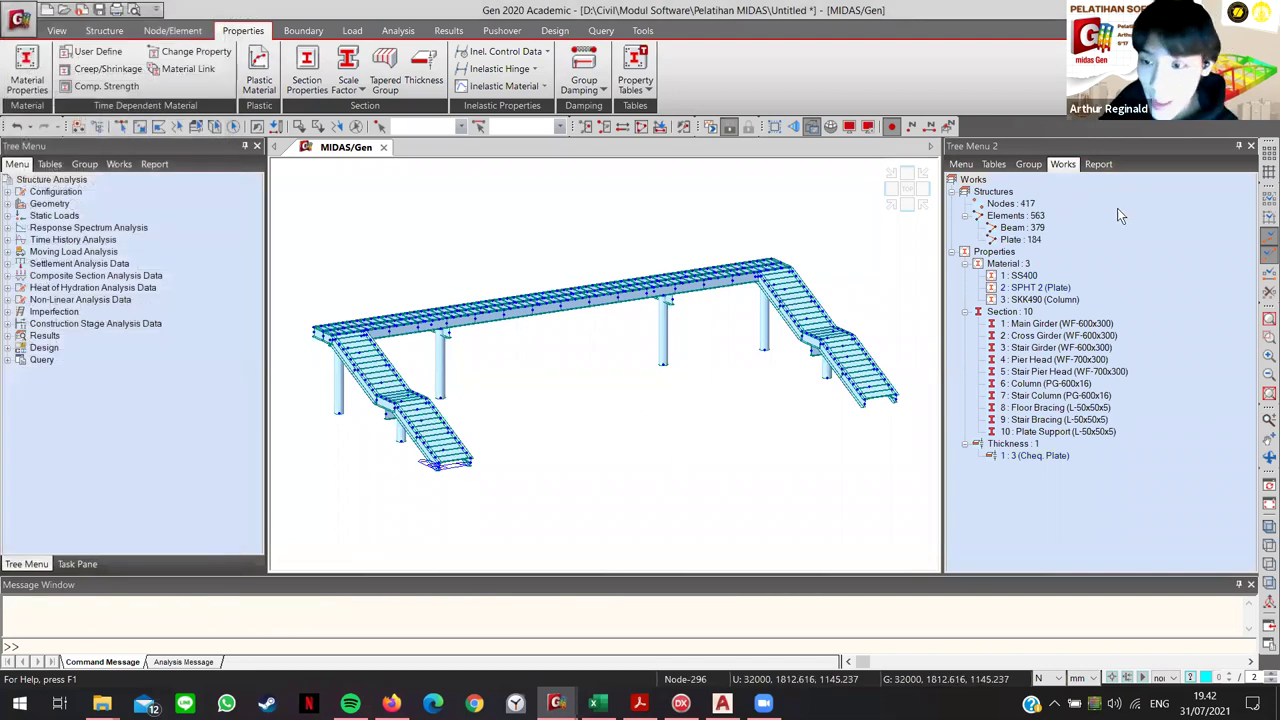
pyautogui.doubleClick(1025, 277)
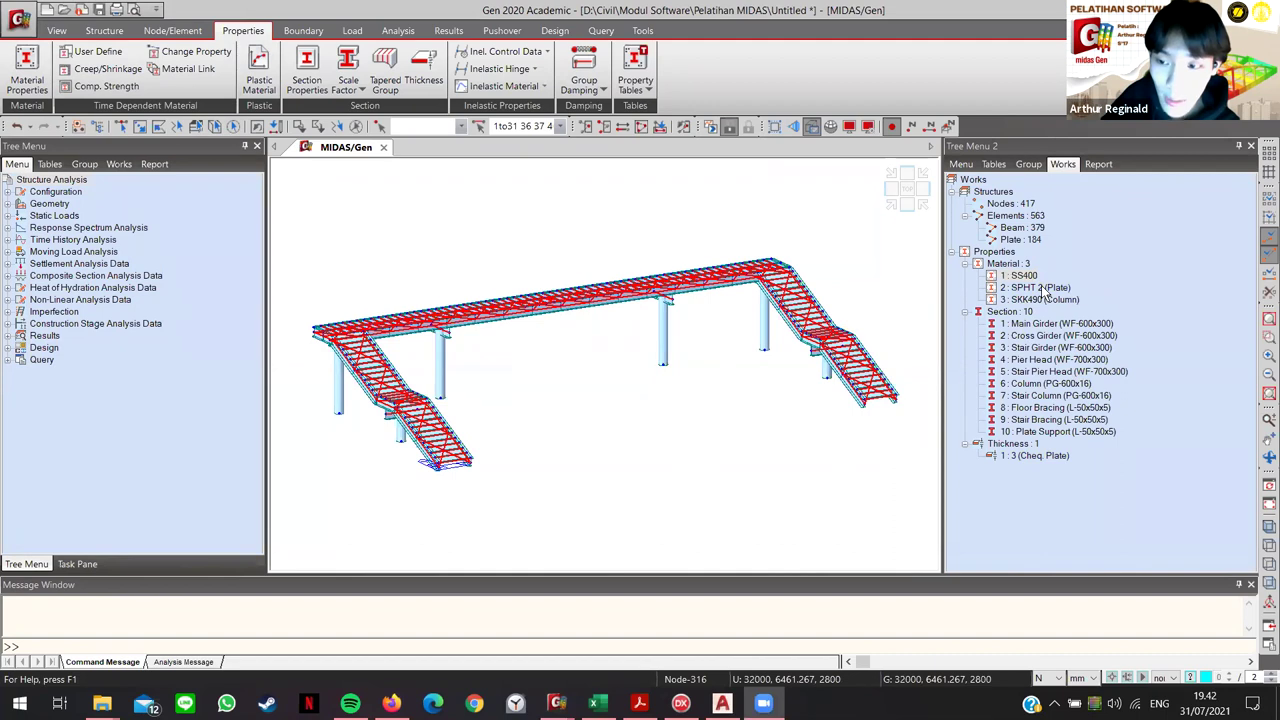
pyautogui.click(1043, 289)
pyautogui.doubleClick(1043, 289)
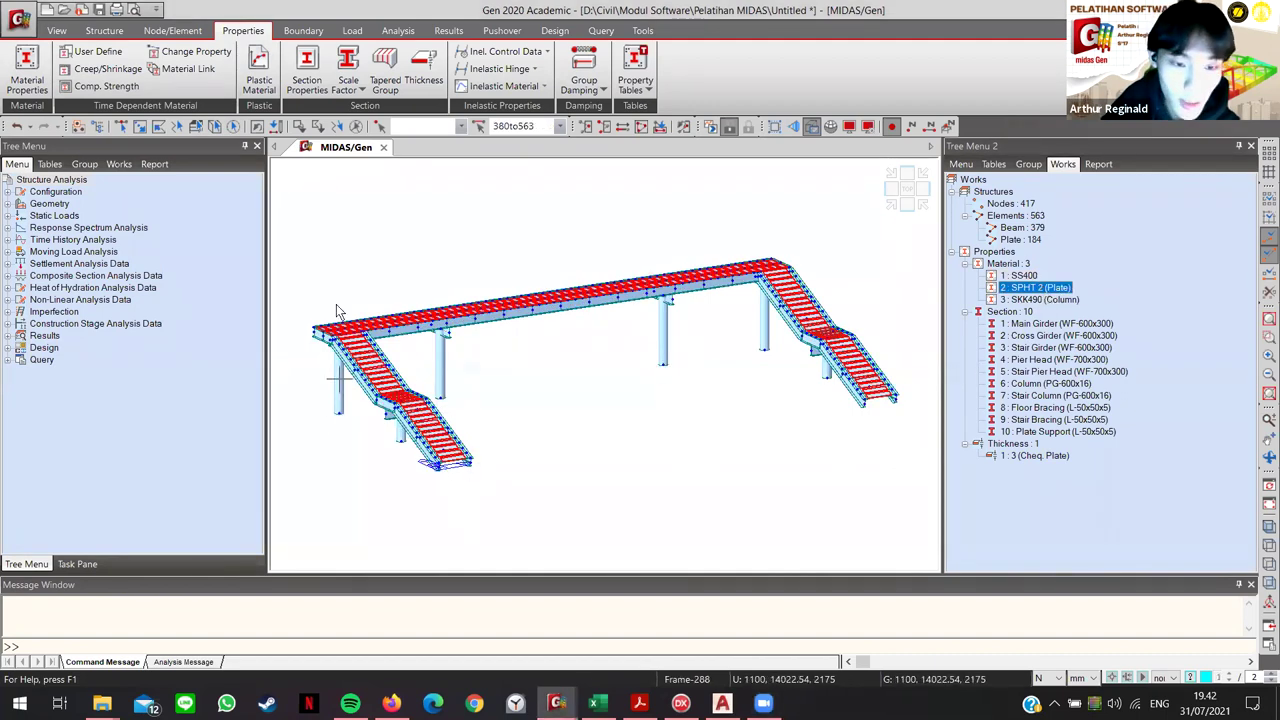
pyautogui.click(1053, 301)
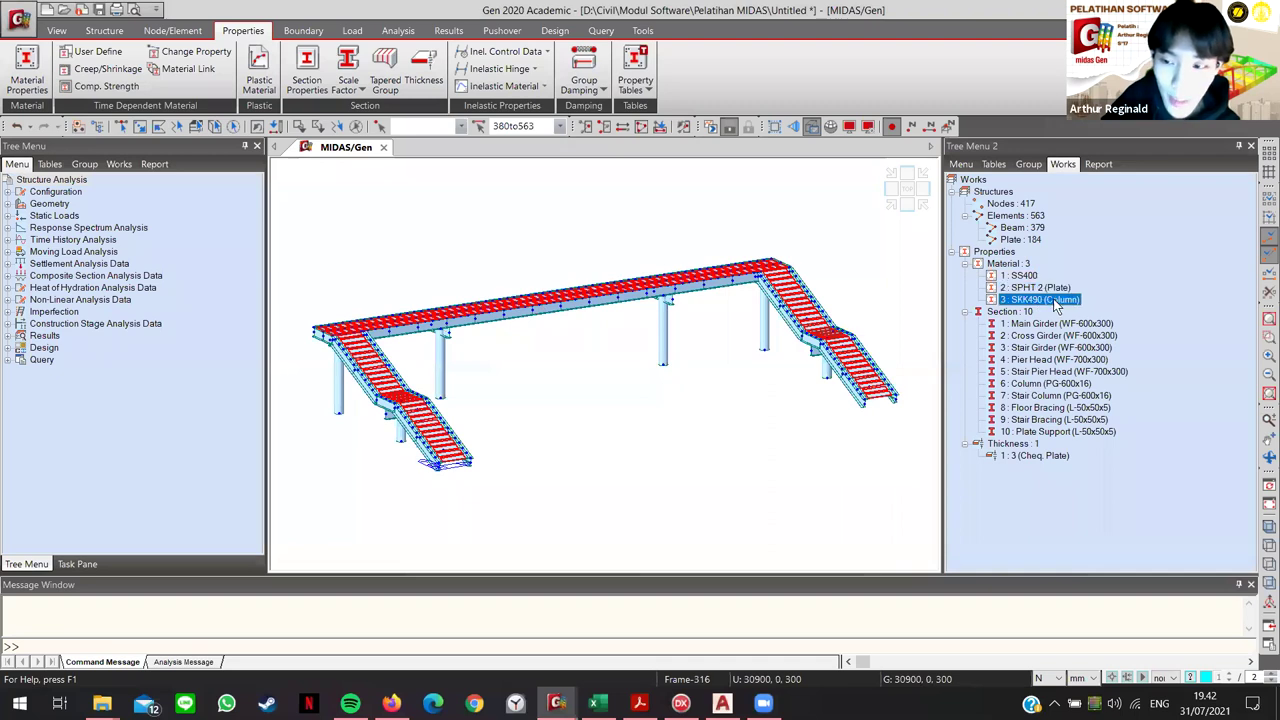
pyautogui.doubleClick(1053, 300)
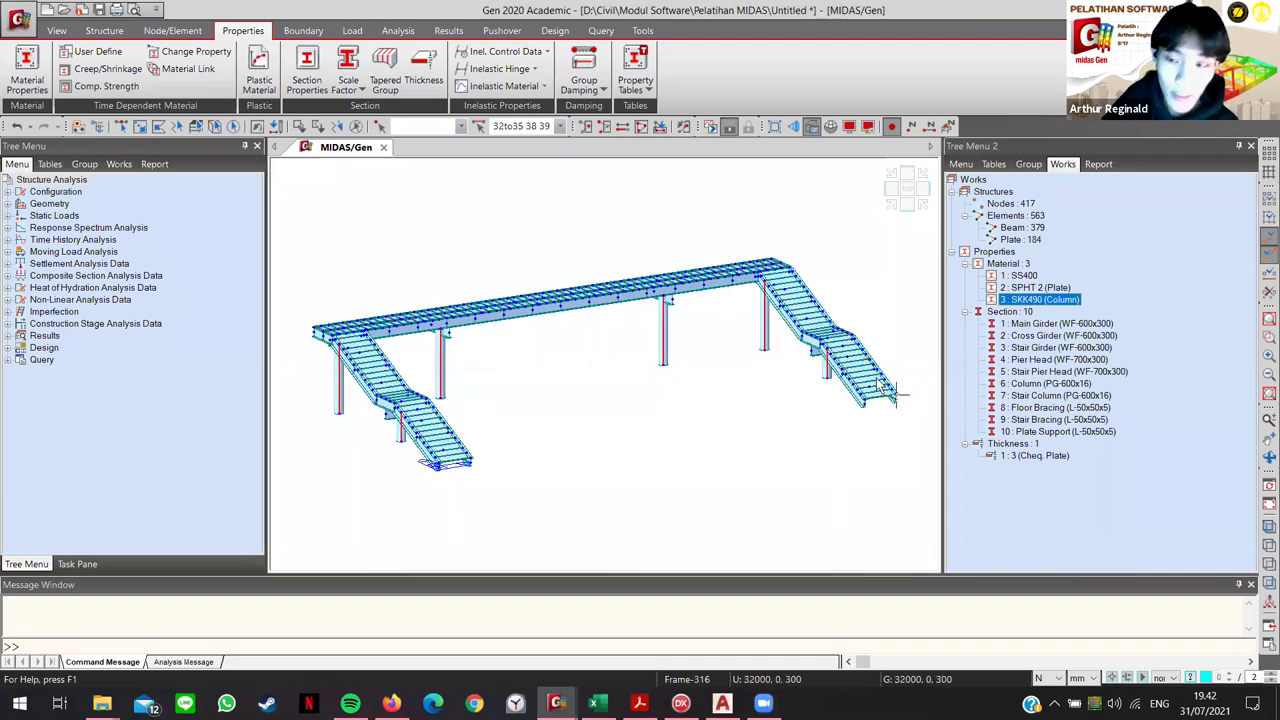
pyautogui.click(1035, 325)
pyautogui.doubleClick(1036, 336)
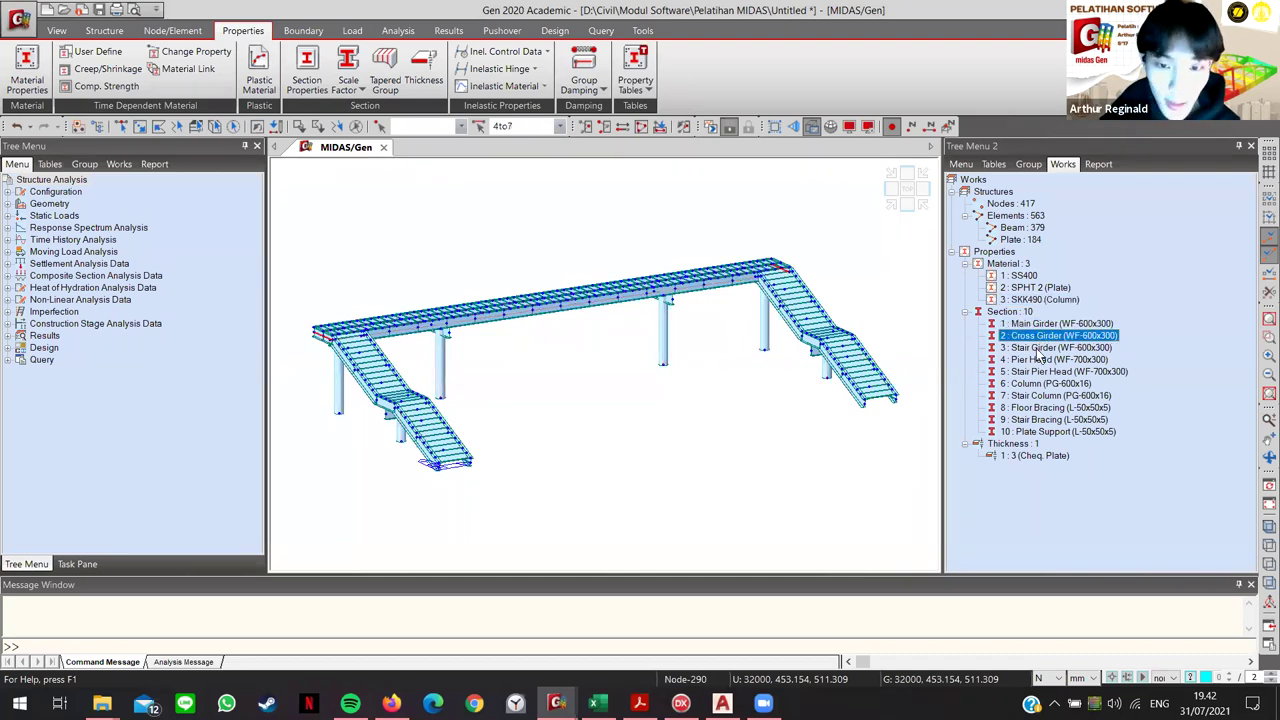
pyautogui.click(1039, 348)
pyautogui.click(1041, 360)
pyautogui.doubleClick(1046, 372)
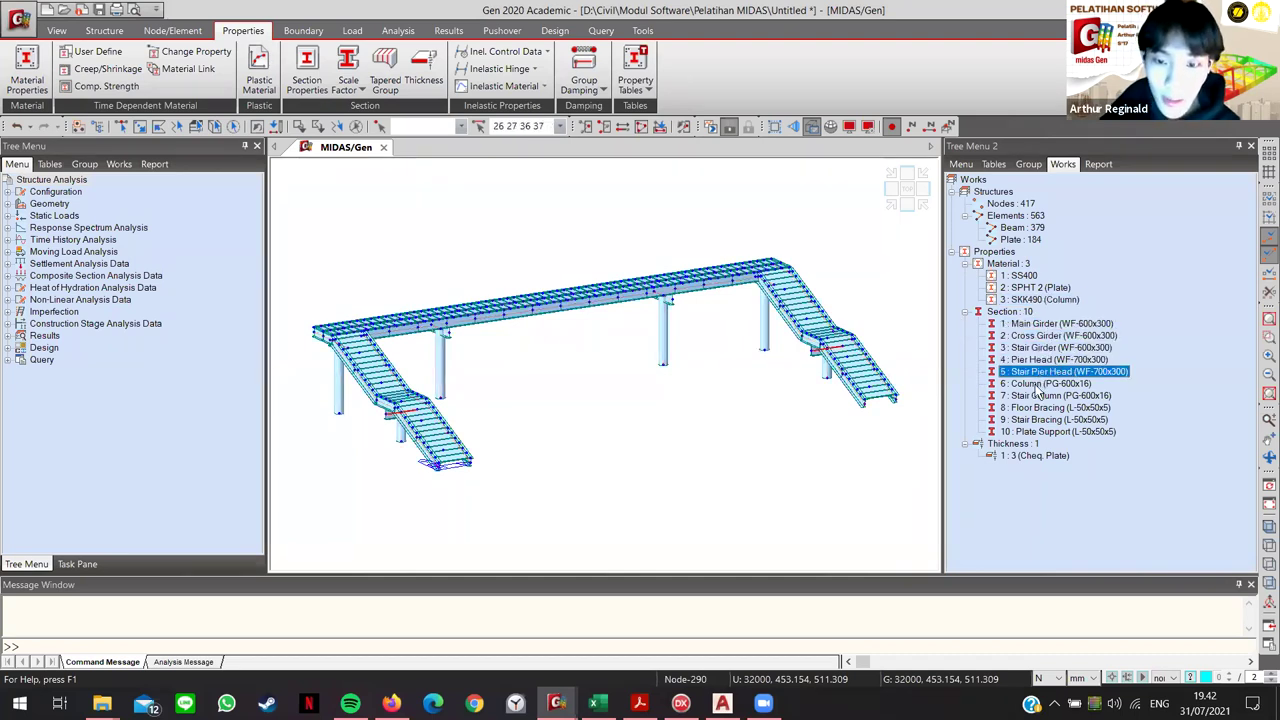
pyautogui.click(1052, 385)
pyautogui.click(1055, 397)
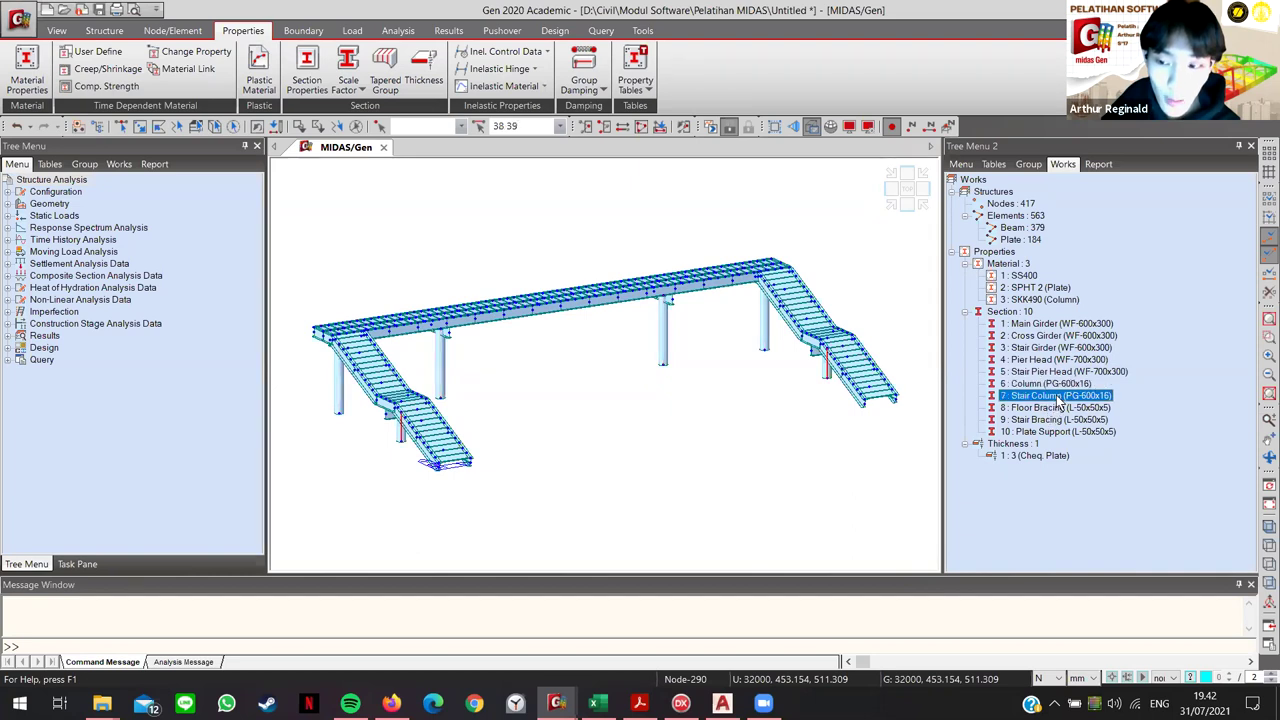
pyautogui.click(1057, 409)
pyautogui.click(1059, 420)
pyautogui.click(1060, 432)
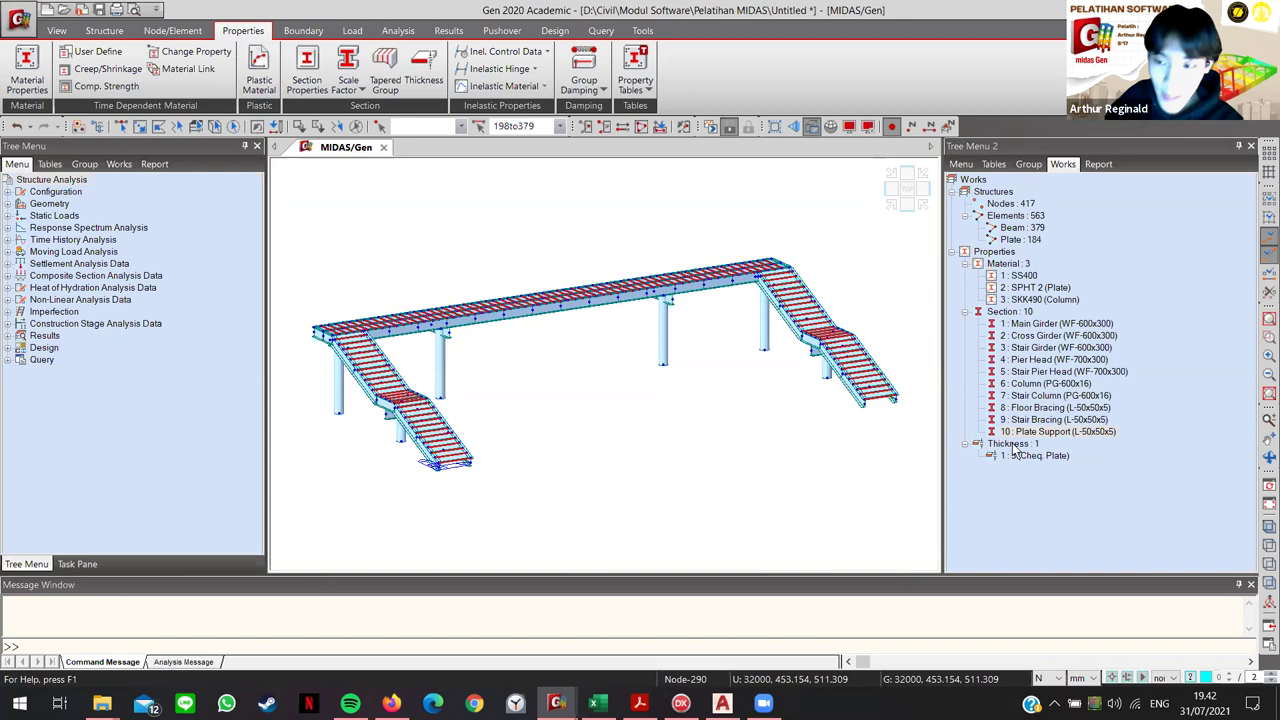
pyautogui.click(1044, 298)
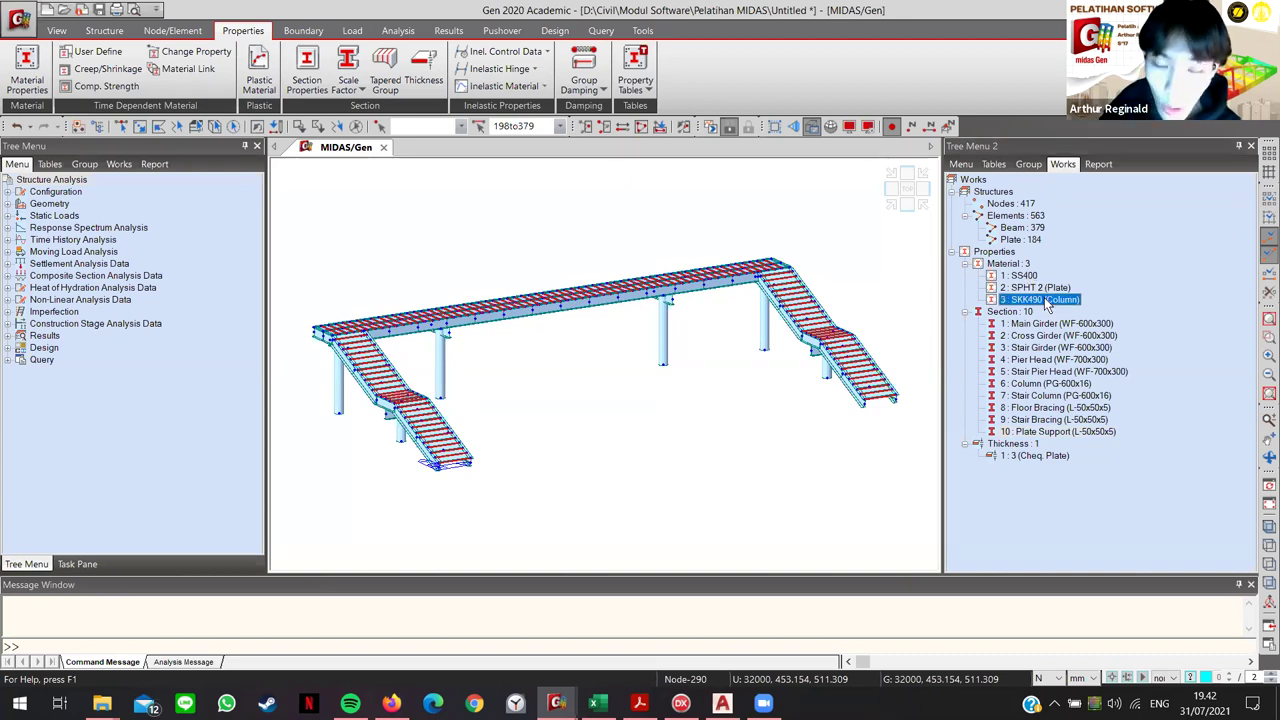
pyautogui.hotkey('ctrl', 'q')
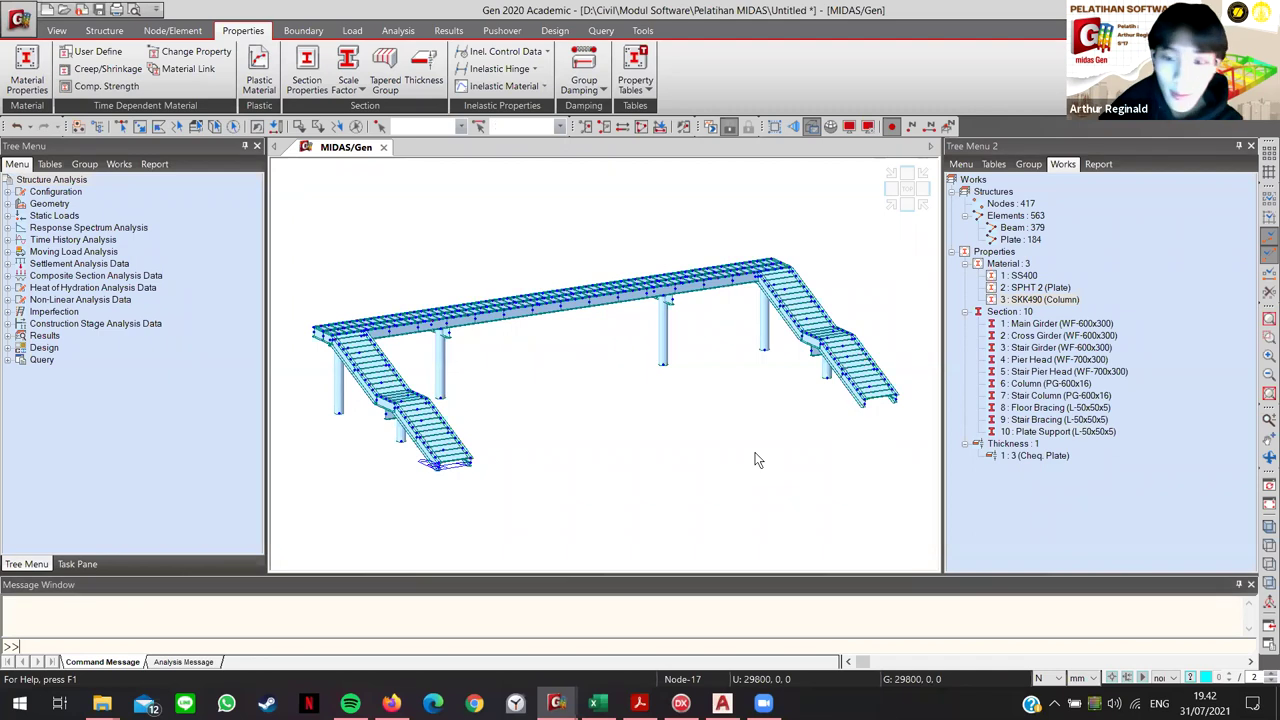
pyautogui.click(763, 703)
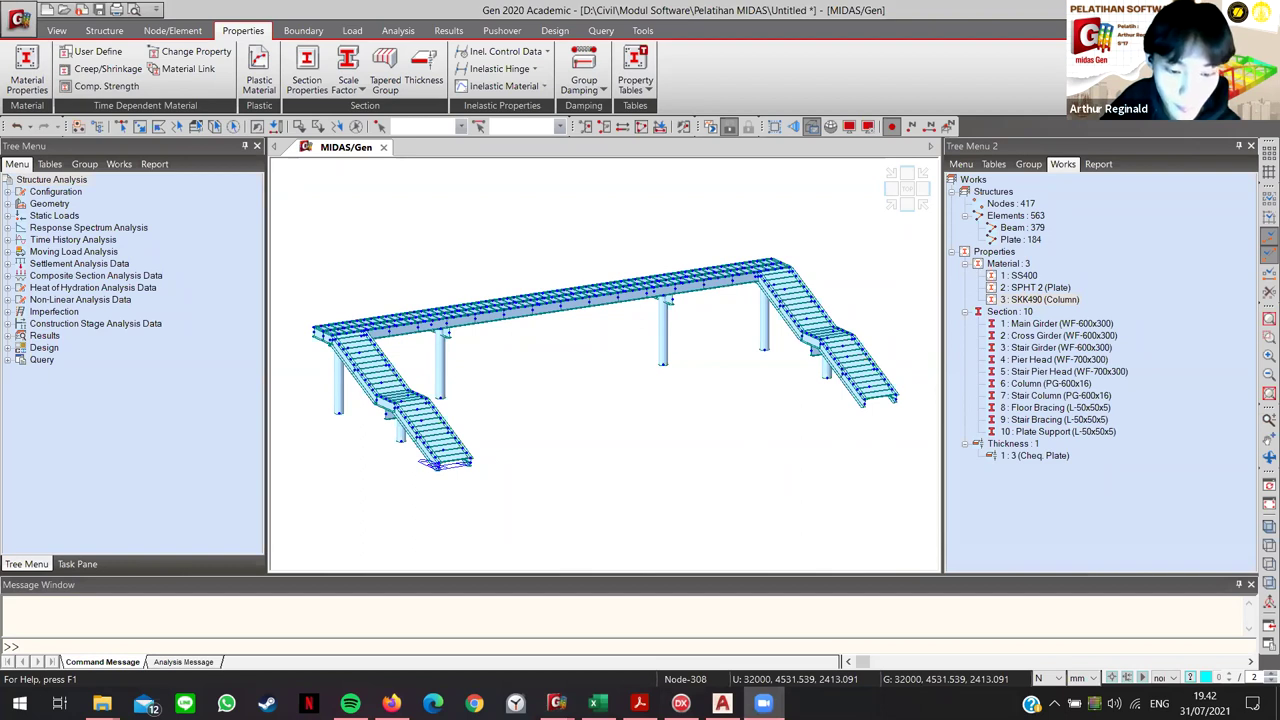
pyautogui.click(613, 370)
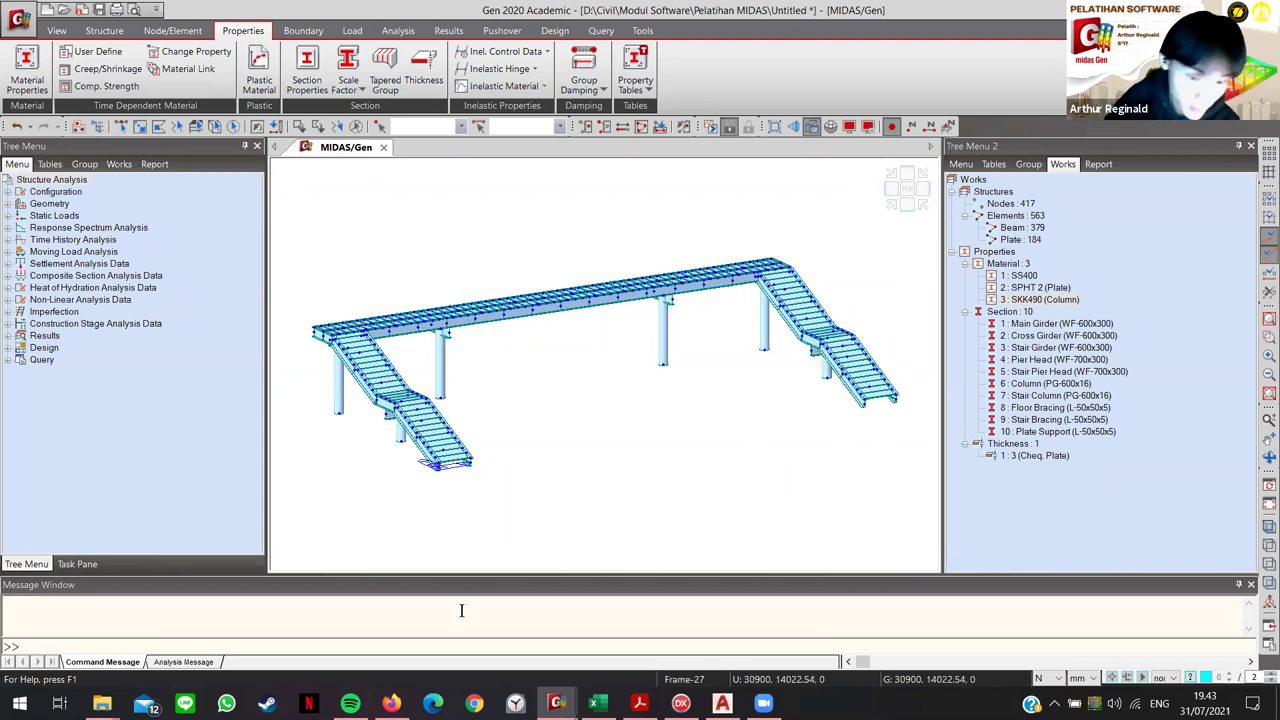
pyautogui.moveTo(597, 703)
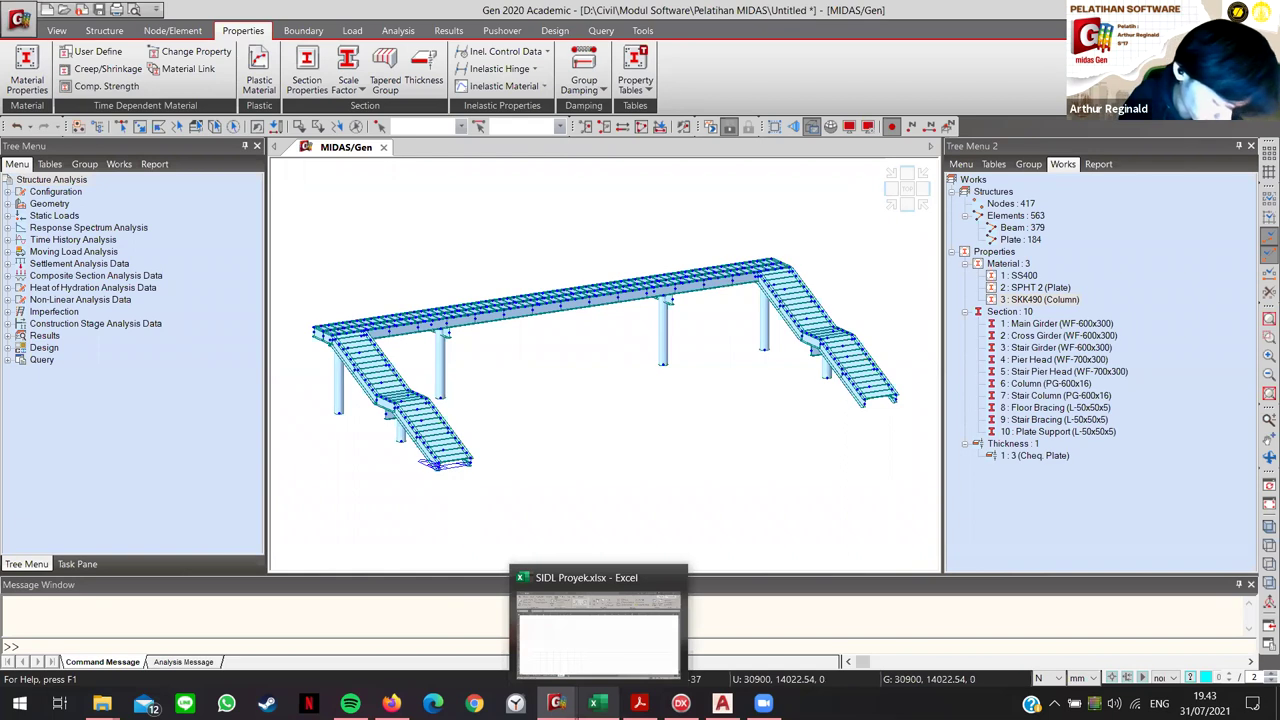
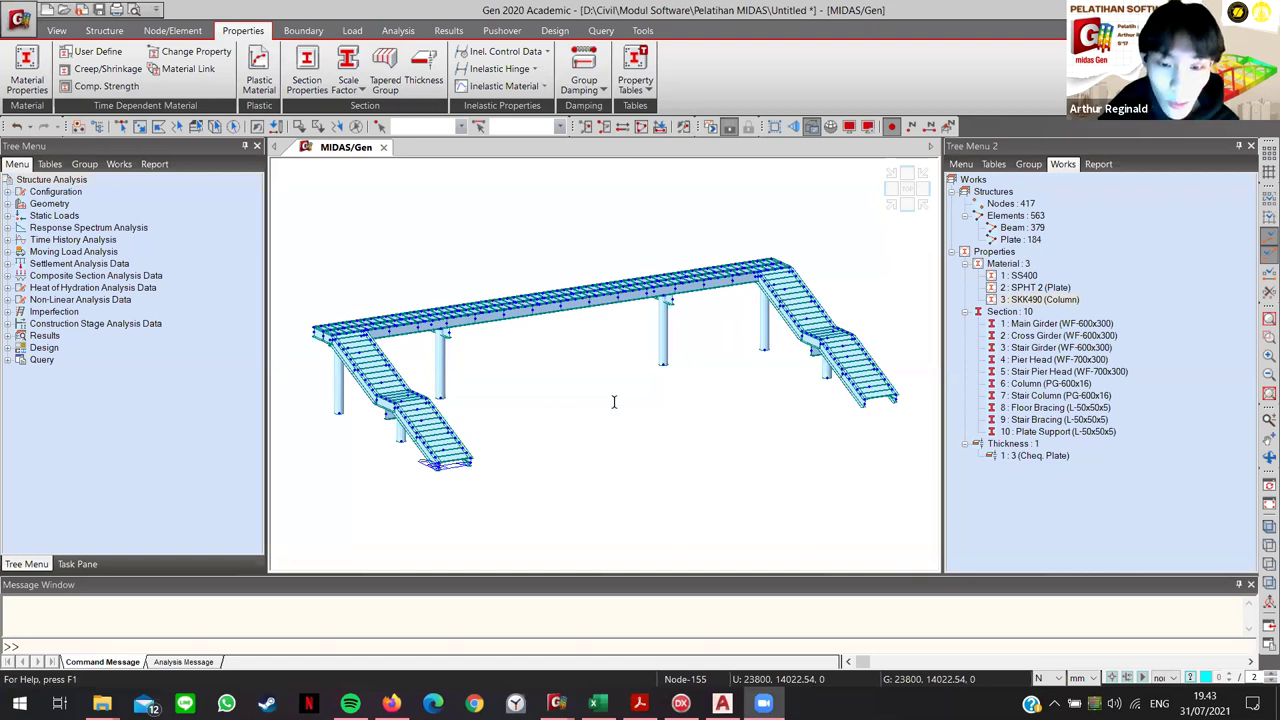
# Step: Review the General Beam and Plate Element mapping notes in the training PDF
pyautogui.hotkey('alt', 'Tab')
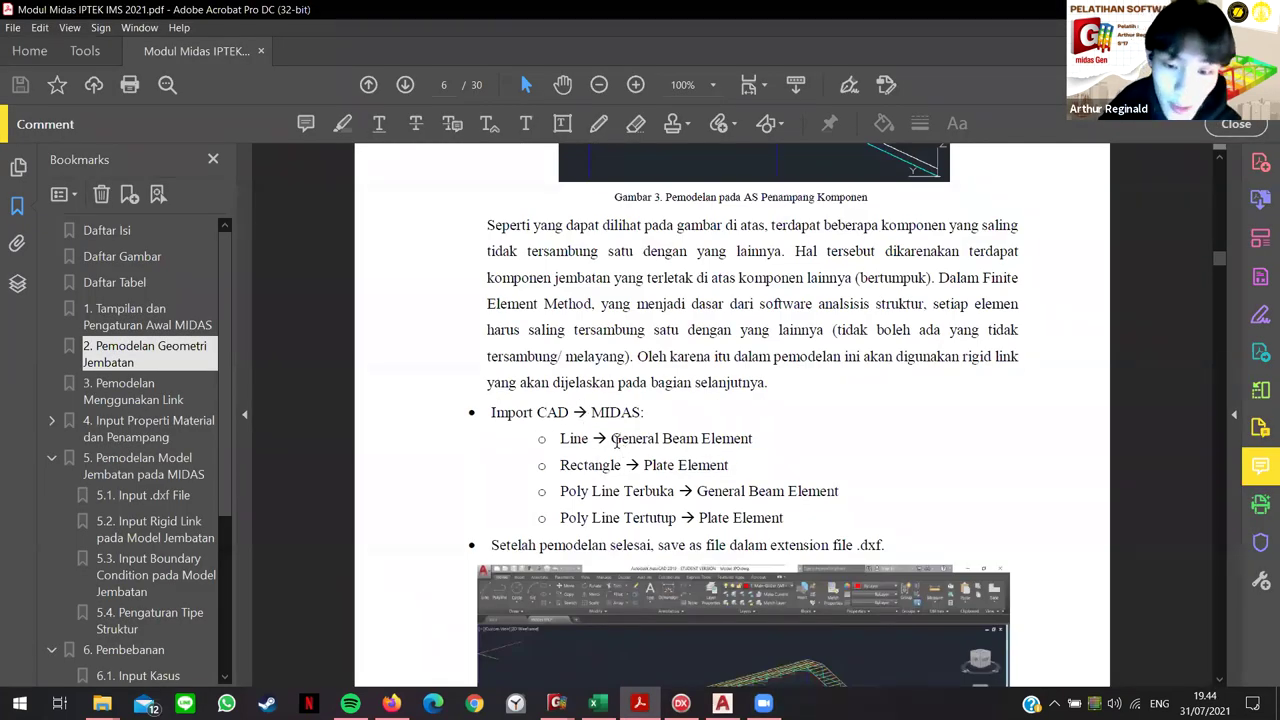
pyautogui.moveTo(611, 438); pyautogui.dragTo(752, 439)
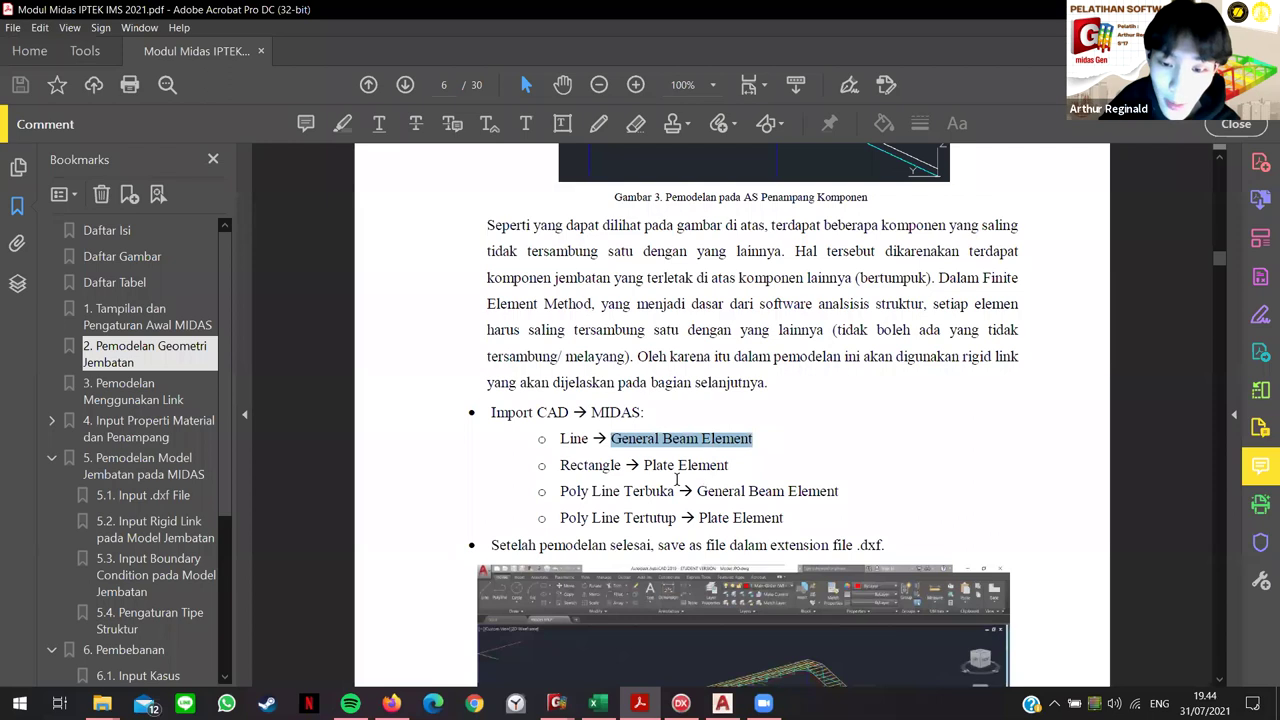
pyautogui.moveTo(645, 465); pyautogui.dragTo(729, 466)
pyautogui.click(802, 491)
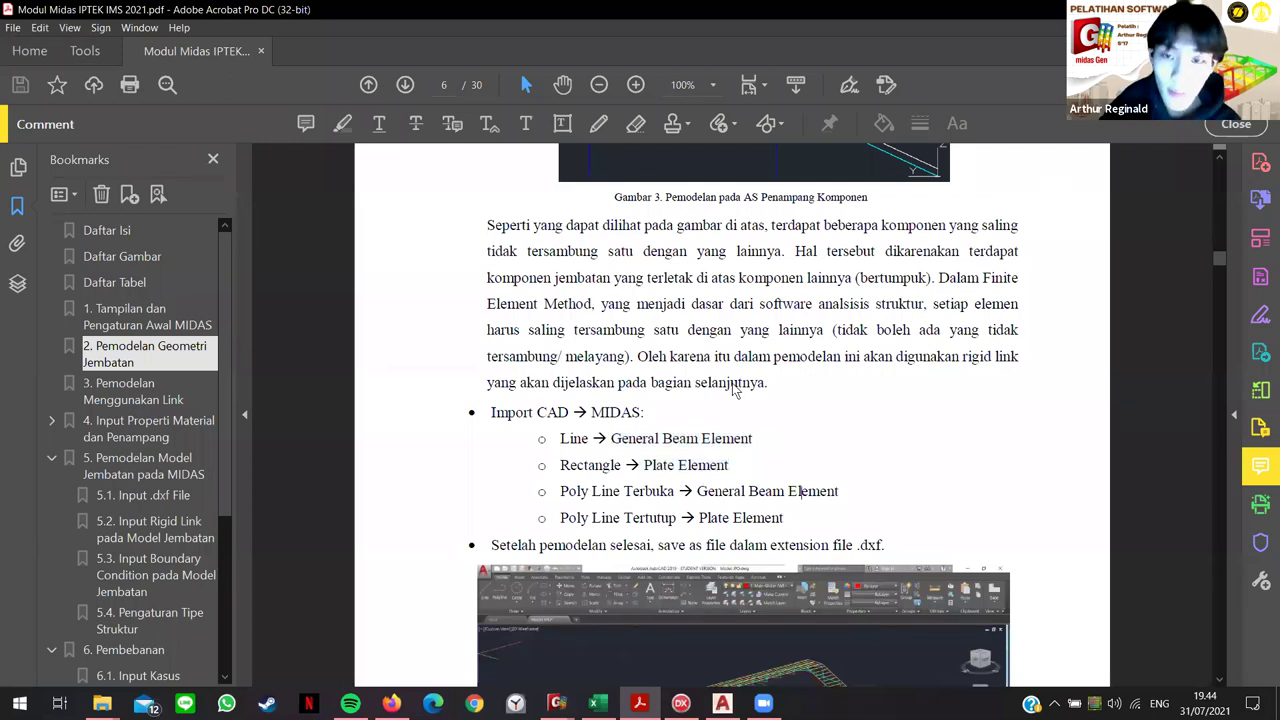
pyautogui.hotkey('alt', 'Tab')
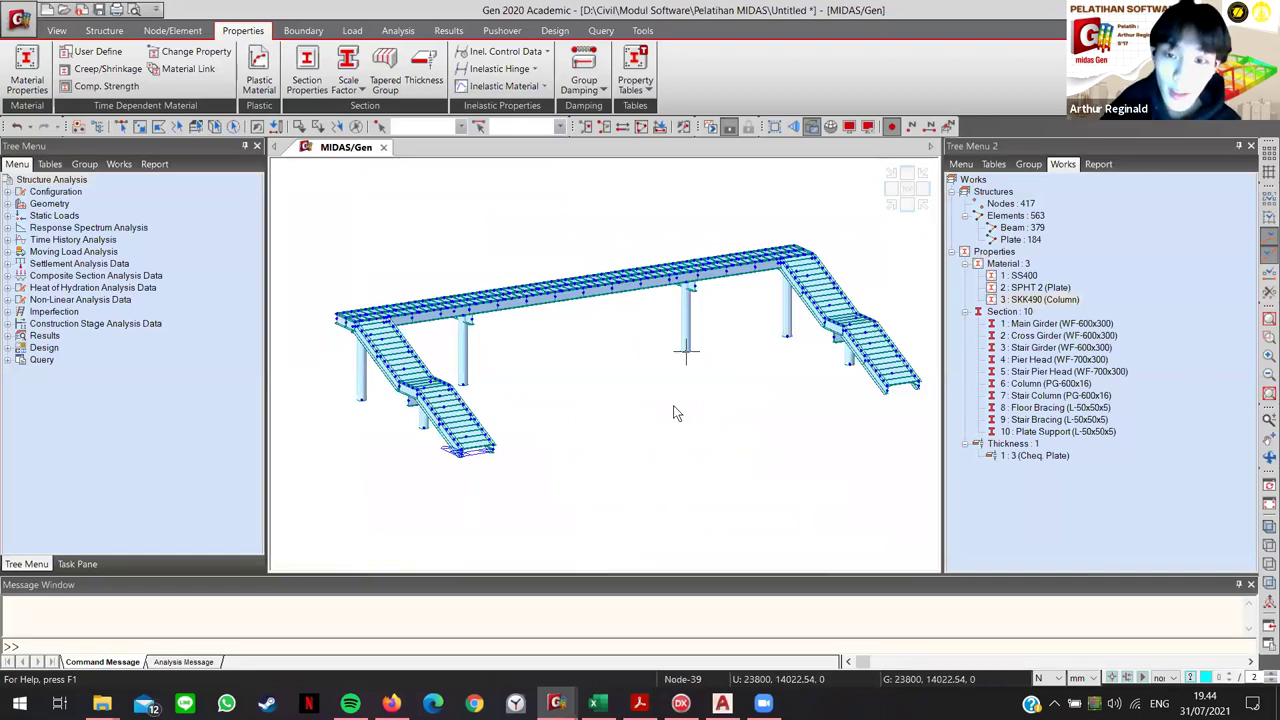
# Step: Bring up the Change Element Parameters tool from the Node/Element tab
pyautogui.moveTo(673, 407)
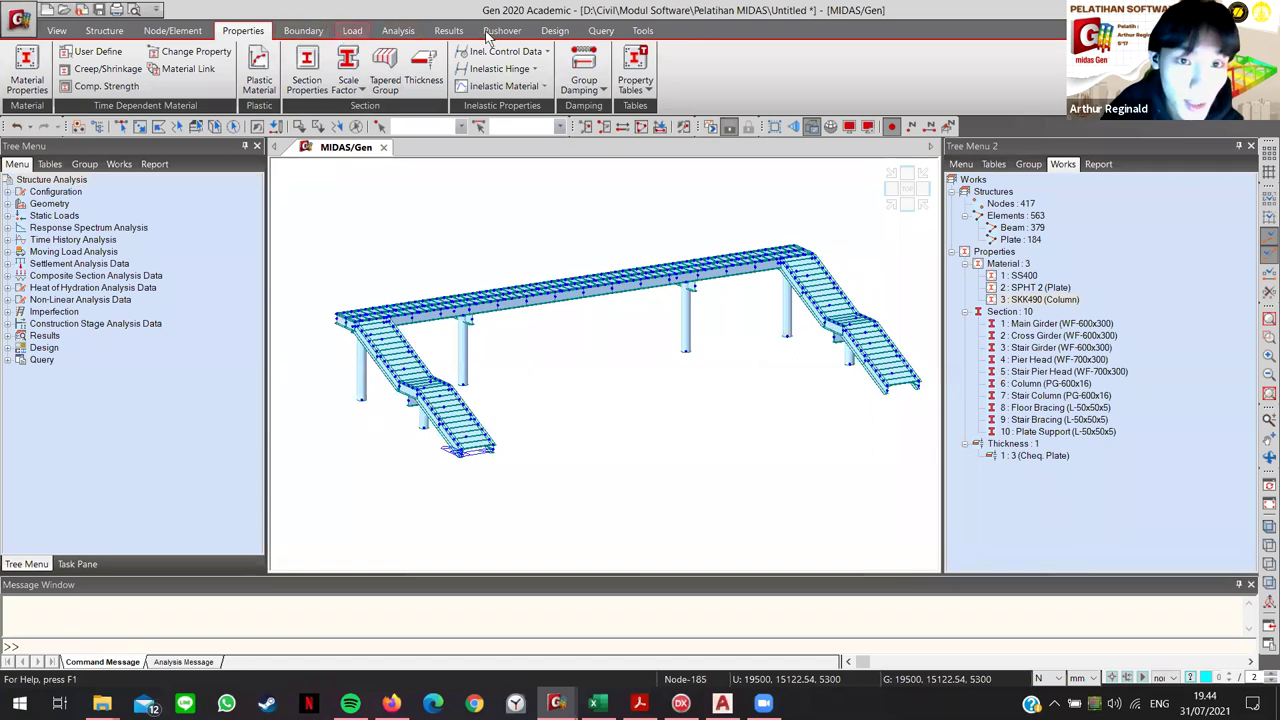
pyautogui.click(178, 32)
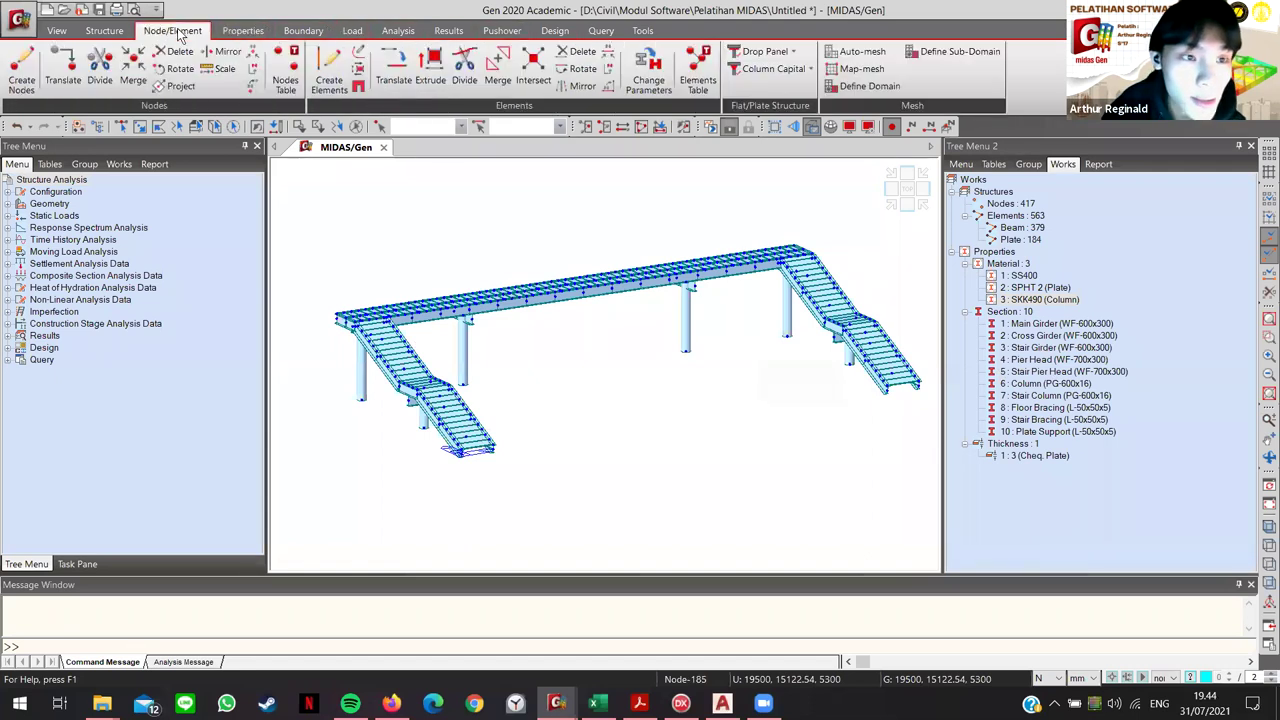
pyautogui.click(640, 70)
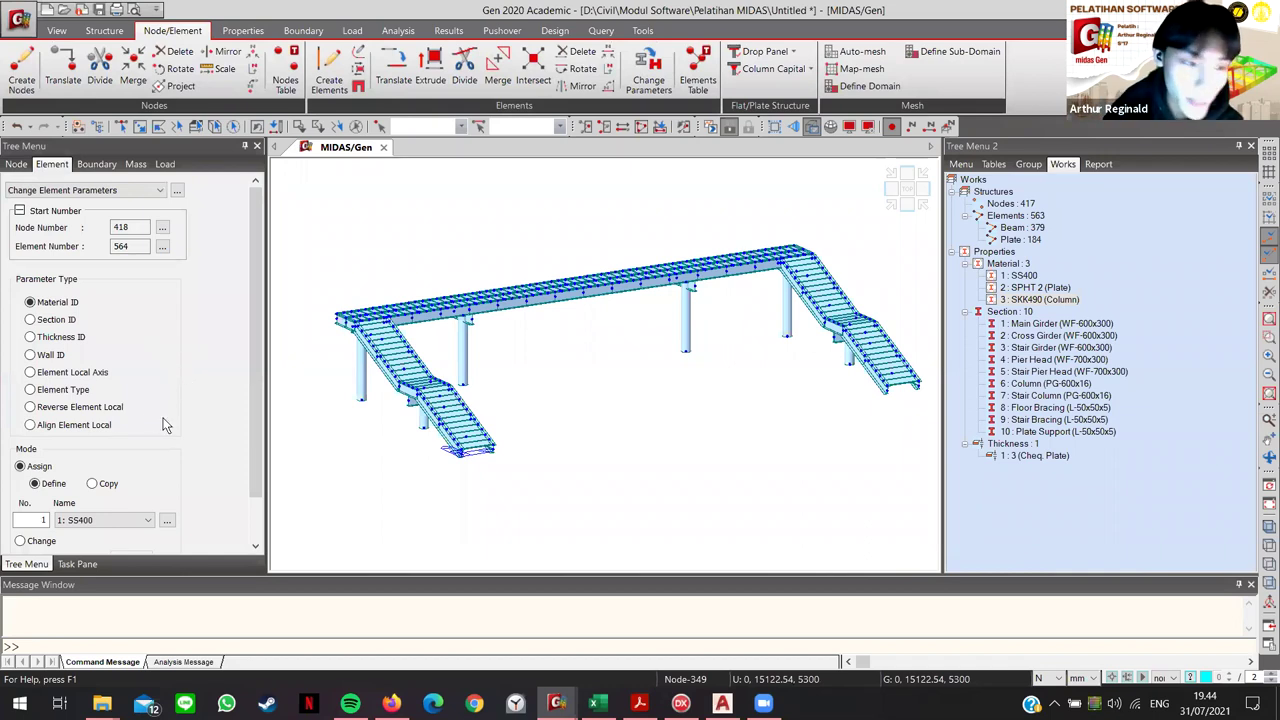
# Step: Set an element type change from Plate to Plate with Thin formulation
pyautogui.scroll(-1, 166, 390)
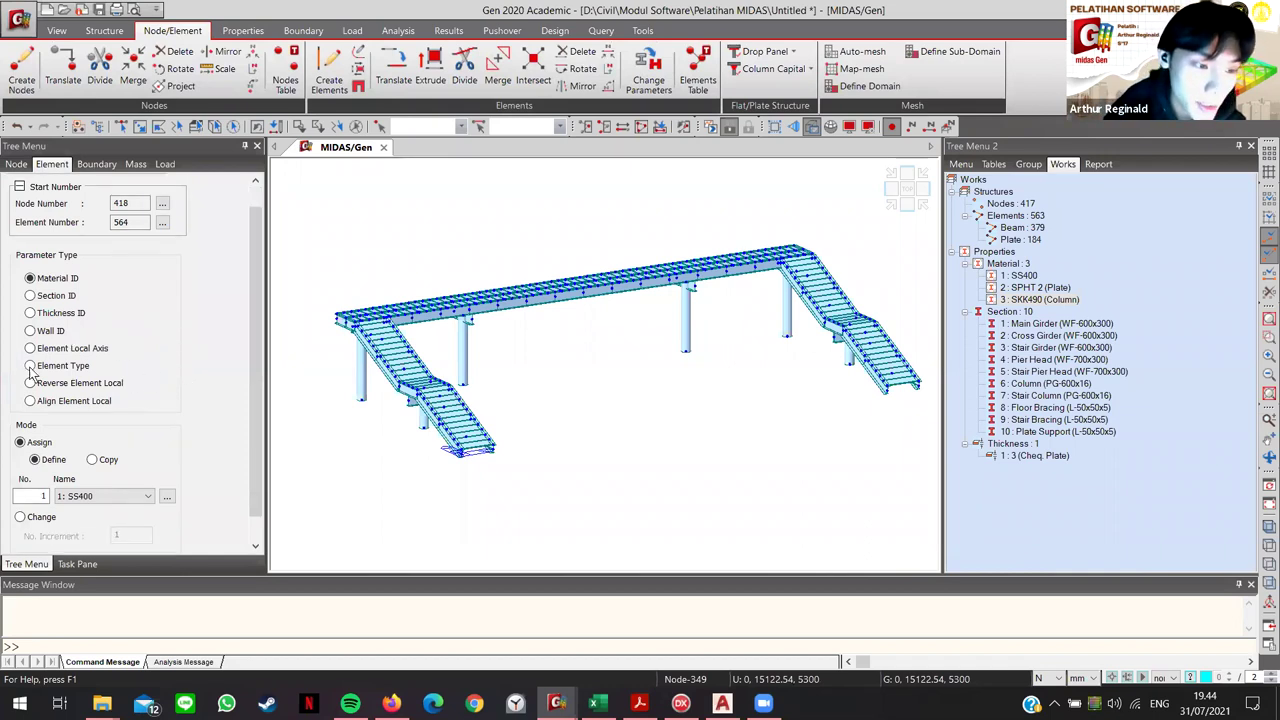
pyautogui.click(30, 366)
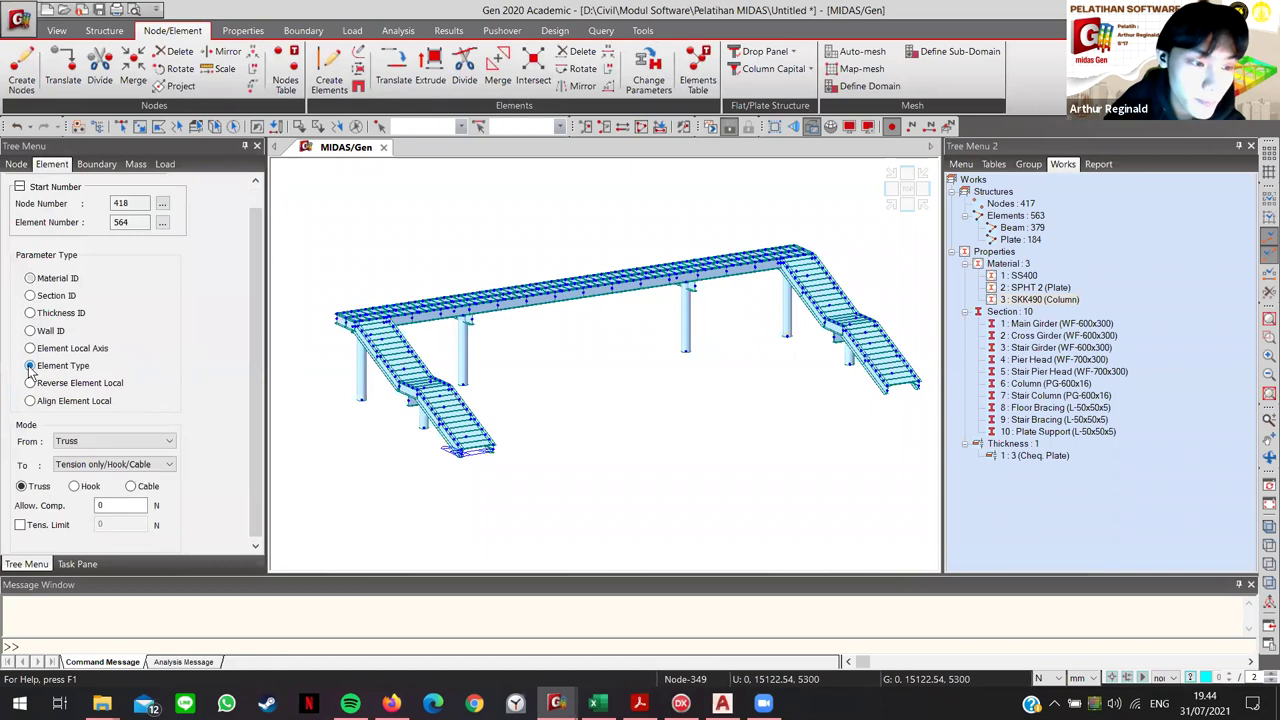
pyautogui.click(168, 438)
pyautogui.click(70, 494)
pyautogui.click(60, 461)
pyautogui.click(62, 474)
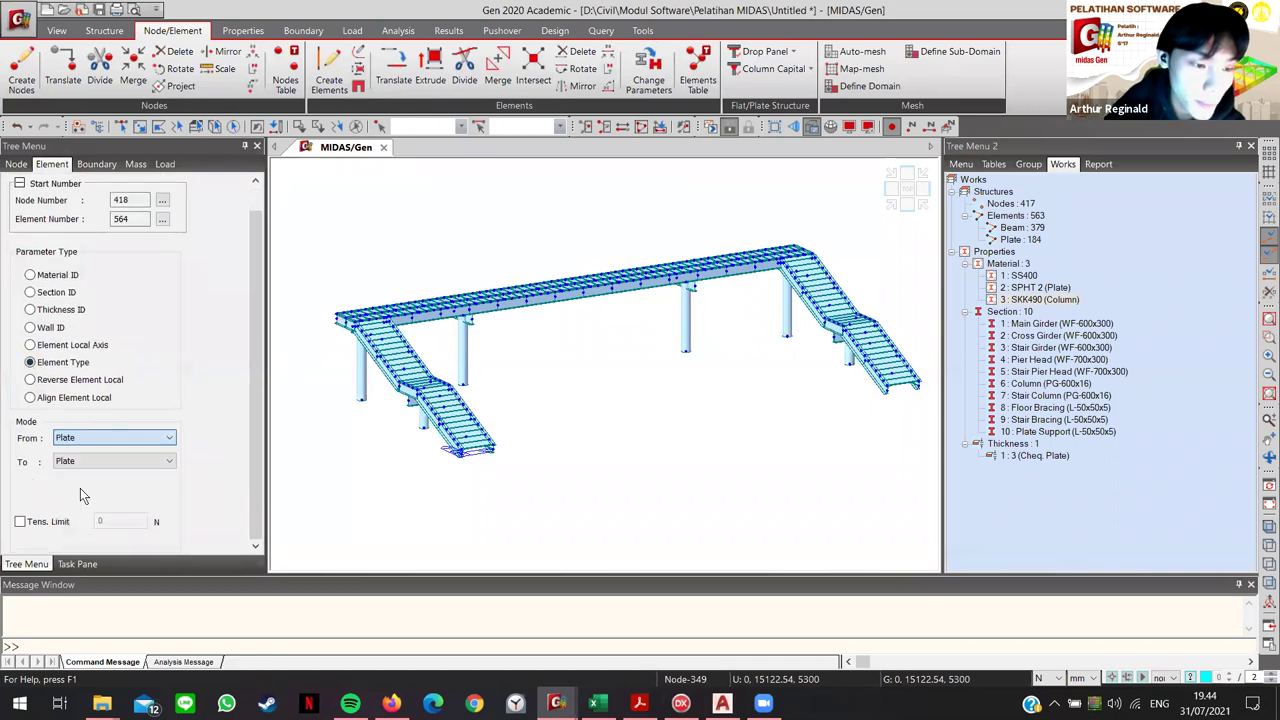
pyautogui.click(60, 463)
pyautogui.click(74, 476)
pyautogui.click(75, 484)
pyautogui.click(125, 485)
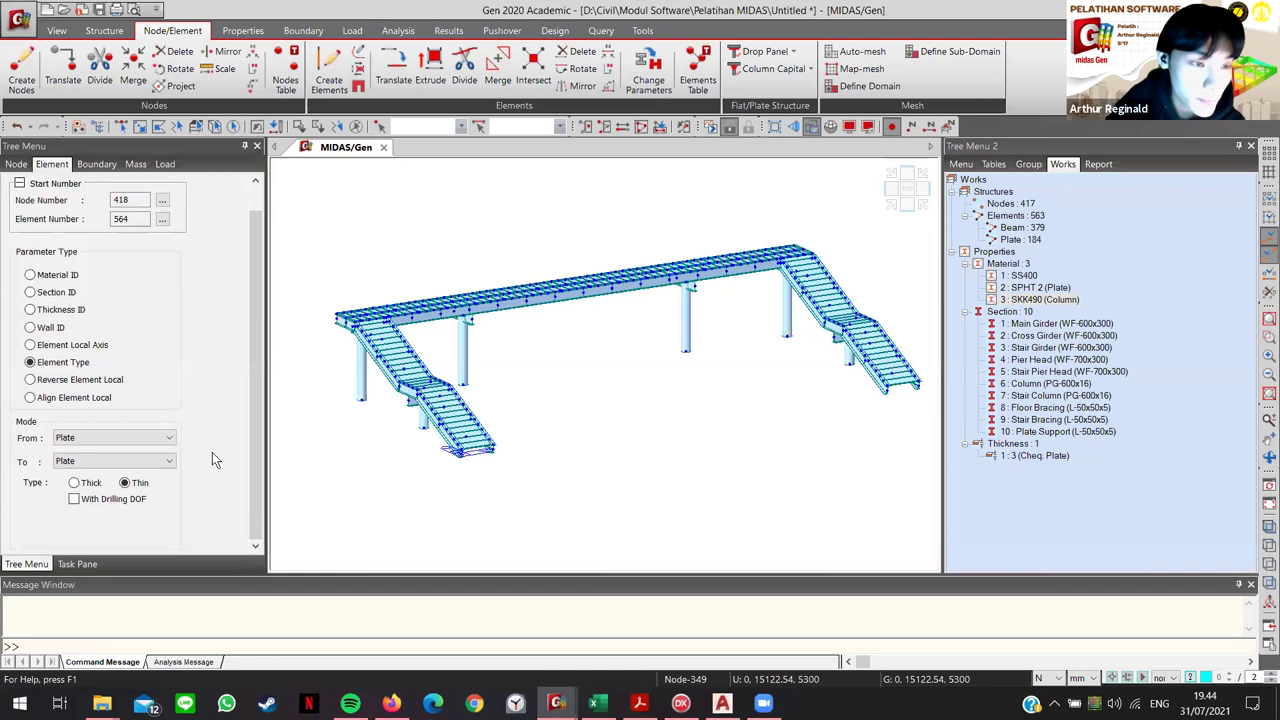
# Step: Select all SPHT 2 plate elements and apply the thin-plate conversion
pyautogui.scroll(1, 212, 460)
pyautogui.moveTo(148, 578); pyautogui.dragTo(152, 620)
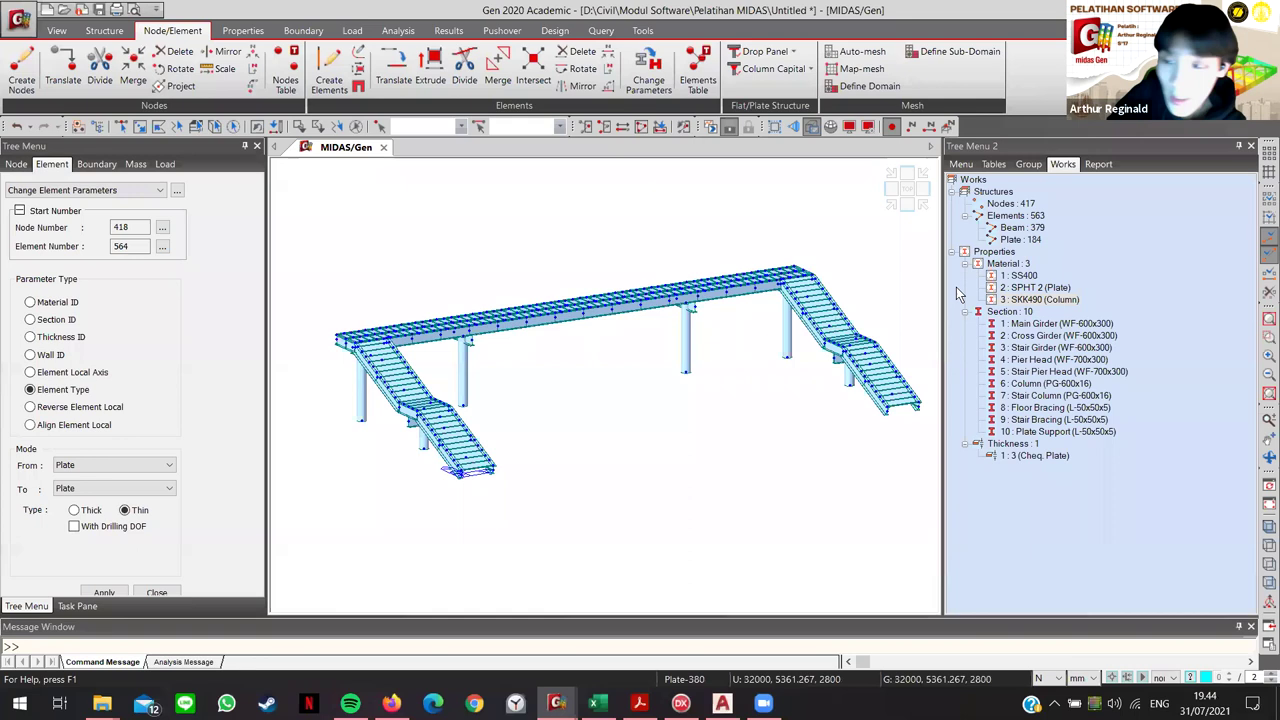
pyautogui.click(1045, 288)
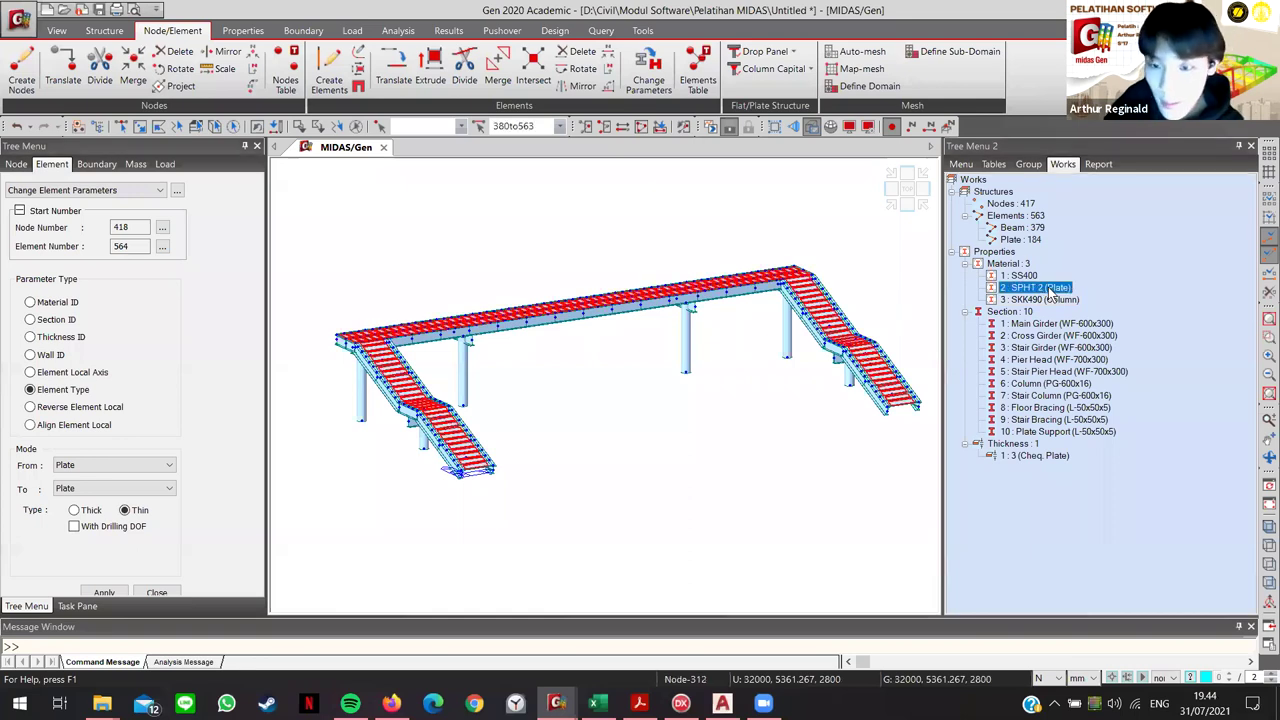
pyautogui.click(104, 590)
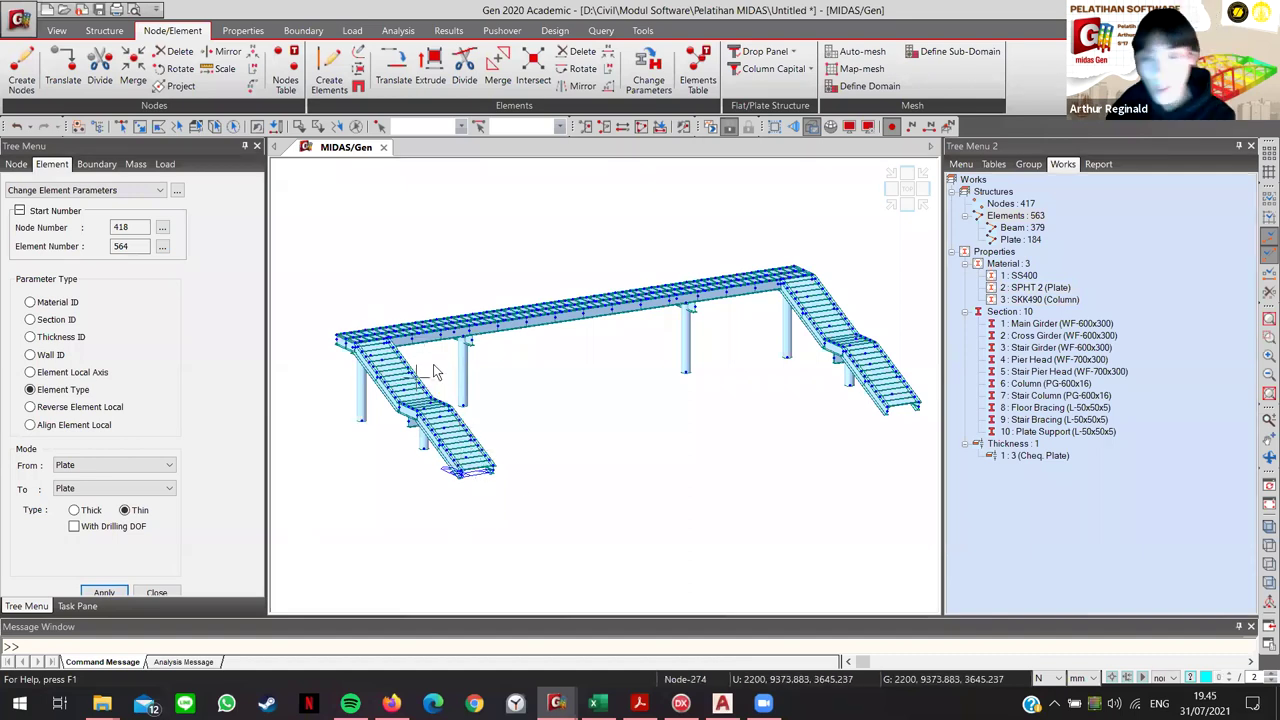
pyautogui.moveTo(433, 371)
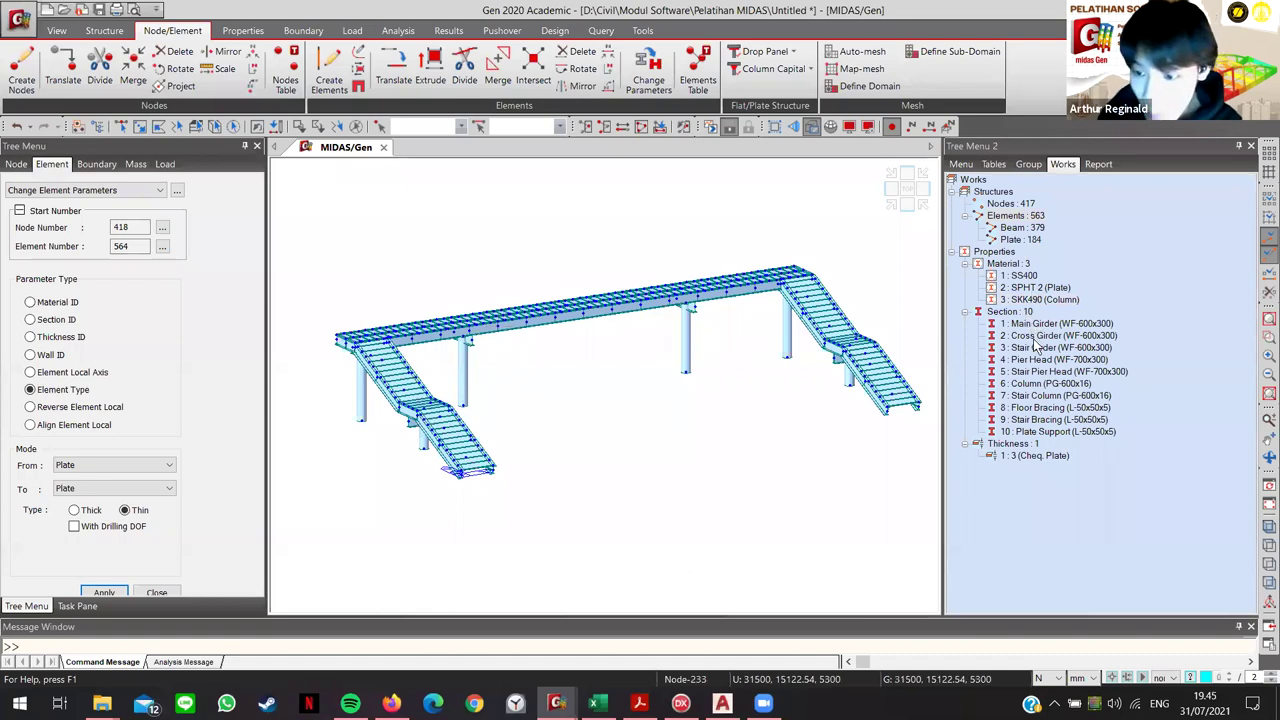
# Step: Deactivate all 184 plate elements and zoom in on the stair framing
pyautogui.rightClick(1018, 243)
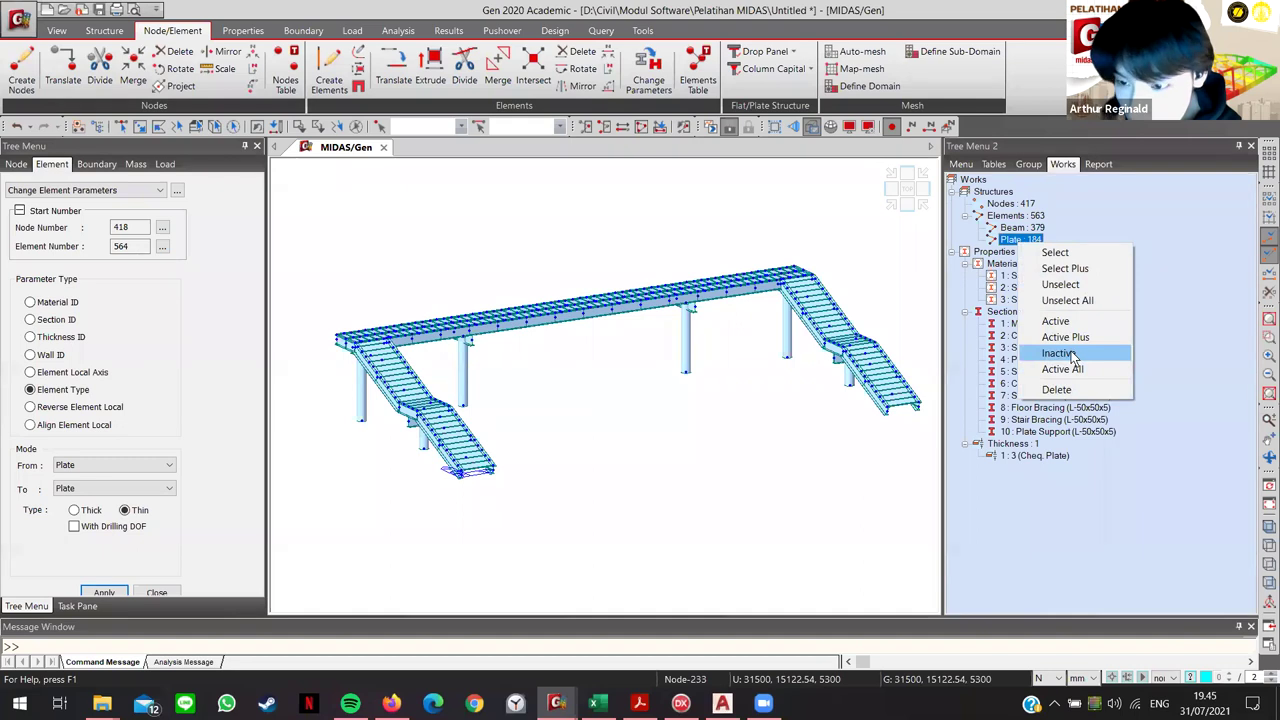
pyautogui.click(1058, 353)
pyautogui.scroll(3, 497, 467)
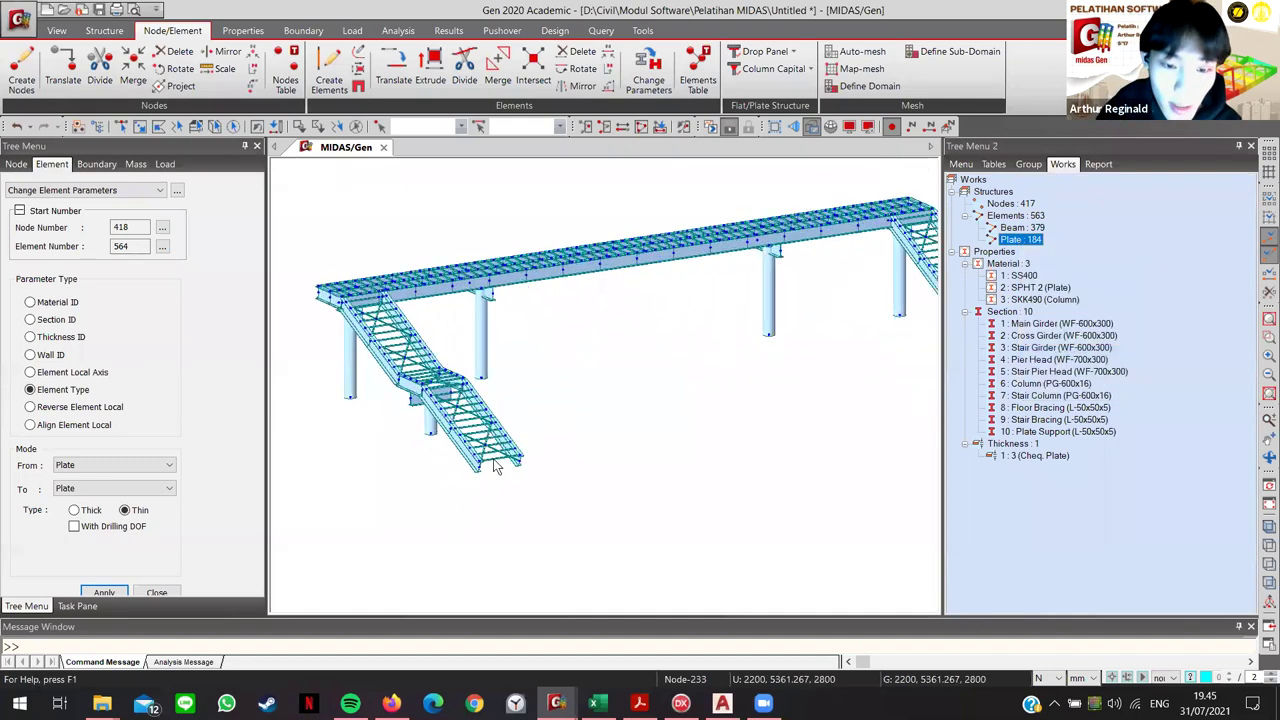
pyautogui.scroll(3, 497, 467)
pyautogui.scroll(-1, 672, 458)
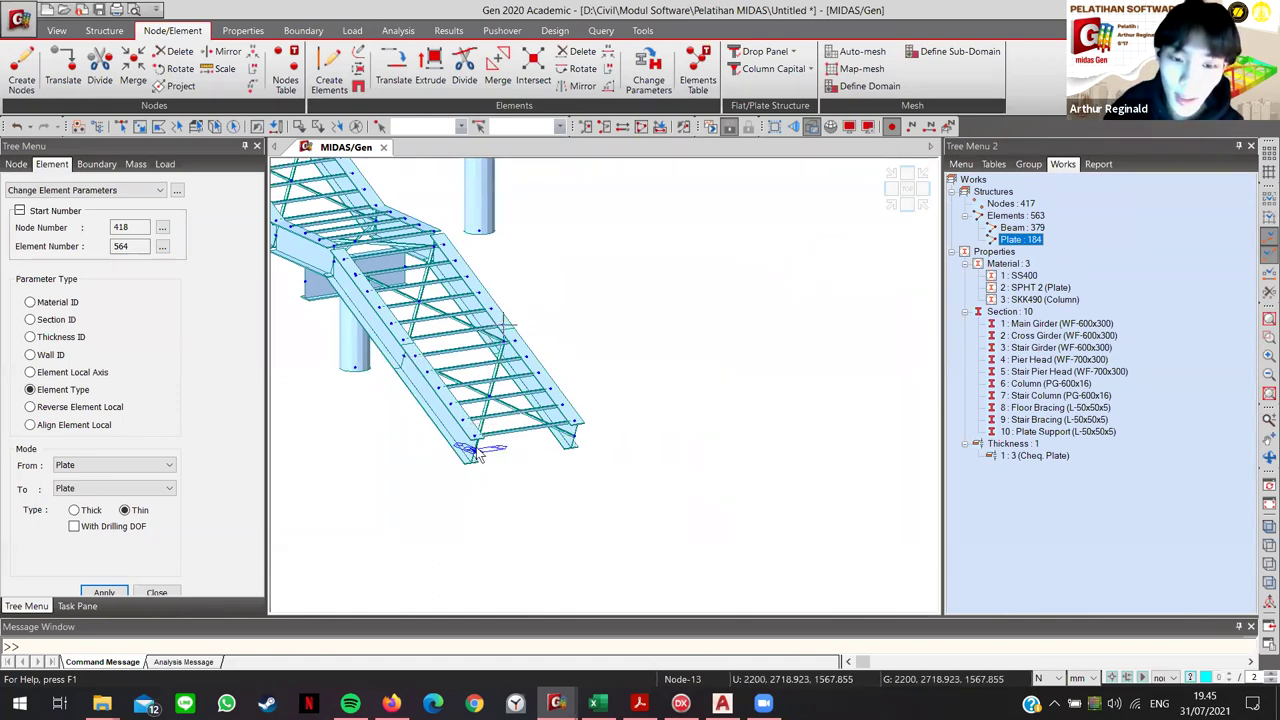
pyautogui.scroll(4, 480, 415)
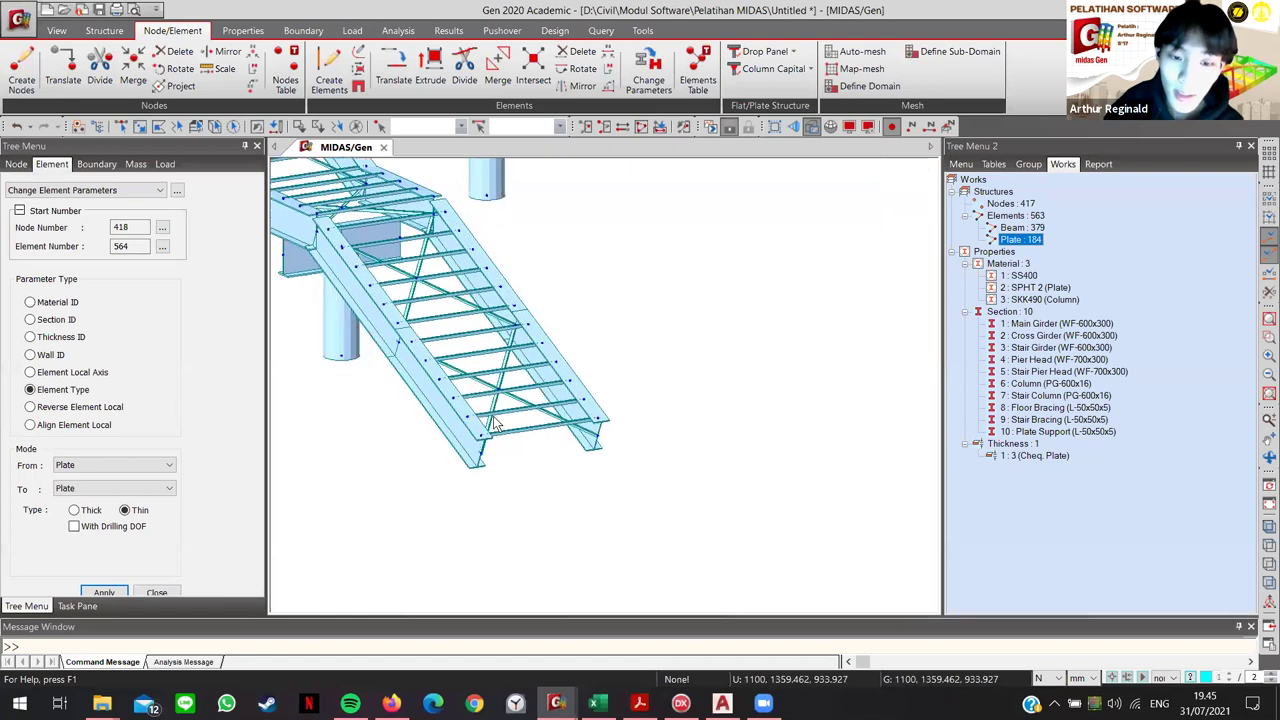
pyautogui.scroll(3, 497, 424)
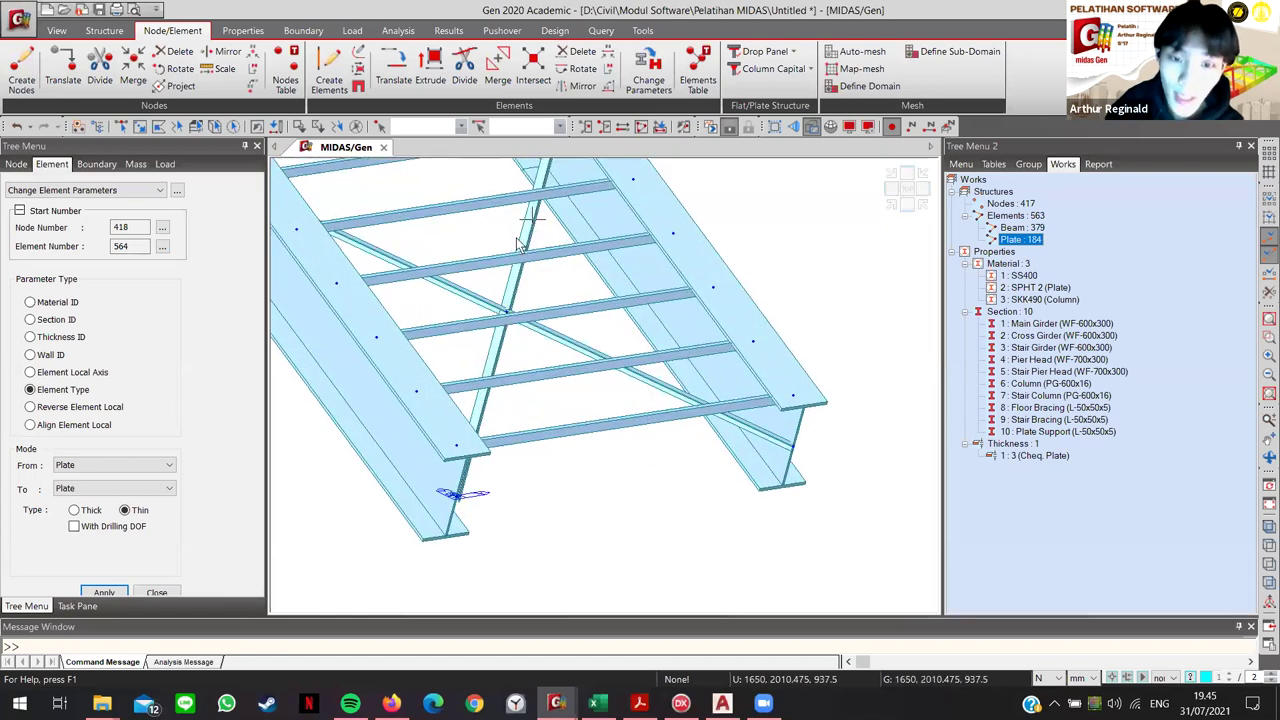
# Step: Deactivate the section 10 Plate Support elements
pyautogui.rightClick(1045, 432)
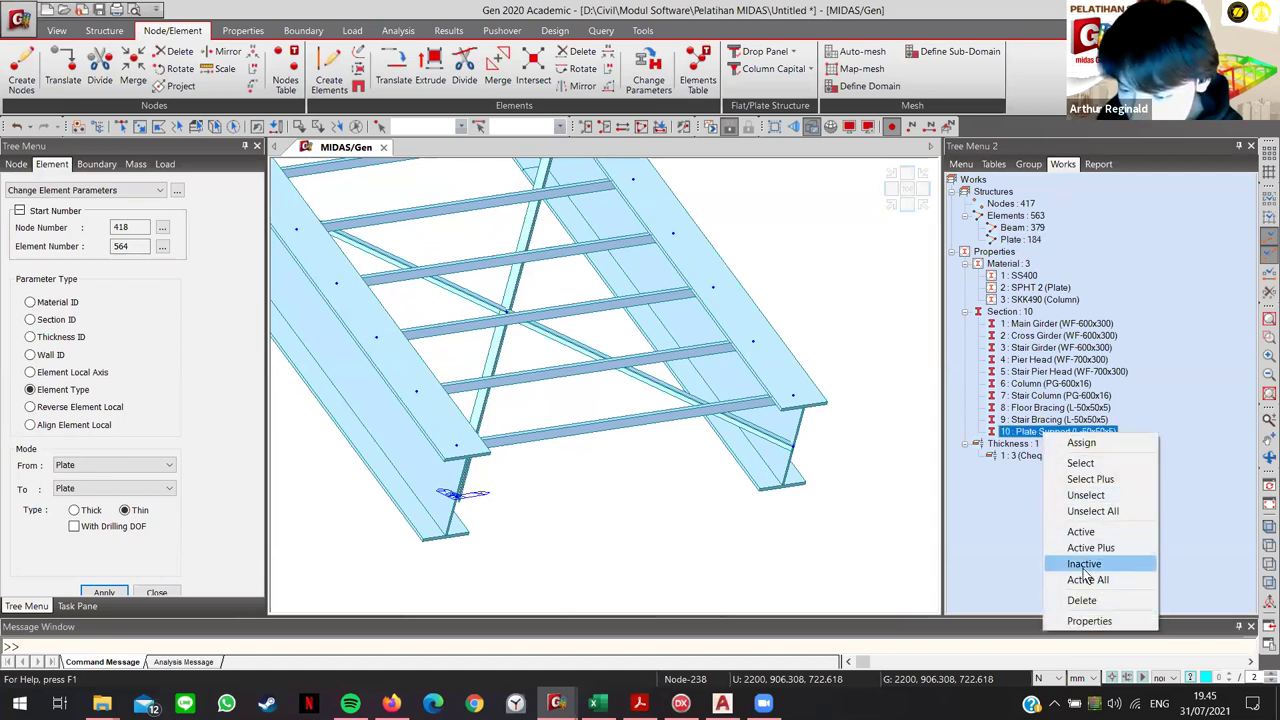
pyautogui.click(1084, 564)
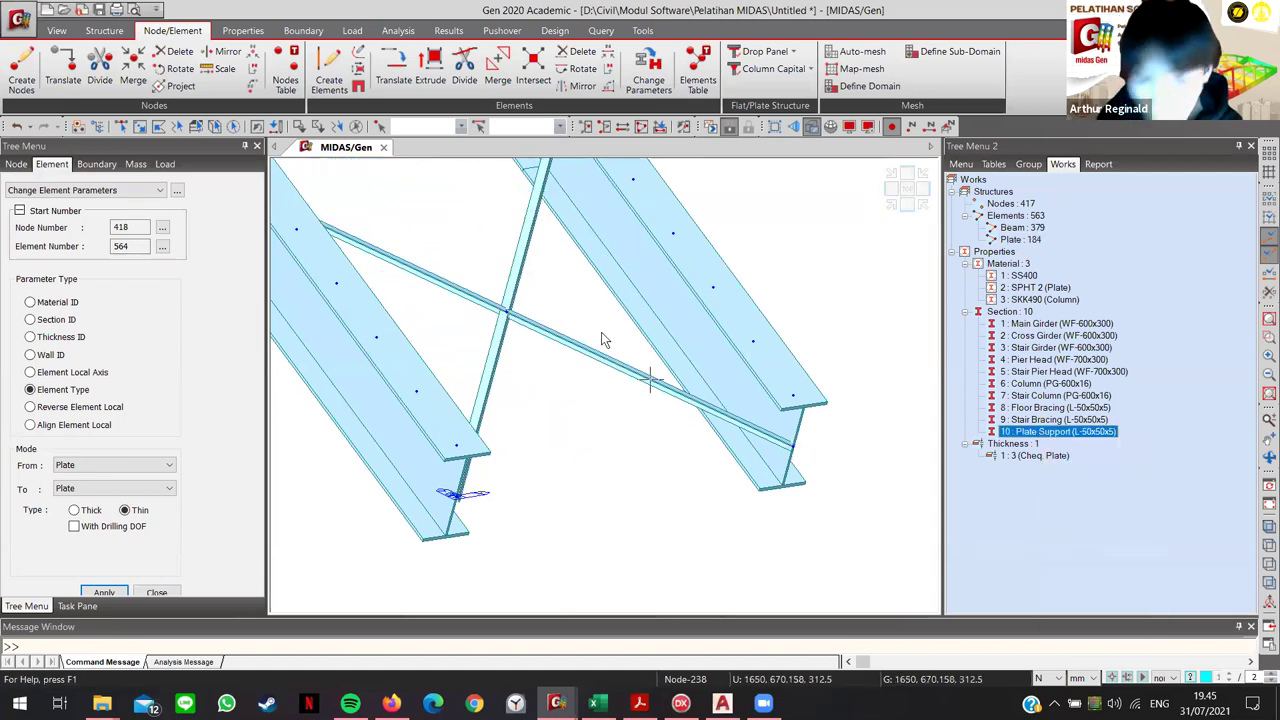
pyautogui.scroll(2, 694, 500)
pyautogui.scroll(-5, 700, 435)
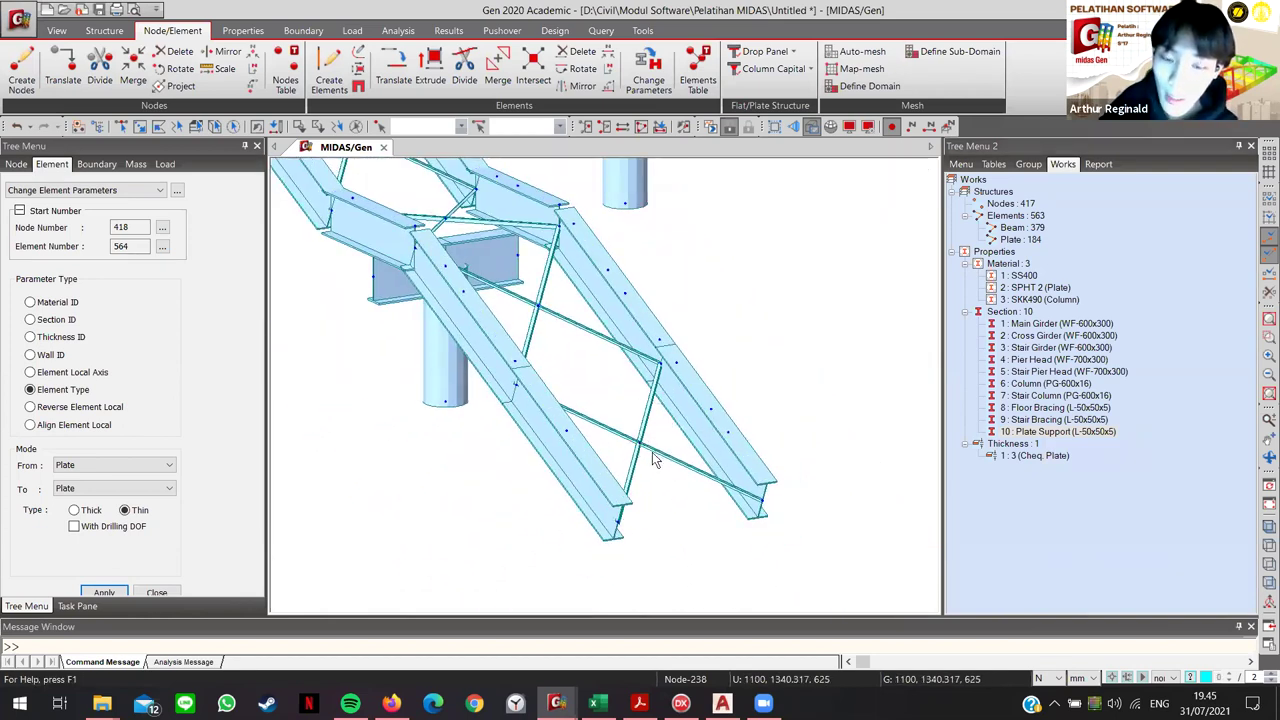
pyautogui.scroll(1, 652, 452)
pyautogui.scroll(4, 650, 458)
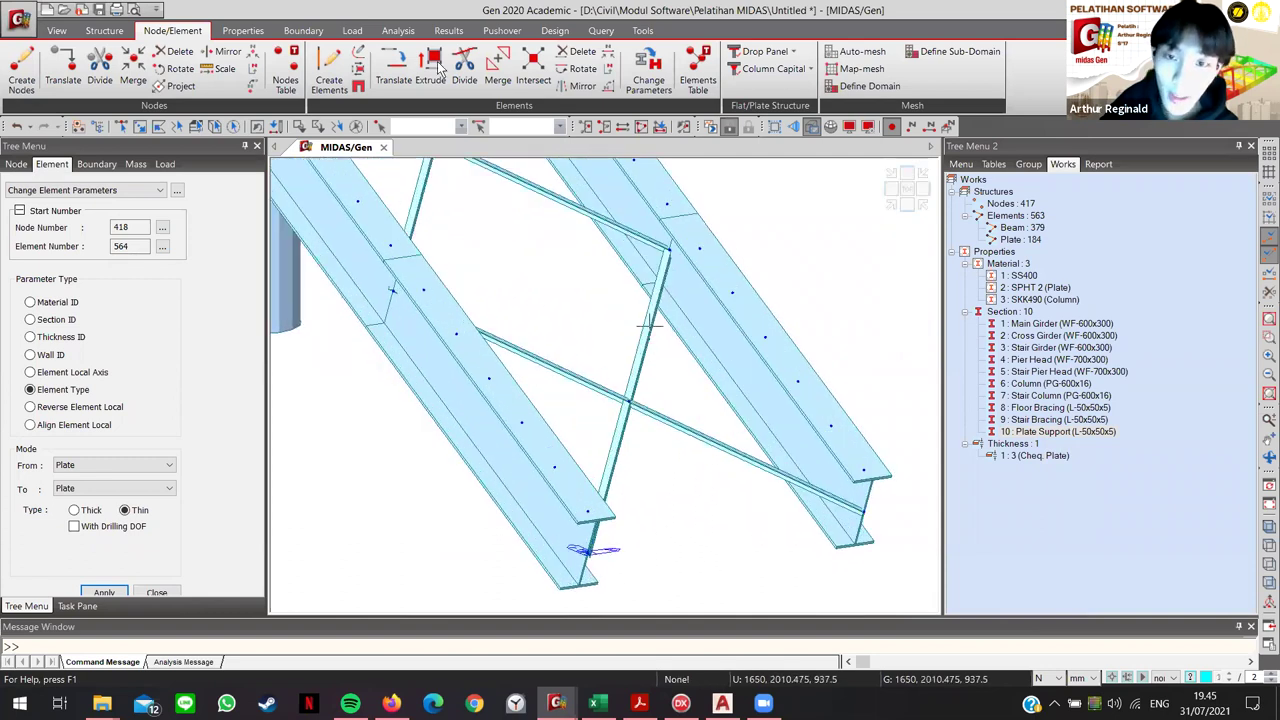
# Step: Inspect the stair members and cross-bracing beam by selecting them, then rotate the view
pyautogui.click(124, 127)
pyautogui.moveTo(641, 479); pyautogui.dragTo(586, 423)
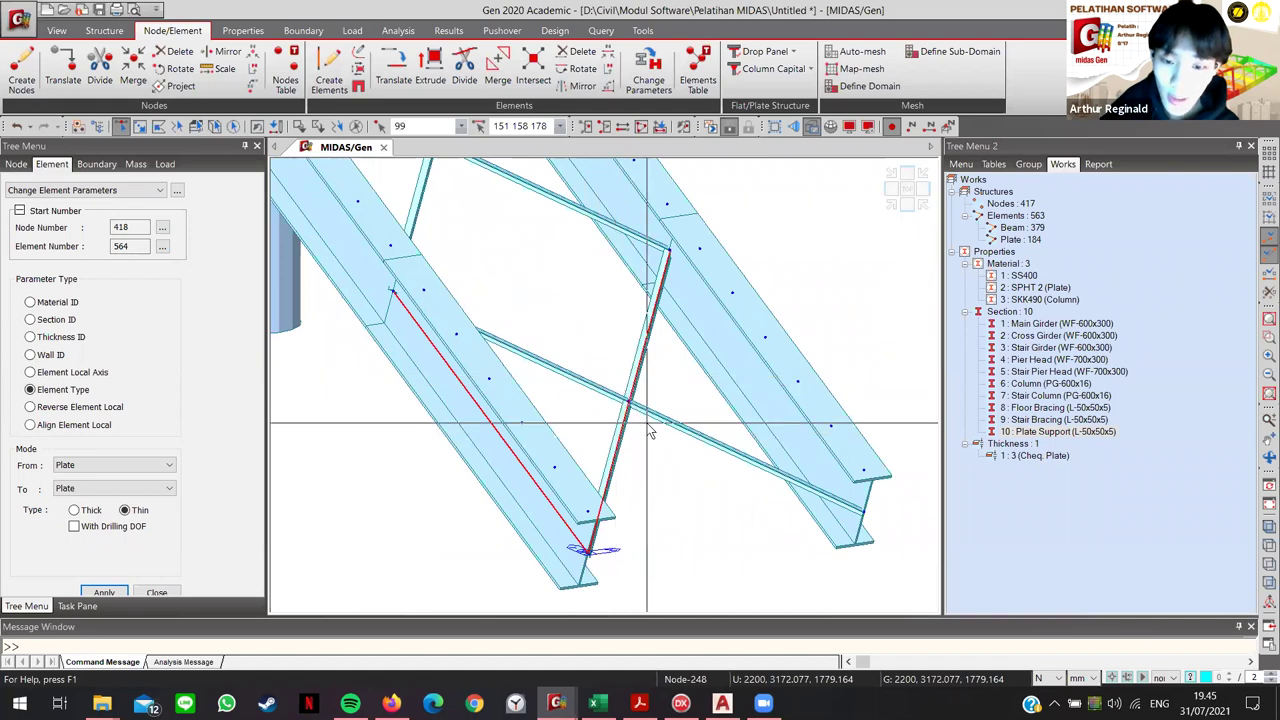
pyautogui.press('Escape')
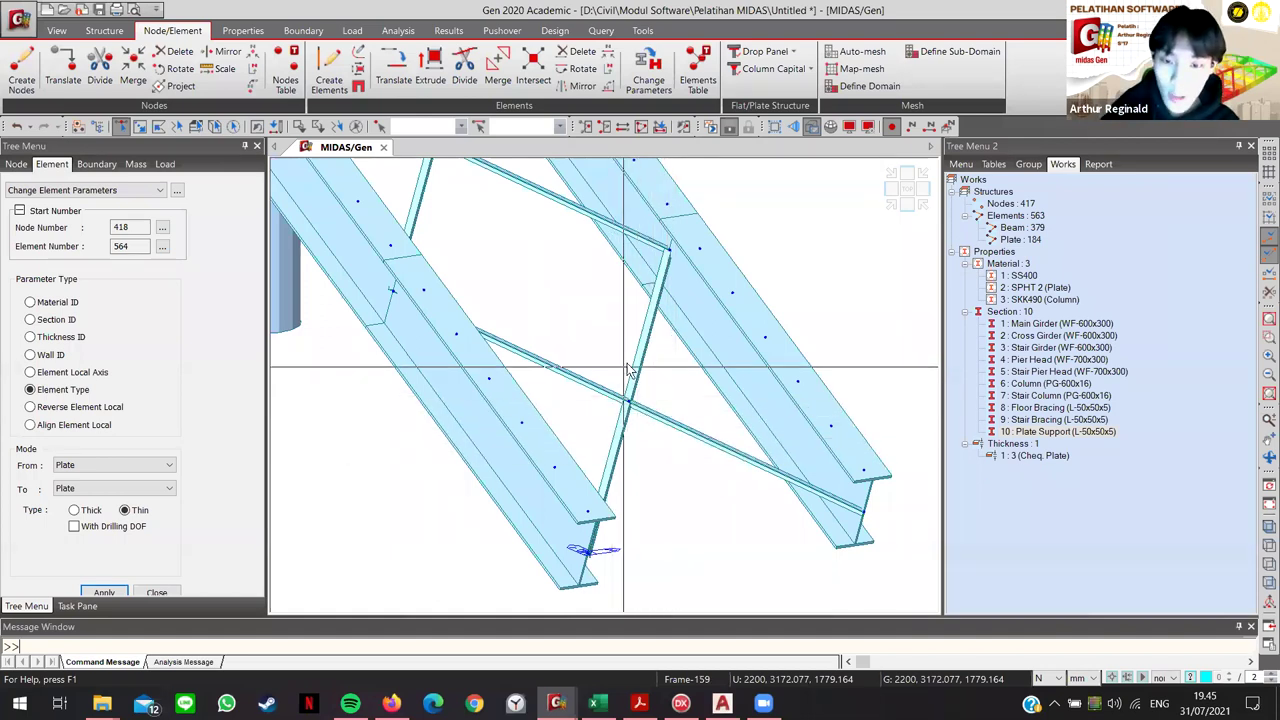
pyautogui.click(580, 376)
pyautogui.click(850, 500)
pyautogui.press('Escape')
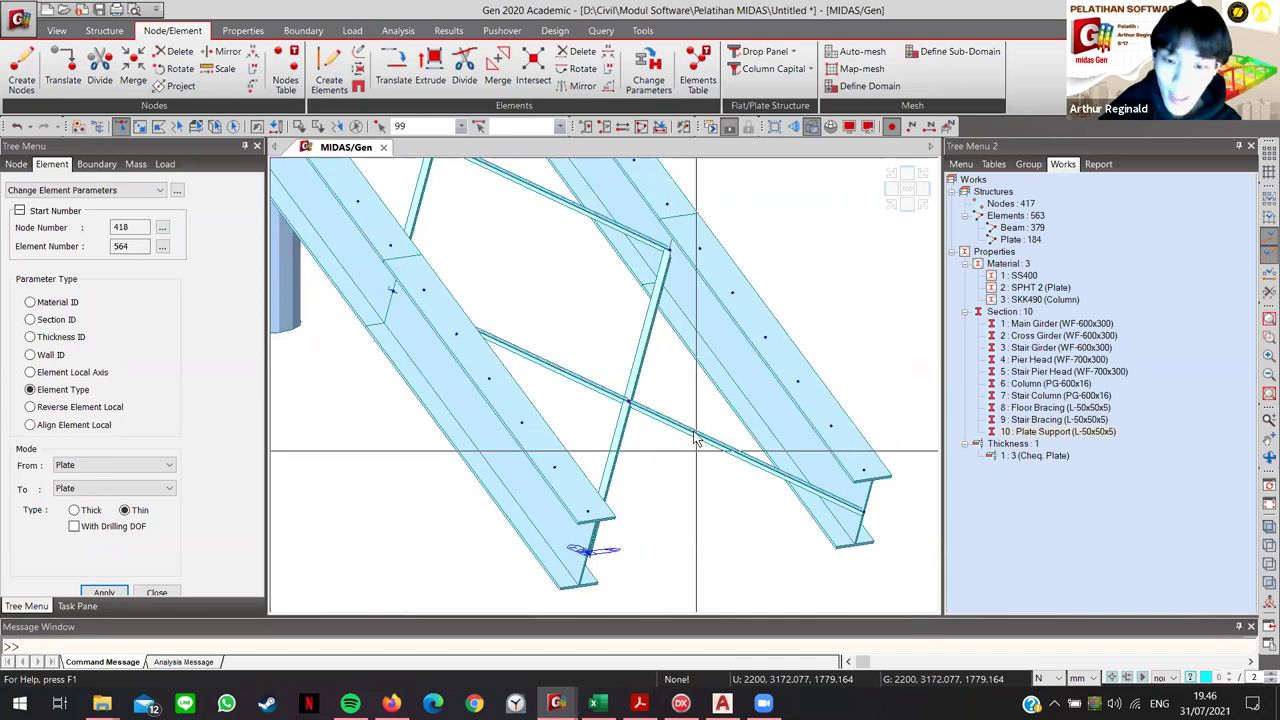
pyautogui.keyDown('ctrl'); pyautogui.moveTo(677, 391); pyautogui.dragTo(732, 385, button='middle'); pyautogui.keyUp('ctrl')
pyautogui.scroll(-10, 732, 379)
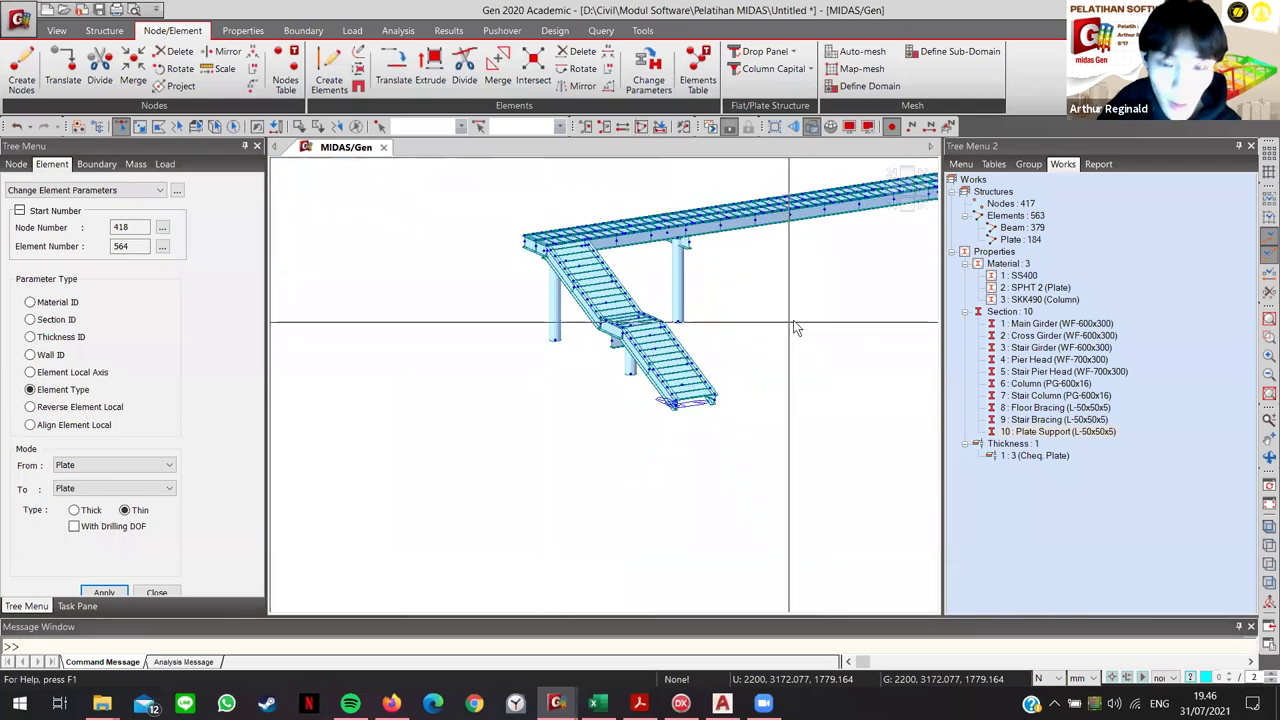
pyautogui.moveTo(793, 322); pyautogui.dragTo(734, 332, button='middle')
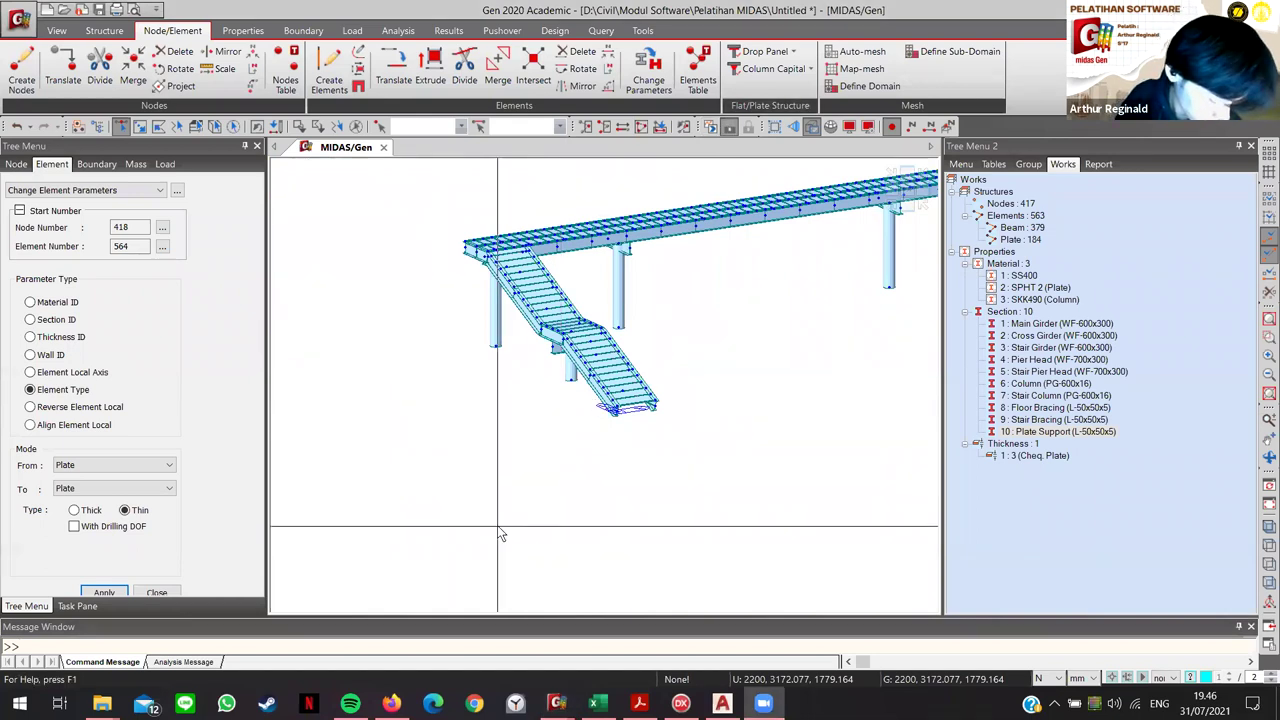
pyautogui.keyDown('ctrl'); pyautogui.moveTo(501, 535); pyautogui.dragTo(490, 605, button='middle'); pyautogui.keyUp('ctrl')
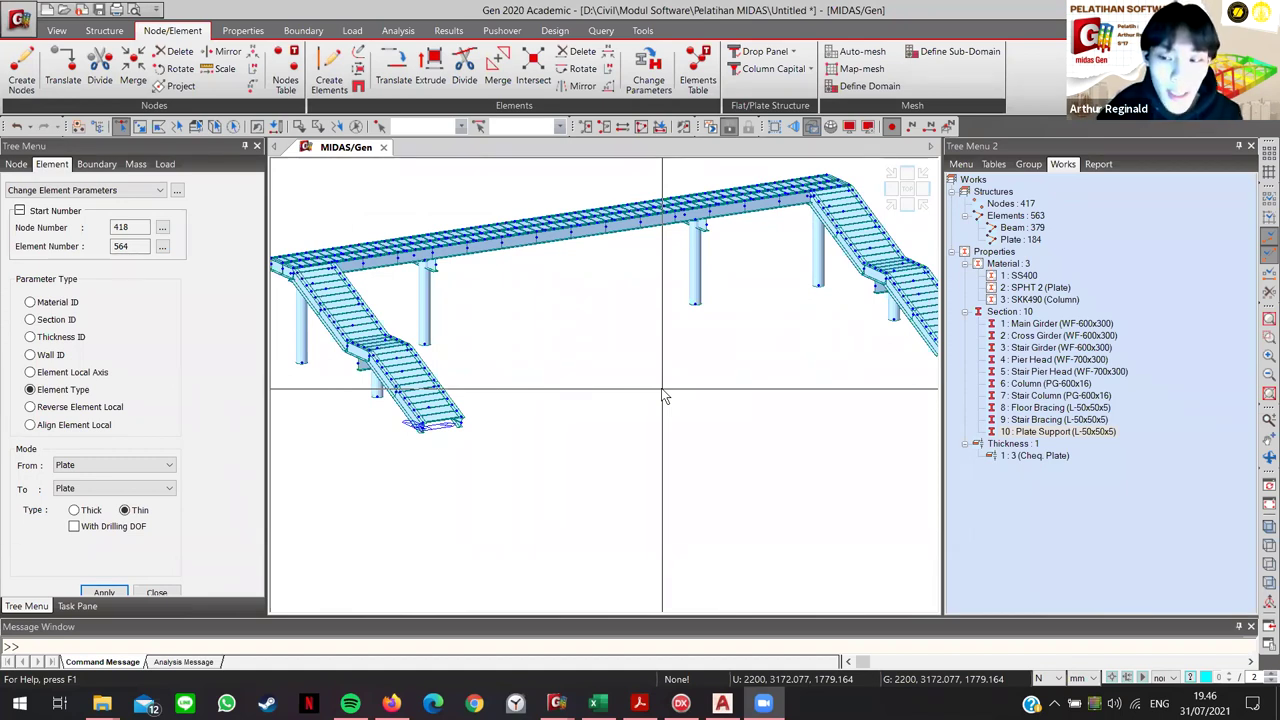
pyautogui.keyDown('ctrl'); pyautogui.moveTo(661, 397); pyautogui.dragTo(645, 352, button='middle'); pyautogui.keyUp('ctrl')
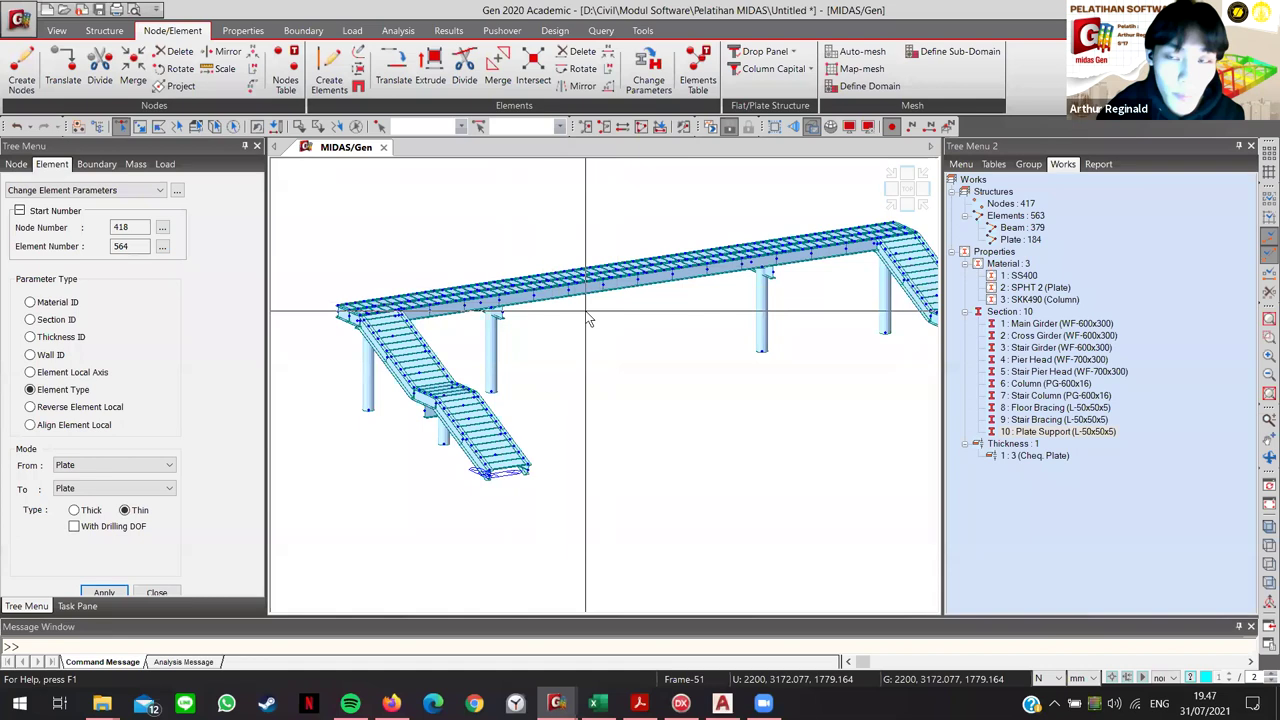
pyautogui.moveTo(589, 319)
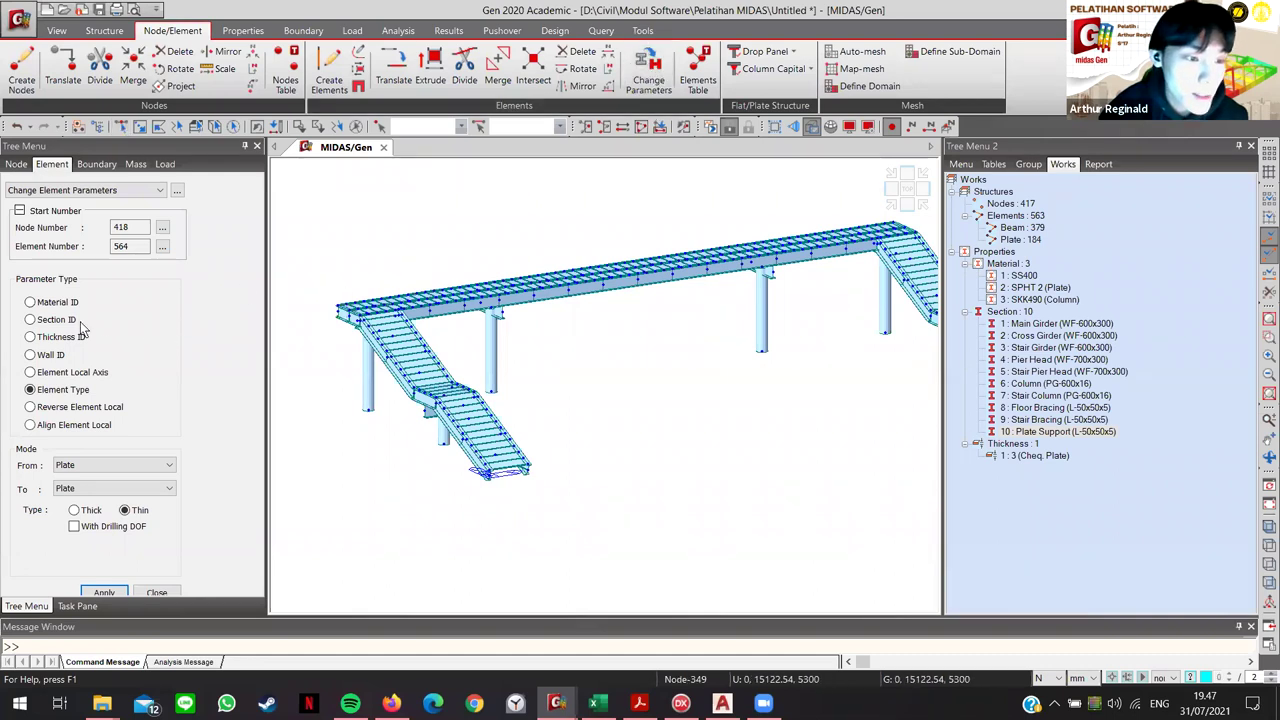
# Step: Convert all 184 Plate elements to thin Plate type, then clear the selection
pyautogui.click(30, 390)
pyautogui.click(152, 465)
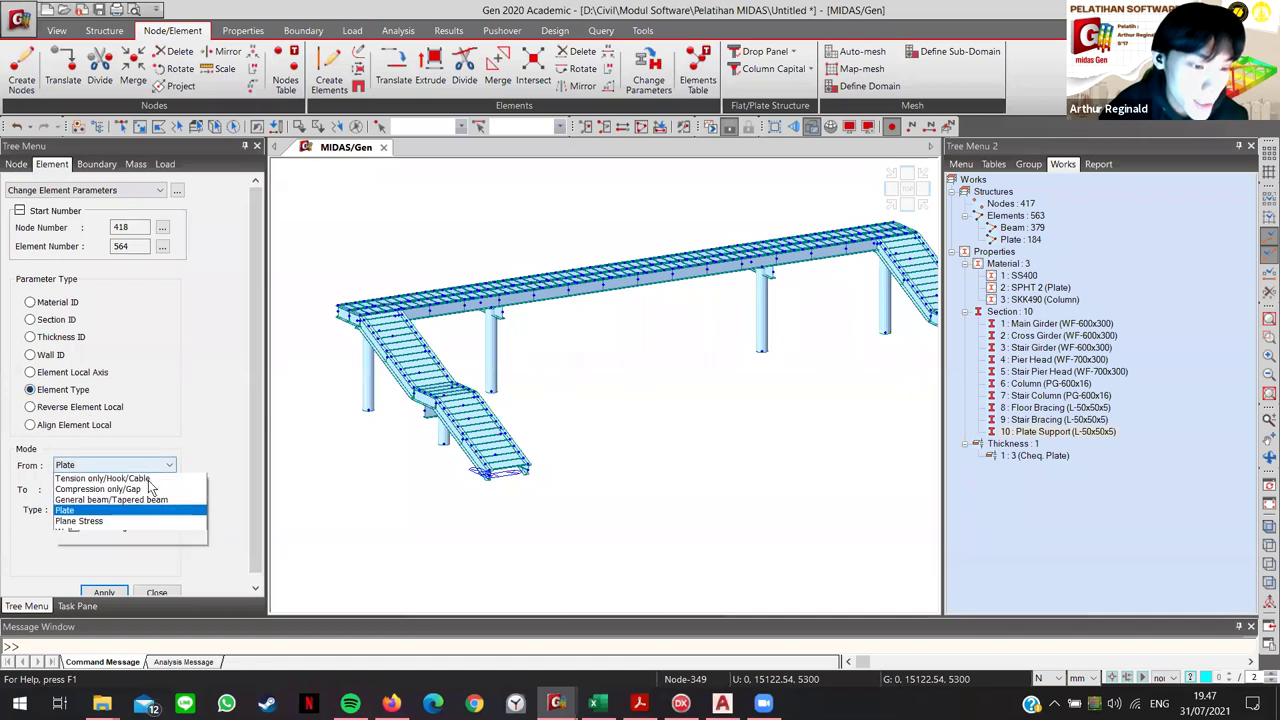
pyautogui.click(64, 521)
pyautogui.click(115, 488)
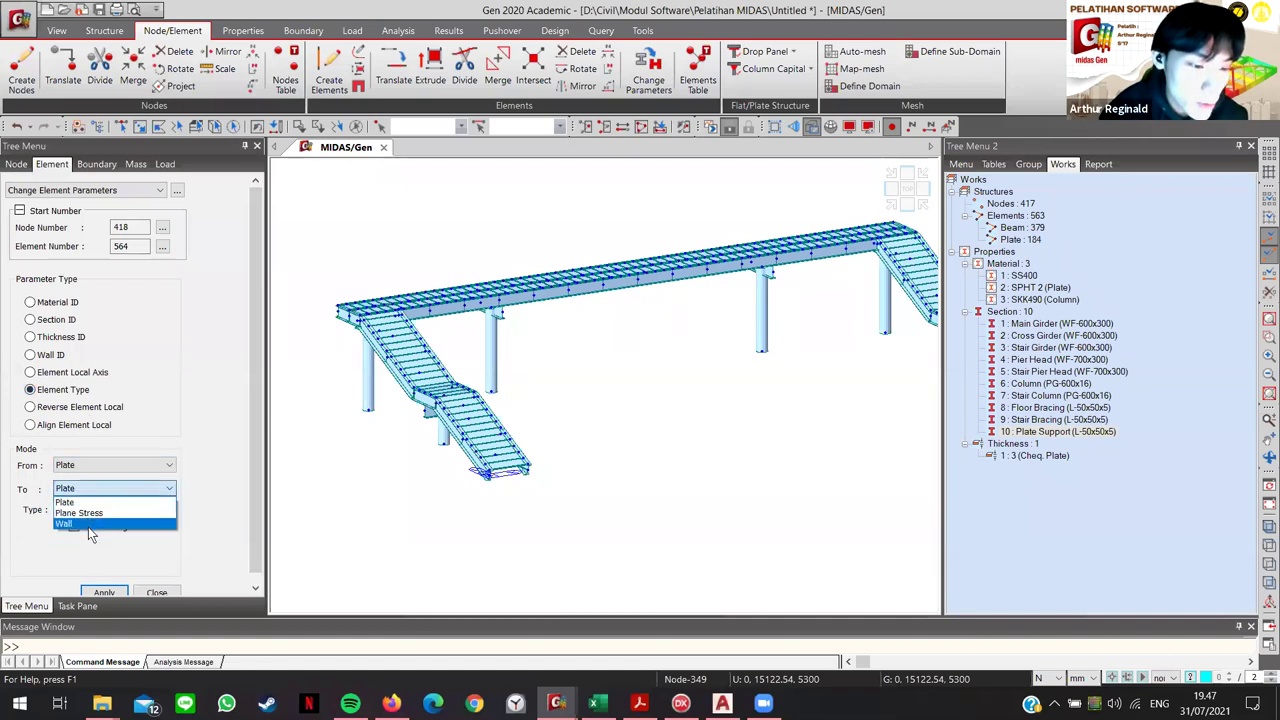
pyautogui.click(128, 499)
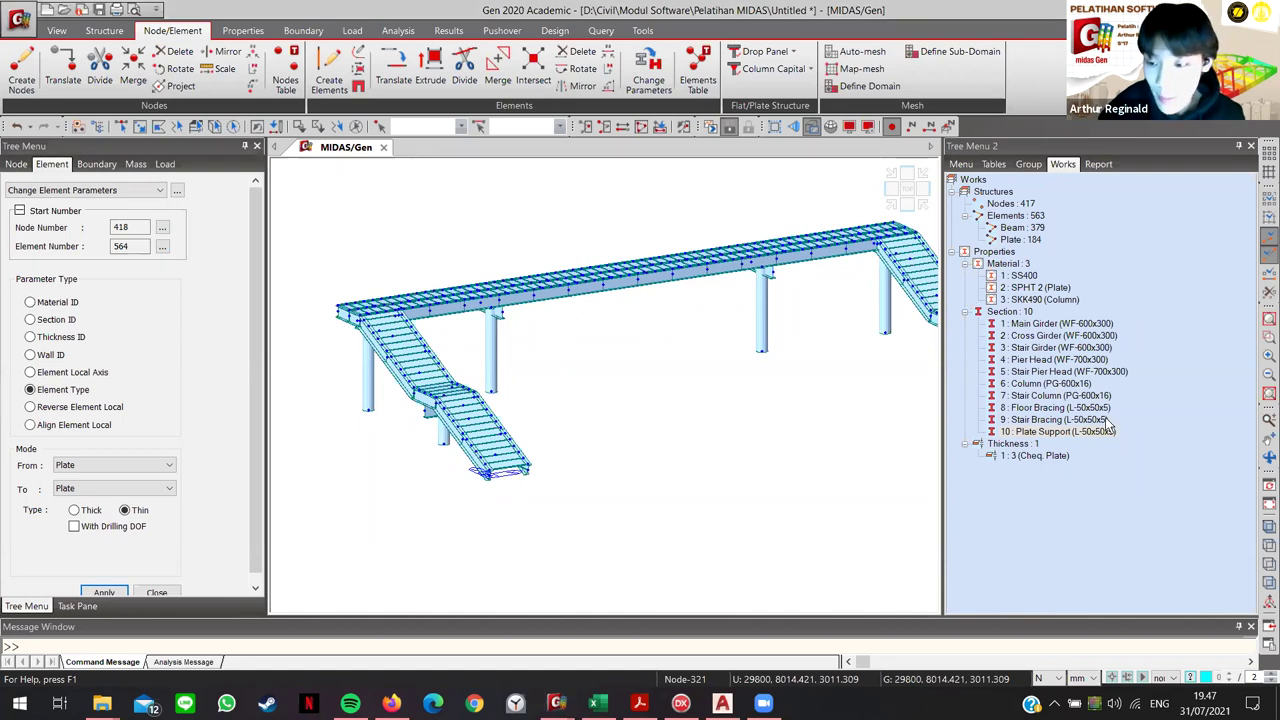
pyautogui.doubleClick(1012, 240)
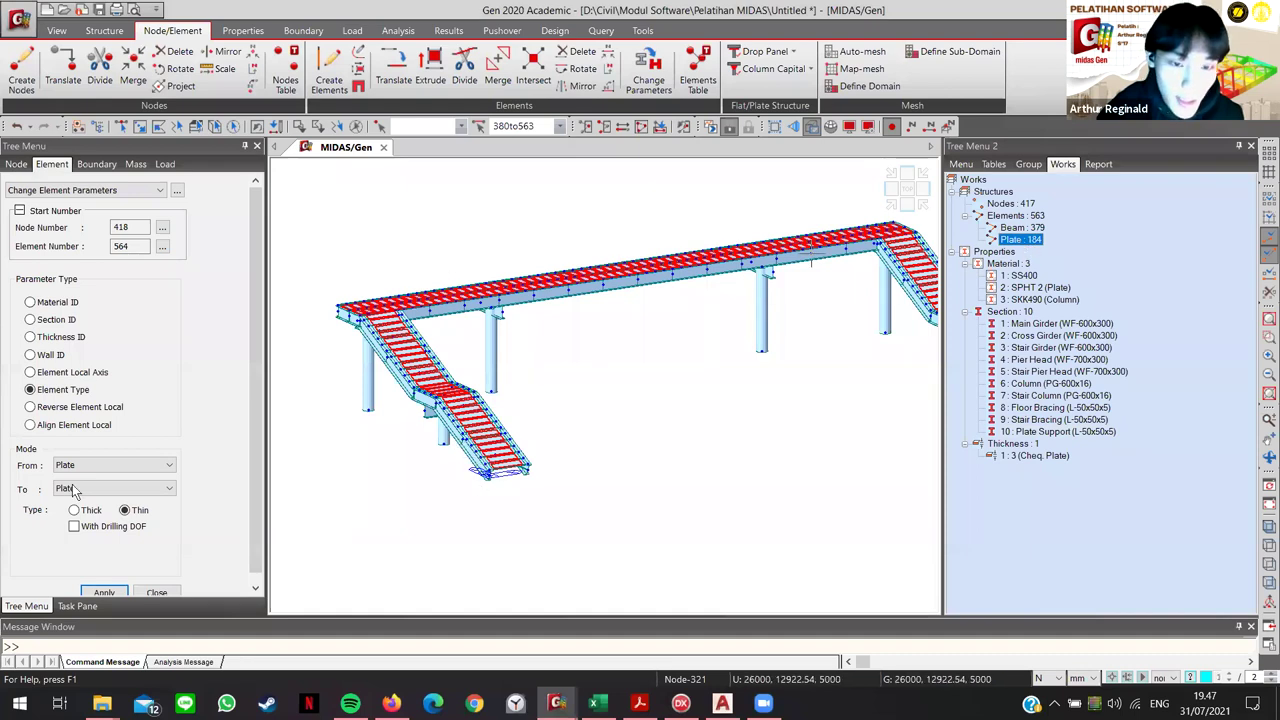
pyautogui.click(110, 594)
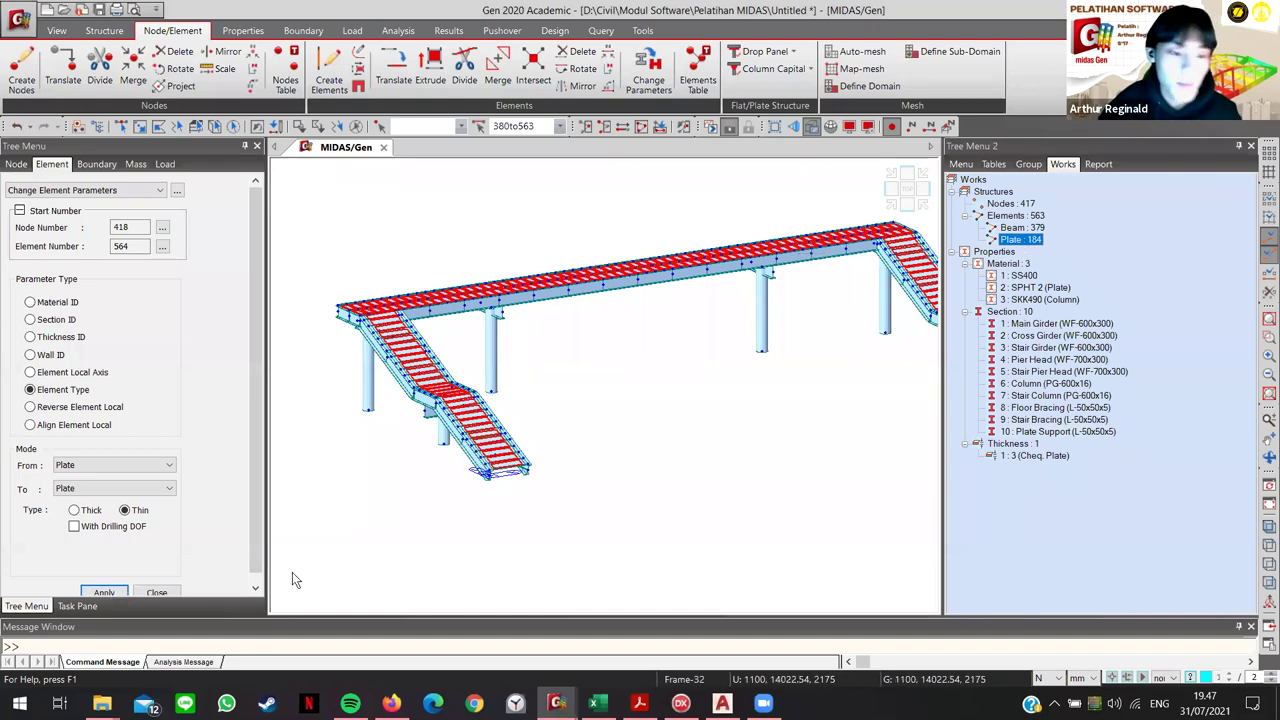
pyautogui.click(746, 462)
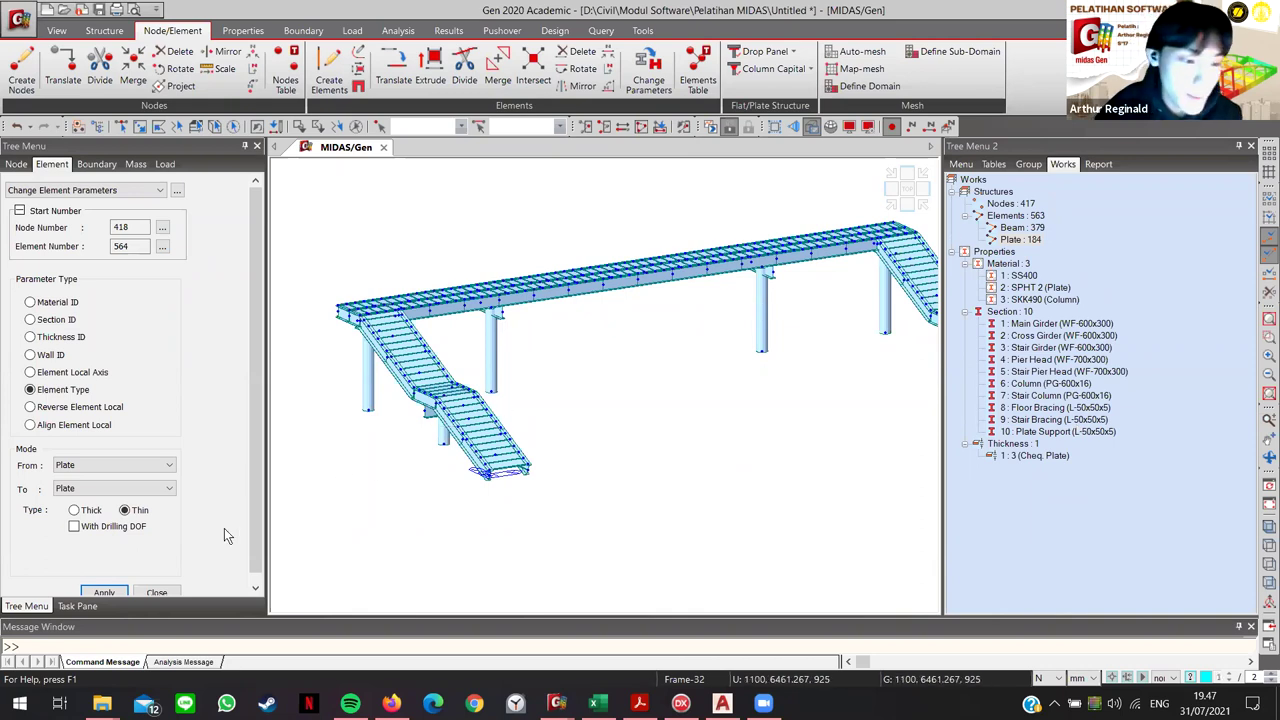
# Step: Close the element parameters panel, orbit toward the right staircase, and save the model
pyautogui.click(157, 593)
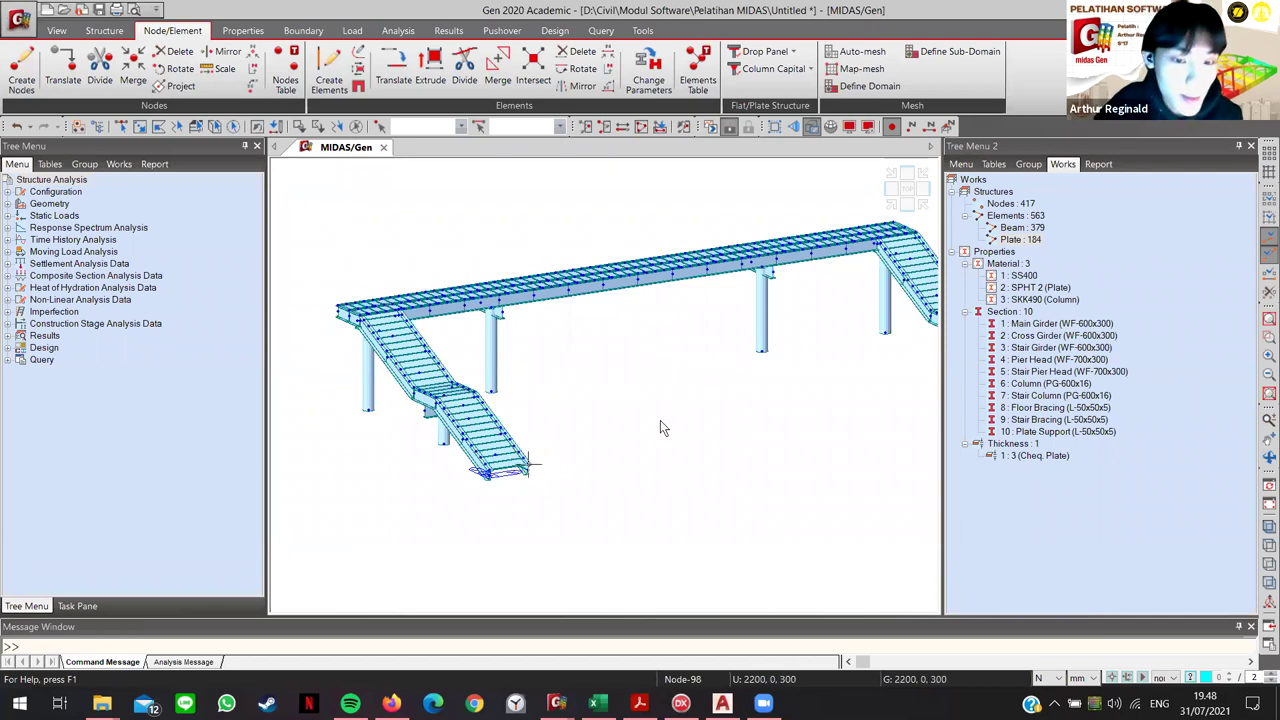
pyautogui.moveTo(586, 420); pyautogui.dragTo(528, 463, button='middle')
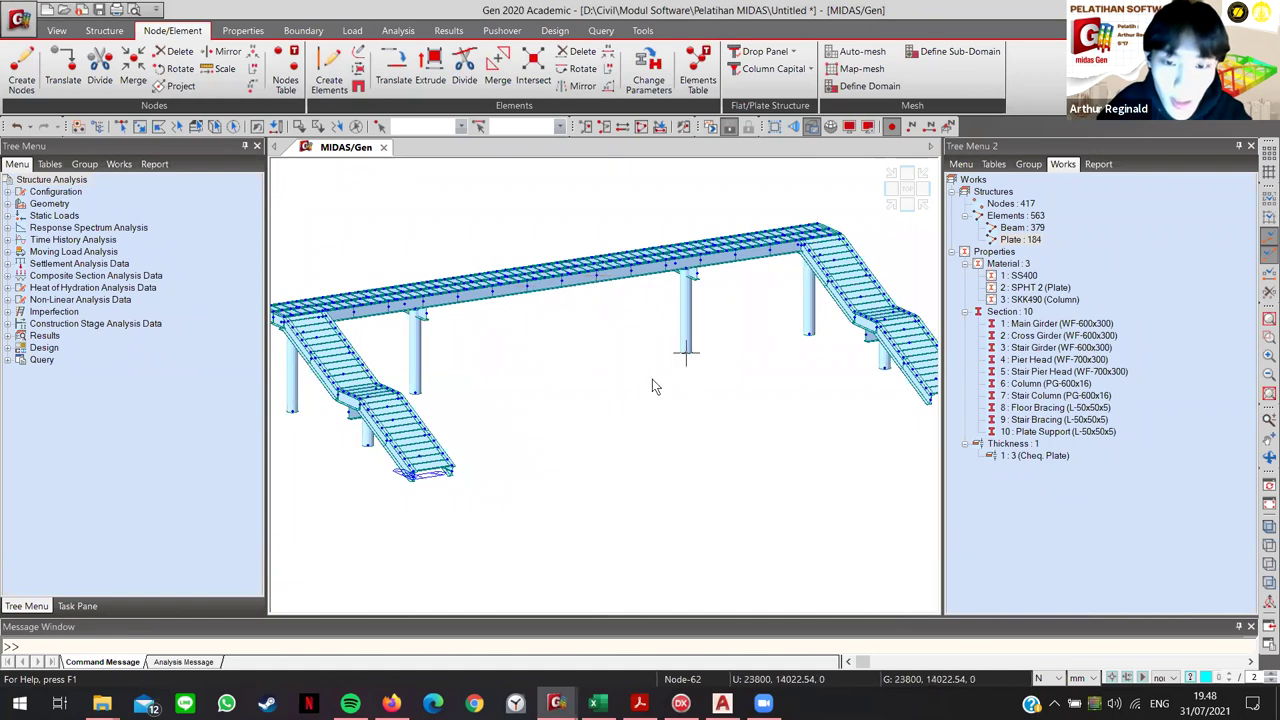
pyautogui.moveTo(557, 378); pyautogui.dragTo(575, 379, button='middle')
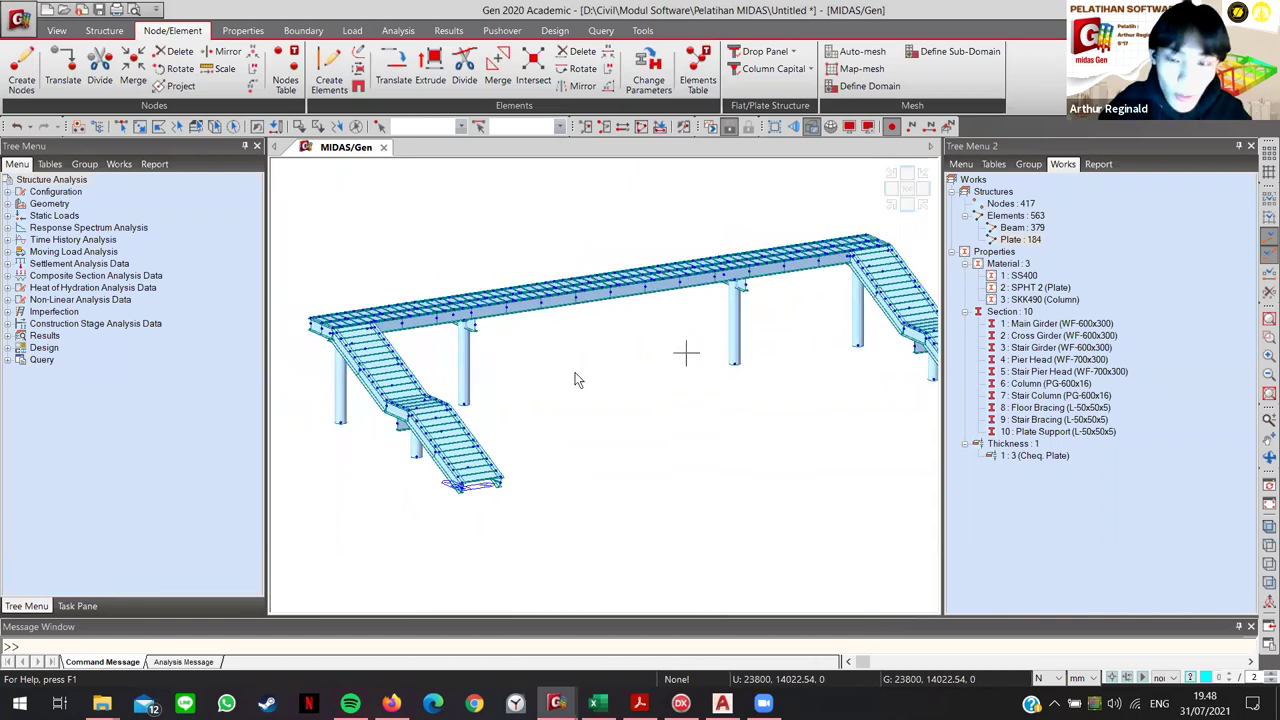
pyautogui.hotkey('ctrl', 's')
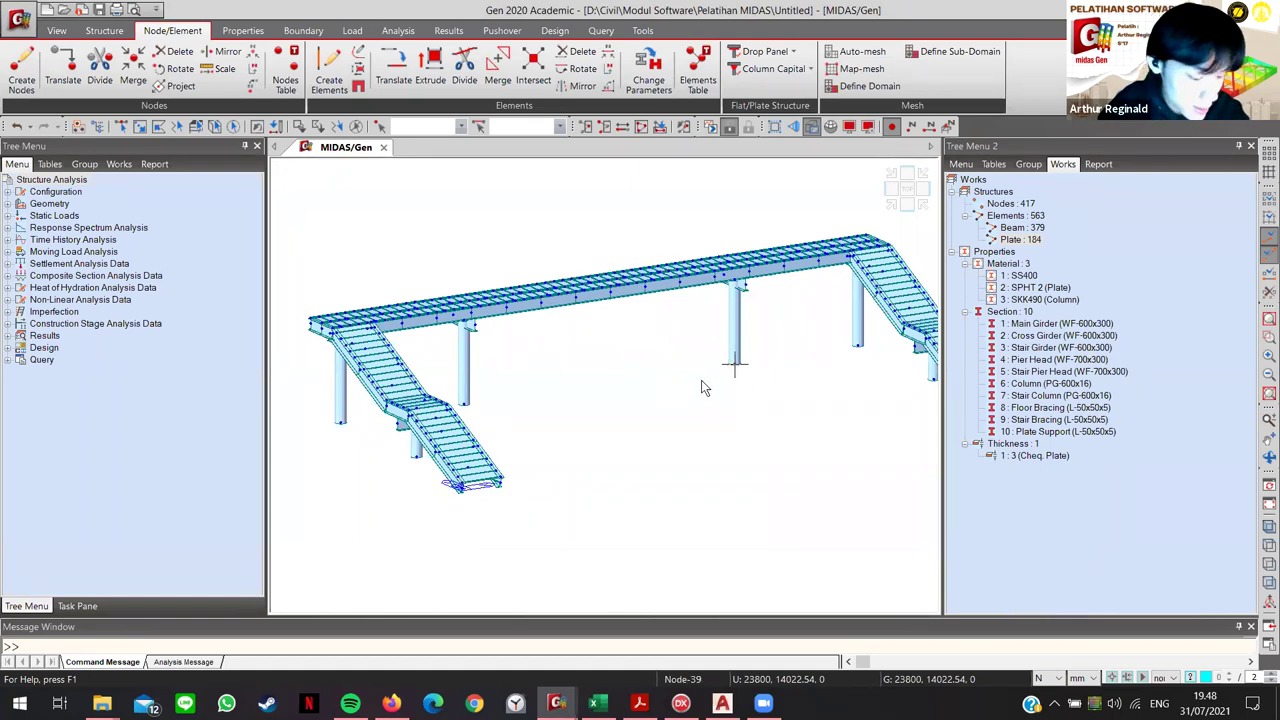
pyautogui.moveTo(581, 345); pyautogui.dragTo(612, 352, button='middle')
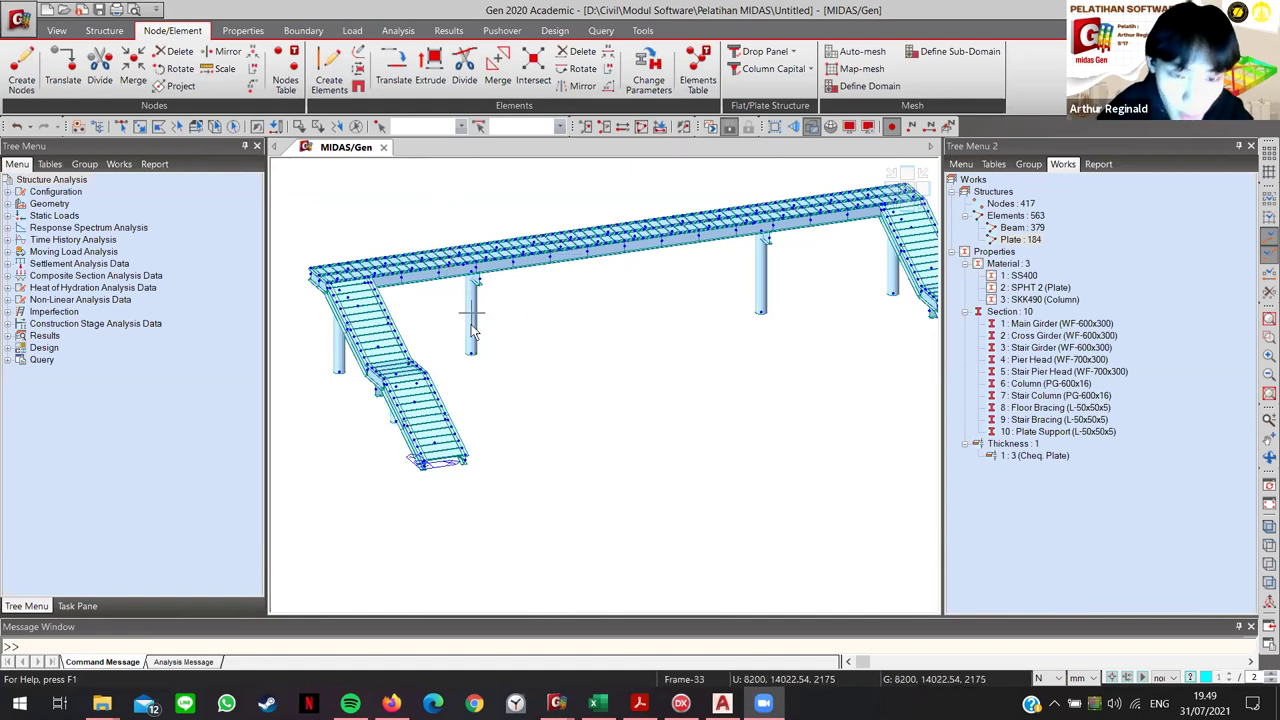
# Step: Try window-selecting parts of the deck, clear them, then pick node 35 at the column base
pyautogui.moveTo(473, 331)
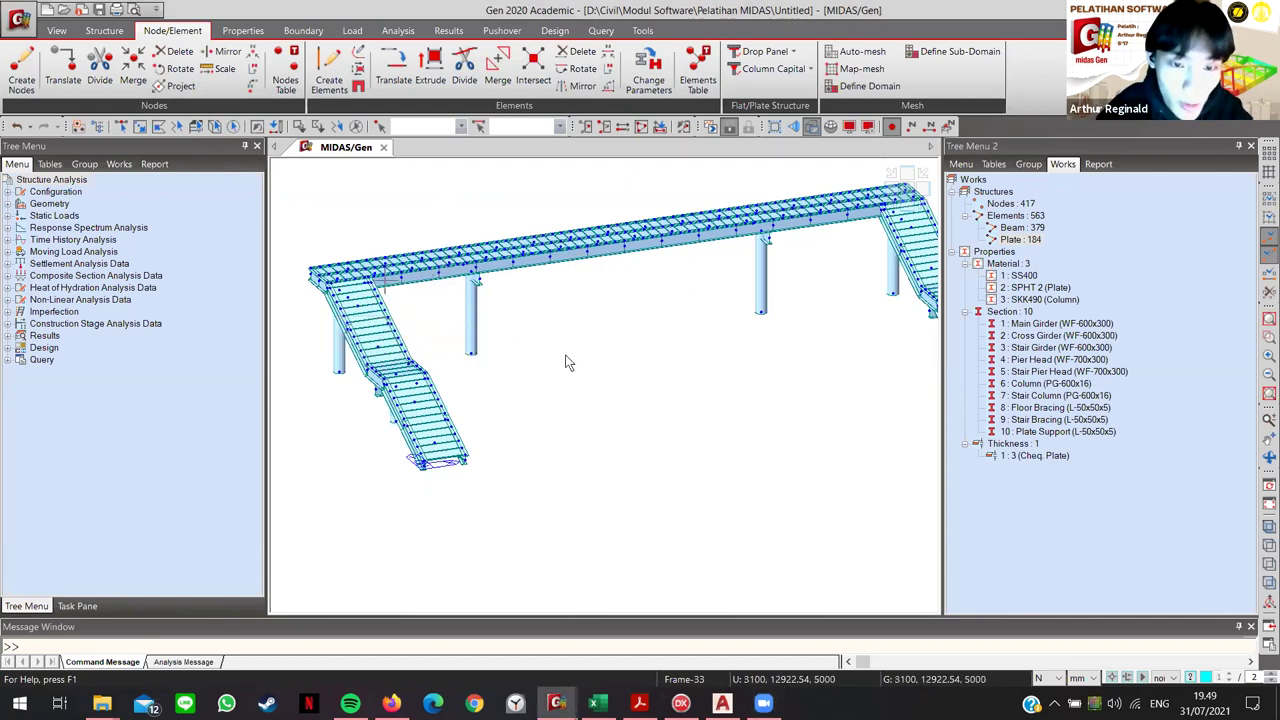
pyautogui.click(120, 127)
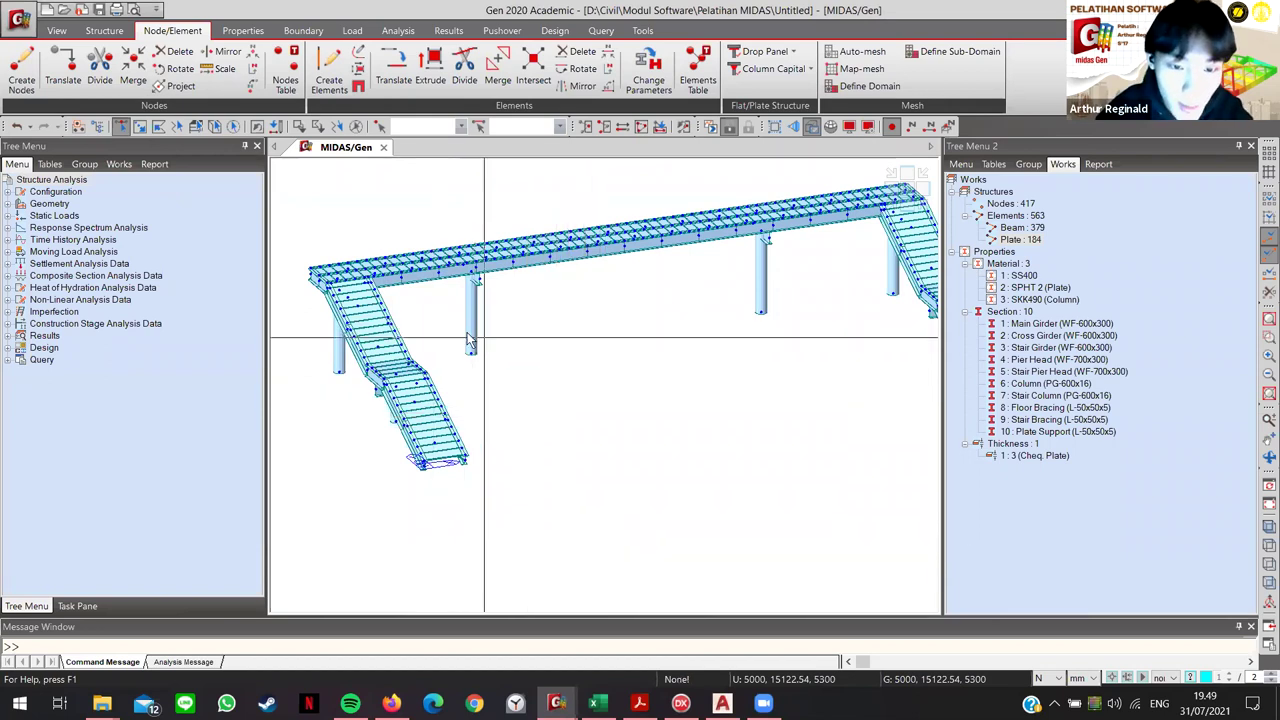
pyautogui.moveTo(478, 343); pyautogui.dragTo(615, 322)
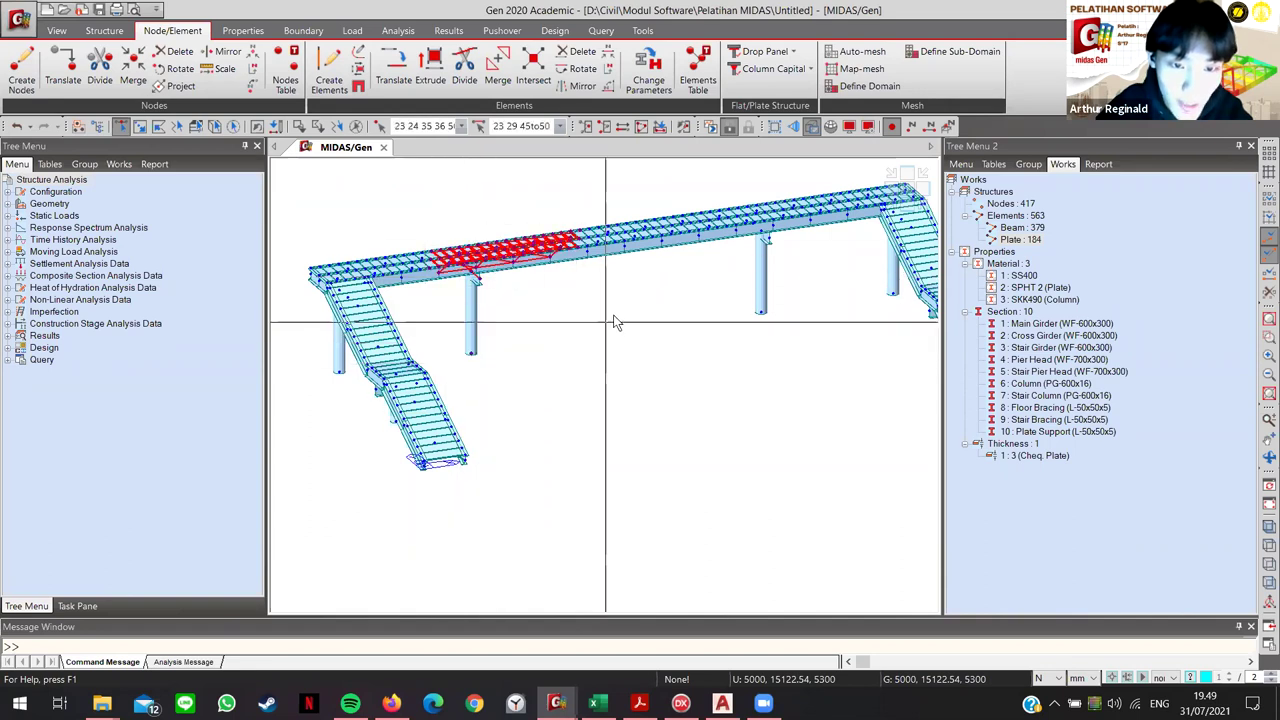
pyautogui.click(661, 348)
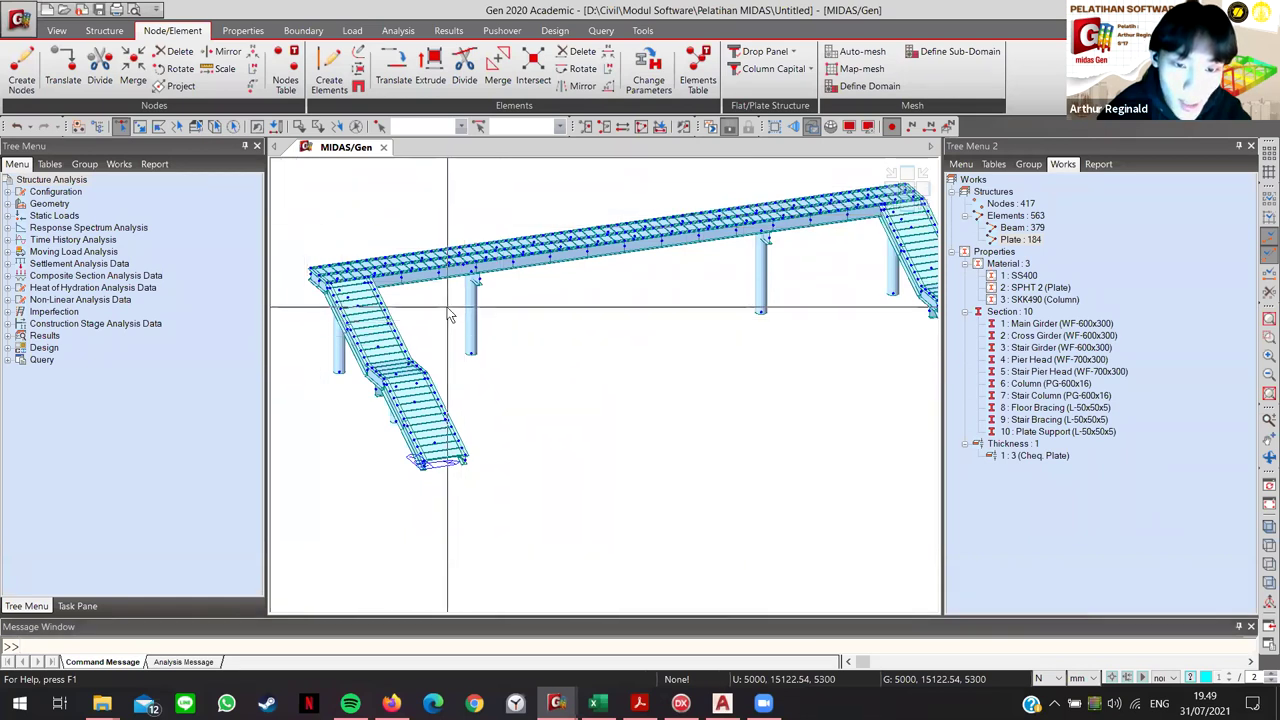
pyautogui.moveTo(436, 225); pyautogui.dragTo(541, 386)
pyautogui.click(537, 320)
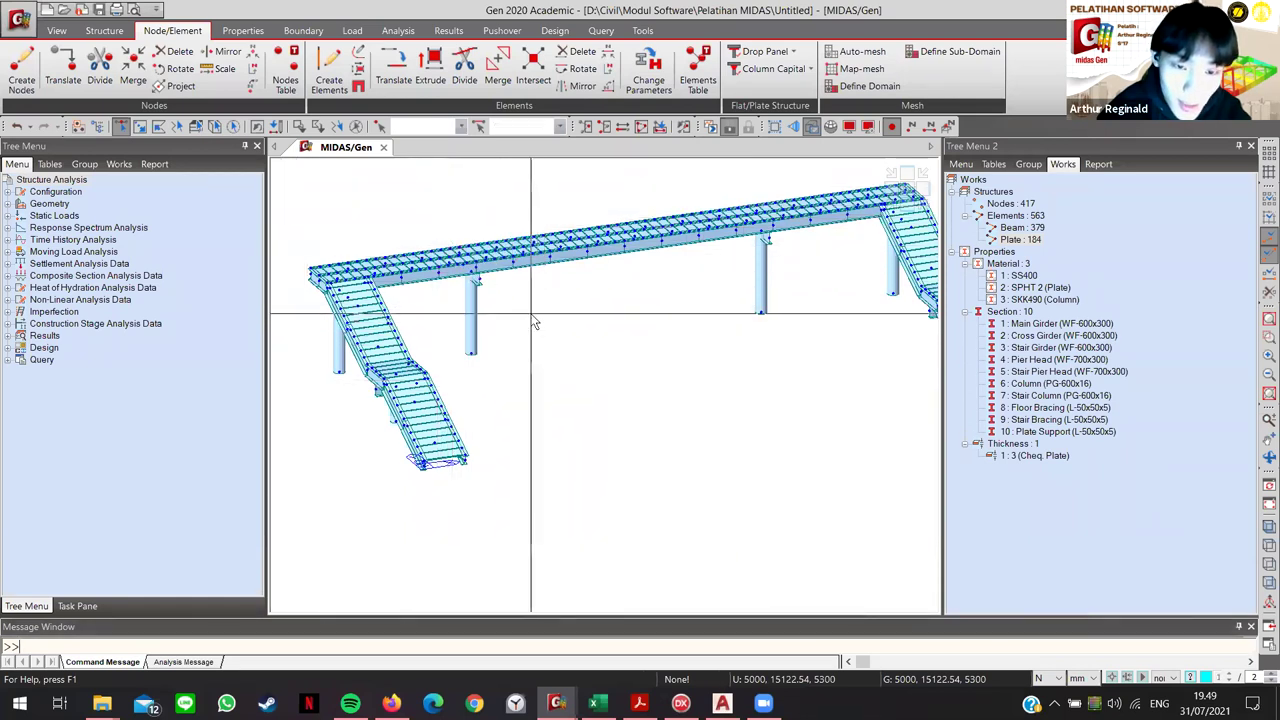
pyautogui.moveTo(533, 302); pyautogui.dragTo(436, 320)
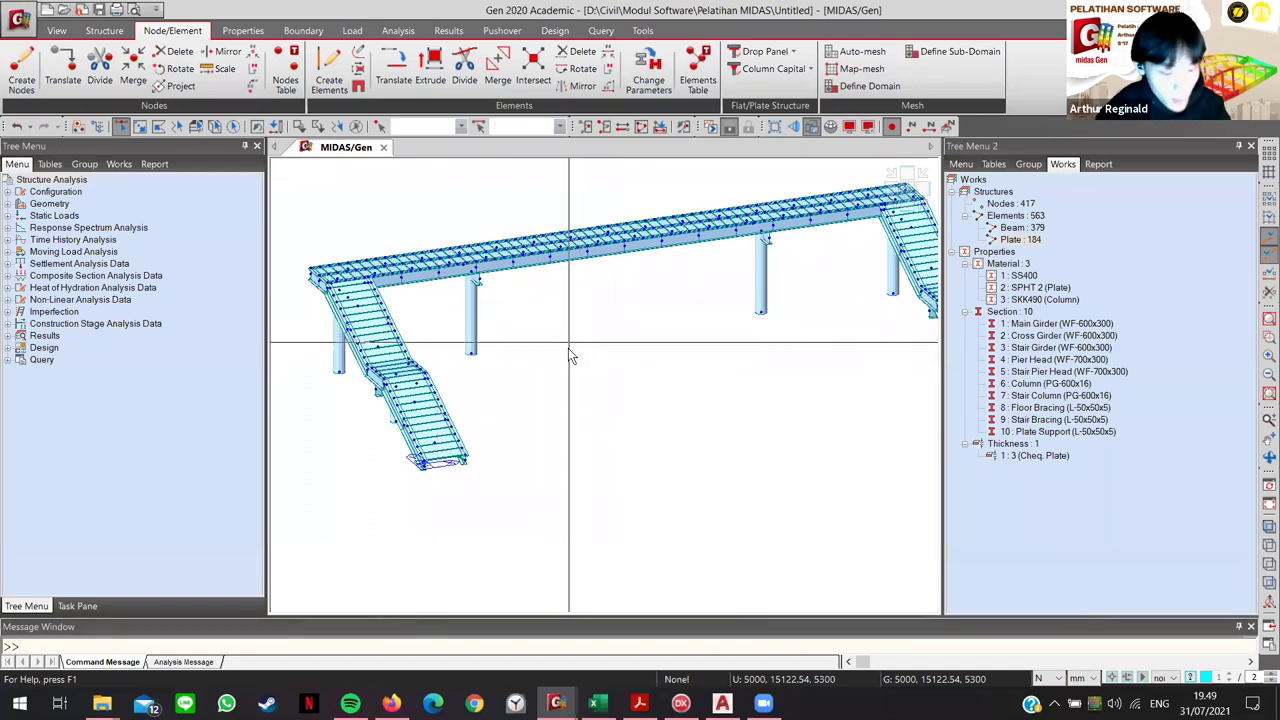
pyautogui.click(121, 126)
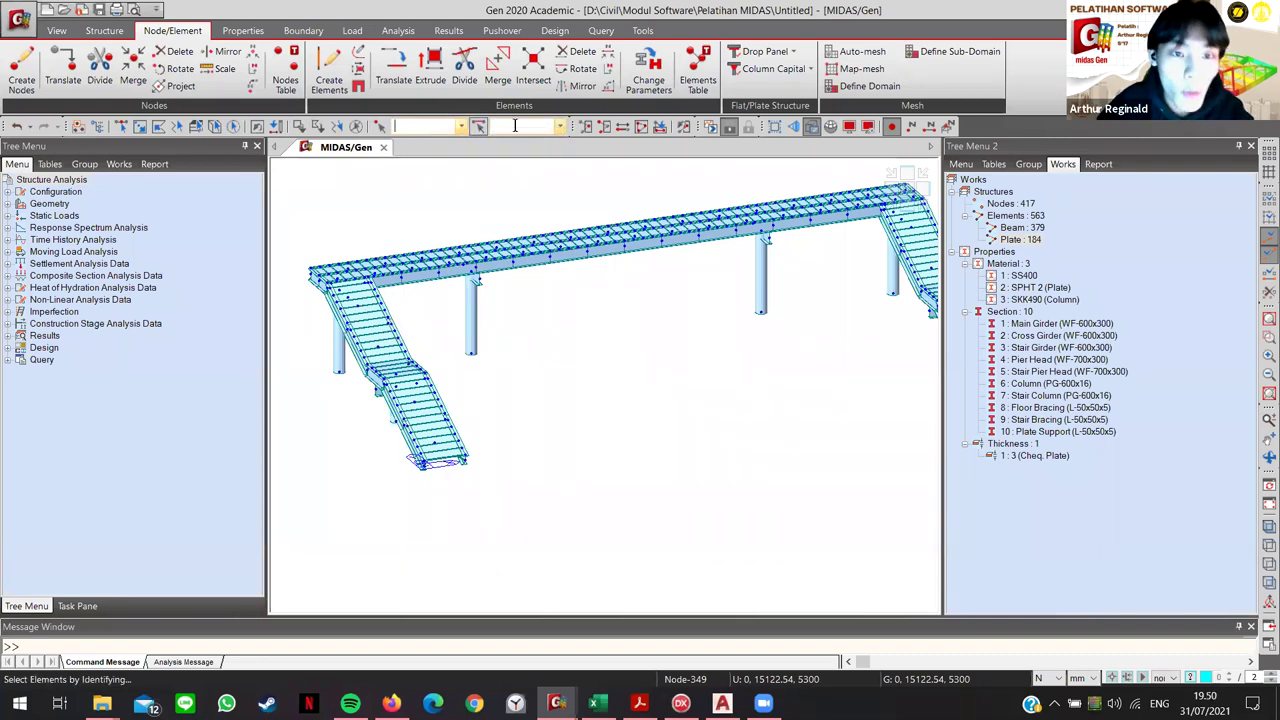
pyautogui.click(468, 356)
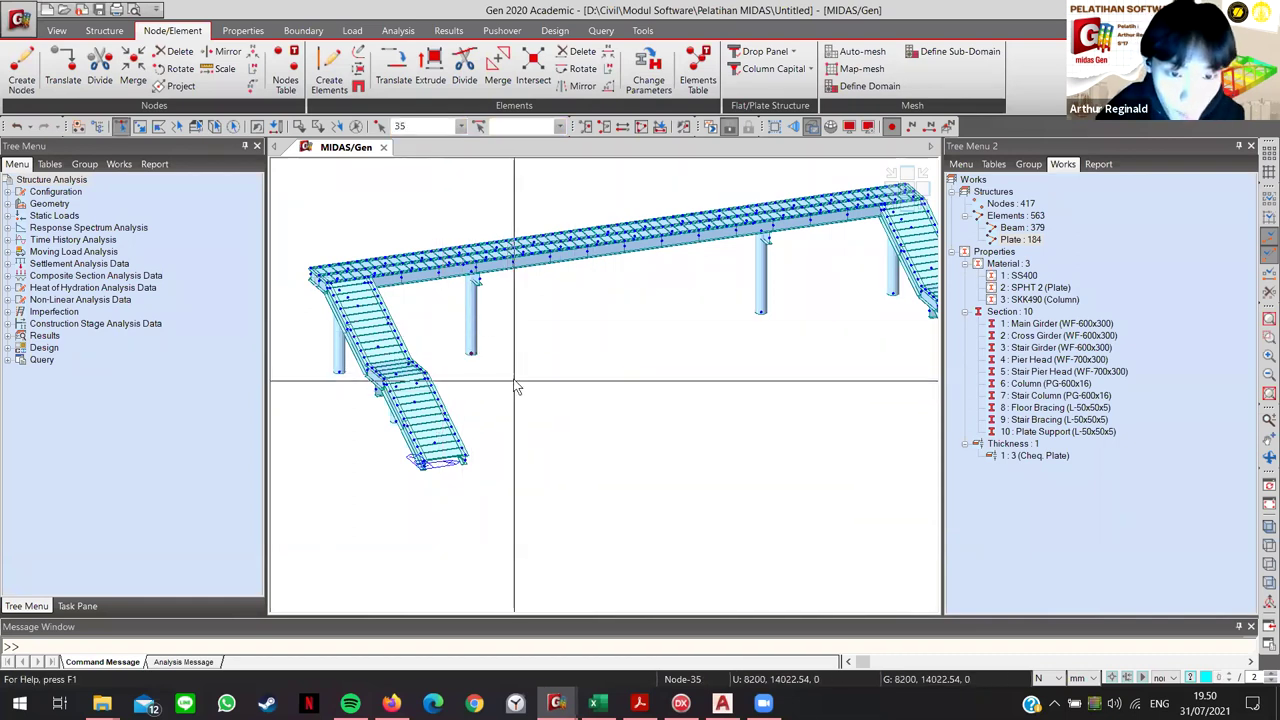
# Step: After checking node 35 and column 33, activate only the deck span between the left piers
pyautogui.doubleClick(405, 126)
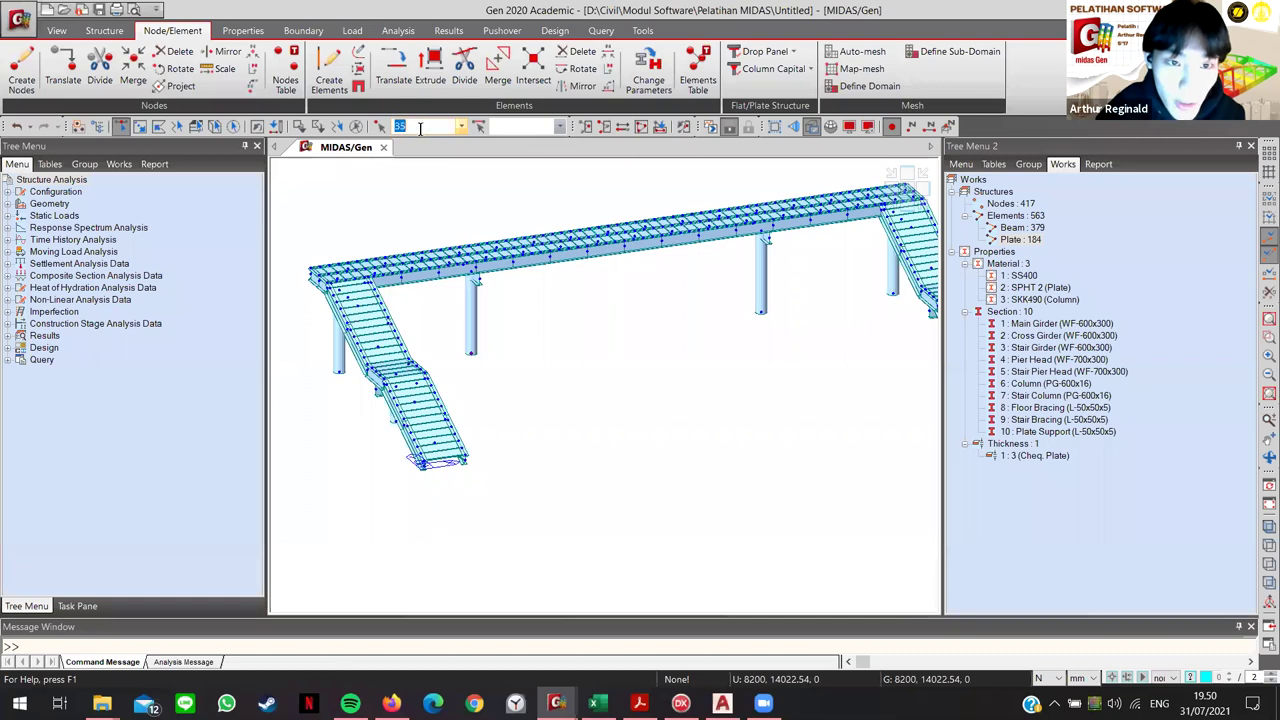
pyautogui.click(473, 305)
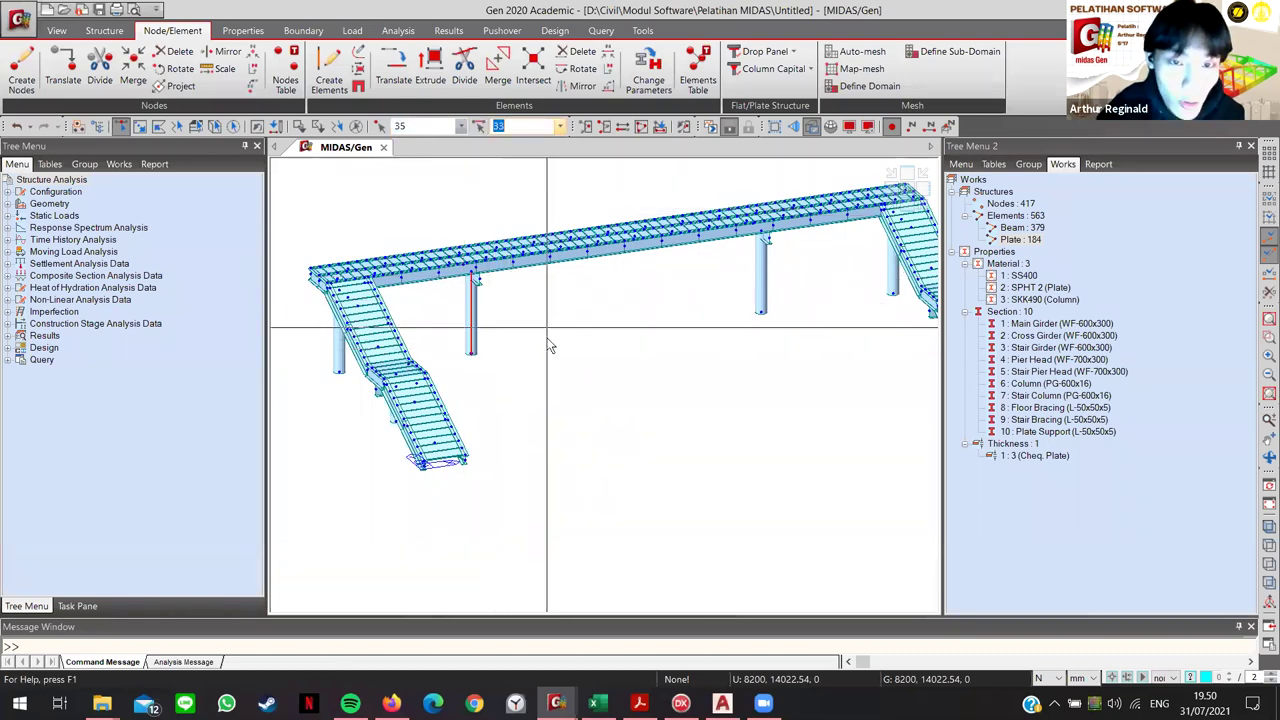
pyautogui.press('Escape')
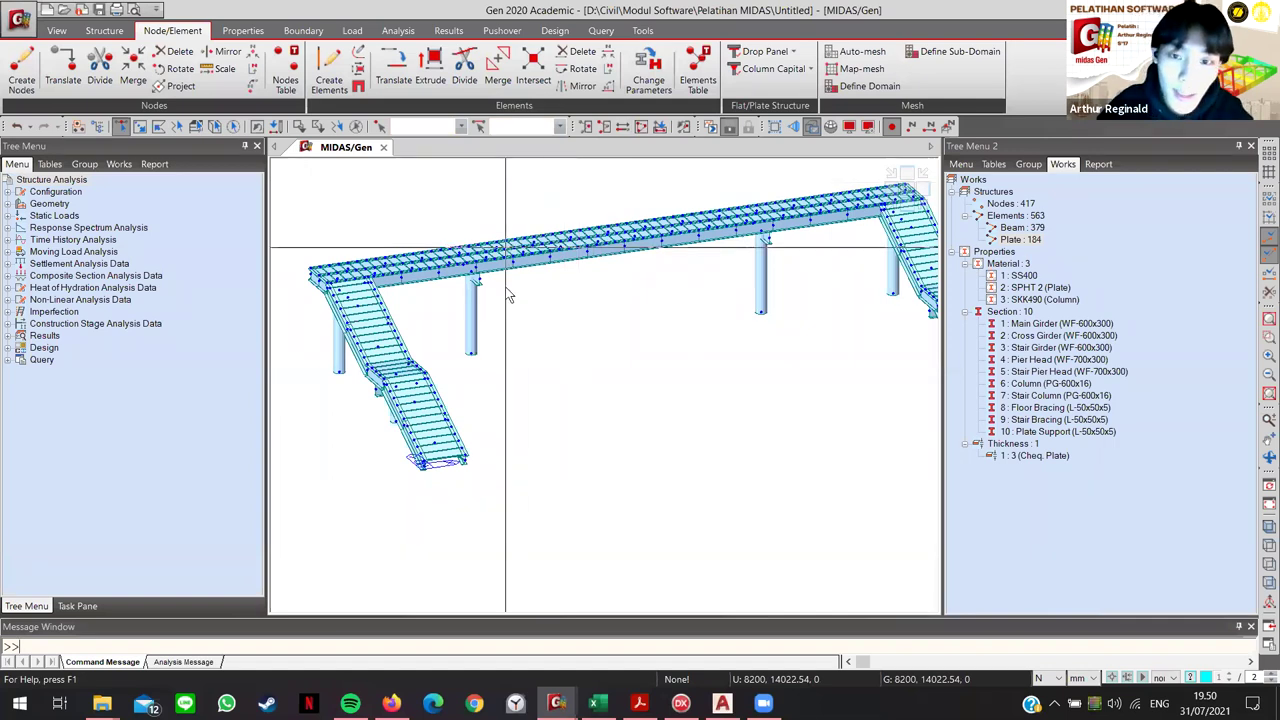
pyautogui.click(720, 312)
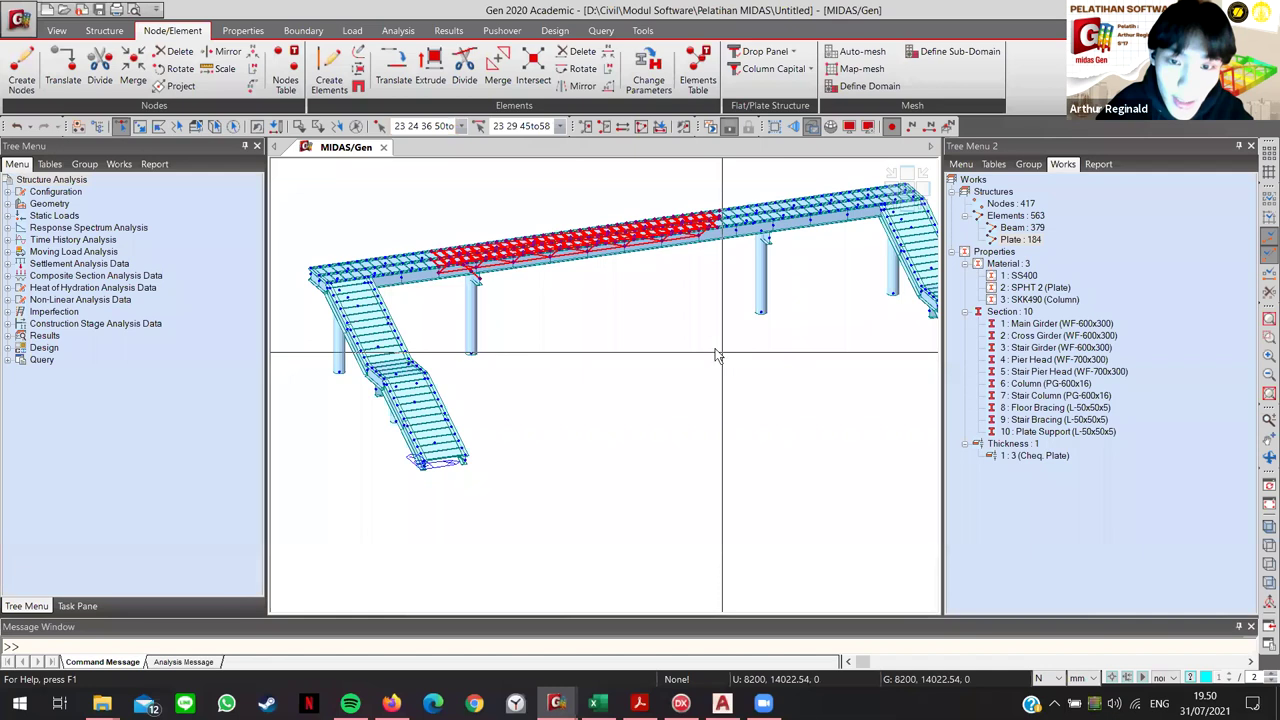
pyautogui.click(587, 127)
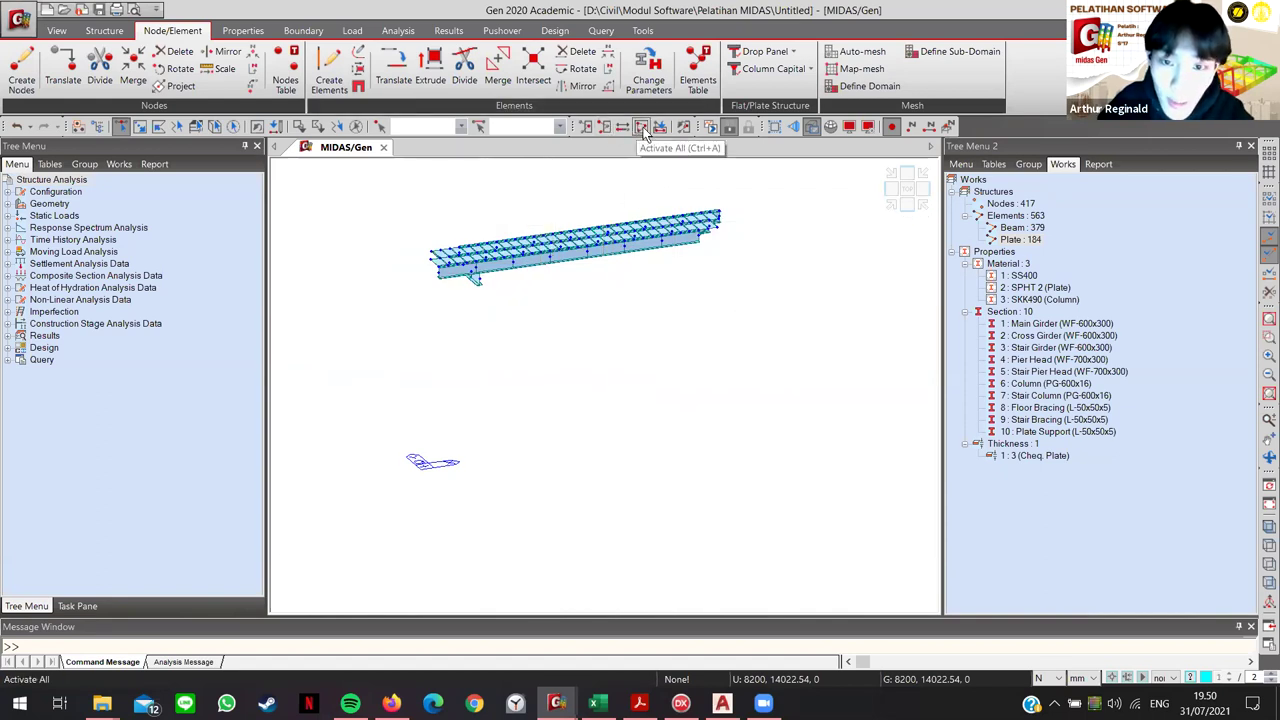
# Step: Reactivate all elements and fit the whole footbridge in view
pyautogui.click(645, 131)
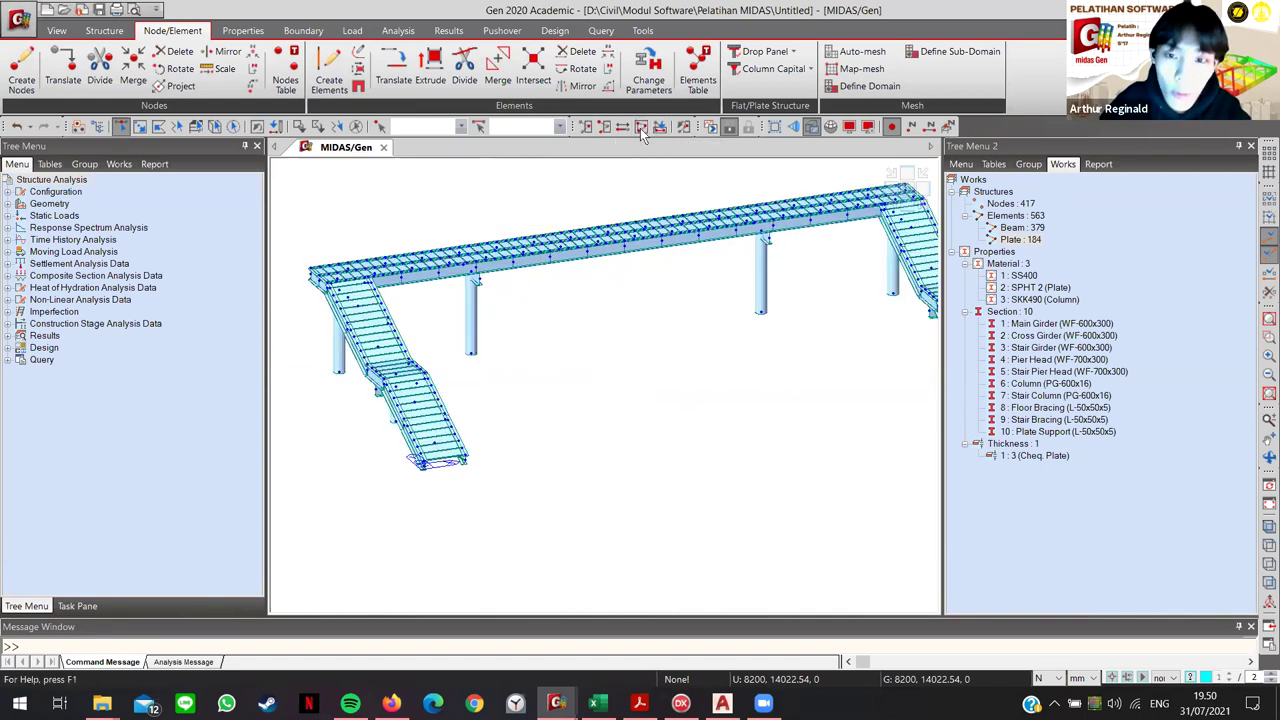
pyautogui.scroll(2, 658, 274)
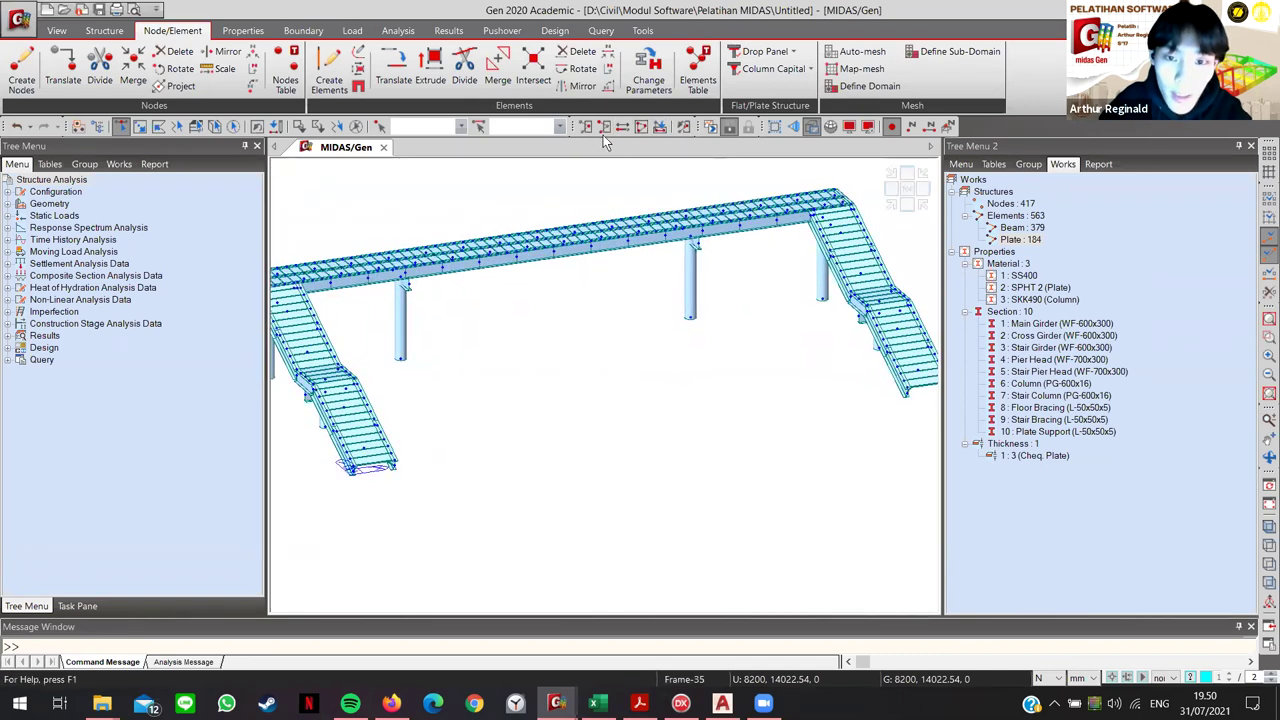
pyautogui.scroll(2, 632, 260)
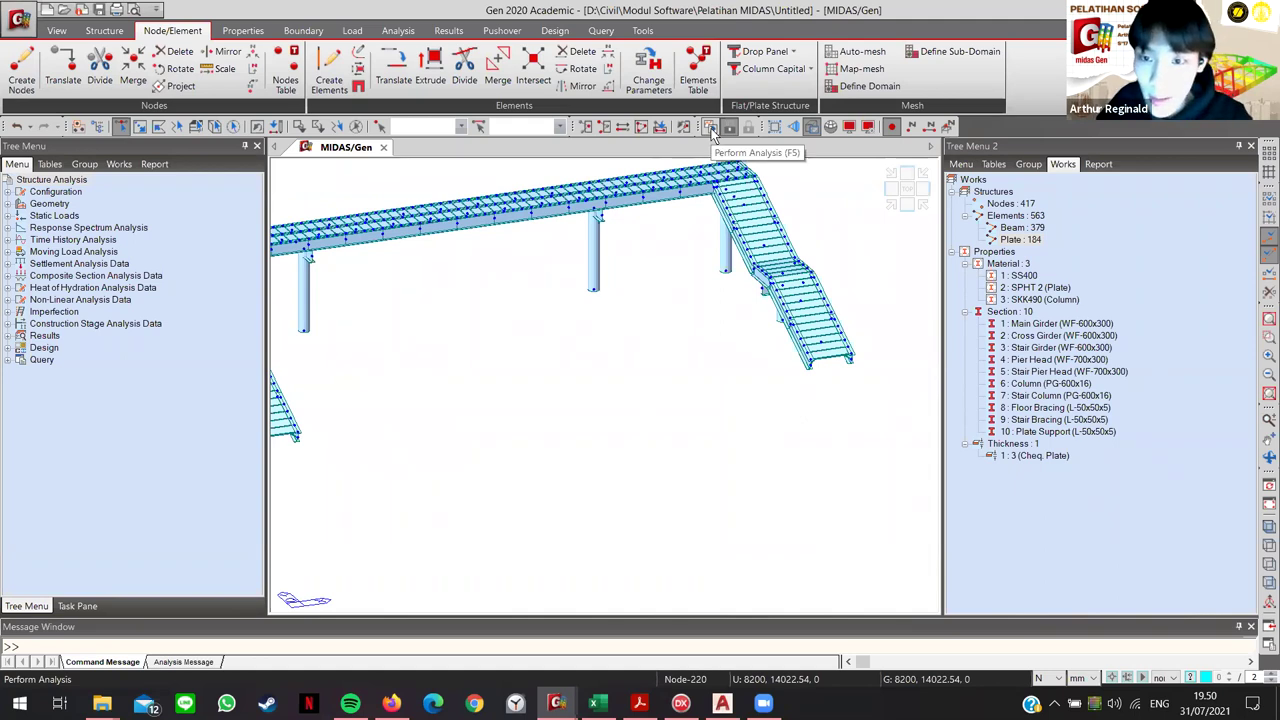
pyautogui.click(811, 127)
pyautogui.moveTo(649, 323); pyautogui.dragTo(727, 372)
pyautogui.scroll(-3, 724, 374)
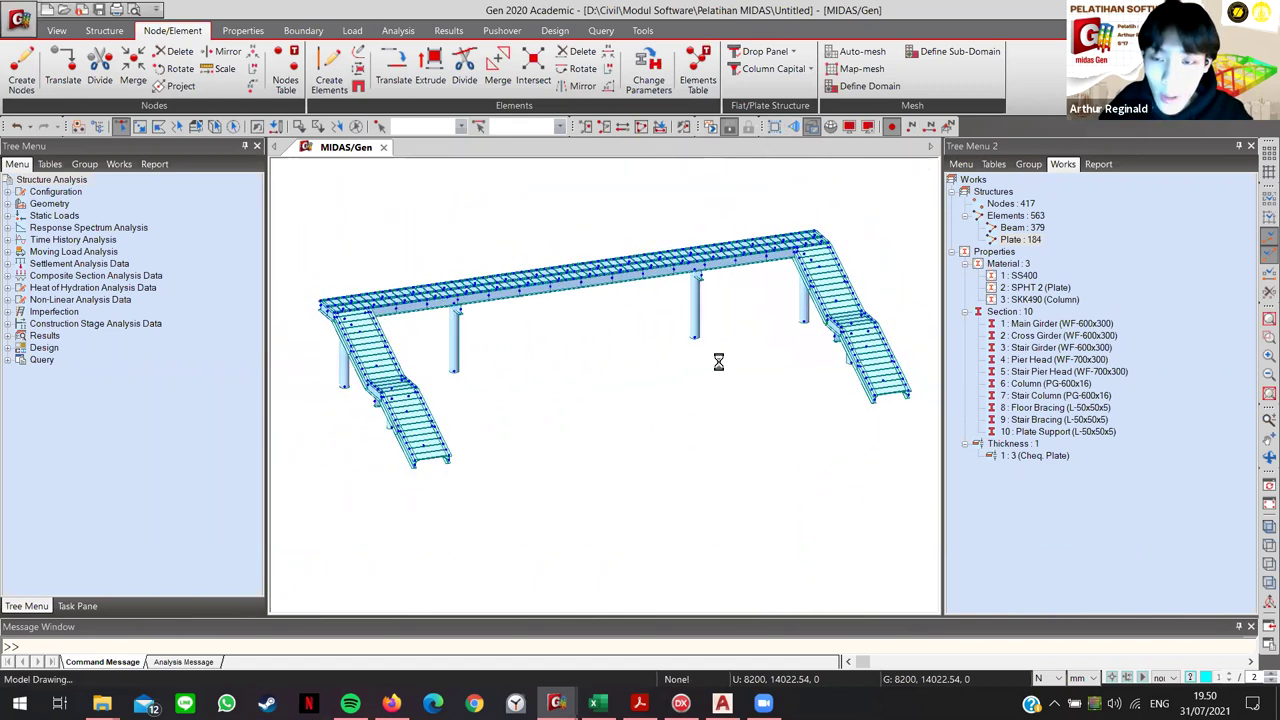
# Step: Toggle wireframe and hidden-surface display, then turn off Shrink so elements appear joined
pyautogui.click(812, 128)
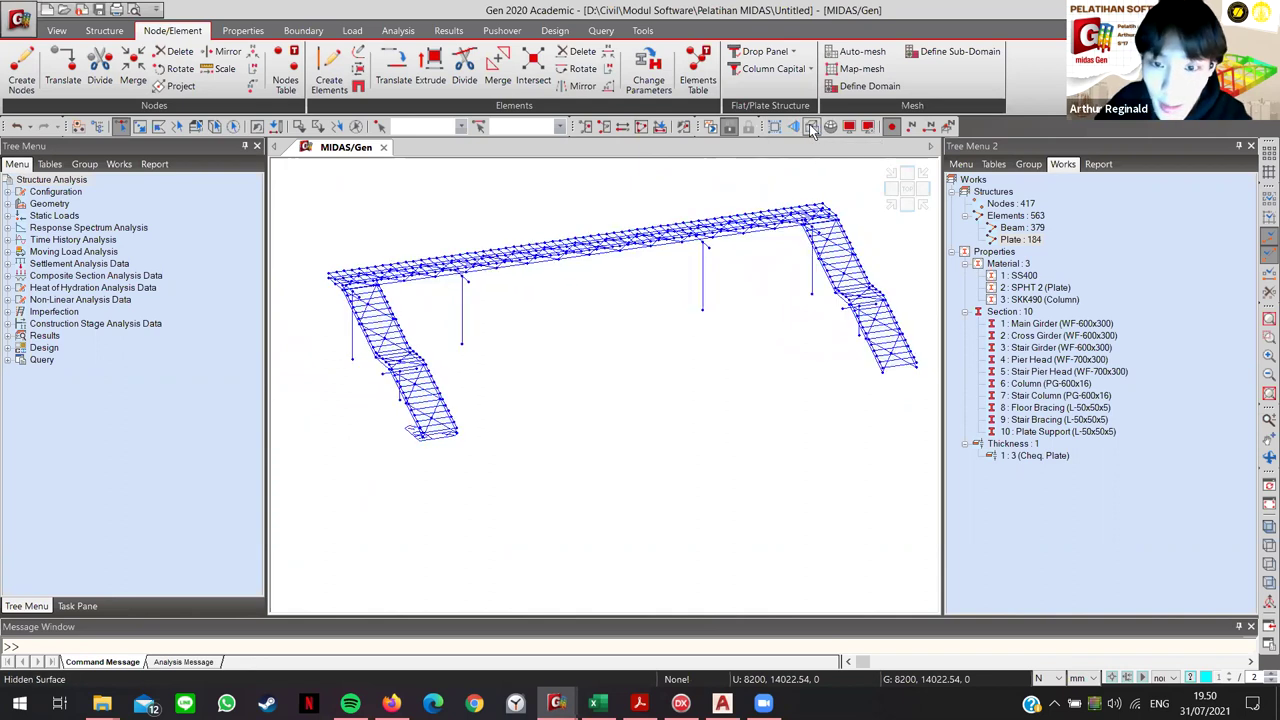
pyautogui.click(812, 128)
pyautogui.click(812, 128)
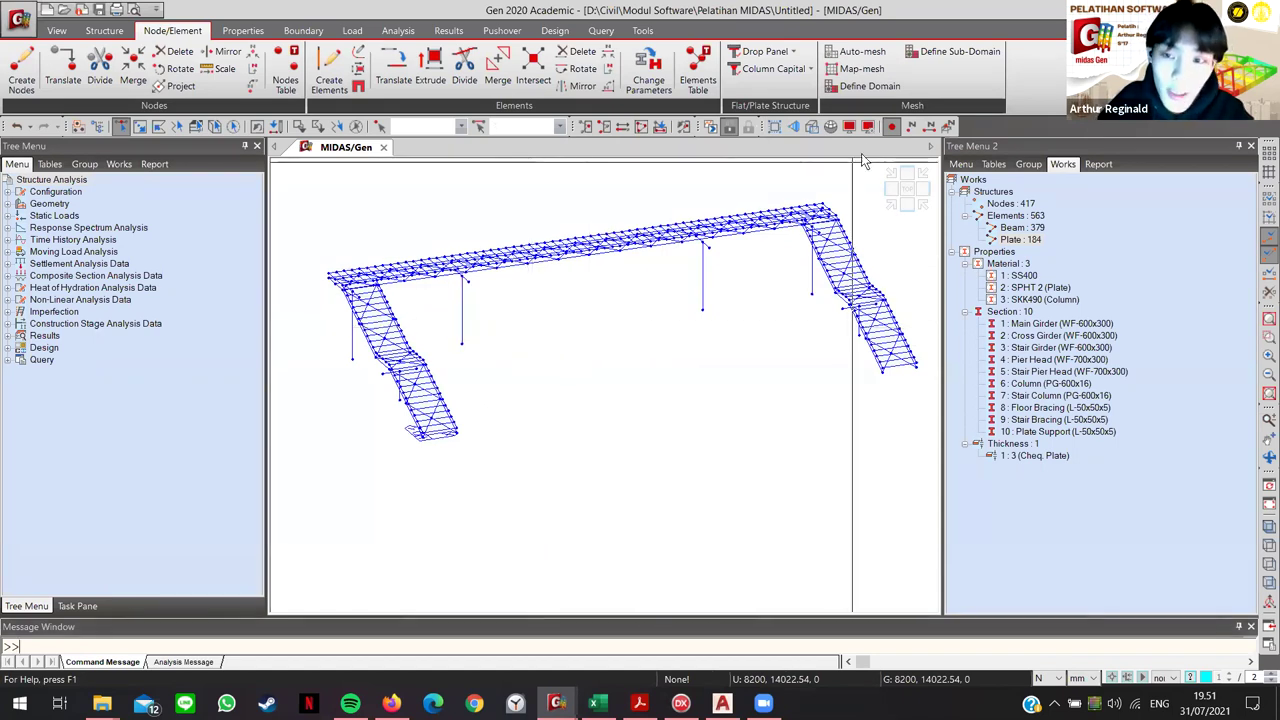
pyautogui.click(812, 127)
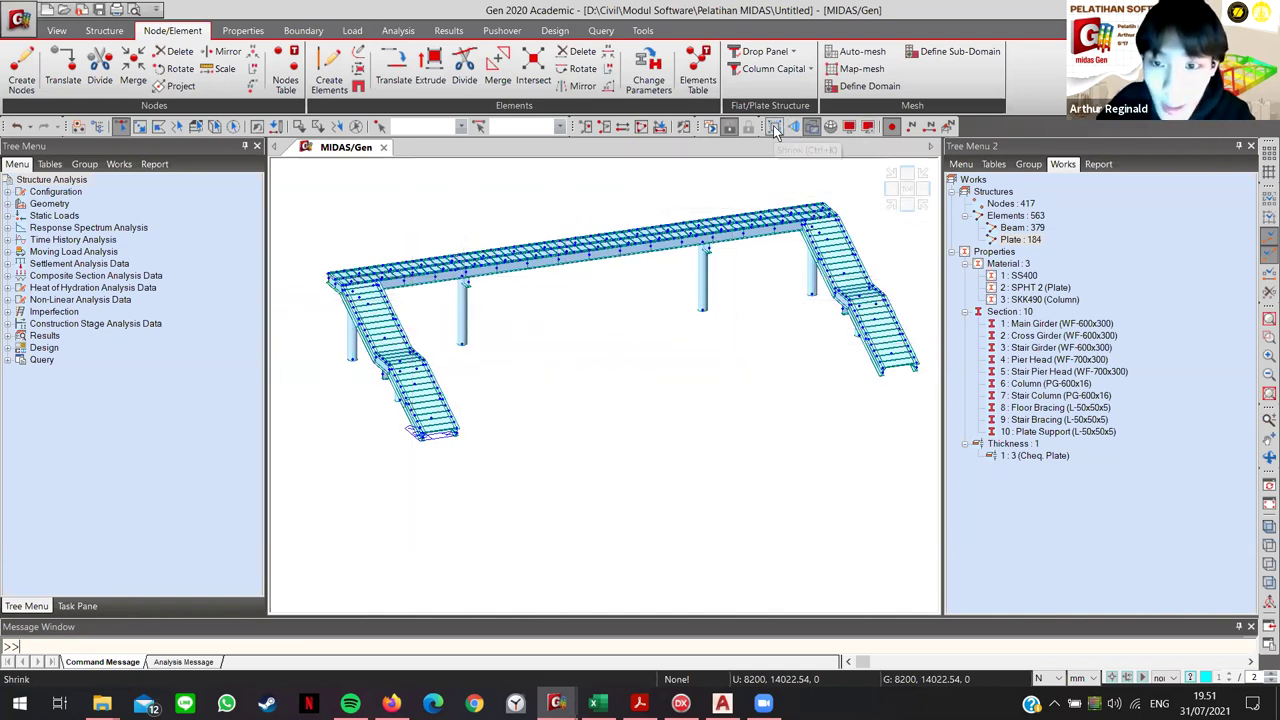
pyautogui.click(788, 124)
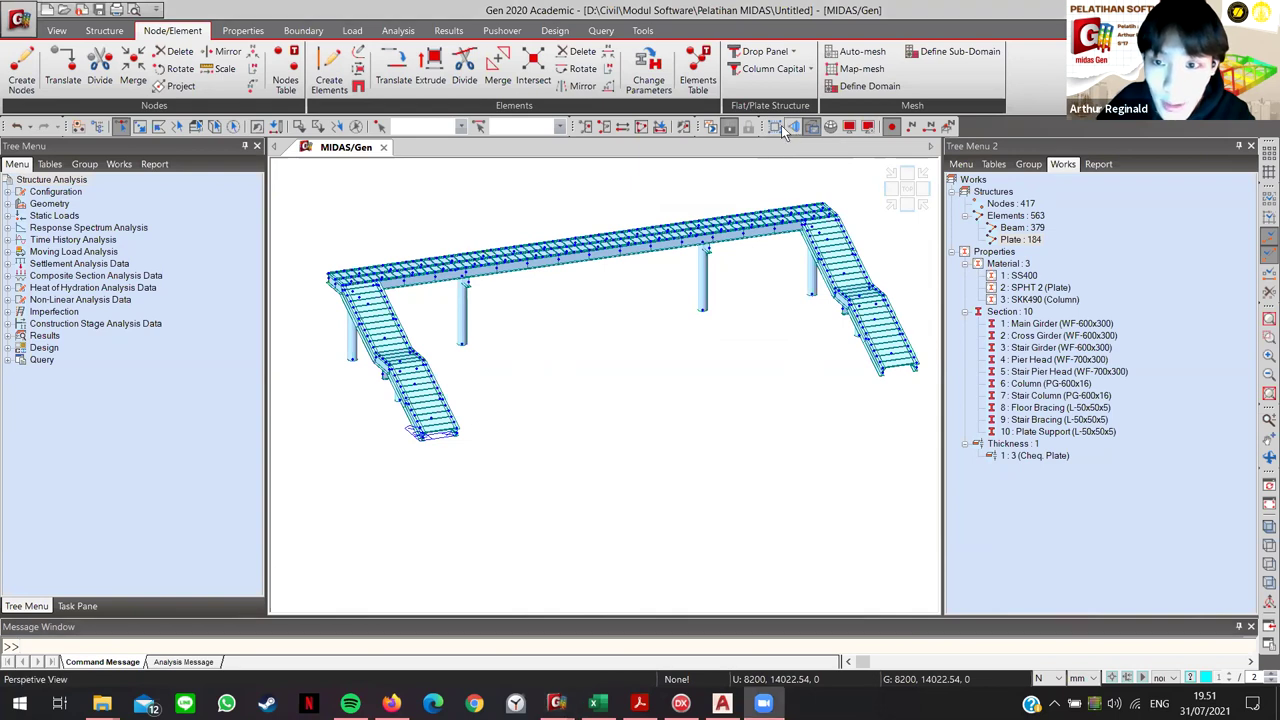
pyautogui.scroll(6, 530, 275)
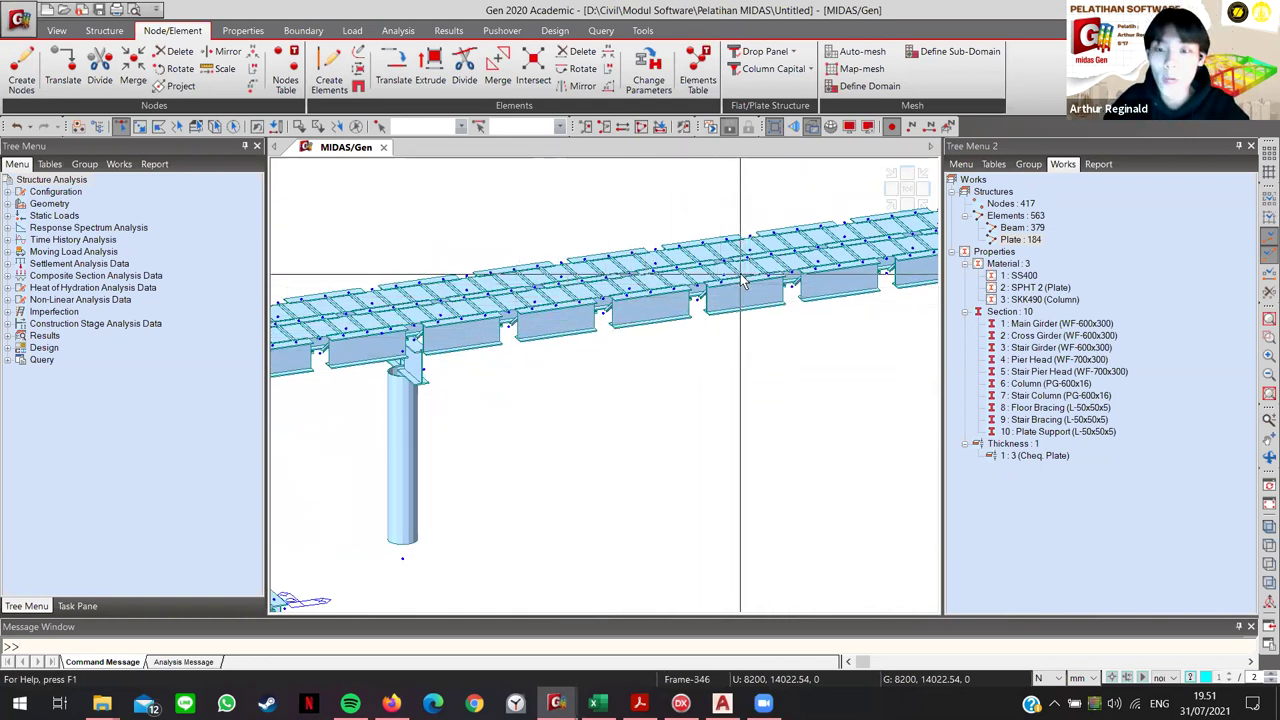
pyautogui.click(777, 124)
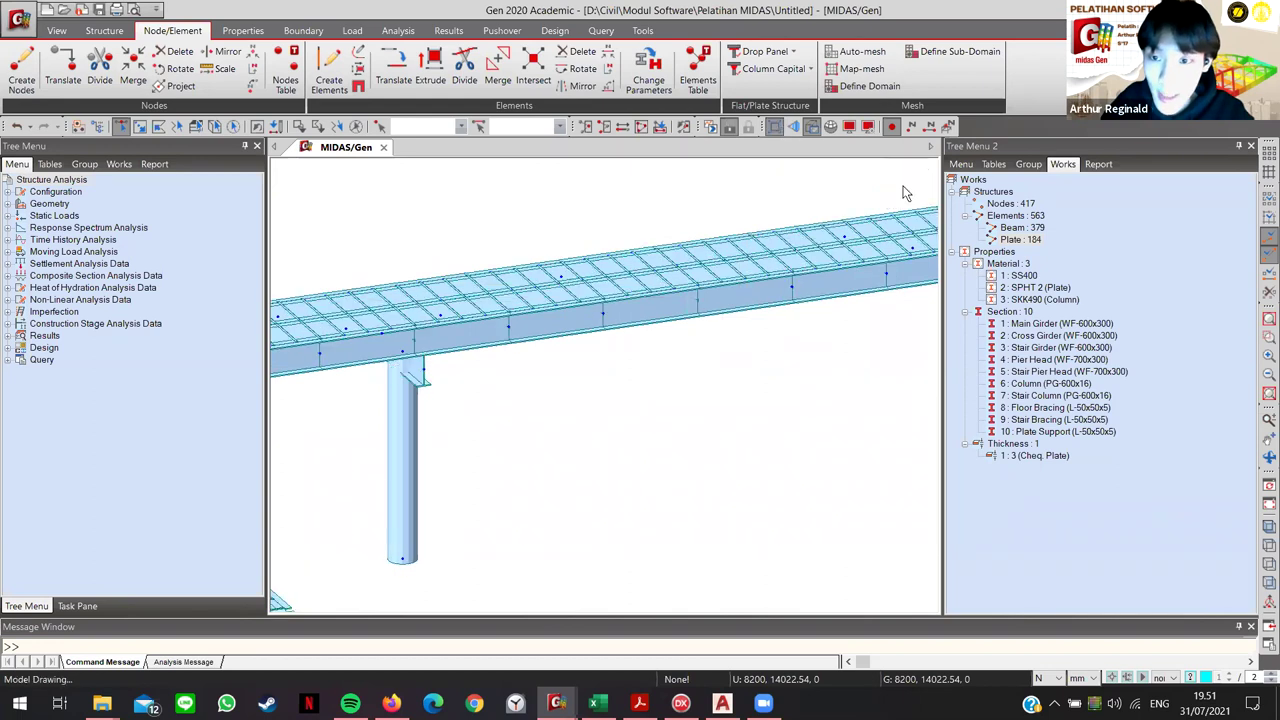
pyautogui.moveTo(790, 300); pyautogui.dragTo(825, 317, button='middle')
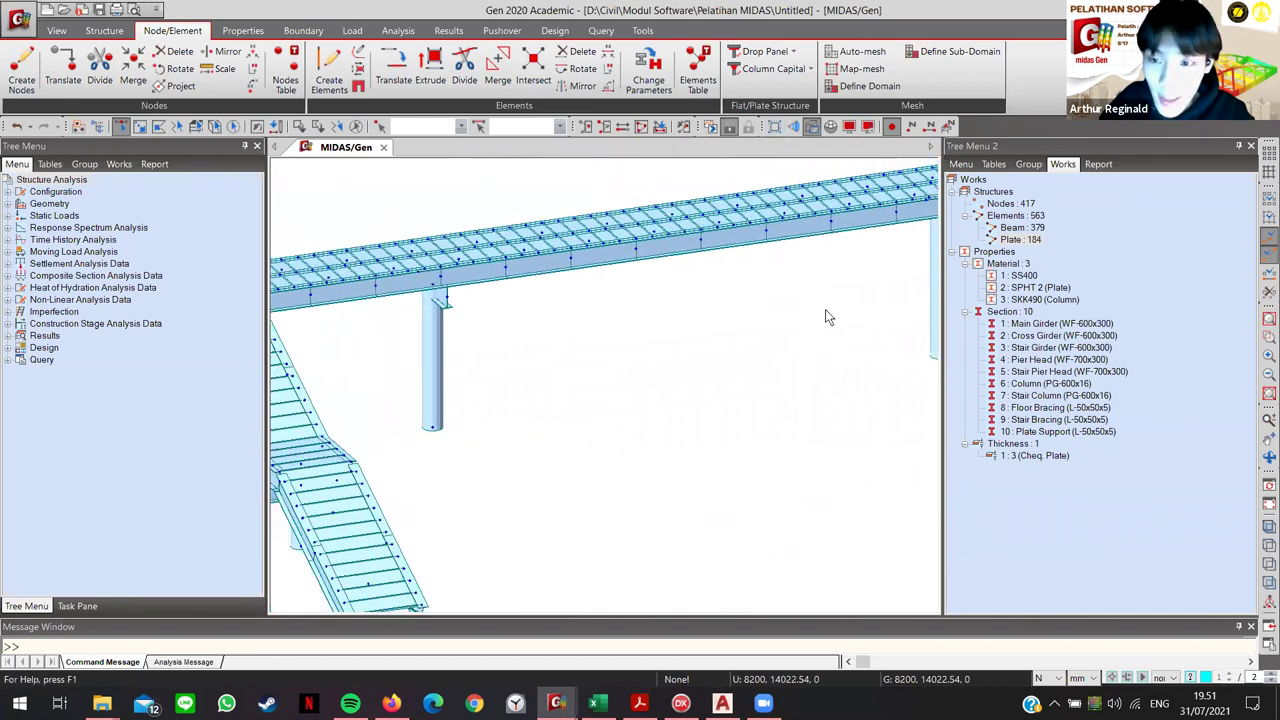
pyautogui.scroll(-3, 825, 317)
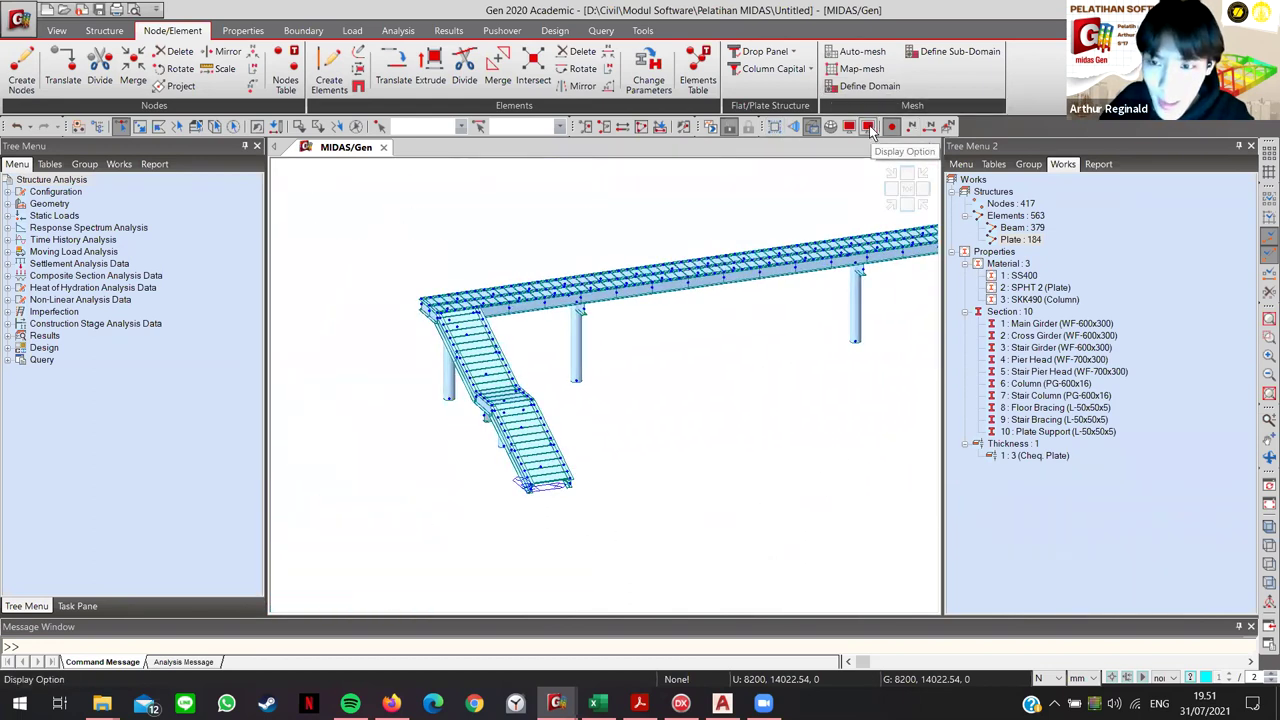
# Step: Show node numbers and zoom in on the stair
pyautogui.press('F11')
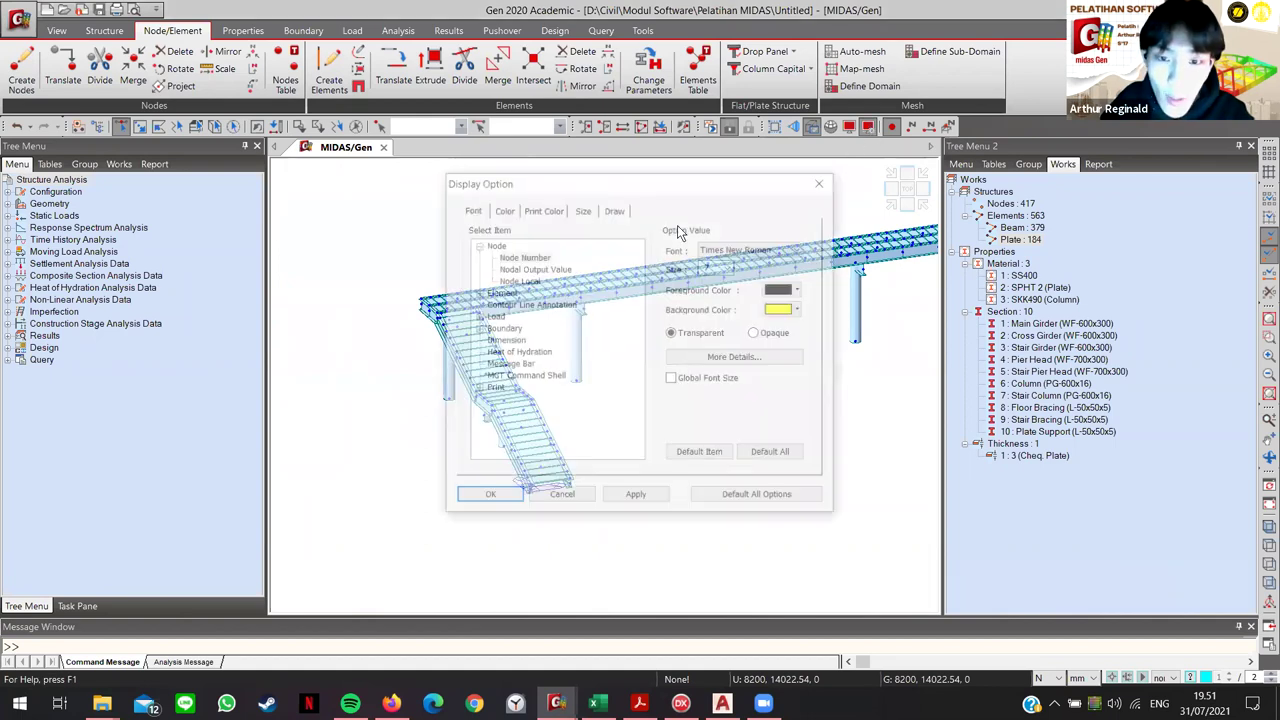
pyautogui.click(825, 183)
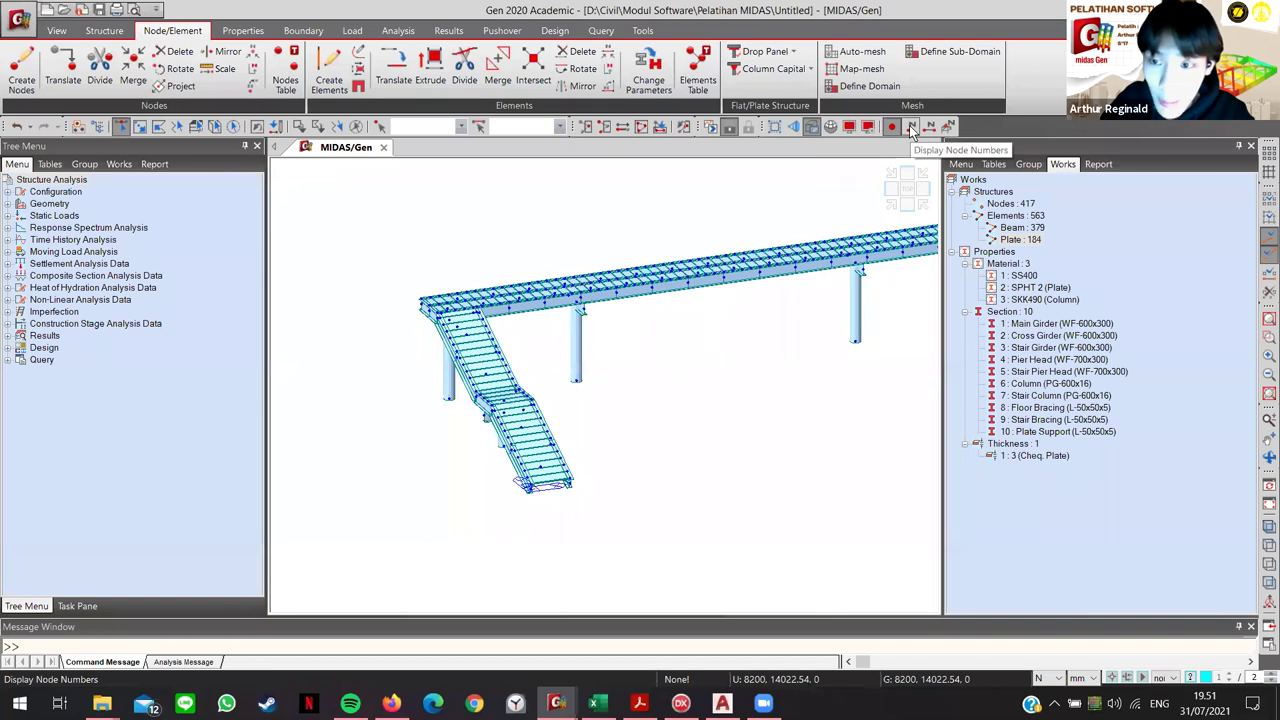
pyautogui.click(912, 127)
pyautogui.moveTo(530, 406); pyautogui.dragTo(574, 458, button='middle')
pyautogui.scroll(5, 574, 458)
pyautogui.scroll(6, 573, 461)
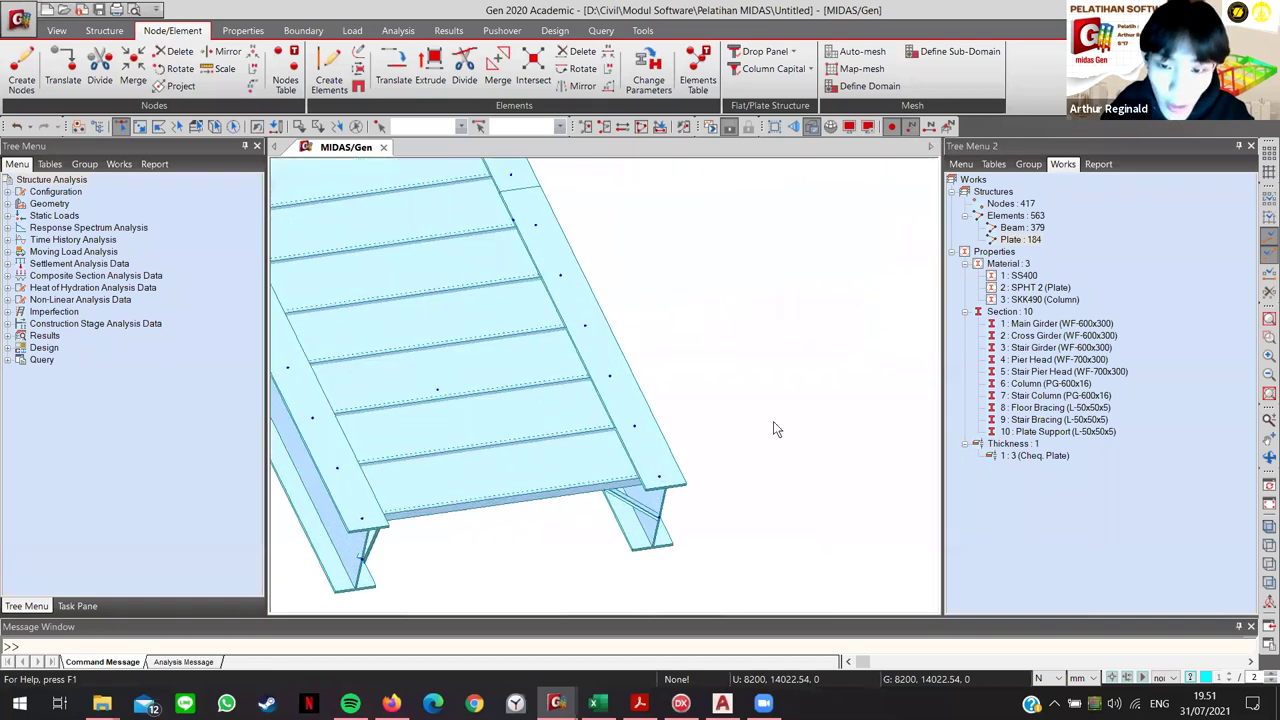
# Step: Swap node numbers for element numbers, then zoom out across the walkway
pyautogui.click(929, 128)
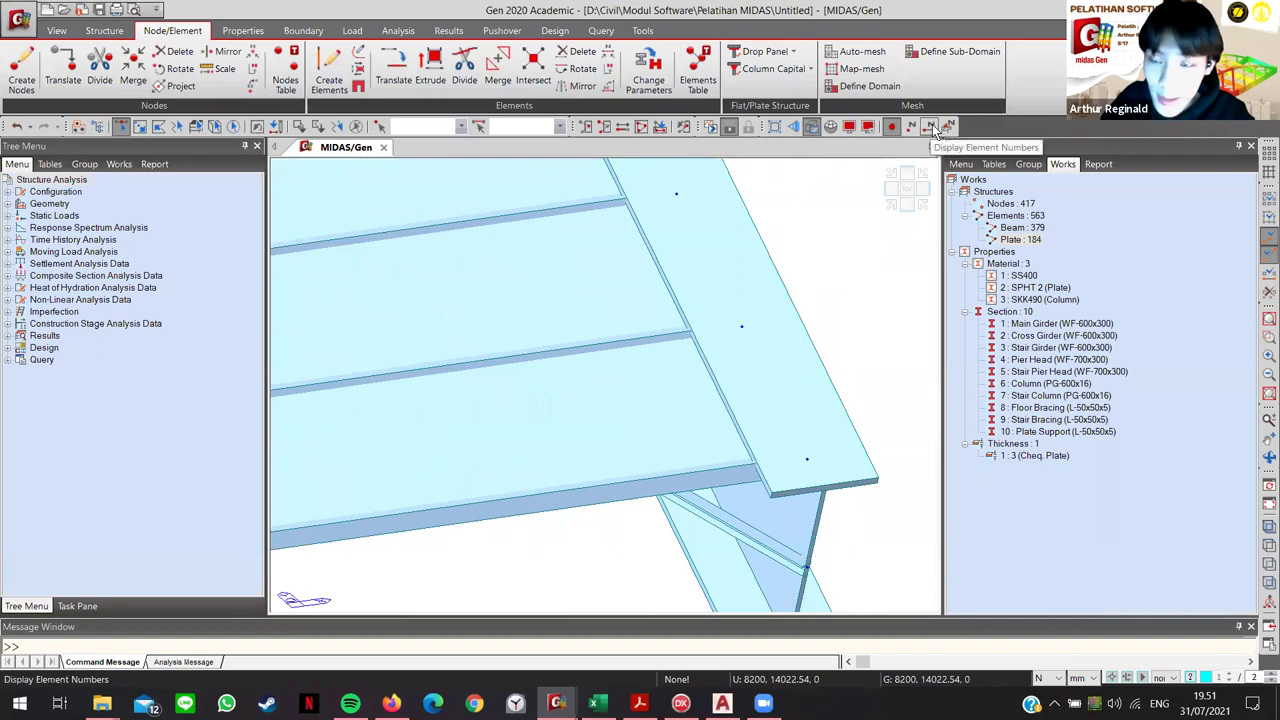
pyautogui.click(933, 128)
pyautogui.scroll(-5, 663, 382)
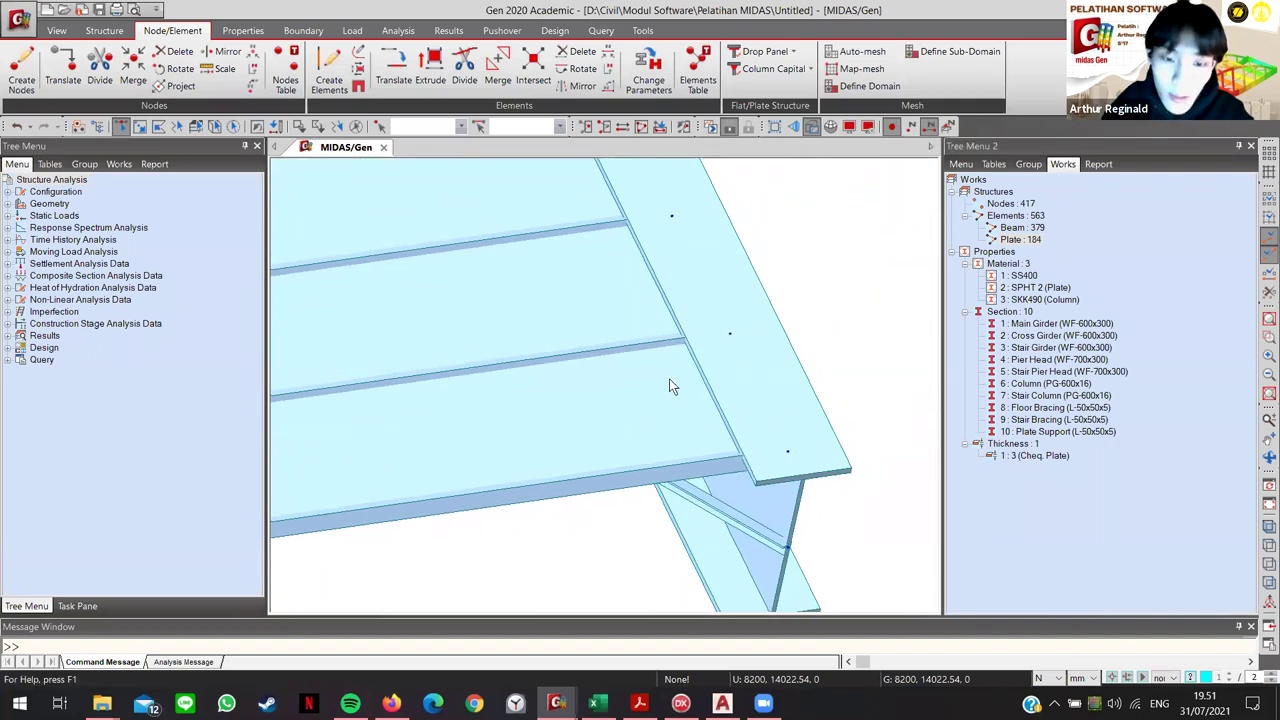
pyautogui.scroll(-5, 659, 398)
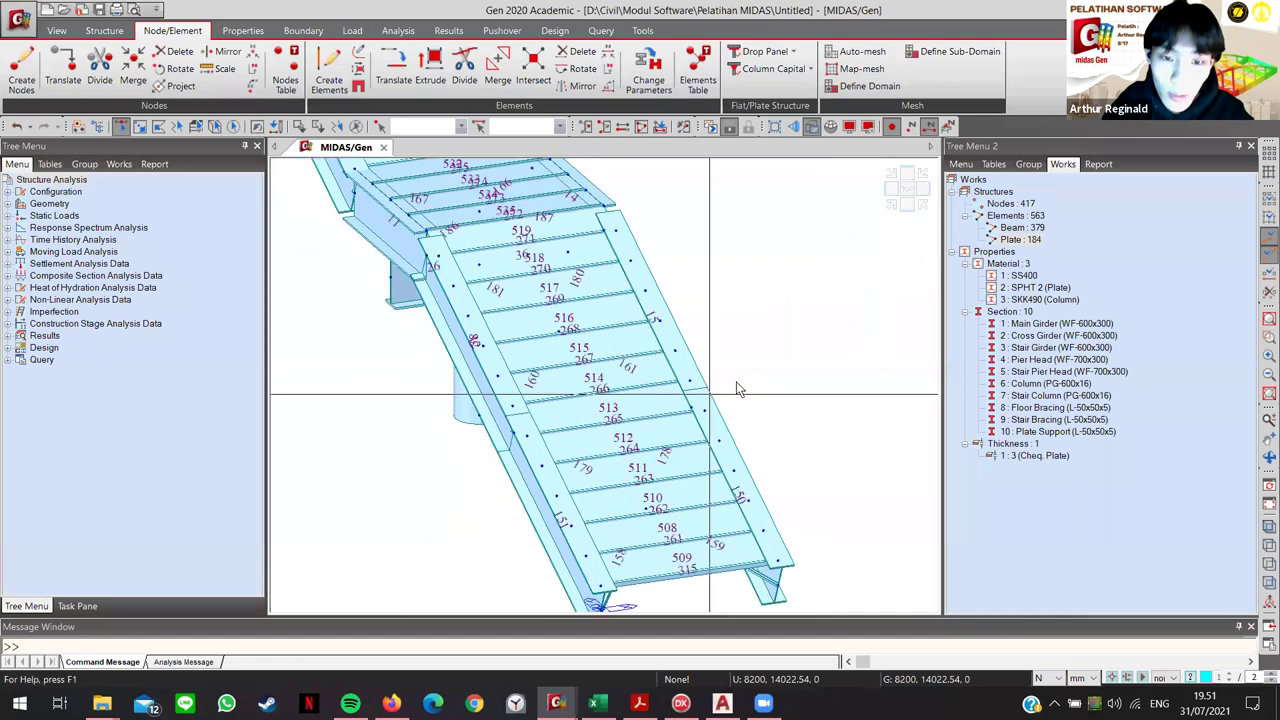
pyautogui.scroll(-8, 755, 362)
pyautogui.moveTo(700, 360); pyautogui.dragTo(443, 292, button='middle')
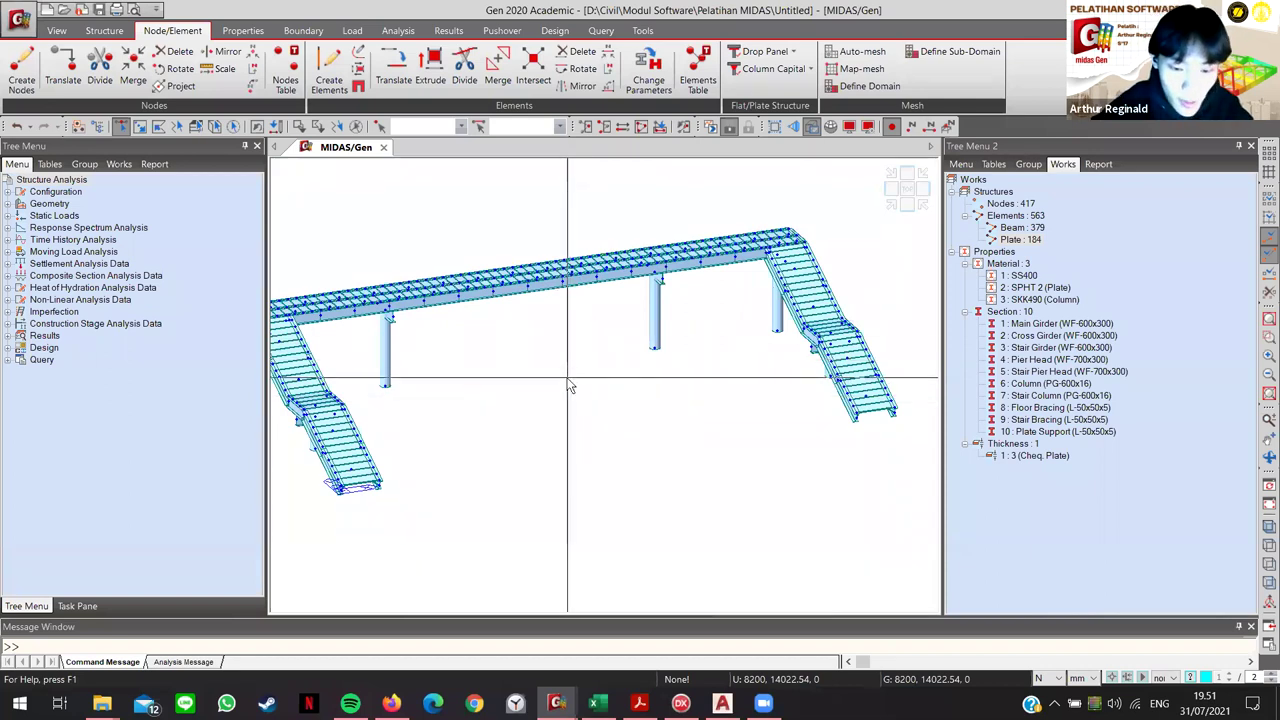
# Step: Orbit and pan the bridge into view, then switch to single-item selection mode
pyautogui.moveTo(570, 386); pyautogui.dragTo(568, 418, button='middle')
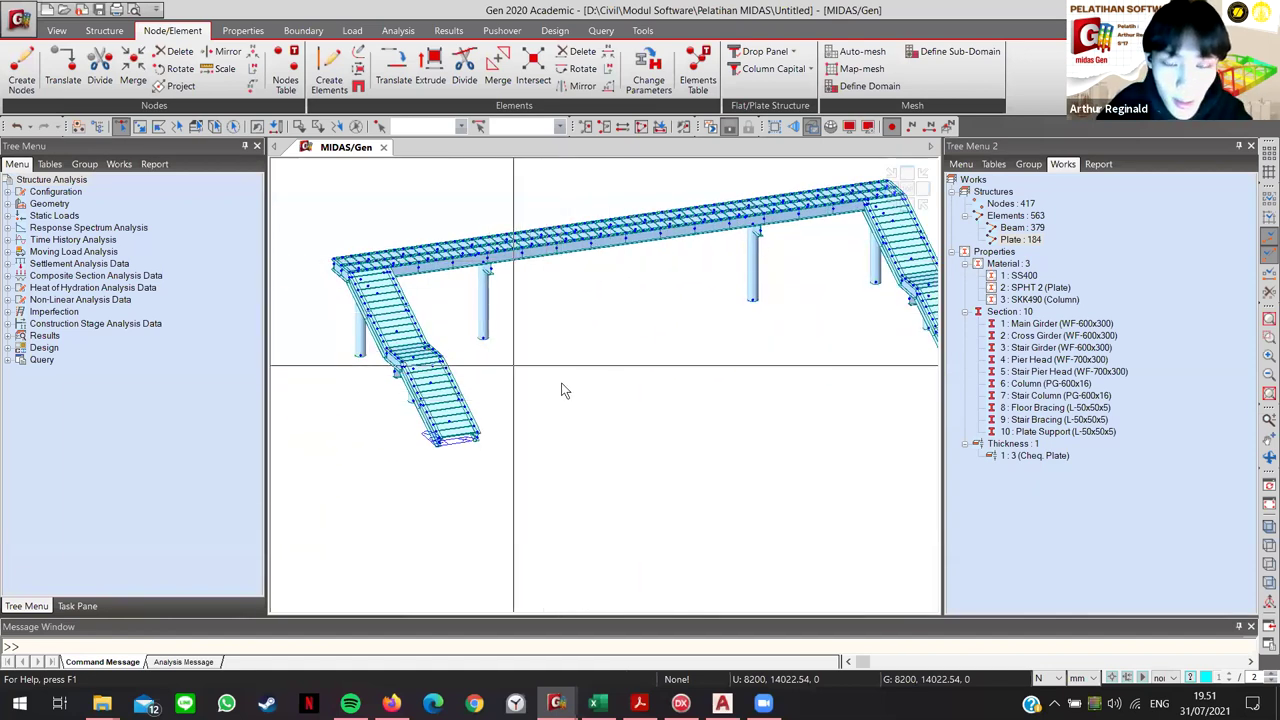
pyautogui.moveTo(552, 370)
pyautogui.mouseDown(button='middle')
pyautogui.moveTo(568, 416)
pyautogui.moveTo(420, 395)
pyautogui.mouseUp(button='middle')
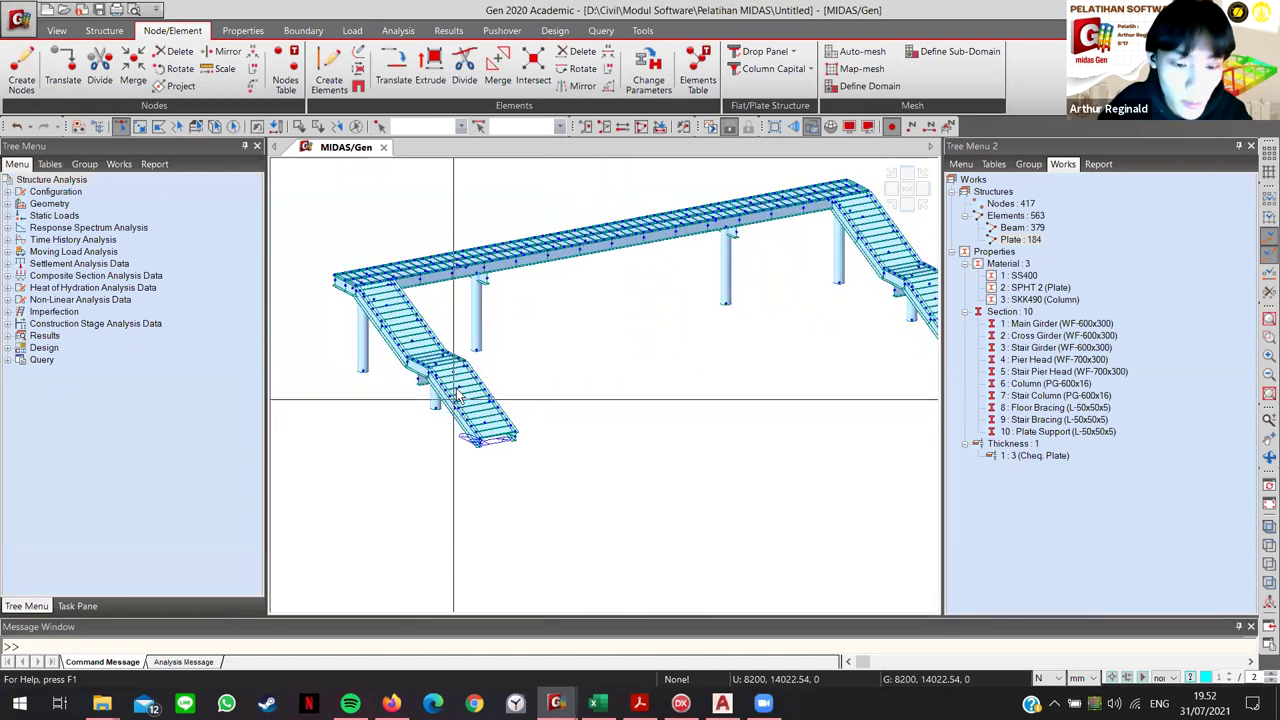
pyautogui.moveTo(368, 388); pyautogui.dragTo(431, 388, button='middle')
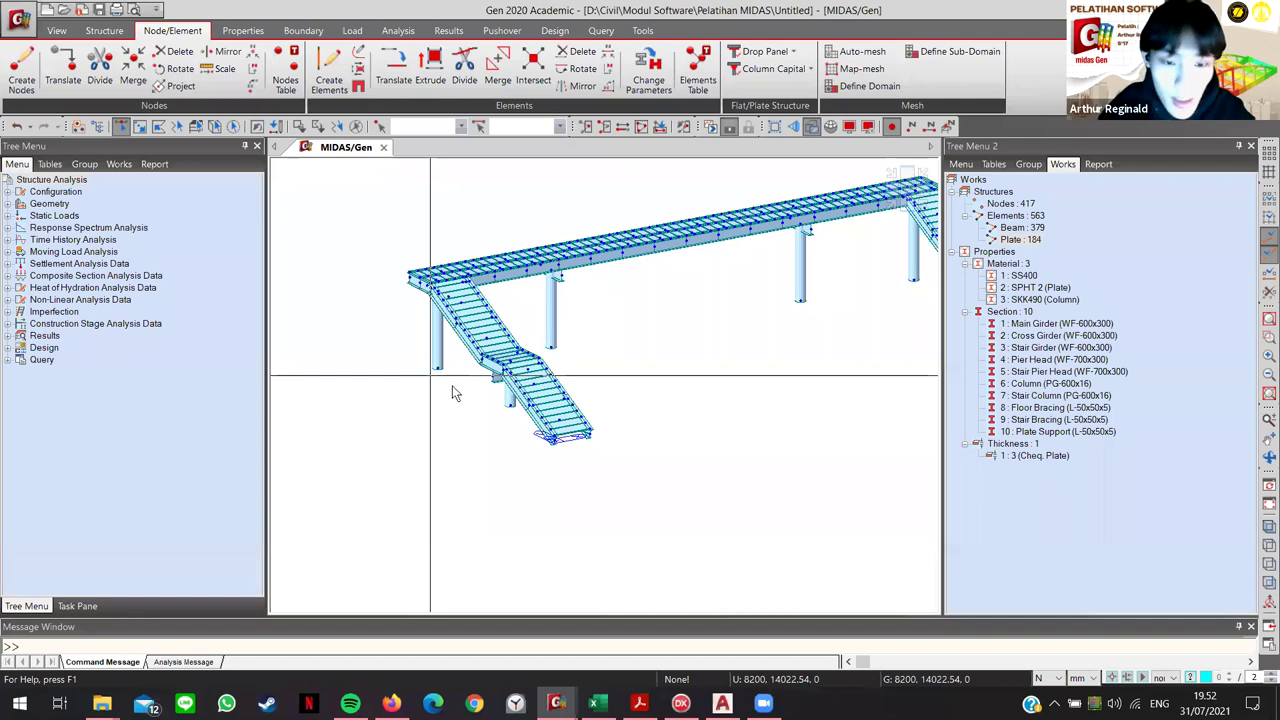
pyautogui.moveTo(533, 449); pyautogui.dragTo(488, 371, button='middle')
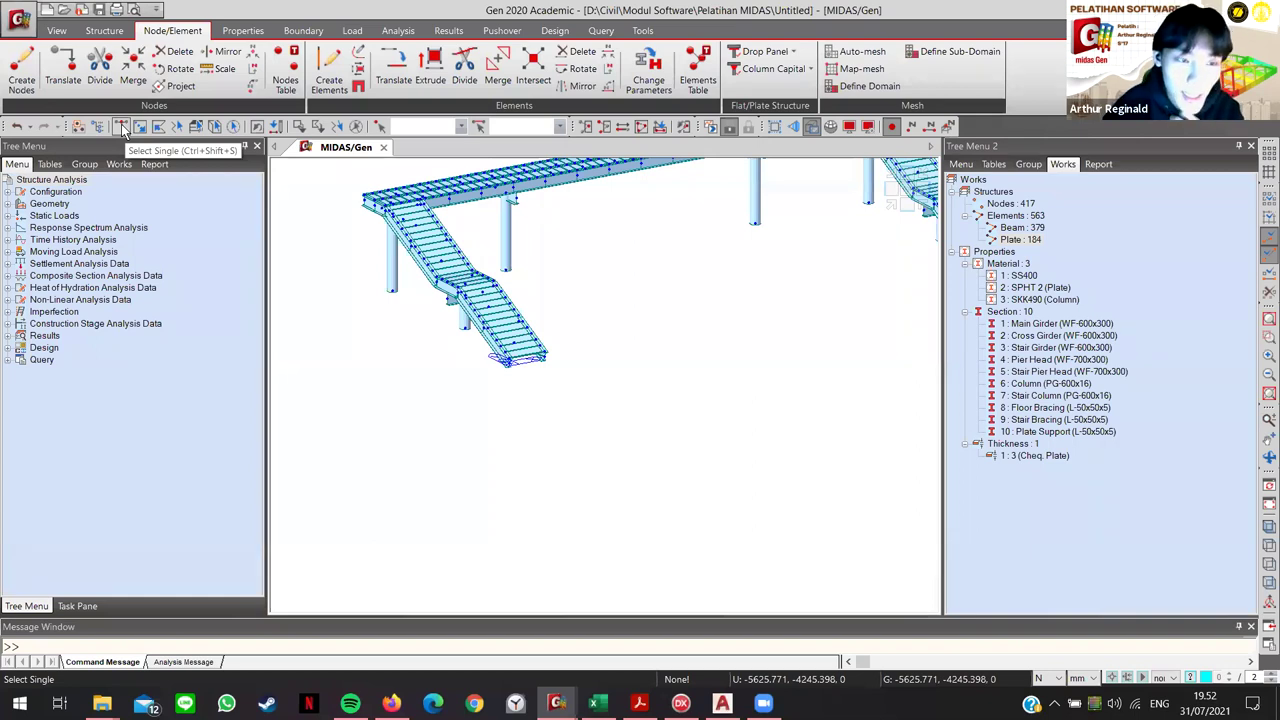
pyautogui.click(123, 127)
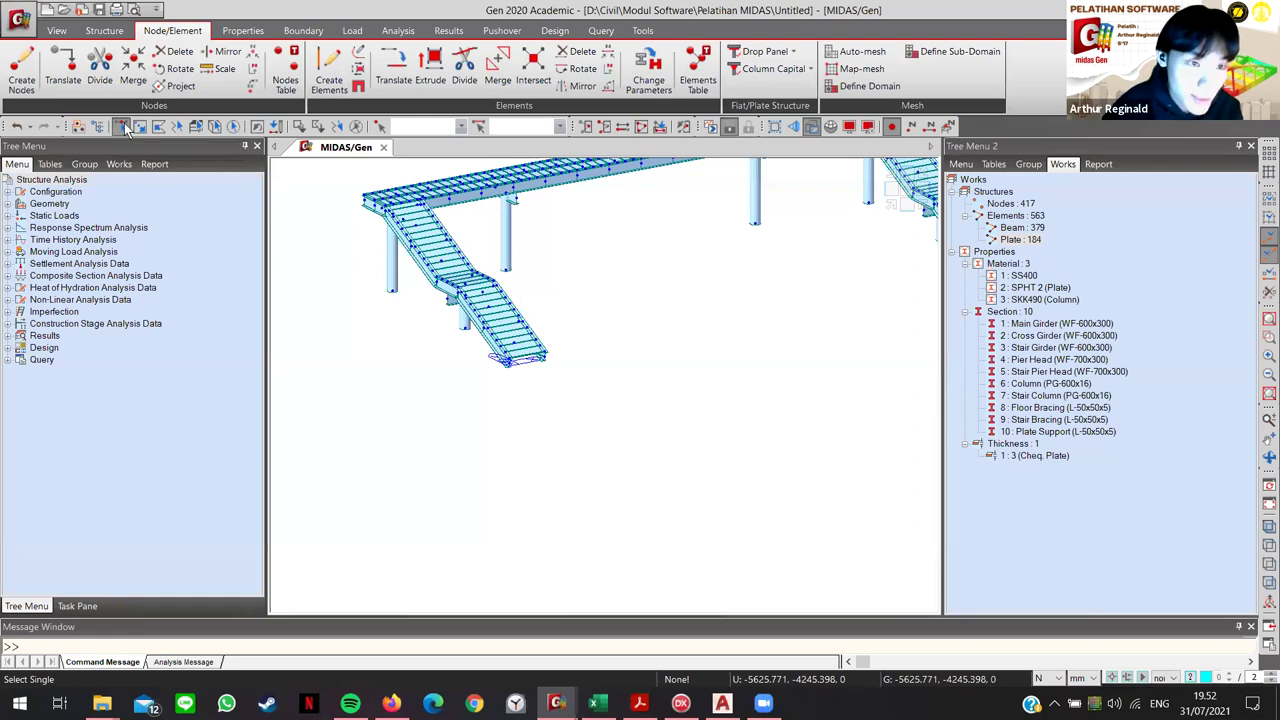
pyautogui.press('Escape')
pyautogui.hotkey('ctrl', 'shift', 's')
# Step: Zoom into the stairs, select the column base nodes, then zoom out to the full bridge
pyautogui.scroll(6, 507, 370)
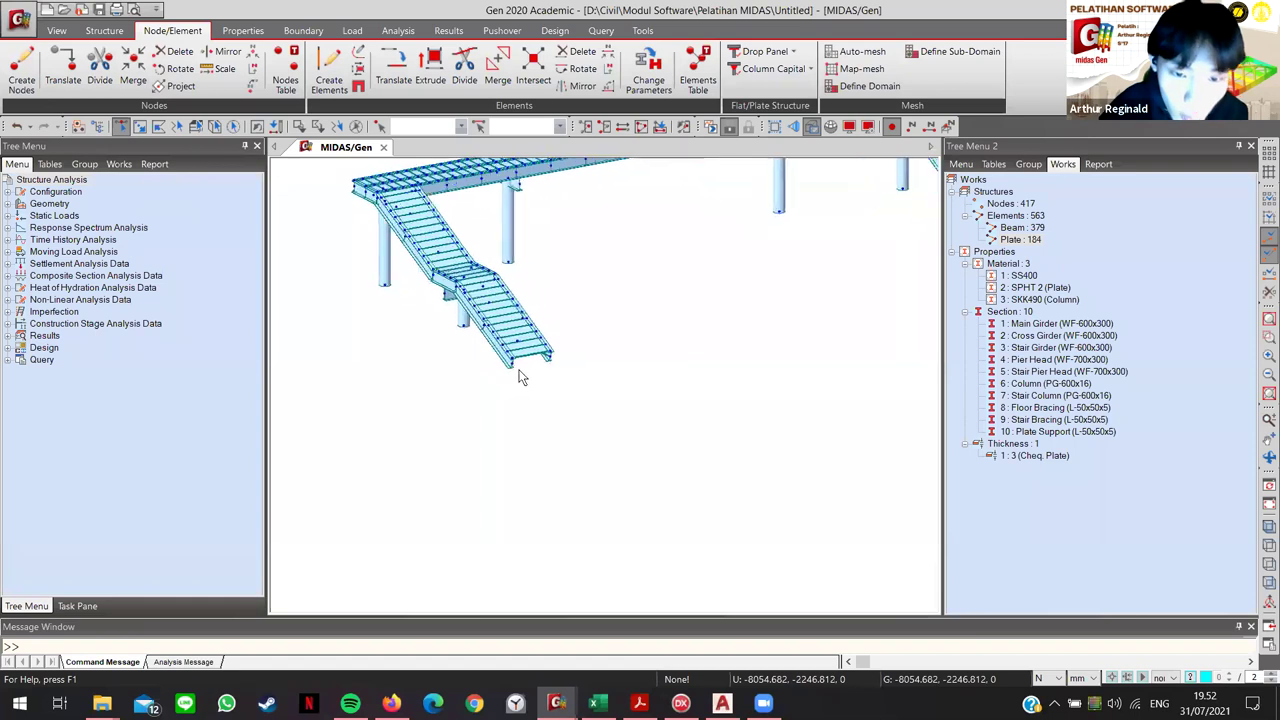
pyautogui.scroll(3, 558, 410)
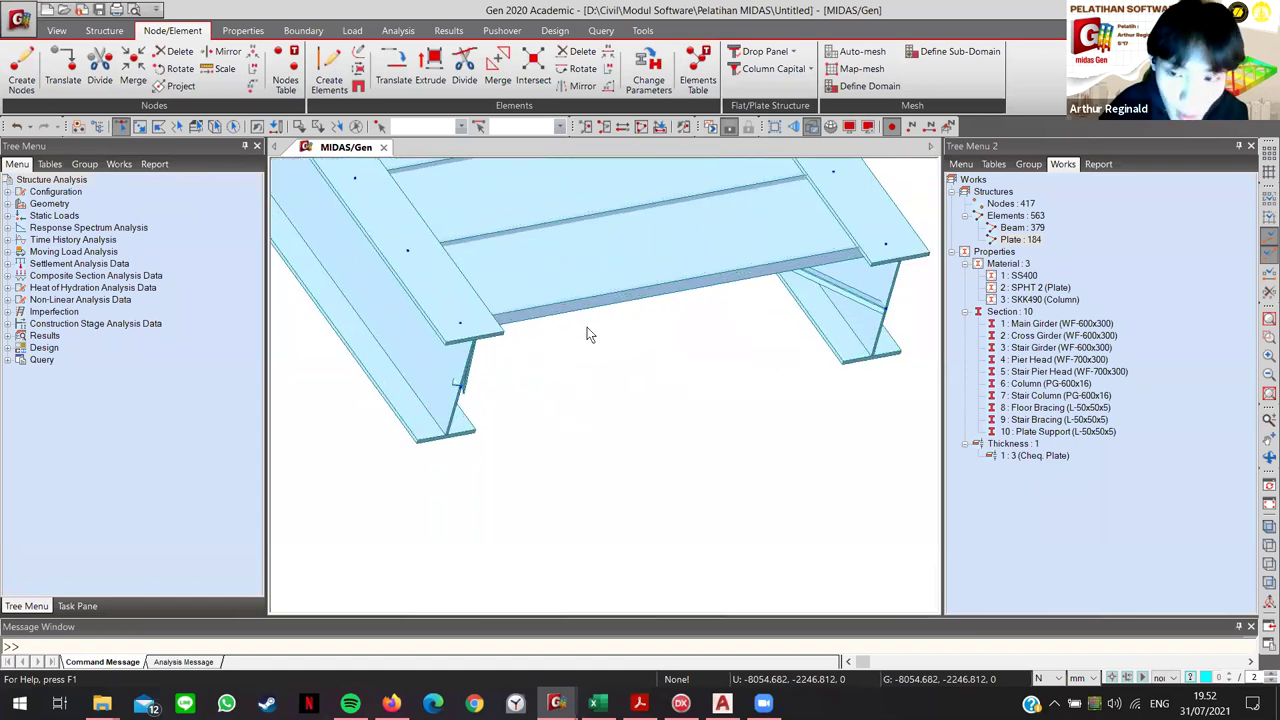
pyautogui.moveTo(553, 483); pyautogui.dragTo(509, 360, button='middle')
pyautogui.scroll(-2, 523, 417)
pyautogui.moveTo(711, 311); pyautogui.dragTo(749, 251, button='middle')
pyautogui.moveTo(564, 359); pyautogui.dragTo(560, 300, button='middle')
pyautogui.scroll(-3, 490, 402)
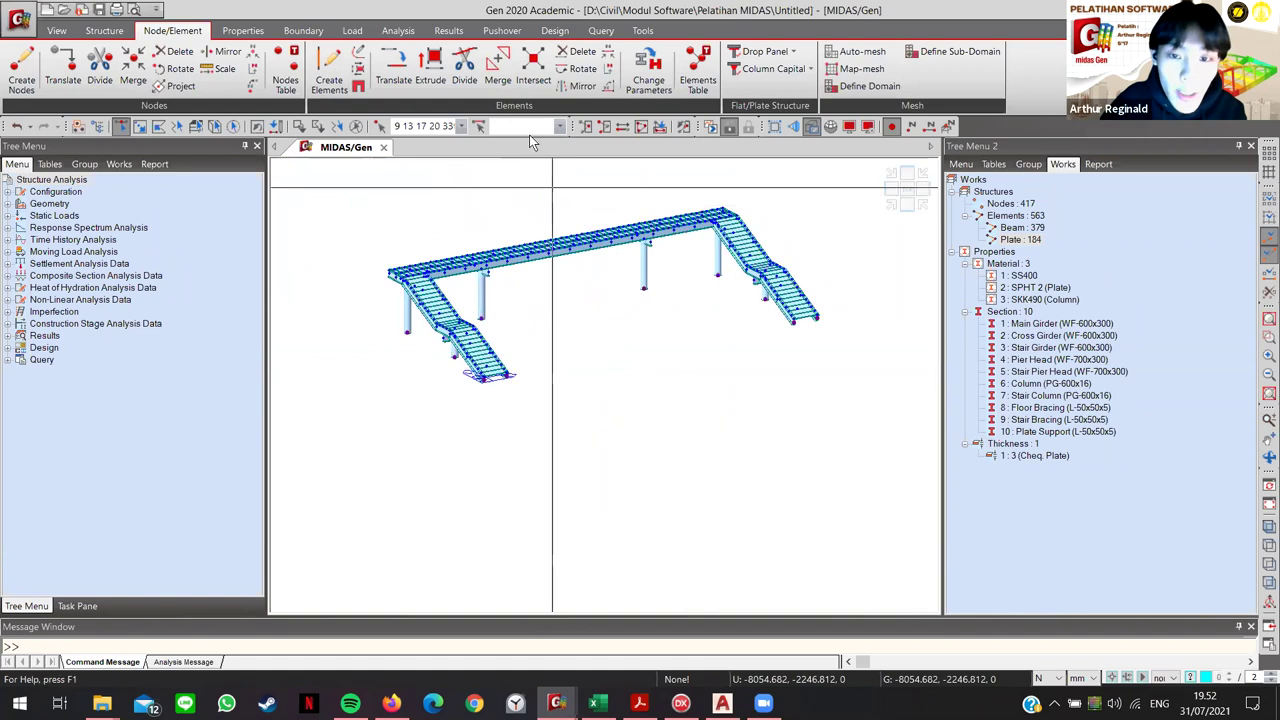
pyautogui.click(303, 30)
# Step: Apply fixed supports with D-ALL and R-ALL to the selected column base nodes
pyautogui.click(28, 70)
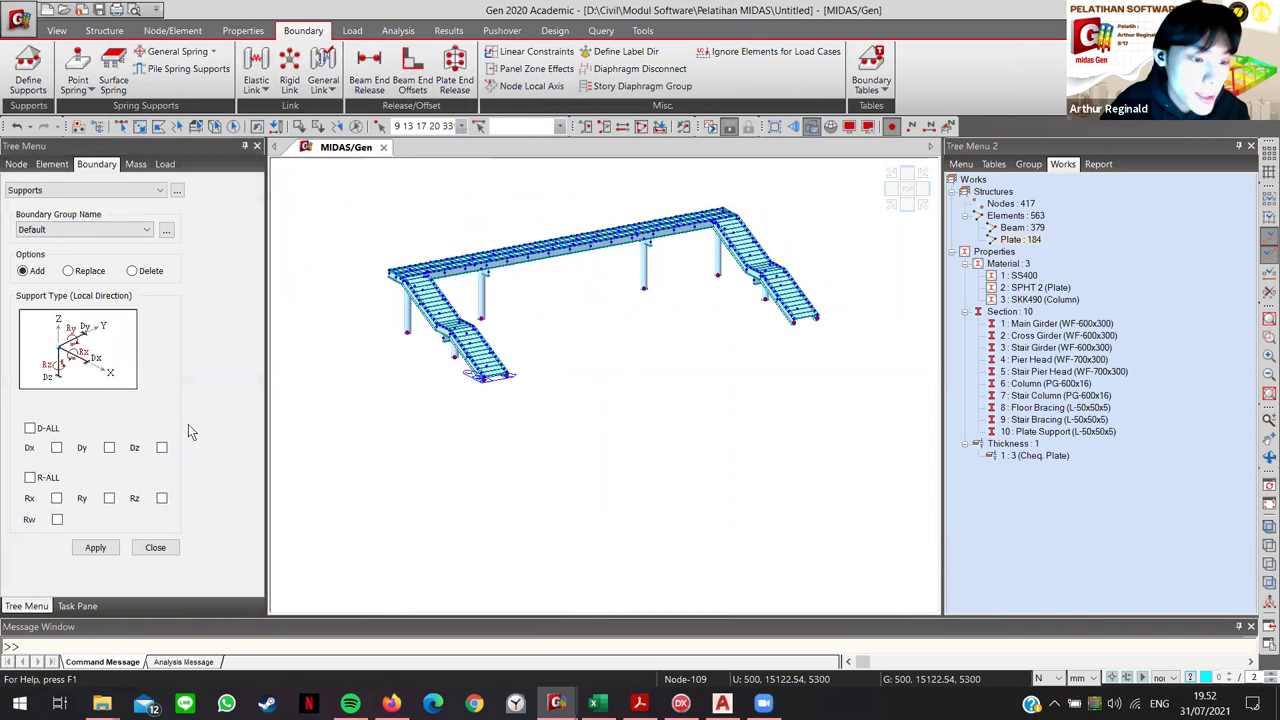
pyautogui.click(30, 428)
pyautogui.click(30, 478)
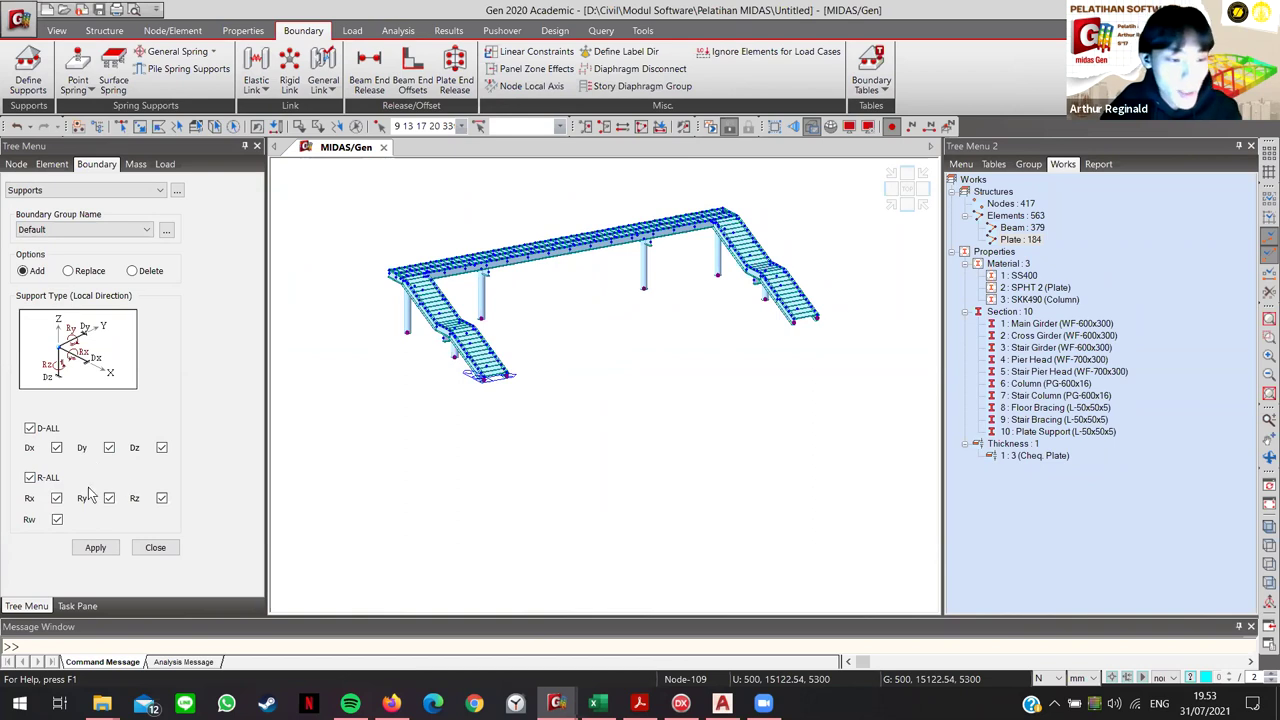
pyautogui.click(95, 548)
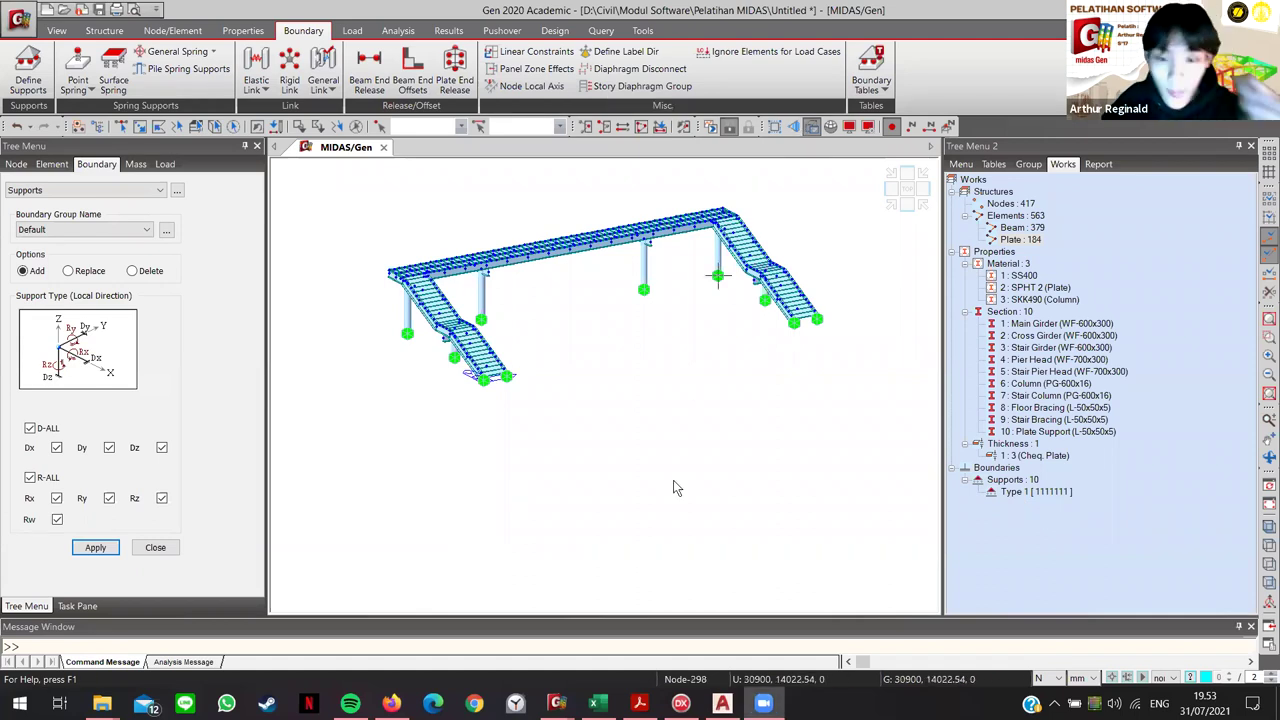
pyautogui.moveTo(657, 380); pyautogui.dragTo(700, 423, button='middle')
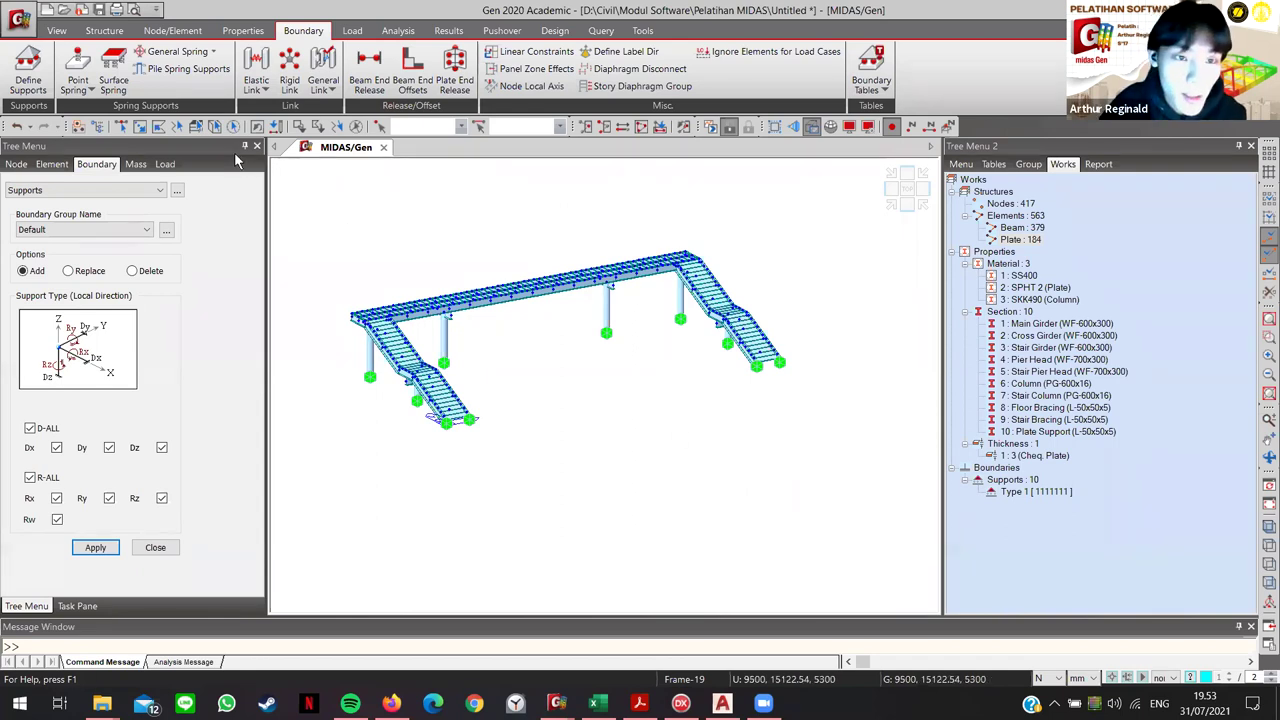
# Step: Close the supports panel and switch back to single-item selection
pyautogui.click(155, 548)
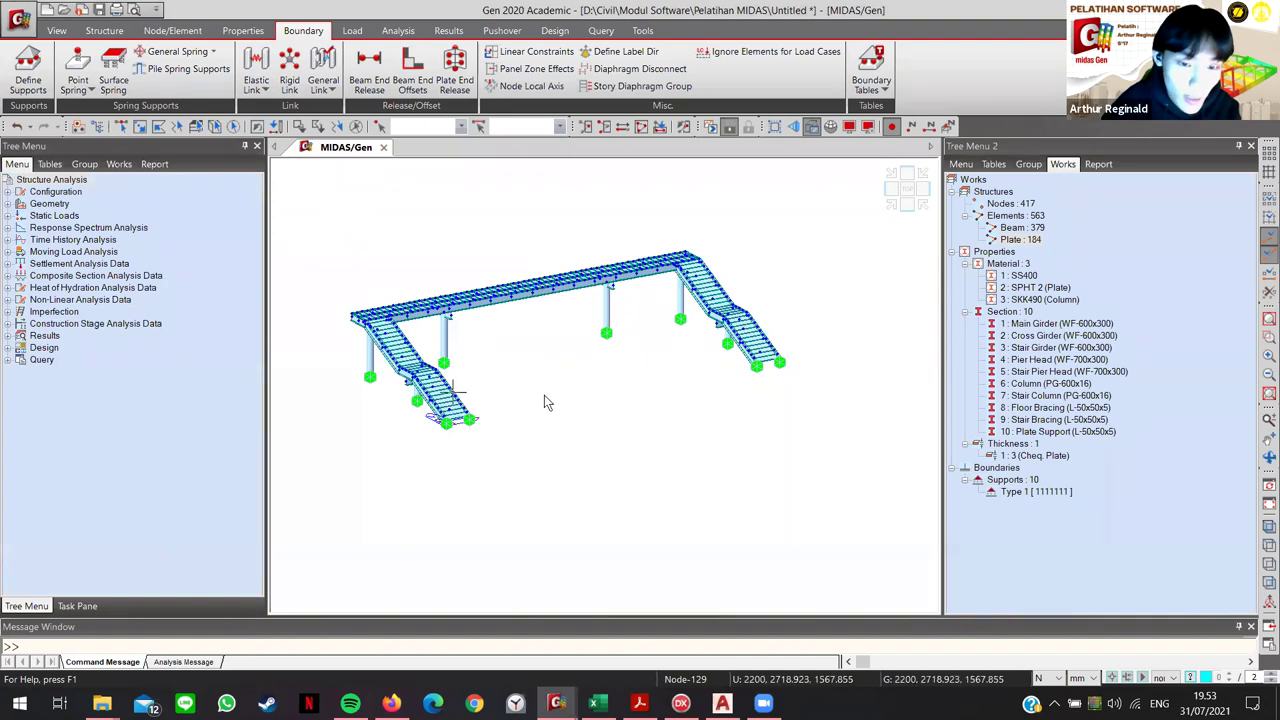
pyautogui.hotkey('ctrl', 'w')
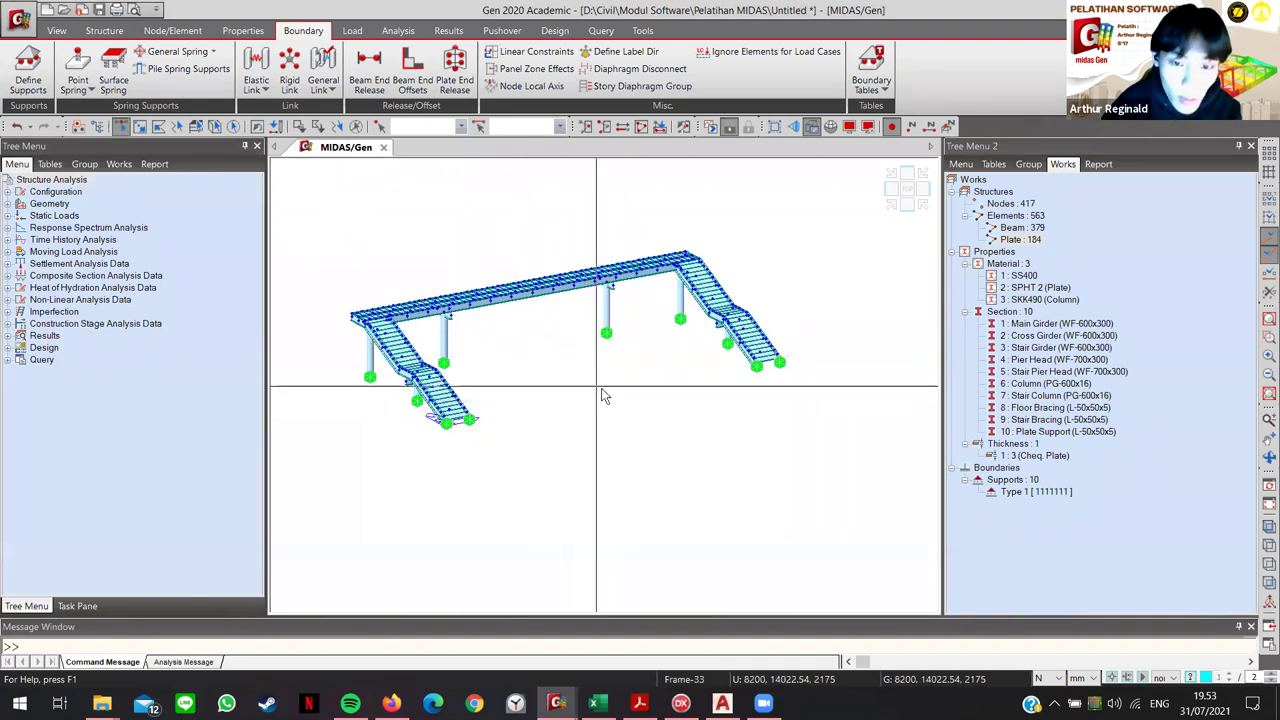
pyautogui.click(118, 127)
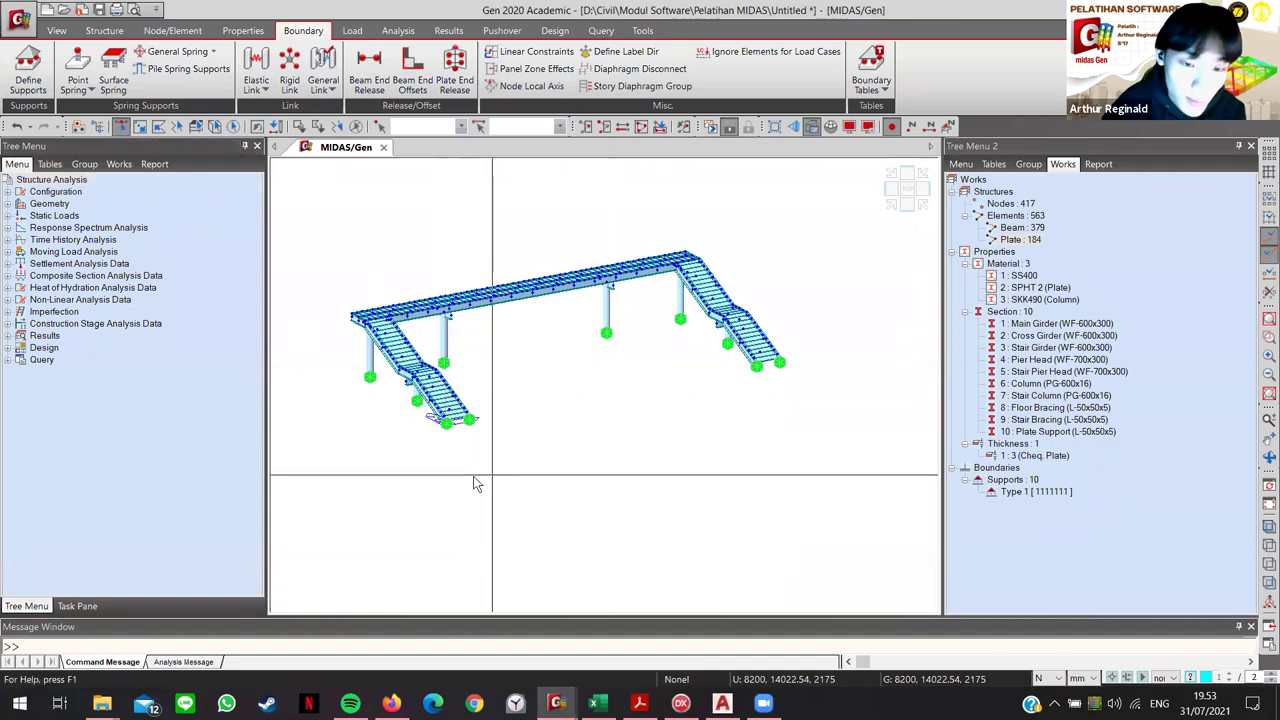
pyautogui.hotkey('ctrl', 'h')
# Step: Zoom to the stair and select the nodes at its lower and upper supports
pyautogui.scroll(5, 424, 433)
pyautogui.scroll(3, 424, 449)
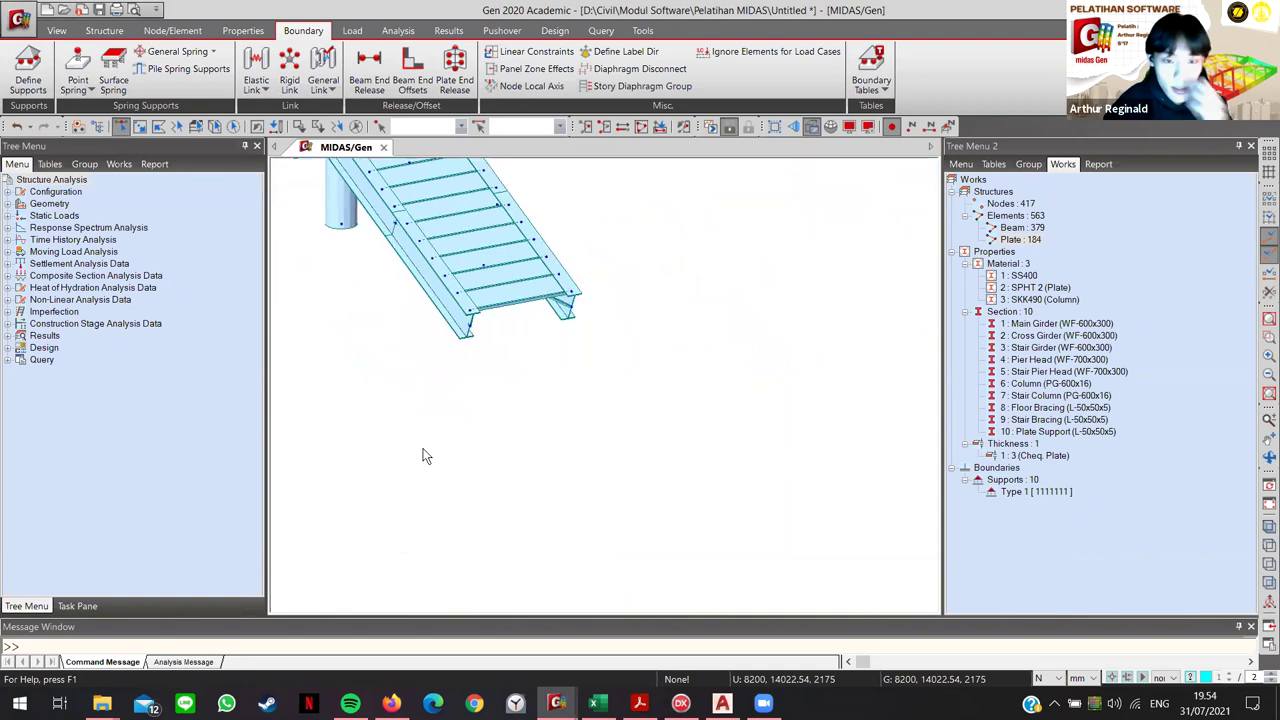
pyautogui.moveTo(404, 443); pyautogui.dragTo(566, 380, button='middle')
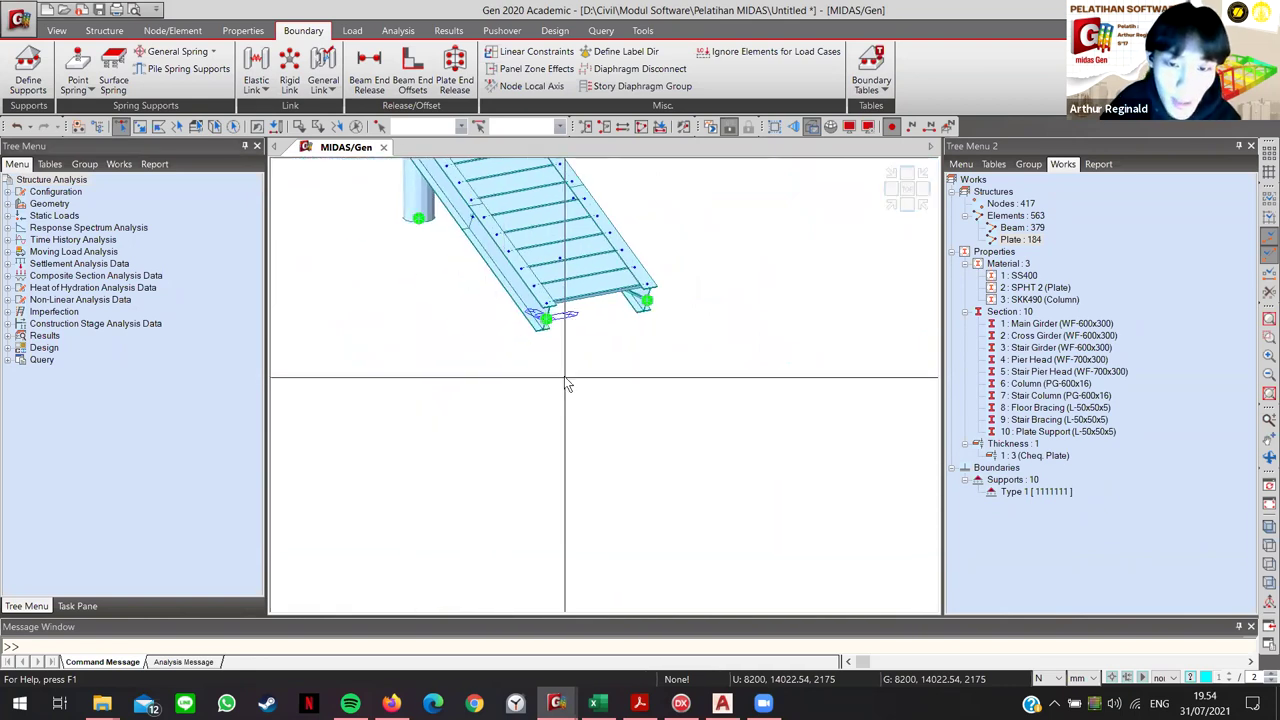
pyautogui.scroll(3, 553, 340)
pyautogui.scroll(1, 563, 362)
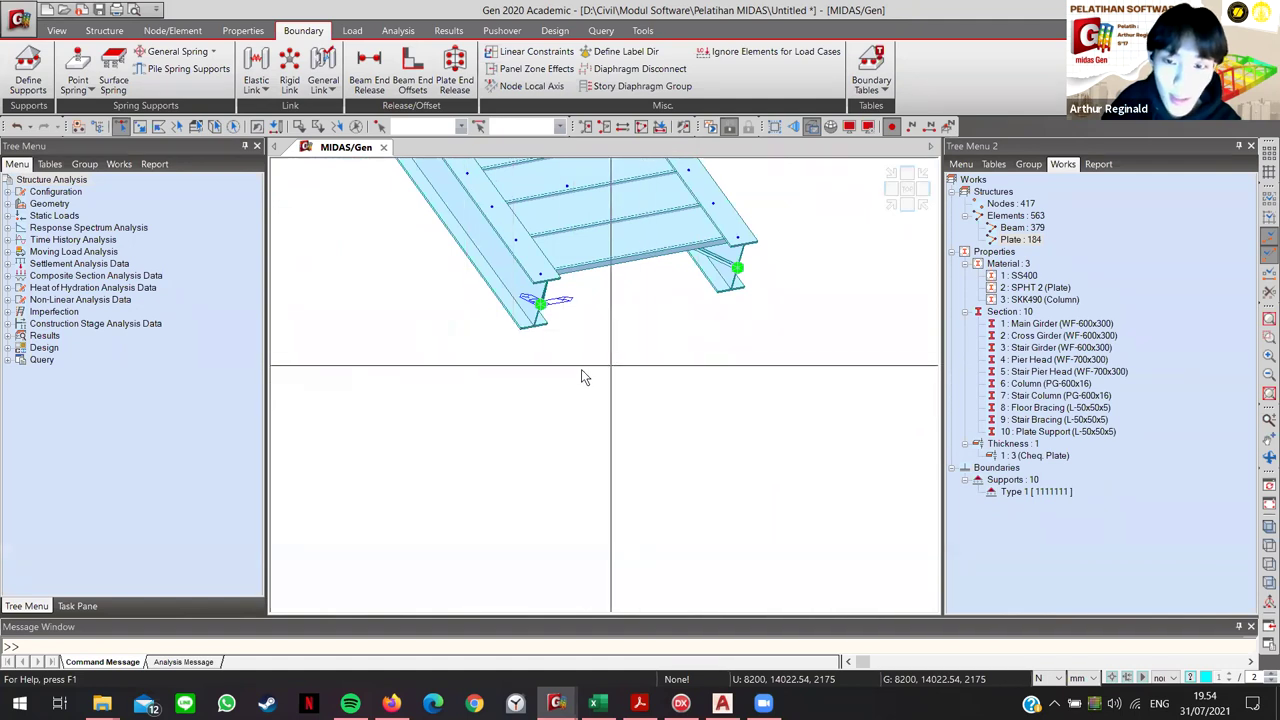
pyautogui.moveTo(516, 289); pyautogui.dragTo(612, 352)
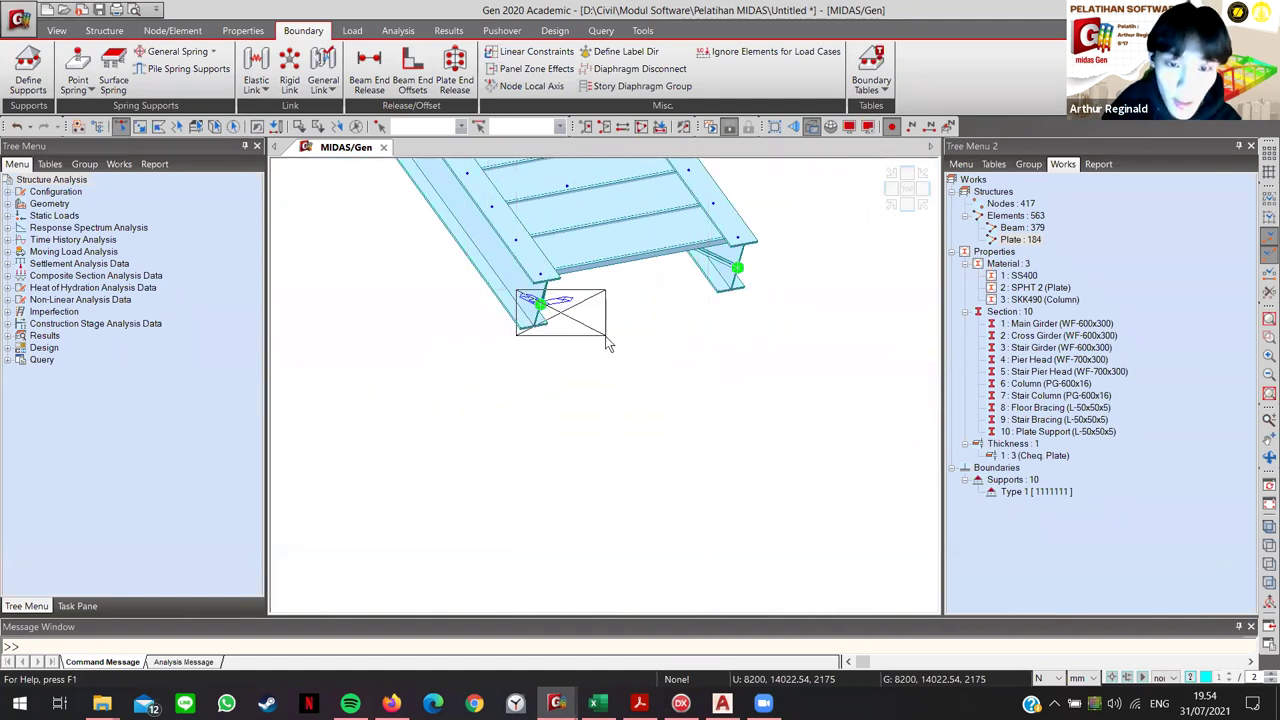
pyautogui.moveTo(720, 258); pyautogui.dragTo(778, 287)
pyautogui.scroll(-5, 580, 420)
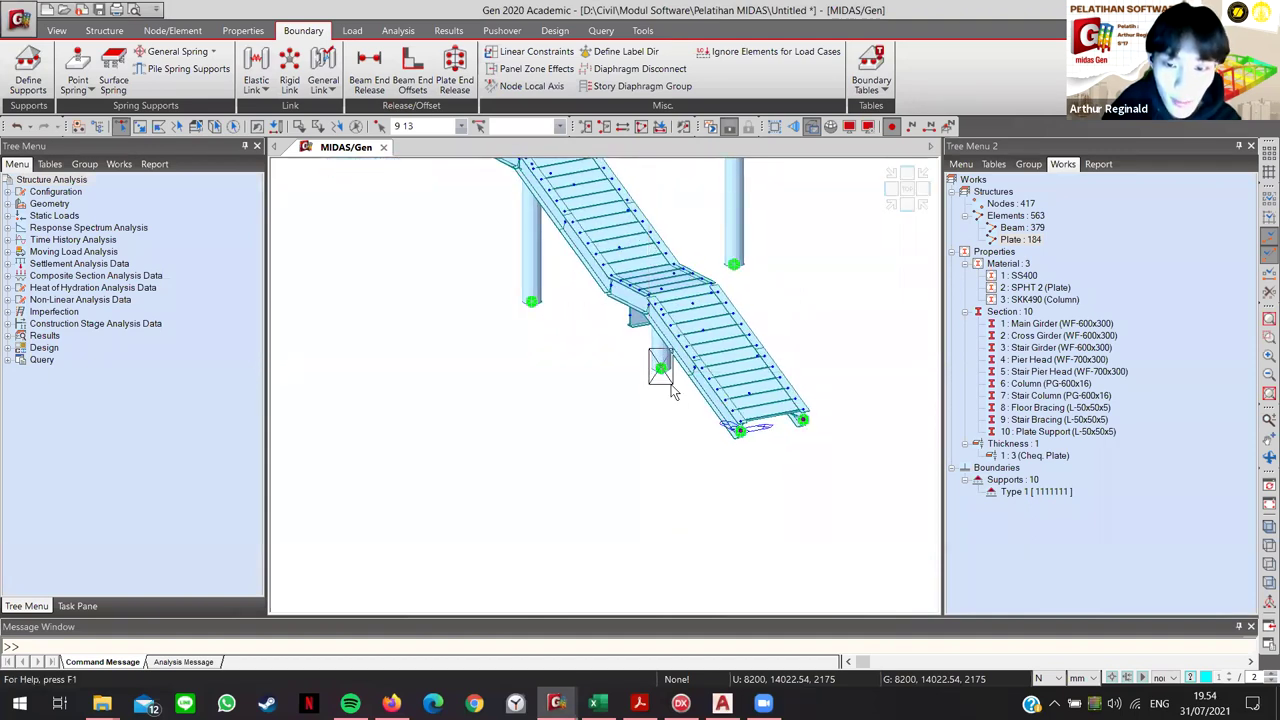
# Step: Add the column-base and stair-foot nodes, including 9, 13, 17, 20 and 33, then view the whole bridge
pyautogui.click(532, 285)
pyautogui.moveTo(632, 235); pyautogui.dragTo(627, 342, button='middle')
pyautogui.click(627, 342)
pyautogui.scroll(3, 612, 348)
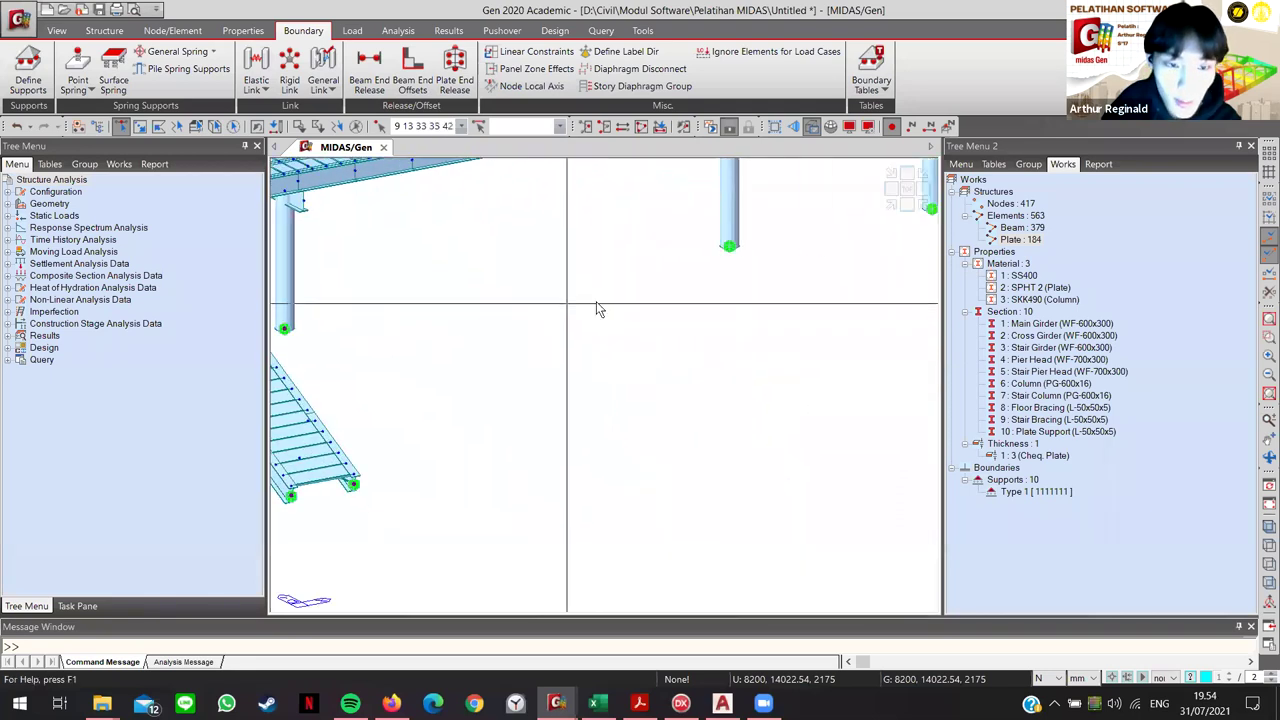
pyautogui.scroll(-2, 680, 265)
pyautogui.click(731, 354)
pyautogui.moveTo(731, 354); pyautogui.dragTo(604, 309, button='middle')
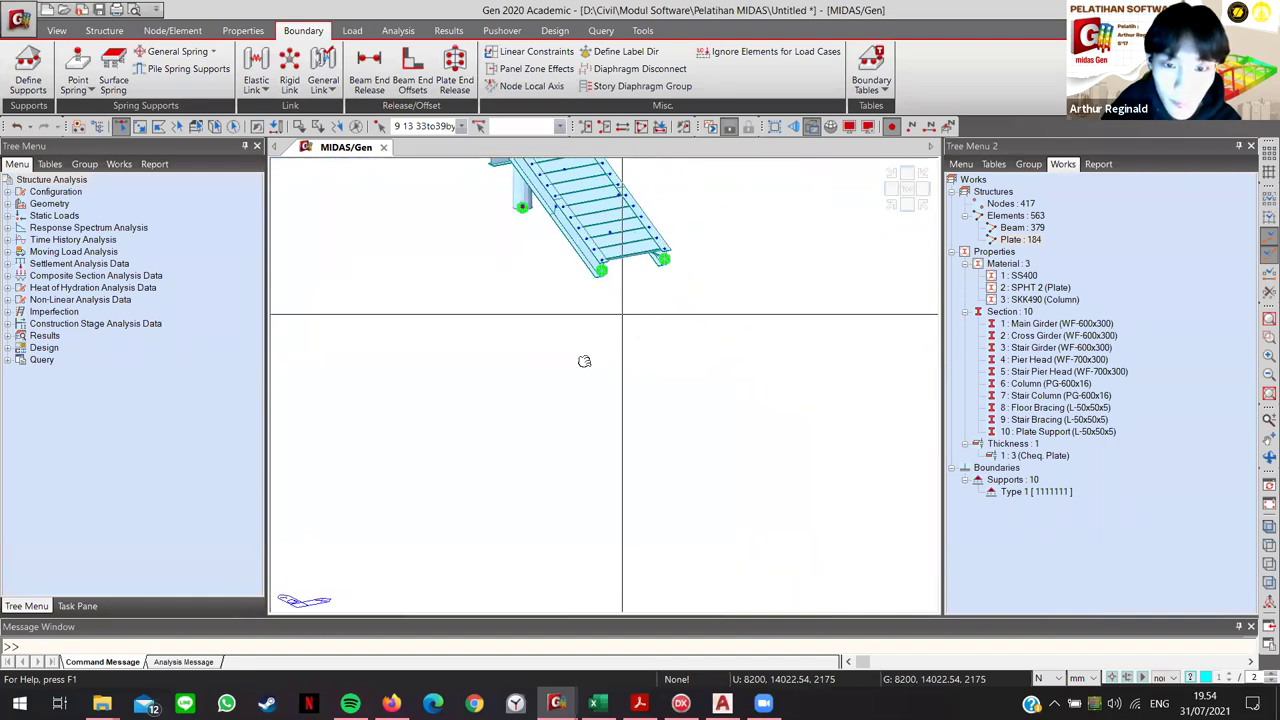
pyautogui.scroll(3, 610, 330)
pyautogui.scroll(-5, 661, 400)
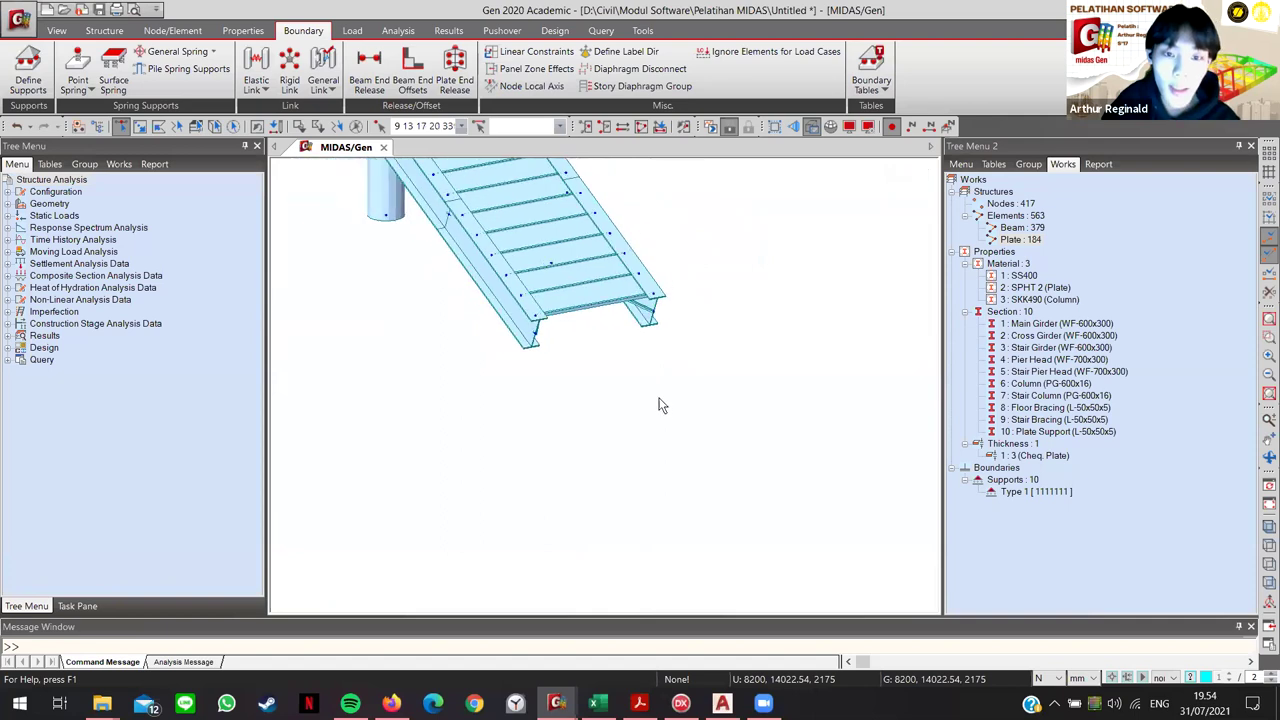
pyautogui.moveTo(640, 461); pyautogui.dragTo(556, 470, button='middle')
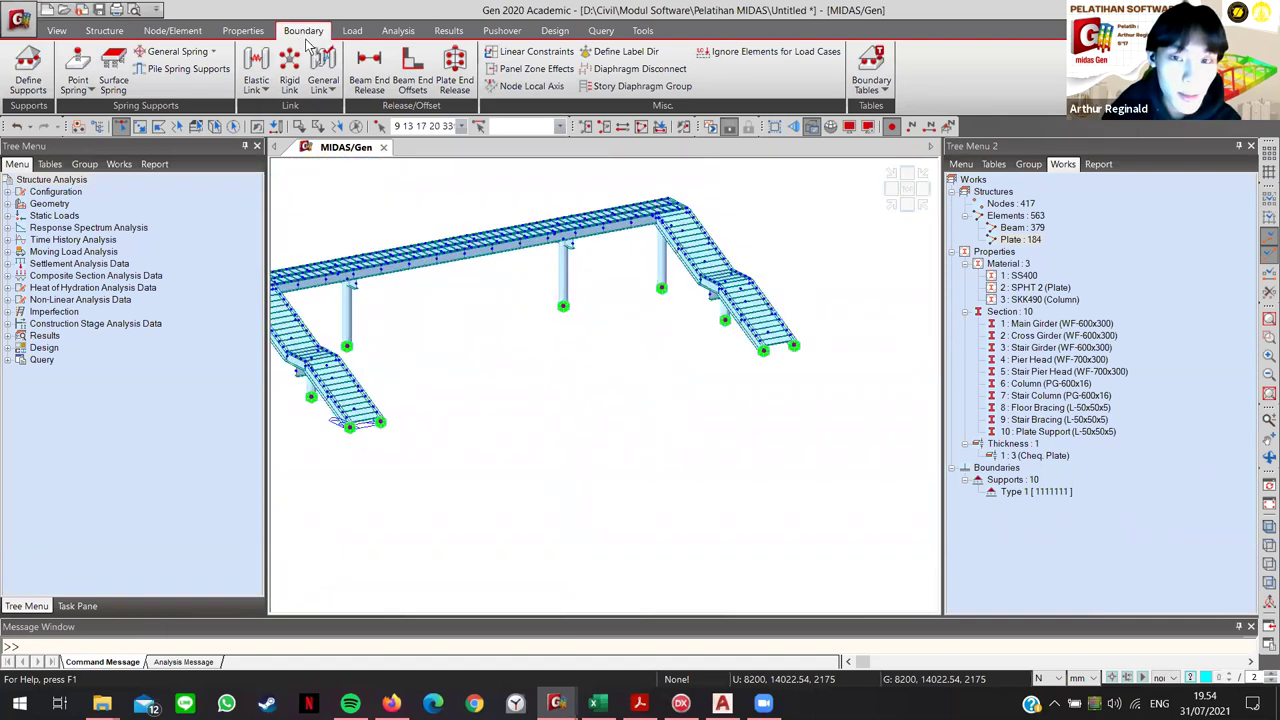
# Step: Fix the picked nodes with D-ALL and R-ALL, giving ten Type 1111111 supports, and close the panel
pyautogui.click(28, 72)
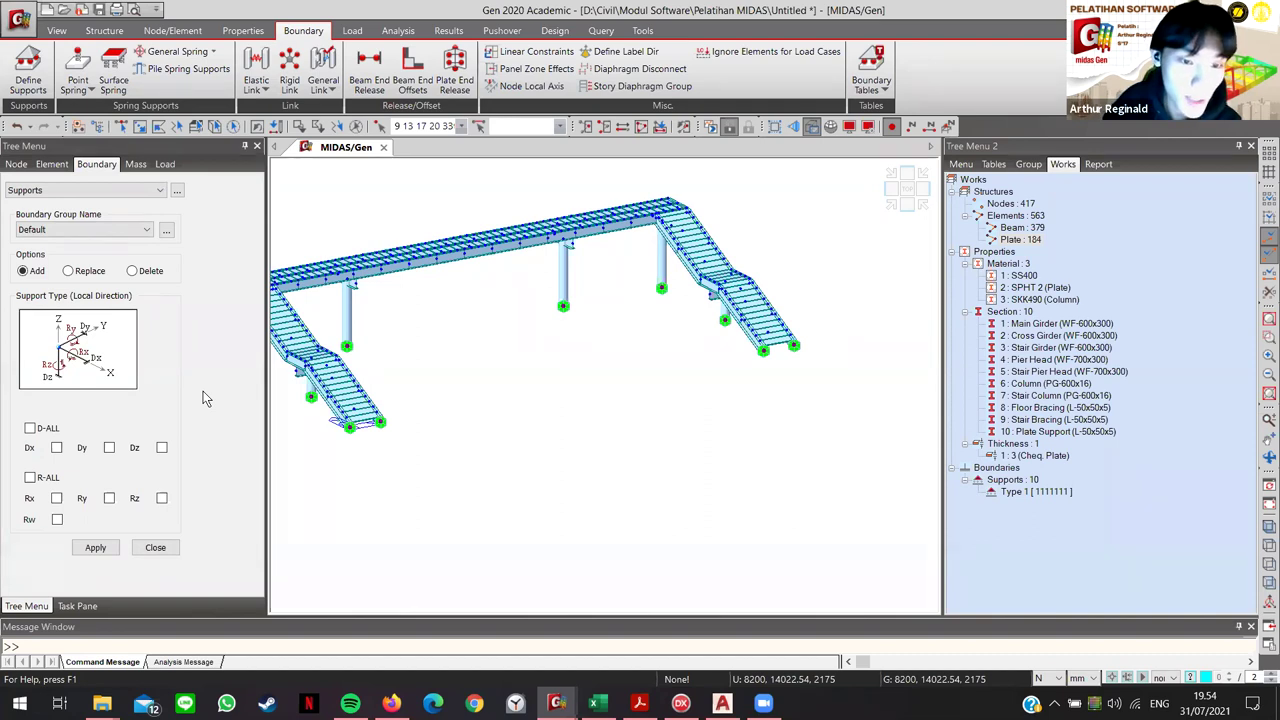
pyautogui.click(30, 428)
pyautogui.click(30, 477)
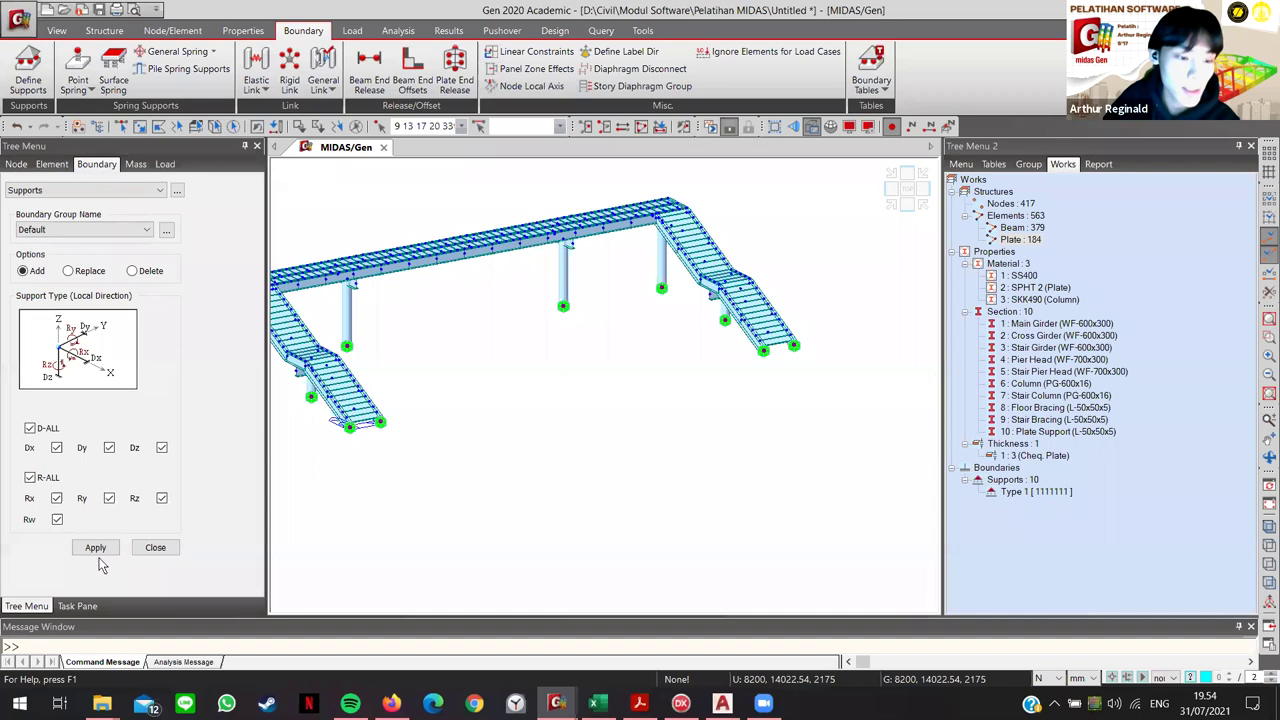
pyautogui.keyDown('ctrl'); pyautogui.moveTo(657, 434); pyautogui.dragTo(703, 340, button='middle'); pyautogui.keyUp('ctrl')
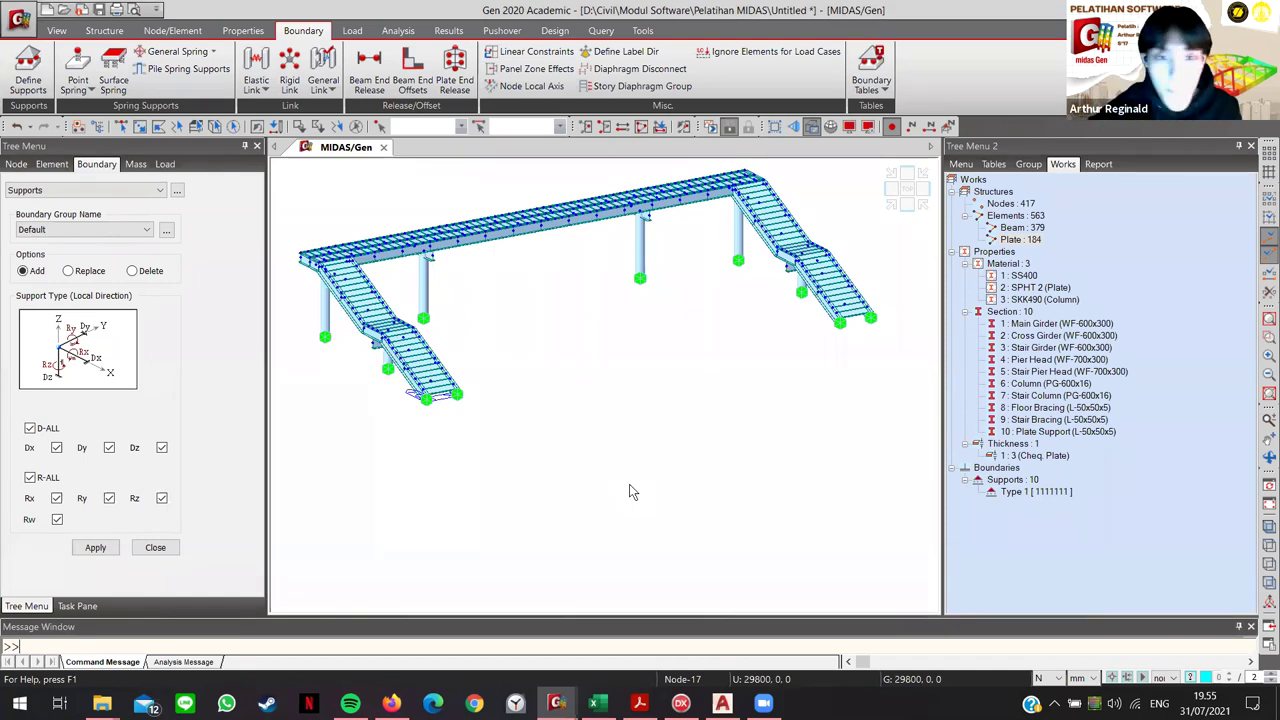
pyautogui.click(153, 547)
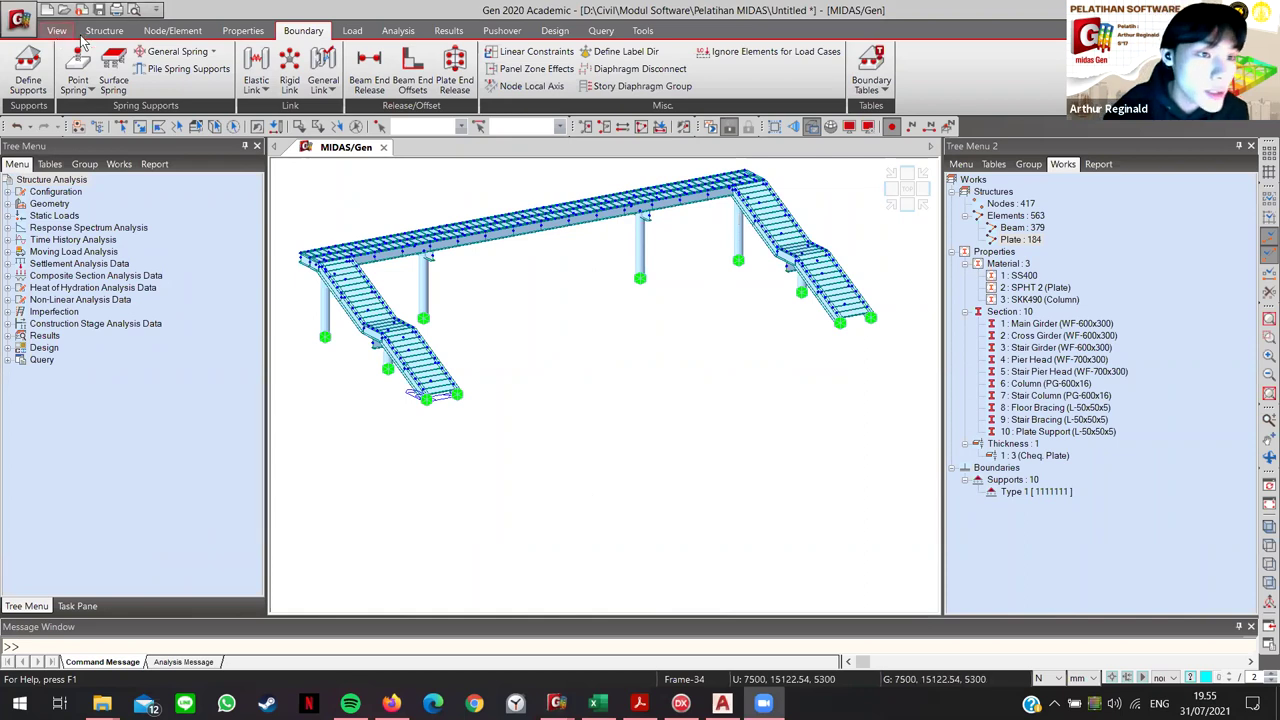
pyautogui.moveTo(589, 311); pyautogui.dragTo(627, 355, button='middle')
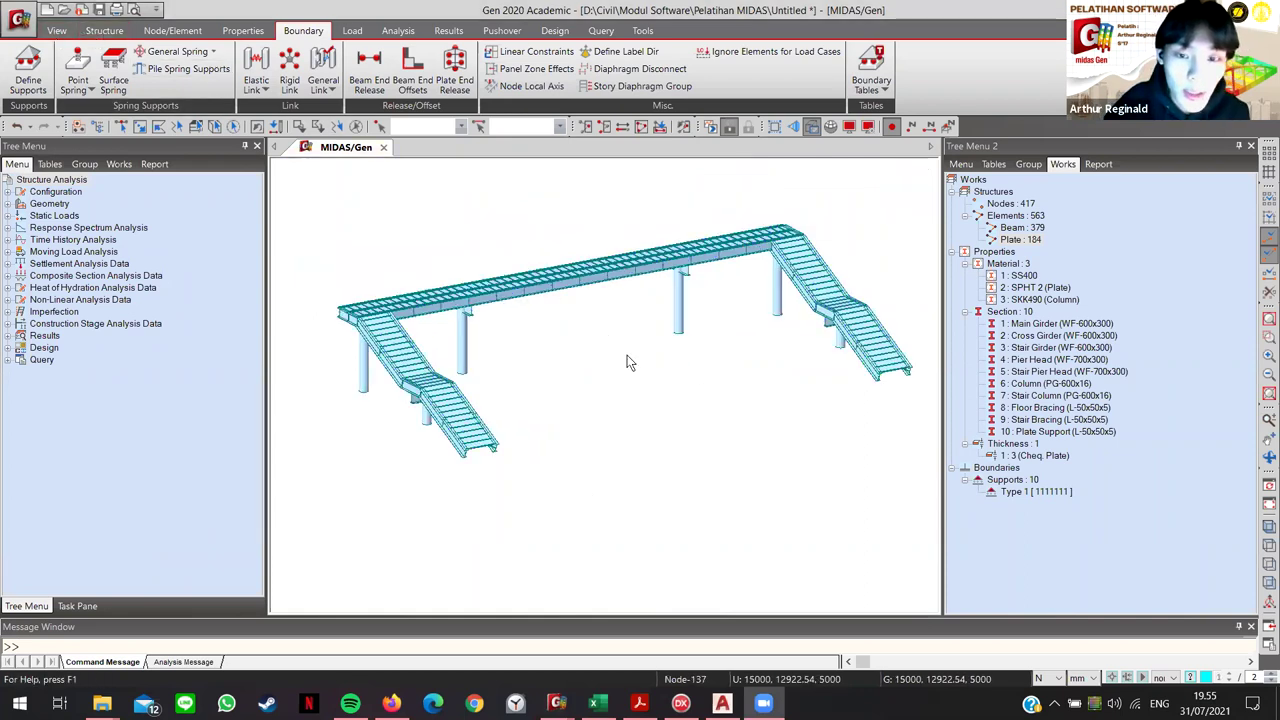
pyautogui.click(110, 32)
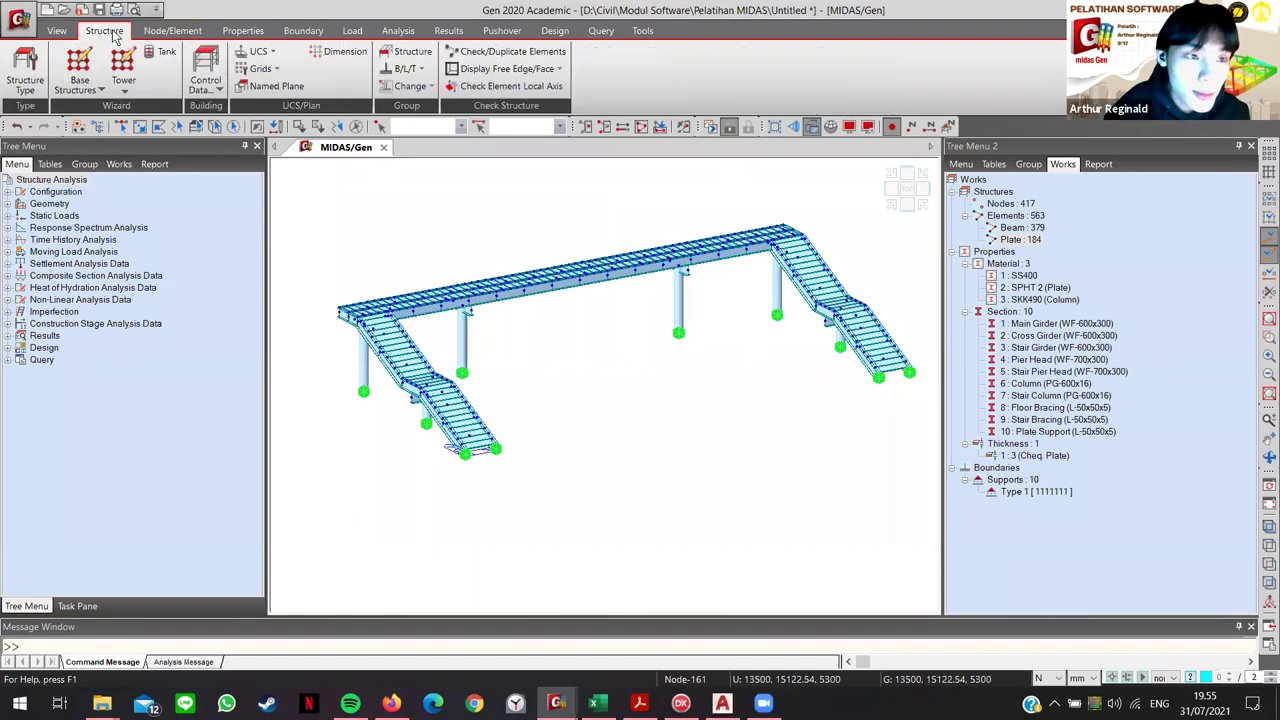
# Step: Enable Convert Self-weight into Masses (X, Y, Z) in Structure Type, then reopen to verify
pyautogui.click(25, 72)
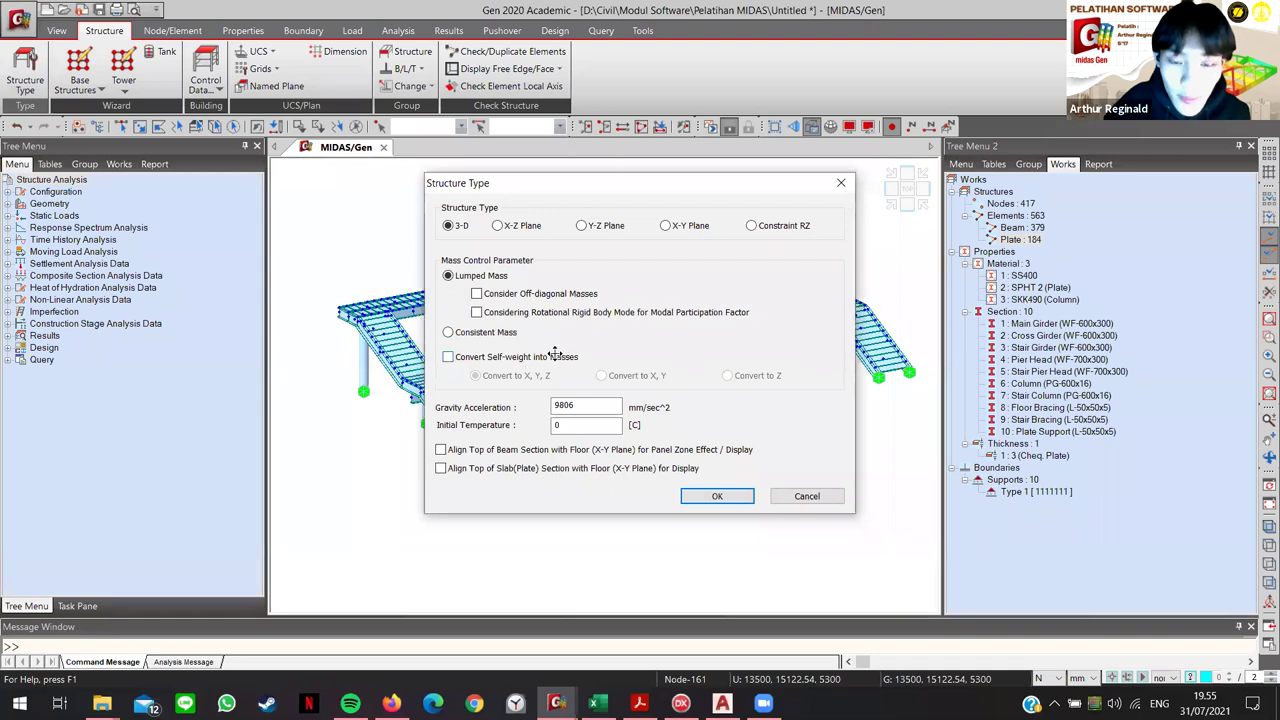
pyautogui.click(447, 357)
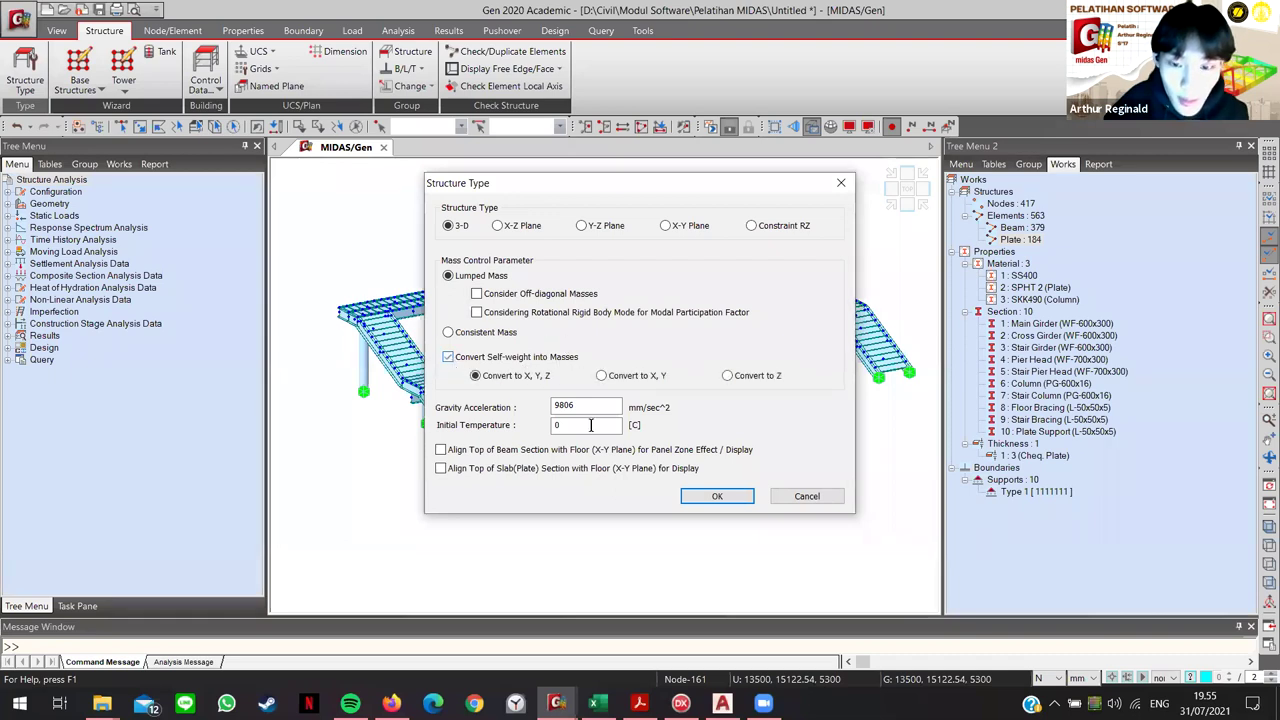
pyautogui.click(716, 497)
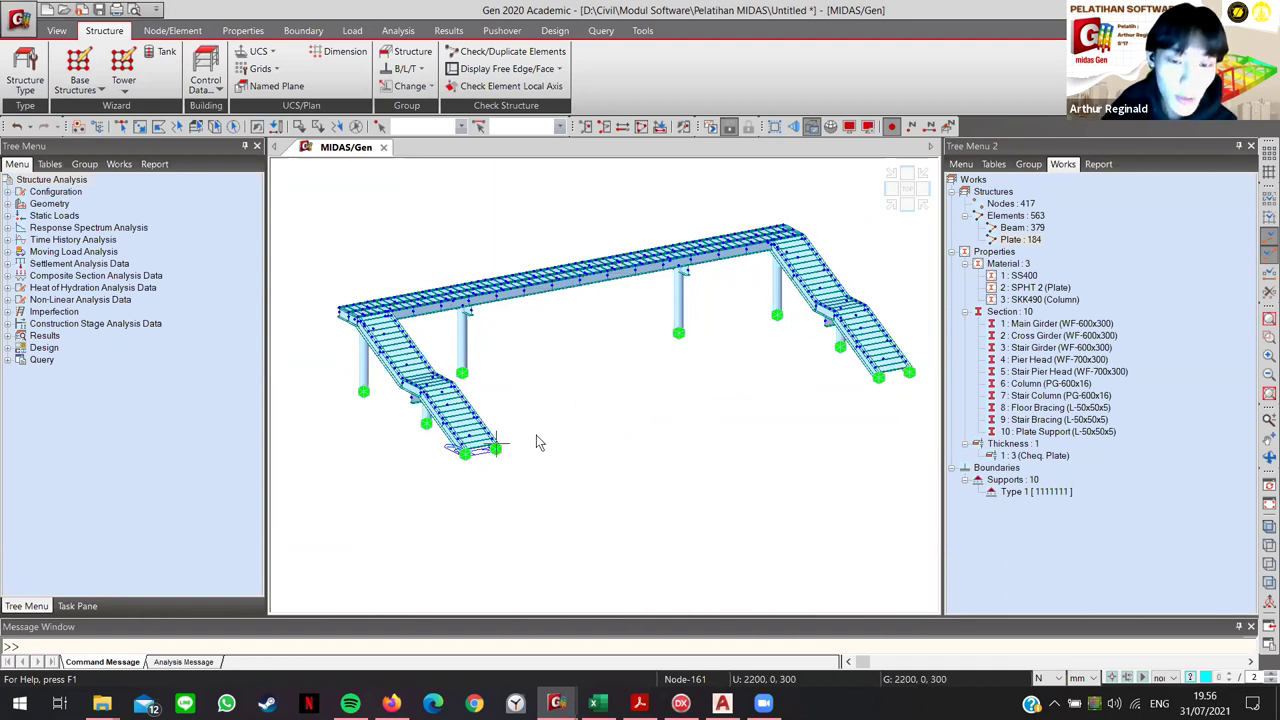
pyautogui.hotkey('ctrl', 'h')
pyautogui.hotkey('ctrl', 'h')
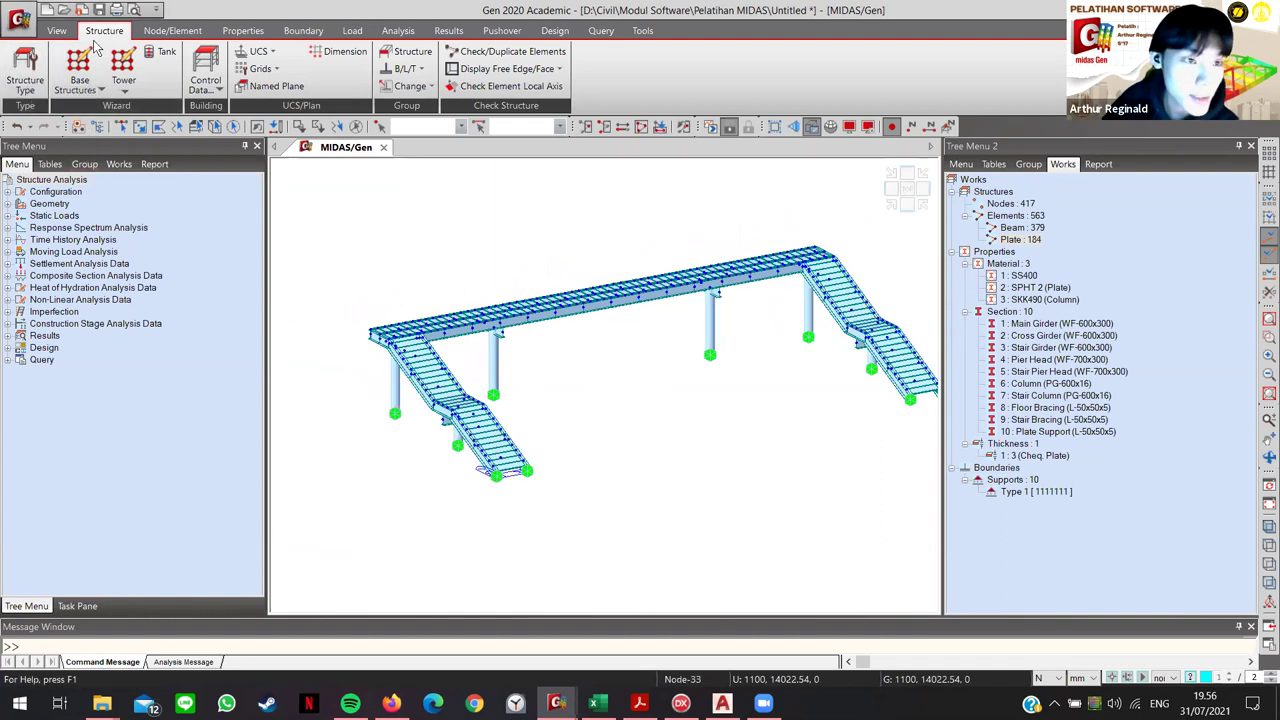
pyautogui.click(25, 80)
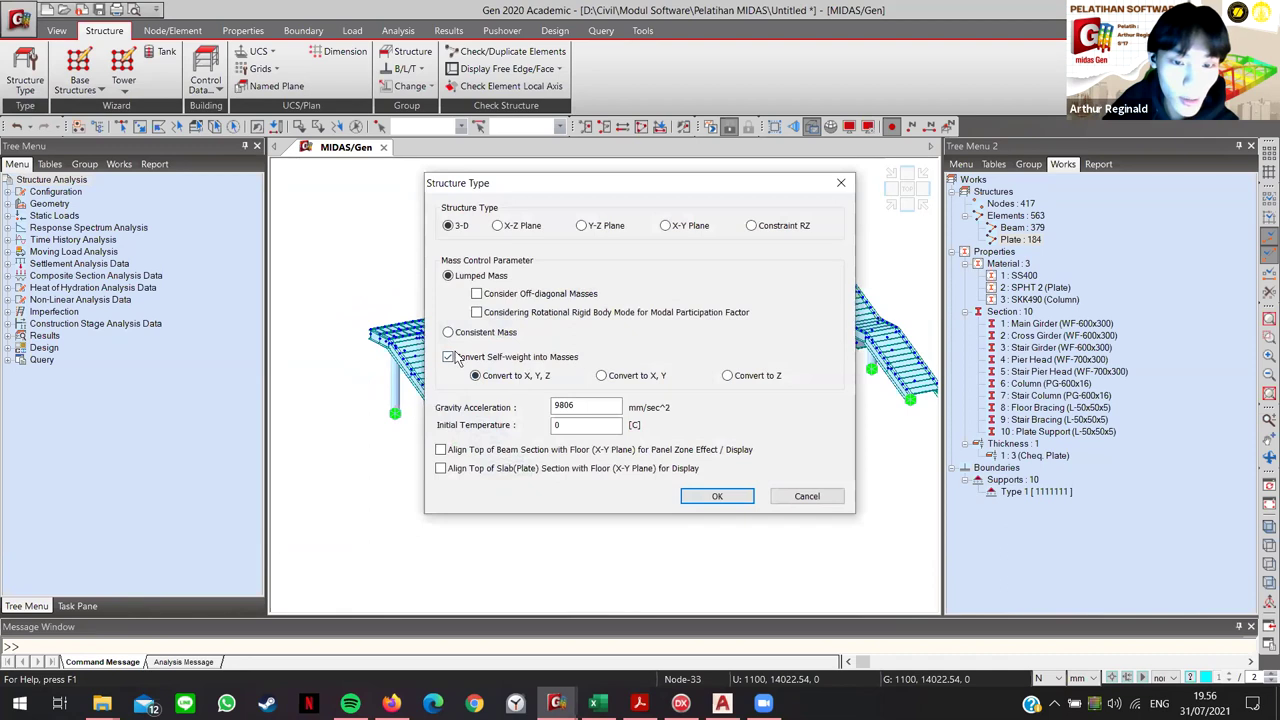
pyautogui.click(715, 495)
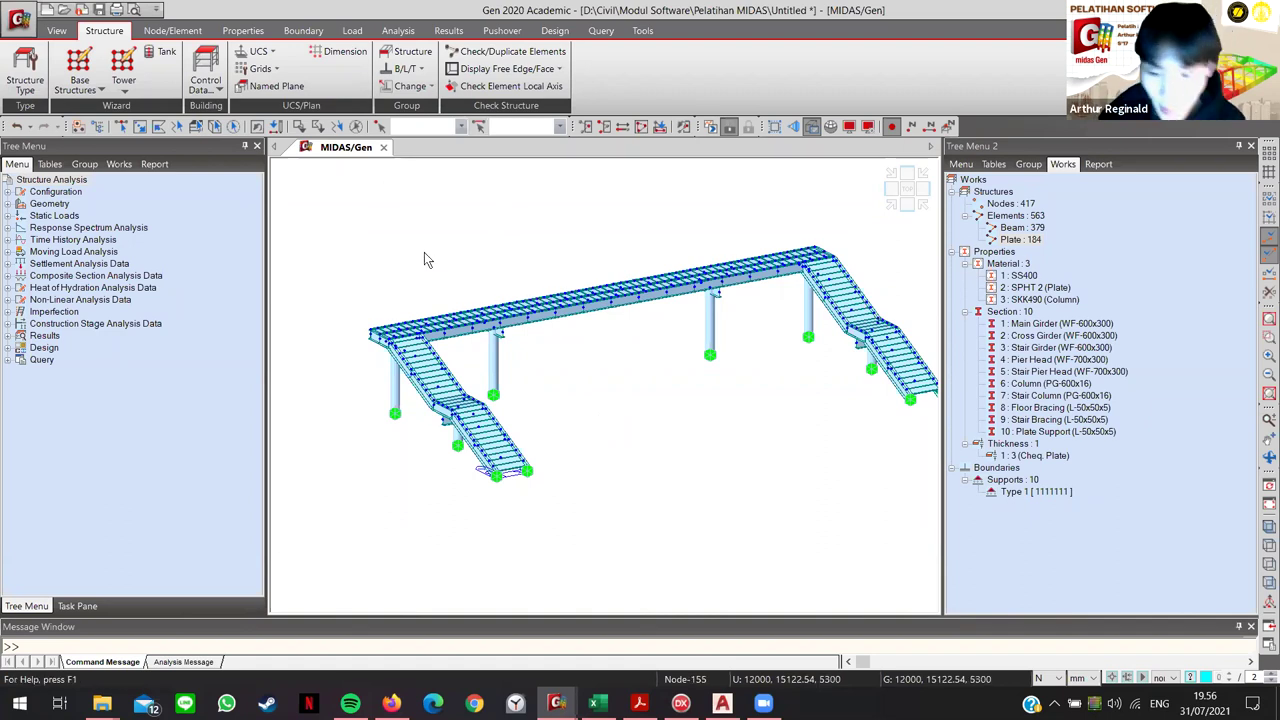
# Step: In Acrobat, jump to the '6. Pembebanan' bookmark and scroll to the Static Load Cases figure
pyautogui.click(639, 703)
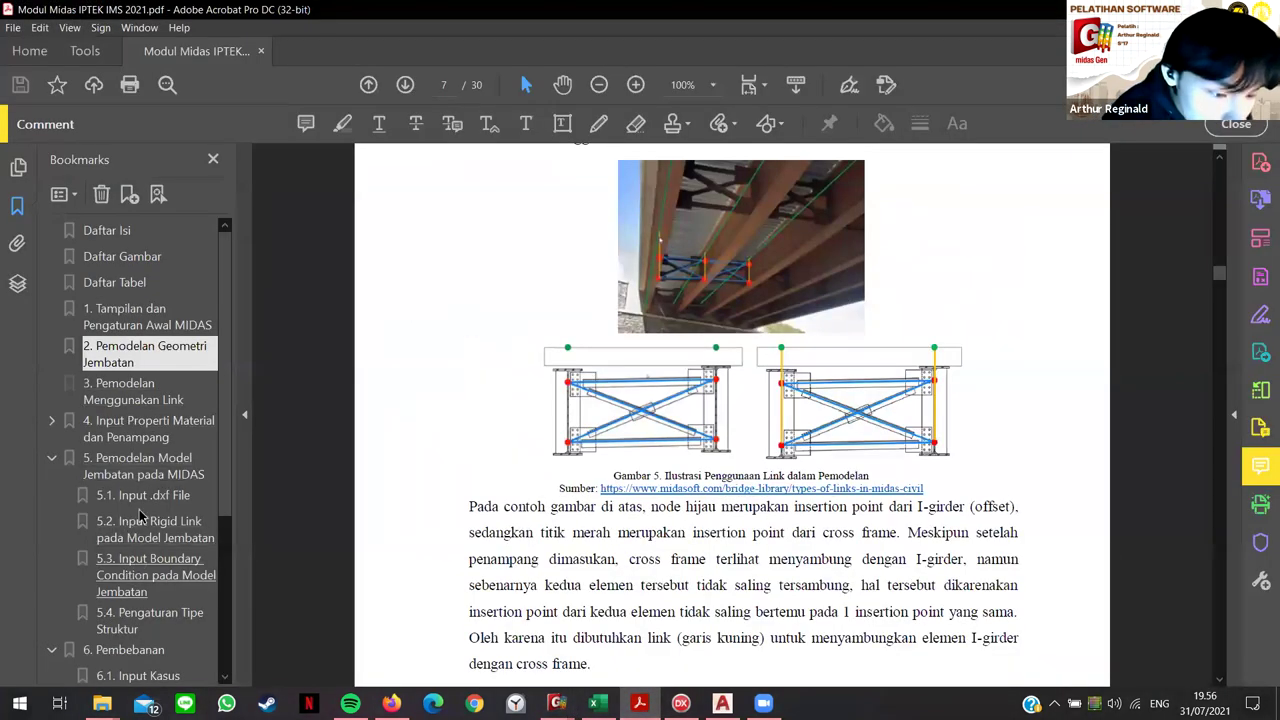
pyautogui.scroll(-1, 137, 500)
pyautogui.click(123, 592)
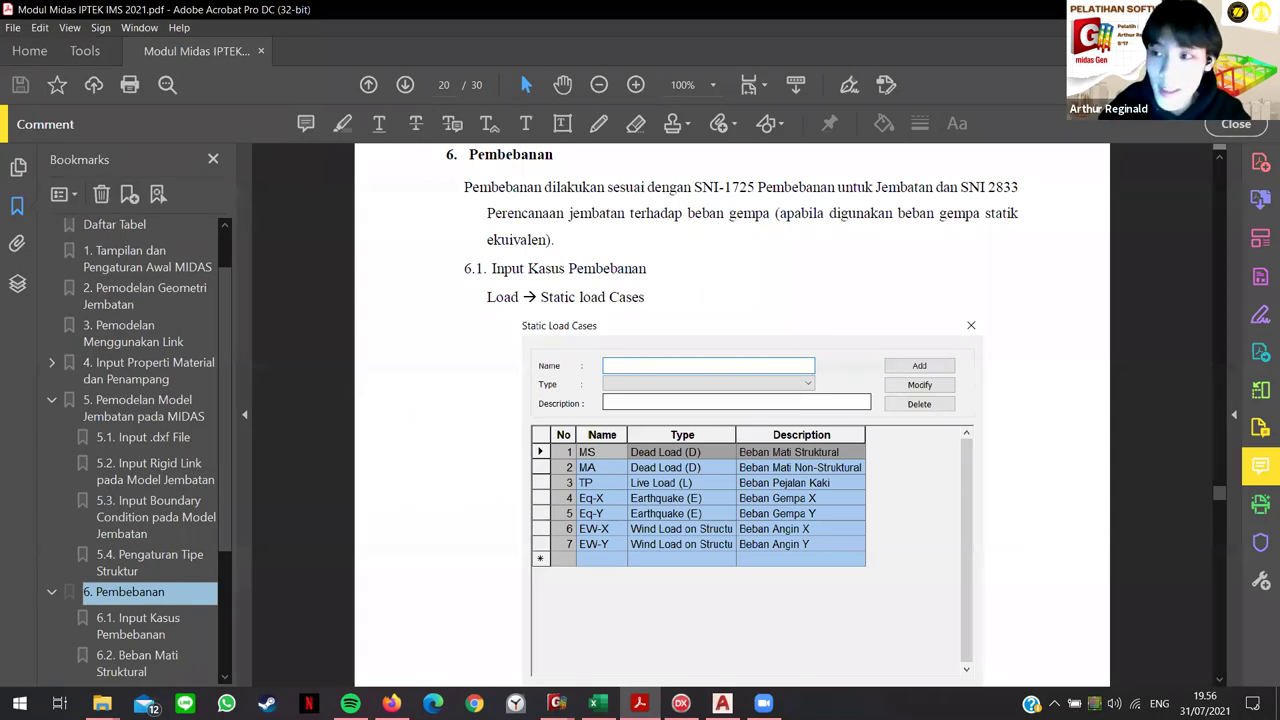
pyautogui.scroll(-2, 856, 470)
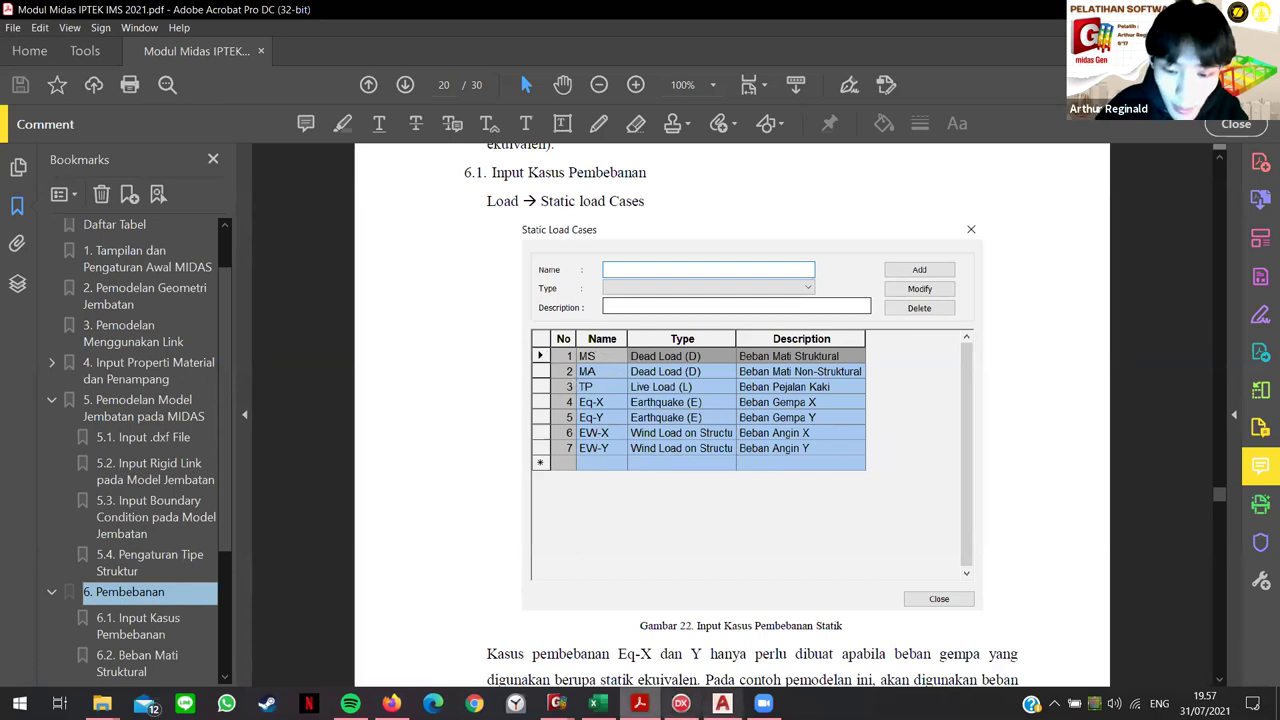
# Step: Add static load case MS as a Dead Load (D) with description 'Struktural'
pyautogui.moveTo(556, 703)
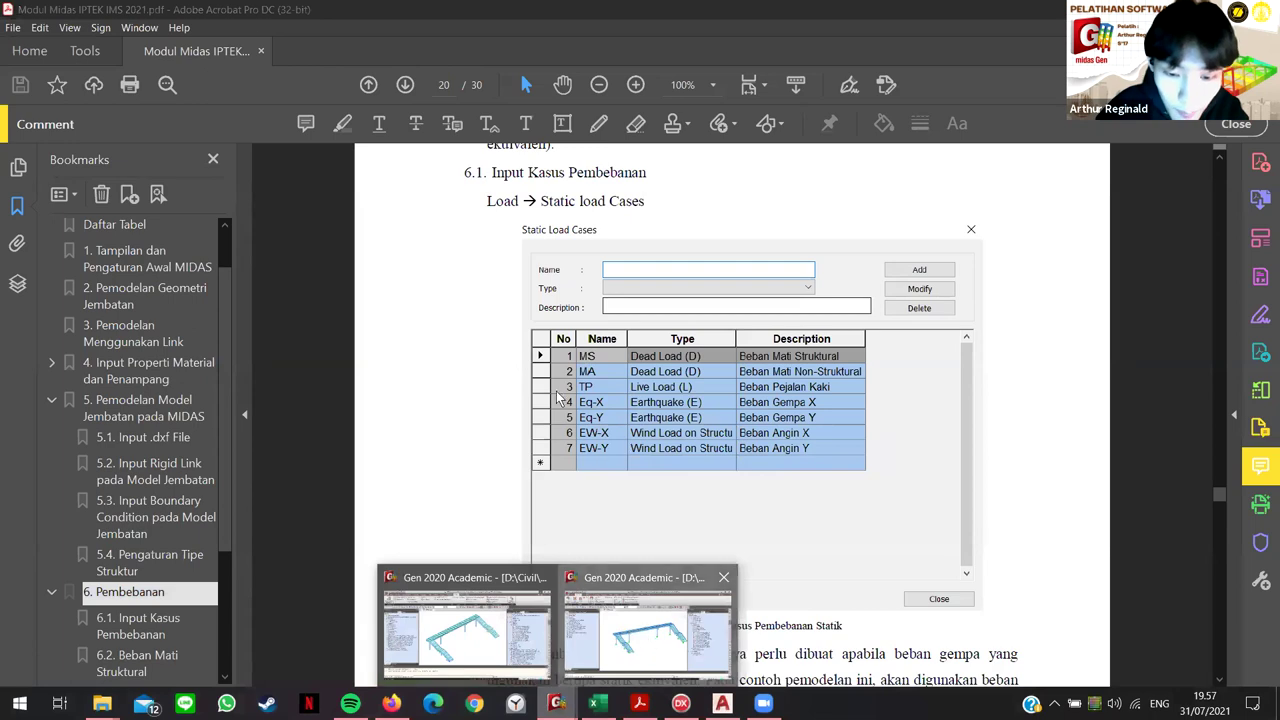
pyautogui.click(650, 640)
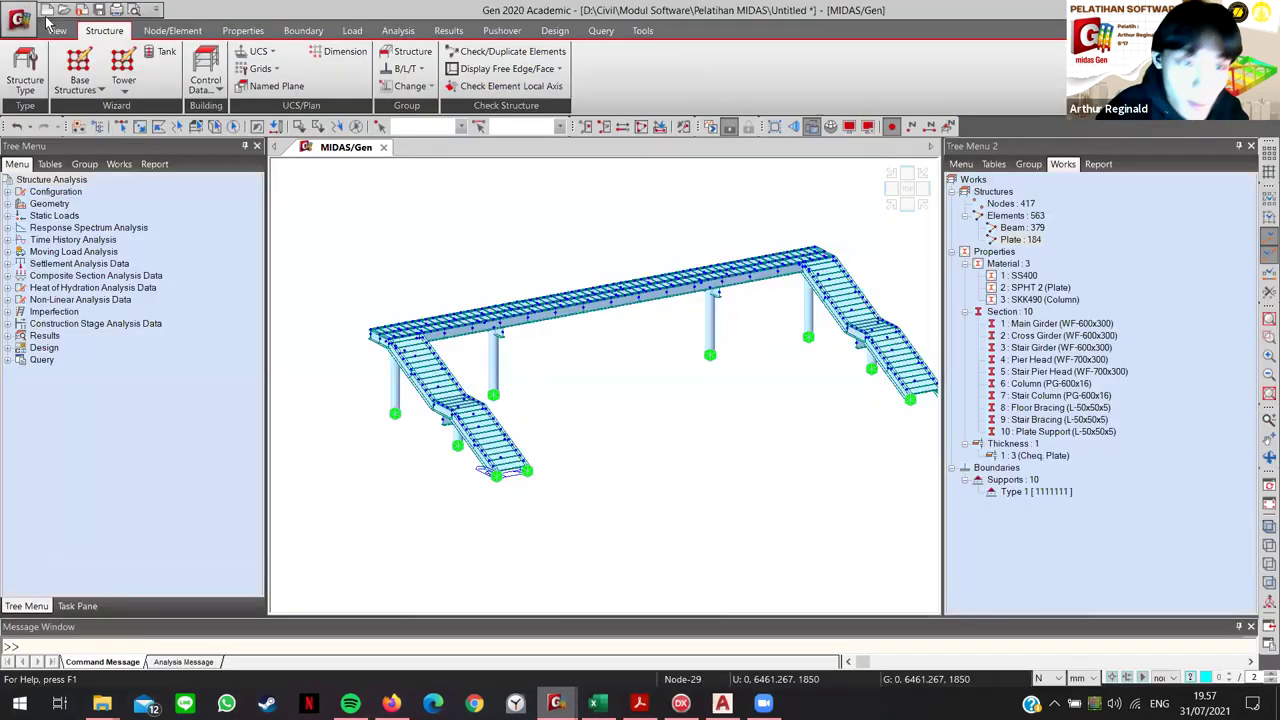
pyautogui.click(352, 32)
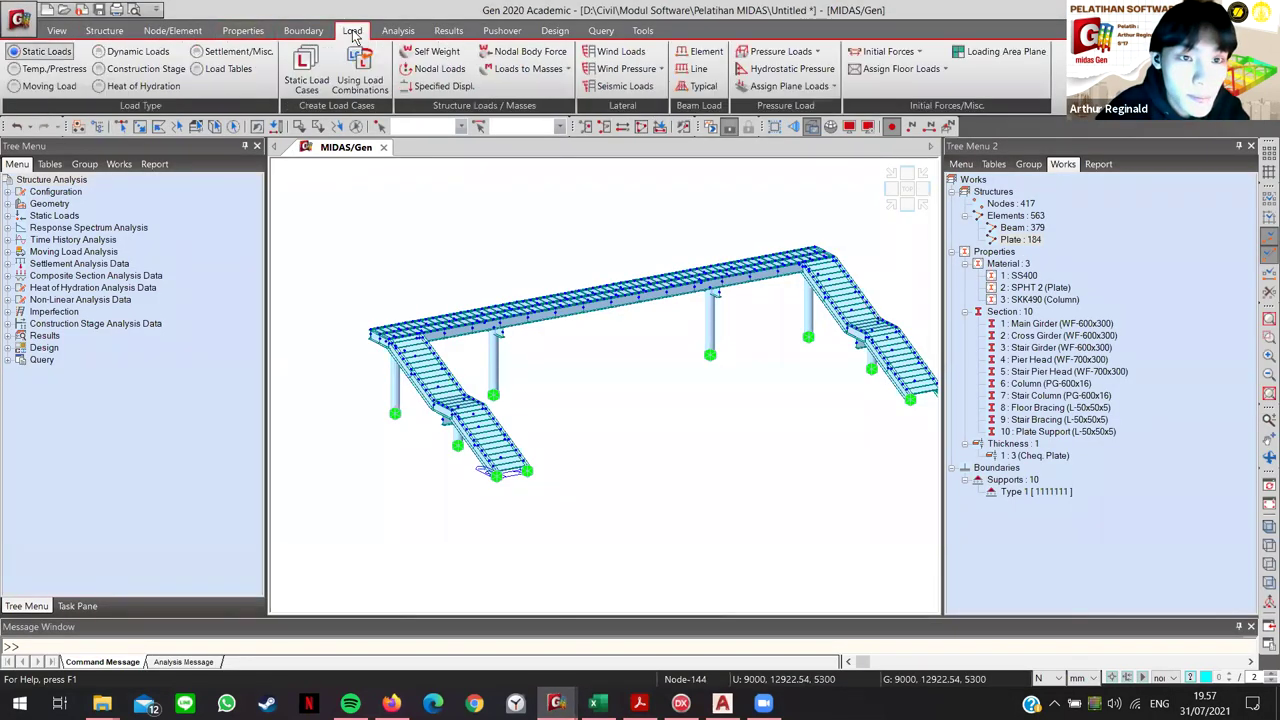
pyautogui.click(730, 127)
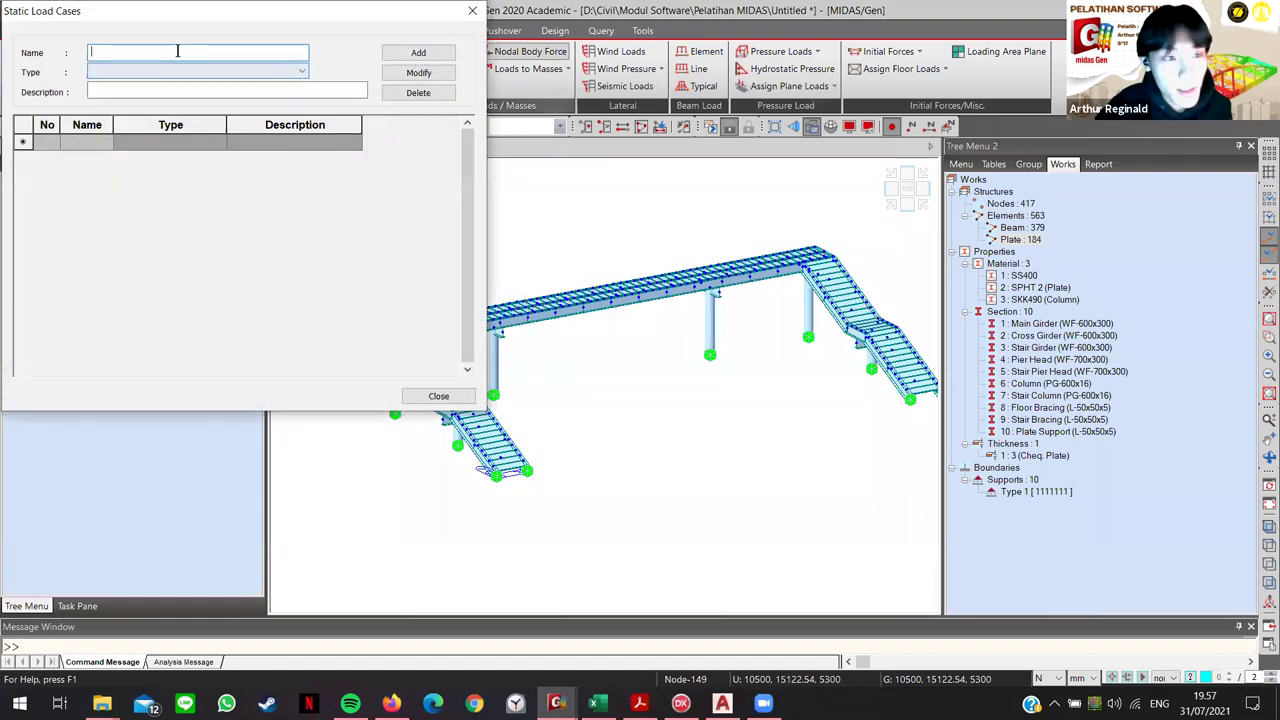
pyautogui.write('MS')
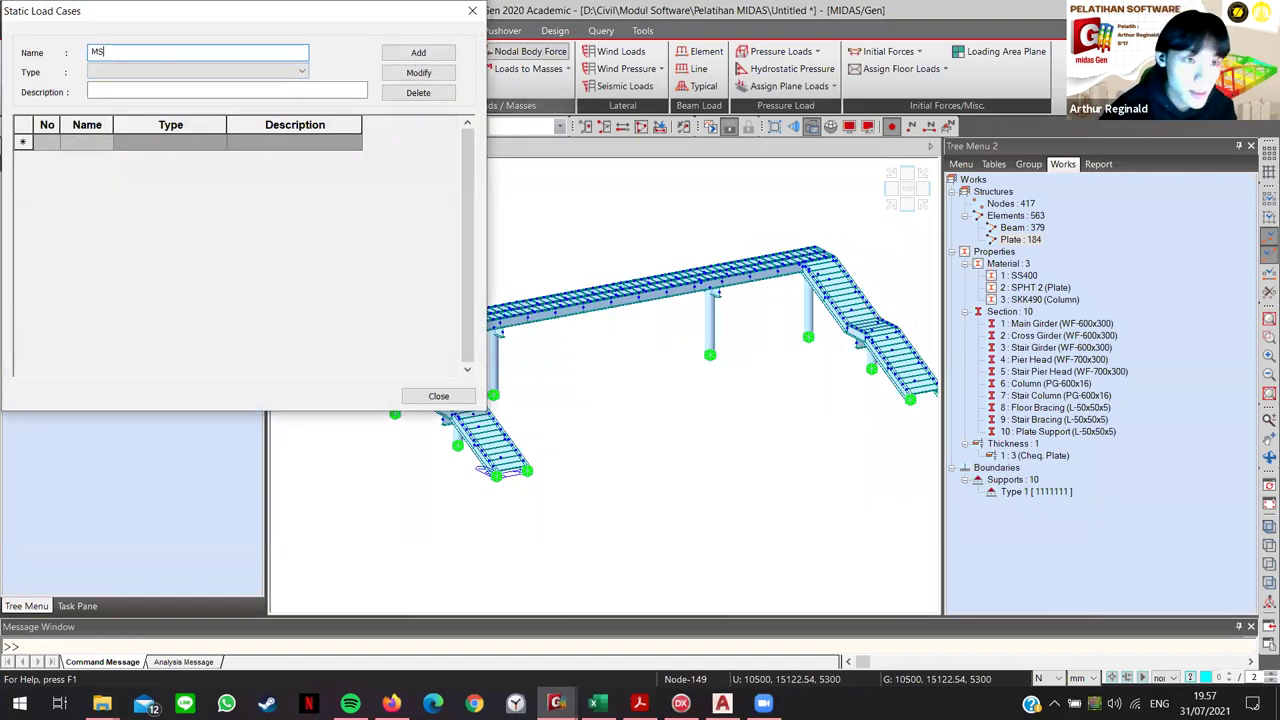
pyautogui.click(173, 74)
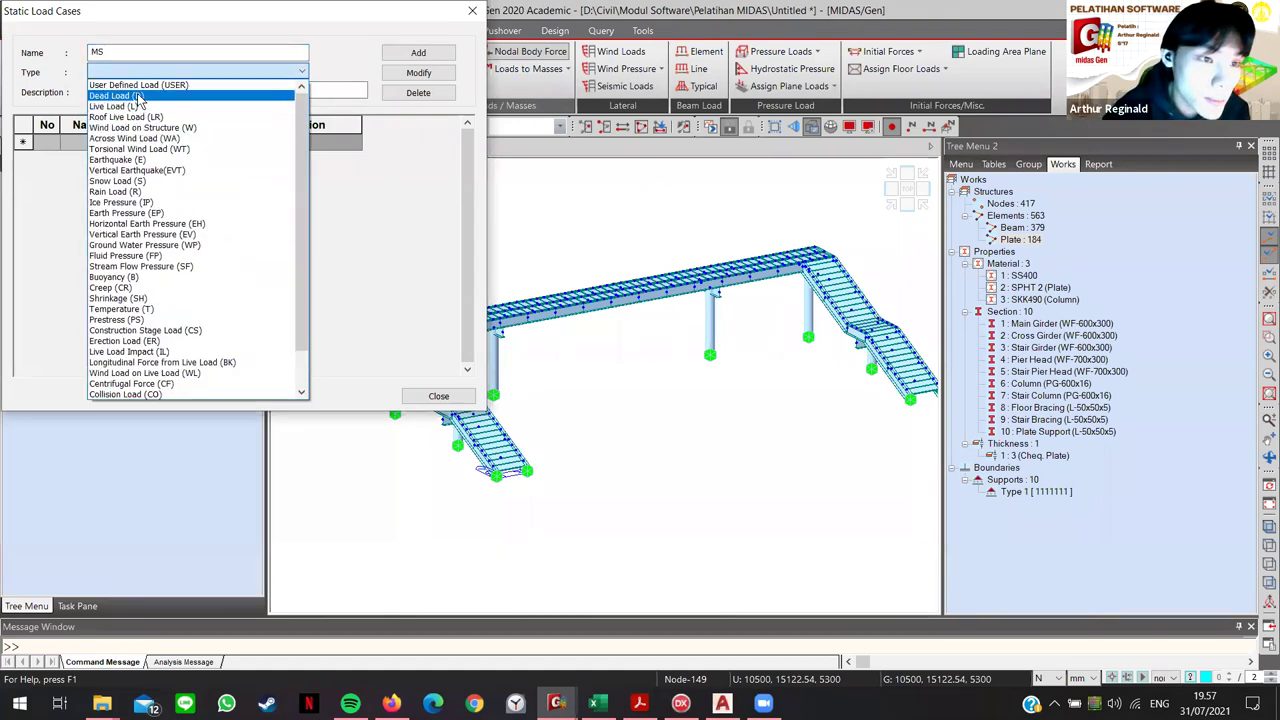
pyautogui.click(137, 95)
pyautogui.click(138, 90)
pyautogui.write('Struktural')
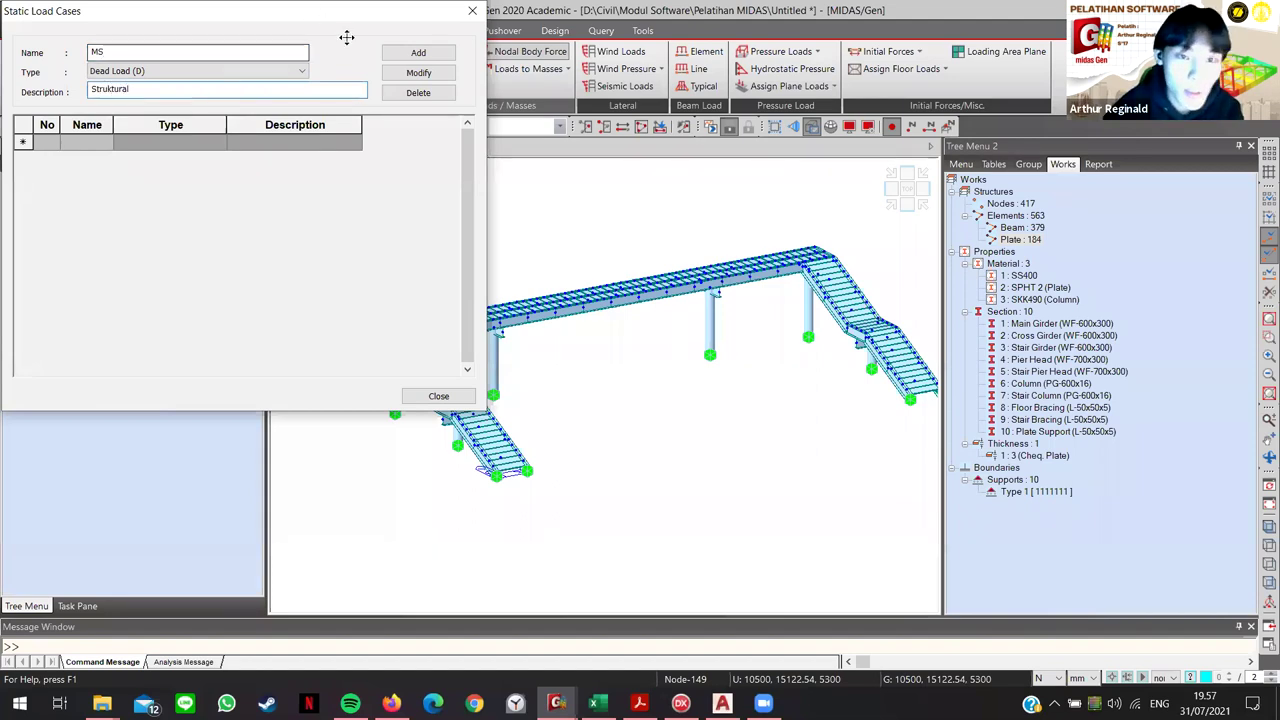
pyautogui.click(414, 53)
# Step: Add dead load case MA with a 'Non-' structural description
pyautogui.click(145, 49)
pyautogui.write('A')
pyautogui.click(91, 89)
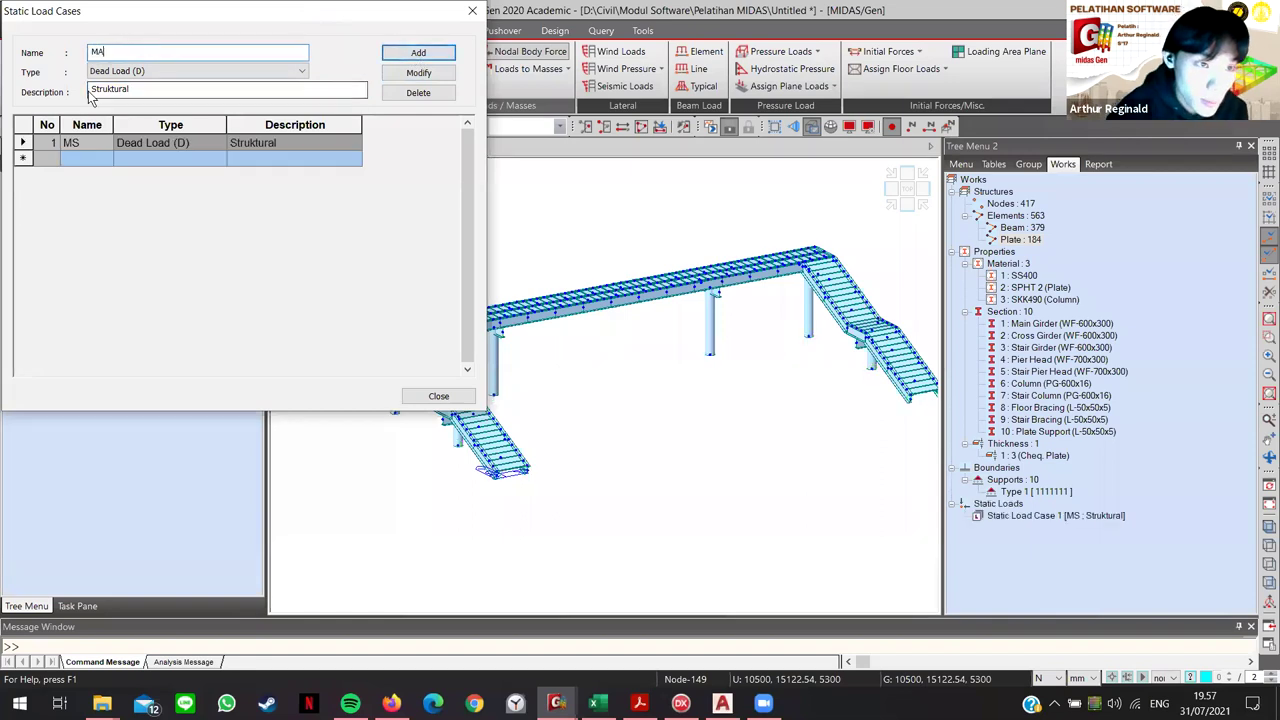
pyautogui.write('Non-')
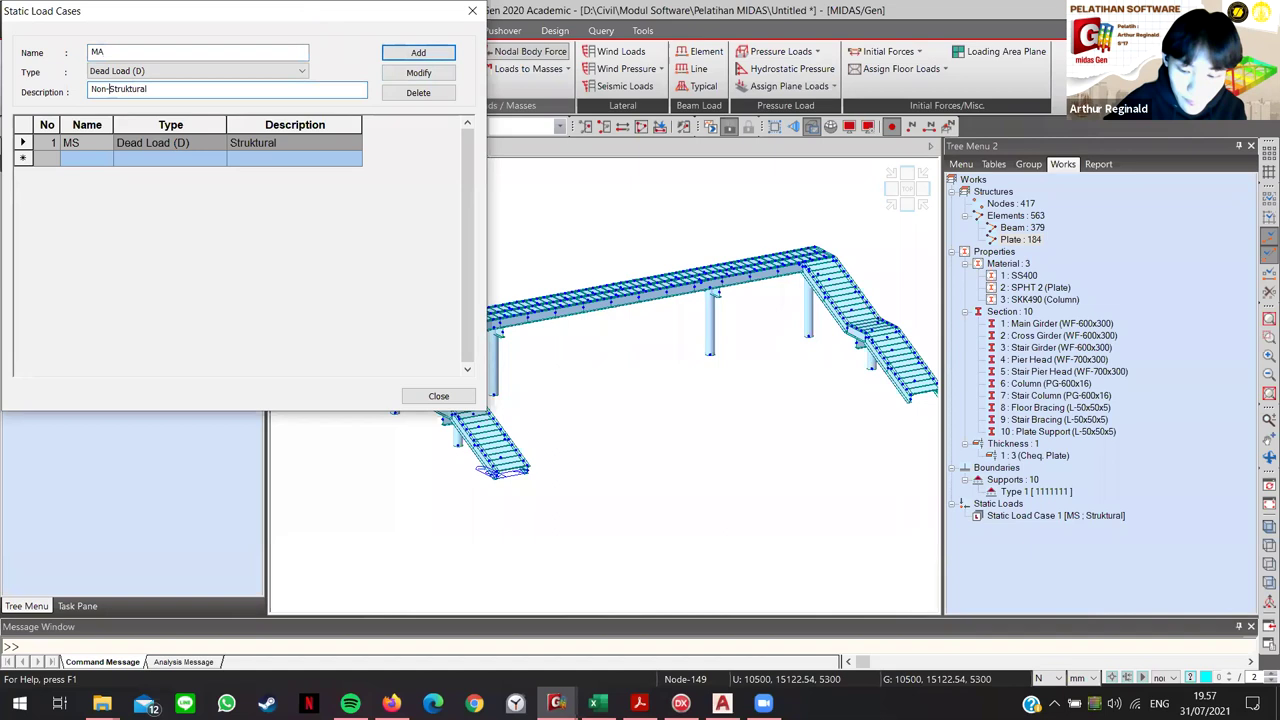
pyautogui.click(418, 52)
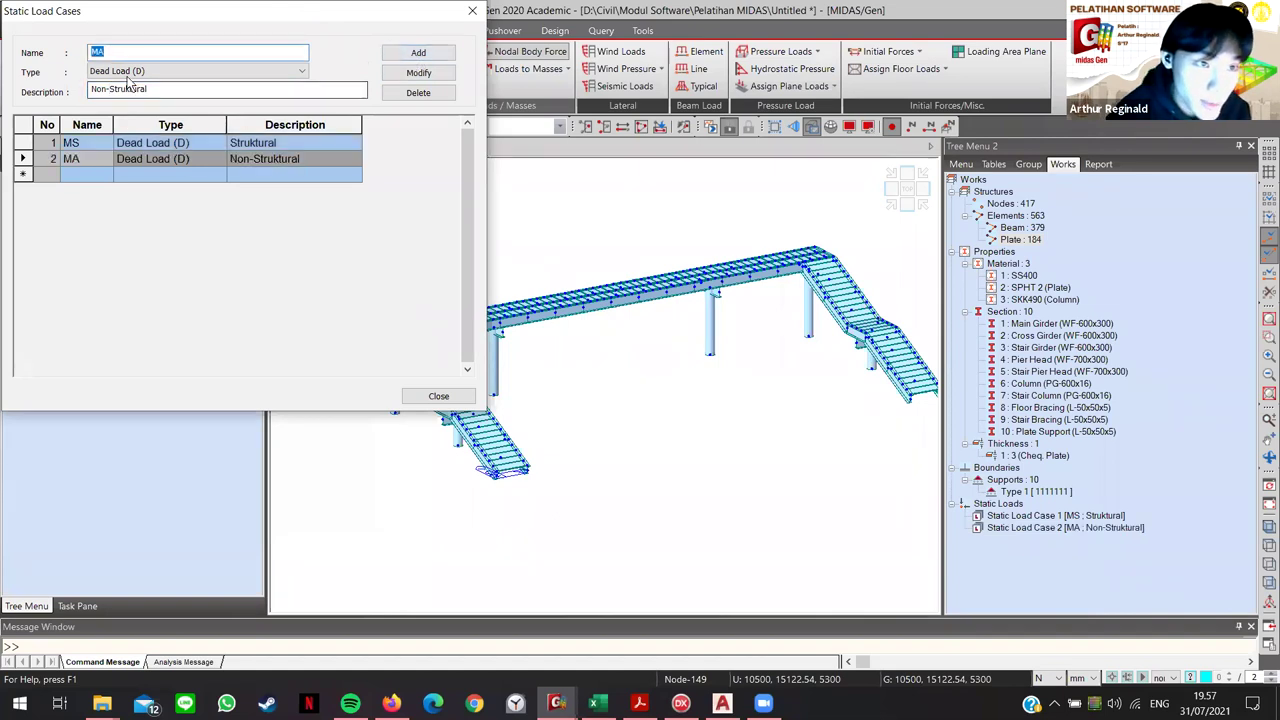
# Step: Add load case TP as a Live Load (L) described 'Beban Pejalan Kaki'
pyautogui.moveTo(143, 52); pyautogui.dragTo(66, 55)
pyautogui.write('TP')
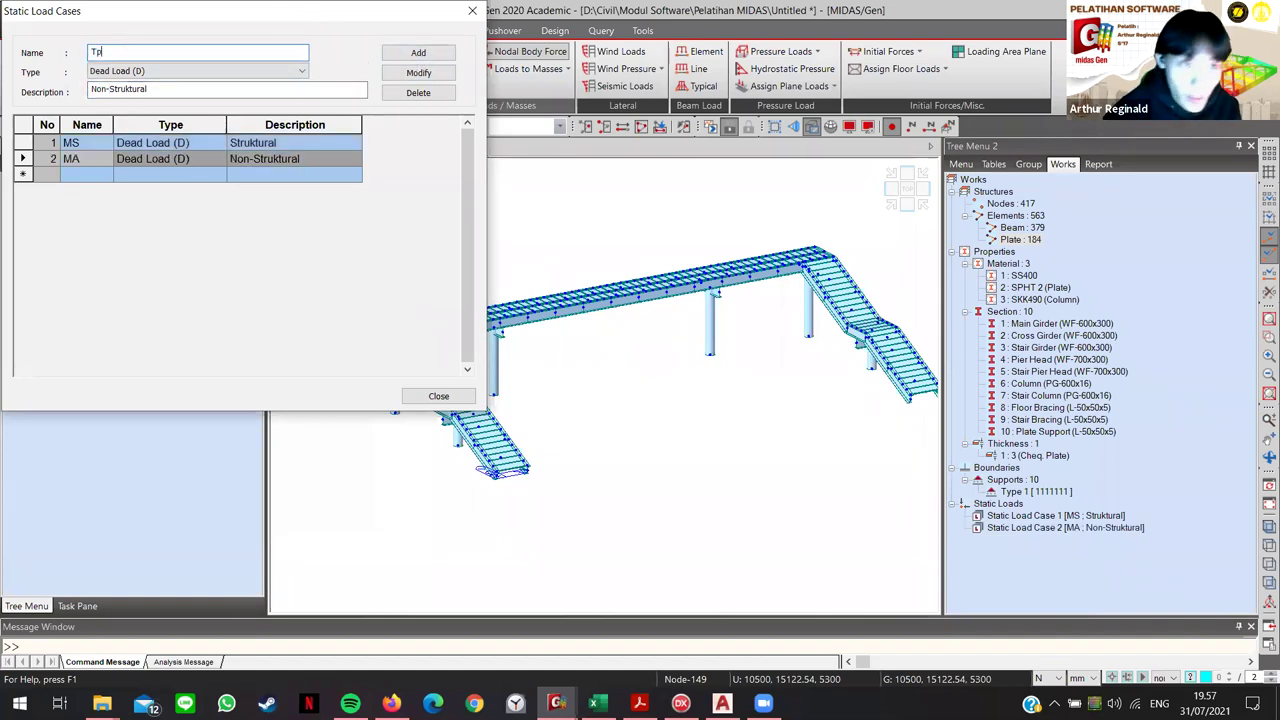
pyautogui.click(152, 72)
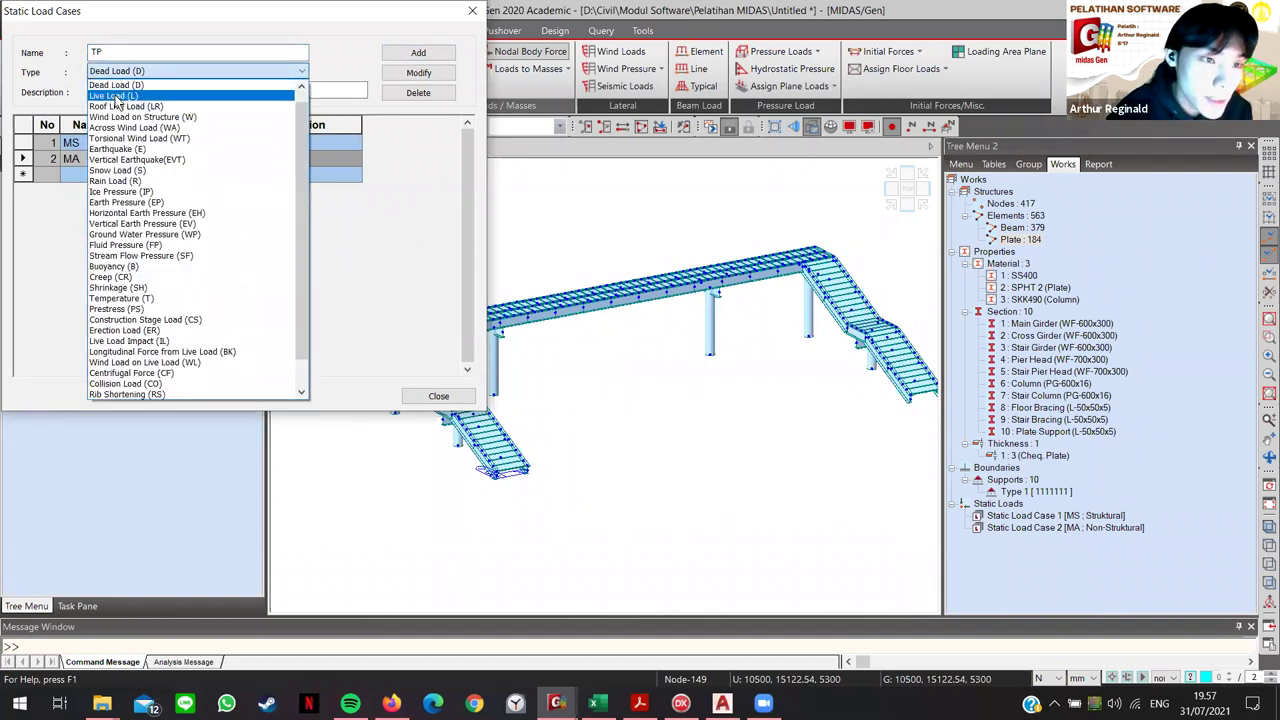
pyautogui.click(125, 96)
pyautogui.press('Tab')
pyautogui.write('B')
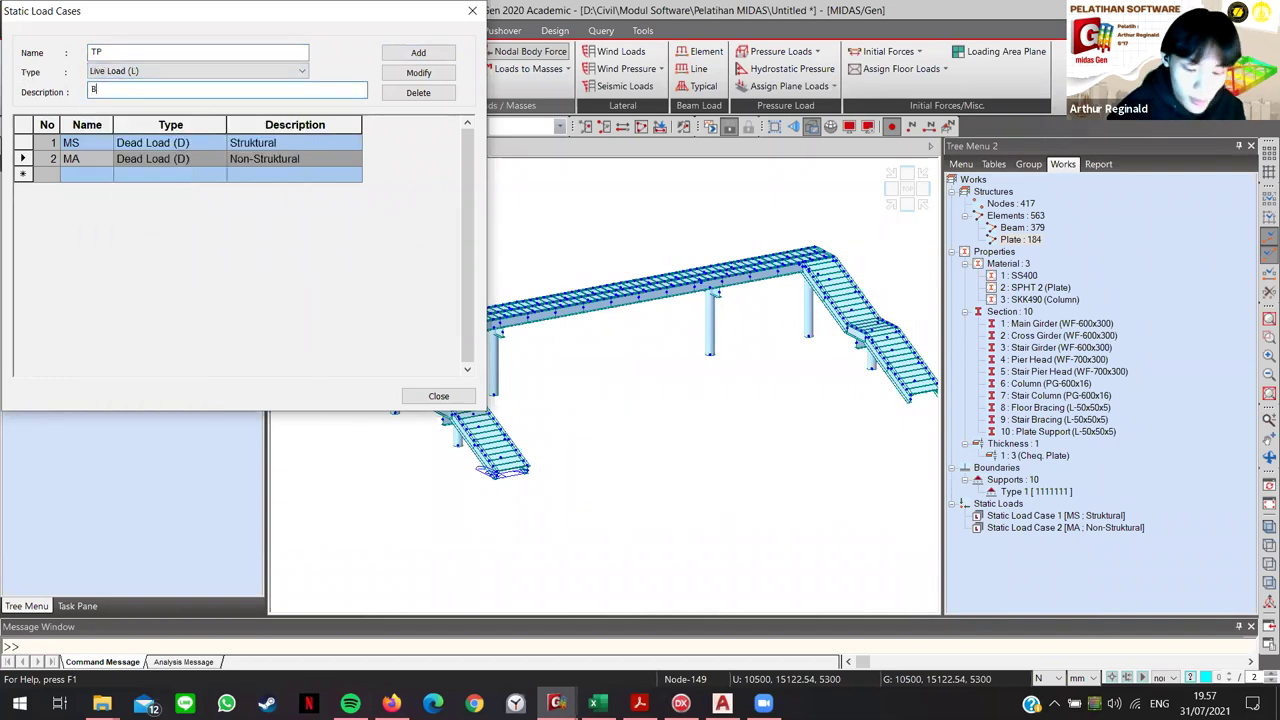
pyautogui.write('eban Pejalan Kaki')
pyautogui.click(410, 52)
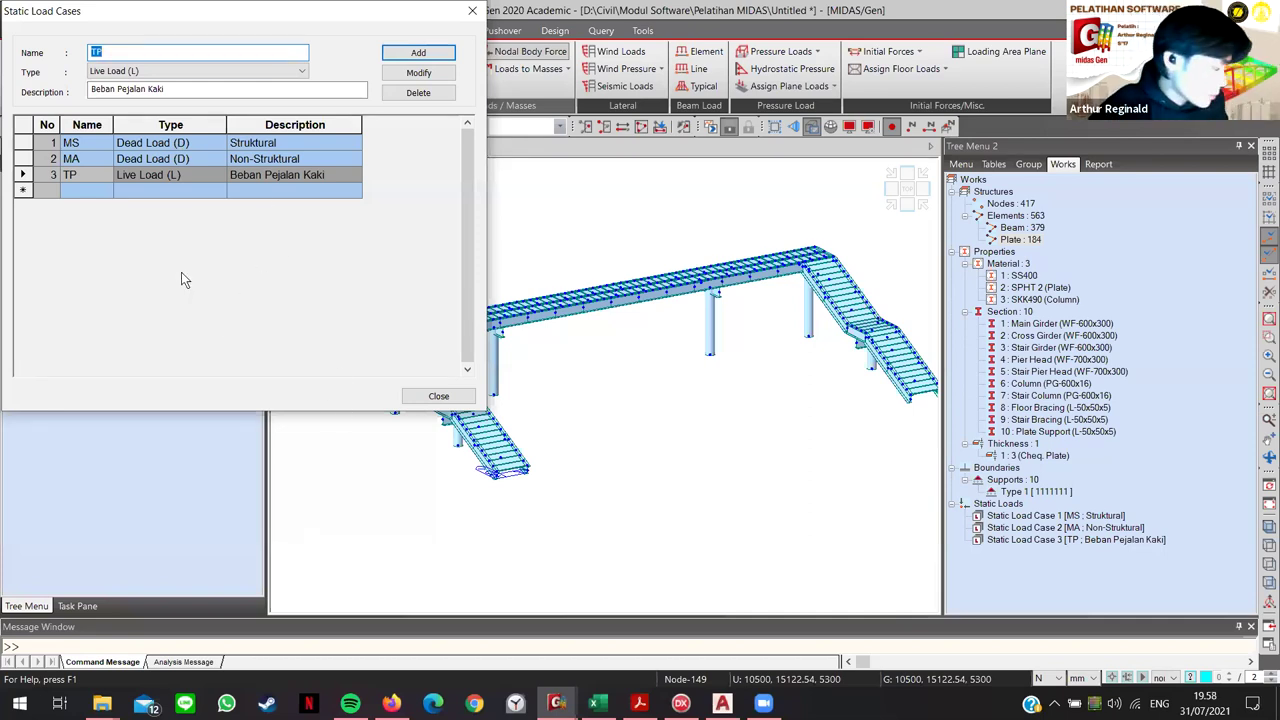
# Step: Move the Static Load Cases window toward the centre and close it
pyautogui.click(928, 545)
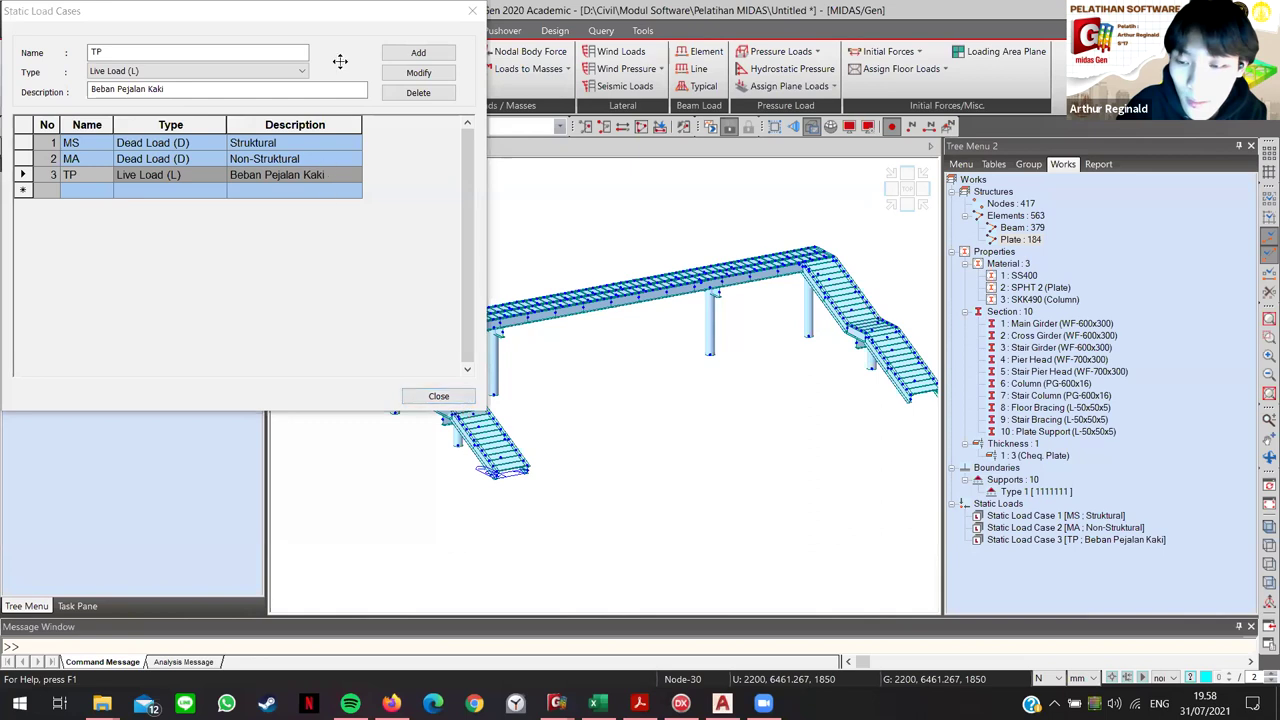
pyautogui.click(346, 20)
pyautogui.moveTo(346, 20); pyautogui.dragTo(612, 158)
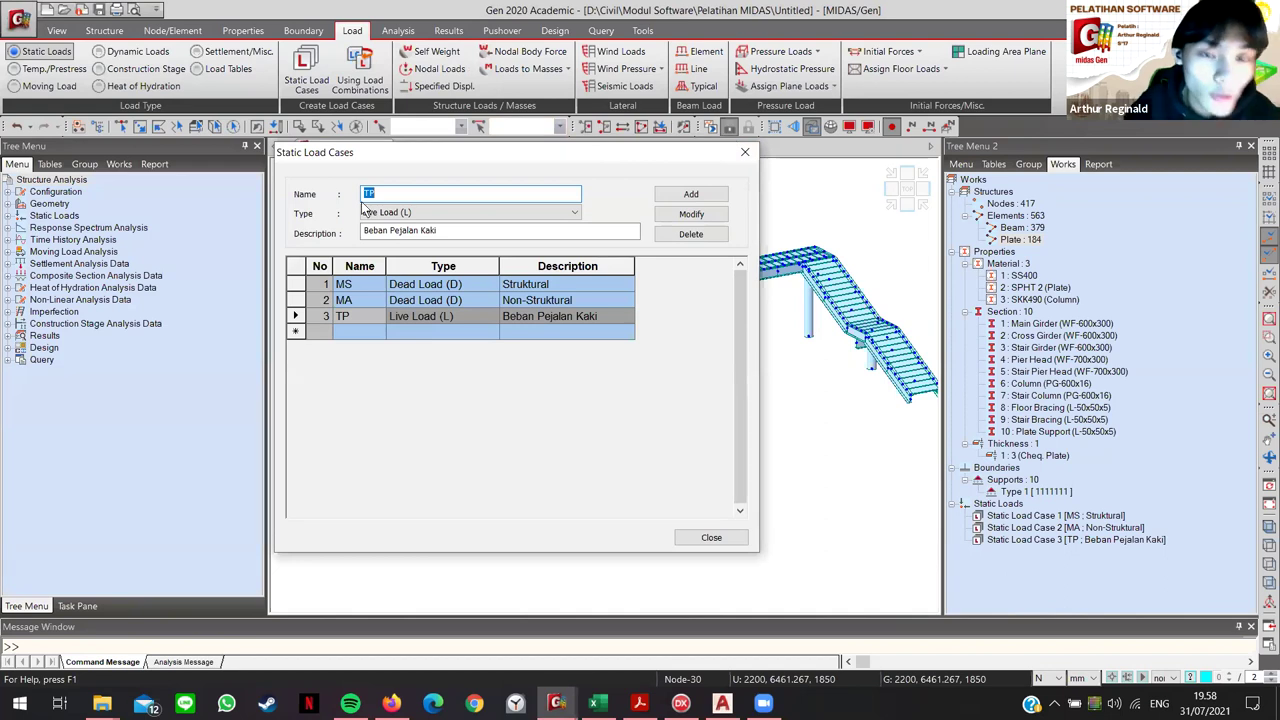
pyautogui.click(744, 151)
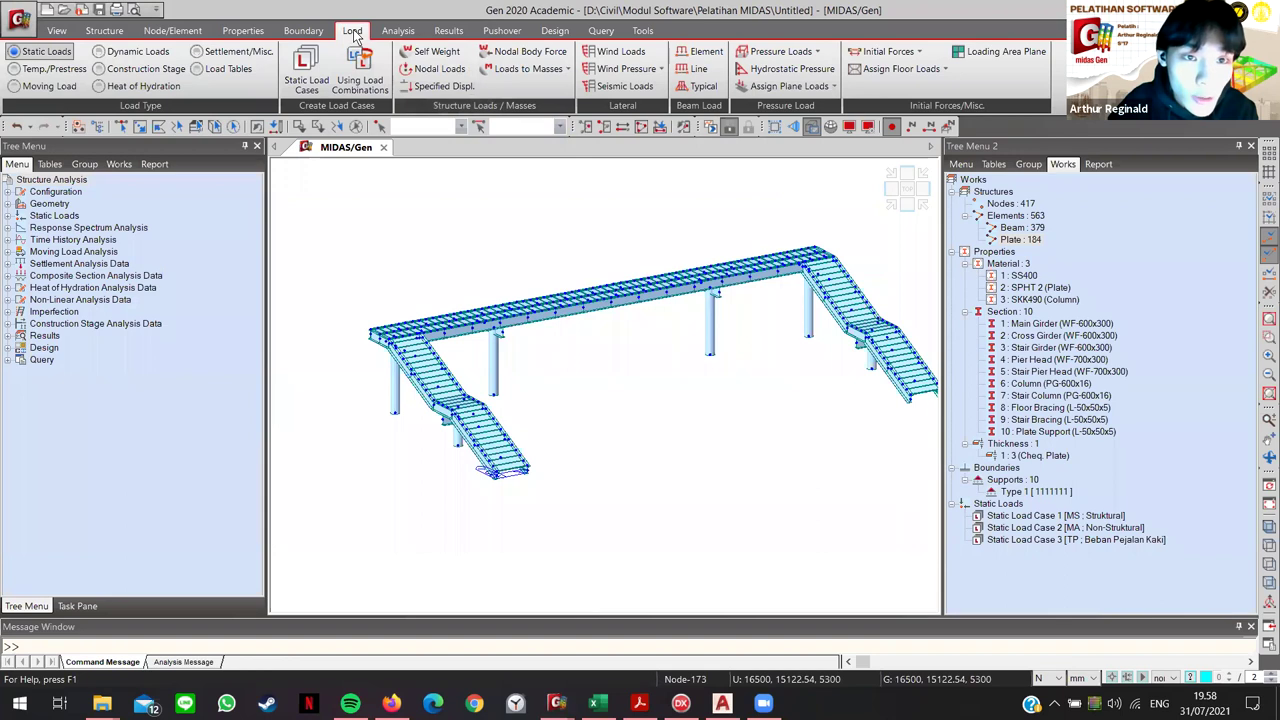
# Step: Add self weight to load case MS with a Z factor of -1 and close the input
pyautogui.click(433, 52)
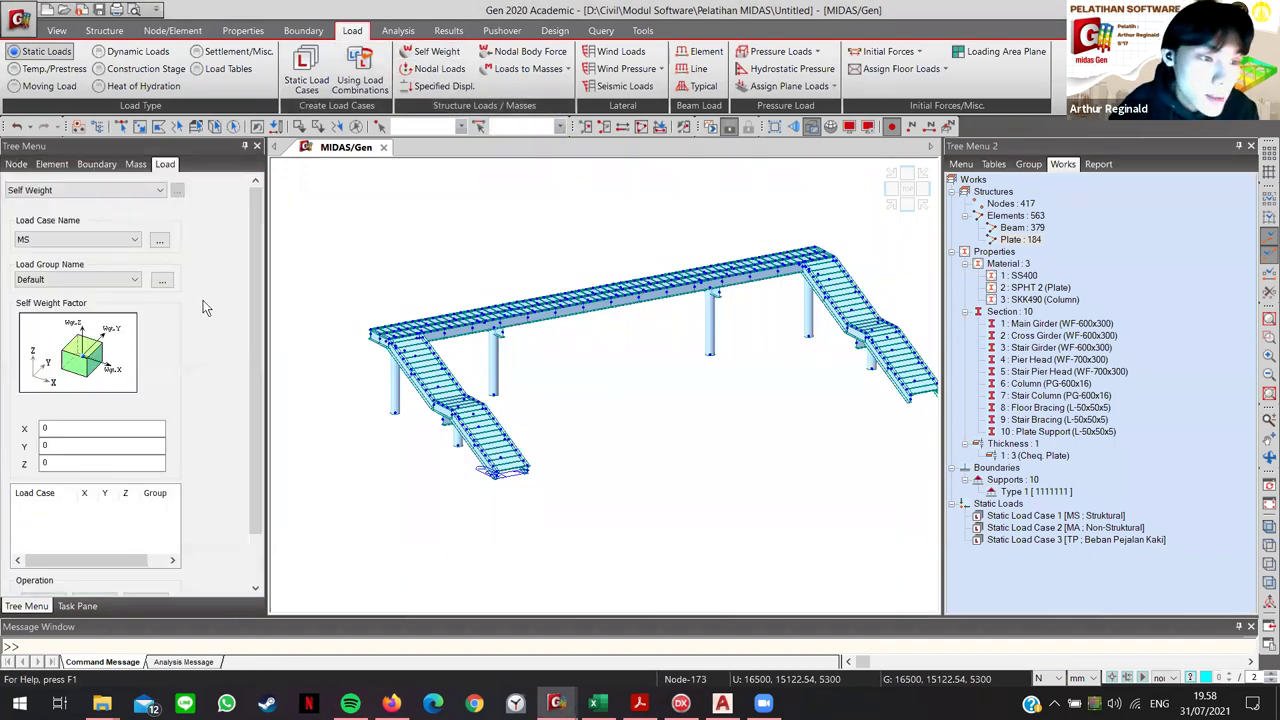
pyautogui.scroll(-1, 190, 296)
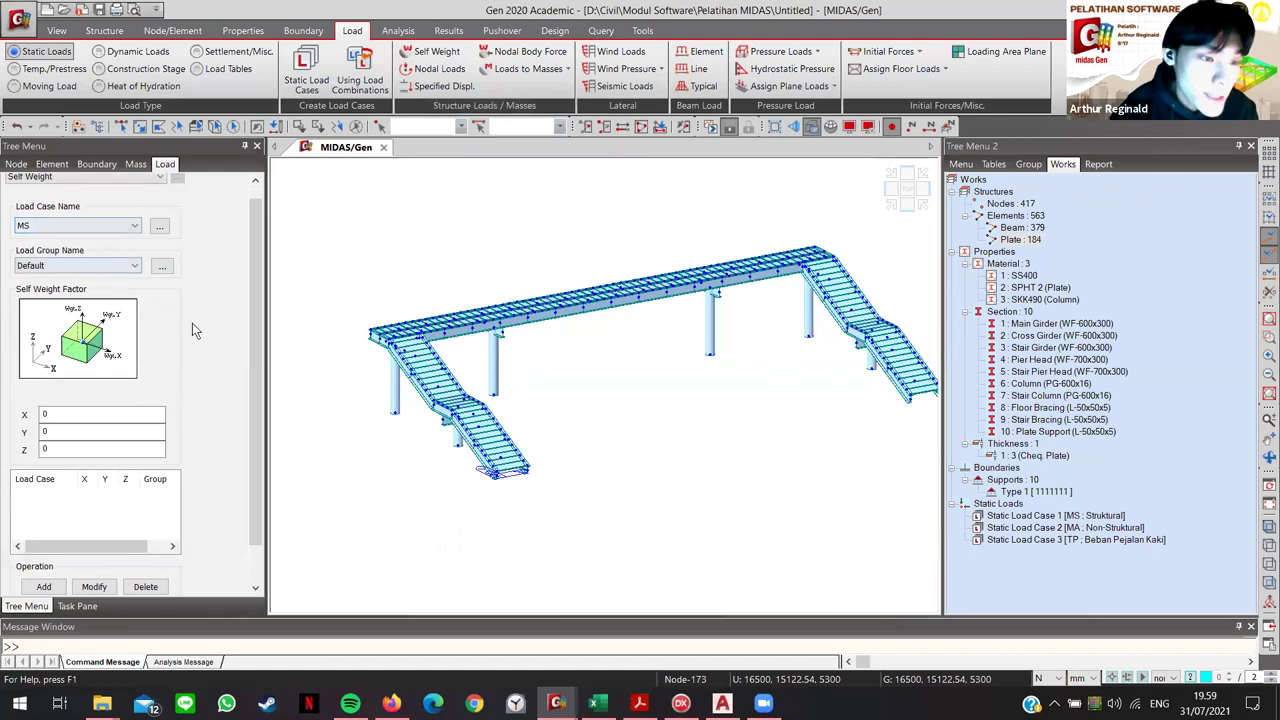
pyautogui.scroll(-1, 192, 323)
pyautogui.click(44, 405)
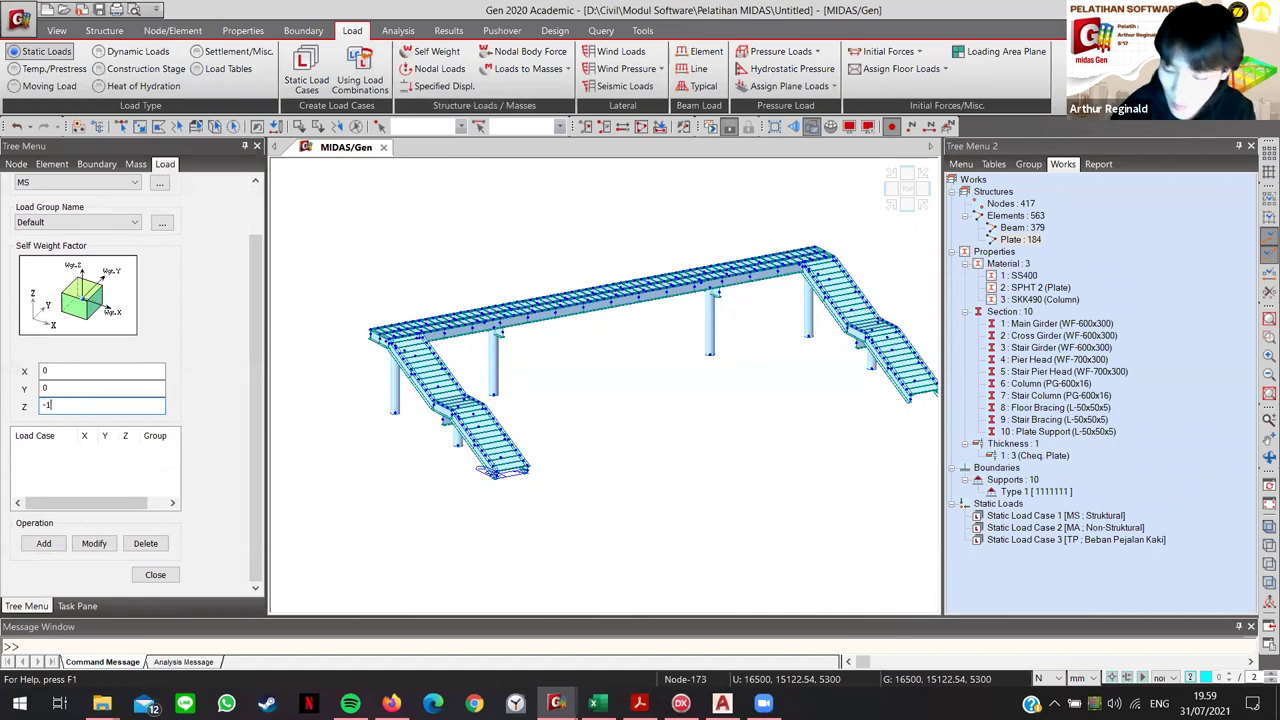
pyautogui.click(44, 543)
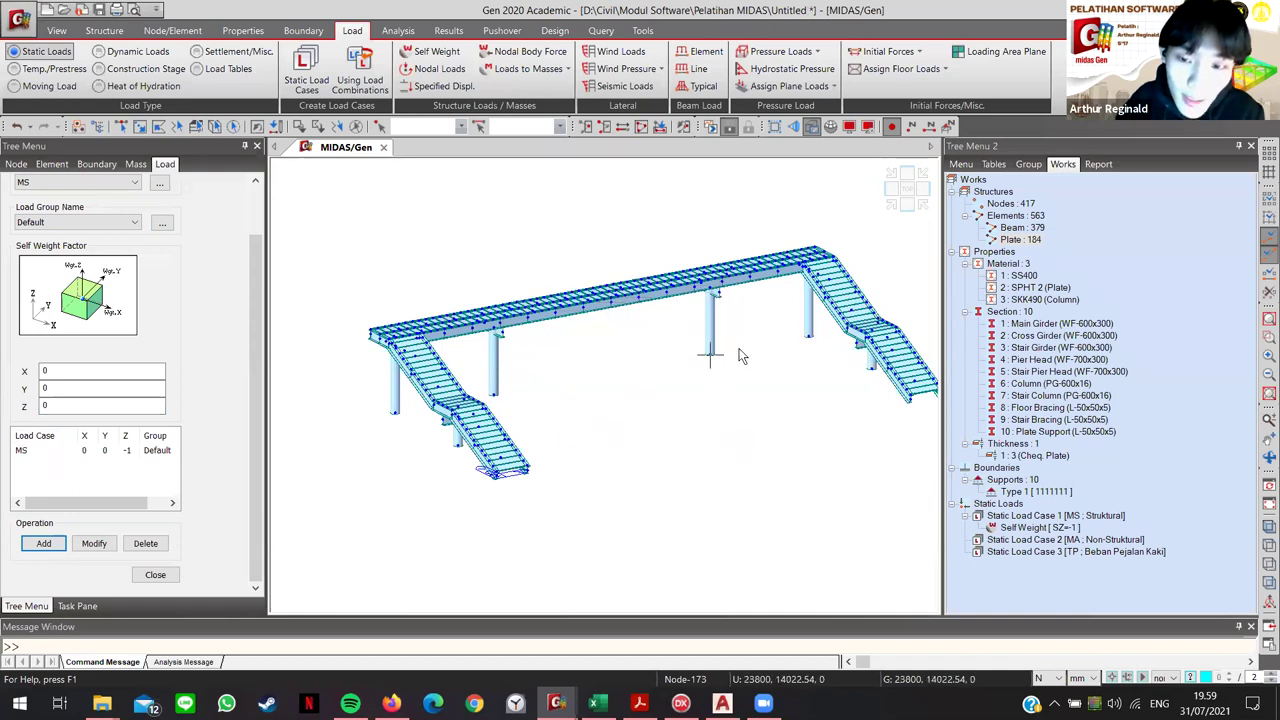
pyautogui.moveTo(740, 355); pyautogui.dragTo(639, 363, button='middle')
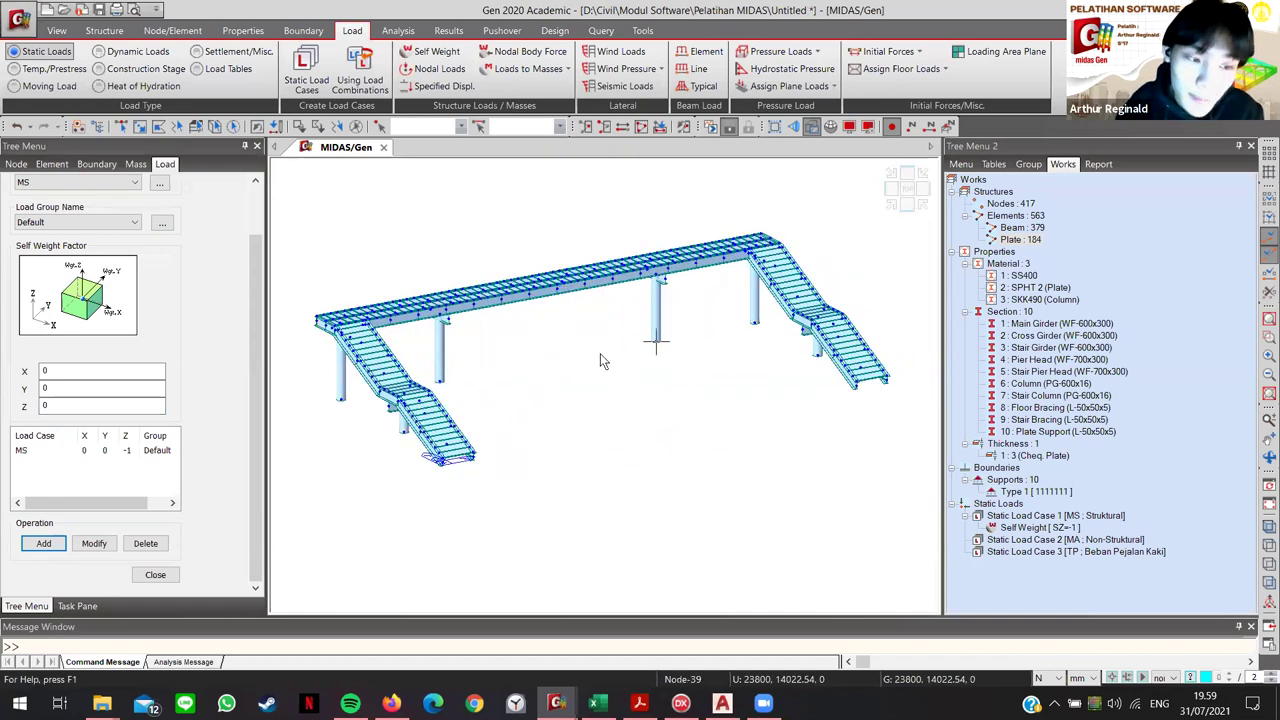
pyautogui.moveTo(601, 356)
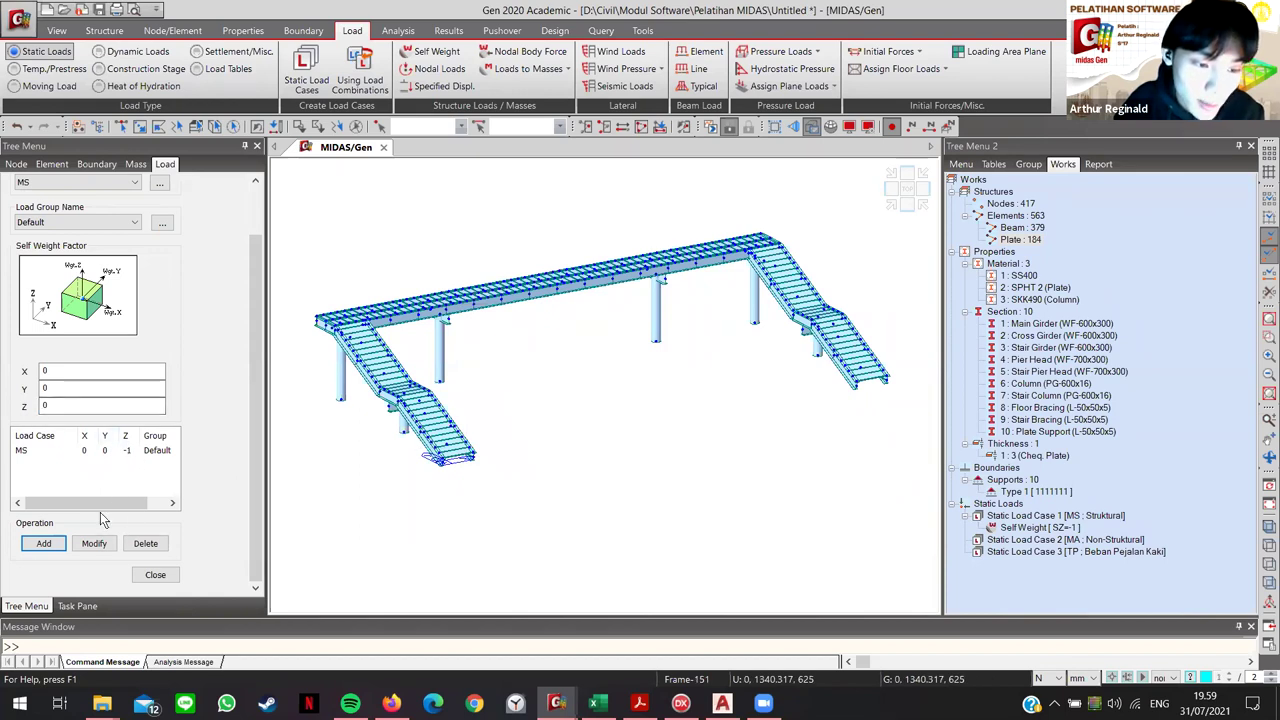
pyautogui.click(155, 575)
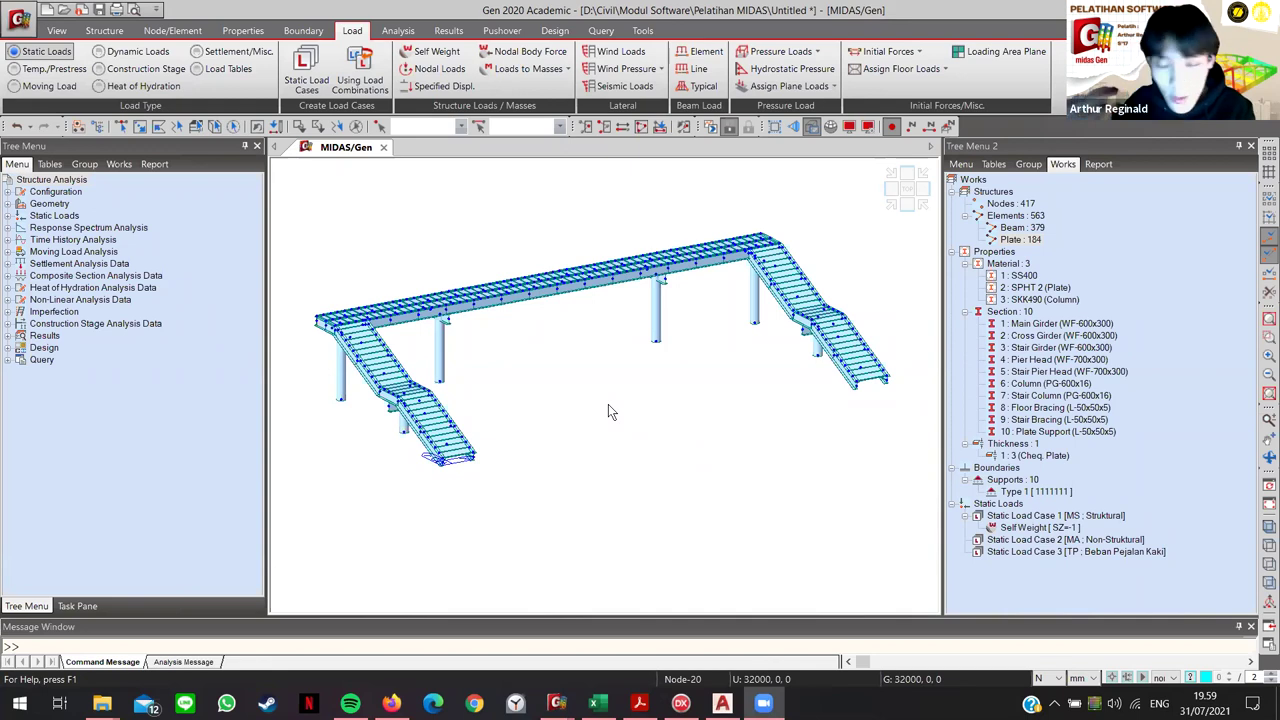
# Step: Switch from MIDAS Gen to the MIDAS manual PDF
pyautogui.moveTo(499, 350); pyautogui.dragTo(533, 357, button='middle')
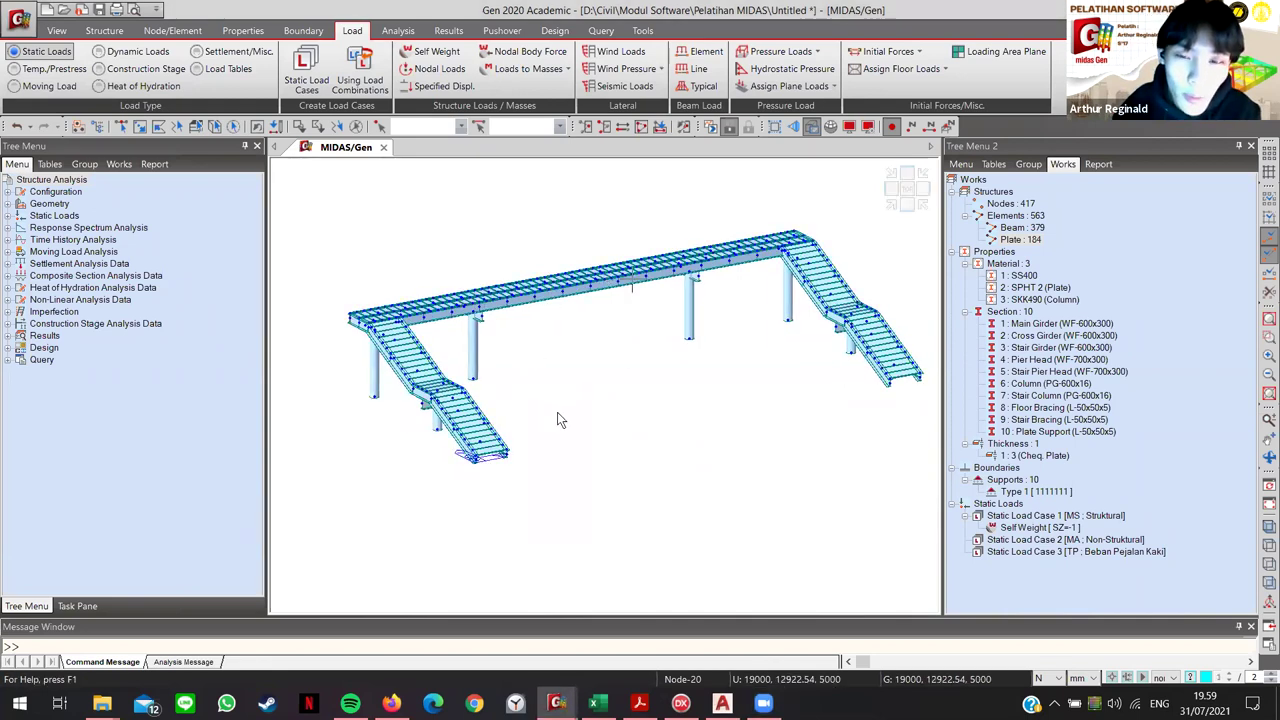
pyautogui.click(596, 703)
pyautogui.hotkey('alt', 'Tab')
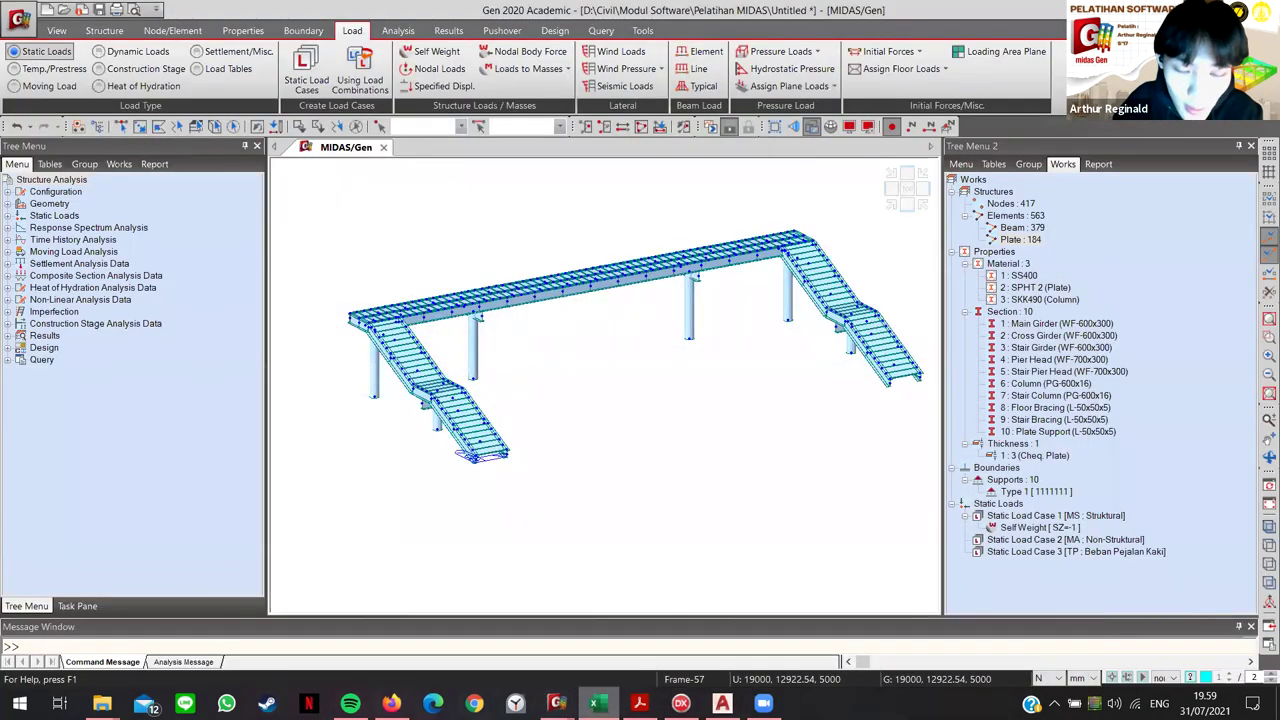
# Step: Scroll the manual to Figure 24 on page 22, showing the -270.5 nodal loads
pyautogui.hotkey('alt', 'Tab')
pyautogui.scroll(-15, 658, 538)
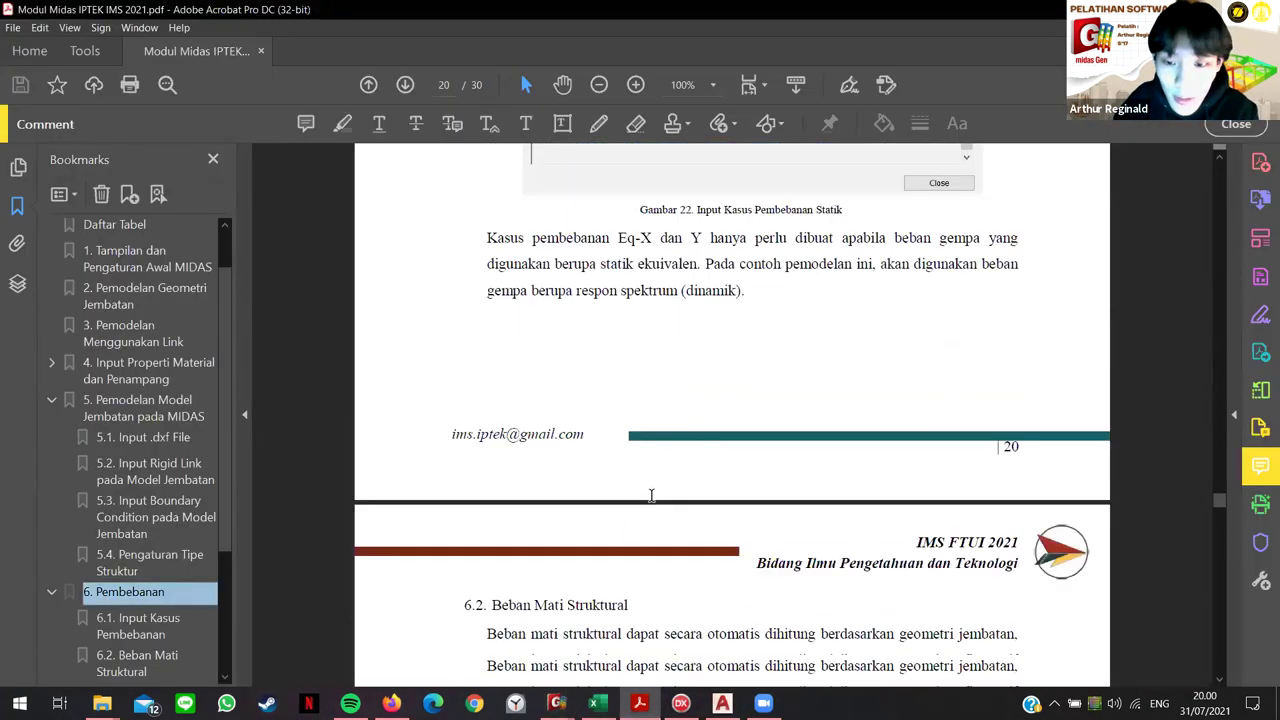
pyautogui.scroll(-10, 673, 547)
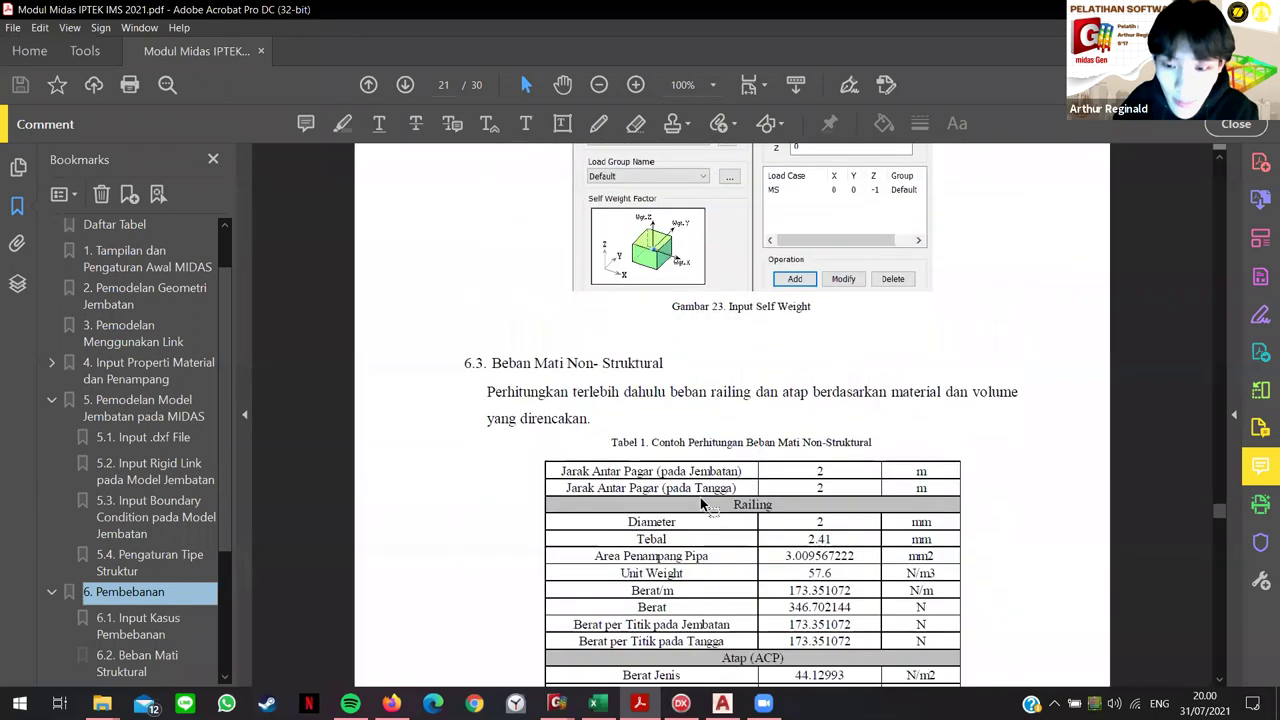
pyautogui.scroll(-3, 790, 520)
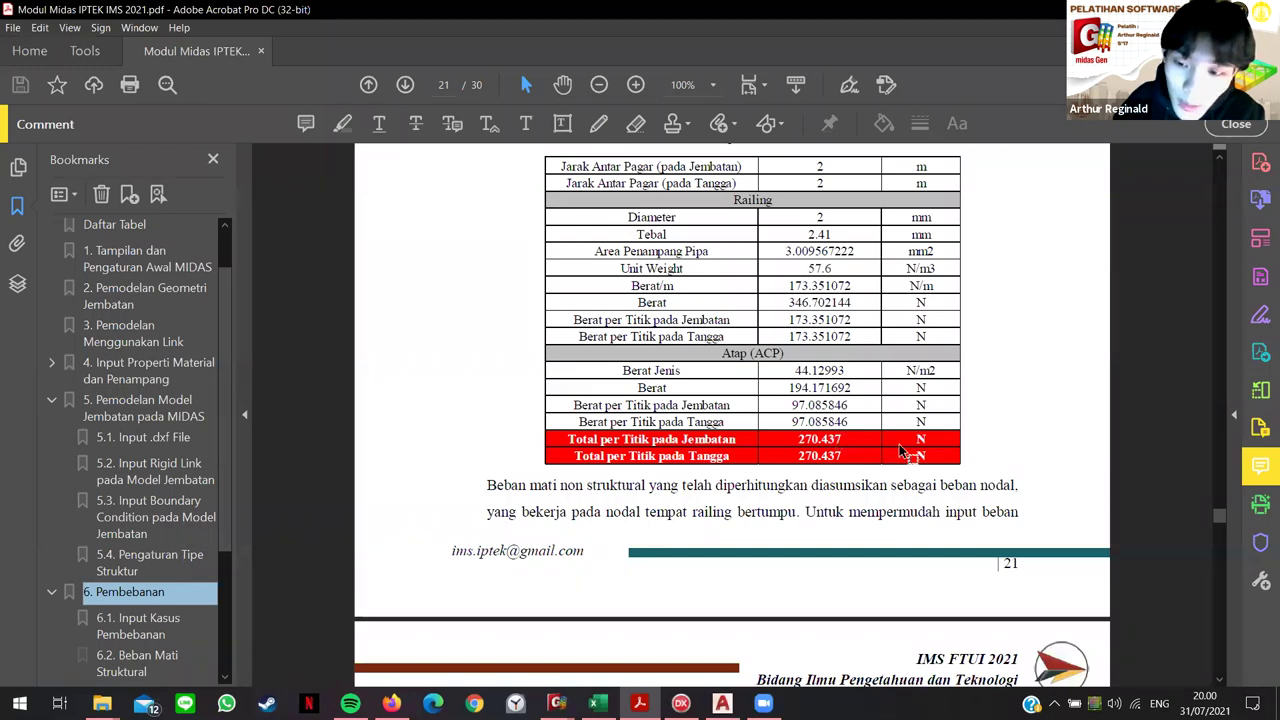
pyautogui.scroll(1, 922, 468)
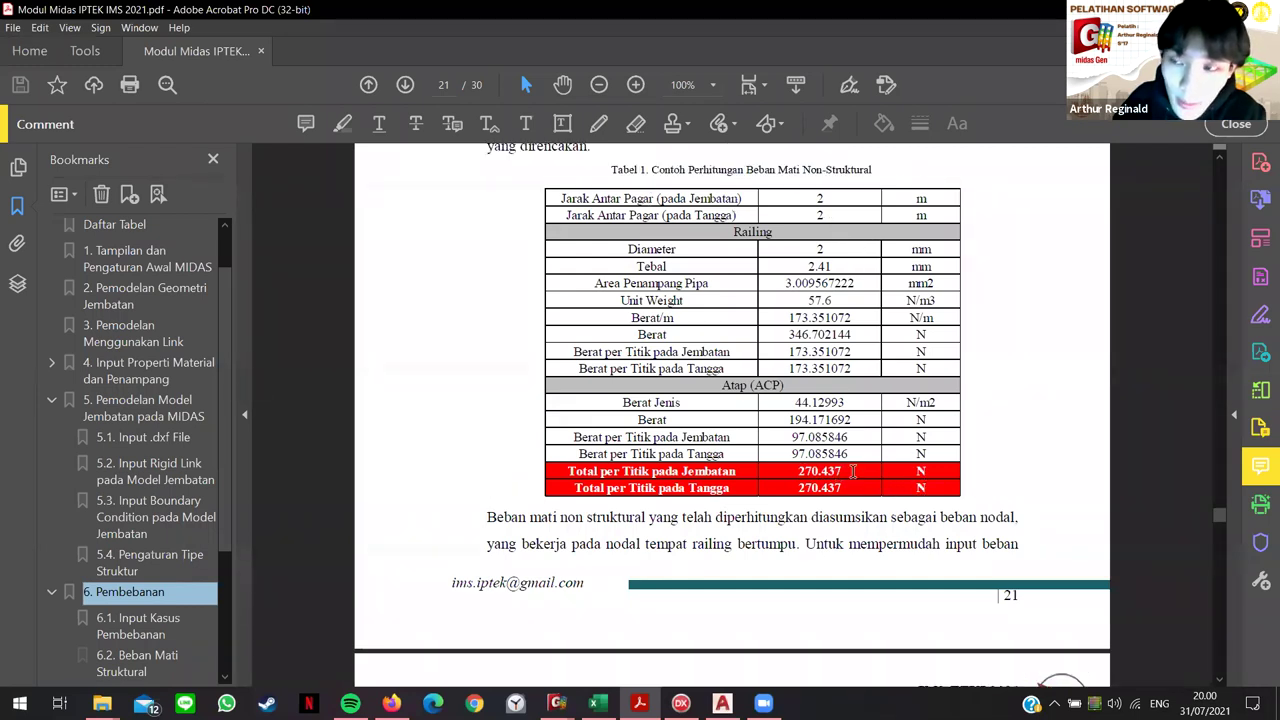
pyautogui.scroll(-10, 805, 352)
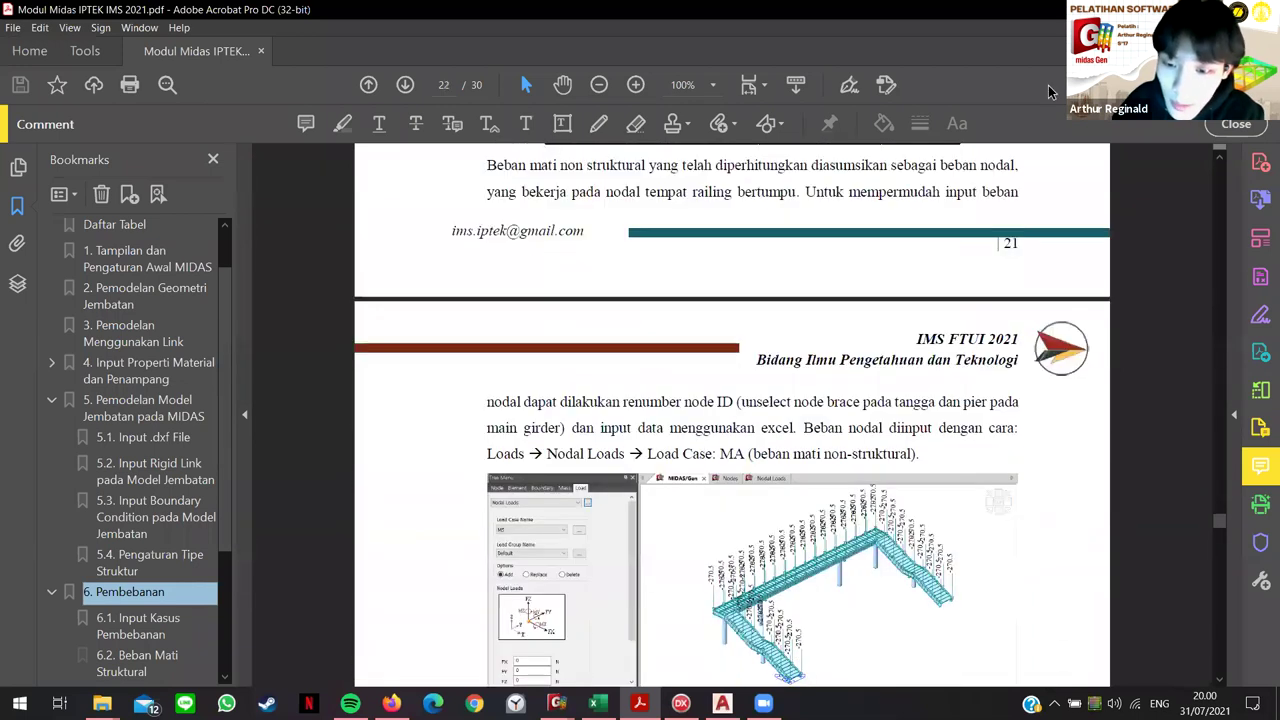
pyautogui.scroll(-7, 732, 415)
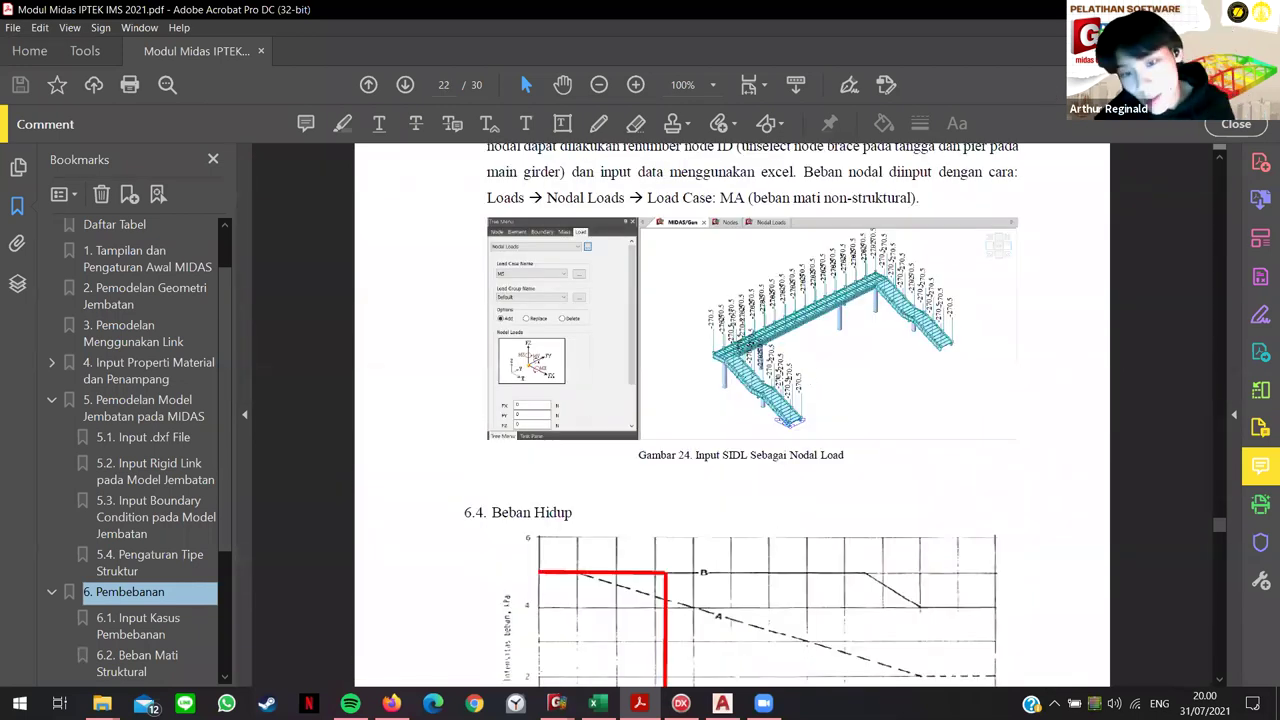
pyautogui.keyDown('ctrl'); pyautogui.scroll(3, 790, 395); pyautogui.keyUp('ctrl')
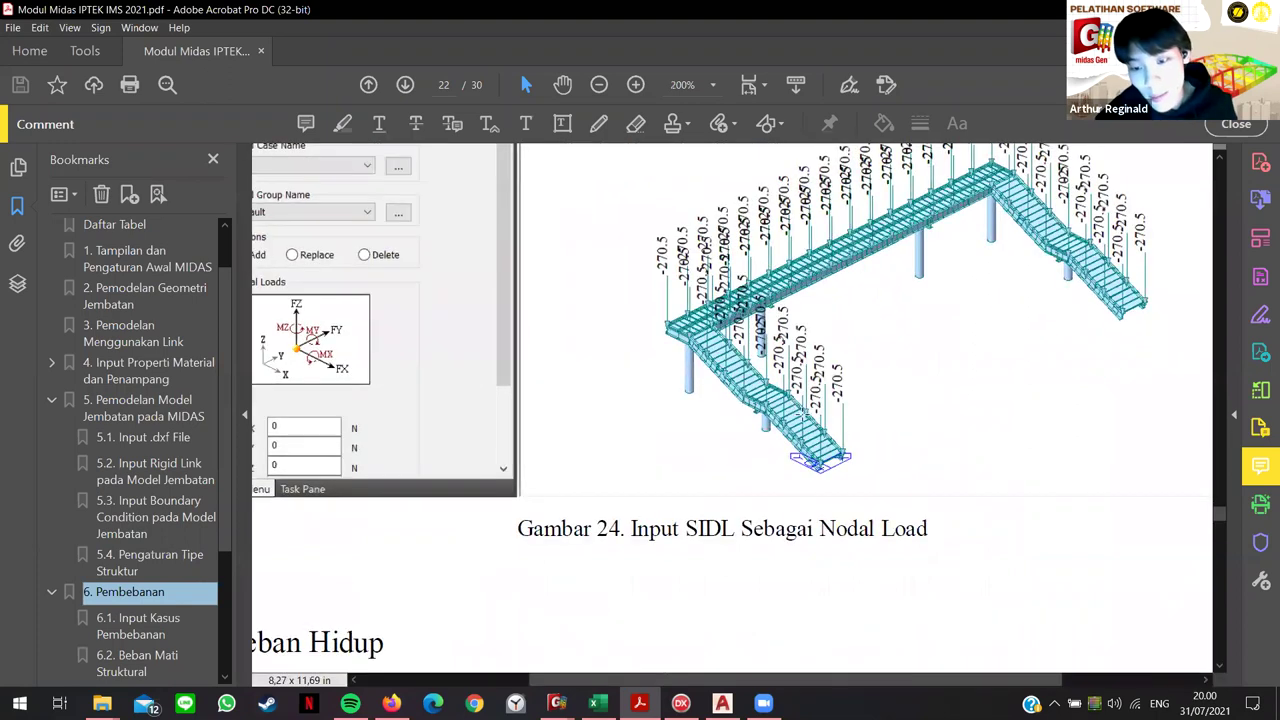
pyautogui.keyDown('ctrl'); pyautogui.scroll(4, 792, 401); pyautogui.keyUp('ctrl')
pyautogui.keyDown('ctrl'); pyautogui.scroll(-2, 800, 420); pyautogui.keyUp('ctrl')
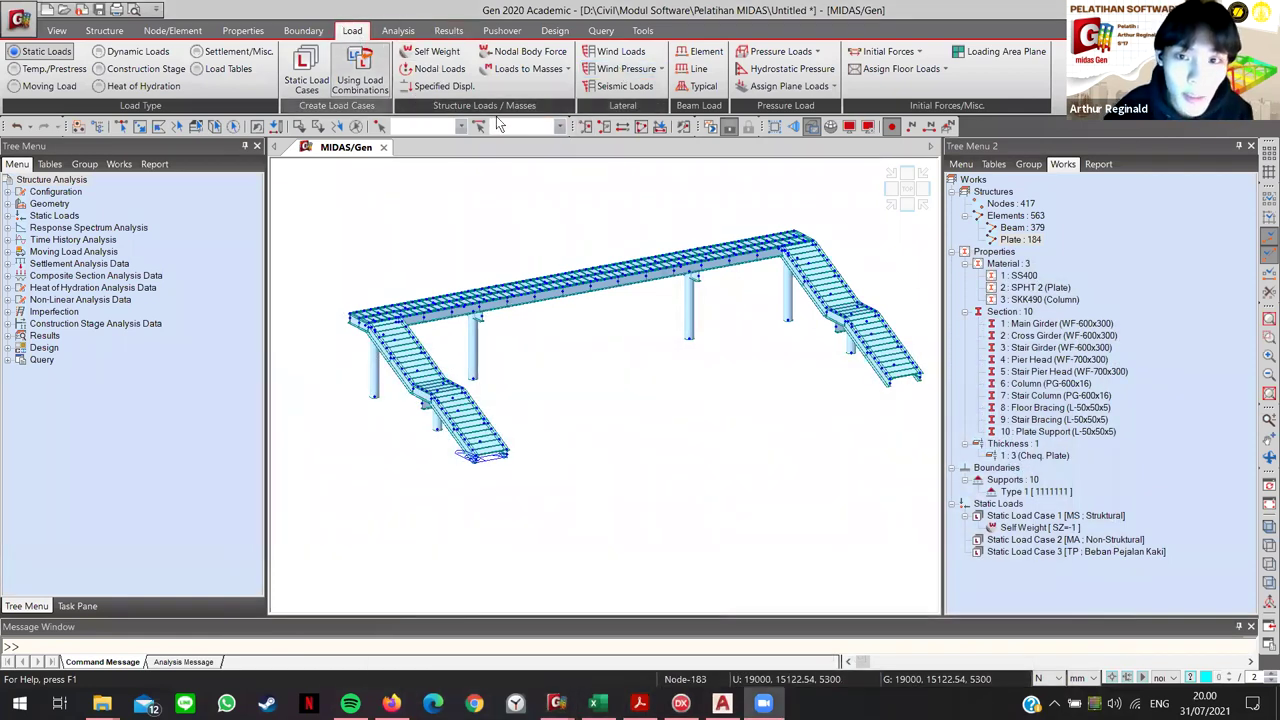
# Step: Open Nodal Loads for load case MS and start entering the FZ force
pyautogui.click(425, 69)
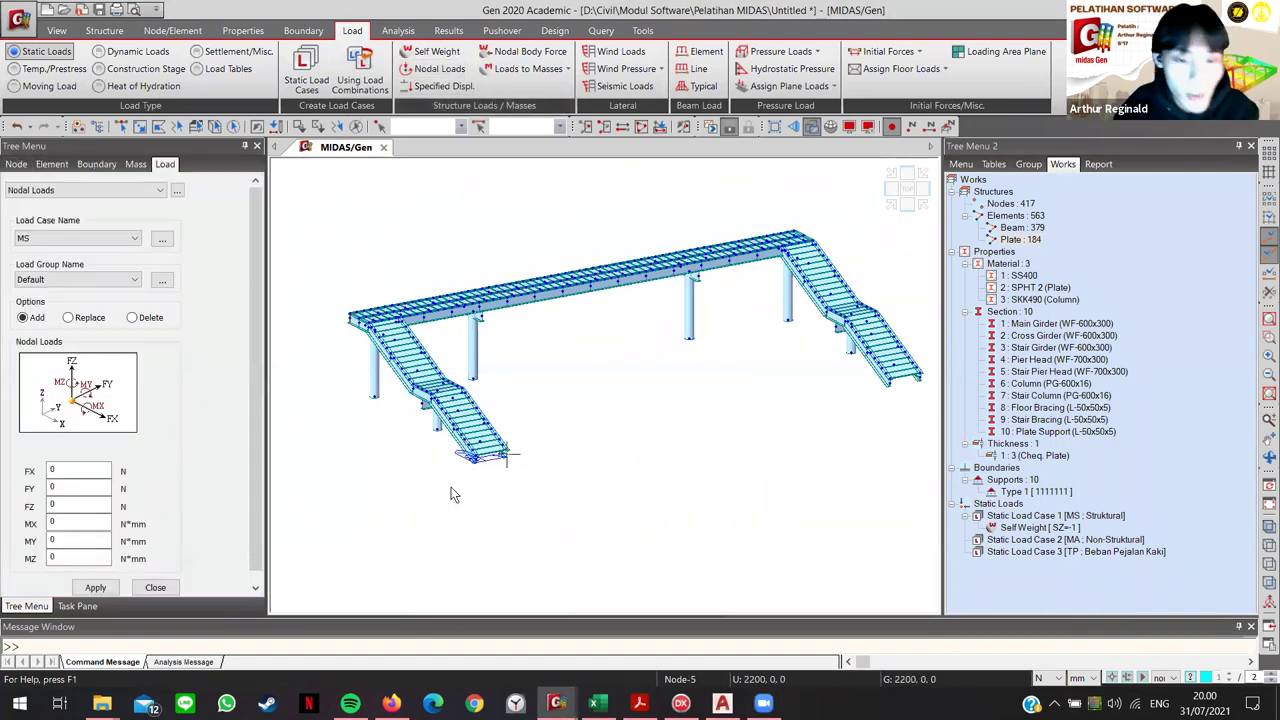
pyautogui.scroll(3, 488, 466)
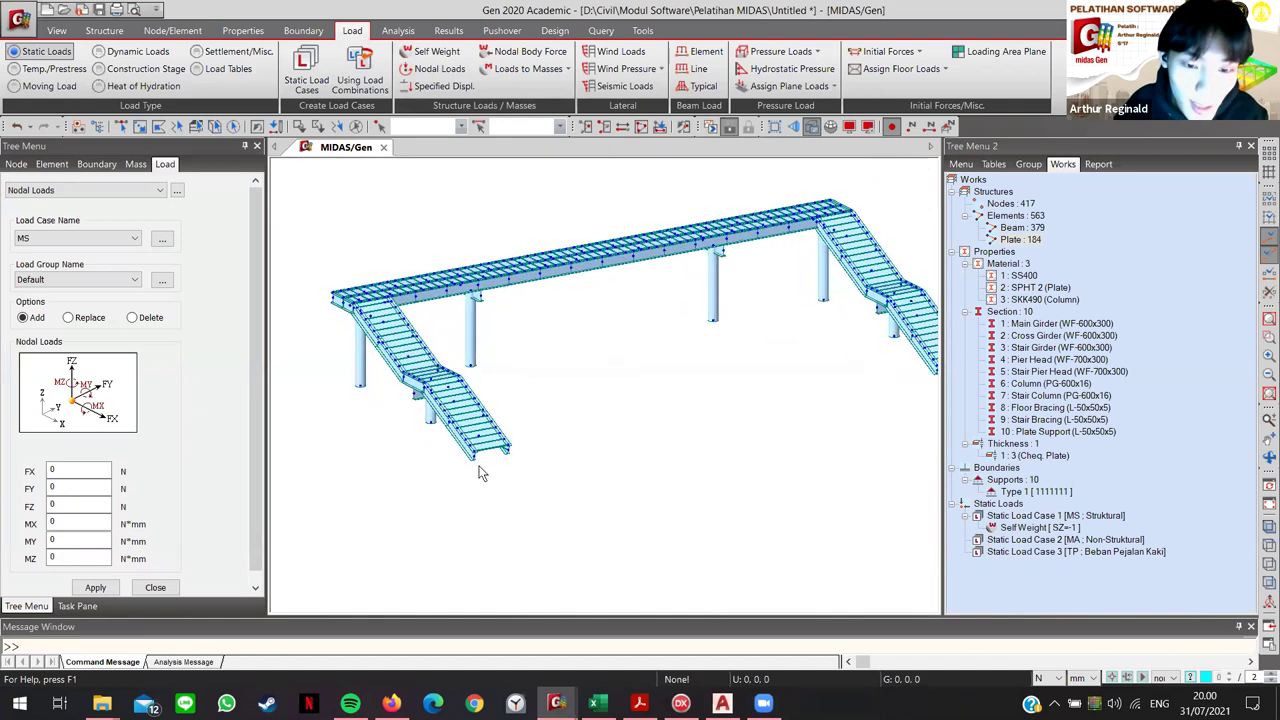
pyautogui.scroll(4, 488, 466)
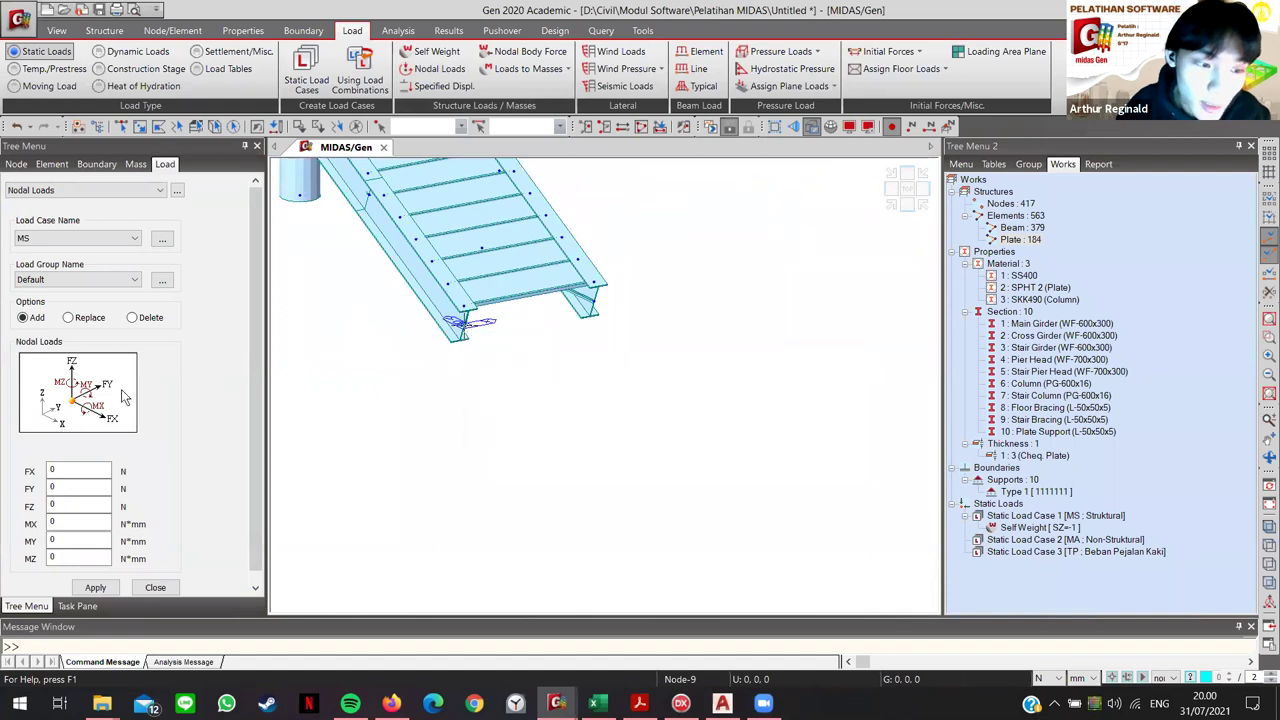
pyautogui.scroll(-1, 121, 389)
pyautogui.click(60, 492)
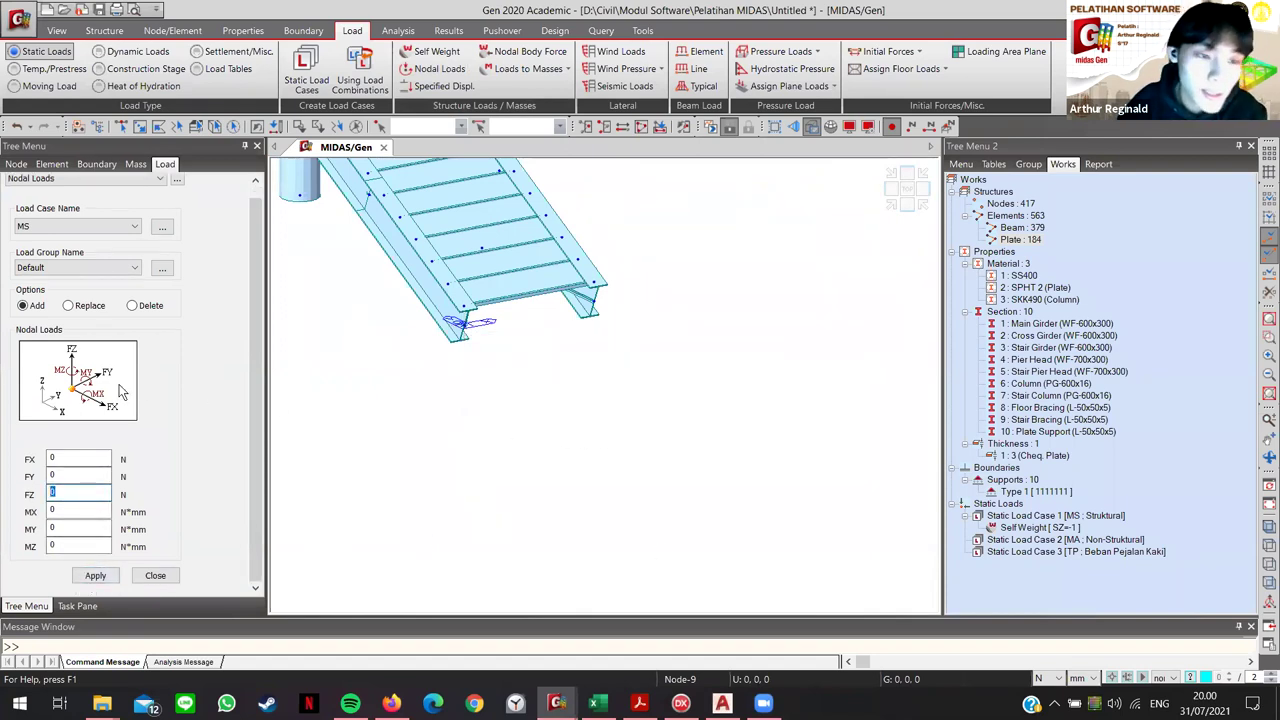
pyautogui.scroll(-6, 480, 482)
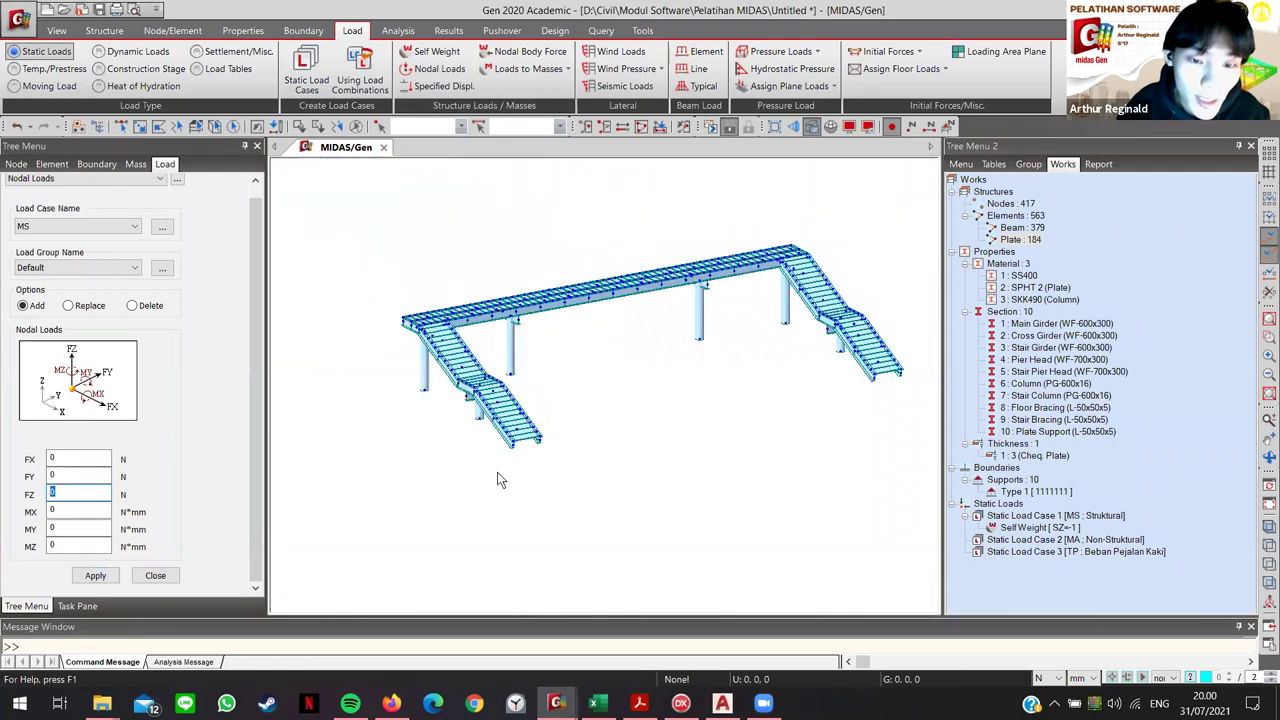
pyautogui.click(639, 703)
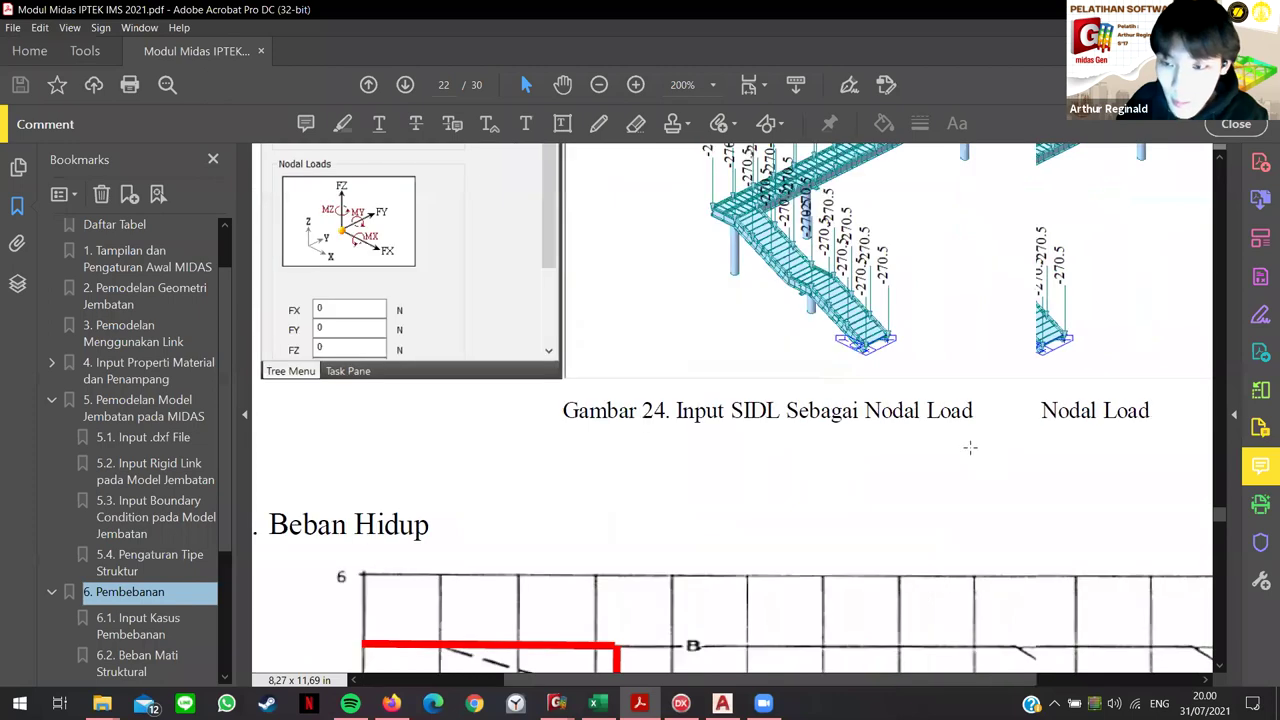
pyautogui.scroll(3, 708, 288)
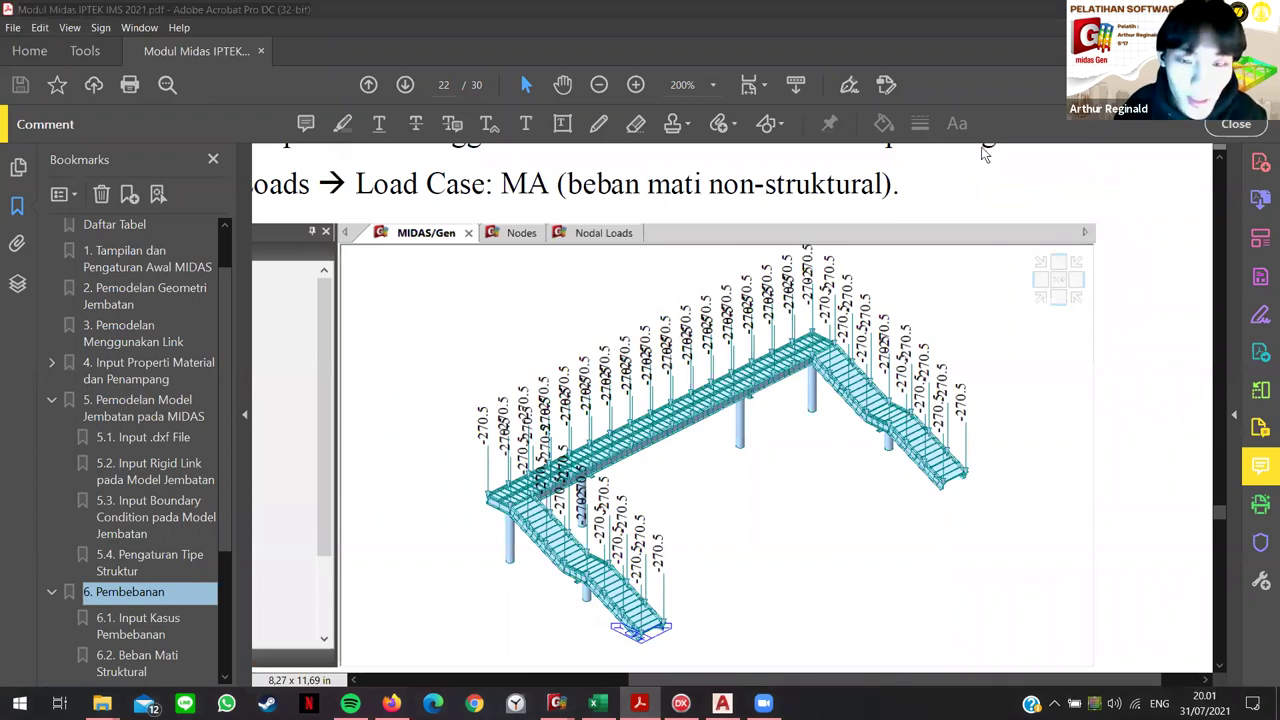
pyautogui.hotkey('alt', 'Tab')
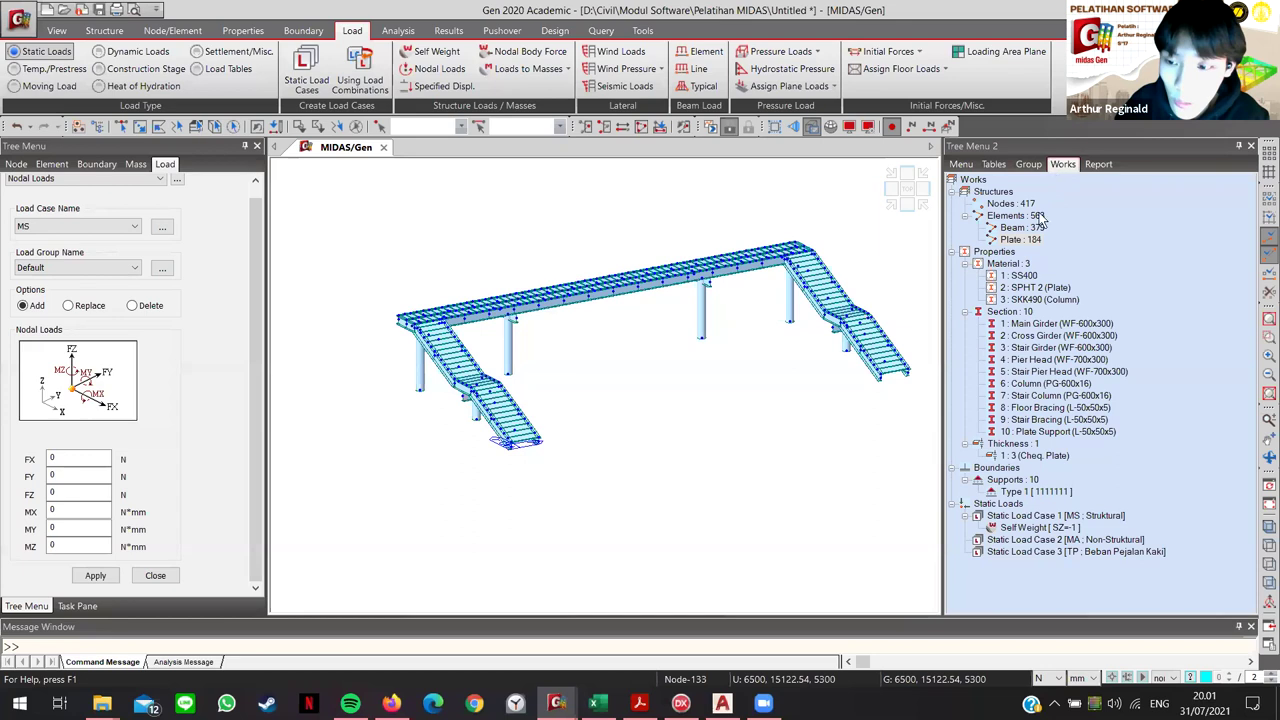
pyautogui.rightClick(1037, 350)
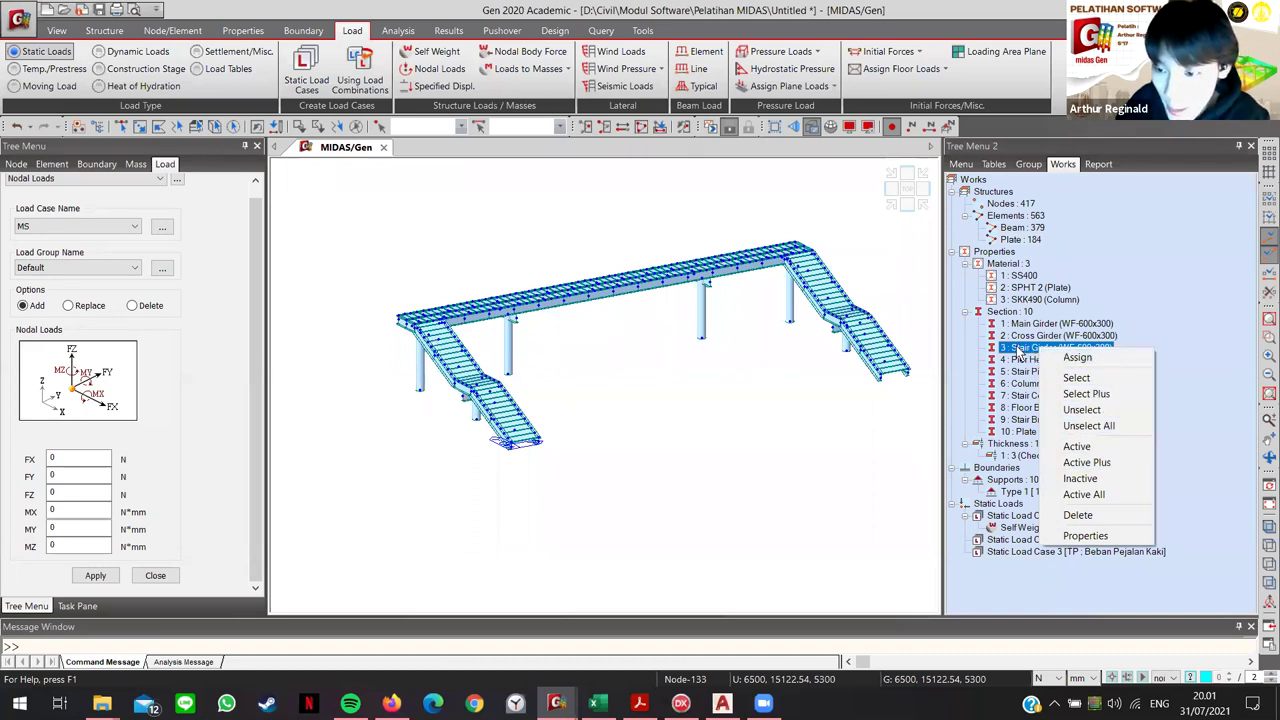
pyautogui.click(1080, 447)
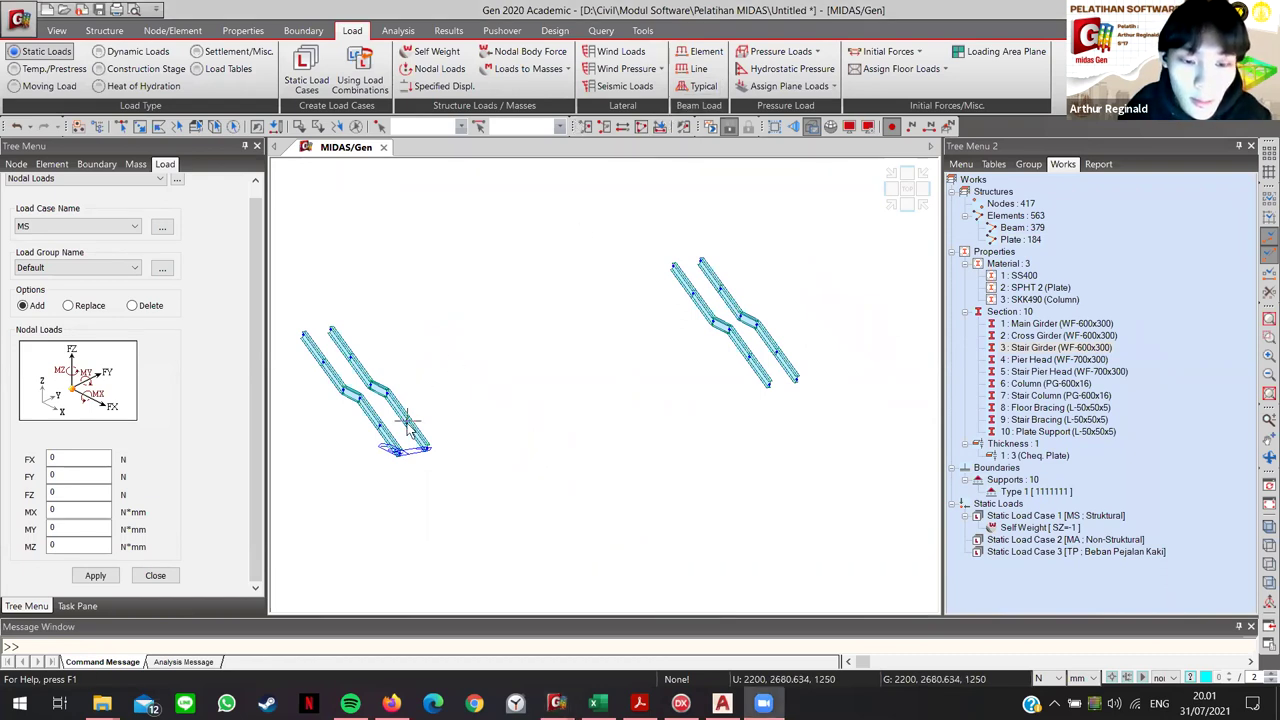
pyautogui.moveTo(408, 425); pyautogui.dragTo(485, 428, button='middle')
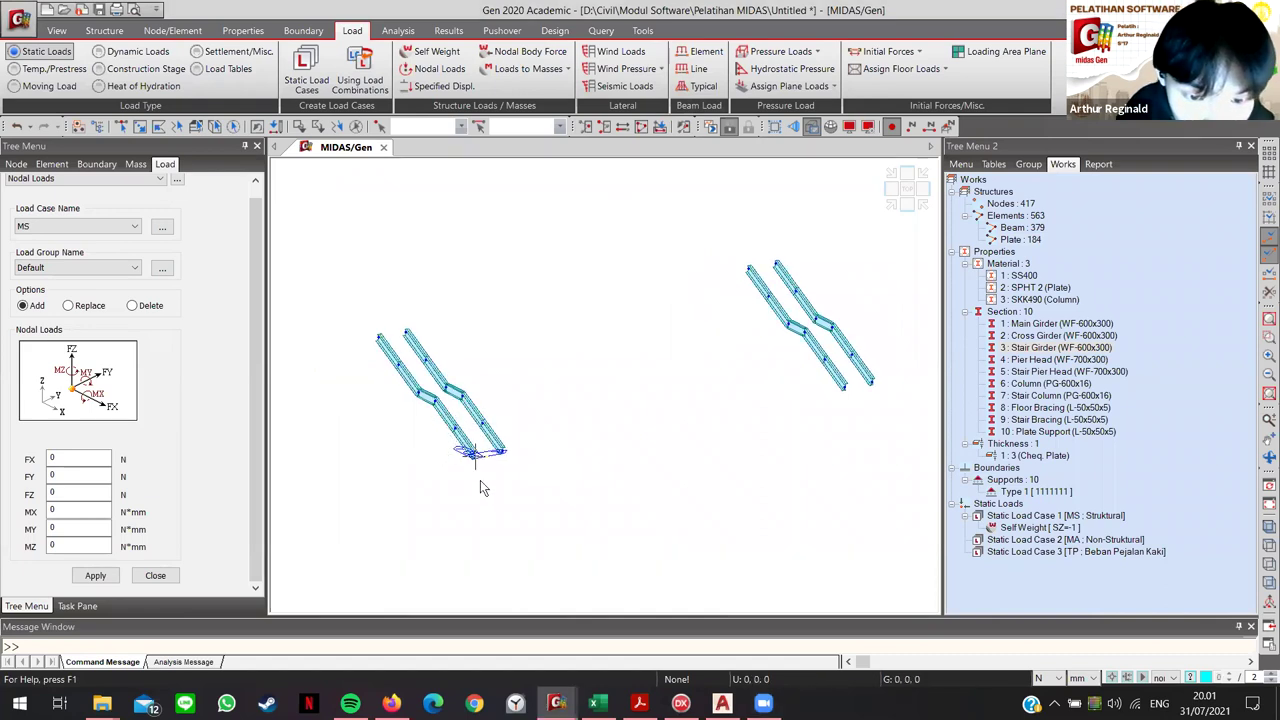
pyautogui.moveTo(562, 418); pyautogui.dragTo(572, 399, button='middle')
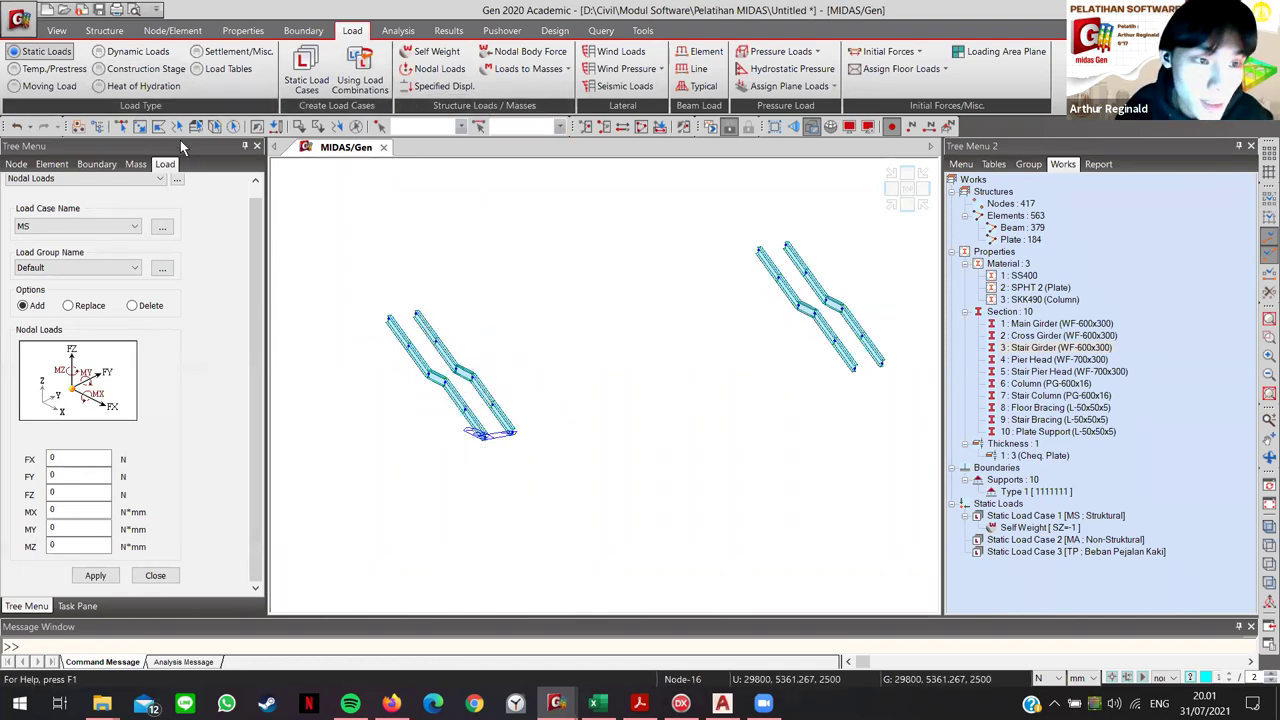
pyautogui.click(121, 126)
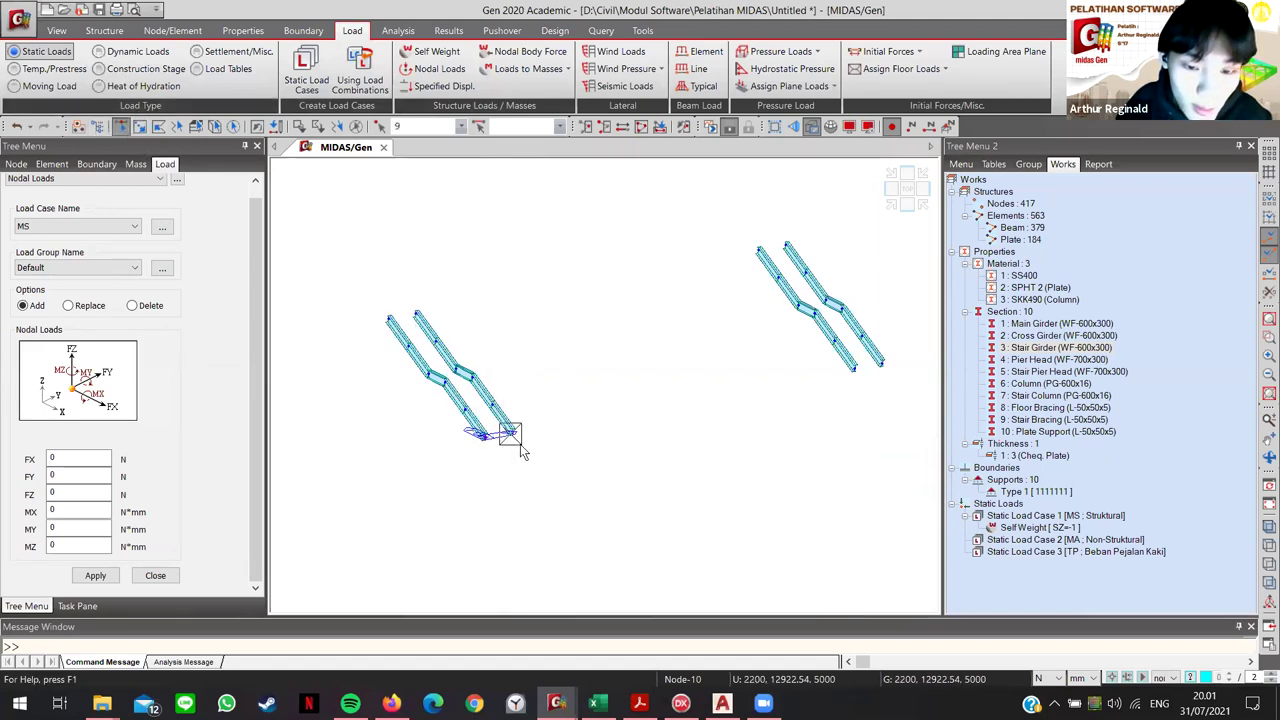
pyautogui.moveTo(326, 276); pyautogui.dragTo(586, 478)
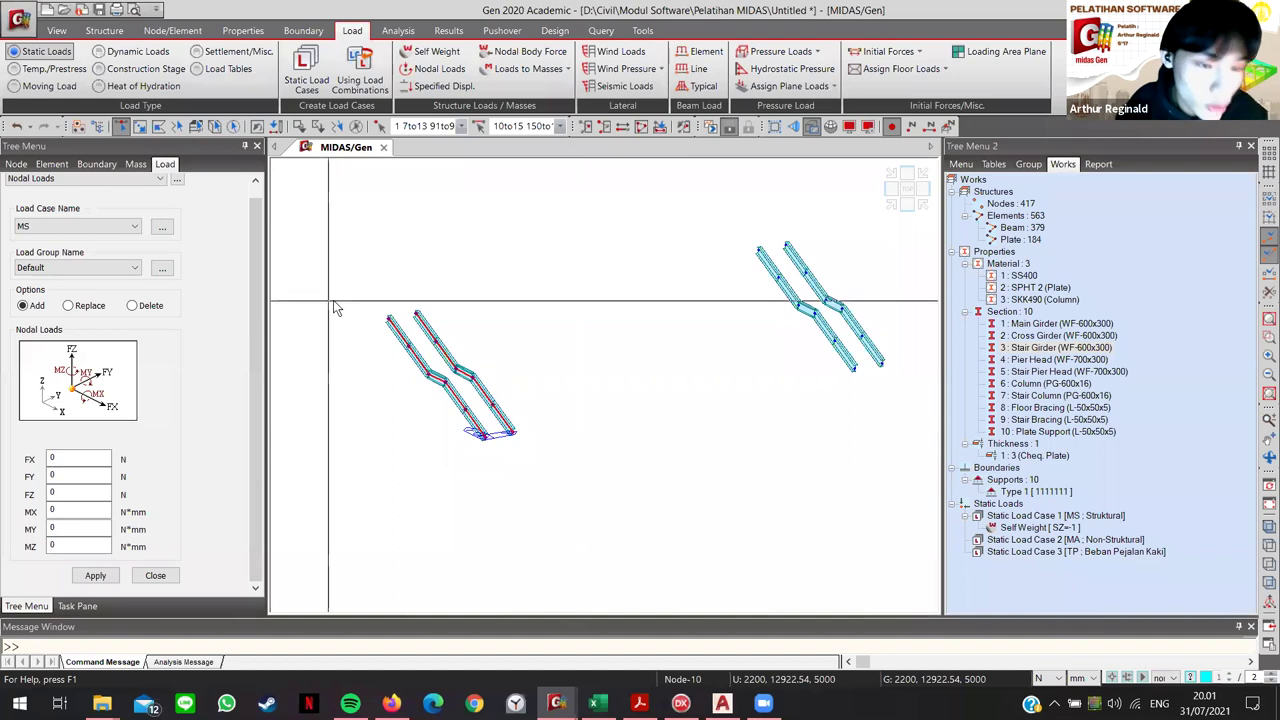
pyautogui.click(477, 537)
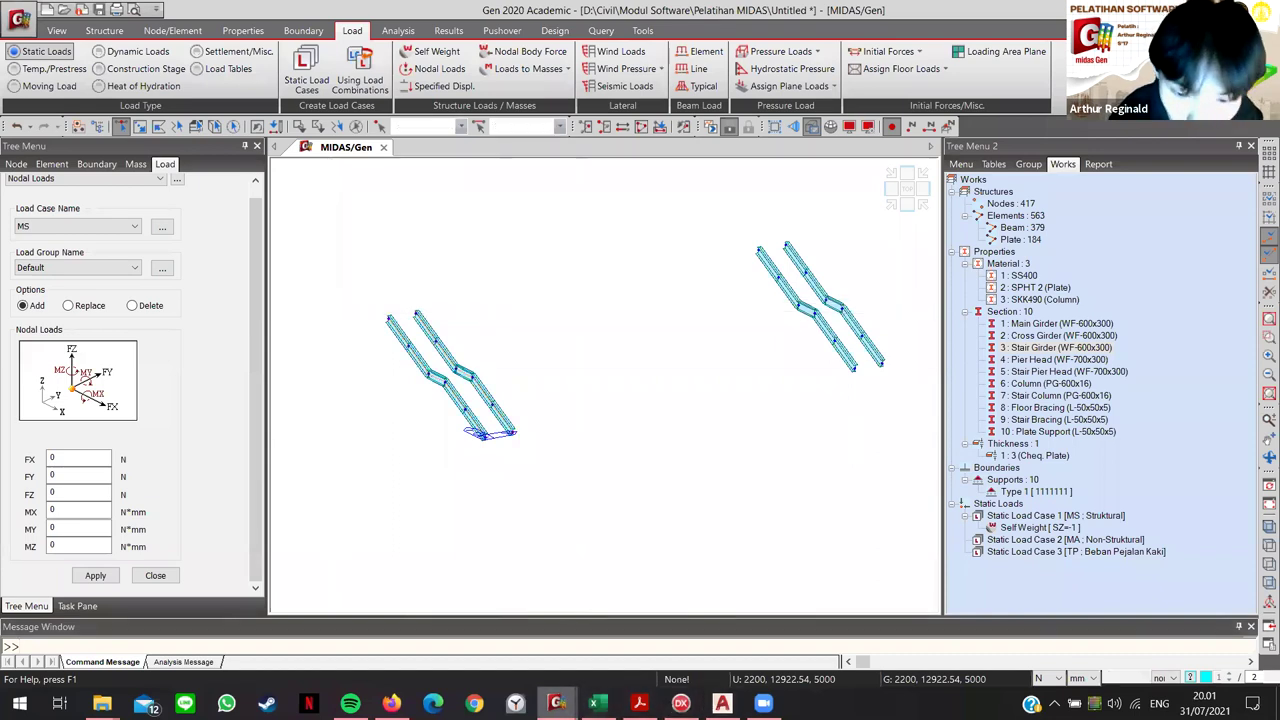
pyautogui.moveTo(556, 703)
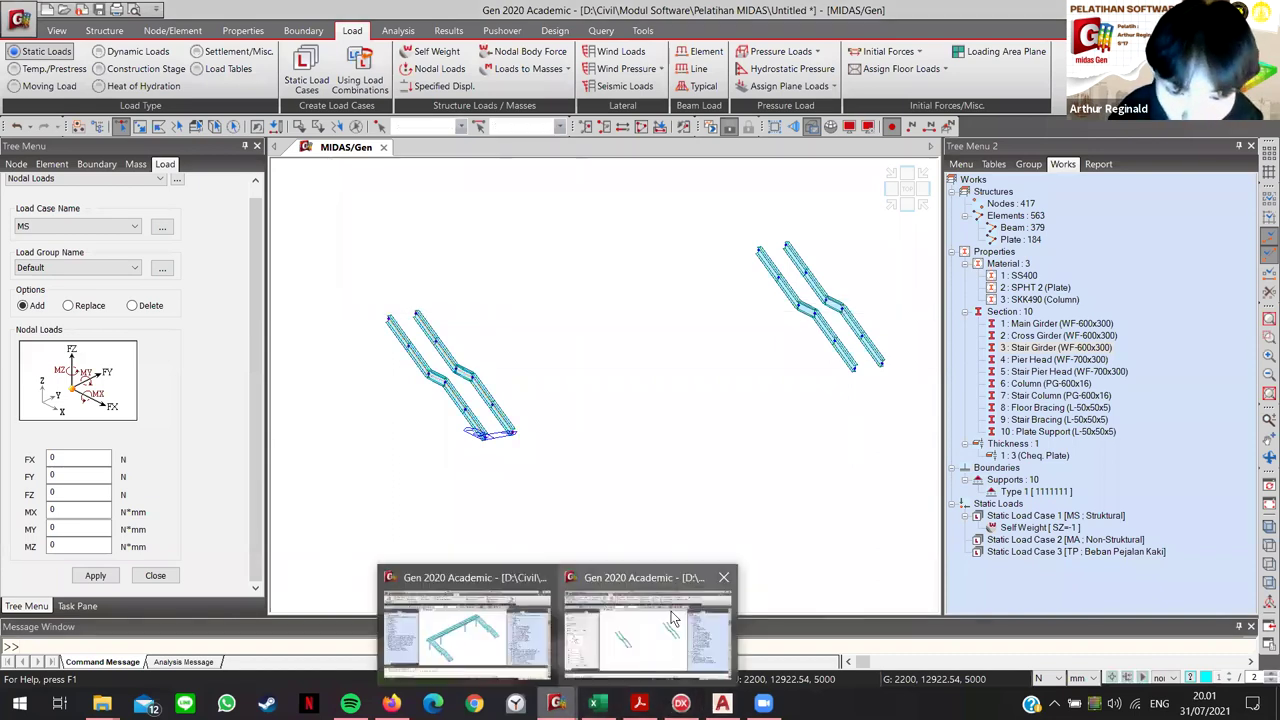
pyautogui.click(435, 610)
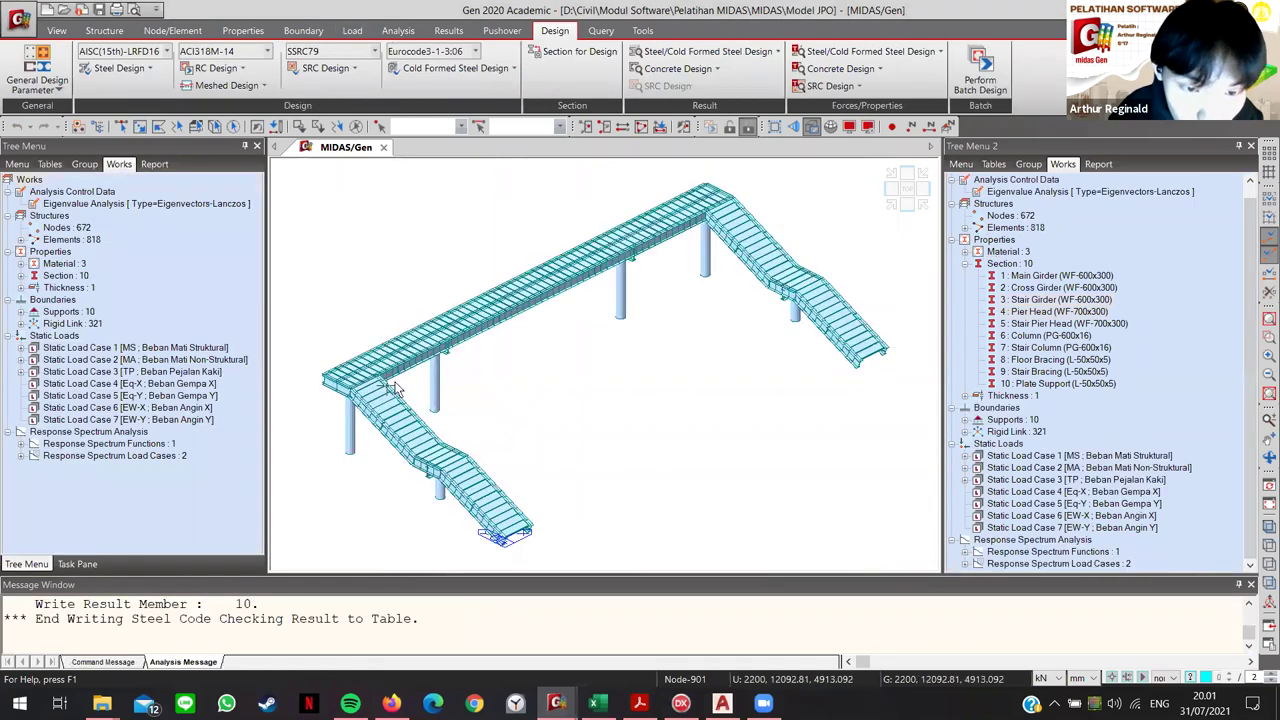
pyautogui.scroll(3, 381, 374)
pyautogui.scroll(-3, 392, 383)
pyautogui.scroll(3, 557, 335)
pyautogui.scroll(5, 557, 335)
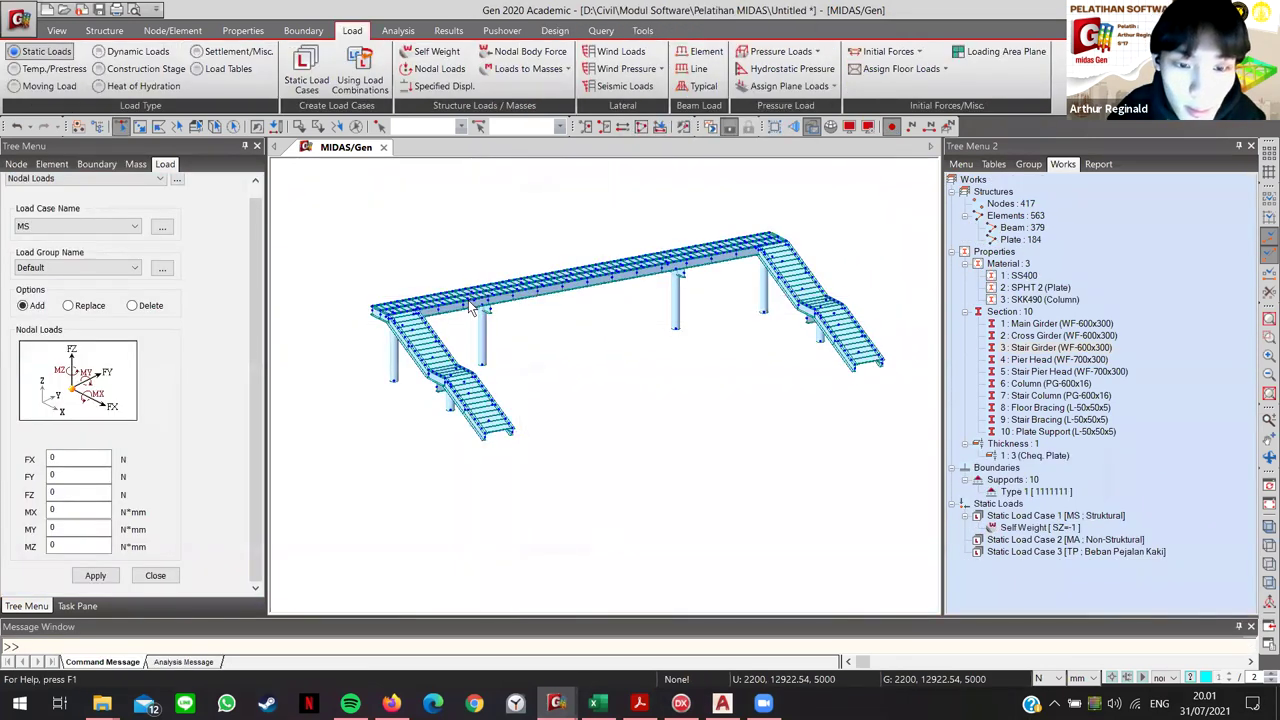
pyautogui.scroll(5, 468, 308)
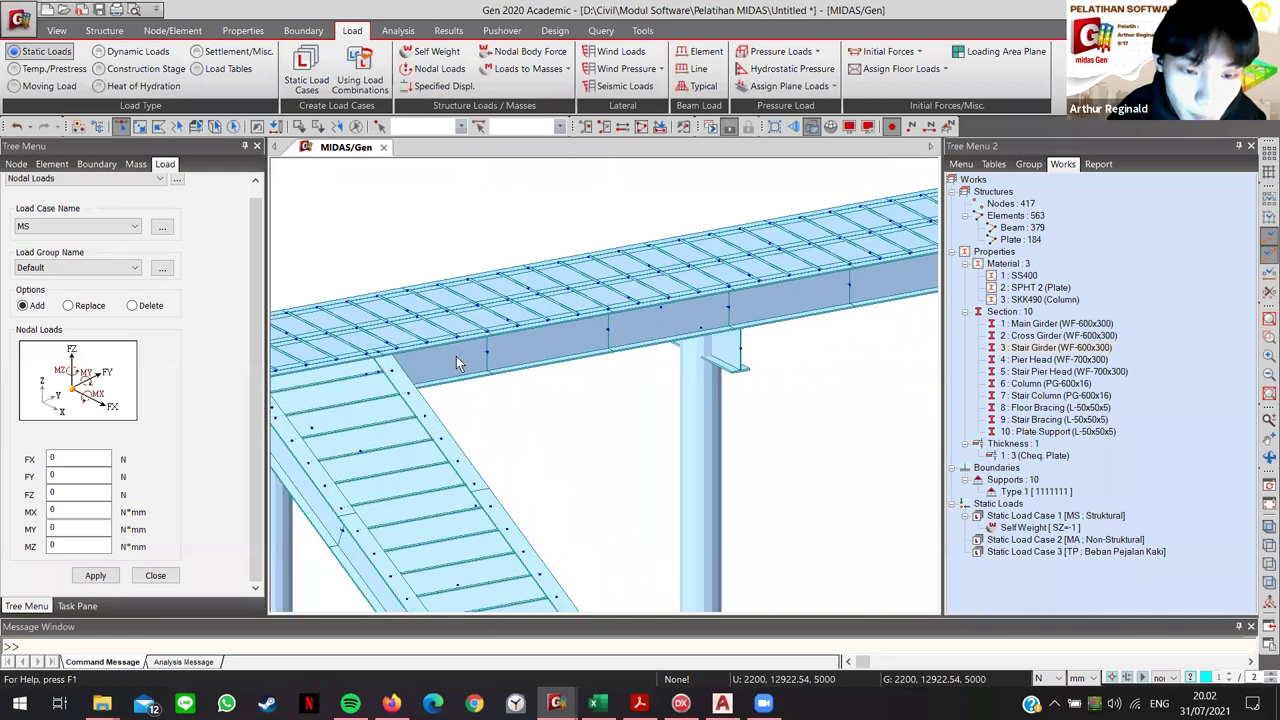
pyautogui.scroll(2, 456, 360)
pyautogui.scroll(-5, 455, 360)
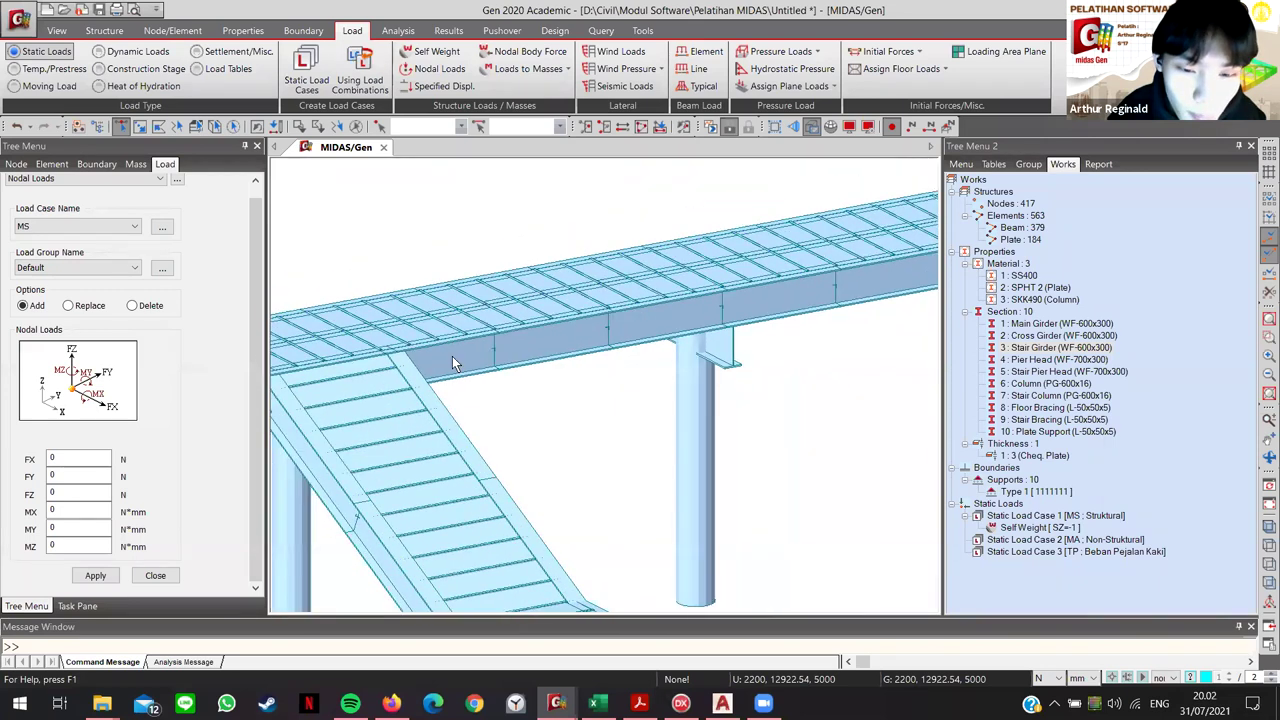
pyautogui.scroll(3, 455, 362)
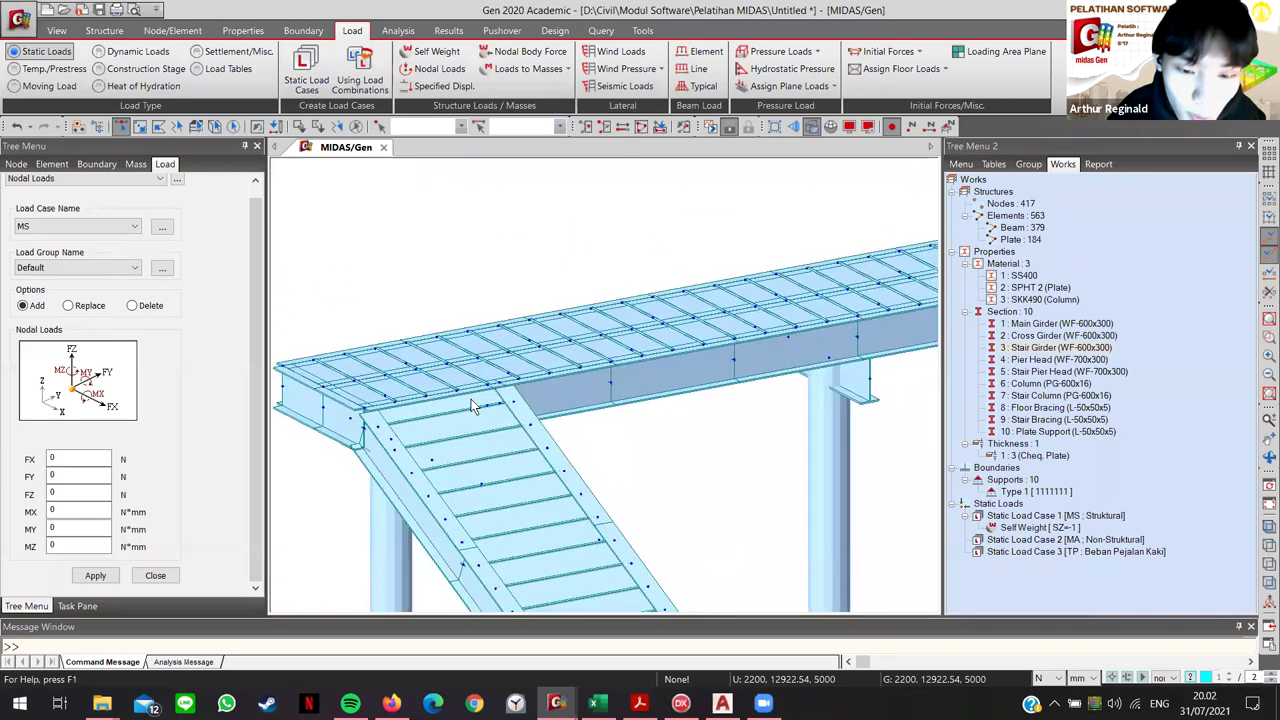
pyautogui.scroll(-2, 561, 530)
pyautogui.moveTo(561, 530); pyautogui.dragTo(490, 418, button='middle')
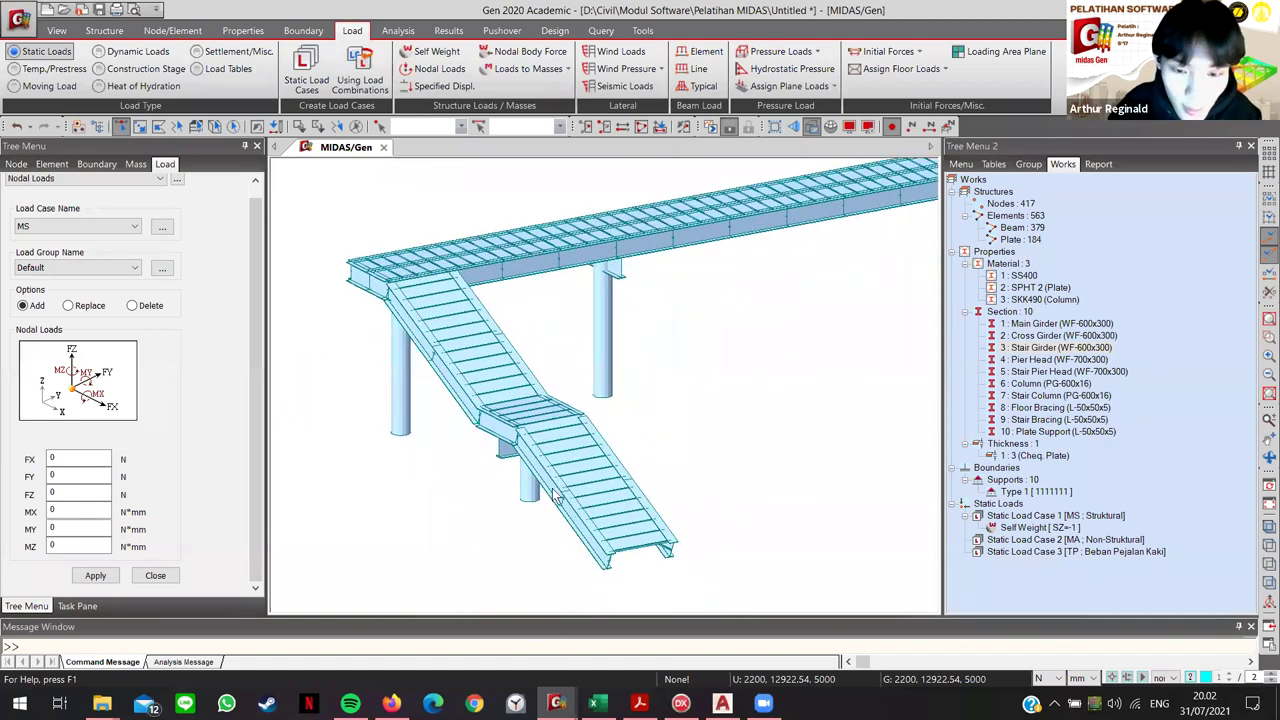
pyautogui.scroll(4, 714, 557)
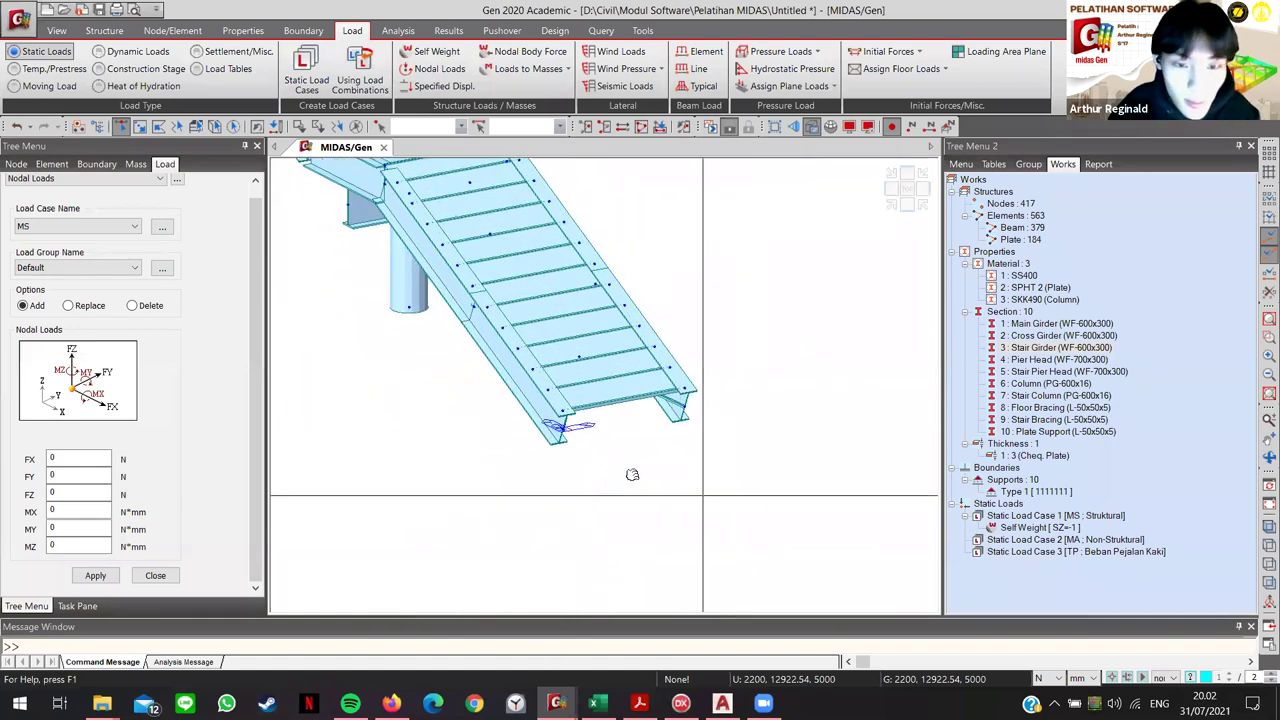
pyautogui.scroll(-1, 603, 442)
pyautogui.moveTo(603, 442); pyautogui.dragTo(548, 440, button='middle')
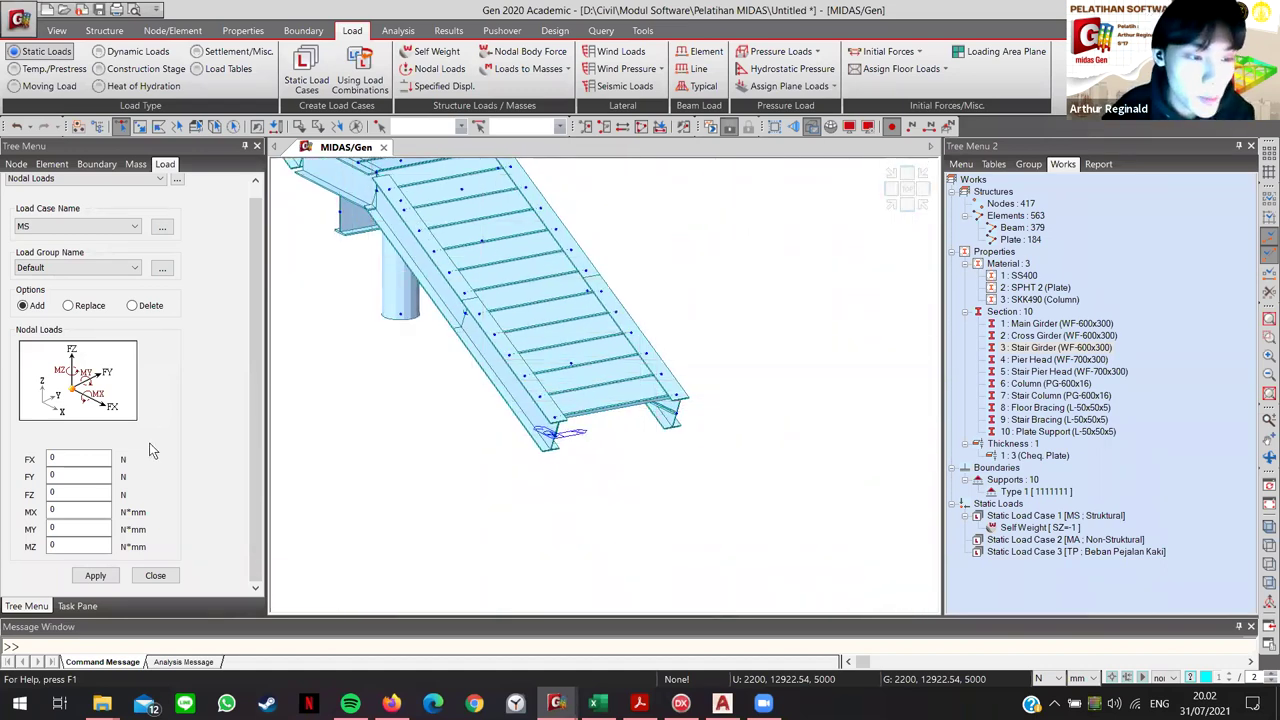
# Step: Close the Nodal Loads input and pan the view up to the upper stair landing
pyautogui.click(155, 577)
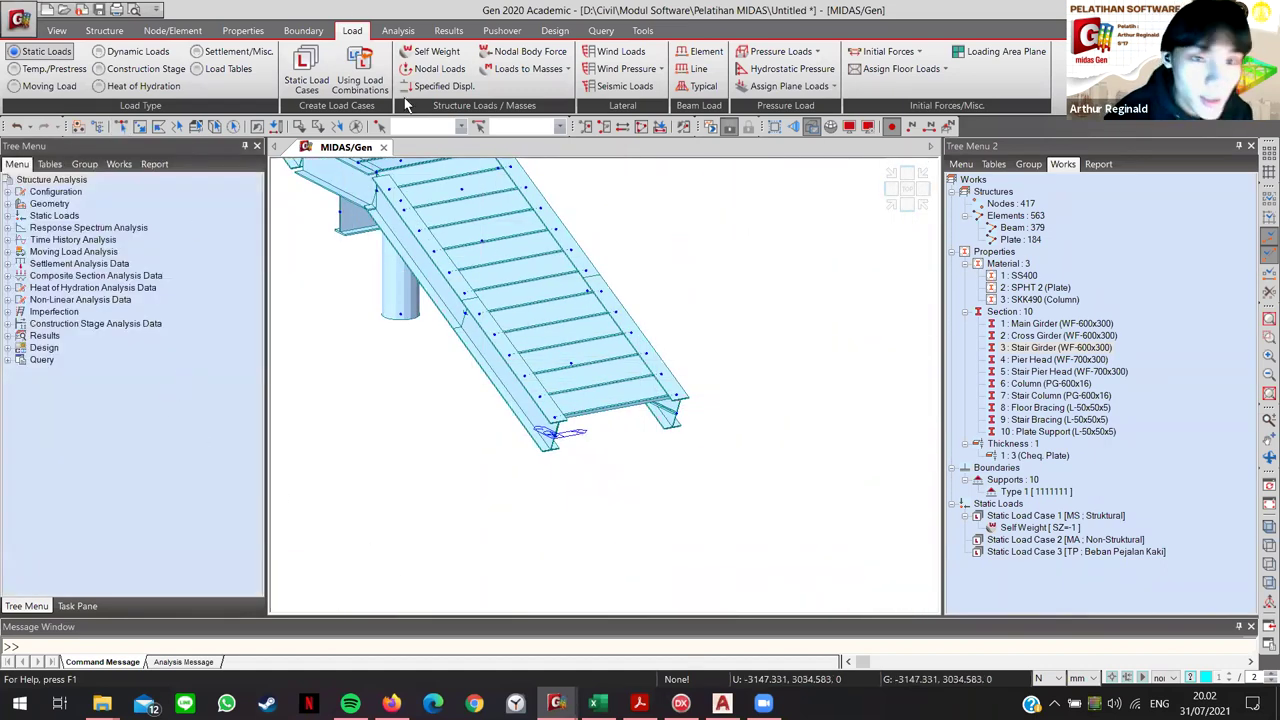
pyautogui.moveTo(468, 316); pyautogui.dragTo(508, 316, button='middle')
pyautogui.moveTo(540, 150); pyautogui.dragTo(650, 220, button='middle')
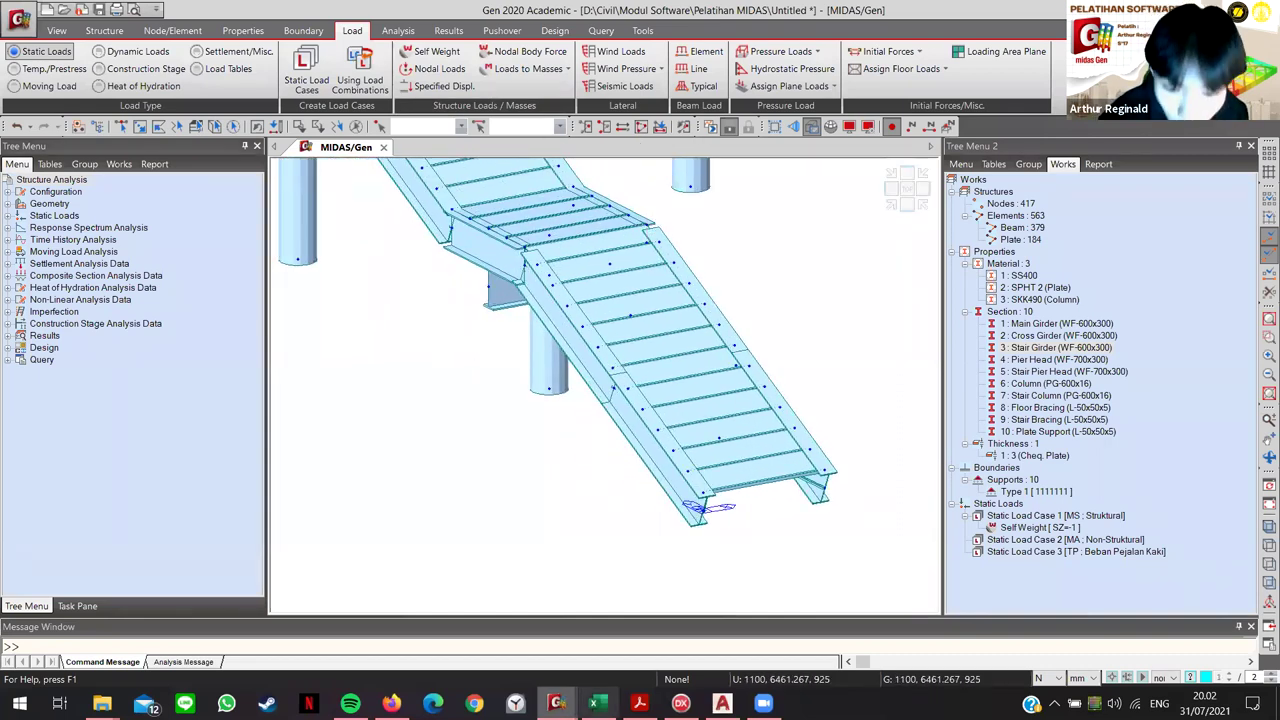
pyautogui.hotkey('alt', 'Tab')
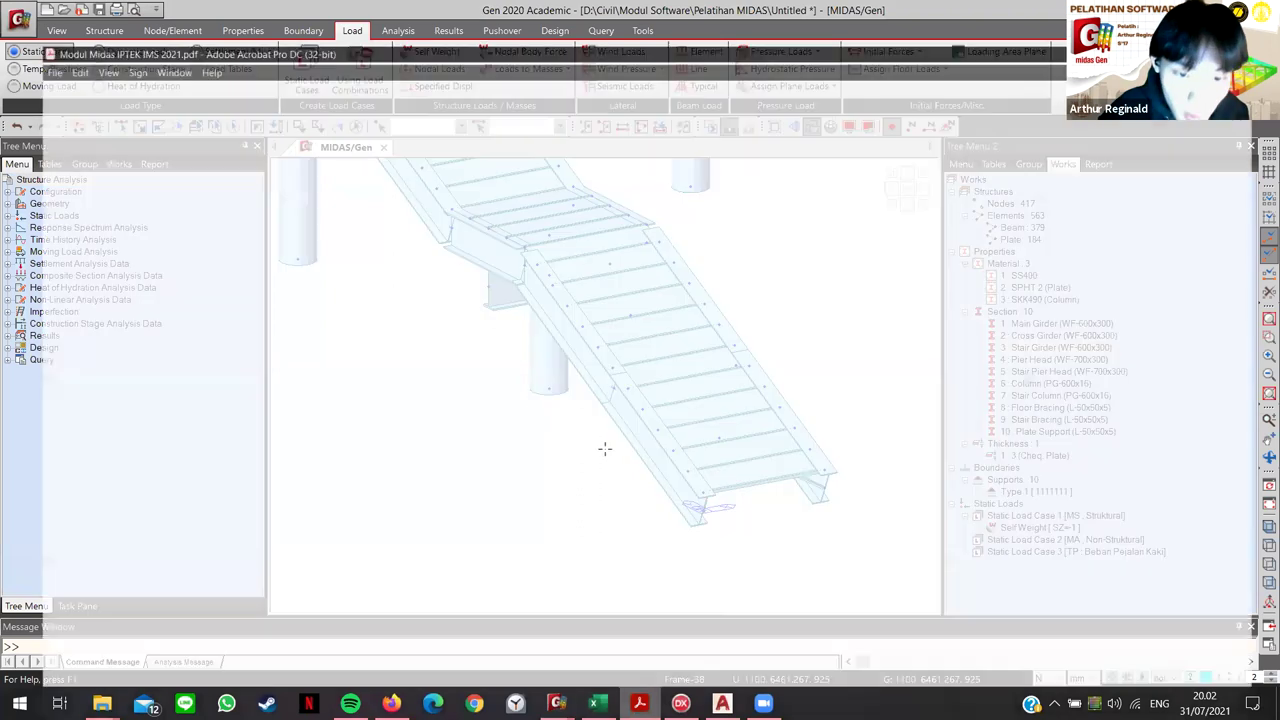
# Step: Set the PDF zoom to 100% and jump to bookmark '3. Pemodelan Menggunakan Link'
pyautogui.scroll(3, 497, 454)
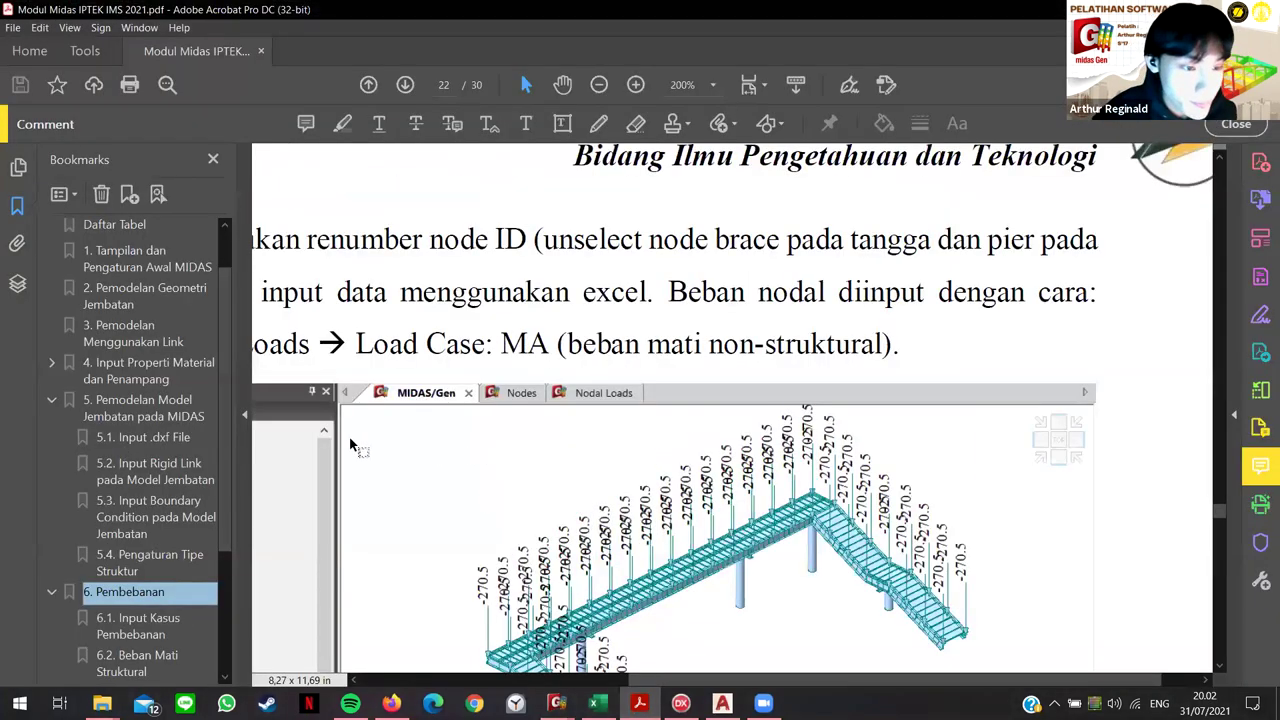
pyautogui.hotkey('ctrl', '1')
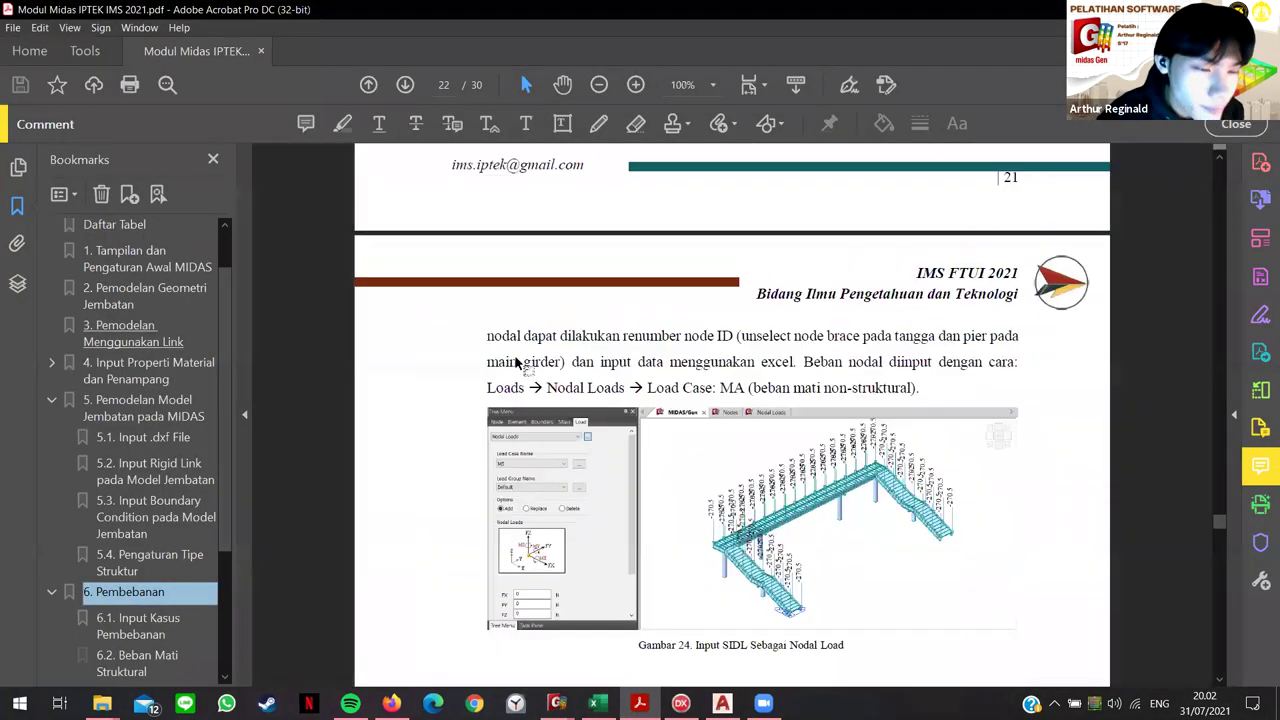
pyautogui.click(120, 335)
# Step: Scroll through pages 6–7 to the explanation of elastic and rigid links
pyautogui.scroll(2, 690, 355)
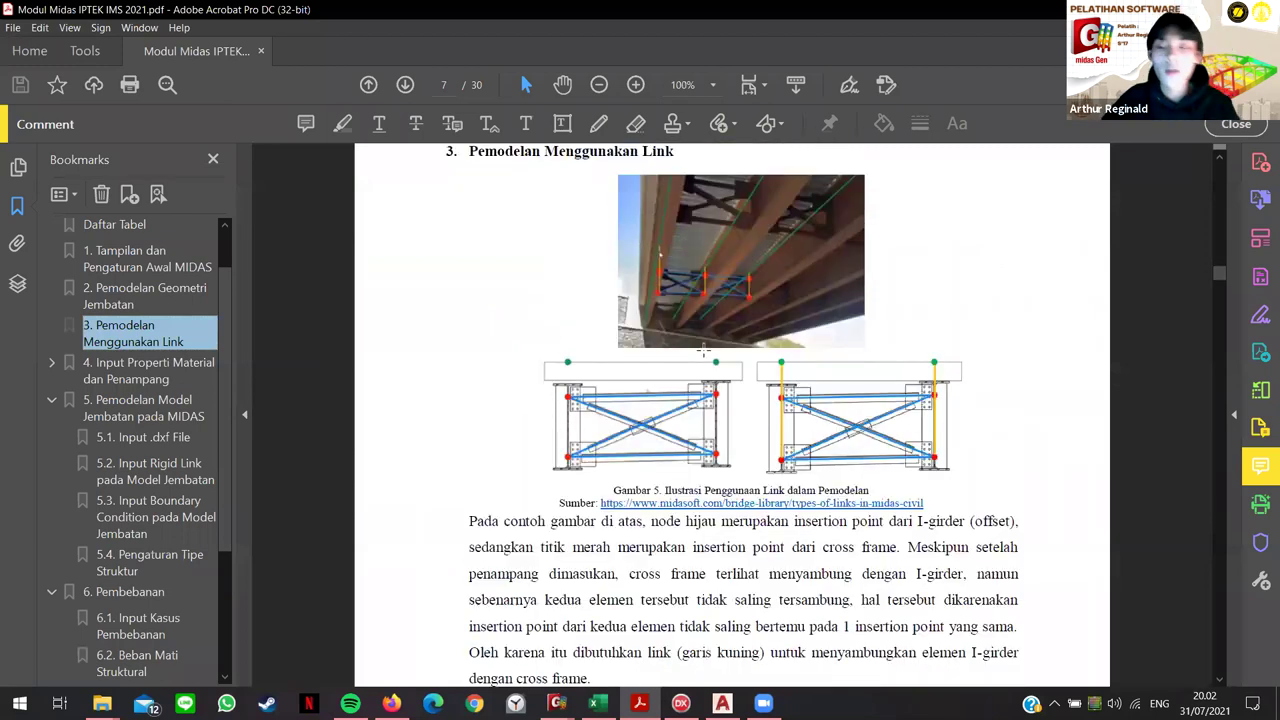
pyautogui.scroll(8, 674, 360)
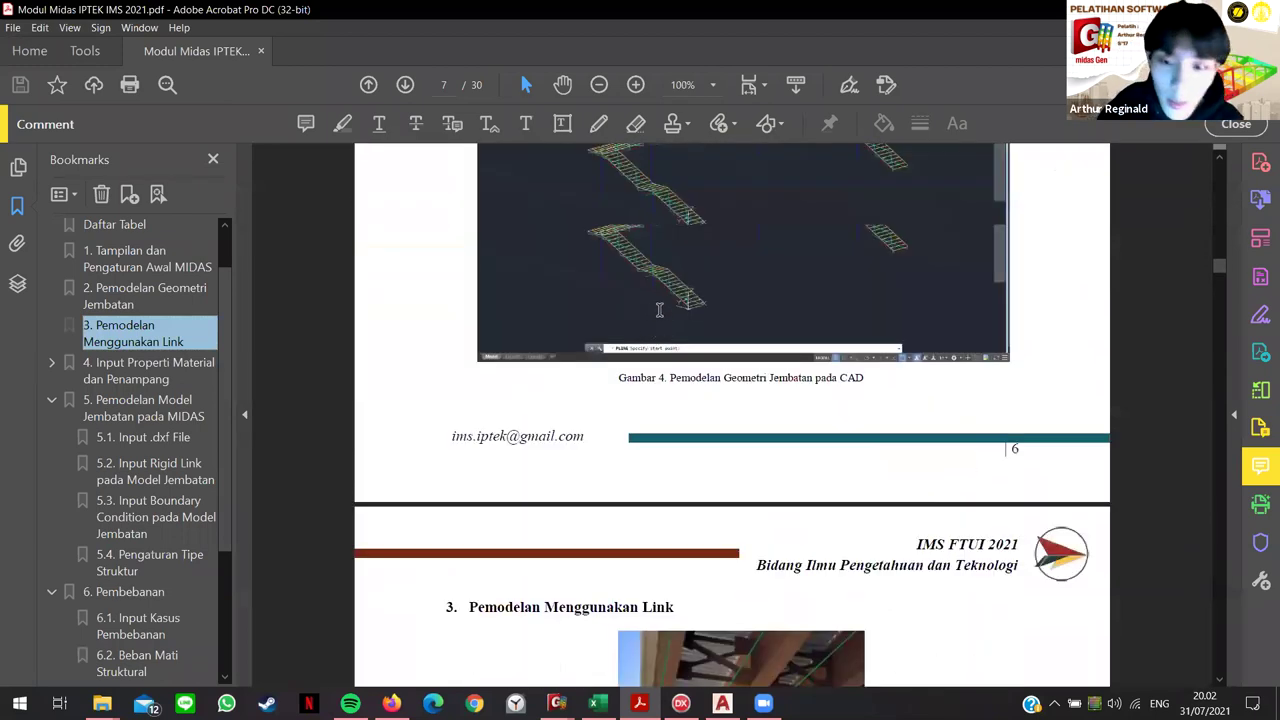
pyautogui.scroll(5, 612, 265)
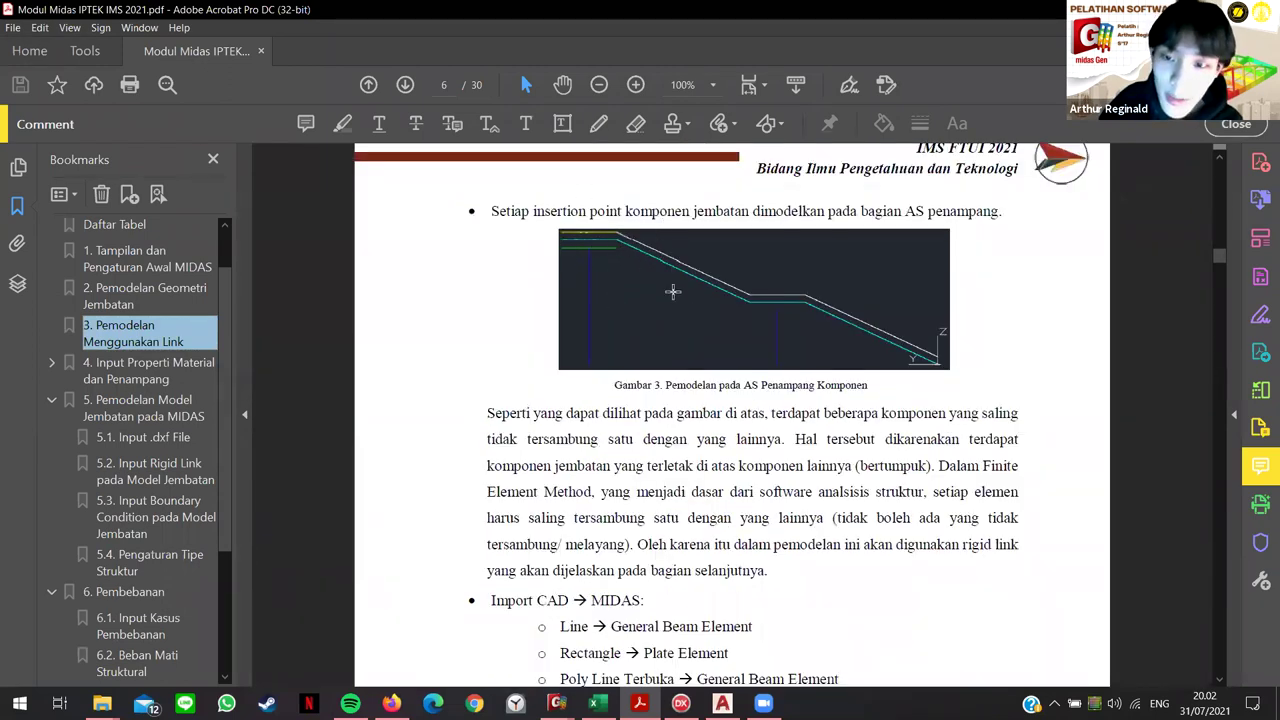
pyautogui.scroll(-1, 744, 268)
pyautogui.scroll(-12, 744, 268)
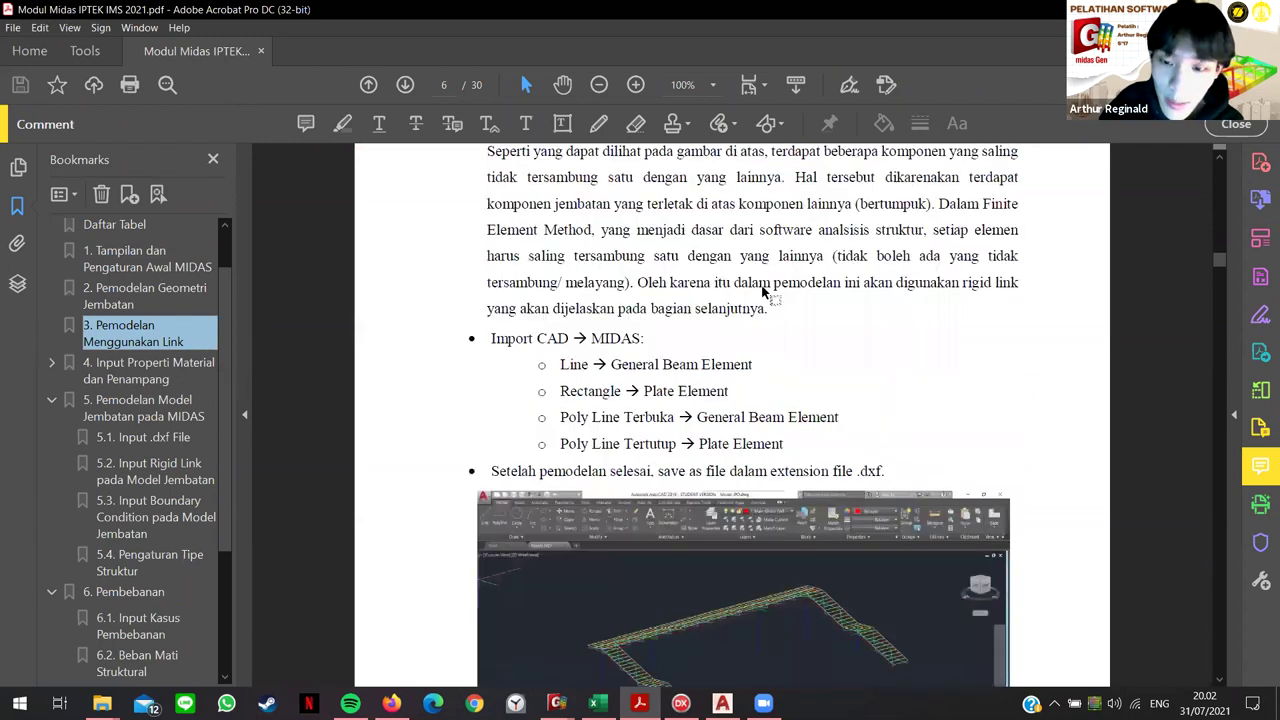
pyautogui.scroll(-12, 784, 331)
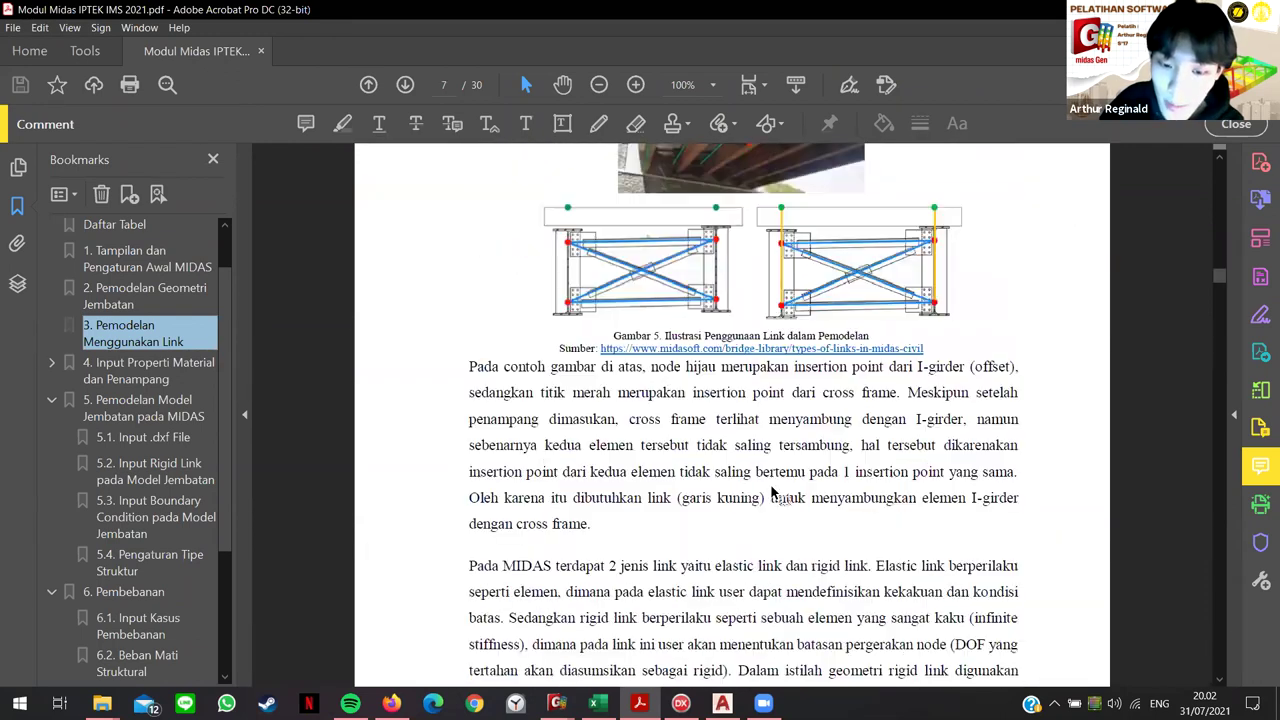
pyautogui.scroll(-1, 955, 528)
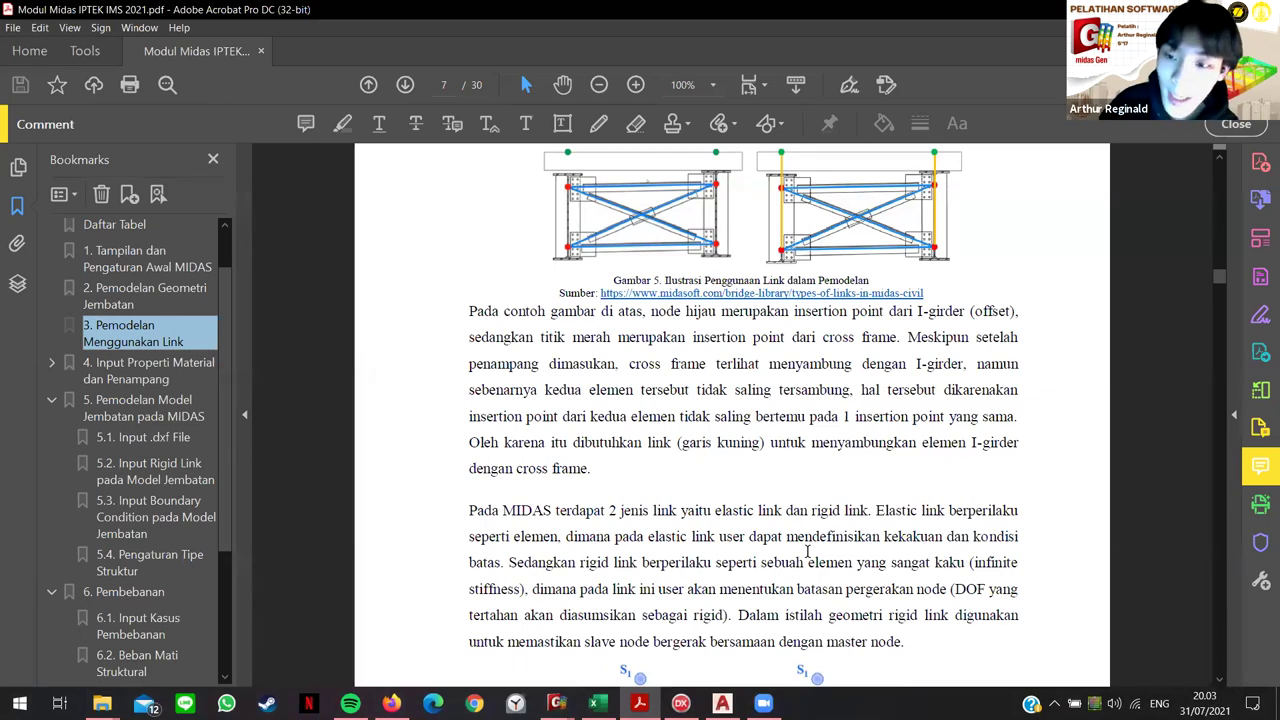
pyautogui.scroll(-5, 870, 440)
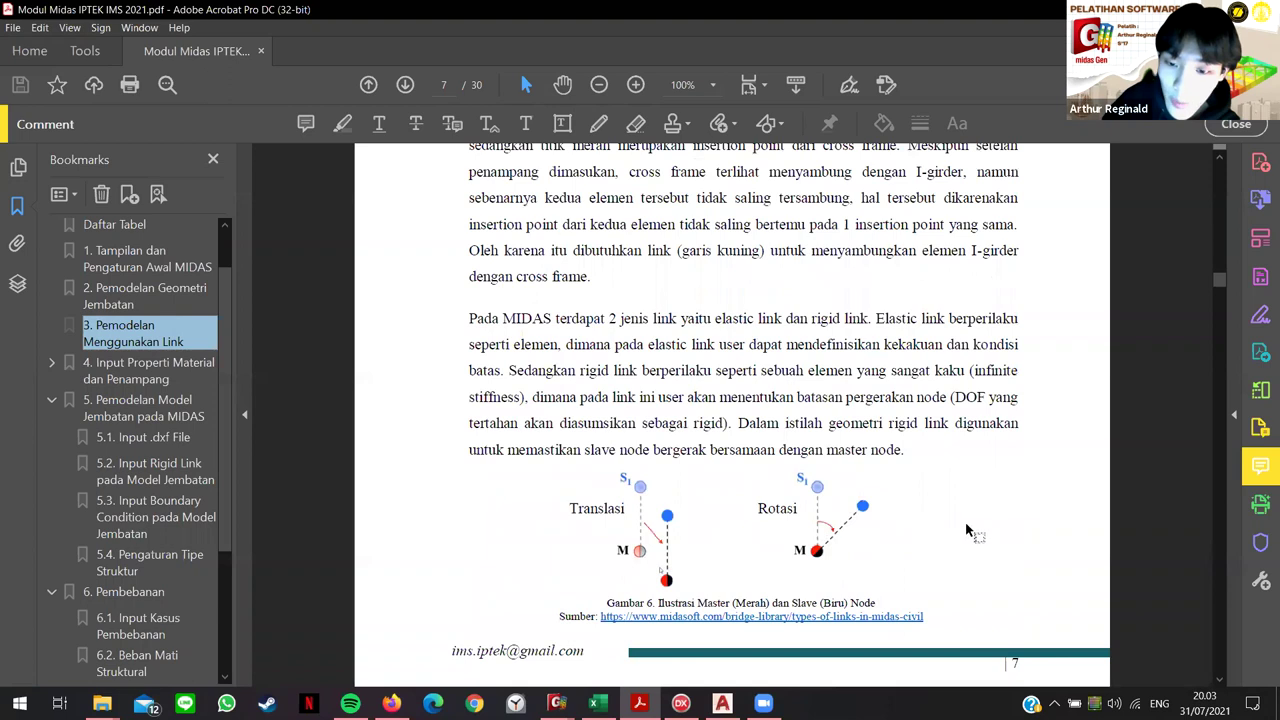
pyautogui.scroll(-1, 657, 577)
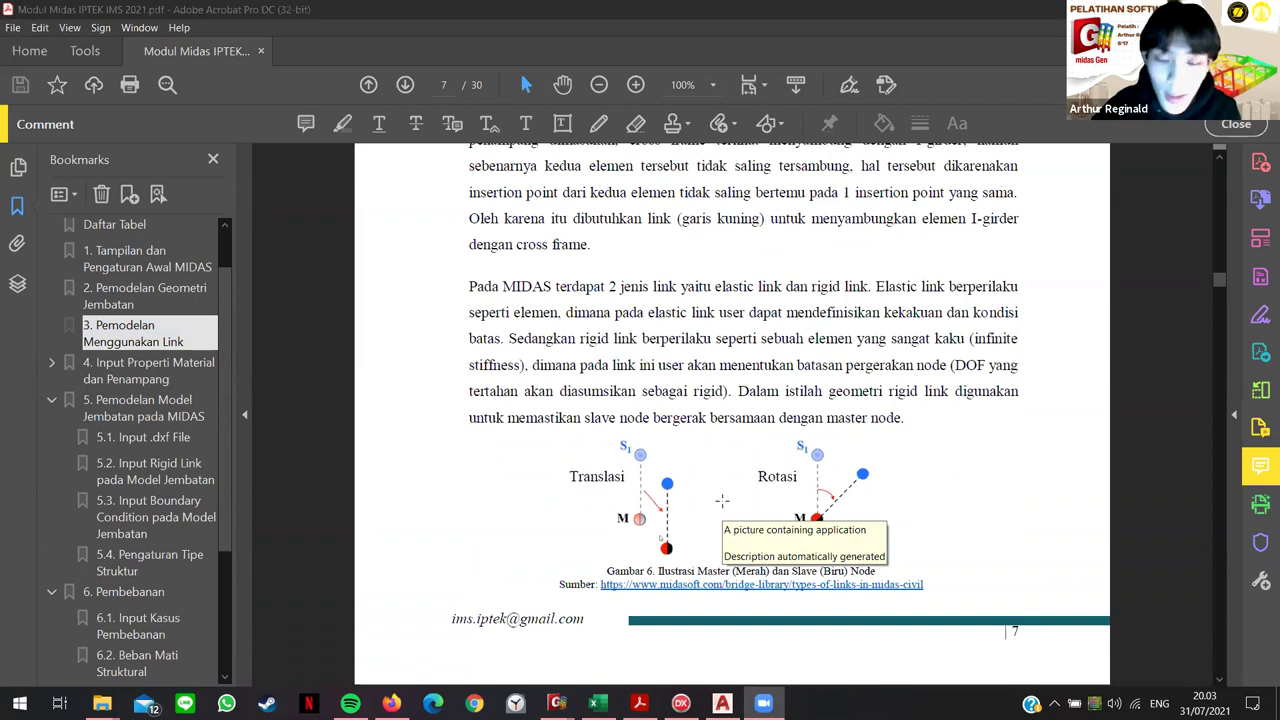
pyautogui.scroll(5, 714, 402)
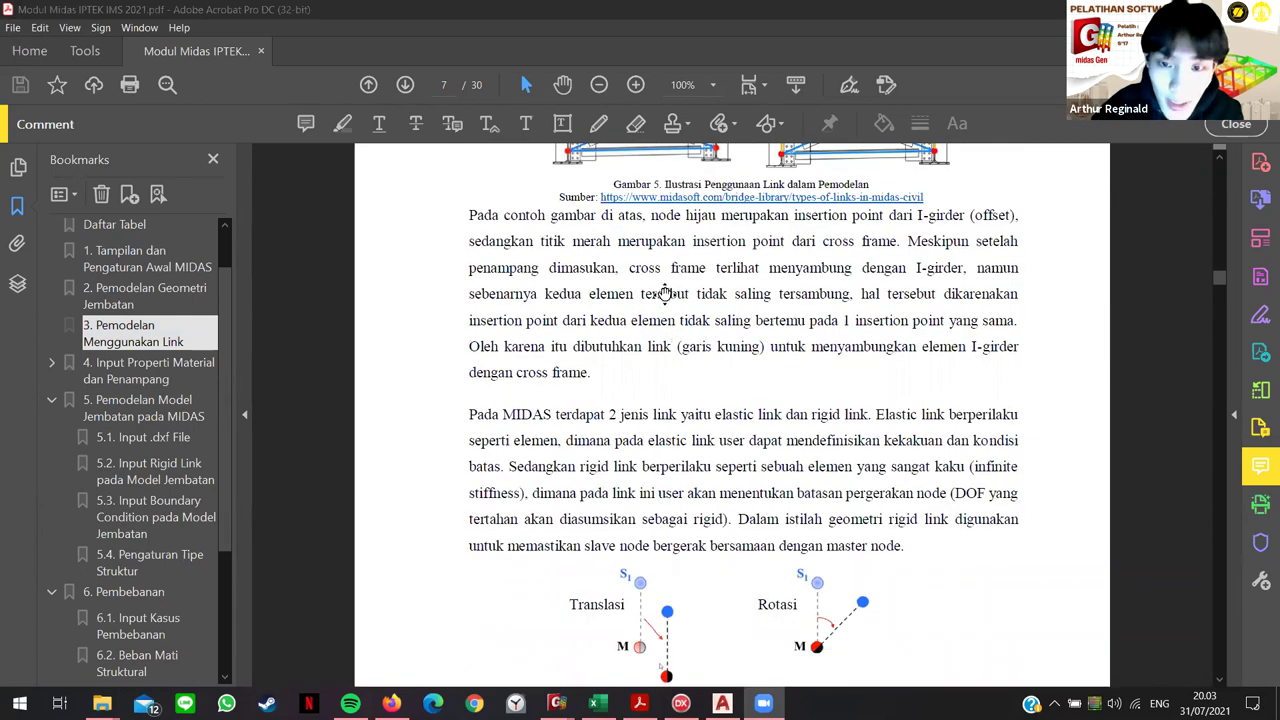
# Step: Scroll page 7 to the Gambar 5 girder and cross-frame link illustration, then return to MIDAS Gen
pyautogui.click(731, 505)
pyautogui.scroll(3, 740, 510)
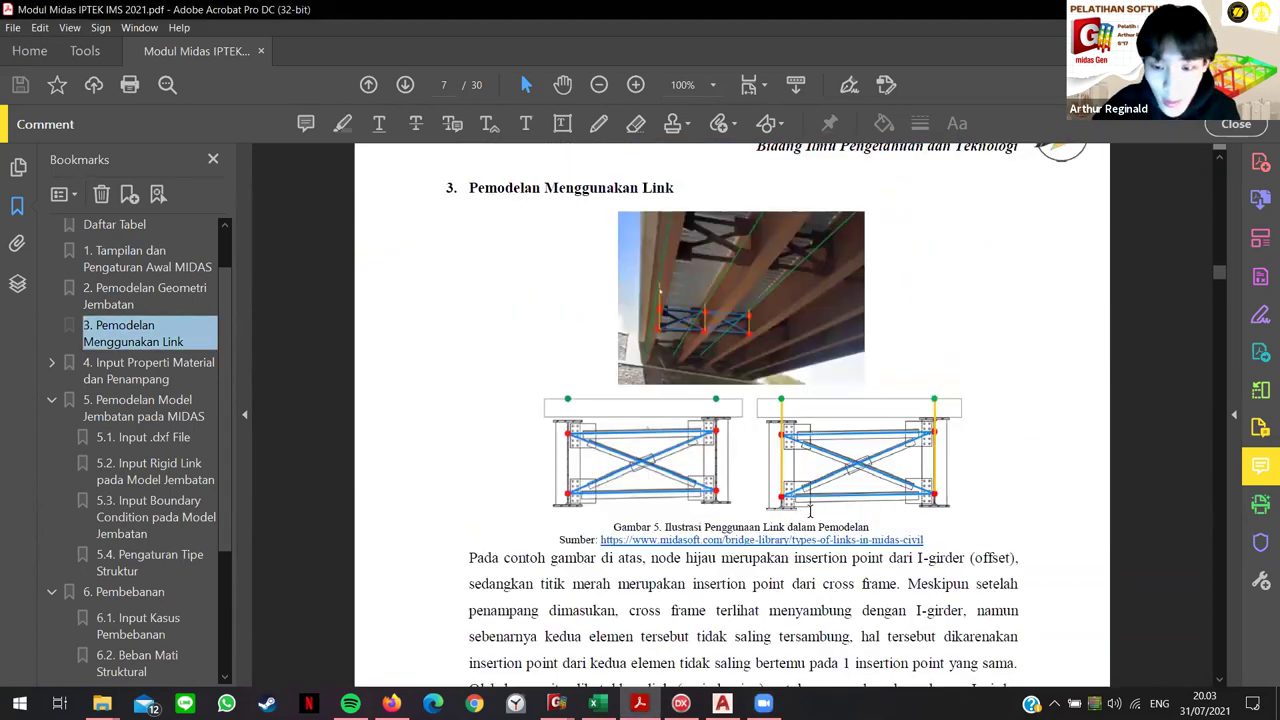
pyautogui.scroll(-1, 828, 490)
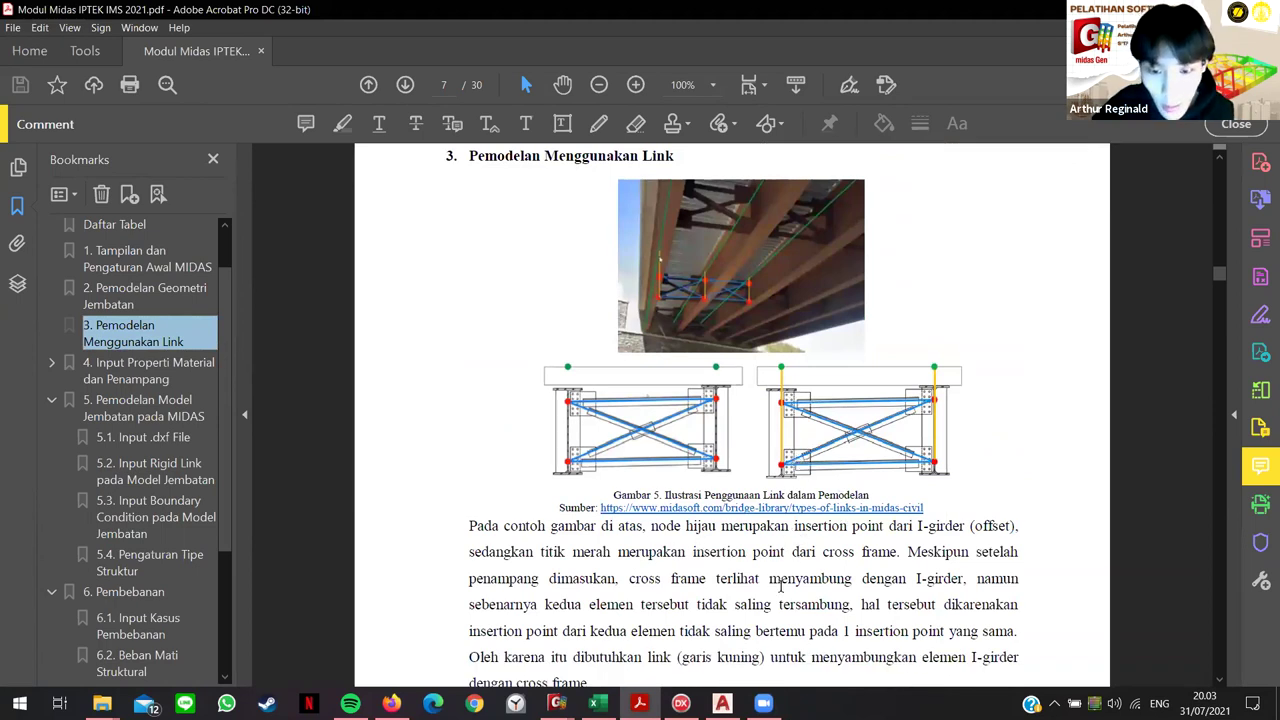
pyautogui.keyDown('ctrl'); pyautogui.scroll(1, 782, 586); pyautogui.keyUp('ctrl')
pyautogui.keyDown('ctrl'); pyautogui.scroll(1, 838, 541); pyautogui.keyUp('ctrl')
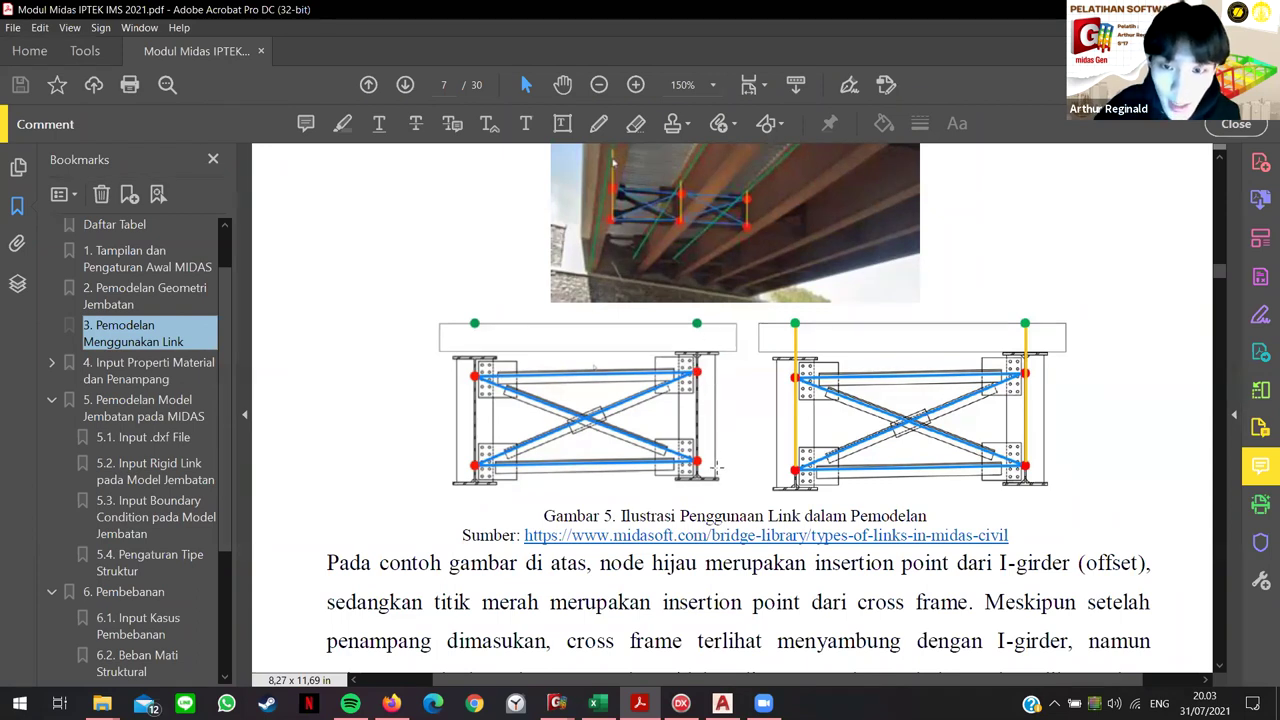
pyautogui.scroll(4, 780, 290)
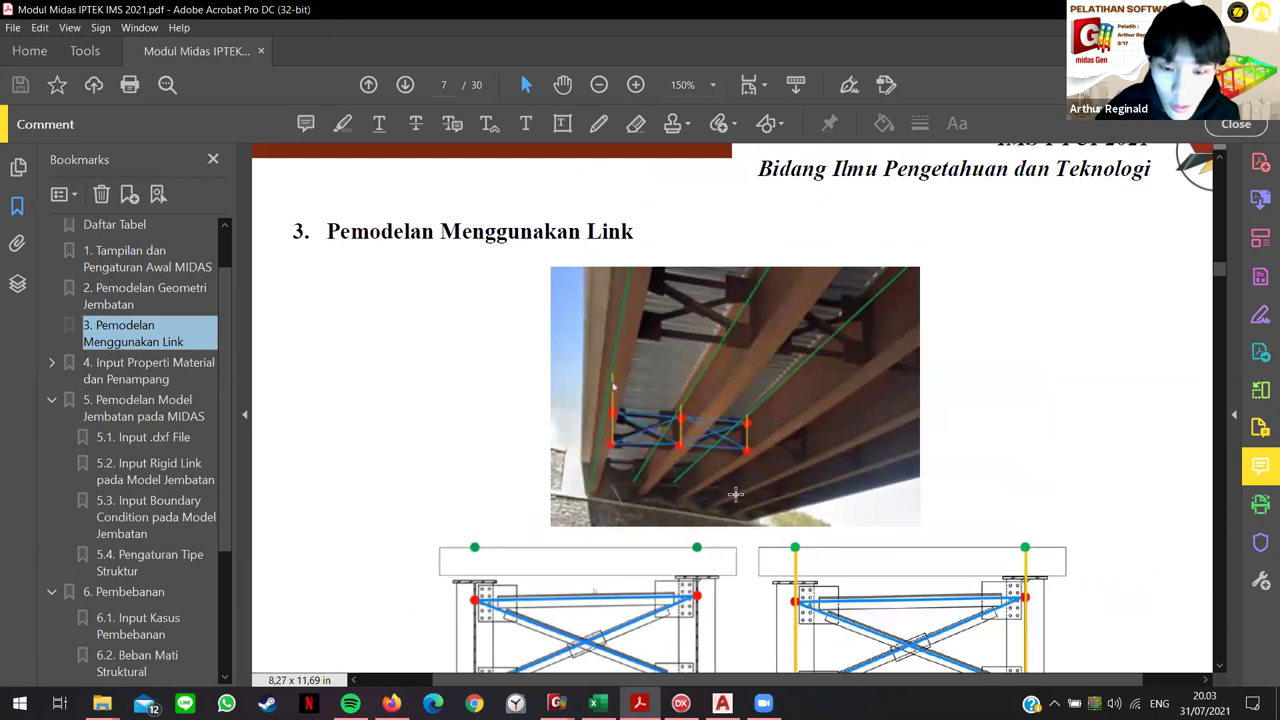
pyautogui.scroll(-1, 542, 497)
pyautogui.scroll(-1, 542, 497)
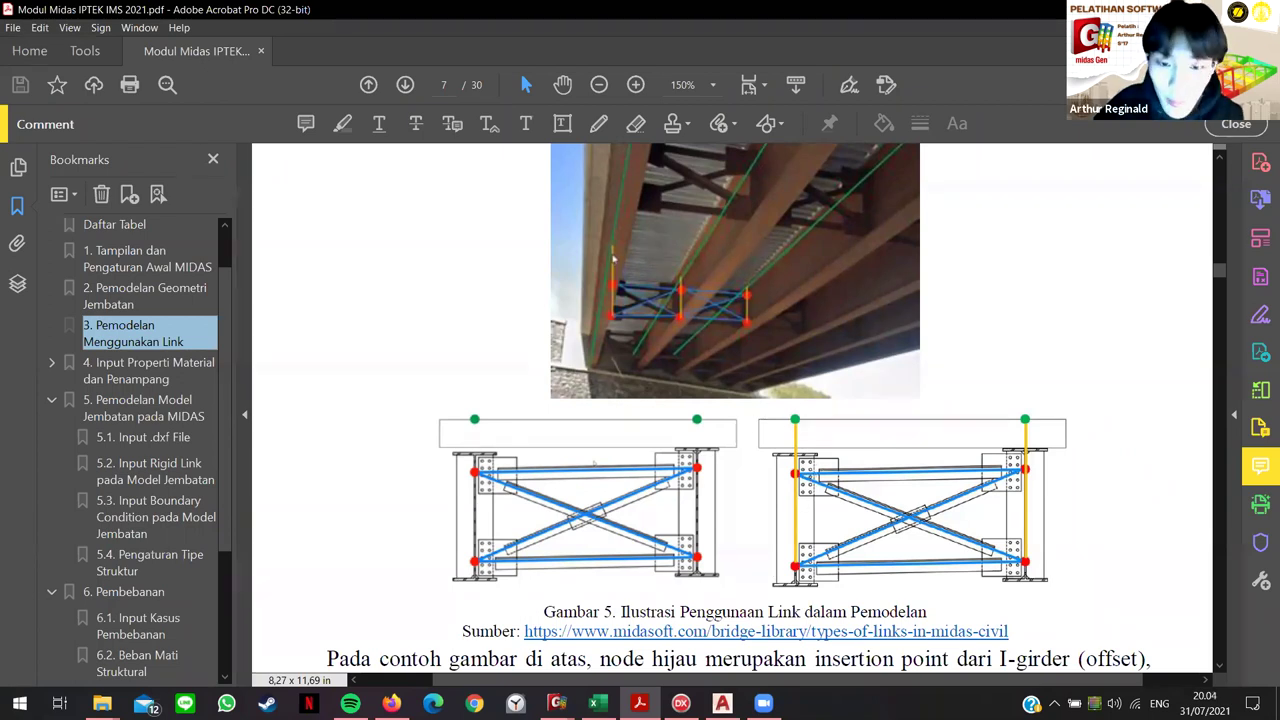
pyautogui.hotkey('alt', 'Tab')
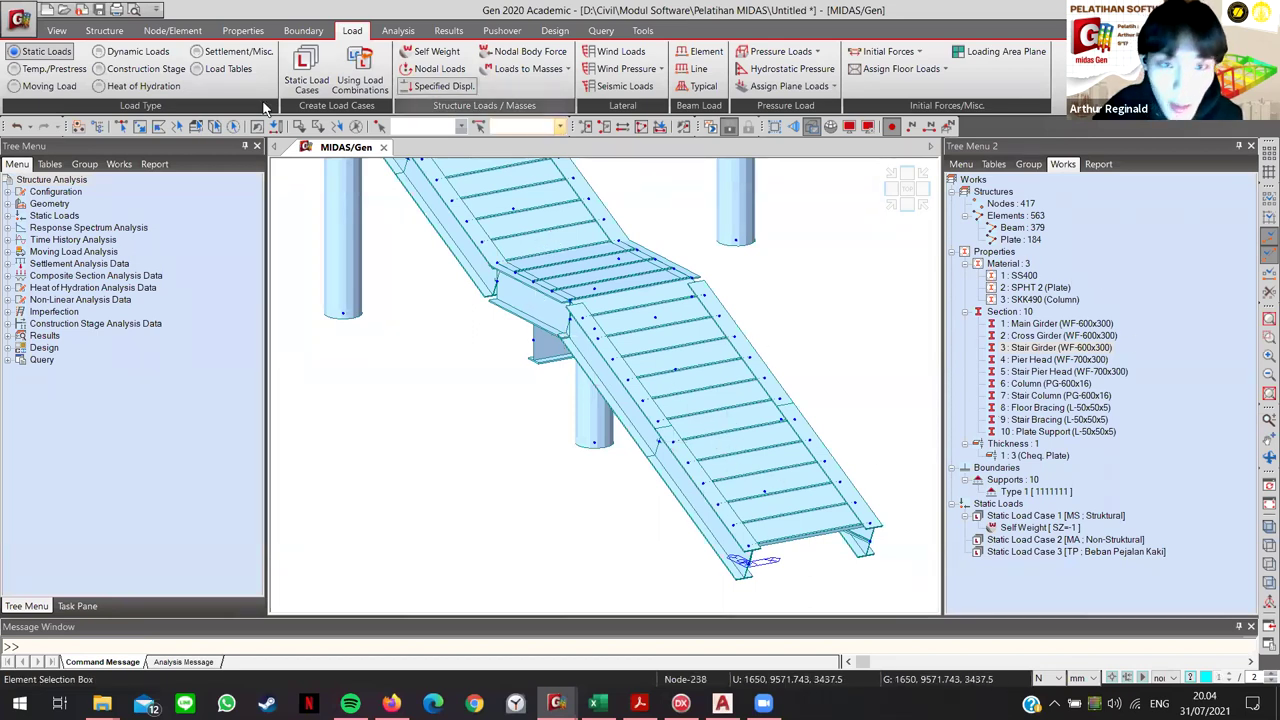
# Step: Select stair beam element 151 and cross beam element 264
pyautogui.click(121, 127)
pyautogui.click(680, 482)
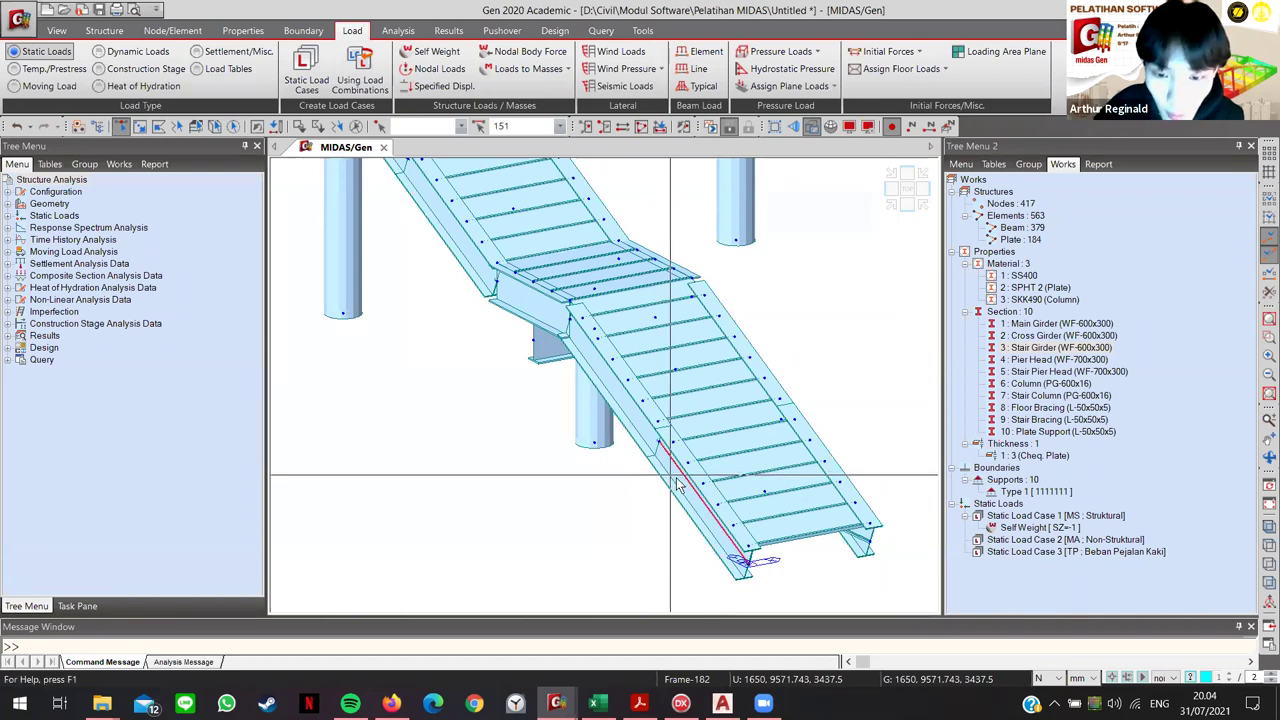
pyautogui.click(692, 462)
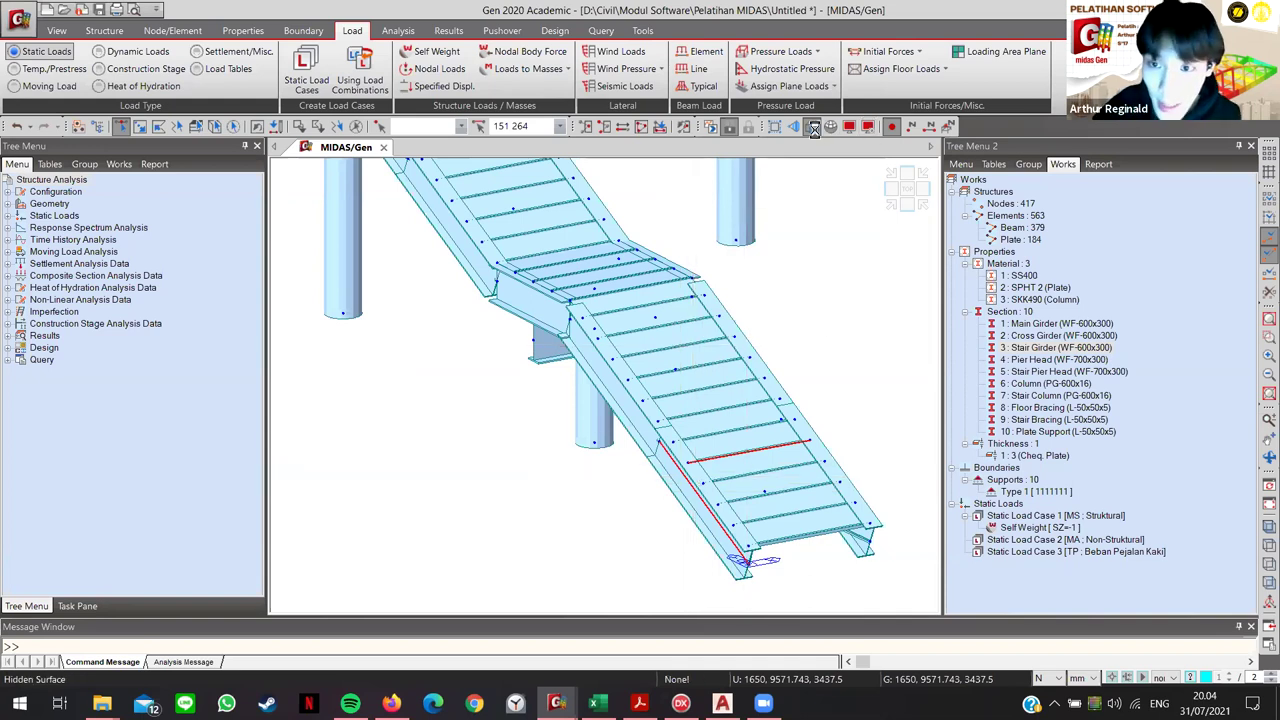
# Step: Switch the model to wireframe display, clear the selection, and rotate the stair view
pyautogui.hotkey('ctrl', 'h')
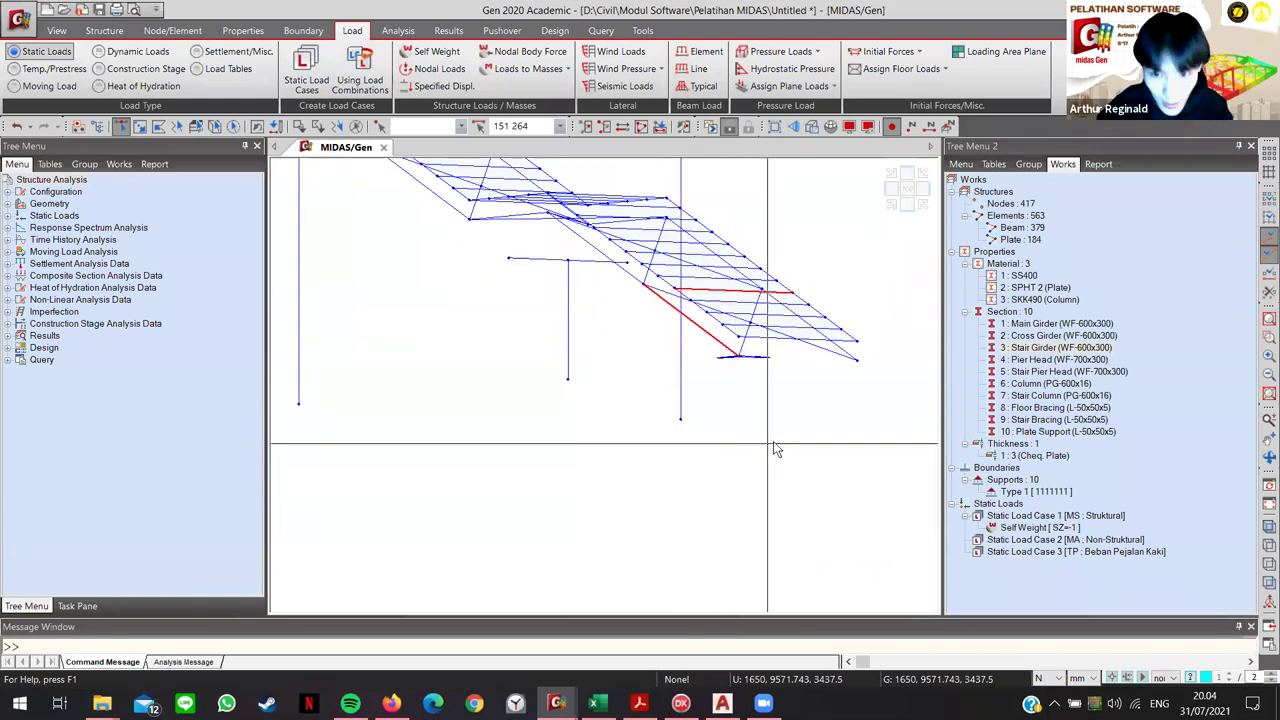
pyautogui.click(784, 400)
pyautogui.moveTo(784, 412); pyautogui.dragTo(644, 580, button='middle')
pyautogui.click(639, 703)
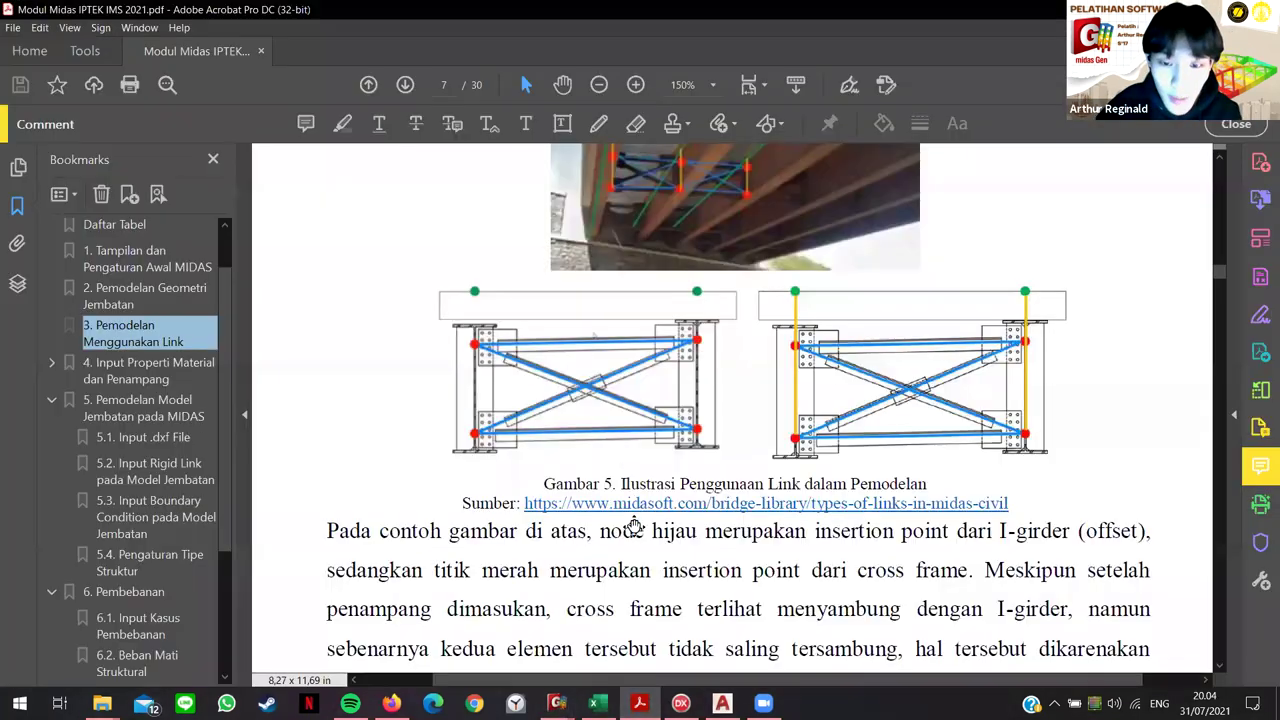
# Step: Scroll the module from page 7 to page 18's rigid-link notes and stair copy settings
pyautogui.scroll(-20, 657, 500)
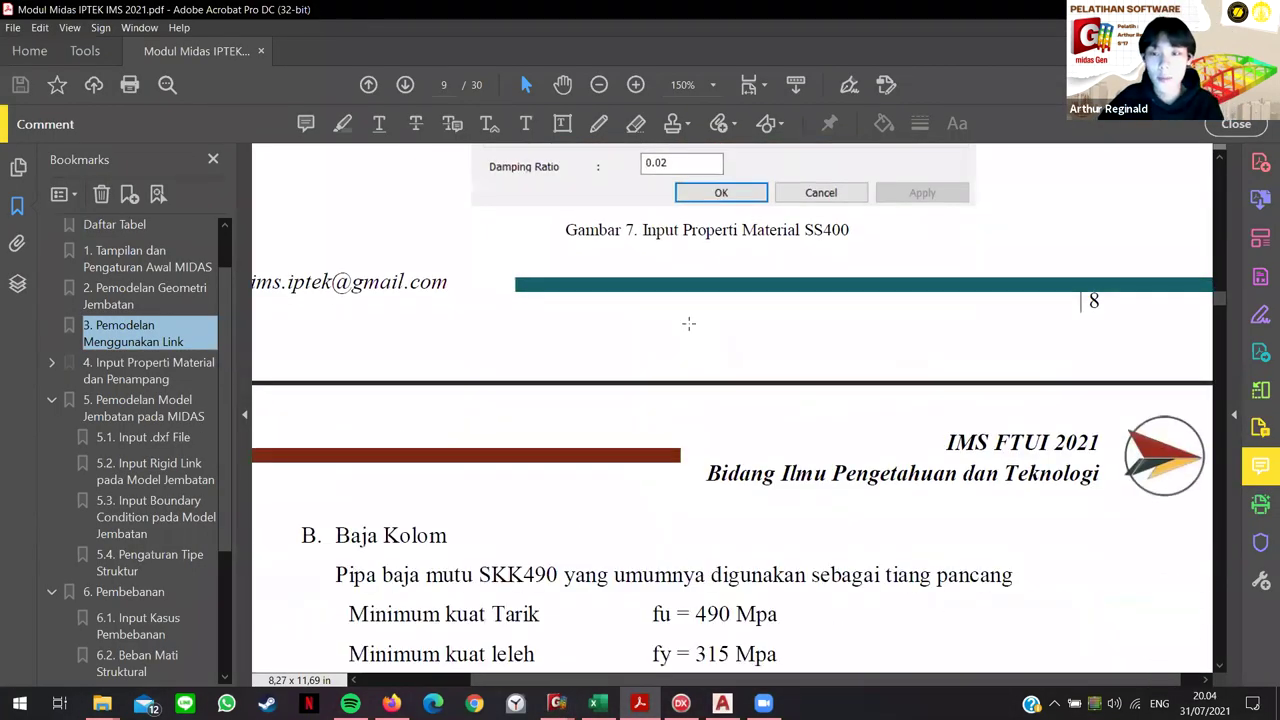
pyautogui.scroll(-8, 781, 471)
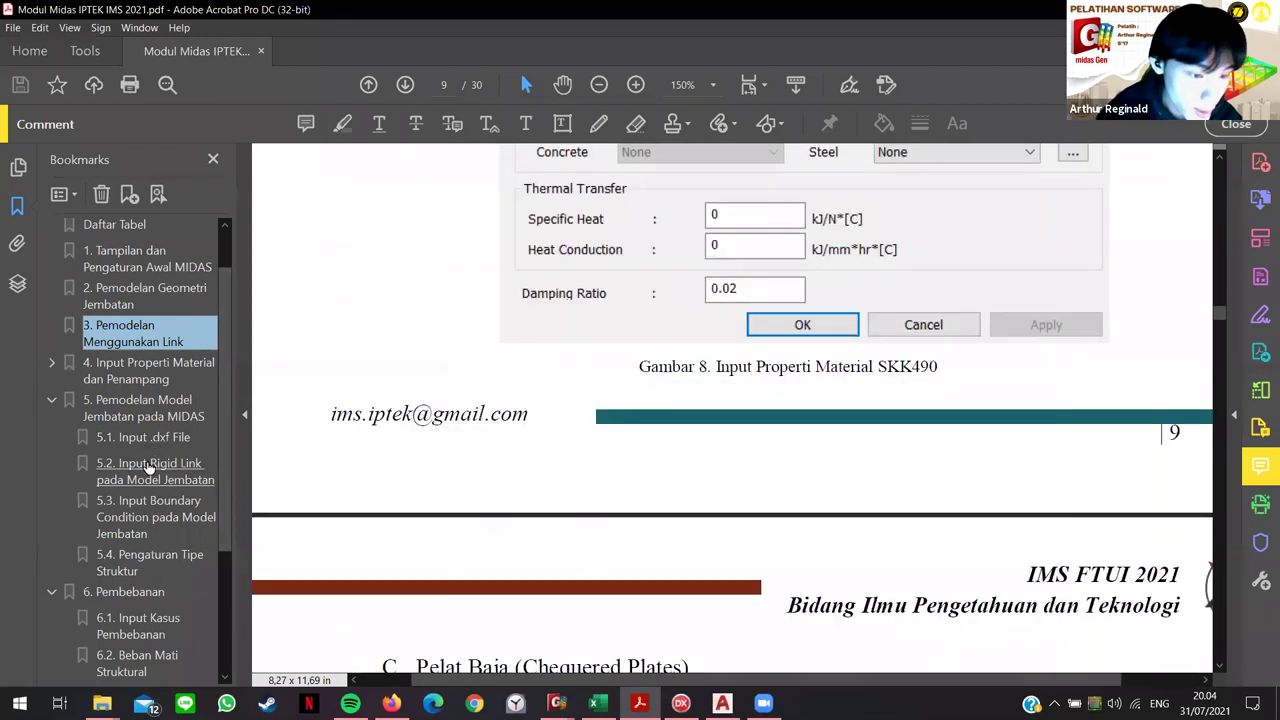
pyautogui.scroll(-20, 781, 471)
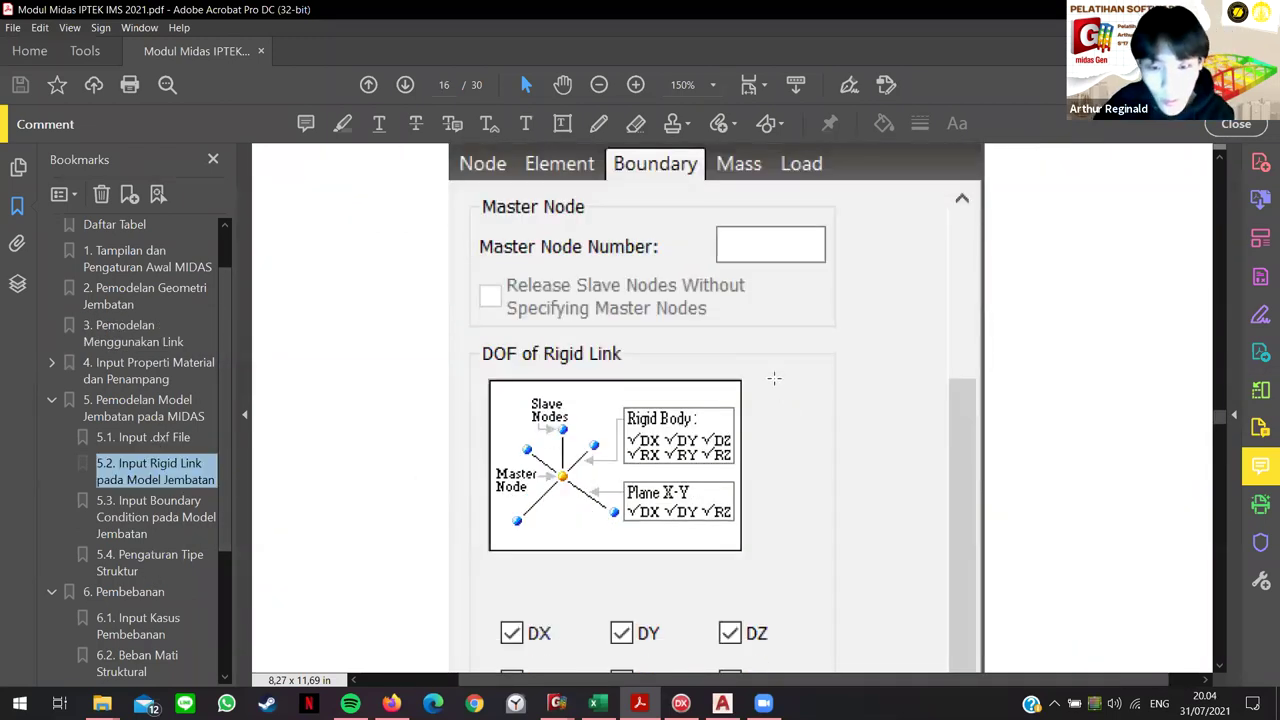
pyautogui.scroll(-10, 749, 533)
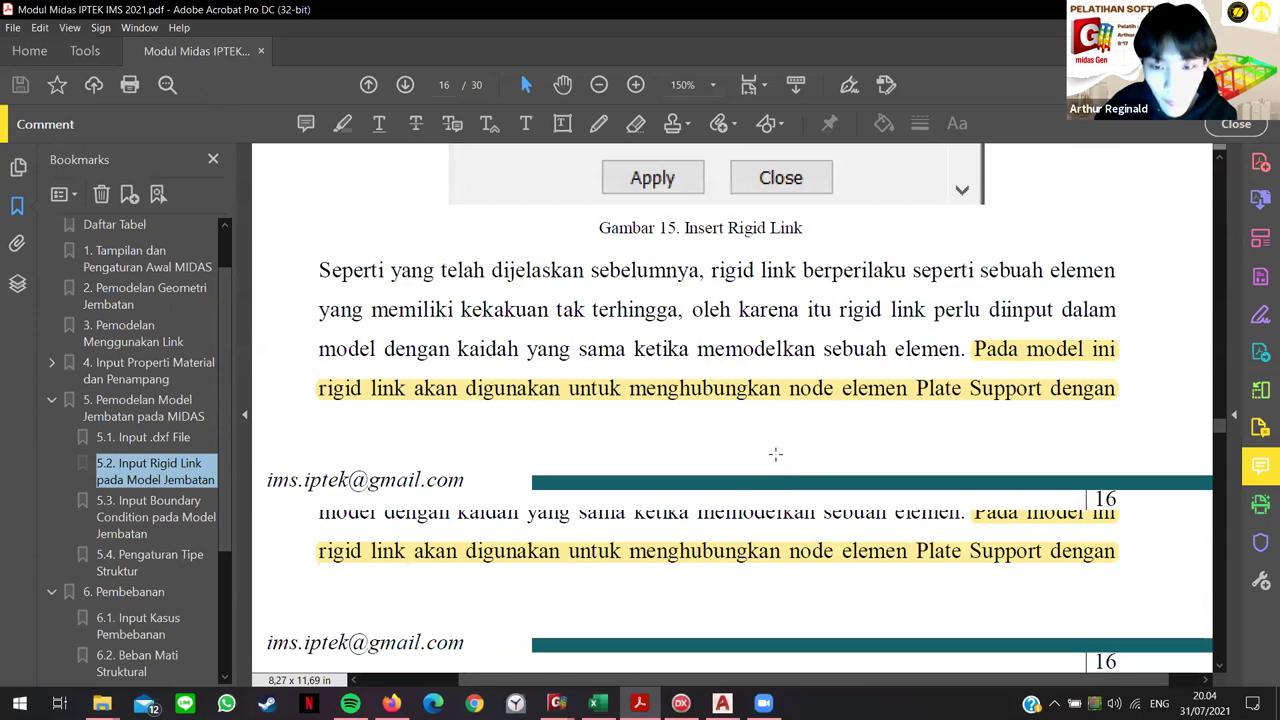
pyautogui.scroll(1, 815, 433)
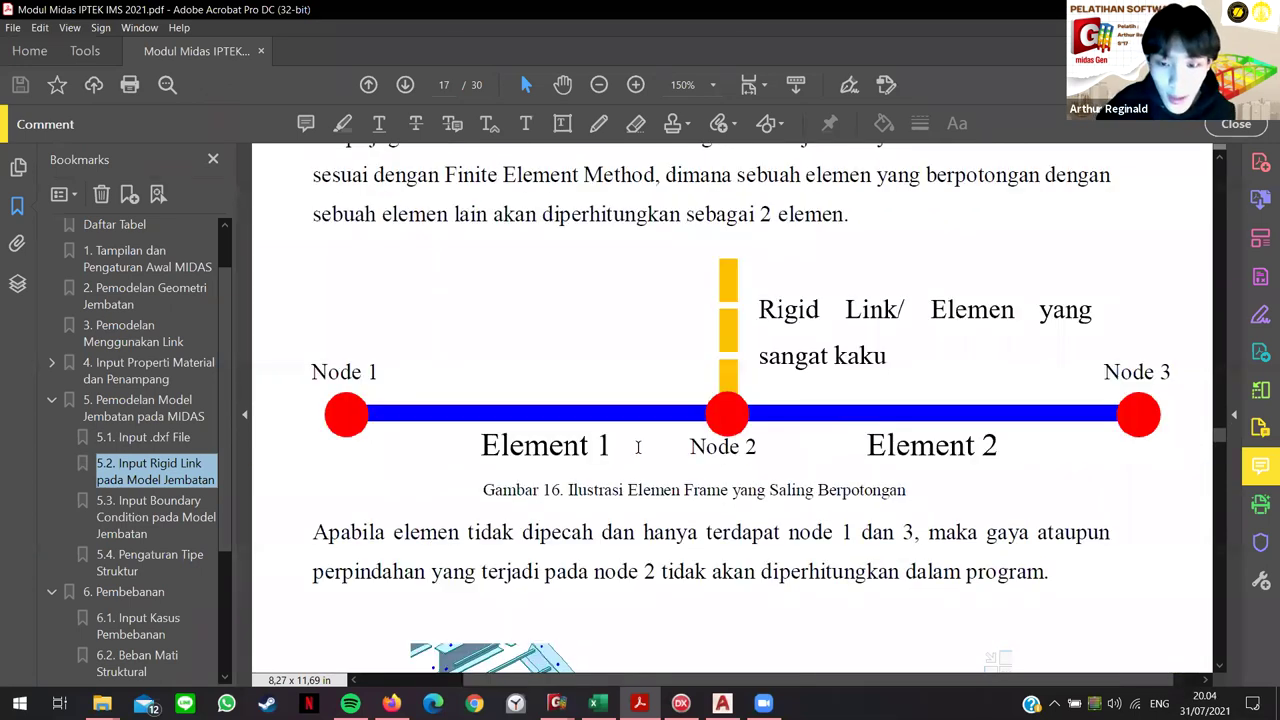
pyautogui.keyDown('ctrl'); pyautogui.scroll(-3, 790, 435); pyautogui.keyUp('ctrl')
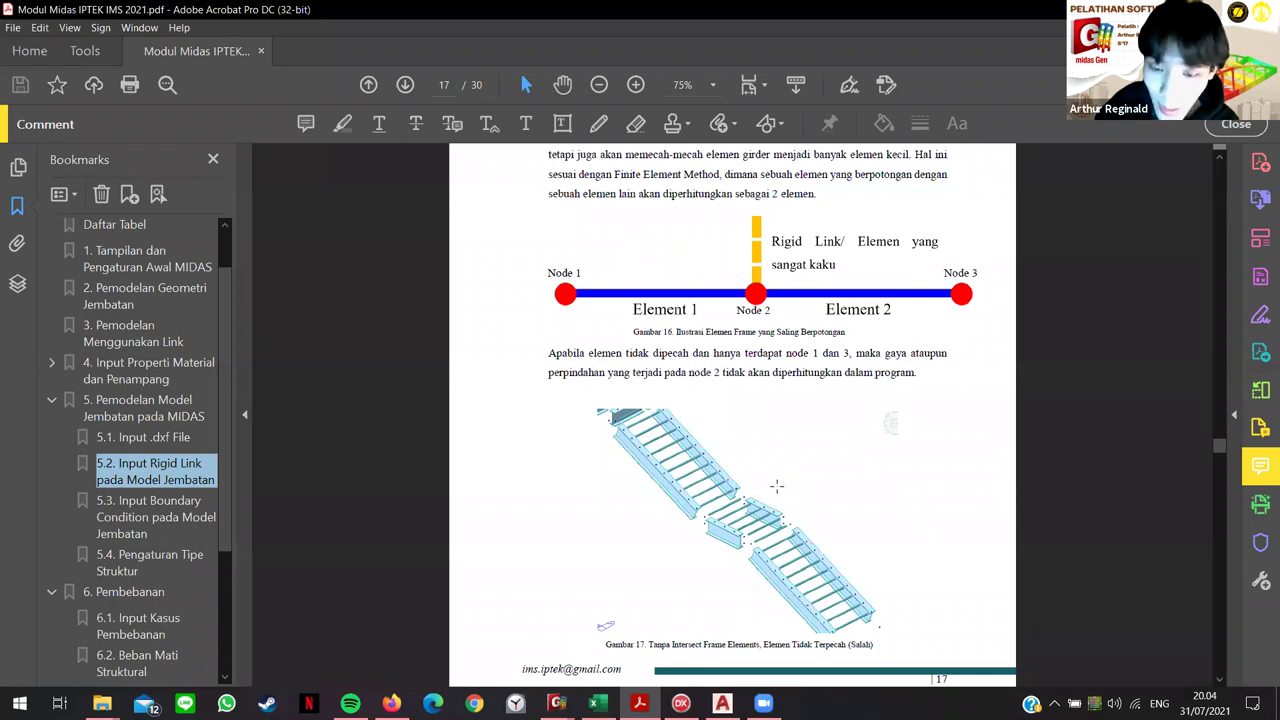
pyautogui.scroll(-4, 777, 486)
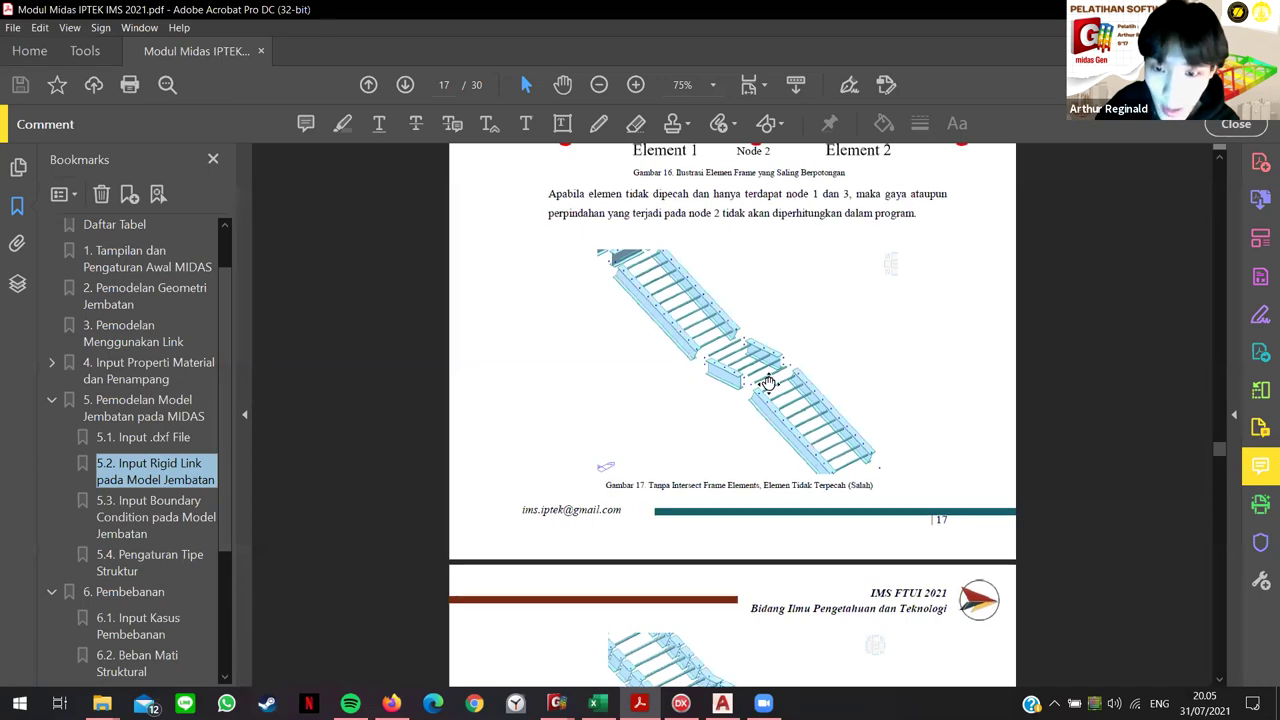
pyautogui.scroll(3, 770, 440)
pyautogui.scroll(-5, 765, 430)
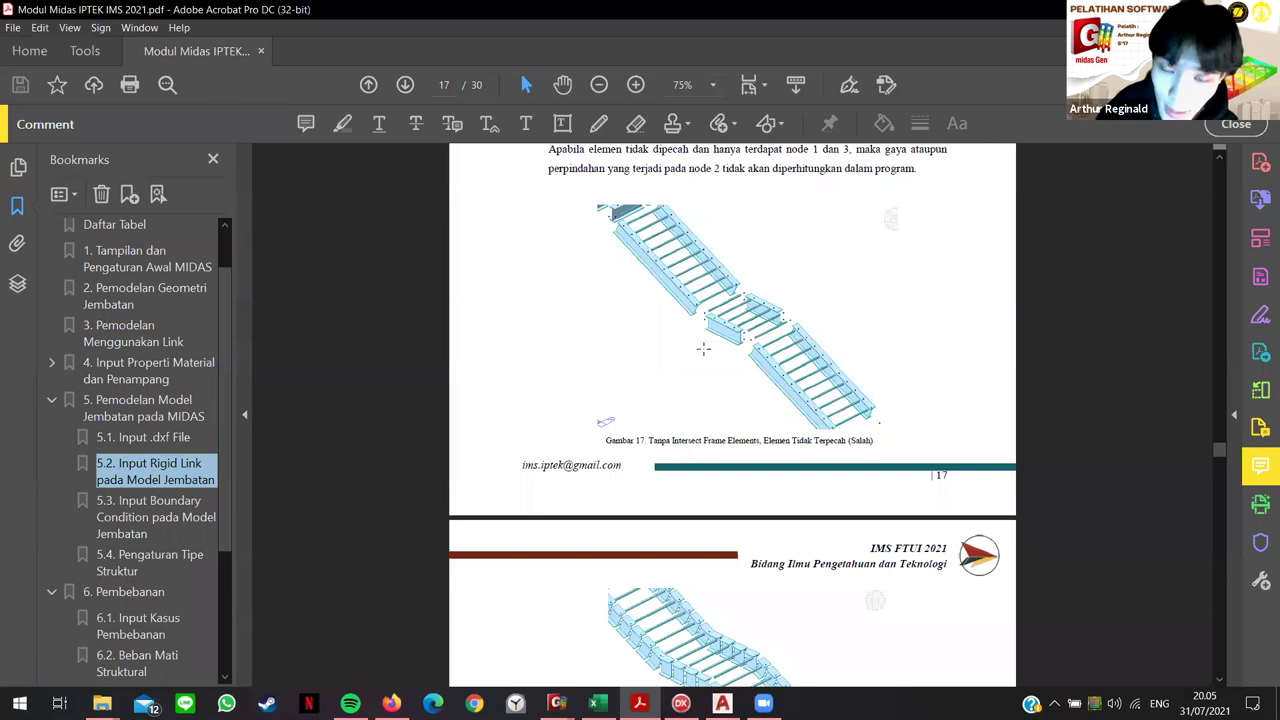
pyautogui.scroll(-1, 791, 416)
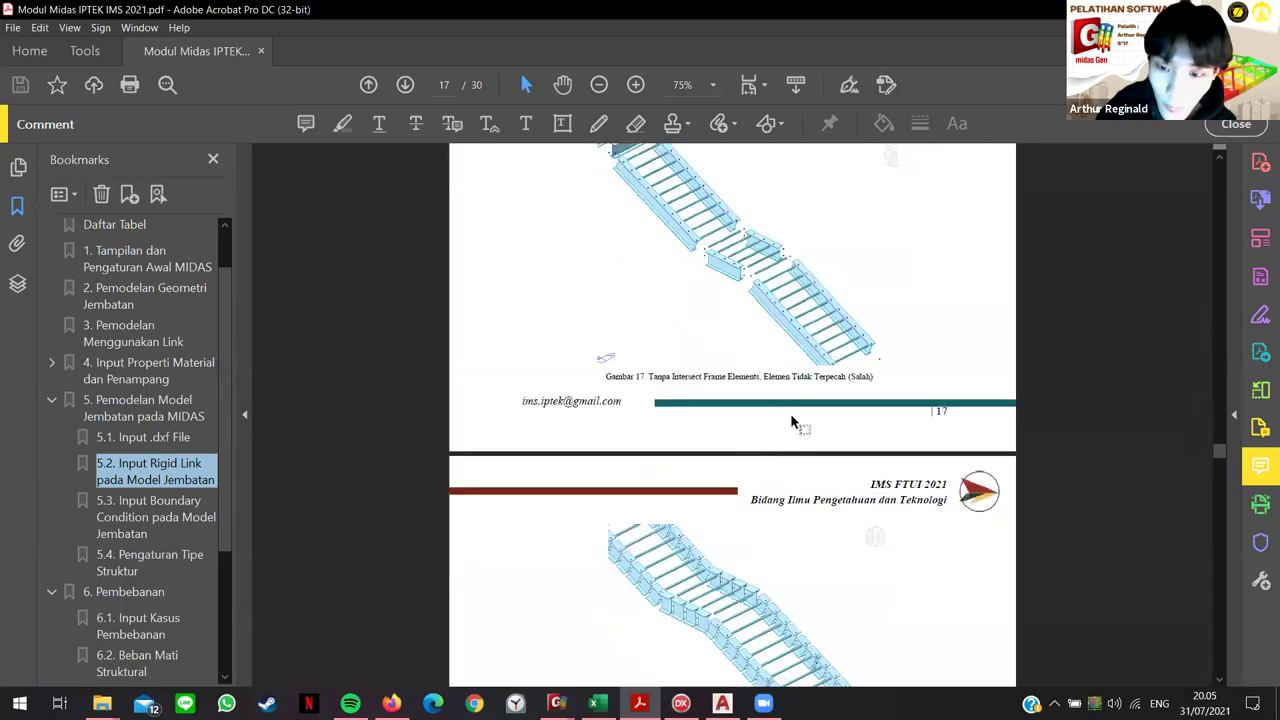
pyautogui.scroll(-3, 766, 430)
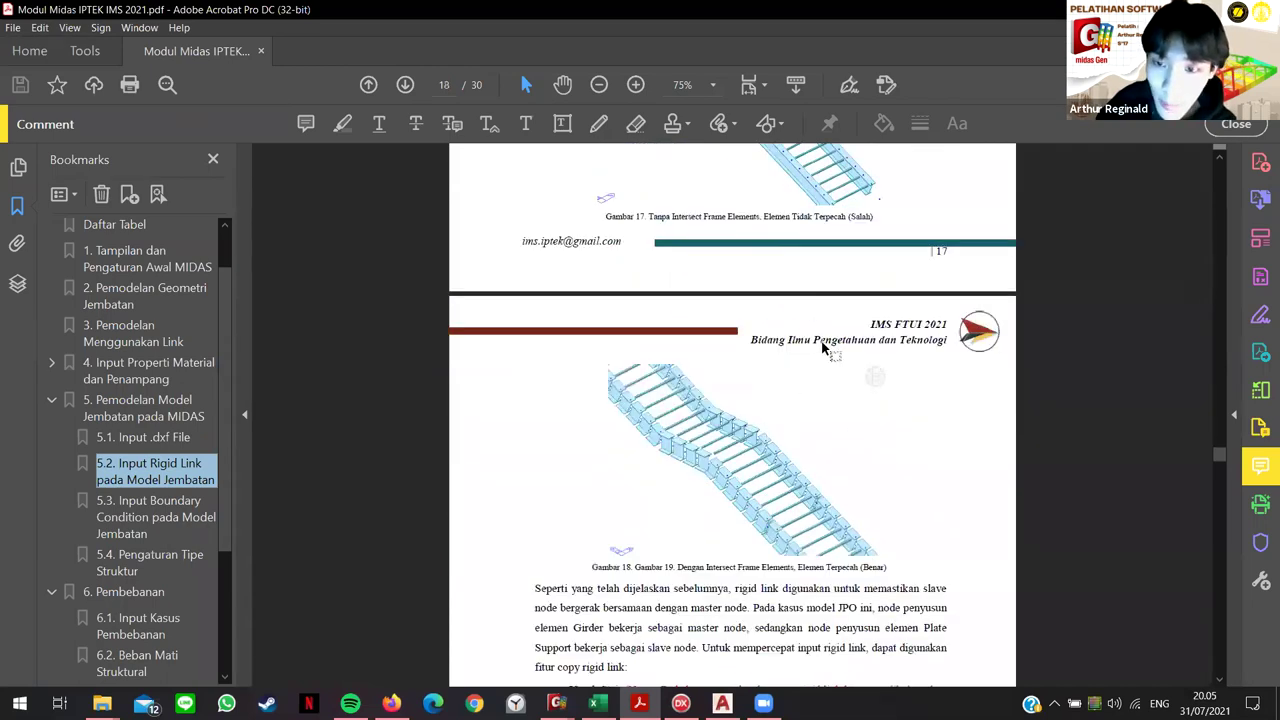
pyautogui.scroll(-1, 825, 340)
pyautogui.scroll(2, 692, 480)
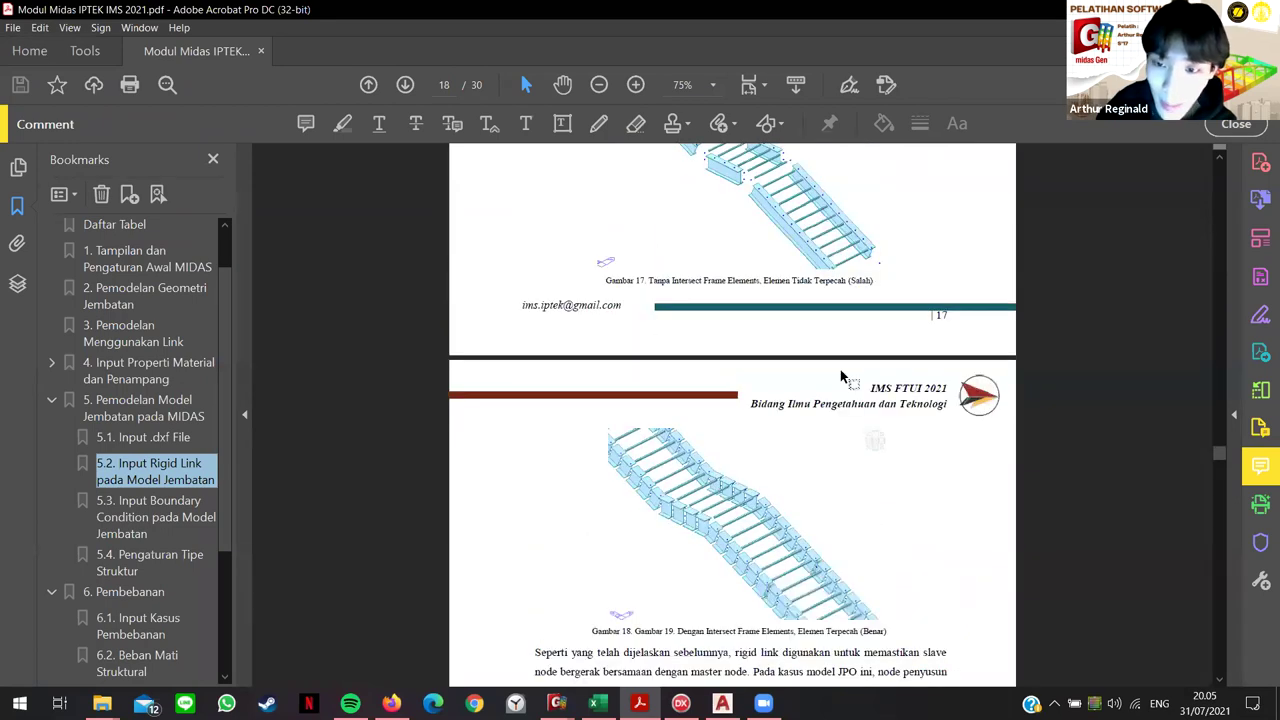
pyautogui.scroll(-3, 802, 570)
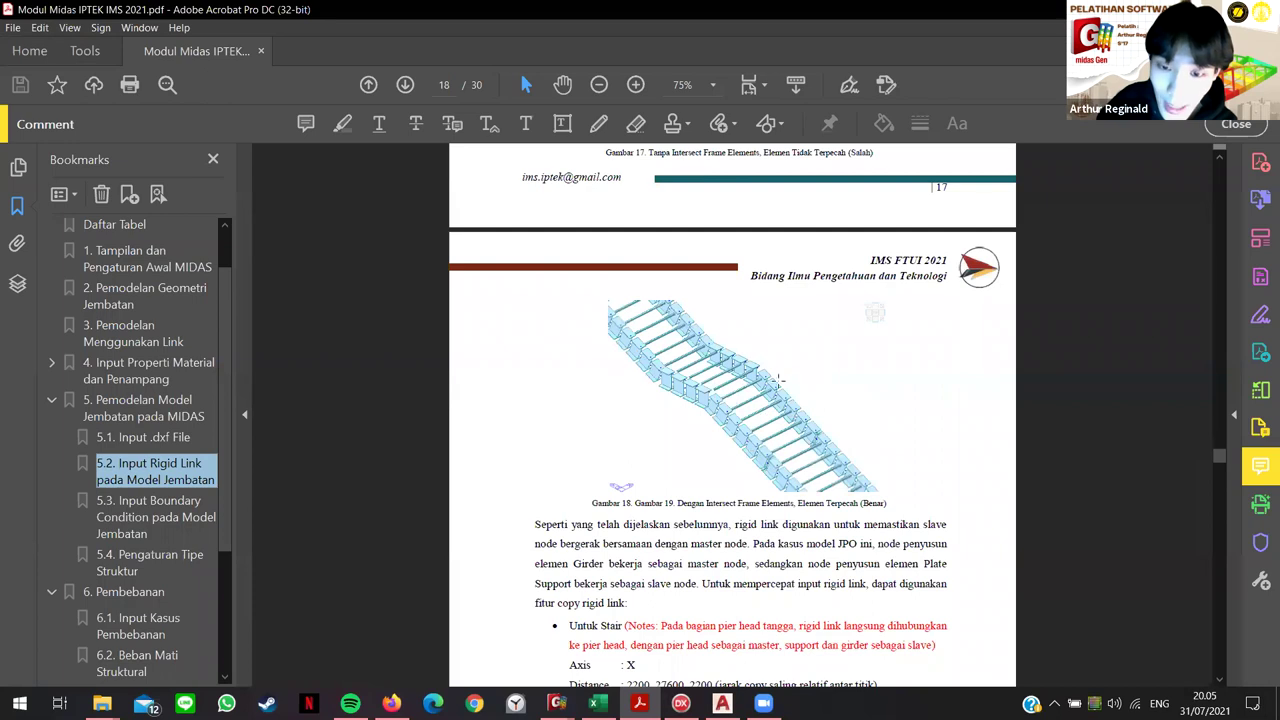
pyautogui.scroll(10, 775, 408)
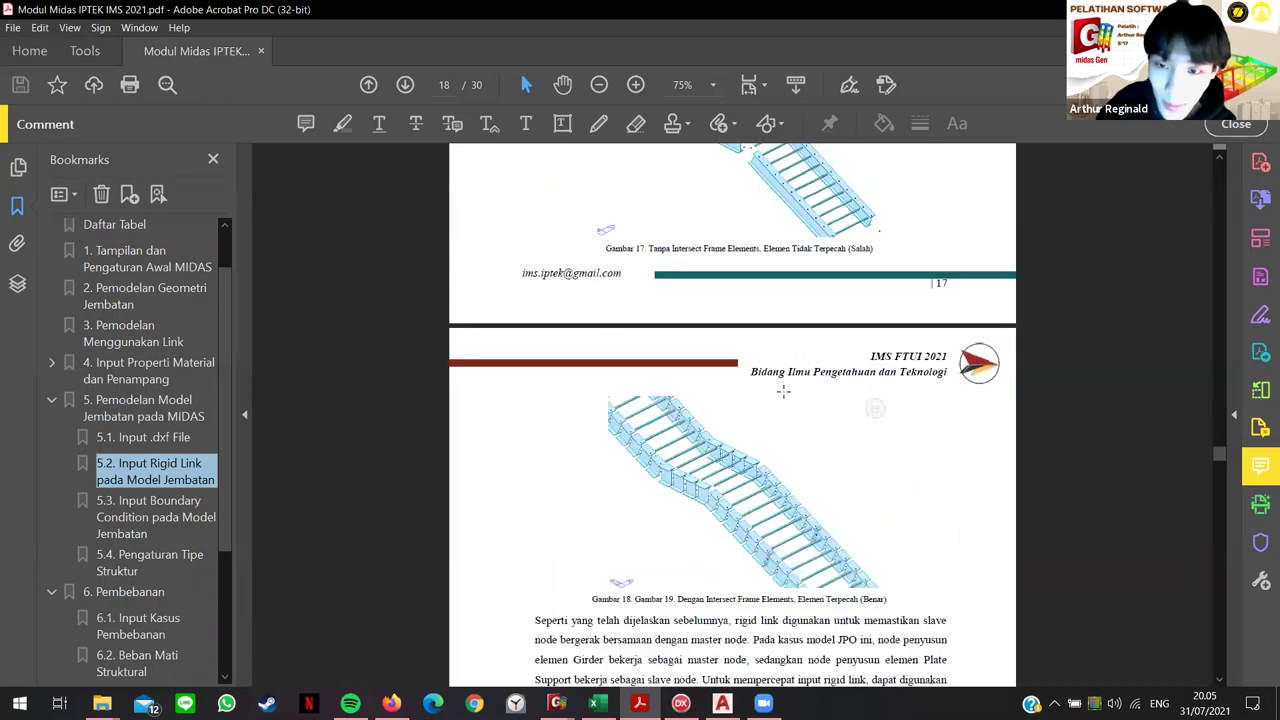
pyautogui.scroll(1, 785, 357)
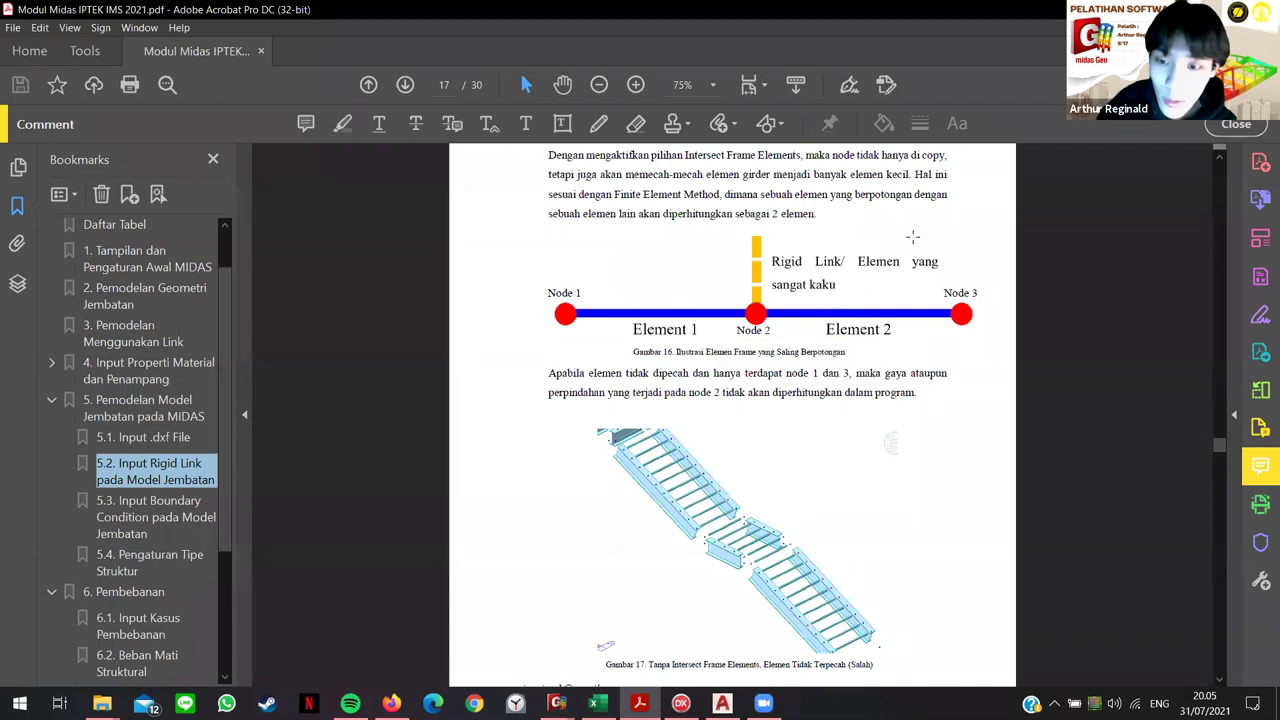
# Step: Return to the MIDAS Gen bridge model window
pyautogui.scroll(-10, 788, 455)
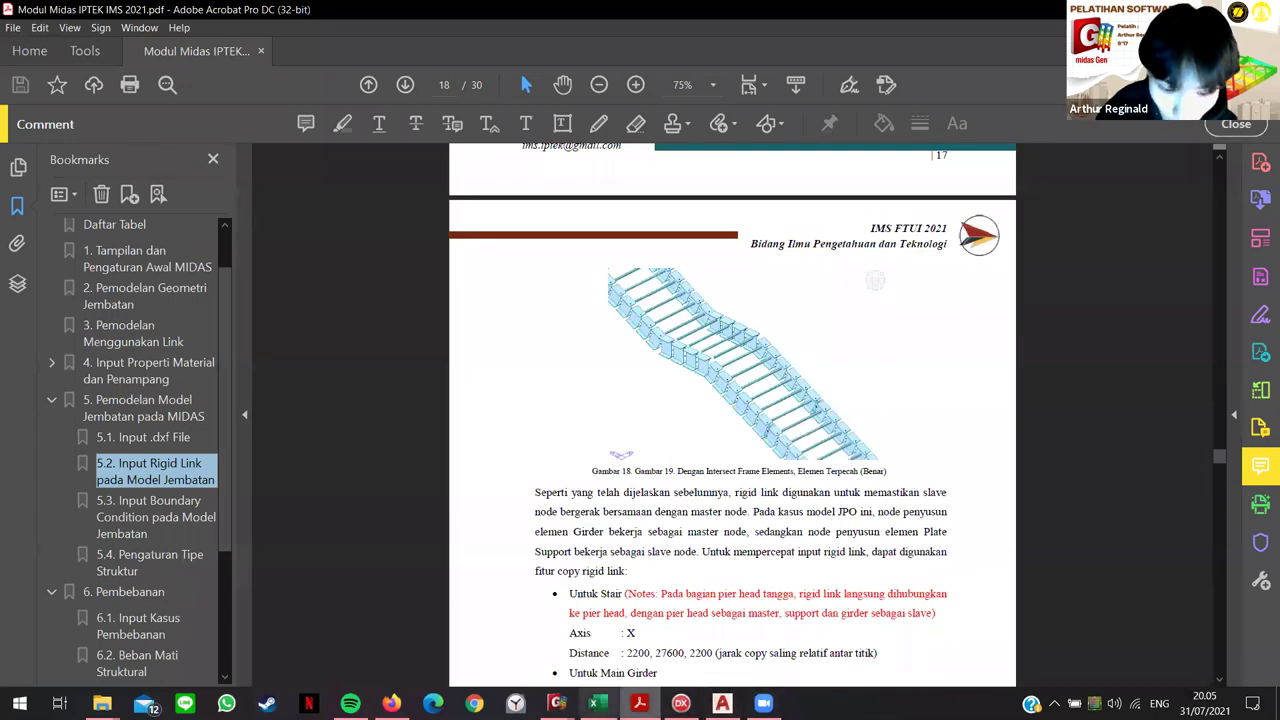
pyautogui.click(557, 703)
pyautogui.click(640, 637)
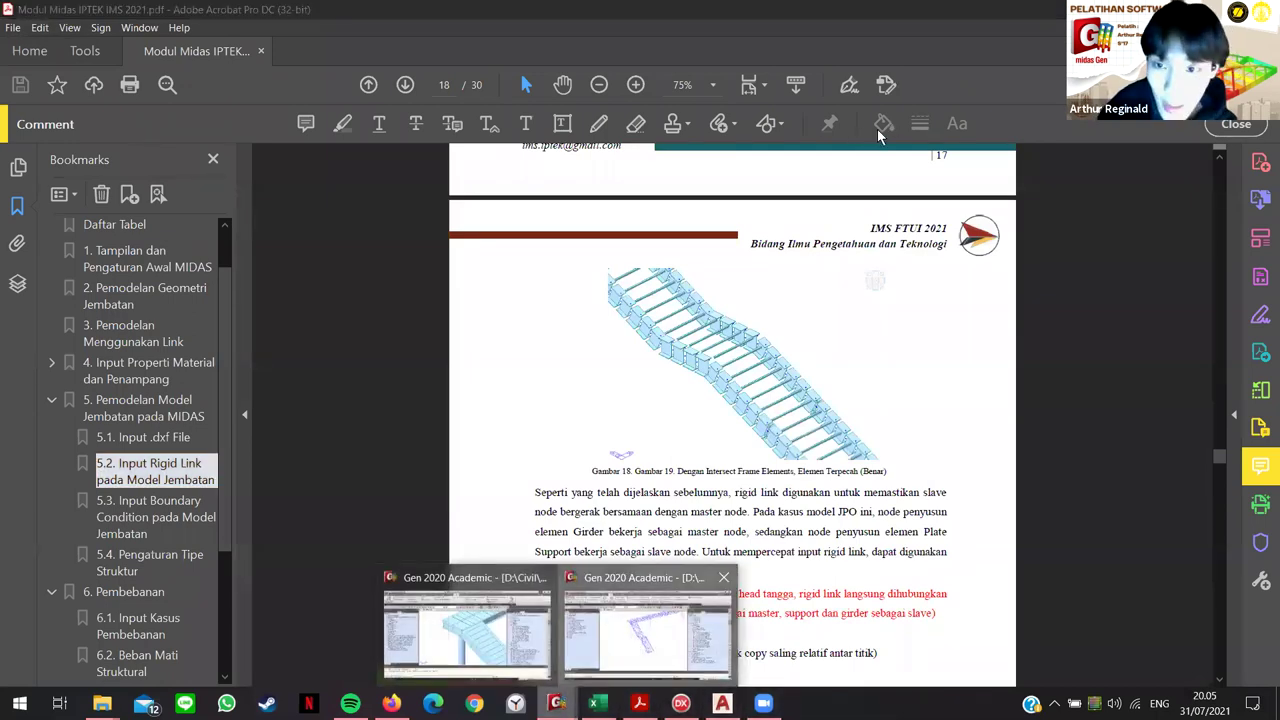
# Step: Turn on hidden-surface display and activate only the 10: Plate Support elements
pyautogui.click(811, 127)
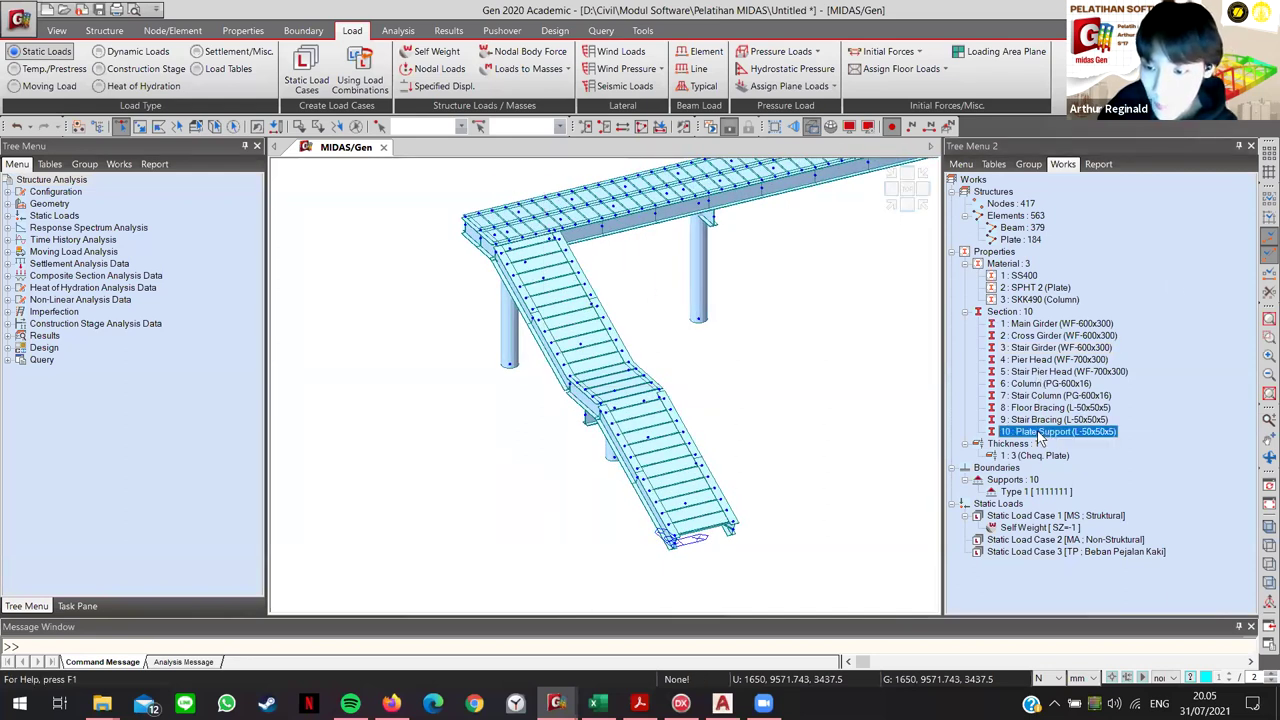
pyautogui.rightClick(1038, 431)
pyautogui.click(1076, 530)
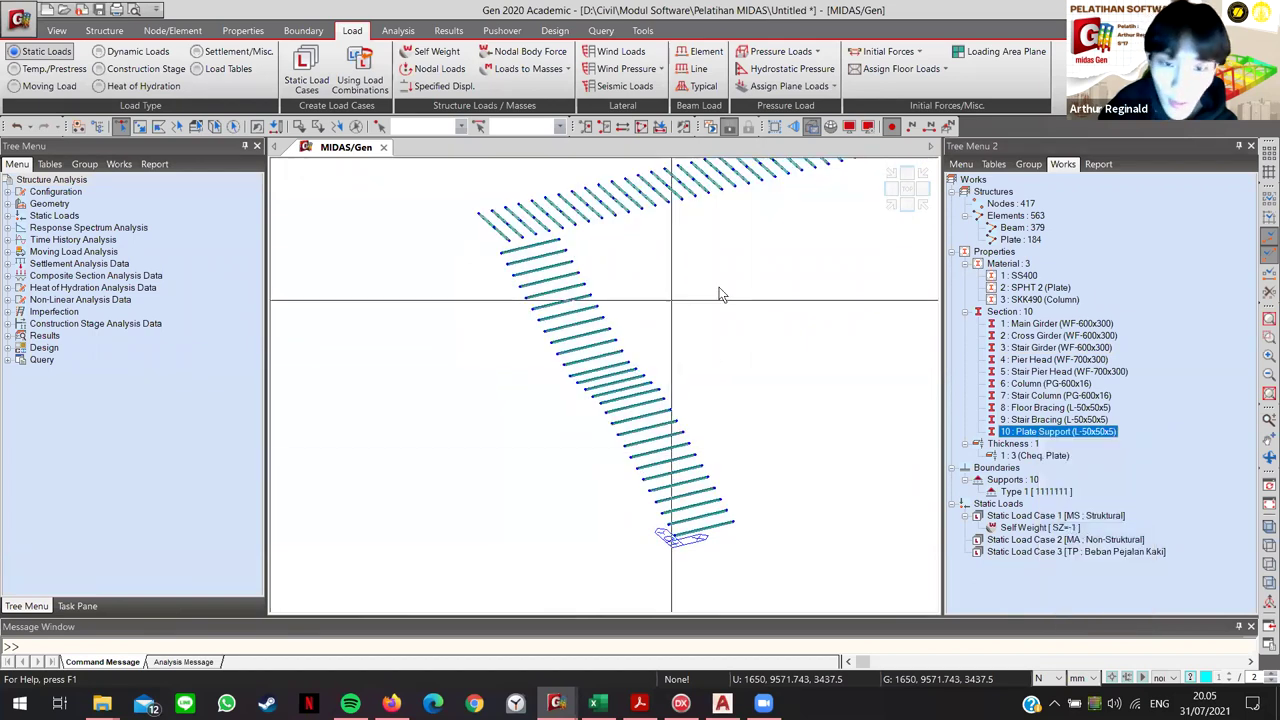
pyautogui.scroll(2, 588, 343)
pyautogui.scroll(-4, 629, 332)
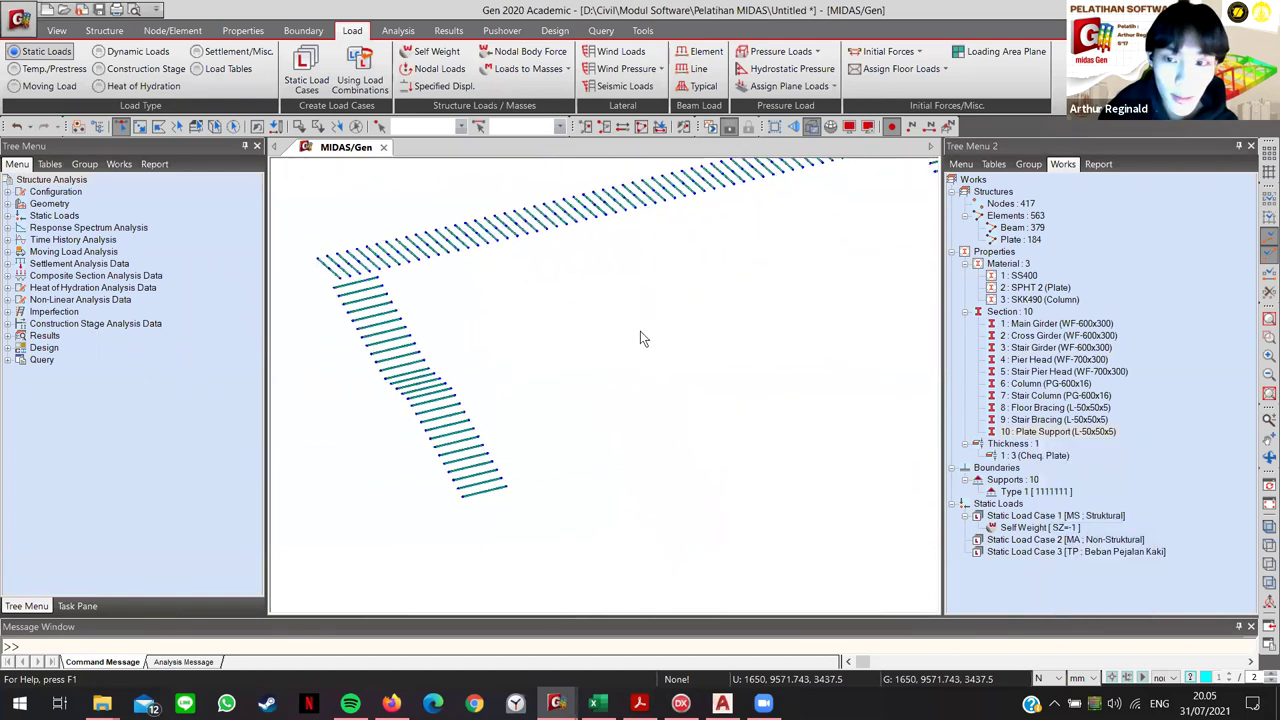
# Step: Select all displayed nodes to review the node list, then clear the selection
pyautogui.click(233, 127)
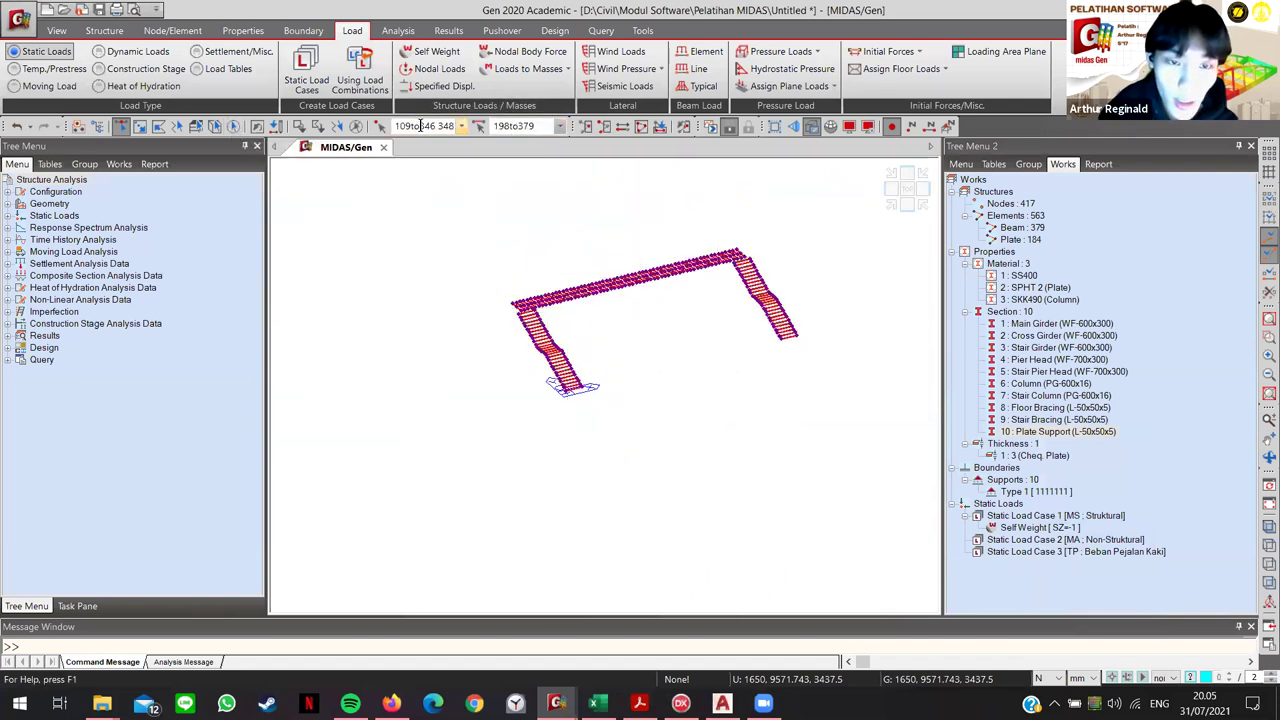
pyautogui.moveTo(421, 127); pyautogui.dragTo(437, 121)
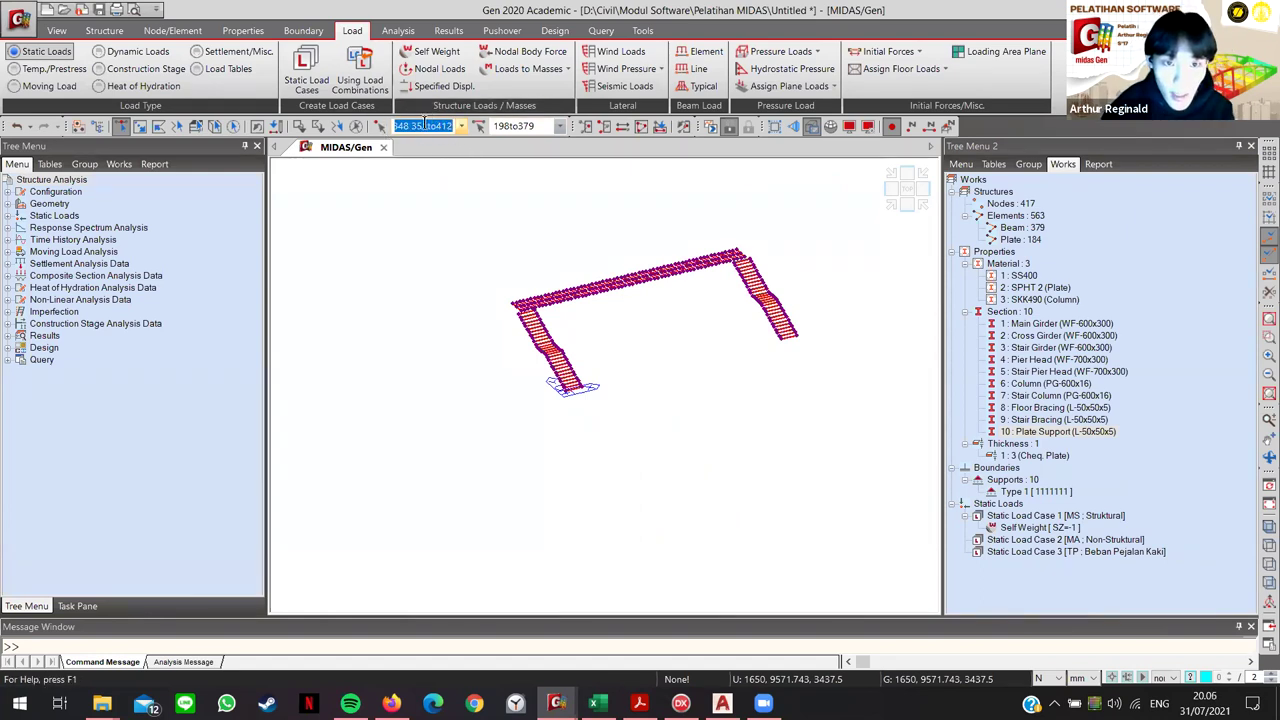
pyautogui.press('Escape')
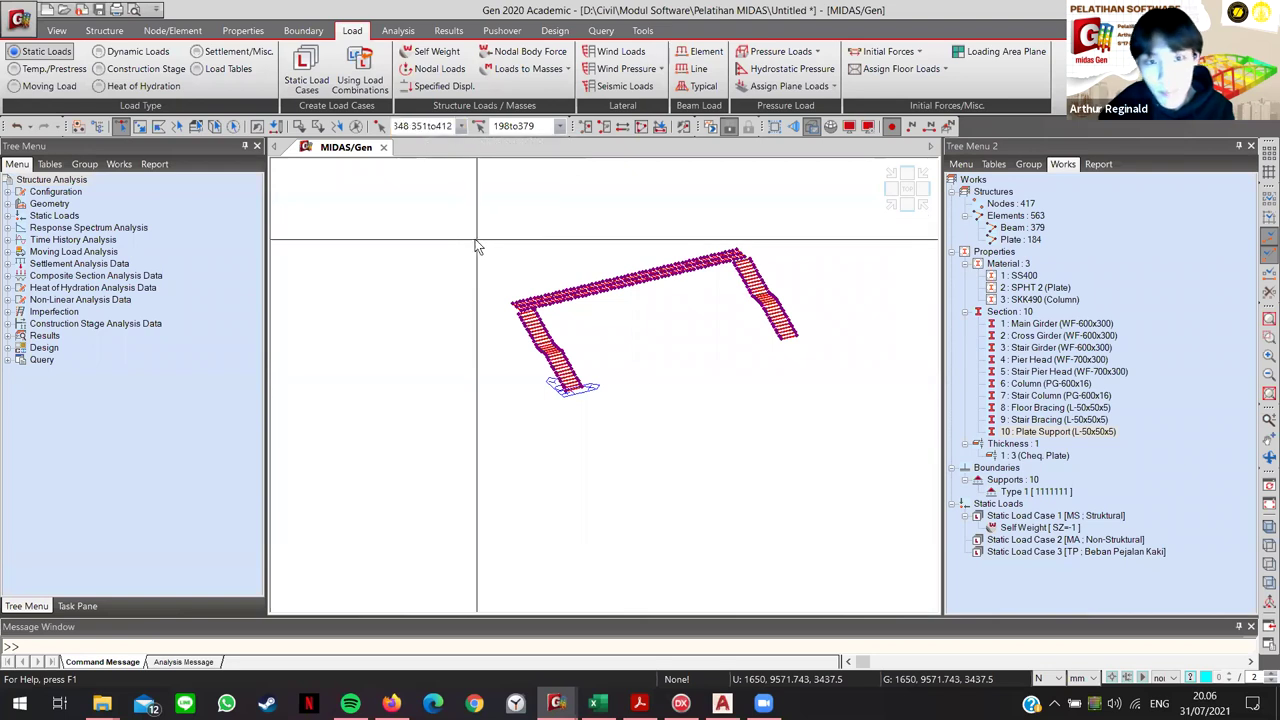
pyautogui.click(176, 29)
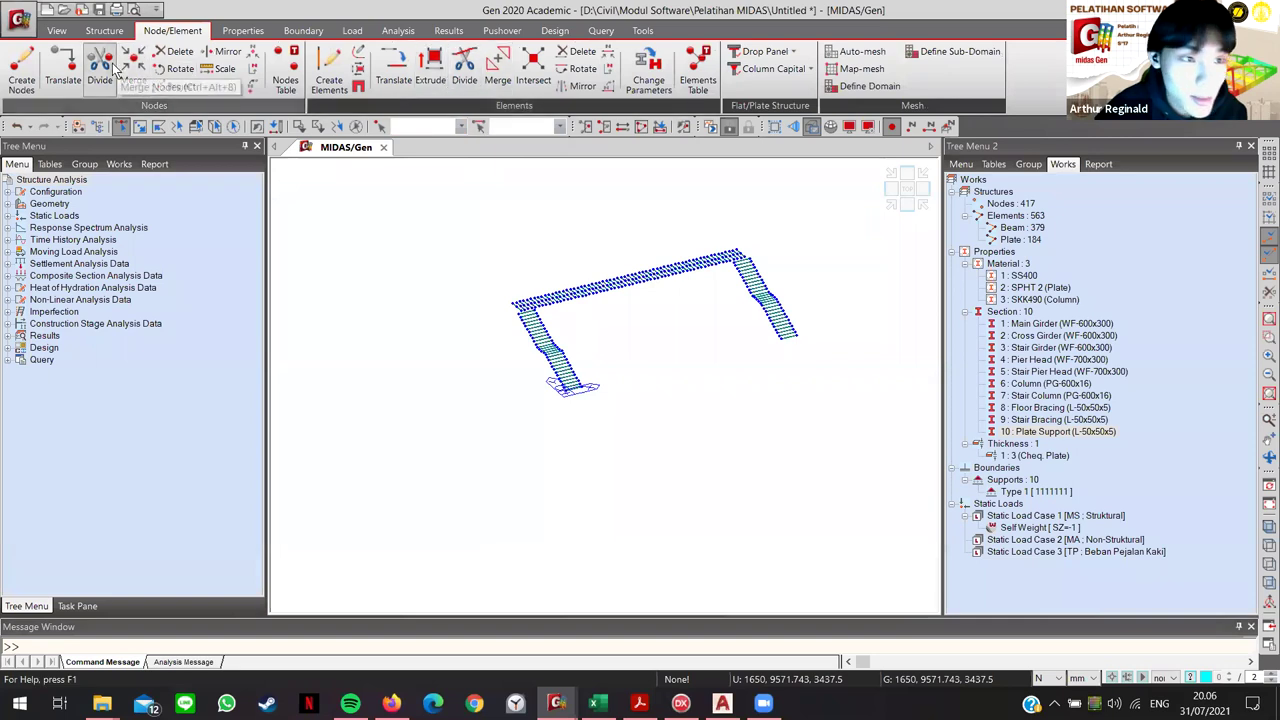
# Step: Translate-copy the listed nodes by 0,0,-300 with intersecting-frame splitting, giving 660 nodes and 806 elements
pyautogui.click(65, 65)
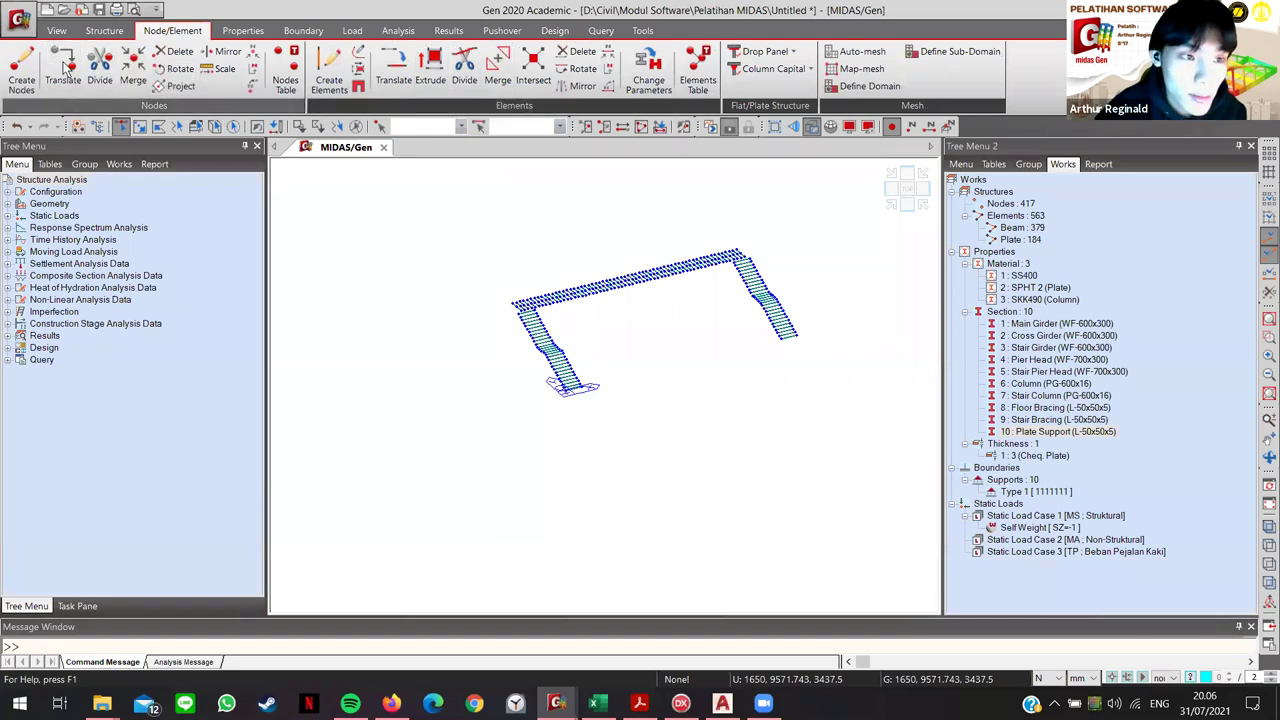
pyautogui.click(110, 304)
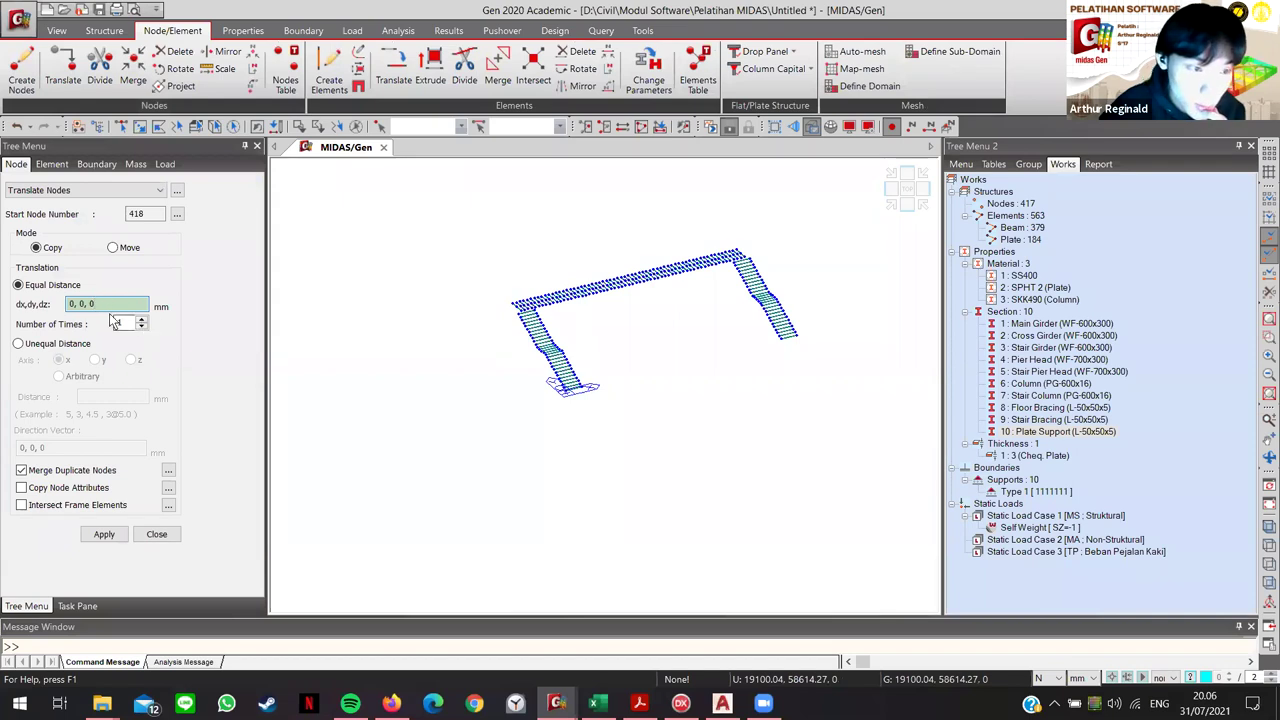
pyautogui.press('BackSpace')
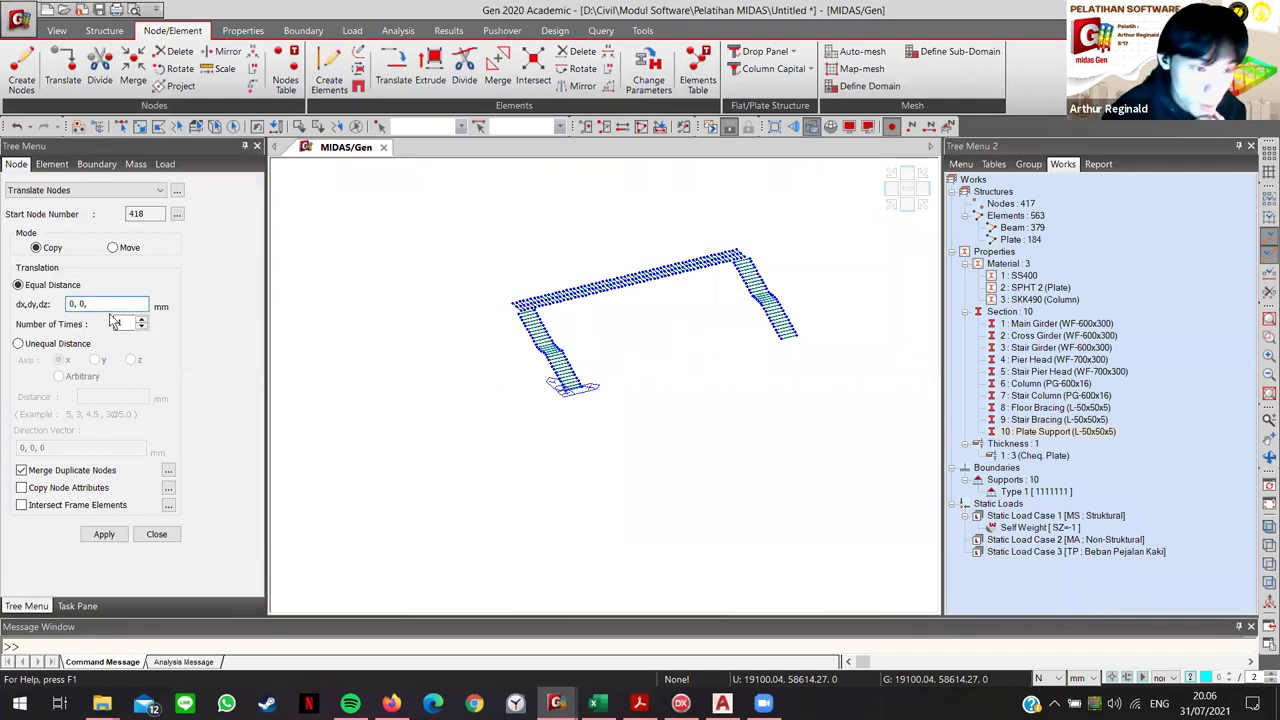
pyautogui.press('BackSpace')
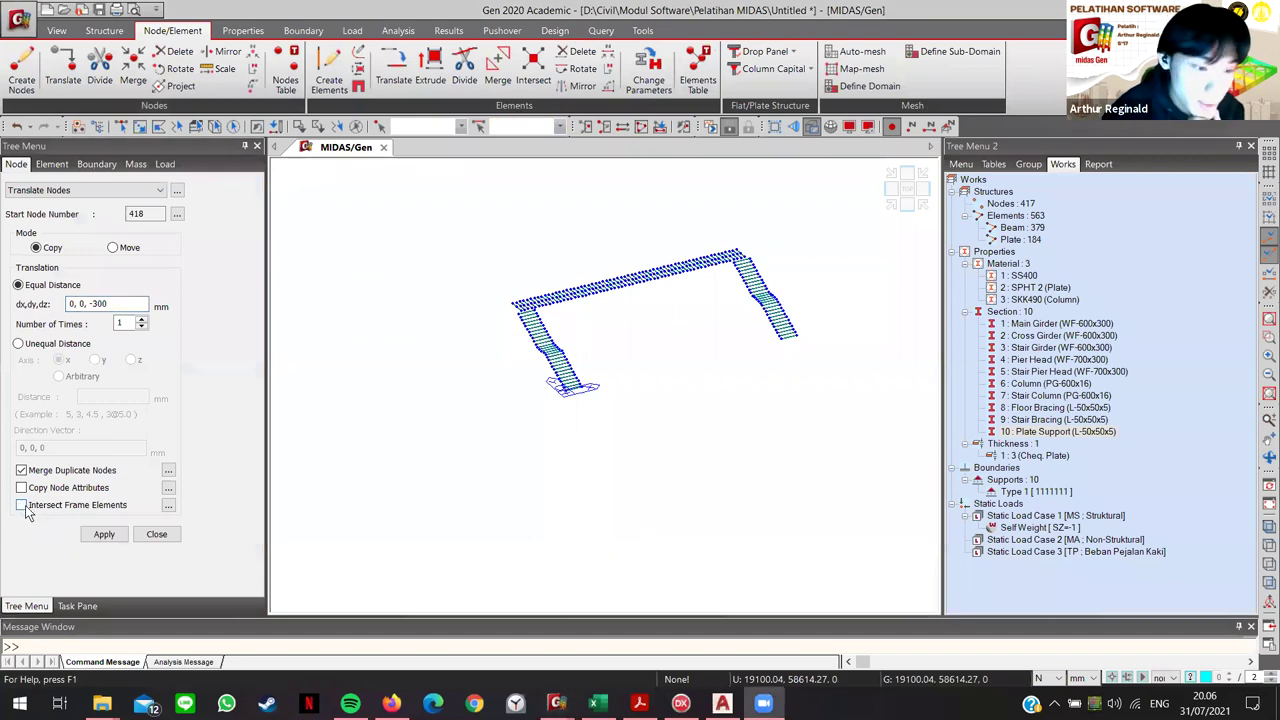
pyautogui.click(23, 507)
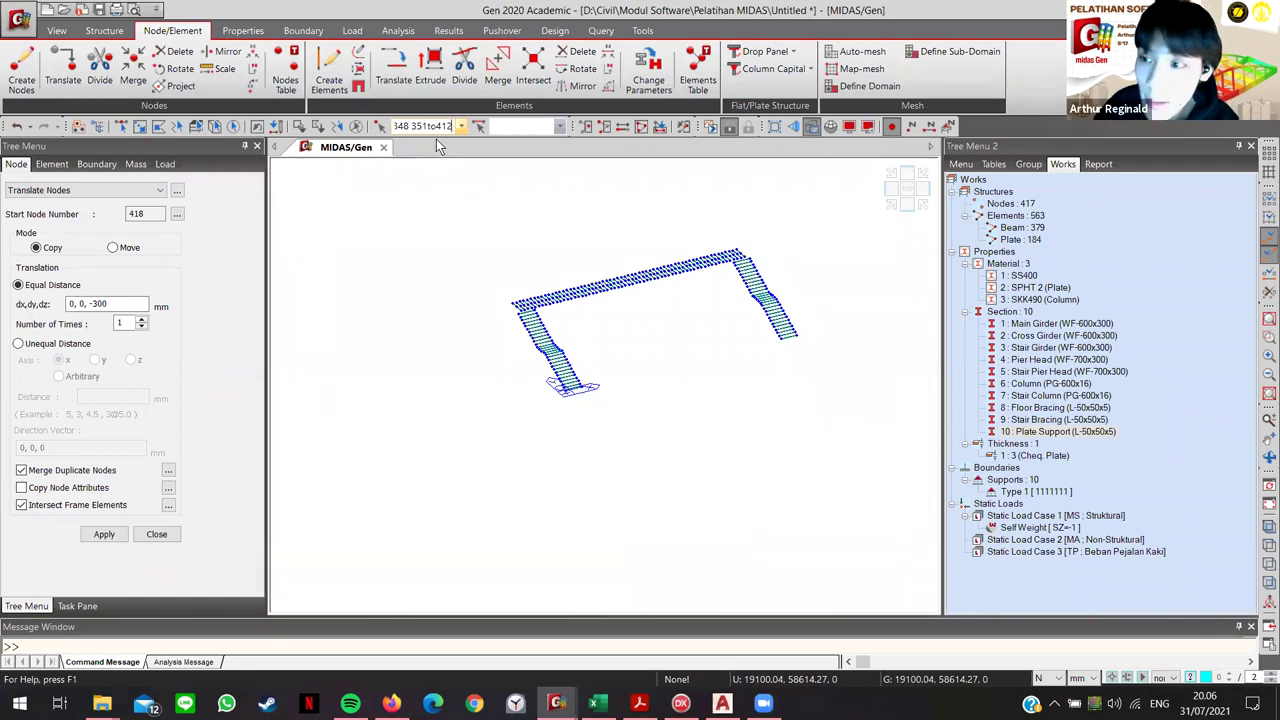
pyautogui.press('Return')
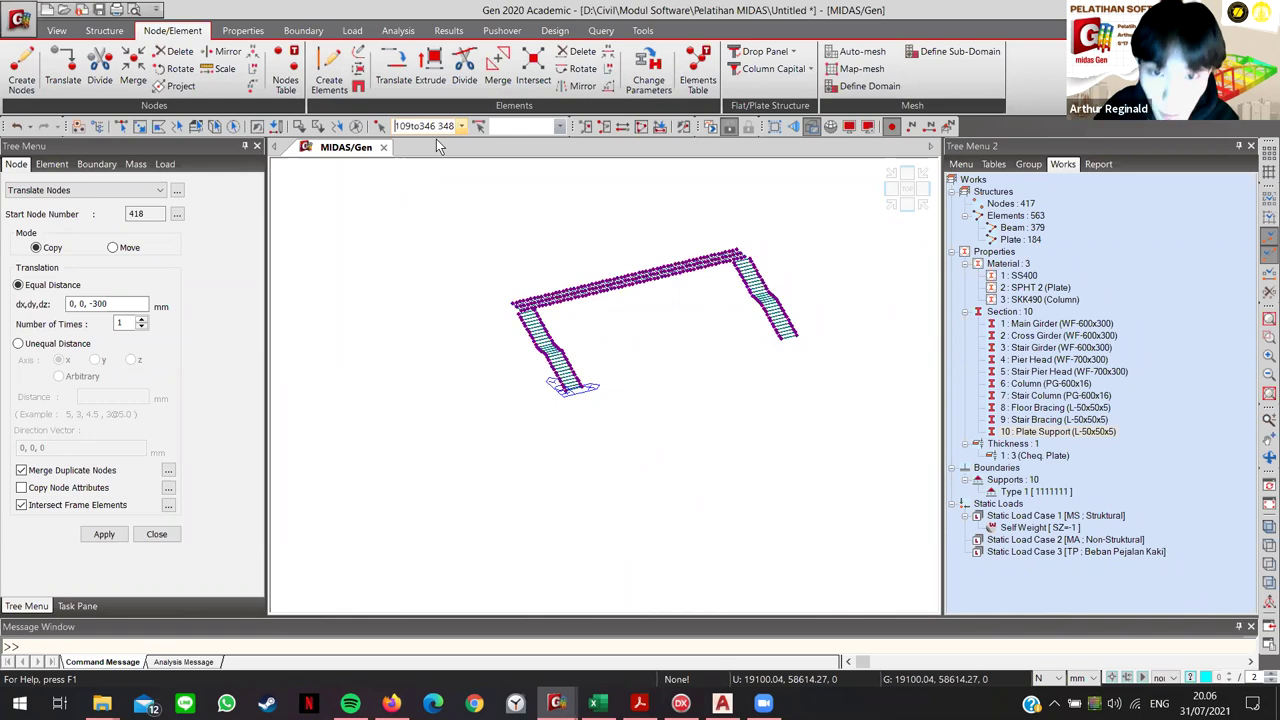
pyautogui.scroll(6, 580, 372)
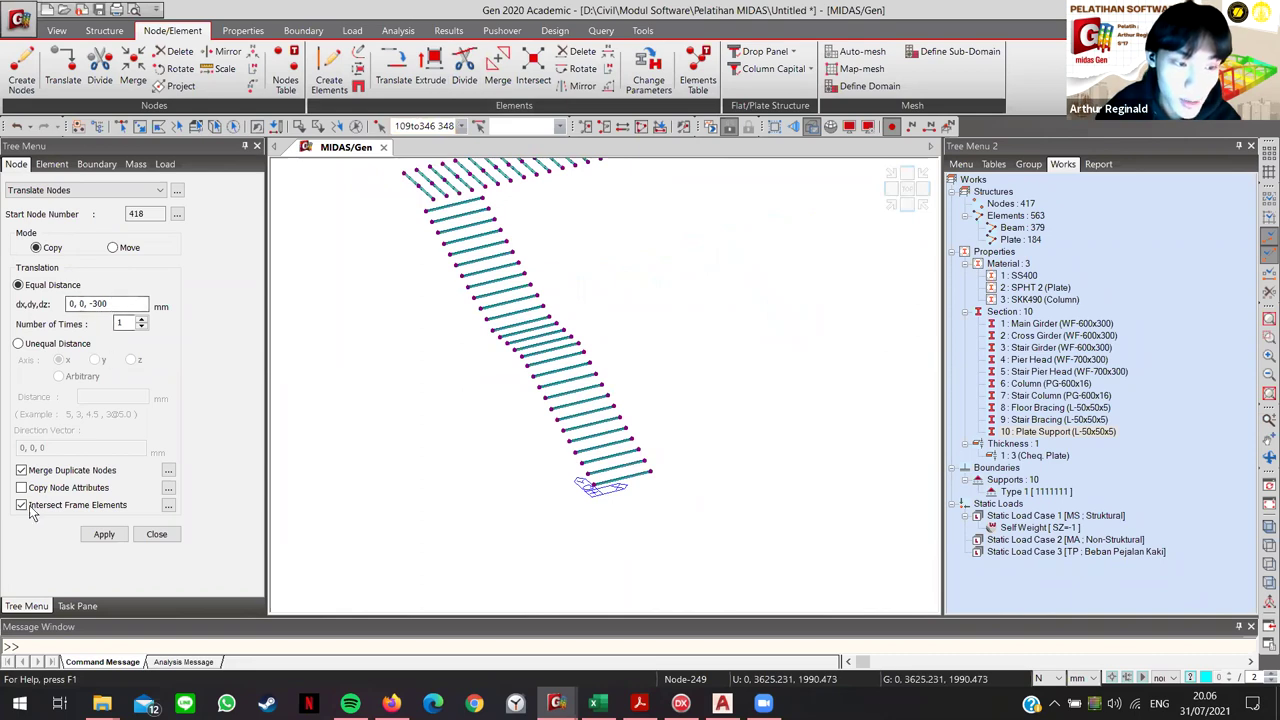
pyautogui.click(99, 537)
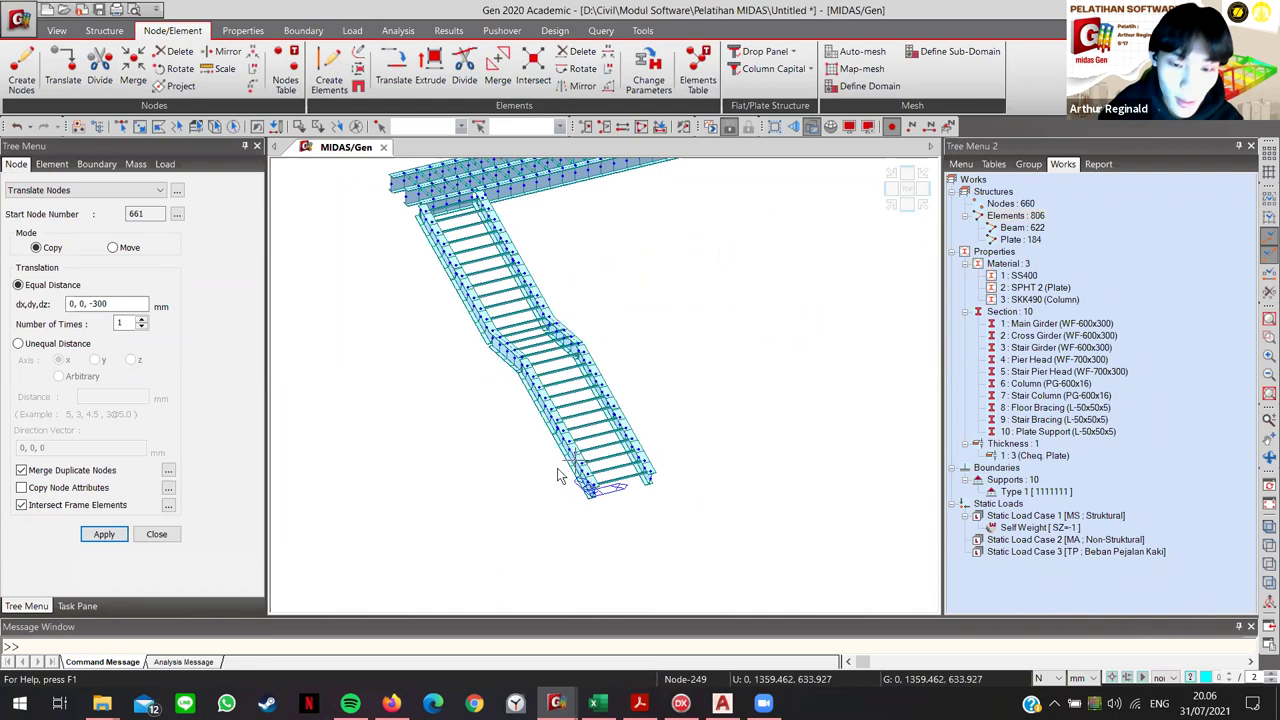
# Step: Zoom and pan to inspect the duplicated stair landing, then bring up the 10 : Plate Support options
pyautogui.scroll(5, 560, 476)
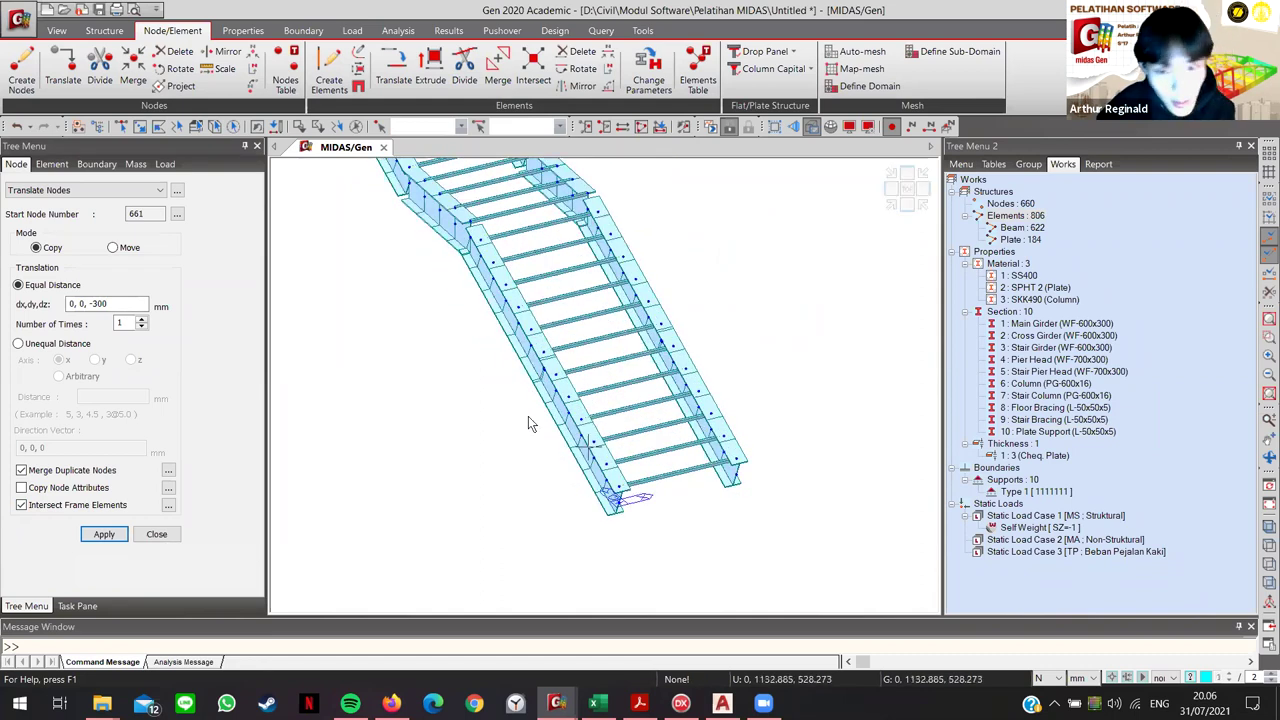
pyautogui.scroll(4, 580, 430)
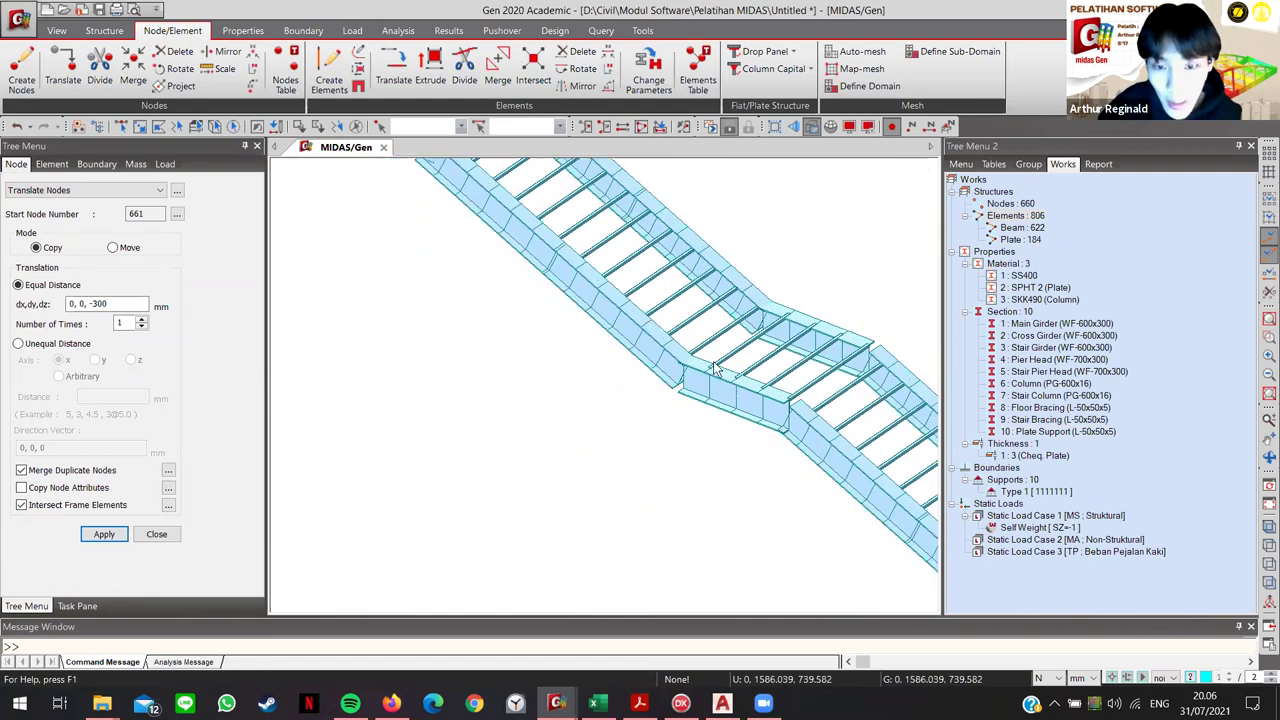
pyautogui.scroll(-3, 714, 368)
pyautogui.scroll(3, 755, 405)
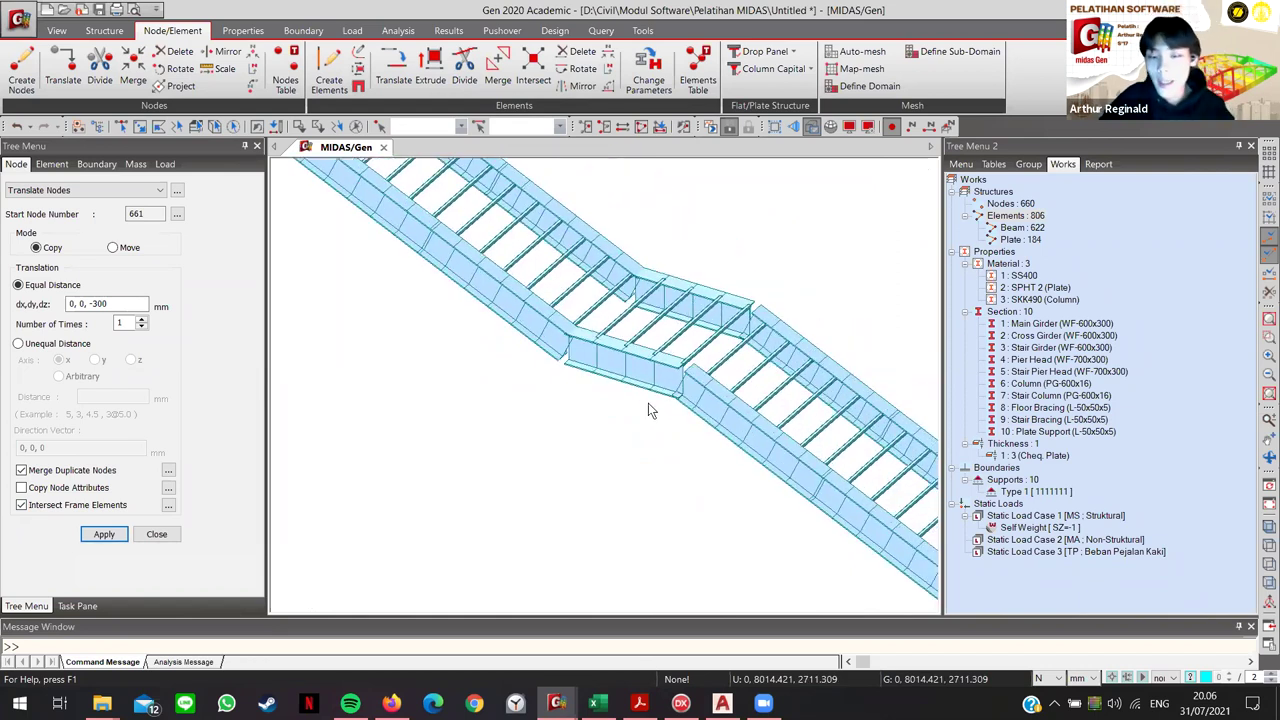
pyautogui.moveTo(748, 270); pyautogui.dragTo(728, 370, button='middle')
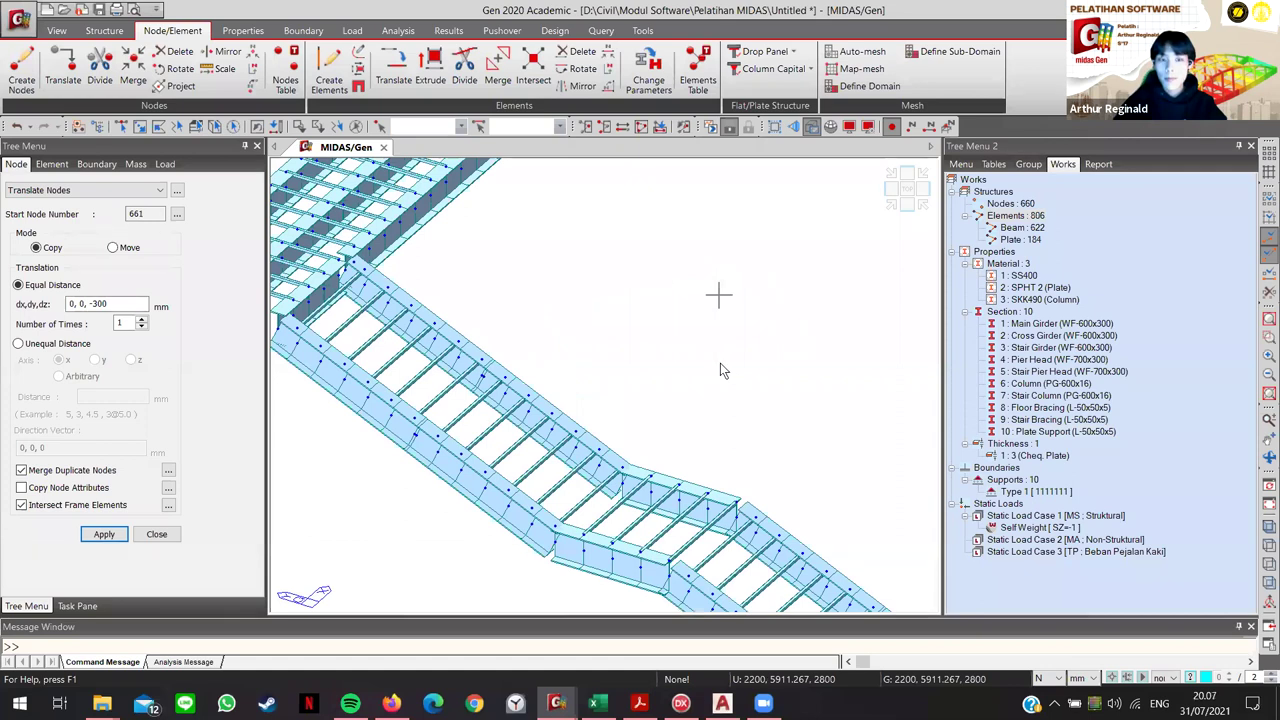
pyautogui.rightClick(1040, 432)
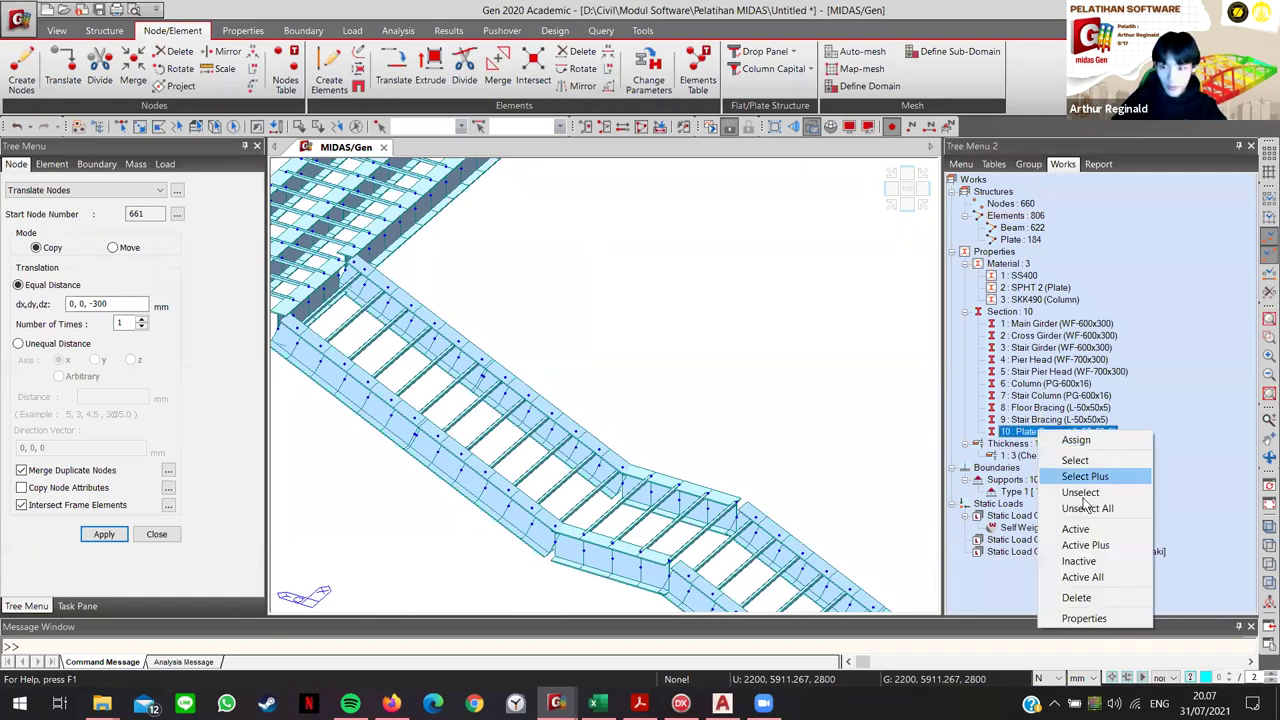
# Step: Activate only Plate Support, select all, and highlight the node list, then restore the full model
pyautogui.click(1085, 529)
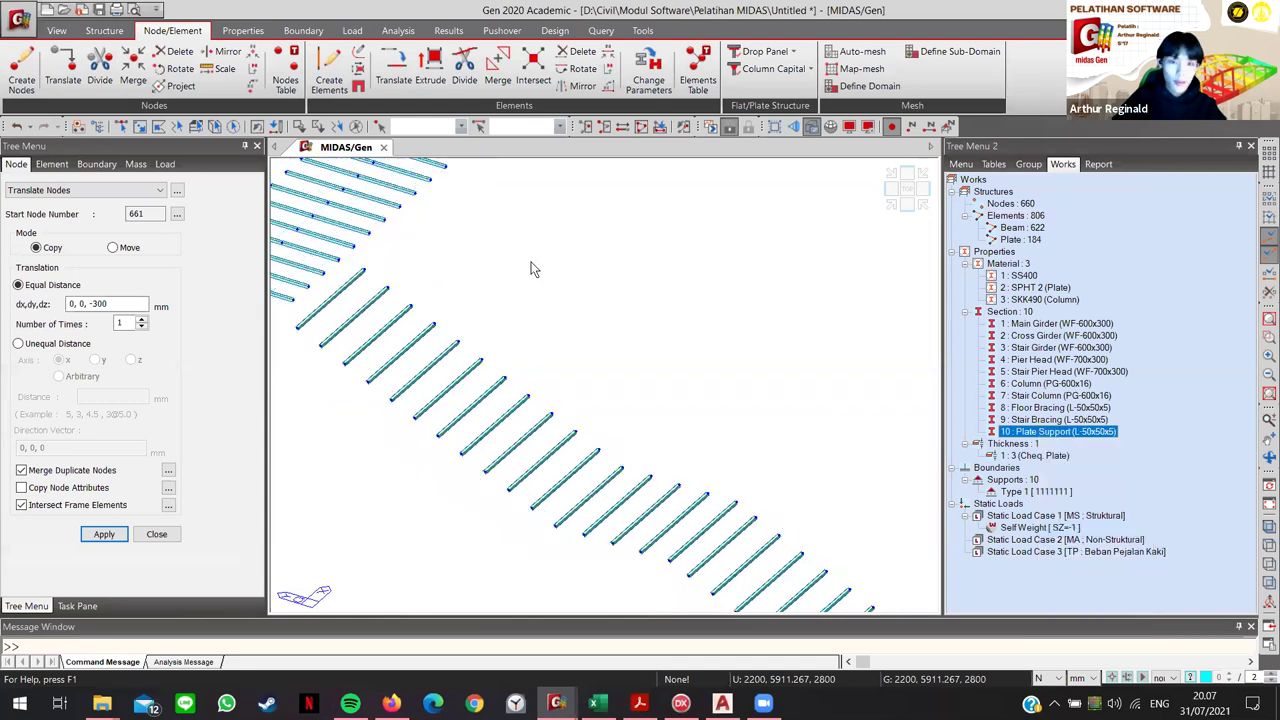
pyautogui.click(233, 126)
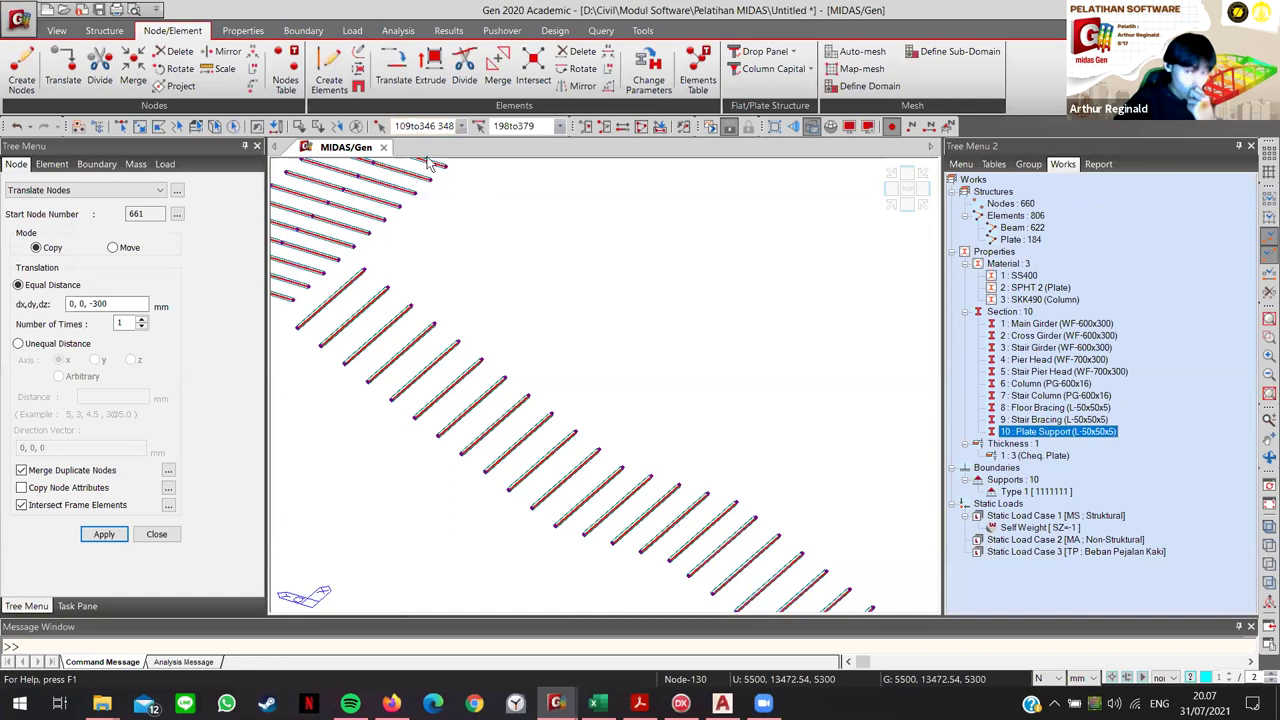
pyautogui.click(424, 126)
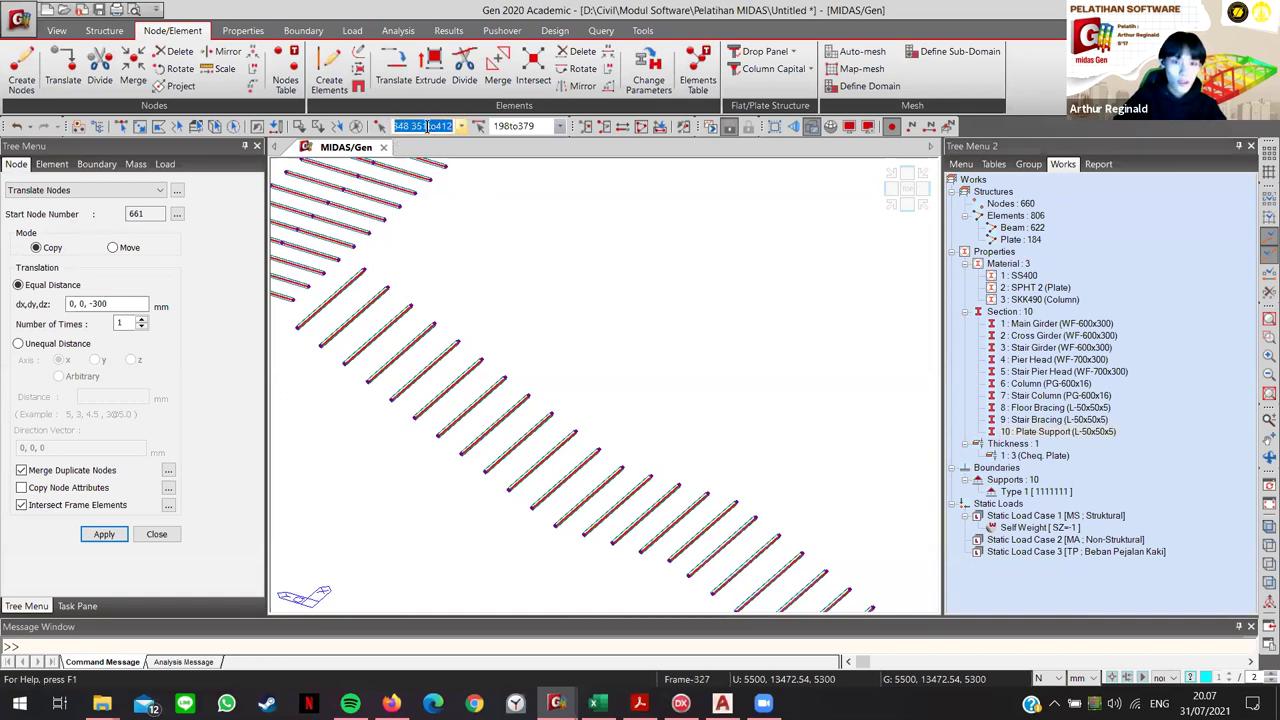
pyautogui.click(428, 125)
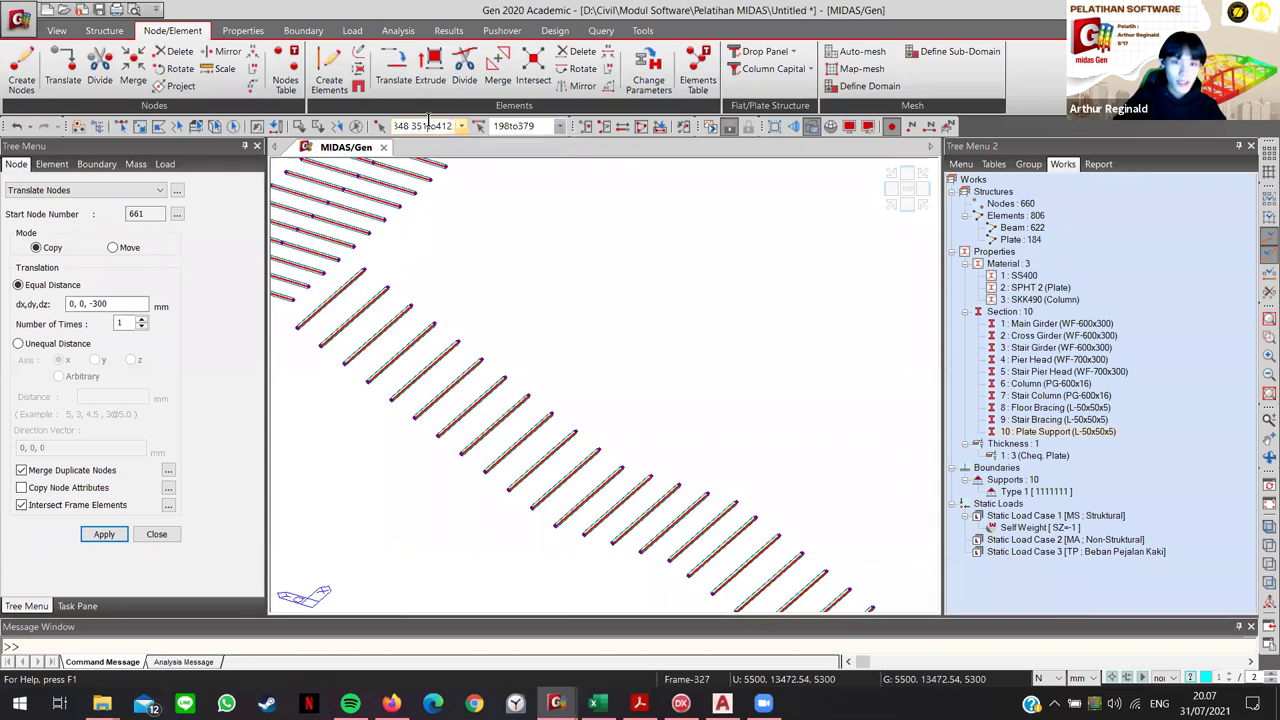
pyautogui.hotkey('ctrl', 'a')
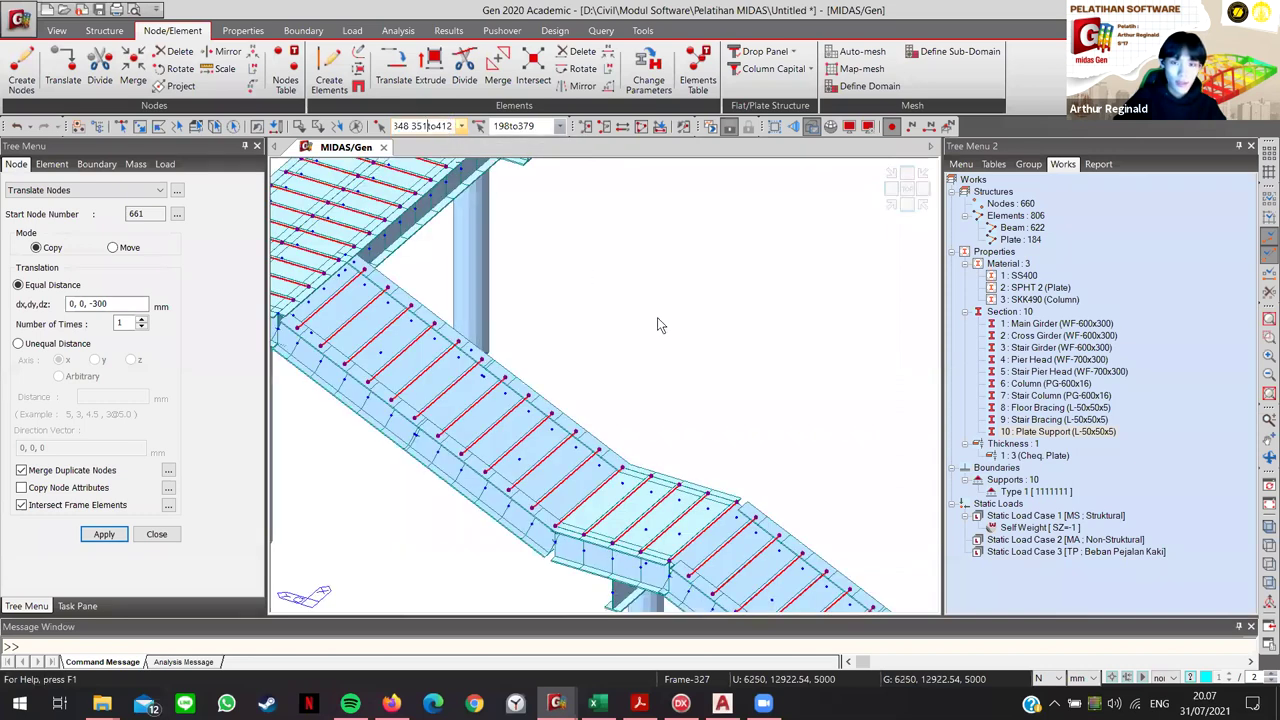
# Step: Reactivate Plate Support, select all its members, capture their node numbers, then deselect
pyautogui.rightClick(1015, 433)
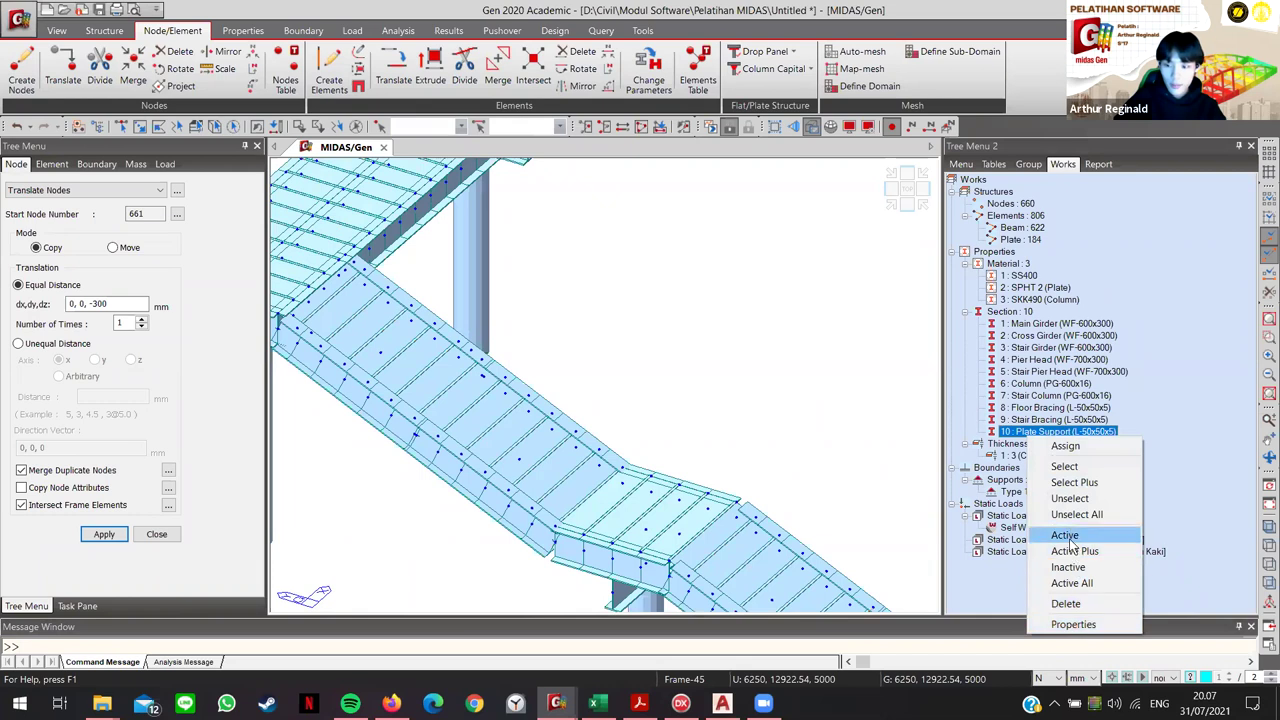
pyautogui.click(1066, 536)
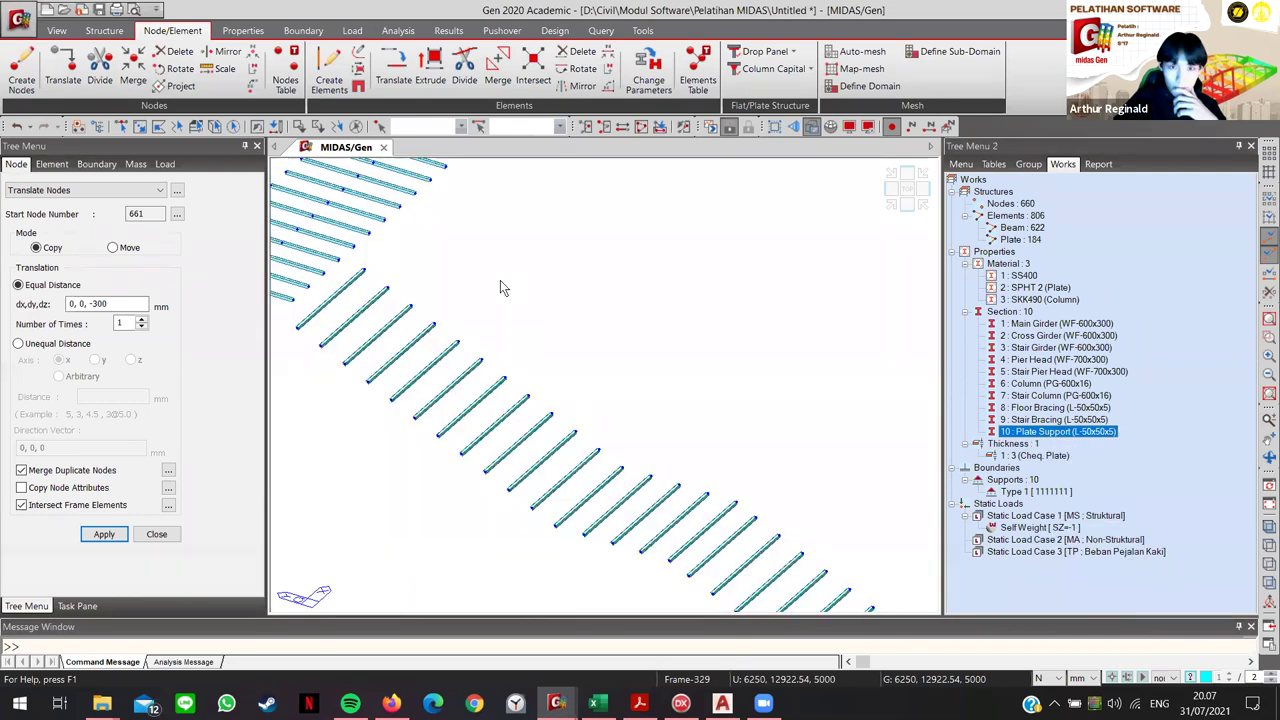
pyautogui.moveTo(486, 322)
pyautogui.keyDown('ctrl'); pyautogui.mouseDown(button='middle')
pyautogui.moveTo(681, 343)
pyautogui.moveTo(771, 334)
pyautogui.moveTo(654, 443)
pyautogui.moveTo(715, 343)
pyautogui.moveTo(685, 400)
pyautogui.mouseUp(button='middle'); pyautogui.keyUp('ctrl')
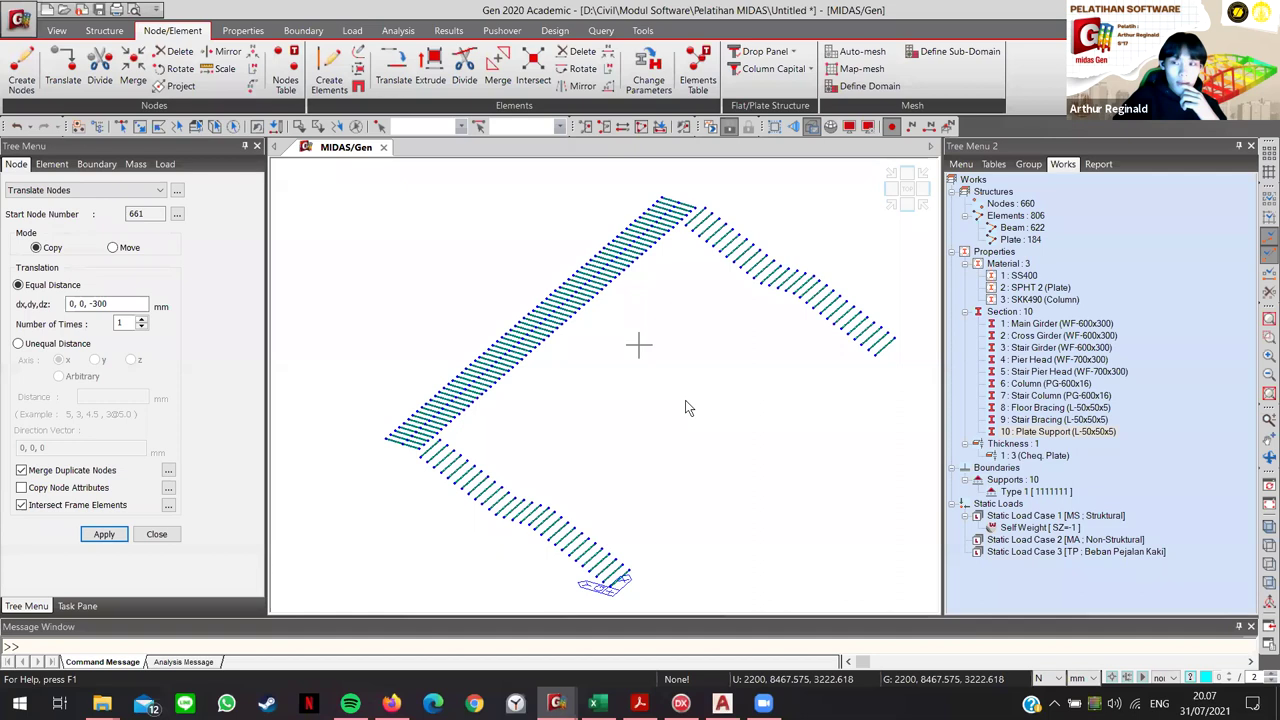
pyautogui.click(232, 127)
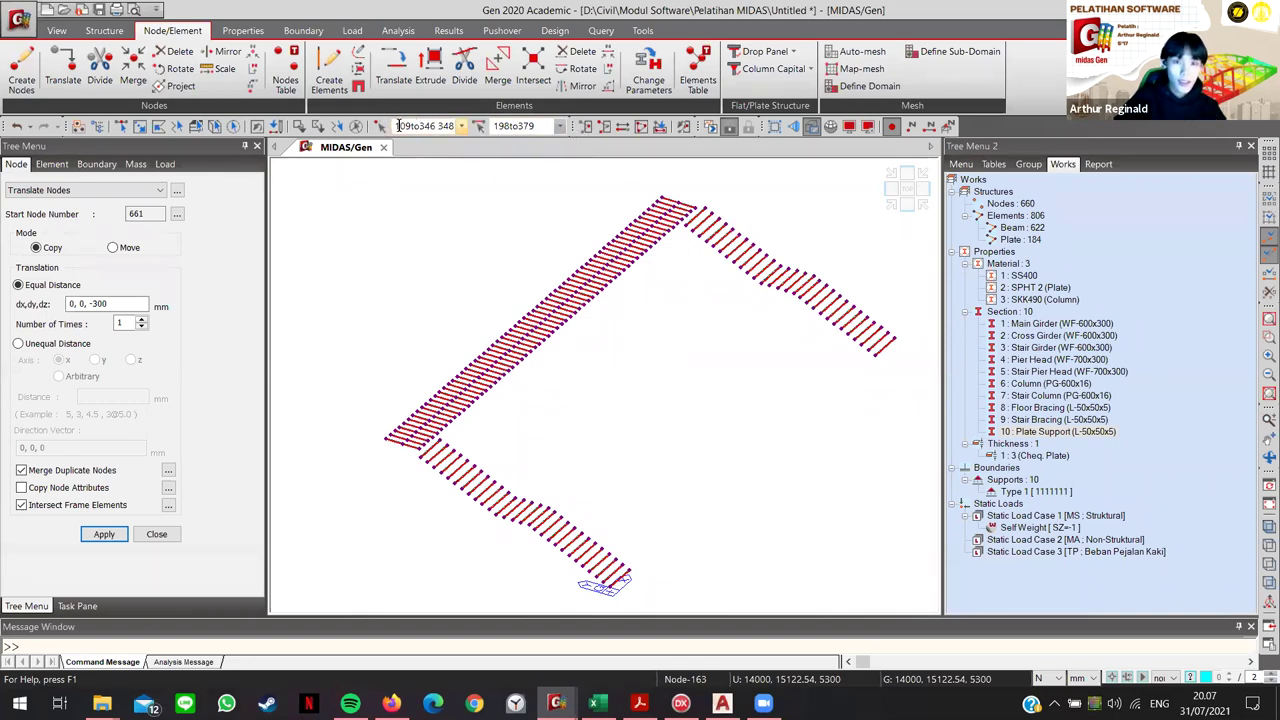
pyautogui.click(418, 126)
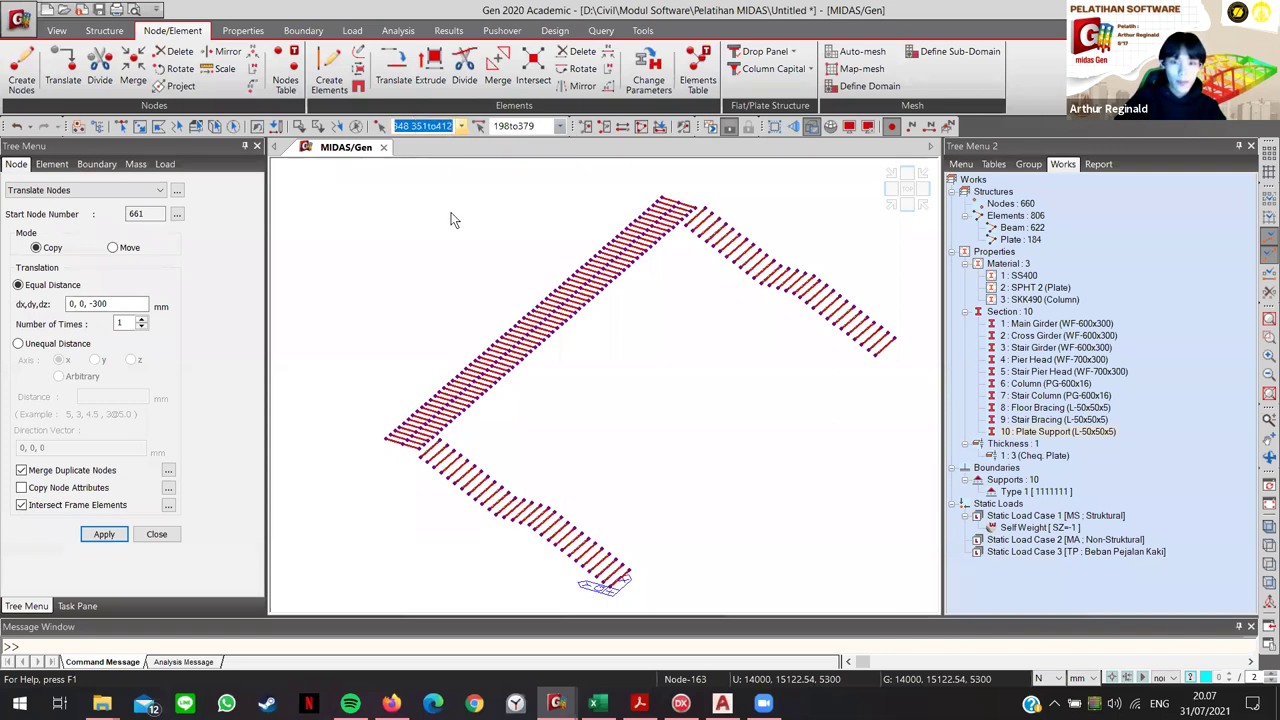
pyautogui.click(463, 254)
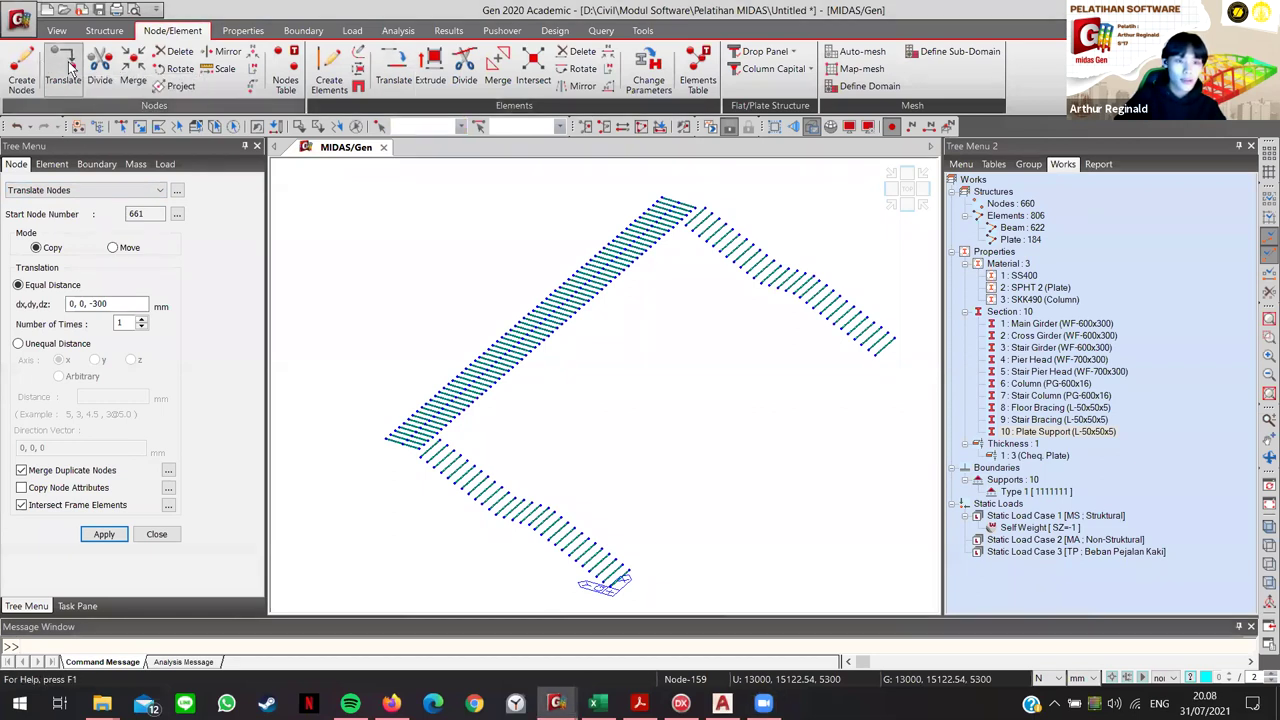
# Step: Paste the plate-support node list, apply the 300 mm downward copy, and close the translation panel
pyautogui.click(120, 306)
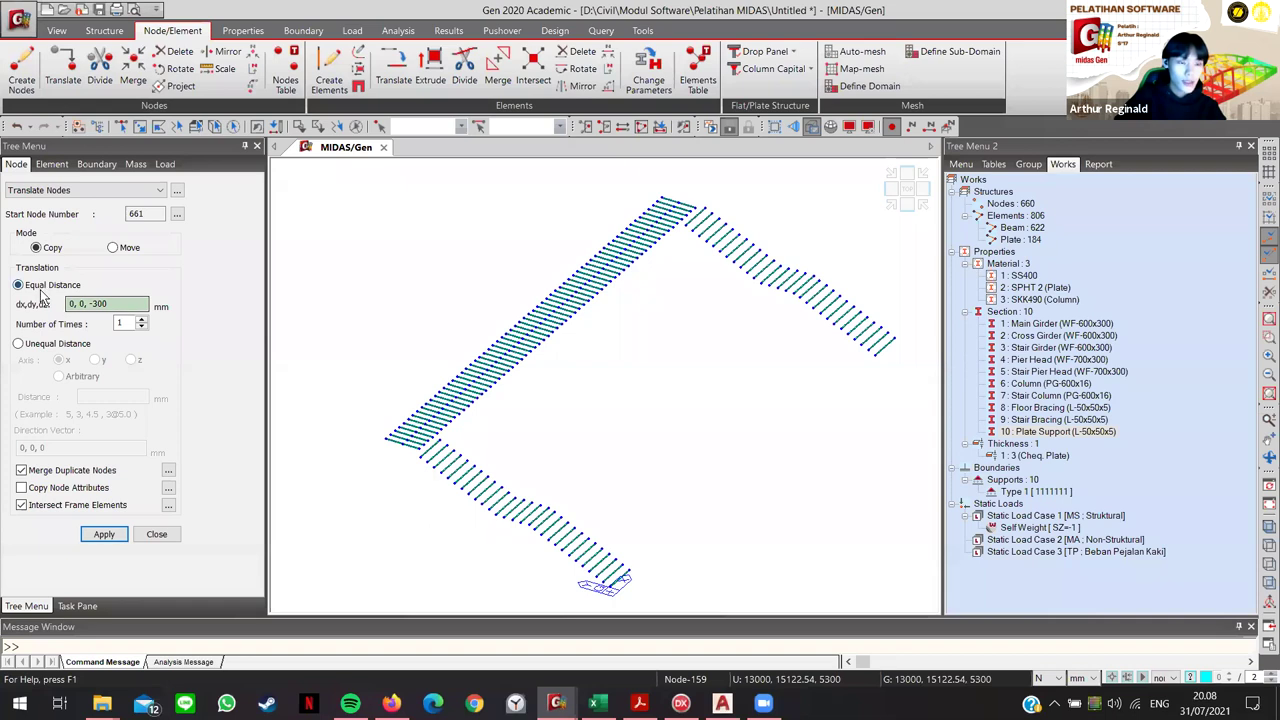
pyautogui.click(95, 304)
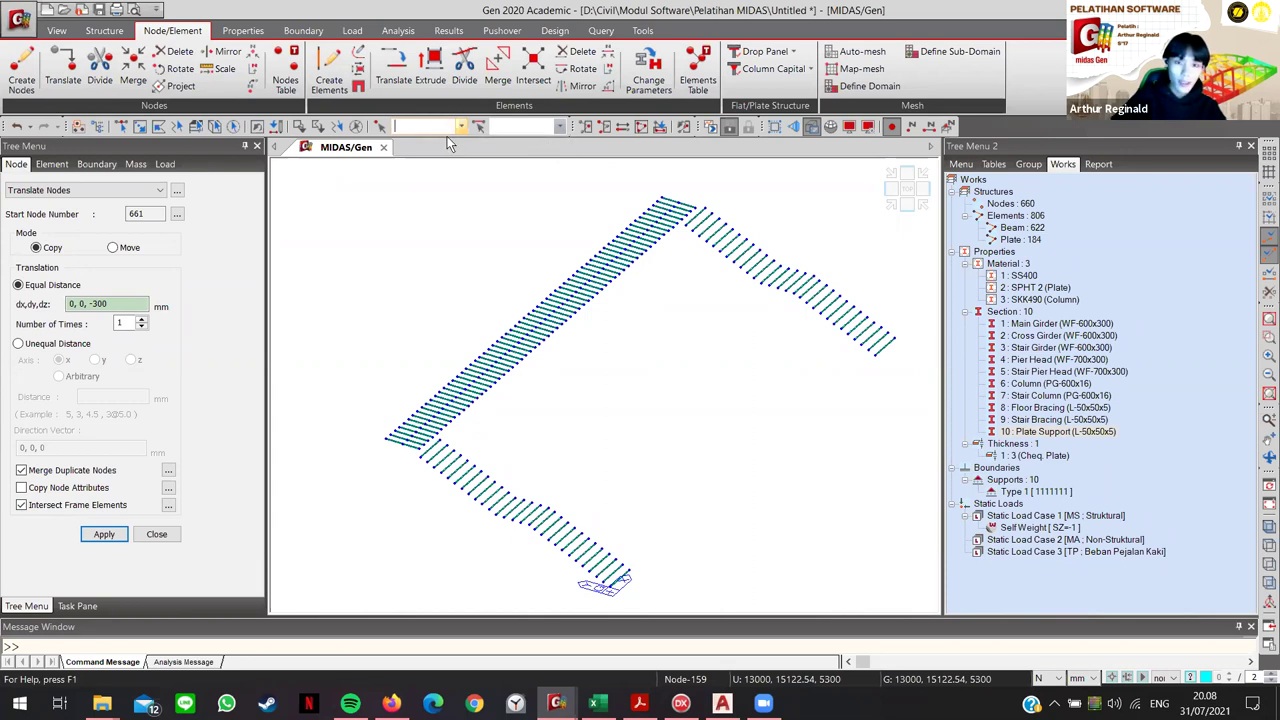
pyautogui.write('348 351to462')
pyautogui.press('Return')
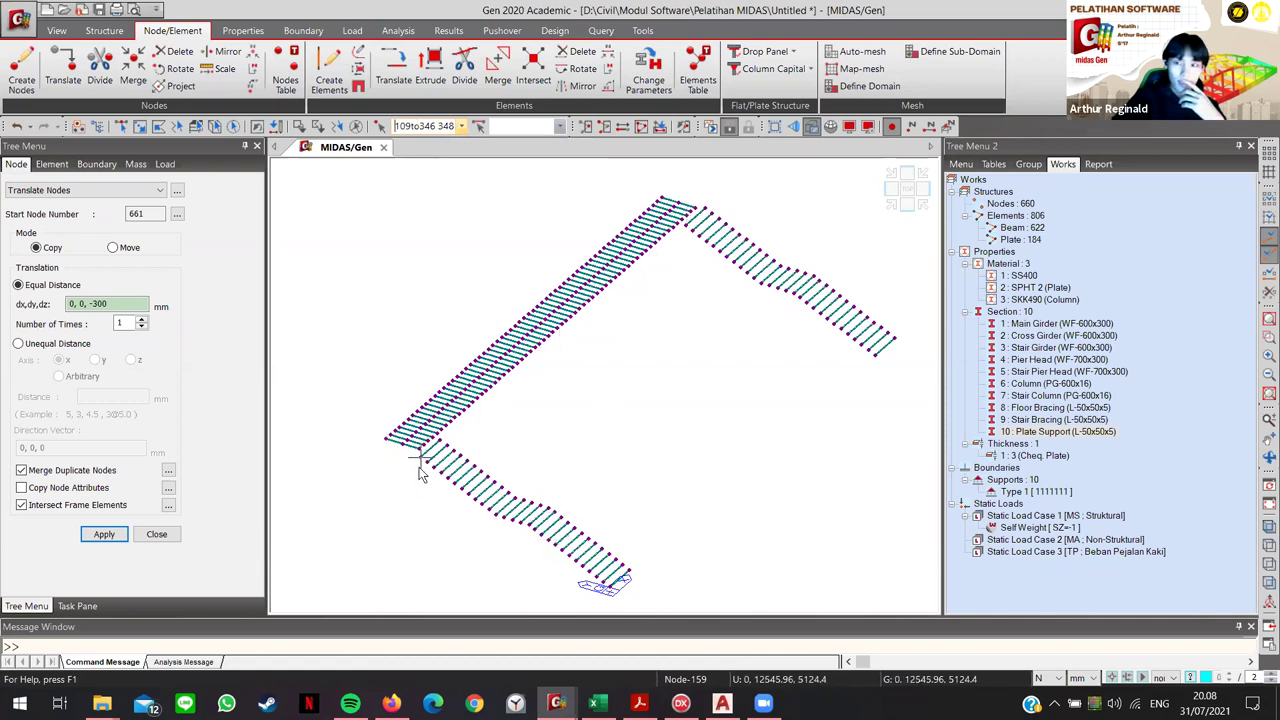
pyautogui.click(103, 535)
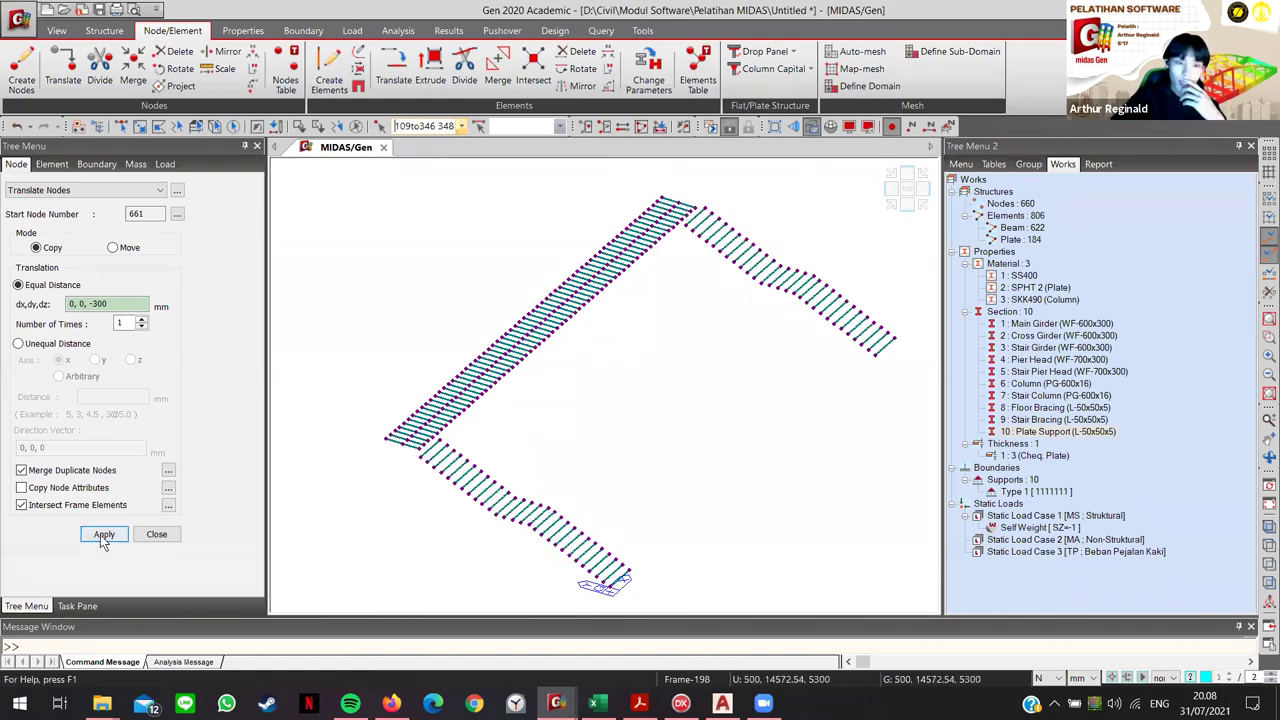
pyautogui.click(157, 535)
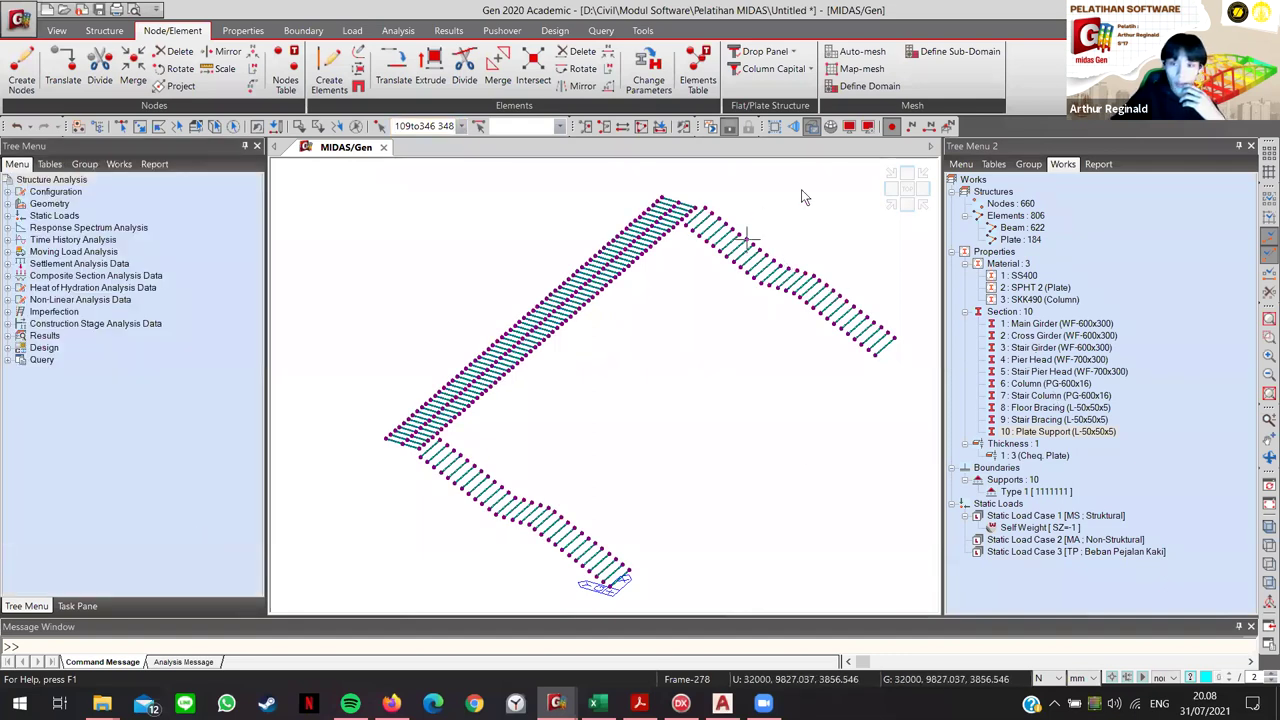
# Step: Show the model as shaded Hidden solids with all members active, zoomed toward the stair
pyautogui.click(814, 127)
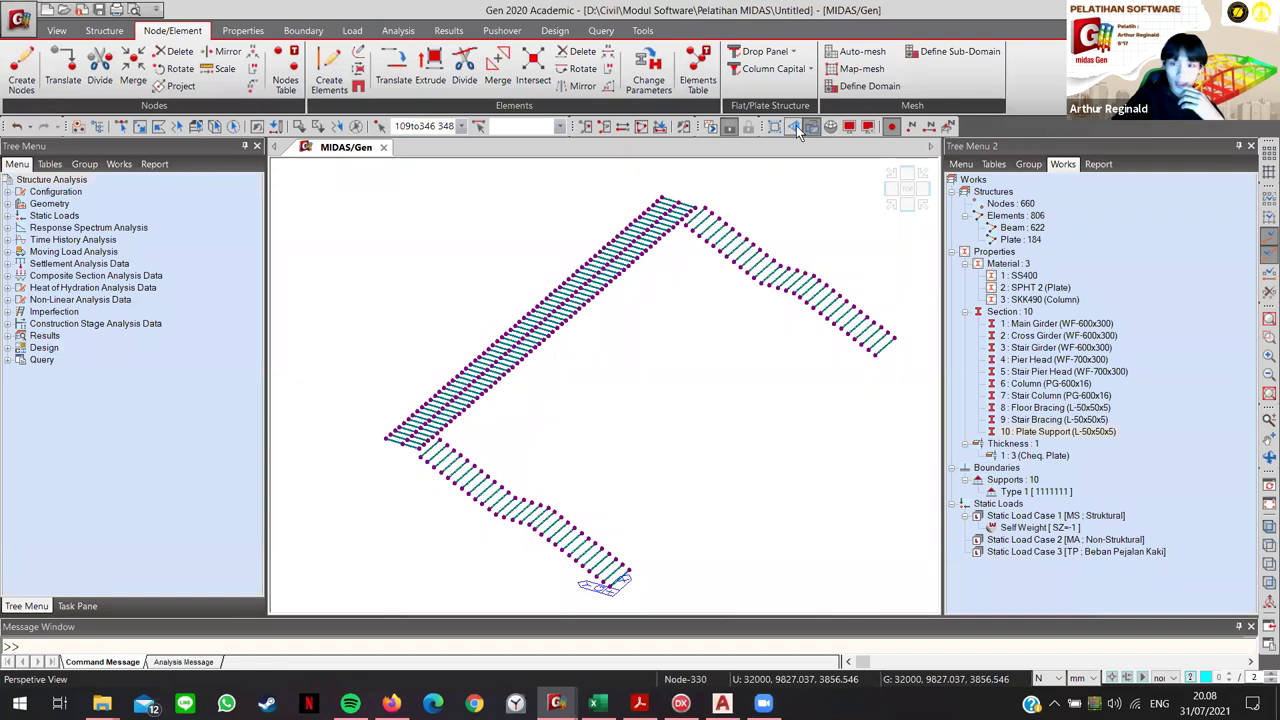
pyautogui.click(641, 127)
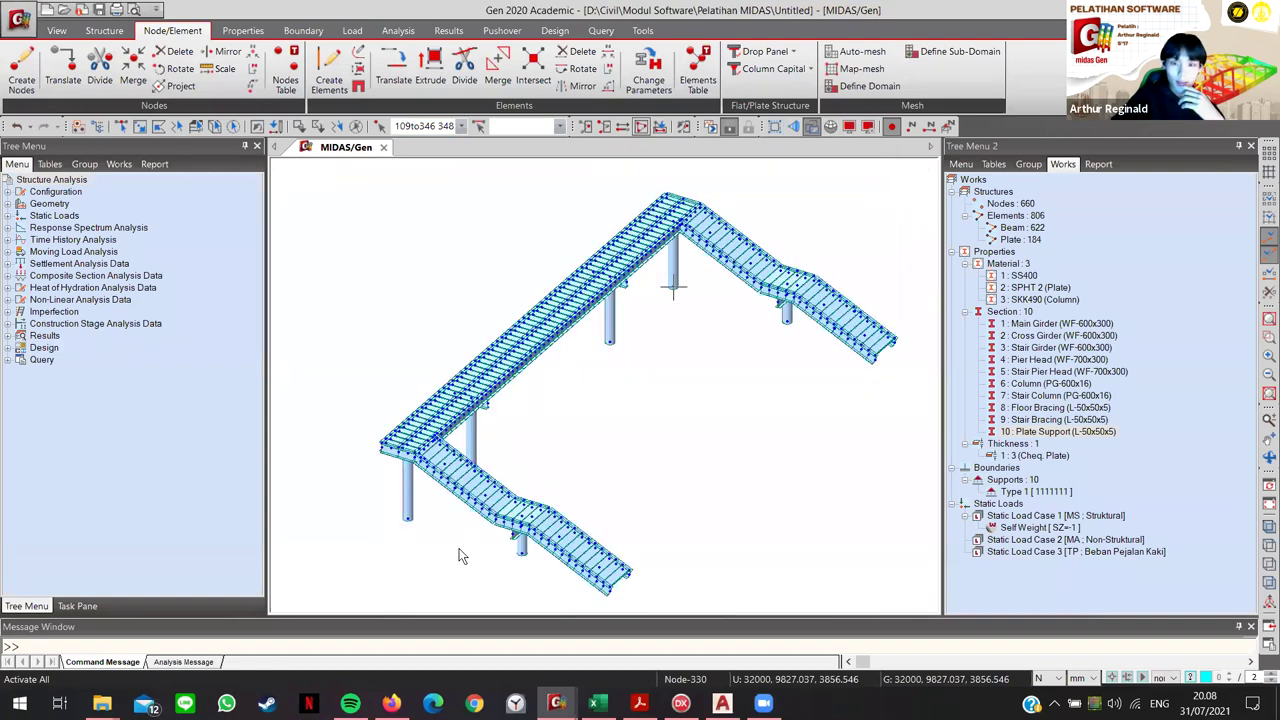
pyautogui.scroll(4, 490, 505)
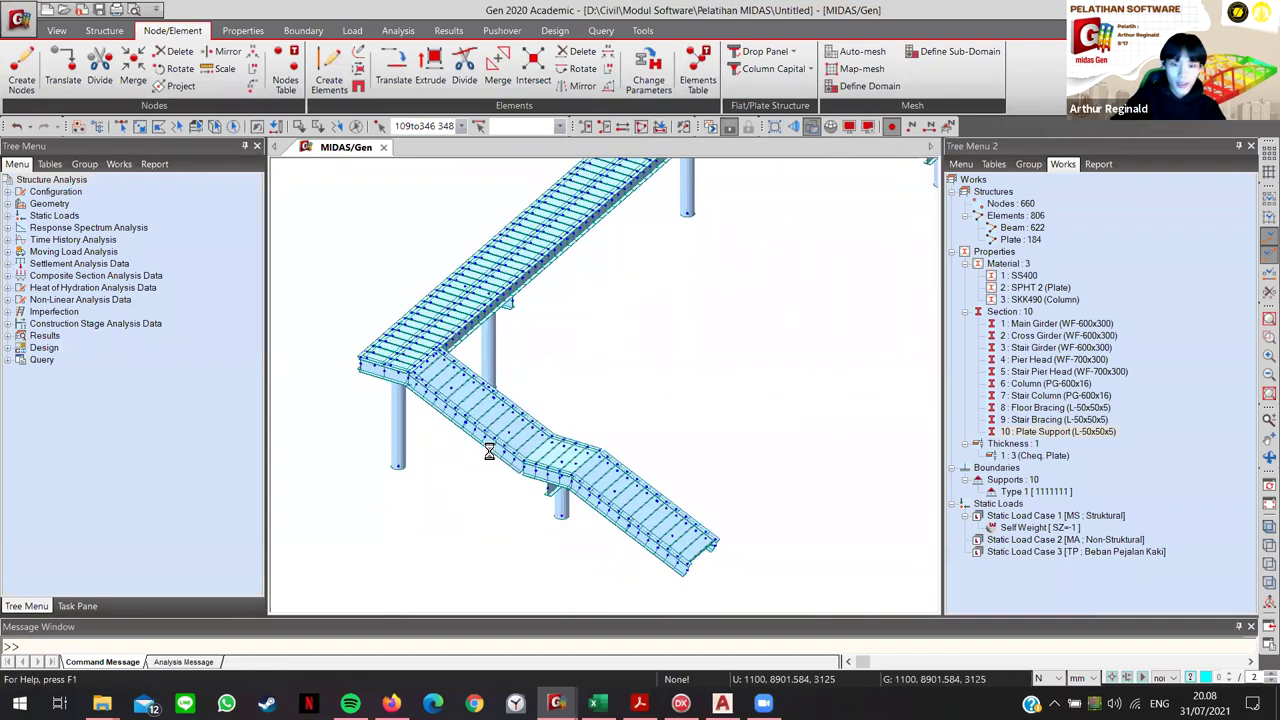
pyautogui.scroll(5, 483, 467)
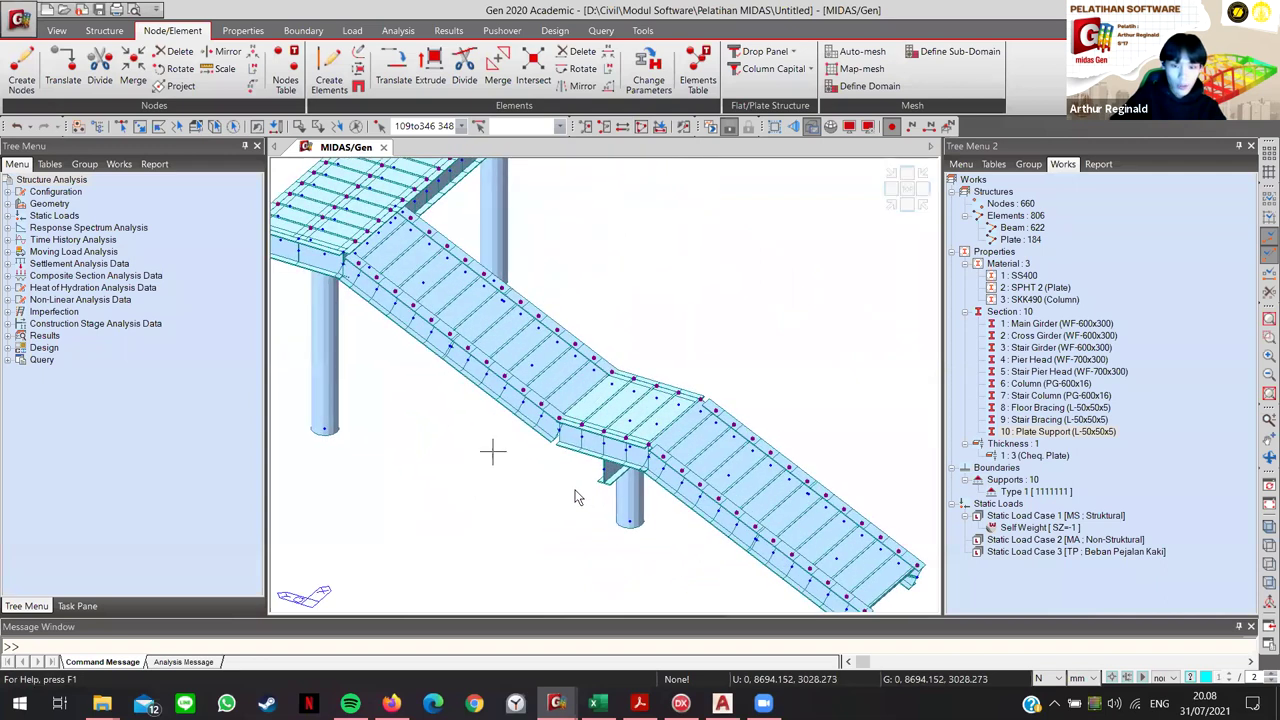
# Step: Undo and redo the last node copy at the stair landing, then inspect a plate
pyautogui.press('Escape')
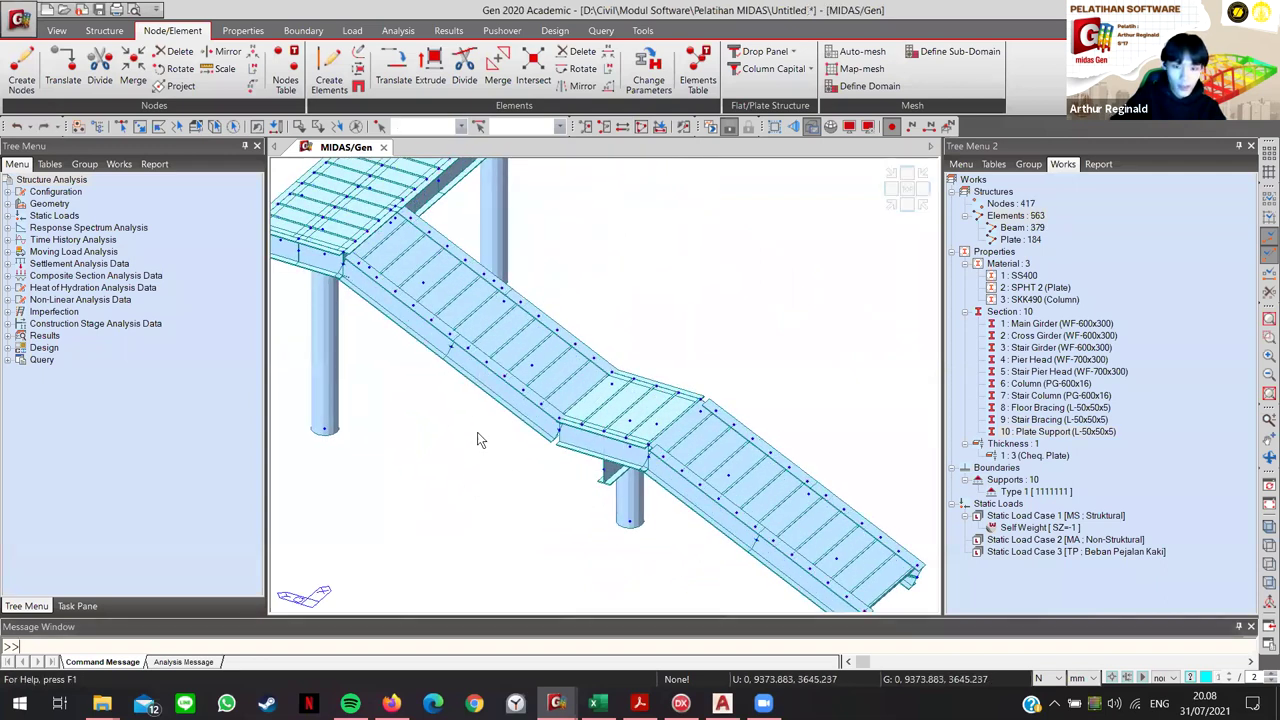
pyautogui.moveTo(579, 503); pyautogui.dragTo(465, 444, button='middle')
pyautogui.hotkey('ctrl', 'y')
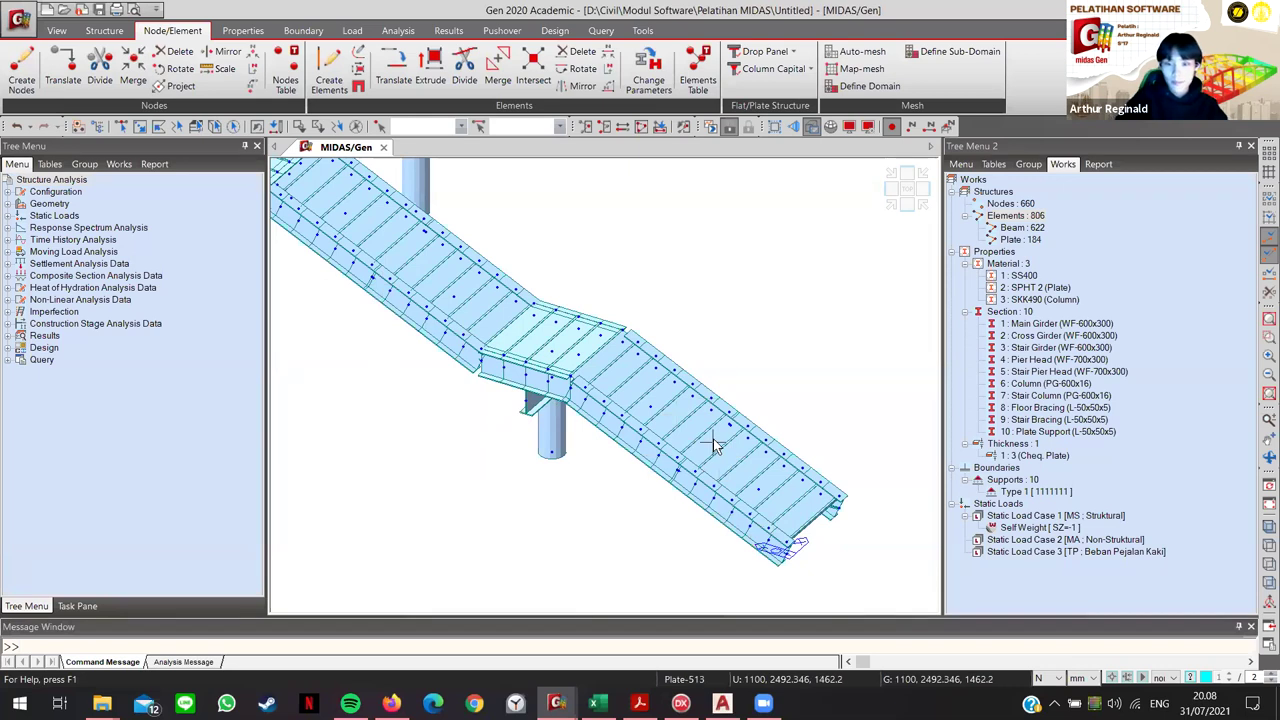
pyautogui.moveTo(713, 443)
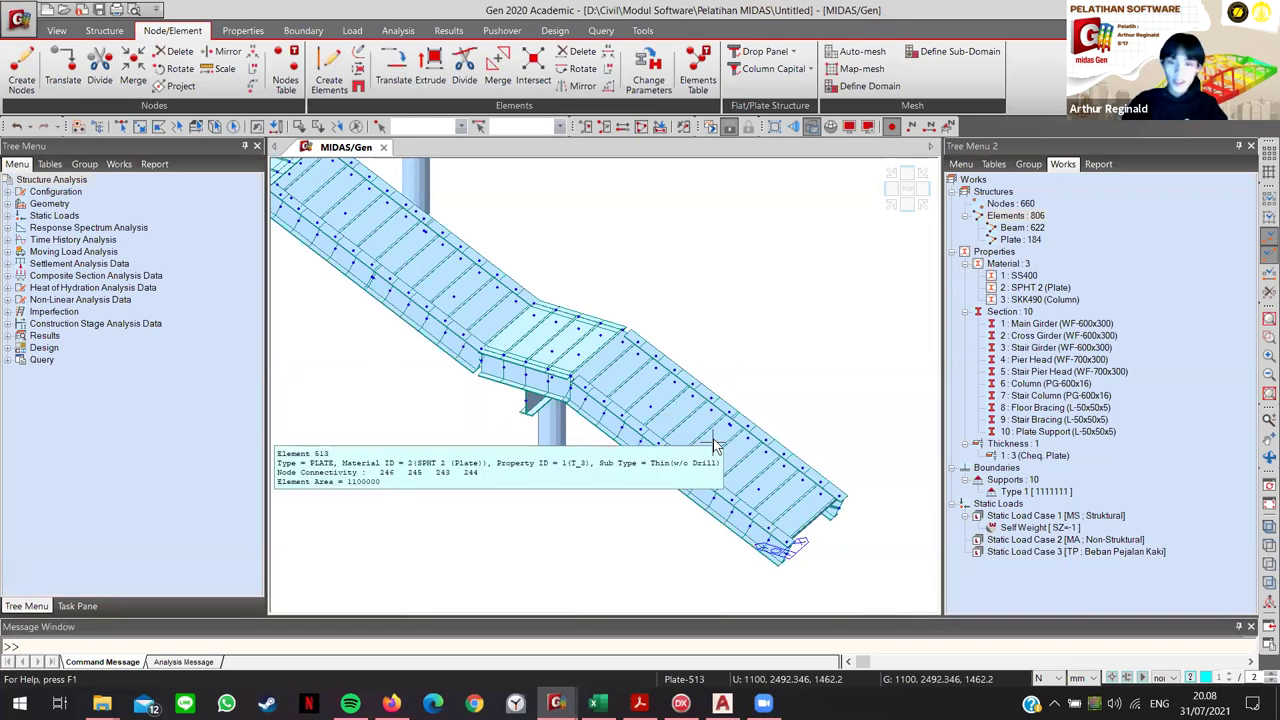
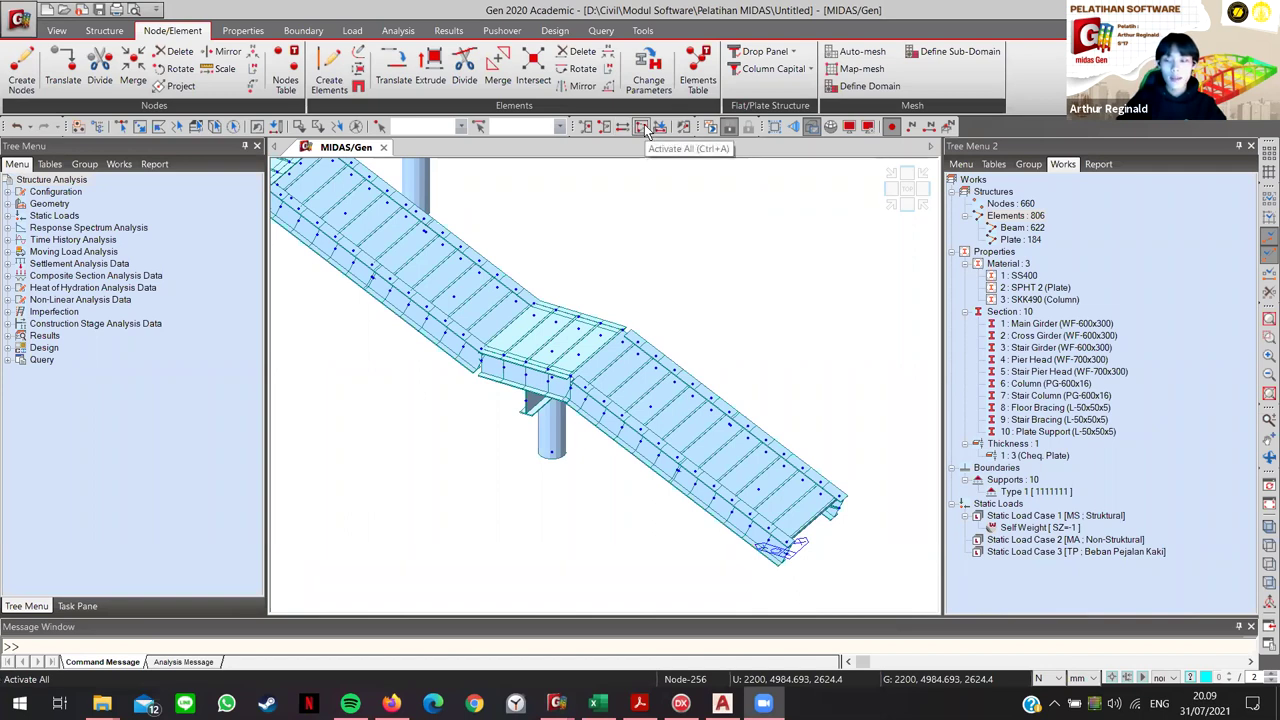
# Step: Show only the Column elements, then restore all elements and orbit to the stair's lower end
pyautogui.rightClick(1037, 385)
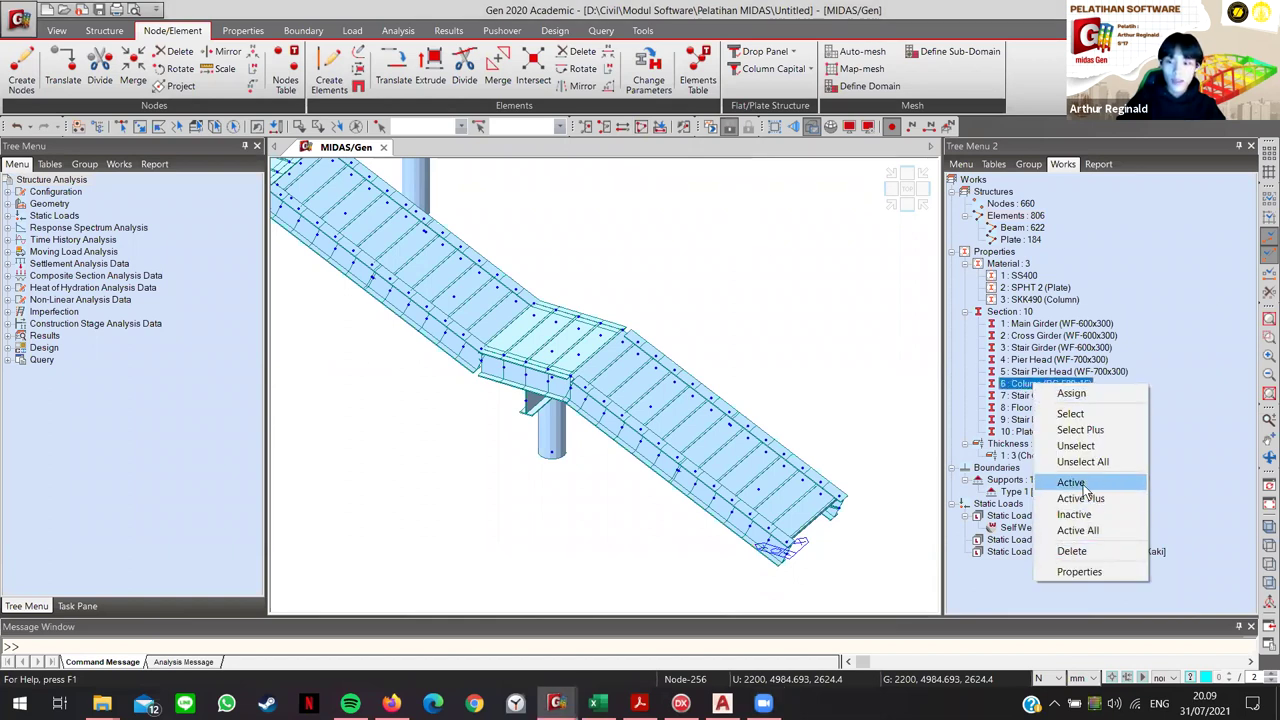
pyautogui.click(1083, 488)
pyautogui.hotkey('ctrl', 'a')
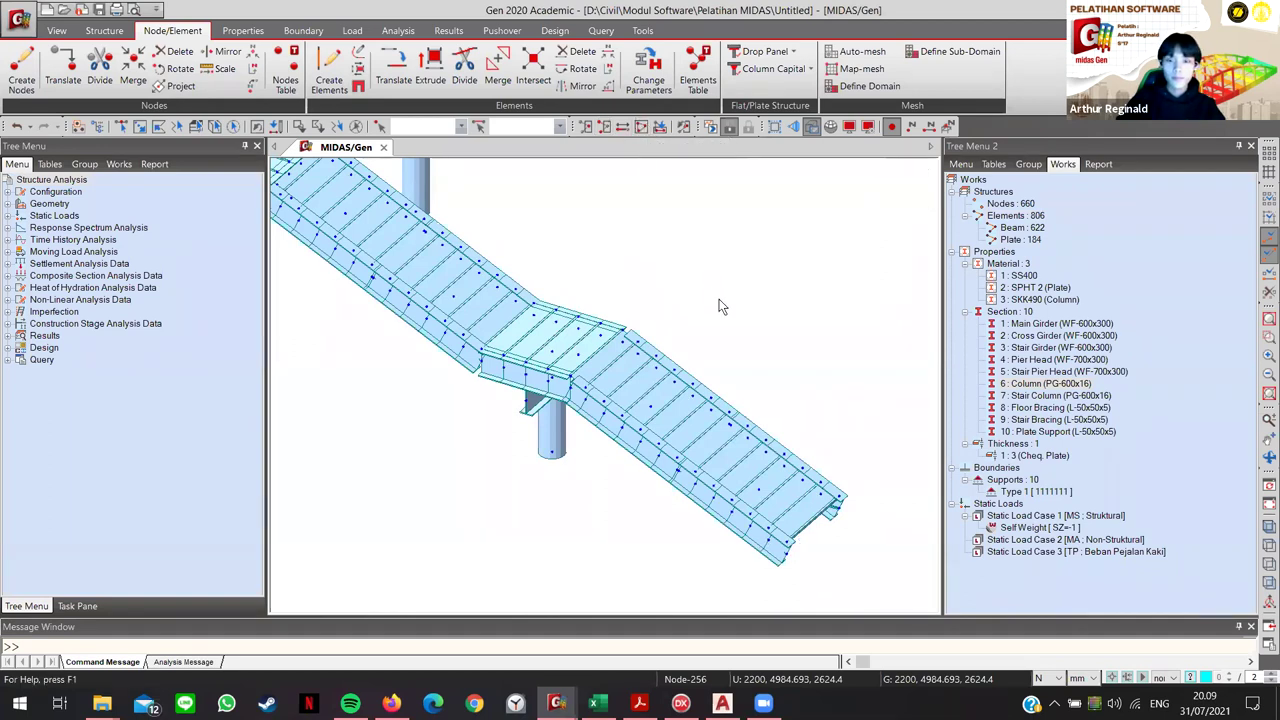
pyautogui.scroll(-2, 724, 305)
pyautogui.moveTo(728, 309)
pyautogui.keyDown('ctrl'); pyautogui.mouseDown(button='middle')
pyautogui.moveTo(731, 289)
pyautogui.moveTo(834, 277)
pyautogui.moveTo(897, 210)
pyautogui.moveTo(720, 354)
pyautogui.moveTo(576, 375)
pyautogui.mouseUp(button='middle'); pyautogui.keyUp('ctrl')
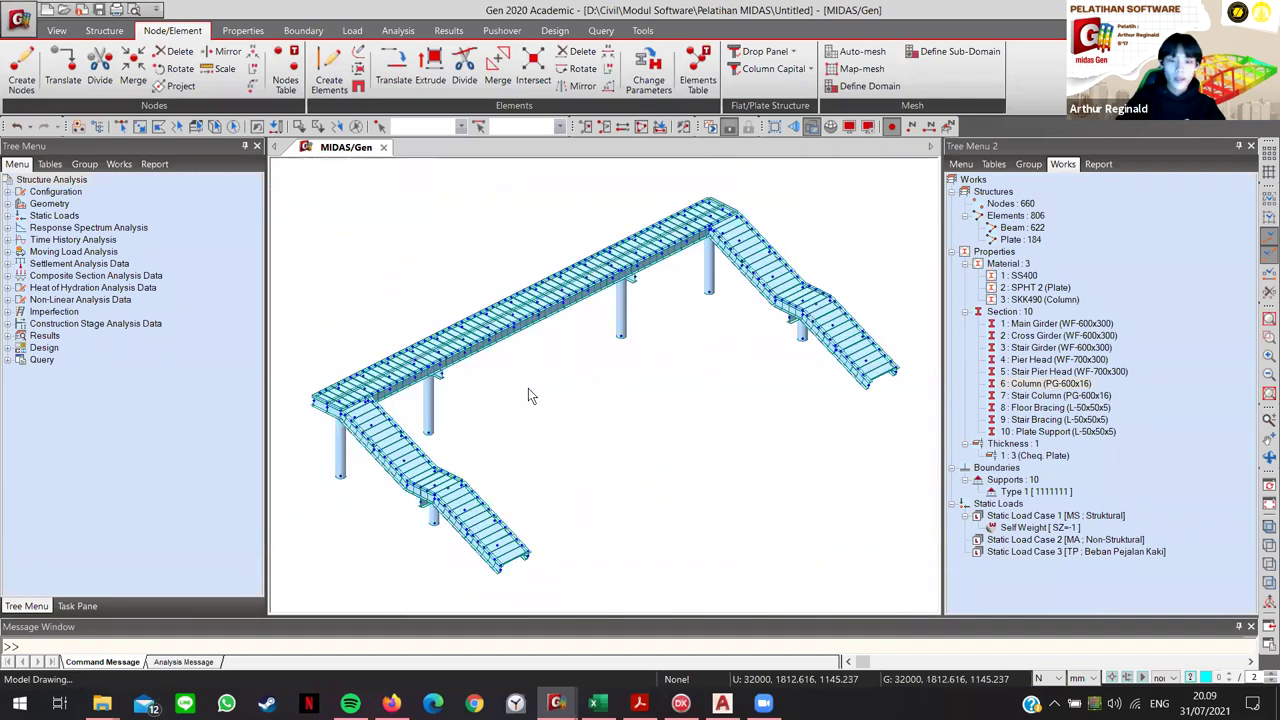
pyautogui.scroll(4, 531, 395)
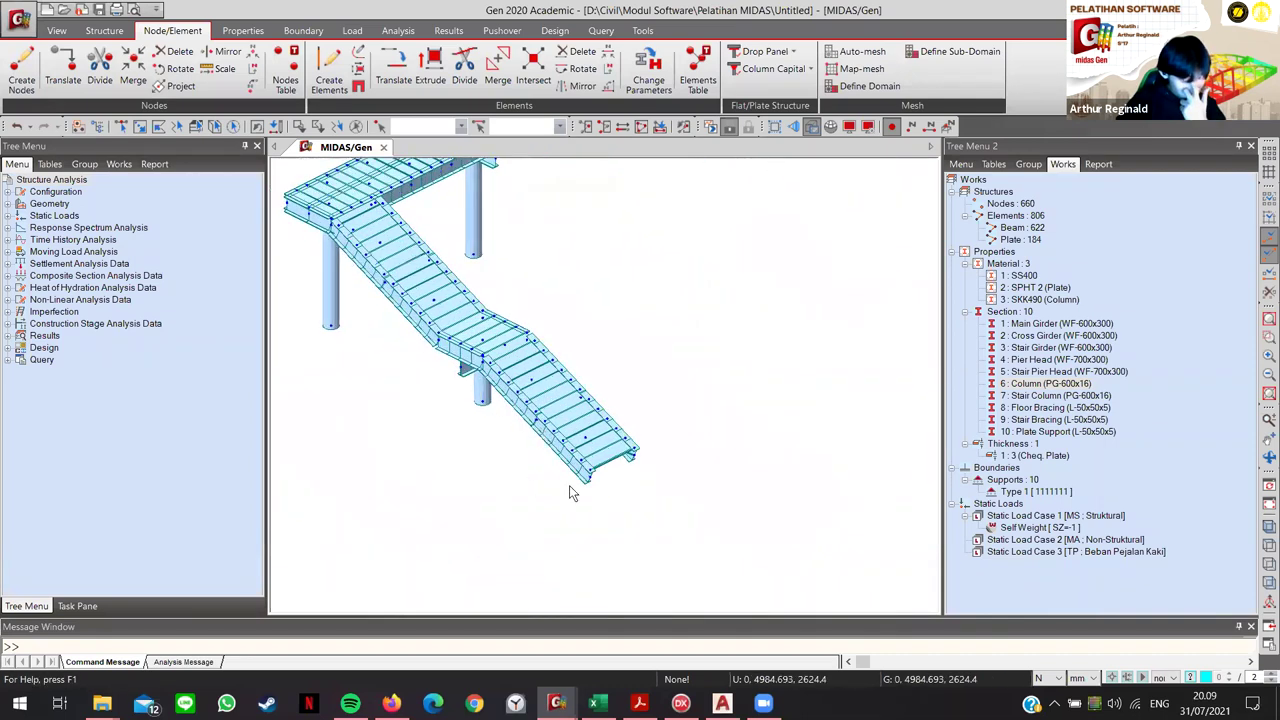
pyautogui.scroll(3, 585, 524)
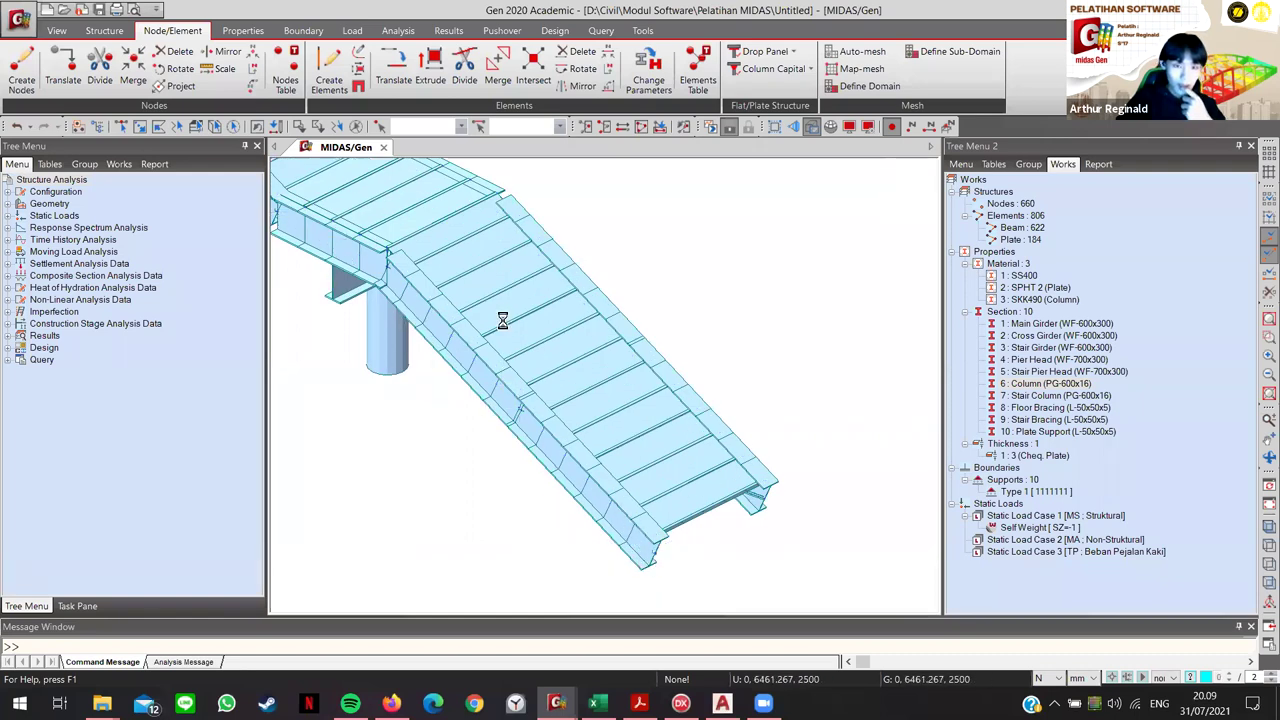
pyautogui.scroll(2, 586, 400)
pyautogui.scroll(-3, 590, 435)
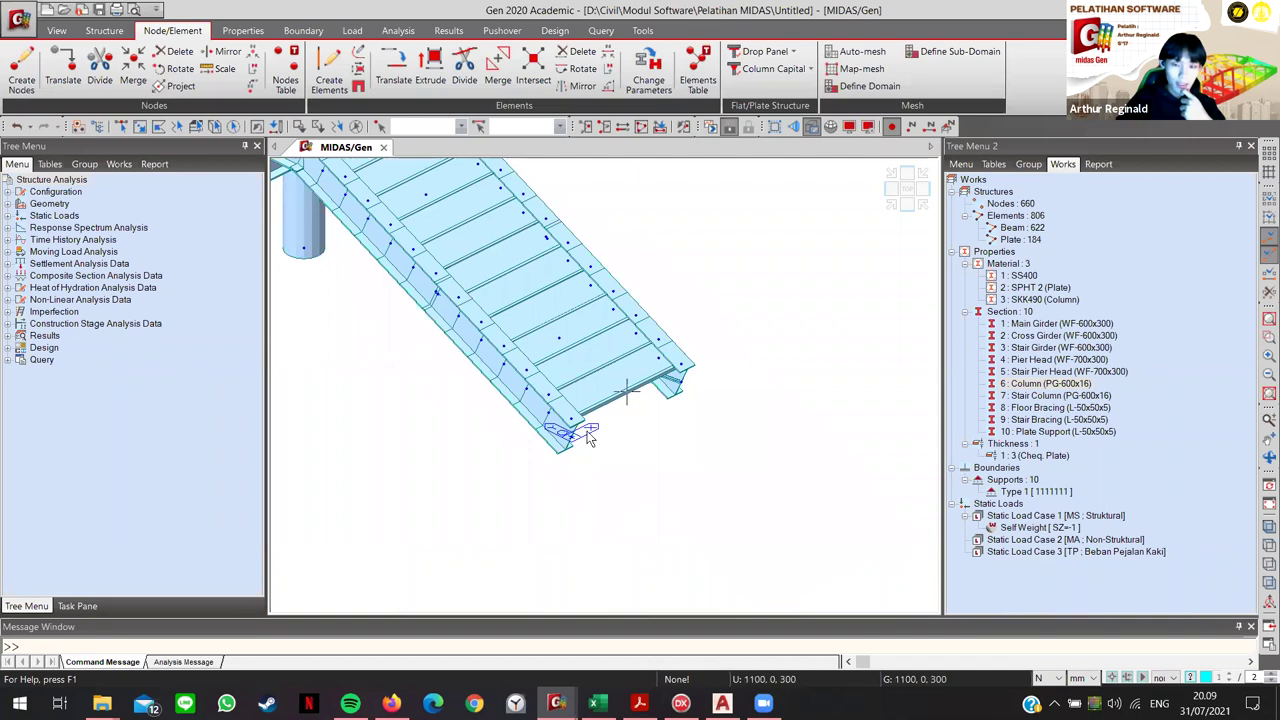
pyautogui.moveTo(640, 420); pyautogui.dragTo(608, 372, button='middle')
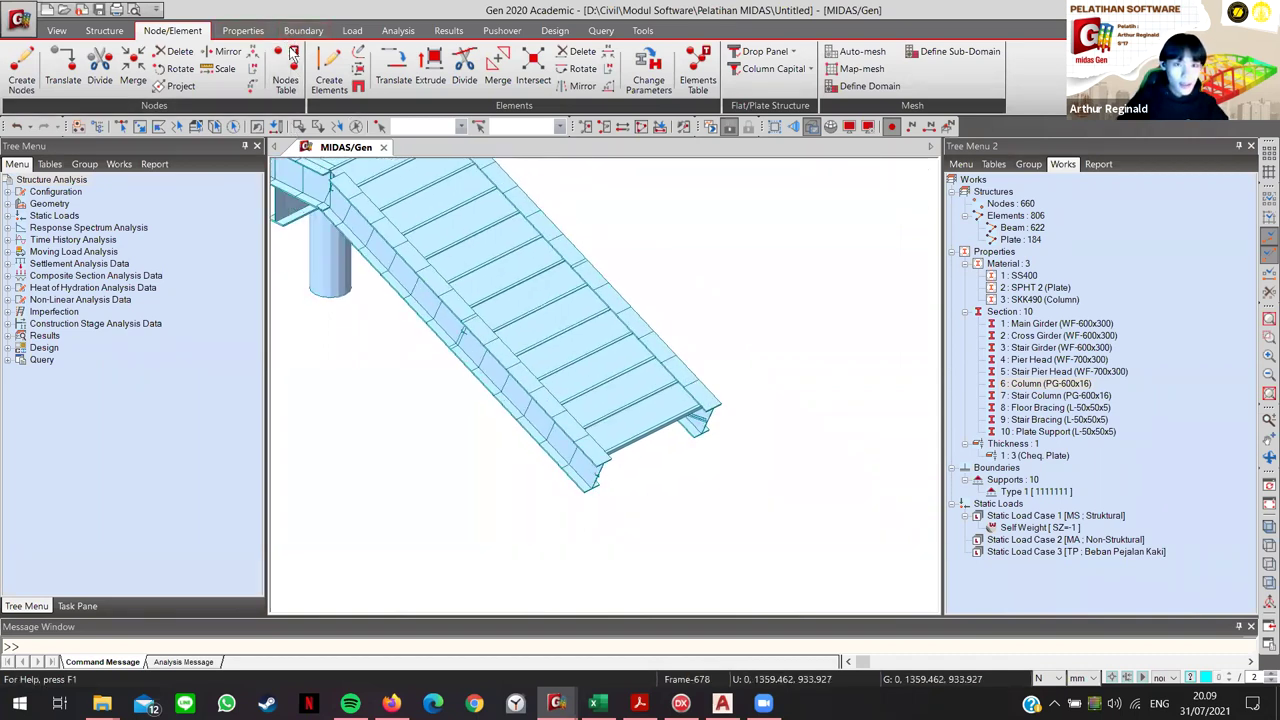
# Step: Set up a Rigid Body link at the stair's lower-end node, copied along the x axis
pyautogui.click(303, 30)
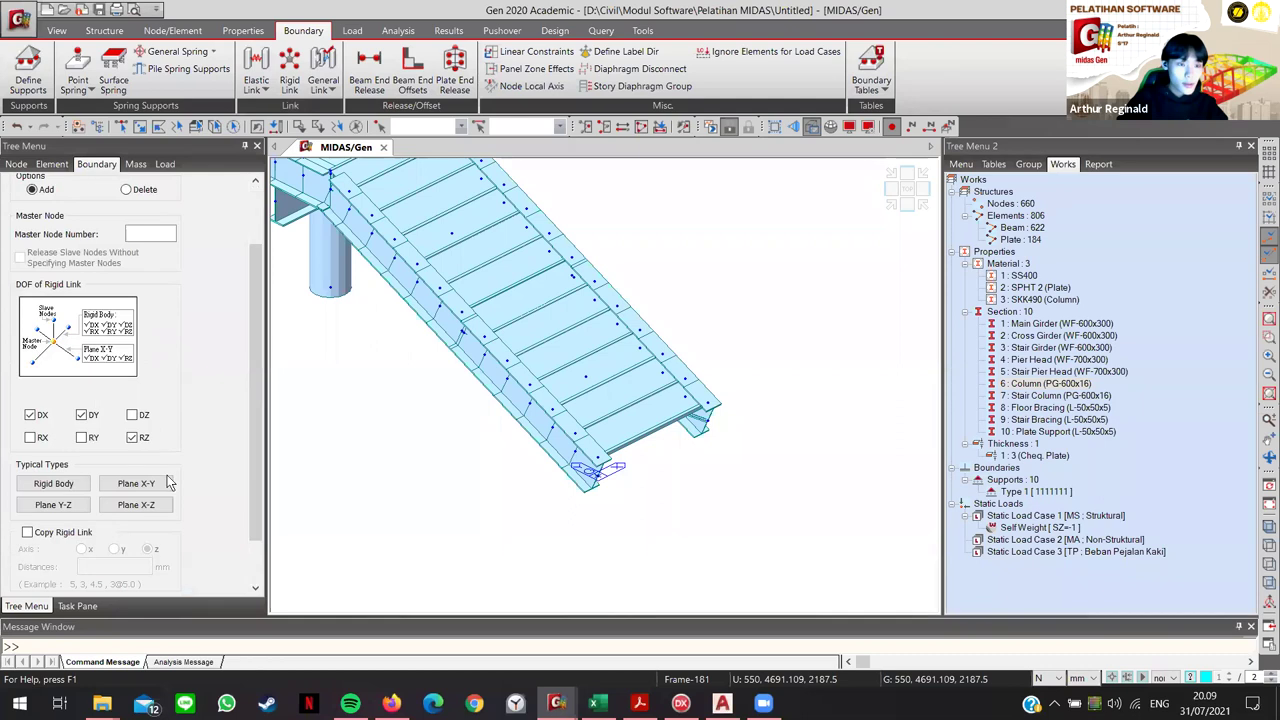
pyautogui.click(50, 484)
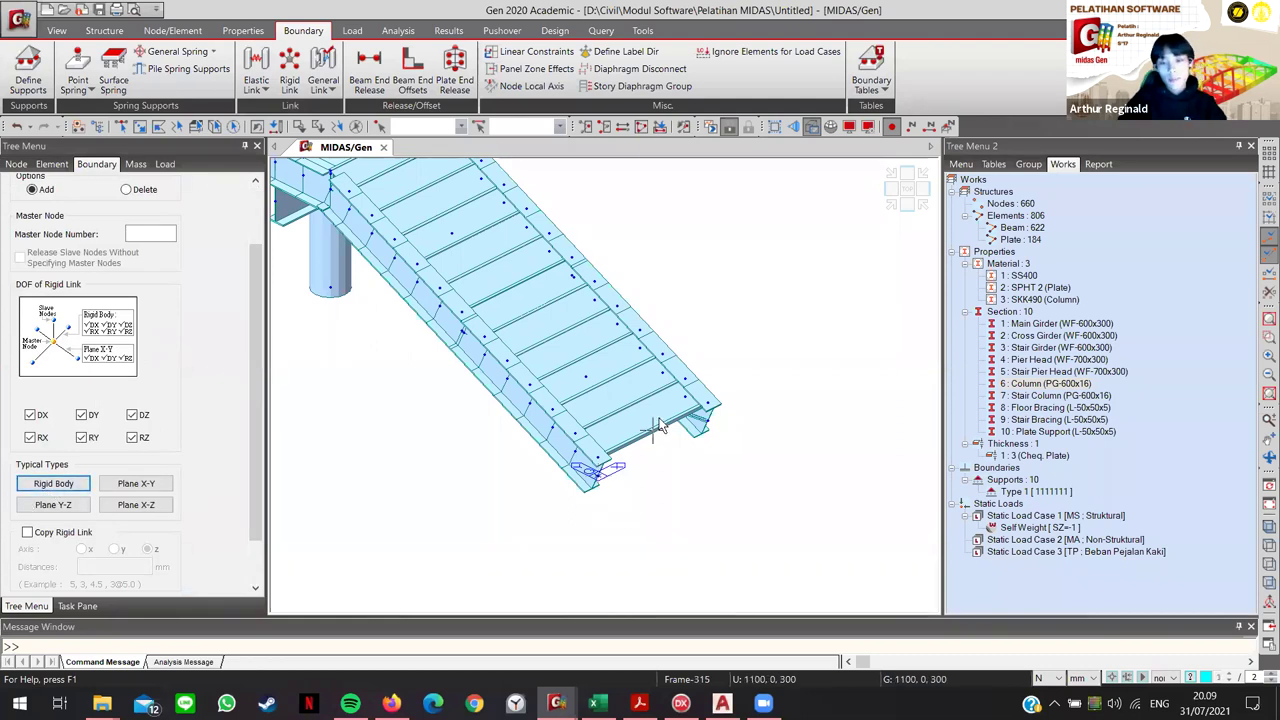
pyautogui.moveTo(655, 425)
pyautogui.click(596, 469)
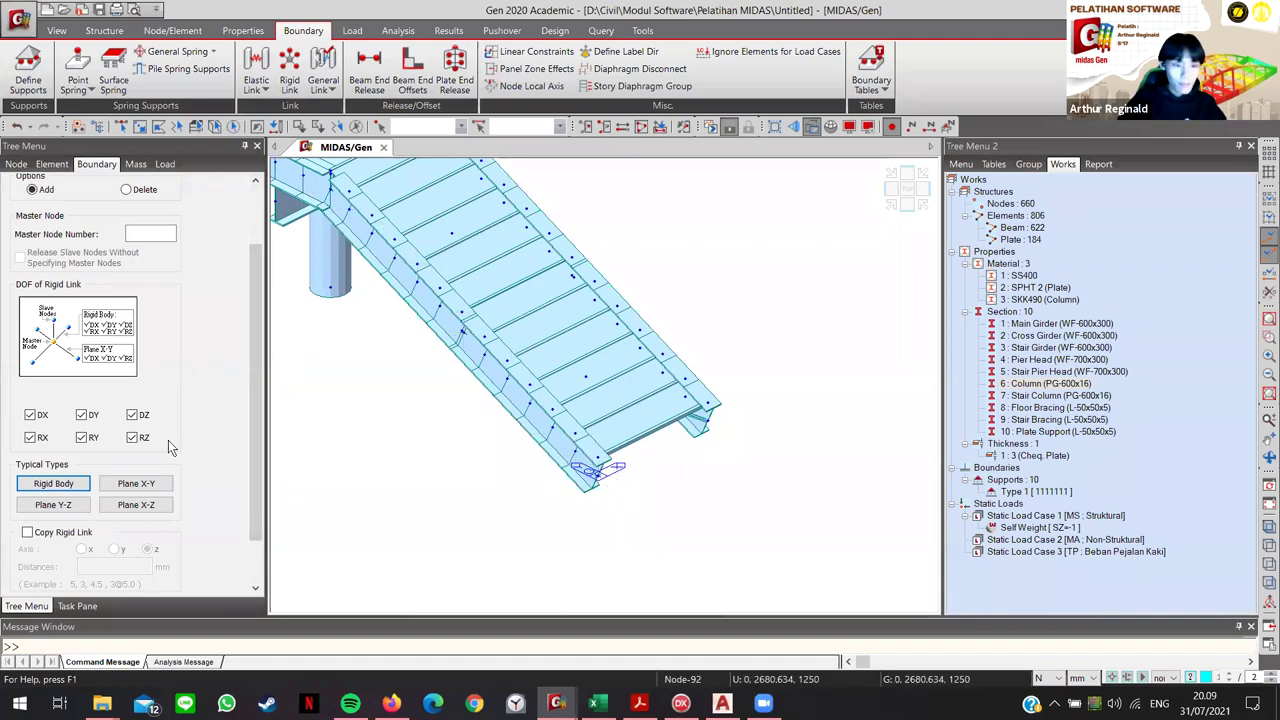
pyautogui.scroll(-2, 168, 440)
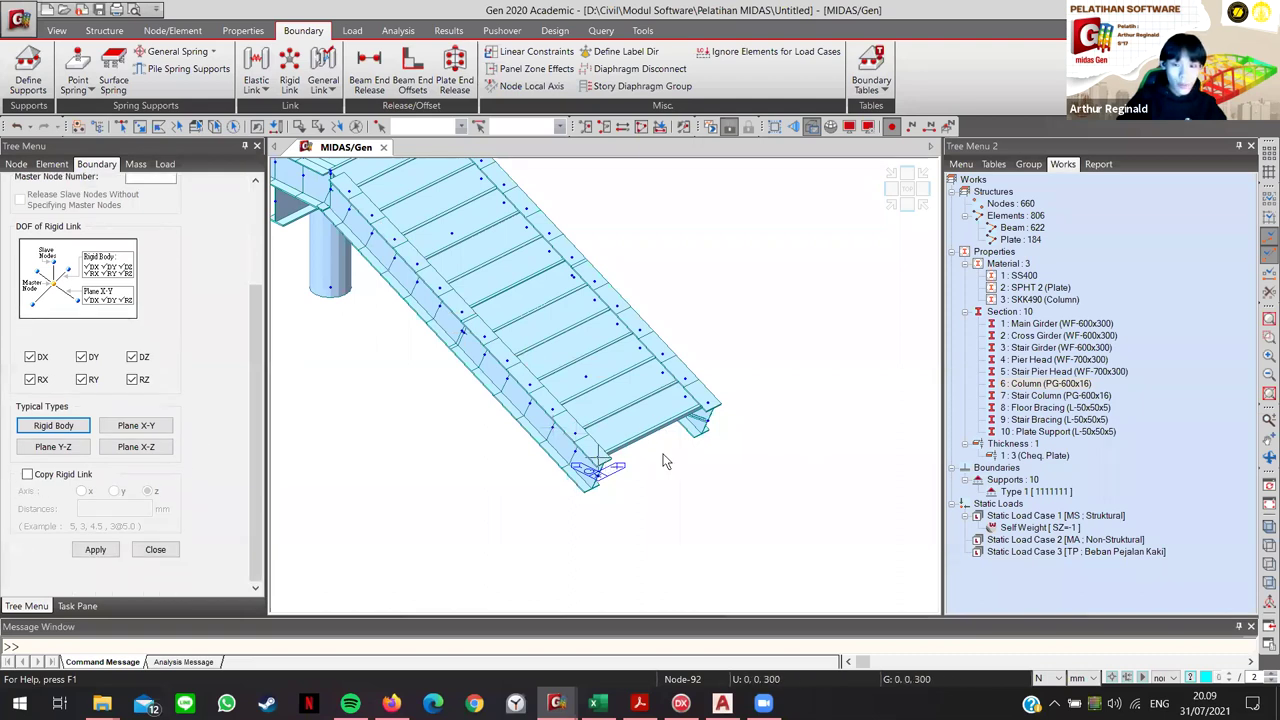
pyautogui.click(27, 474)
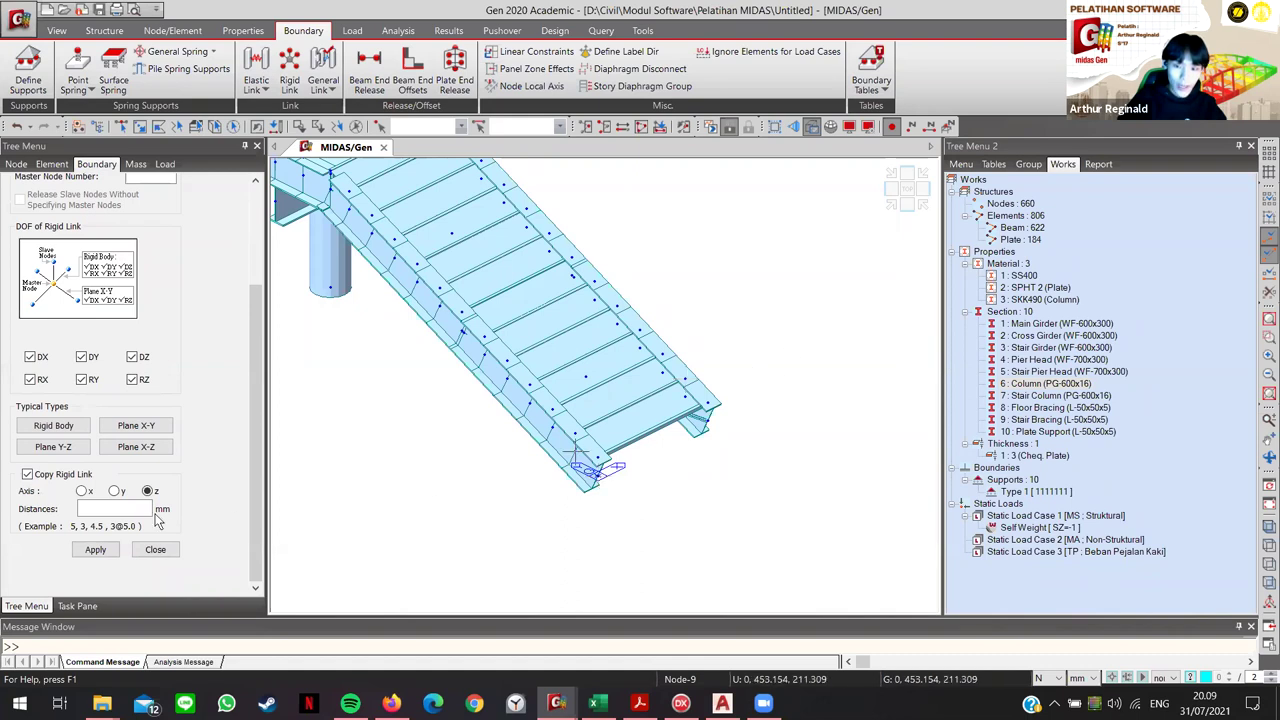
pyautogui.click(82, 491)
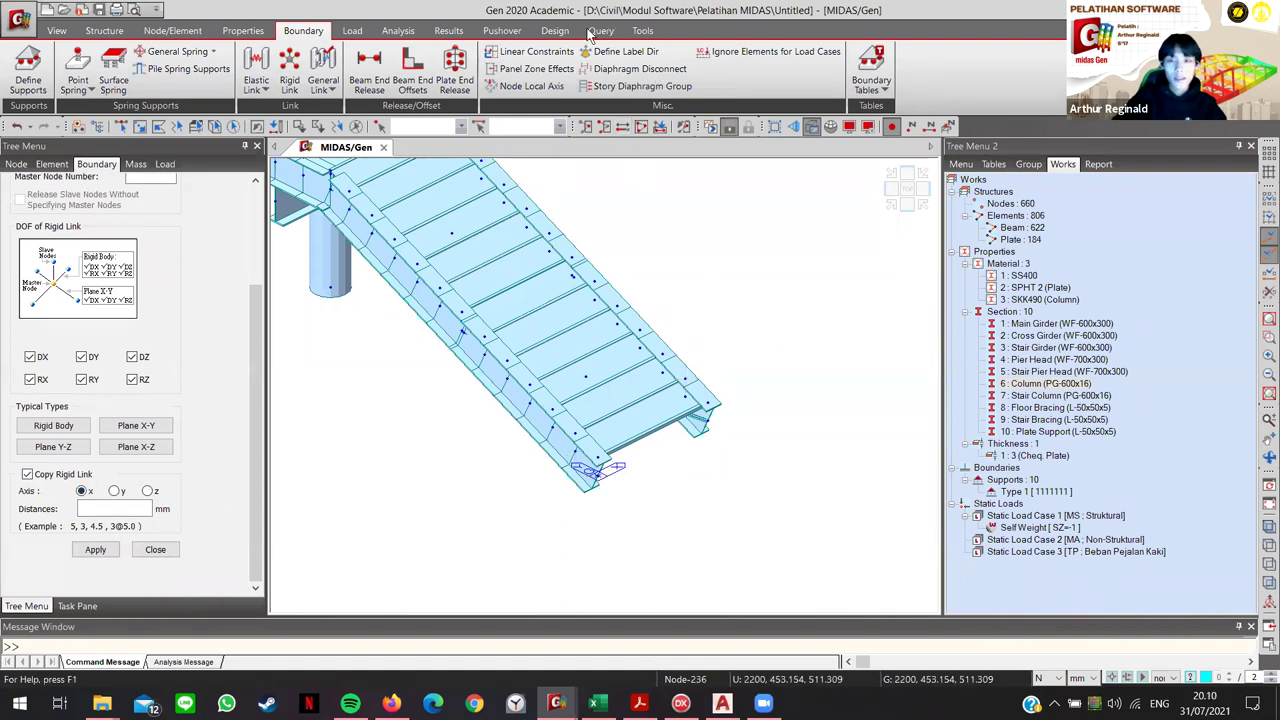
pyautogui.click(645, 31)
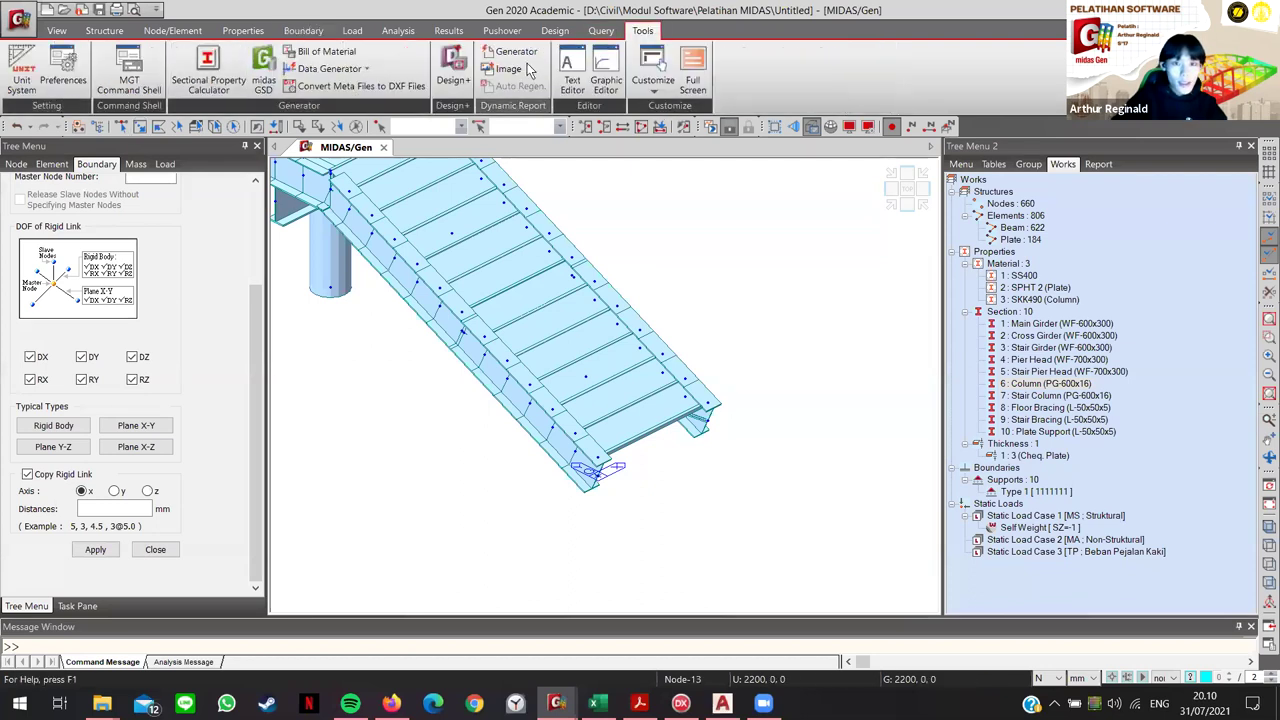
# Step: Query nodes 343 and 344, confirming they lie 2200 mm apart along X
pyautogui.click(600, 31)
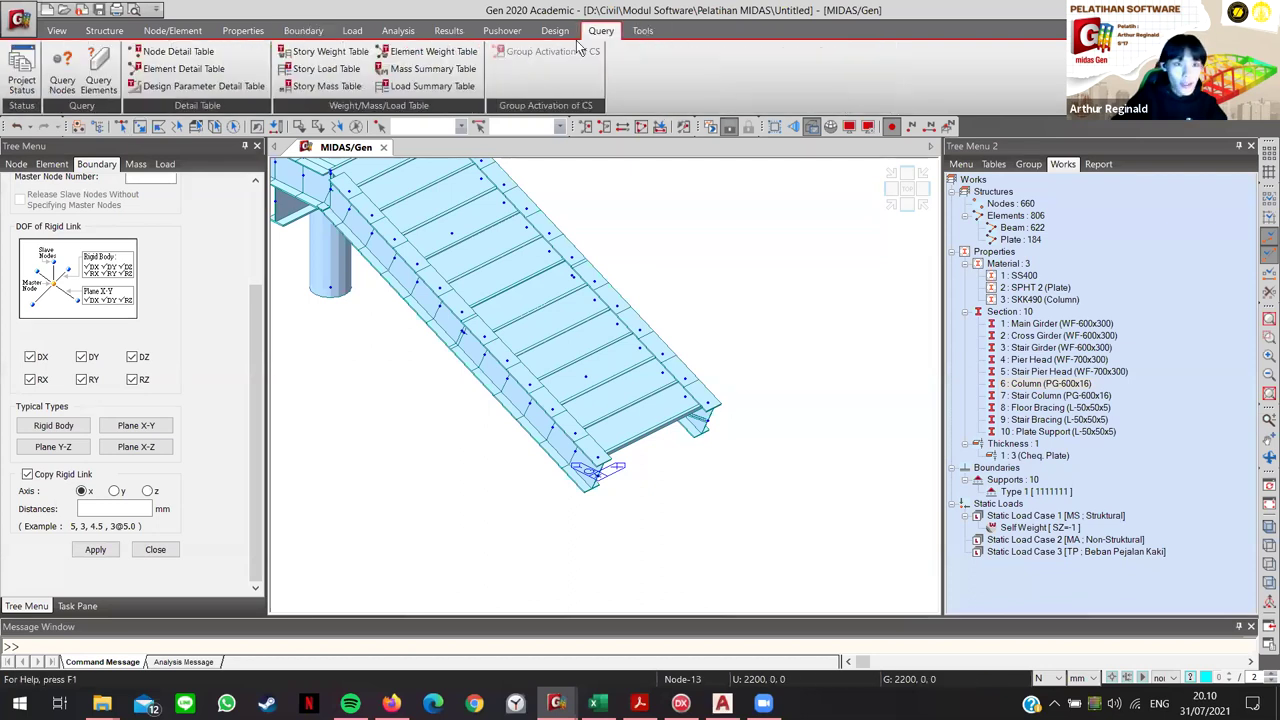
pyautogui.click(64, 74)
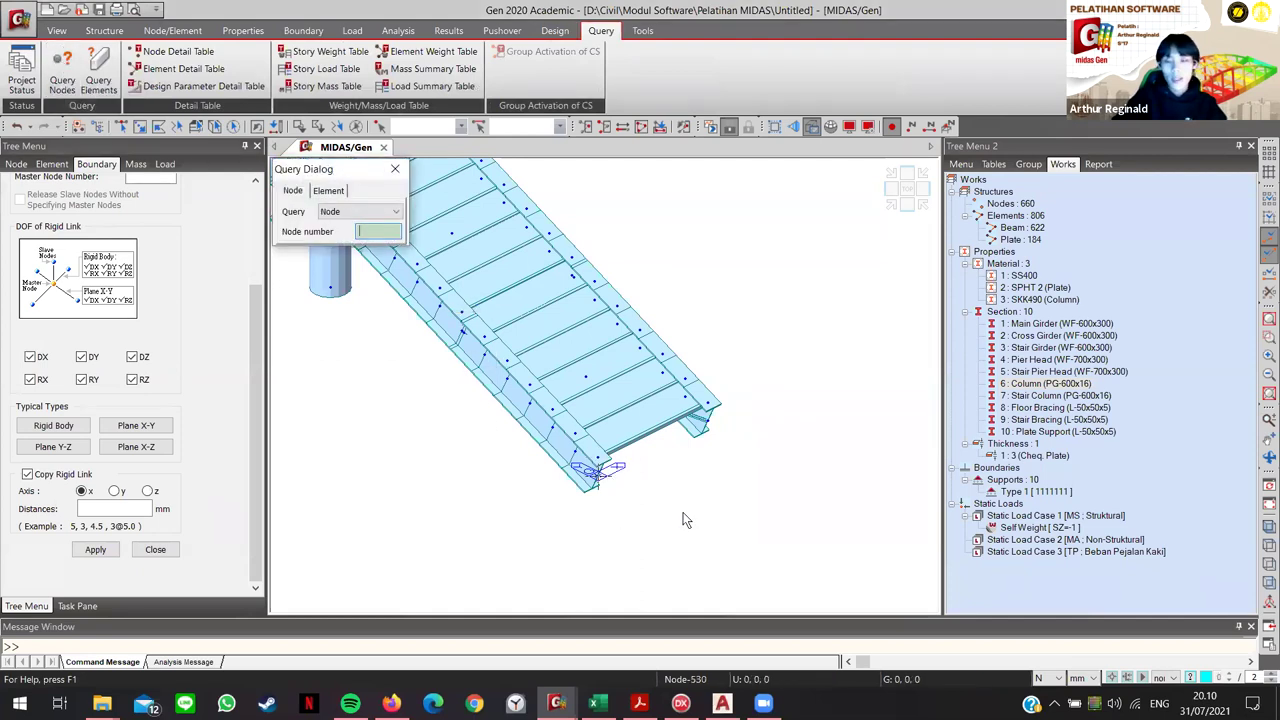
pyautogui.moveTo(684, 519)
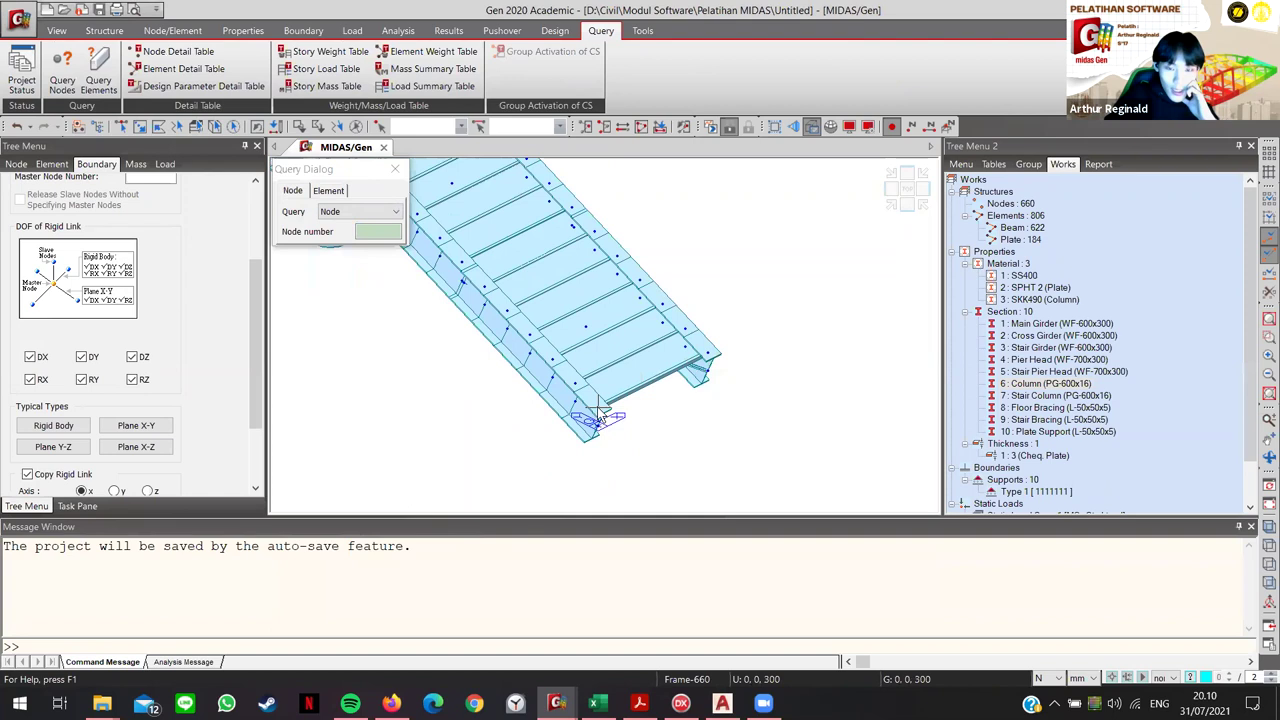
pyautogui.click(599, 412)
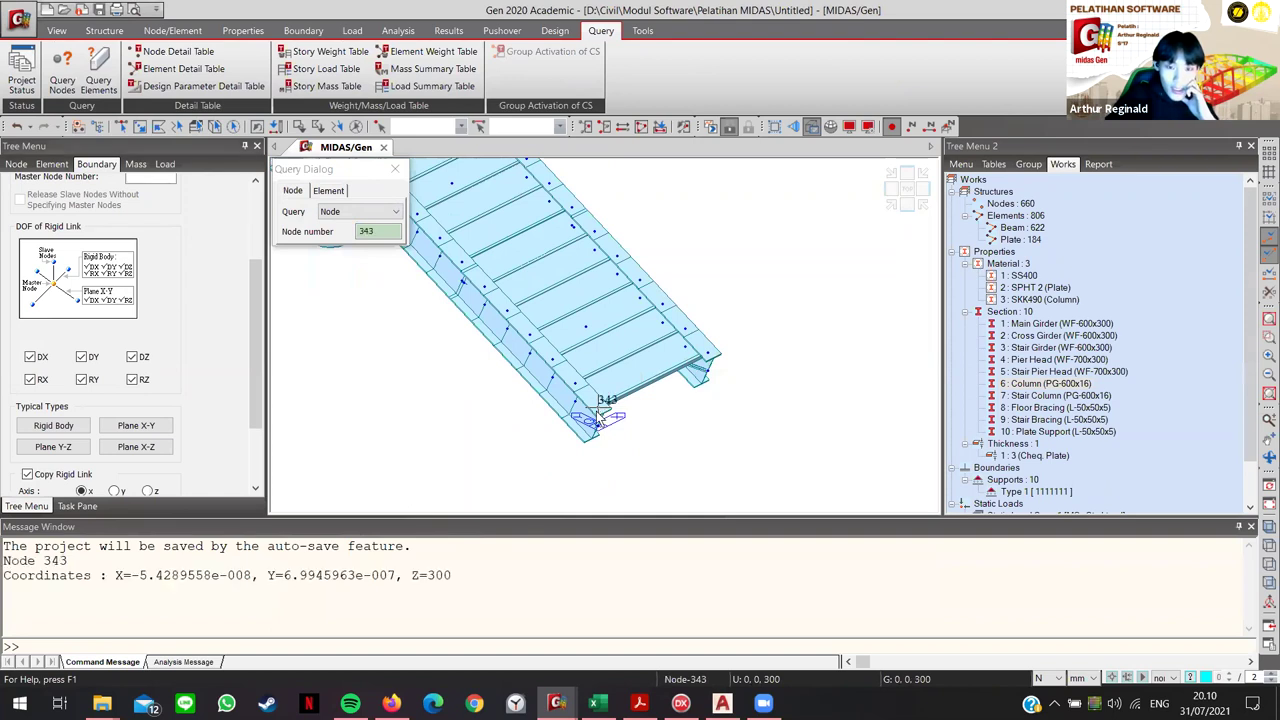
pyautogui.click(710, 354)
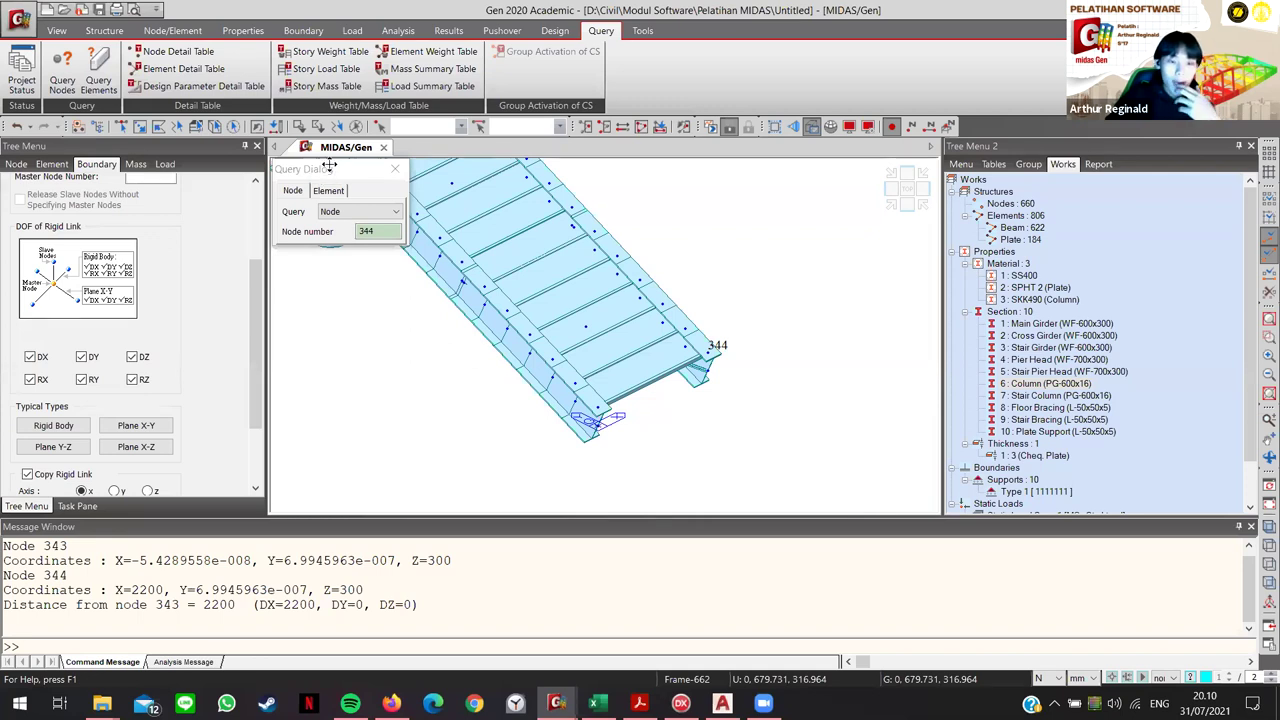
pyautogui.moveTo(329, 165); pyautogui.dragTo(181, 43)
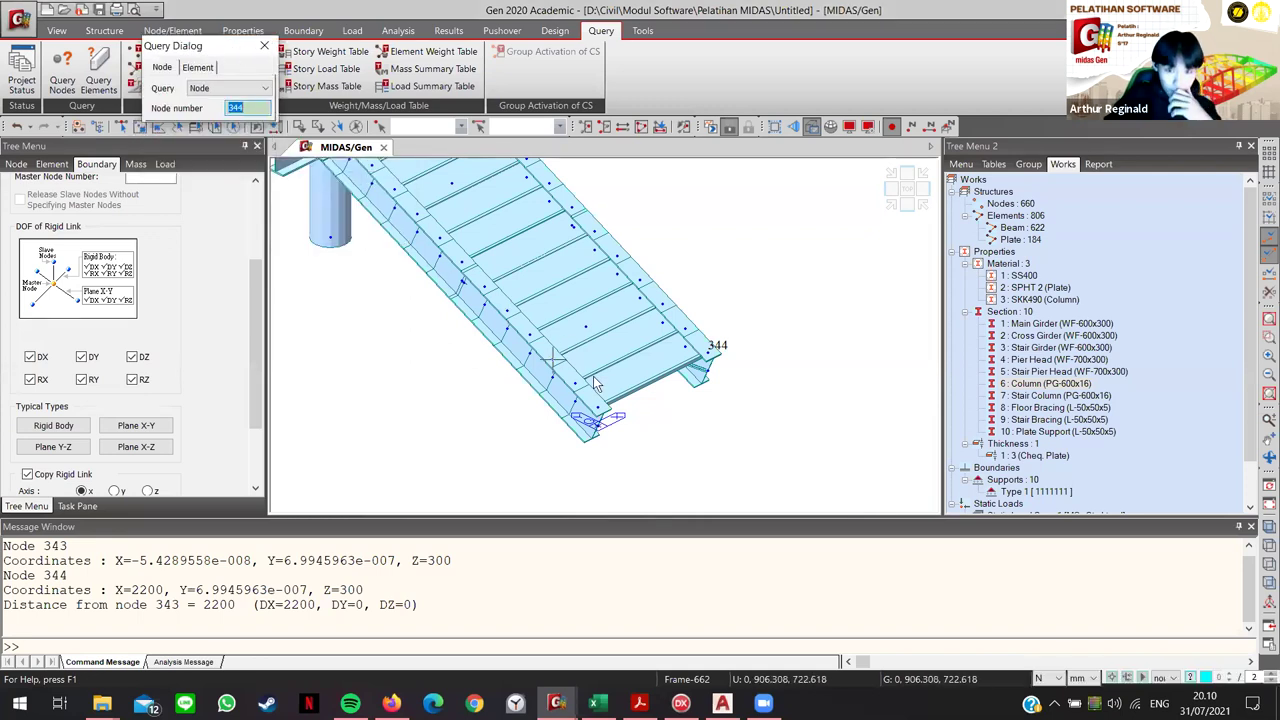
# Step: Switch off rigid link copying and turn the view toward the stair's lower end
pyautogui.scroll(-3, 220, 427)
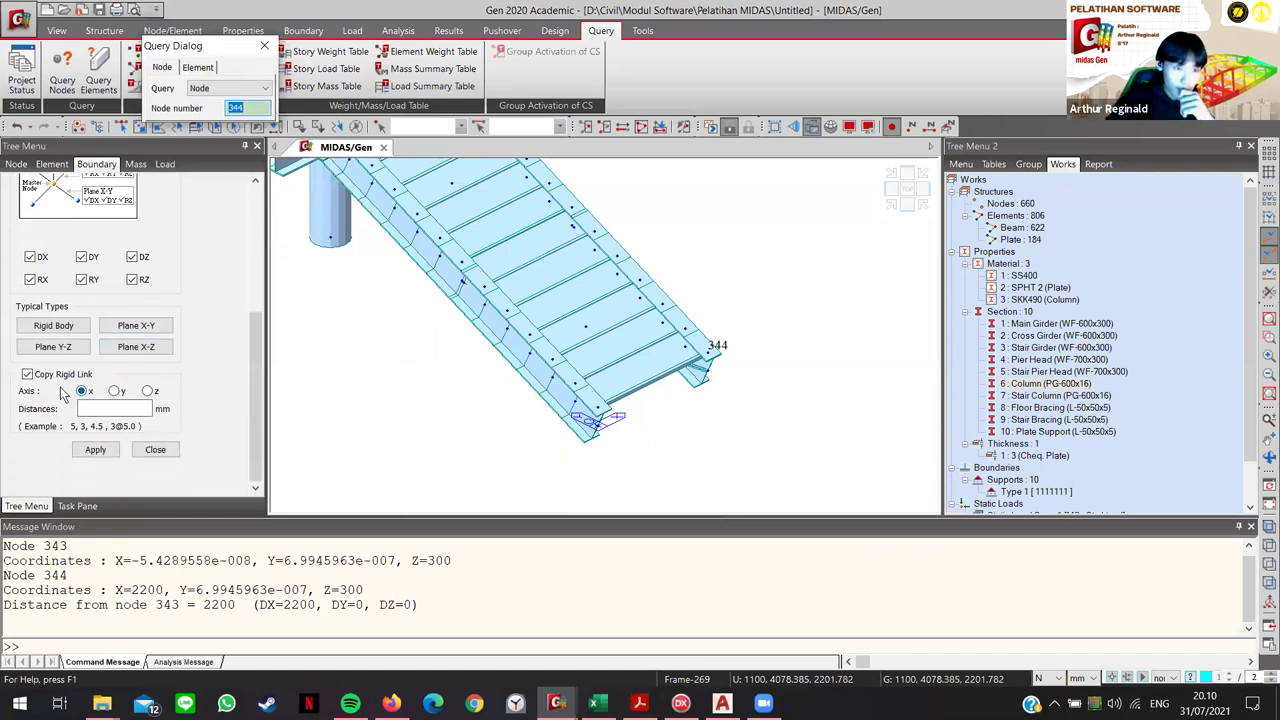
pyautogui.click(27, 375)
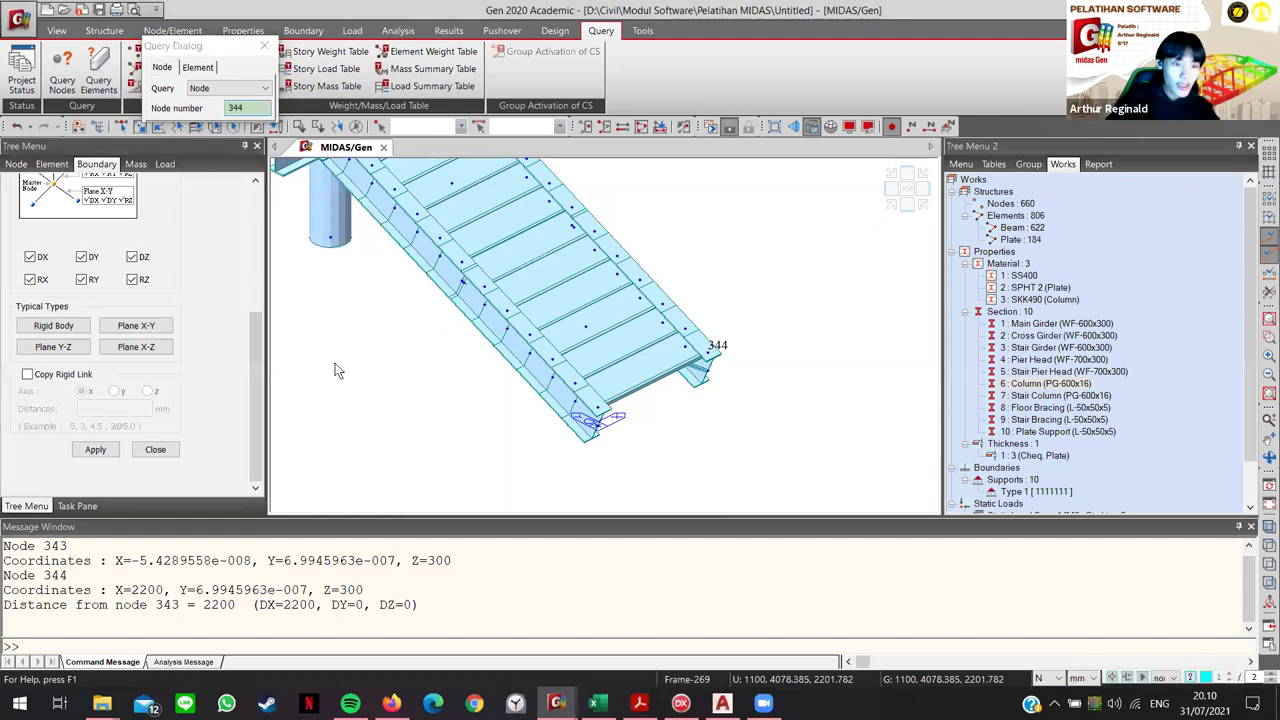
pyautogui.moveTo(564, 445)
pyautogui.keyDown('ctrl'); pyautogui.mouseDown(button='middle')
pyautogui.moveTo(494, 403)
pyautogui.moveTo(757, 372)
pyautogui.moveTo(588, 414)
pyautogui.mouseUp(button='middle'); pyautogui.keyUp('ctrl')
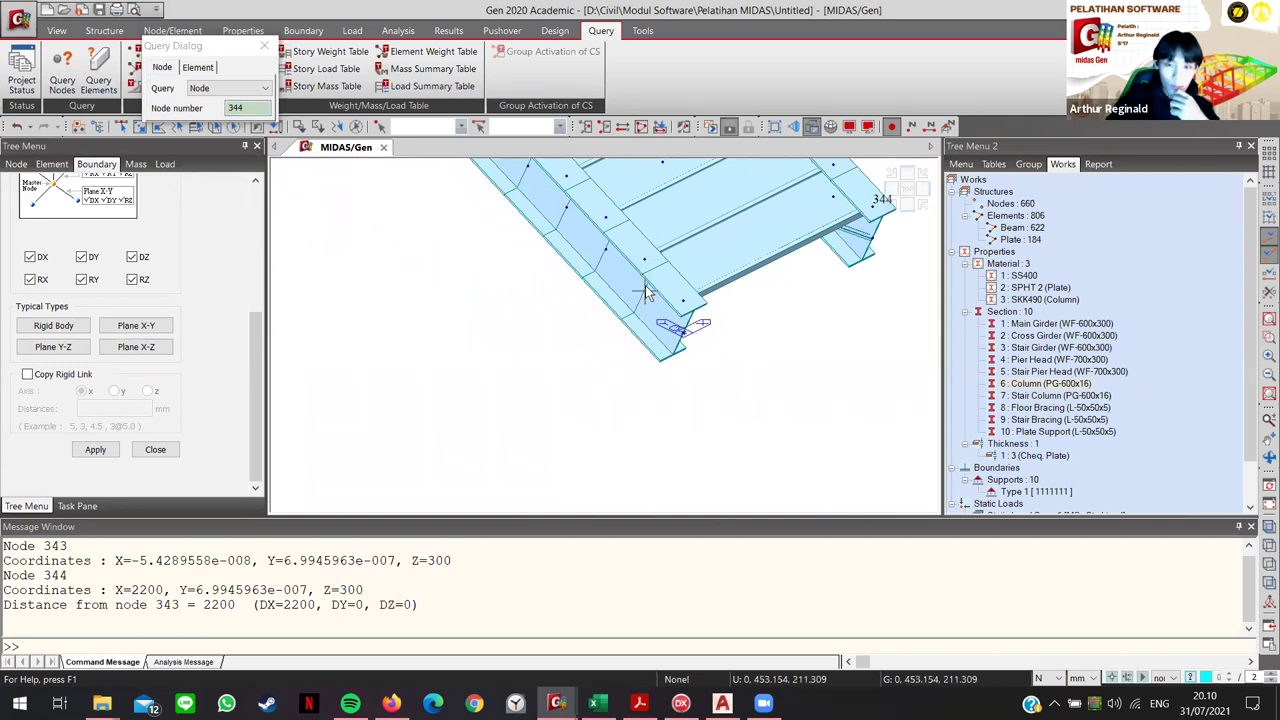
pyautogui.scroll(5, 145, 357)
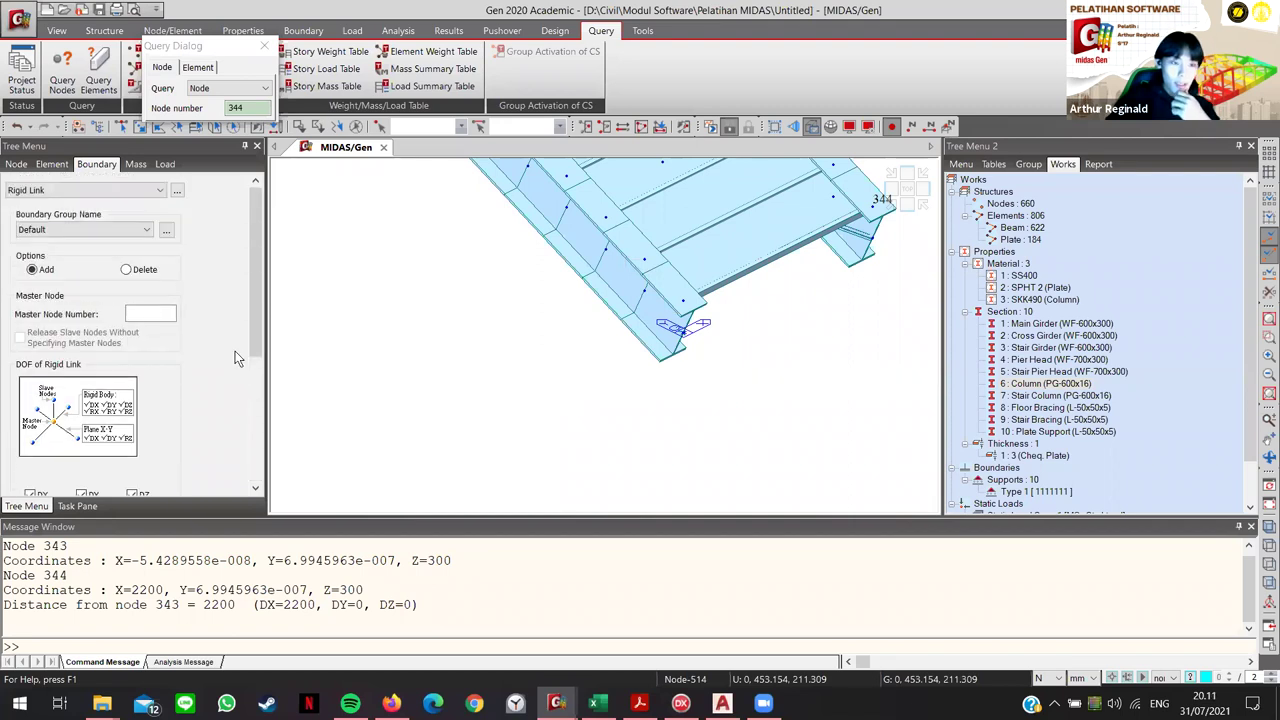
pyautogui.click(150, 313)
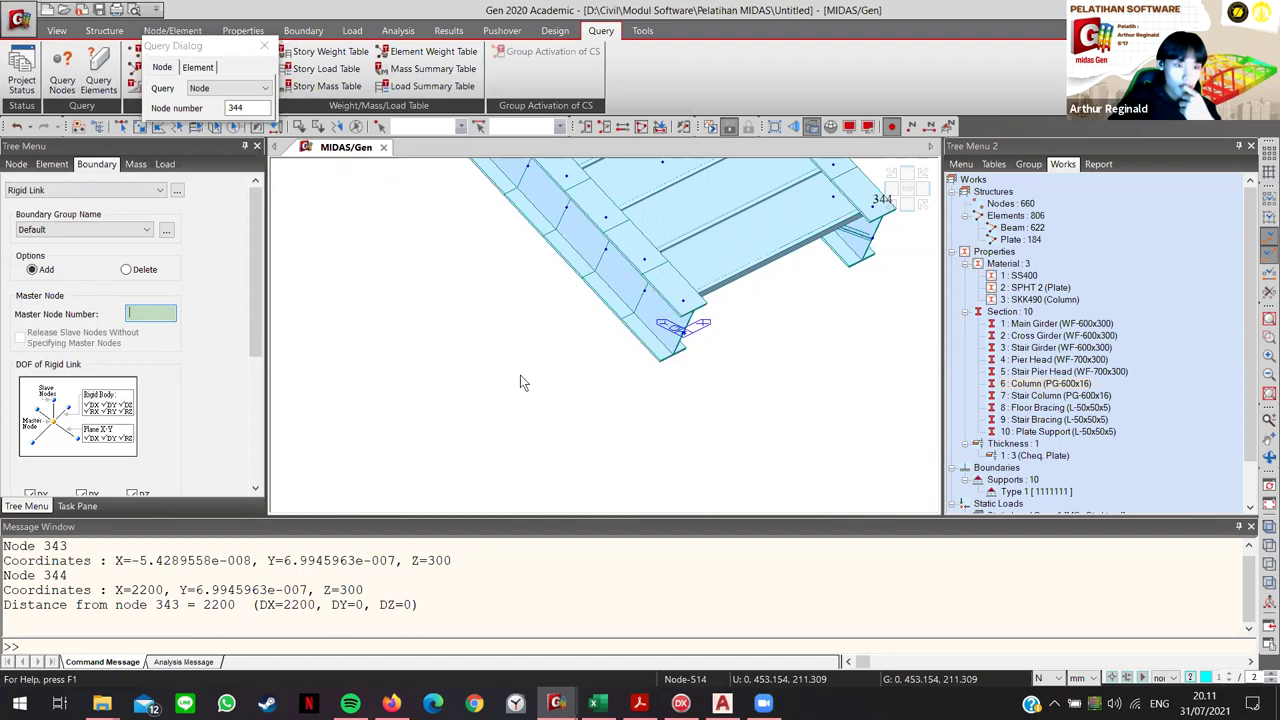
pyautogui.click(645, 297)
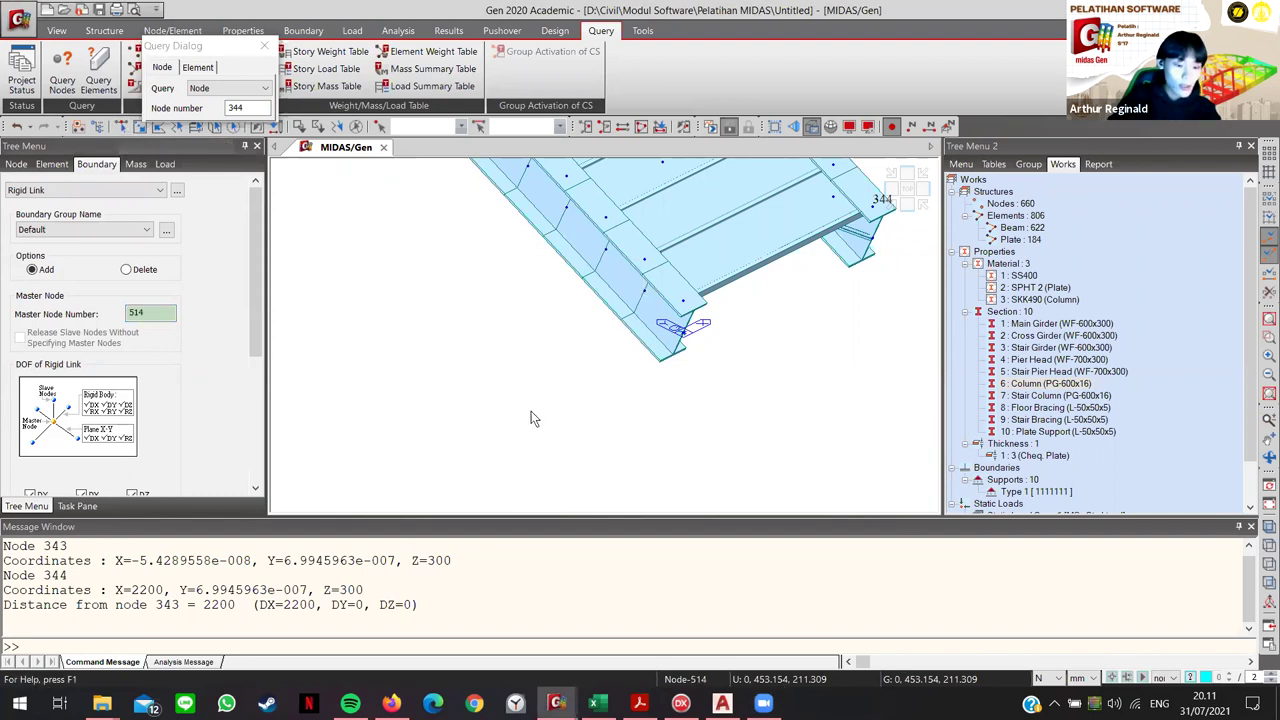
pyautogui.click(515, 365)
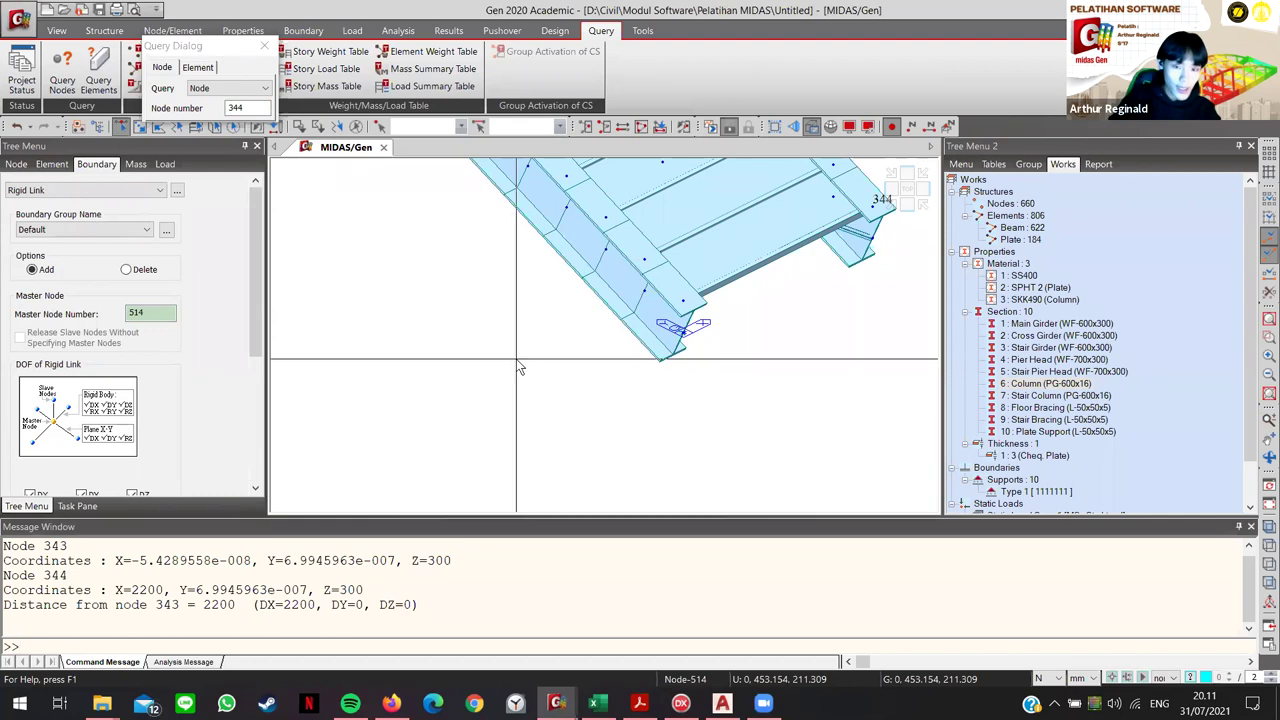
pyautogui.click(643, 260)
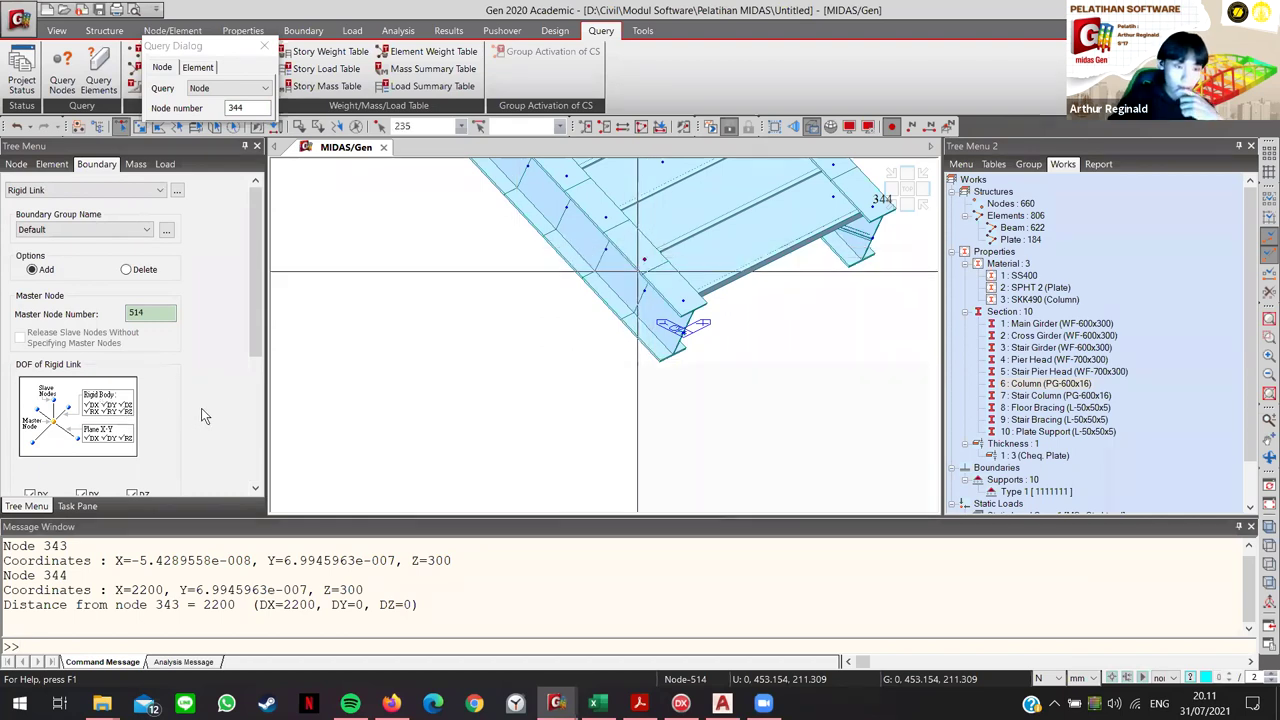
pyautogui.scroll(-4, 201, 408)
pyautogui.scroll(-1, 184, 432)
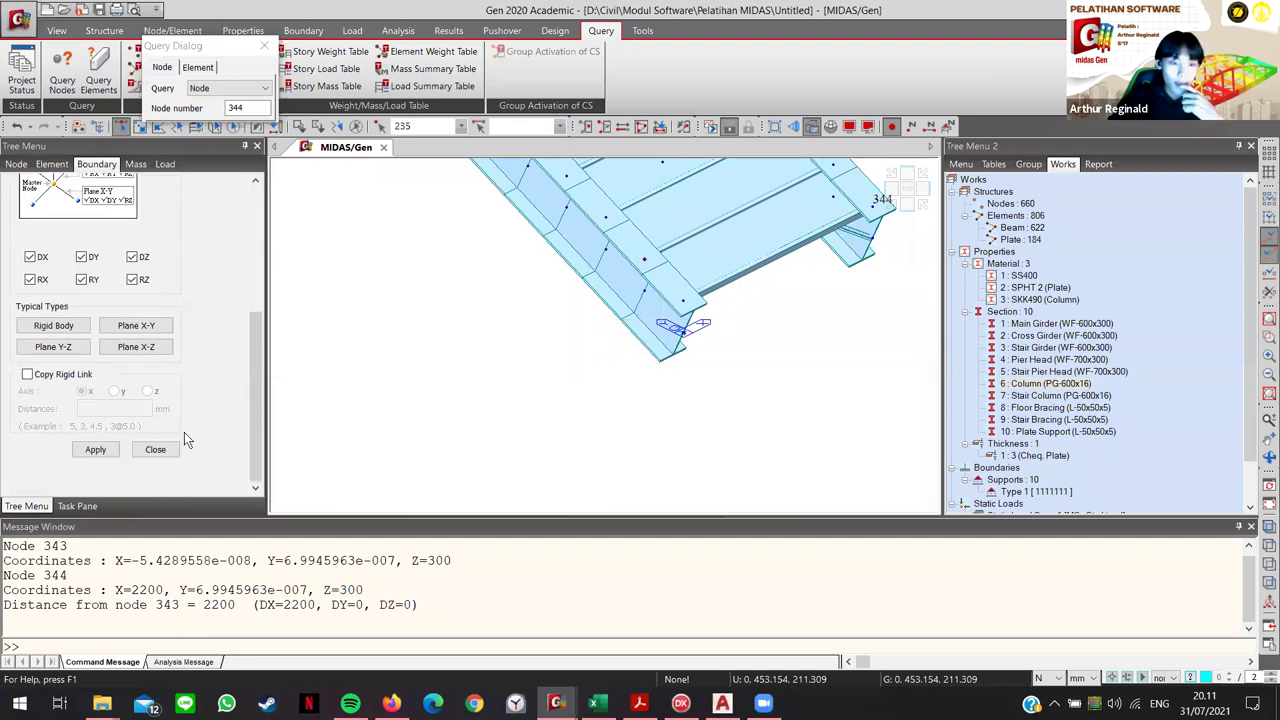
pyautogui.click(95, 450)
pyautogui.scroll(3, 675, 290)
pyautogui.scroll(-1, 680, 340)
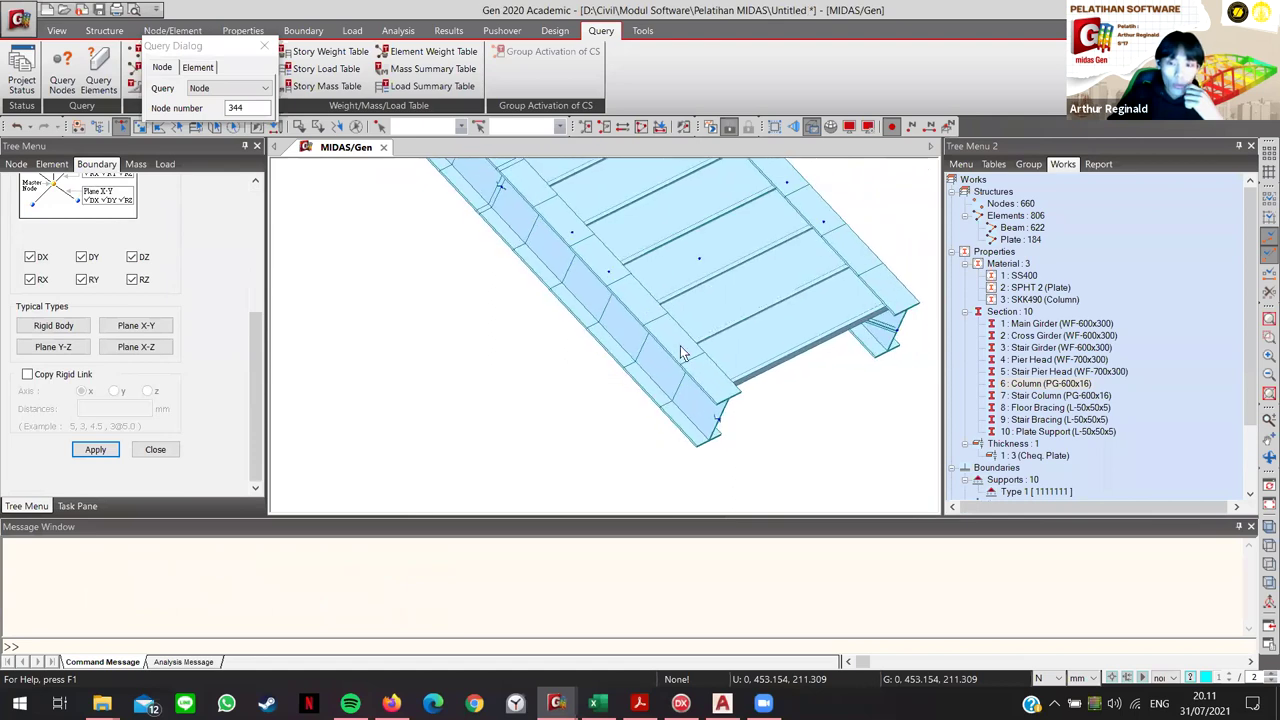
pyautogui.scroll(-5, 680, 352)
# Step: Re-enable rigid link copying along the x axis
pyautogui.scroll(-3, 600, 310)
pyautogui.scroll(2, 690, 400)
pyautogui.scroll(-1, 660, 370)
pyautogui.scroll(3, 580, 330)
pyautogui.scroll(6, 518, 308)
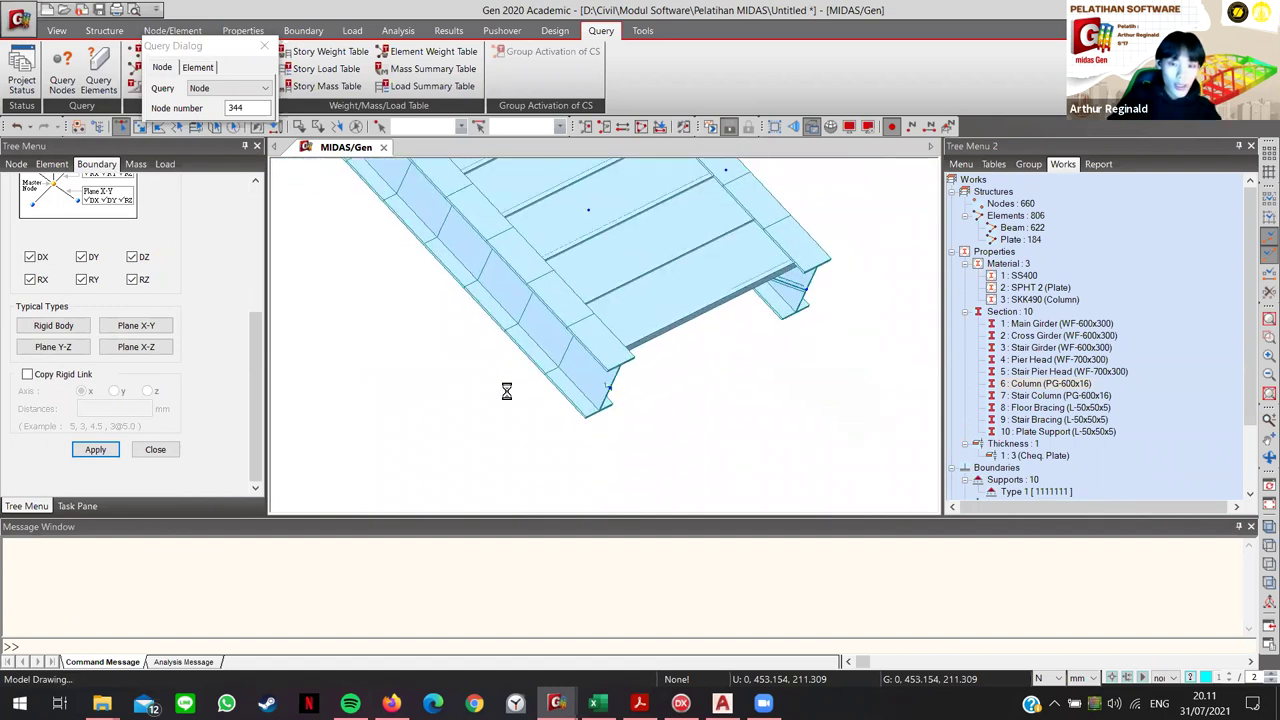
pyautogui.click(27, 375)
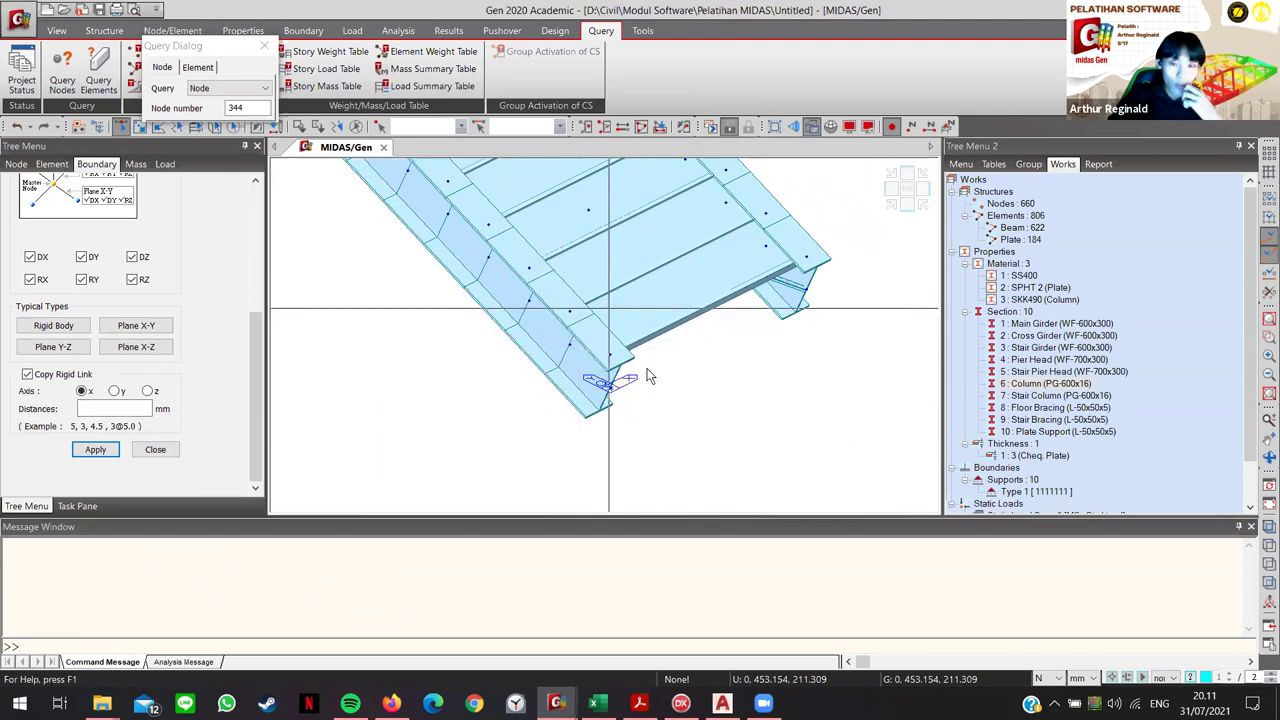
pyautogui.moveTo(627, 339); pyautogui.dragTo(600, 355, button='middle')
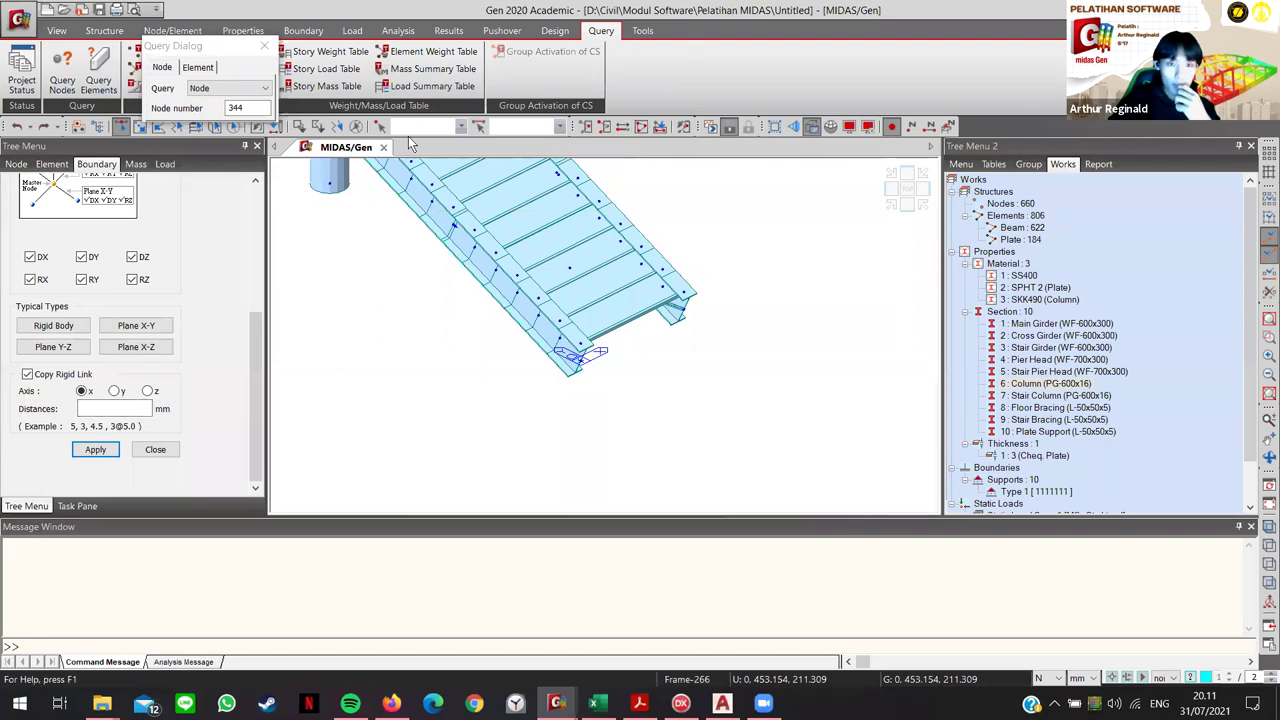
# Step: Query nodes 343 through 346 to measure their spacing along X
pyautogui.click(298, 126)
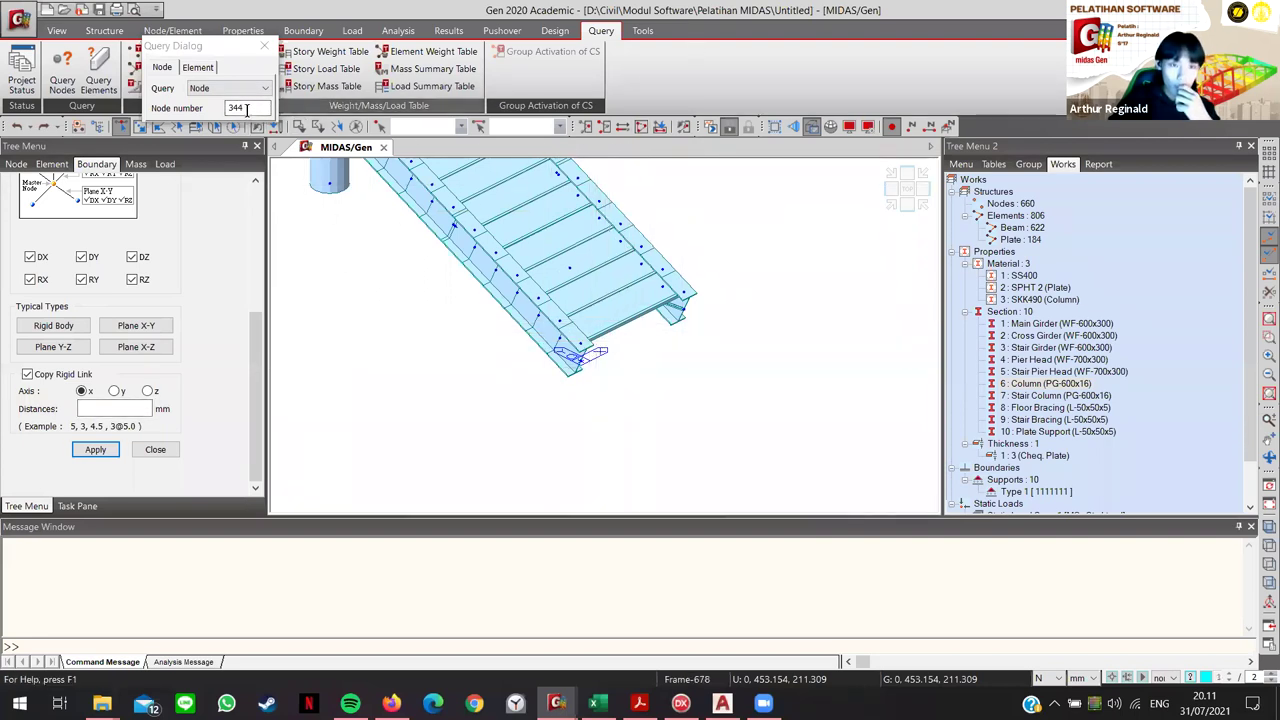
pyautogui.click(578, 345)
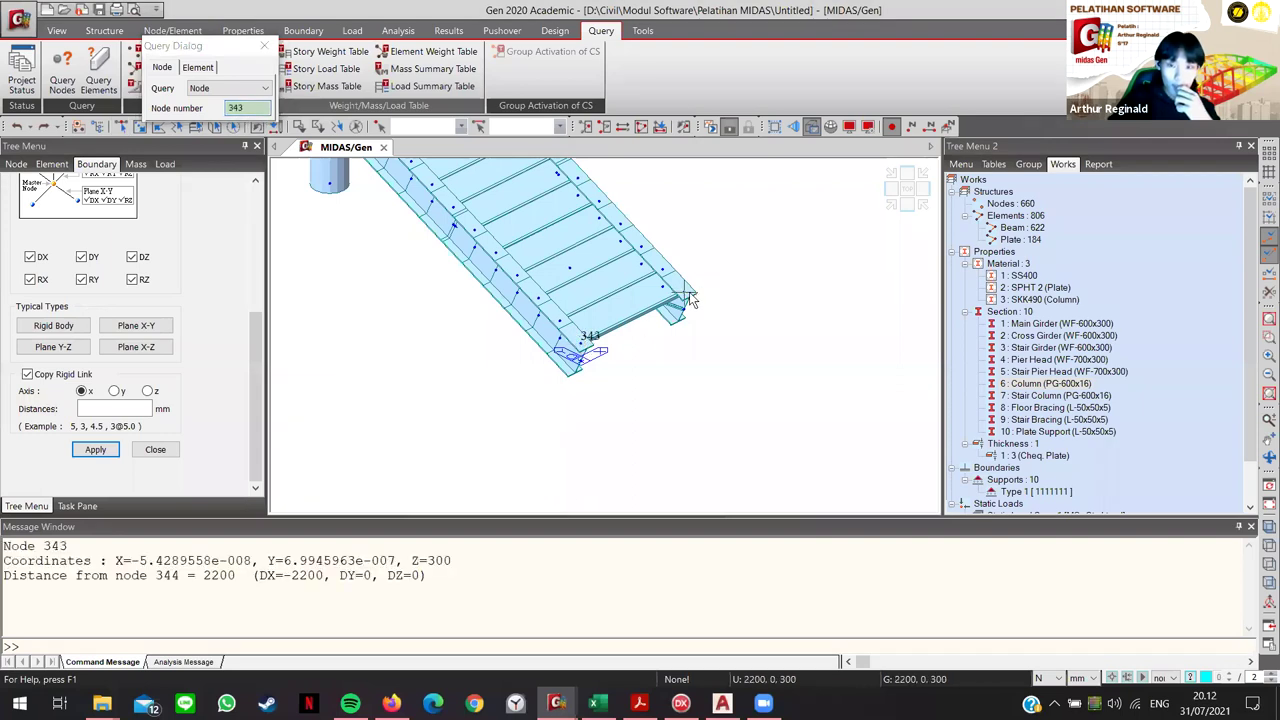
pyautogui.click(687, 294)
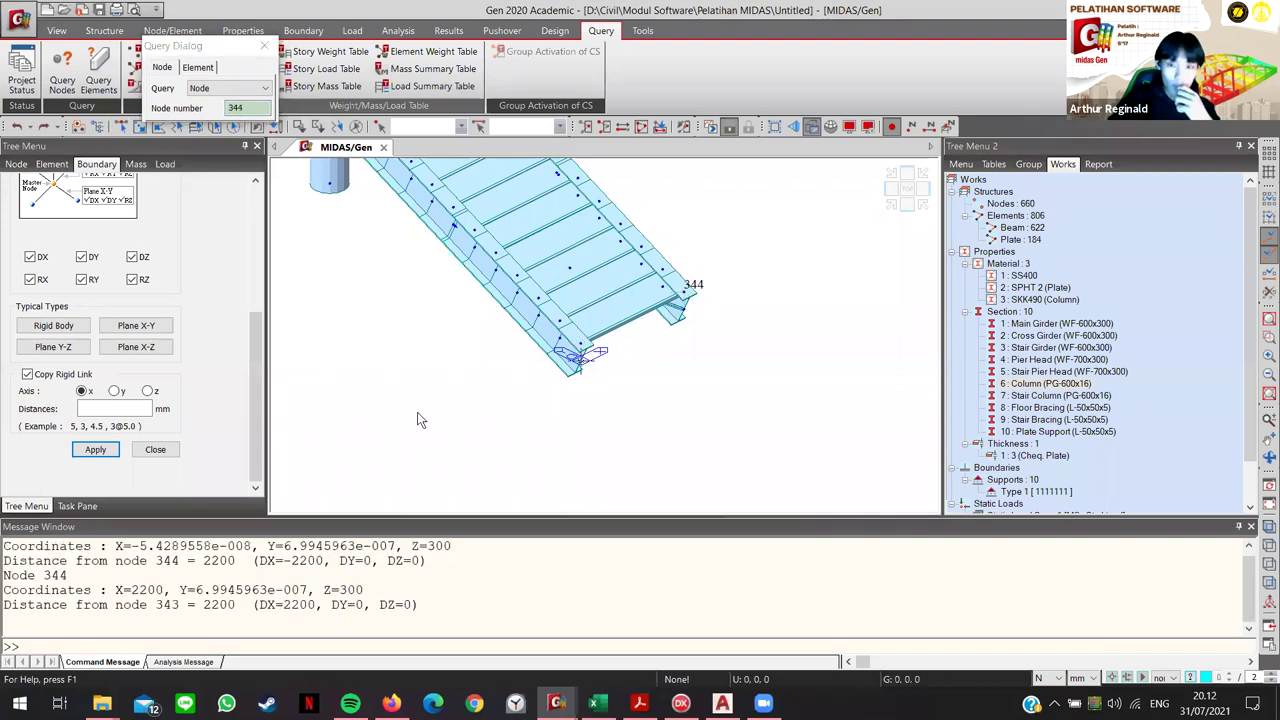
pyautogui.click(687, 294)
pyautogui.moveTo(452, 432); pyautogui.dragTo(446, 442, button='middle')
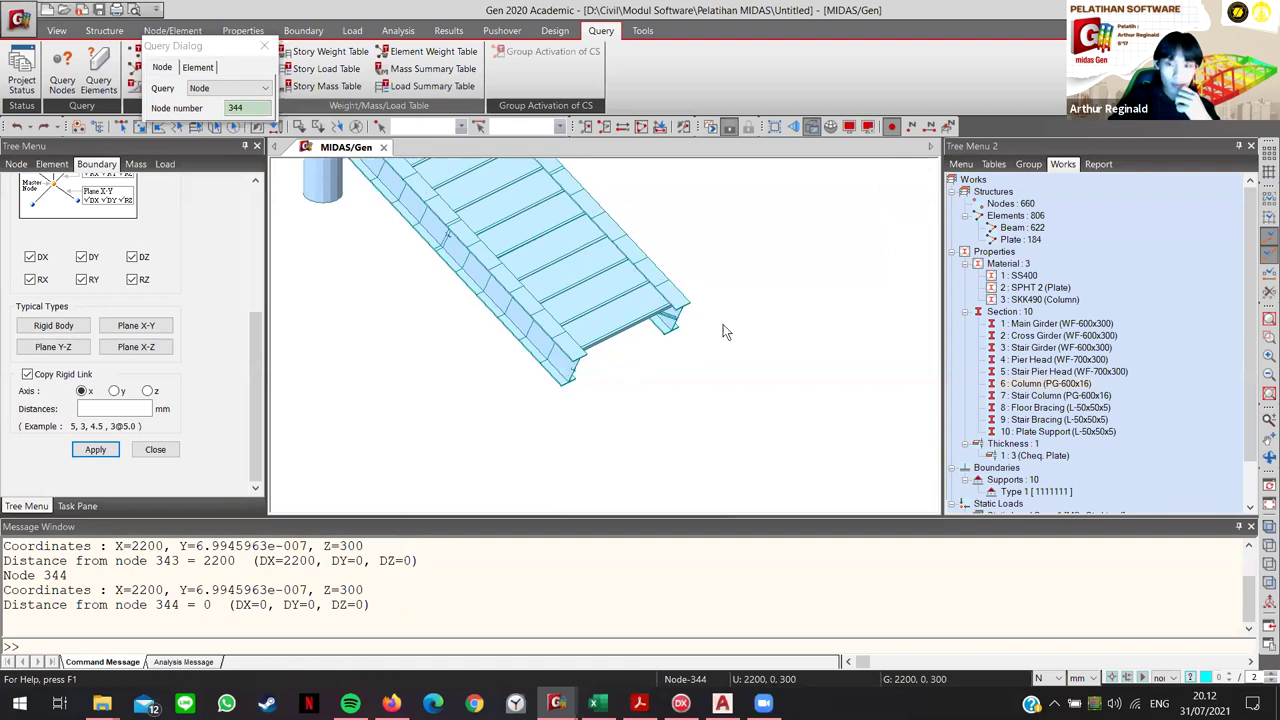
pyautogui.scroll(-5, 726, 332)
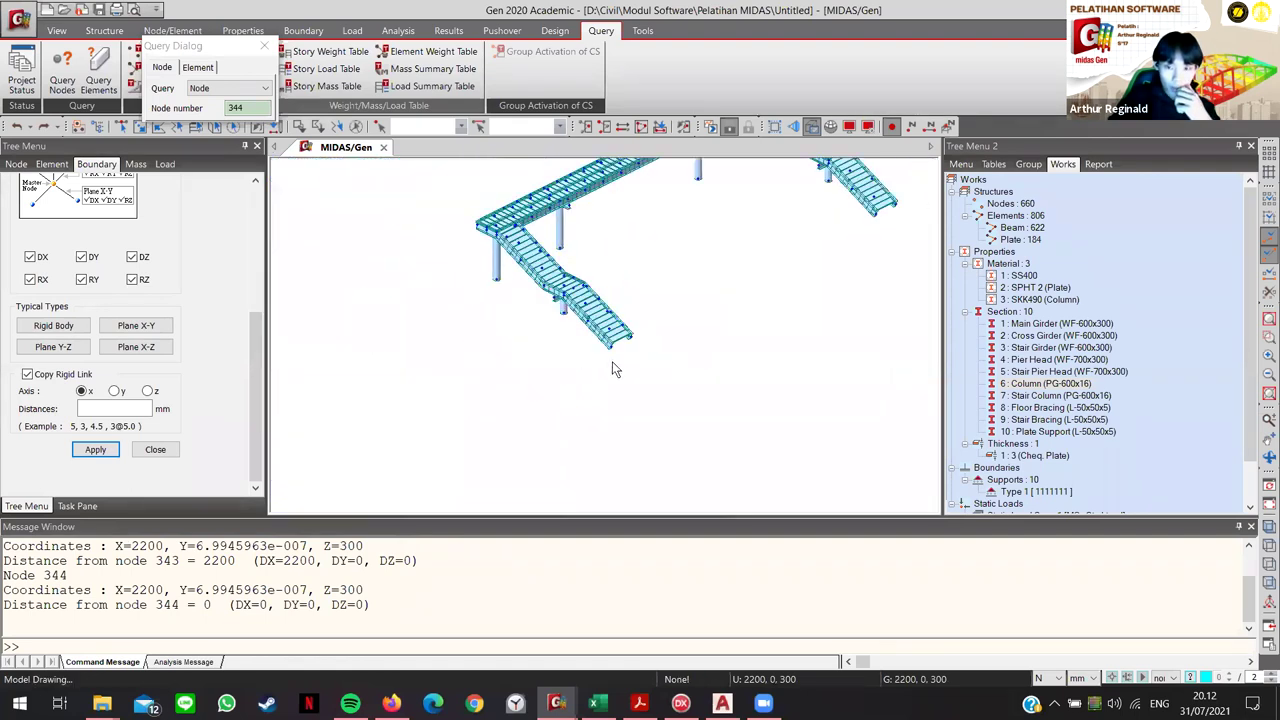
pyautogui.scroll(8, 628, 360)
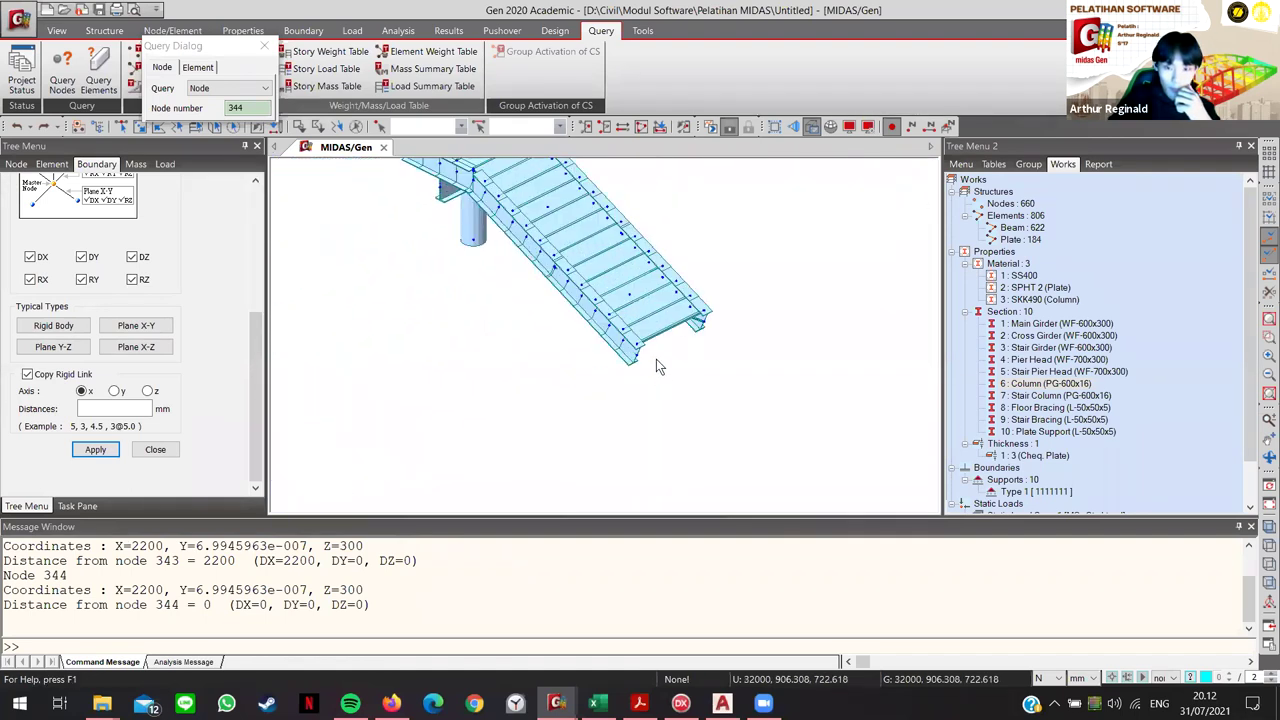
pyautogui.click(644, 356)
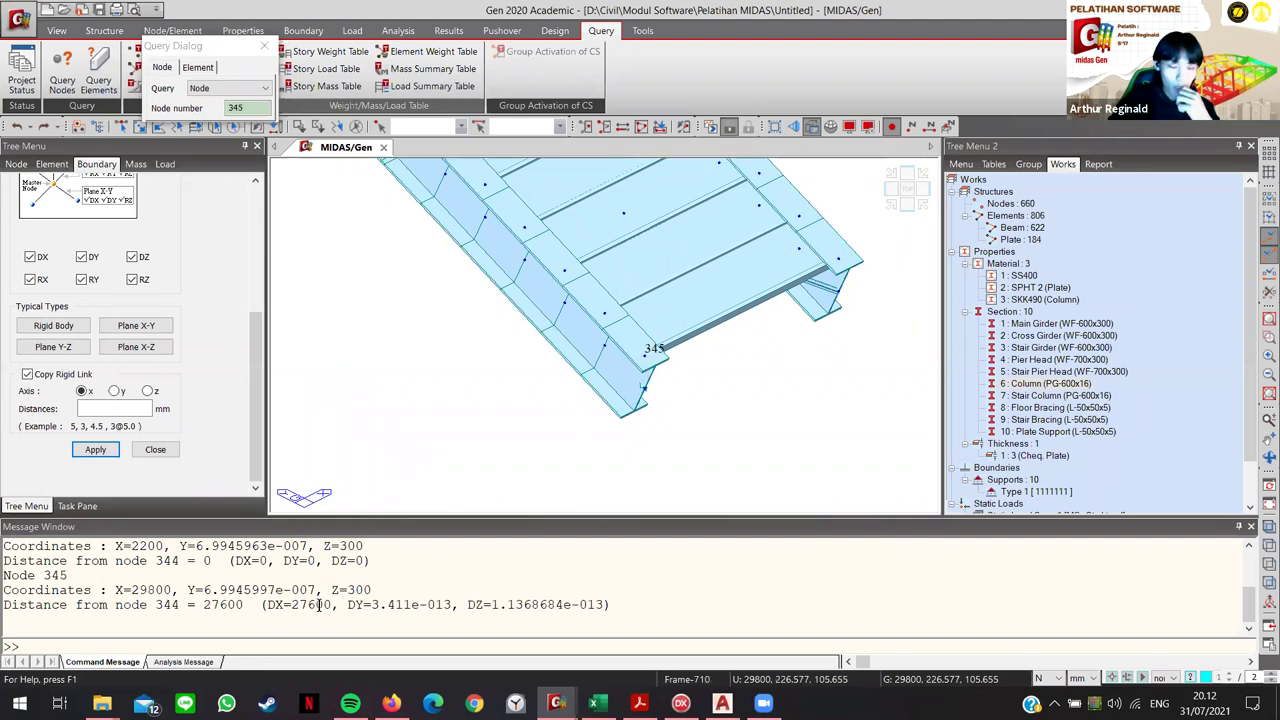
pyautogui.click(645, 357)
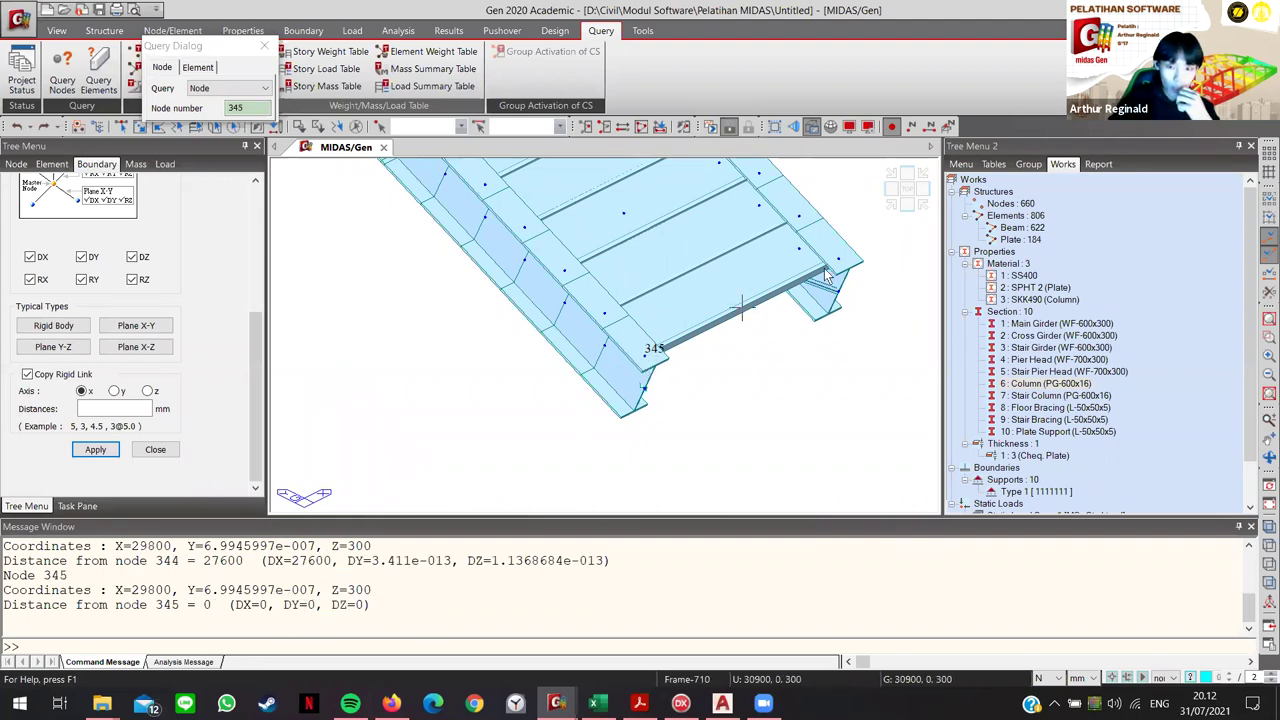
pyautogui.click(838, 258)
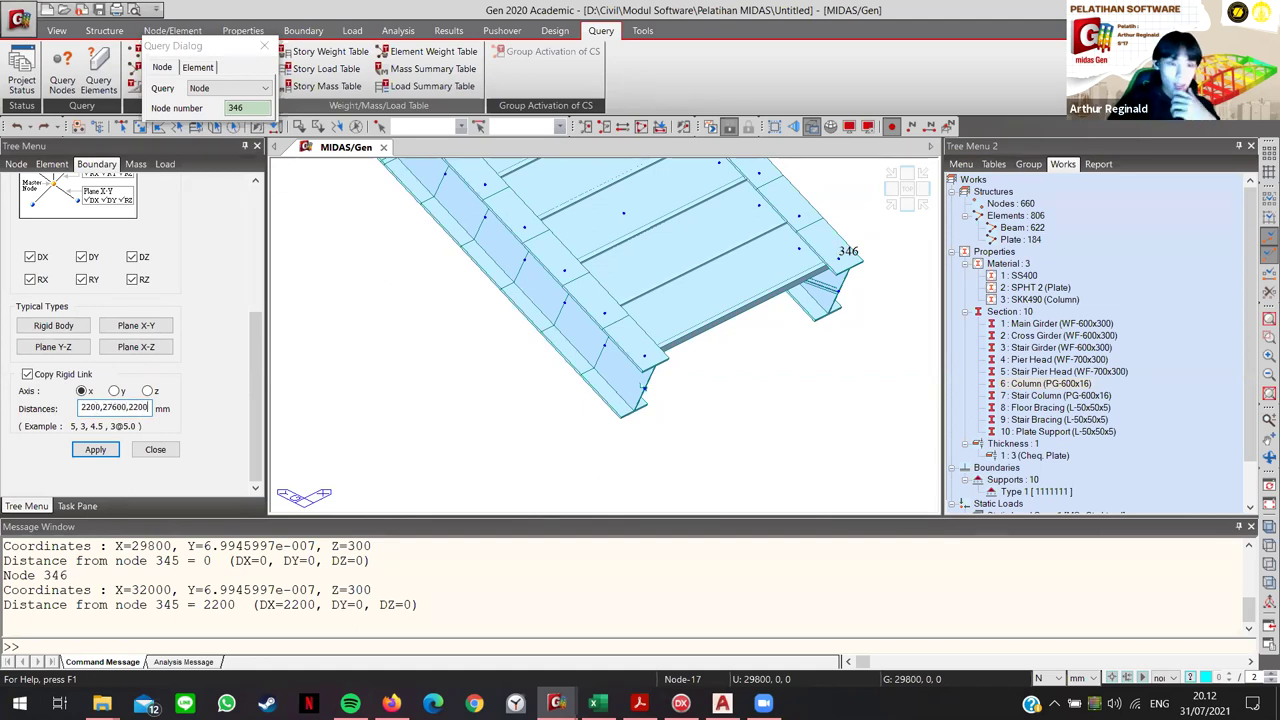
# Step: Enter copy distances 2200, 27600, 2200 mm and link master node 9 to node 343
pyautogui.press('Return')
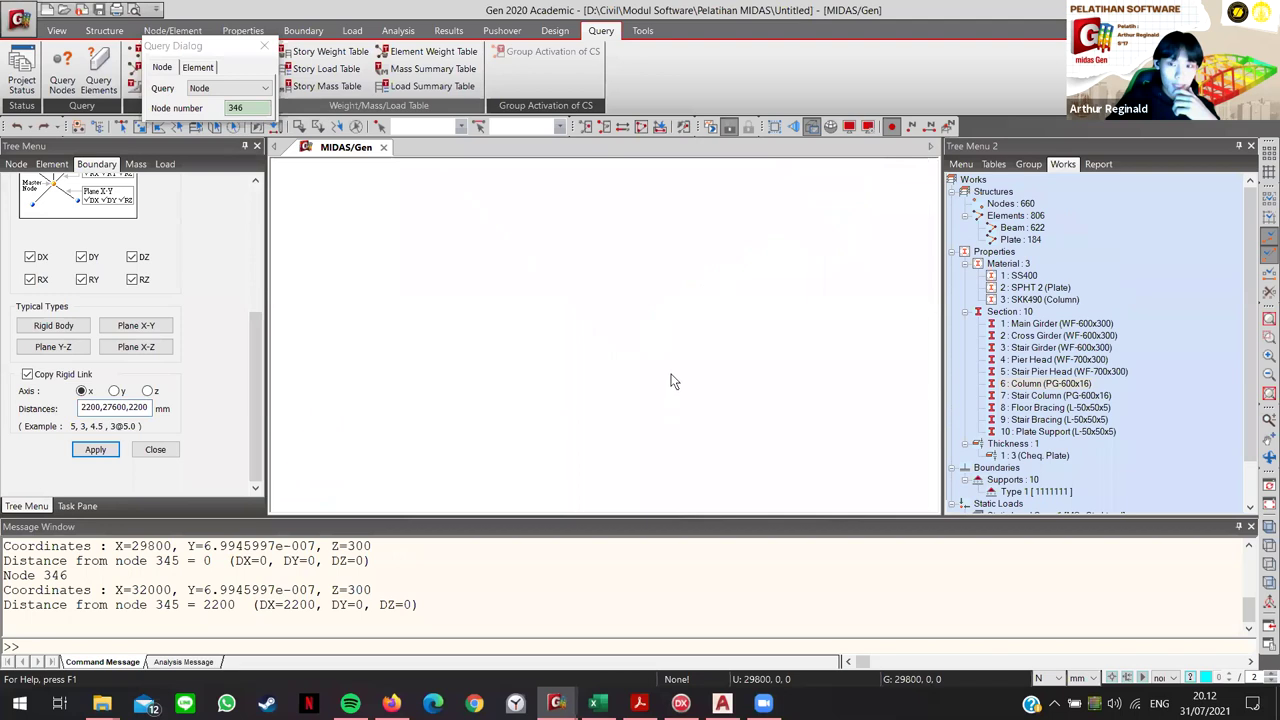
pyautogui.moveTo(544, 398); pyautogui.dragTo(489, 381, button='middle')
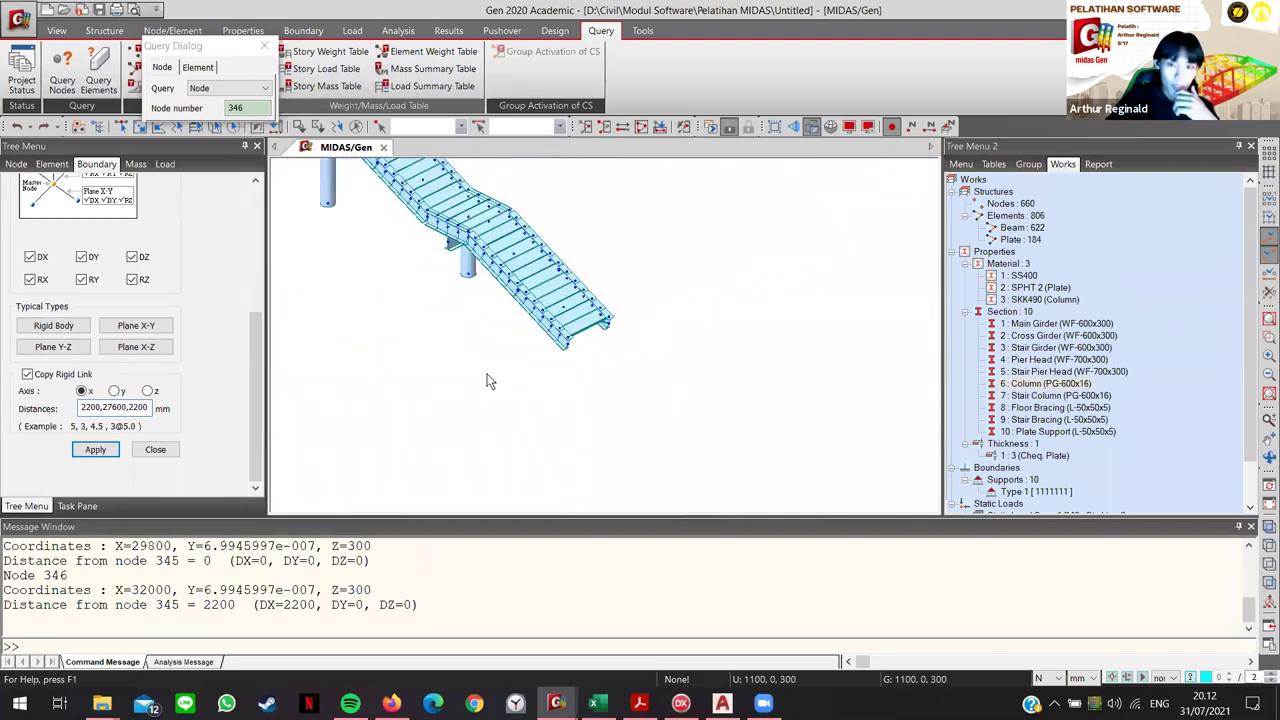
pyautogui.scroll(3, 190, 288)
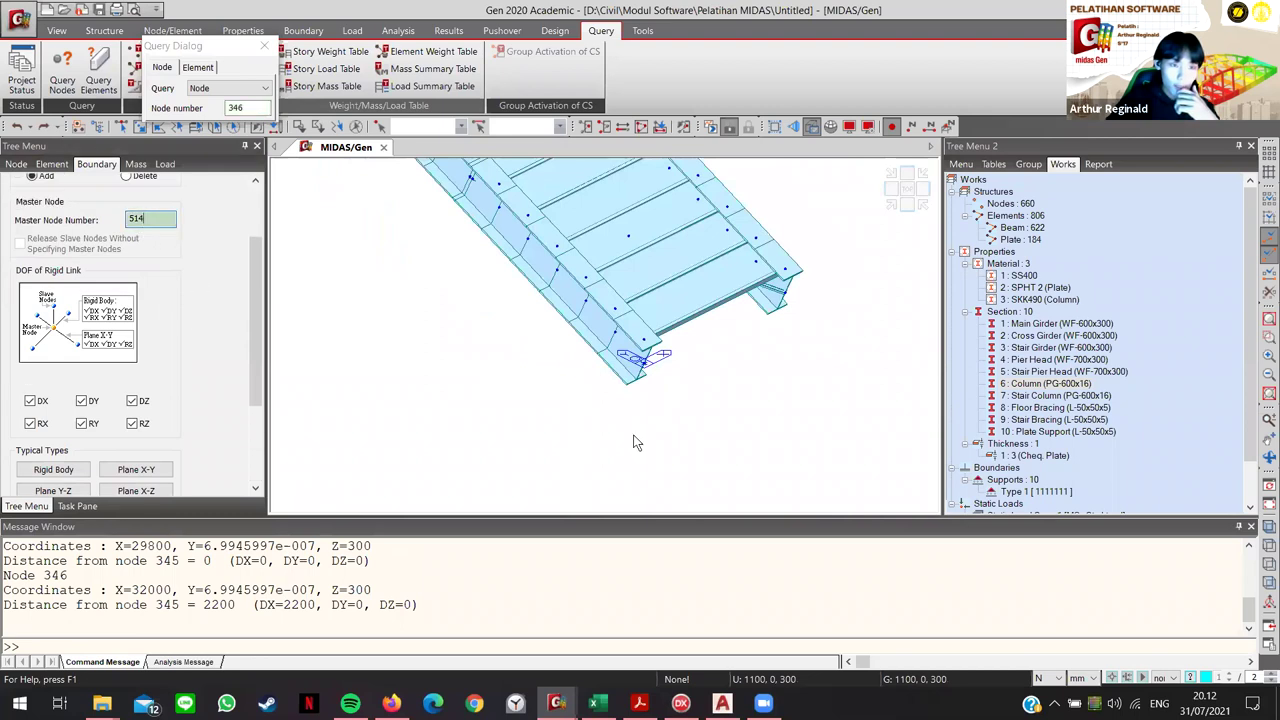
pyautogui.click(642, 370)
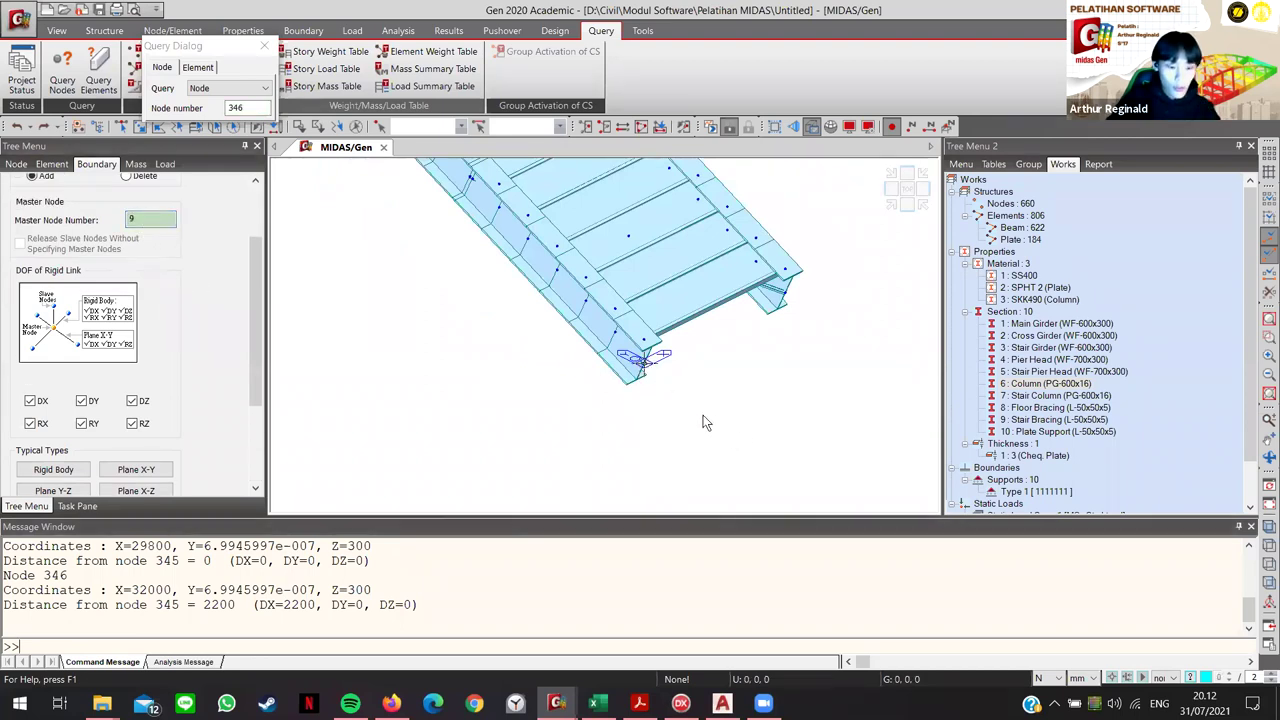
pyautogui.click(643, 340)
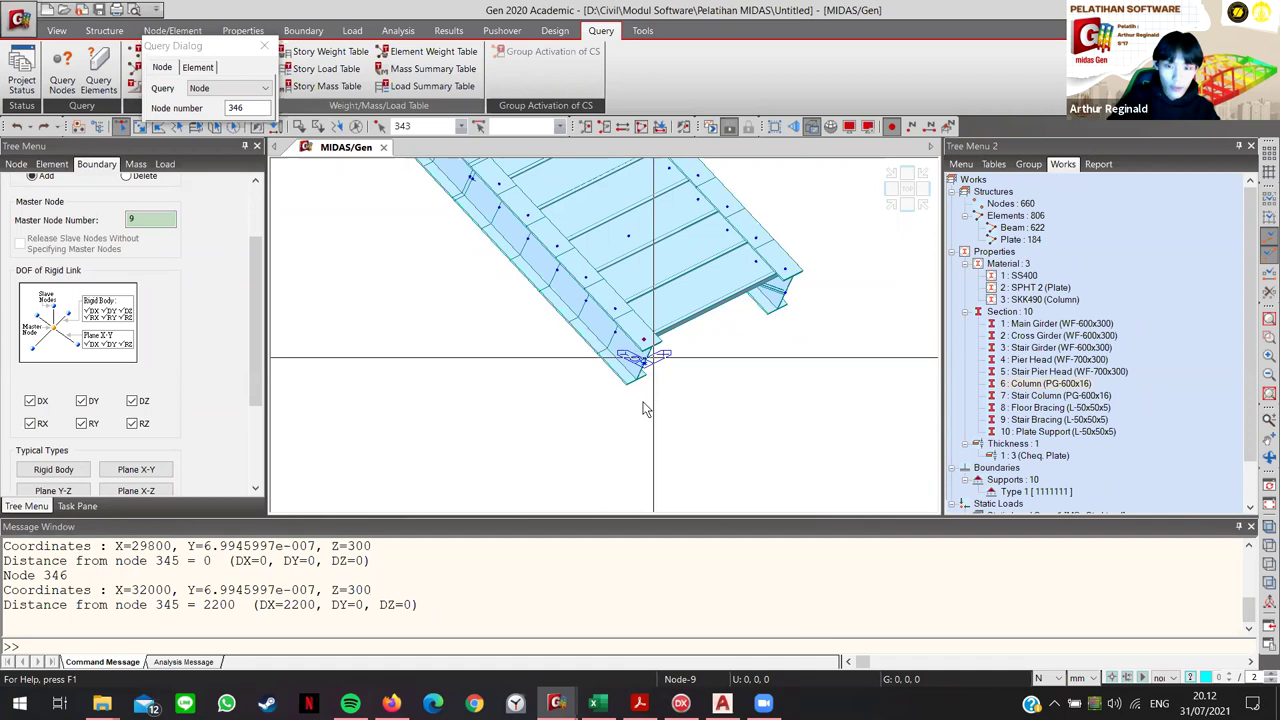
pyautogui.scroll(-3, 177, 404)
pyautogui.click(96, 449)
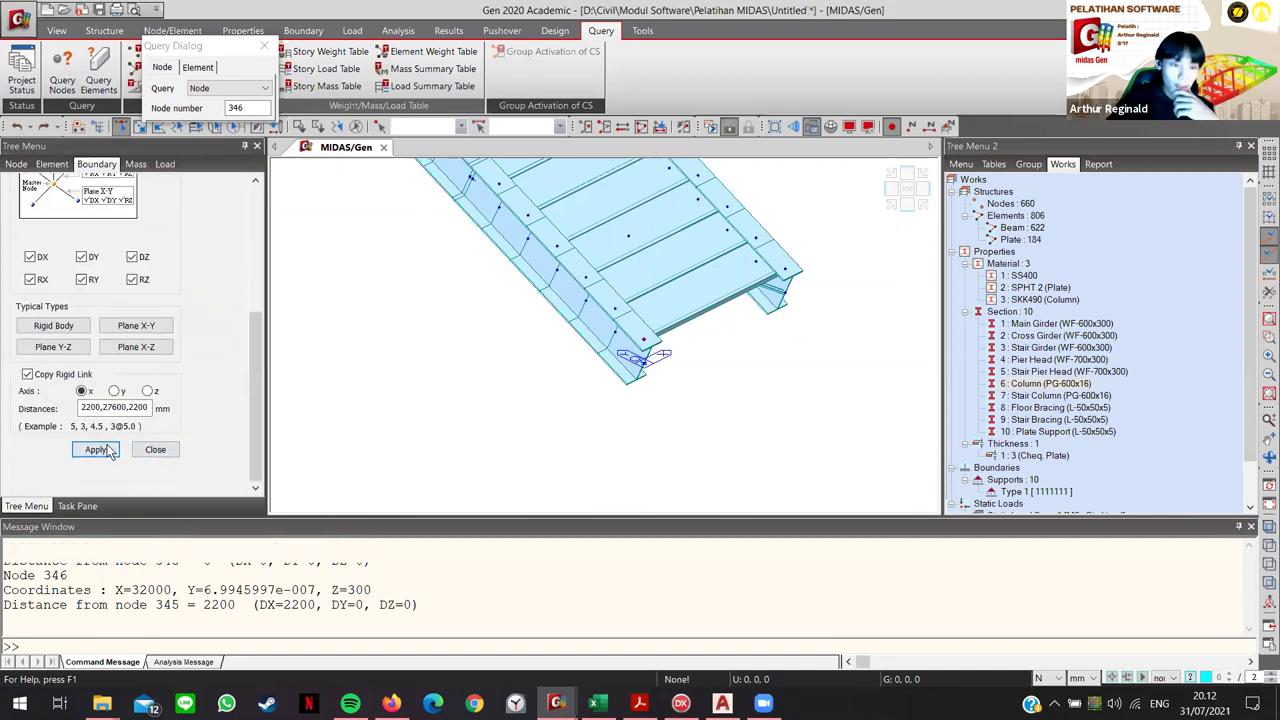
pyautogui.scroll(1, 601, 429)
pyautogui.scroll(-1, 520, 452)
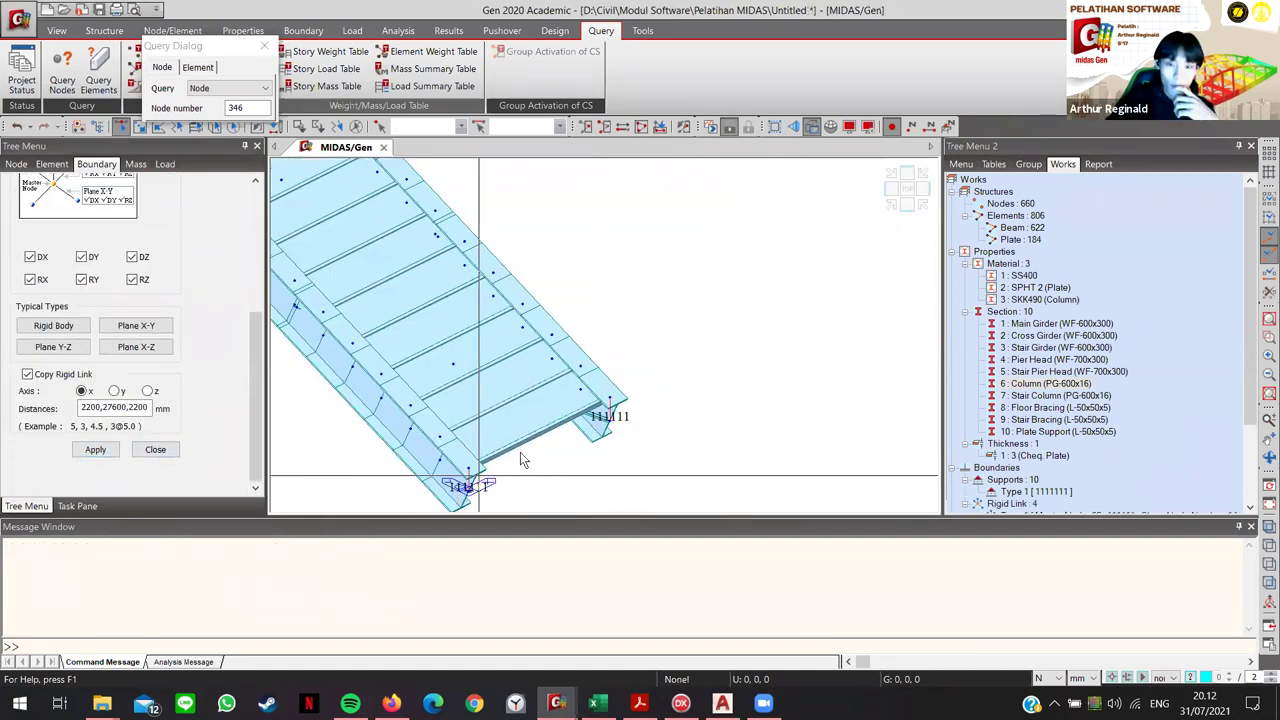
pyautogui.scroll(-5, 394, 374)
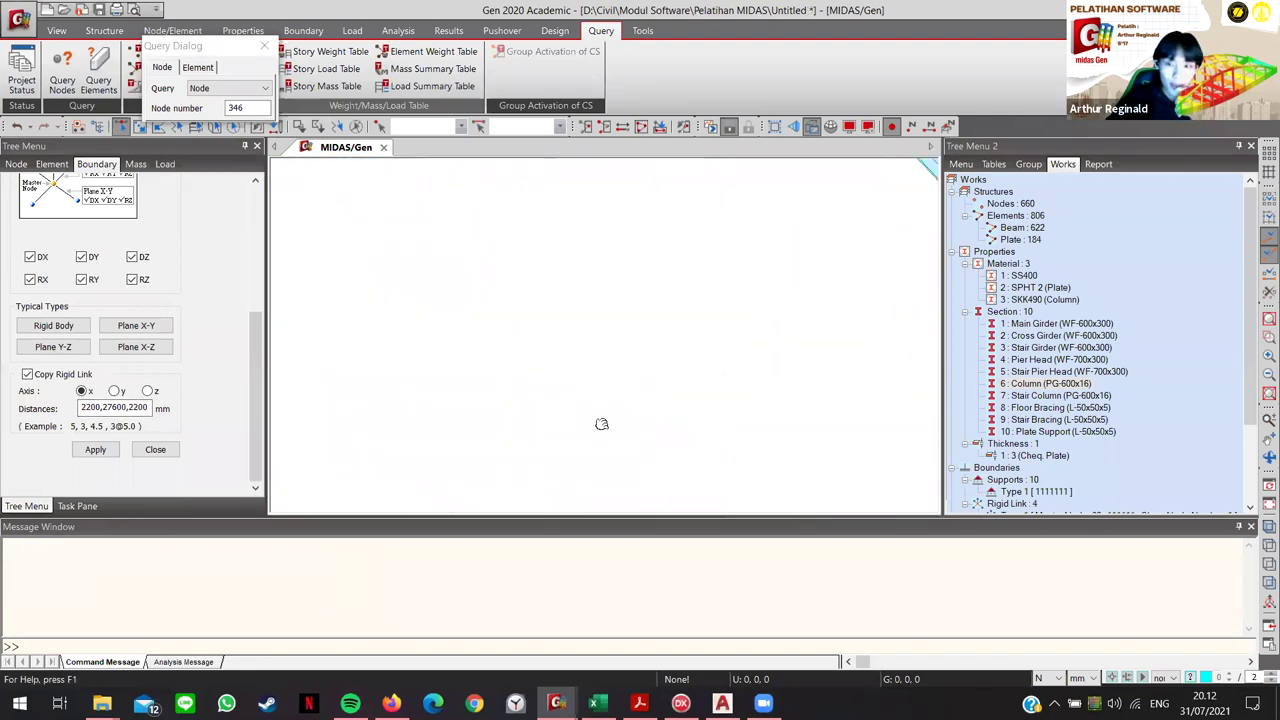
pyautogui.scroll(5, 704, 393)
pyautogui.scroll(-3, 704, 393)
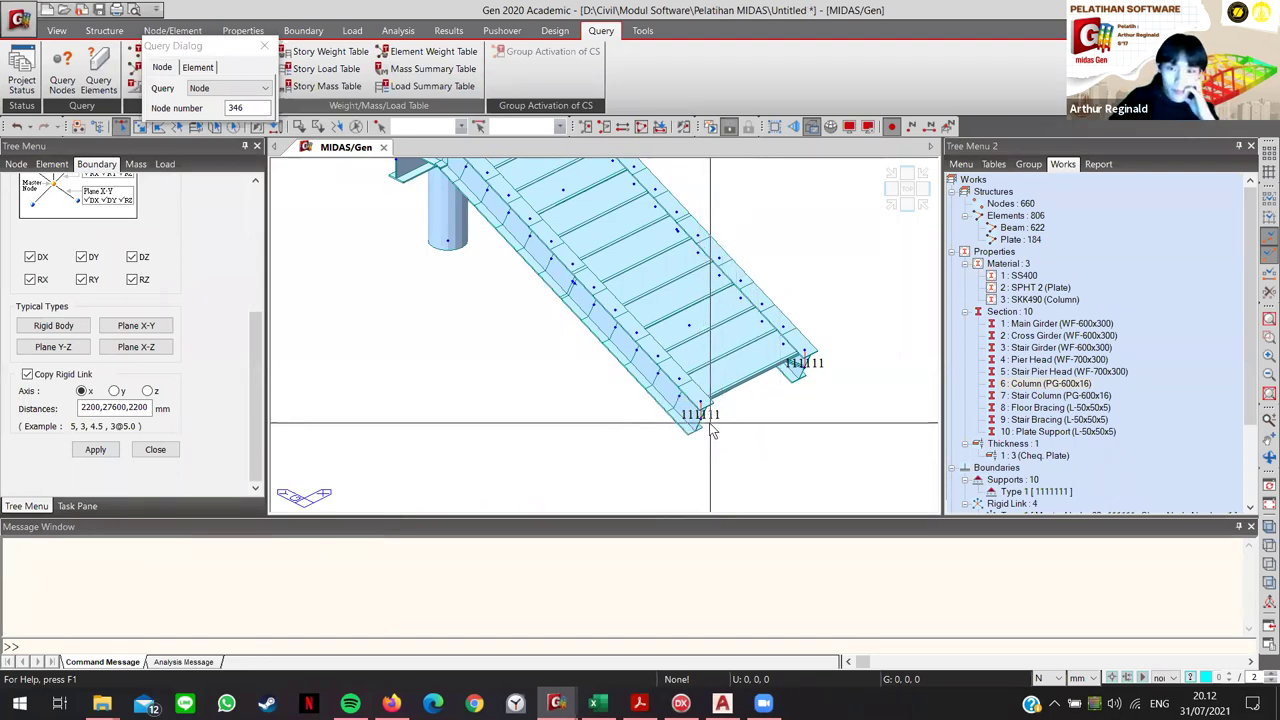
pyautogui.moveTo(713, 430)
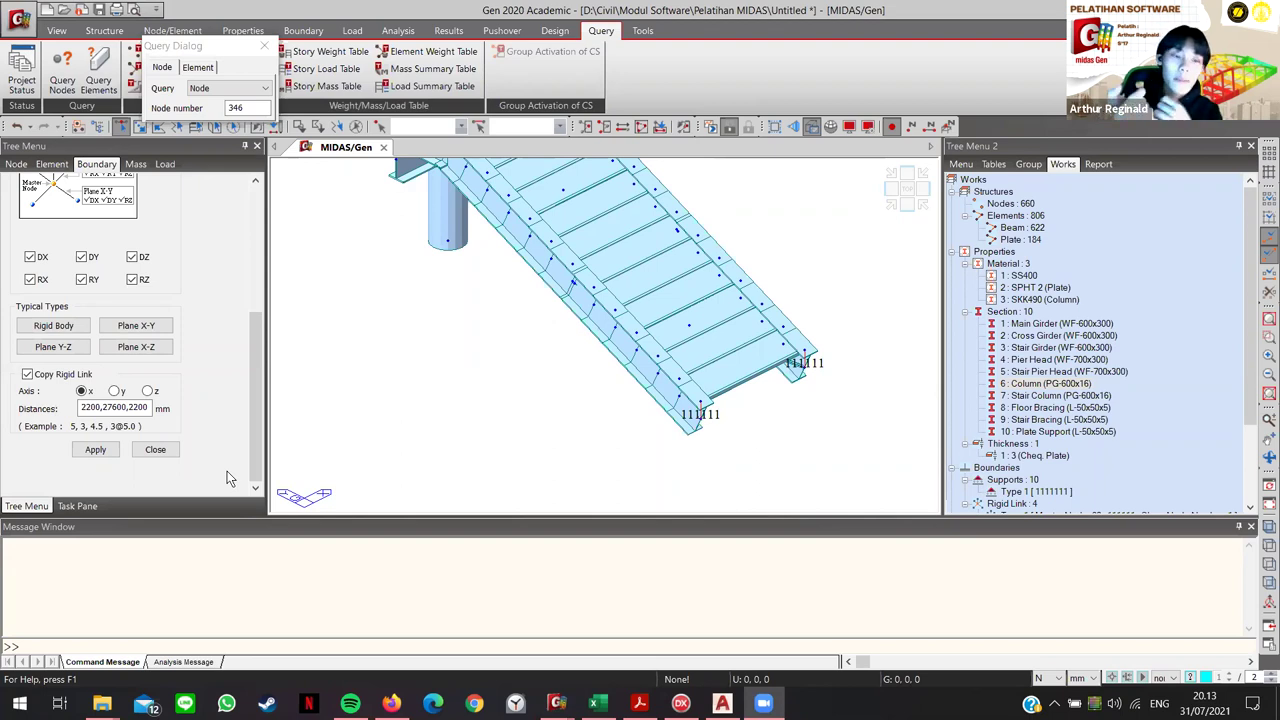
pyautogui.scroll(2, 285, 421)
pyautogui.scroll(5, 470, 390)
pyautogui.scroll(-5, 545, 430)
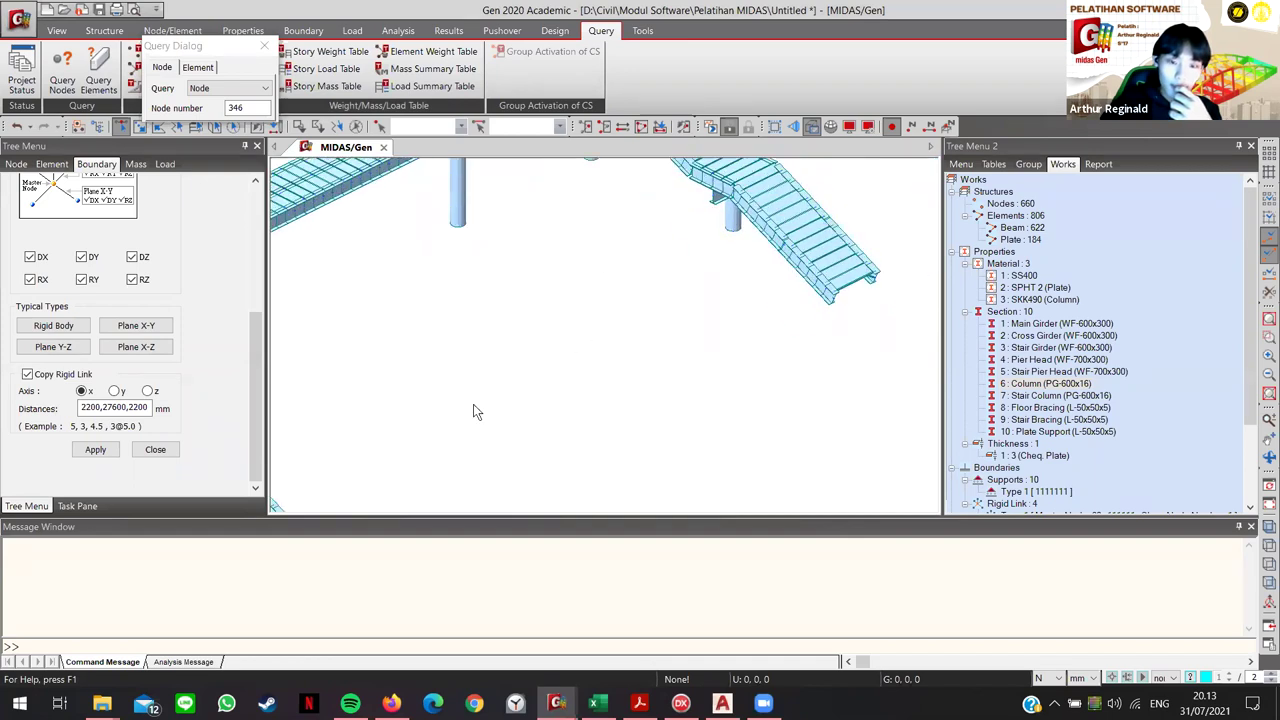
pyautogui.scroll(-2, 476, 411)
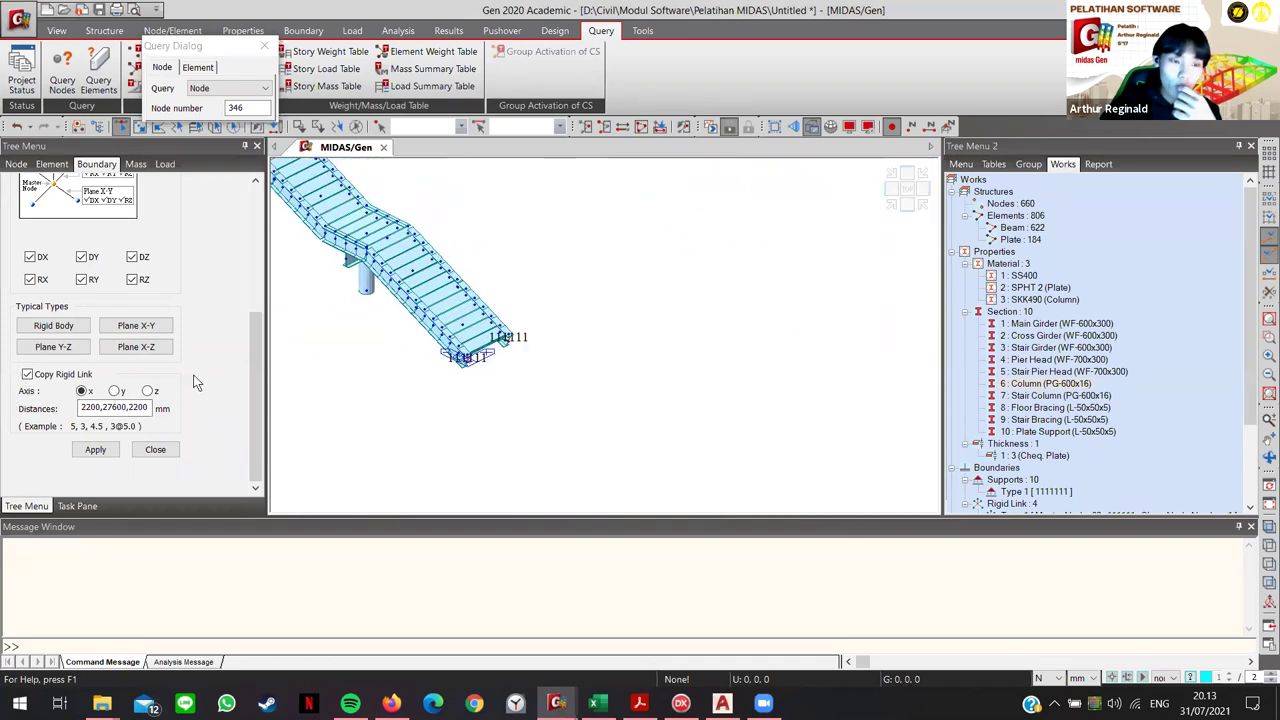
pyautogui.scroll(3, 198, 385)
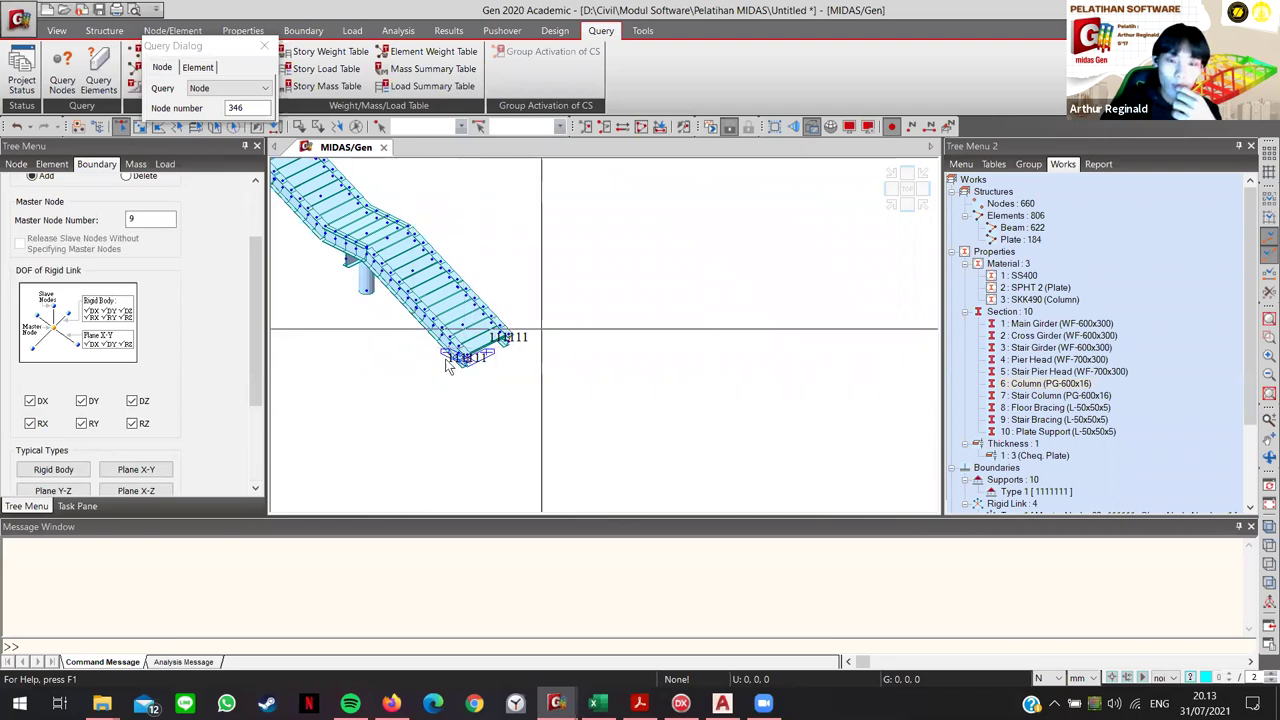
pyautogui.scroll(5, 436, 380)
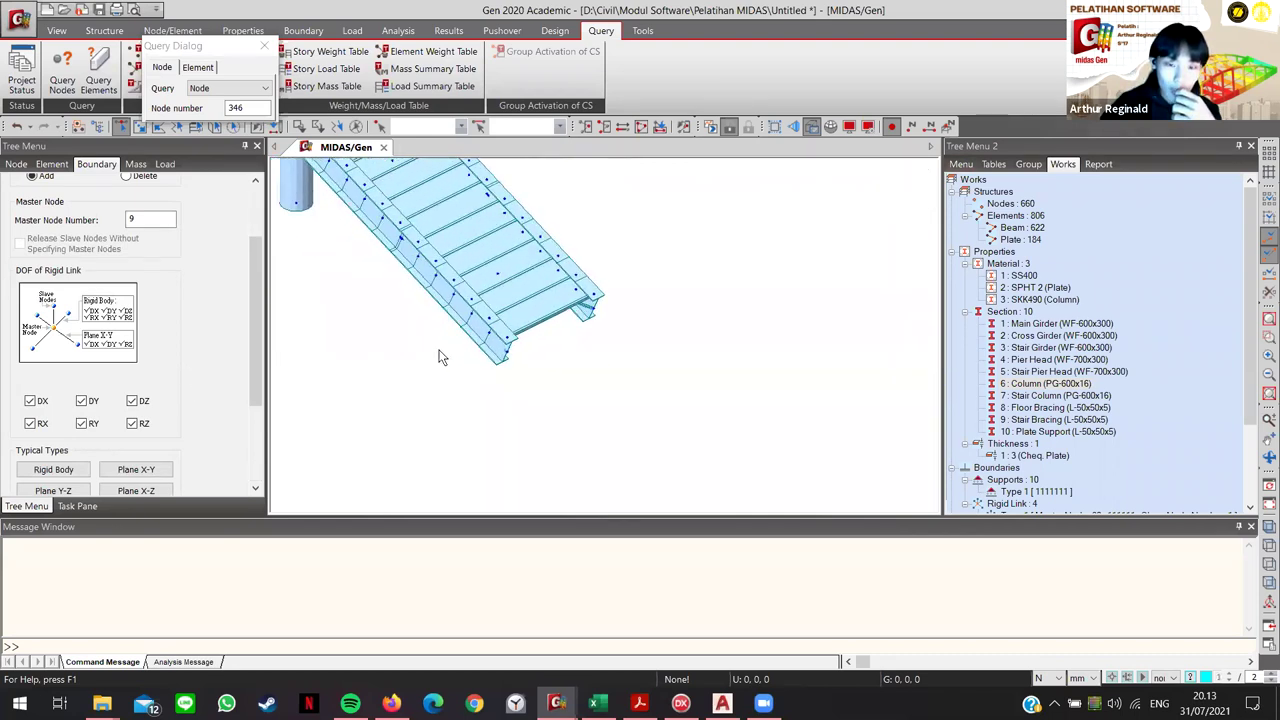
pyautogui.scroll(3, 480, 357)
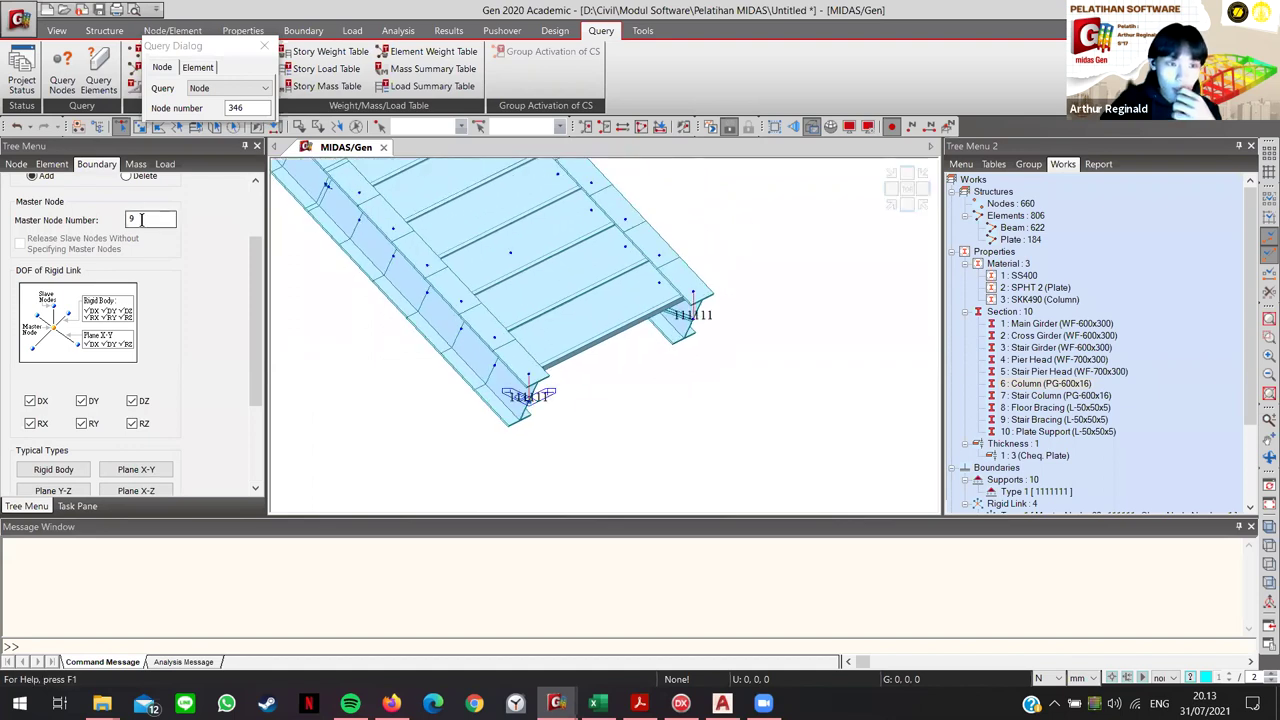
# Step: Link master node 514 to the other stair-end node, copied along x at 2200, 27600, 2200 mm
pyautogui.click(142, 219)
pyautogui.click(496, 370)
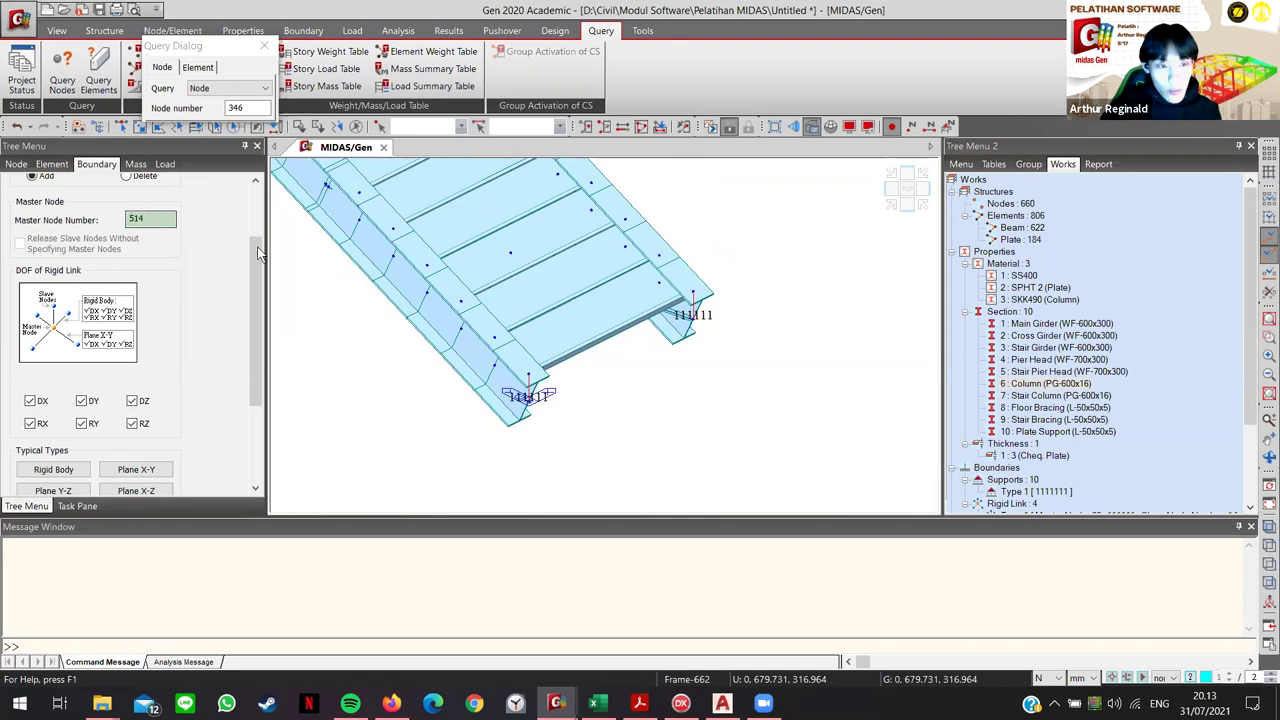
pyautogui.press('F2')
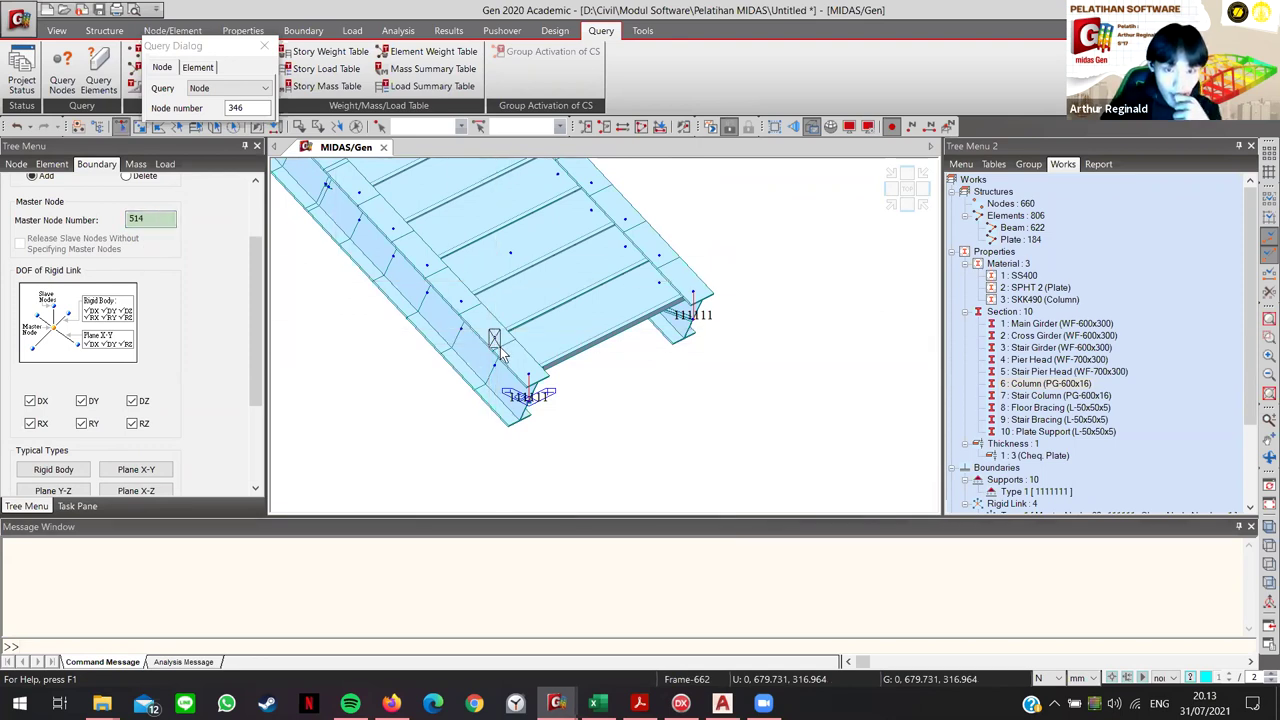
pyautogui.click(496, 342)
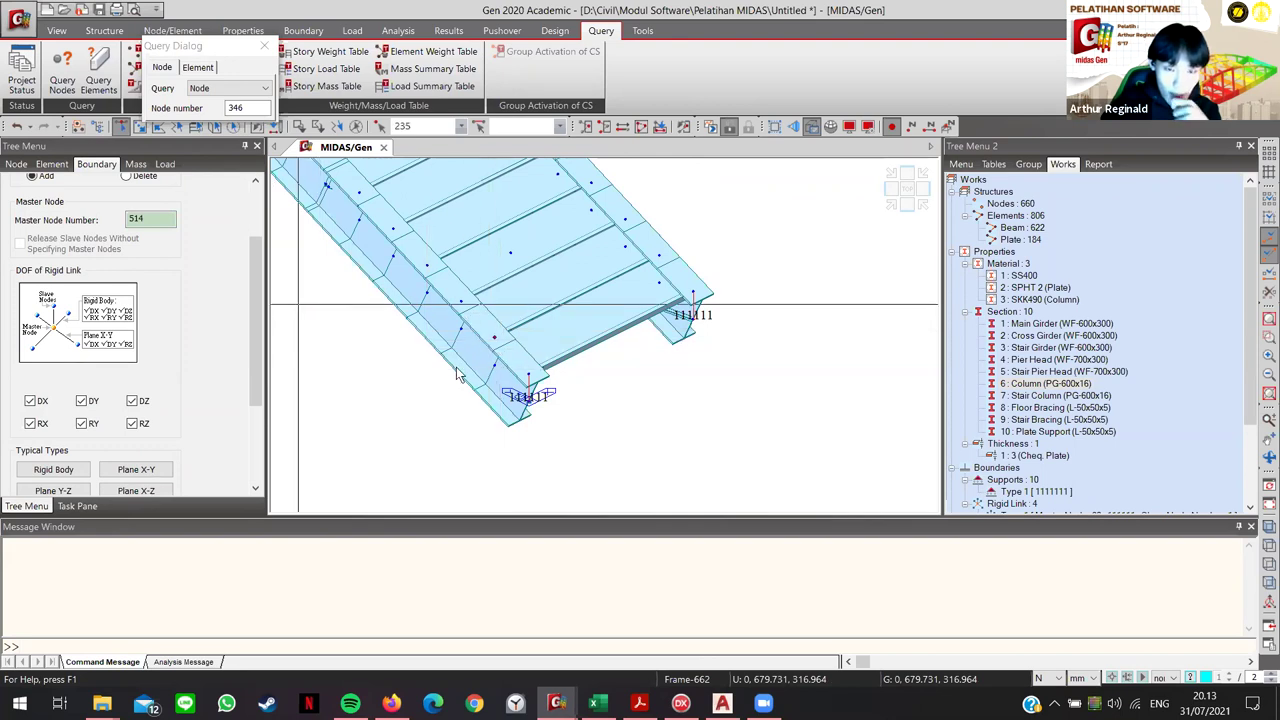
pyautogui.scroll(-3, 252, 384)
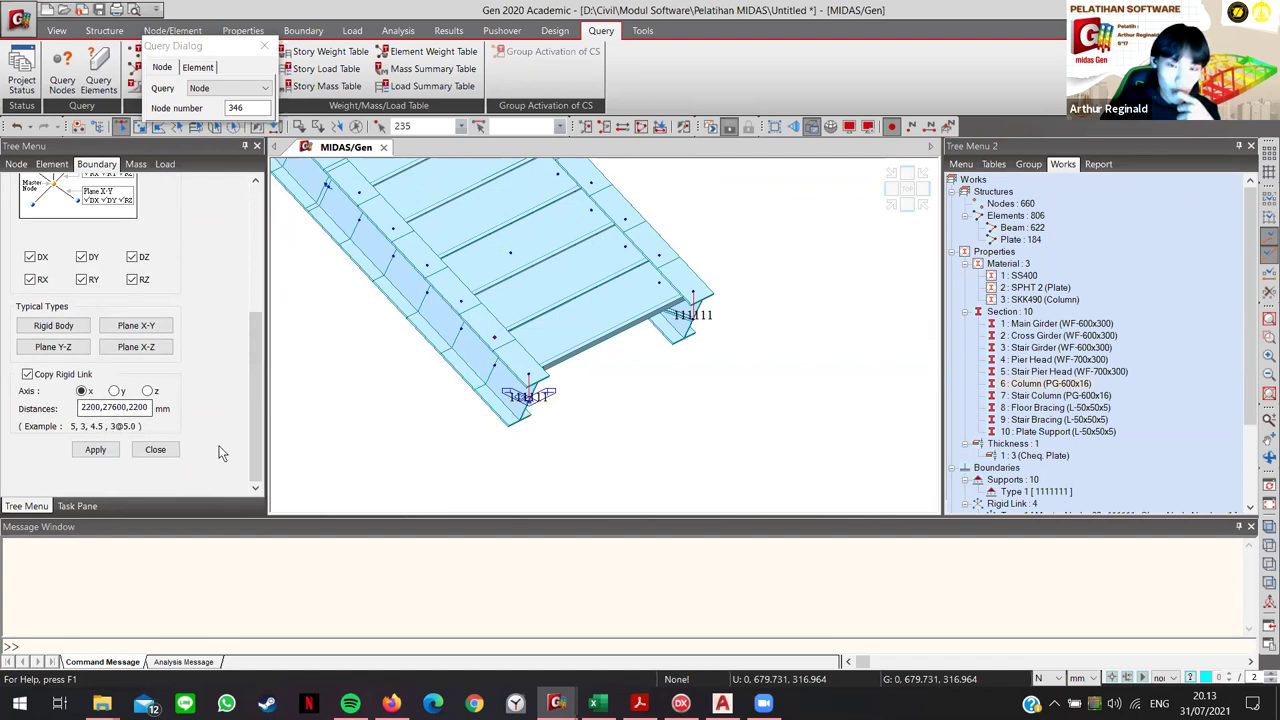
pyautogui.click(95, 450)
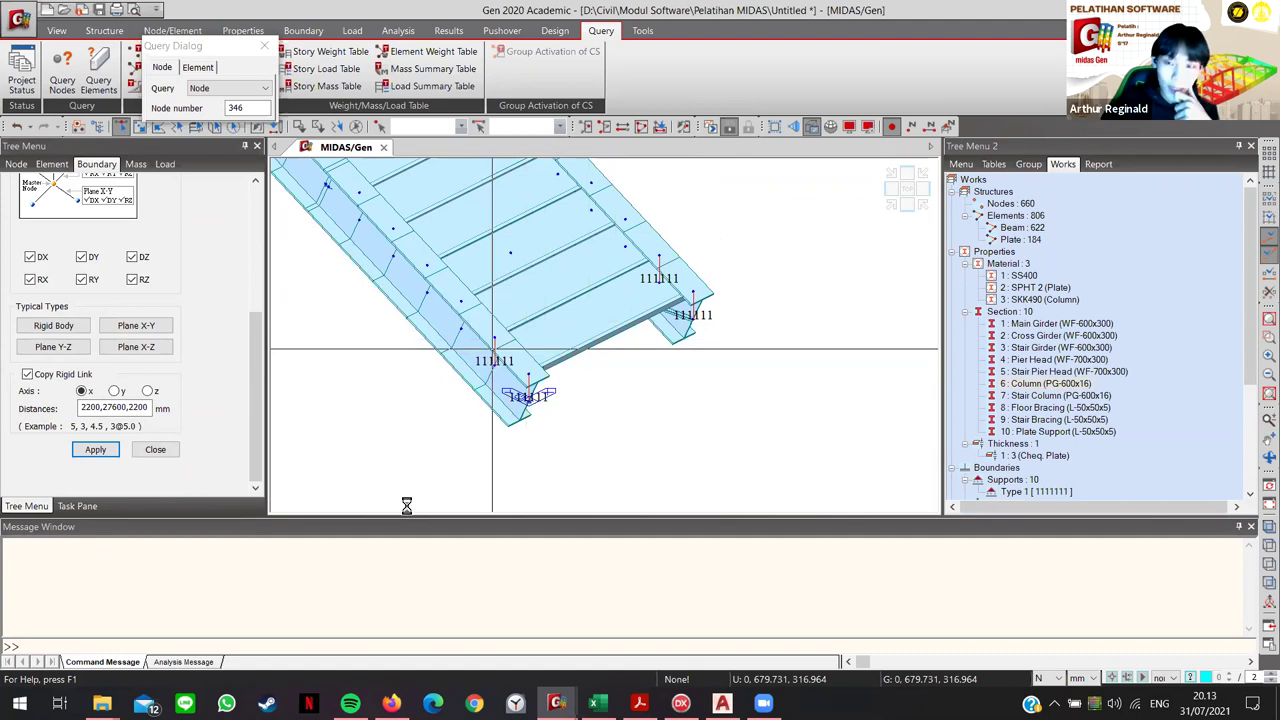
pyautogui.scroll(-5, 661, 356)
pyautogui.moveTo(679, 326); pyautogui.dragTo(763, 323, button='middle')
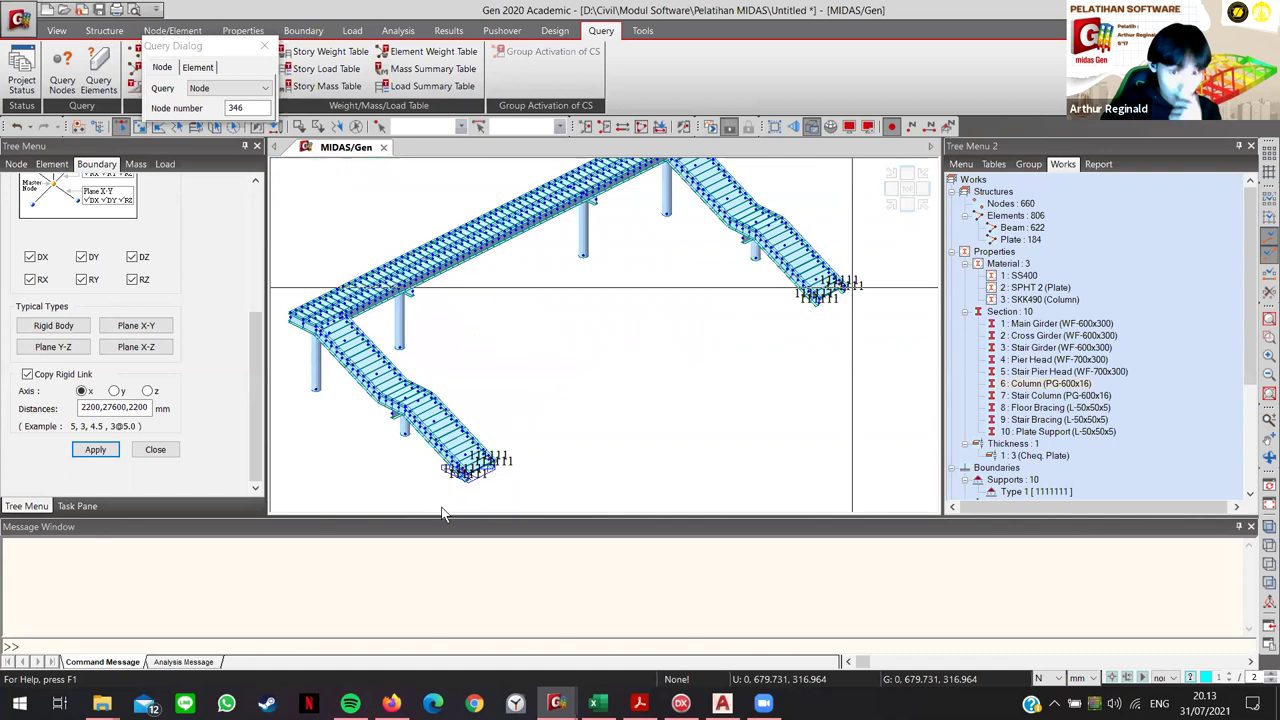
pyautogui.scroll(6, 463, 372)
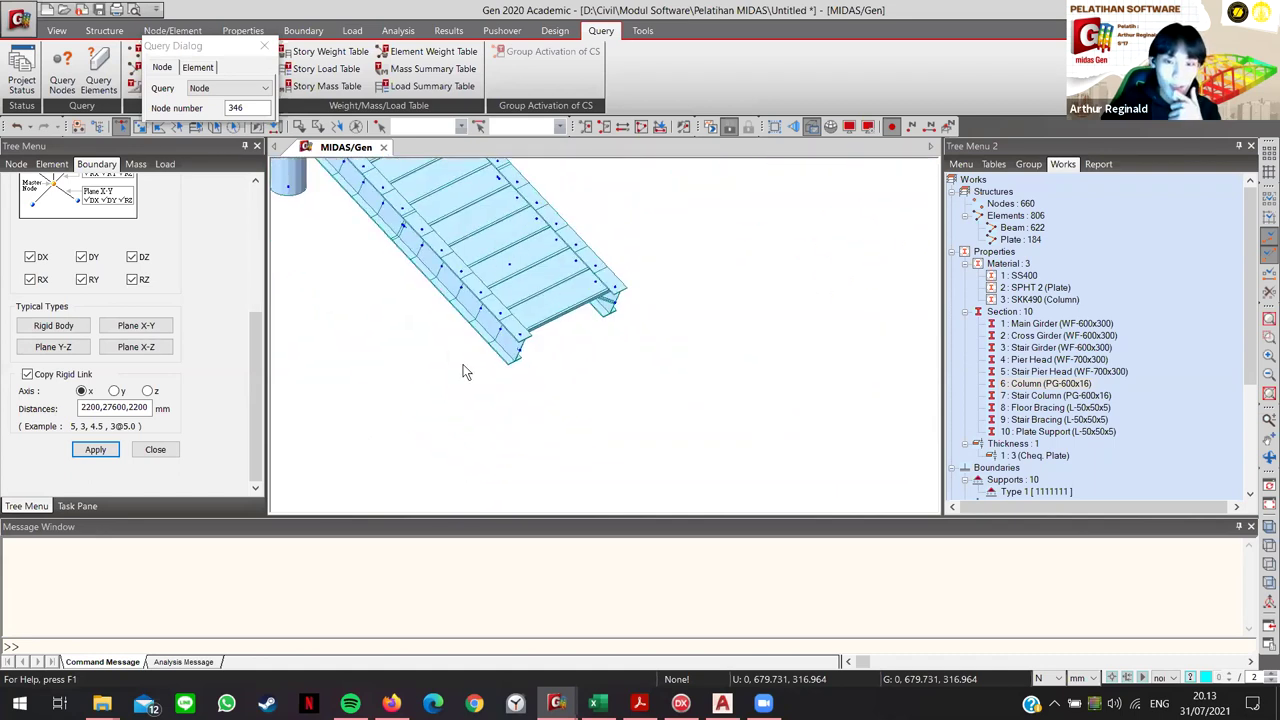
pyautogui.scroll(2, 450, 390)
pyautogui.scroll(-1, 543, 409)
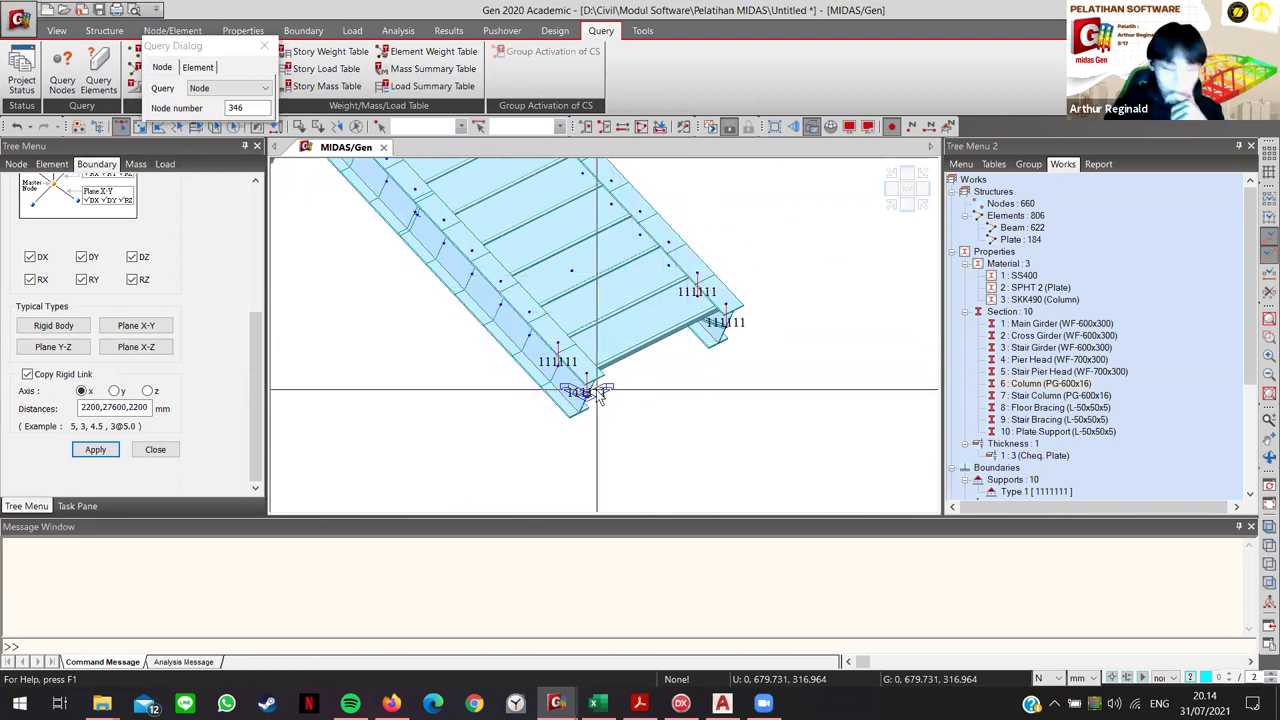
pyautogui.moveTo(601, 398)
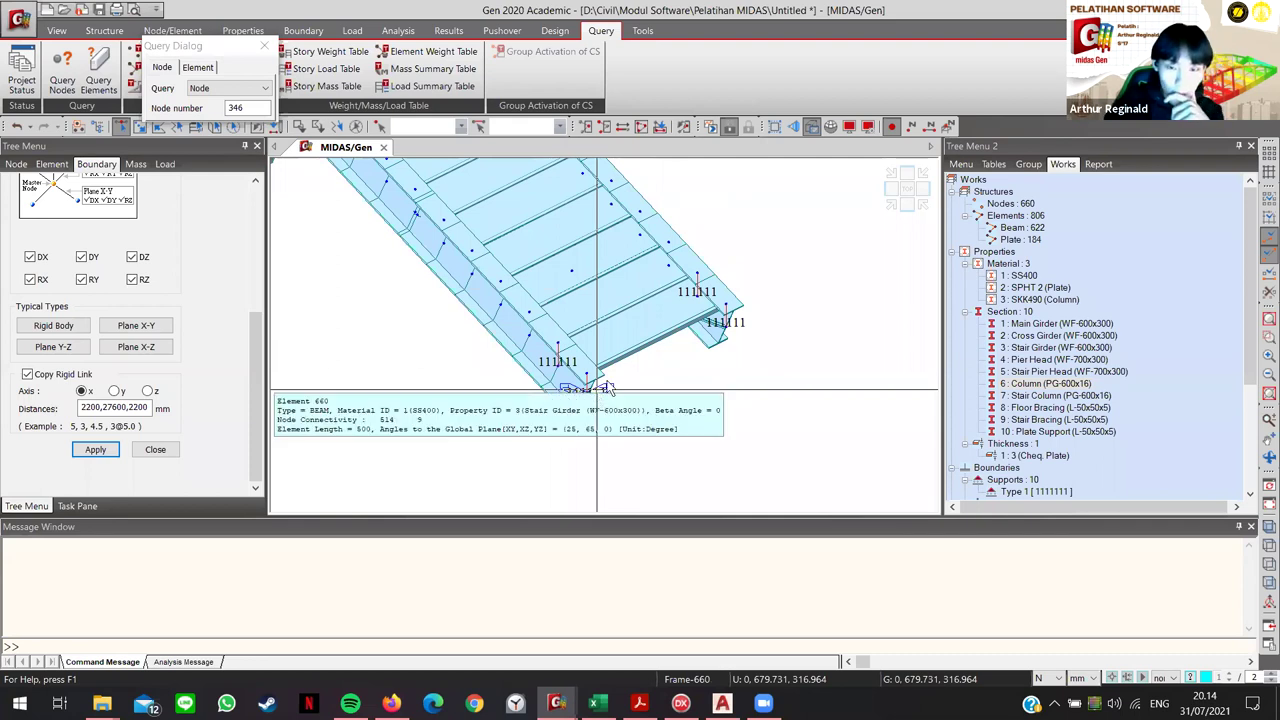
pyautogui.scroll(-4, 425, 335)
pyautogui.scroll(-5, 438, 345)
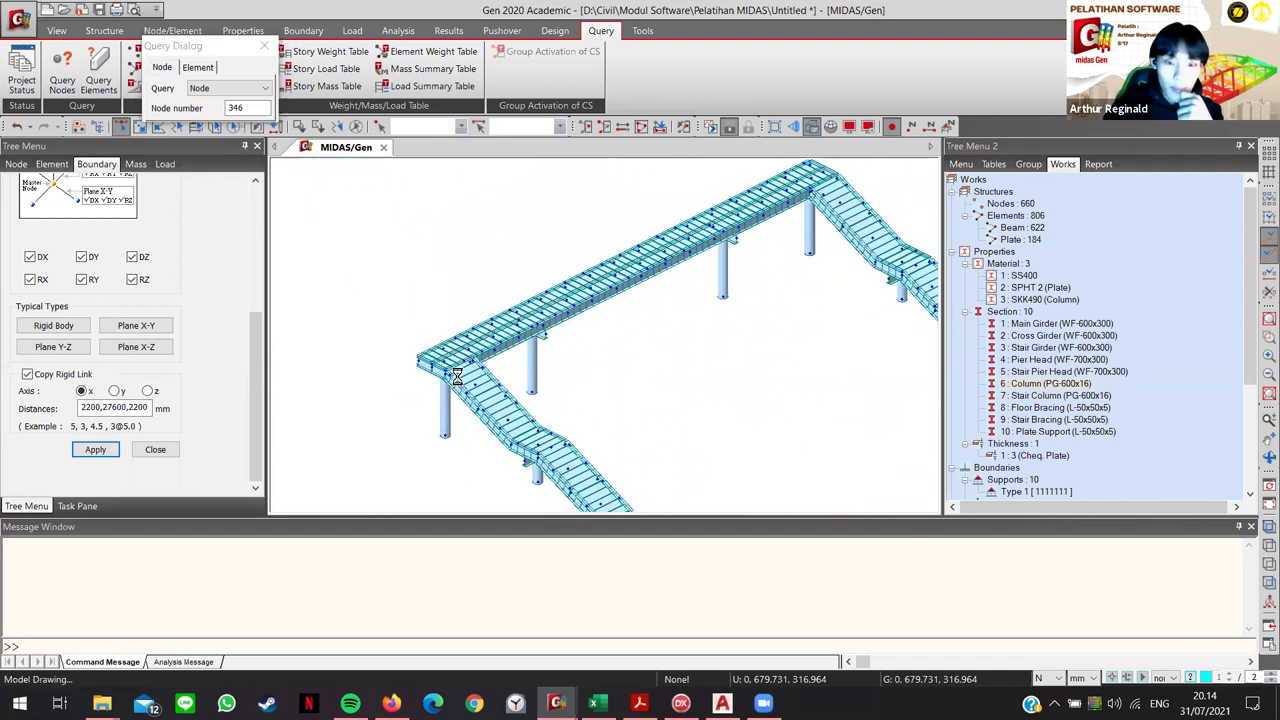
pyautogui.scroll(5, 450, 360)
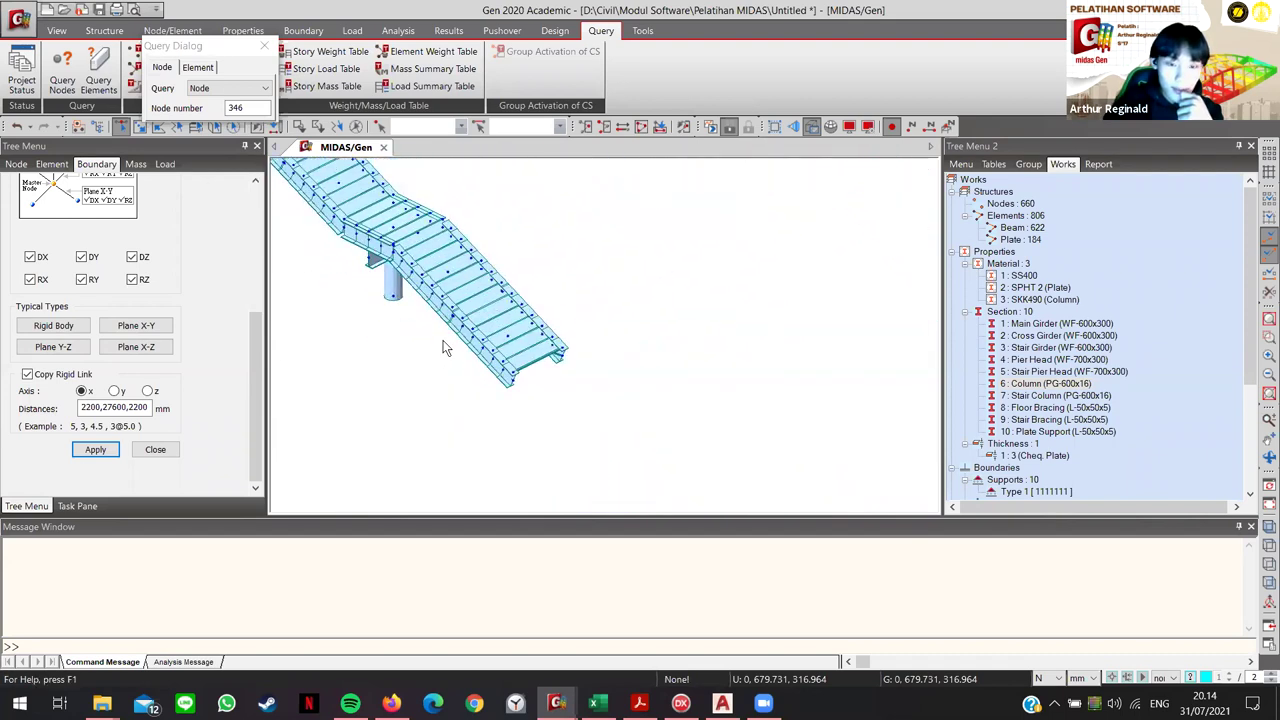
pyautogui.scroll(3, 455, 355)
pyautogui.scroll(-2, 576, 443)
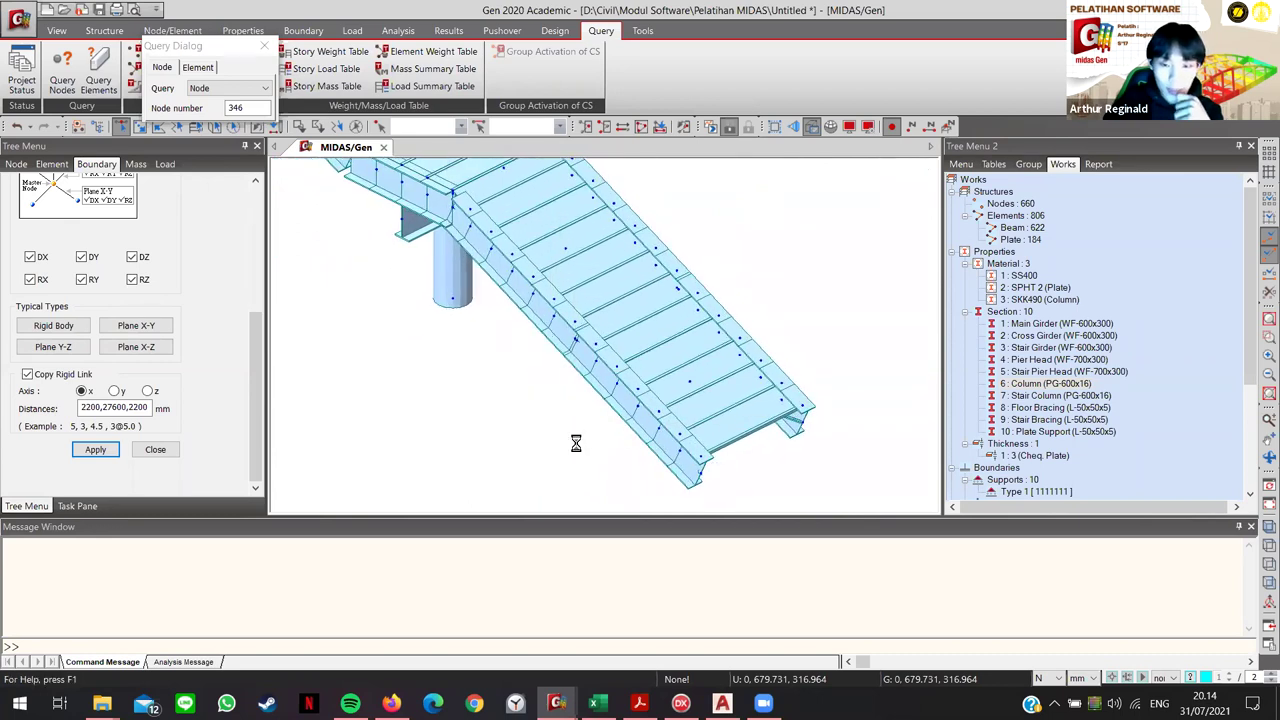
pyautogui.scroll(2, 590, 435)
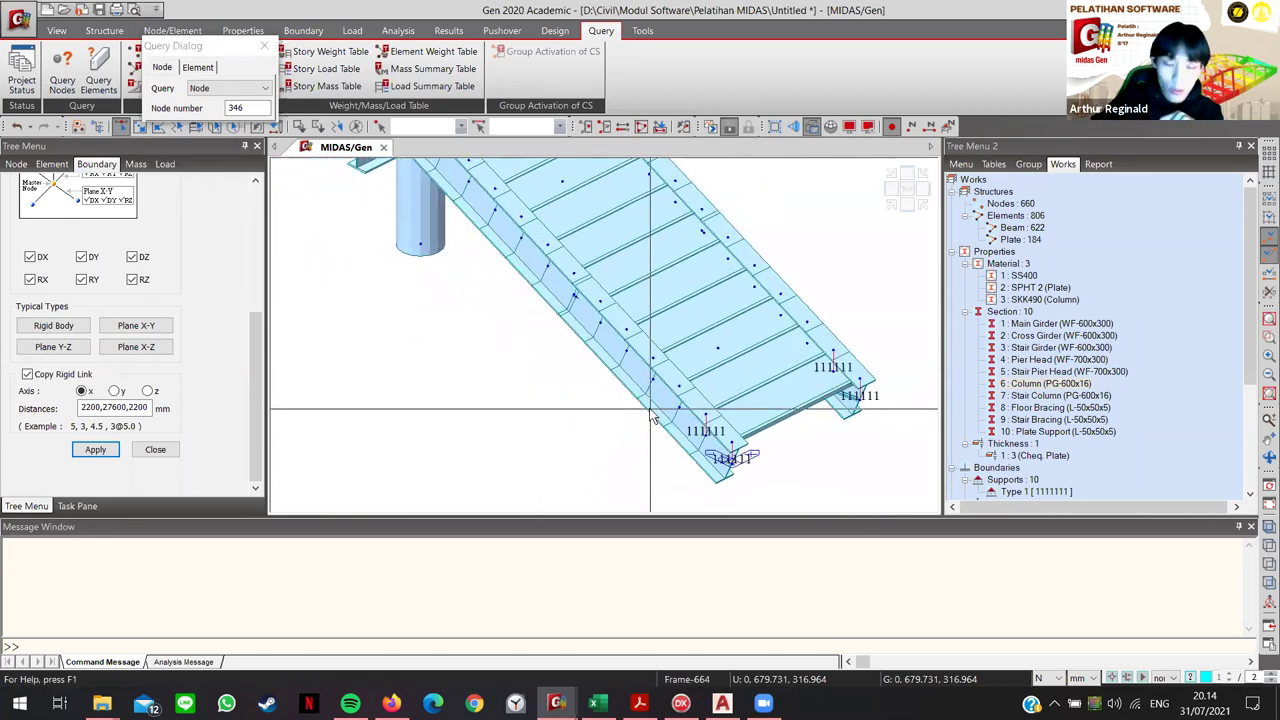
# Step: Add 111111 rigid links at four successive nodes up the lower stair girder
pyautogui.click(679, 386)
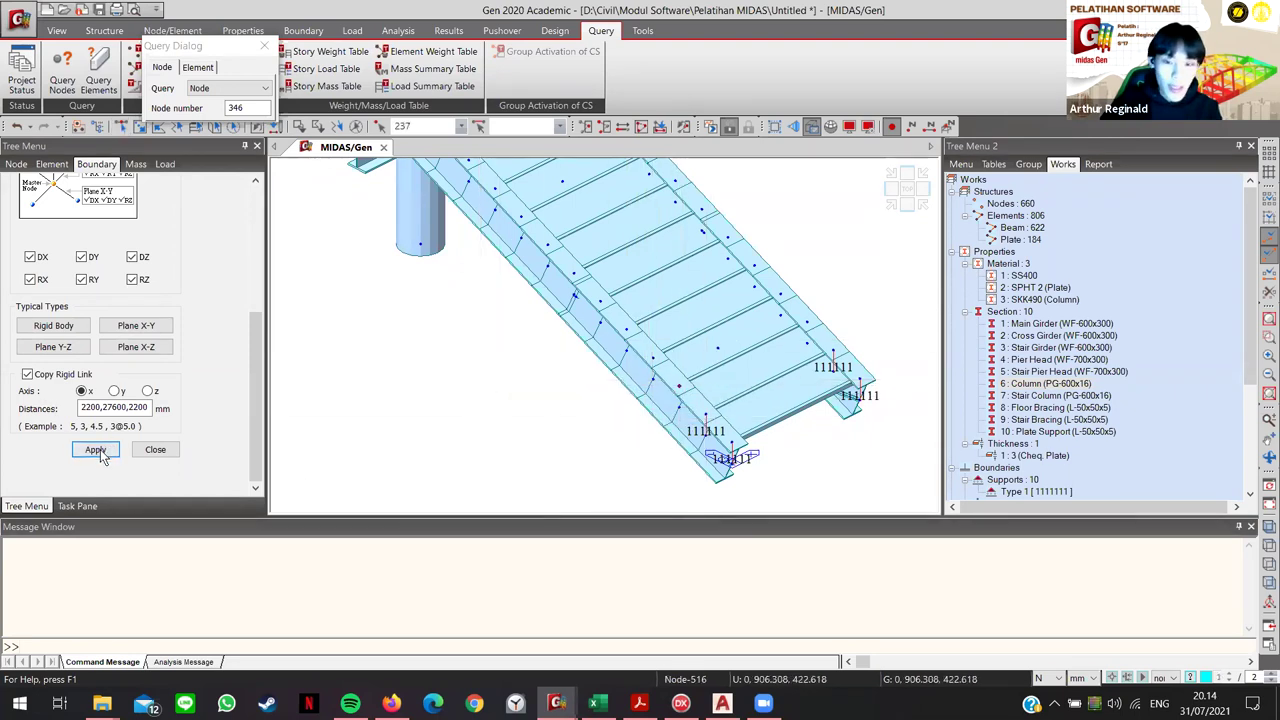
pyautogui.click(96, 450)
pyautogui.click(655, 374)
pyautogui.click(96, 450)
pyautogui.click(624, 330)
pyautogui.click(96, 450)
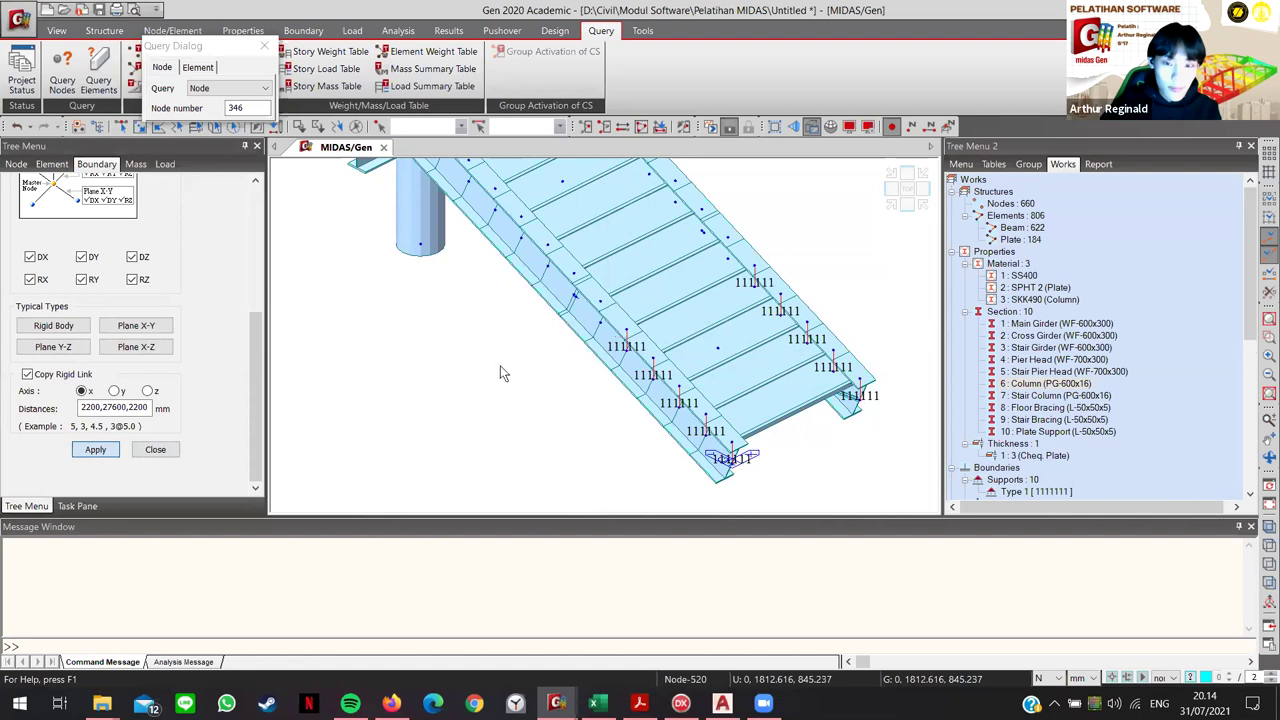
pyautogui.click(600, 301)
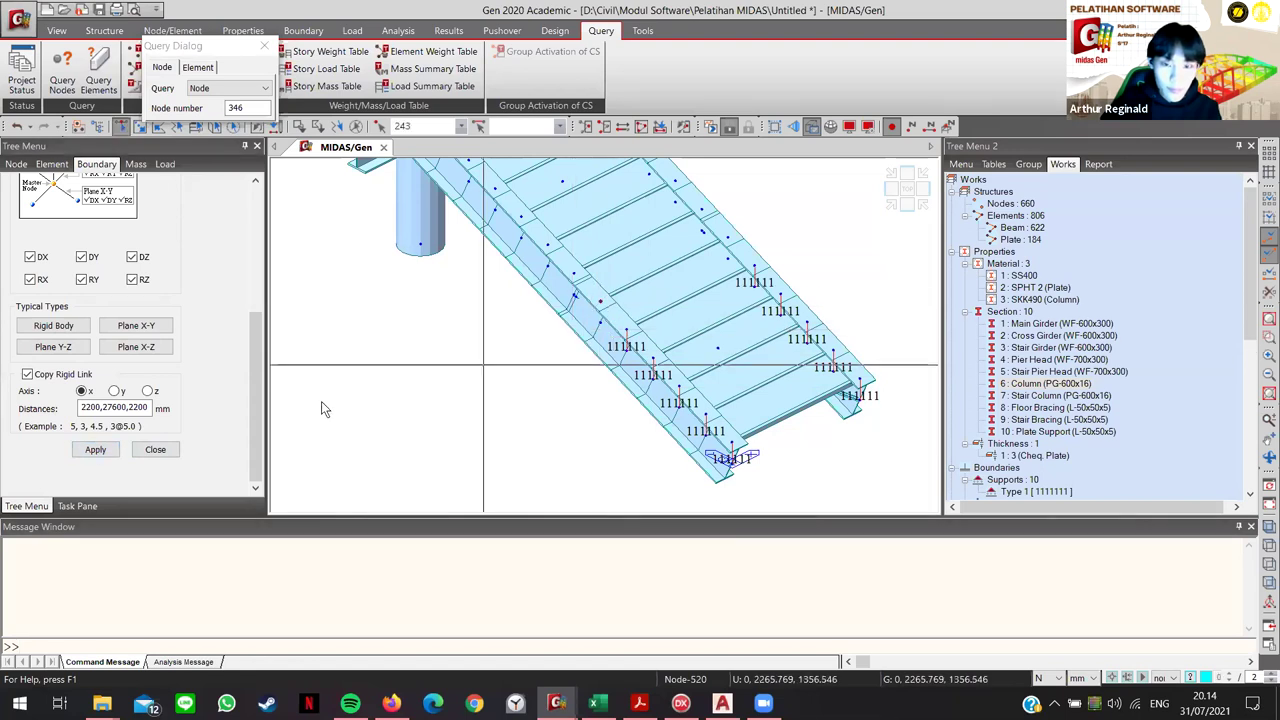
pyautogui.click(96, 450)
# Step: Clear a stray Stair Bracing selection and rigidly link two more stair girder nodes
pyautogui.moveTo(576, 285); pyautogui.dragTo(528, 308, button='middle')
pyautogui.scroll(5, 519, 347)
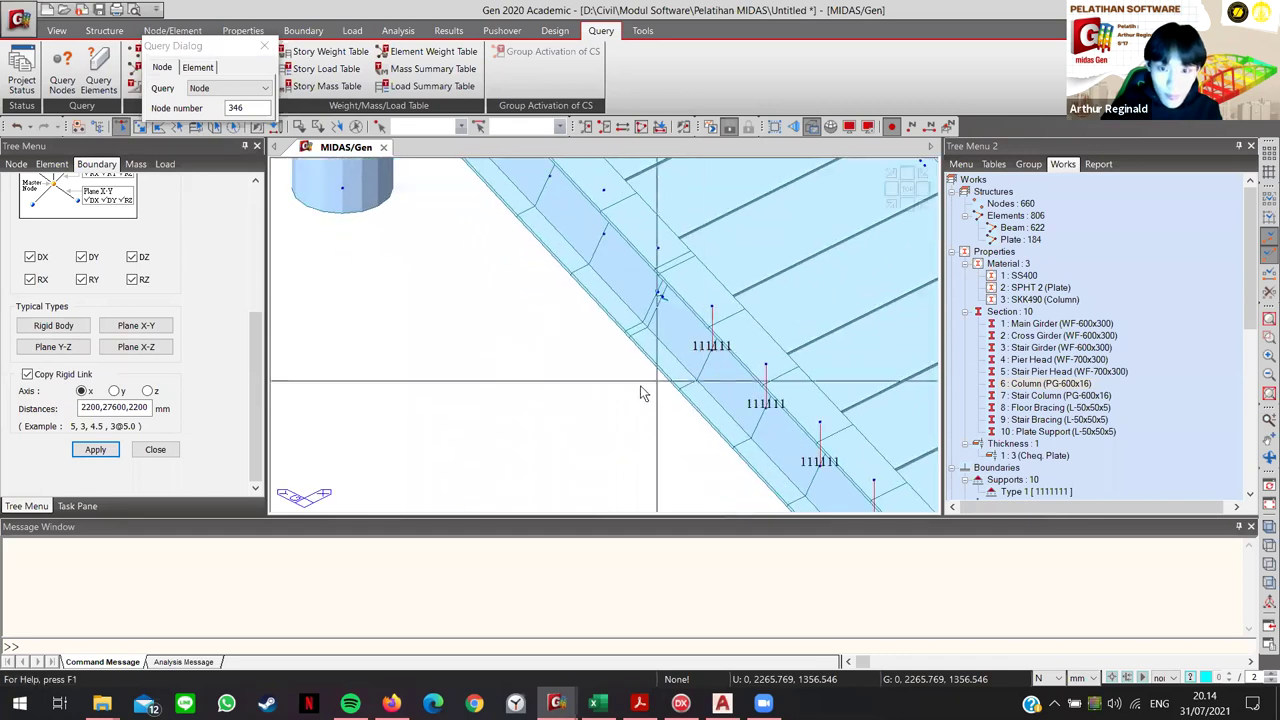
pyautogui.scroll(1, 920, 367)
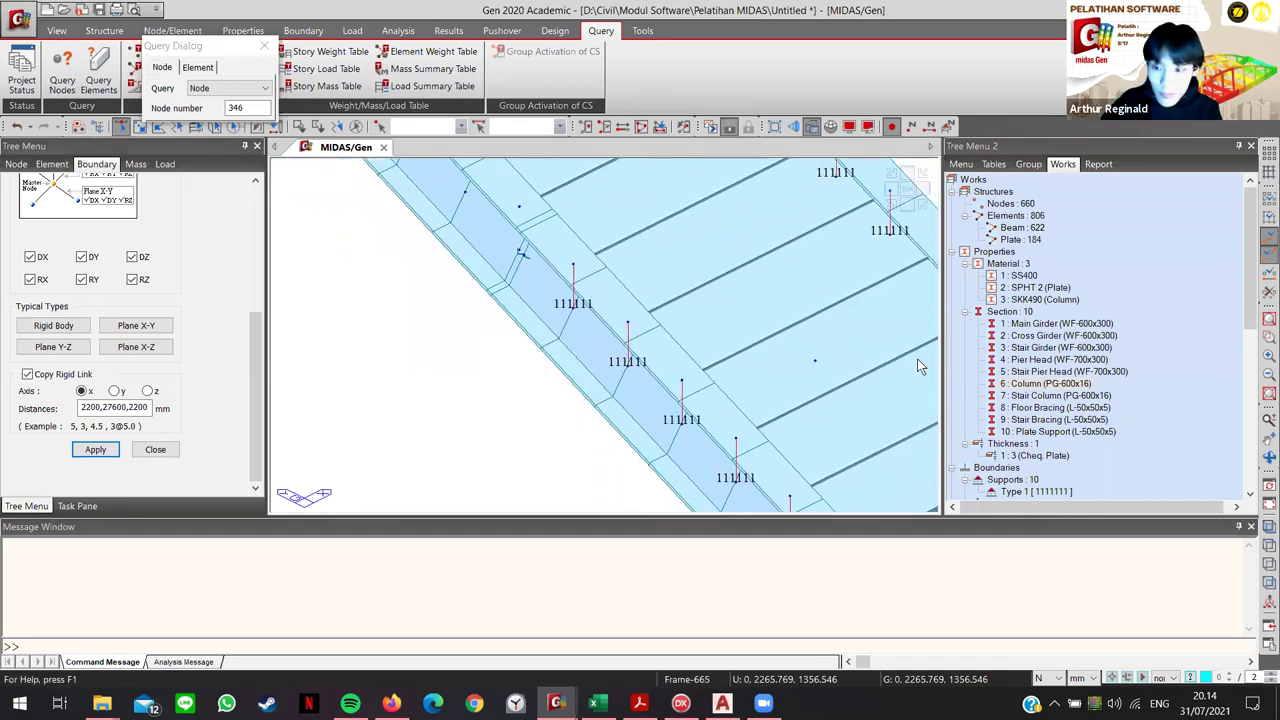
pyautogui.click(1041, 420)
pyautogui.click(529, 343)
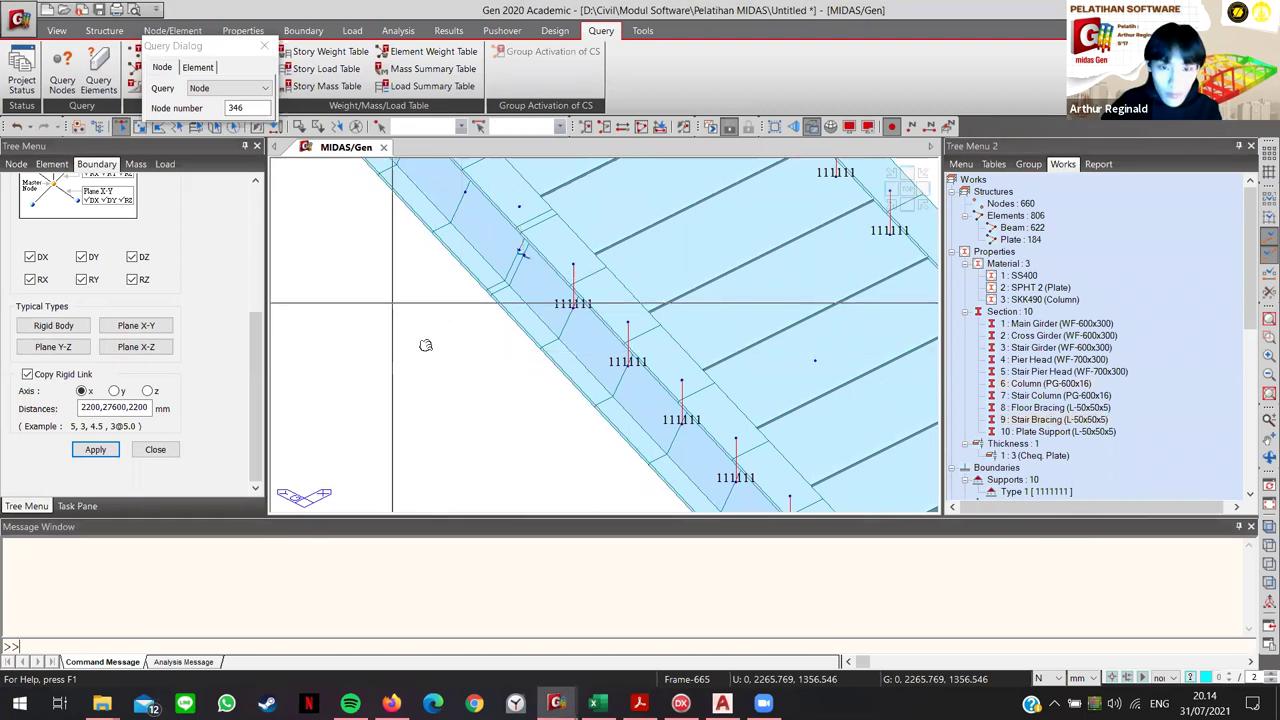
pyautogui.scroll(3, 611, 314)
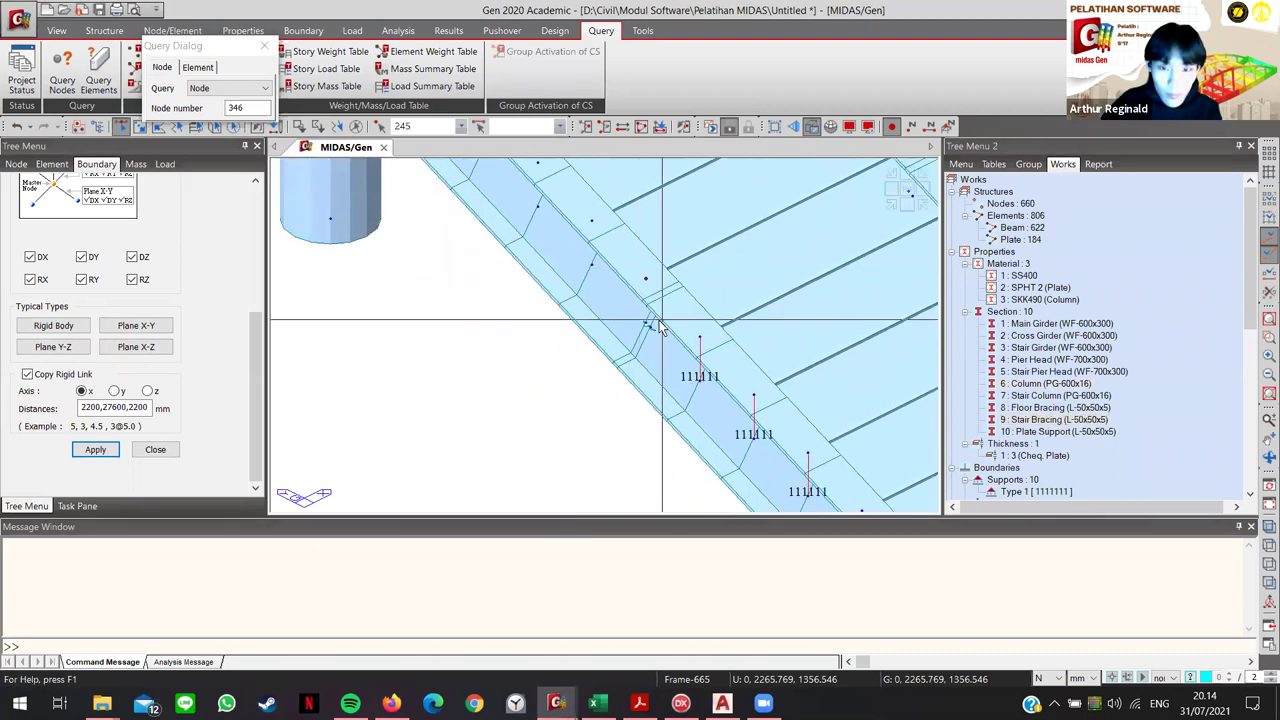
pyautogui.click(646, 322)
pyautogui.moveTo(600, 335); pyautogui.dragTo(169, 481, button='middle')
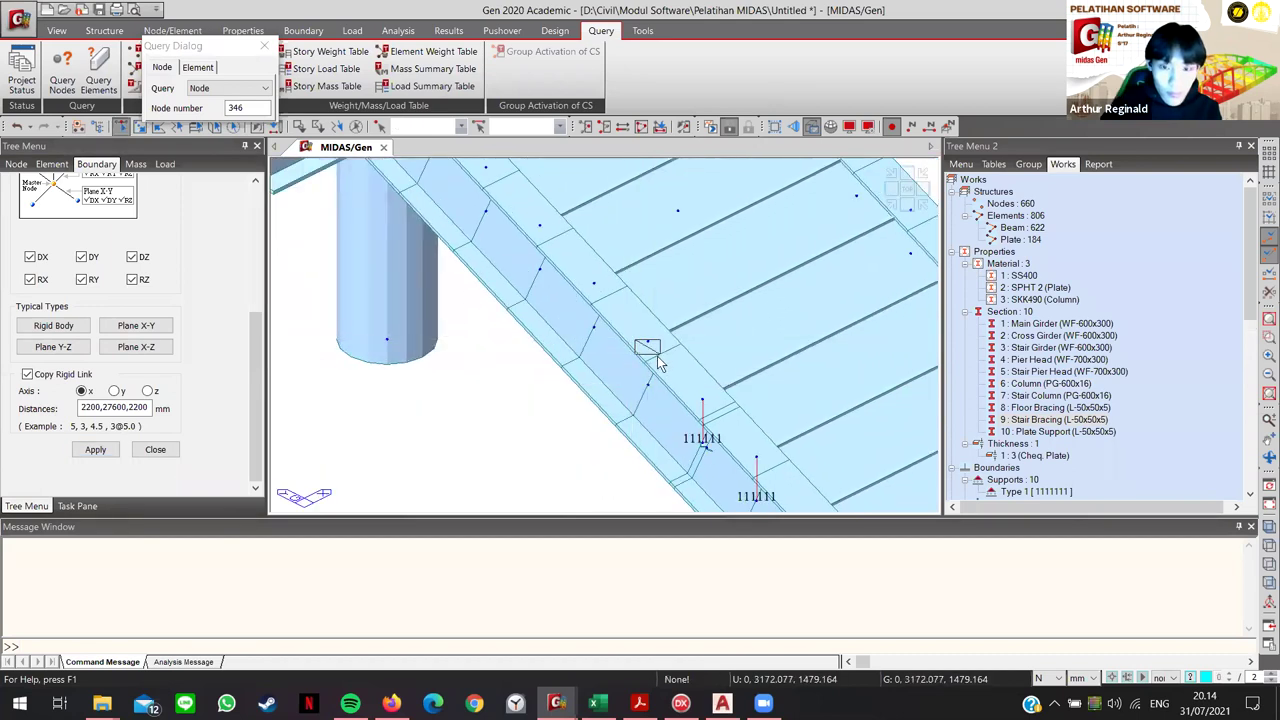
pyautogui.click(95, 449)
pyautogui.click(593, 285)
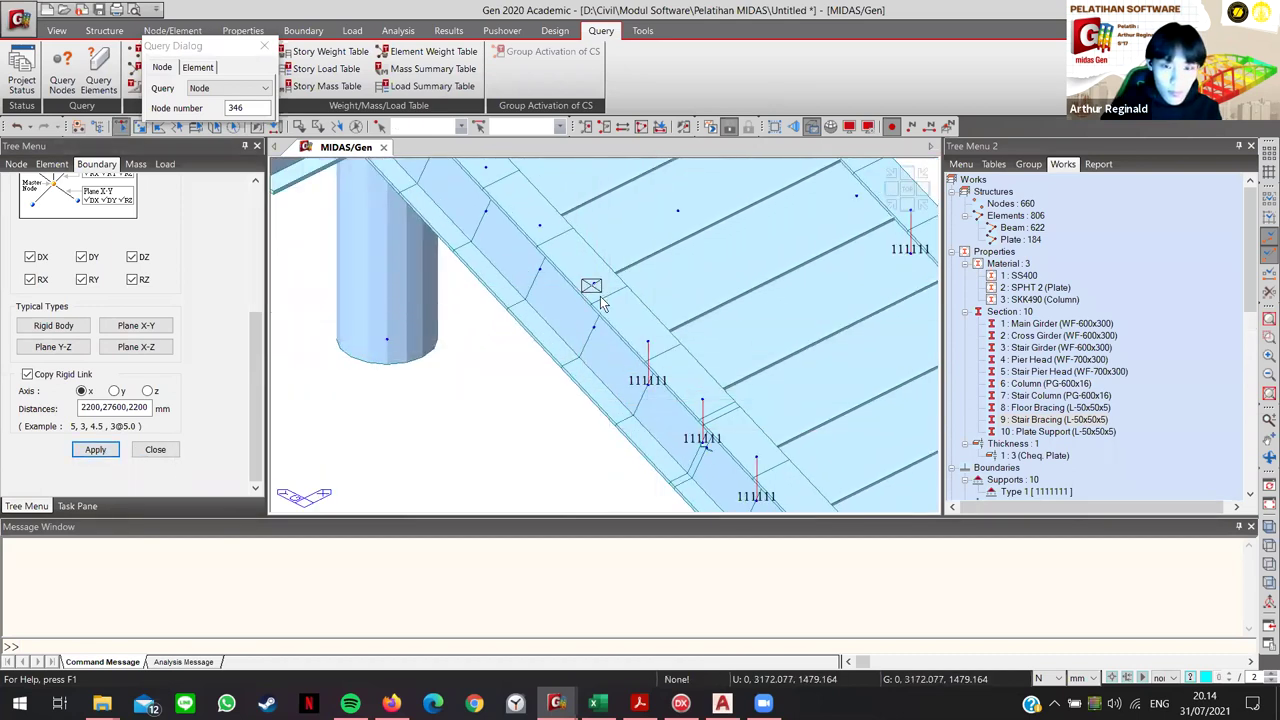
pyautogui.click(96, 451)
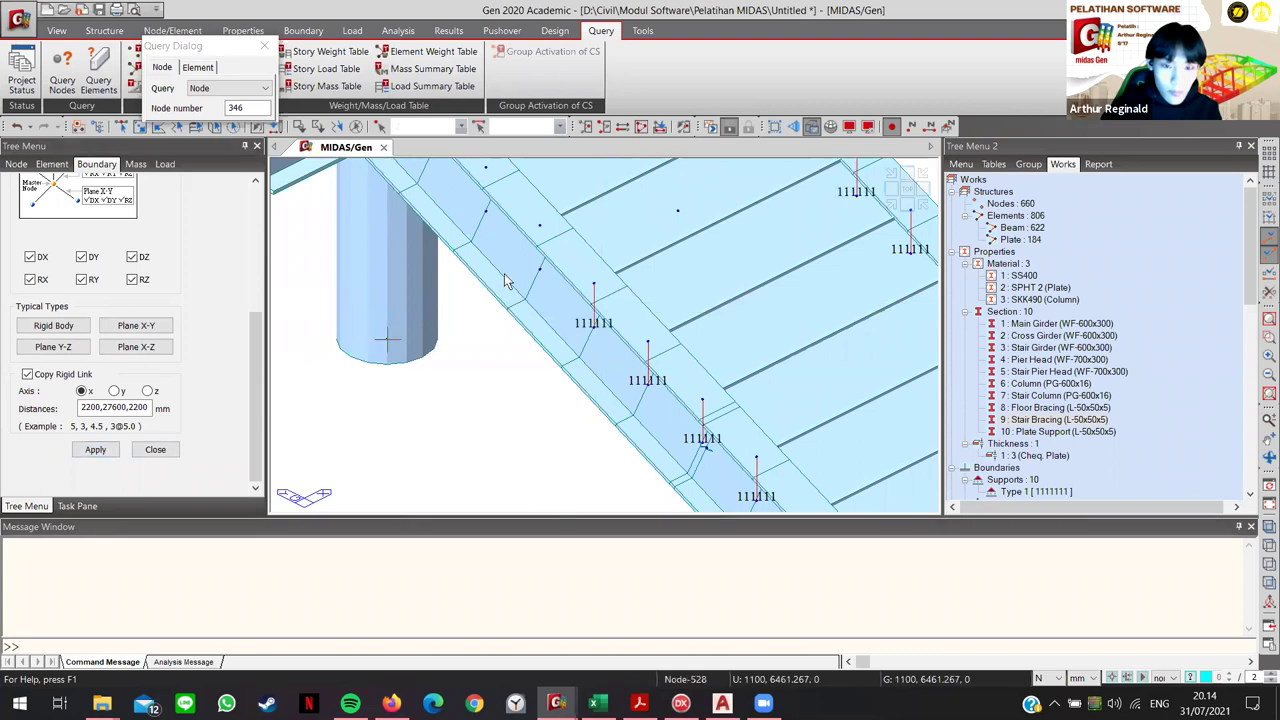
# Step: Add rigid links at the next girder nodes and the girder–column junction node
pyautogui.moveTo(504, 273)
pyautogui.keyDown('ctrl'); pyautogui.mouseDown(button='middle')
pyautogui.moveTo(554, 369)
pyautogui.moveTo(541, 292)
pyautogui.mouseUp(button='middle'); pyautogui.keyUp('ctrl')
pyautogui.click(545, 289)
pyautogui.click(95, 449)
pyautogui.click(492, 230)
pyautogui.click(95, 449)
pyautogui.keyDown('ctrl'); pyautogui.moveTo(470, 390); pyautogui.dragTo(478, 283, button='middle'); pyautogui.keyUp('ctrl')
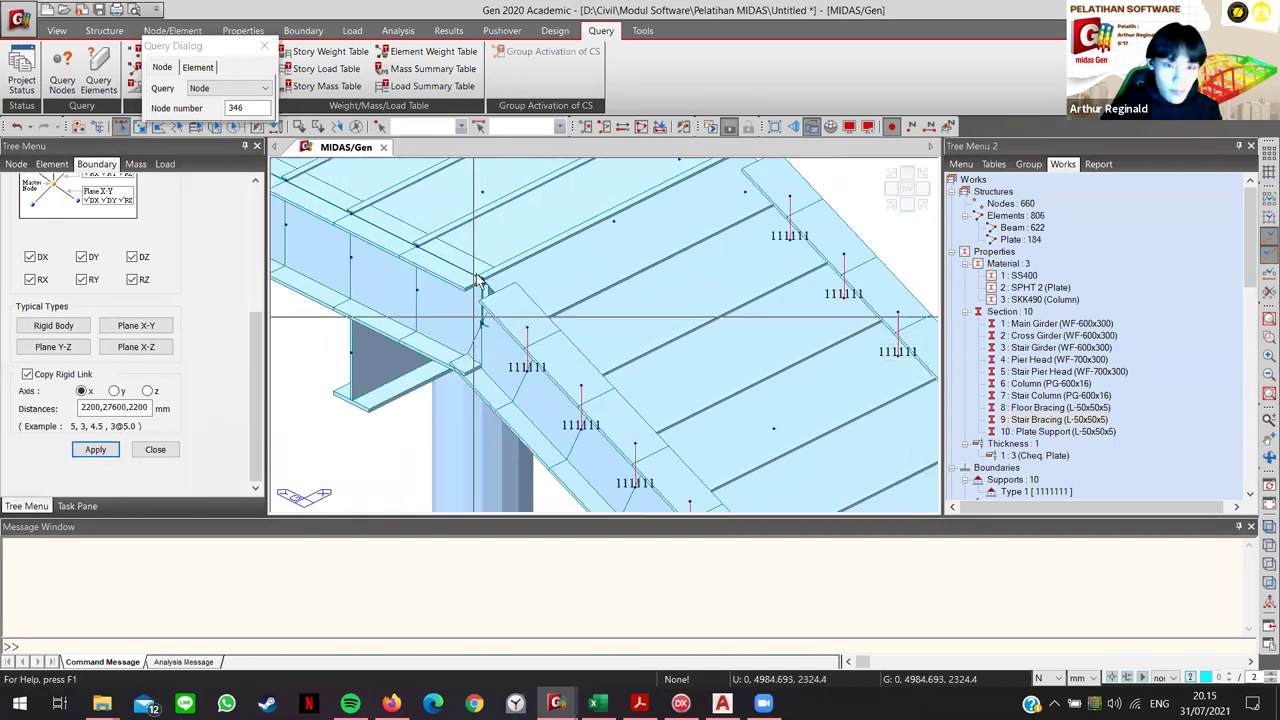
pyautogui.click(483, 280)
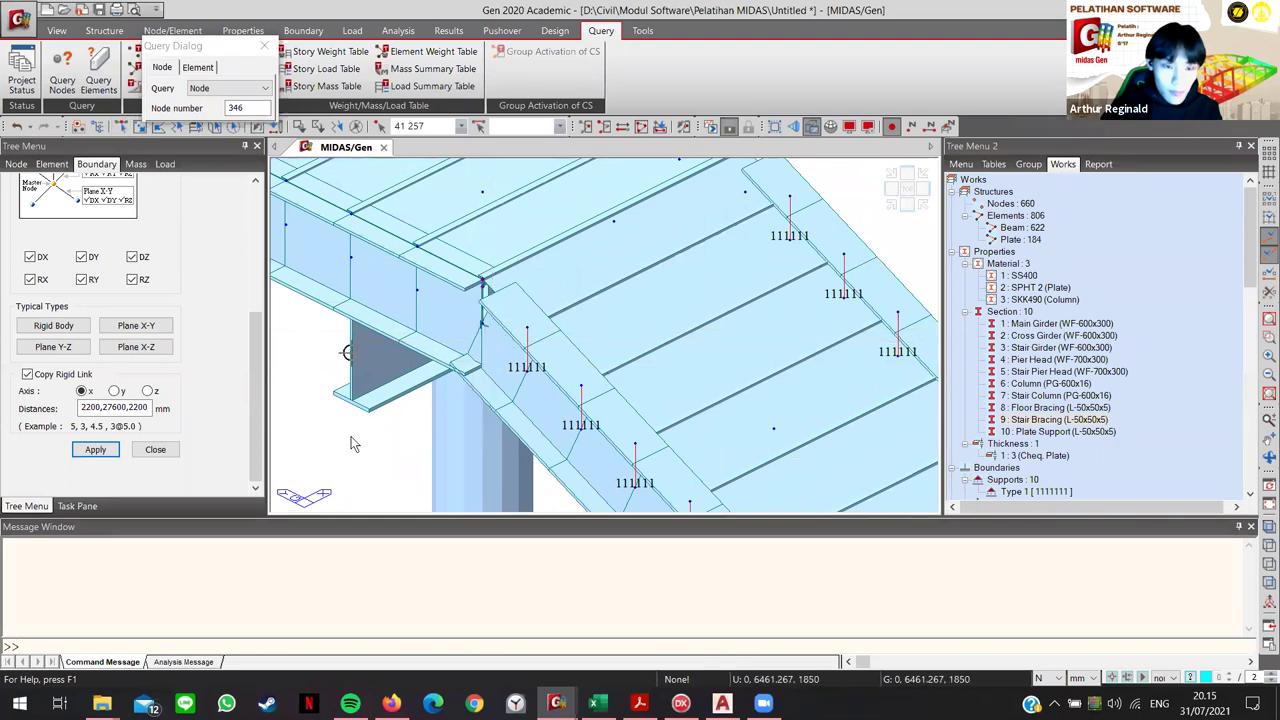
pyautogui.scroll(6, 460, 316)
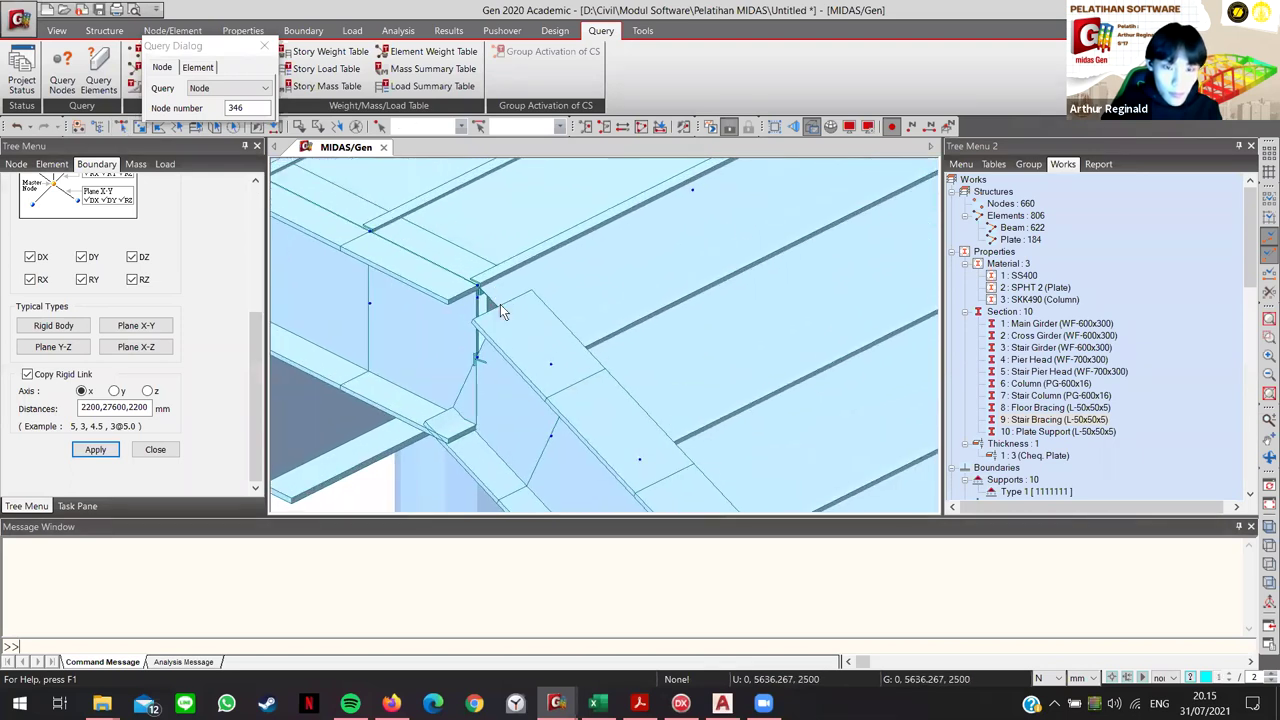
pyautogui.moveTo(491, 278)
pyautogui.keyDown('ctrl'); pyautogui.mouseDown(button='middle')
pyautogui.moveTo(503, 214)
pyautogui.moveTo(536, 427)
pyautogui.moveTo(547, 419)
pyautogui.moveTo(569, 450)
pyautogui.moveTo(570, 380)
pyautogui.moveTo(601, 360)
pyautogui.moveTo(465, 430)
pyautogui.moveTo(547, 419)
pyautogui.mouseUp(button='middle'); pyautogui.keyUp('ctrl')
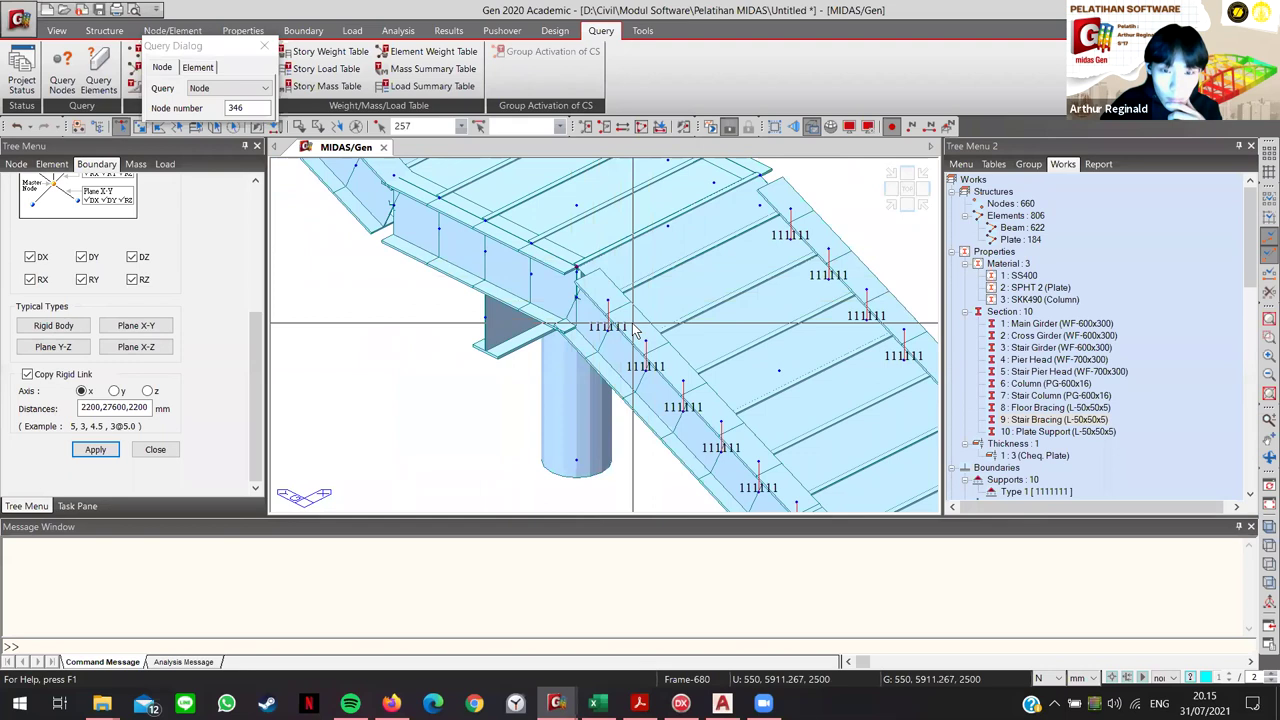
pyautogui.click(95, 450)
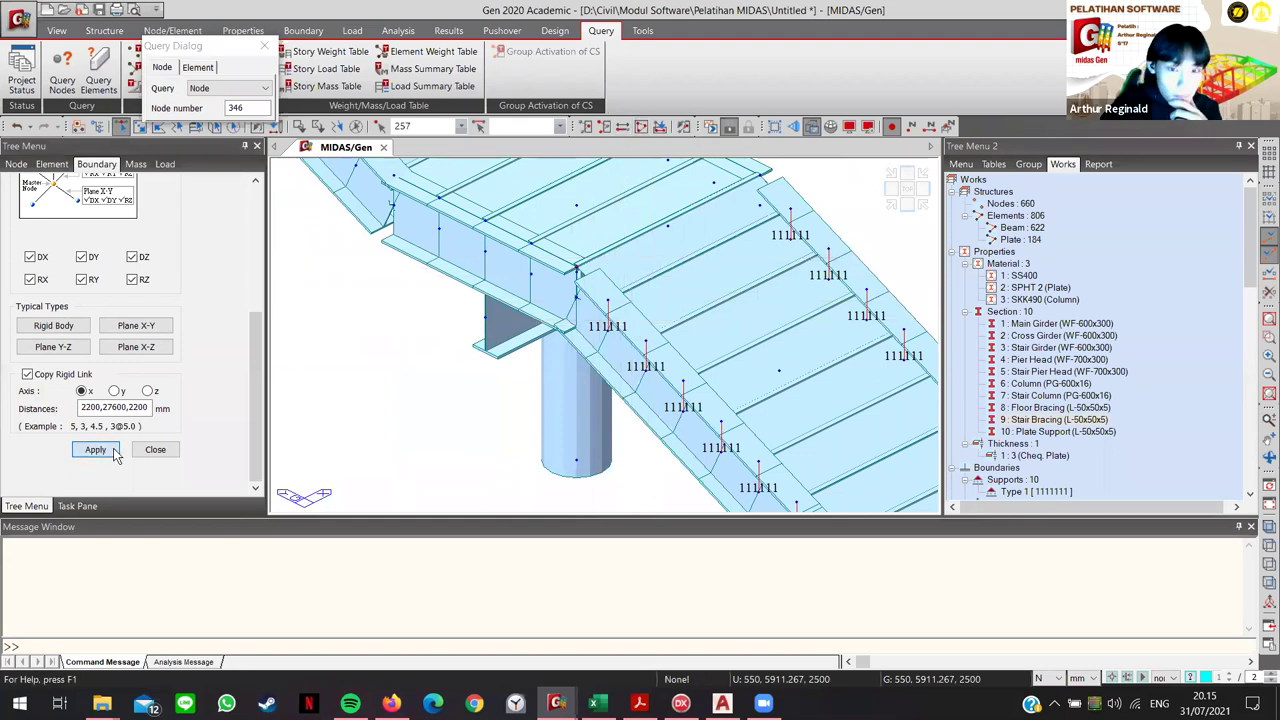
# Step: Add rigid links on the landing girder and pick the next plate-support nodes on the inclined stair
pyautogui.moveTo(540, 432); pyautogui.dragTo(492, 383, button='middle')
pyautogui.scroll(6, 508, 365)
pyautogui.moveTo(543, 420); pyautogui.dragTo(560, 325, button='middle')
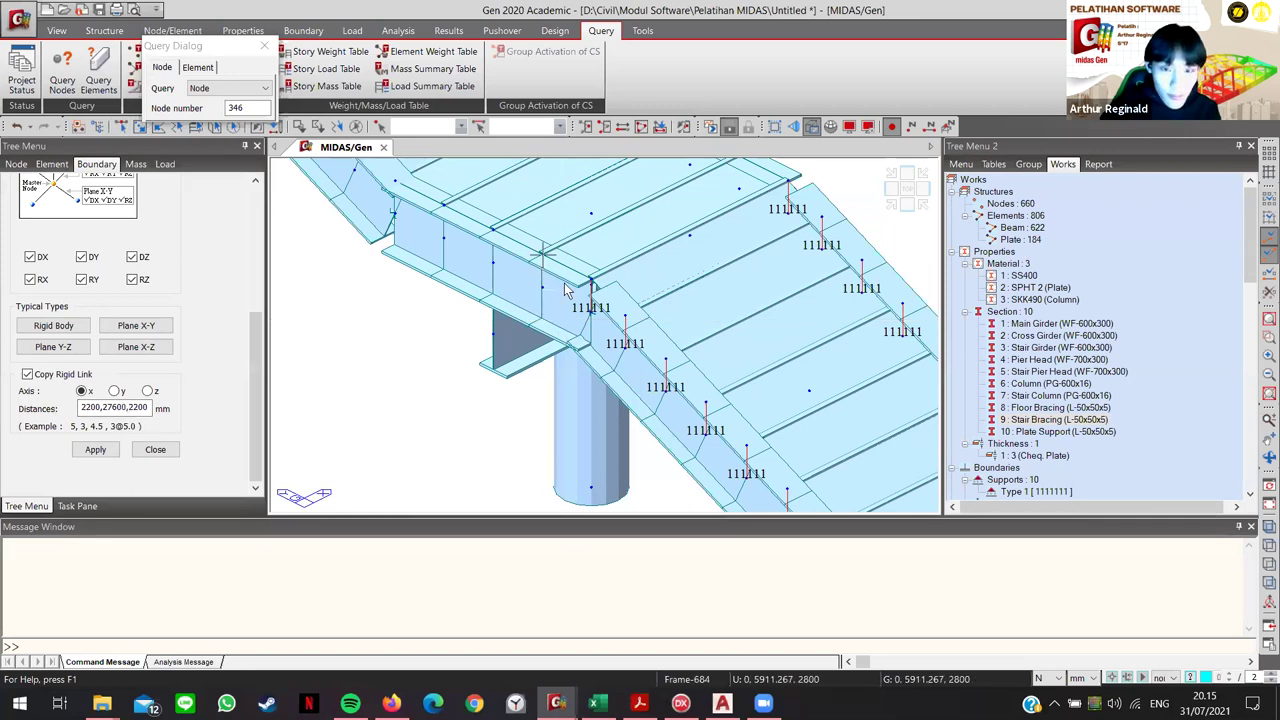
pyautogui.click(95, 450)
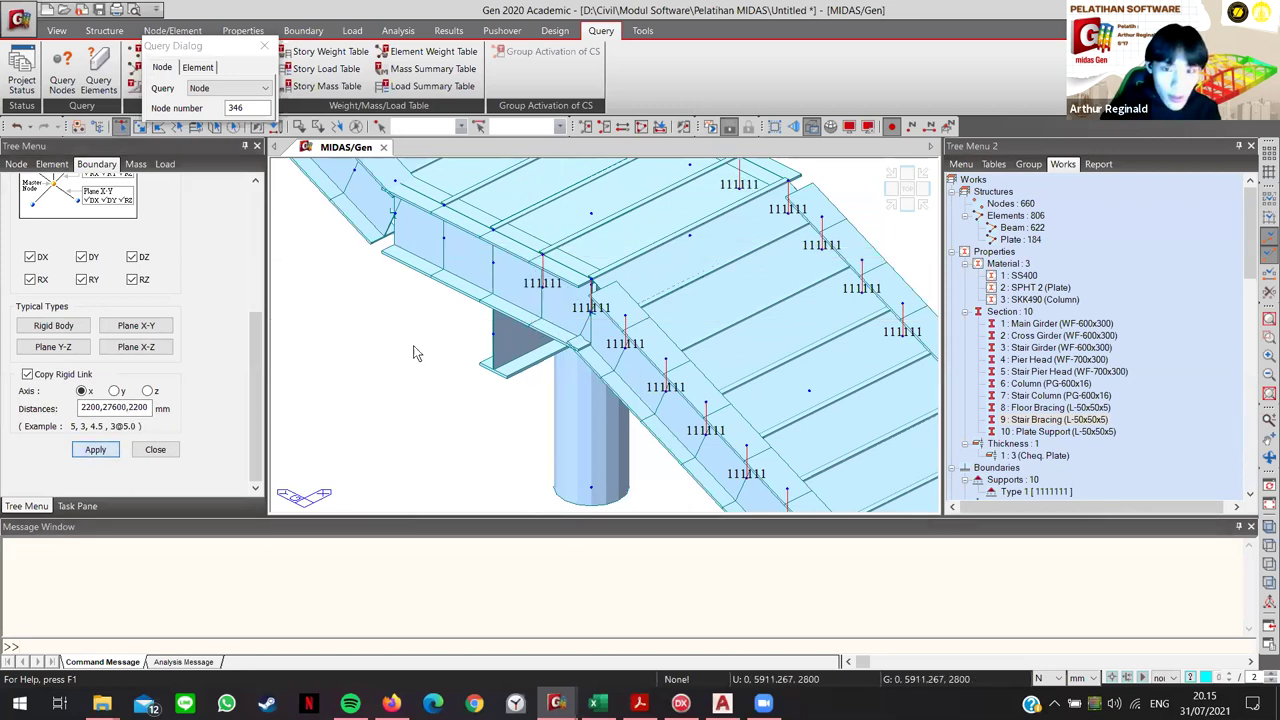
pyautogui.moveTo(416, 352); pyautogui.dragTo(557, 465, button='middle')
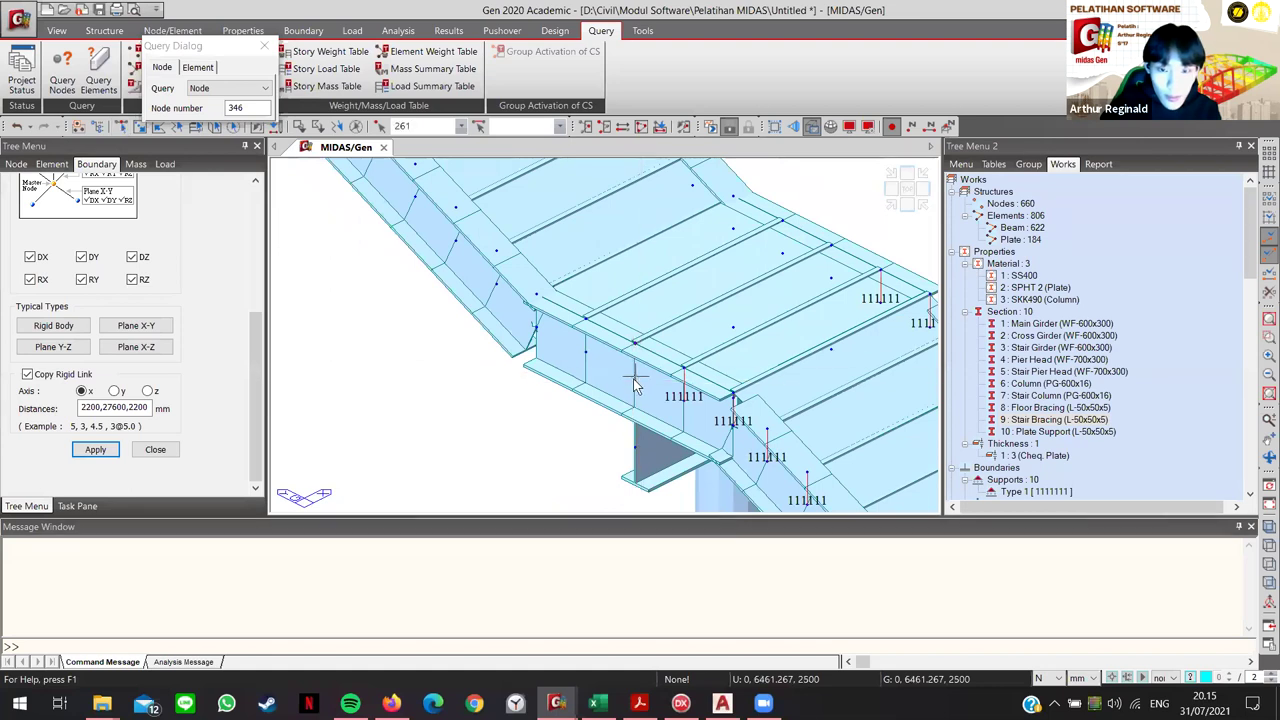
pyautogui.click(88, 450)
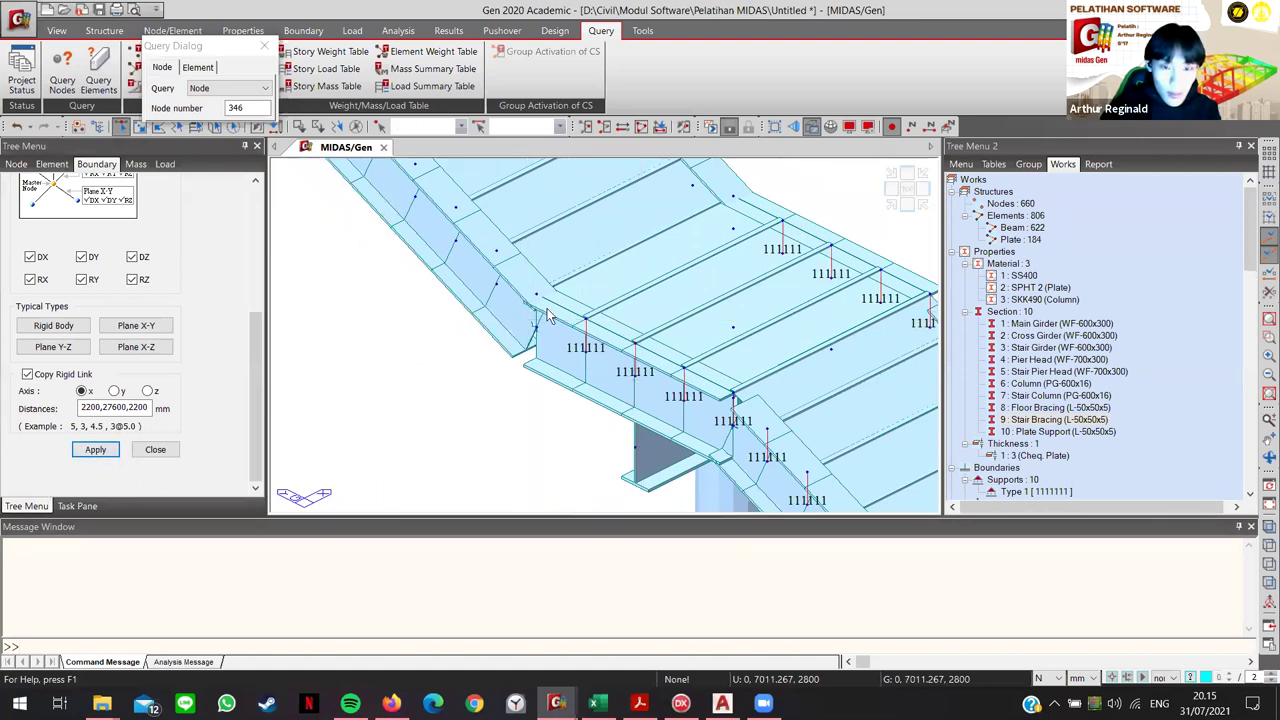
pyautogui.click(496, 251)
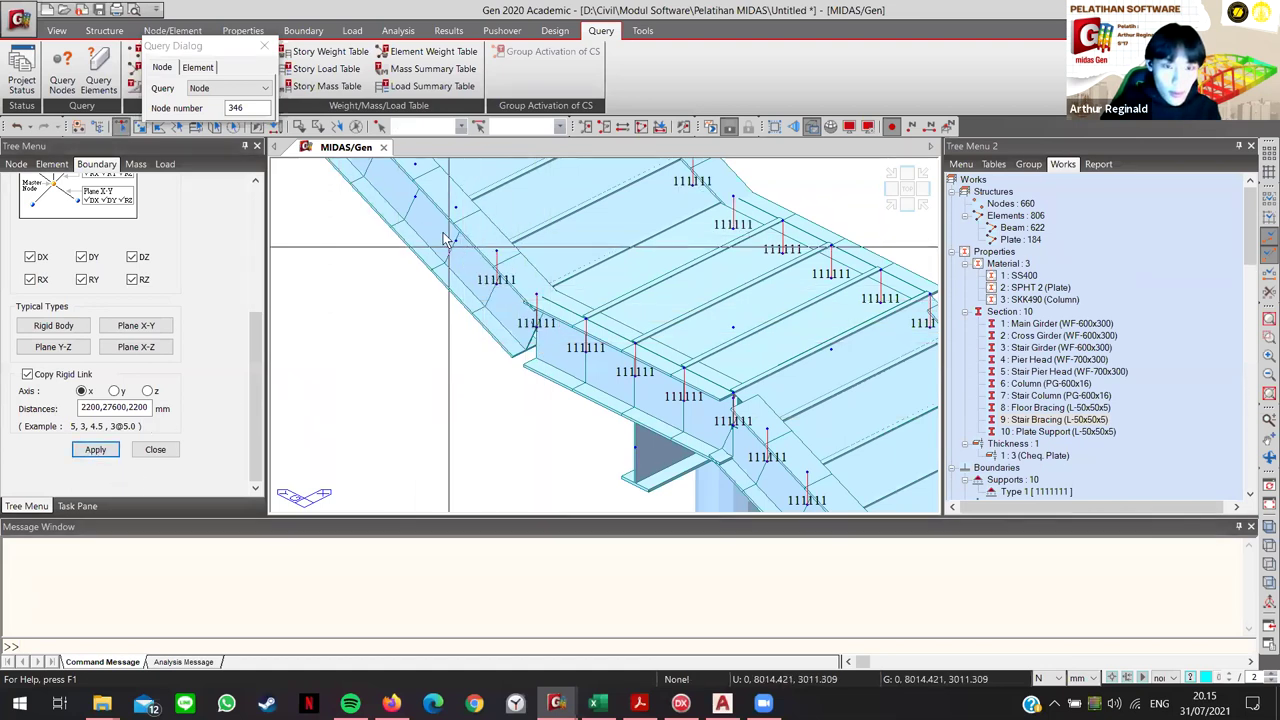
pyautogui.keyDown('ctrl'); pyautogui.moveTo(495, 425); pyautogui.dragTo(489, 353, button='middle'); pyautogui.keyUp('ctrl')
pyautogui.click(492, 328)
pyautogui.click(452, 285)
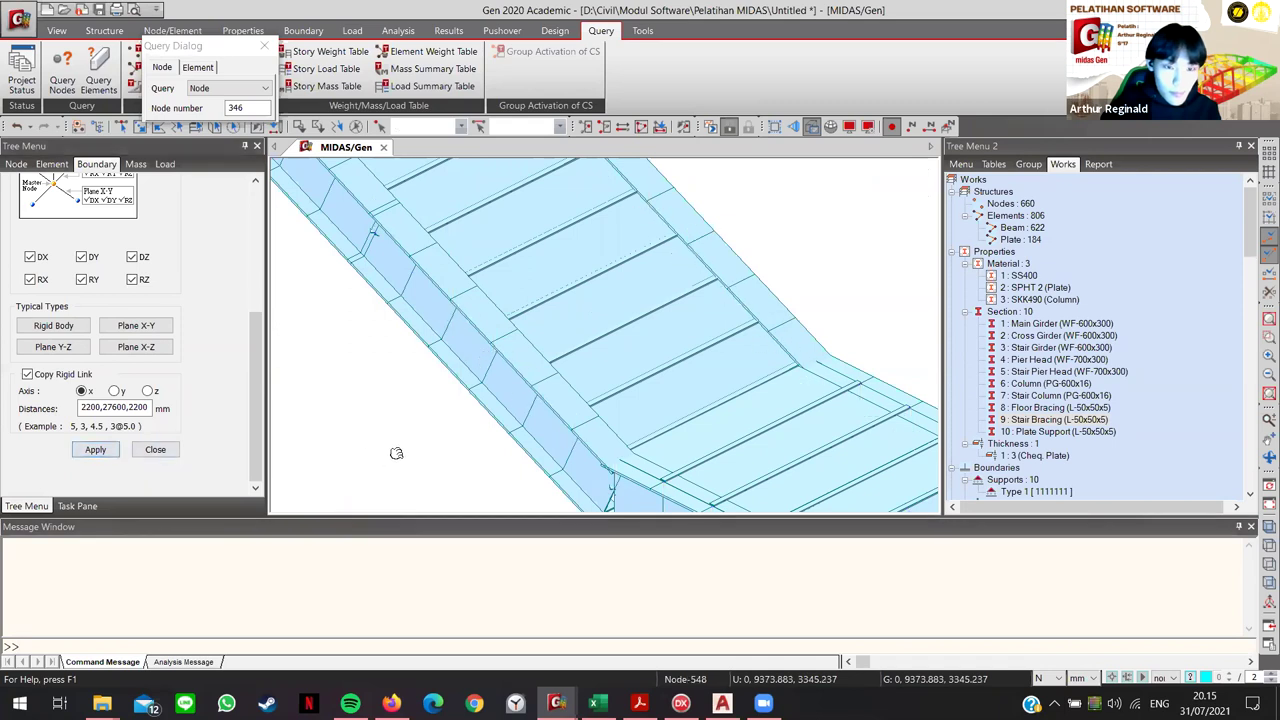
# Step: Clear a Stair Bracing selection and rigidly link node 277
pyautogui.keyDown('ctrl'); pyautogui.moveTo(394, 451); pyautogui.dragTo(500, 371, button='middle'); pyautogui.keyUp('ctrl')
pyautogui.click(502, 331)
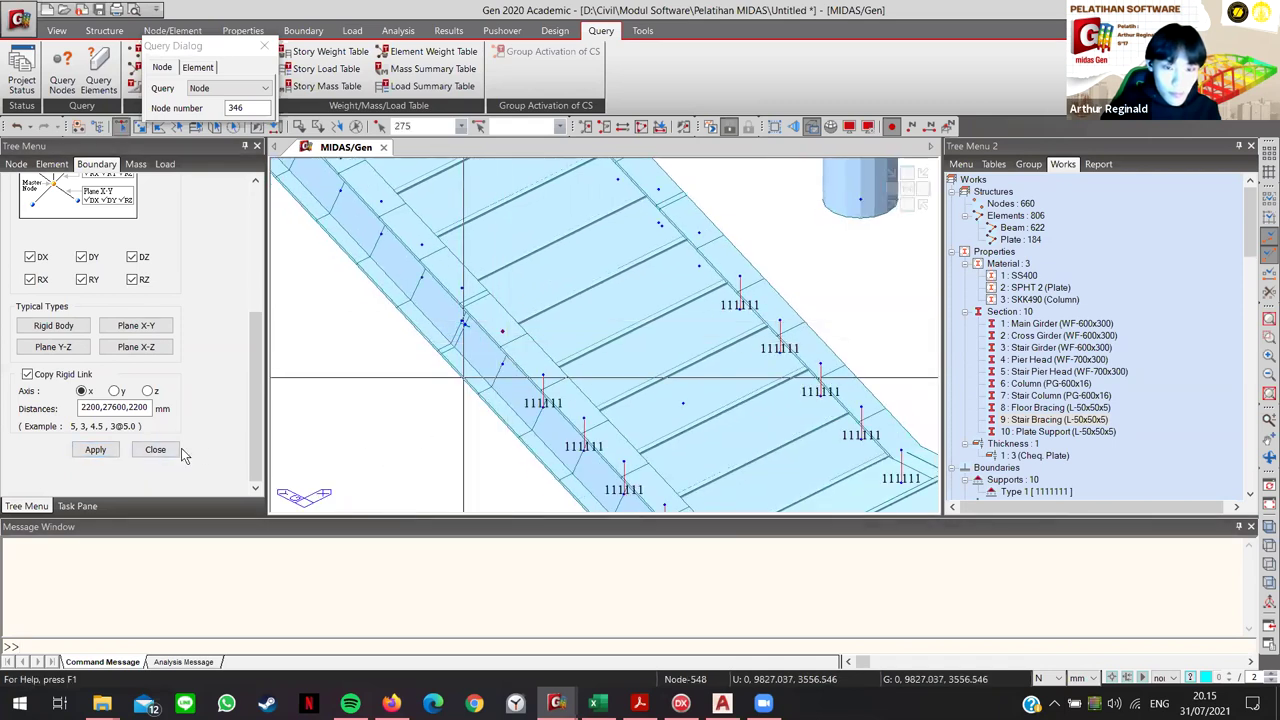
pyautogui.click(100, 450)
pyautogui.scroll(2, 404, 336)
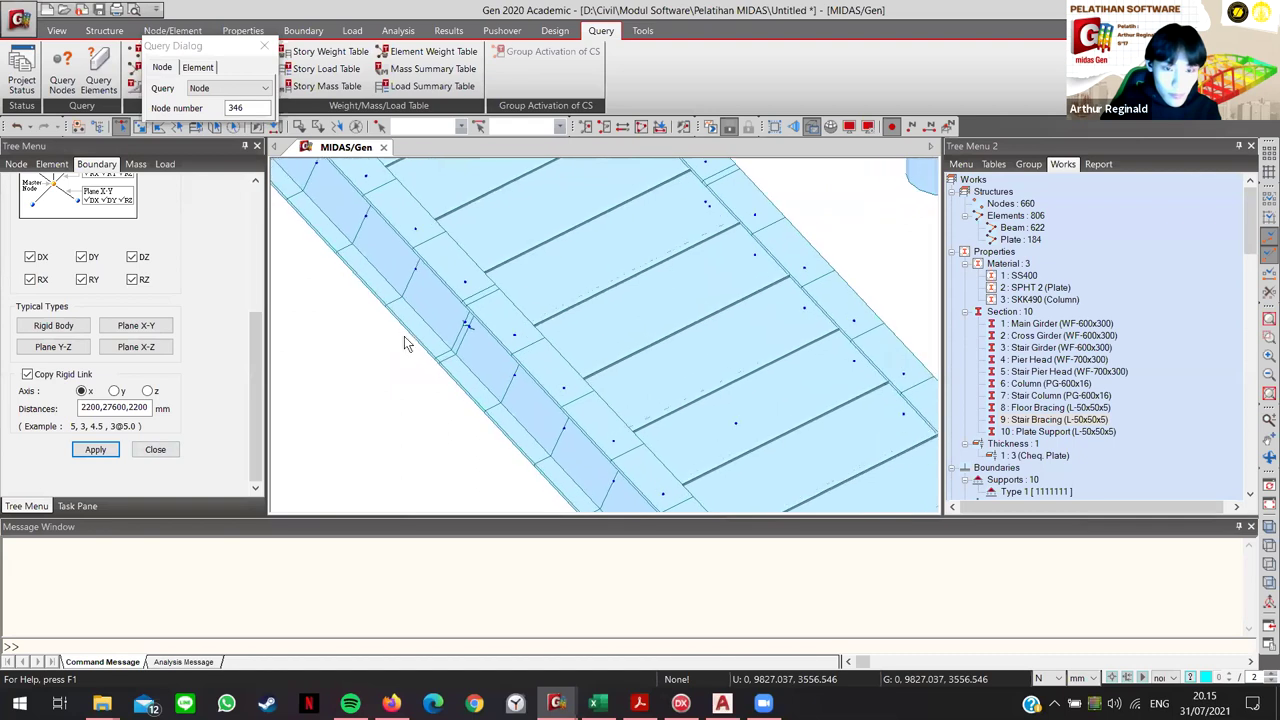
pyautogui.scroll(3, 421, 360)
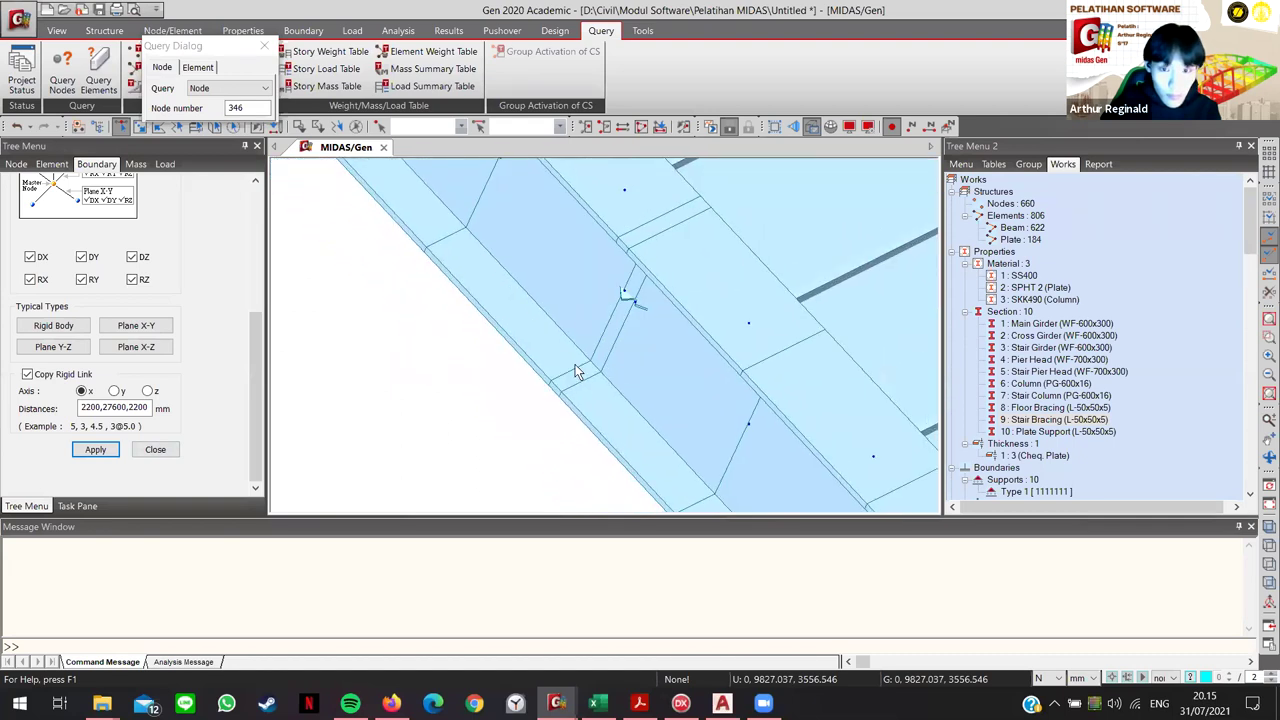
pyautogui.click(1025, 420)
pyautogui.click(597, 299)
pyautogui.click(624, 190)
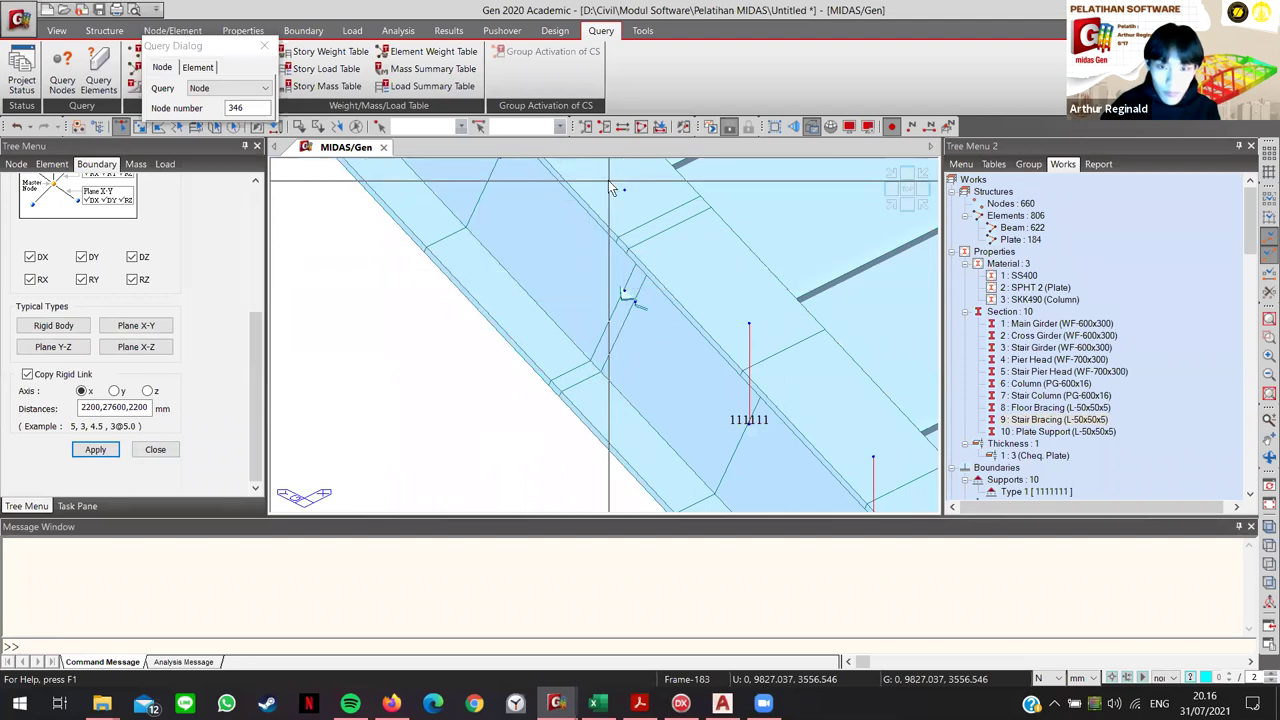
pyautogui.click(107, 447)
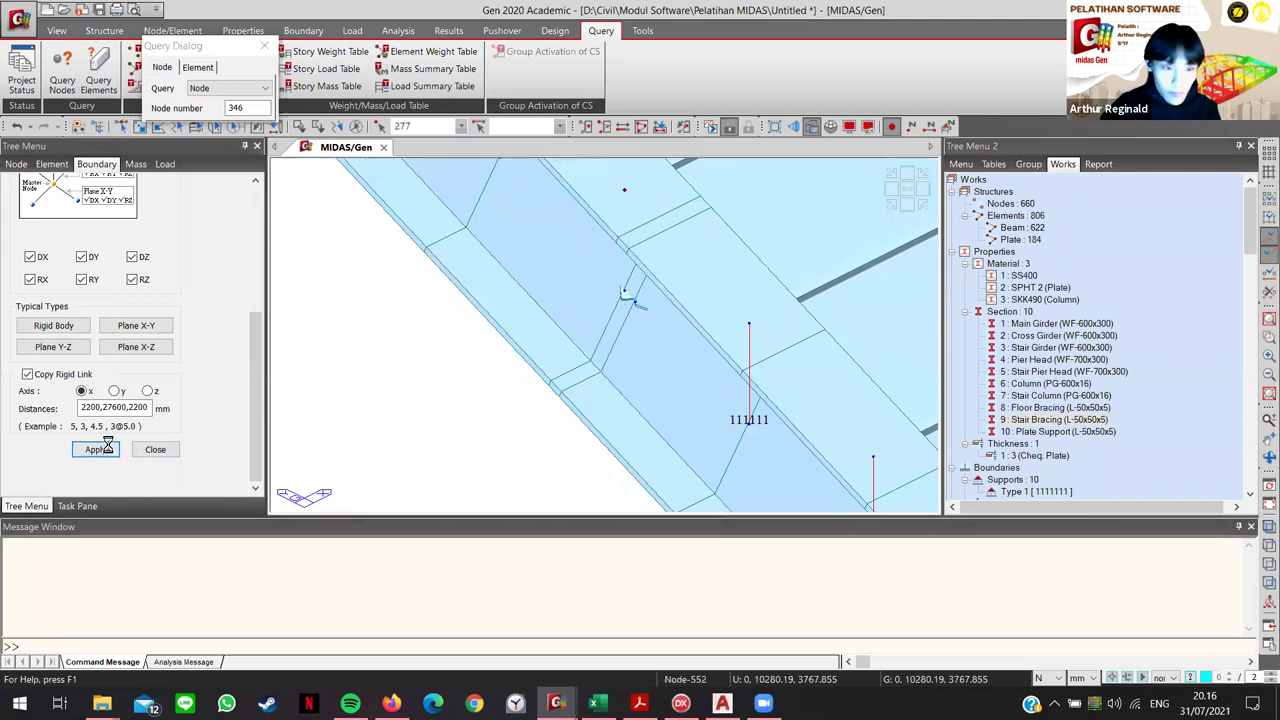
pyautogui.moveTo(432, 318); pyautogui.dragTo(530, 394, button='middle')
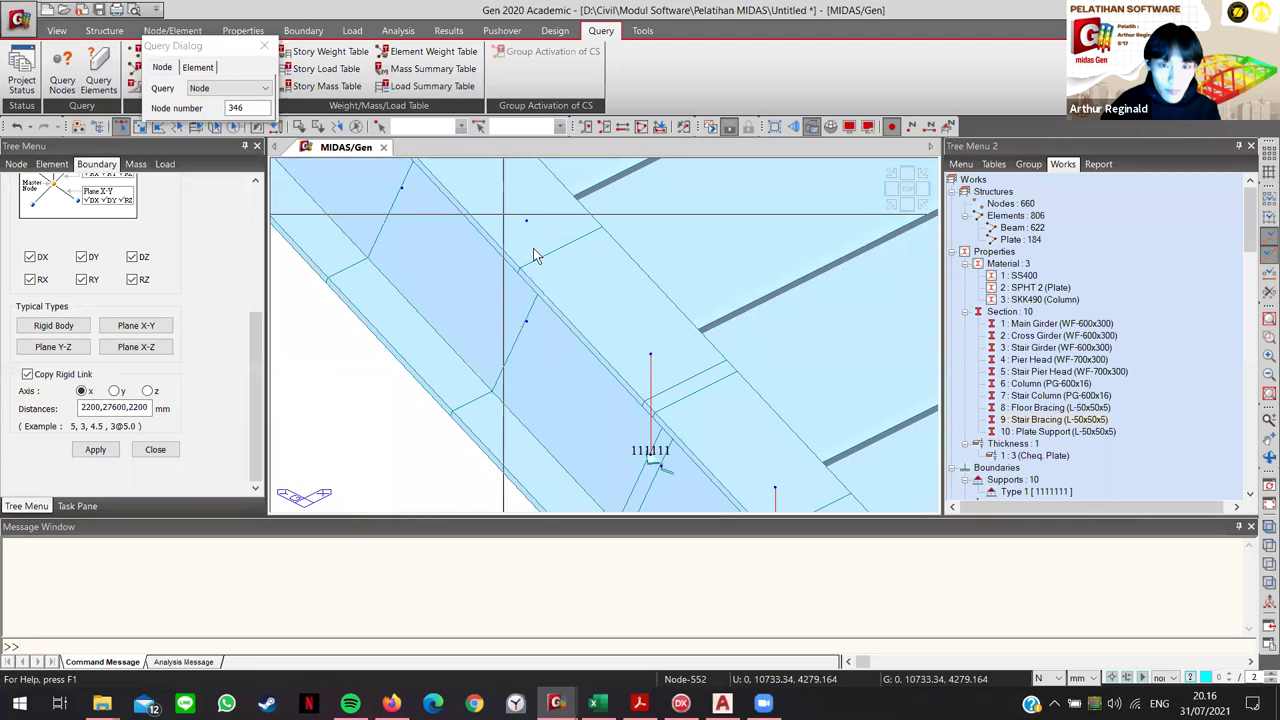
pyautogui.click(95, 449)
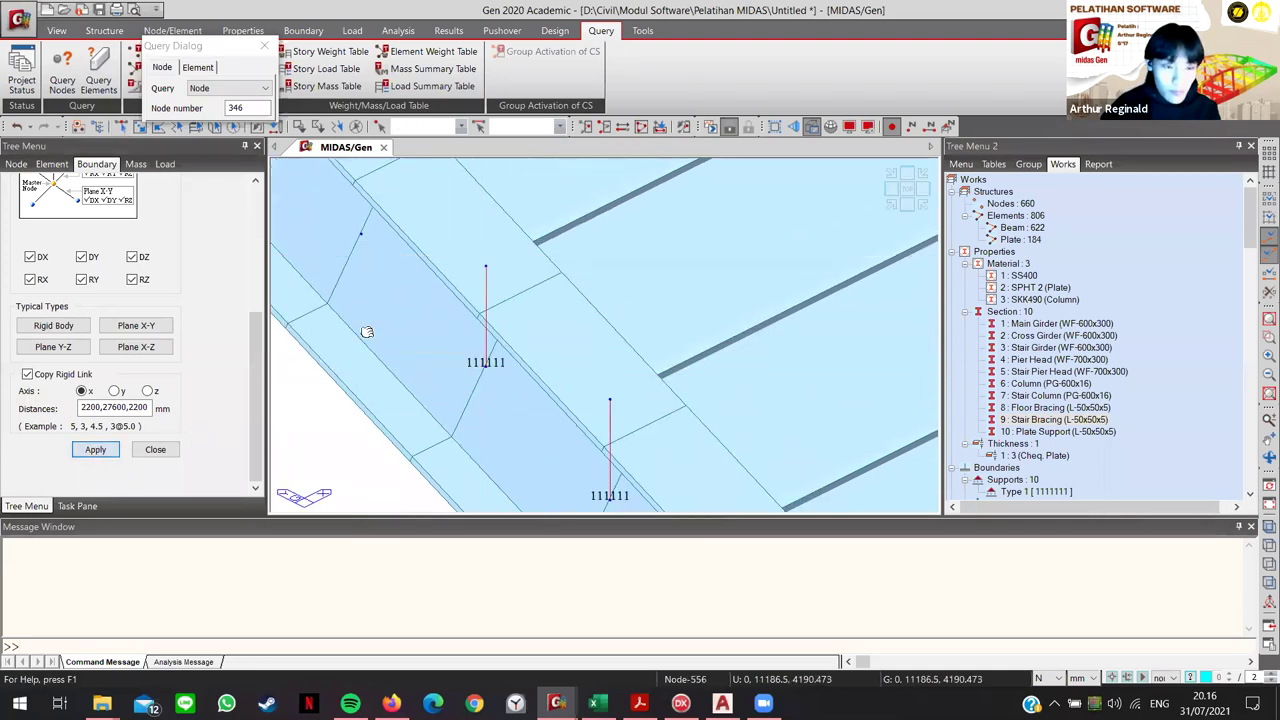
# Step: Rigidly link nodes 287 and 350 at the stair landing
pyautogui.moveTo(484, 352); pyautogui.dragTo(441, 322, button='middle')
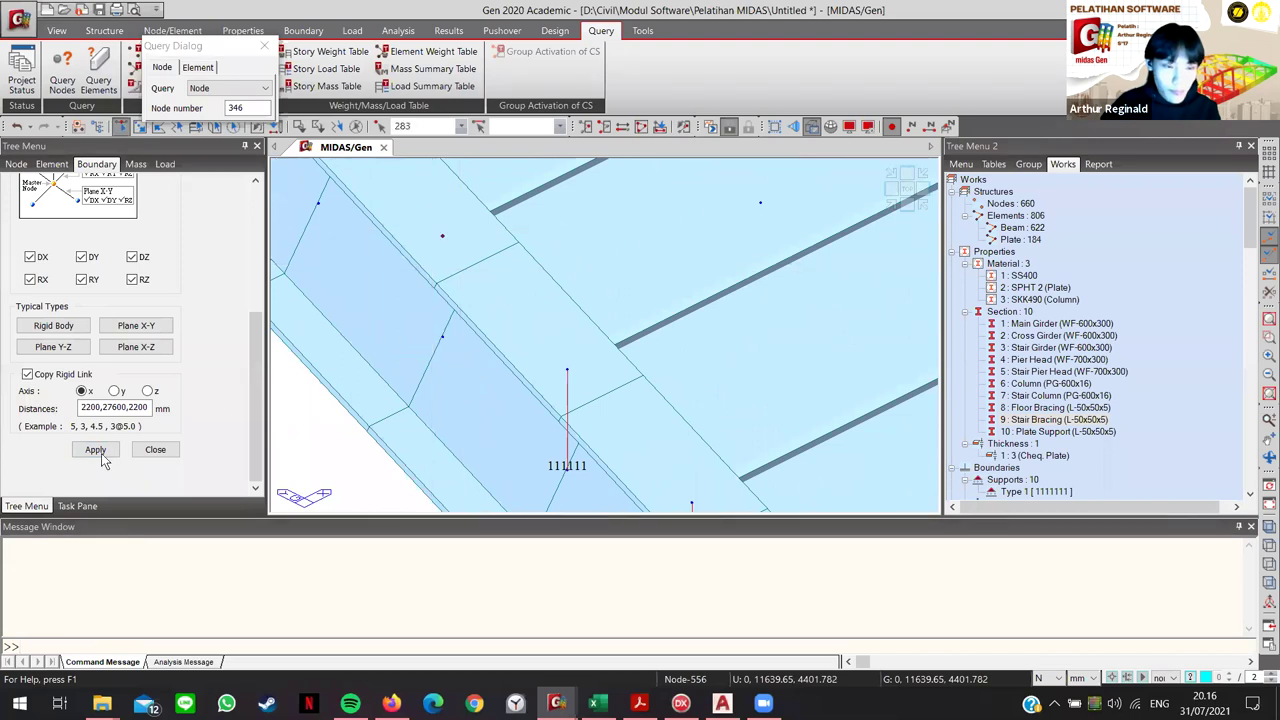
pyautogui.moveTo(436, 390); pyautogui.dragTo(112, 476, button='middle')
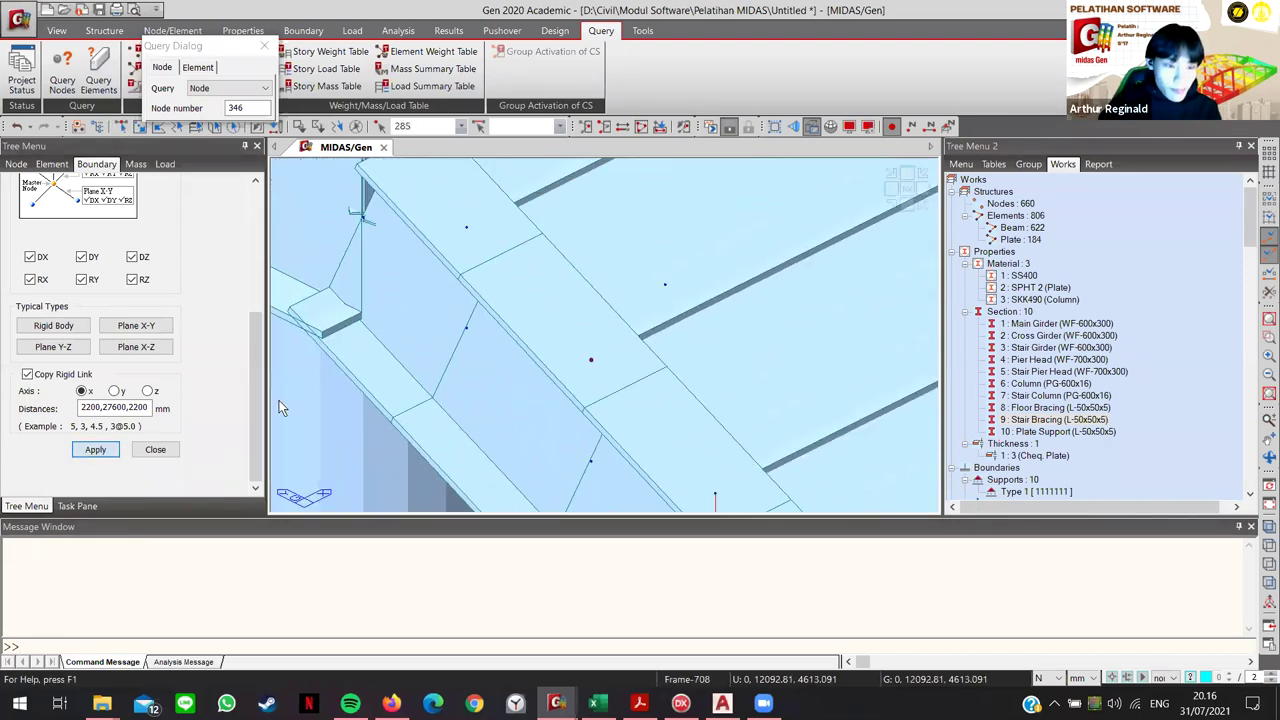
pyautogui.click(466, 227)
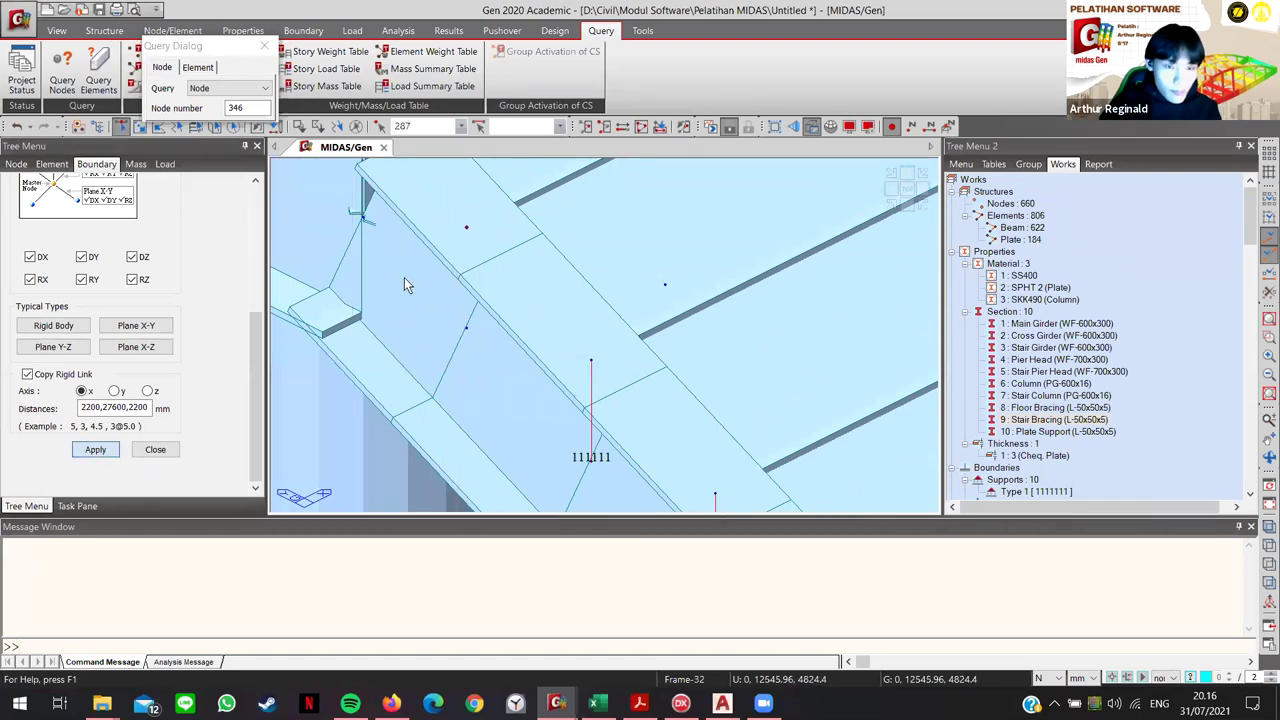
pyautogui.keyDown('ctrl'); pyautogui.moveTo(404, 277); pyautogui.dragTo(461, 378, button='middle'); pyautogui.keyUp('ctrl')
pyautogui.click(478, 283)
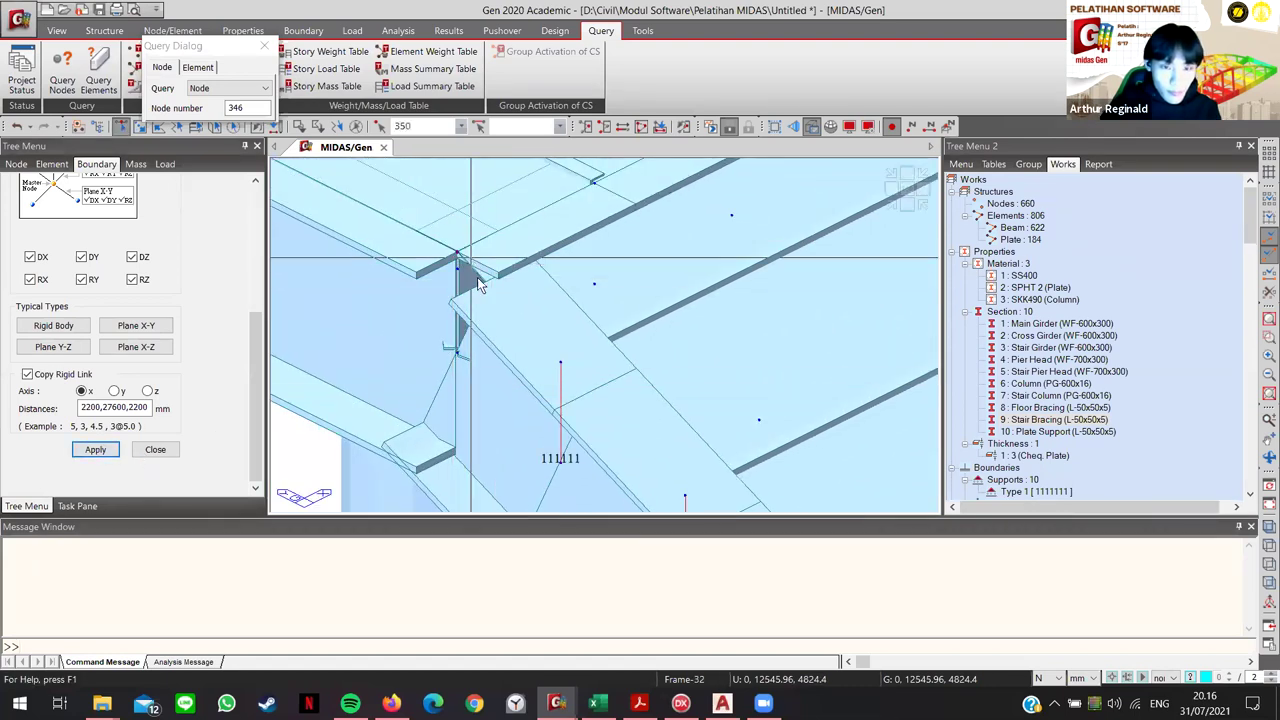
pyautogui.click(95, 450)
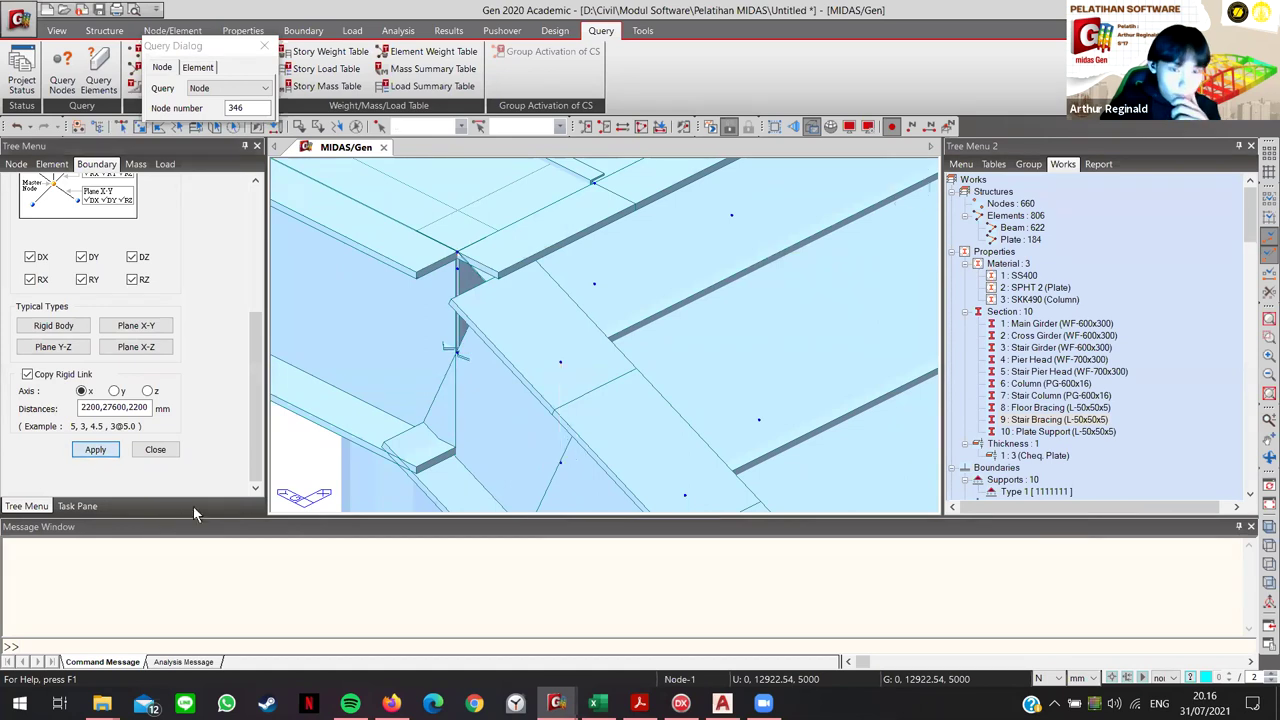
pyautogui.keyDown('ctrl'); pyautogui.moveTo(470, 440); pyautogui.dragTo(504, 403, button='middle'); pyautogui.keyUp('ctrl')
pyautogui.scroll(-5, 504, 403)
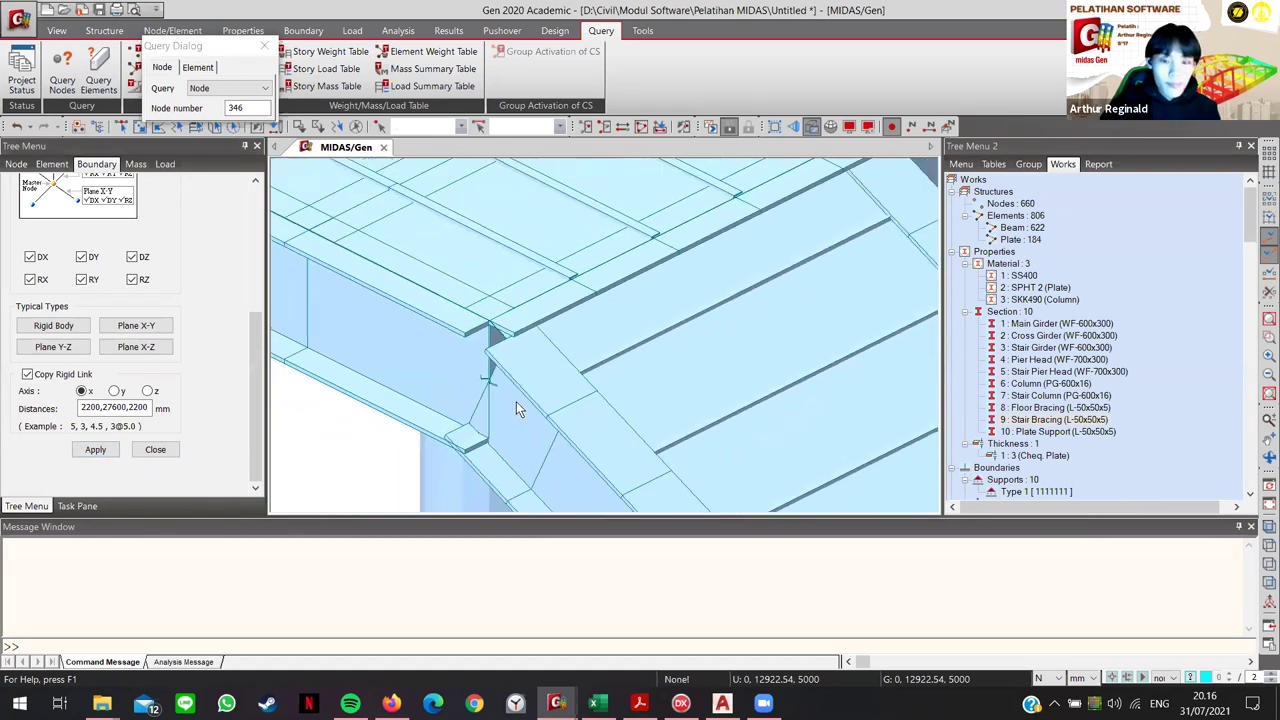
pyautogui.scroll(-6, 673, 360)
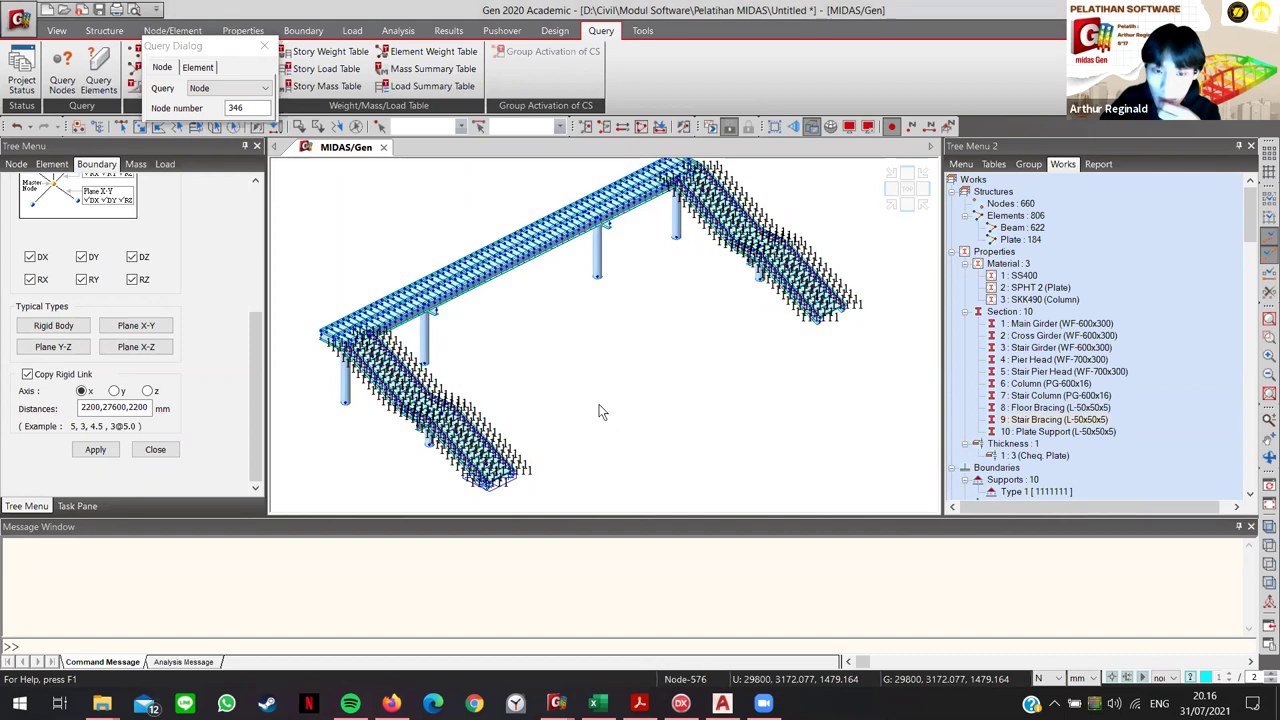
pyautogui.scroll(6, 594, 432)
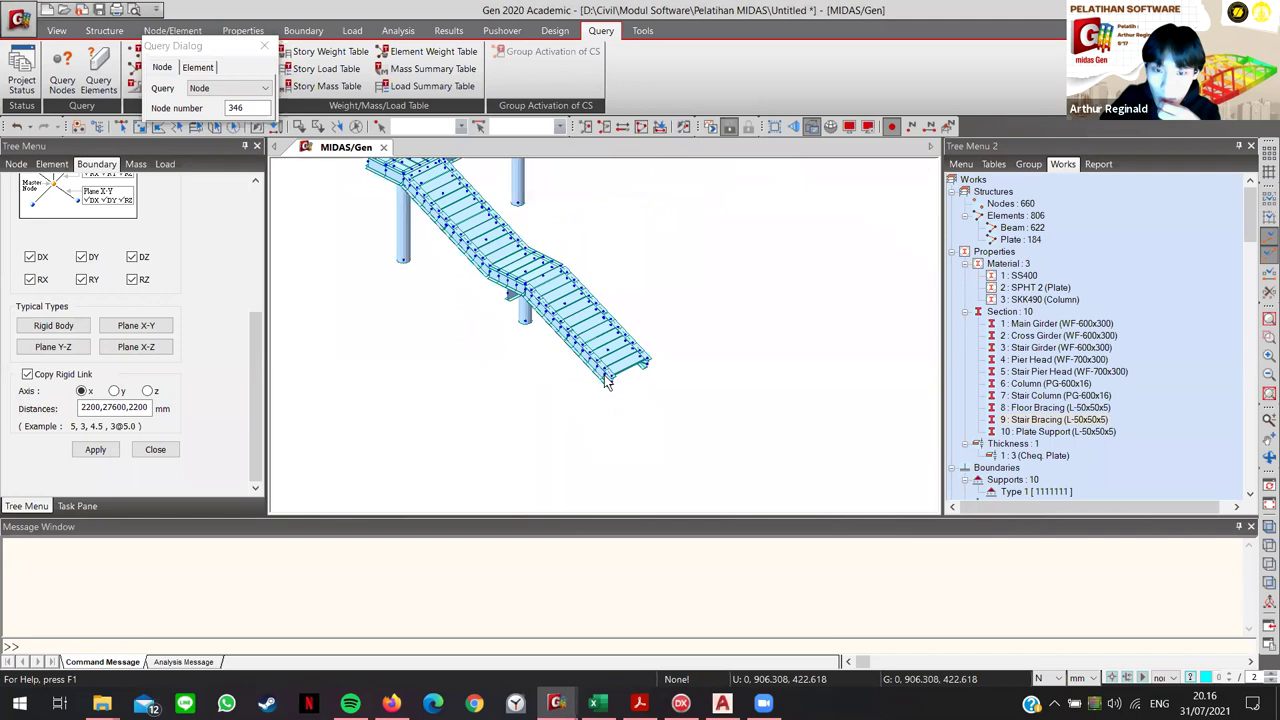
pyautogui.moveTo(580, 304); pyautogui.dragTo(540, 487, button='middle')
pyautogui.scroll(2, 748, 393)
pyautogui.scroll(-2, 743, 388)
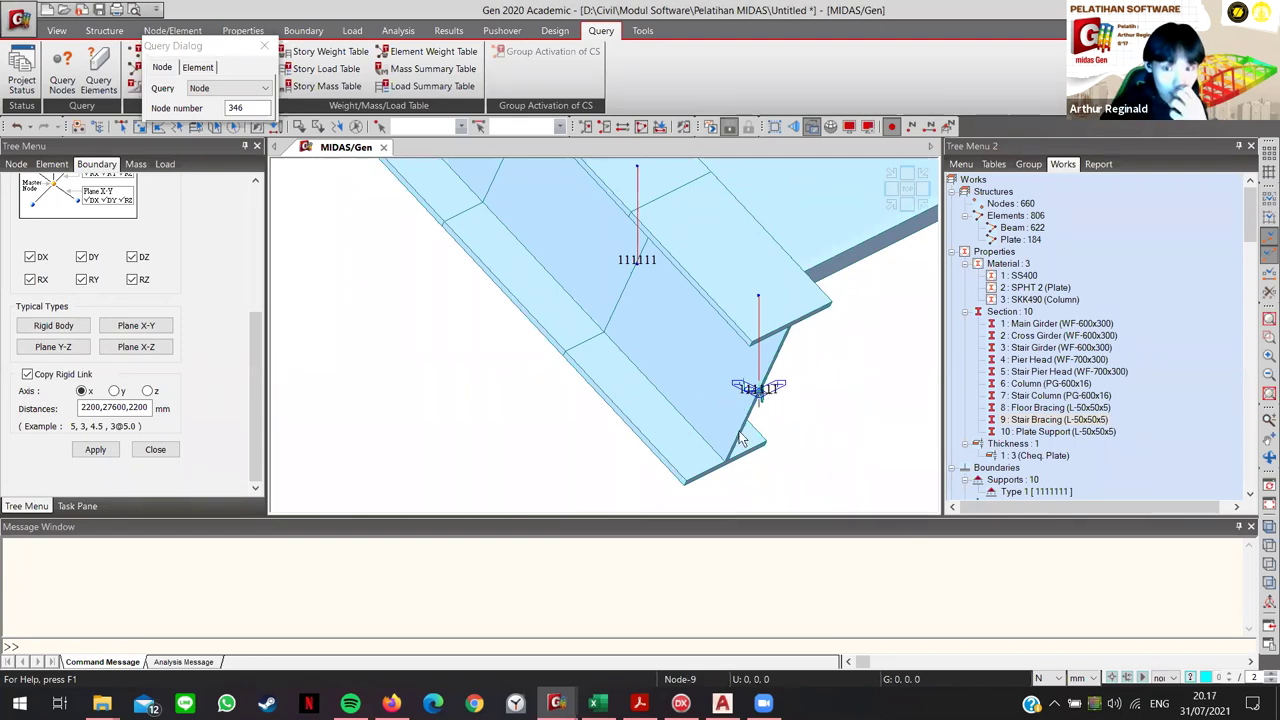
pyautogui.scroll(1, 192, 320)
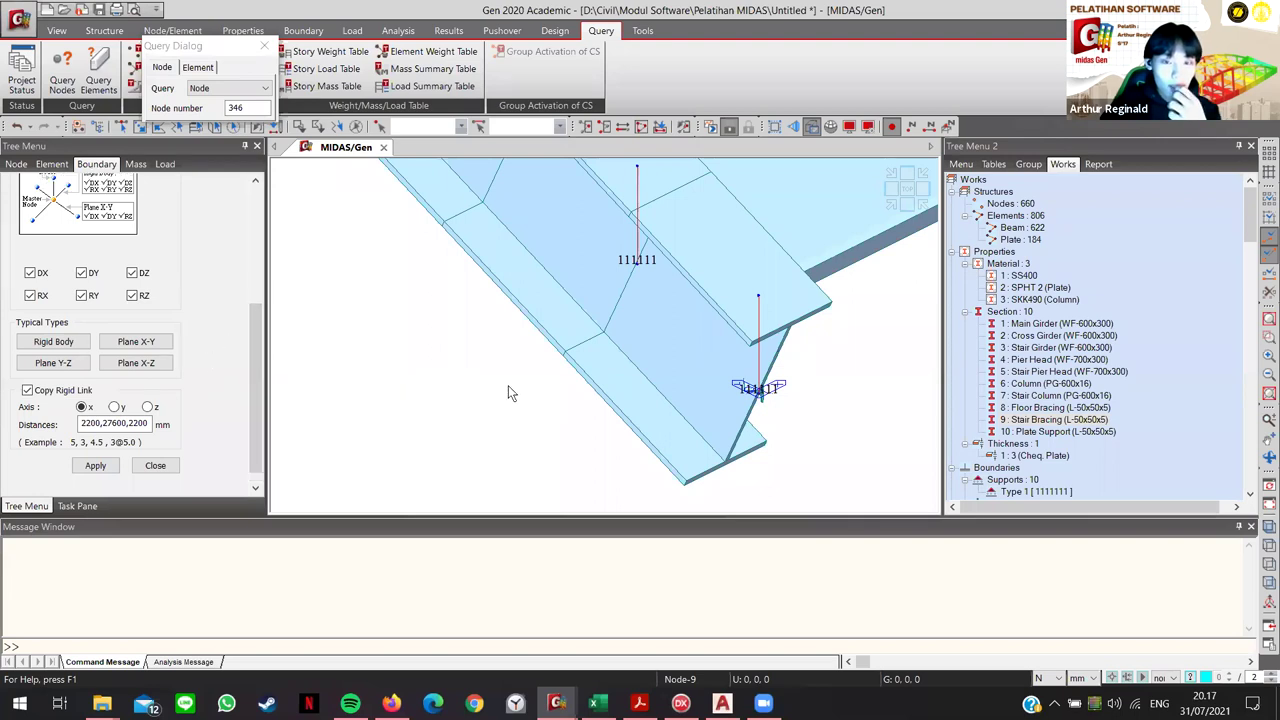
pyautogui.scroll(-3, 510, 385)
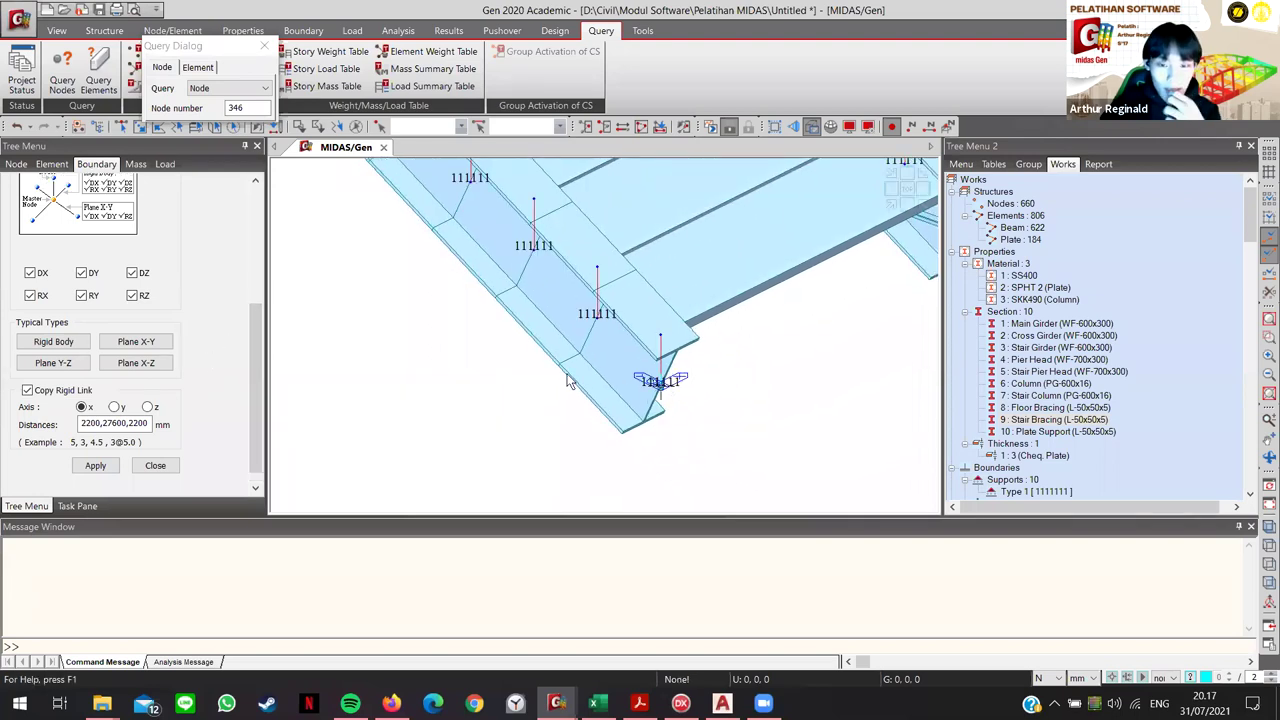
pyautogui.scroll(3, 200, 342)
pyautogui.scroll(-2, 210, 345)
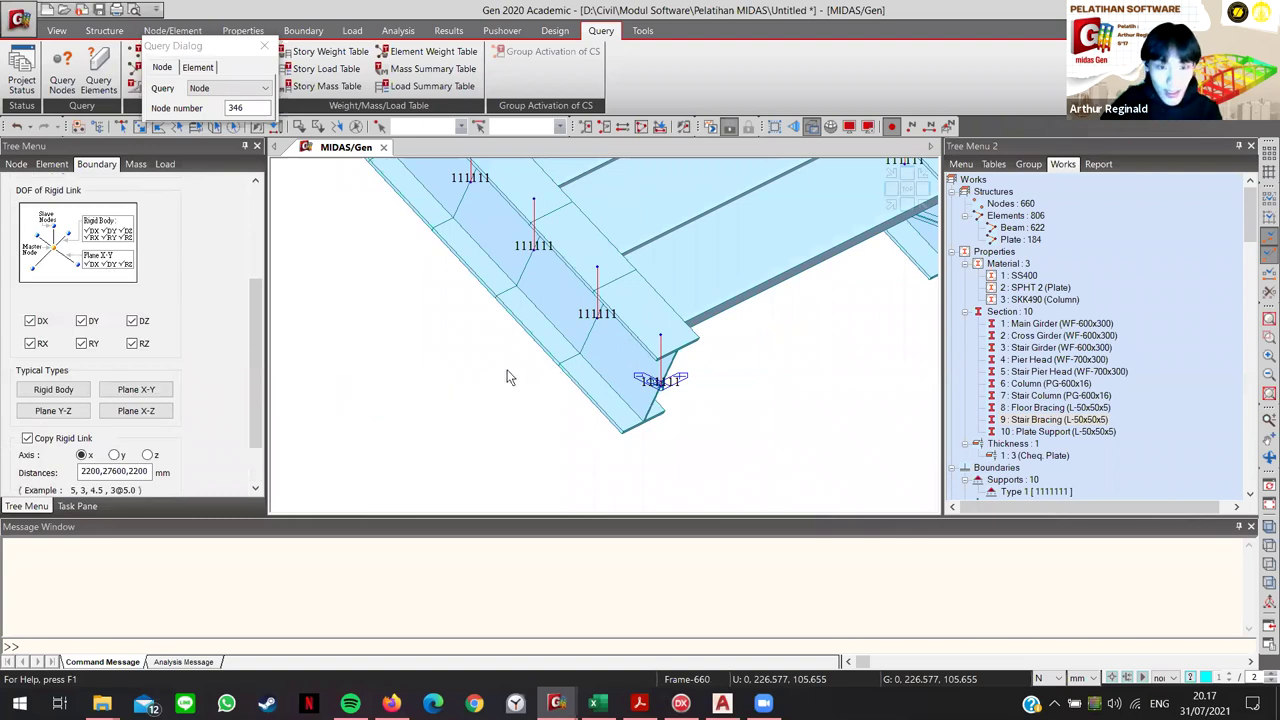
pyautogui.scroll(3, 190, 358)
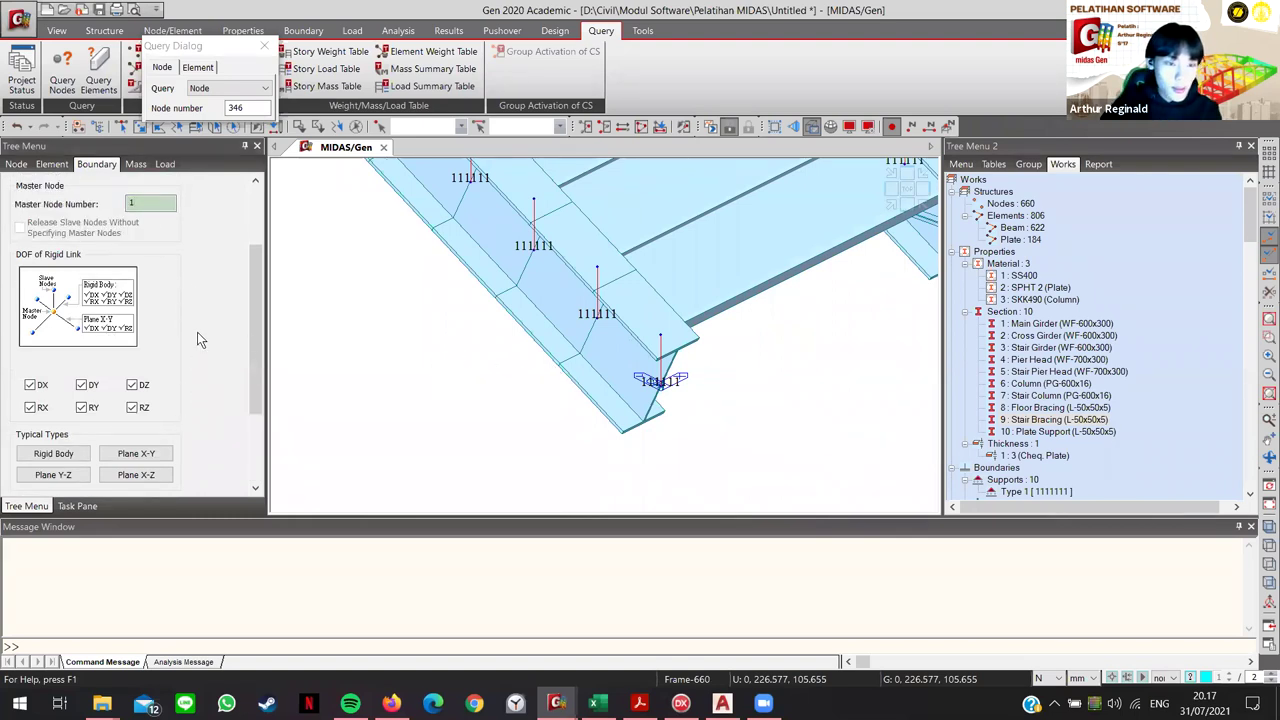
pyautogui.scroll(-1, 197, 332)
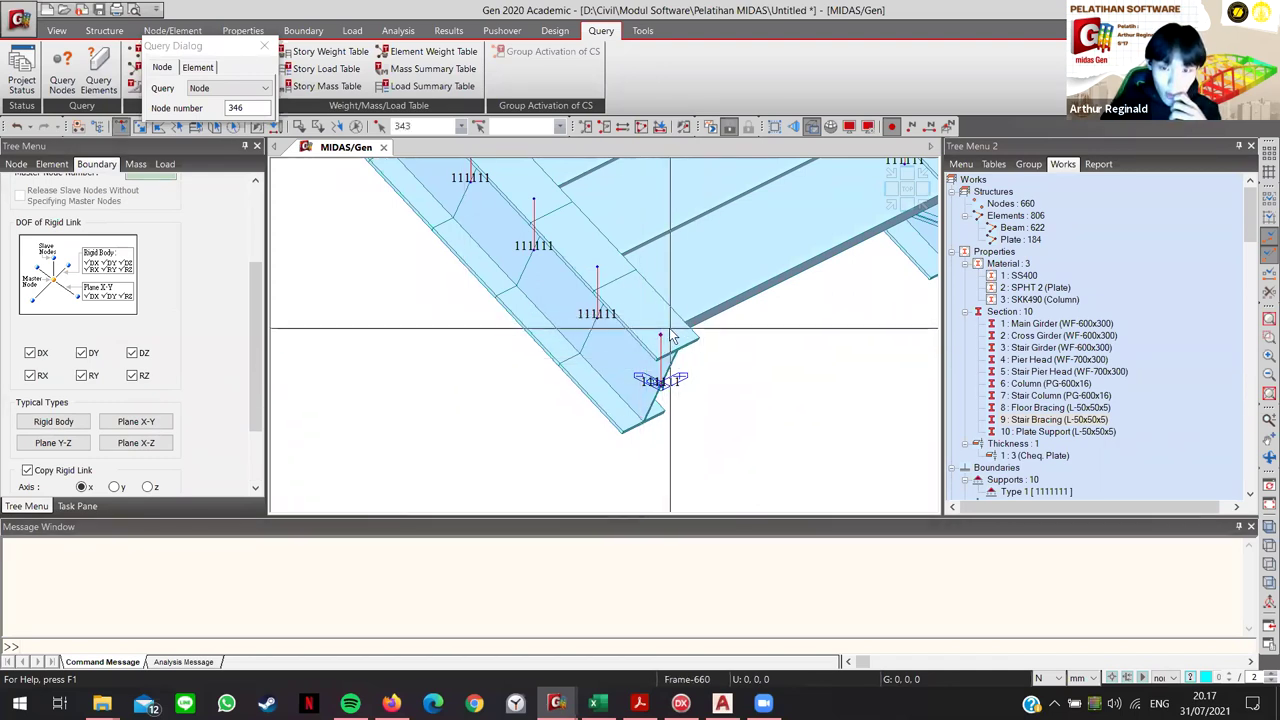
pyautogui.scroll(-3, 253, 472)
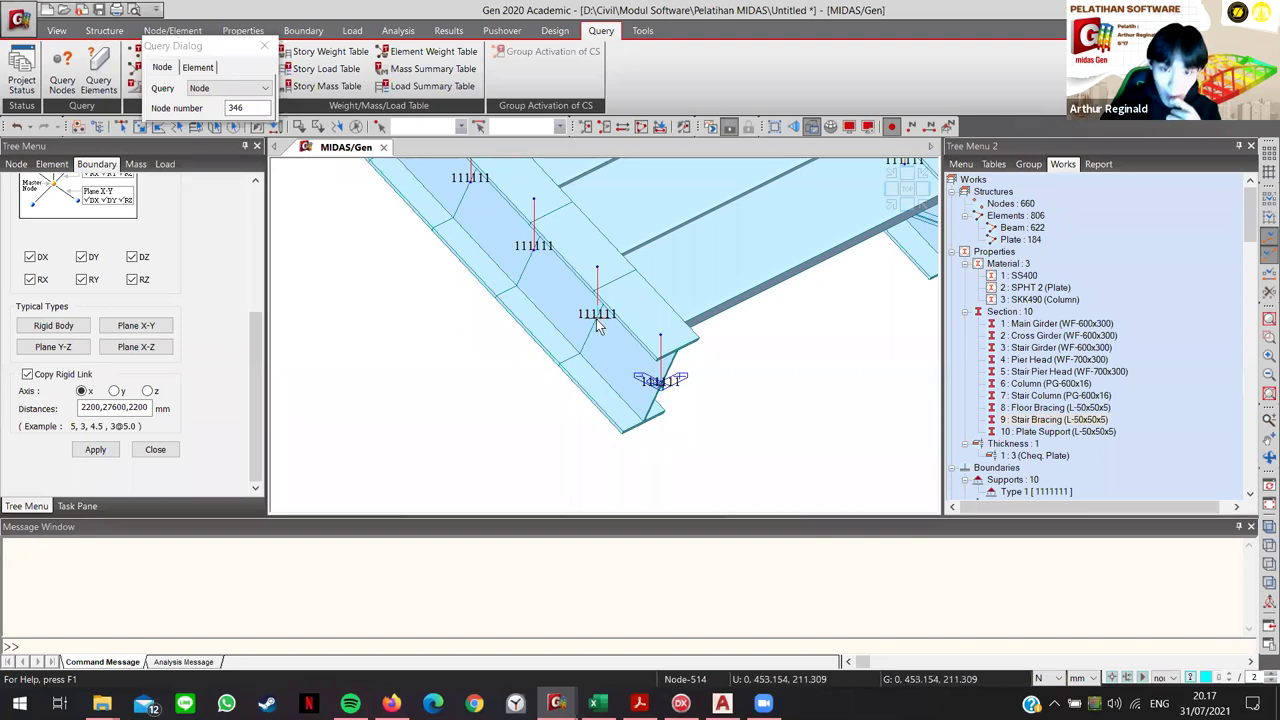
pyautogui.click(598, 286)
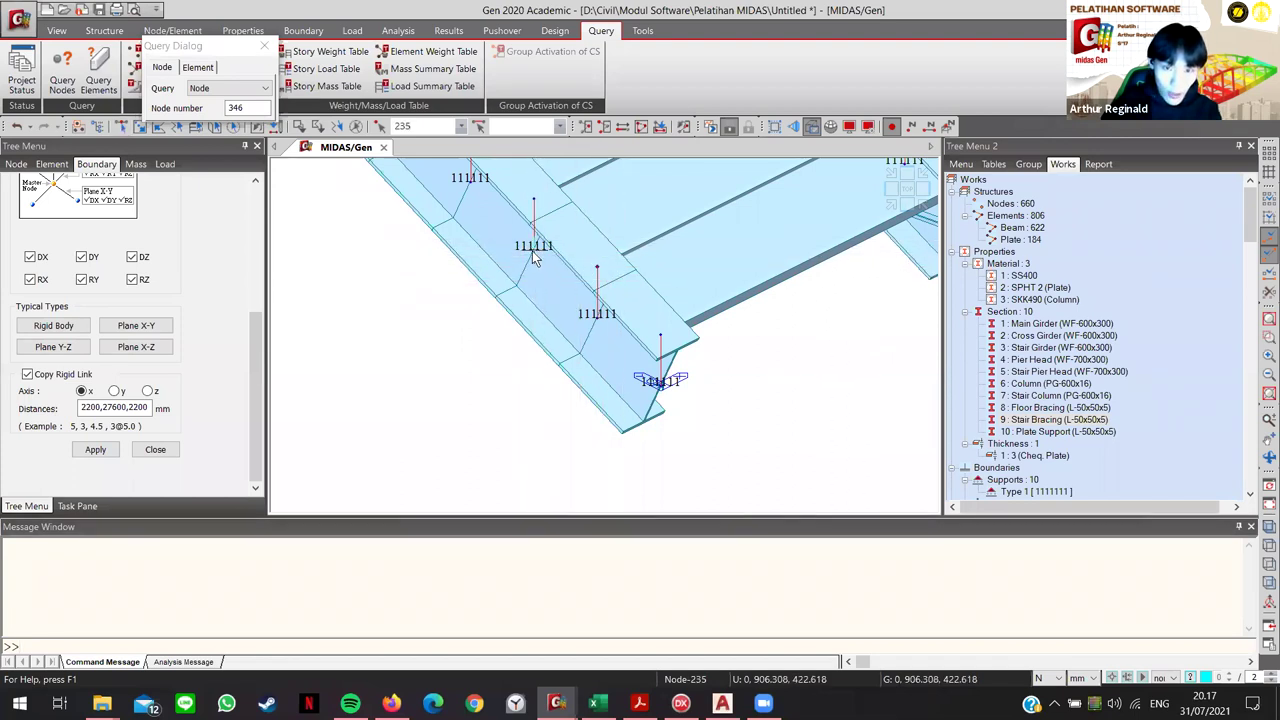
pyautogui.moveTo(557, 220); pyautogui.dragTo(532, 304, button='middle')
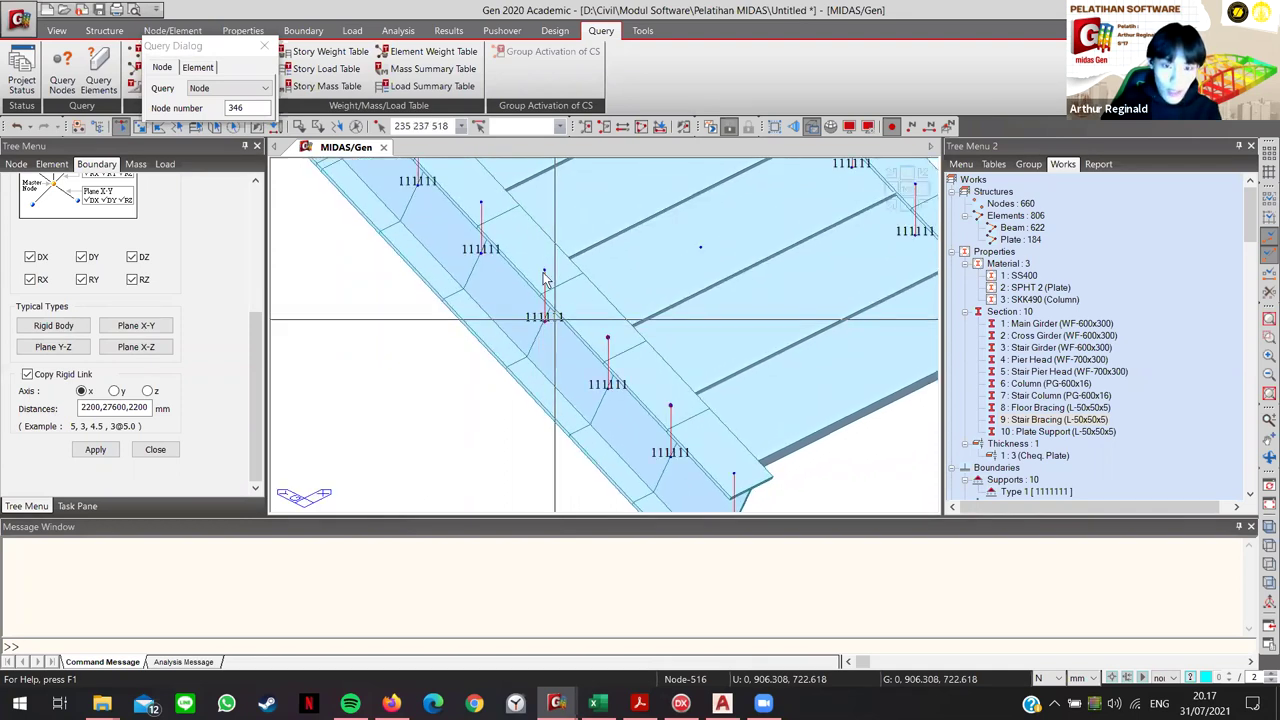
pyautogui.click(545, 326)
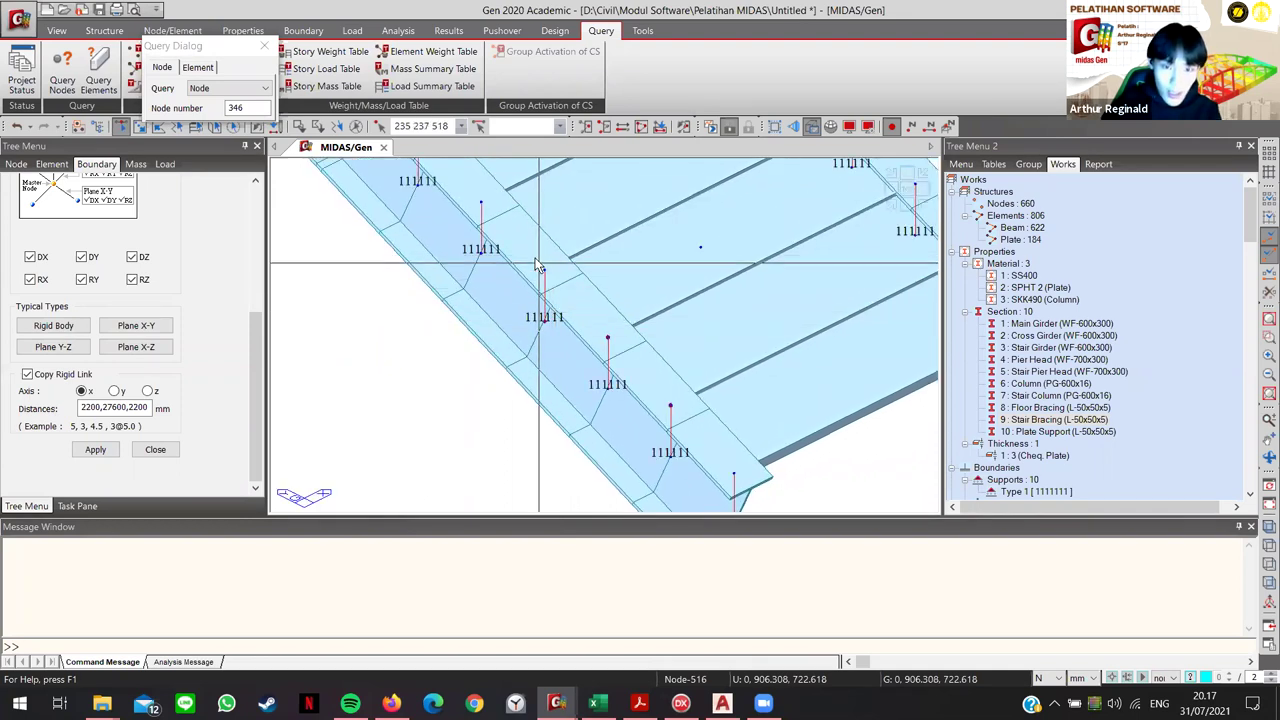
pyautogui.press('Escape')
pyautogui.moveTo(716, 497); pyautogui.dragTo(682, 405, button='middle')
pyautogui.click(634, 358)
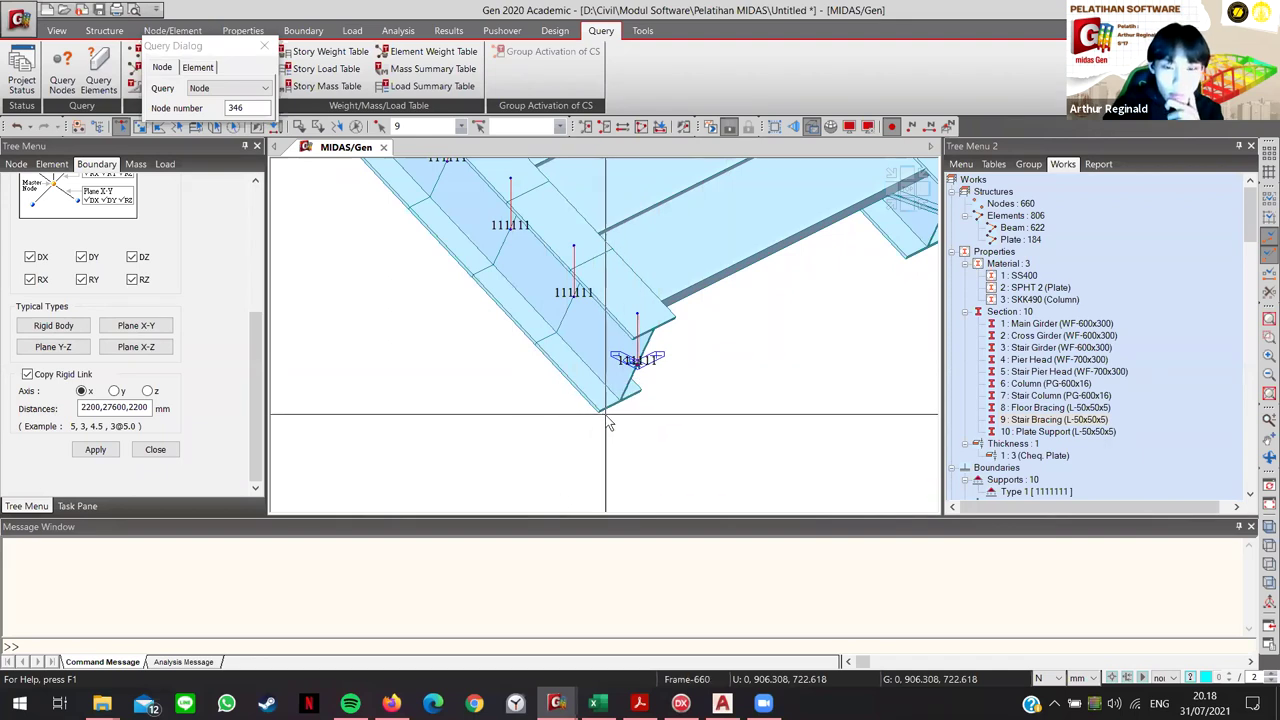
pyautogui.keyDown('ctrl'); pyautogui.moveTo(501, 390); pyautogui.dragTo(630, 455, button='middle'); pyautogui.keyUp('ctrl')
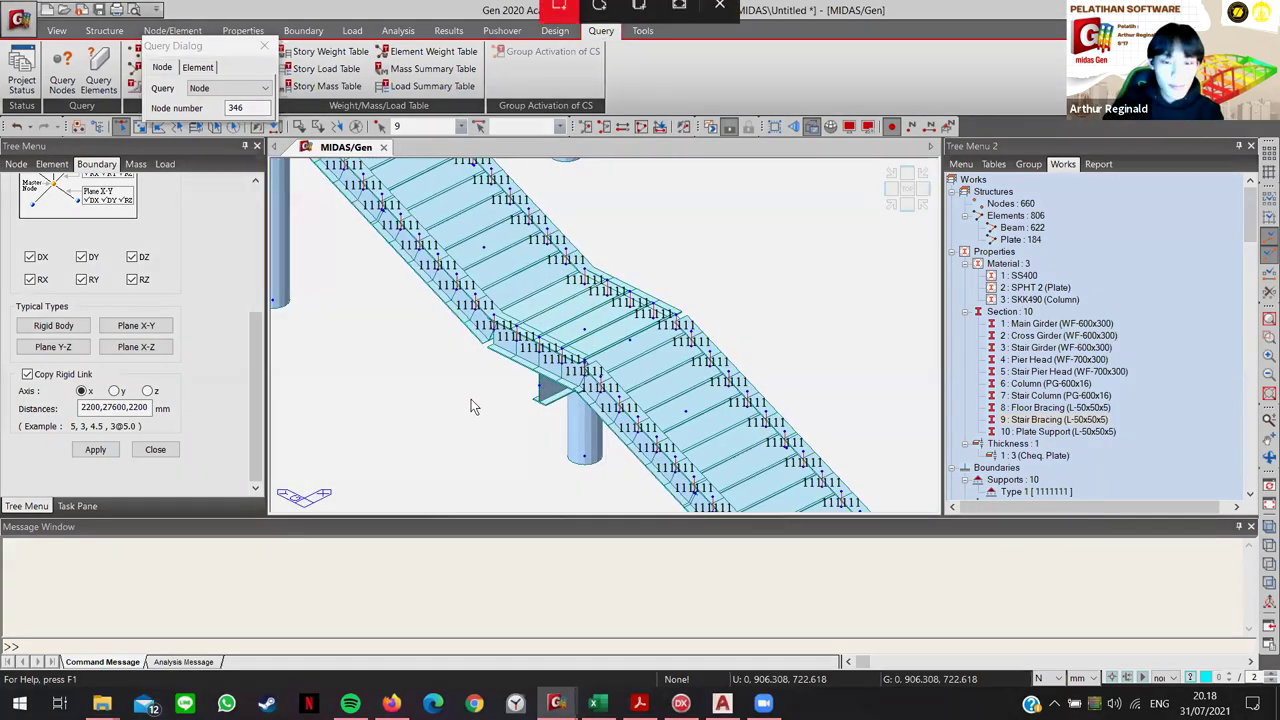
pyautogui.keyDown('ctrl'); pyautogui.moveTo(474, 406); pyautogui.dragTo(620, 362, button='middle'); pyautogui.keyUp('ctrl')
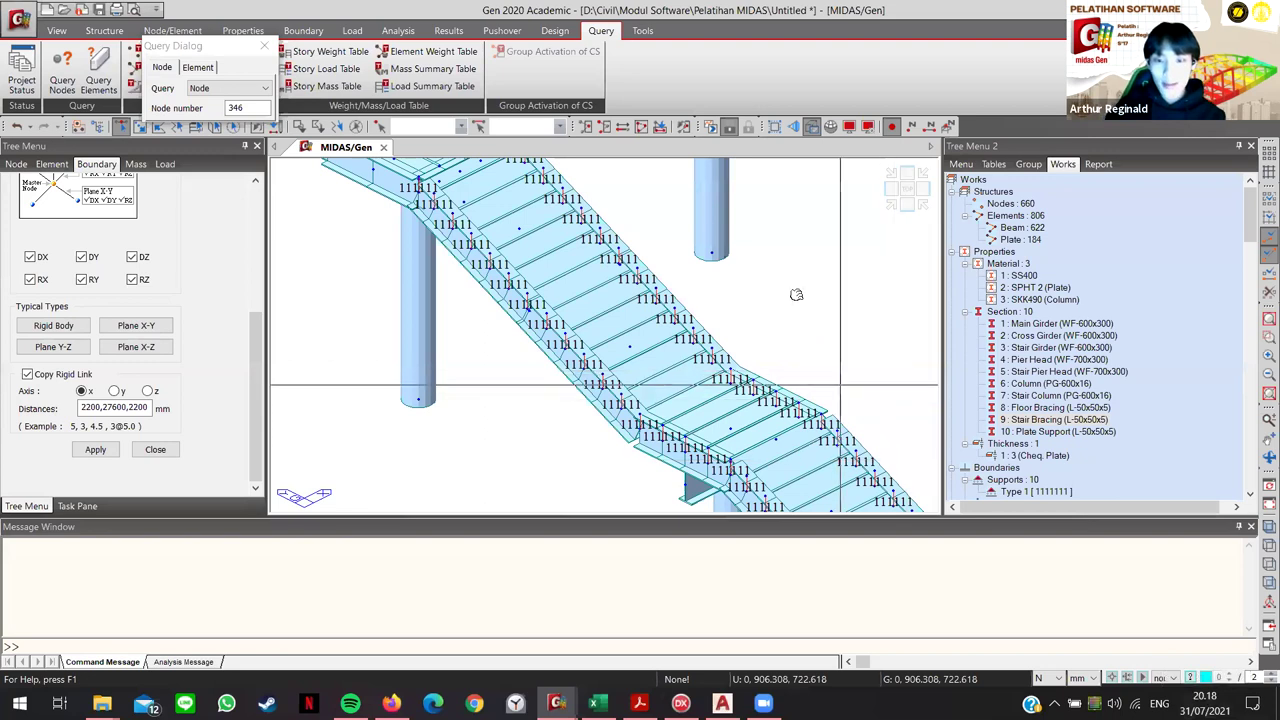
pyautogui.moveTo(716, 429)
pyautogui.keyDown('ctrl'); pyautogui.mouseDown(button='middle')
pyautogui.moveTo(585, 328)
pyautogui.moveTo(505, 320)
pyautogui.moveTo(476, 358)
pyautogui.mouseUp(button='middle'); pyautogui.keyUp('ctrl')
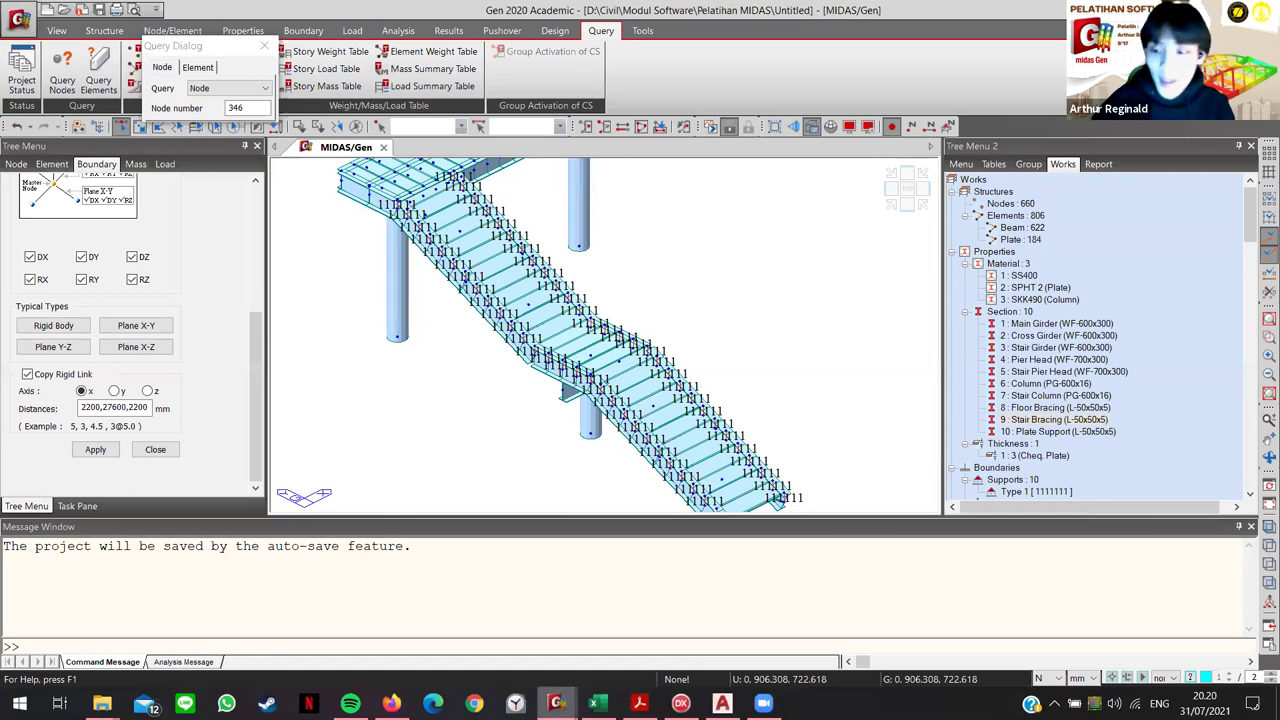
pyautogui.moveTo(556, 703)
pyautogui.click(570, 600)
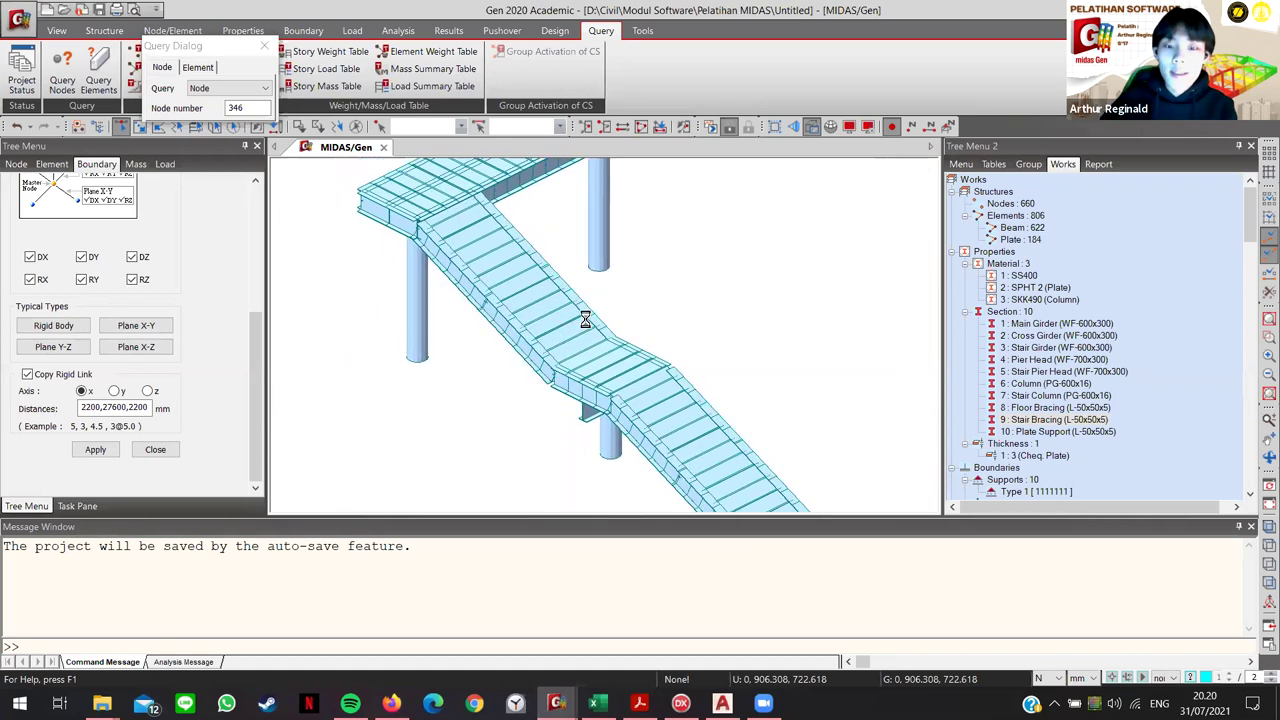
pyautogui.scroll(3, 621, 329)
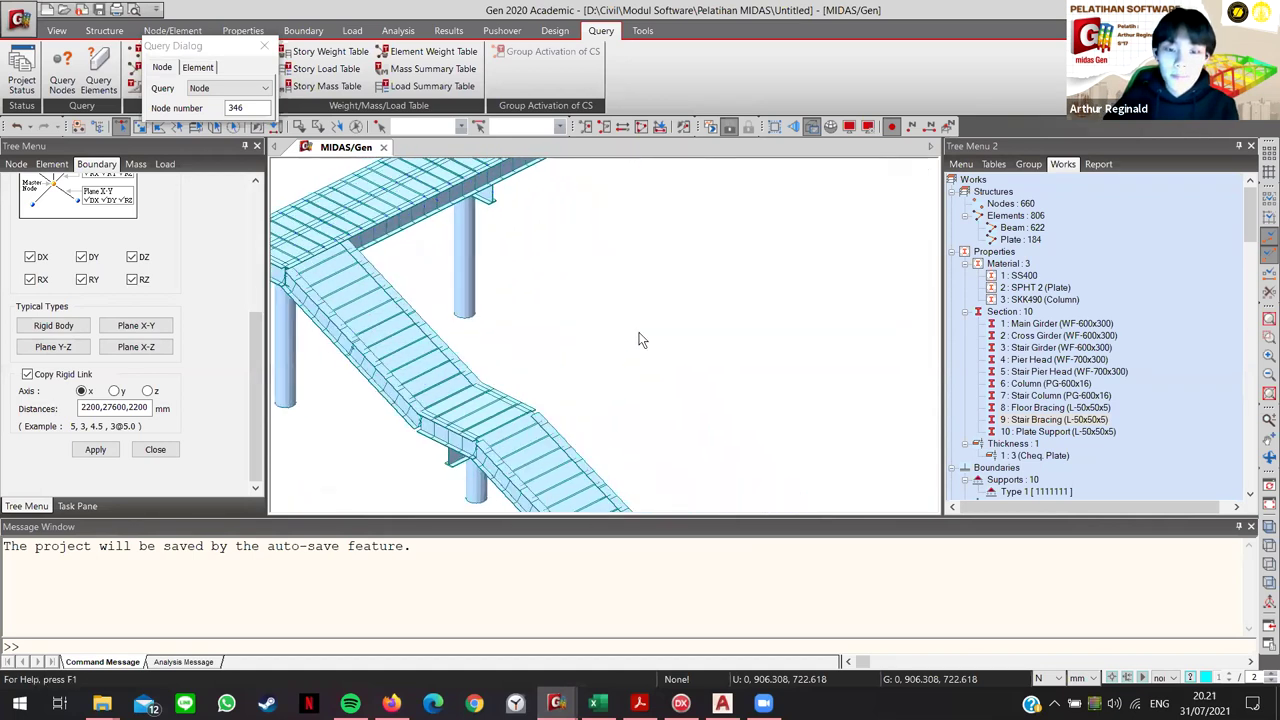
pyautogui.scroll(-5, 642, 340)
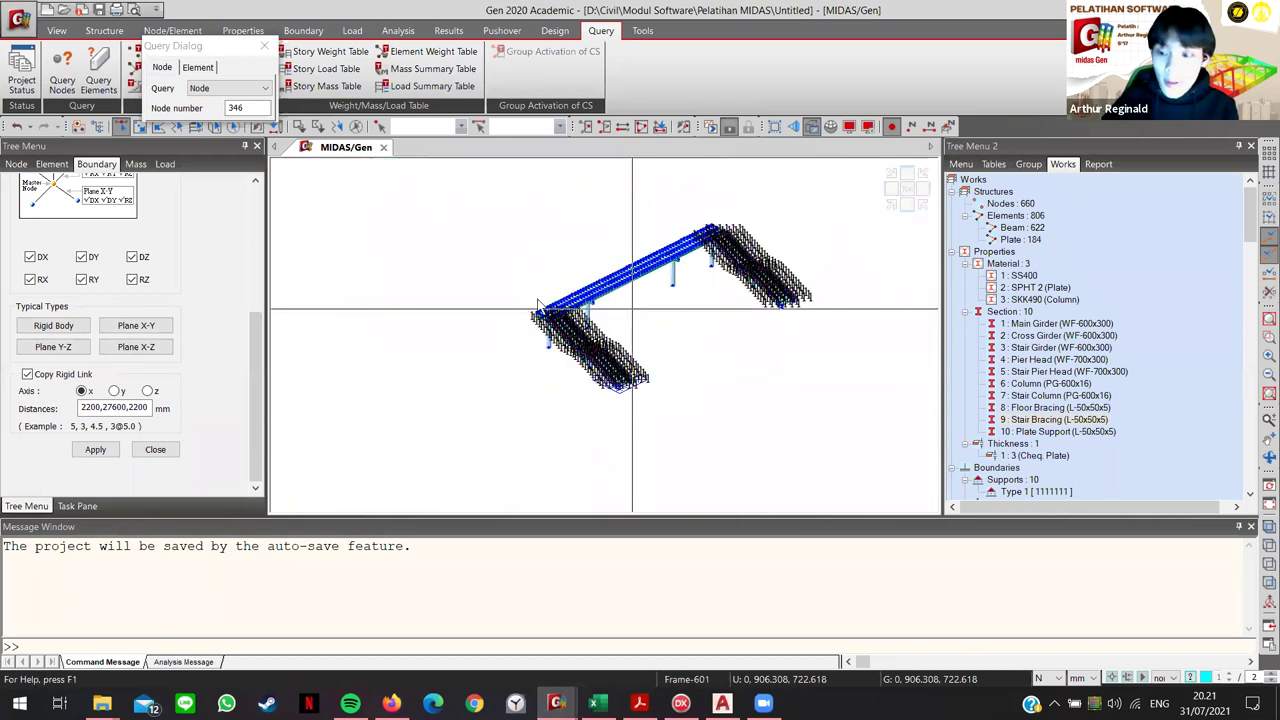
pyautogui.click(893, 392)
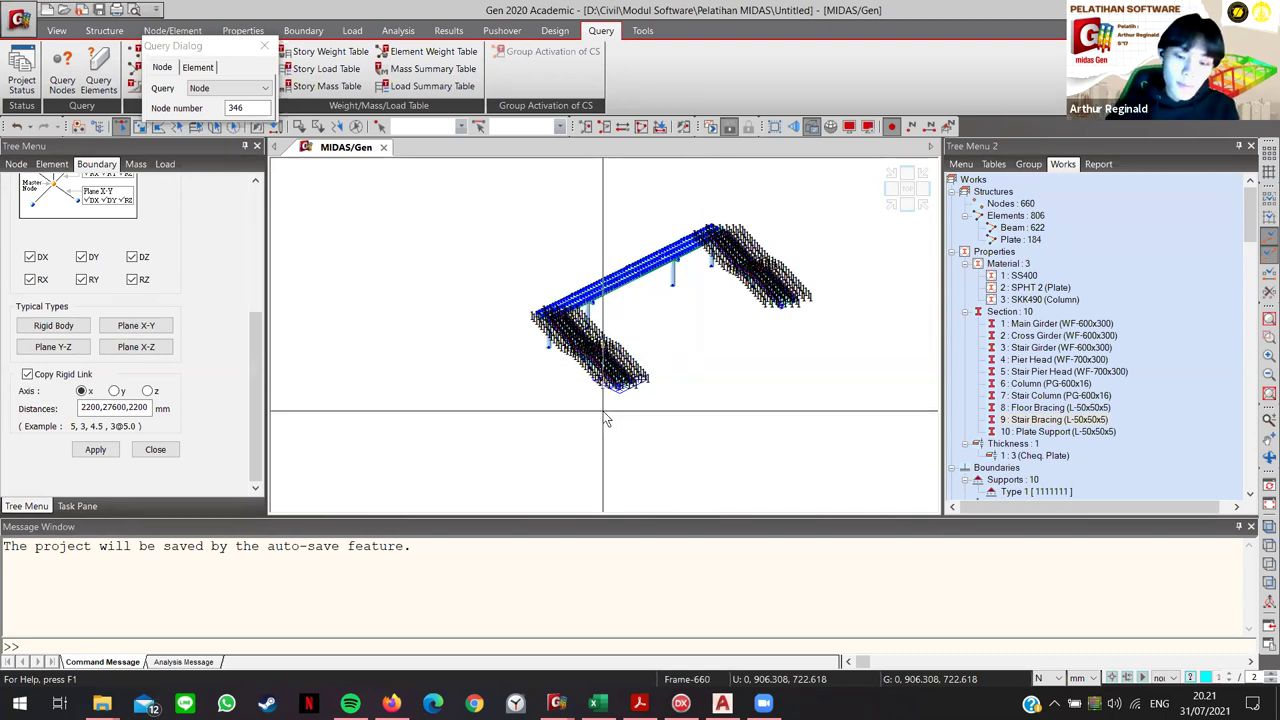
pyautogui.moveTo(605, 420)
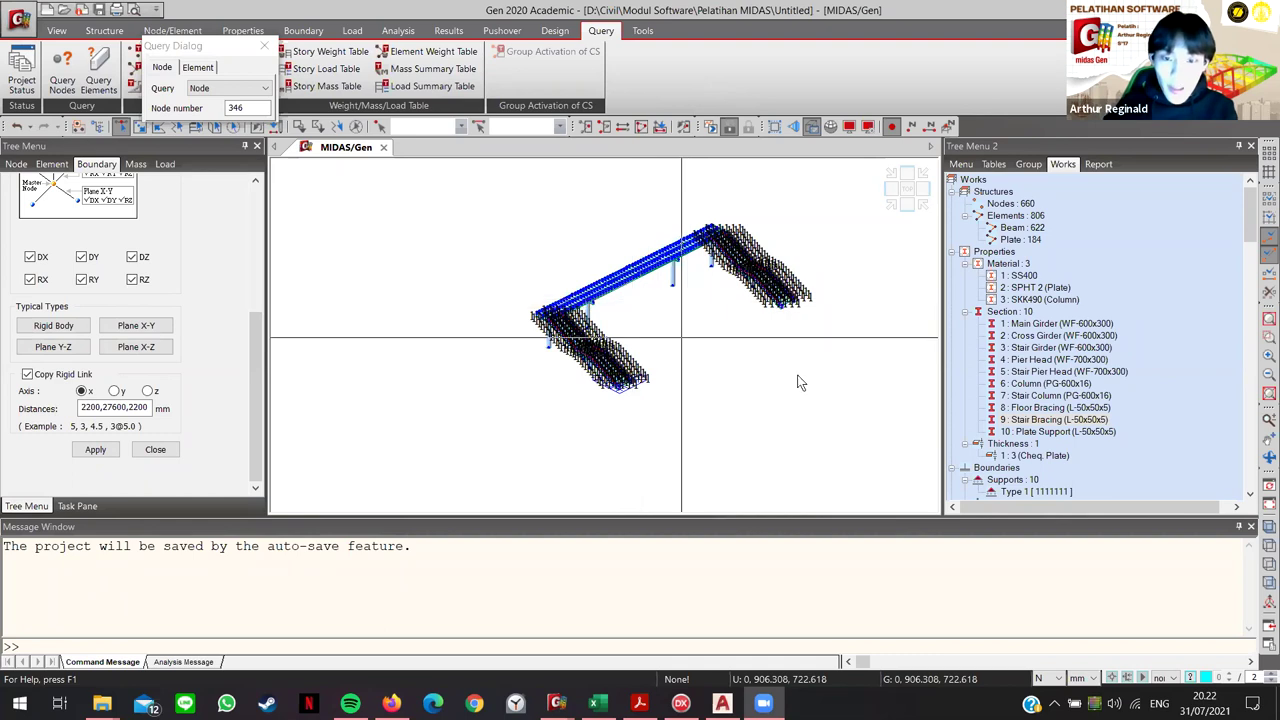
pyautogui.scroll(5, 690, 325)
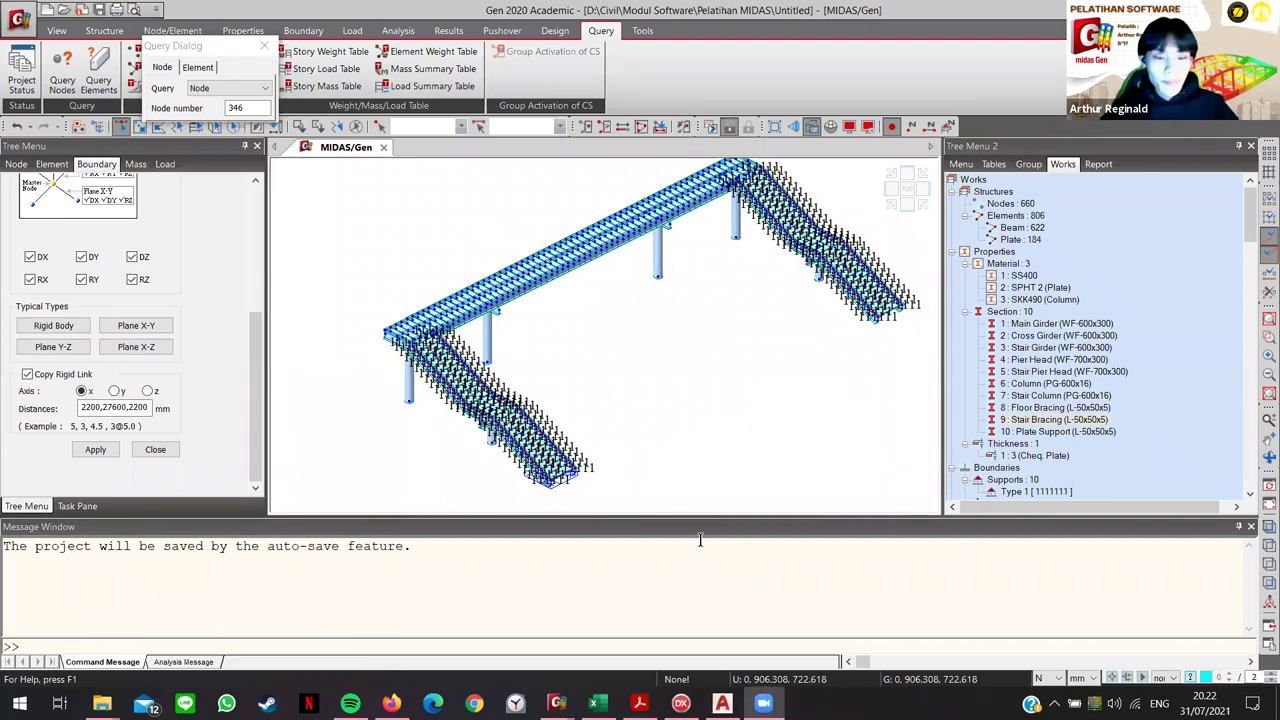
pyautogui.moveTo(623, 371)
pyautogui.mouseDown(button='middle')
pyautogui.moveTo(686, 397)
pyautogui.moveTo(685, 384)
pyautogui.moveTo(784, 355)
pyautogui.moveTo(635, 291)
pyautogui.mouseUp(button='middle')
pyautogui.moveTo(621, 360); pyautogui.dragTo(645, 418, button='middle')
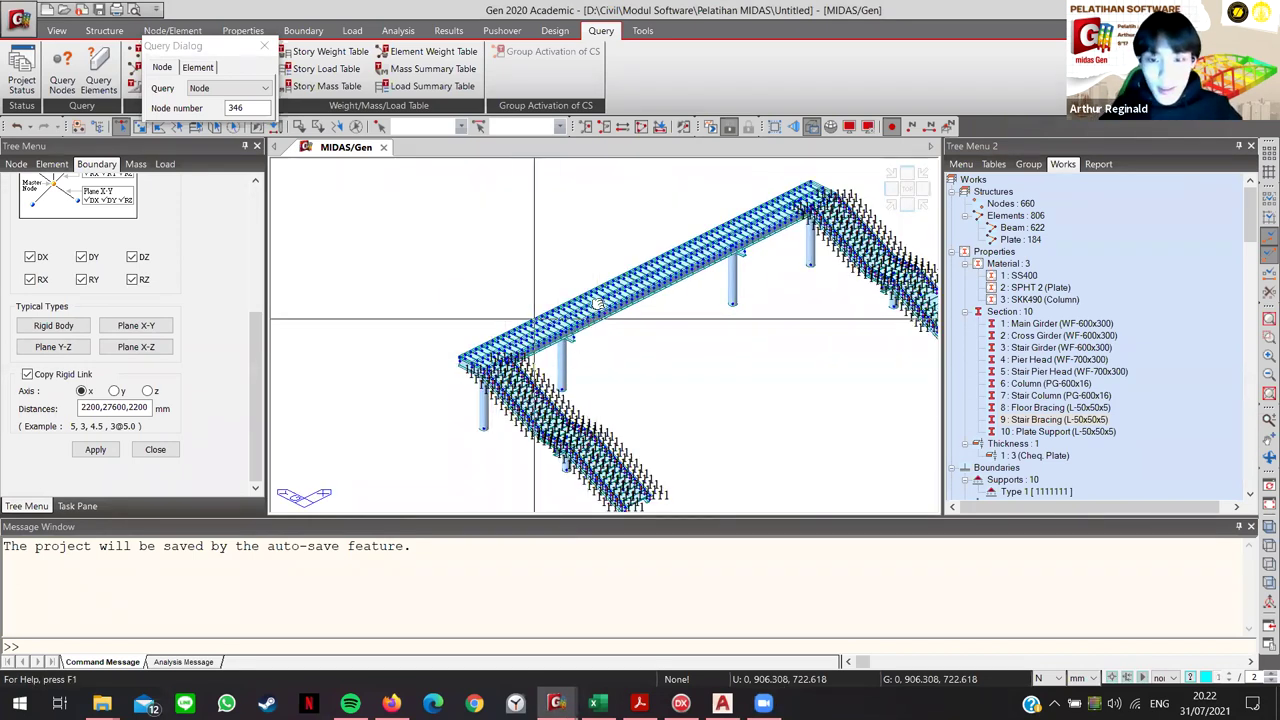
pyautogui.scroll(2, 573, 343)
pyautogui.scroll(5, 548, 362)
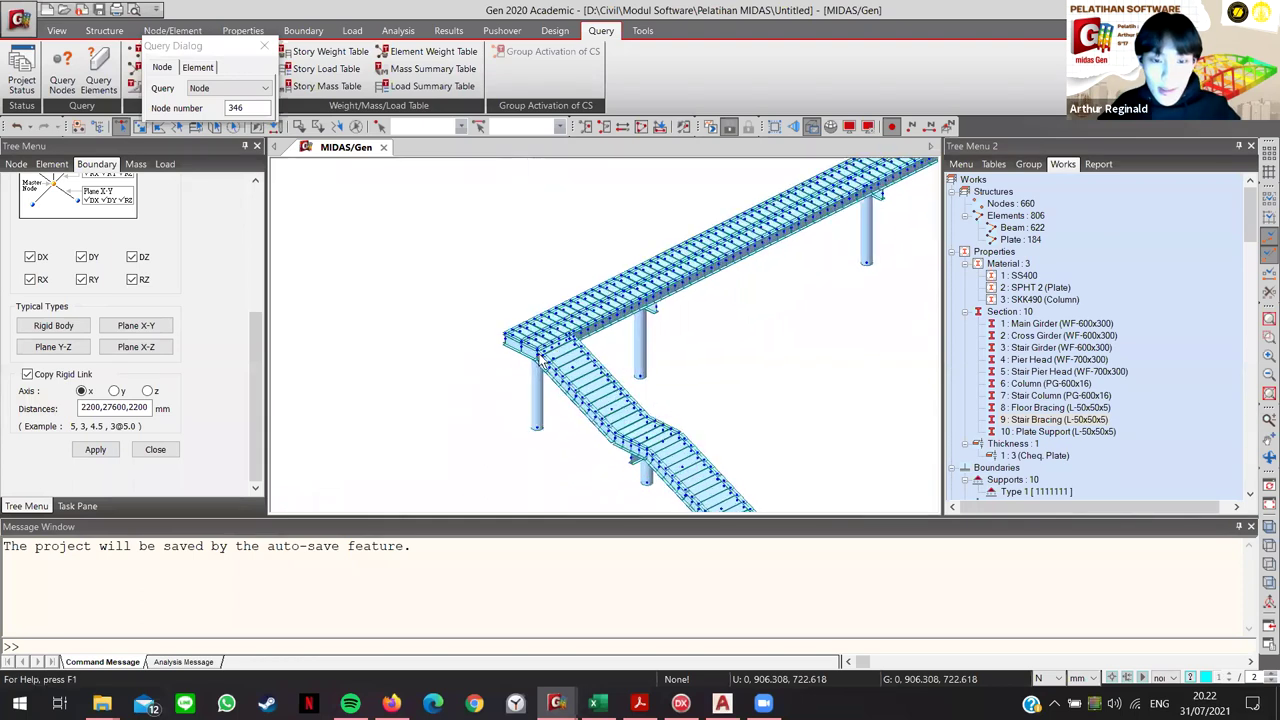
pyautogui.moveTo(553, 373); pyautogui.dragTo(570, 423, button='middle')
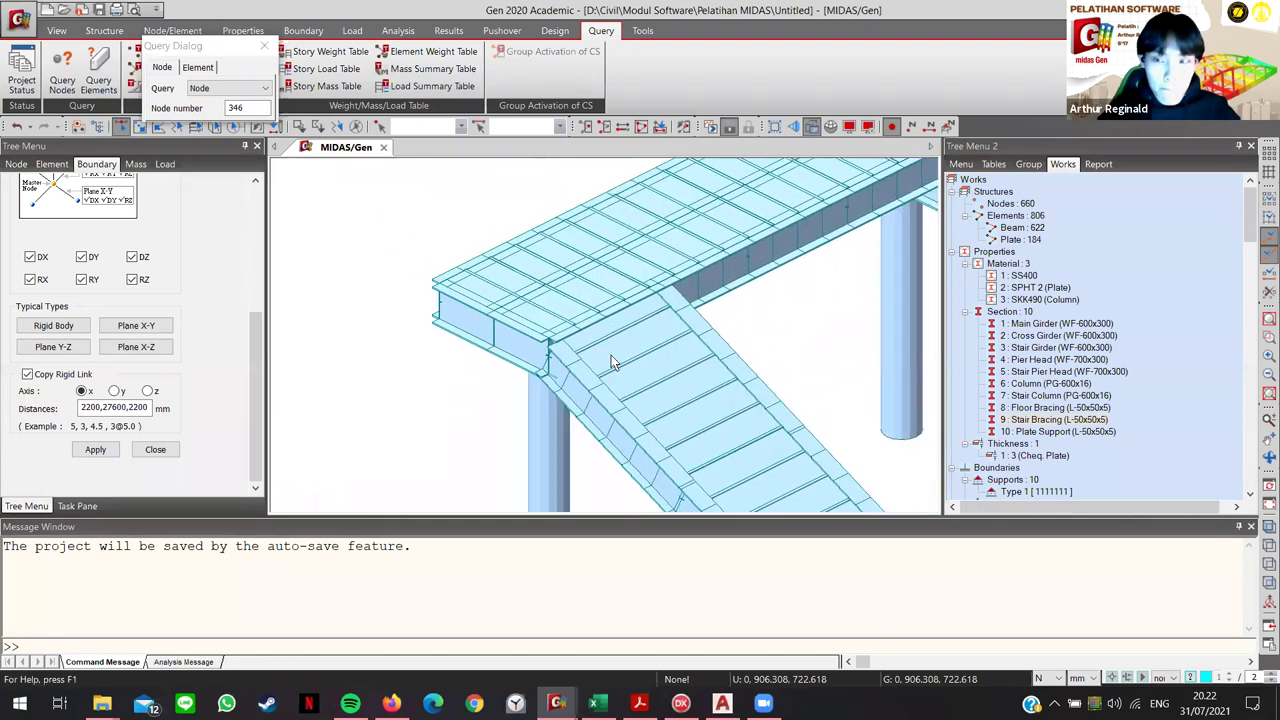
pyautogui.moveTo(655, 363)
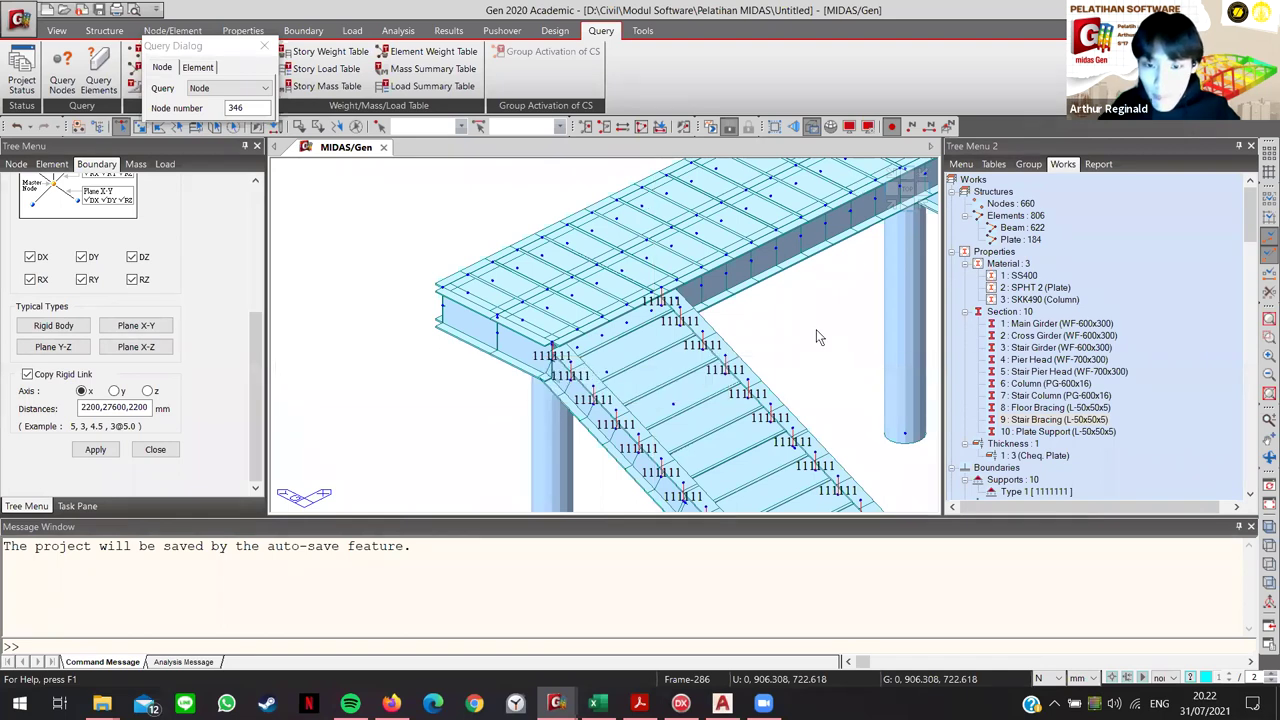
pyautogui.keyDown('ctrl'); pyautogui.moveTo(813, 342); pyautogui.dragTo(681, 322, button='middle'); pyautogui.keyUp('ctrl')
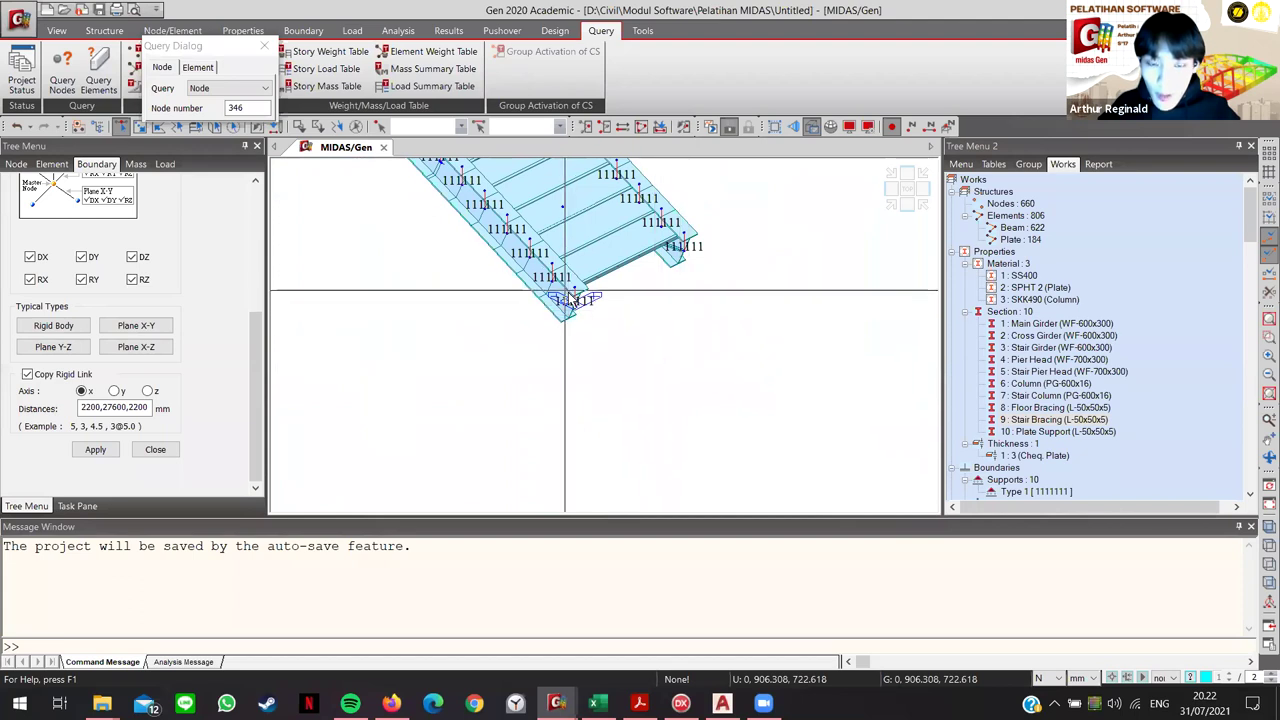
# Step: Zoom to the stair foot, check elements 664 and 262, and window-select support node 9
pyautogui.scroll(3, 568, 300)
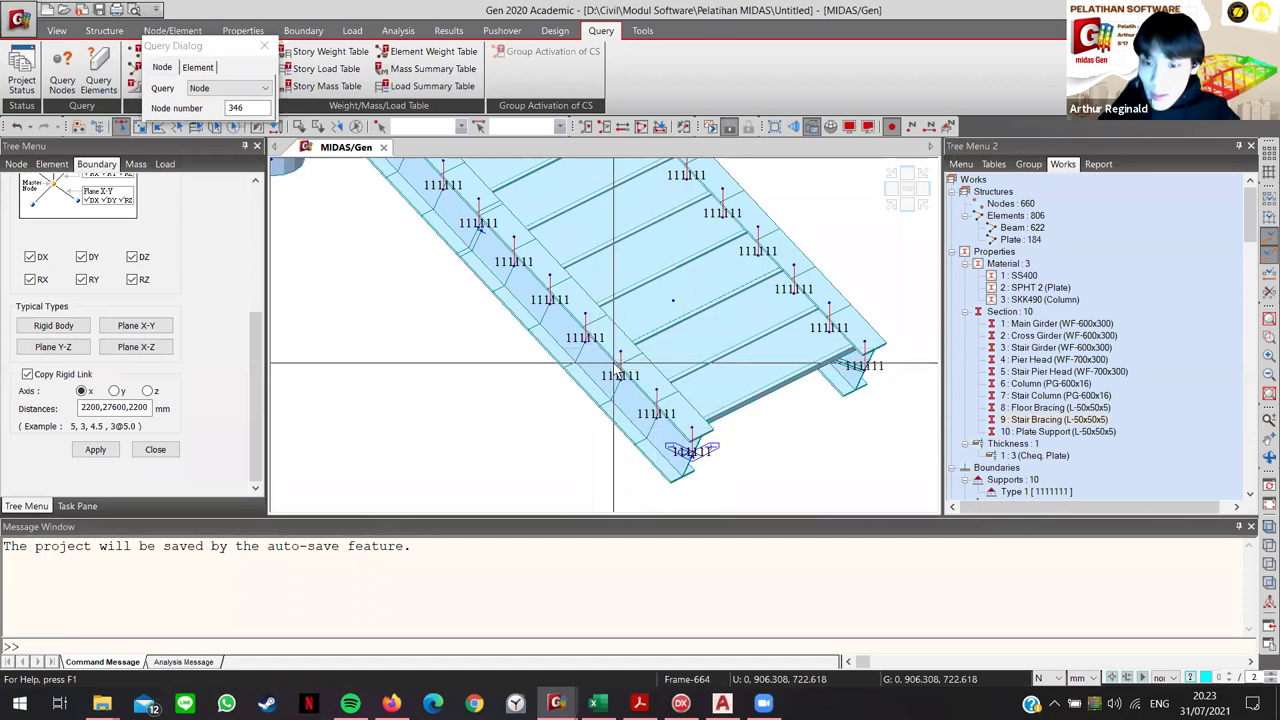
pyautogui.moveTo(617, 370)
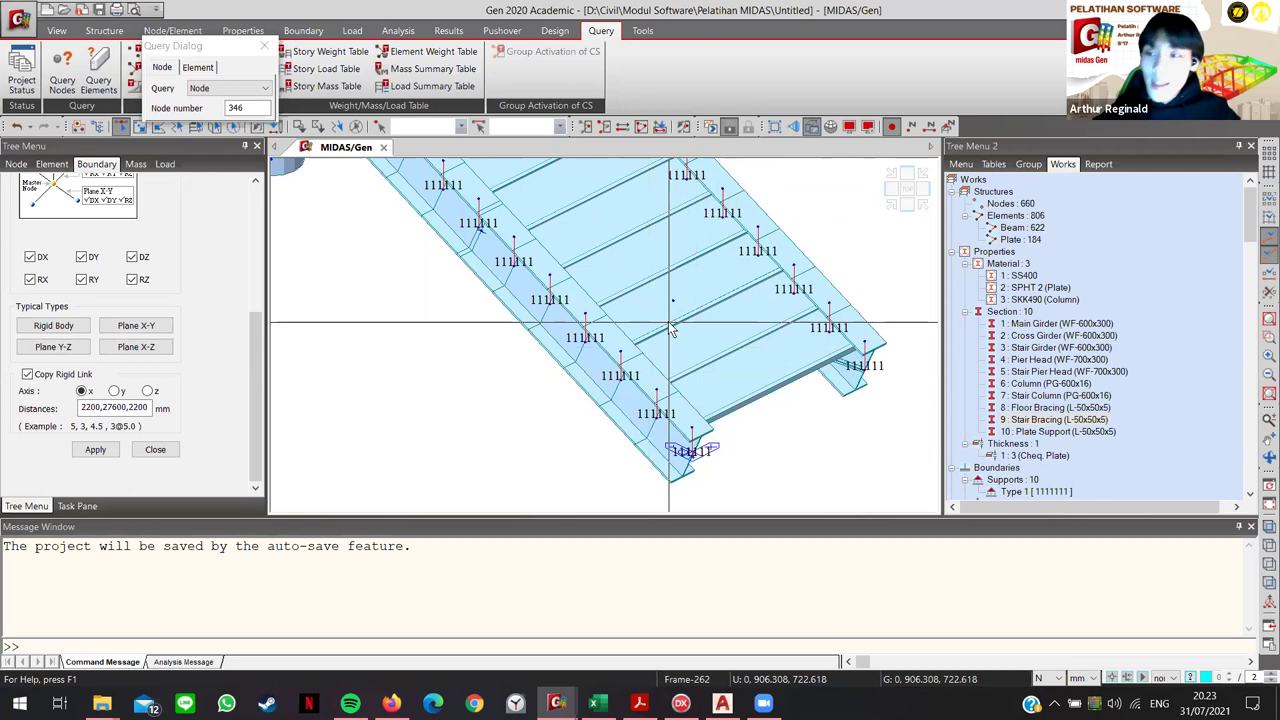
pyautogui.moveTo(672, 330)
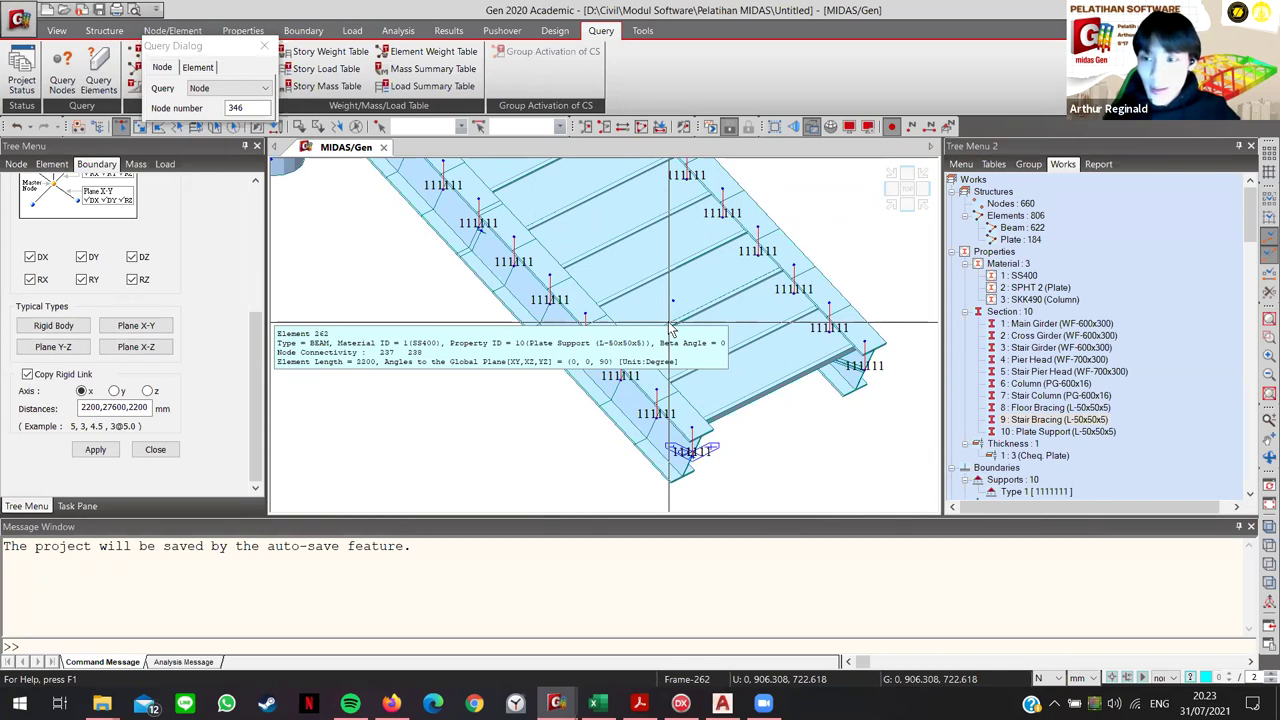
pyautogui.moveTo(686, 443); pyautogui.dragTo(700, 390, button='middle')
pyautogui.moveTo(666, 362); pyautogui.dragTo(711, 400)
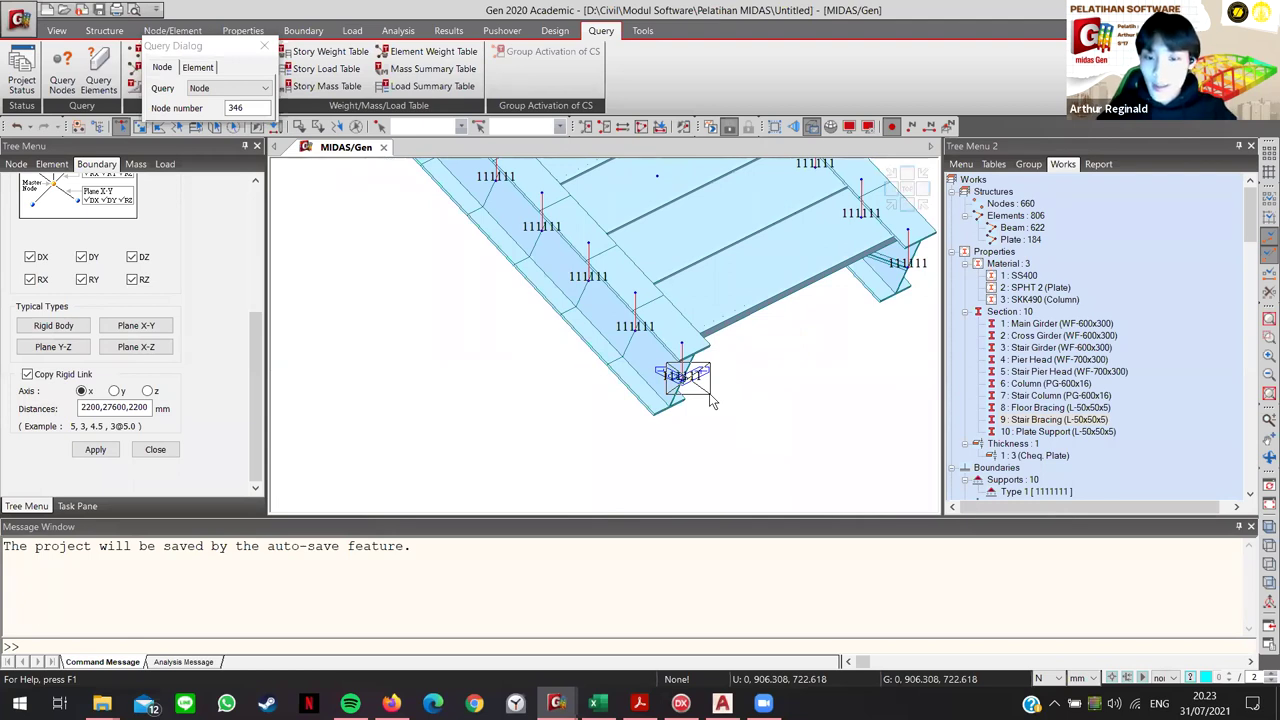
pyautogui.moveTo(711, 400); pyautogui.dragTo(728, 408)
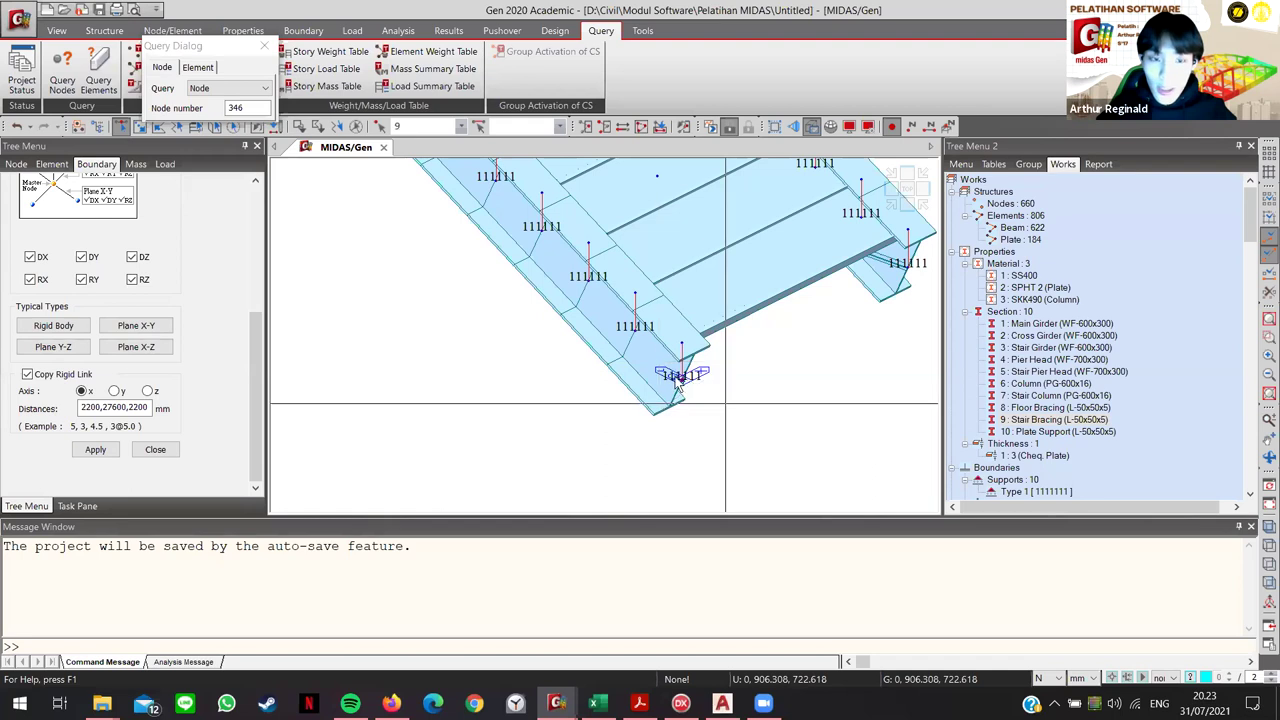
# Step: Open Rigid Link Type 1 properties from Tree Menu 2 and bring up the full rigid link table
pyautogui.scroll(-1, 1073, 449)
pyautogui.scroll(-3, 1065, 447)
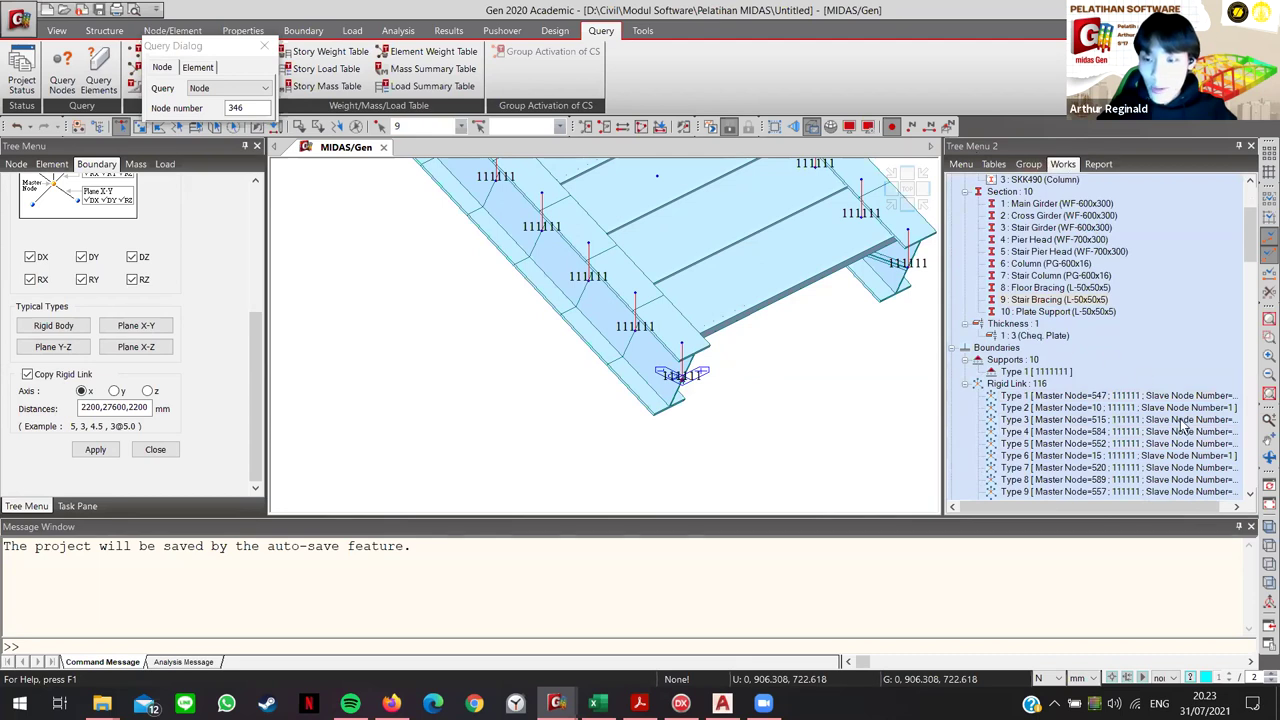
pyautogui.click(1076, 396)
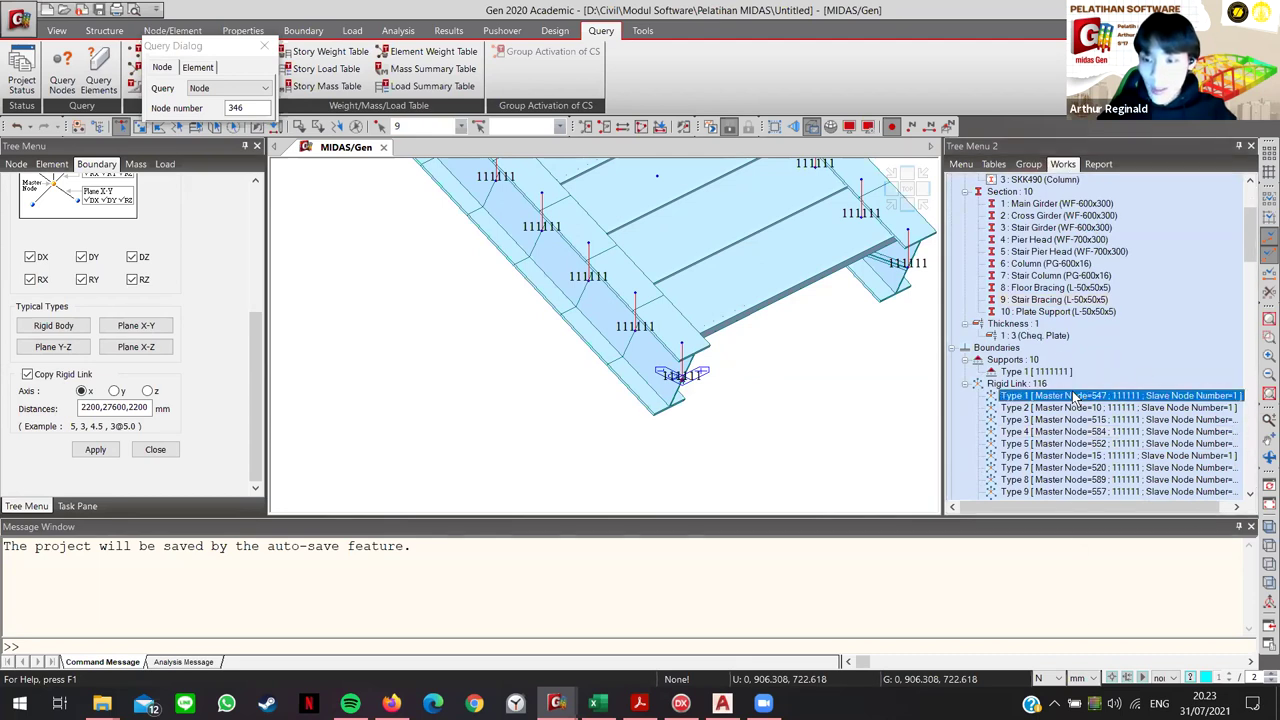
pyautogui.rightClick(1078, 396)
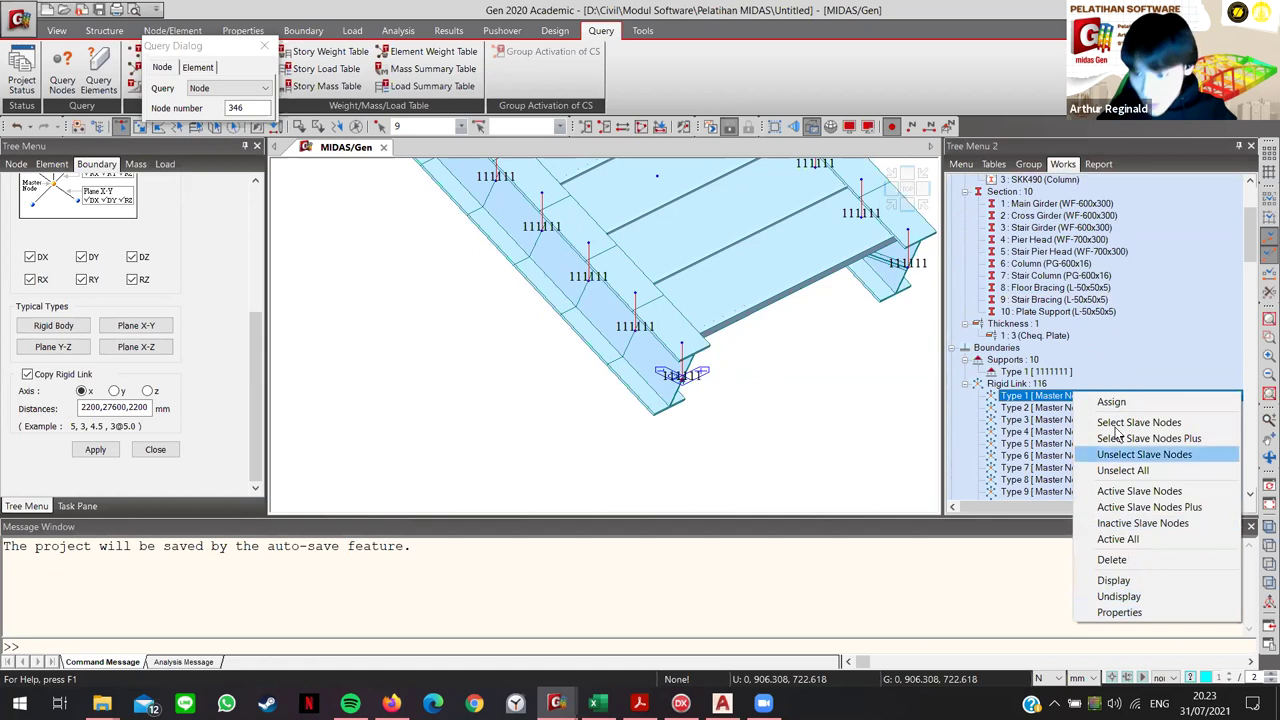
pyautogui.click(1128, 612)
pyautogui.scroll(3, 185, 283)
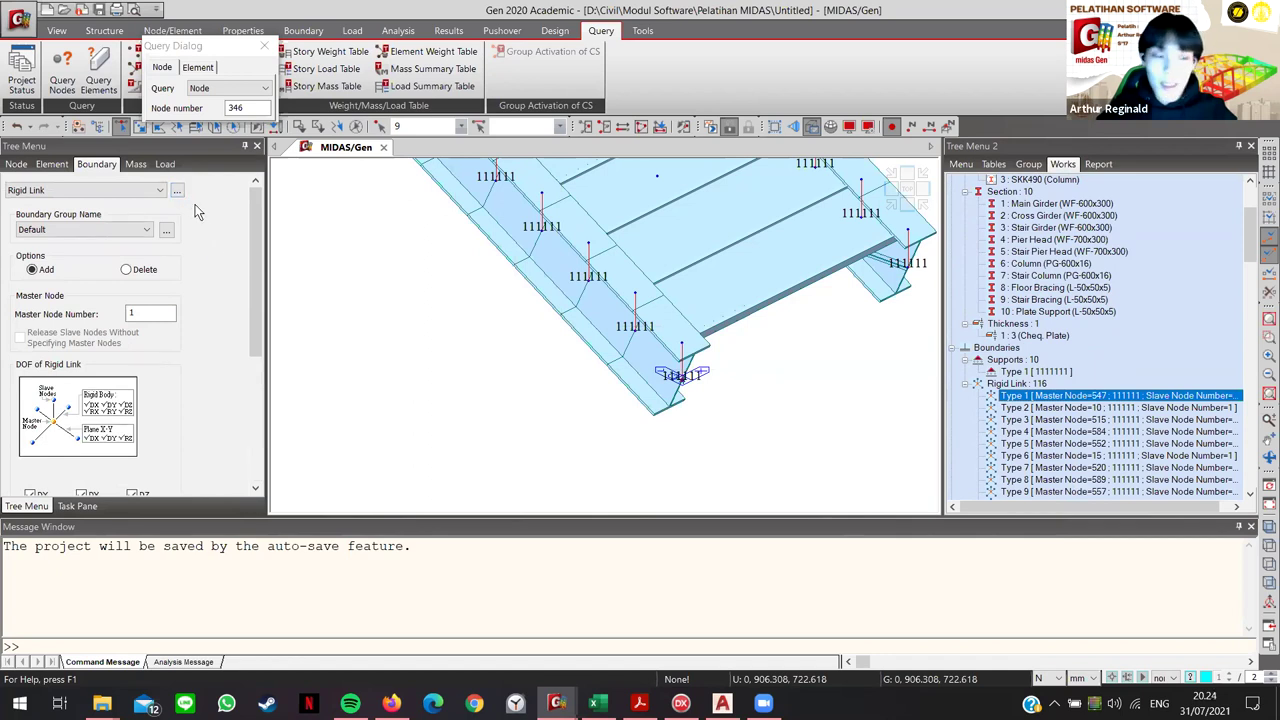
pyautogui.click(179, 191)
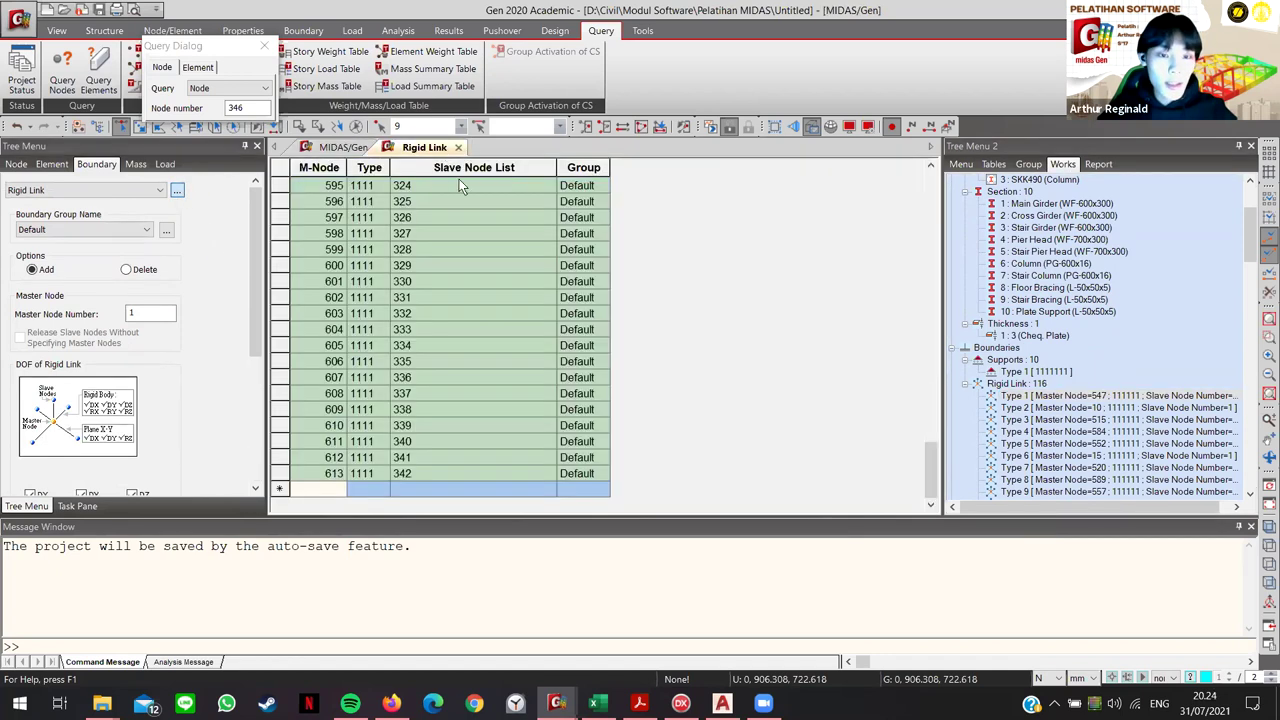
# Step: Review the rigid link table from its top, selecting the master node 9 row, then return to the model
pyautogui.click(341, 147)
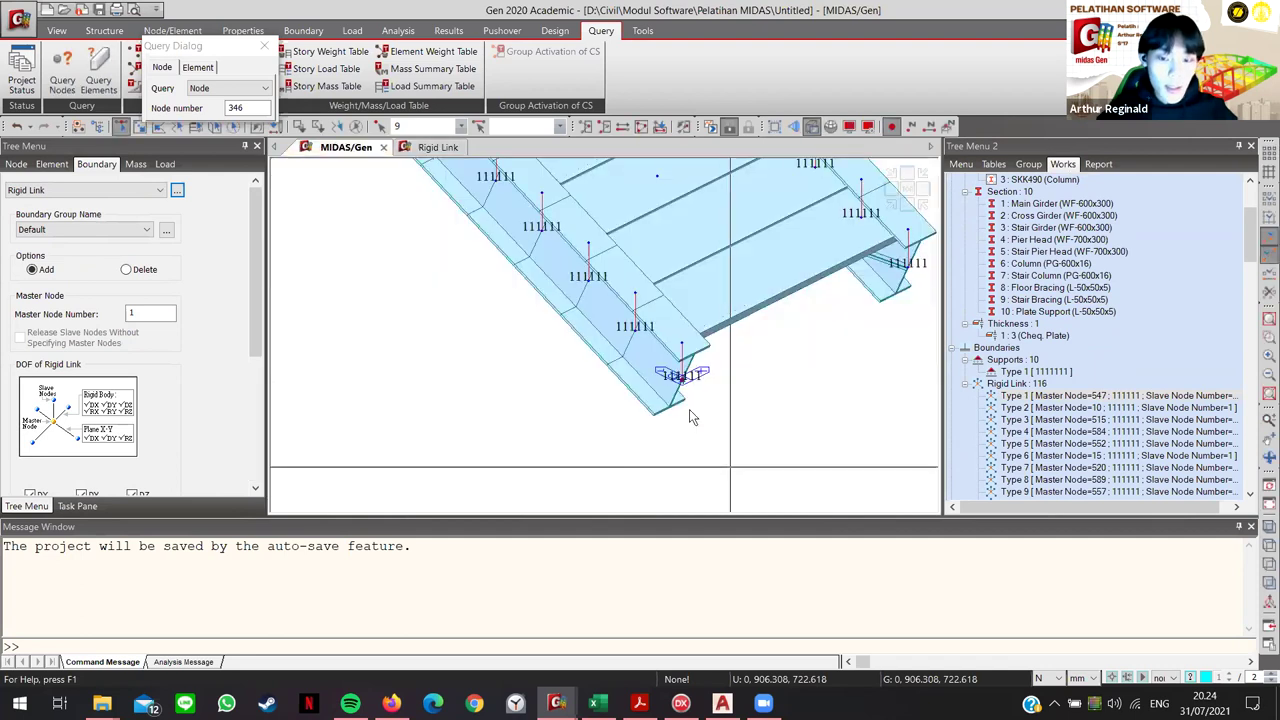
pyautogui.click(437, 147)
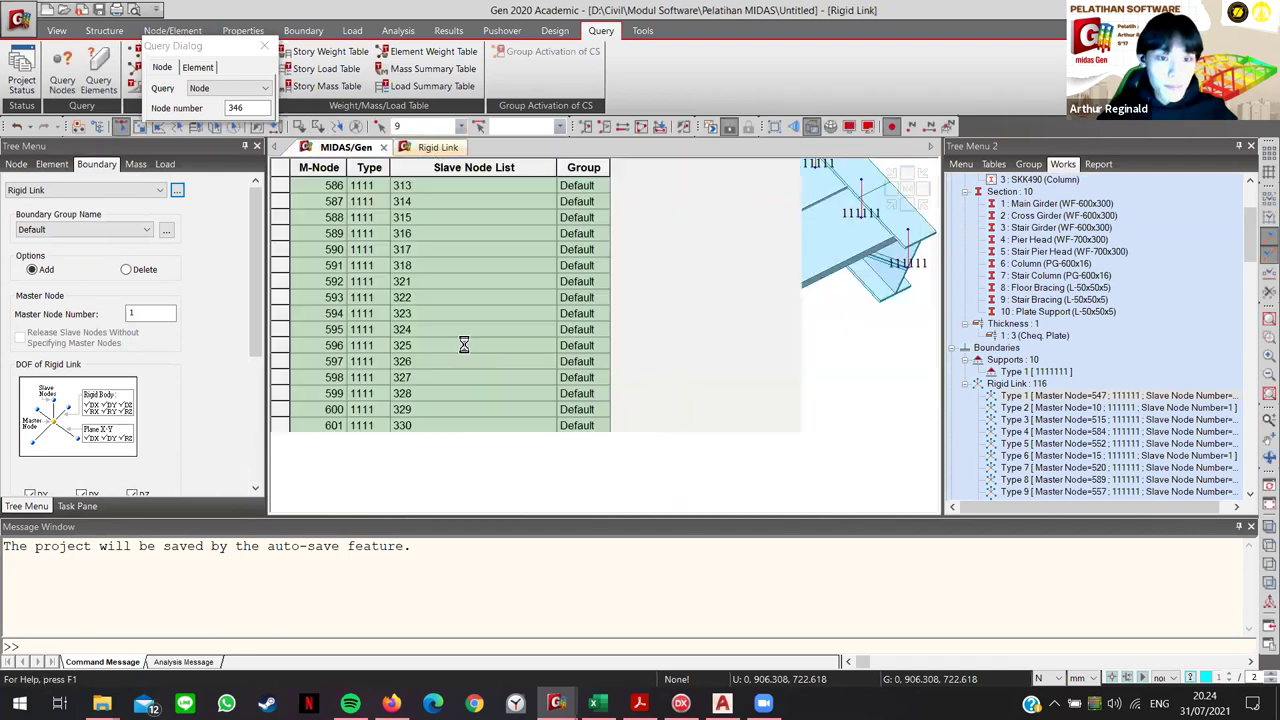
pyautogui.moveTo(929, 440); pyautogui.dragTo(930, 200)
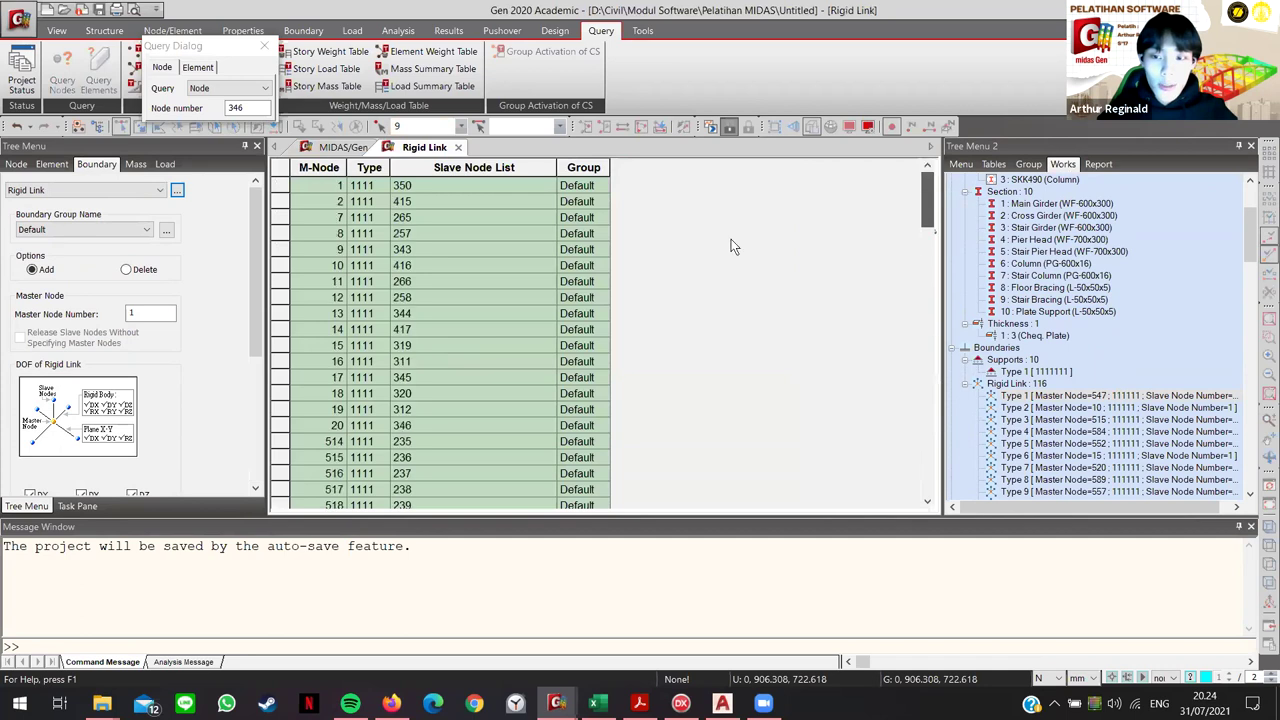
pyautogui.click(332, 251)
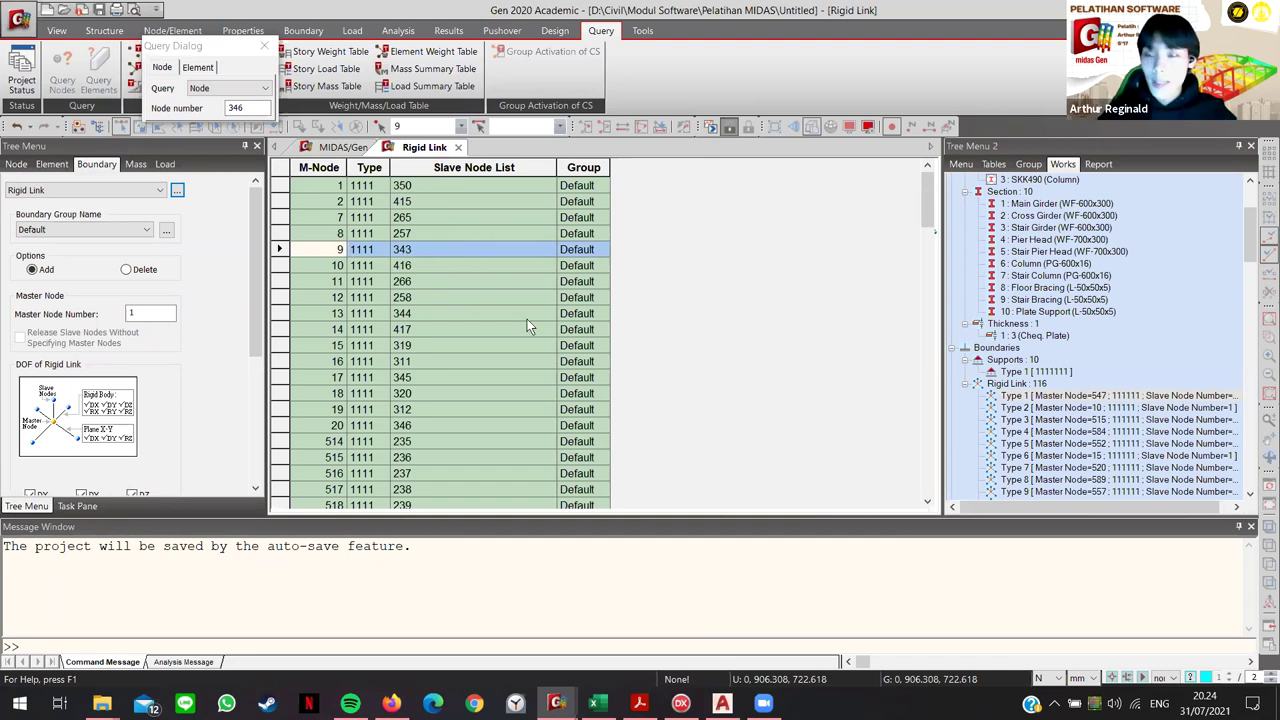
pyautogui.rightClick(1030, 160)
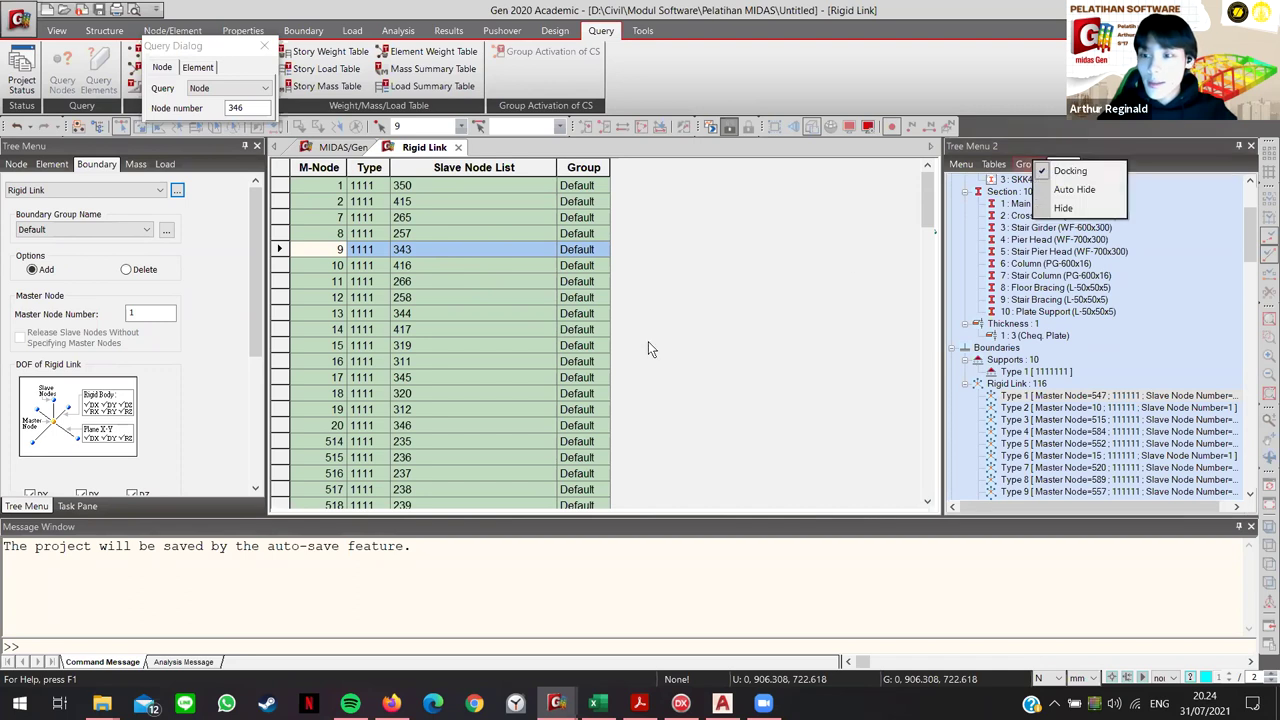
pyautogui.click(676, 282)
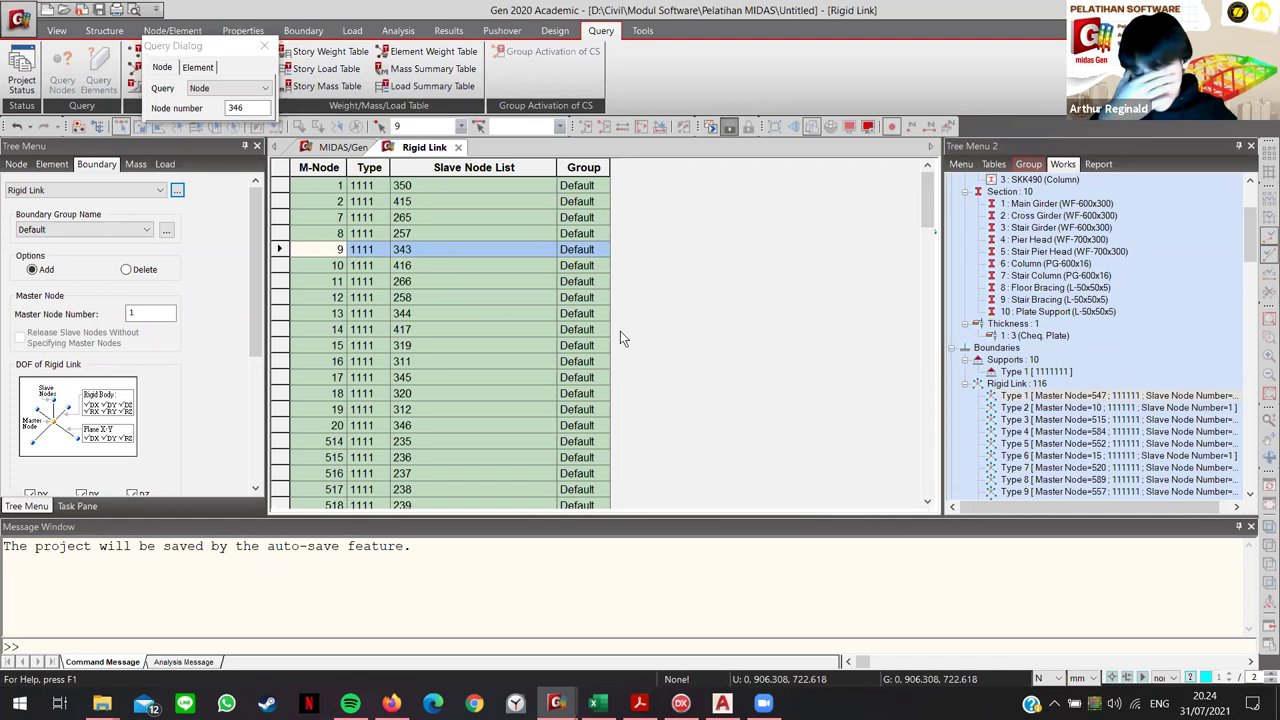
pyautogui.click(335, 147)
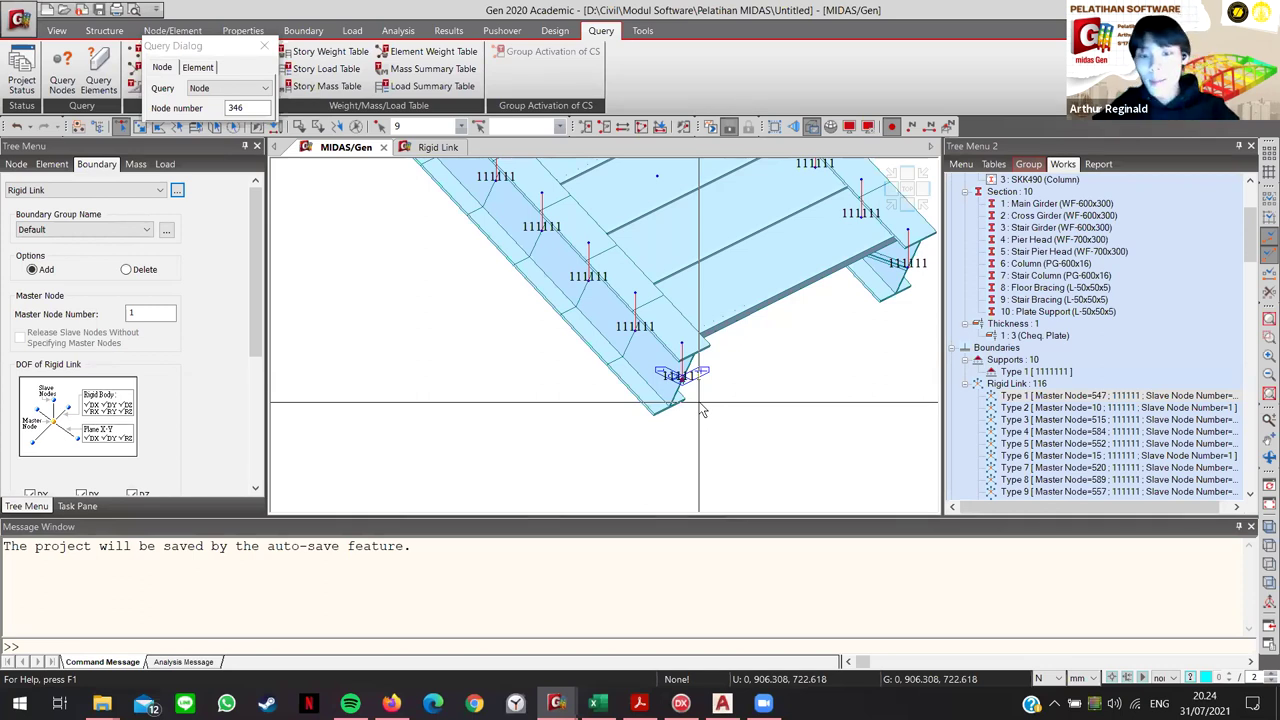
# Step: Check the 116 rigid links under Boundaries and orbit to show more of the deck
pyautogui.scroll(-5, 703, 410)
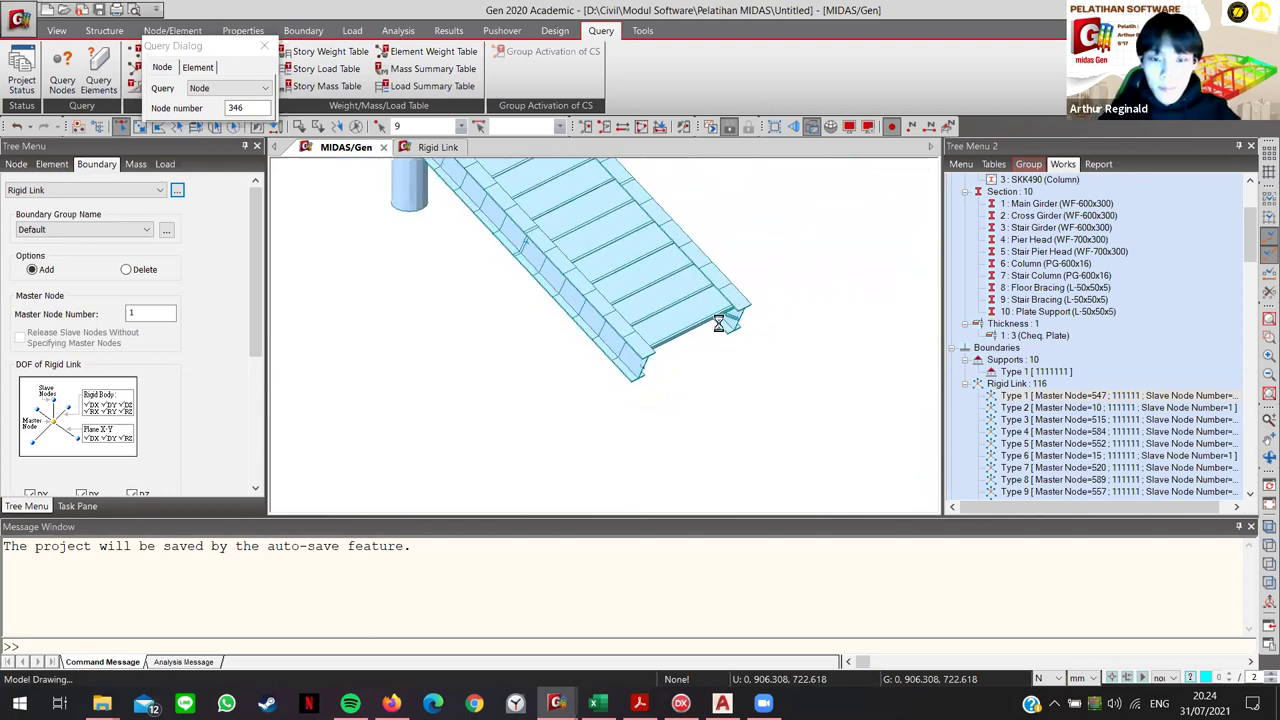
pyautogui.scroll(5, 718, 323)
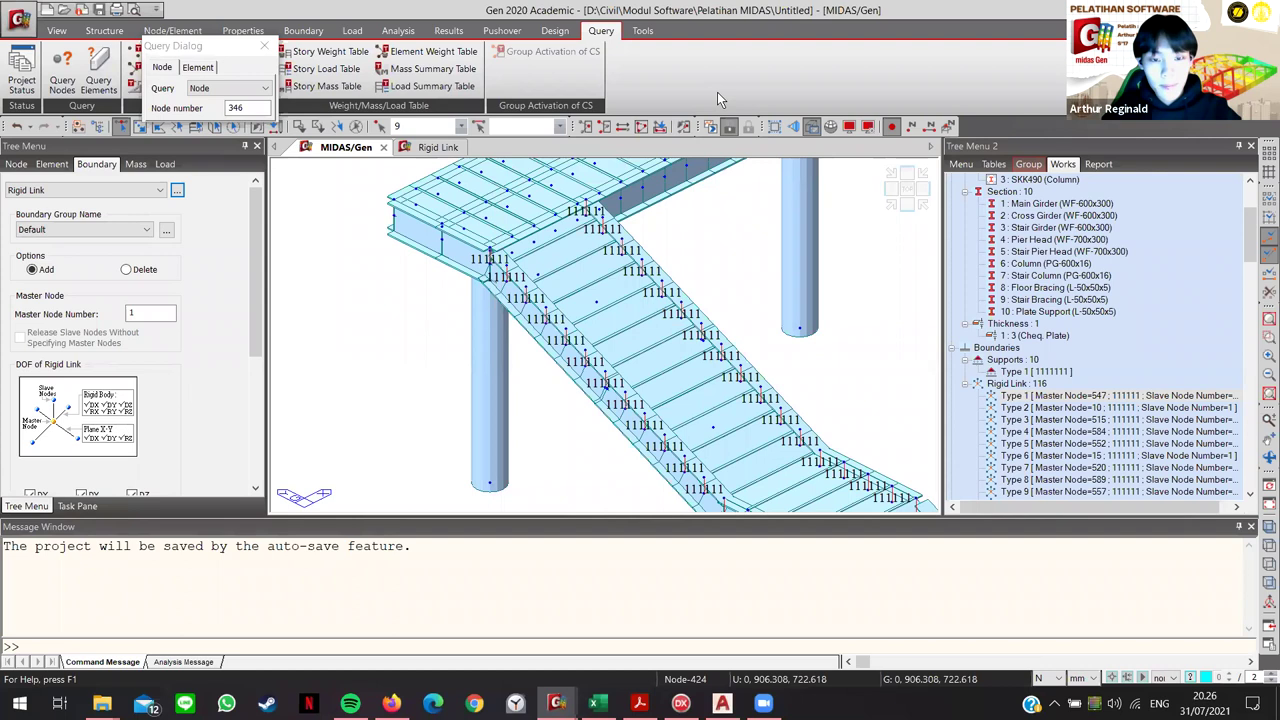
pyautogui.keyDown('ctrl'); pyautogui.moveTo(545, 300); pyautogui.dragTo(530, 314, button='middle'); pyautogui.keyUp('ctrl')
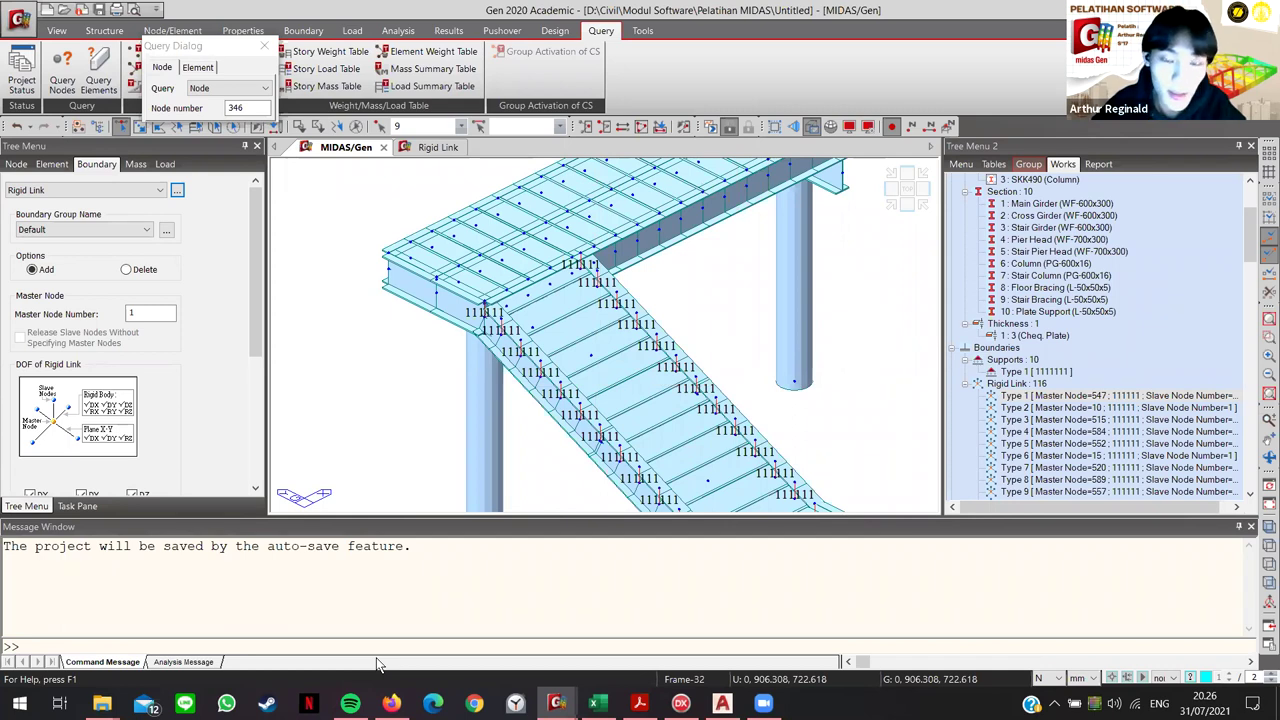
pyautogui.moveTo(596, 393); pyautogui.dragTo(604, 425, button='middle')
pyautogui.keyDown('ctrl'); pyautogui.moveTo(658, 343); pyautogui.dragTo(473, 242, button='middle'); pyautogui.keyUp('ctrl')
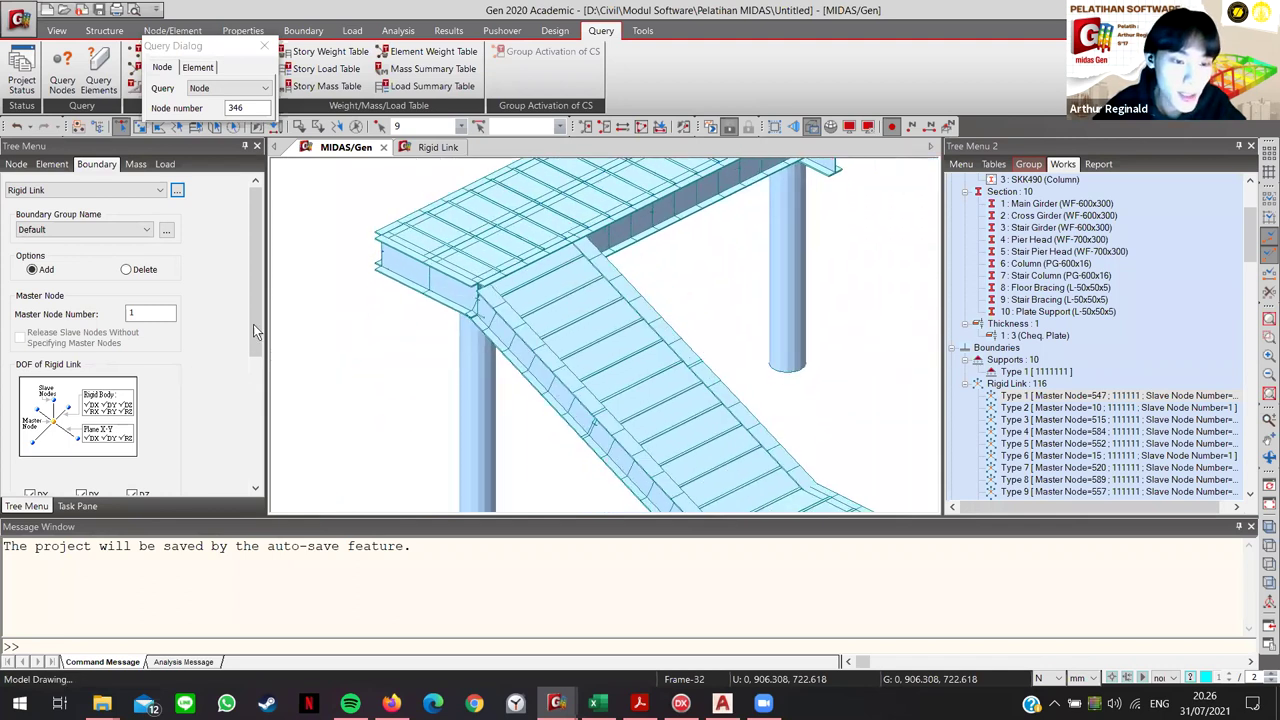
# Step: Clear the old master node number and copy distances in the Rigid Link form
pyautogui.doubleClick(130, 313)
pyautogui.press('BackSpace')
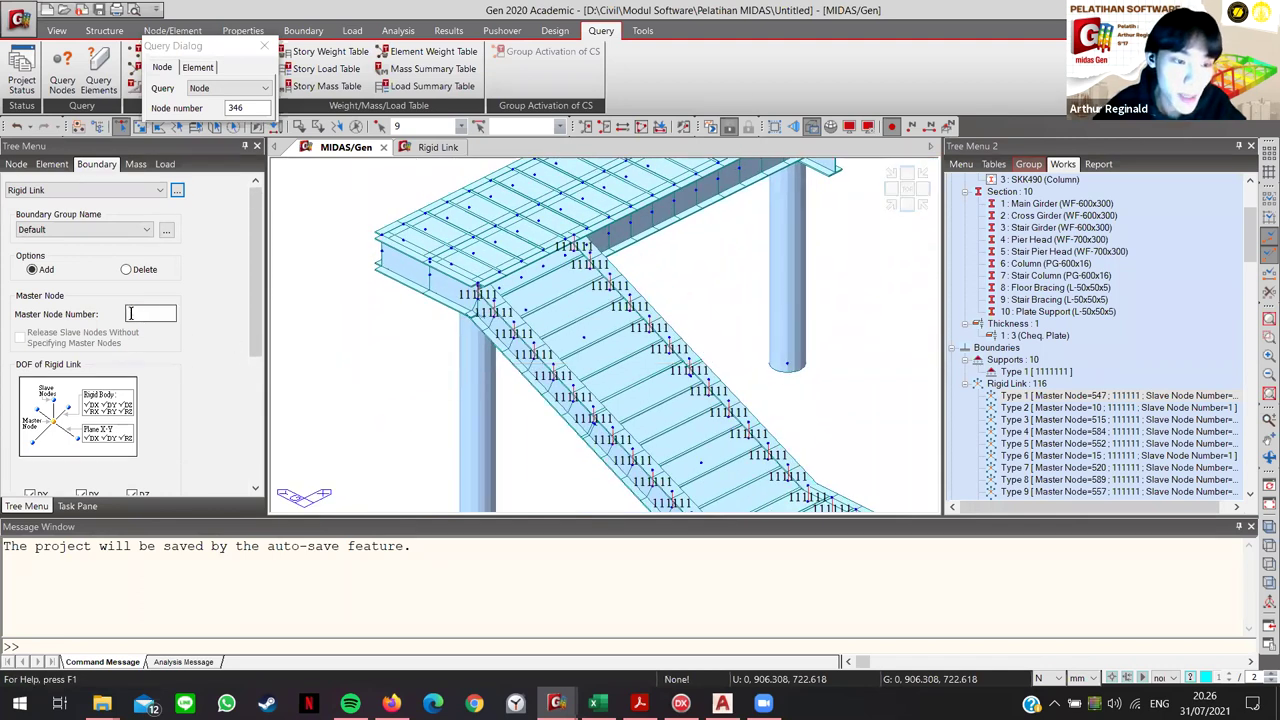
pyautogui.click(130, 313)
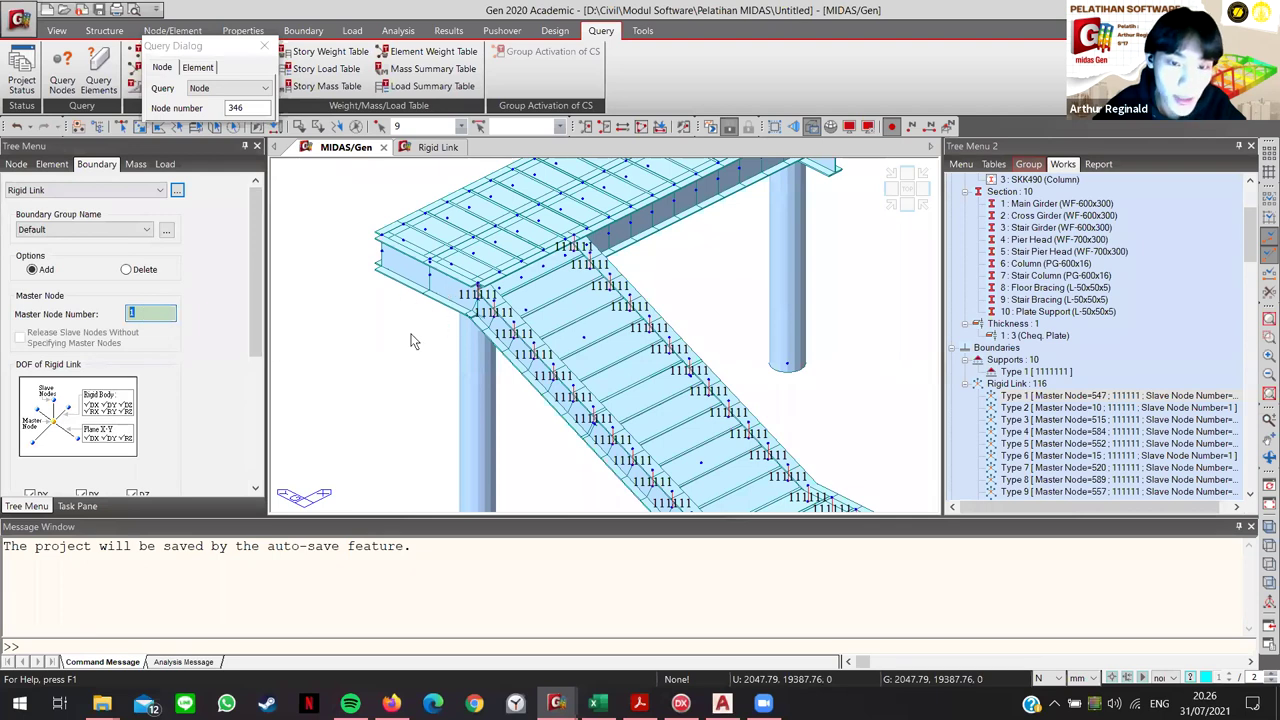
pyautogui.scroll(8, 410, 341)
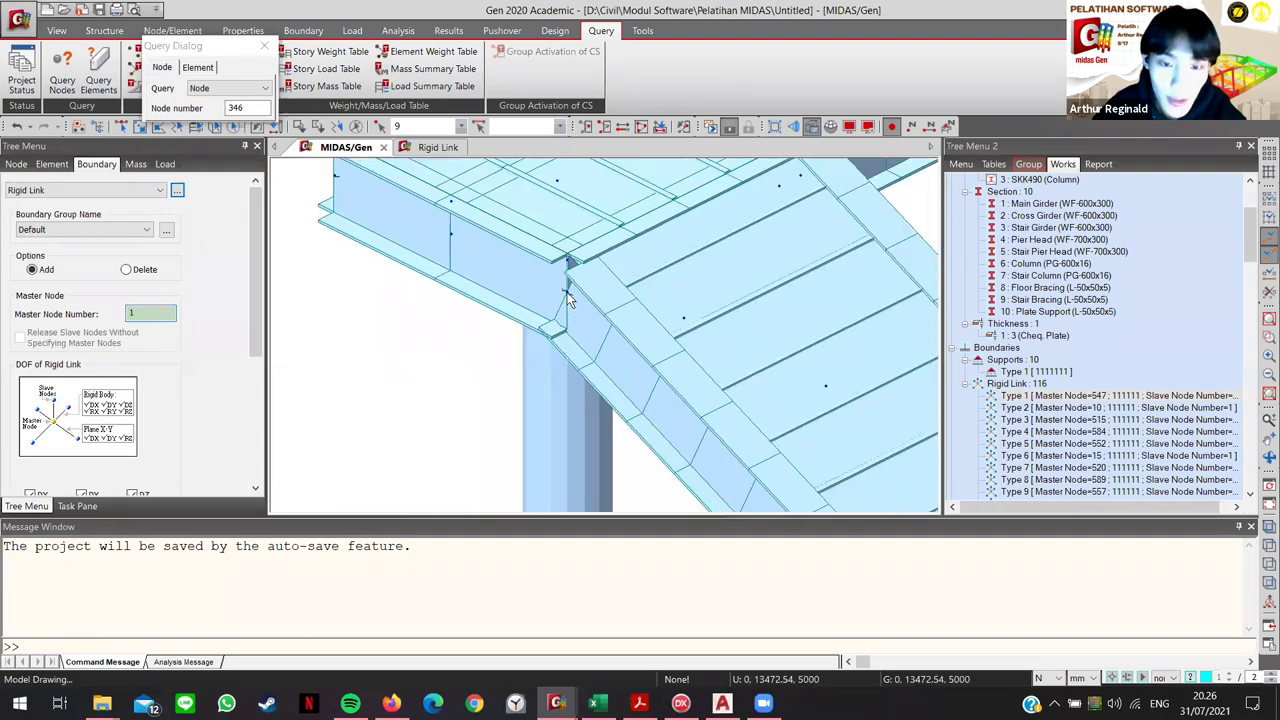
pyautogui.scroll(-3, 178, 380)
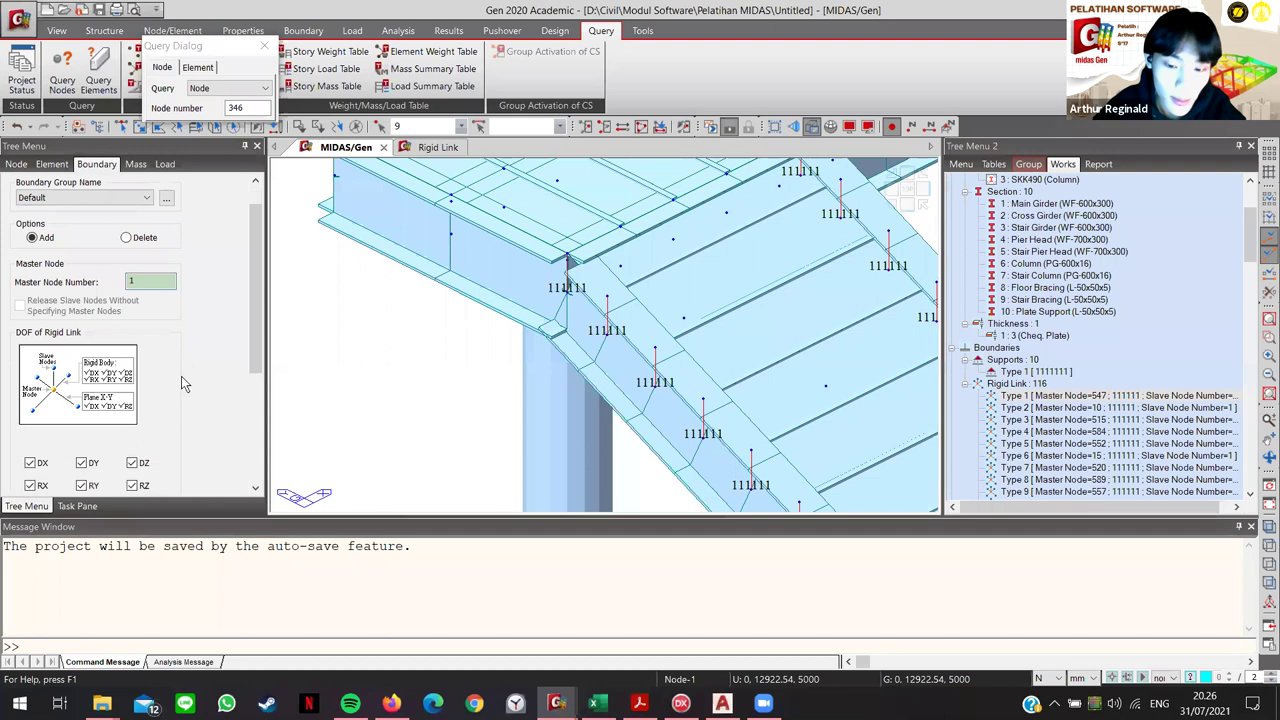
pyautogui.scroll(-3, 186, 375)
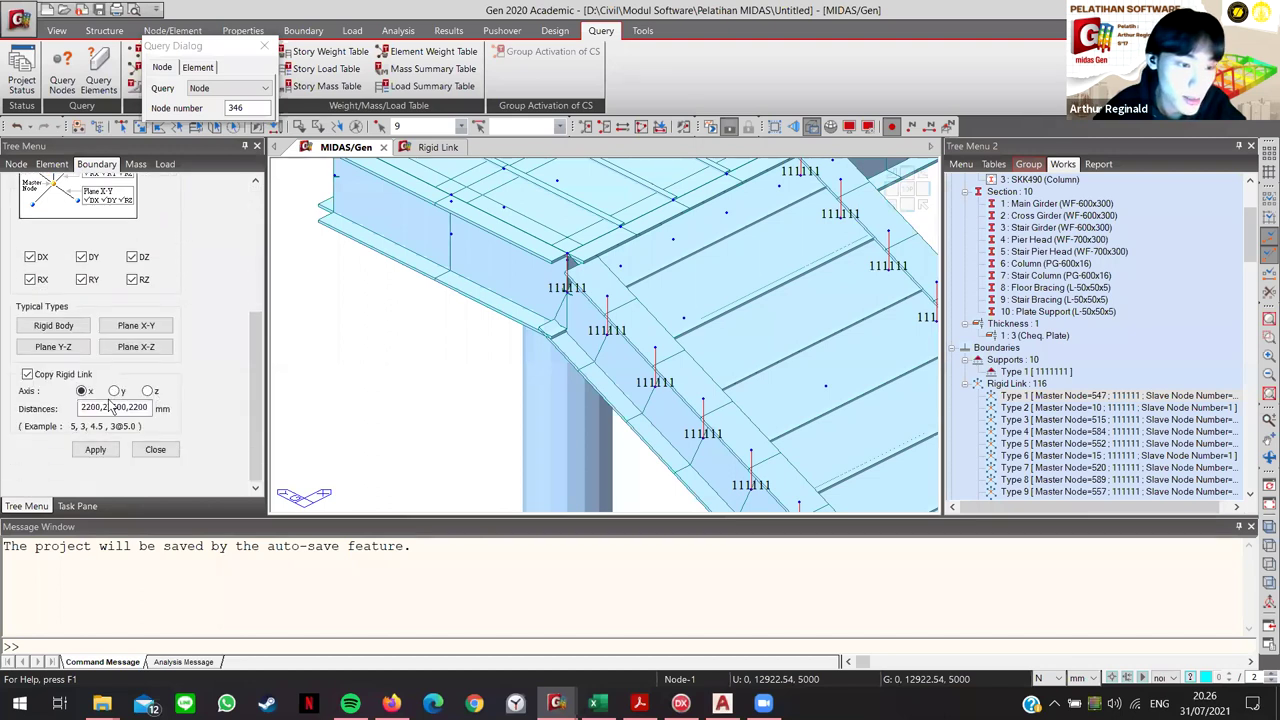
pyautogui.click(115, 407)
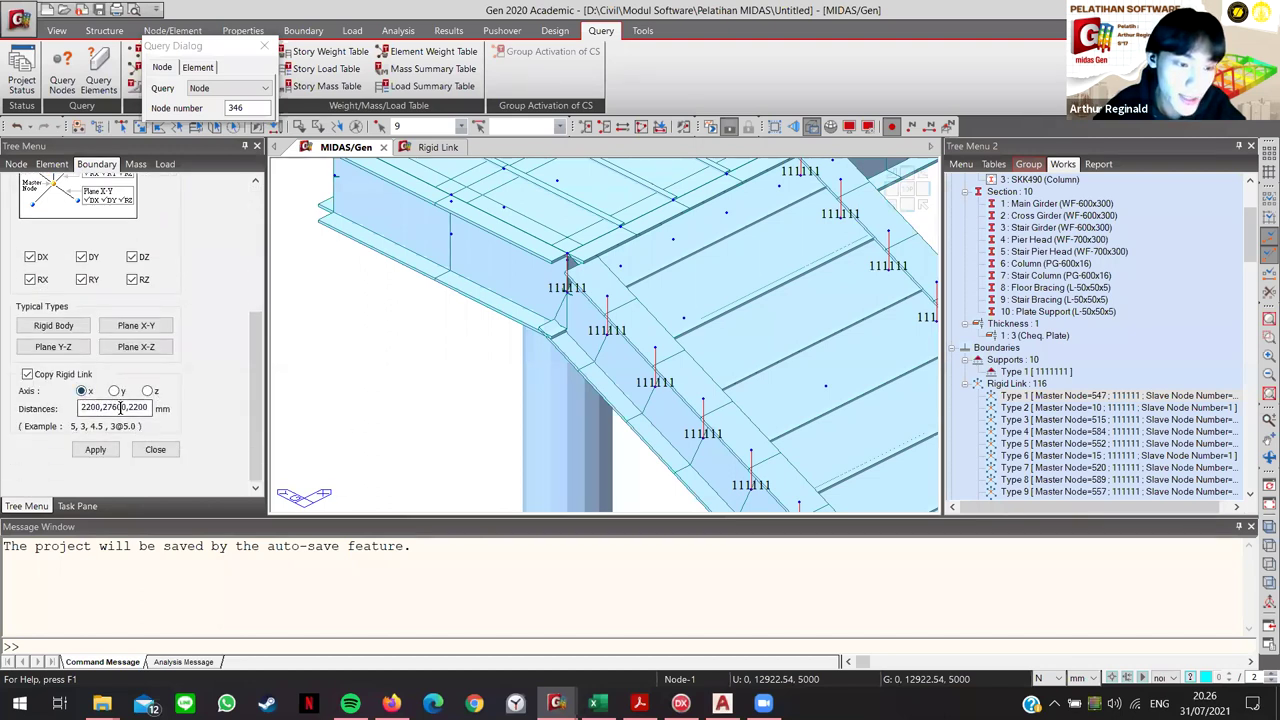
pyautogui.press('BackSpace')
pyautogui.press('BackSpace')
pyautogui.press('BackSpace')
pyautogui.press('BackSpace')
pyautogui.press('BackSpace')
pyautogui.press('BackSpace')
pyautogui.press('BackSpace')
pyautogui.press('BackSpace')
pyautogui.press('BackSpace')
pyautogui.press('BackSpace')
pyautogui.press('BackSpace')
pyautogui.press('BackSpace')
pyautogui.press('BackSpace')
pyautogui.press('BackSpace')
pyautogui.press('BackSpace')
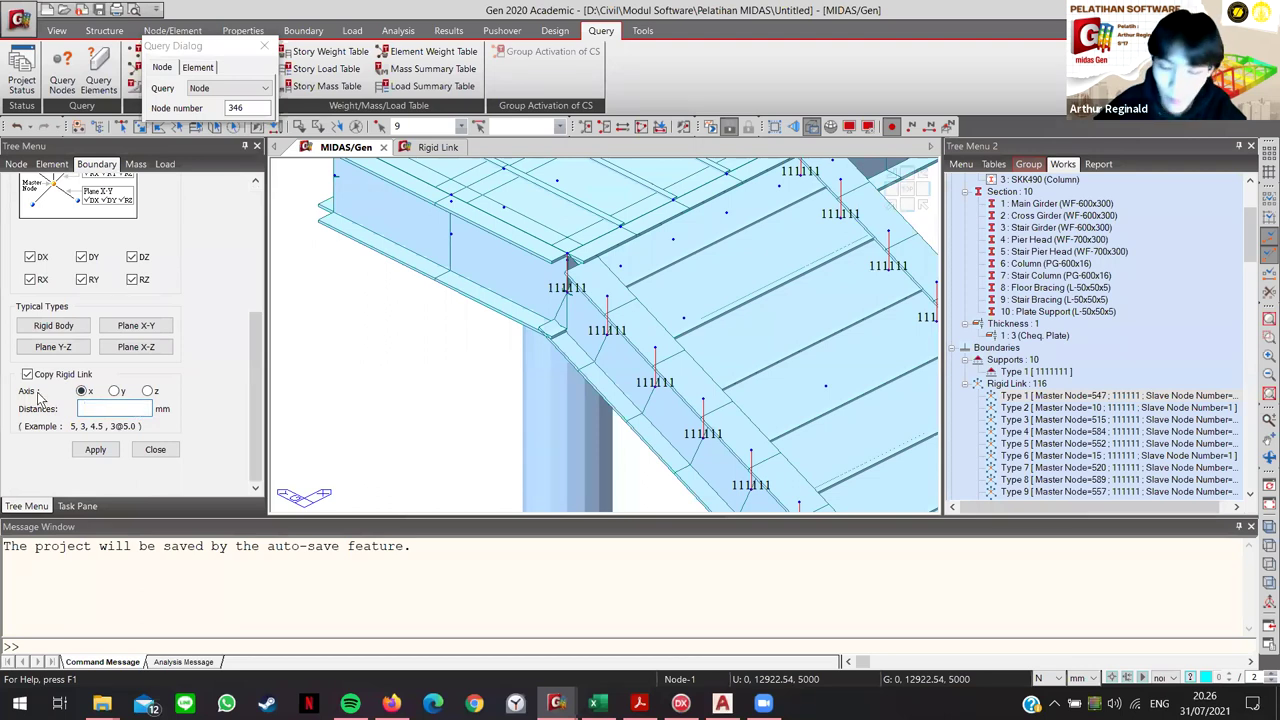
pyautogui.scroll(-3, 398, 357)
pyautogui.moveTo(423, 380); pyautogui.dragTo(456, 341, button='middle')
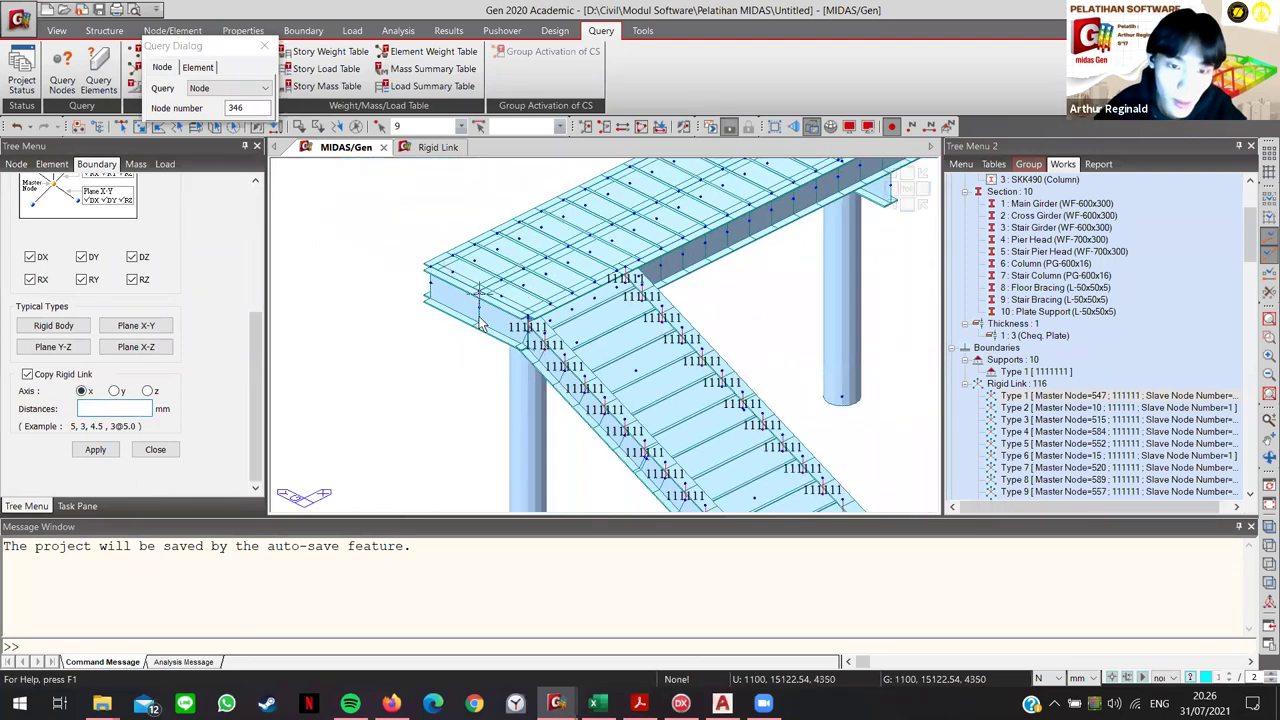
pyautogui.doubleClick(1050, 312)
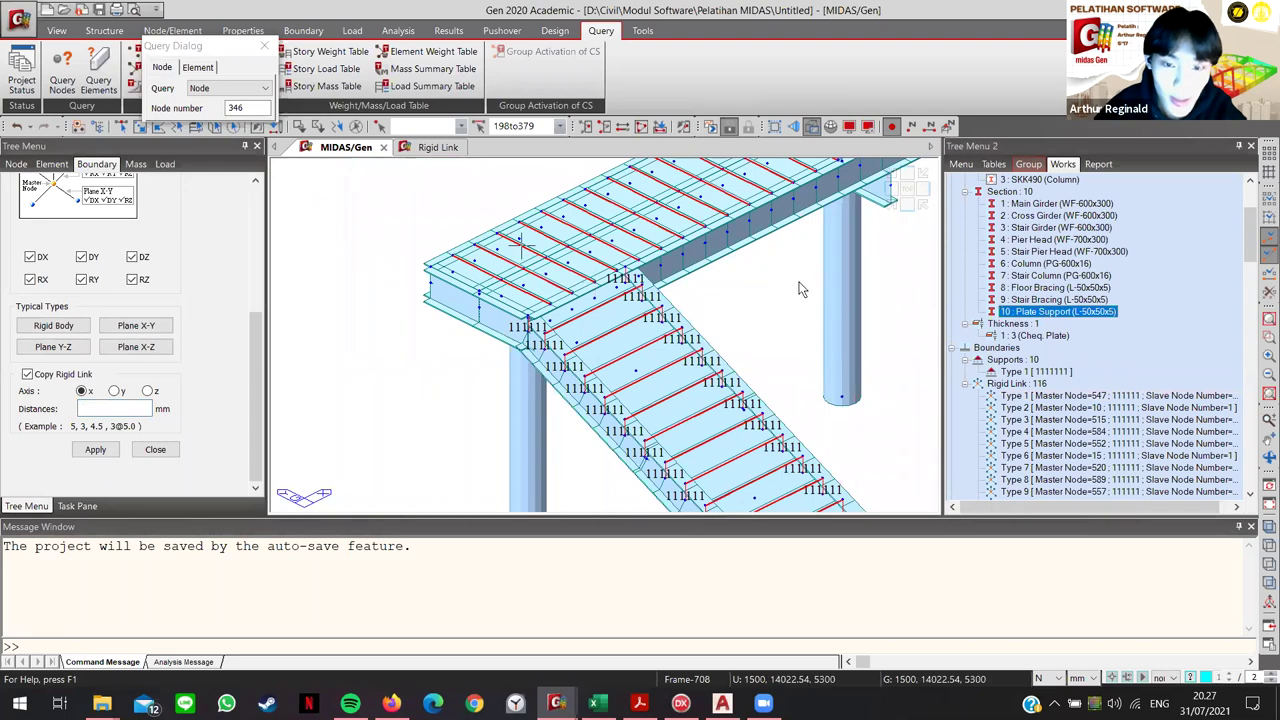
pyautogui.press('Escape')
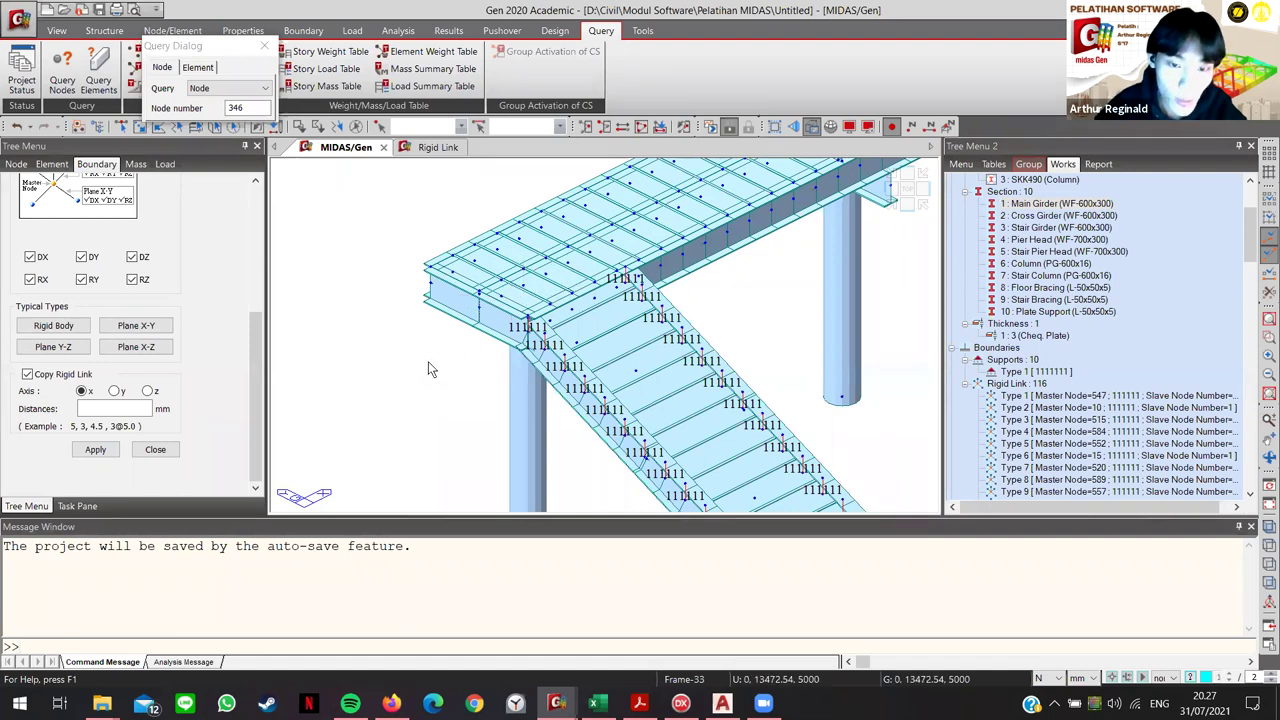
pyautogui.scroll(3, 428, 361)
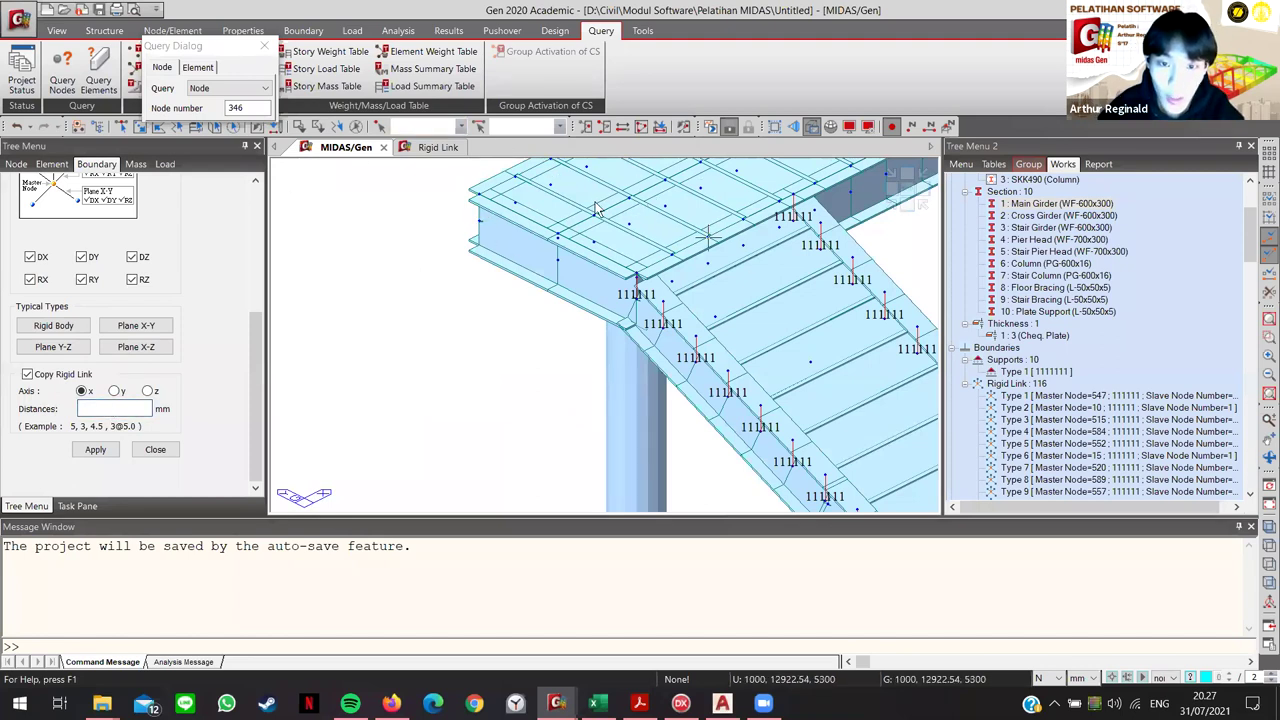
# Step: Link master node 1 to node 350 and copy it 63@500 mm along x
pyautogui.write('63')
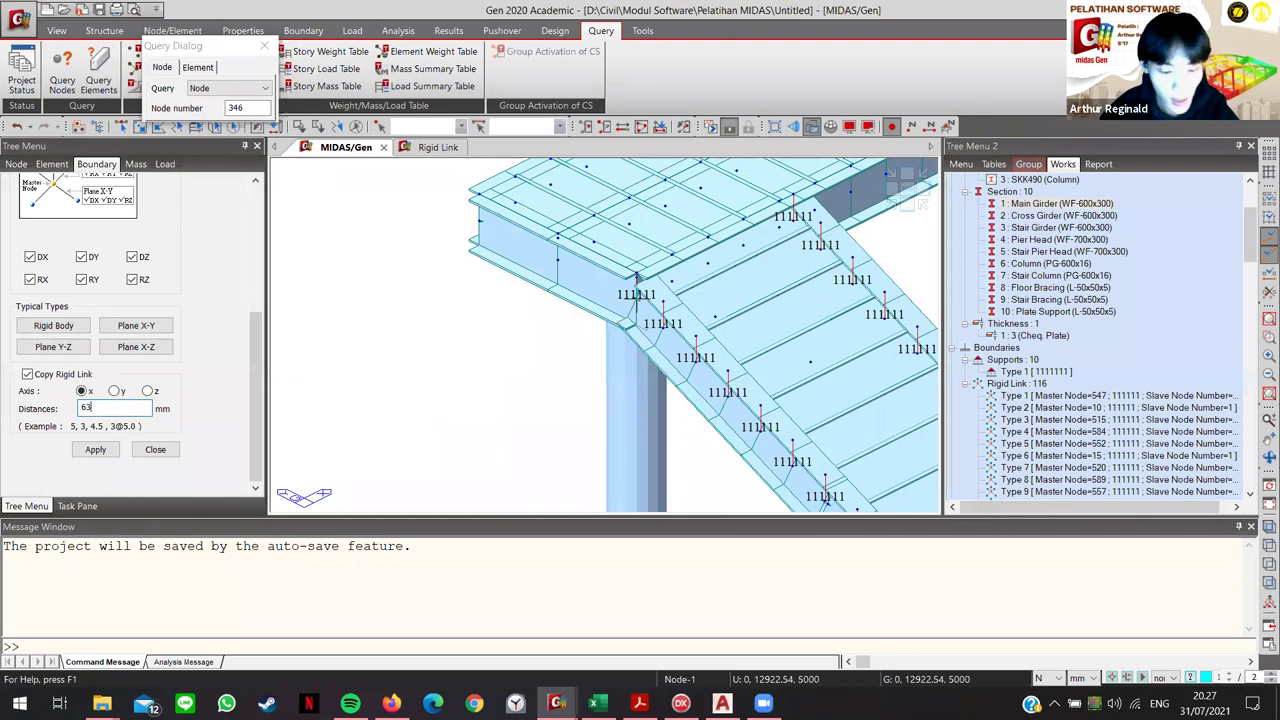
pyautogui.write('@500')
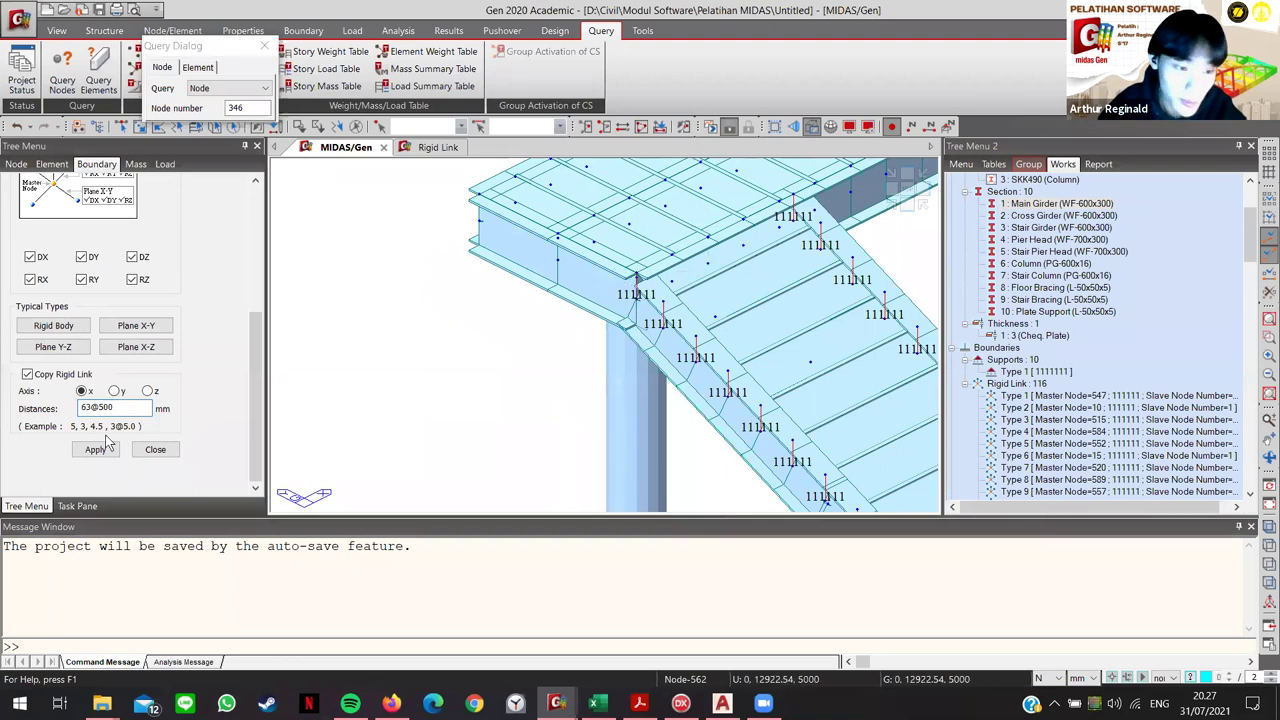
pyautogui.scroll(5, 200, 308)
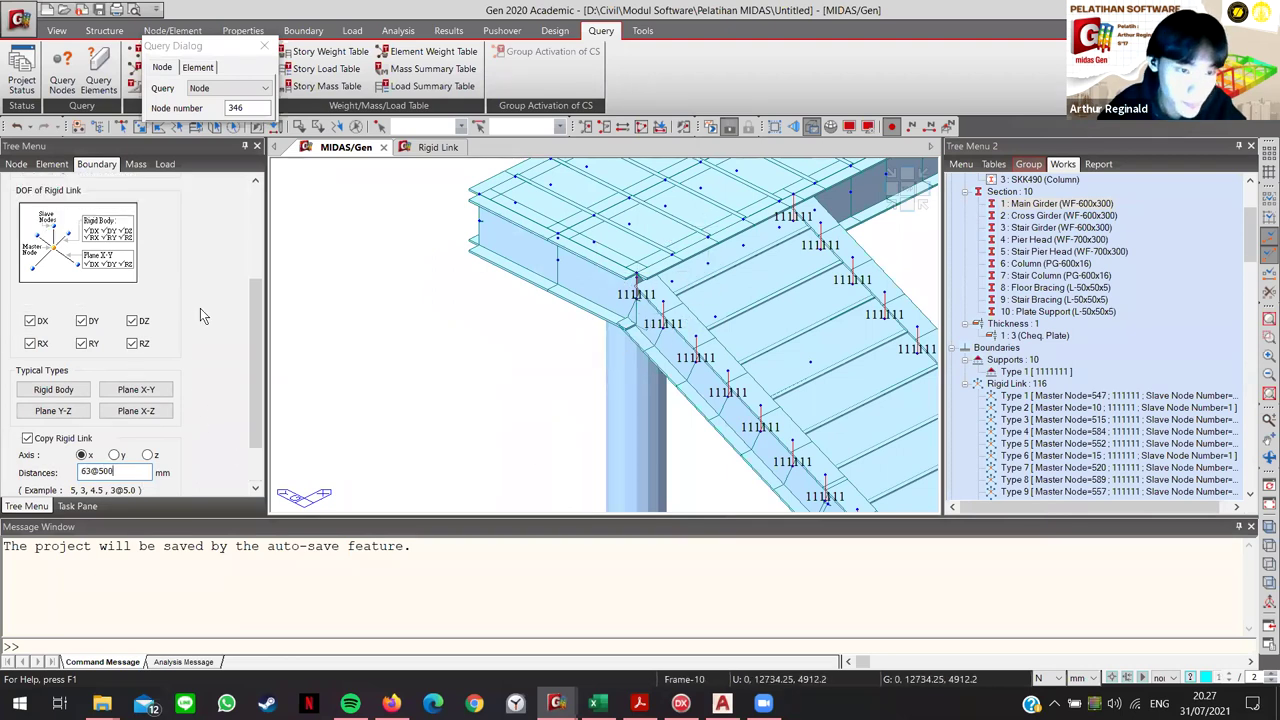
pyautogui.click(140, 298)
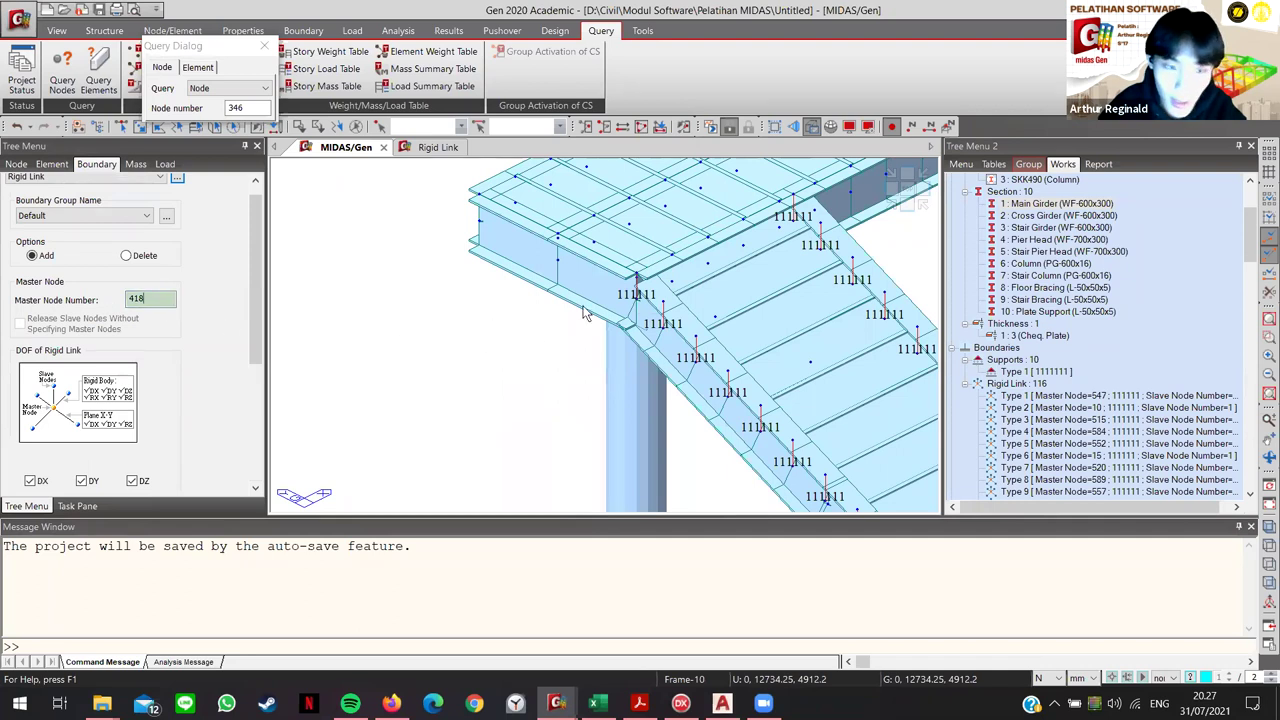
pyautogui.click(633, 302)
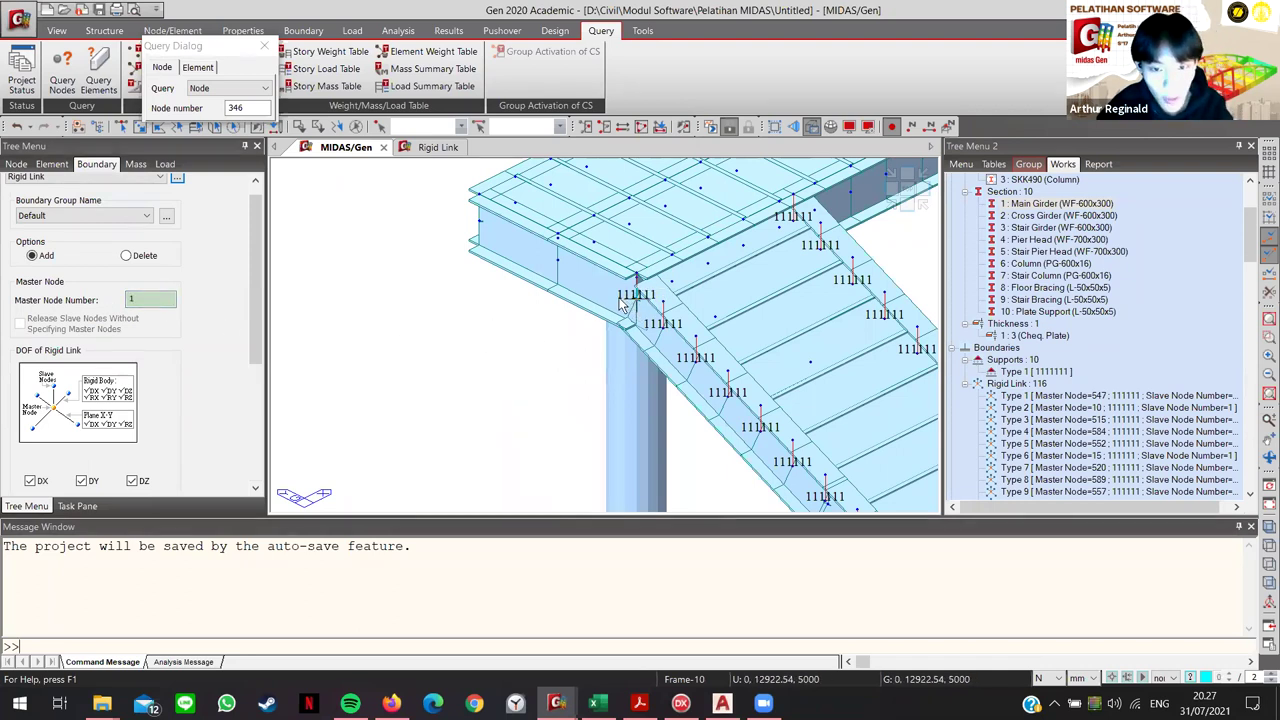
pyautogui.click(637, 273)
pyautogui.scroll(-5, 208, 415)
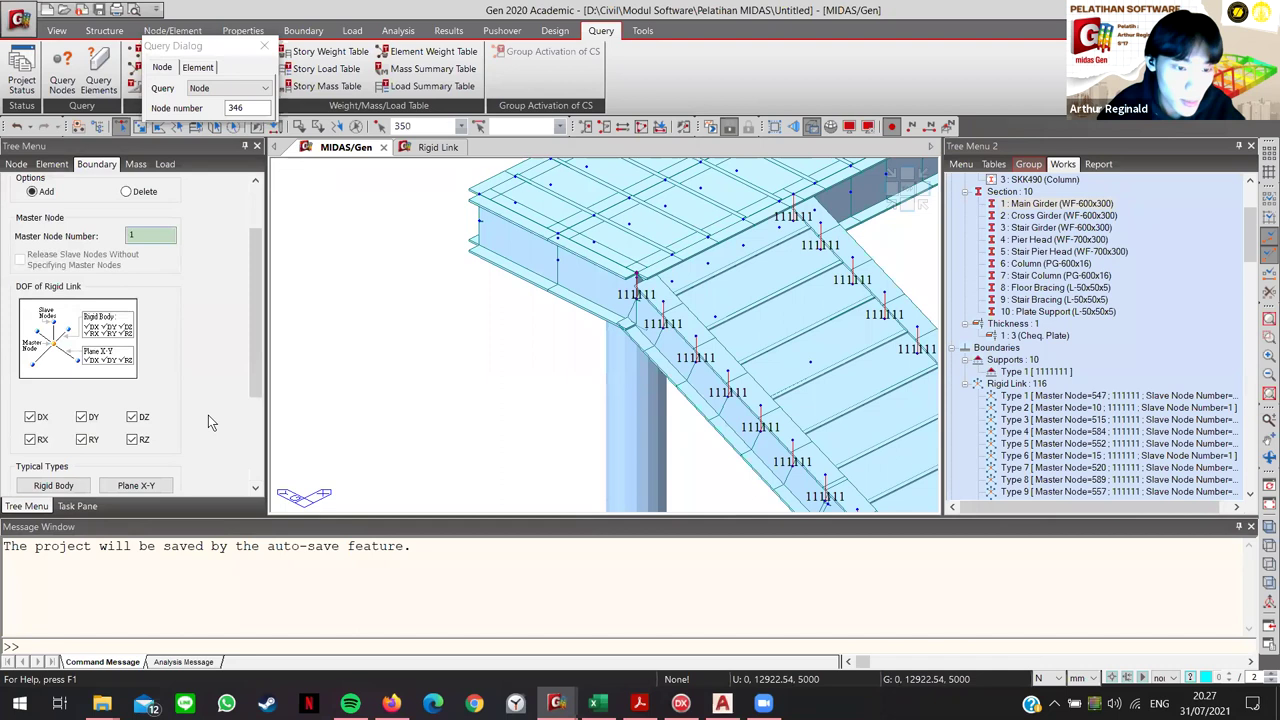
pyautogui.click(86, 482)
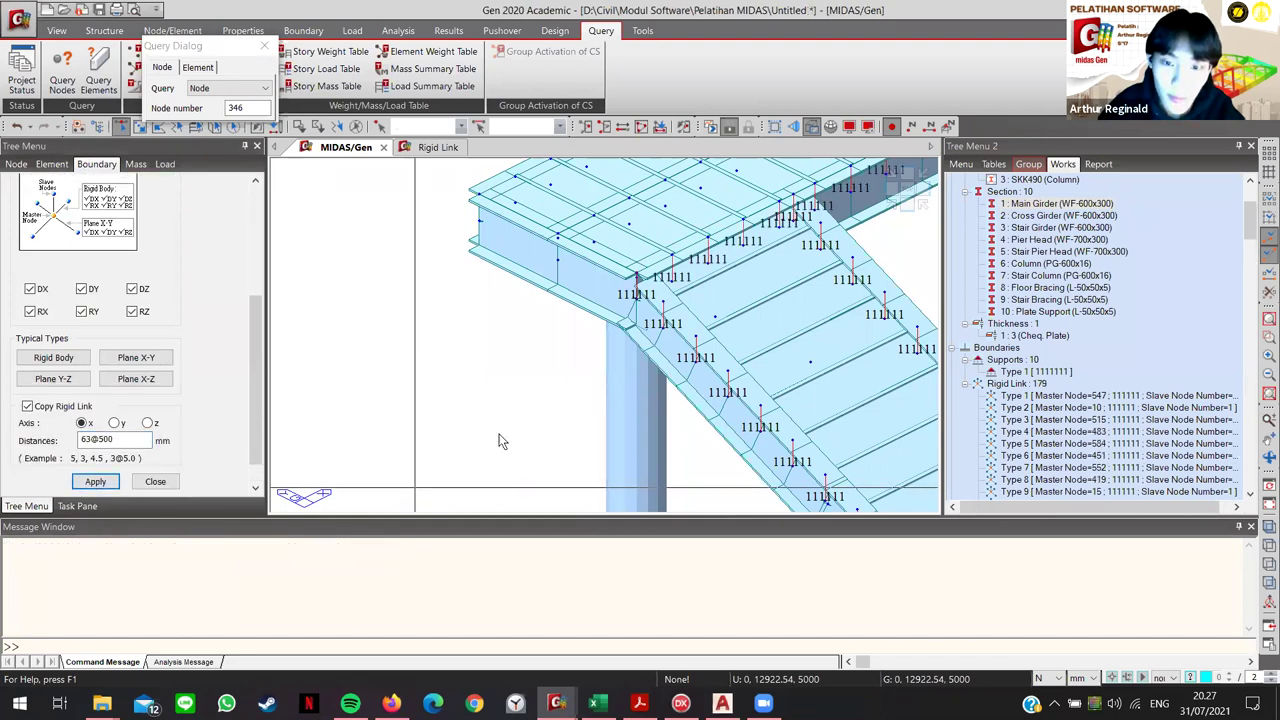
pyautogui.scroll(-6, 760, 367)
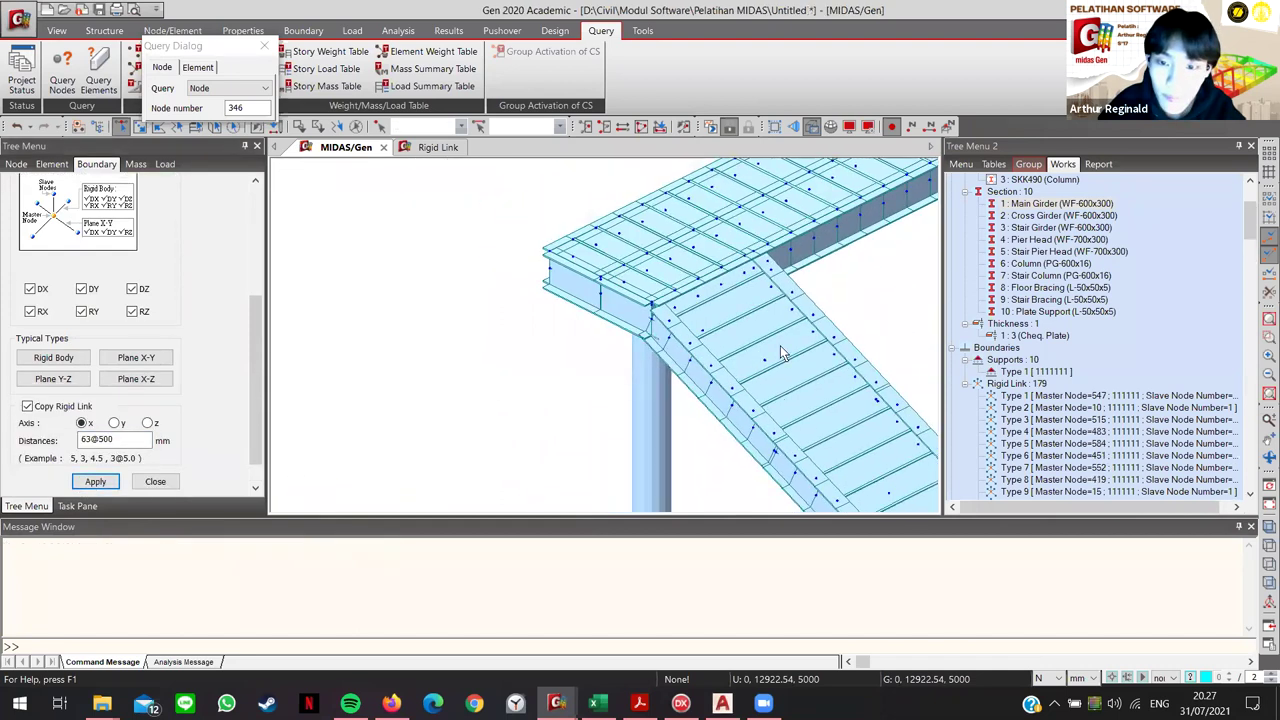
pyautogui.scroll(-3, 790, 300)
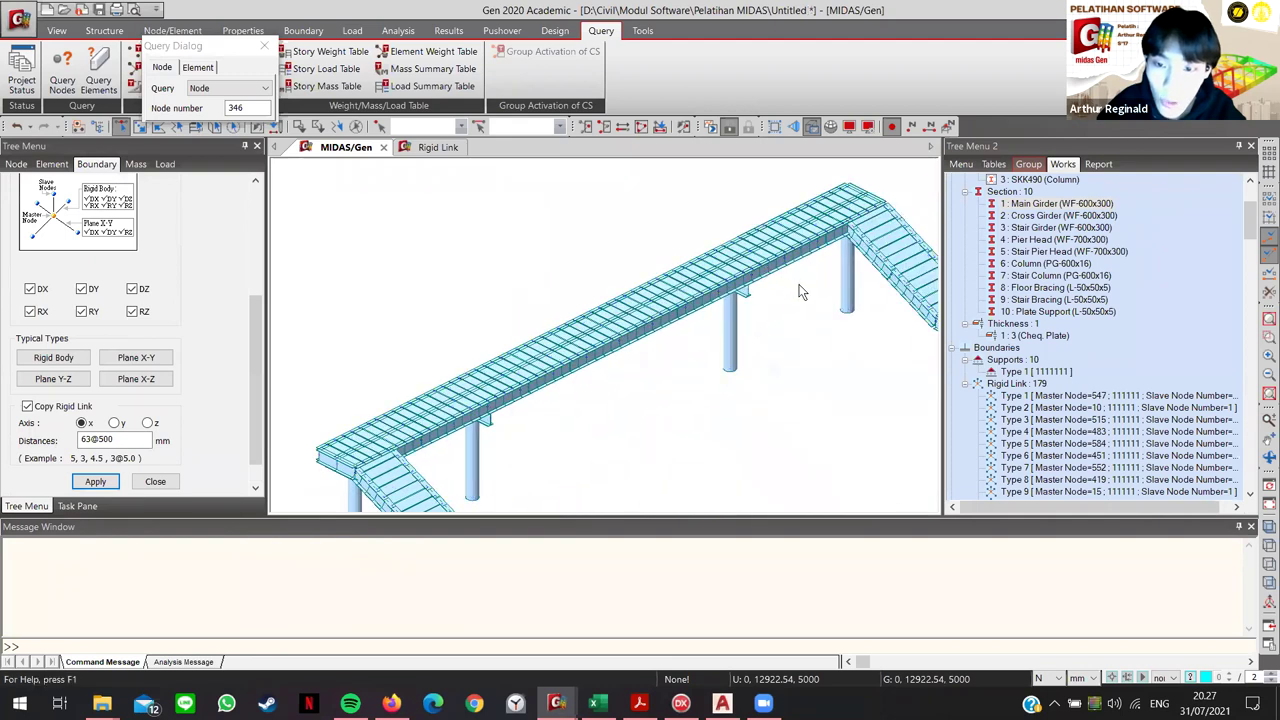
pyautogui.scroll(3, 800, 290)
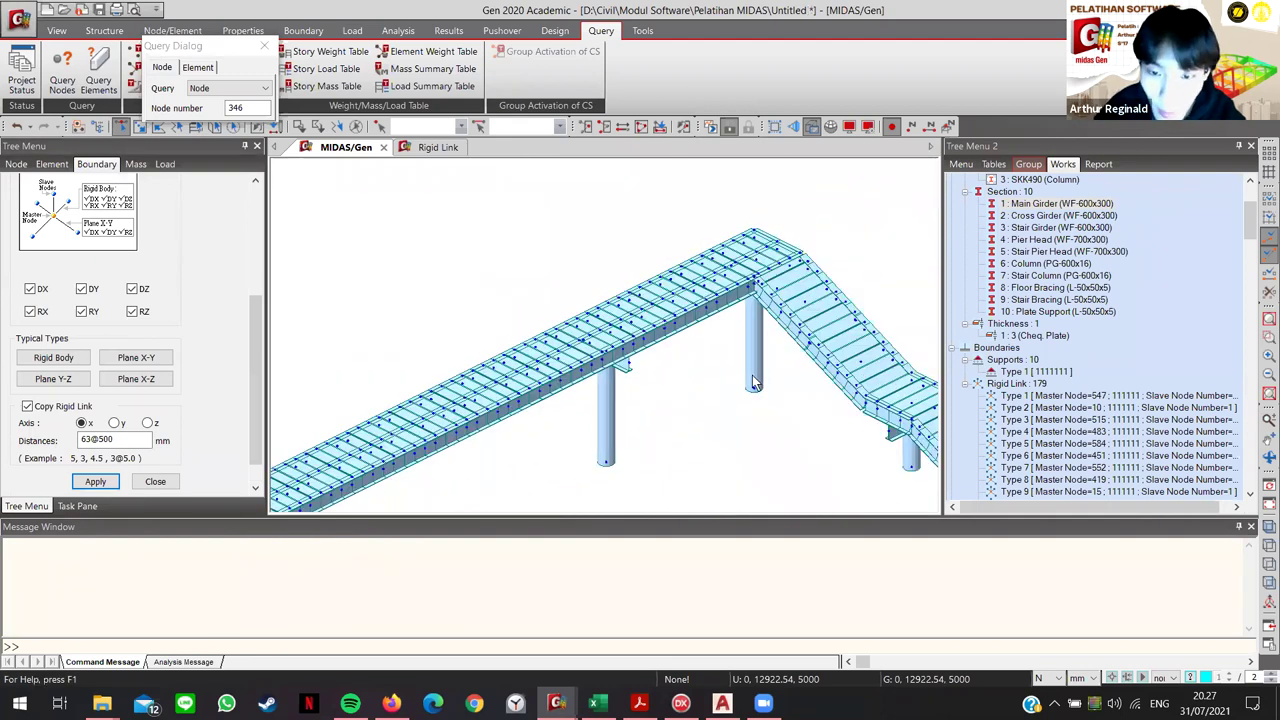
pyautogui.scroll(5, 600, 445)
pyautogui.scroll(-6, 620, 443)
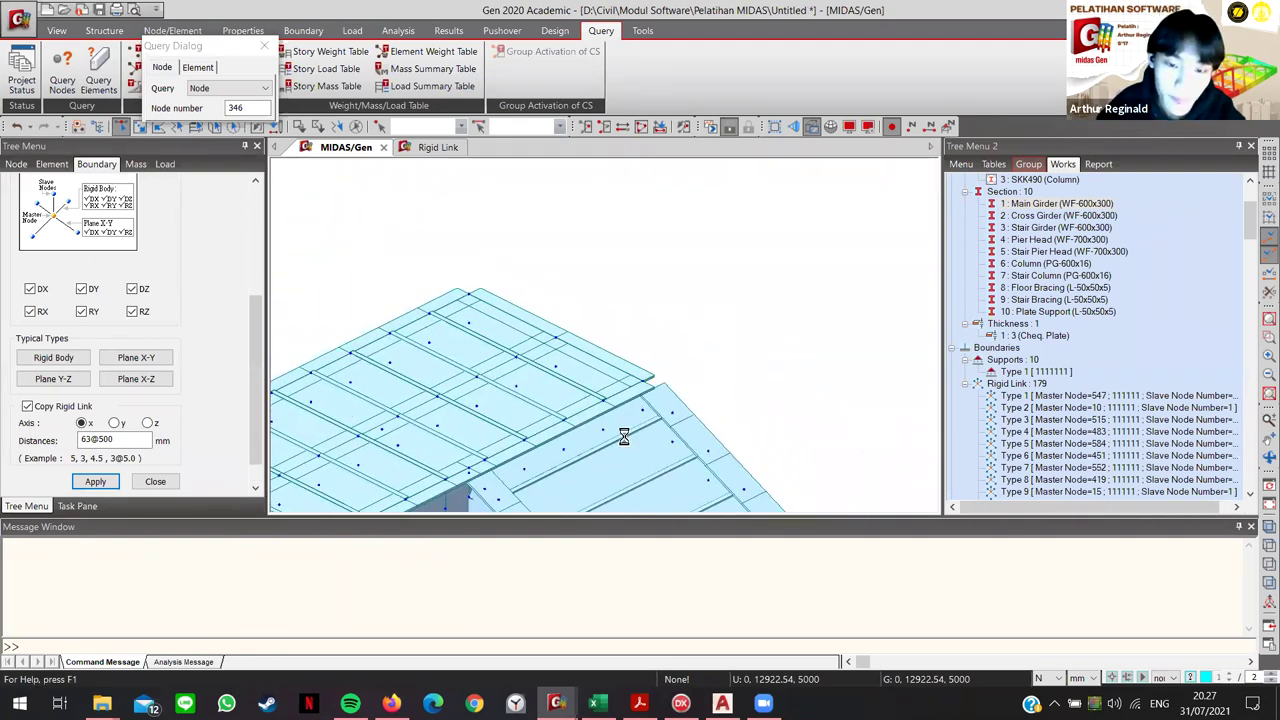
pyautogui.scroll(5, 590, 418)
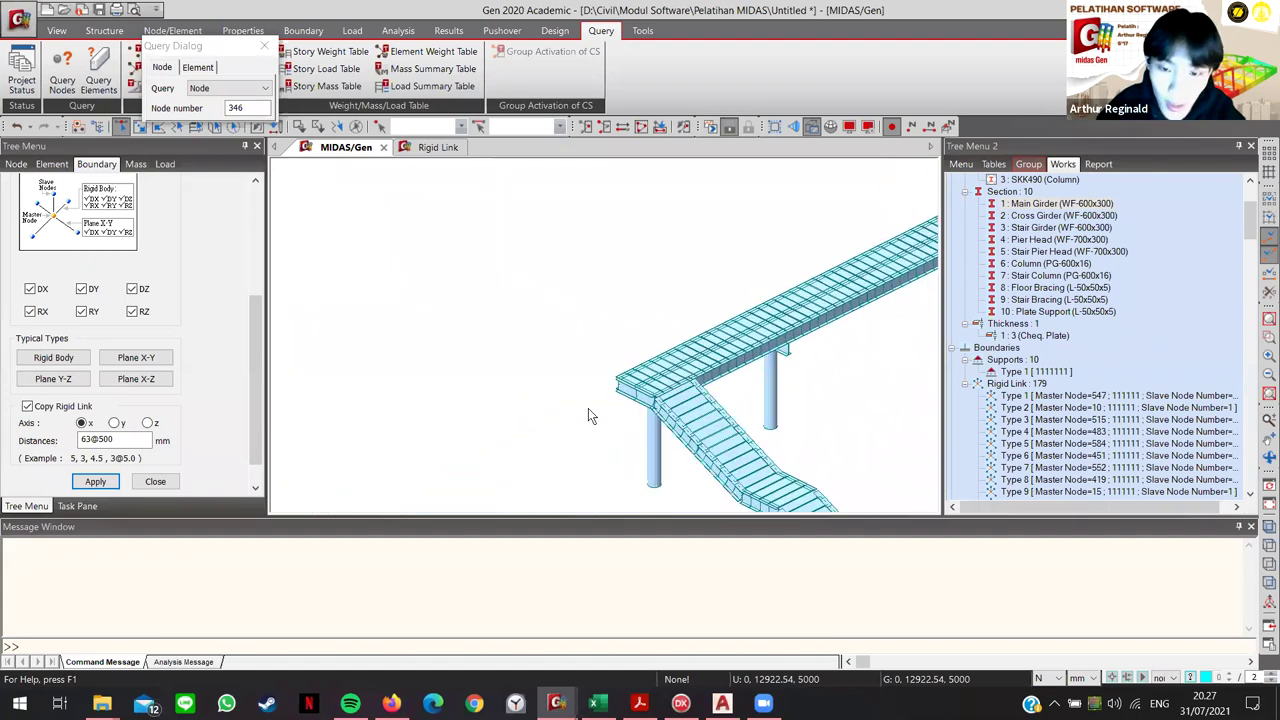
pyautogui.scroll(-1, 356, 428)
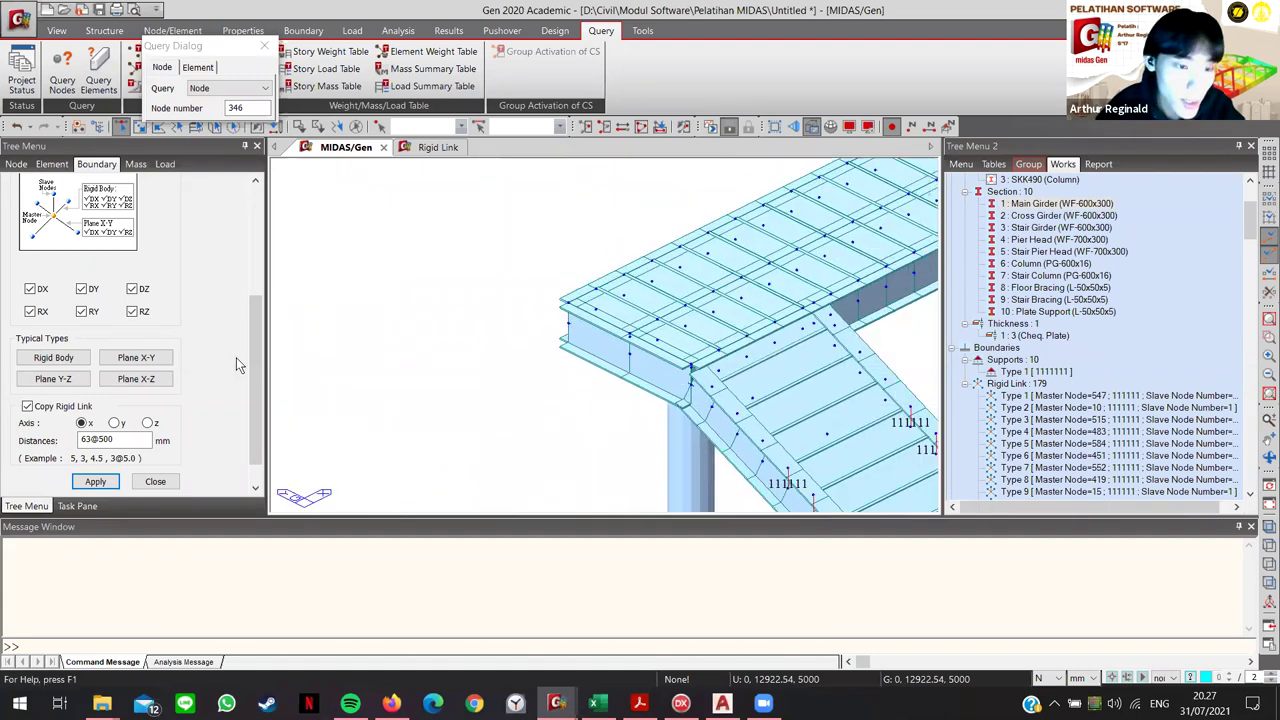
pyautogui.scroll(3, 134, 298)
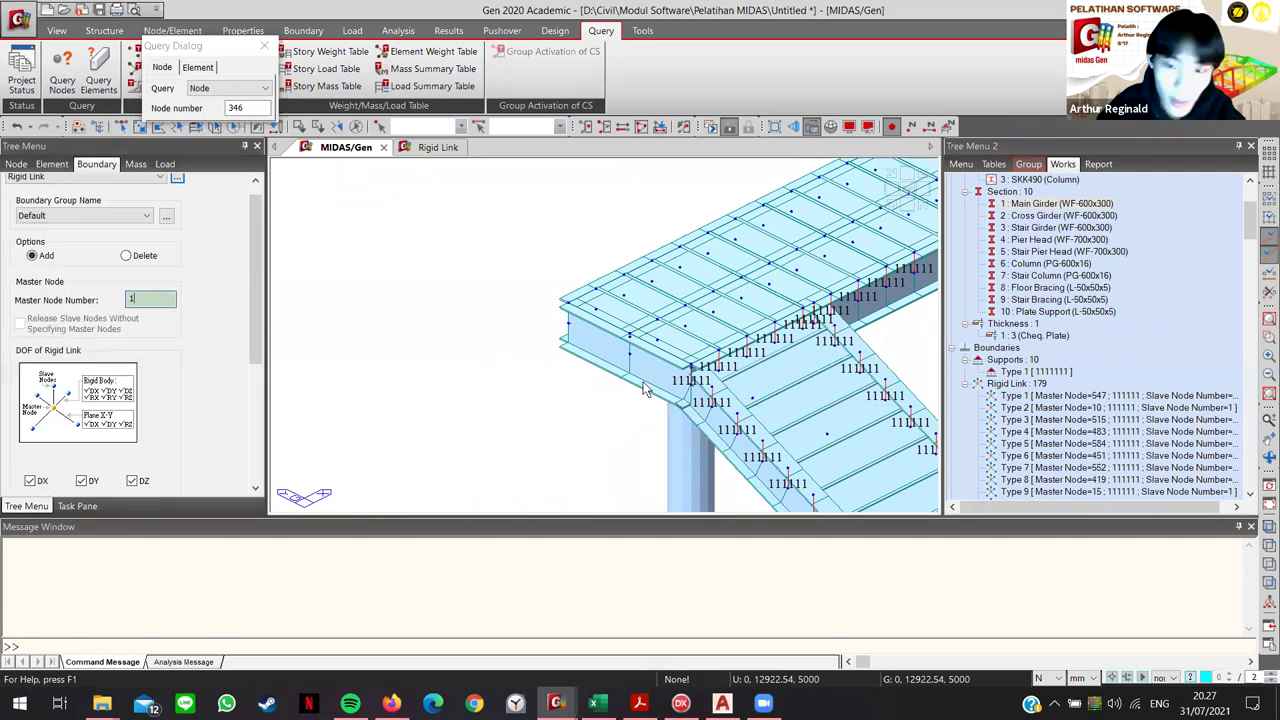
# Step: Copy two more rigid links, from girder node 347 and the next node, at 63@500 mm along x
pyautogui.write('3')
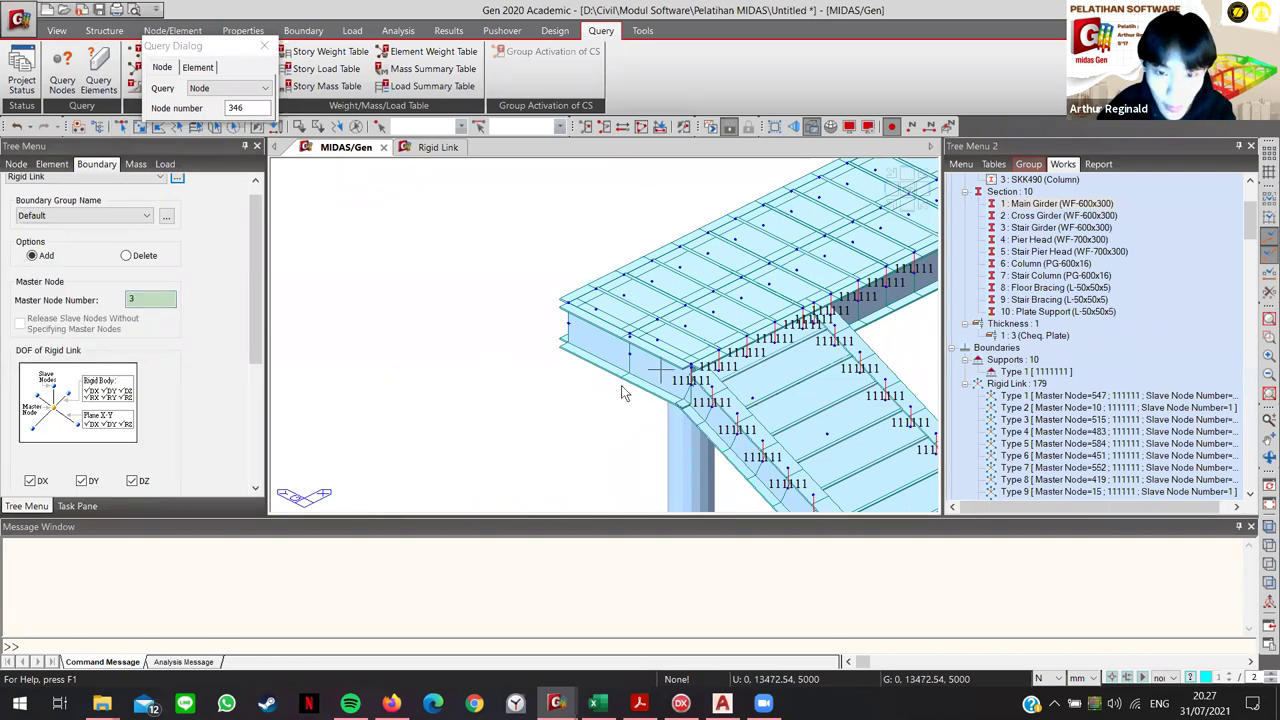
pyautogui.scroll(5, 598, 338)
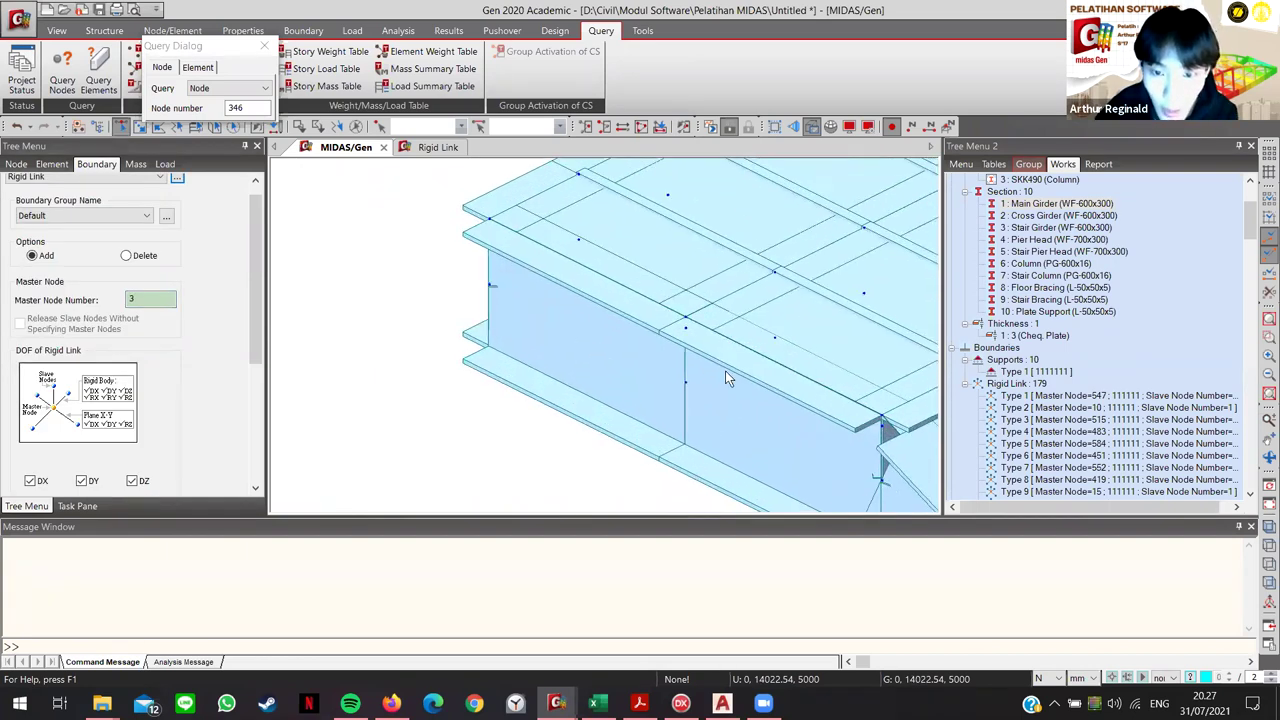
pyautogui.click(692, 321)
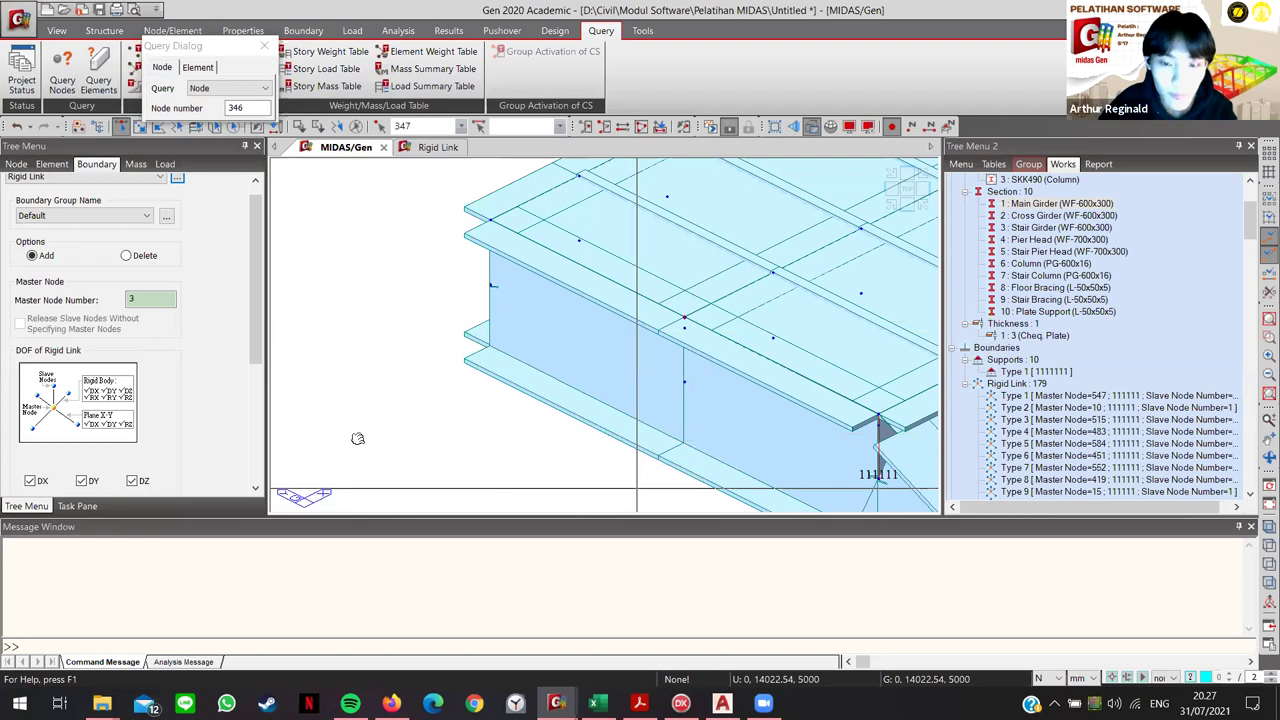
pyautogui.scroll(-5, 200, 430)
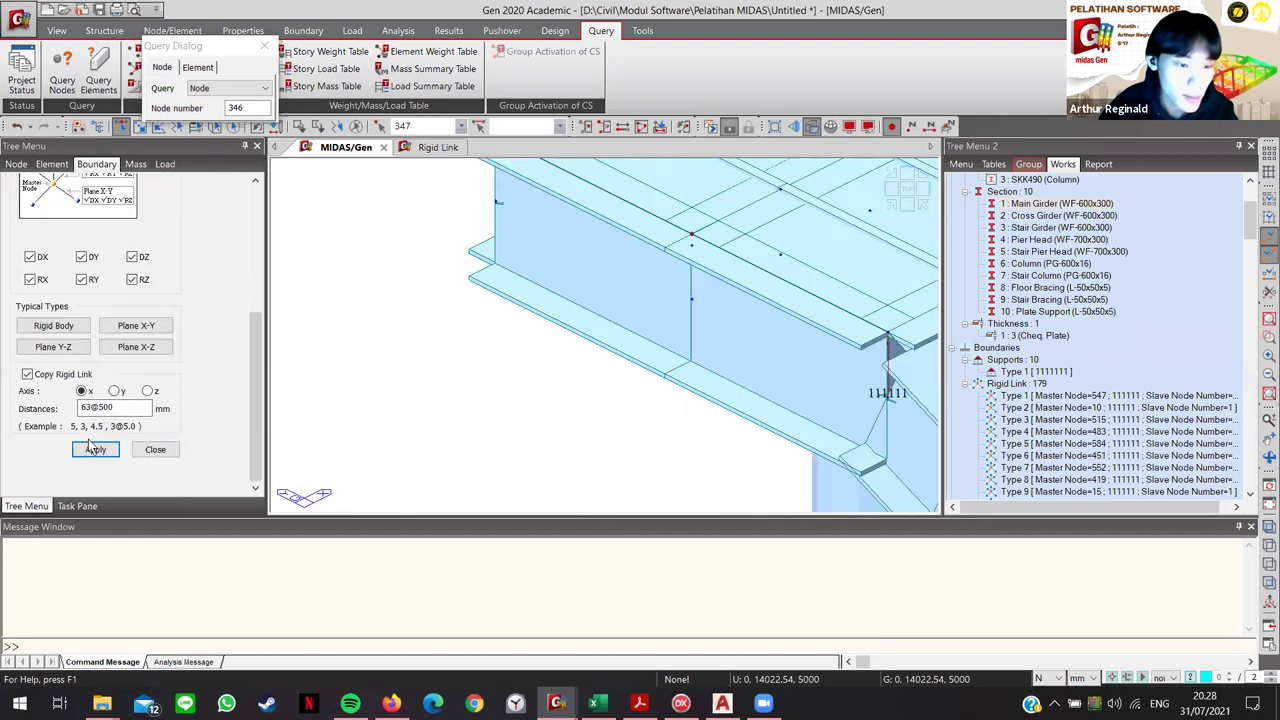
pyautogui.click(93, 449)
pyautogui.scroll(-3, 552, 377)
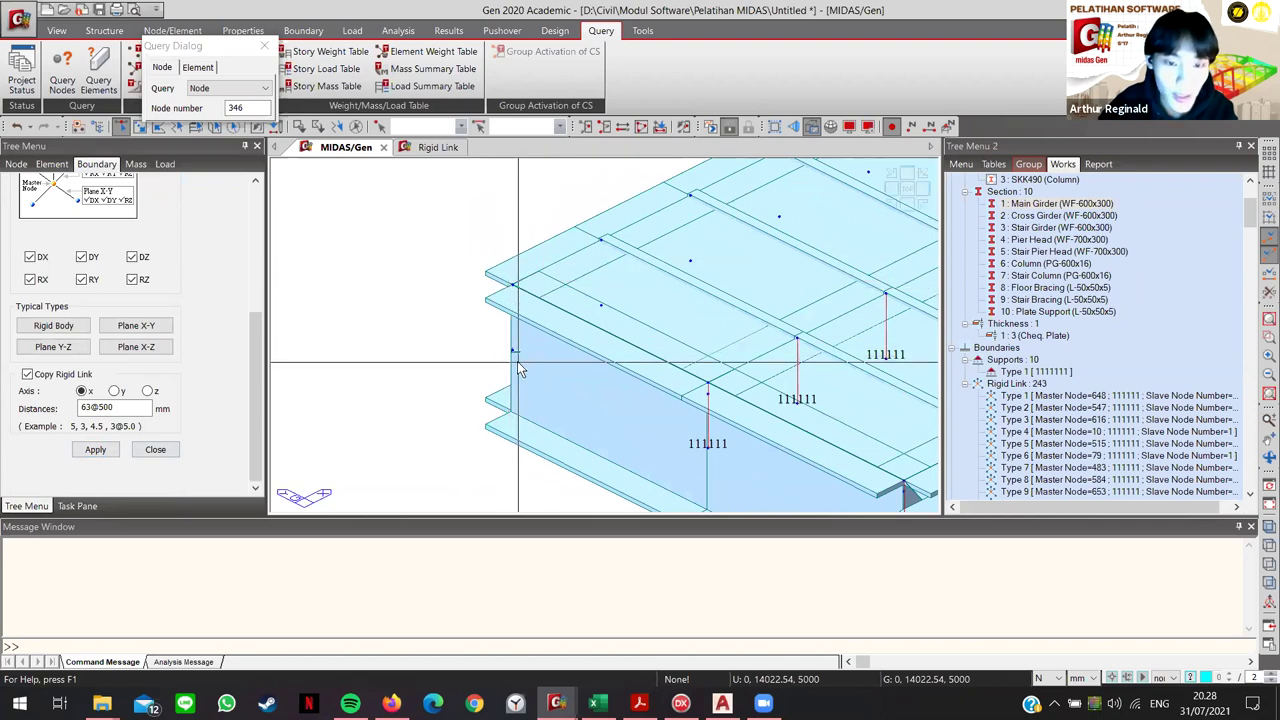
pyautogui.click(513, 285)
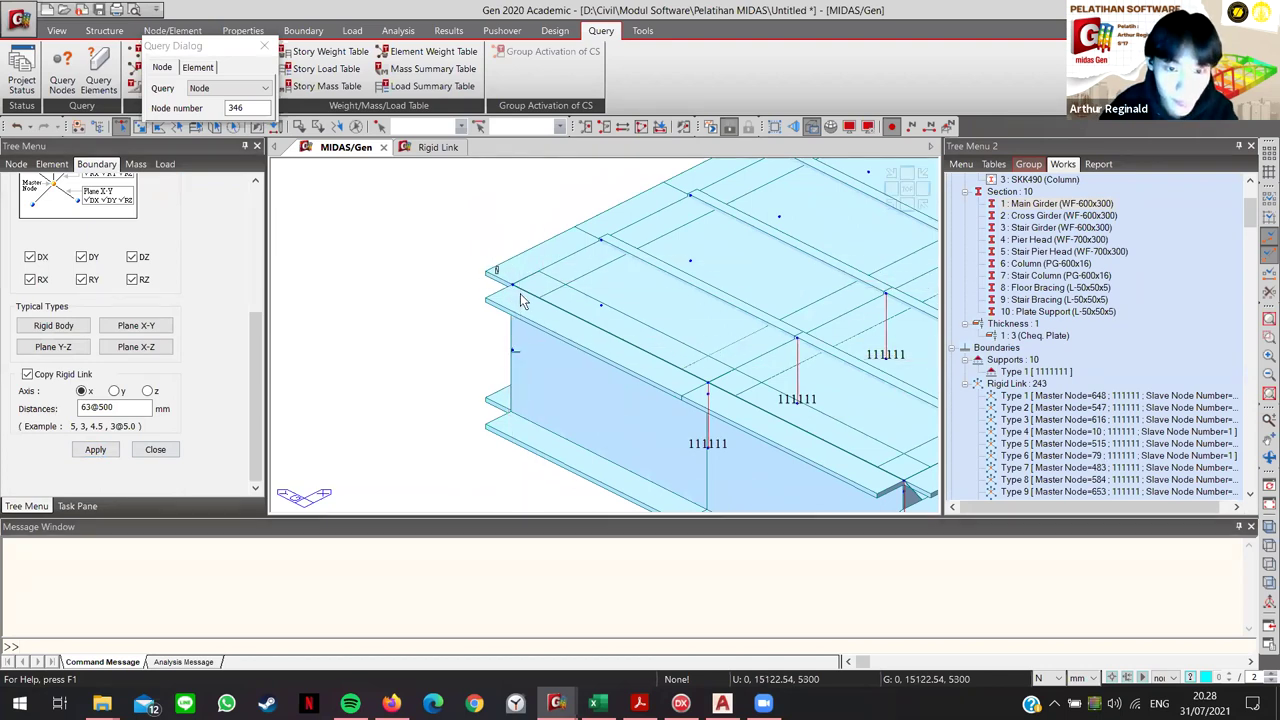
pyautogui.click(95, 450)
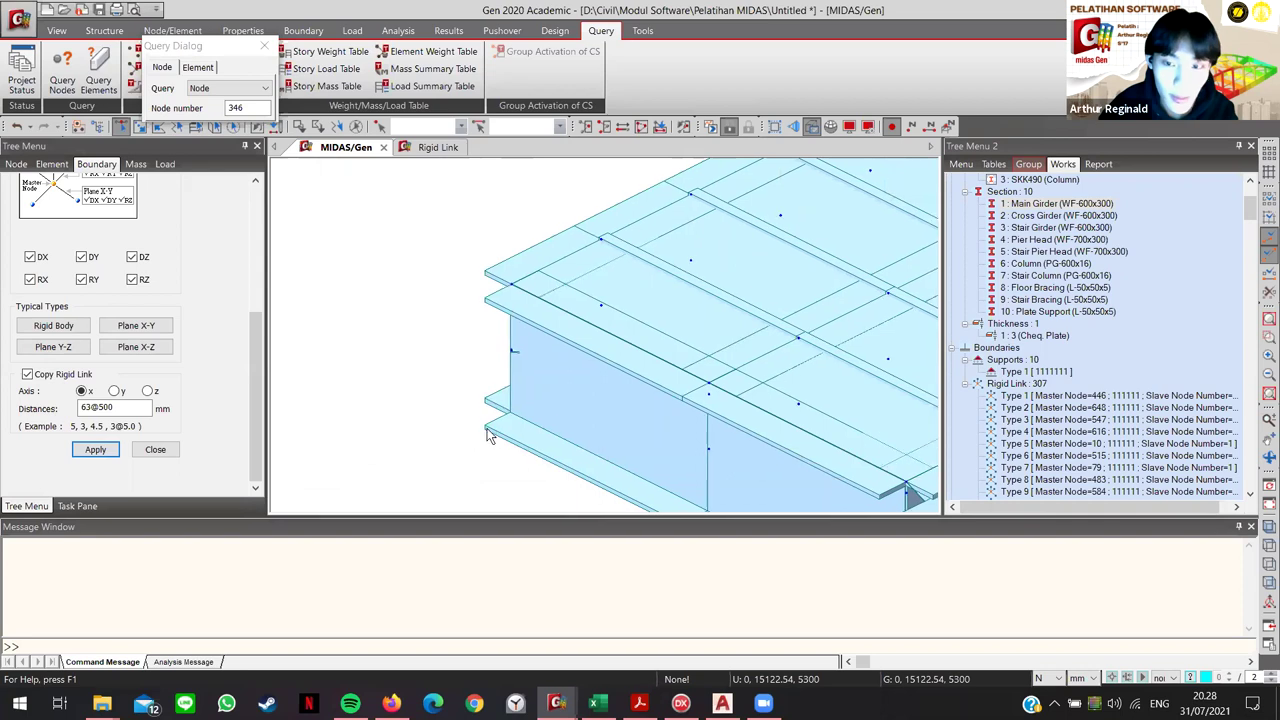
pyautogui.scroll(-8, 507, 440)
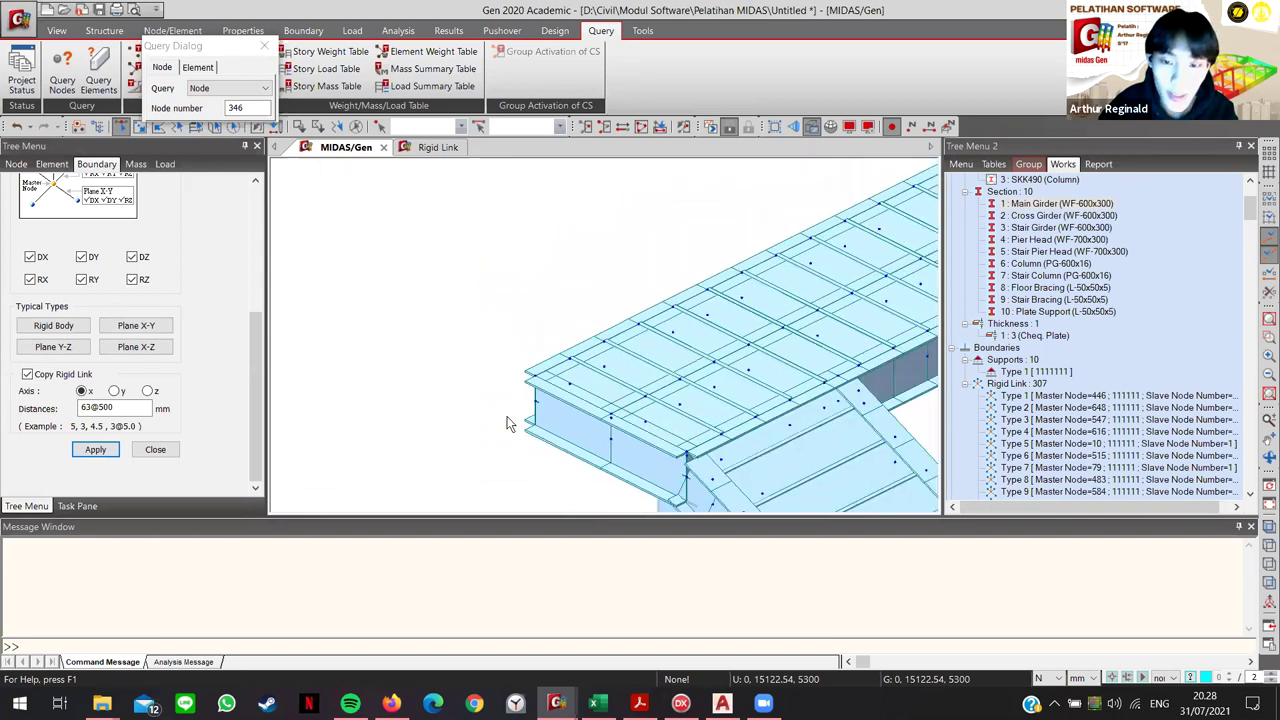
pyautogui.scroll(-6, 677, 399)
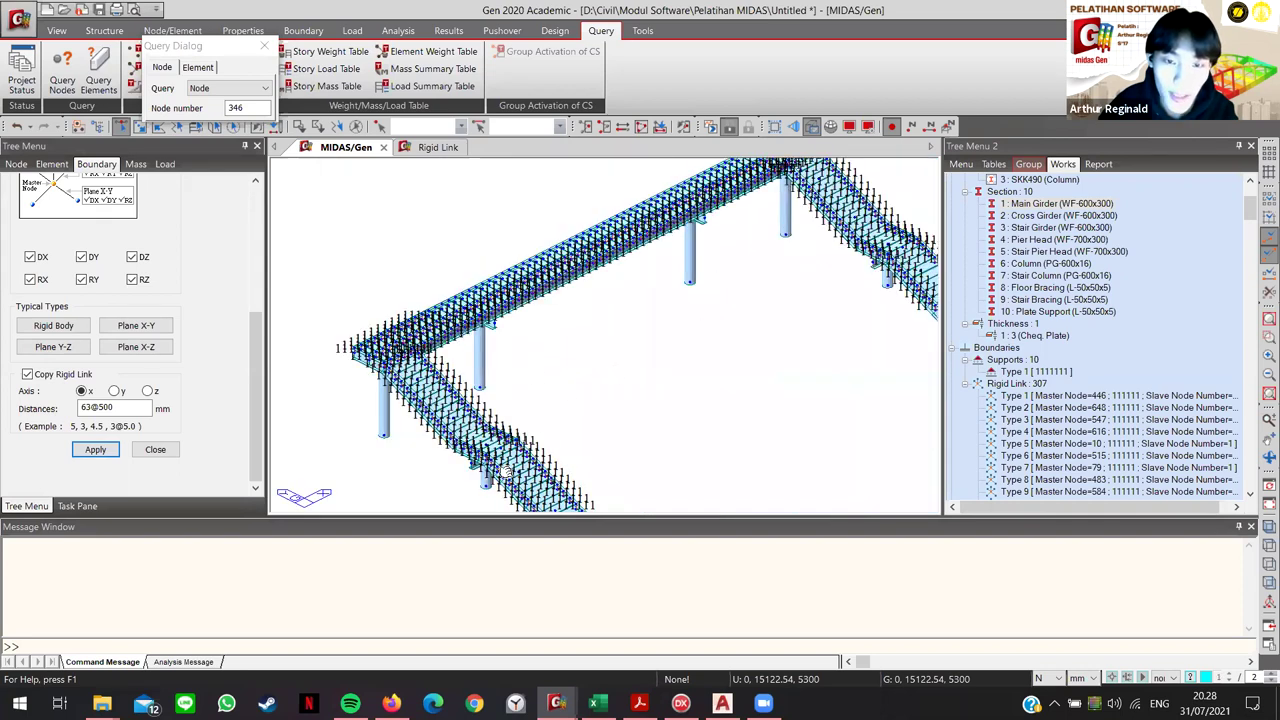
pyautogui.scroll(-2, 608, 462)
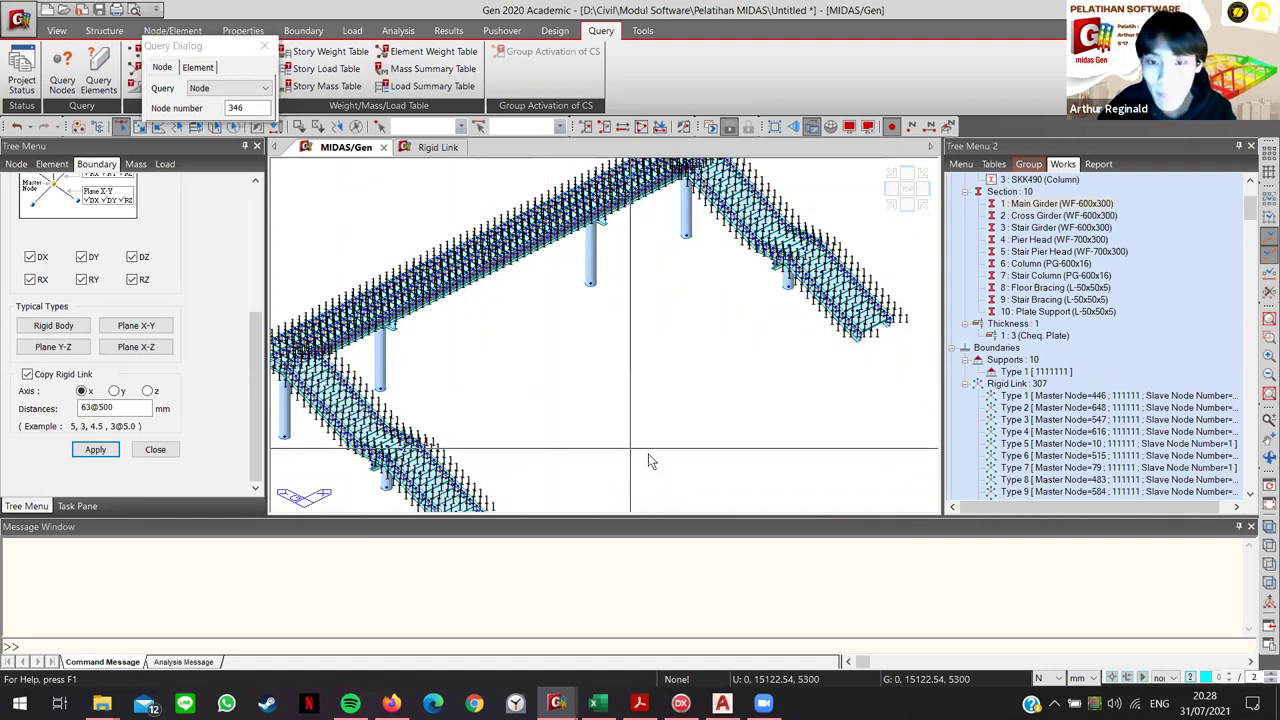
pyautogui.moveTo(536, 383)
pyautogui.mouseDown(button='middle')
pyautogui.moveTo(677, 394)
pyautogui.moveTo(571, 423)
pyautogui.moveTo(620, 440)
pyautogui.mouseUp(button='middle')
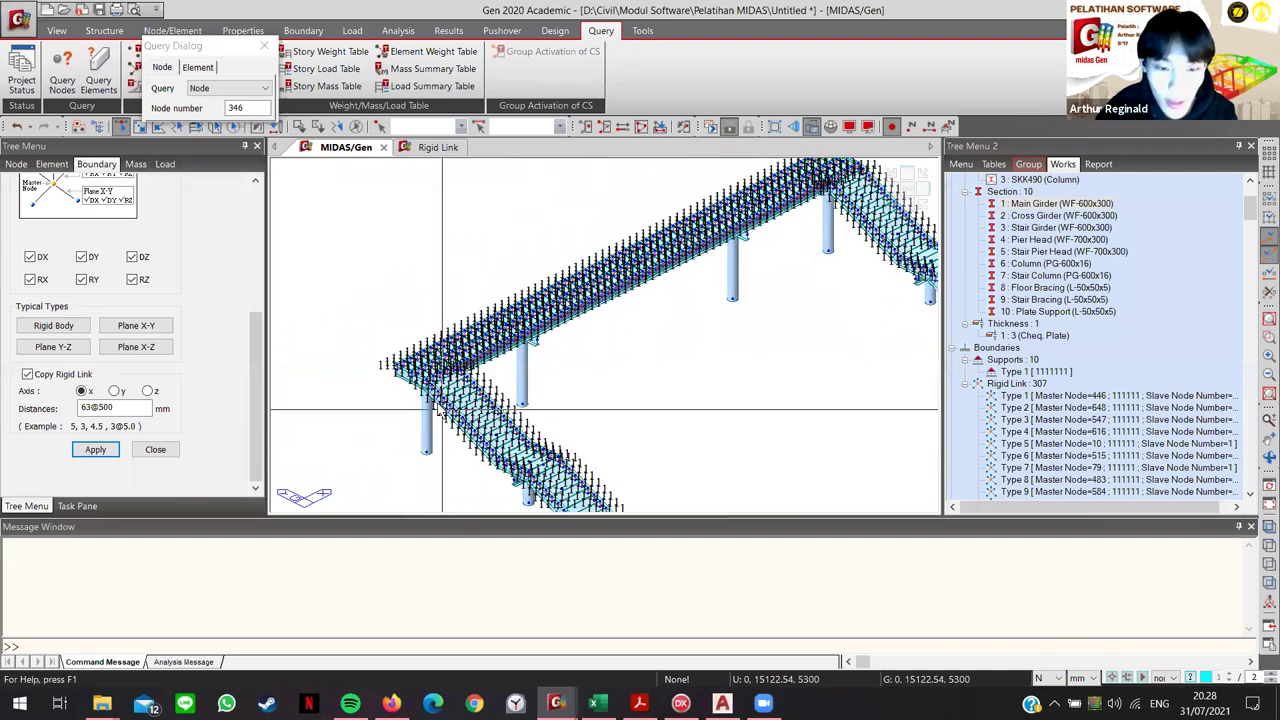
pyautogui.scroll(5, 420, 402)
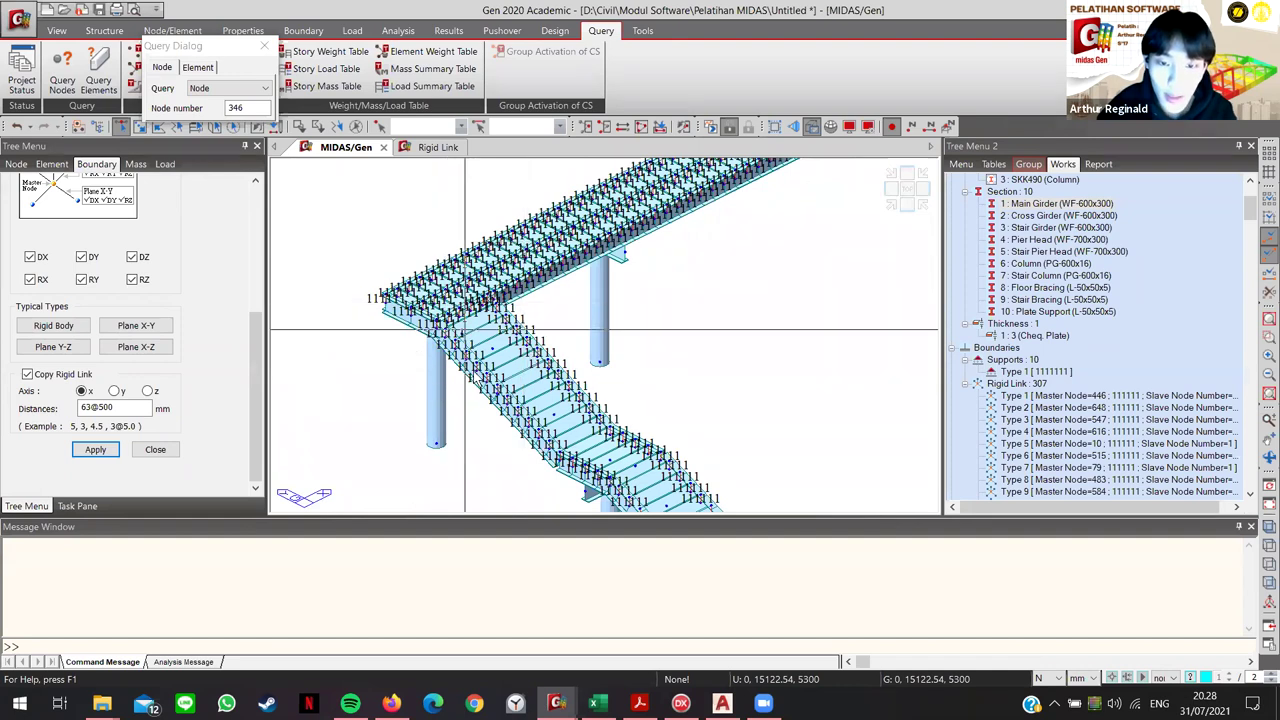
pyautogui.moveTo(592, 433); pyautogui.dragTo(452, 332, button='middle')
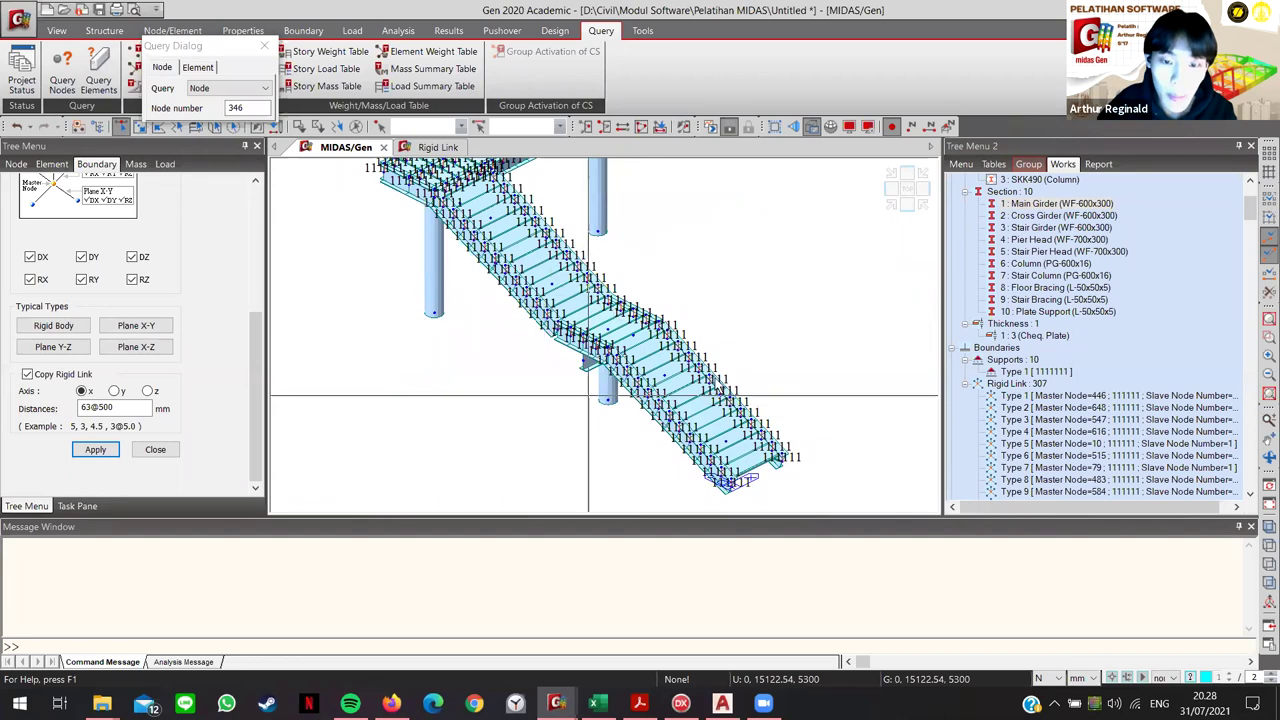
pyautogui.moveTo(623, 398); pyautogui.dragTo(652, 452, button='middle')
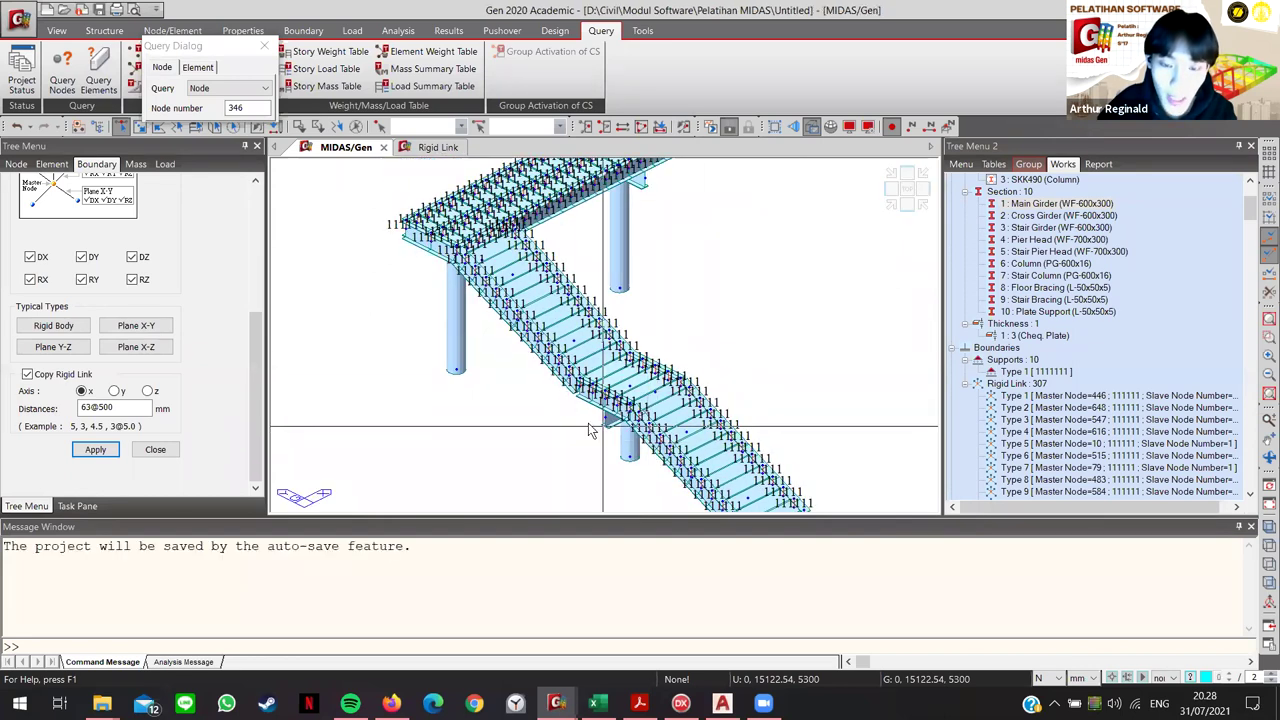
pyautogui.scroll(5, 620, 390)
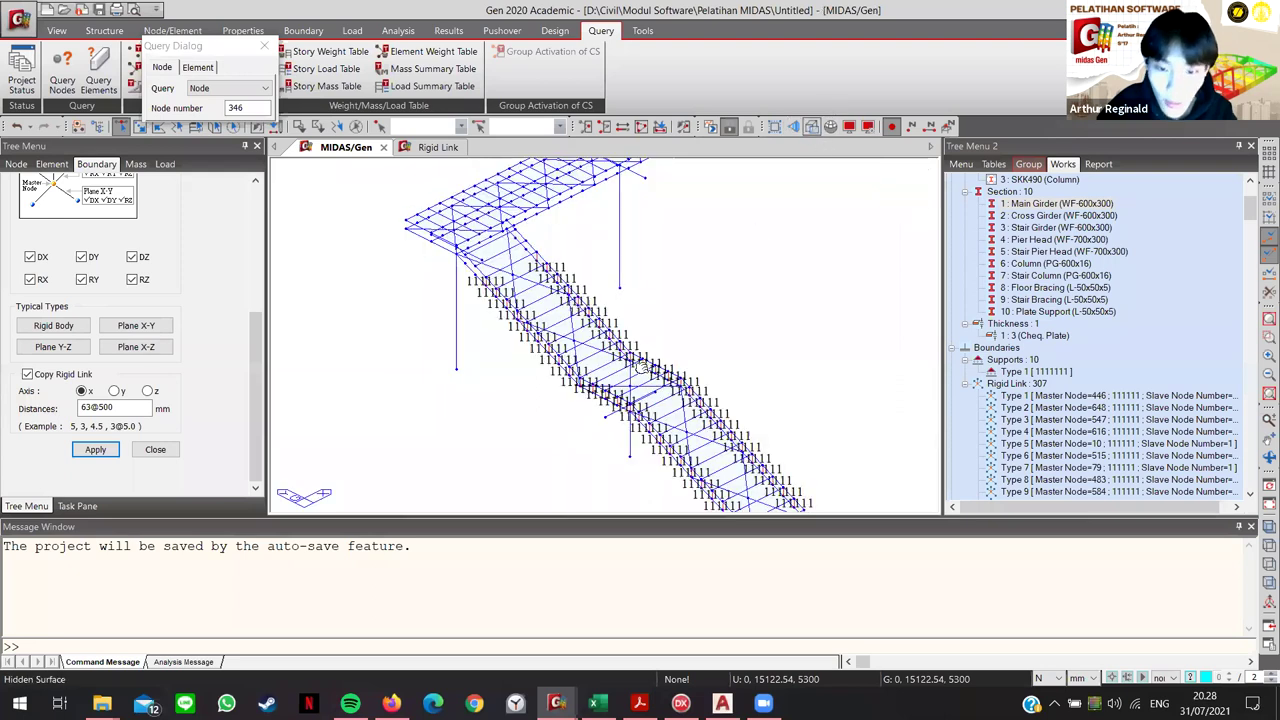
pyautogui.keyDown('ctrl'); pyautogui.moveTo(620, 390); pyautogui.dragTo(571, 328, button='middle'); pyautogui.keyUp('ctrl')
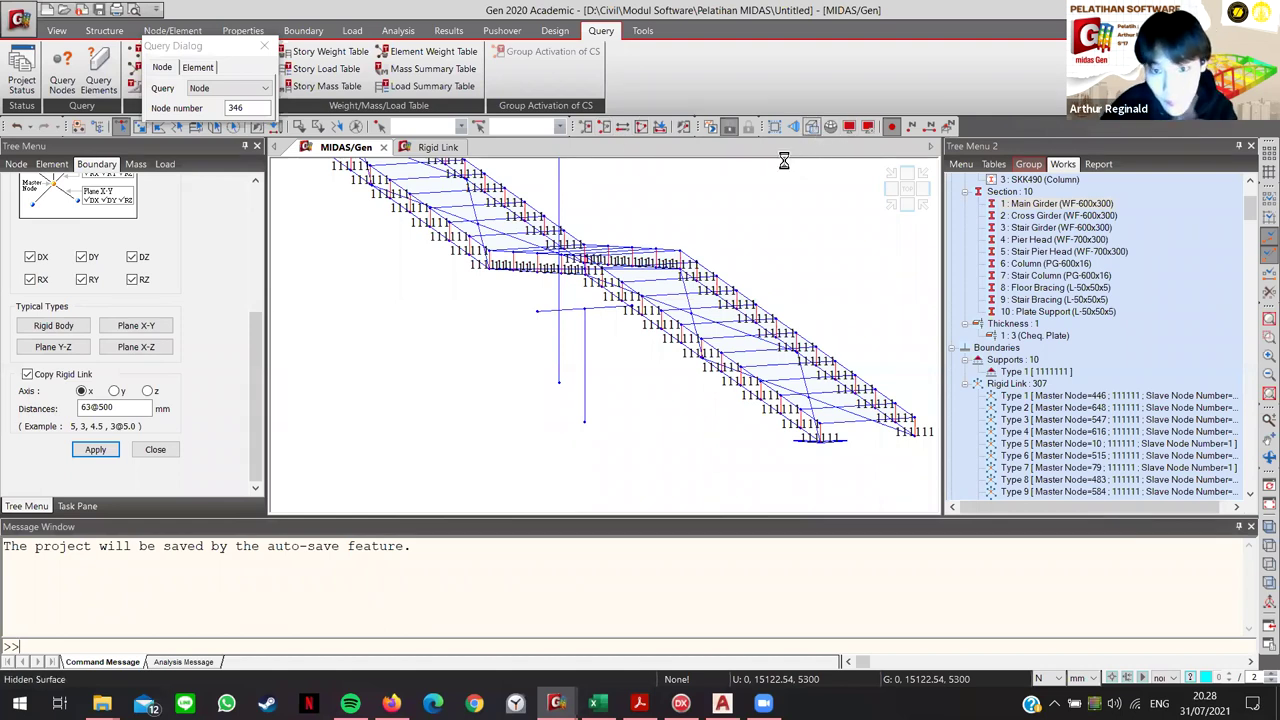
pyautogui.hotkey('ctrl', 'h')
pyautogui.scroll(5, 565, 342)
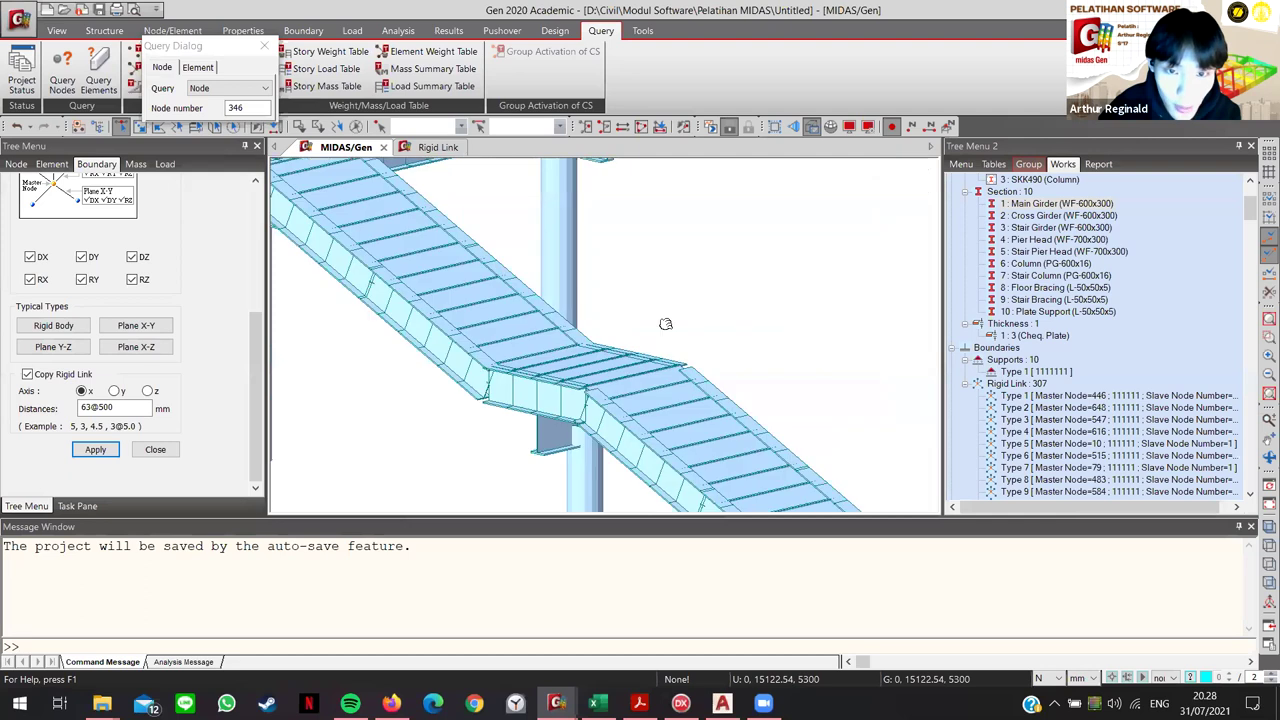
pyautogui.scroll(4, 546, 328)
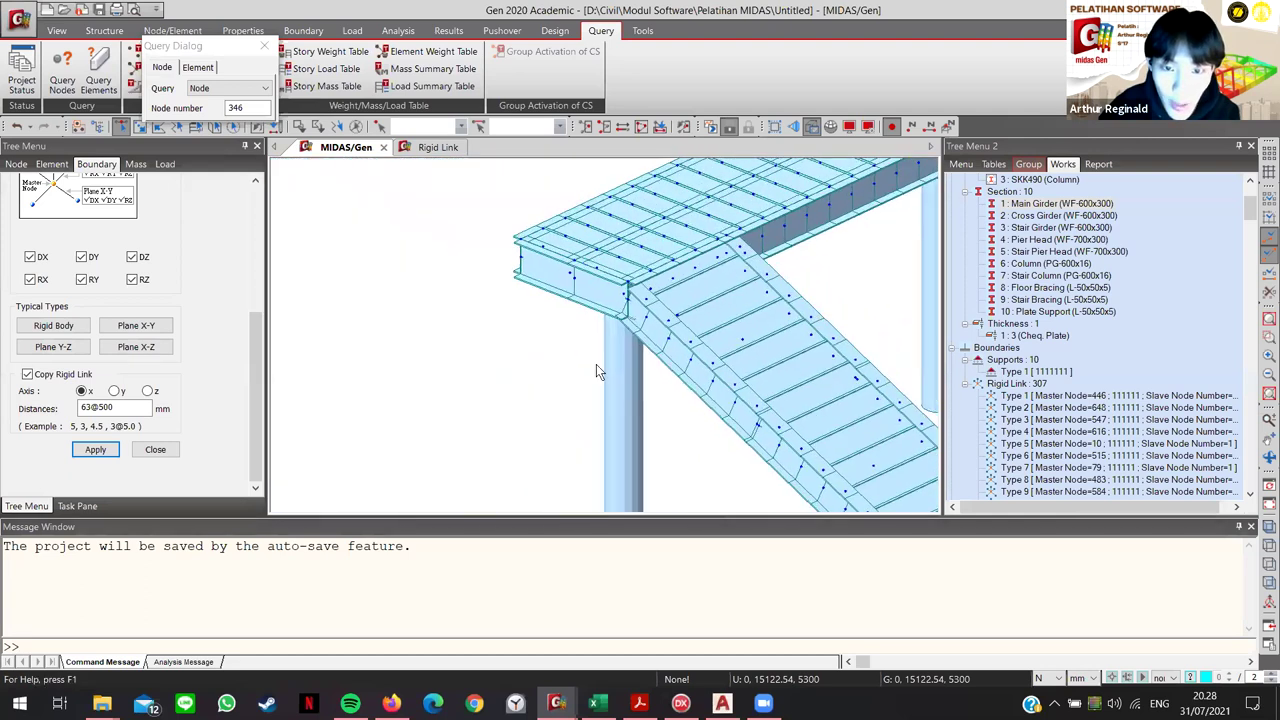
pyautogui.moveTo(214, 67); pyautogui.dragTo(176, 289)
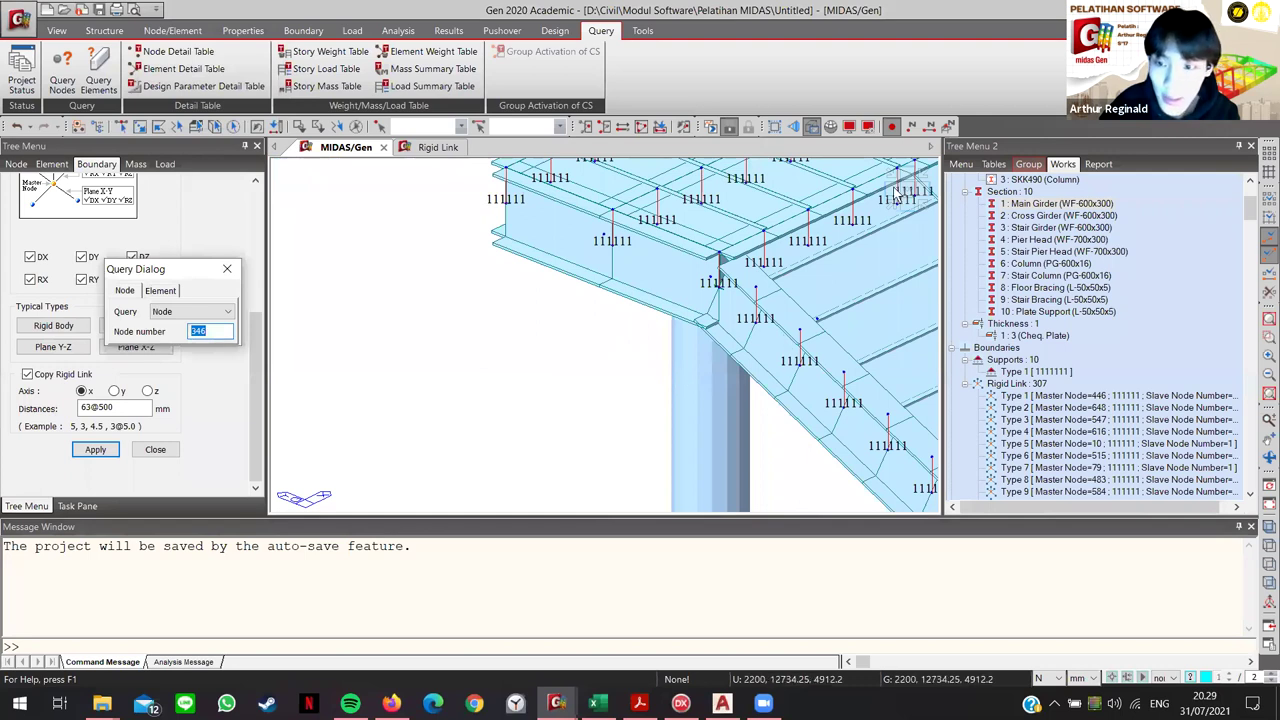
# Step: Select the pier-head nodes in the elevation view and orbit slightly out of elevation
pyautogui.scroll(5, 365, 274)
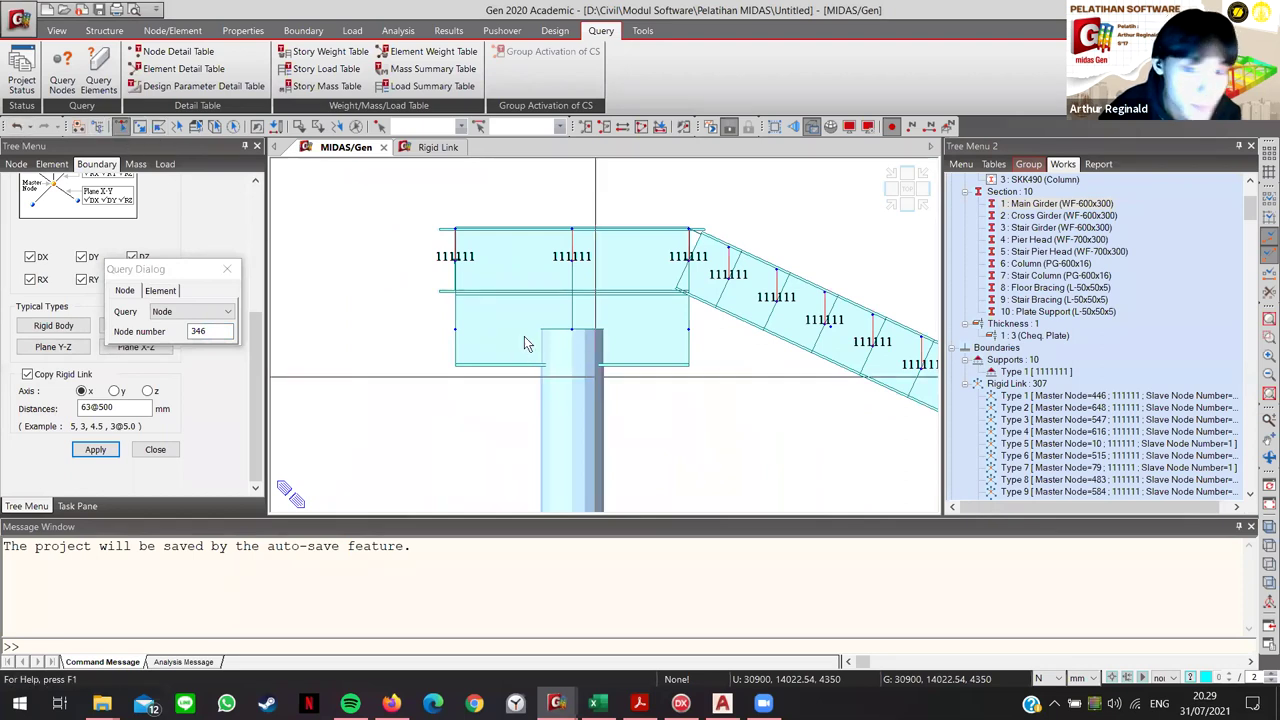
pyautogui.click(127, 128)
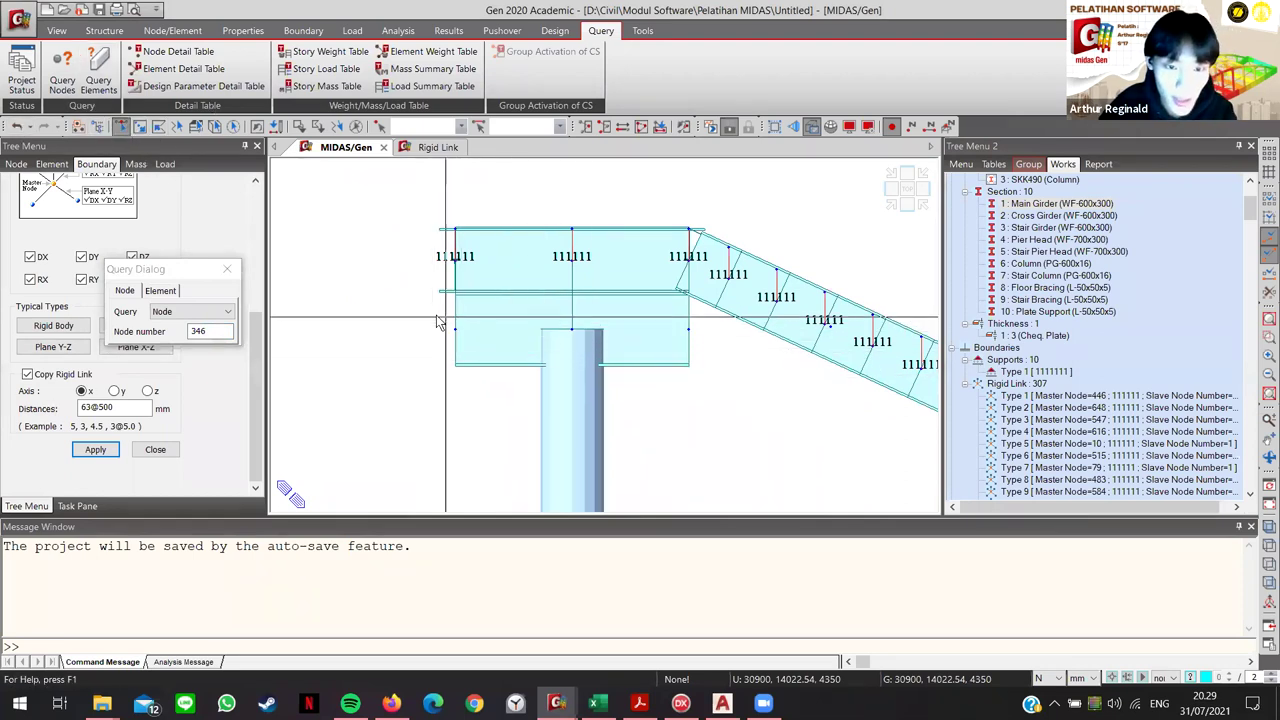
pyautogui.click(472, 343)
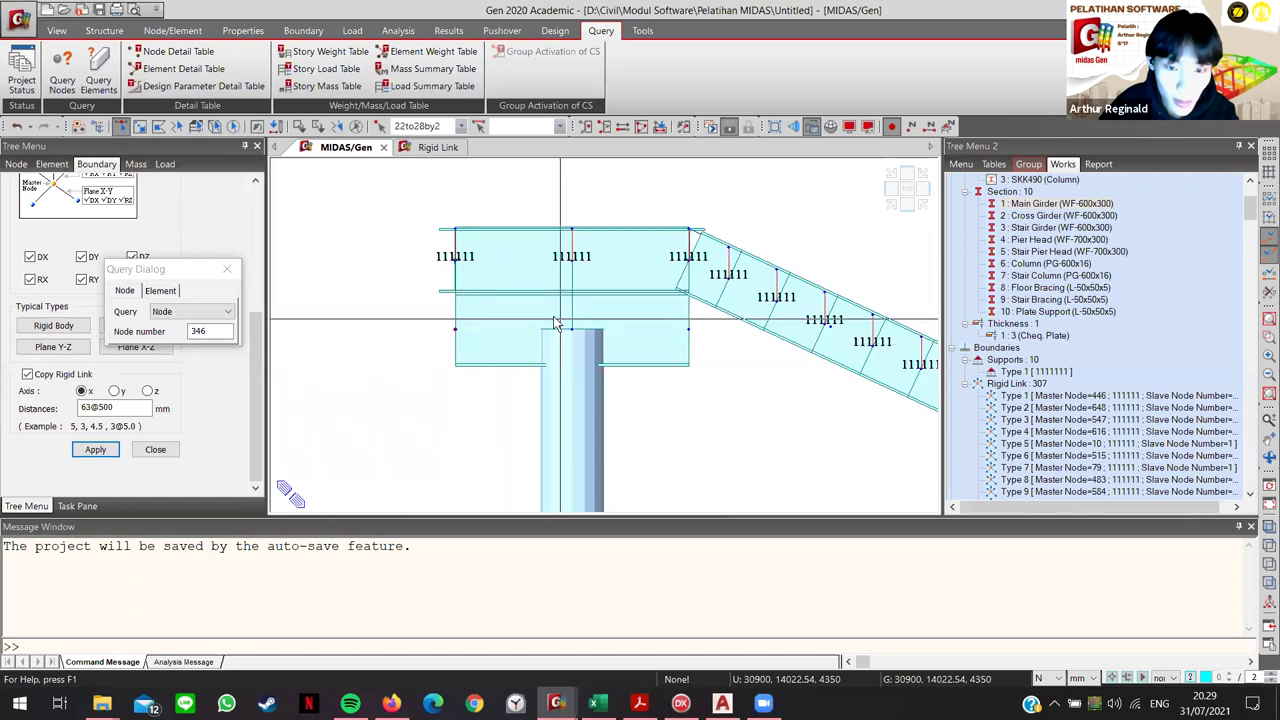
pyautogui.keyDown('ctrl'); pyautogui.moveTo(700, 363); pyautogui.dragTo(420, 220, button='middle'); pyautogui.keyUp('ctrl')
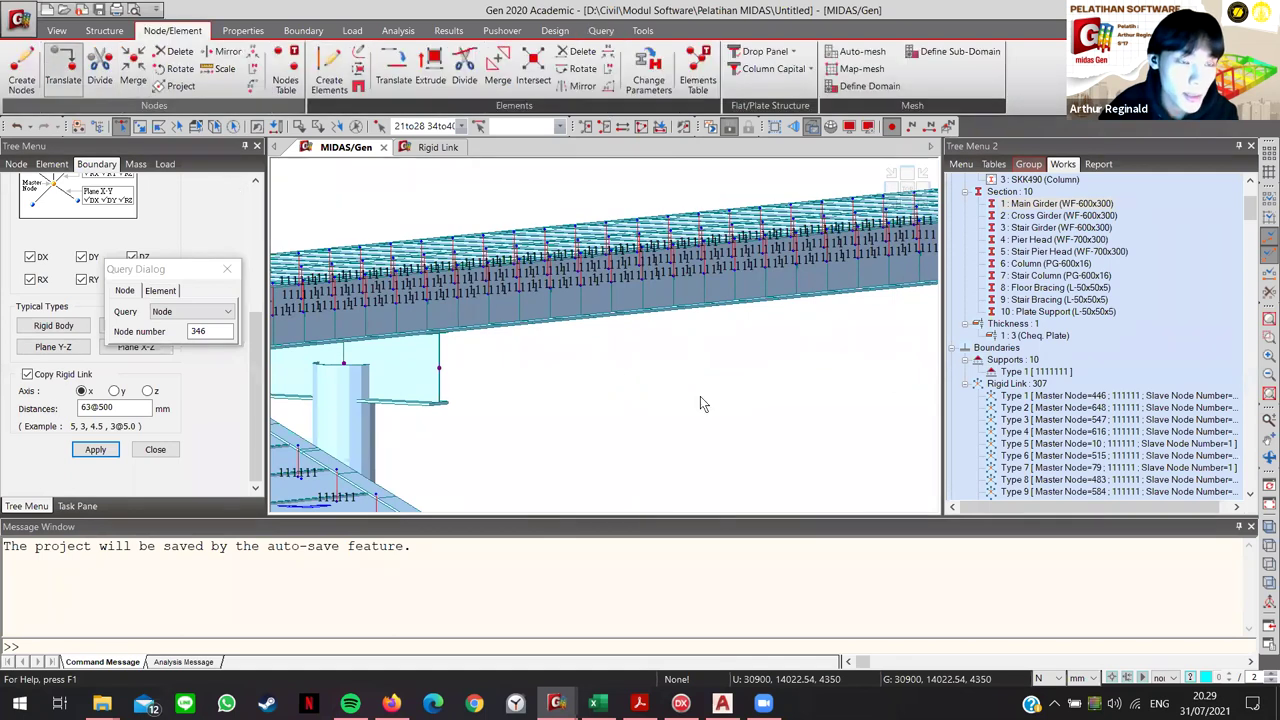
# Step: Copy the selected pier-head nodes upward by dx 0, dy 0, dz 650 mm
pyautogui.moveTo(172, 263); pyautogui.dragTo(242, 135)
pyautogui.click(107, 305)
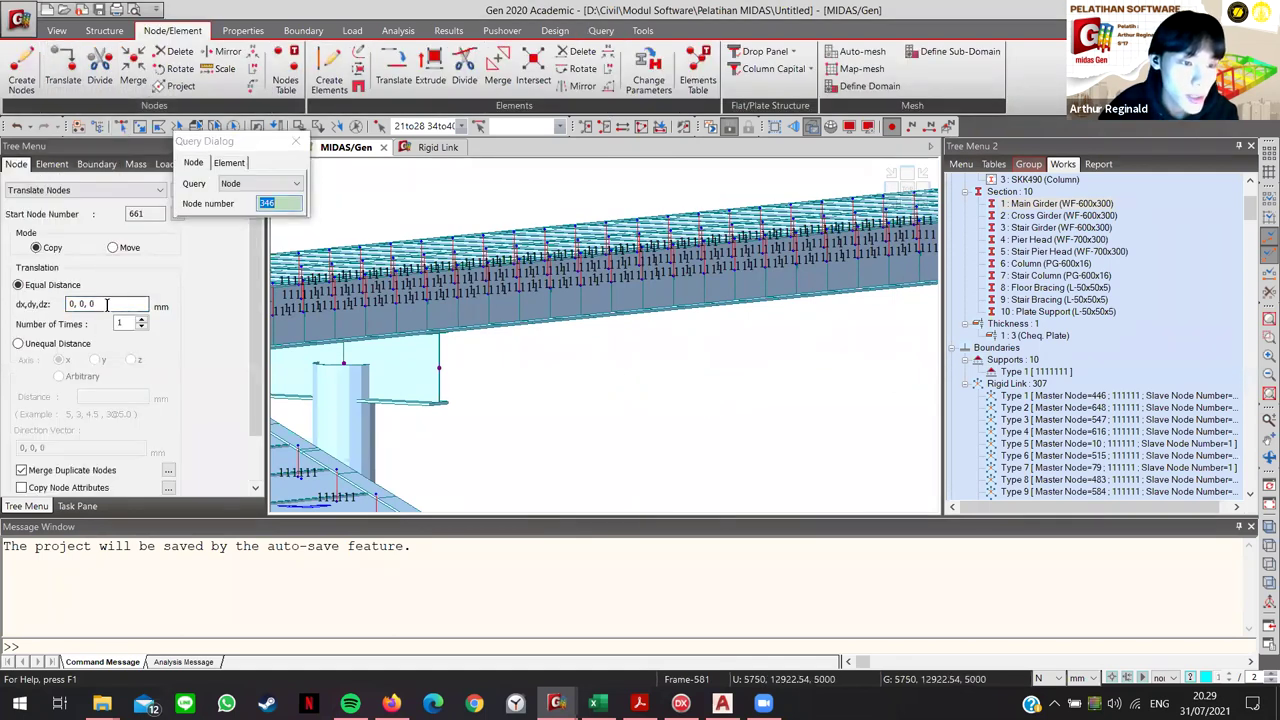
pyautogui.press('BackSpace')
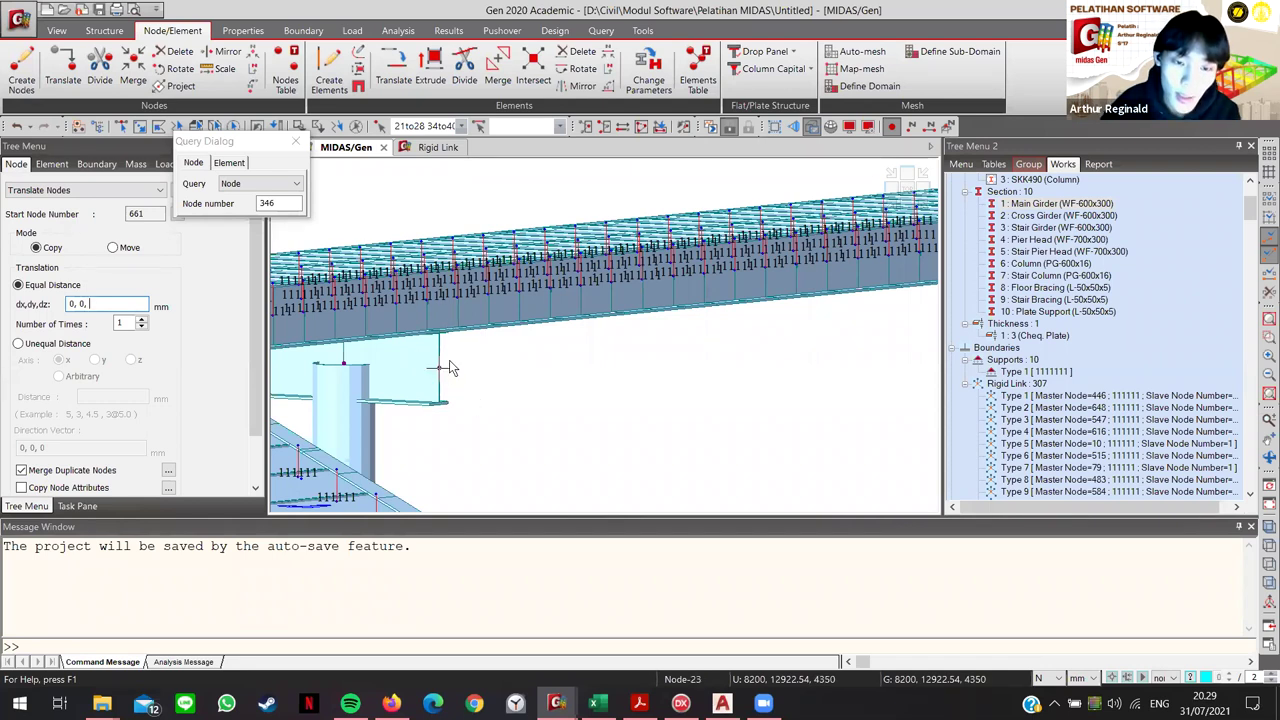
pyautogui.moveTo(449, 367)
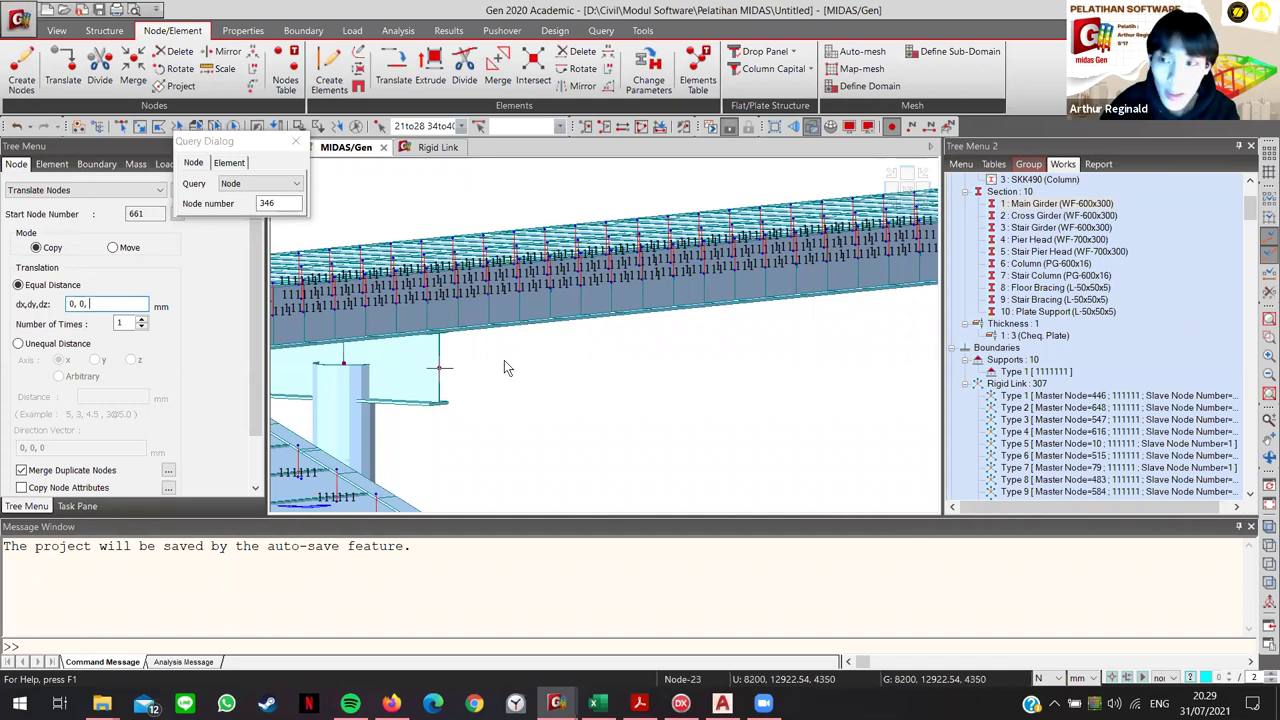
pyautogui.write('650')
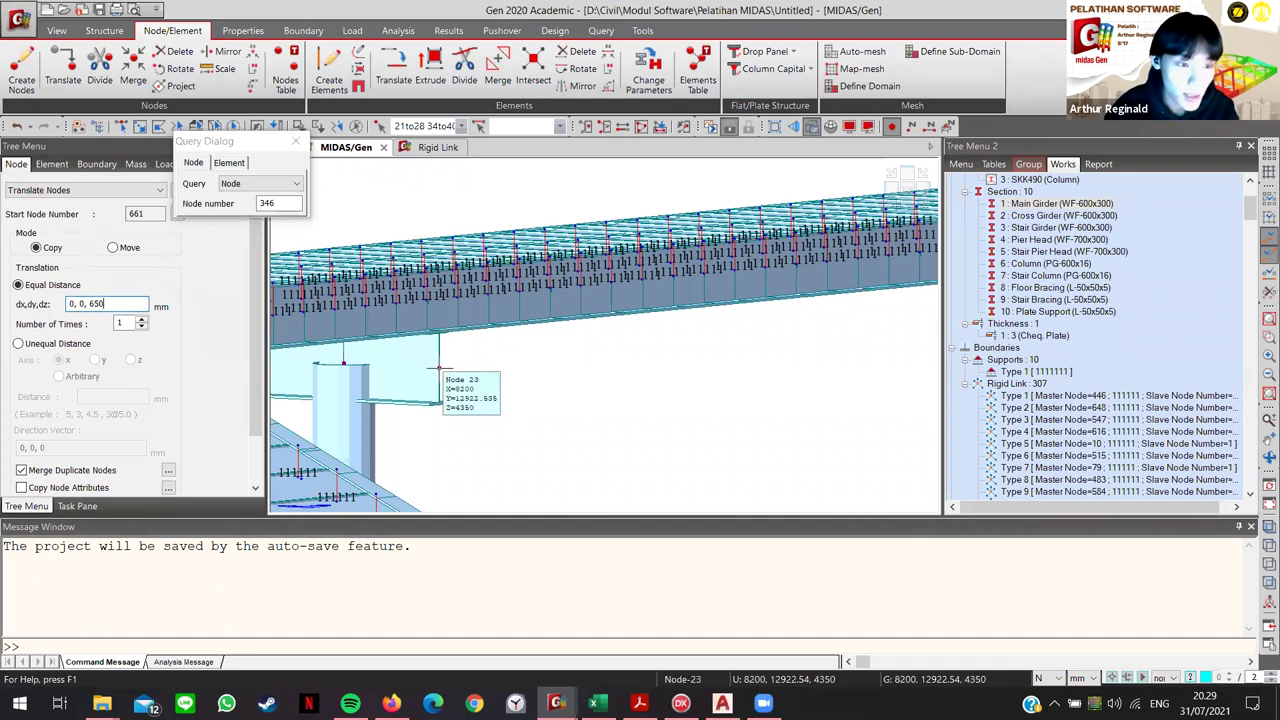
pyautogui.scroll(-2, 135, 388)
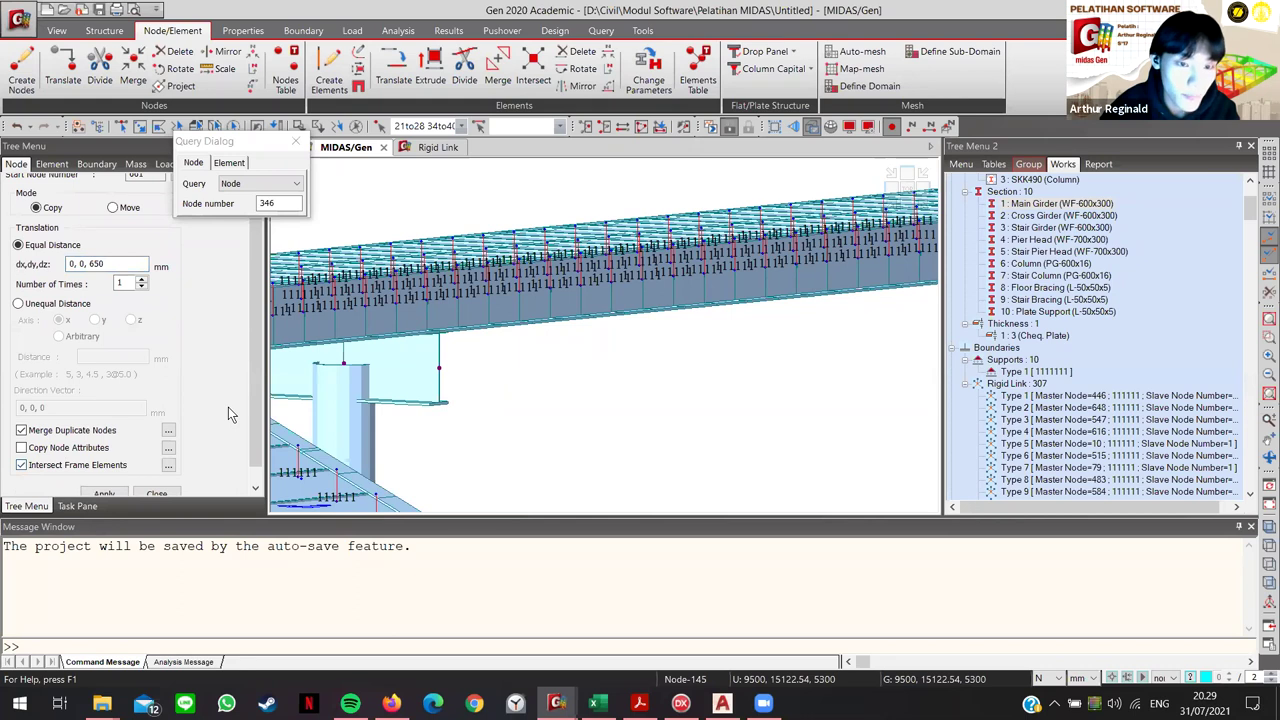
pyautogui.scroll(-1, 228, 407)
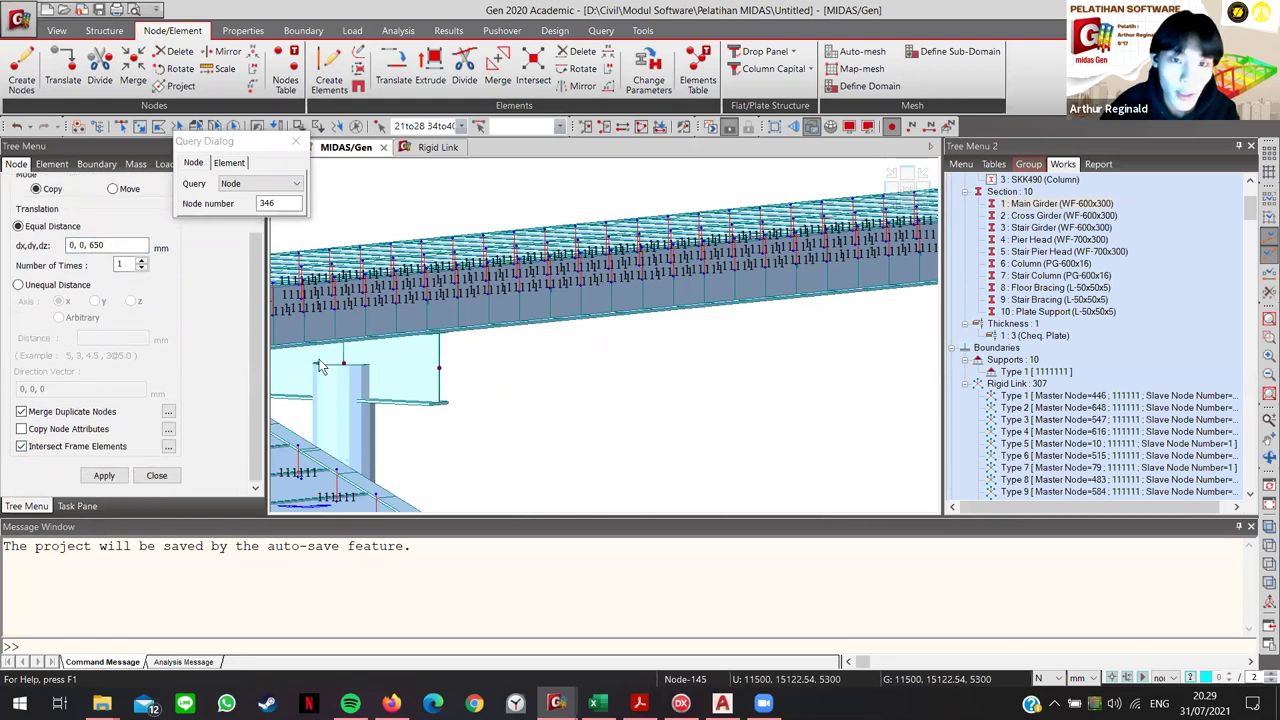
pyautogui.click(104, 476)
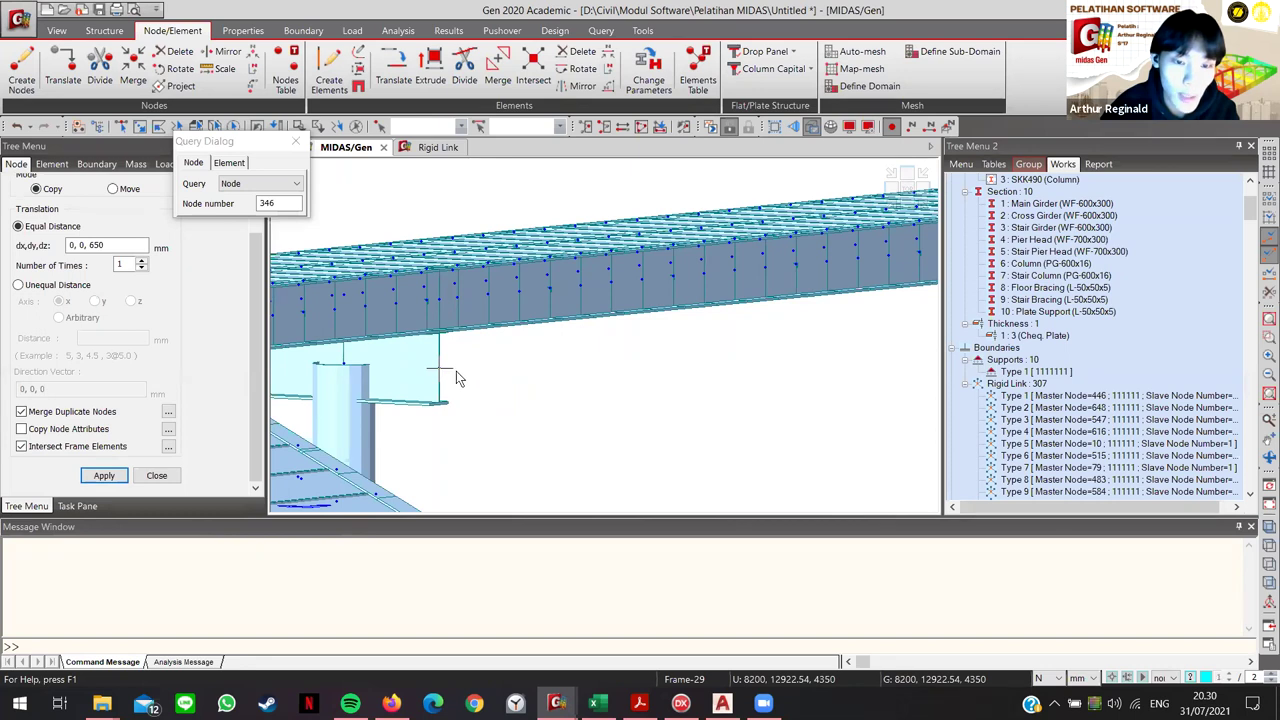
pyautogui.moveTo(677, 327)
pyautogui.mouseDown(button='middle')
pyautogui.moveTo(476, 408)
pyautogui.moveTo(440, 390)
pyautogui.moveTo(461, 365)
pyautogui.mouseUp(button='middle')
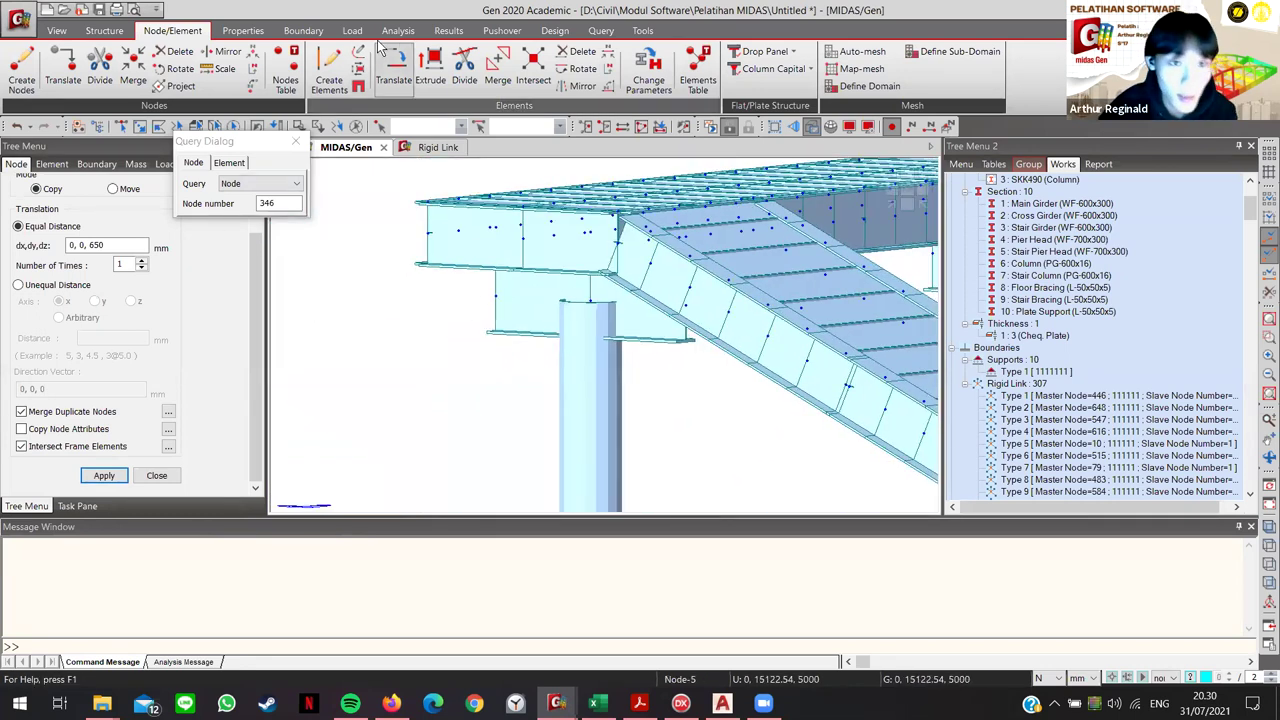
pyautogui.click(297, 37)
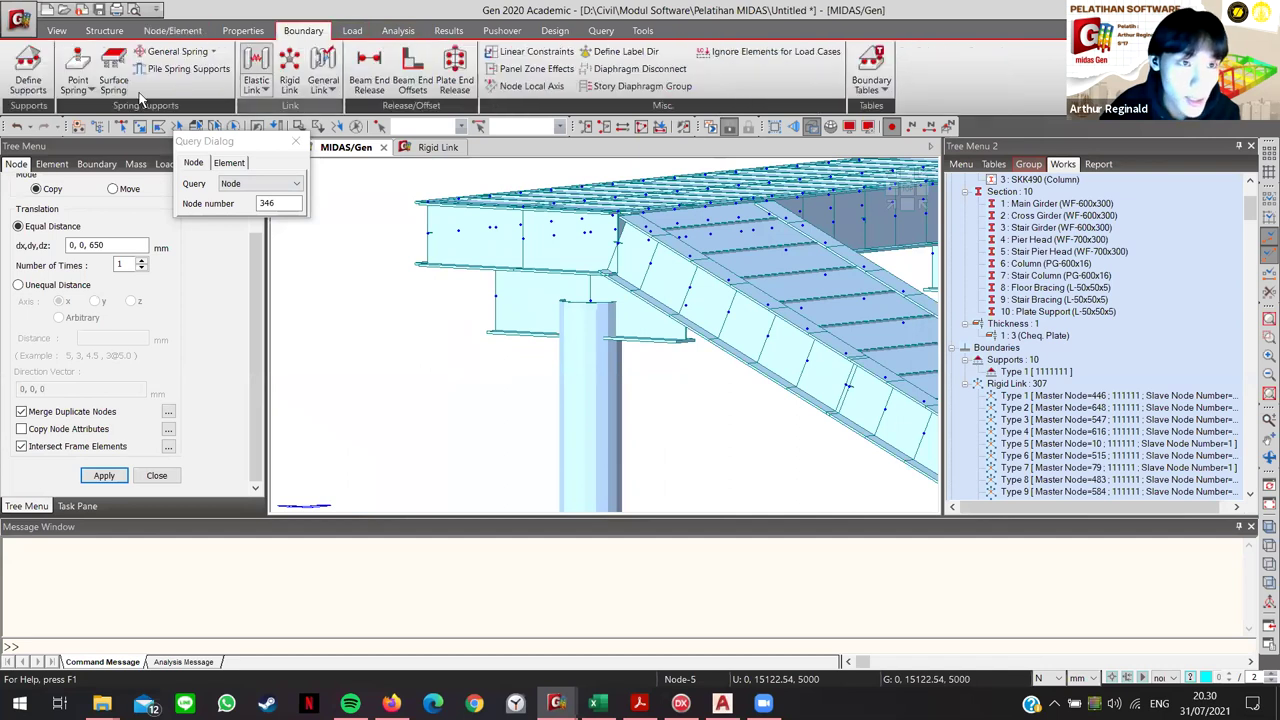
# Step: Query nodes 22 and 34 to confirm 1100 mm spacing, and set copy distances to 2@1100
pyautogui.click(289, 82)
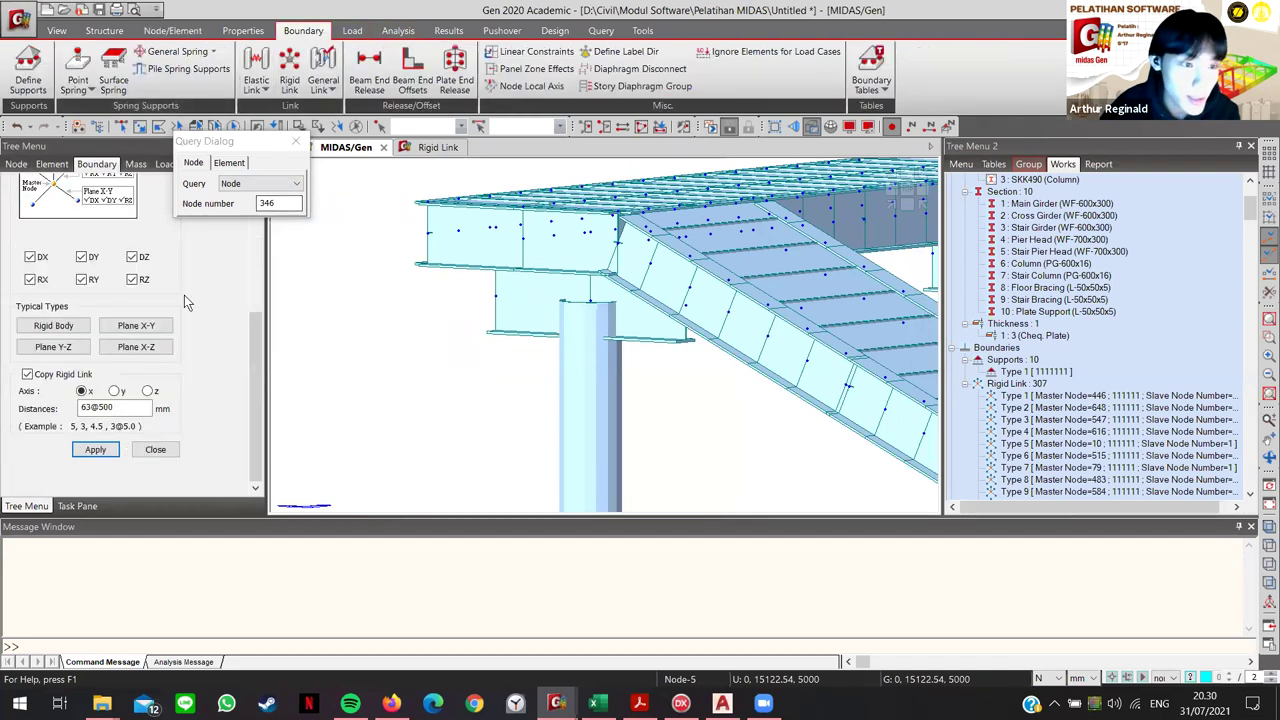
pyautogui.scroll(-4, 228, 403)
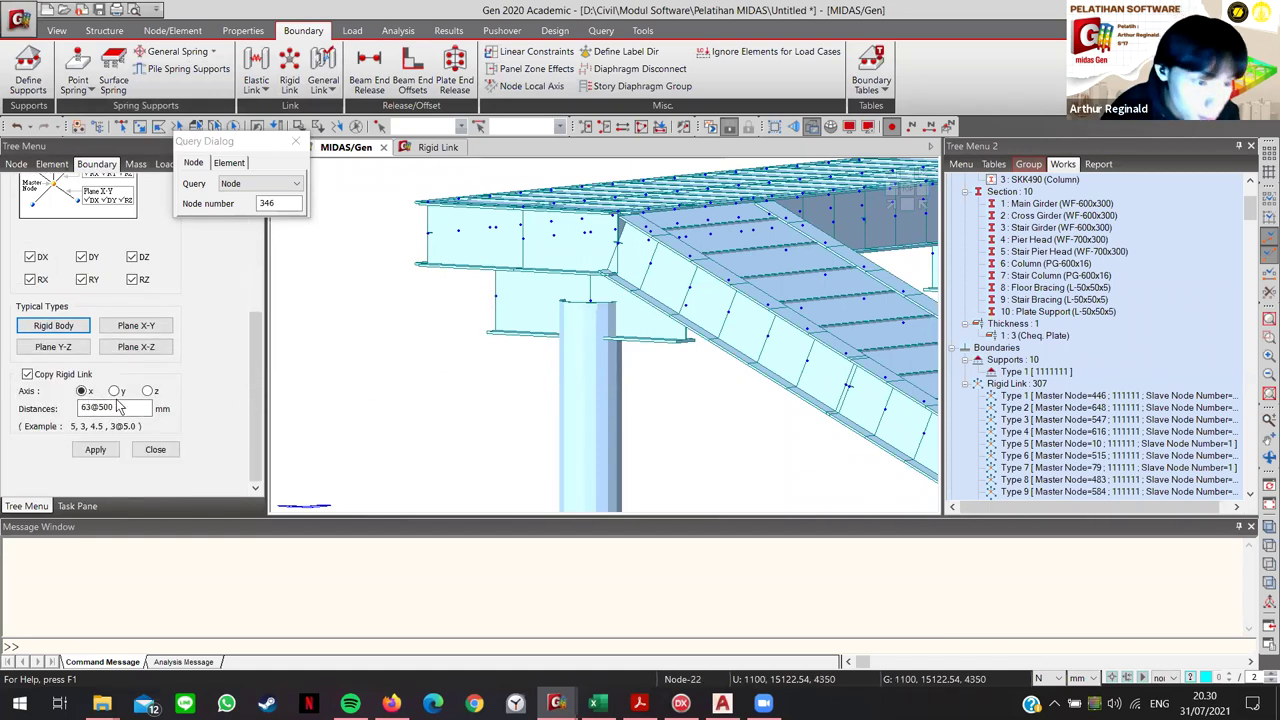
pyautogui.moveTo(529, 353); pyautogui.dragTo(276, 304, button='middle')
pyautogui.moveTo(477, 337); pyautogui.dragTo(335, 210, button='middle')
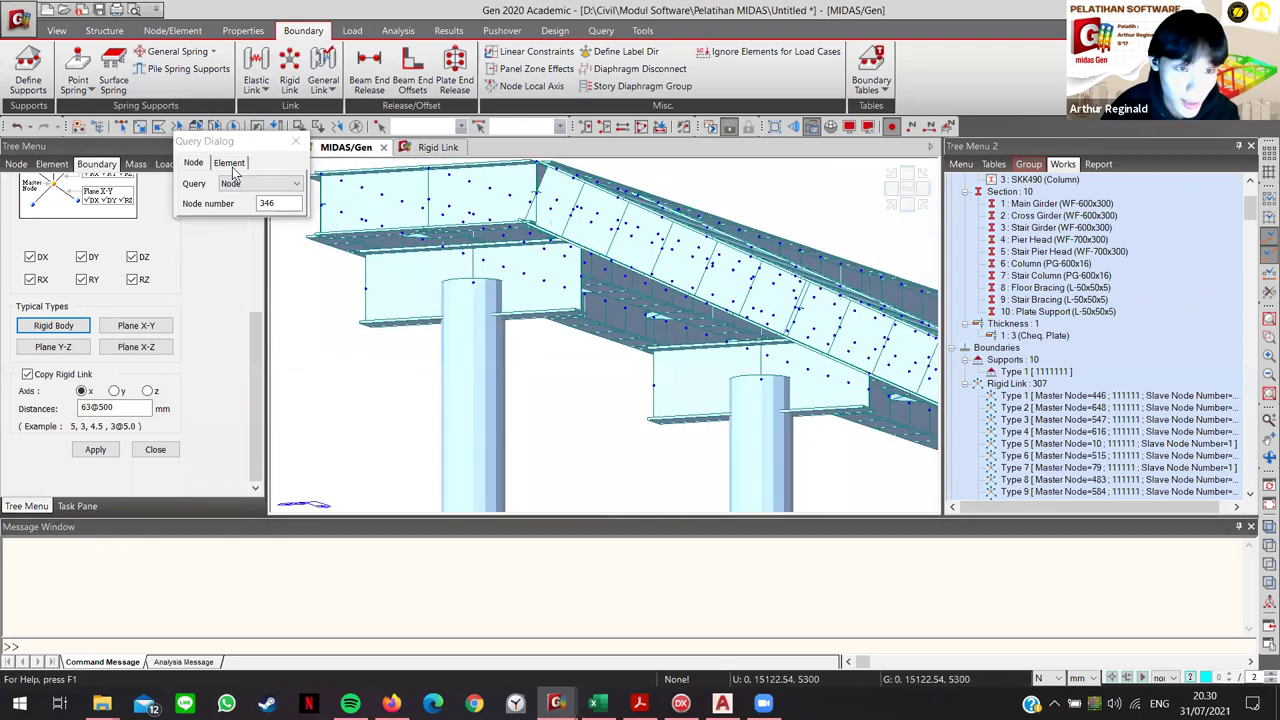
pyautogui.click(279, 204)
pyautogui.click(366, 291)
pyautogui.click(475, 284)
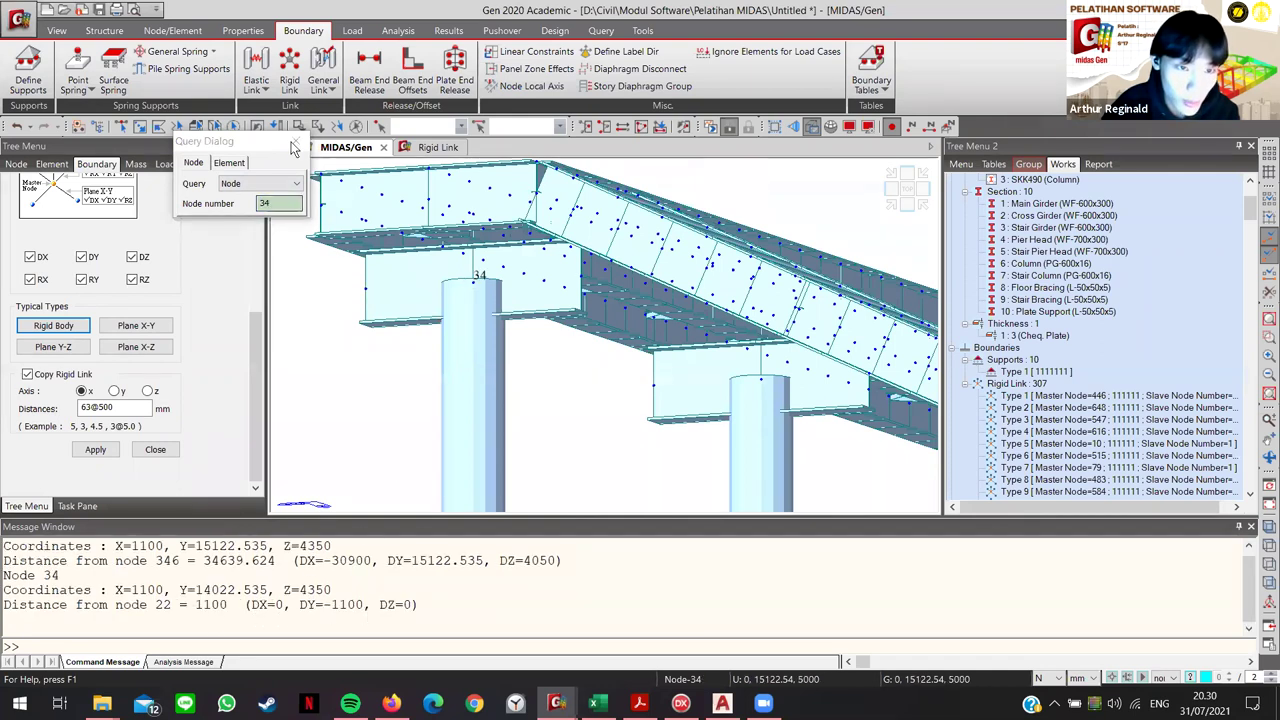
pyautogui.click(115, 407)
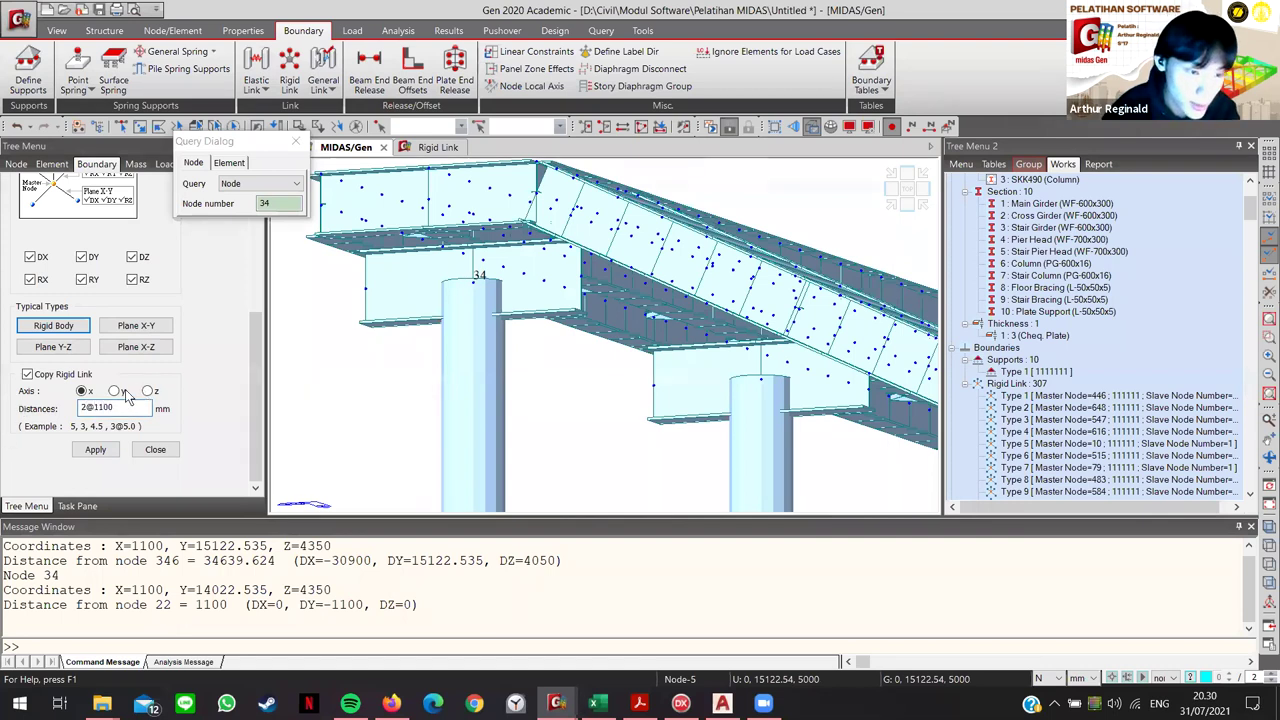
pyautogui.scroll(5, 217, 352)
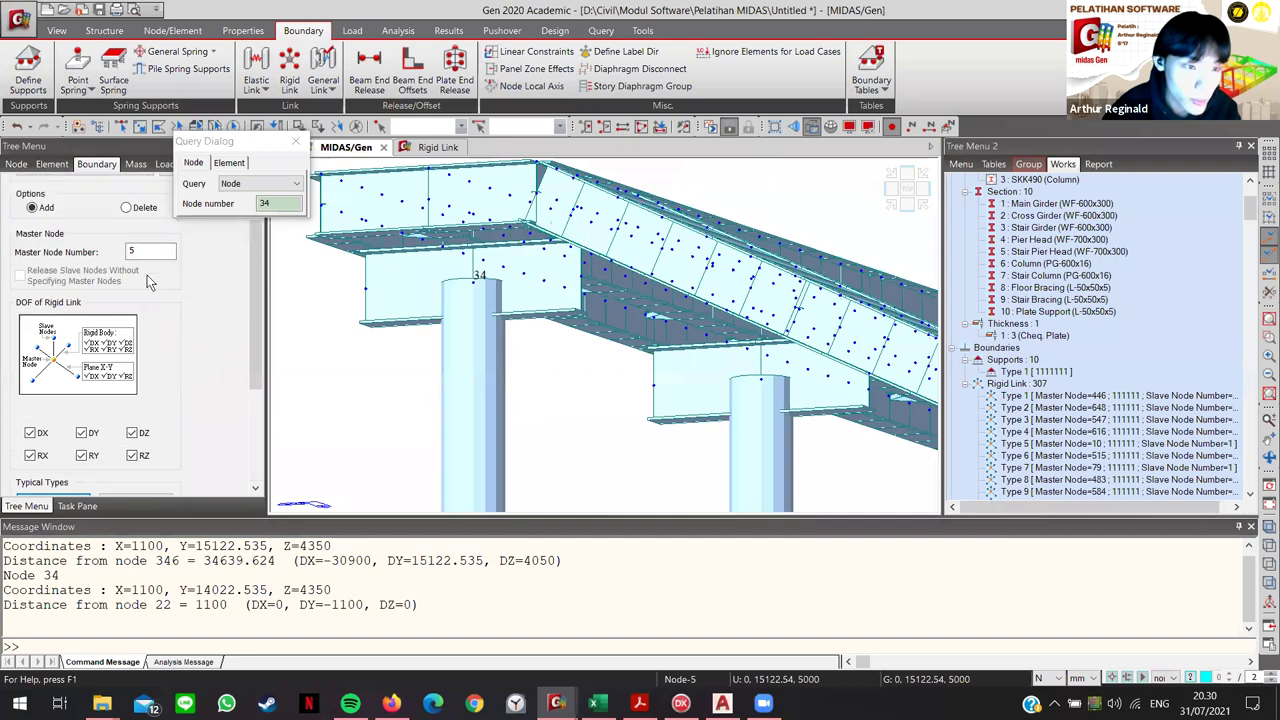
# Step: Attempt a rigid link from master node 21 to node 36 copied along y, which fails
pyautogui.click(150, 251)
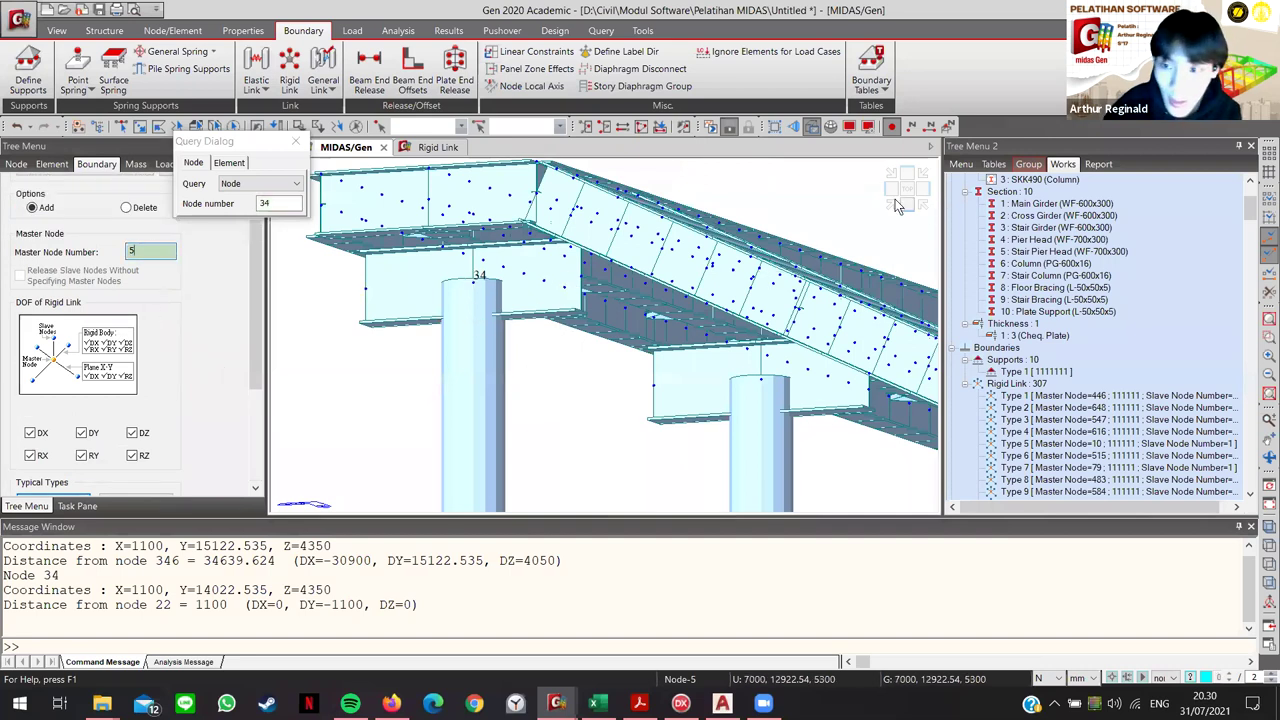
pyautogui.keyDown('ctrl'); pyautogui.moveTo(416, 298); pyautogui.dragTo(329, 324, button='middle'); pyautogui.keyUp('ctrl')
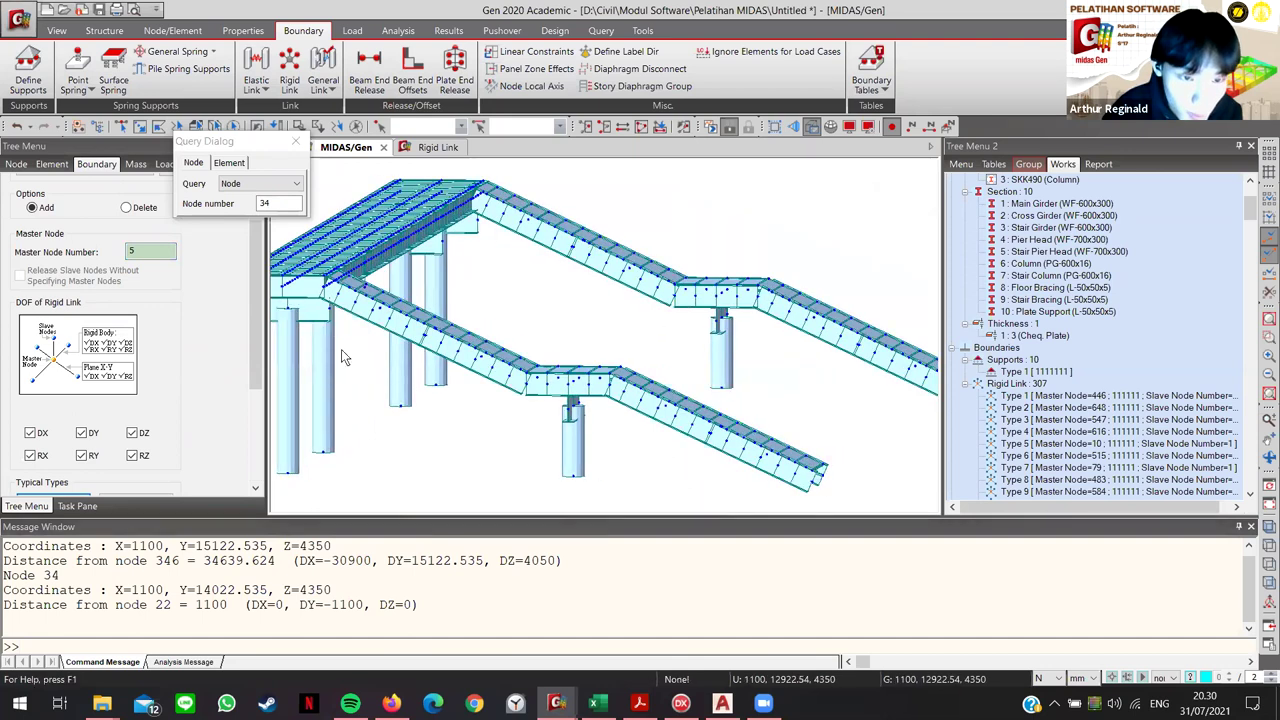
pyautogui.scroll(5, 370, 357)
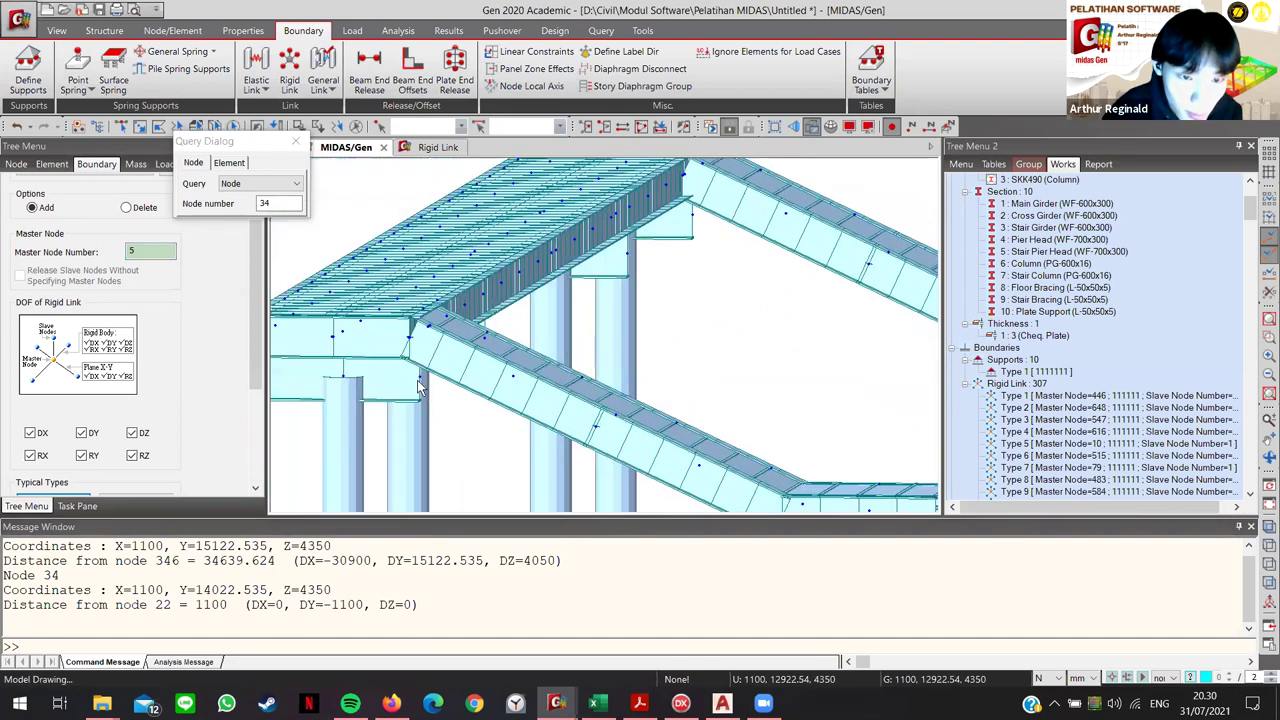
pyautogui.click(508, 420)
pyautogui.scroll(-3, 508, 420)
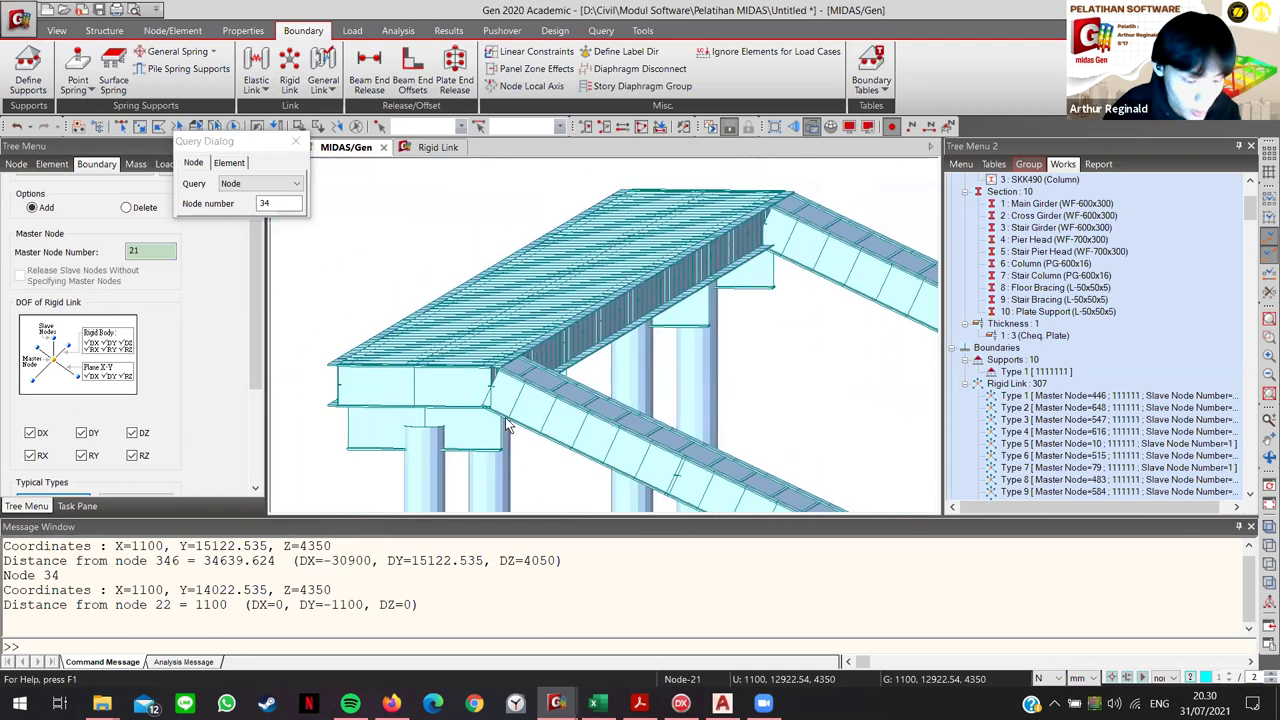
pyautogui.keyDown('ctrl'); pyautogui.moveTo(508, 425); pyautogui.dragTo(490, 342, button='middle'); pyautogui.keyUp('ctrl')
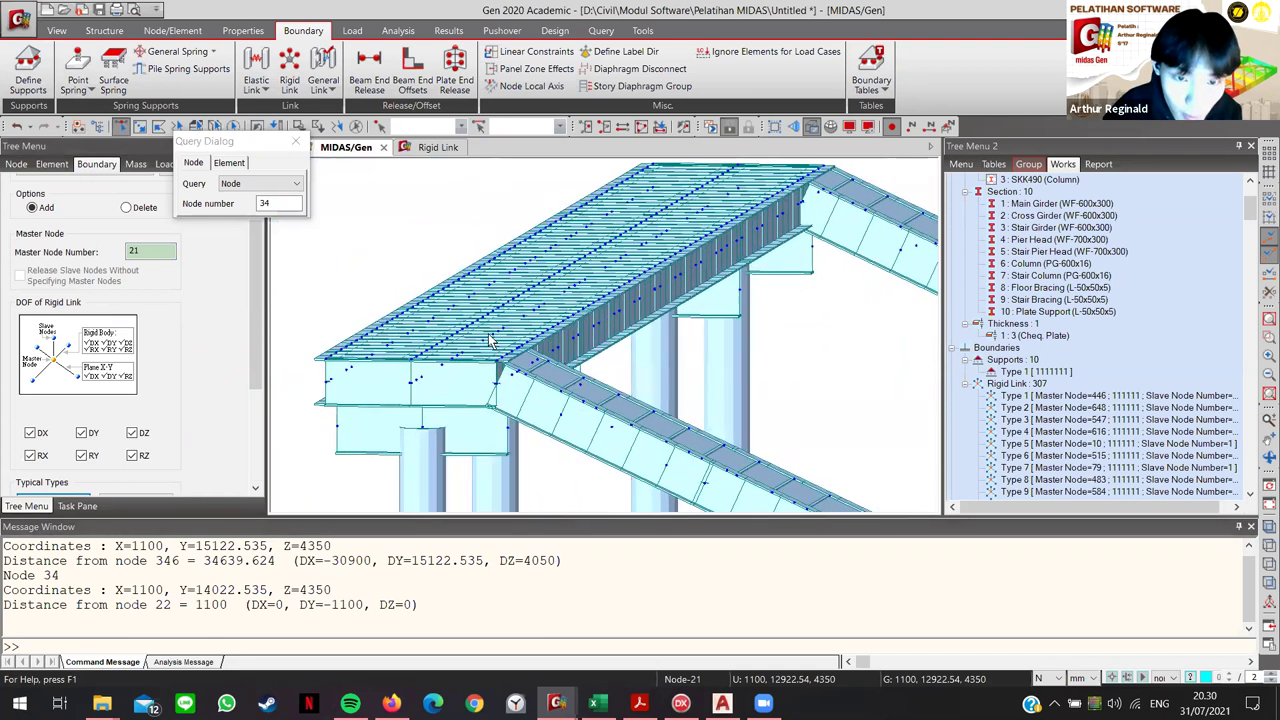
pyautogui.scroll(5, 490, 342)
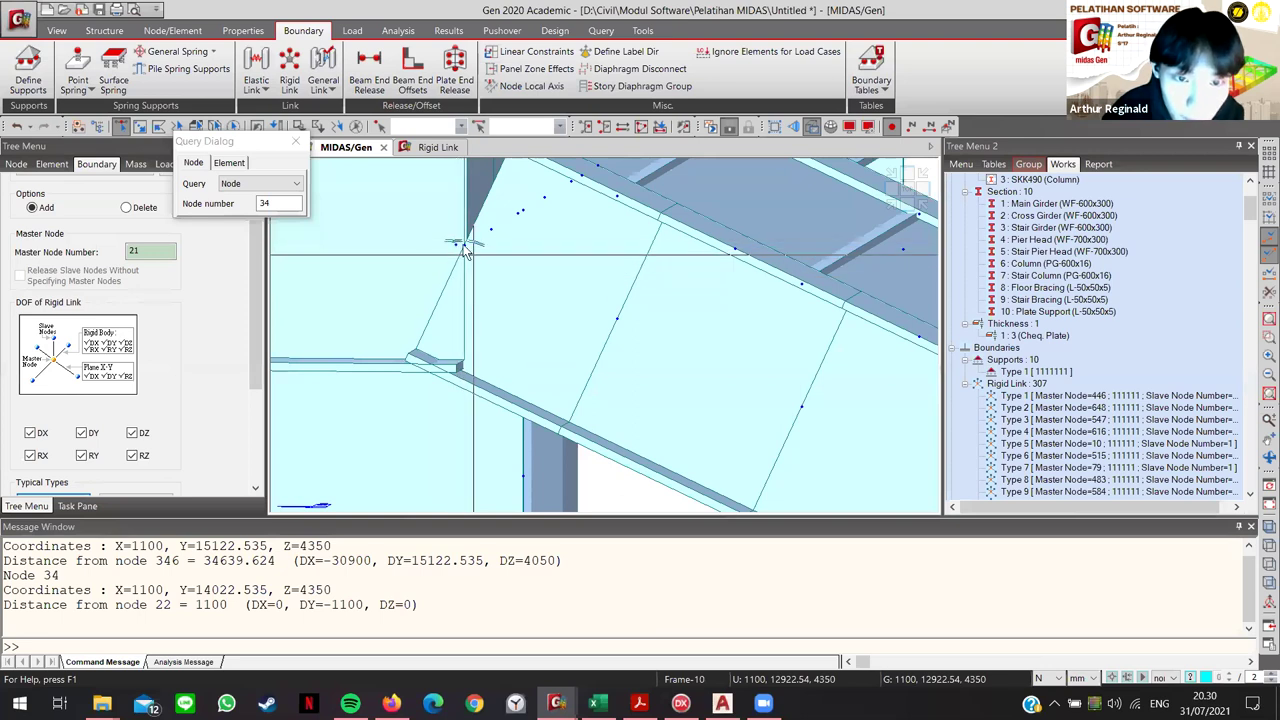
pyautogui.click(458, 244)
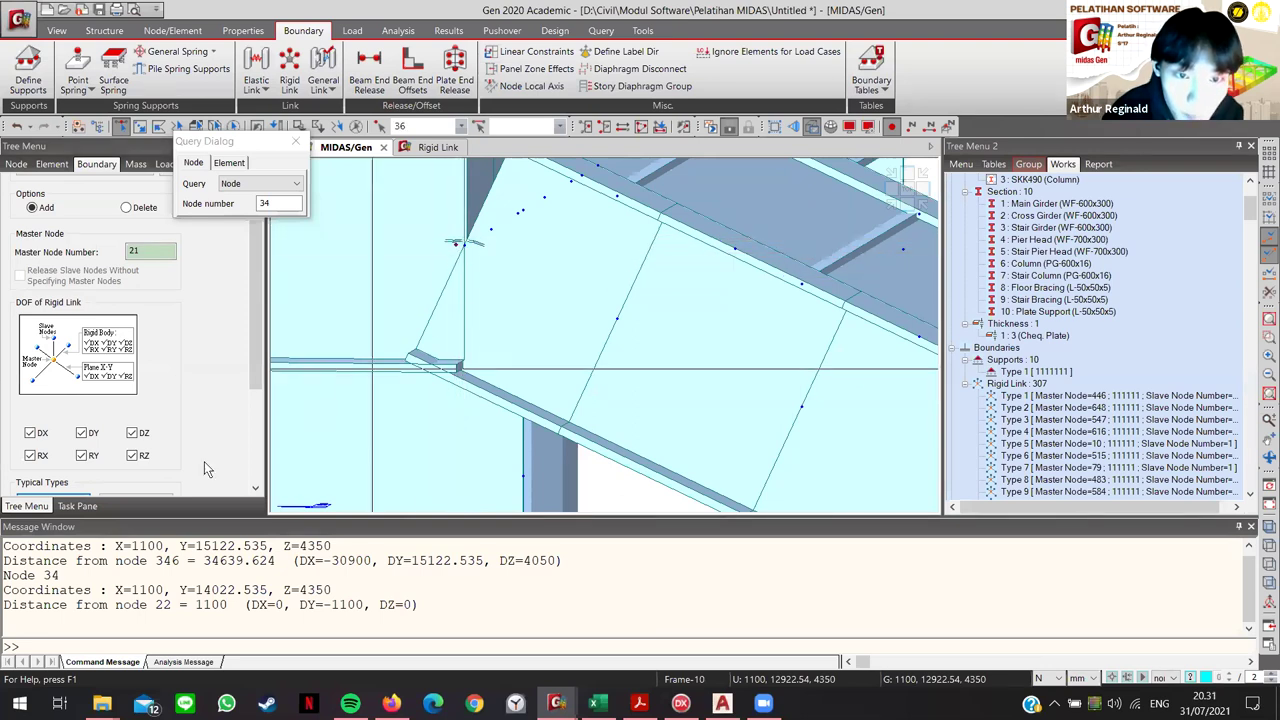
pyautogui.scroll(-4, 204, 461)
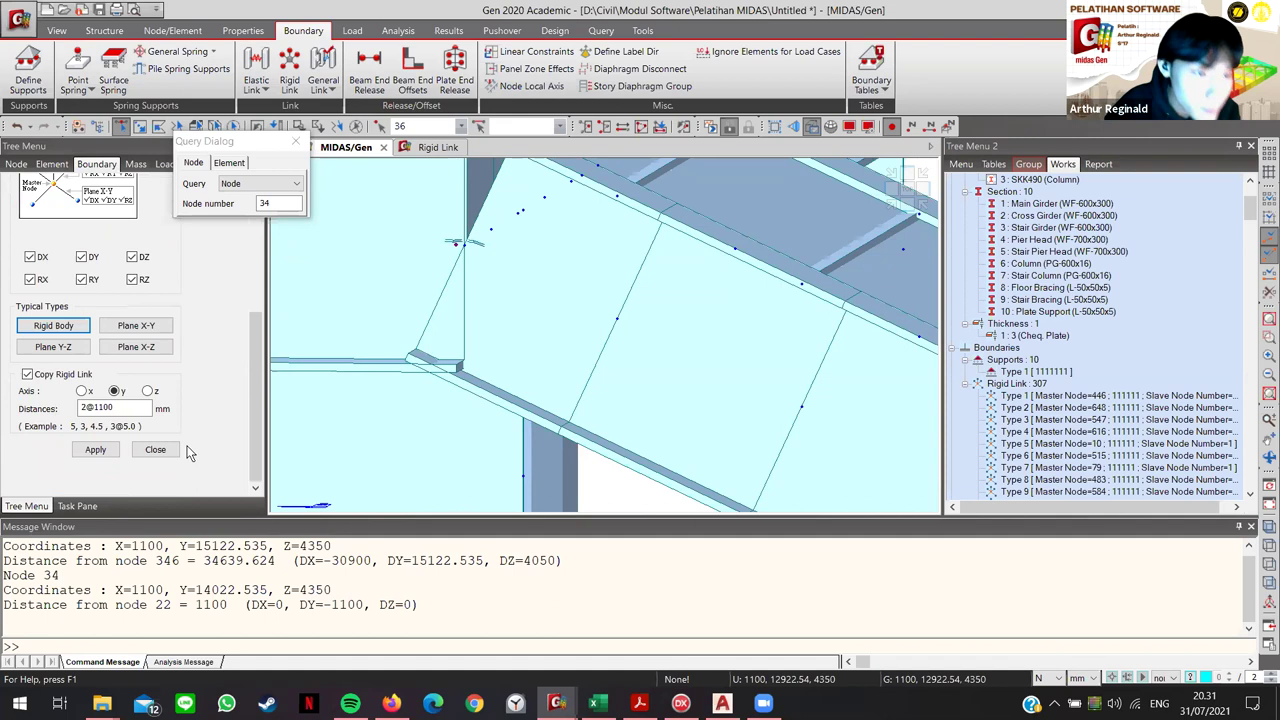
pyautogui.click(93, 449)
pyautogui.moveTo(502, 372); pyautogui.dragTo(492, 375, button='middle')
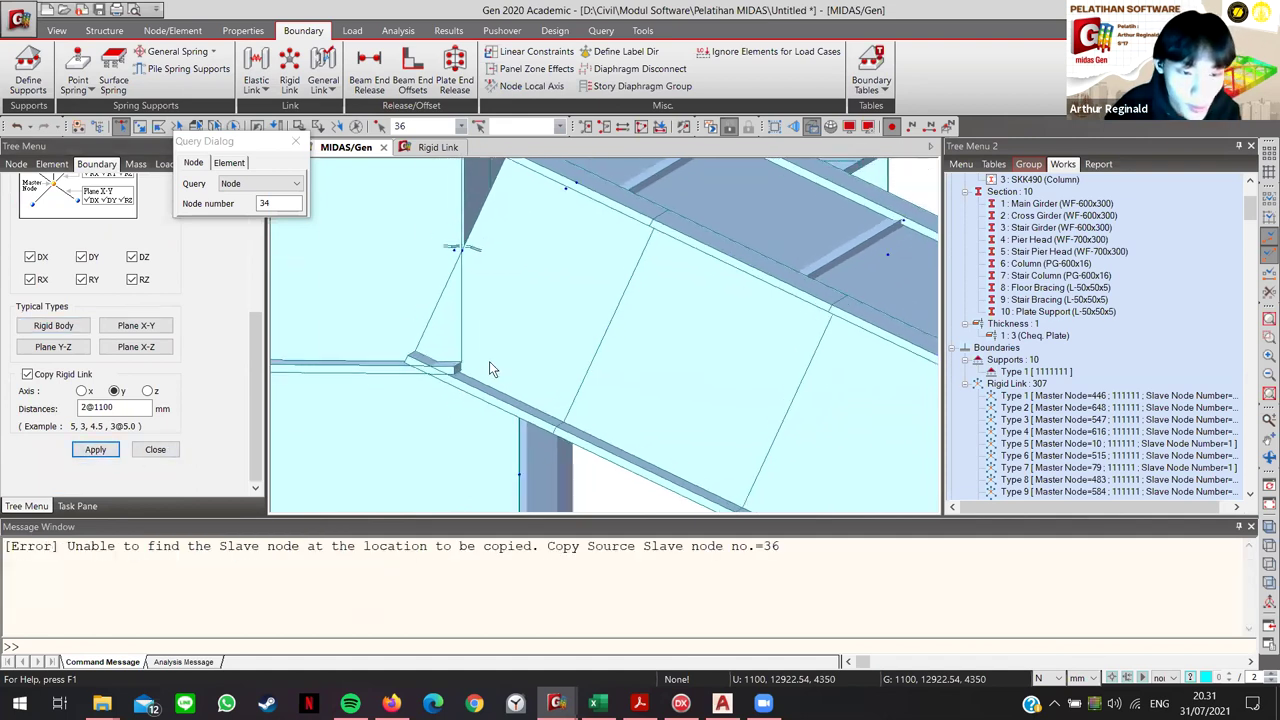
pyautogui.scroll(-5, 489, 361)
pyautogui.moveTo(410, 398); pyautogui.dragTo(550, 413, button='middle')
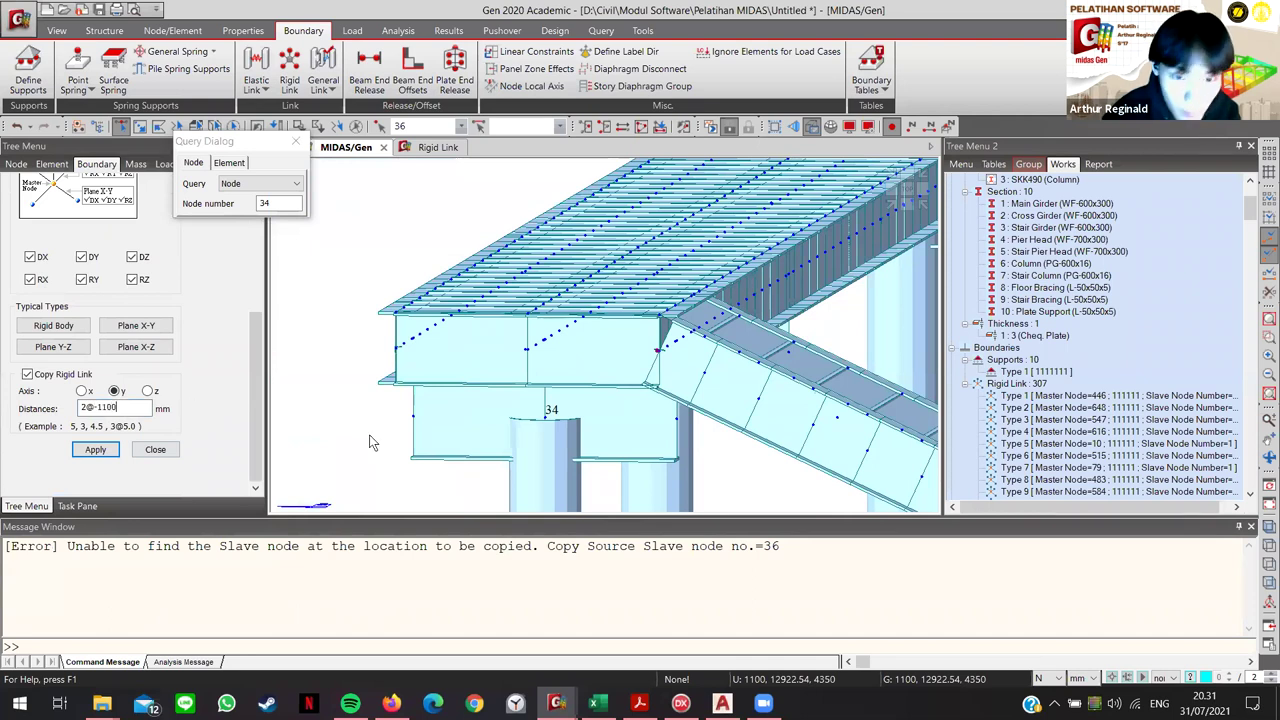
# Step: Tie master node 22 to slave nodes 5 and 662, copying at 2@-1100 mm along y
pyautogui.scroll(3, 362, 433)
pyautogui.moveTo(445, 475); pyautogui.dragTo(464, 490, button='middle')
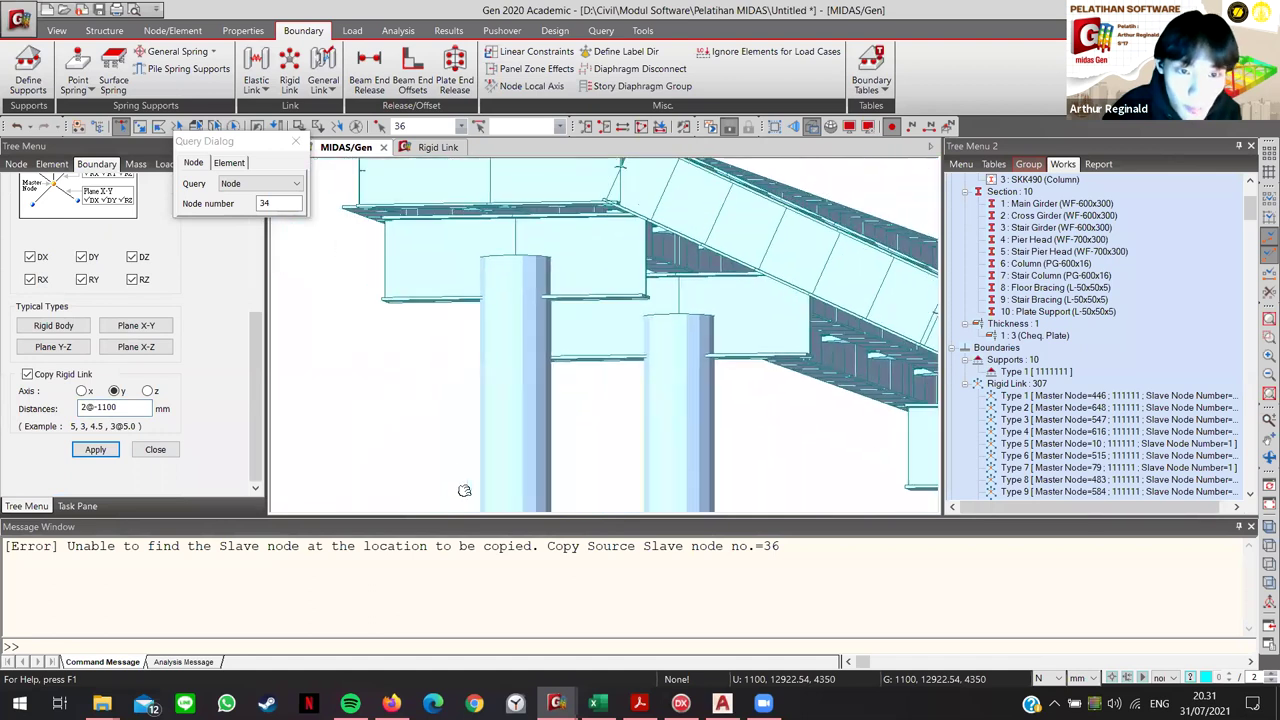
pyautogui.scroll(-2, 473, 408)
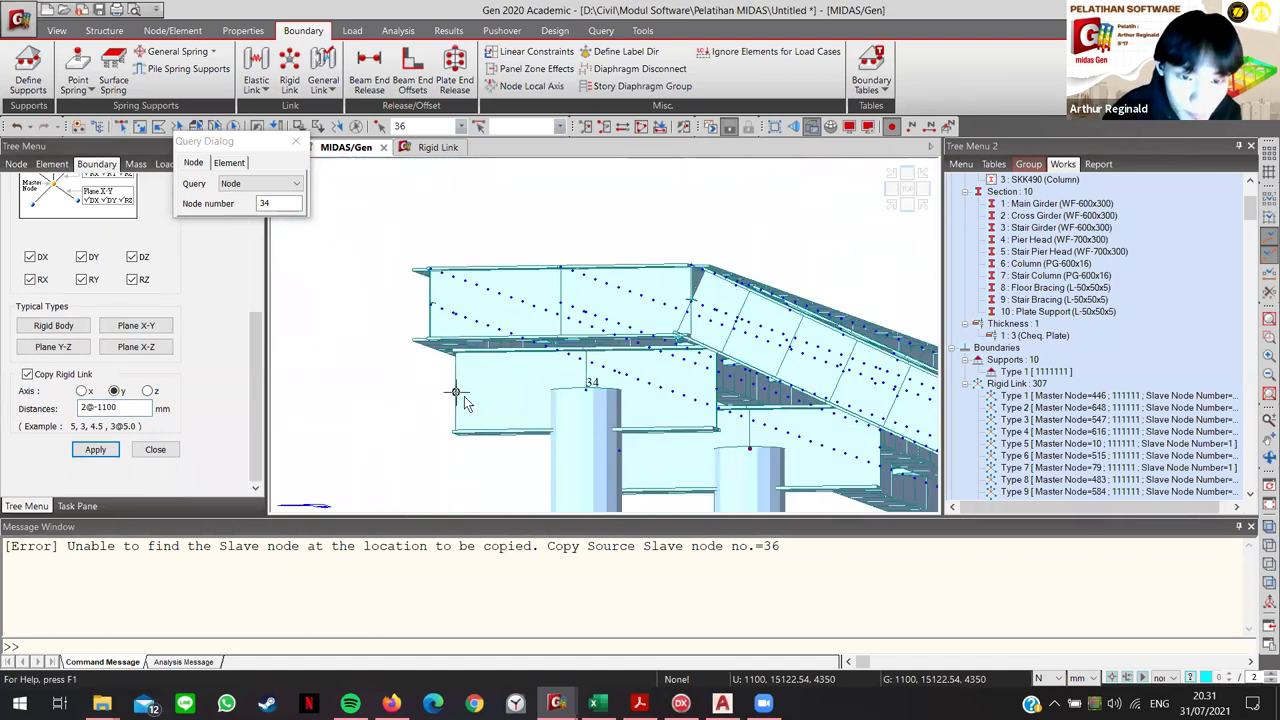
pyautogui.click(436, 347)
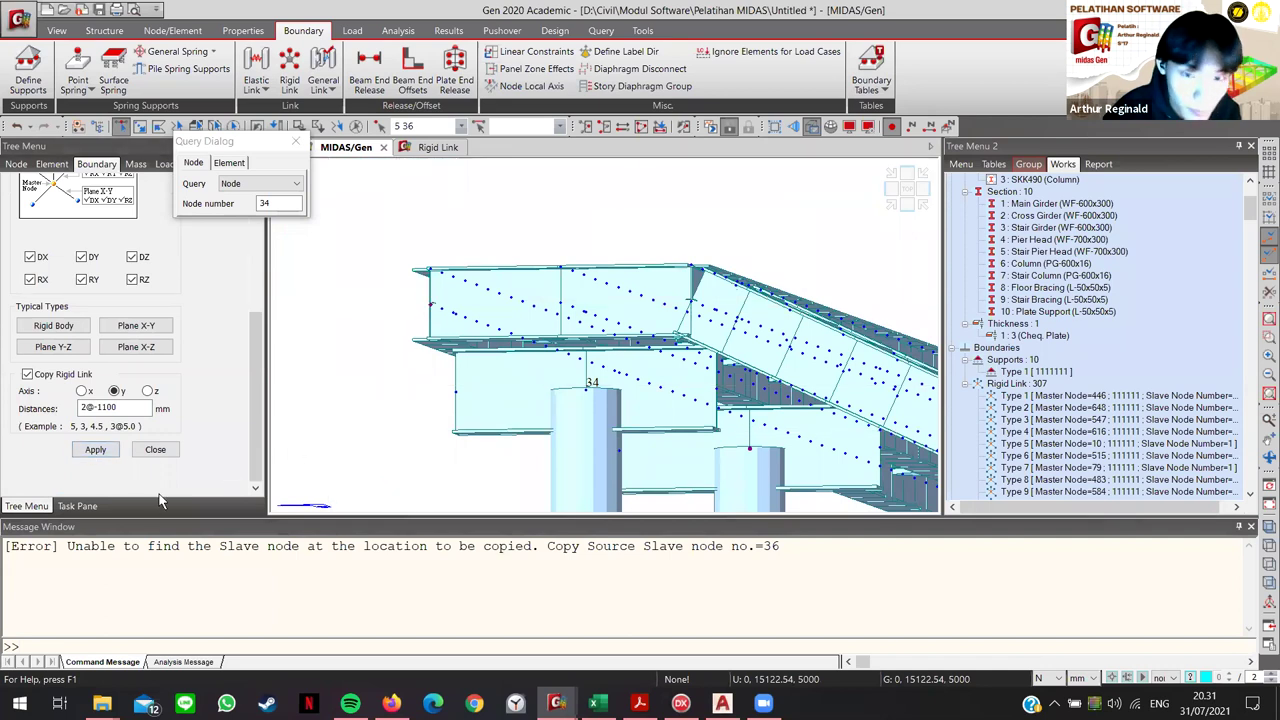
pyautogui.moveTo(486, 434)
pyautogui.keyDown('ctrl'); pyautogui.mouseDown(button='middle')
pyautogui.moveTo(489, 271)
pyautogui.moveTo(511, 516)
pyautogui.moveTo(465, 304)
pyautogui.mouseUp(button='middle'); pyautogui.keyUp('ctrl')
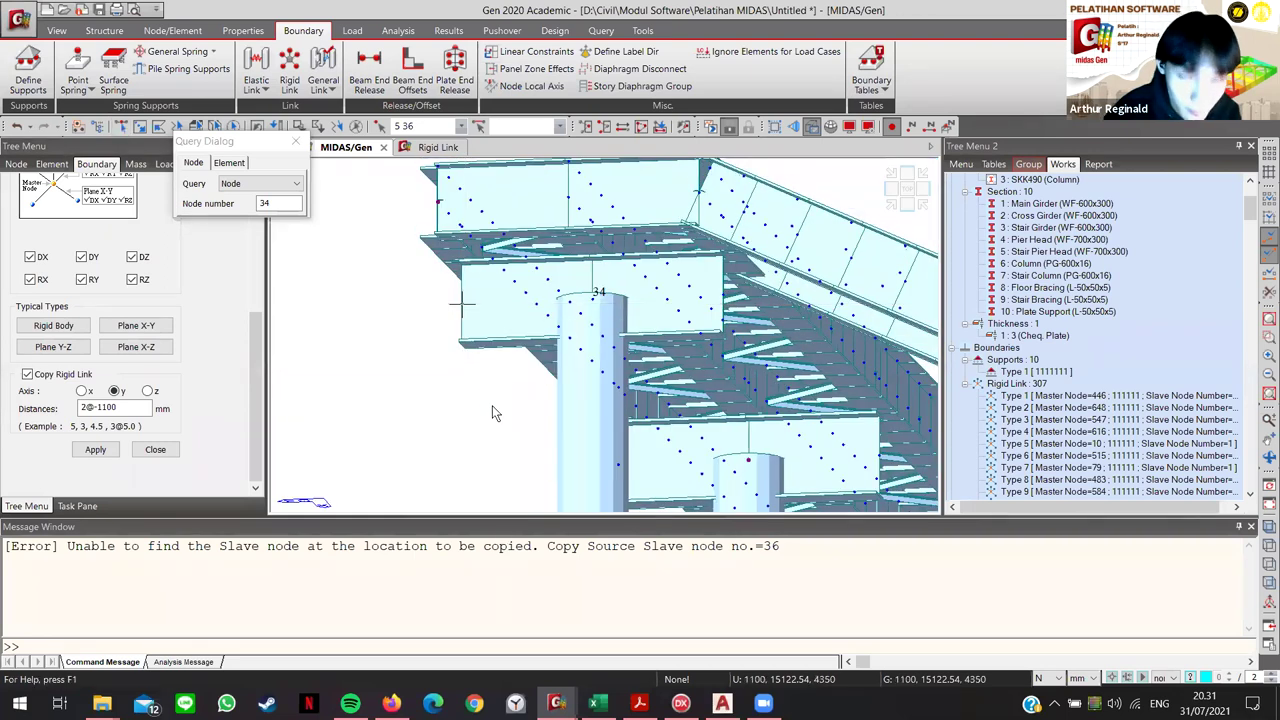
pyautogui.keyDown('ctrl'); pyautogui.moveTo(459, 363); pyautogui.dragTo(672, 466, button='middle'); pyautogui.keyUp('ctrl')
pyautogui.keyDown('ctrl'); pyautogui.moveTo(677, 420); pyautogui.dragTo(541, 403, button='middle'); pyautogui.keyUp('ctrl')
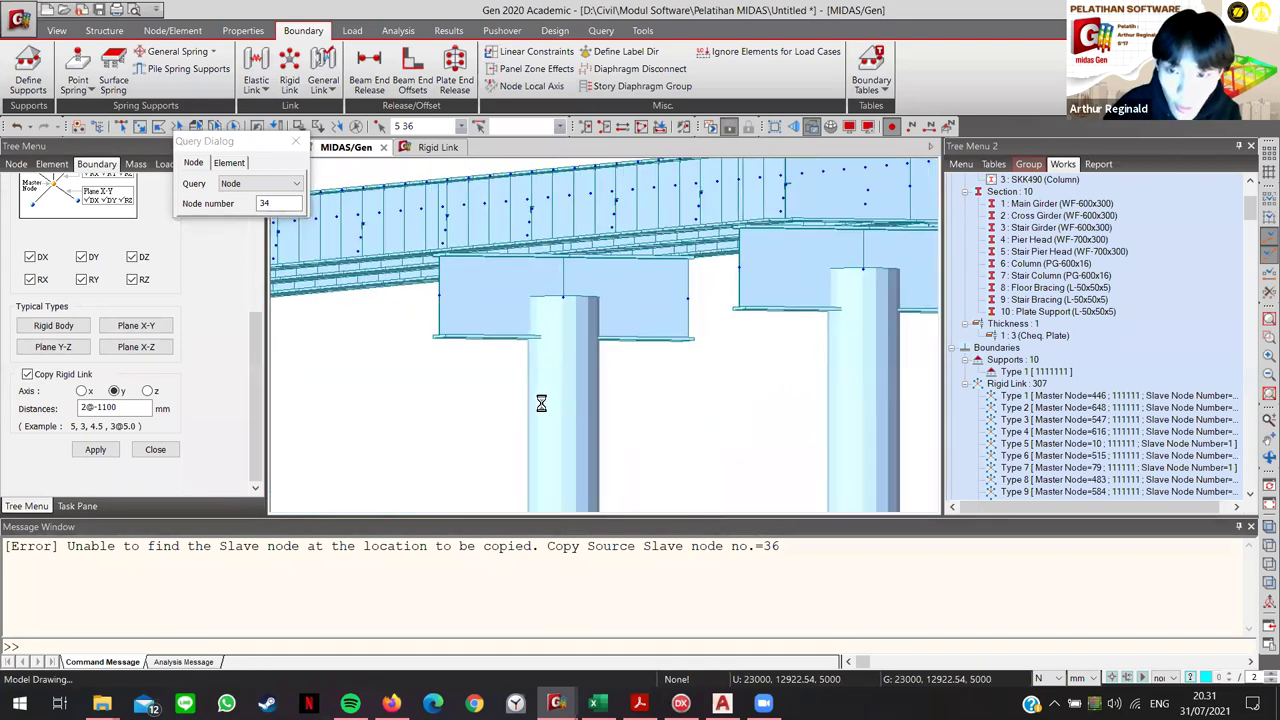
pyautogui.keyDown('ctrl'); pyautogui.moveTo(810, 408); pyautogui.dragTo(557, 389, button='middle'); pyautogui.keyUp('ctrl')
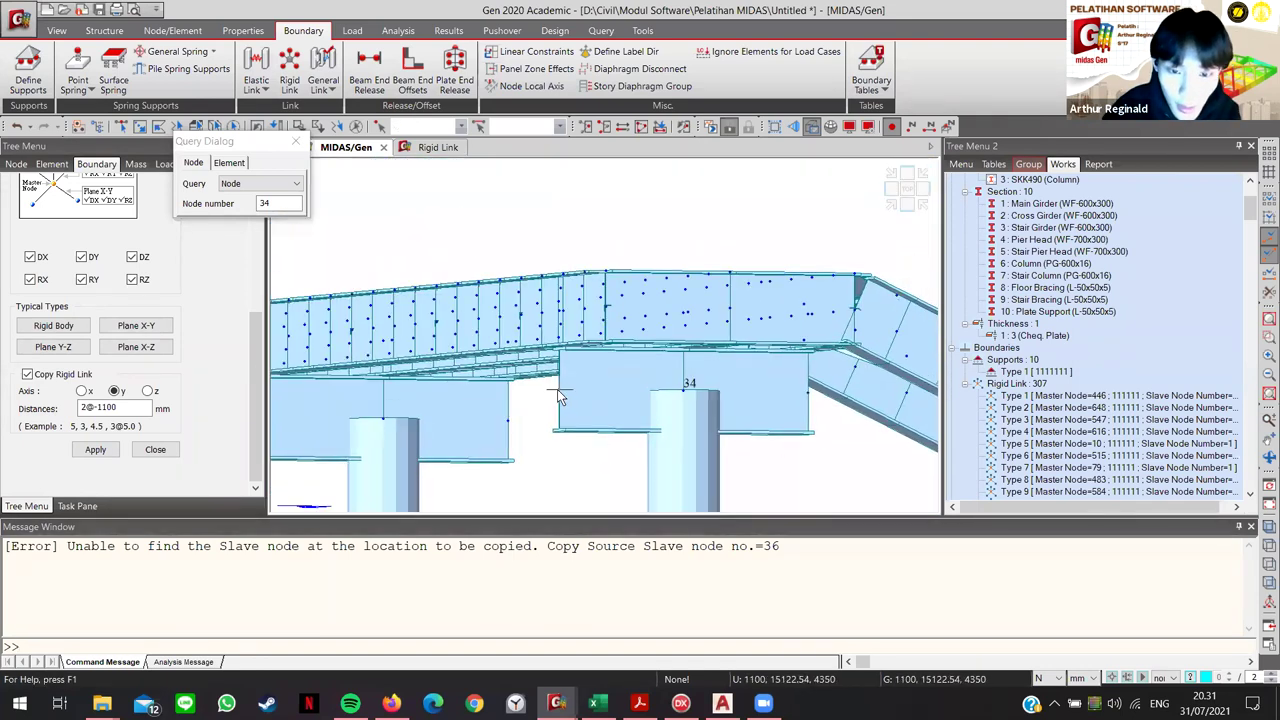
pyautogui.scroll(4, 200, 333)
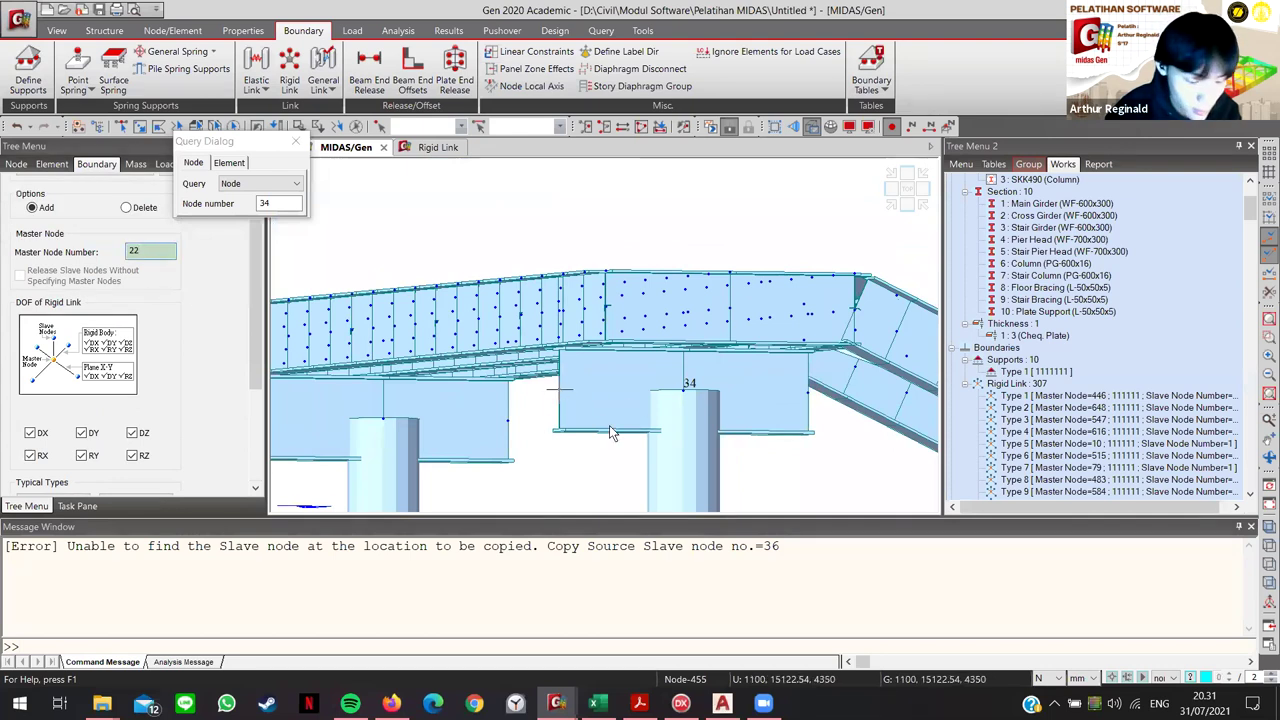
pyautogui.moveTo(611, 432)
pyautogui.keyDown('ctrl'); pyautogui.mouseDown(button='middle')
pyautogui.moveTo(624, 443)
pyautogui.moveTo(811, 434)
pyautogui.moveTo(660, 403)
pyautogui.moveTo(683, 331)
pyautogui.moveTo(698, 338)
pyautogui.moveTo(580, 317)
pyautogui.mouseUp(button='middle'); pyautogui.keyUp('ctrl')
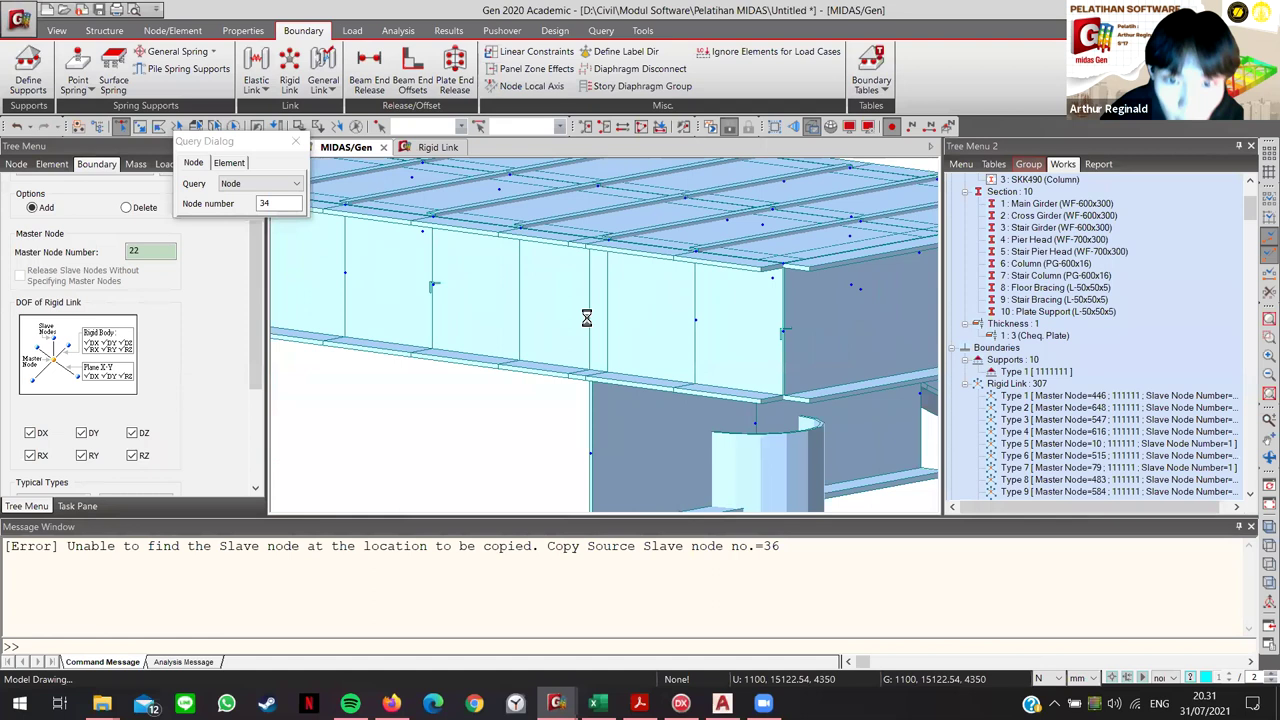
pyautogui.click(590, 306)
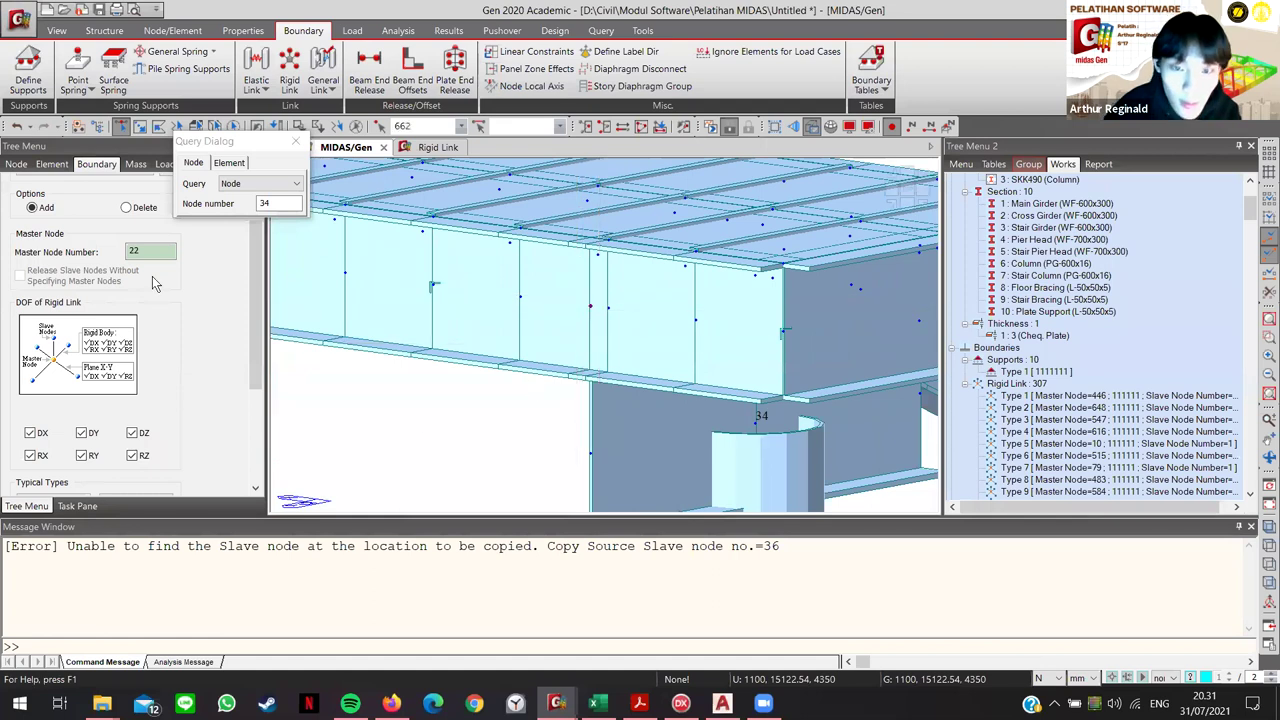
pyautogui.scroll(-5, 150, 330)
pyautogui.click(95, 449)
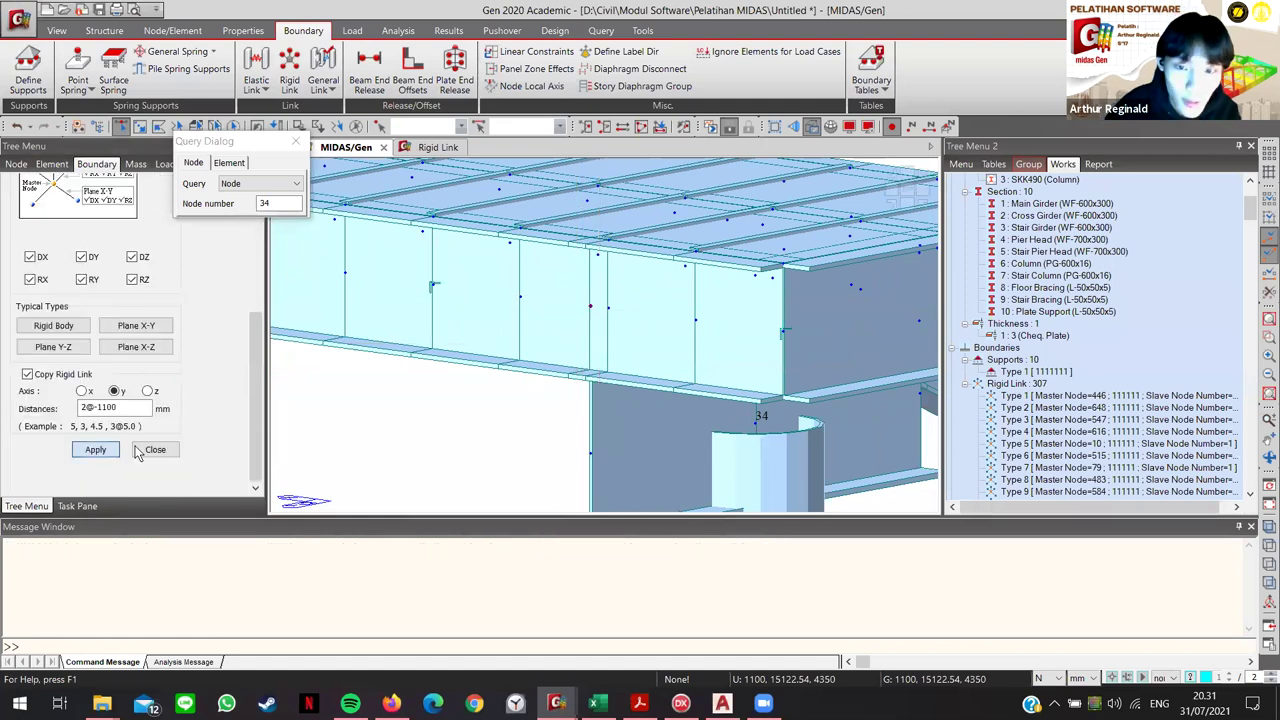
# Step: Add rigid links to girder nodes 664, 668 and 666, then fit the whole bridge in view
pyautogui.keyDown('ctrl'); pyautogui.moveTo(365, 366); pyautogui.dragTo(457, 420, button='middle'); pyautogui.keyUp('ctrl')
pyautogui.click(412, 263)
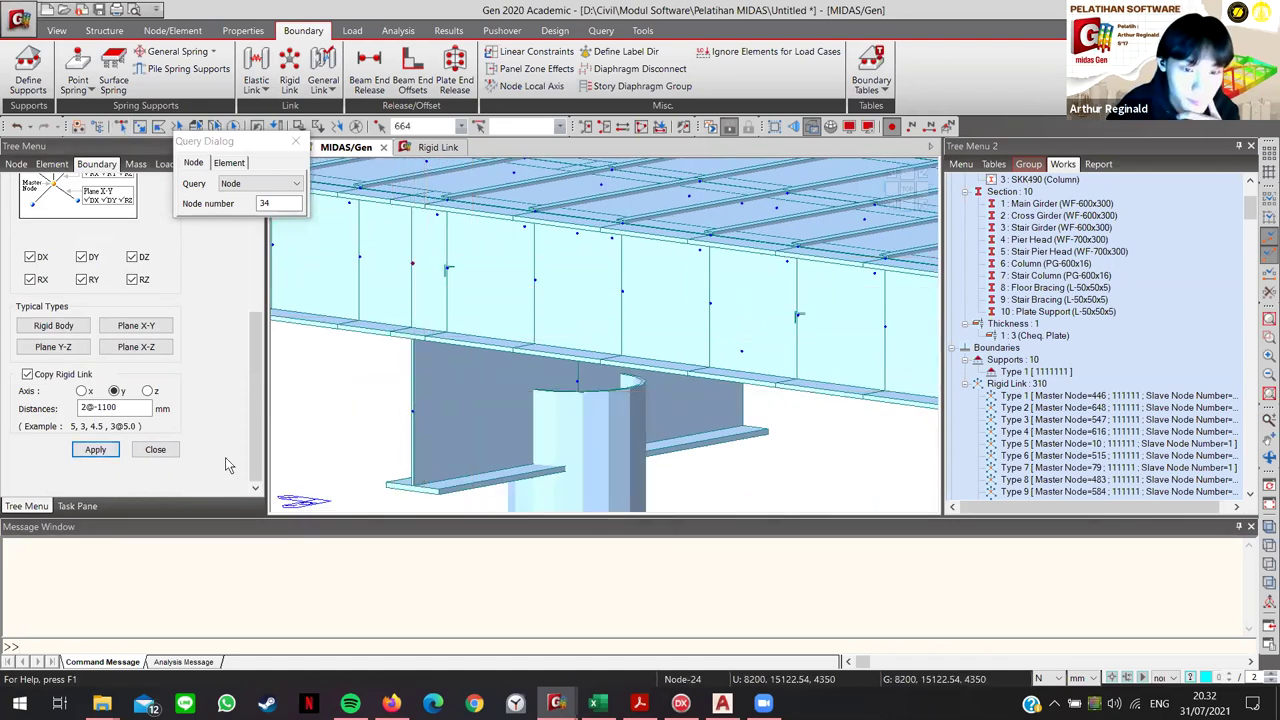
pyautogui.keyDown('ctrl'); pyautogui.moveTo(606, 437); pyautogui.dragTo(492, 350, button='middle'); pyautogui.keyUp('ctrl')
pyautogui.click(491, 346)
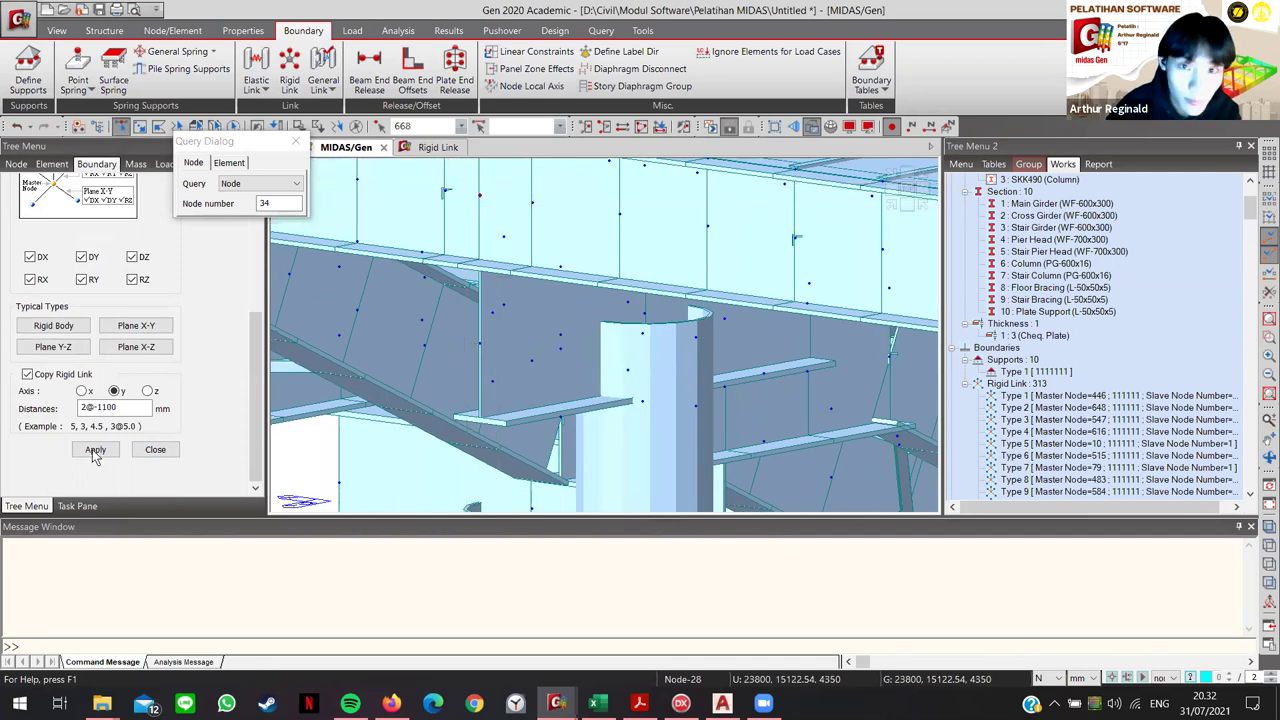
pyautogui.keyDown('ctrl'); pyautogui.moveTo(450, 338); pyautogui.dragTo(454, 364, button='middle'); pyautogui.keyUp('ctrl')
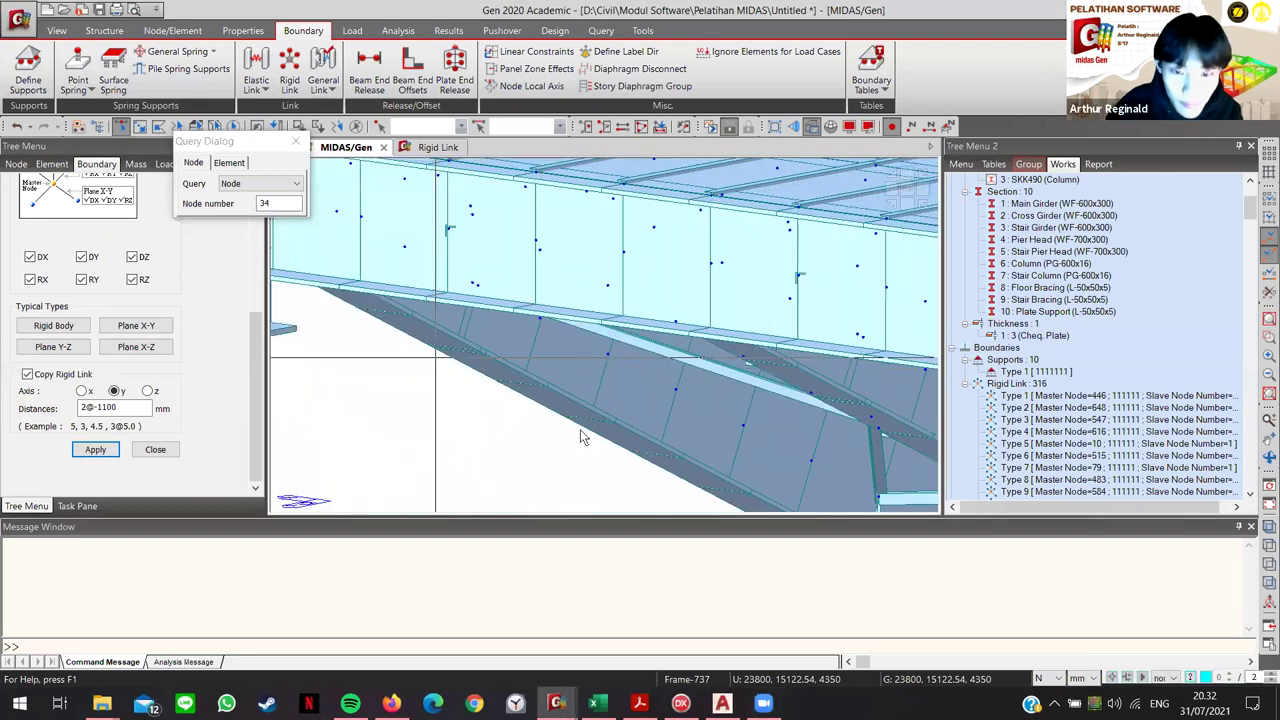
pyautogui.keyDown('ctrl'); pyautogui.moveTo(580, 429); pyautogui.dragTo(598, 292, button='middle'); pyautogui.keyUp('ctrl')
pyautogui.click(600, 300)
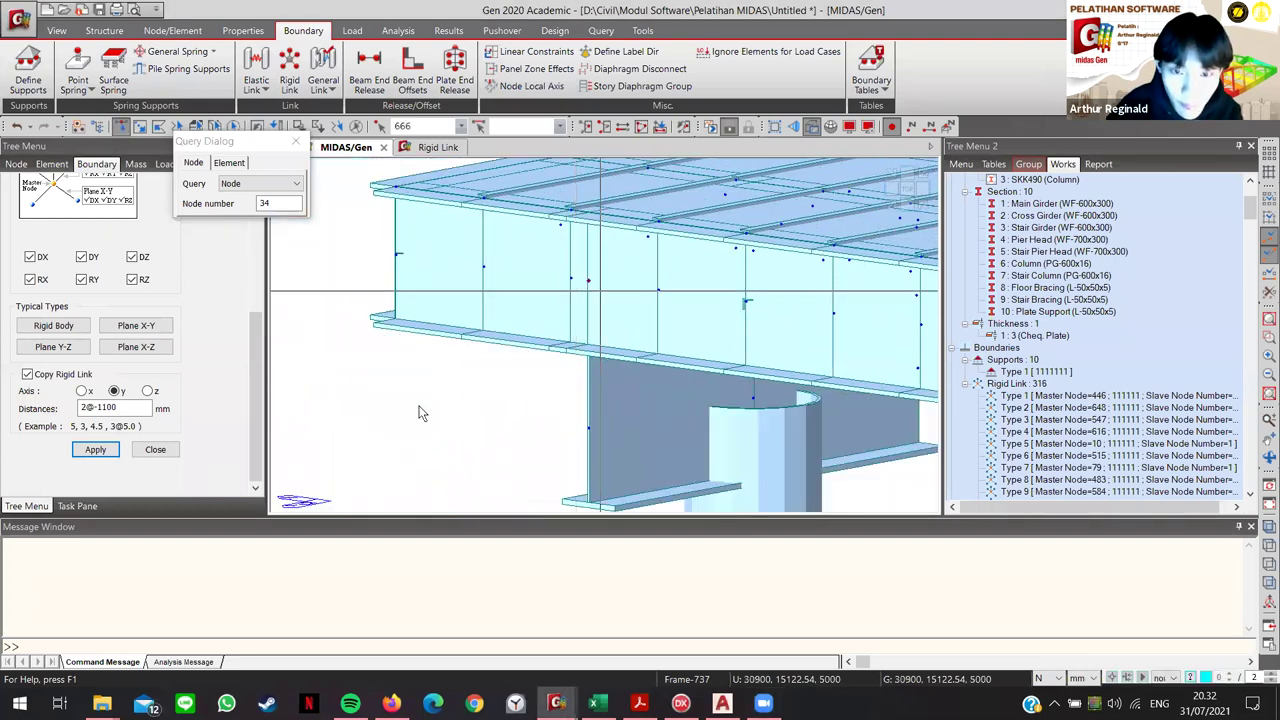
pyautogui.click(93, 452)
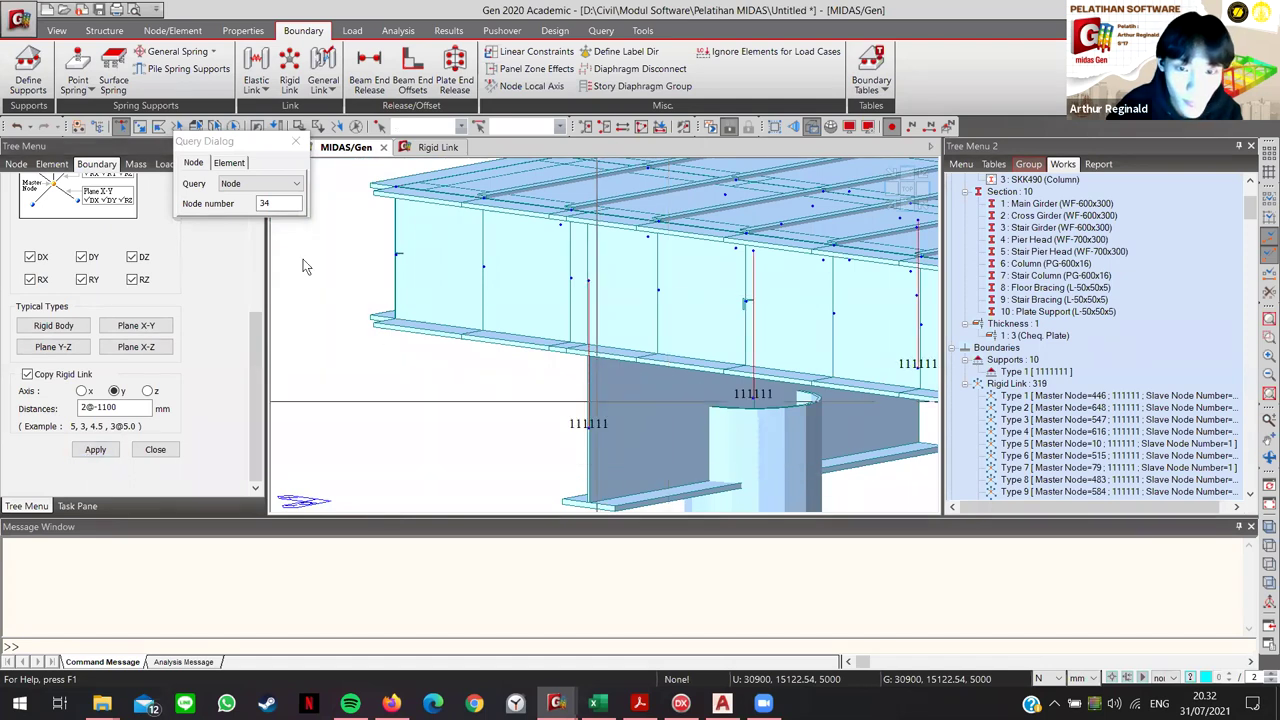
pyautogui.hotkey('ctrl', 'i')
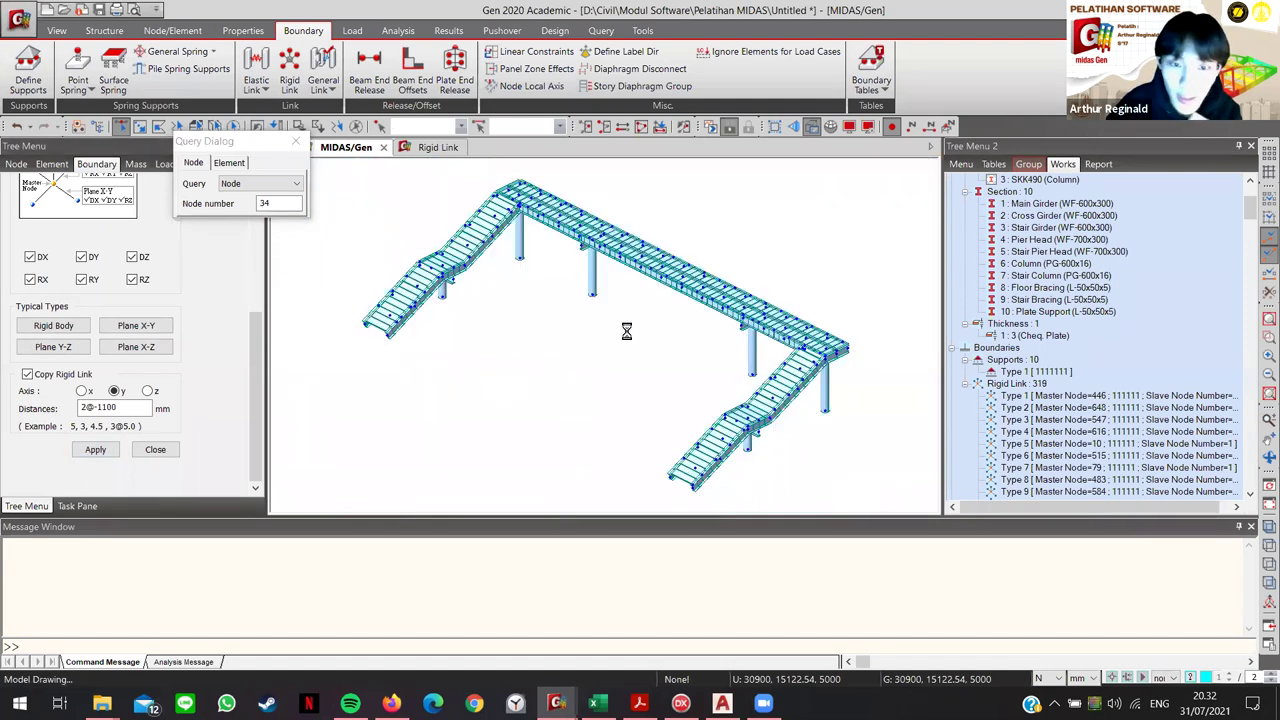
pyautogui.keyDown('ctrl'); pyautogui.moveTo(921, 267); pyautogui.dragTo(385, 362, button='middle'); pyautogui.keyUp('ctrl')
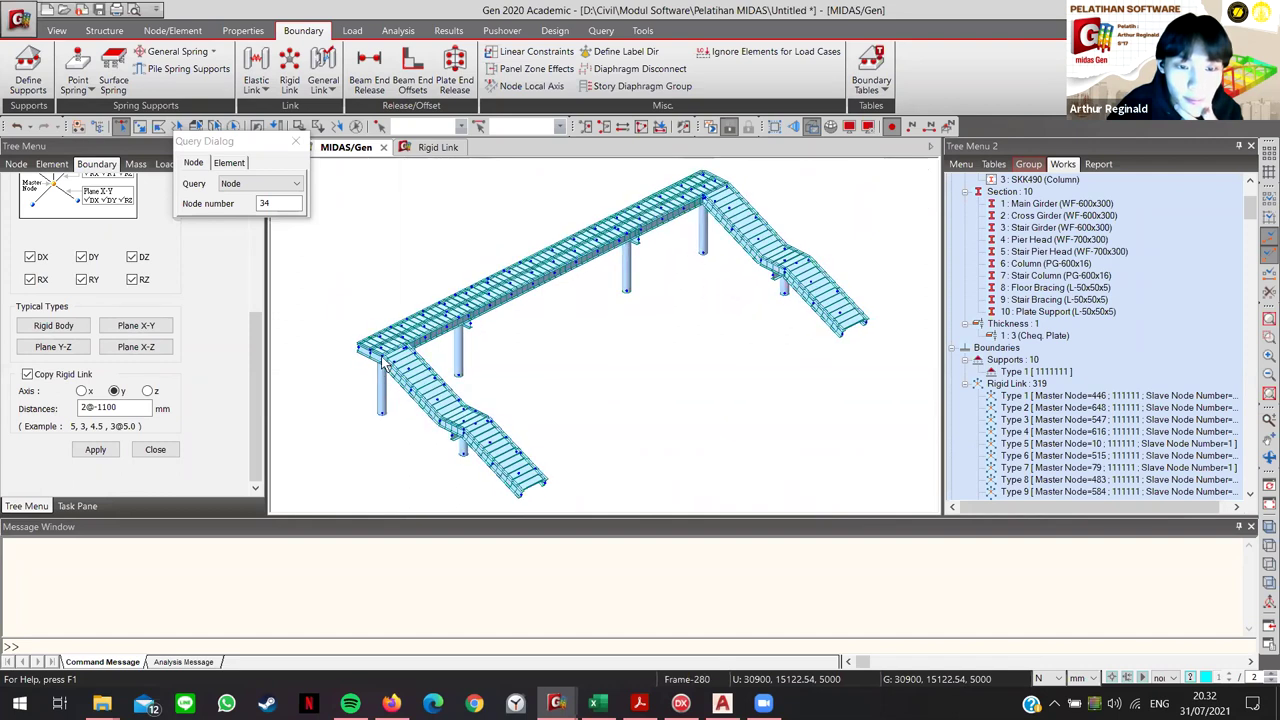
pyautogui.scroll(3, 385, 362)
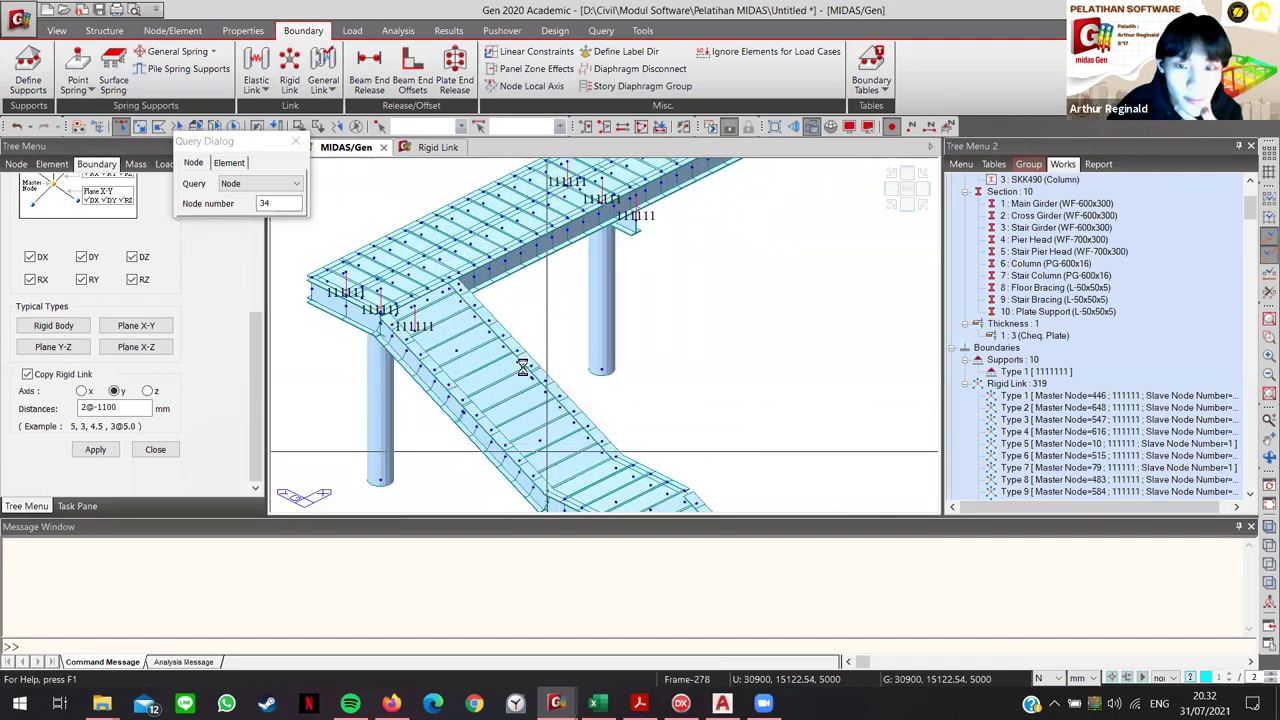
pyautogui.scroll(1, 553, 420)
pyautogui.keyDown('ctrl'); pyautogui.moveTo(553, 420); pyautogui.dragTo(505, 355, button='middle'); pyautogui.keyUp('ctrl')
pyautogui.scroll(4, 505, 355)
pyautogui.scroll(3, 609, 380)
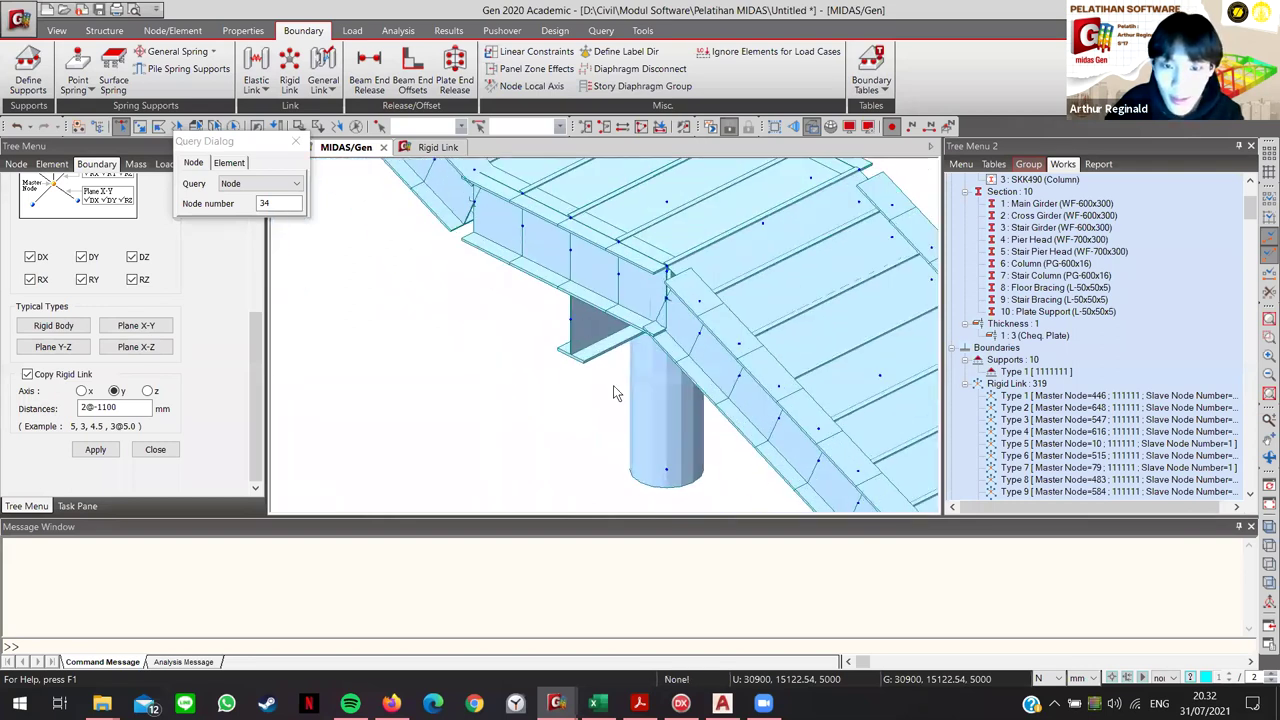
pyautogui.rightClick(1080, 396)
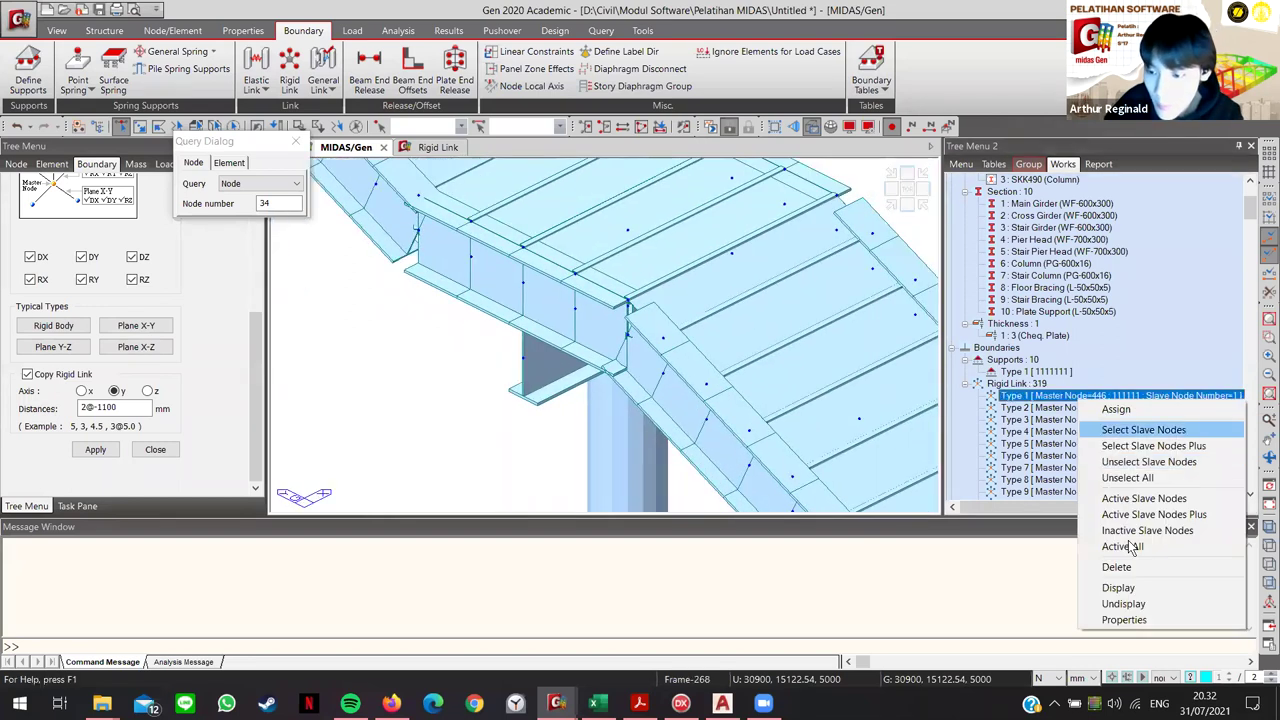
pyautogui.click(1118, 587)
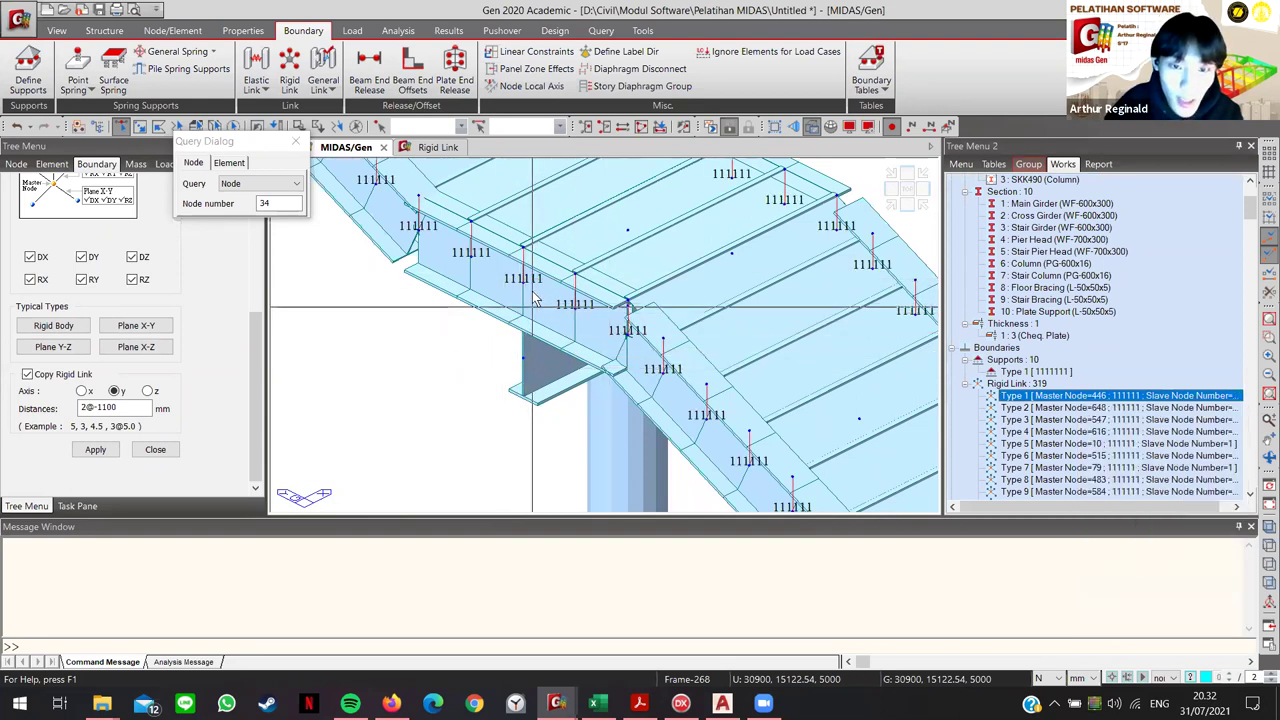
pyautogui.click(543, 340)
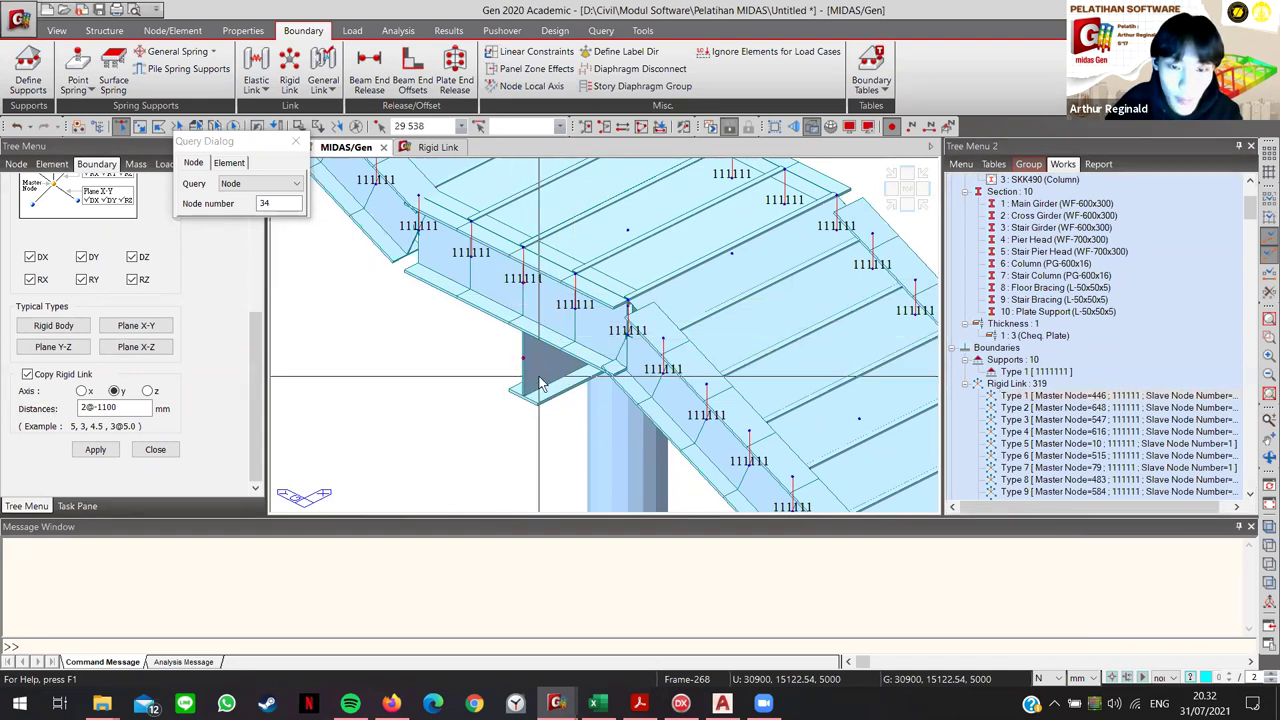
pyautogui.click(520, 294)
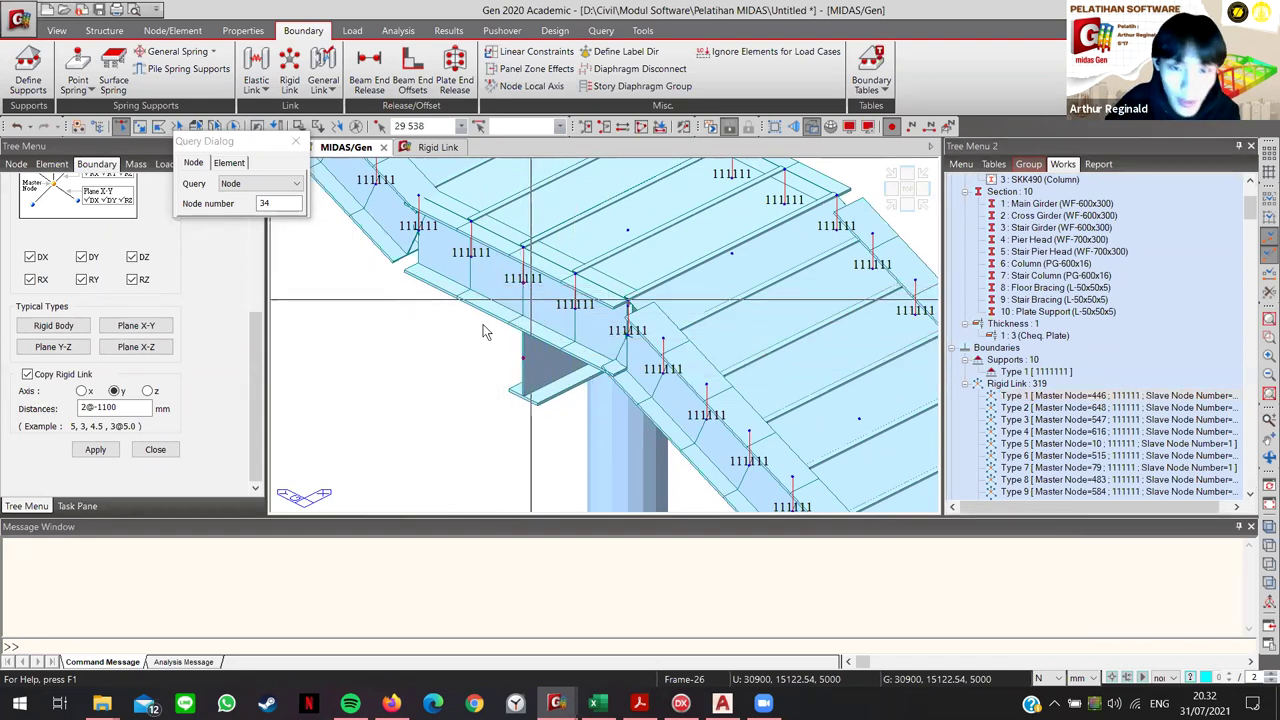
pyautogui.moveTo(506, 271); pyautogui.dragTo(539, 305)
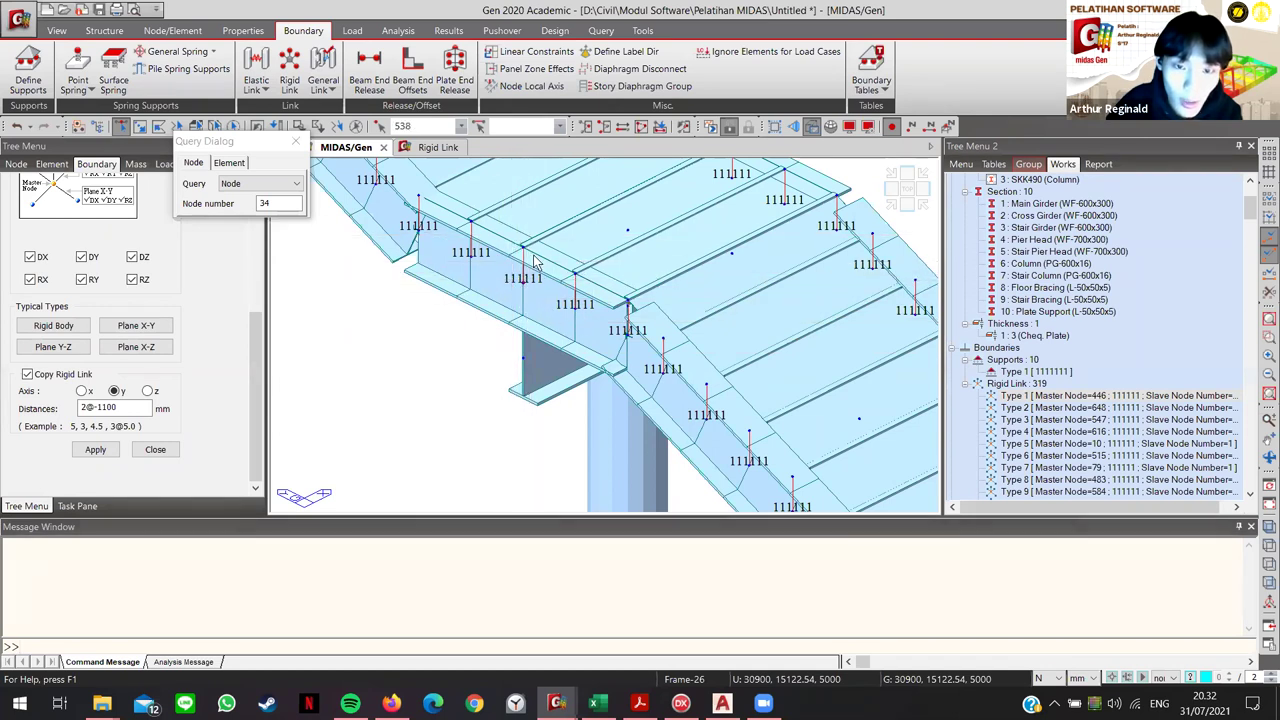
pyautogui.click(502, 362)
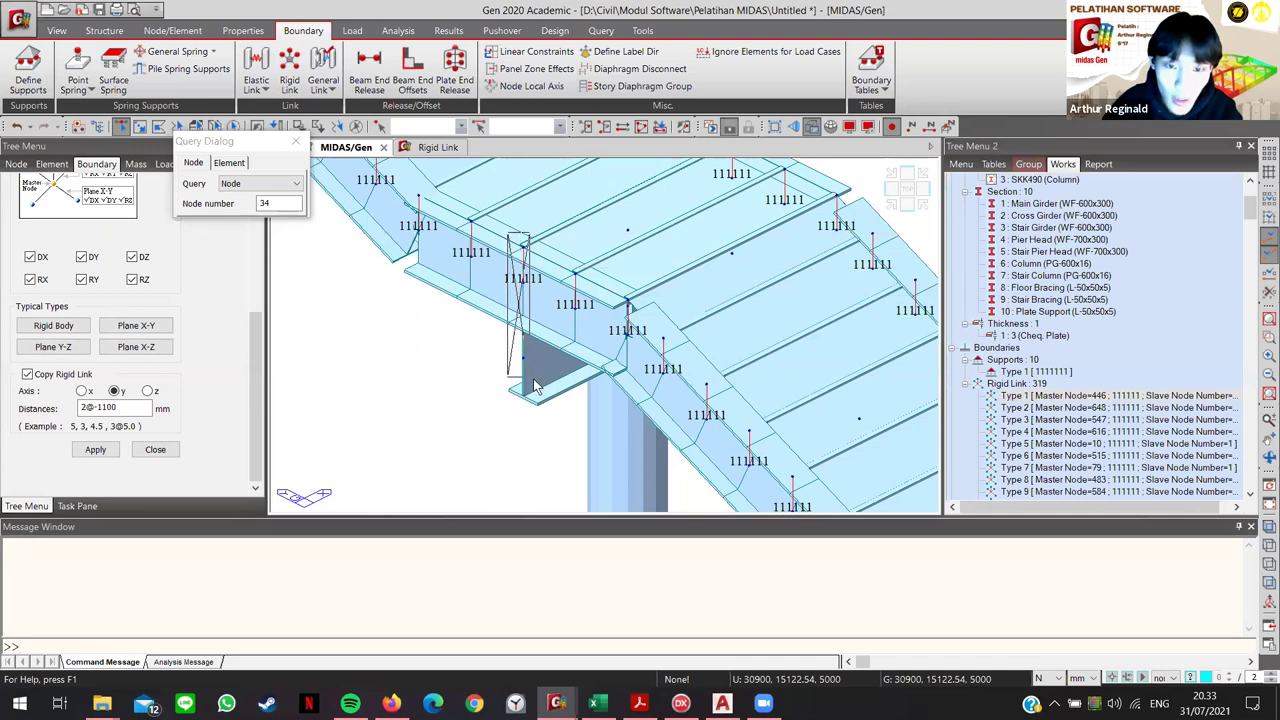
pyautogui.click(537, 380)
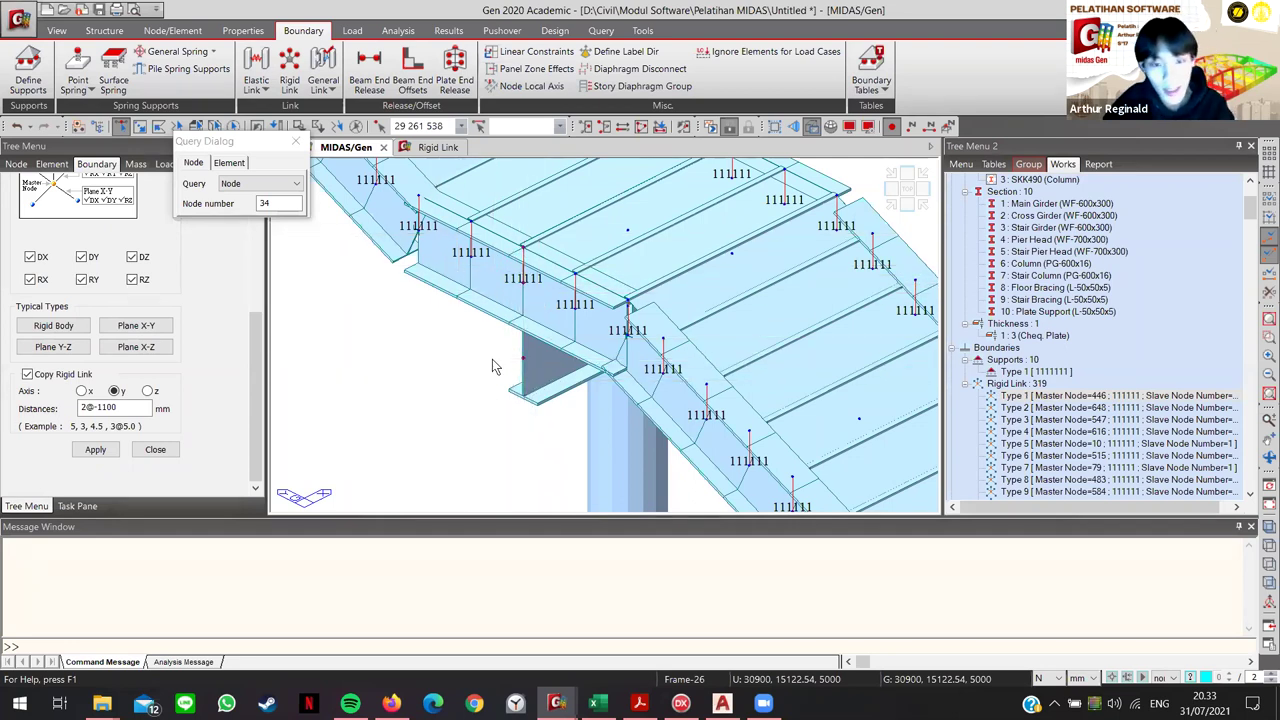
pyautogui.press('Escape')
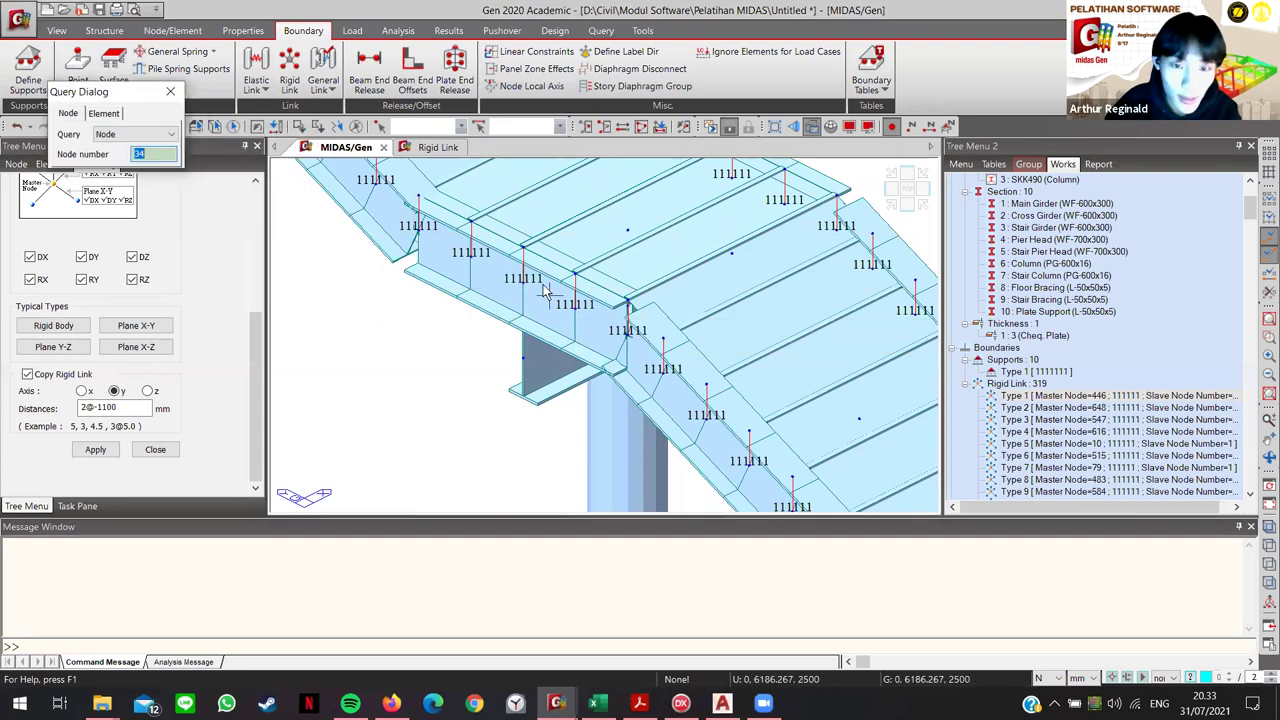
# Step: Check the Rigid Link table, then return to the model view and pan along the girder
pyautogui.scroll(5, 201, 300)
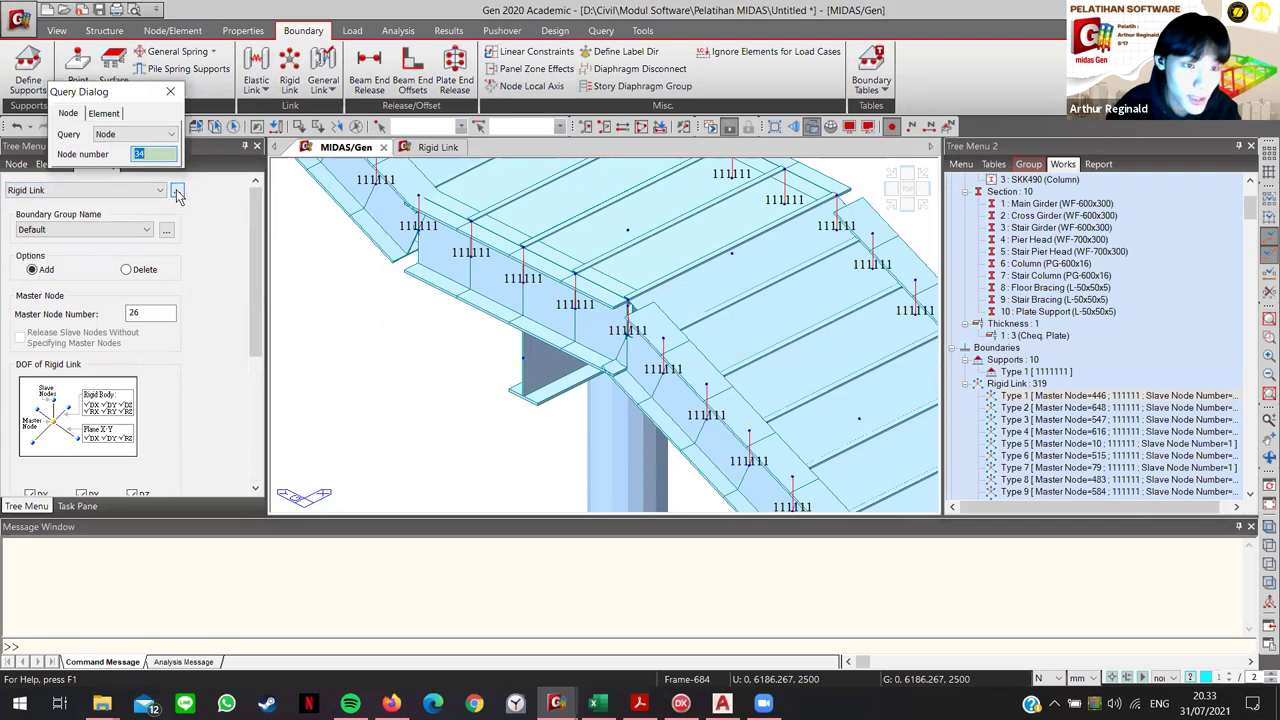
pyautogui.click(430, 147)
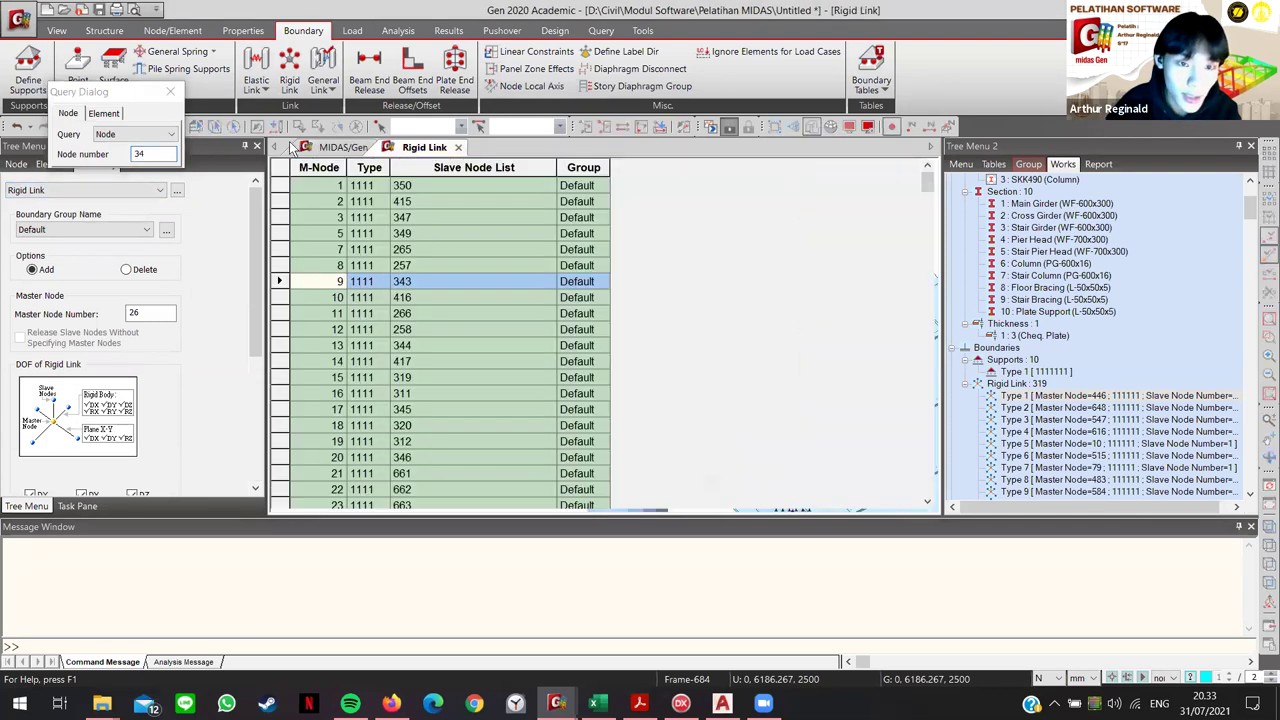
pyautogui.click(324, 147)
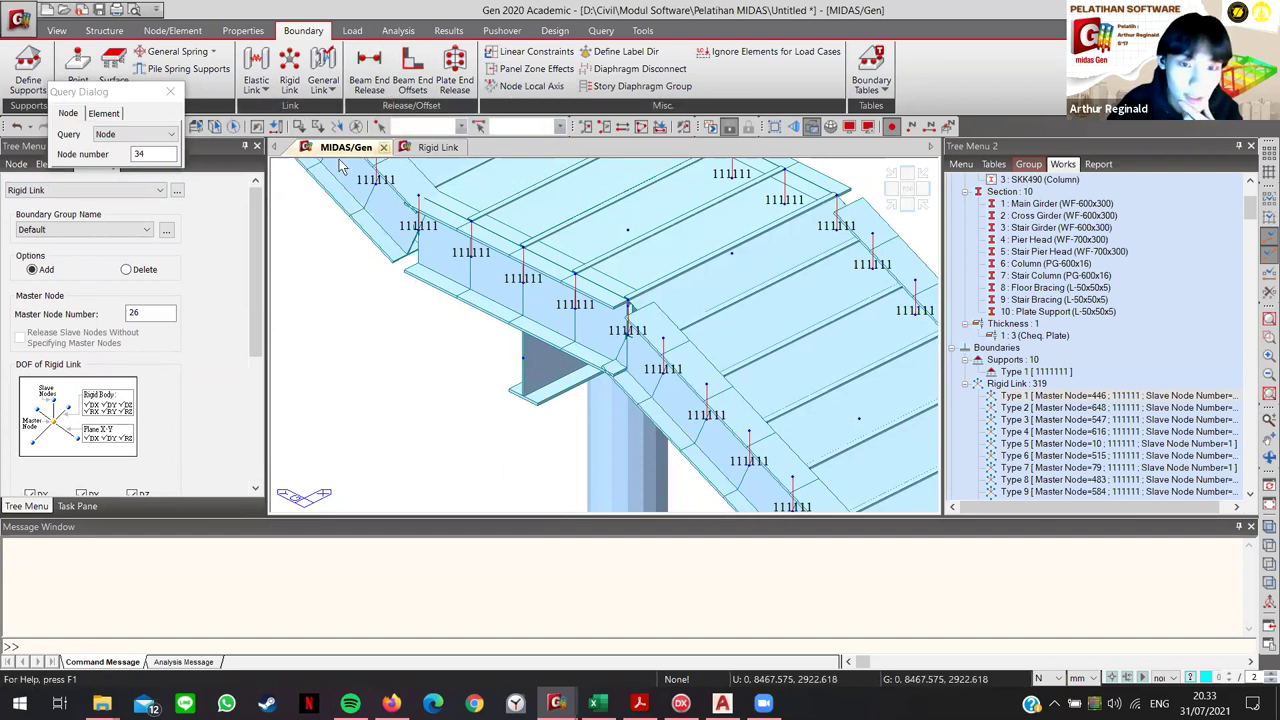
pyautogui.moveTo(116, 87); pyautogui.dragTo(115, 107)
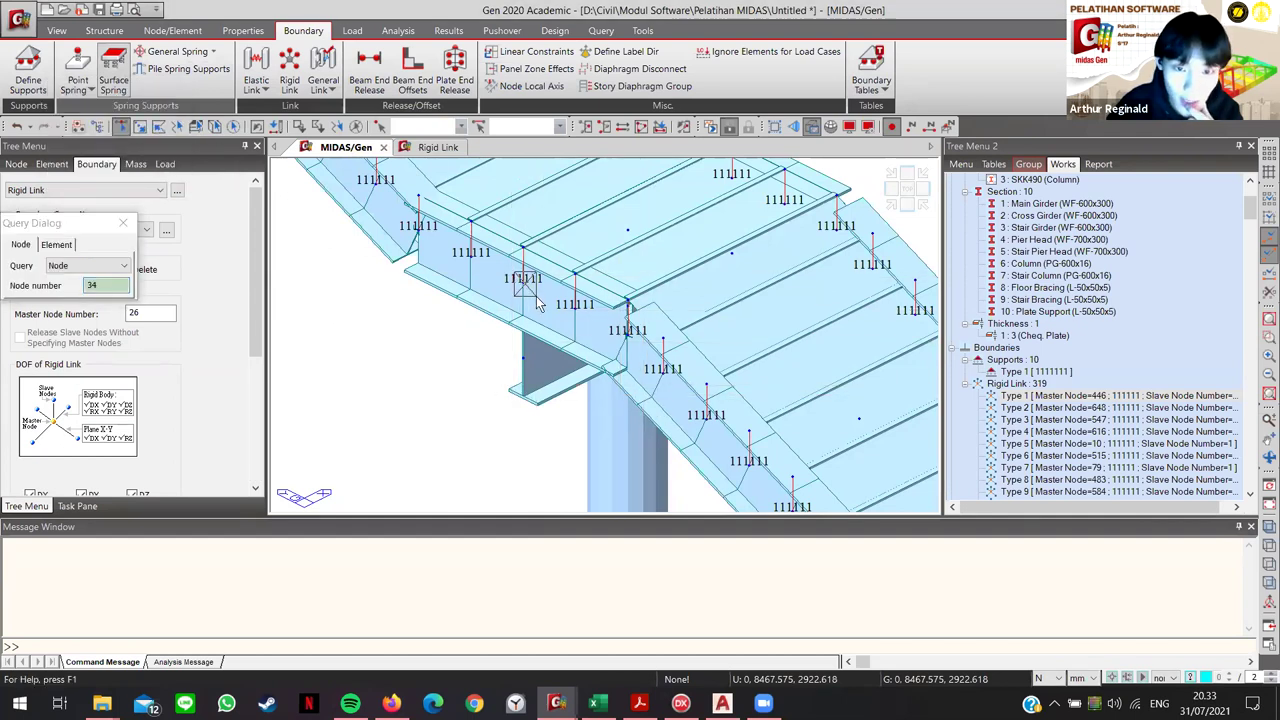
pyautogui.moveTo(677, 291); pyautogui.dragTo(353, 457, button='middle')
pyautogui.scroll(6, 632, 301)
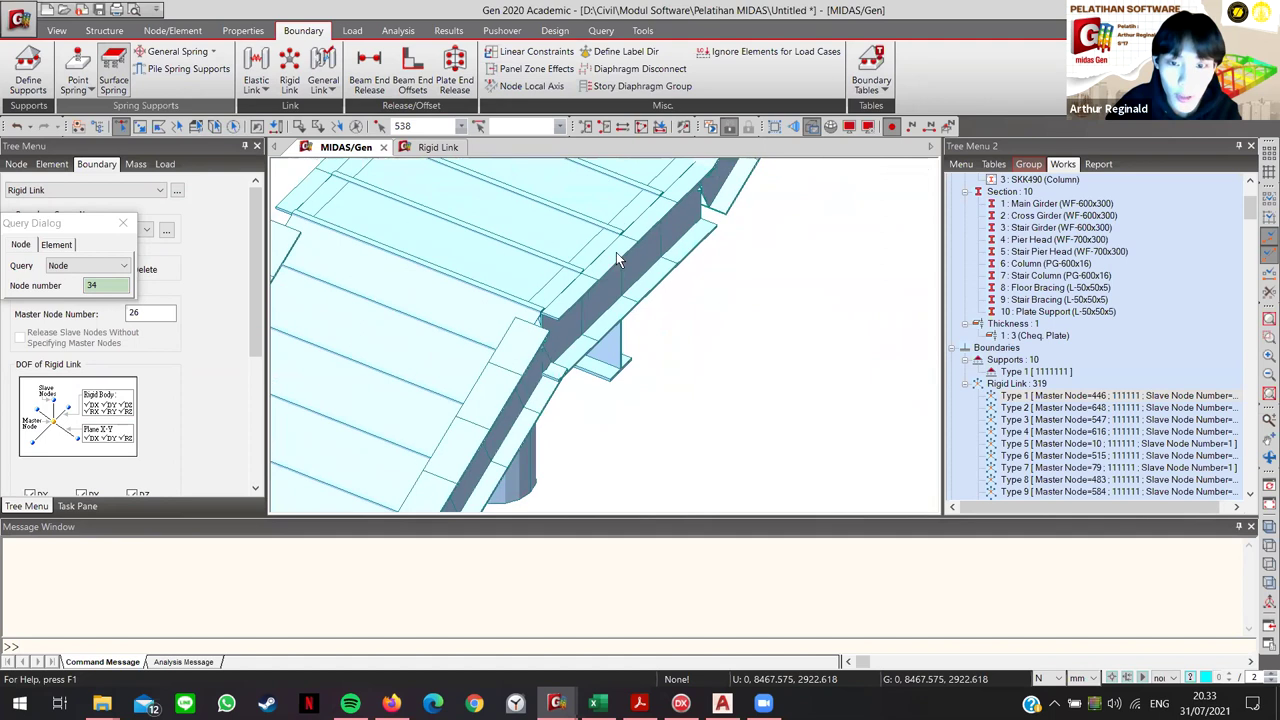
# Step: Select the misplaced links' master nodes 539 and 588 on the girder
pyautogui.click(616, 258)
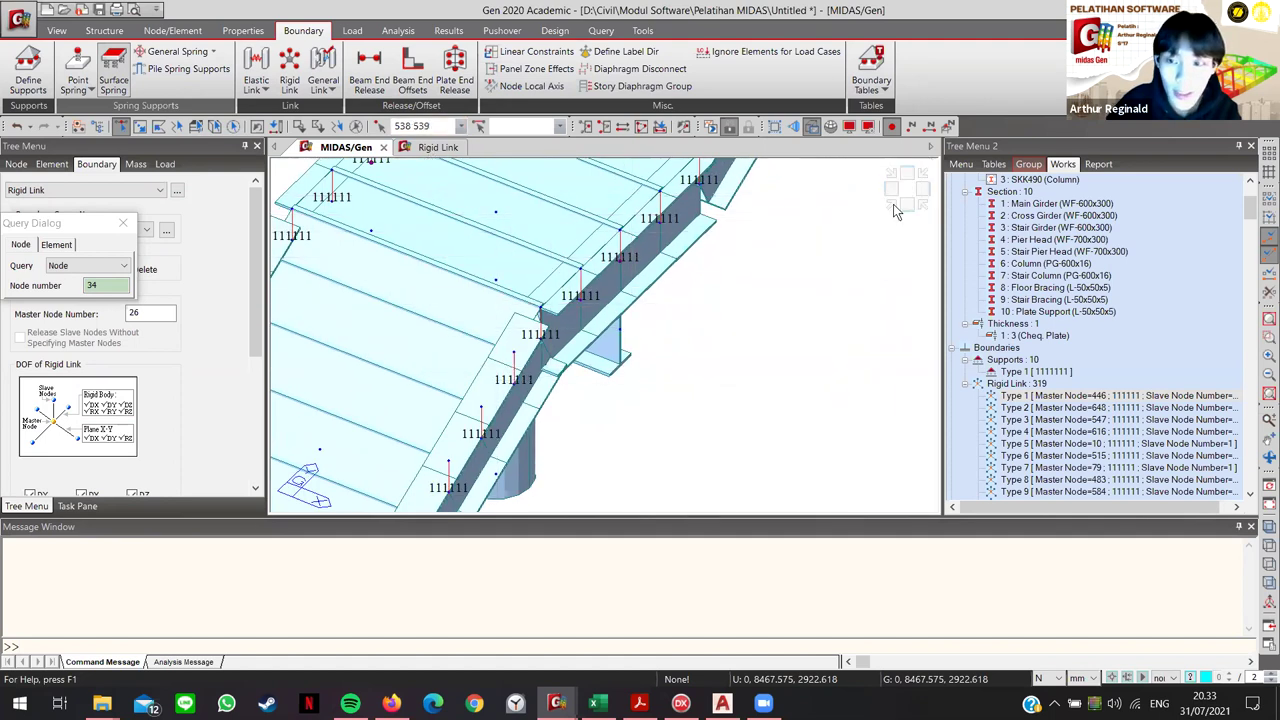
pyautogui.scroll(-3, 652, 328)
pyautogui.scroll(5, 600, 360)
pyautogui.scroll(3, 612, 373)
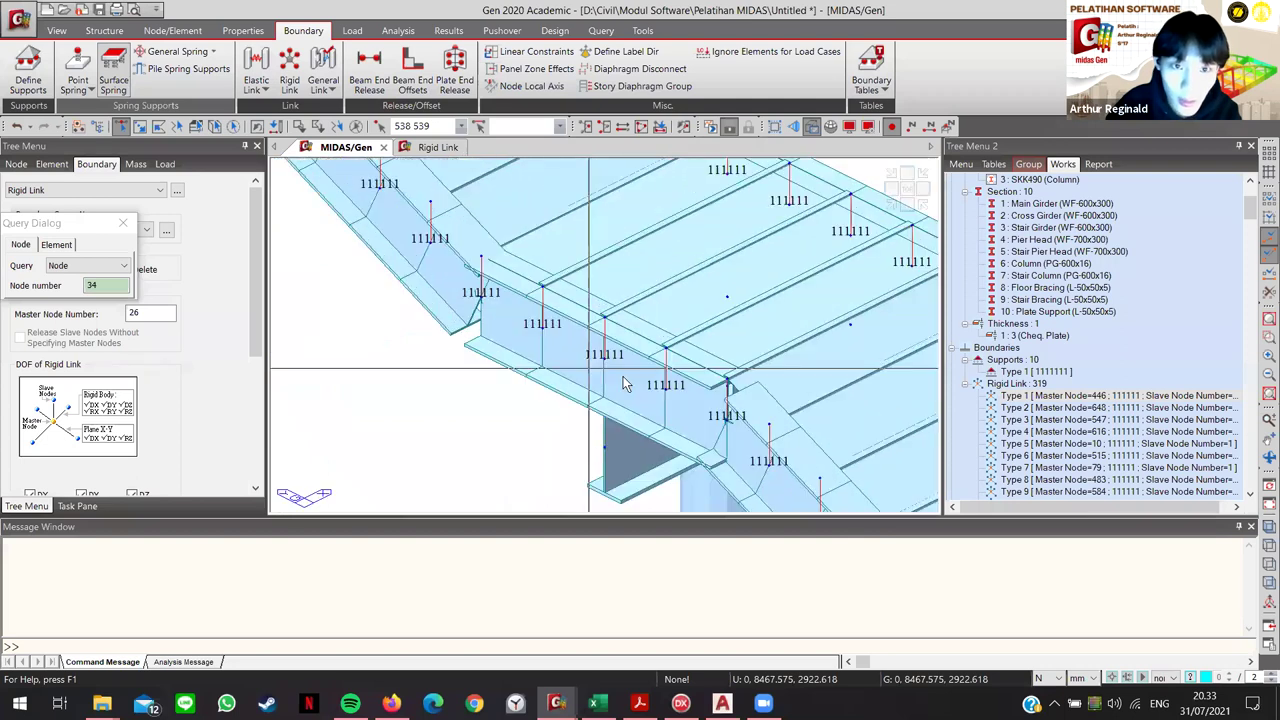
pyautogui.click(718, 376)
pyautogui.scroll(3, 718, 376)
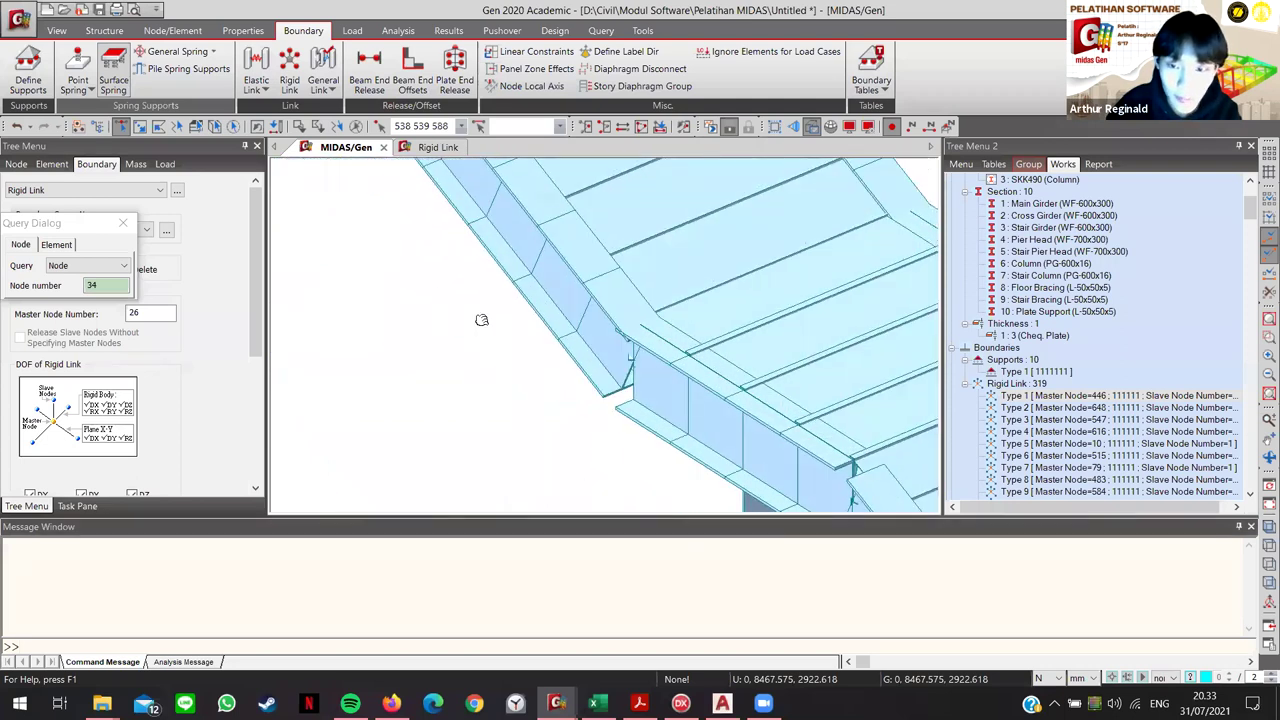
pyautogui.scroll(-3, 812, 249)
pyautogui.scroll(-5, 812, 249)
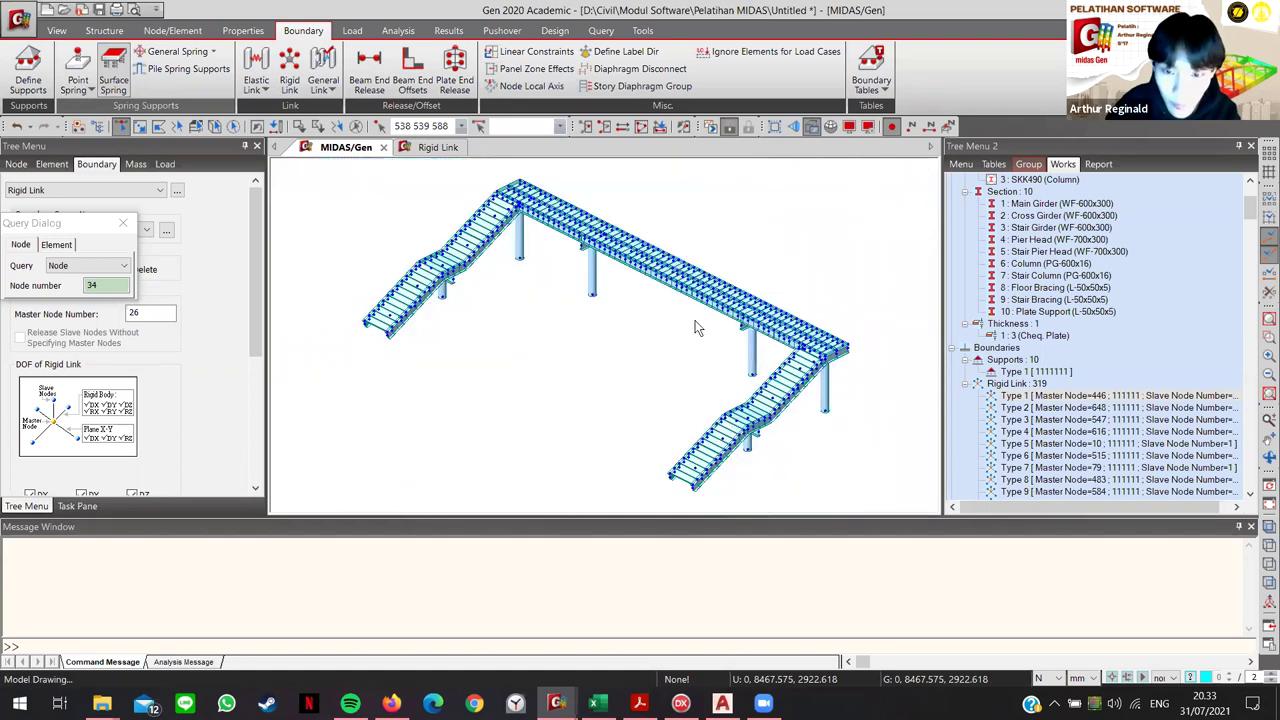
pyautogui.scroll(5, 719, 280)
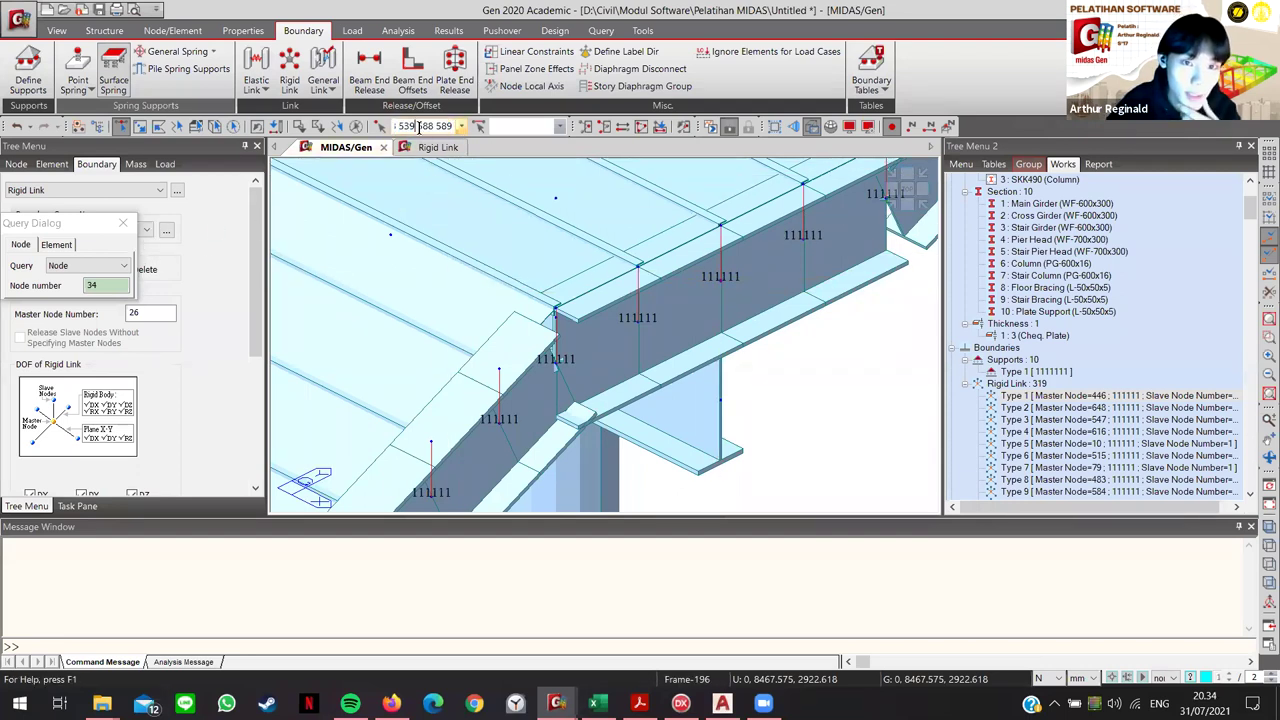
# Step: Delete the rigid-link table rows mastered at nodes 538 and 539
pyautogui.click(437, 150)
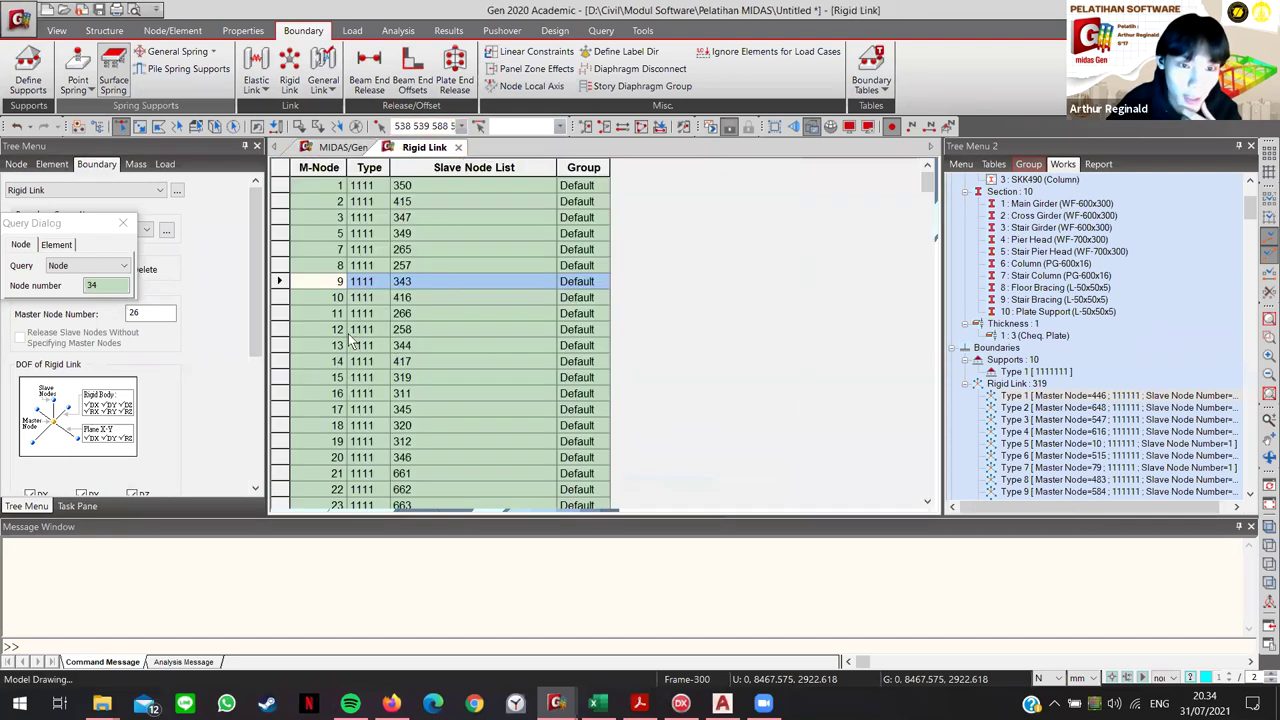
pyautogui.scroll(-7, 452, 399)
pyautogui.moveTo(924, 293); pyautogui.dragTo(926, 347)
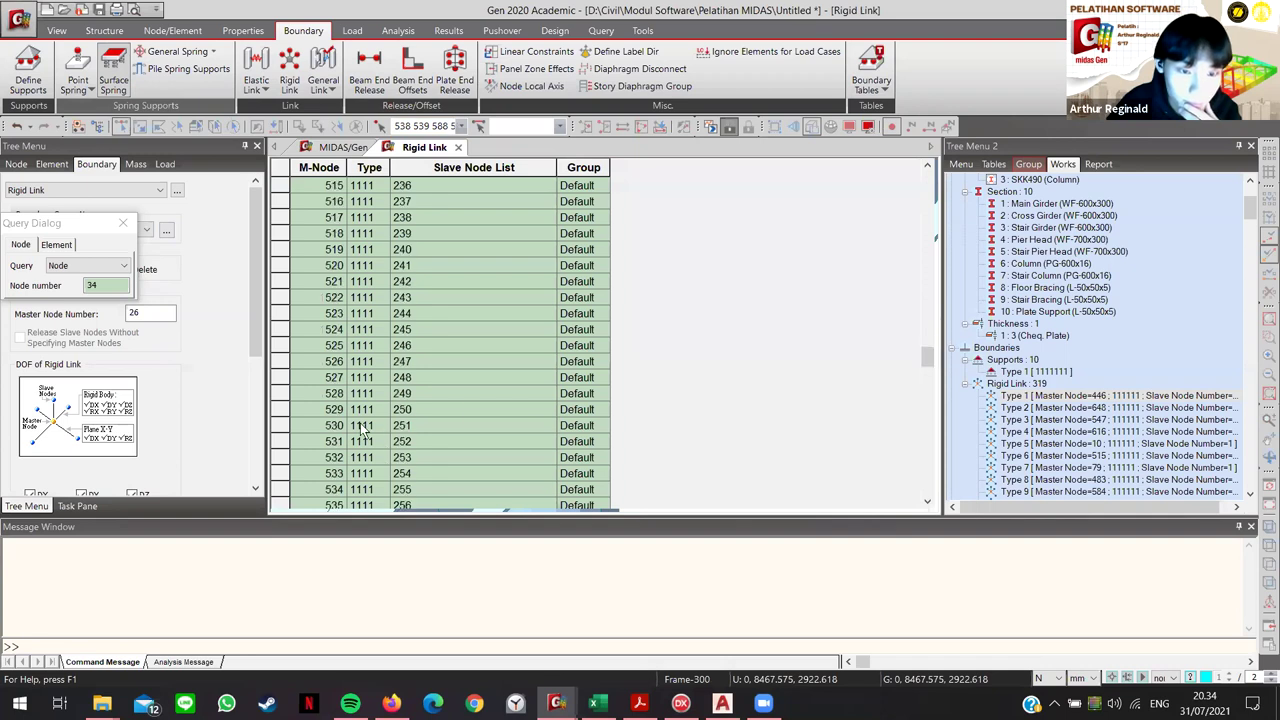
pyautogui.scroll(-5, 307, 290)
pyautogui.moveTo(286, 265); pyautogui.dragTo(286, 281)
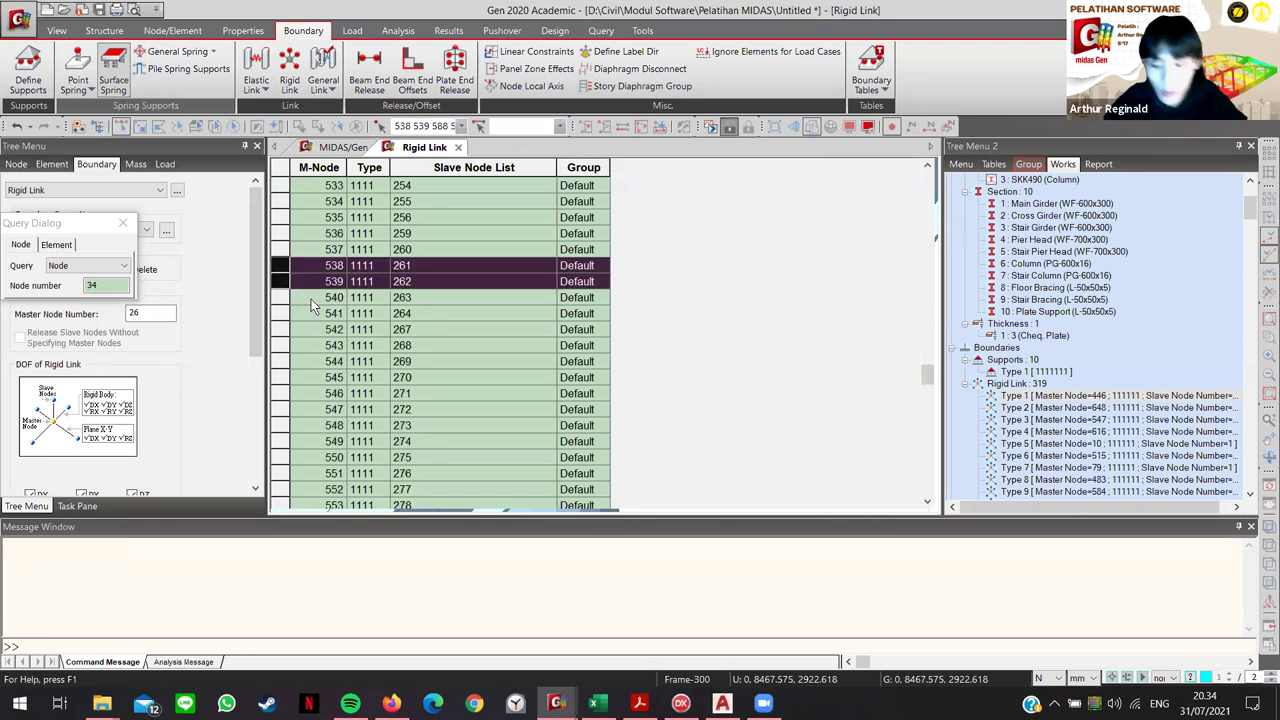
pyautogui.press('Delete')
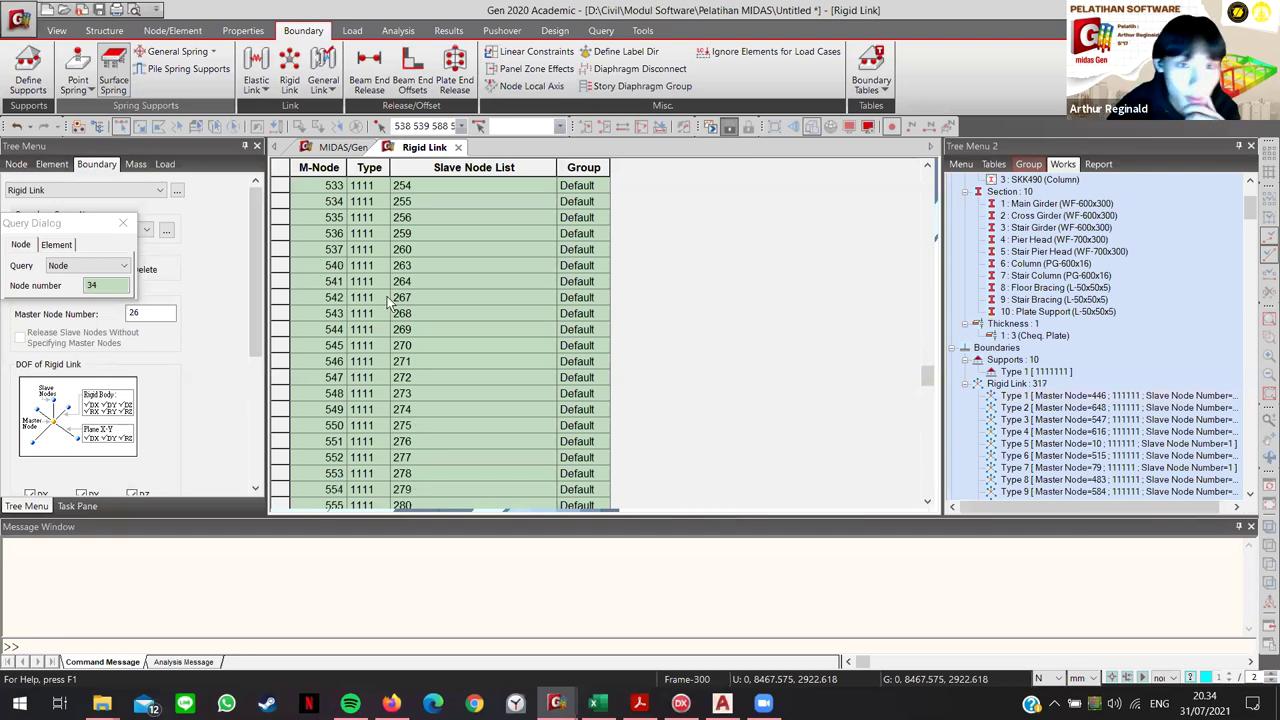
# Step: Remove the rigid links for nodes 588 and 589 and fit the whole bridge in view
pyautogui.scroll(-6, 404, 388)
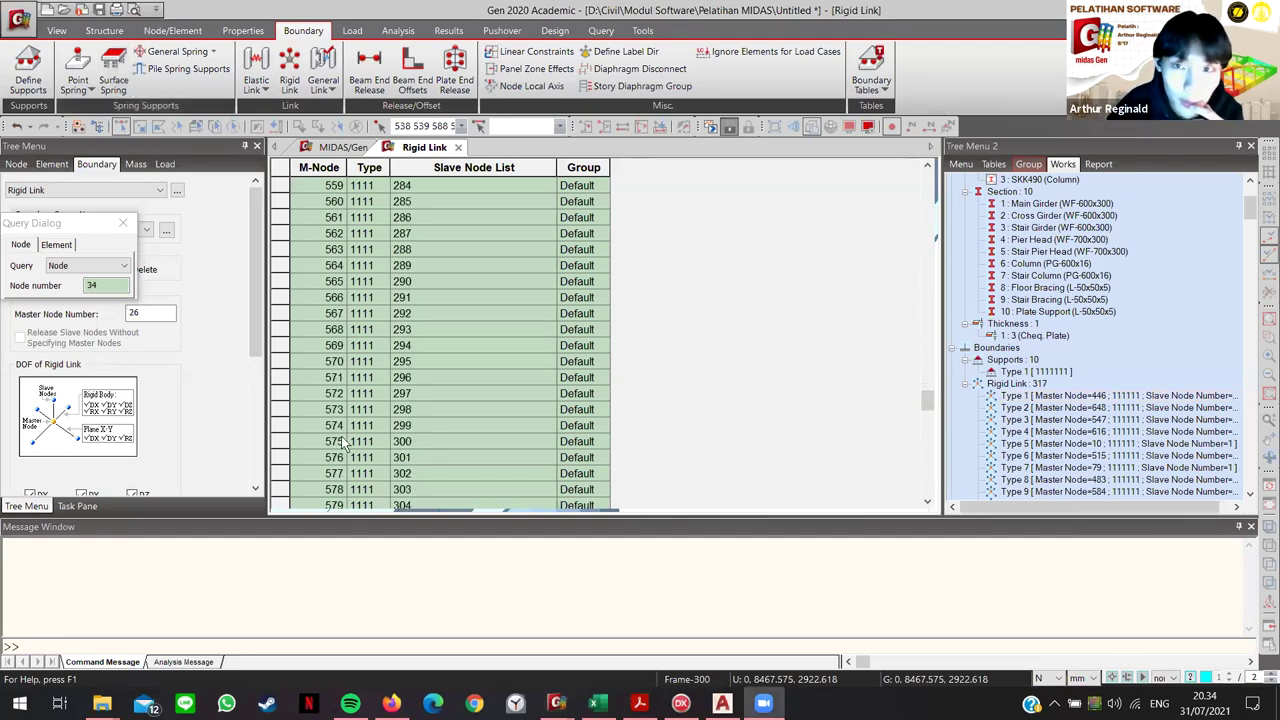
pyautogui.scroll(-8, 341, 420)
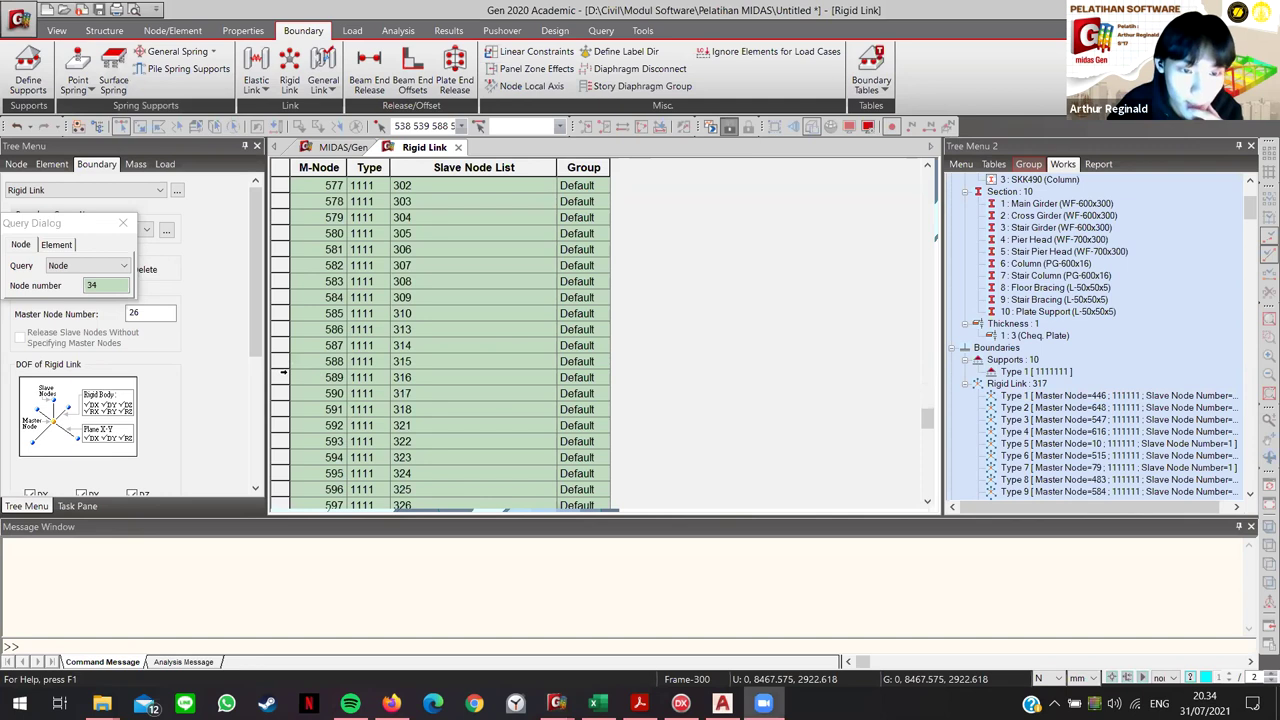
pyautogui.moveTo(283, 363); pyautogui.dragTo(283, 379)
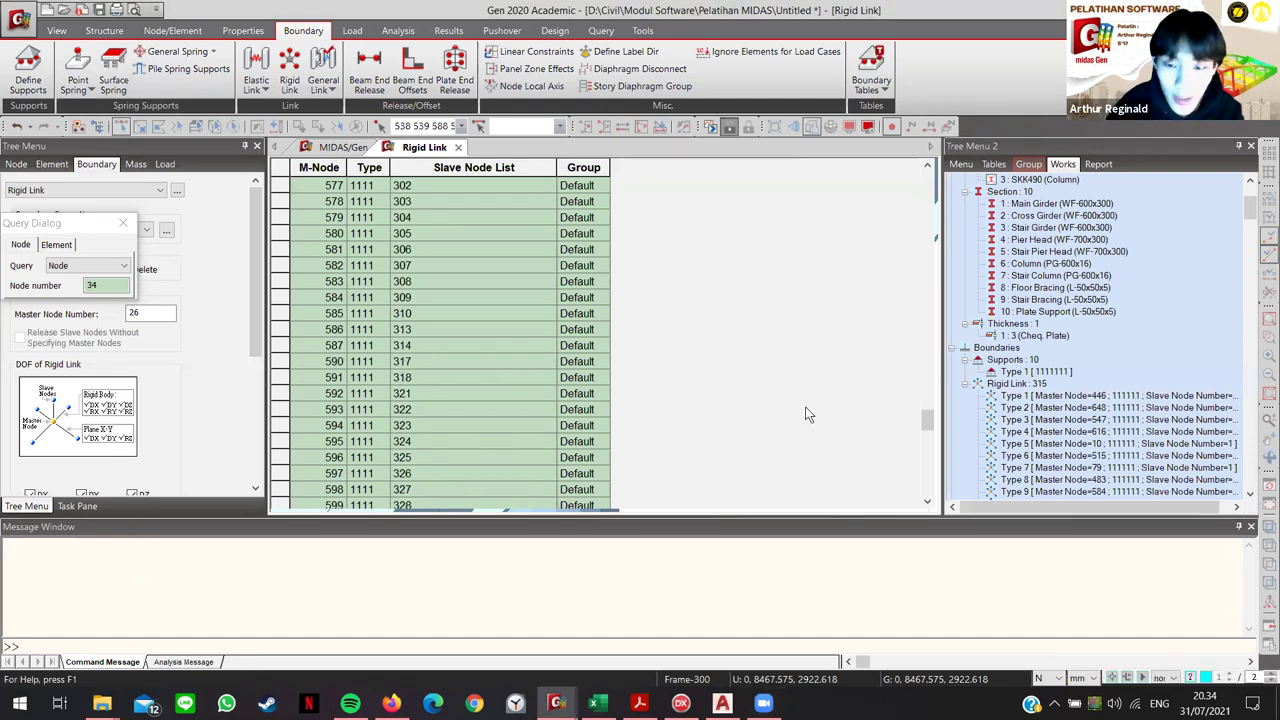
pyautogui.hotkey('ctrl', 'Tab')
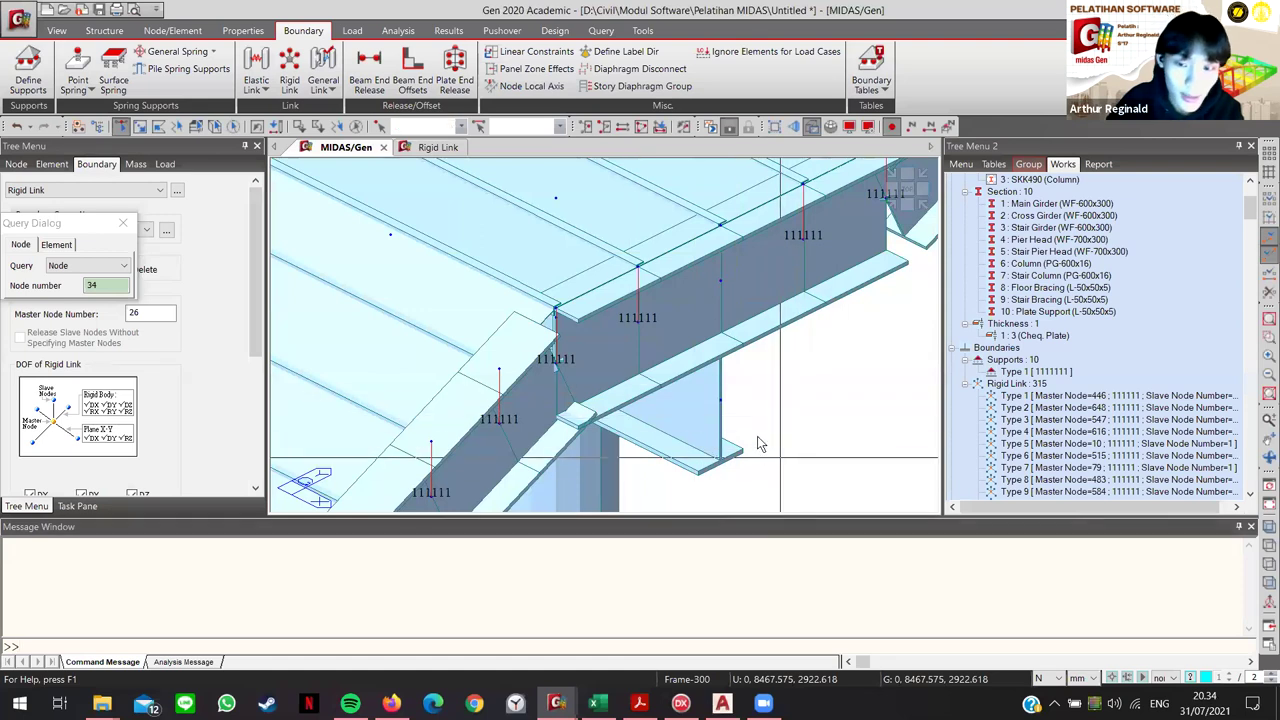
pyautogui.hotkey('ctrl', 'a')
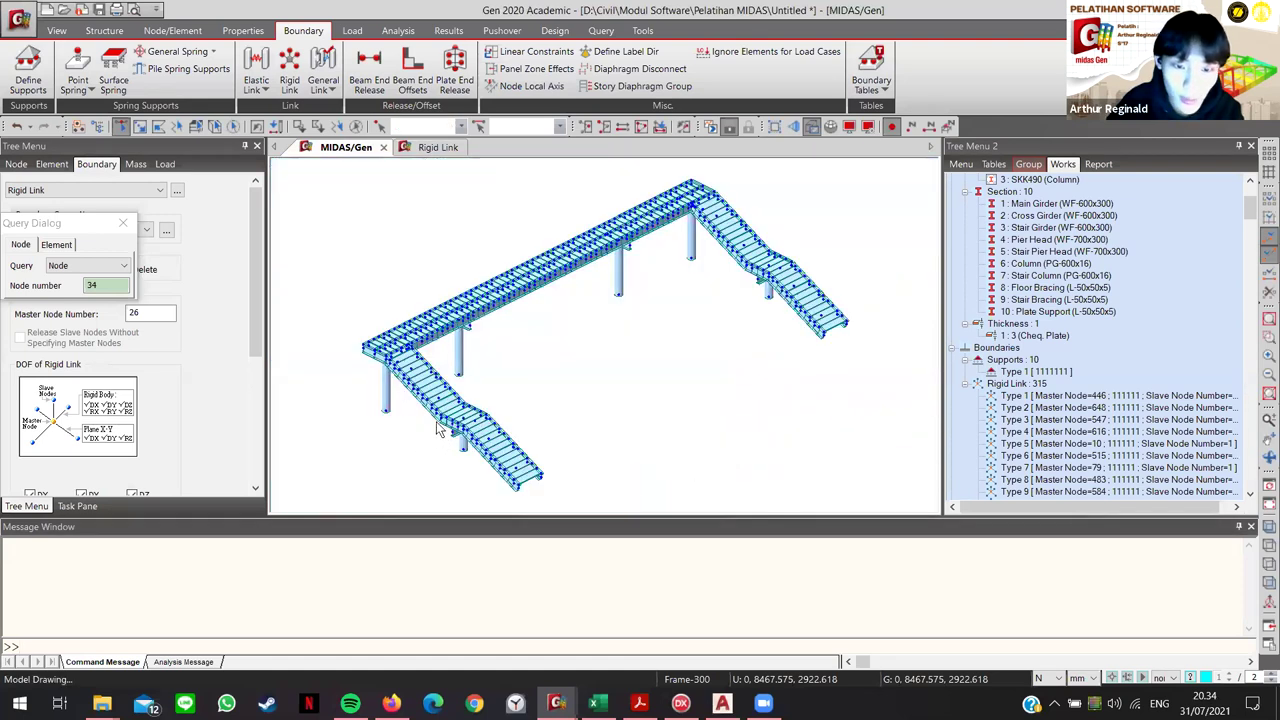
# Step: In Rigid Link, pick node 29 as master and start entering x-axis copy distances
pyautogui.scroll(6, 440, 410)
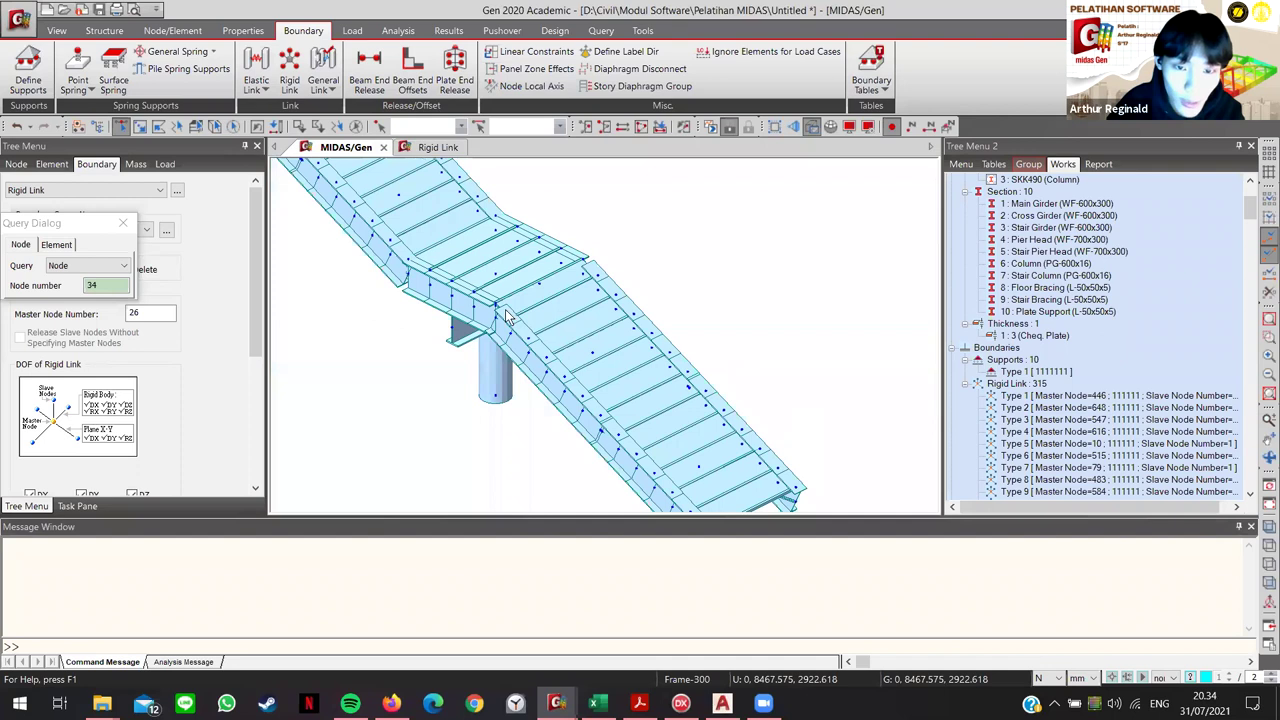
pyautogui.scroll(3, 506, 316)
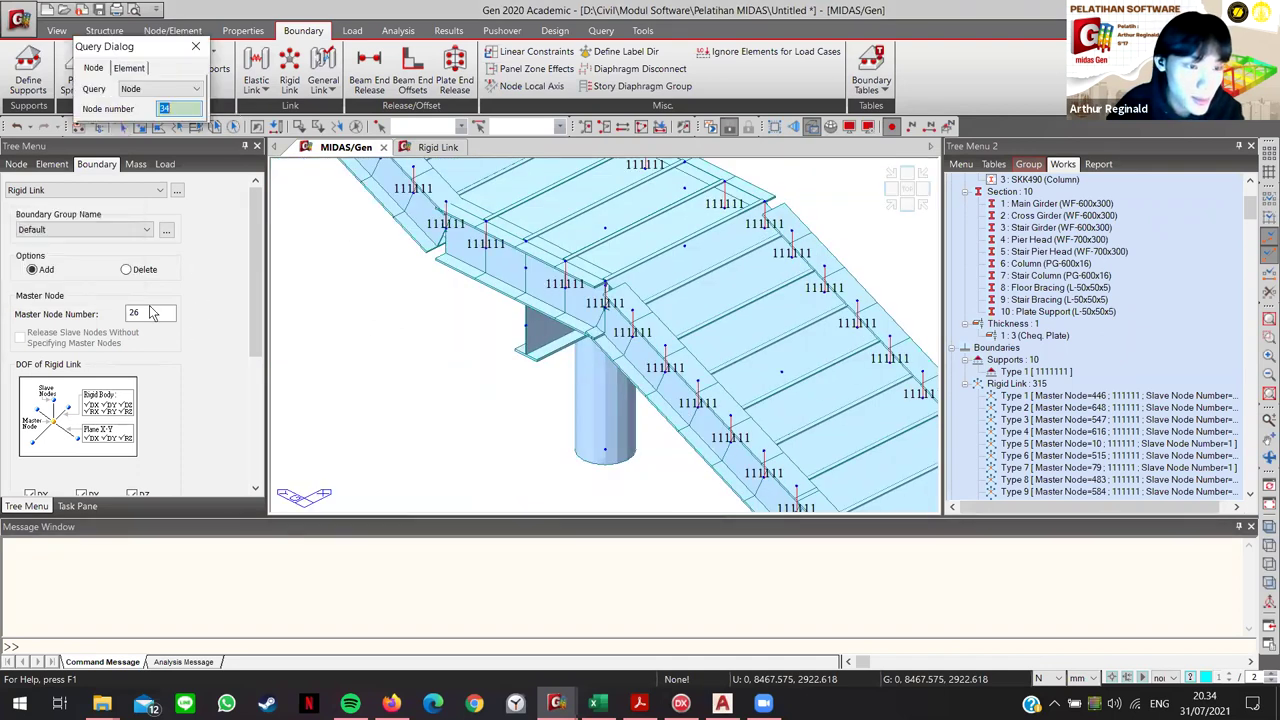
pyautogui.click(150, 313)
pyautogui.click(527, 330)
pyautogui.scroll(-1, 197, 376)
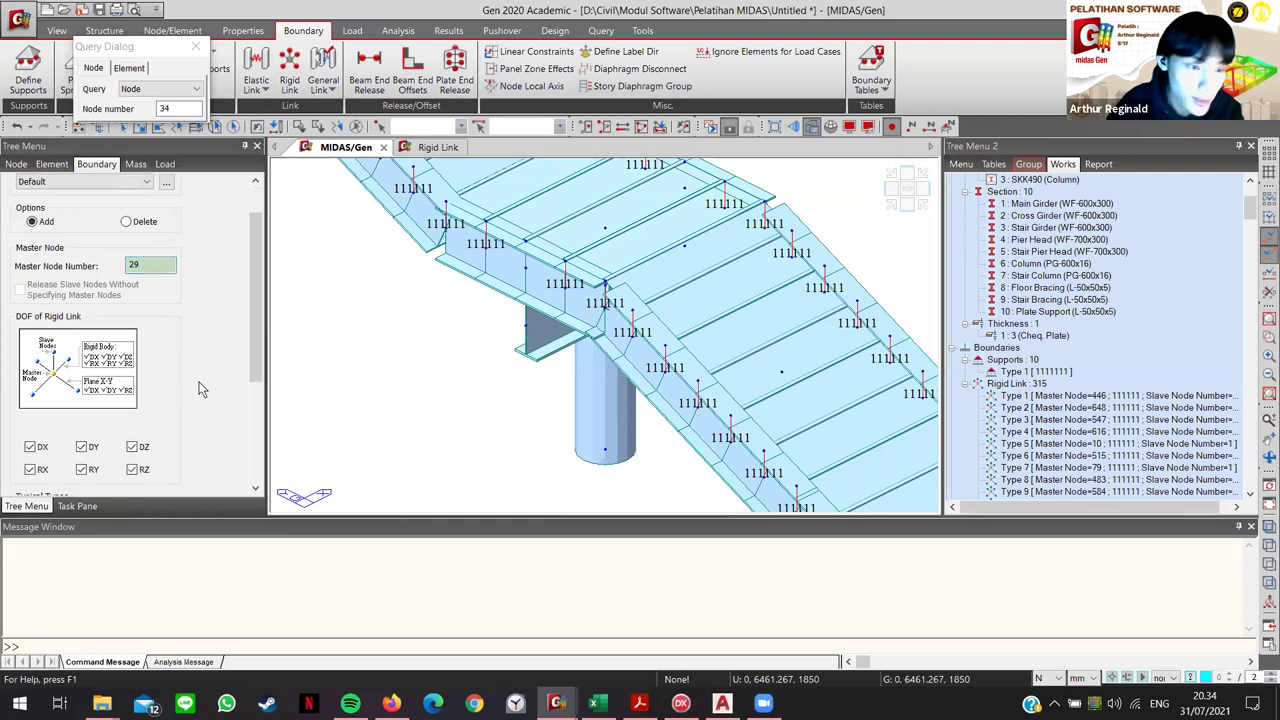
pyautogui.scroll(-4, 200, 390)
pyautogui.click(115, 408)
pyautogui.write('2@-1100')
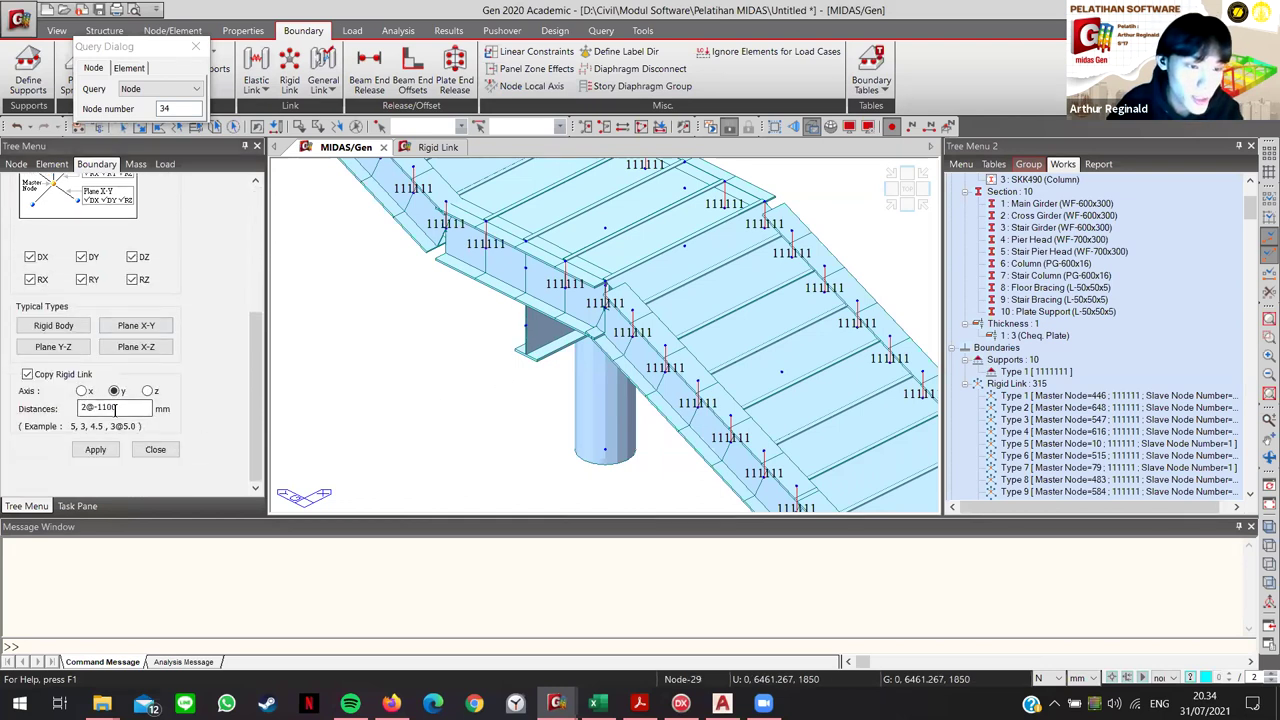
pyautogui.click(82, 391)
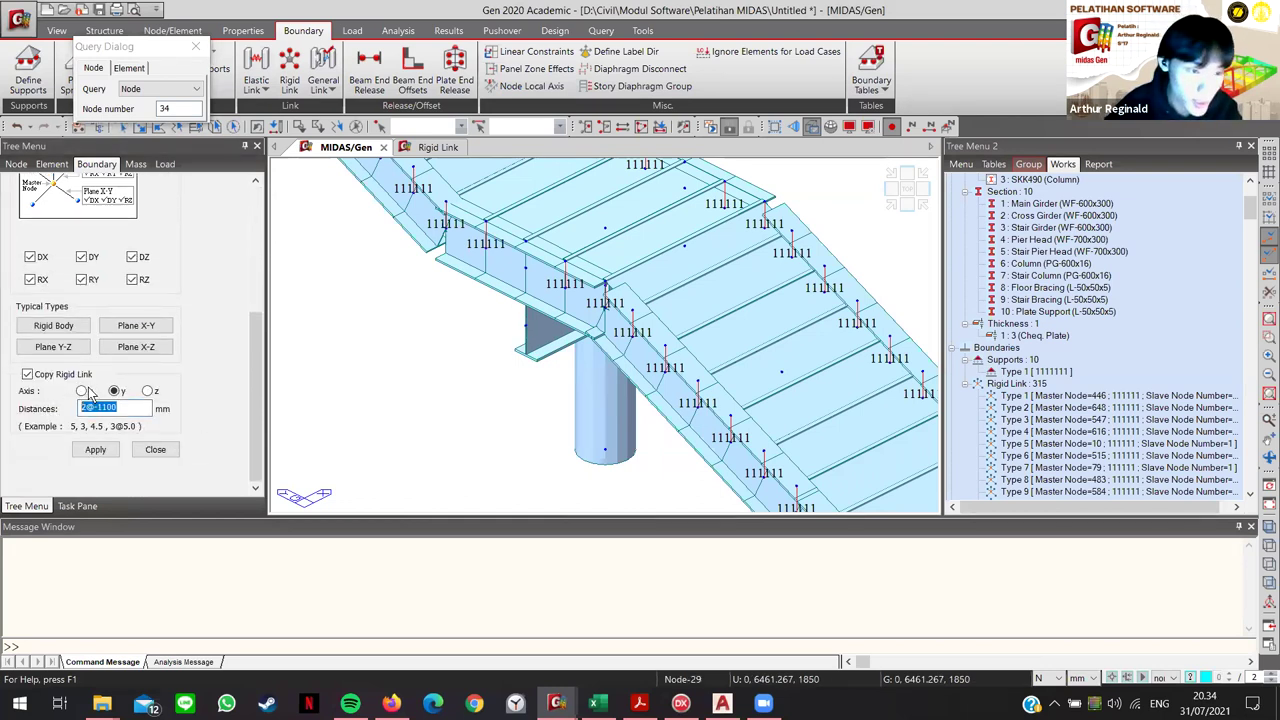
pyautogui.moveTo(118, 407); pyautogui.dragTo(80, 407)
pyautogui.write('2200,27600,220')
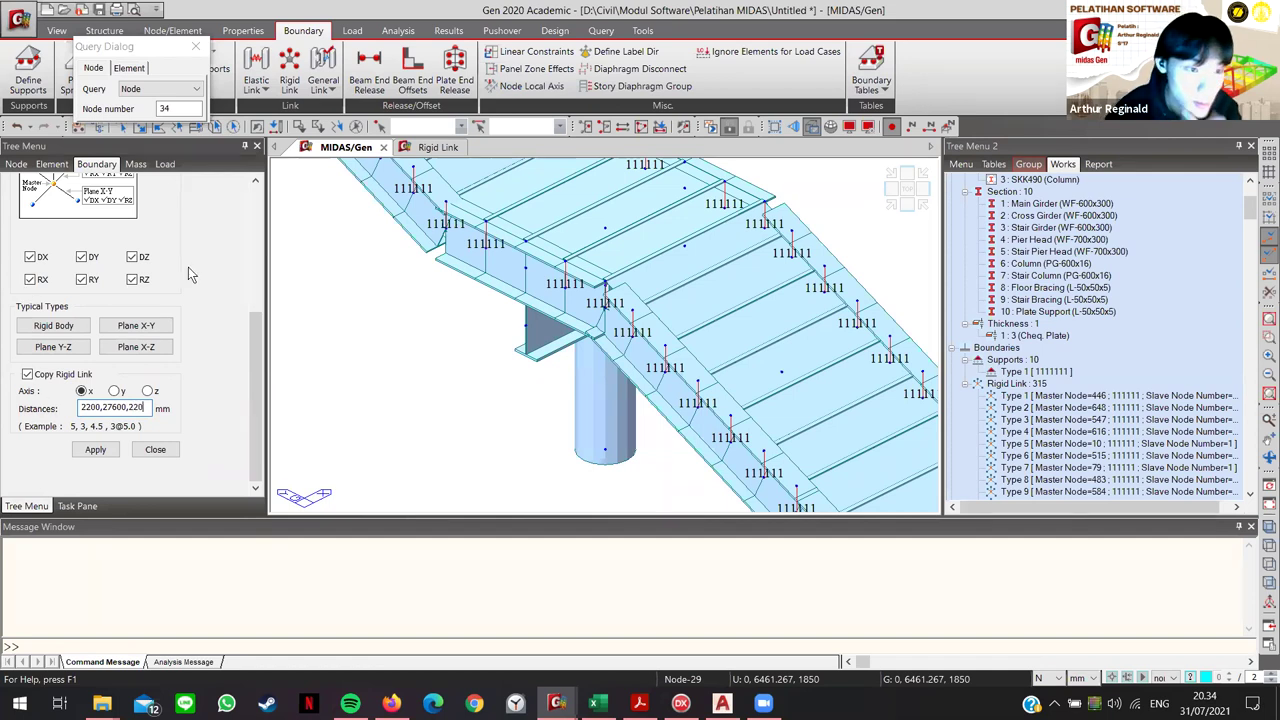
# Step: Correct the copy distances to 2200, 27600, 2200 and apply the rigid-link copy
pyautogui.scroll(5, 221, 293)
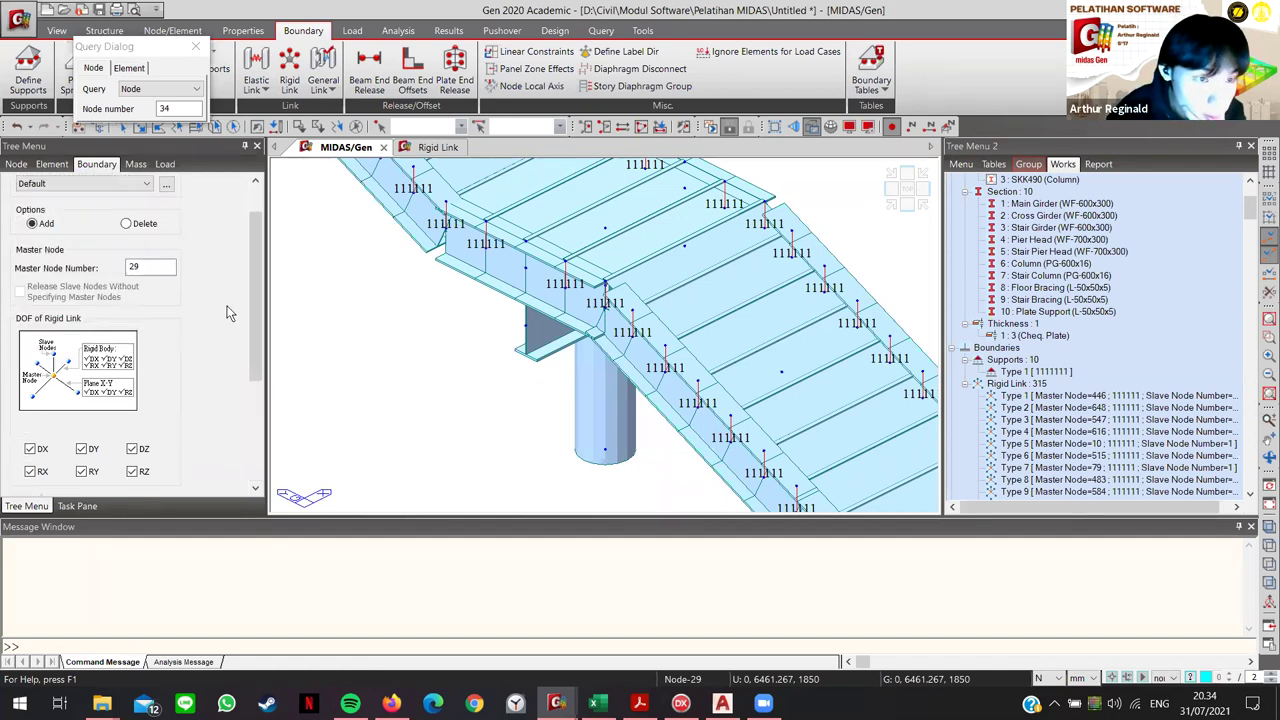
pyautogui.click(531, 375)
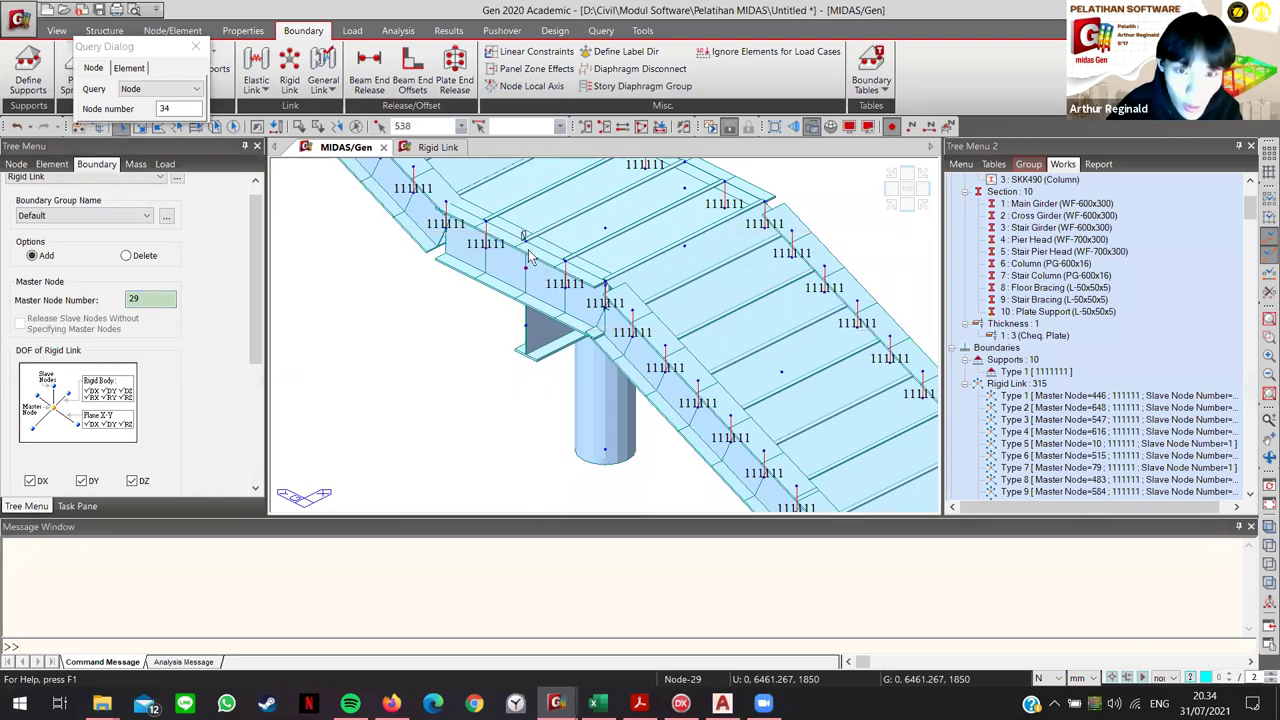
pyautogui.scroll(4, 515, 293)
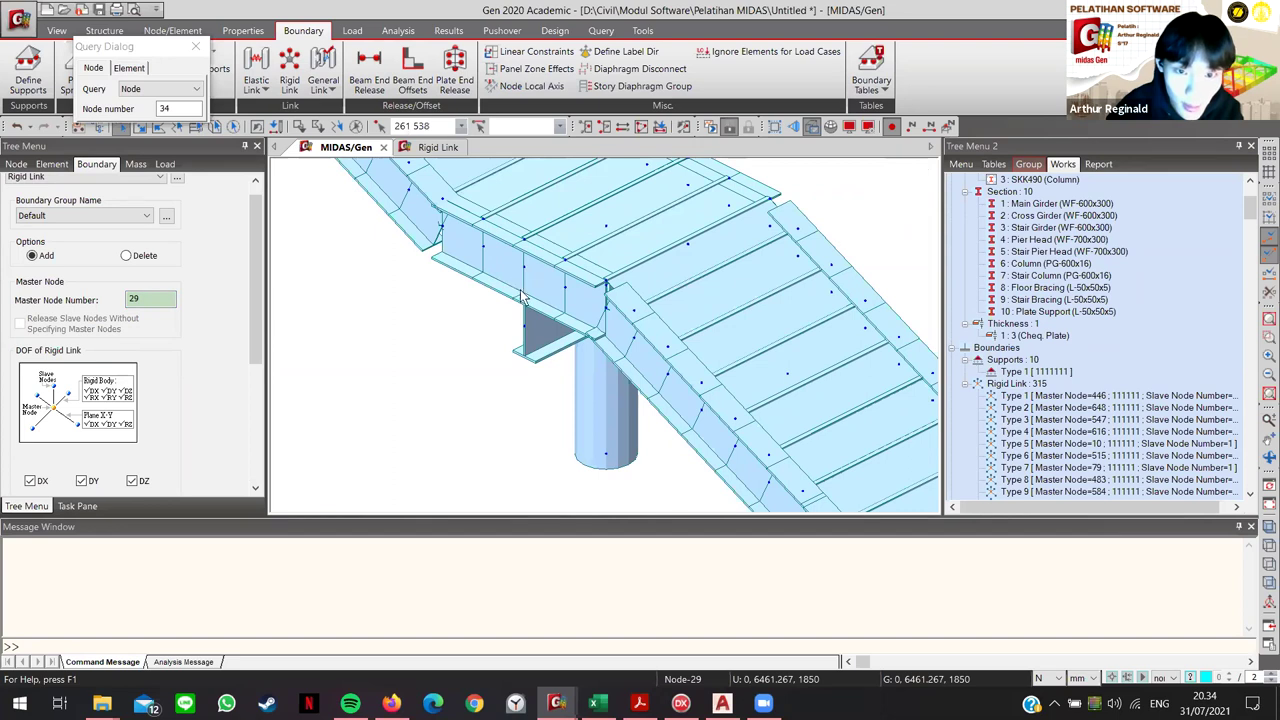
pyautogui.scroll(3, 548, 300)
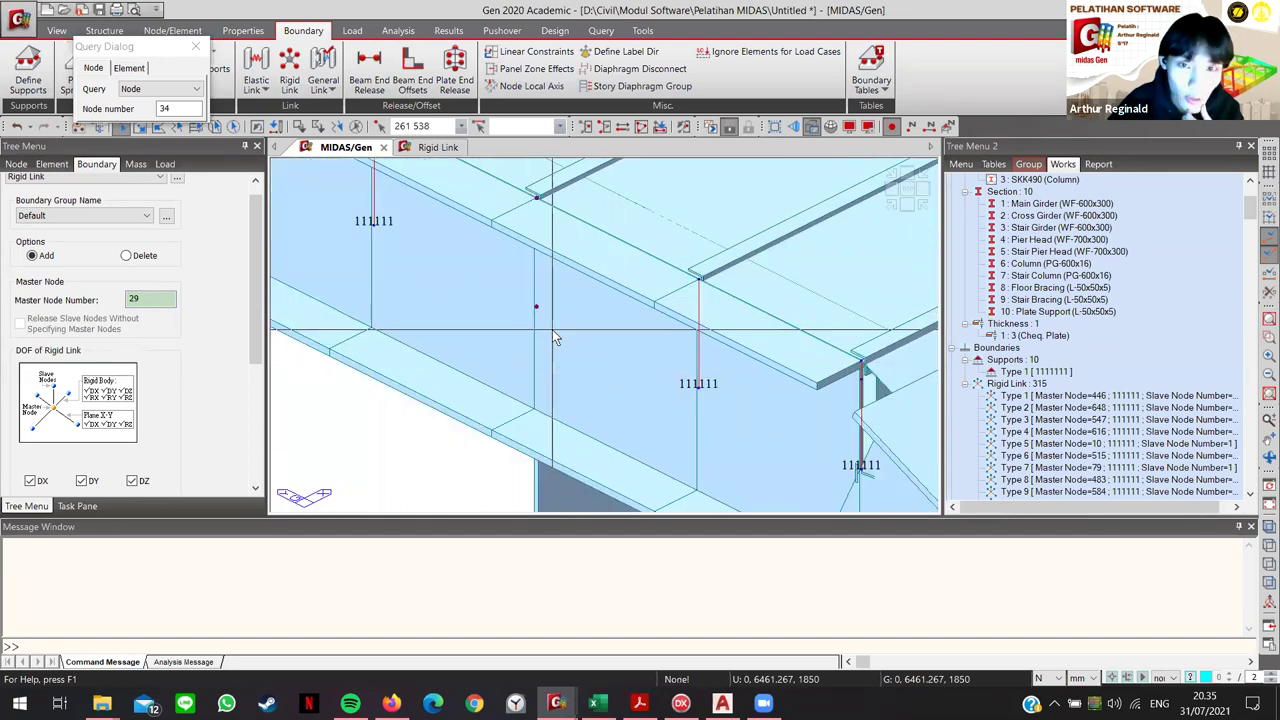
pyautogui.scroll(-3, 219, 424)
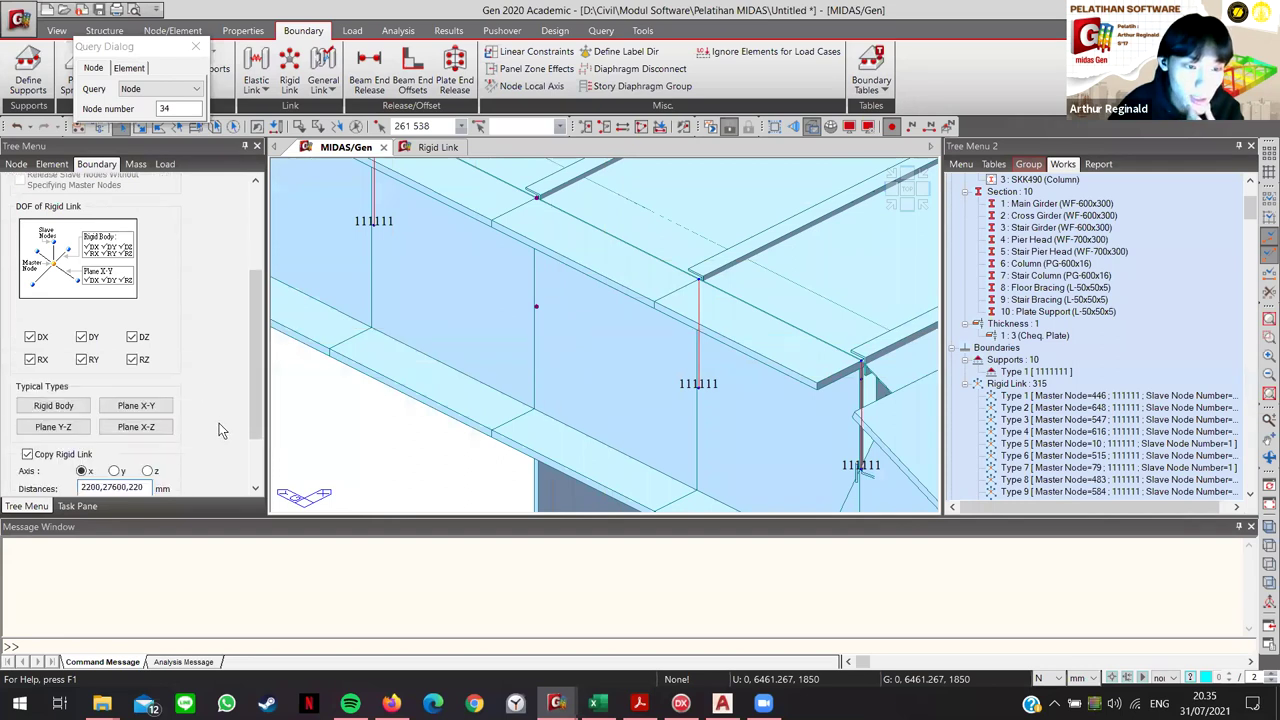
pyautogui.scroll(-2, 219, 423)
pyautogui.click(95, 465)
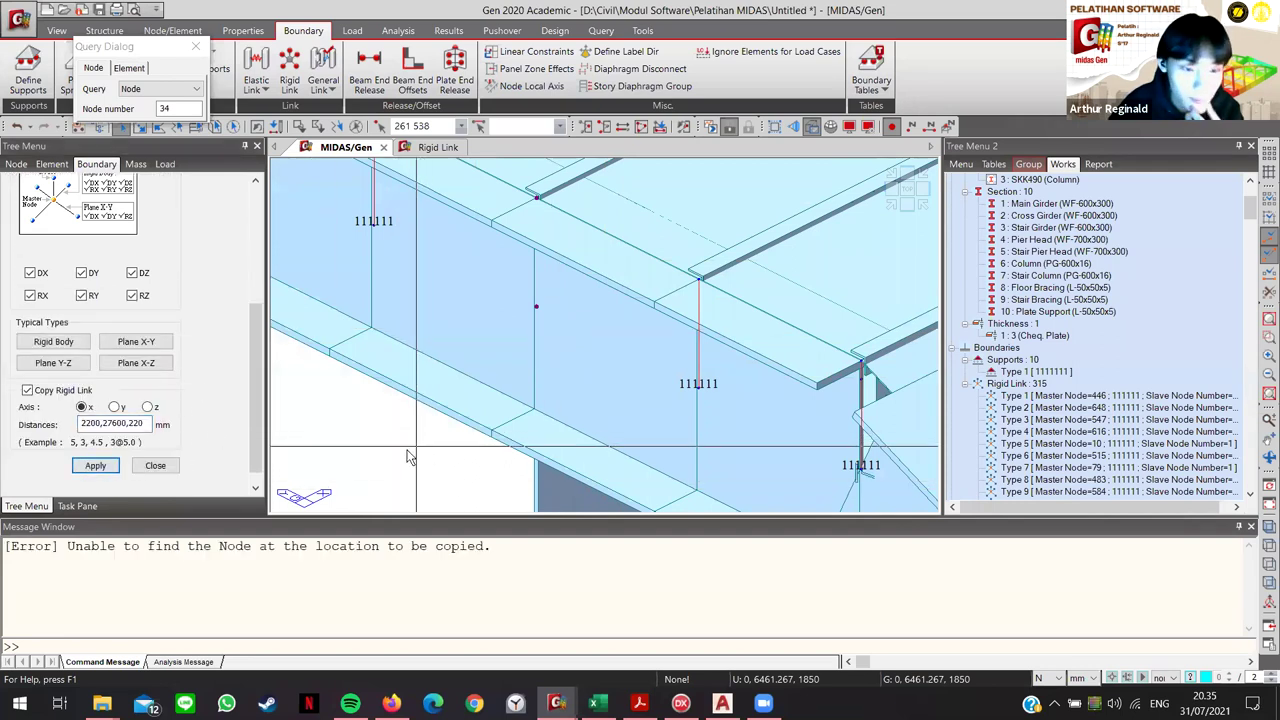
pyautogui.moveTo(488, 456); pyautogui.dragTo(468, 416, button='middle')
pyautogui.scroll(-3, 468, 416)
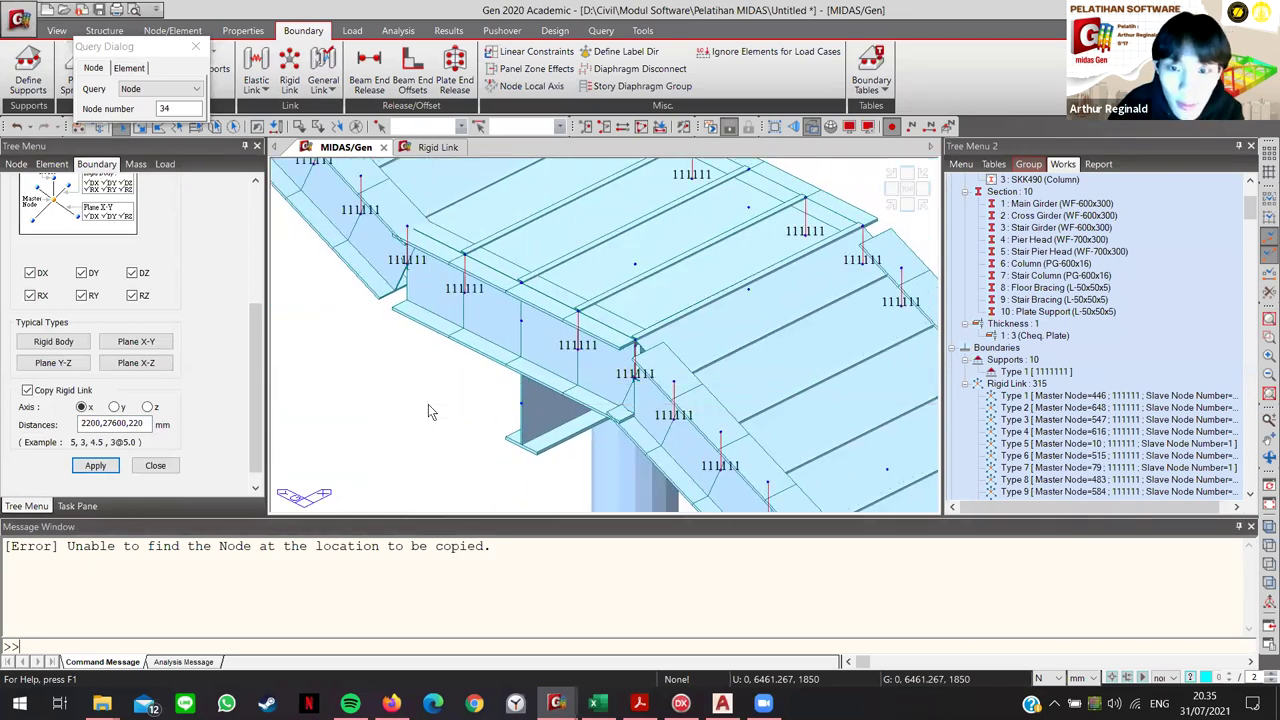
pyautogui.click(146, 423)
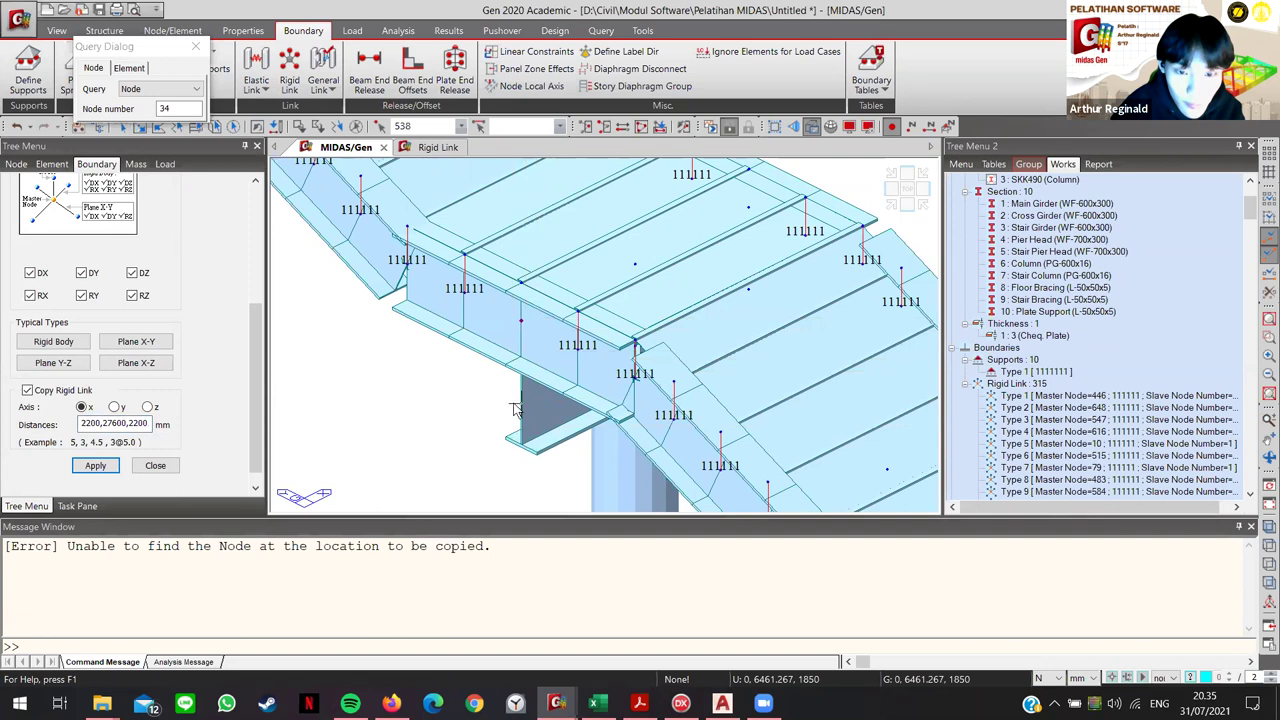
pyautogui.click(108, 467)
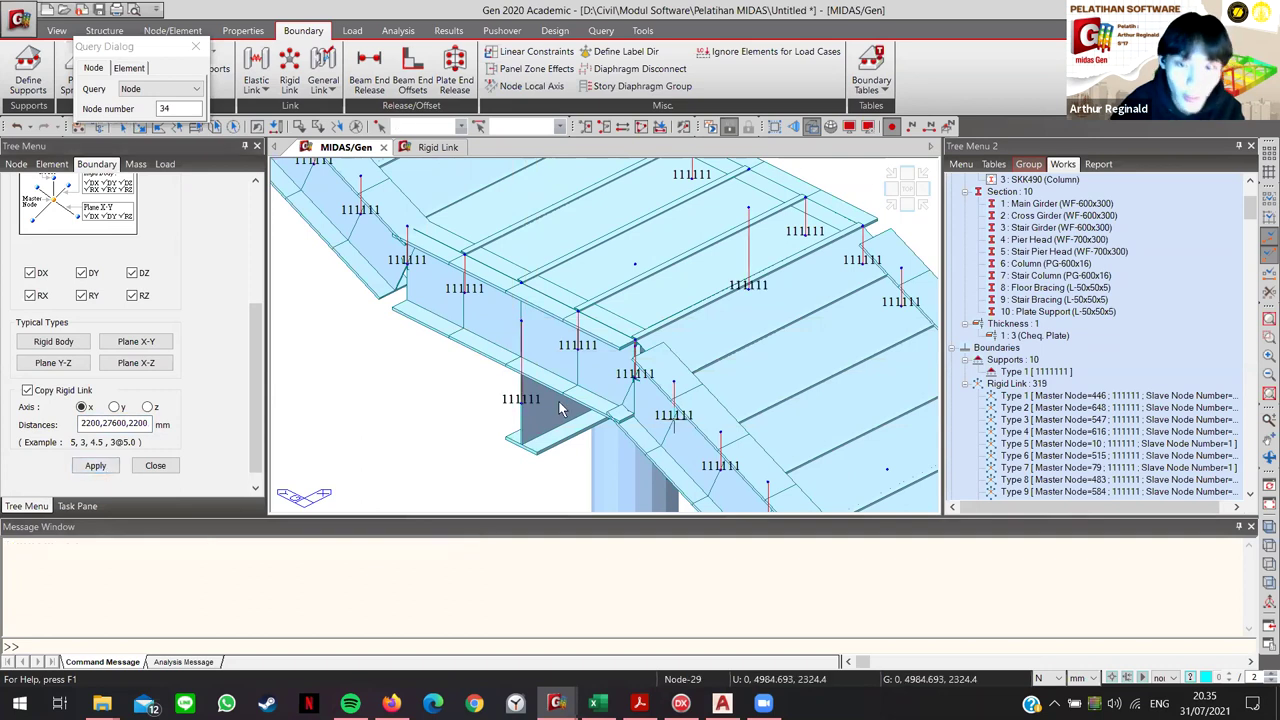
# Step: Undo and recreate the four copied rigid links, restoring 319 links, and view the whole bridge
pyautogui.click(520, 400)
pyautogui.moveTo(547, 358); pyautogui.dragTo(460, 304, button='middle')
pyautogui.scroll(2, 460, 304)
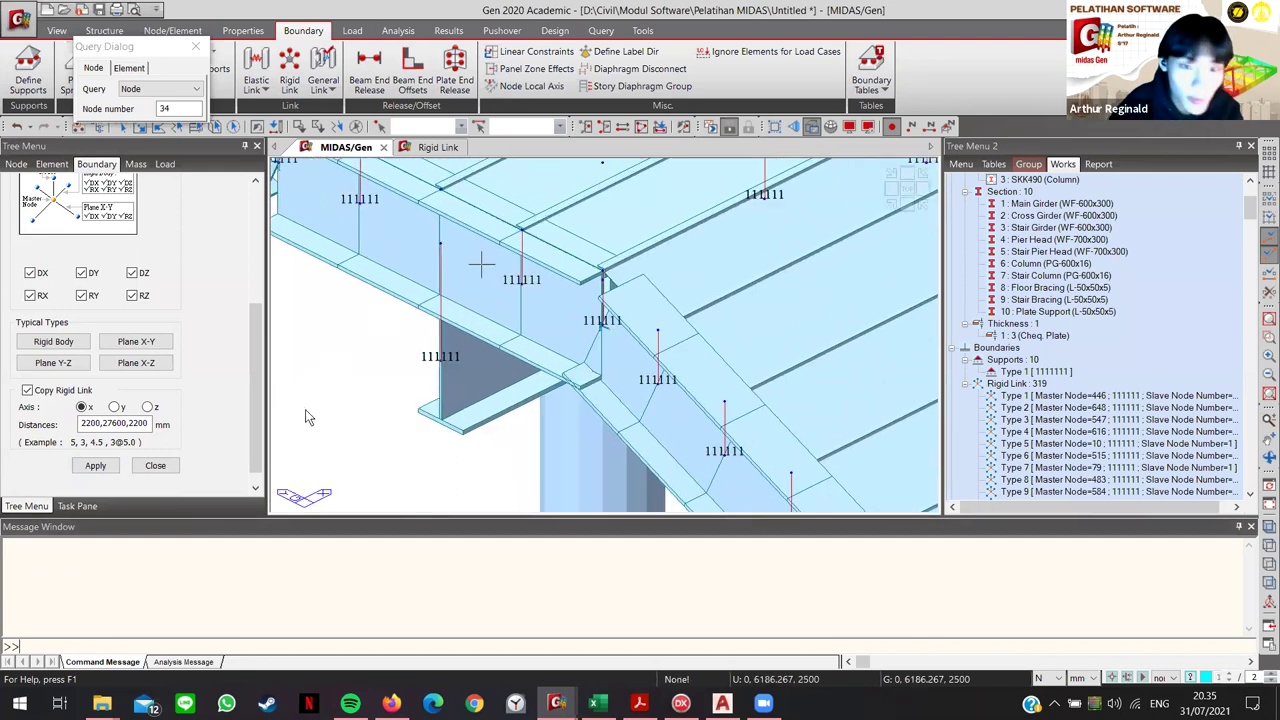
pyautogui.hotkey('ctrl', 'z')
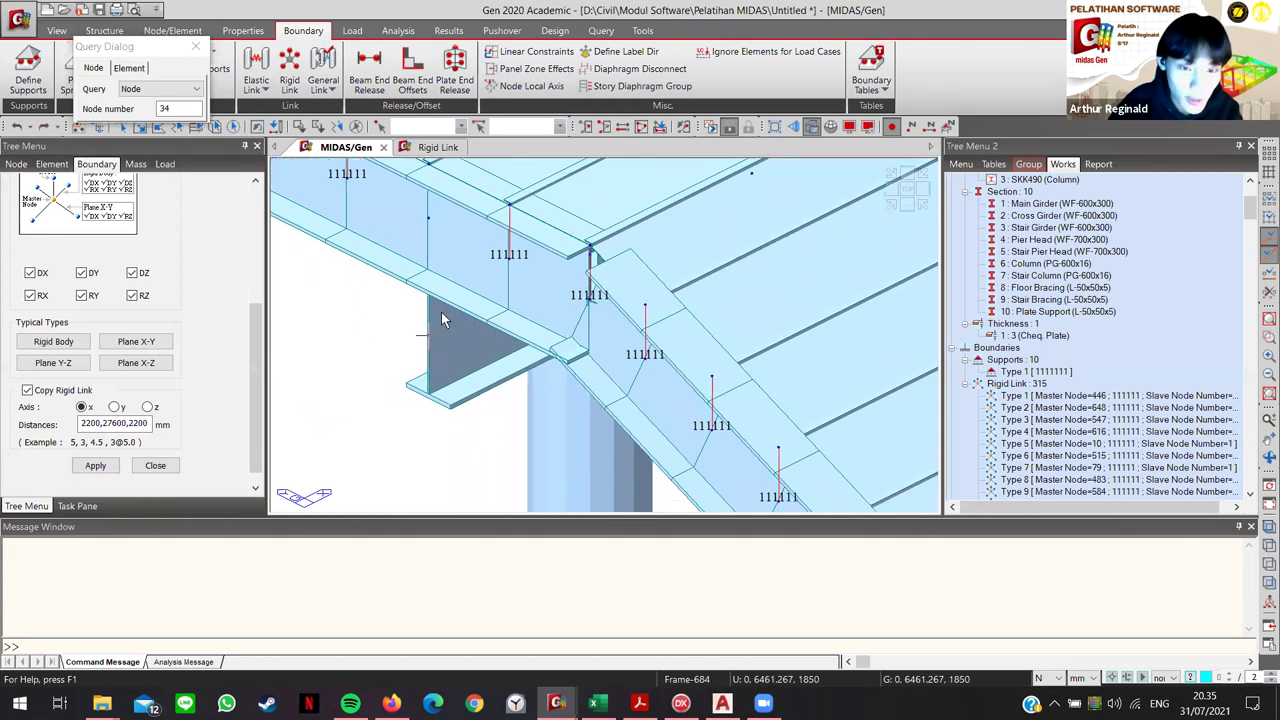
pyautogui.moveTo(351, 329); pyautogui.dragTo(415, 286, button='middle')
pyautogui.click(95, 466)
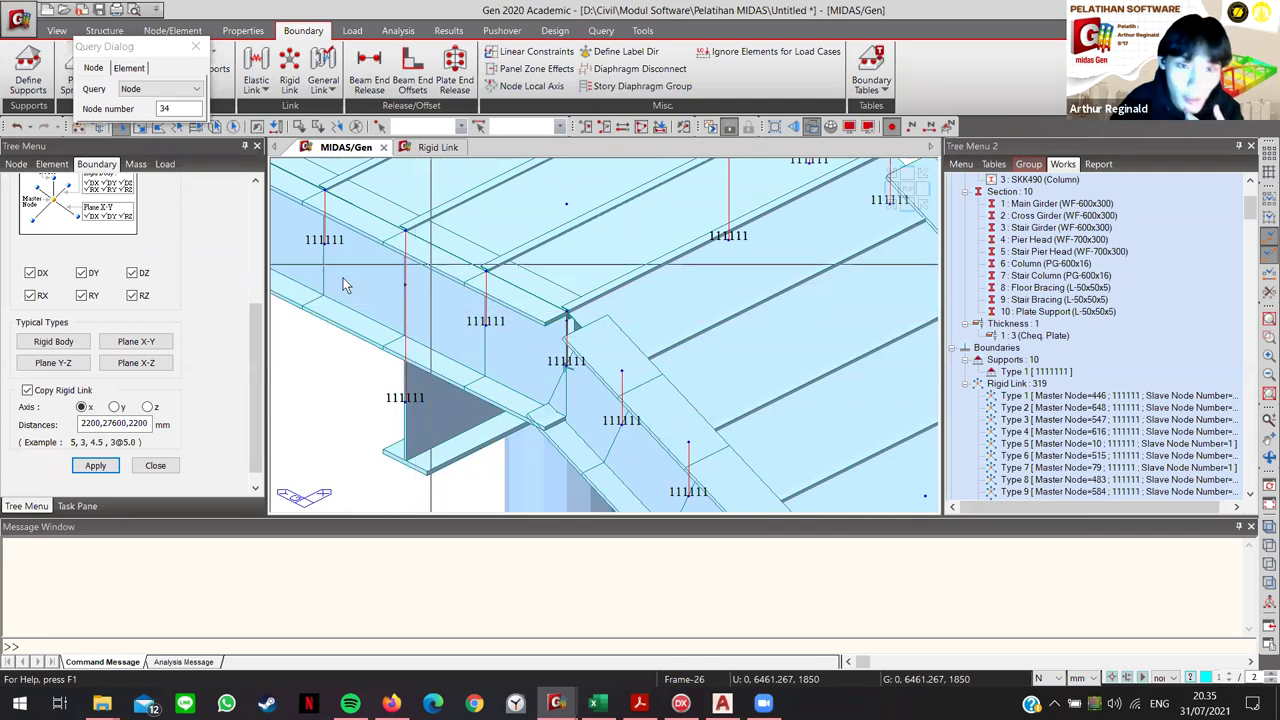
pyautogui.keyDown('ctrl'); pyautogui.moveTo(538, 313); pyautogui.dragTo(892, 201, button='middle'); pyautogui.keyUp('ctrl')
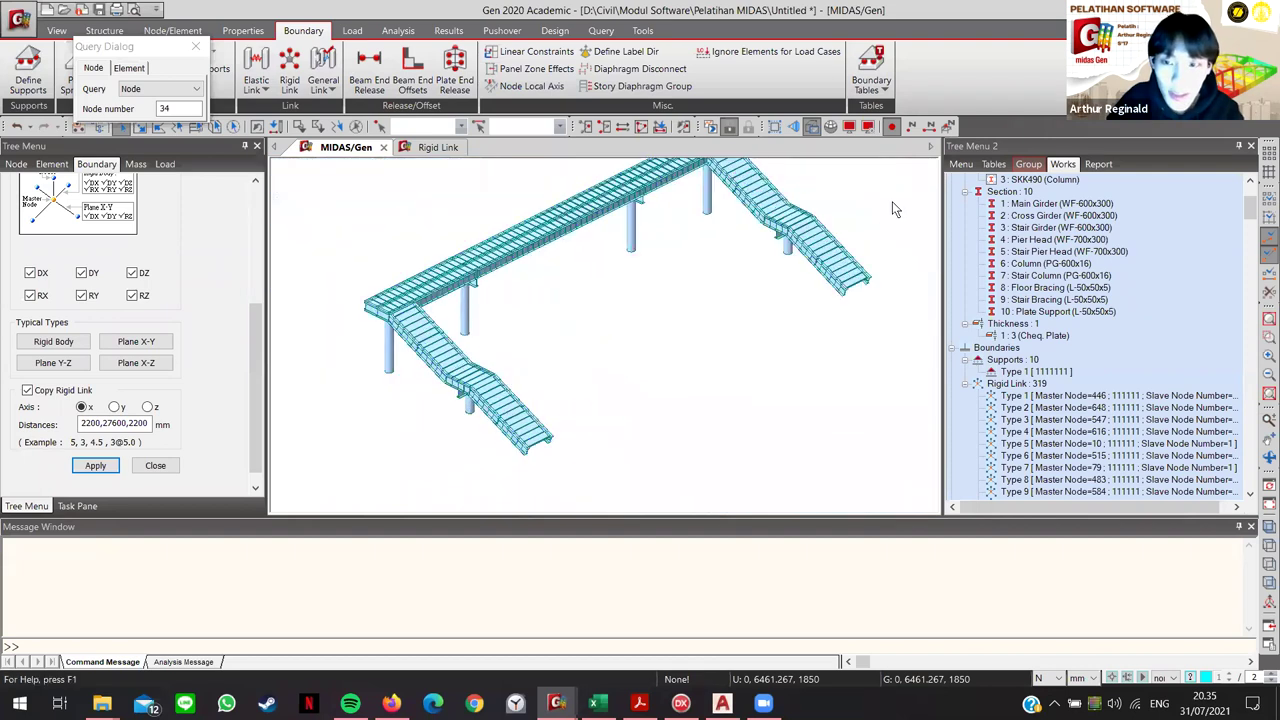
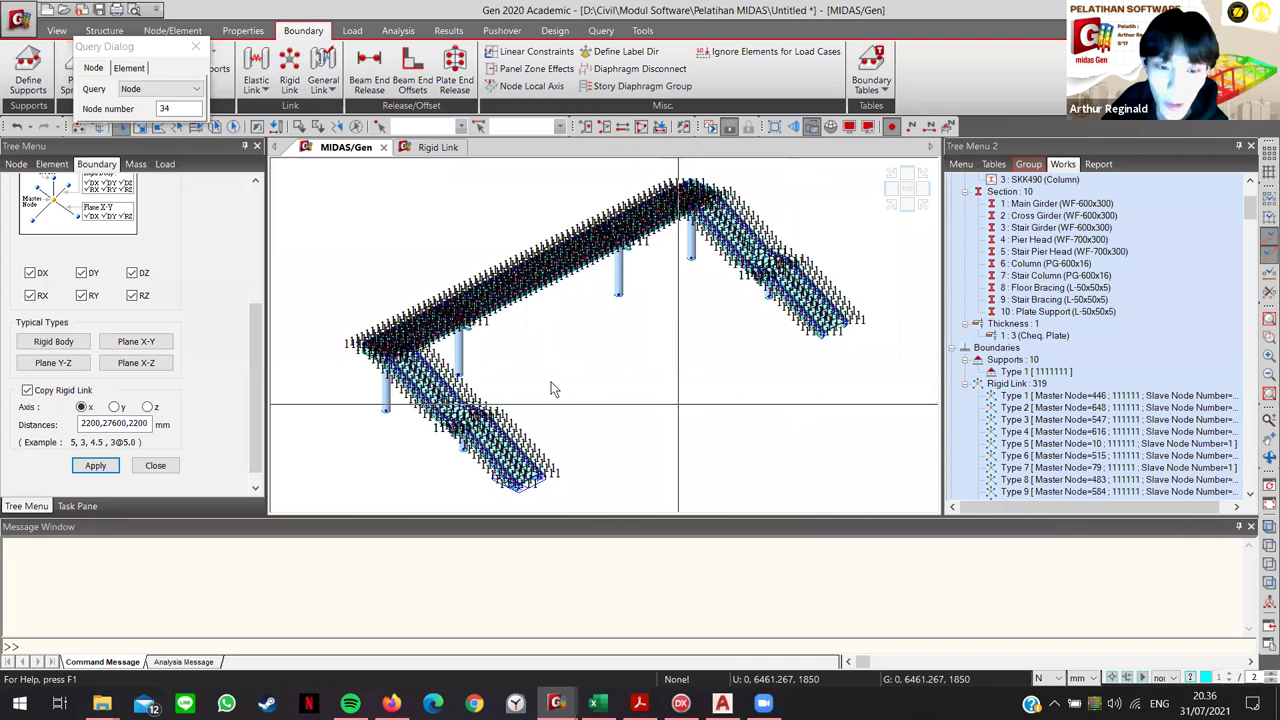
# Step: Pan, rotate and enlarge the footbridge model for a better view
pyautogui.moveTo(570, 375); pyautogui.dragTo(572, 376, button='middle')
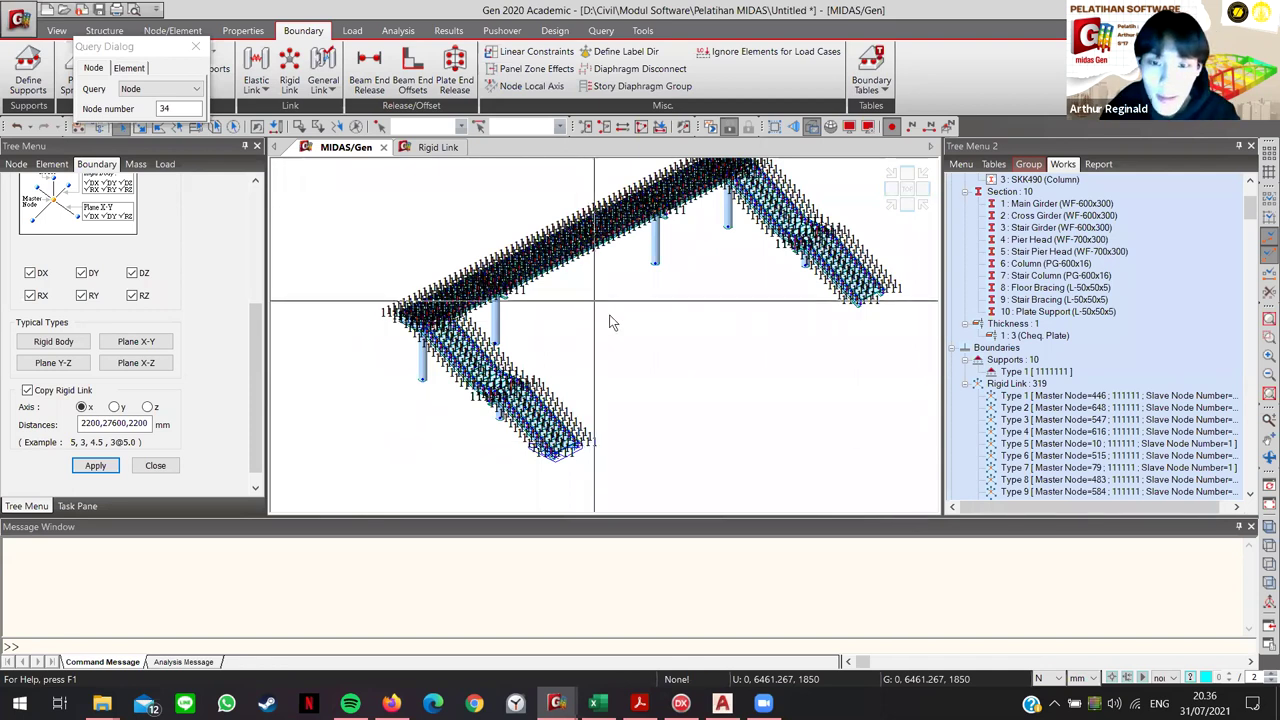
pyautogui.moveTo(613, 328); pyautogui.dragTo(617, 360, button='middle')
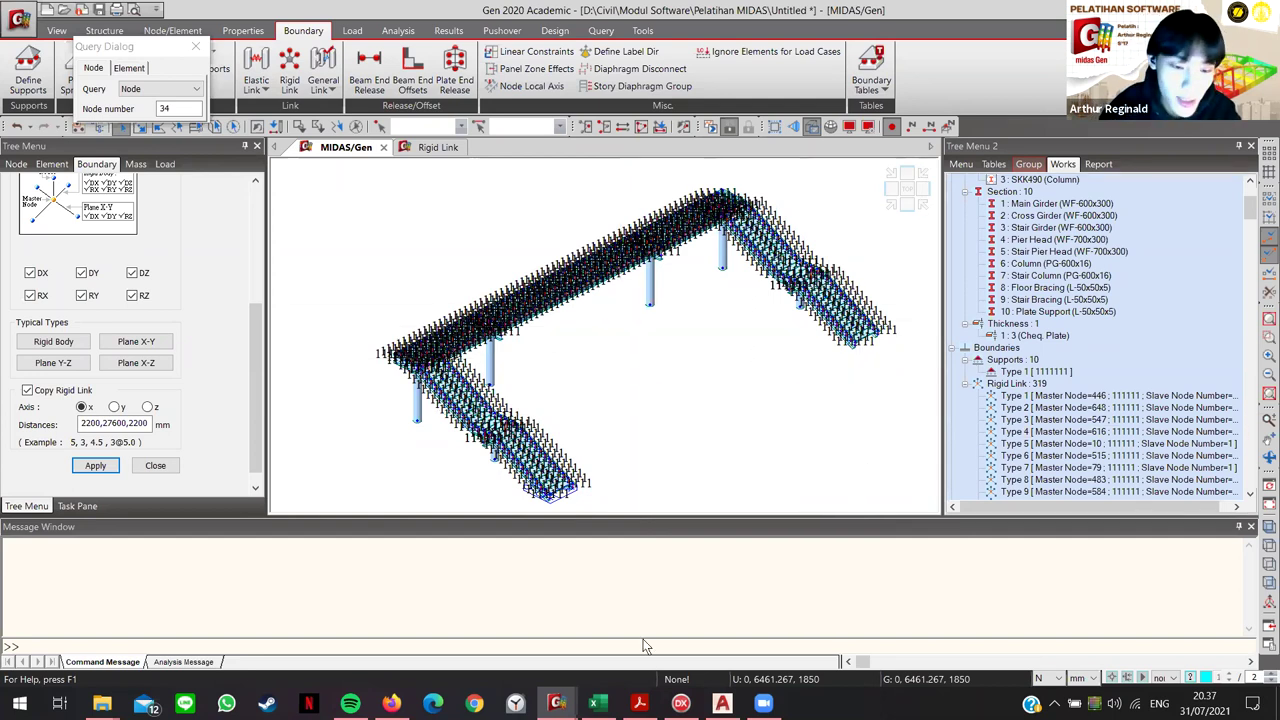
pyautogui.moveTo(548, 371); pyautogui.dragTo(716, 356, button='middle')
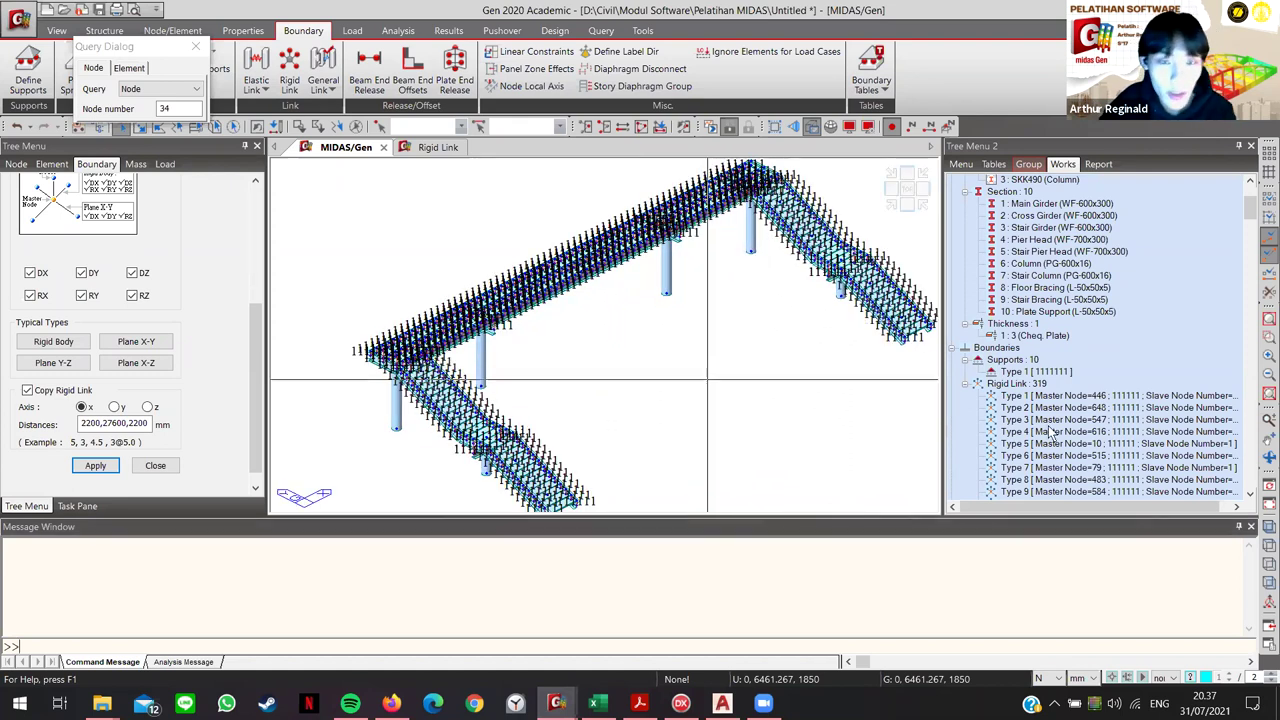
# Step: Hide the Type 4 rigid-link symbols from the model via the Works tree
pyautogui.click(1118, 431)
pyautogui.rightClick(1125, 478)
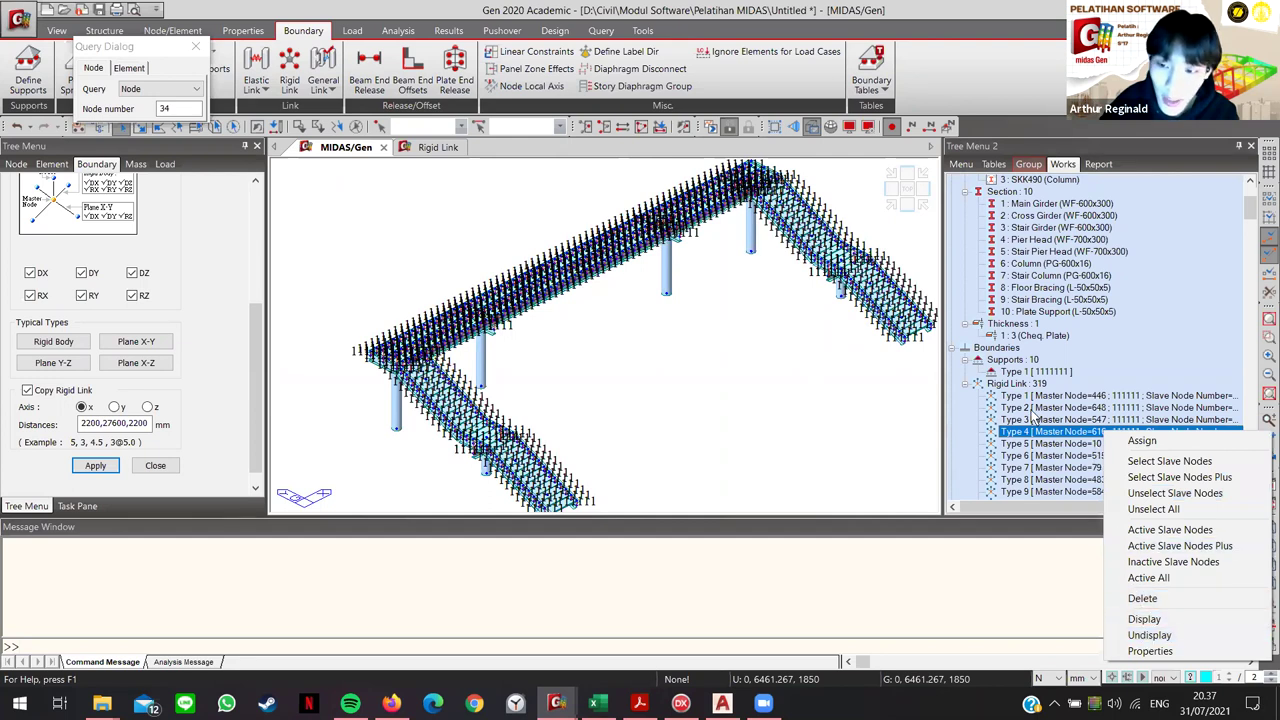
pyautogui.press('Return')
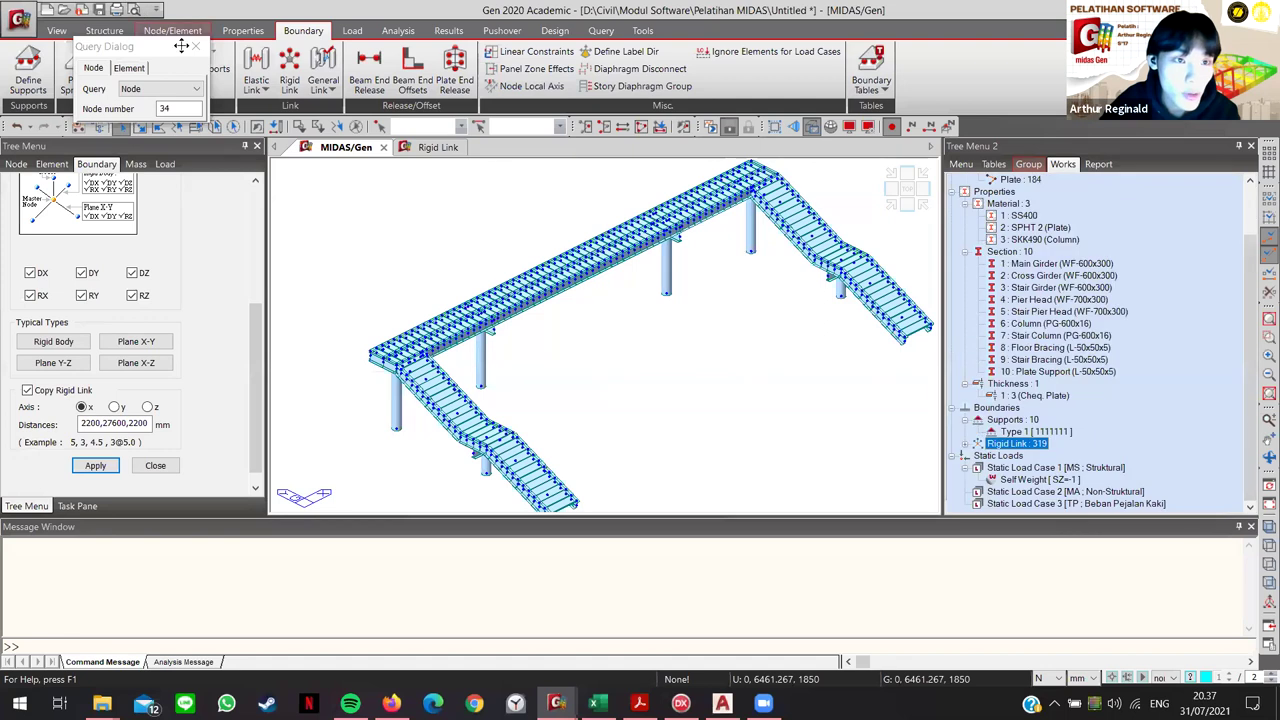
# Step: Review the Self Weight settings: load case MS with factors X 0, Y 0, Z -1
pyautogui.click(353, 33)
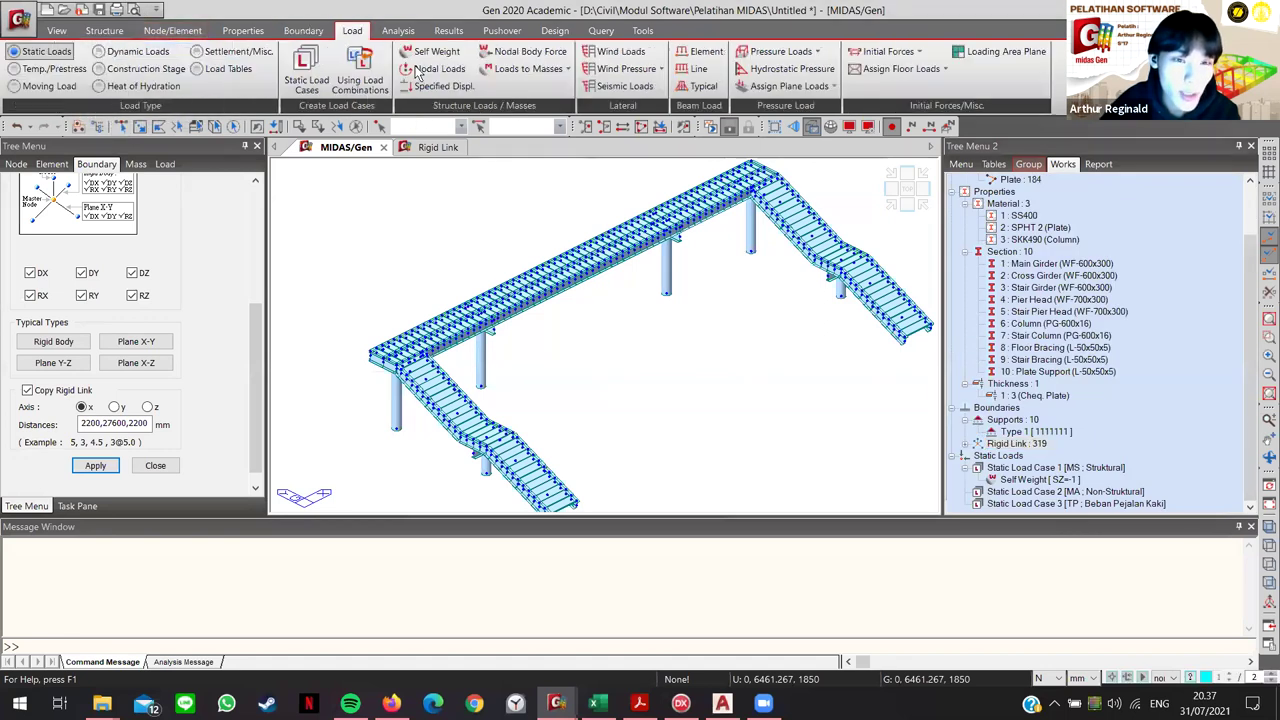
pyautogui.click(437, 52)
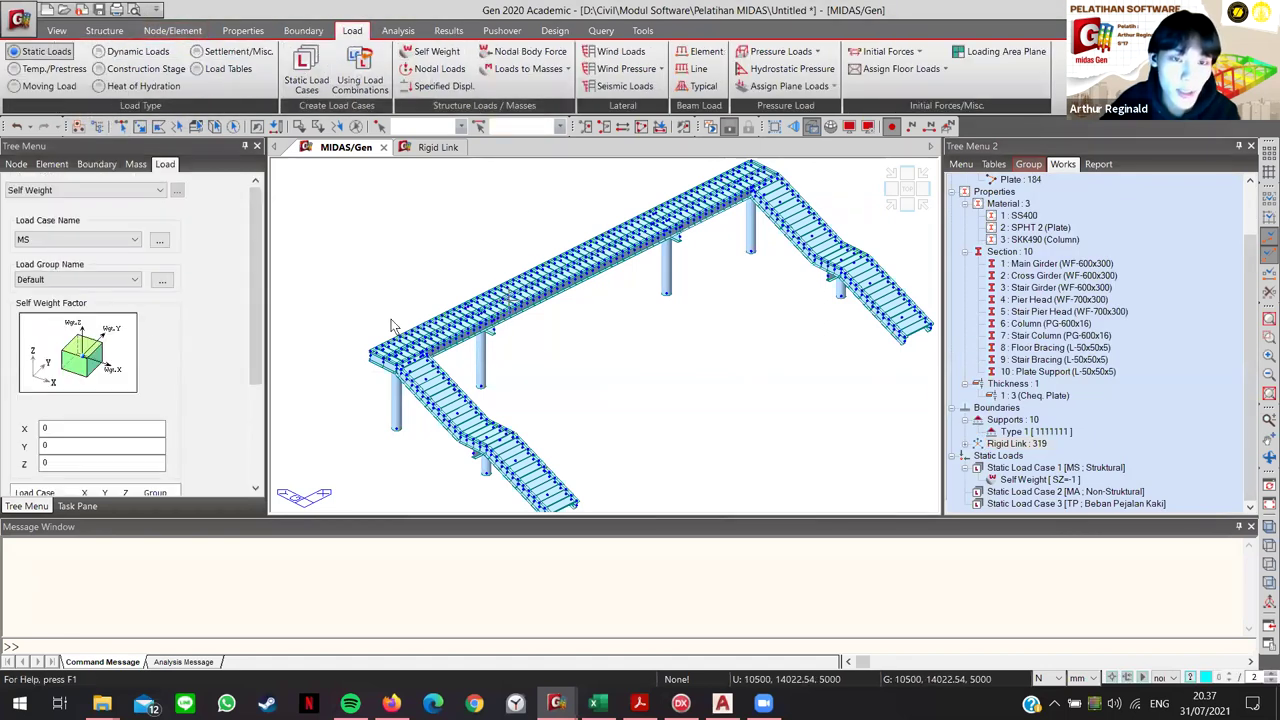
pyautogui.scroll(-3, 188, 413)
pyautogui.click(33, 370)
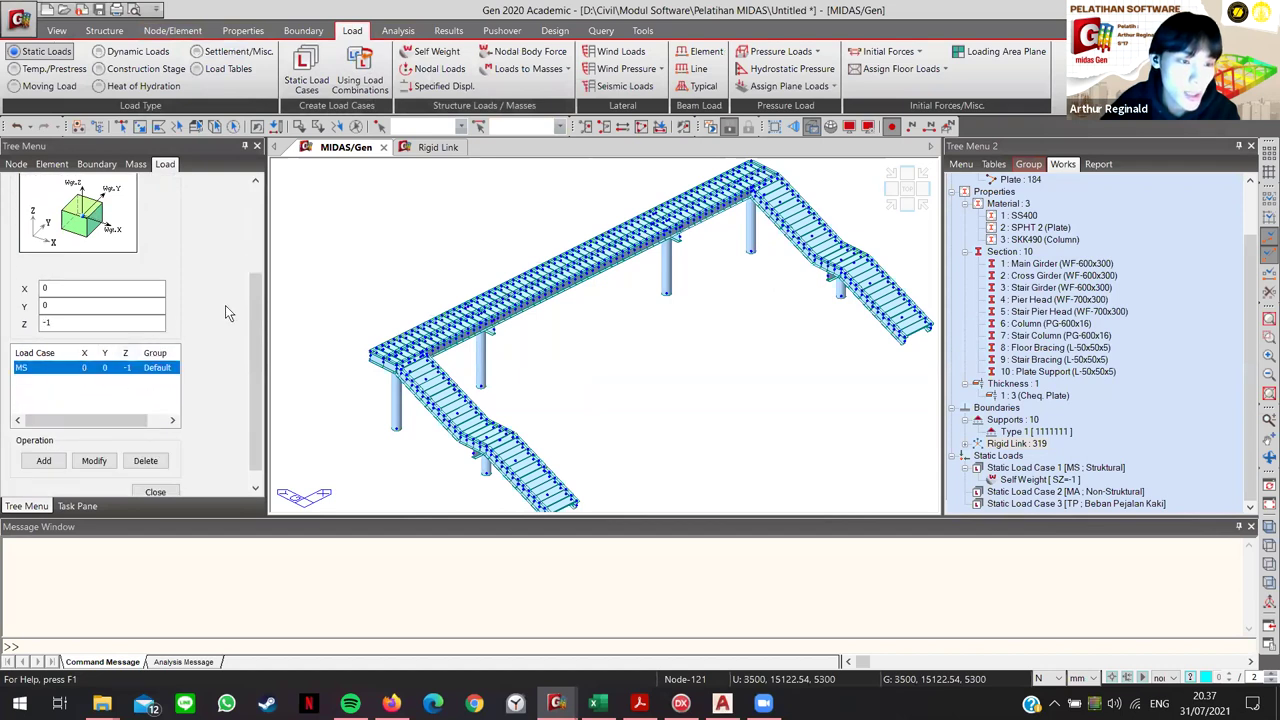
pyautogui.scroll(2, 38, 420)
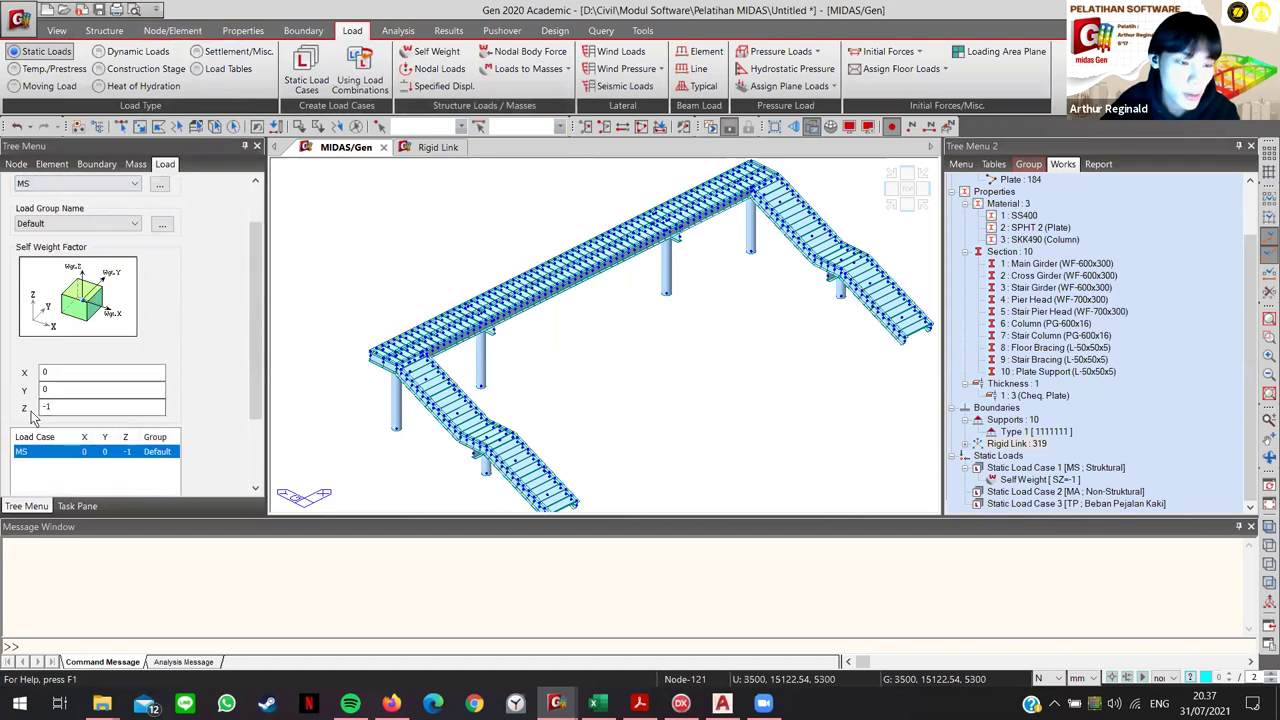
pyautogui.scroll(-2, 208, 440)
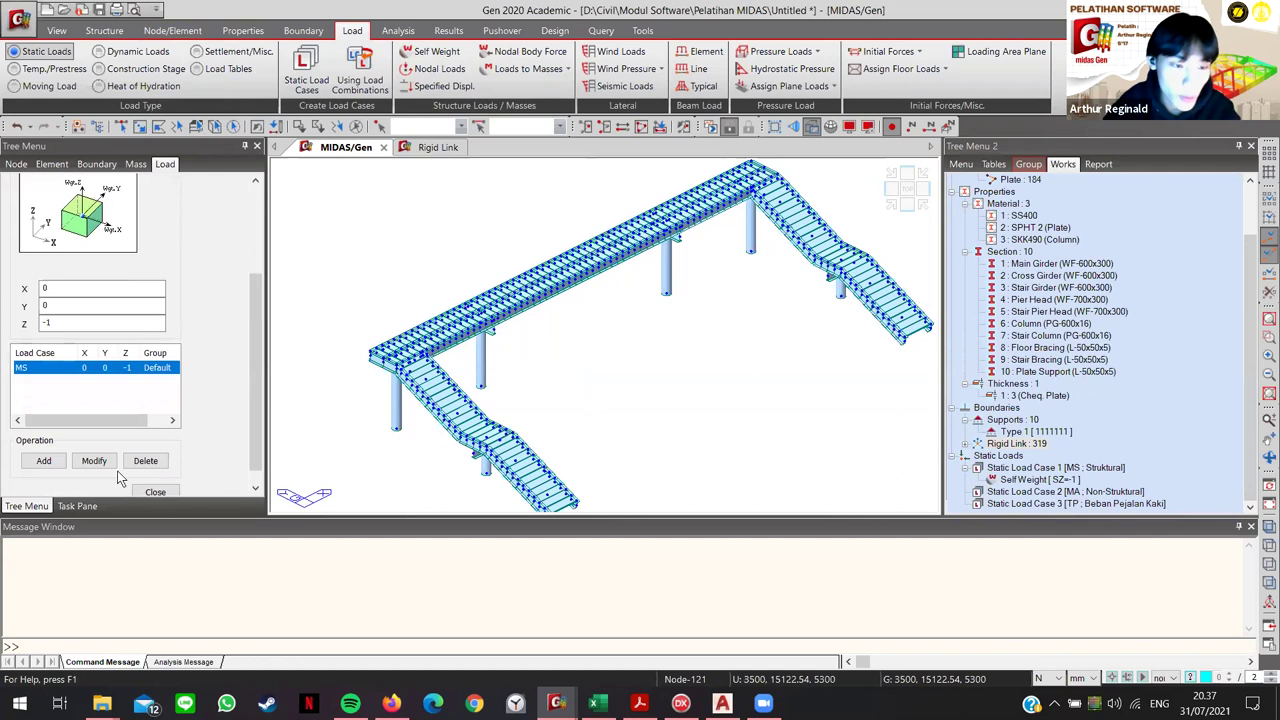
pyautogui.scroll(-1, 222, 437)
pyautogui.click(760, 395)
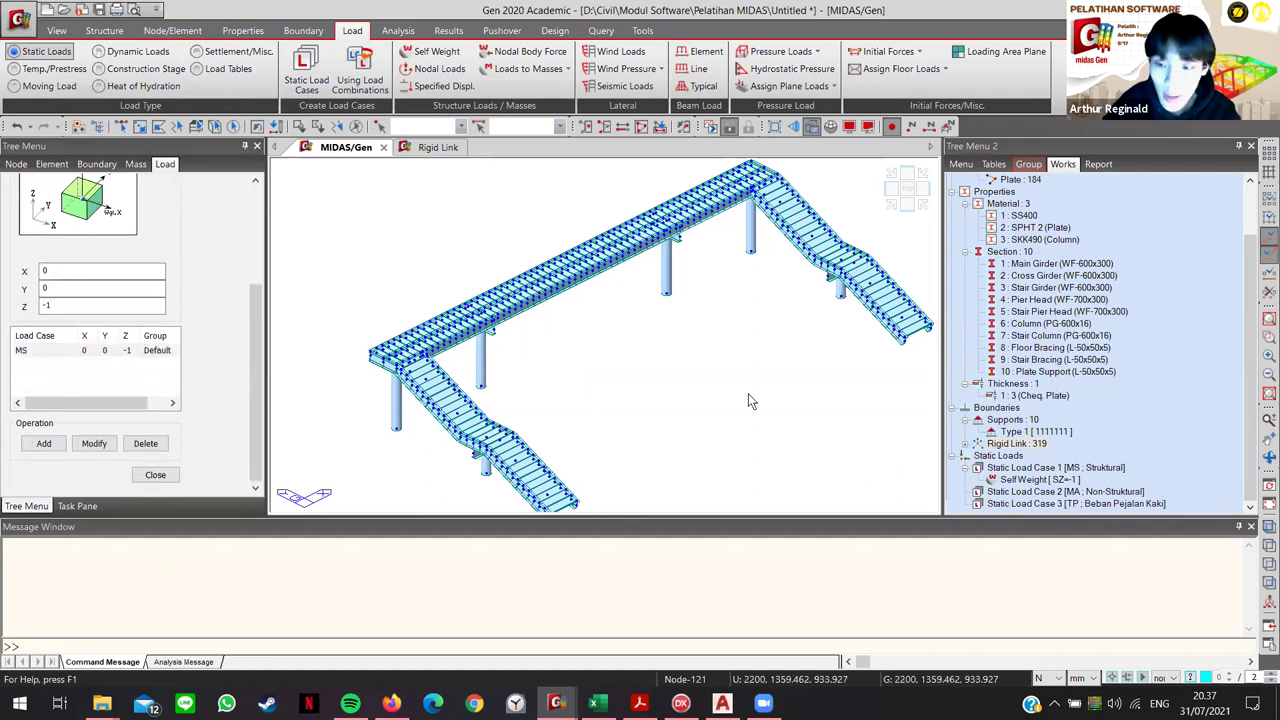
pyautogui.scroll(3, 549, 400)
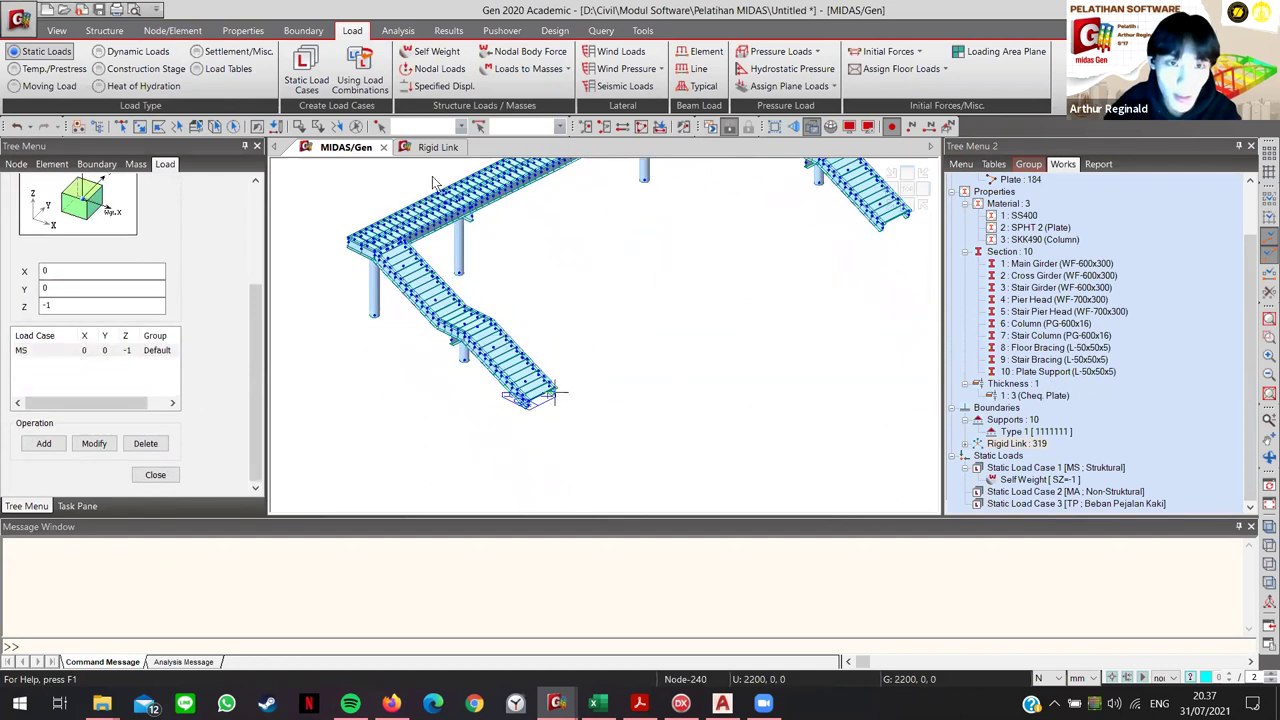
# Step: Open Nodal Loads, select stair-end nodes 9 and 13, then switch to the module PDF
pyautogui.click(428, 68)
pyautogui.scroll(5, 420, 390)
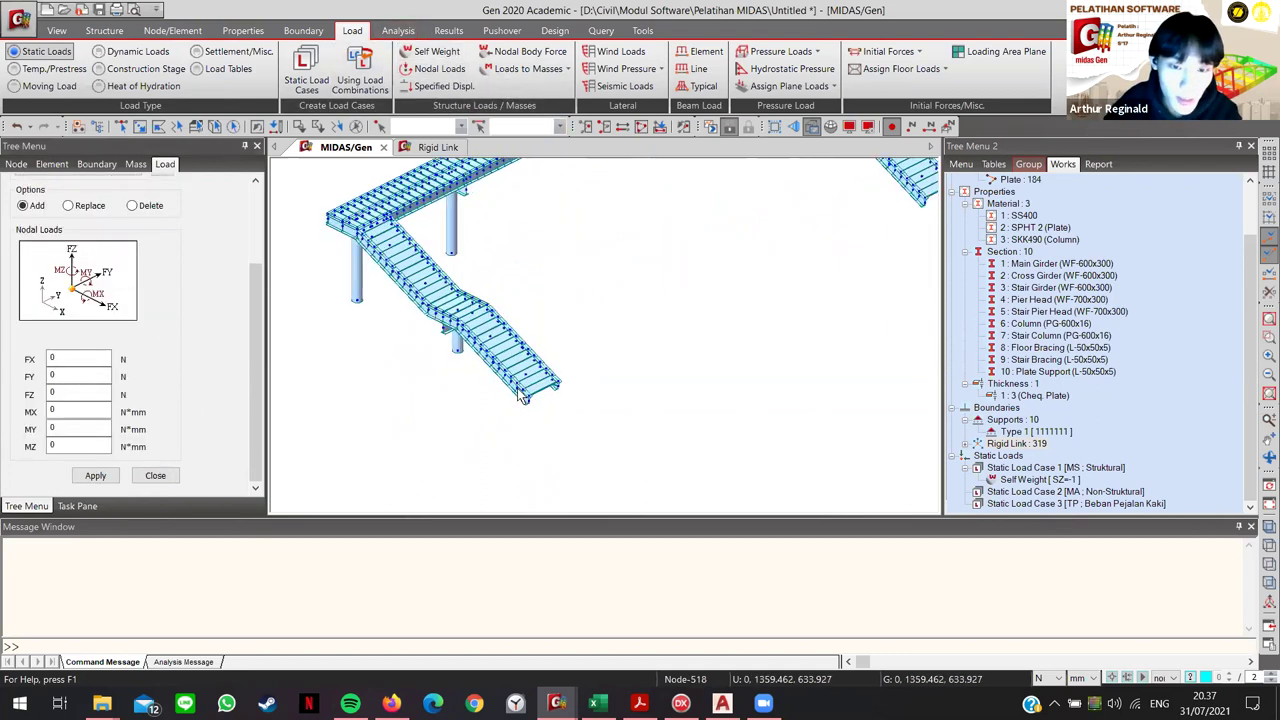
pyautogui.scroll(5, 420, 388)
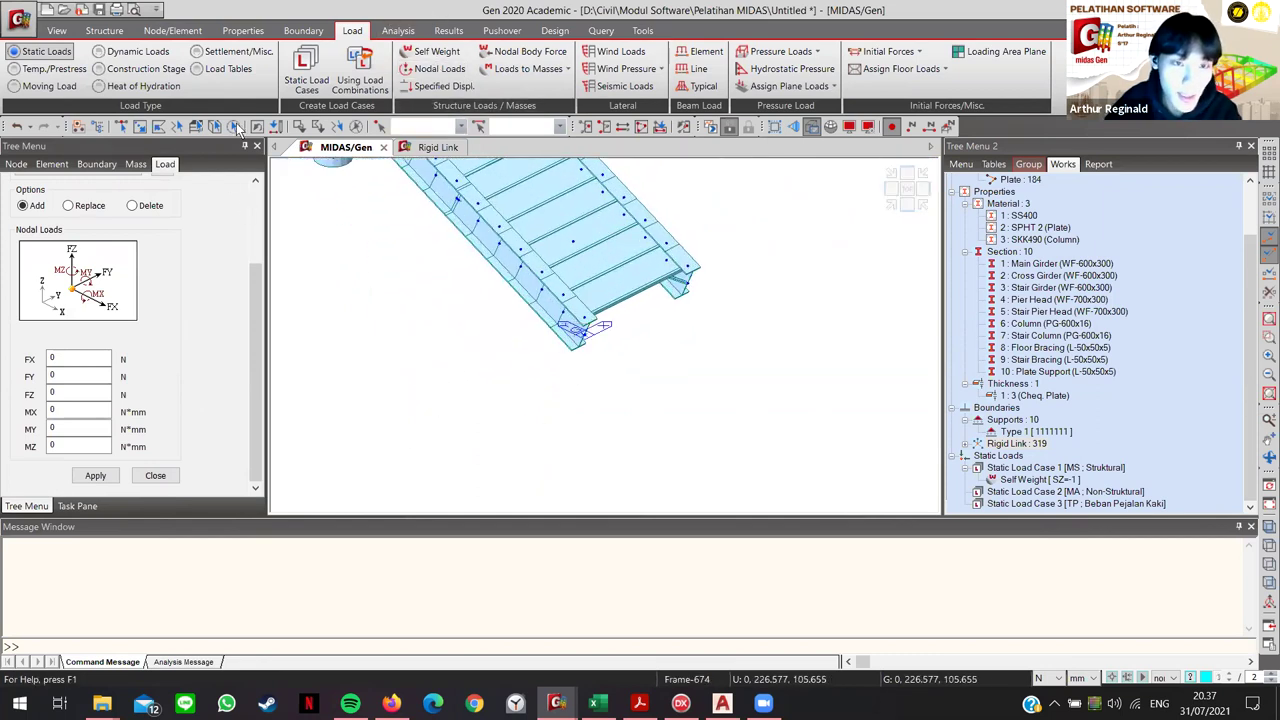
pyautogui.click(577, 334)
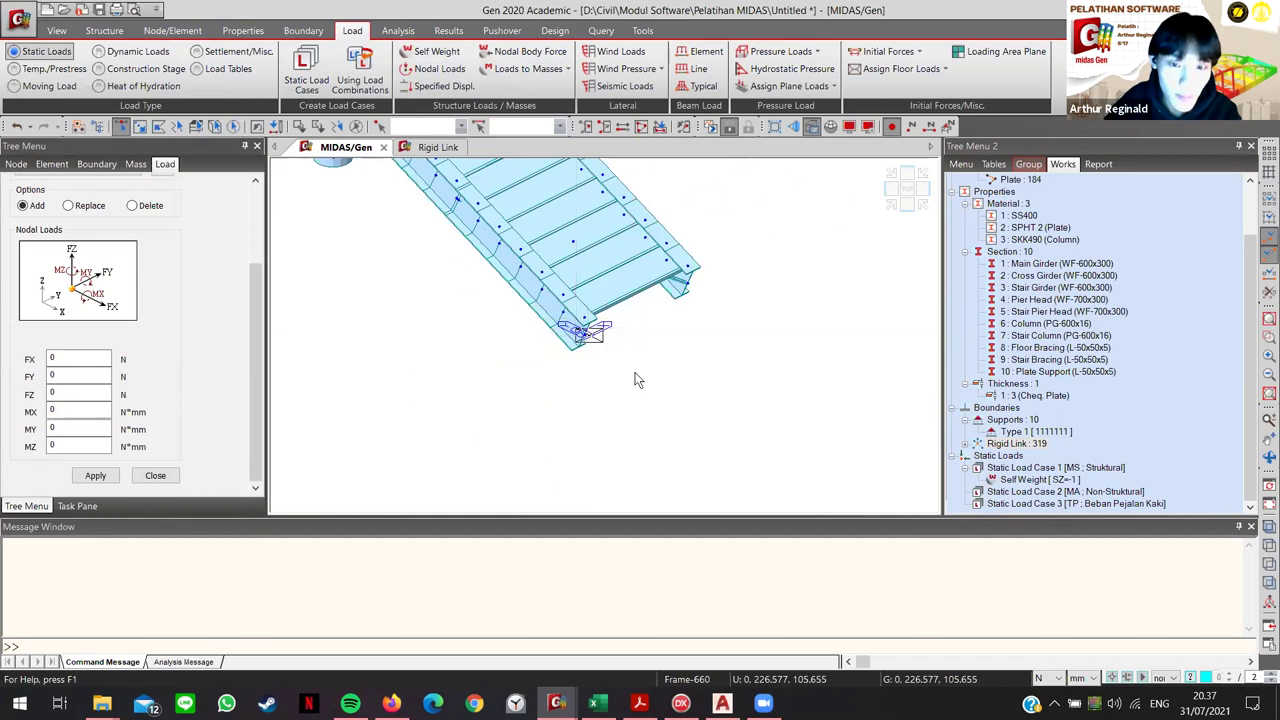
pyautogui.click(692, 286)
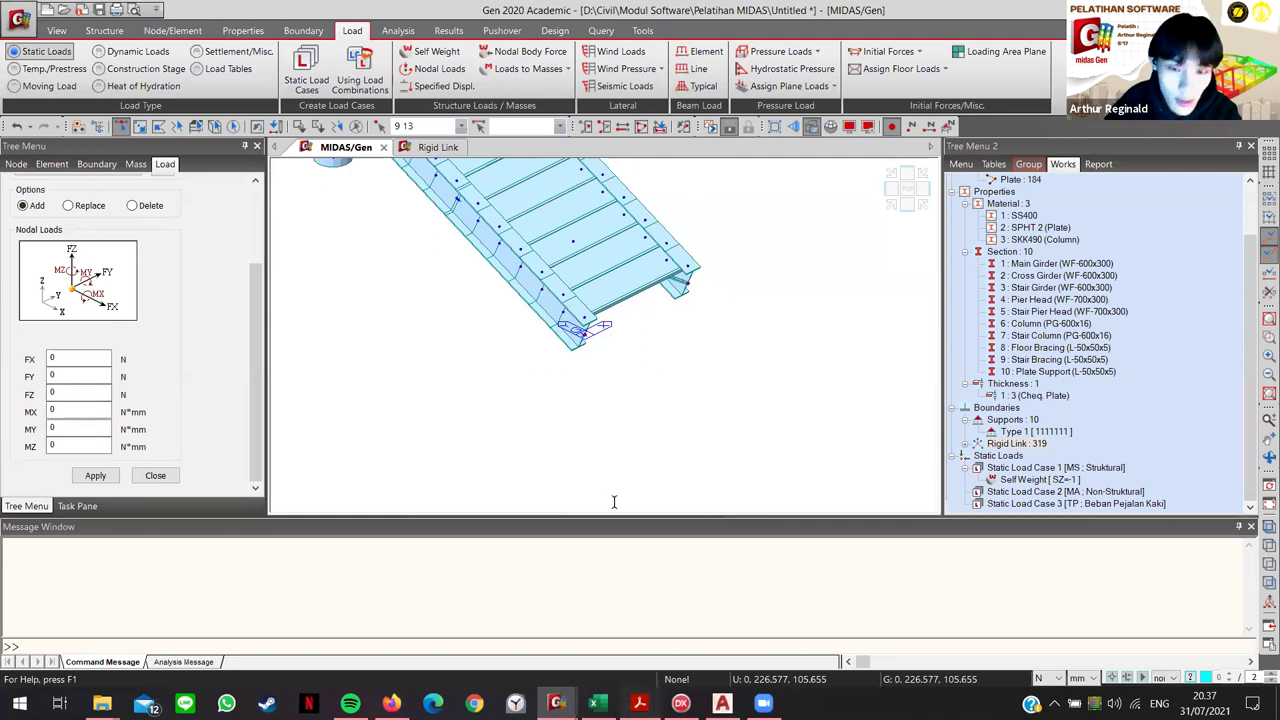
pyautogui.hotkey('alt', 'Tab')
pyautogui.scroll(-10, 651, 531)
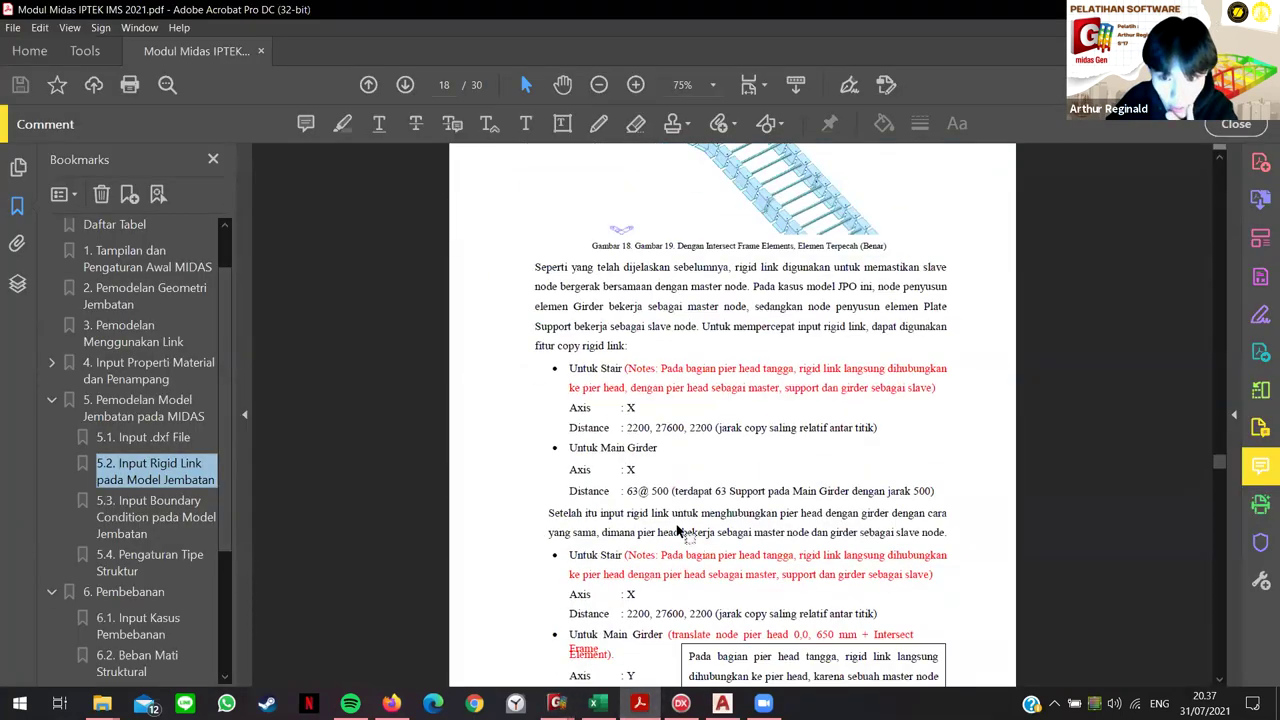
# Step: Read the page 21 dead load table (270.437 N per point), then return to MIDAS Gen
pyautogui.scroll(-15, 720, 568)
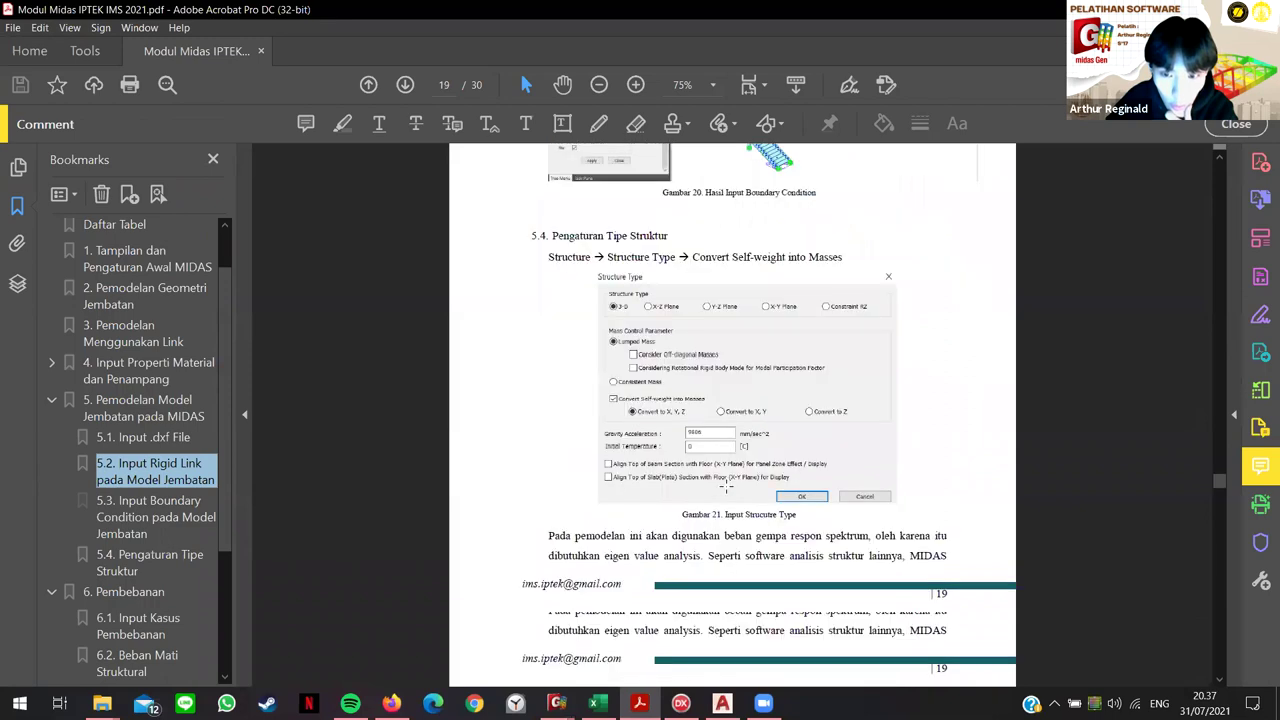
pyautogui.scroll(-5, 760, 490)
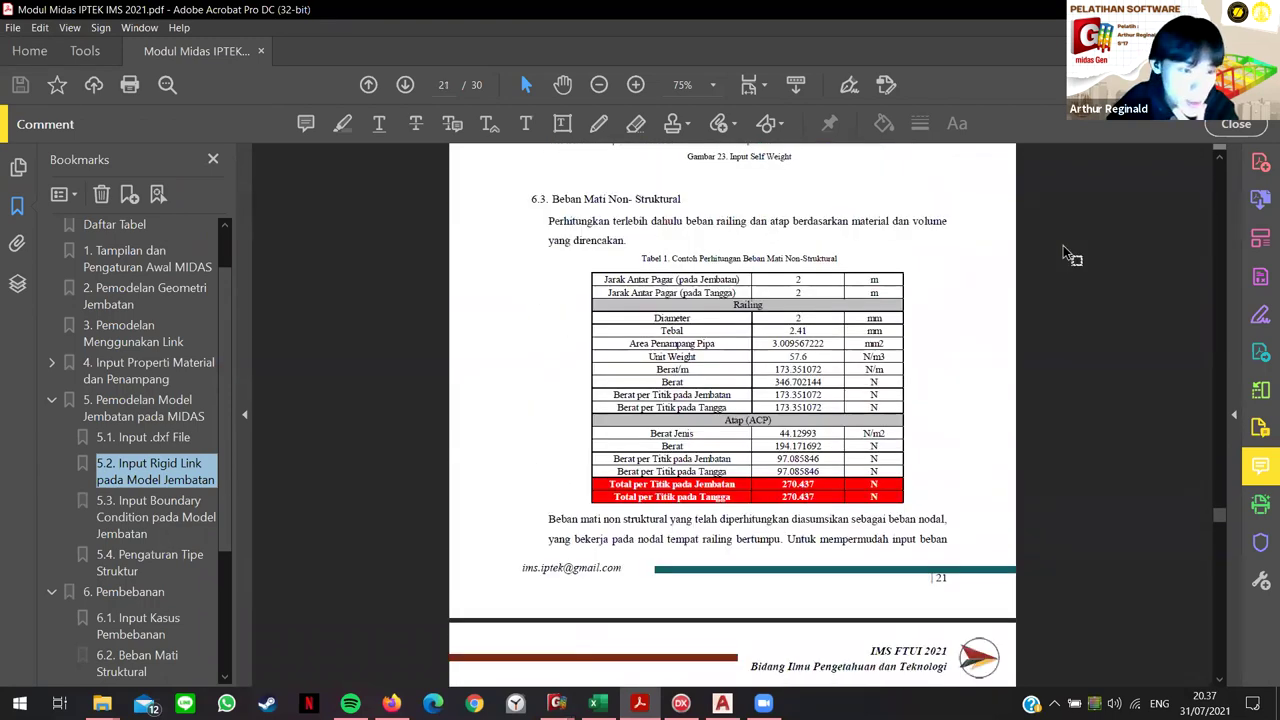
pyautogui.hotkey('alt', 'Tab')
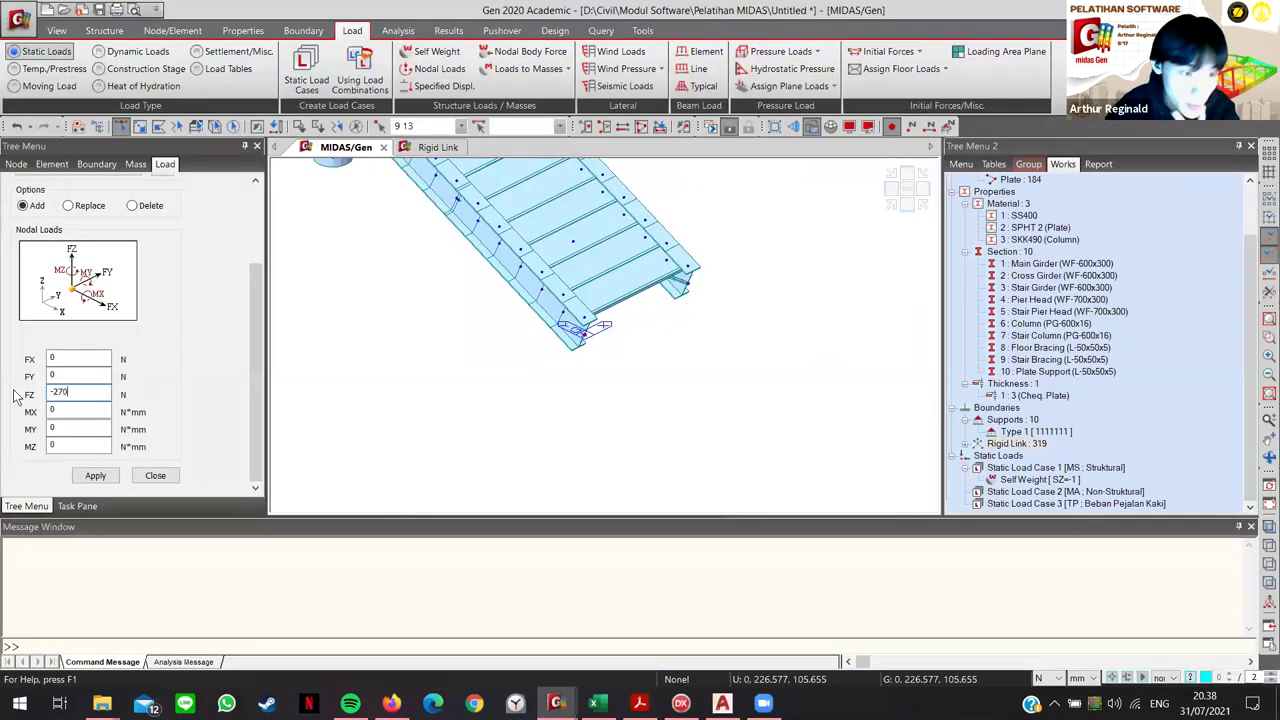
# Step: Apply a -270 N FZ load to the stair-end nodes, then undo those nodal loads
pyautogui.click(95, 477)
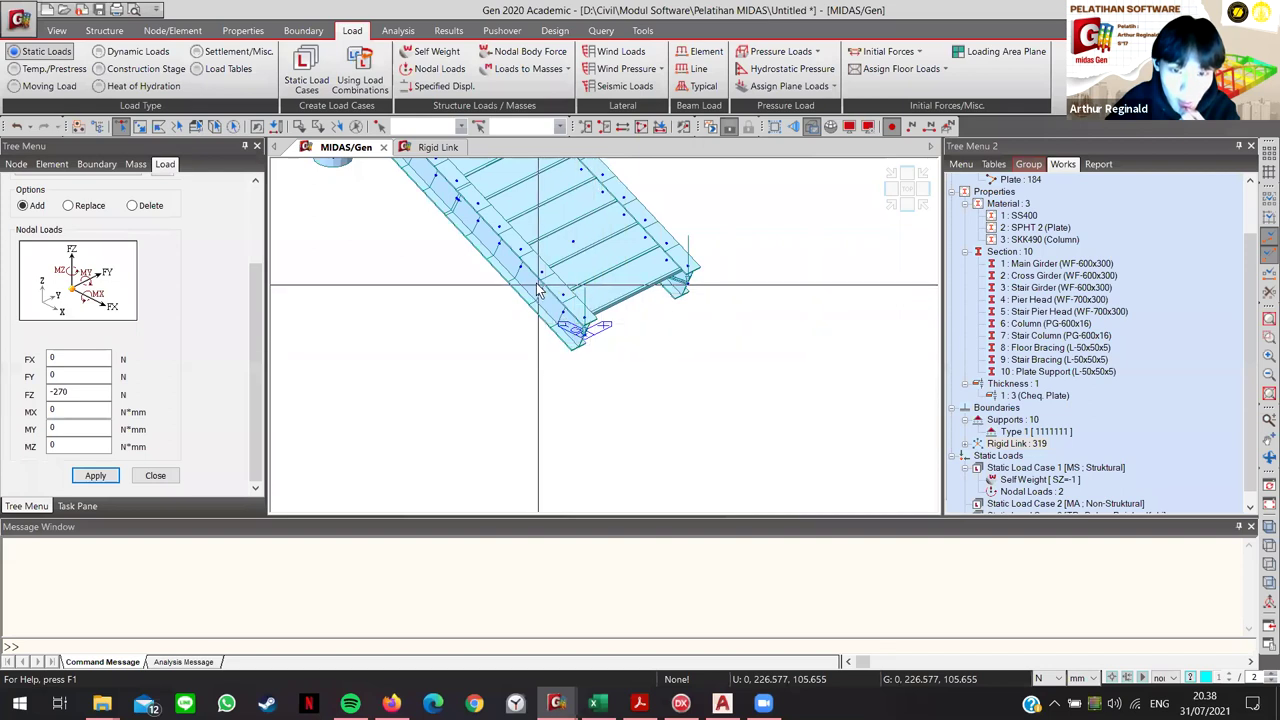
pyautogui.click(557, 318)
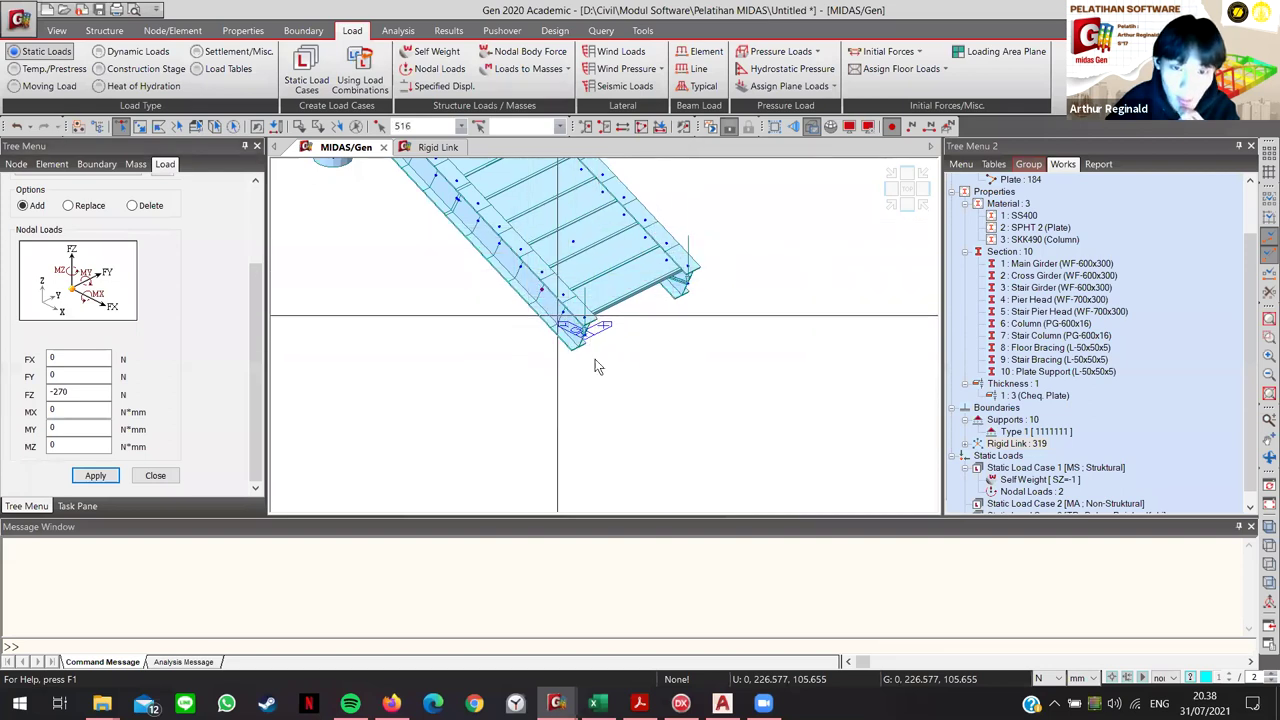
pyautogui.click(562, 323)
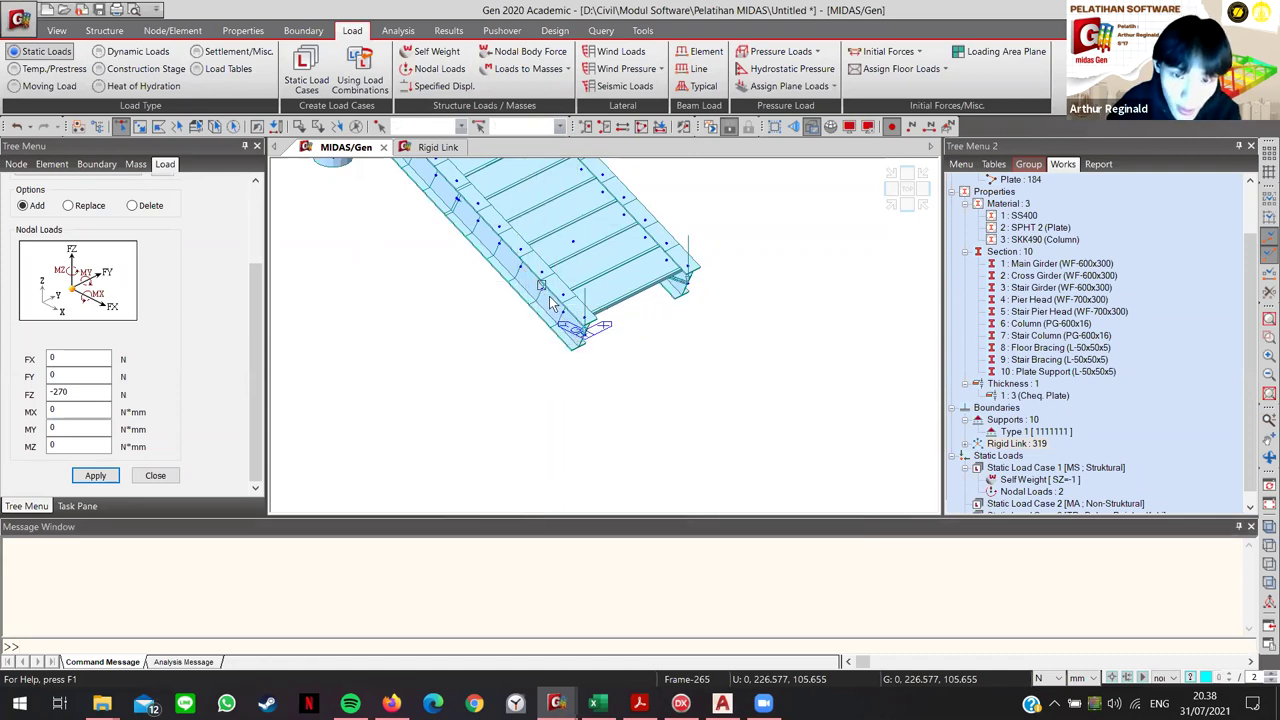
pyautogui.click(574, 326)
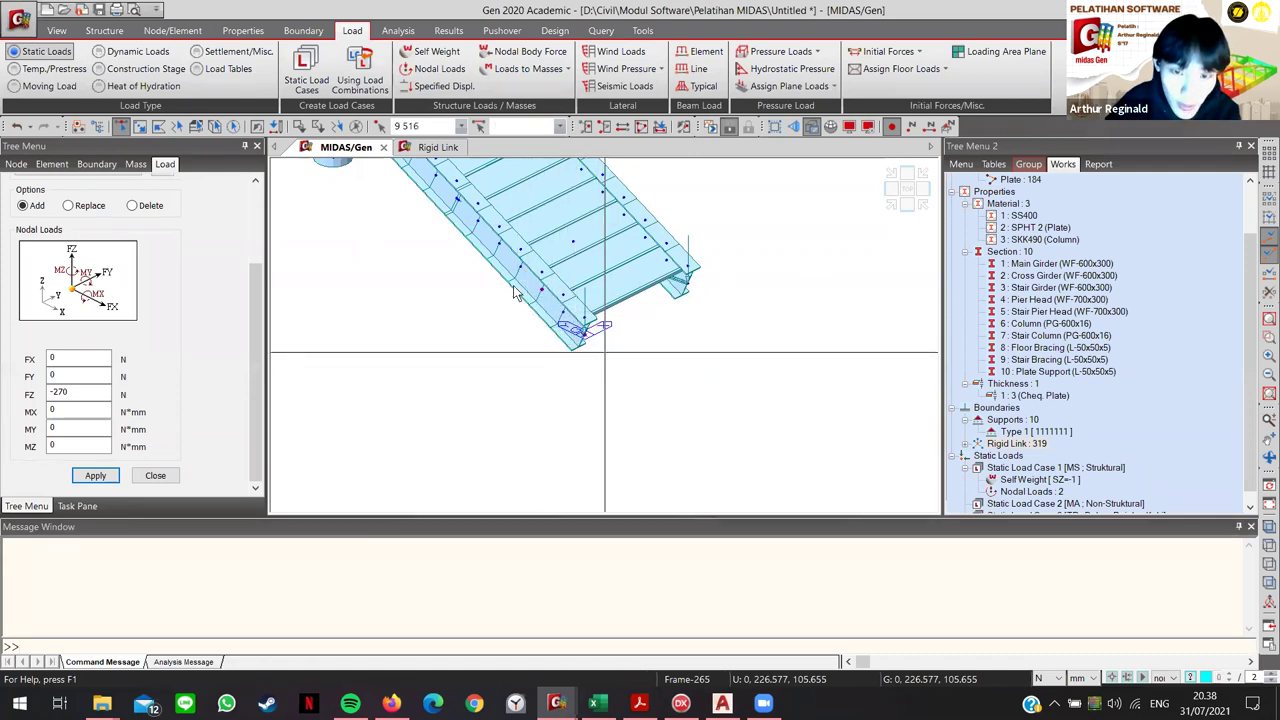
pyautogui.scroll(5, 540, 320)
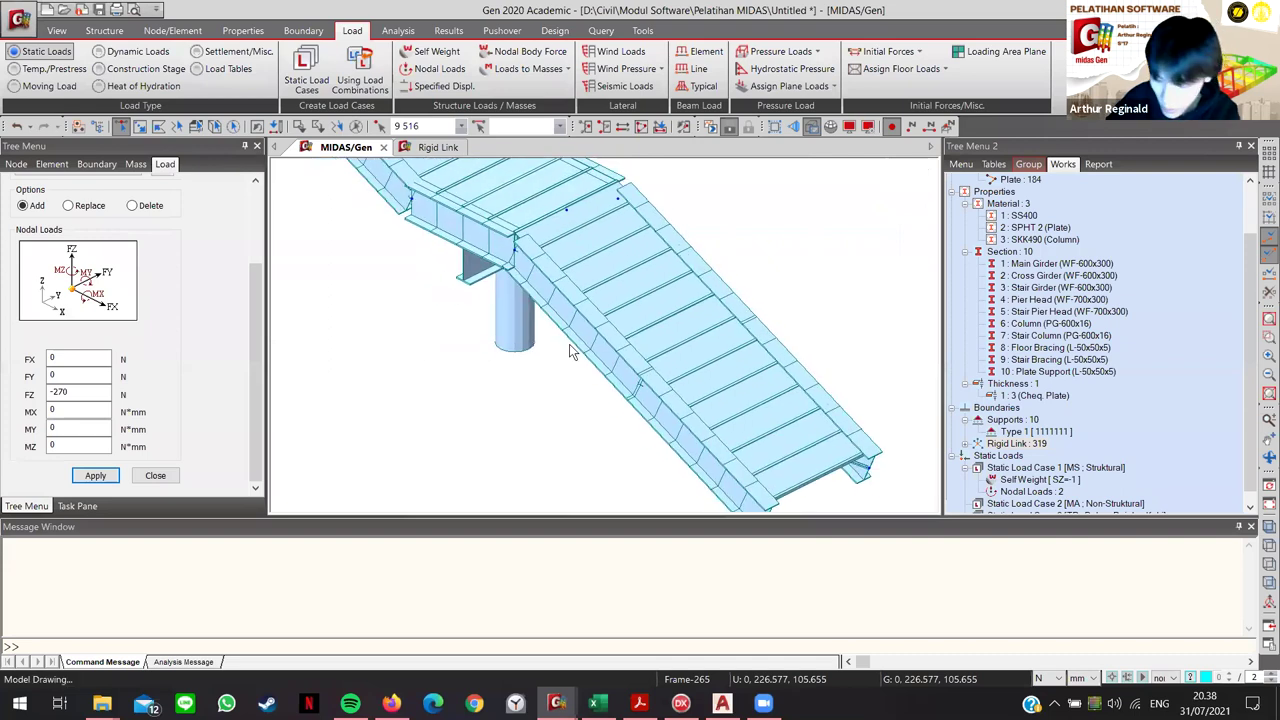
pyautogui.scroll(-2, 492, 495)
pyautogui.click(491, 457)
pyautogui.scroll(4, 580, 451)
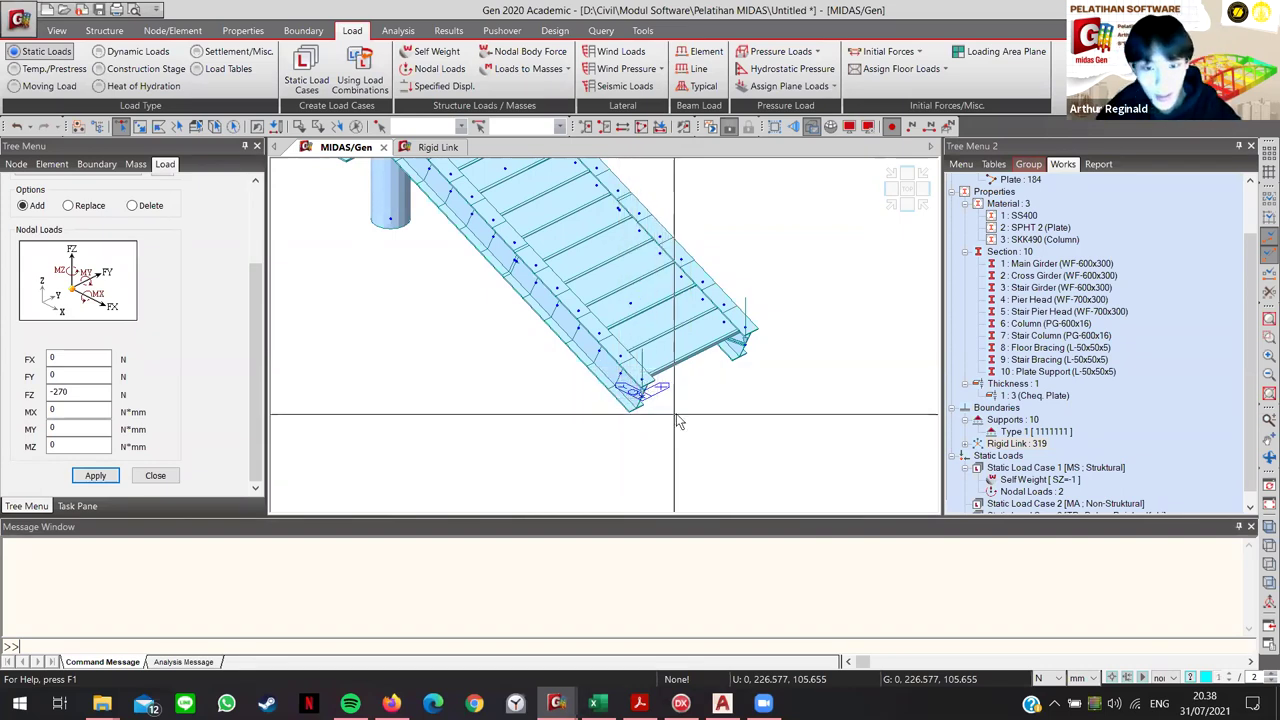
pyautogui.hotkey('ctrl', 'z')
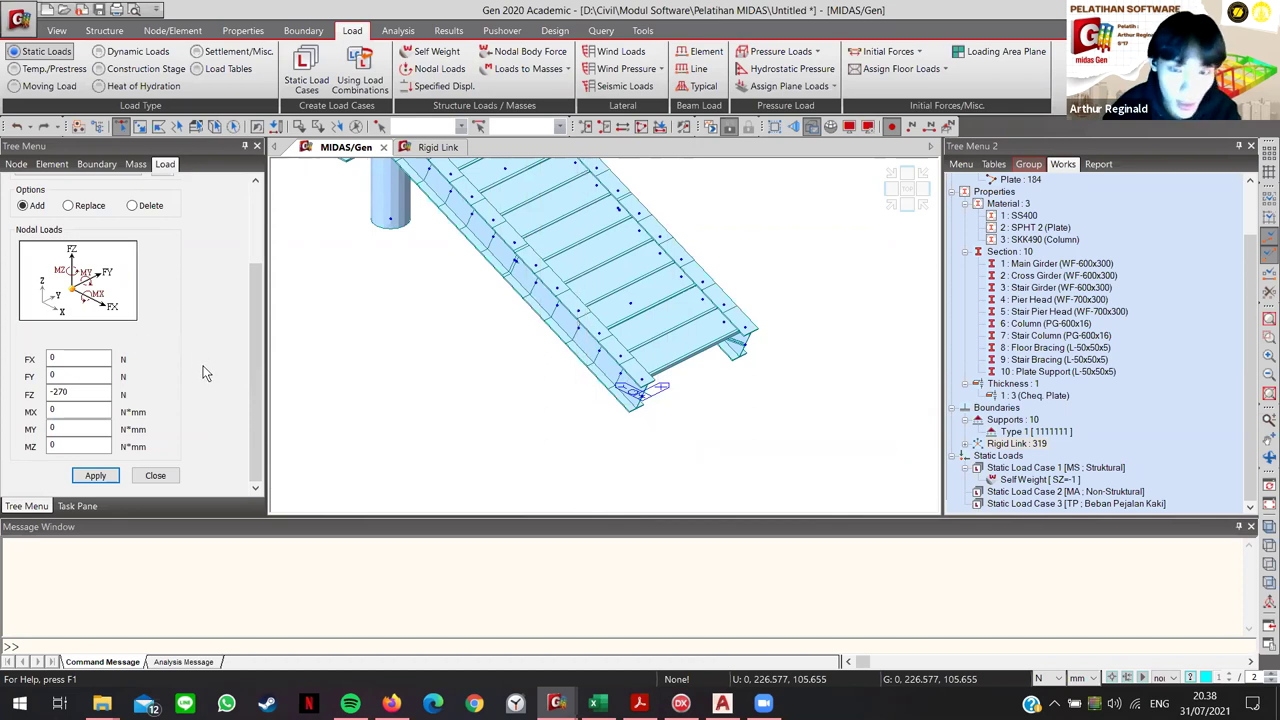
pyautogui.scroll(3, 200, 375)
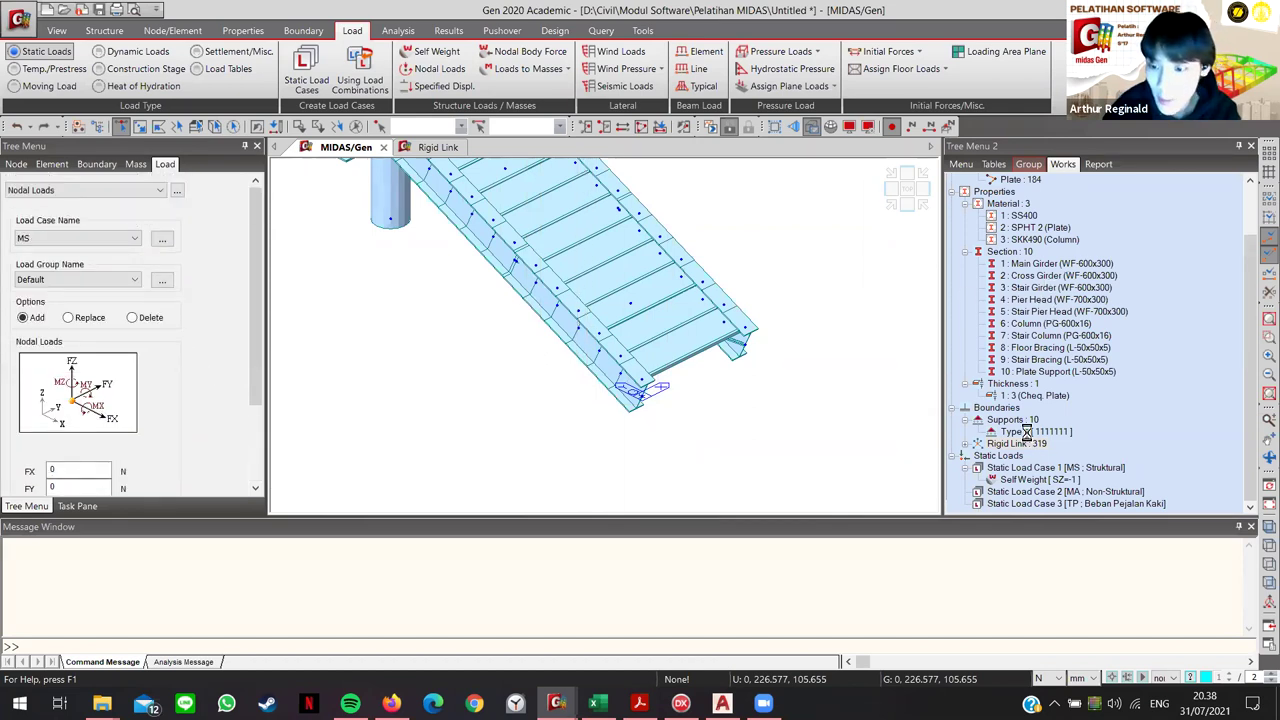
# Step: Show only the Stair Girder elements in an elevation view and select the left girder
pyautogui.rightClick(1060, 287)
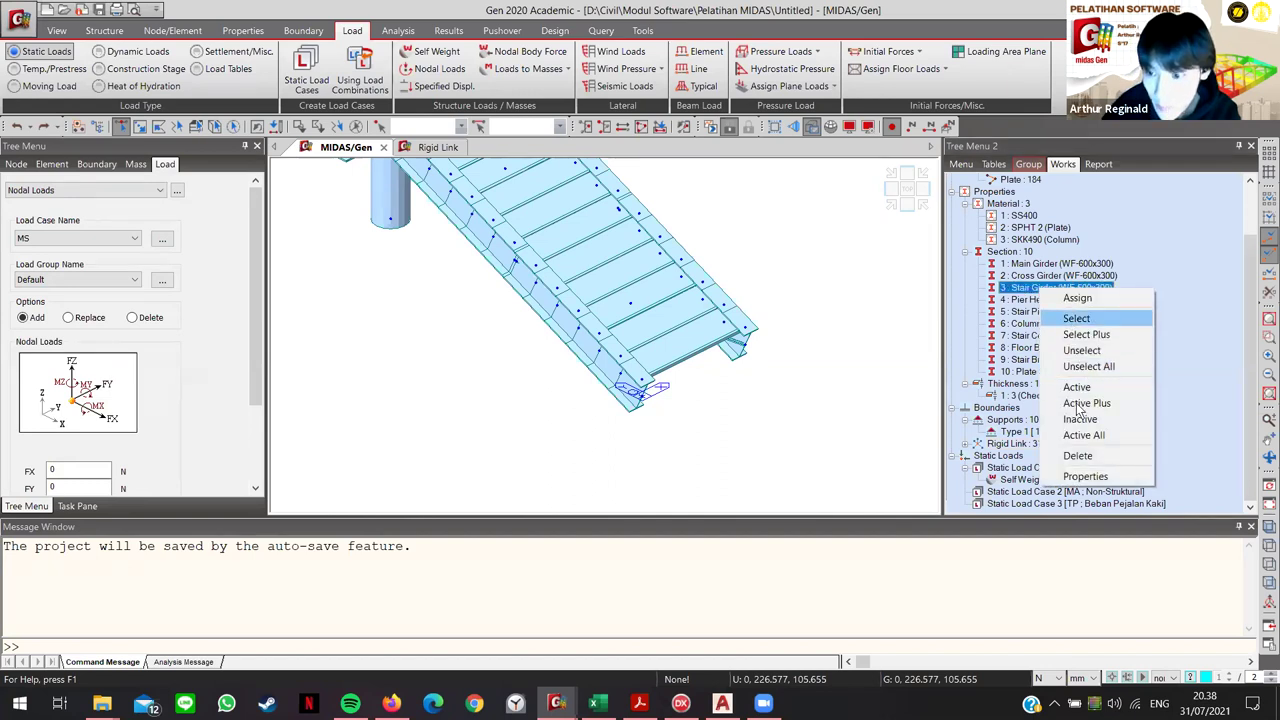
pyautogui.click(1088, 390)
pyautogui.scroll(-5, 474, 425)
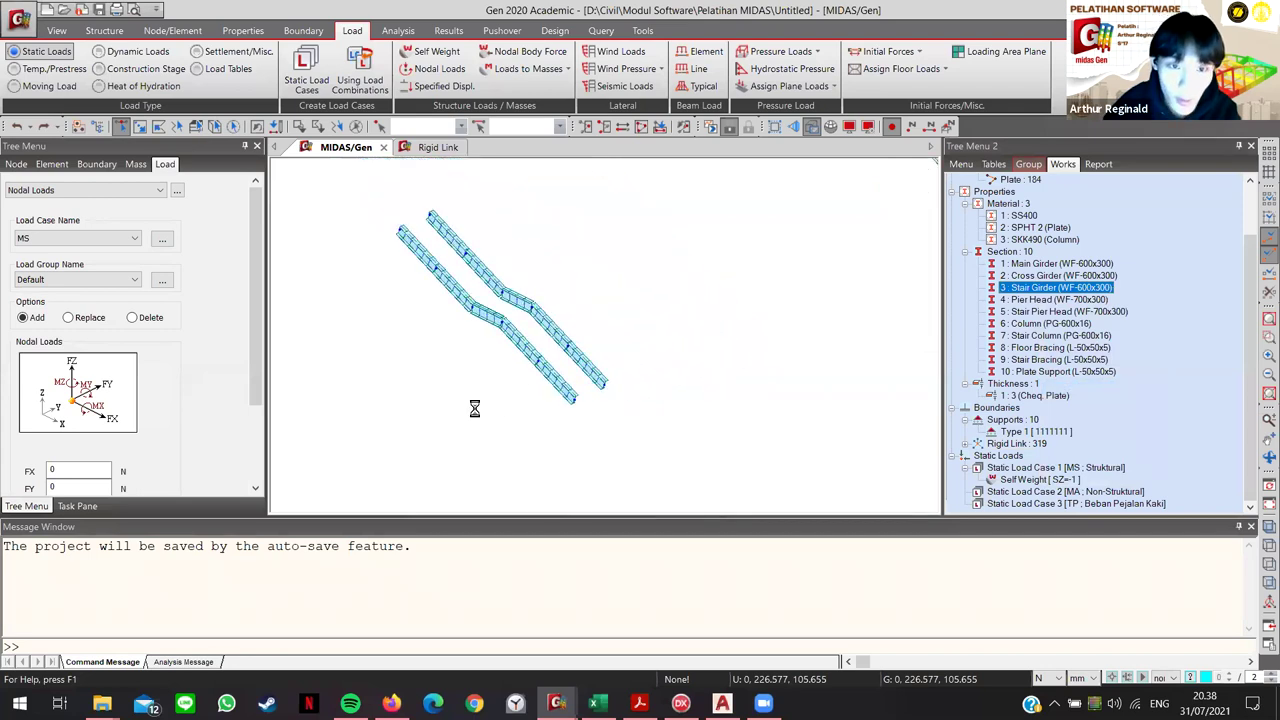
pyautogui.moveTo(474, 409); pyautogui.dragTo(549, 400, button='middle')
pyautogui.click(910, 193)
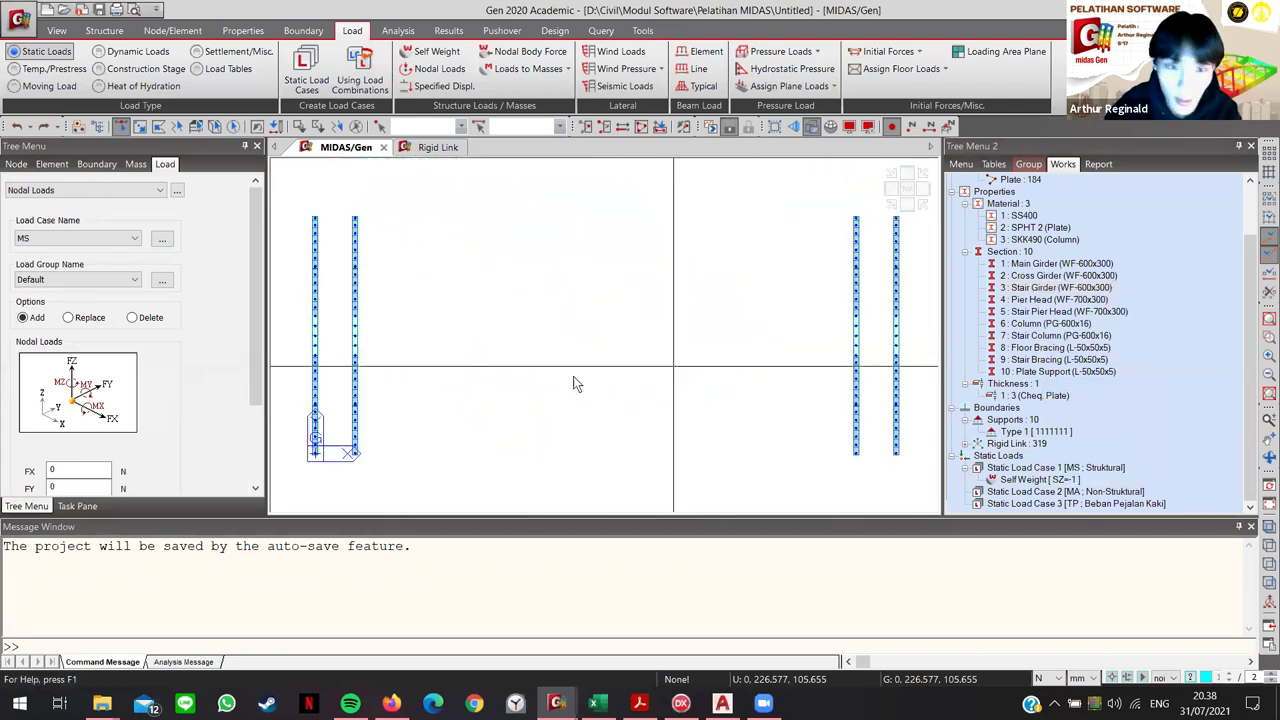
pyautogui.moveTo(371, 294); pyautogui.dragTo(440, 200, button='middle')
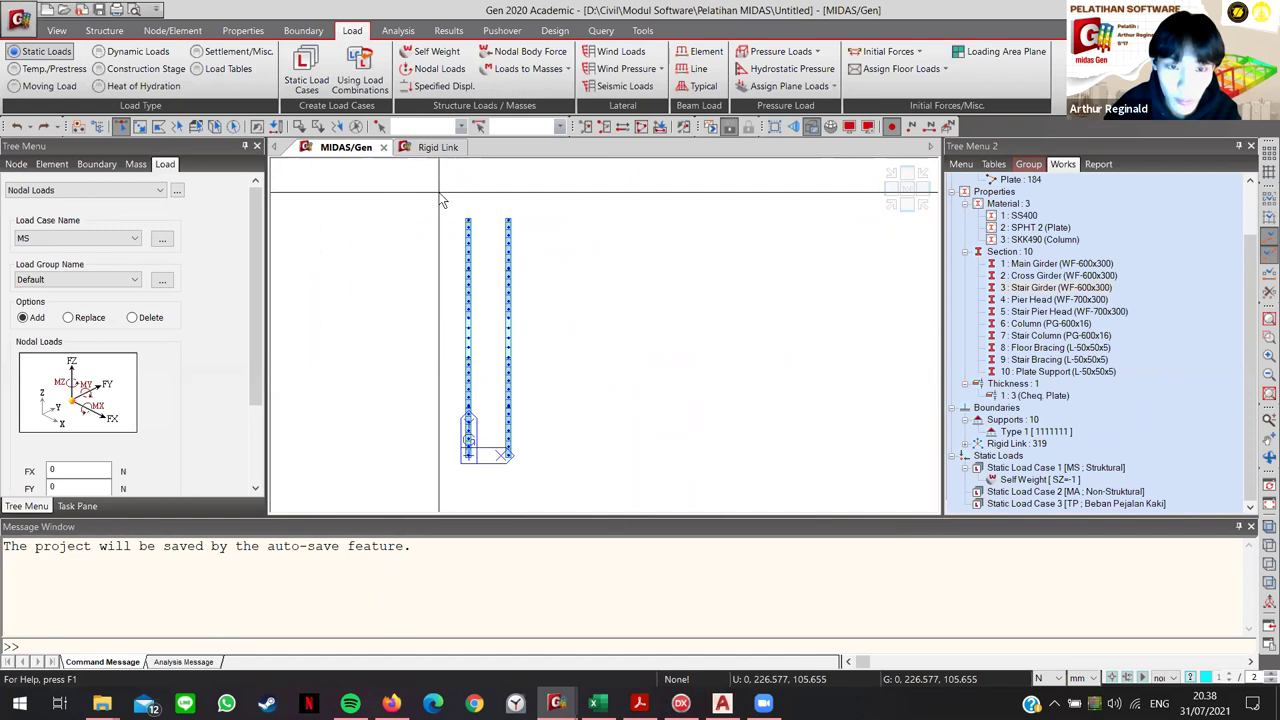
pyautogui.moveTo(485, 490); pyautogui.dragTo(435, 177)
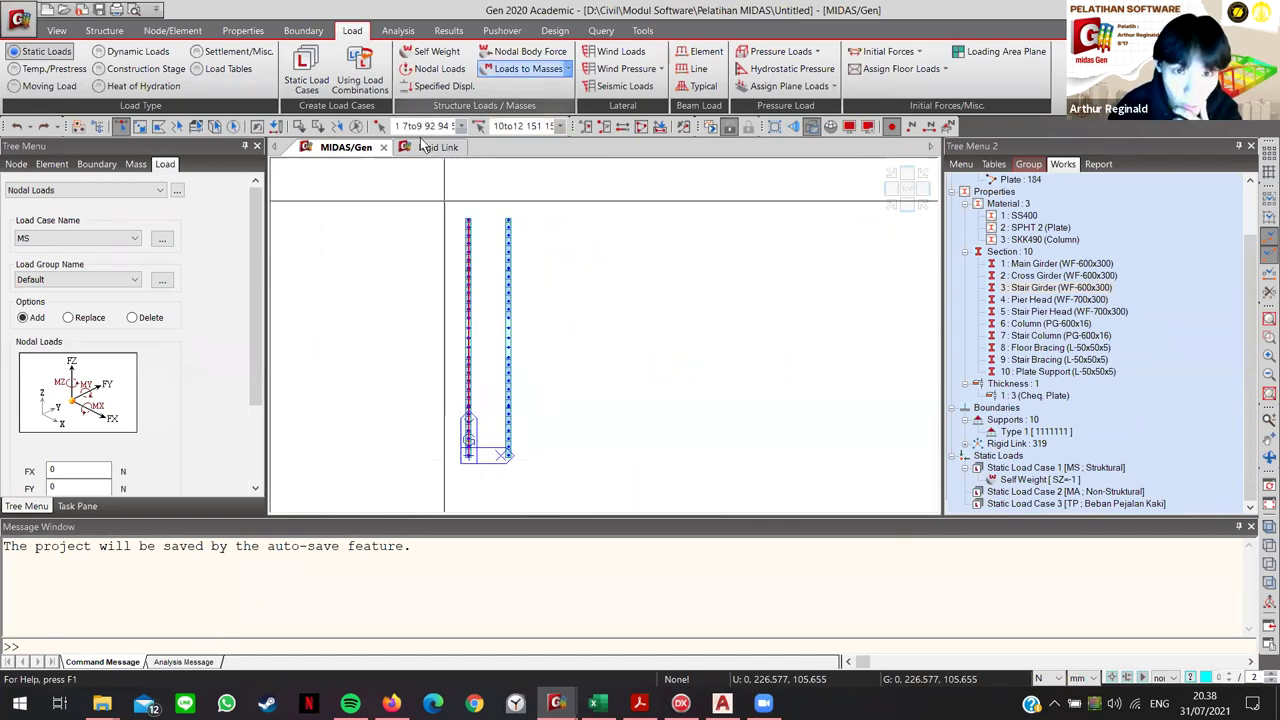
pyautogui.click(455, 180)
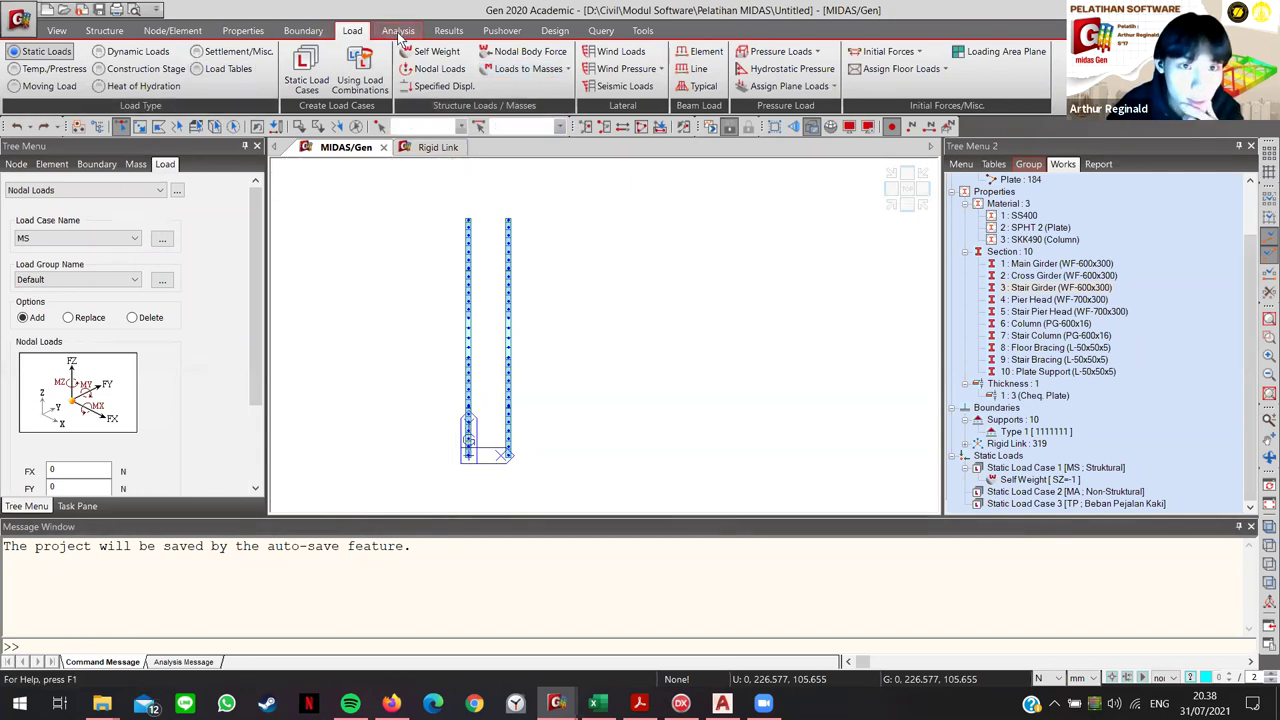
# Step: Open Renumber Node ID and window-select the left girder nodes, checking the numbering options
pyautogui.click(168, 31)
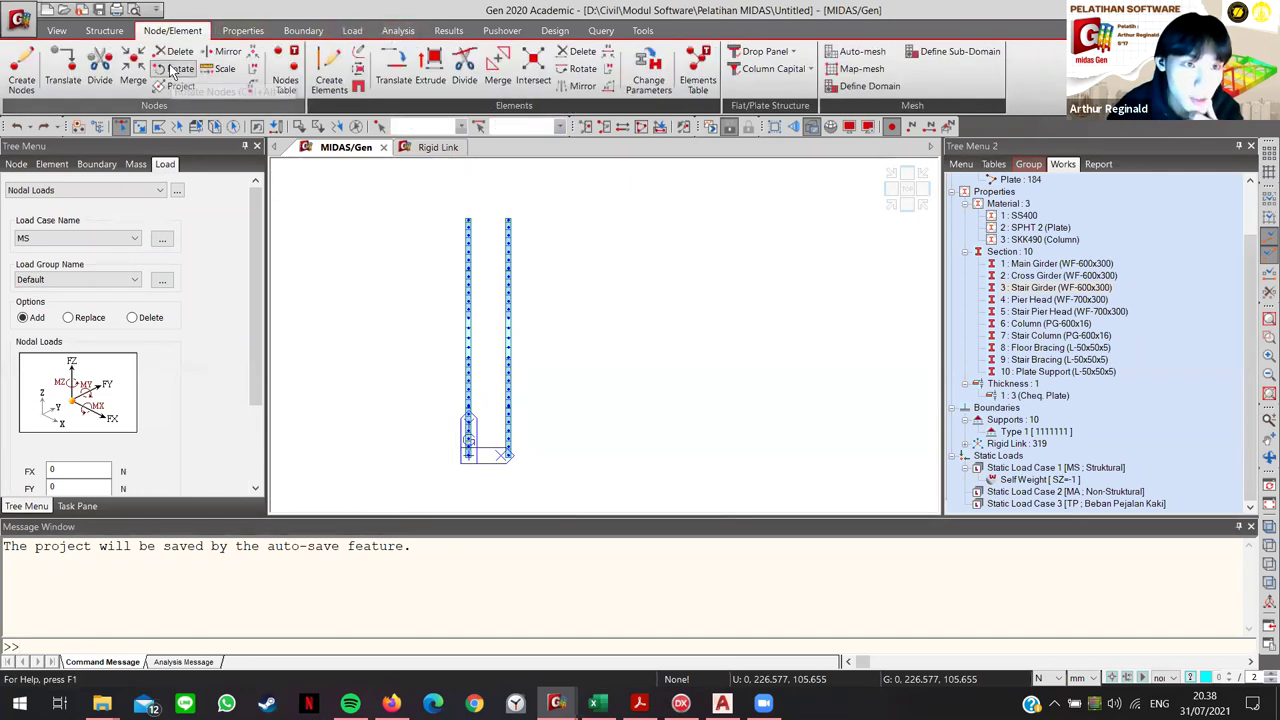
pyautogui.click(255, 70)
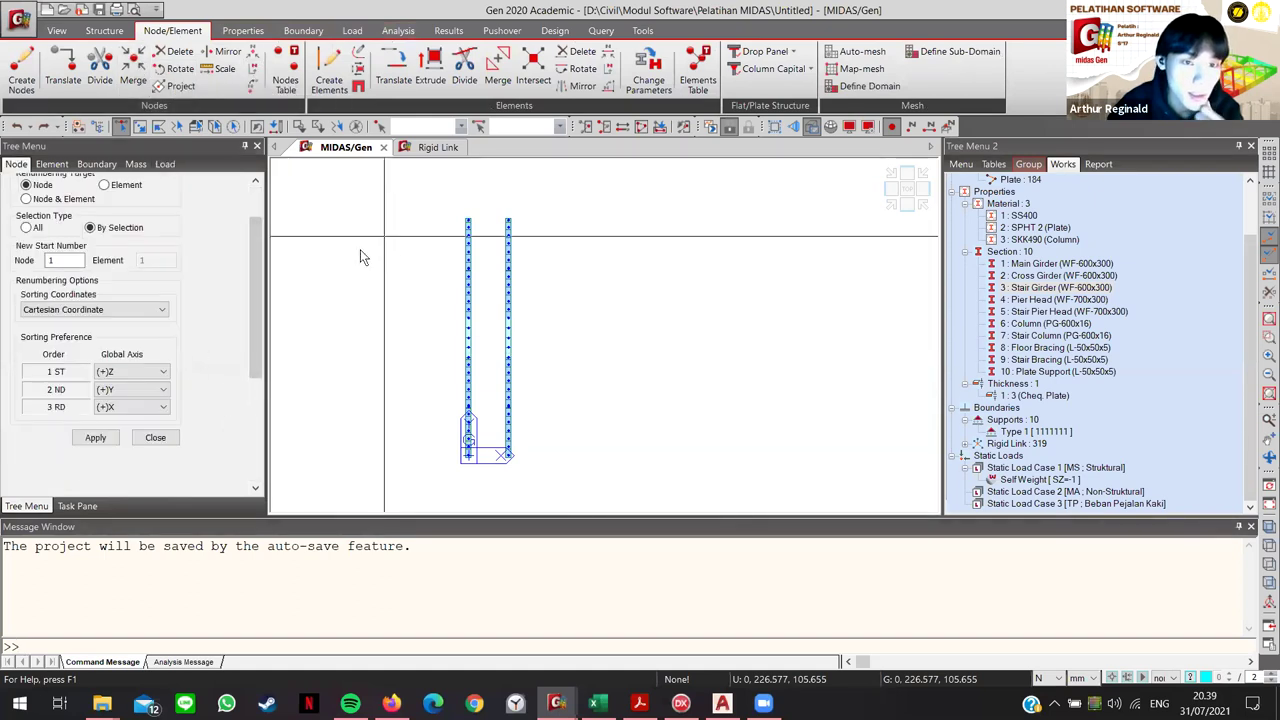
pyautogui.scroll(2, 257, 277)
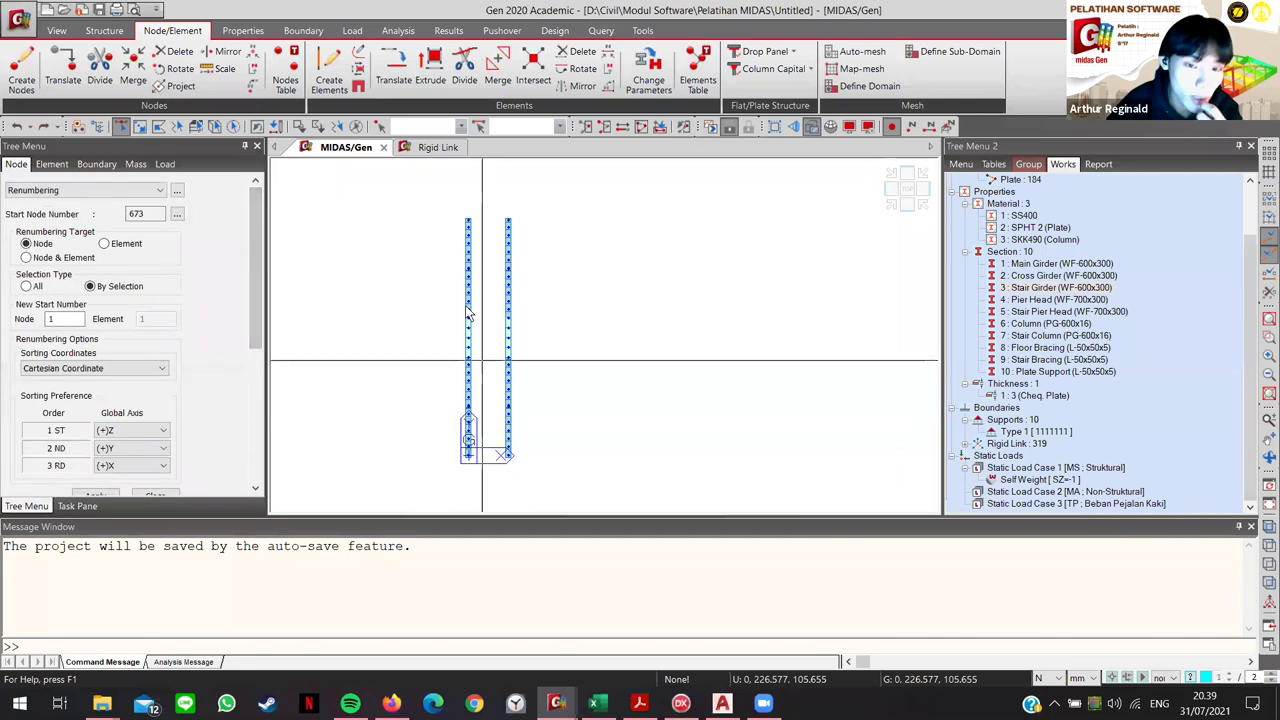
pyautogui.moveTo(453, 198); pyautogui.dragTo(485, 480)
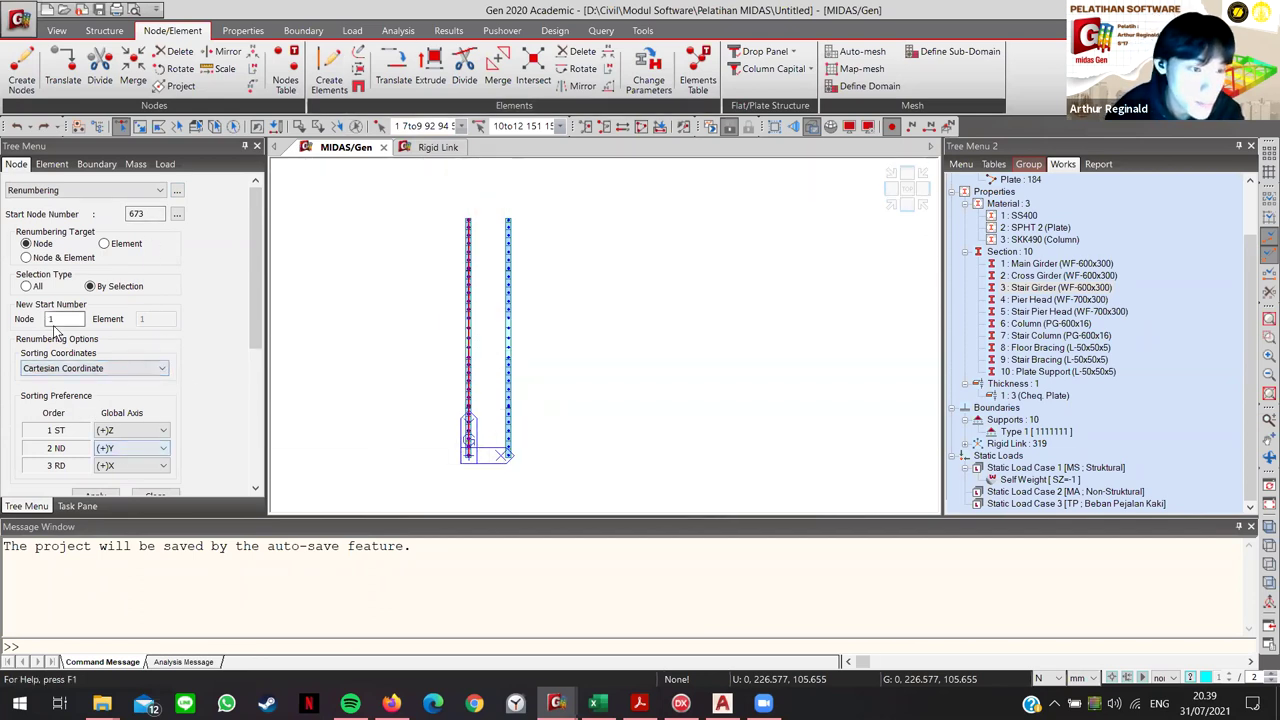
pyautogui.moveTo(444, 205); pyautogui.dragTo(480, 489)
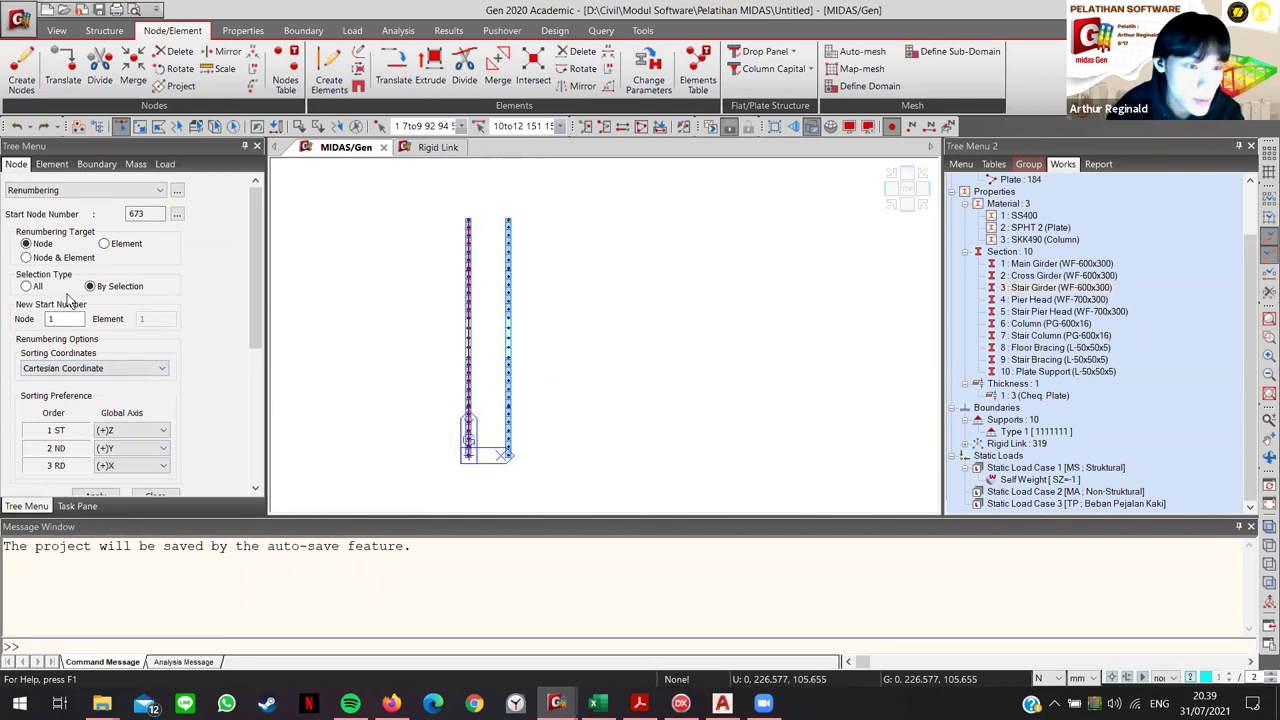
pyautogui.click(177, 214)
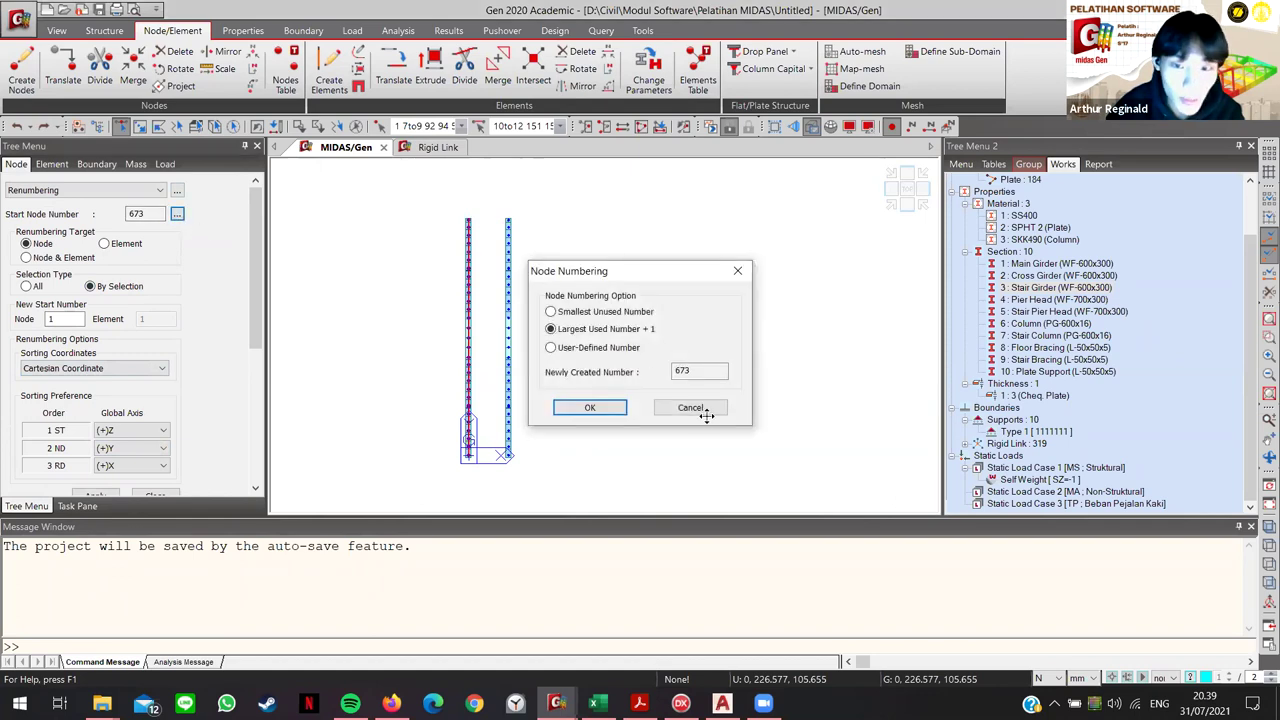
pyautogui.click(704, 410)
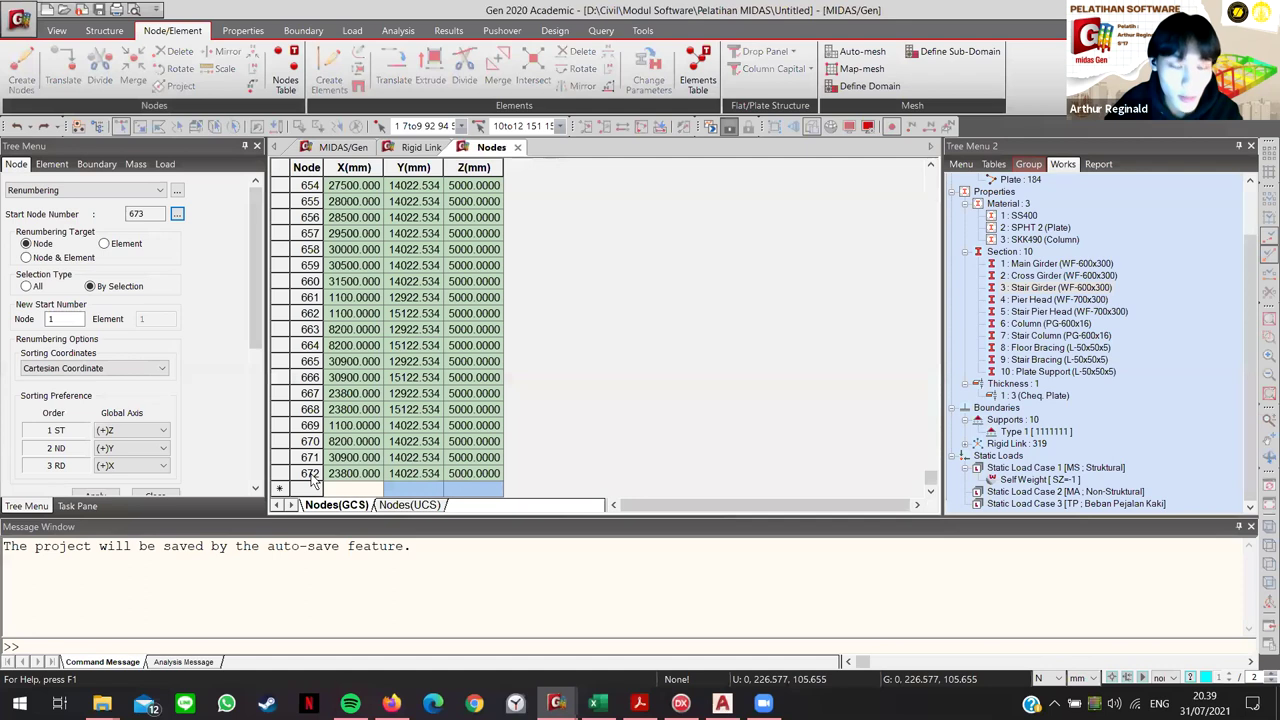
# Step: Confirm 672 as the highest node in the Nodes table and return to the model view
pyautogui.click(311, 476)
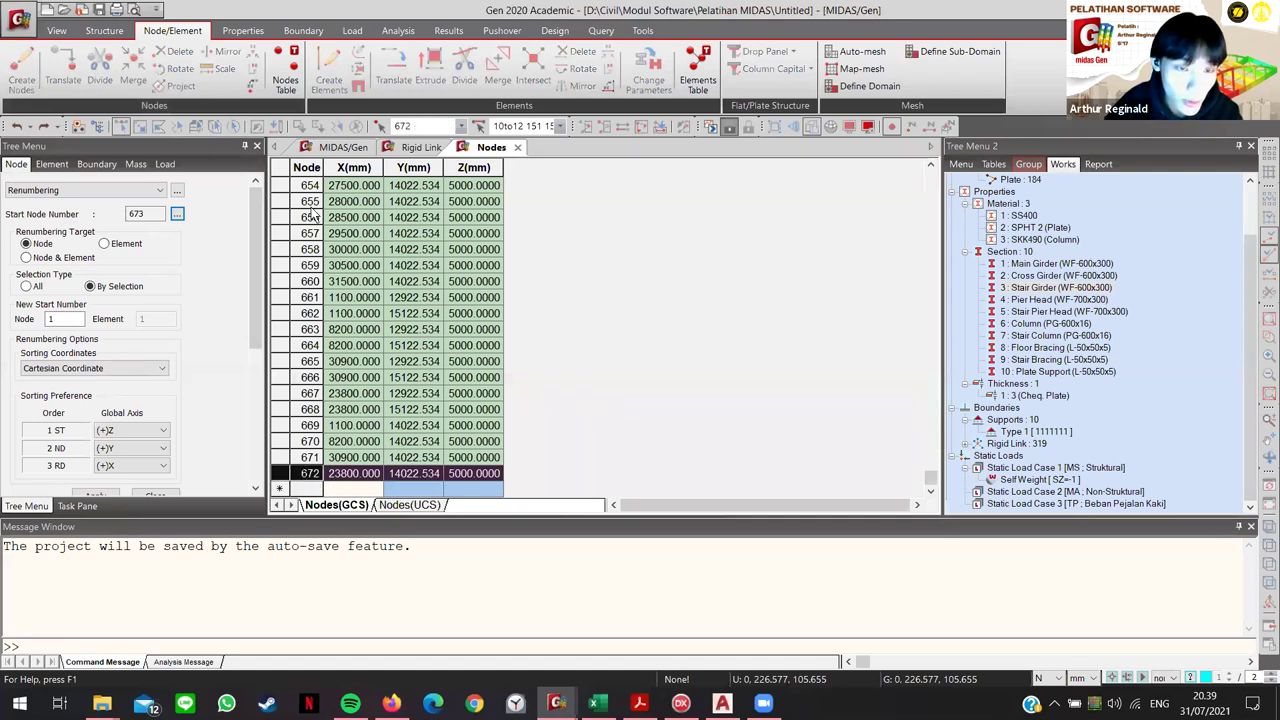
pyautogui.click(339, 148)
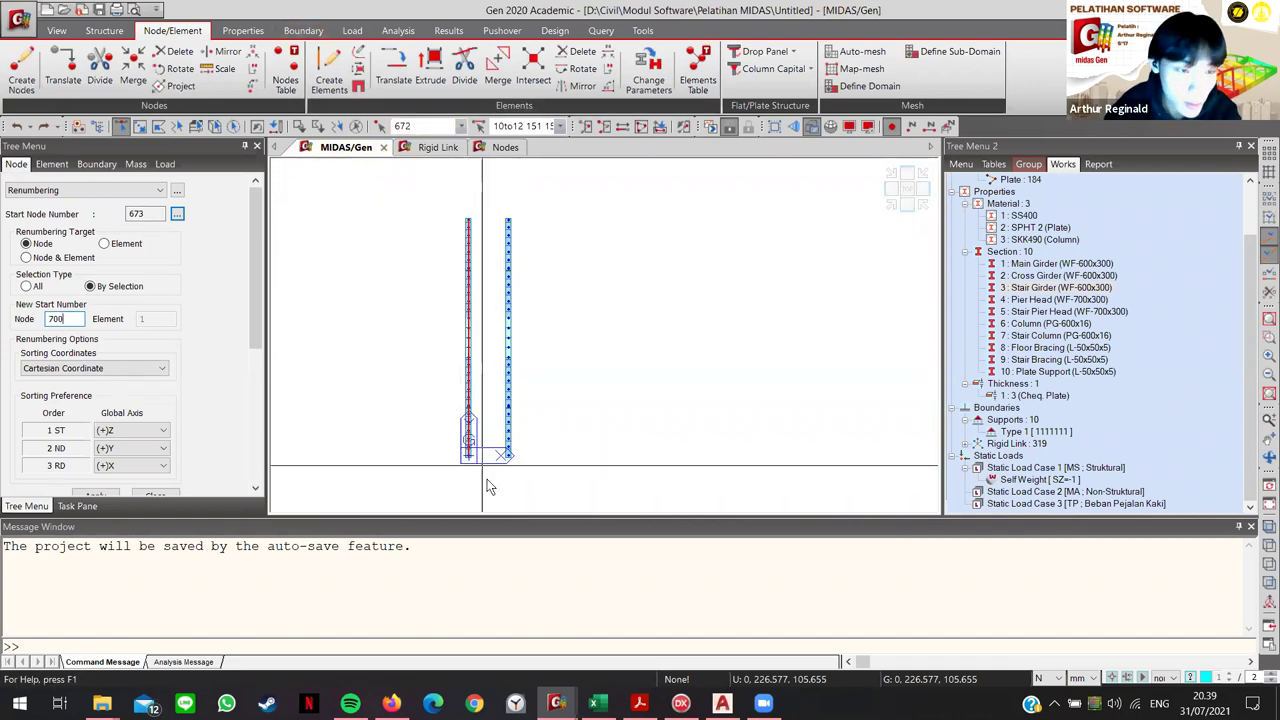
# Step: Renumber nodes 514to562by2 from 700 sorted (+)Y, (+)X, (+)Z, then activate only Stair Girder
pyautogui.click(145, 432)
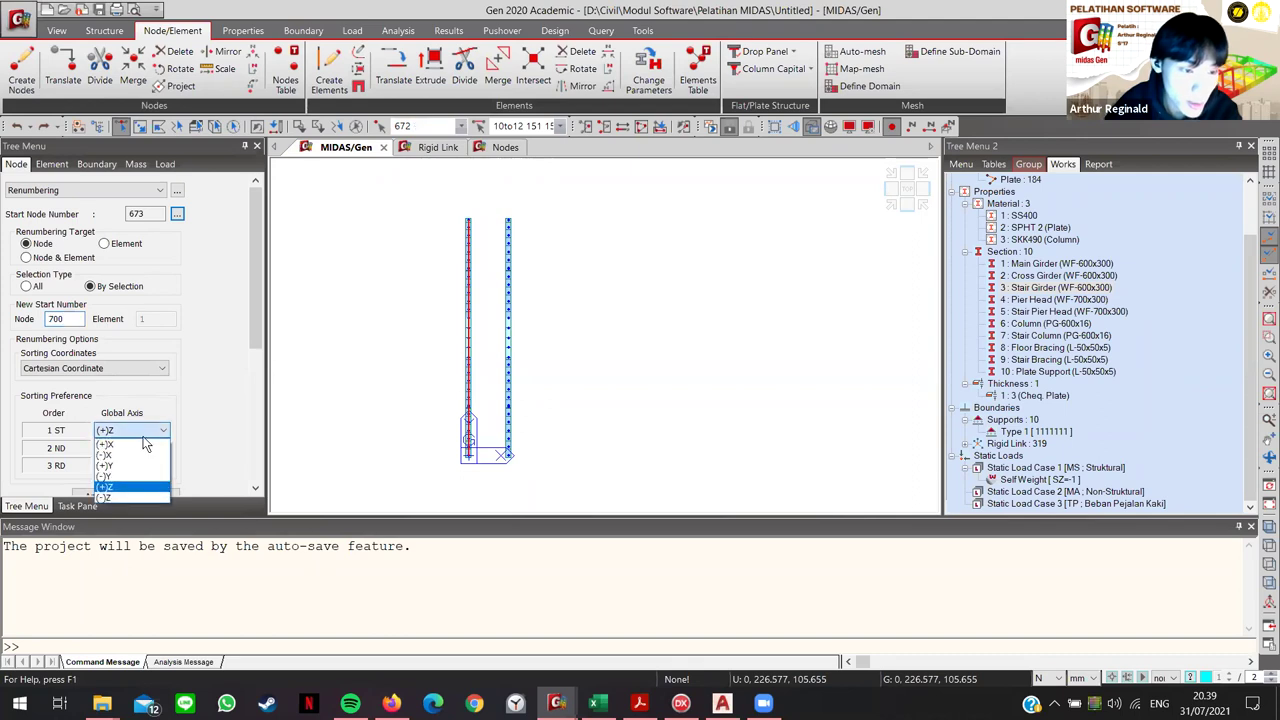
pyautogui.click(390, 366)
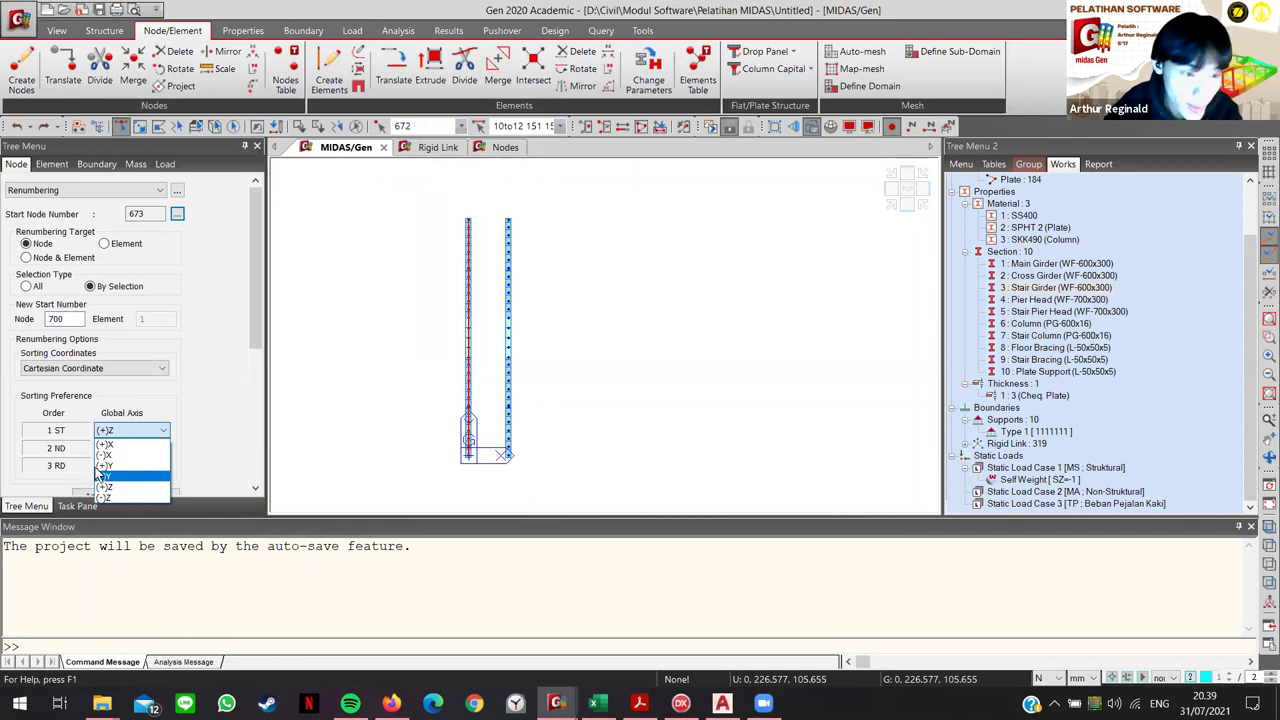
pyautogui.scroll(-2, 144, 453)
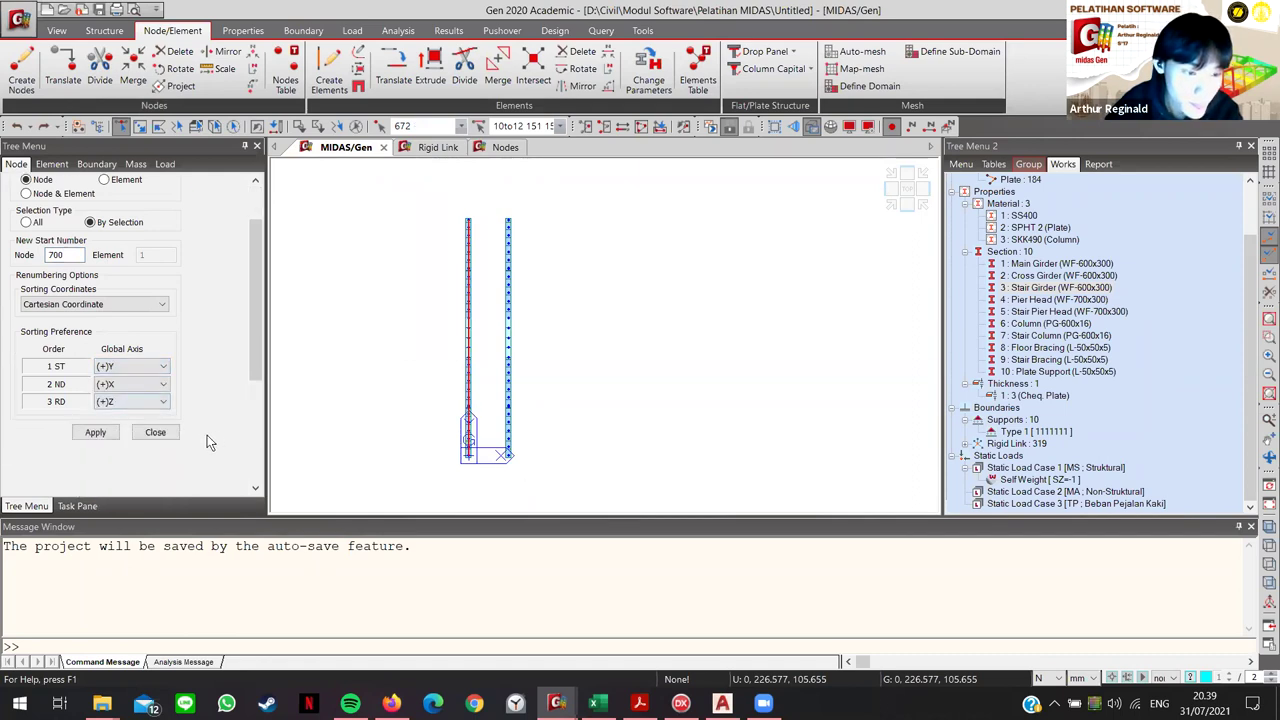
pyautogui.click(96, 436)
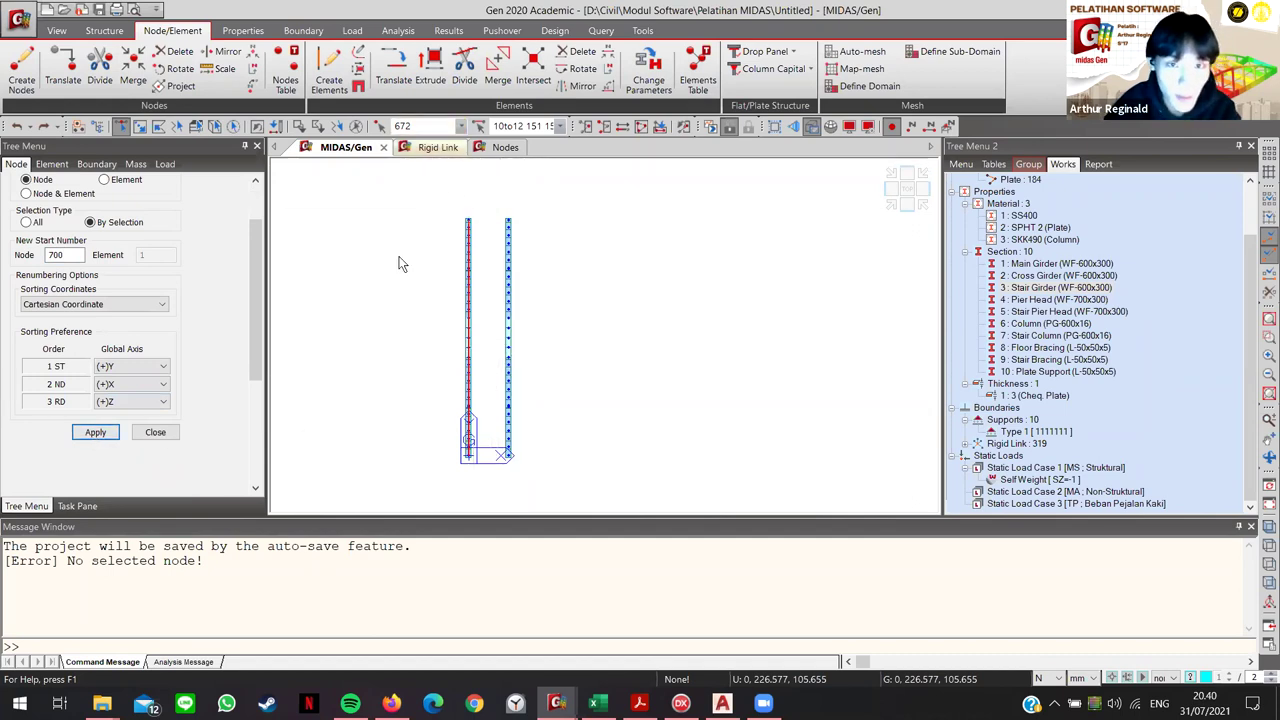
pyautogui.click(446, 122)
pyautogui.write('514to562by2')
pyautogui.press('Return')
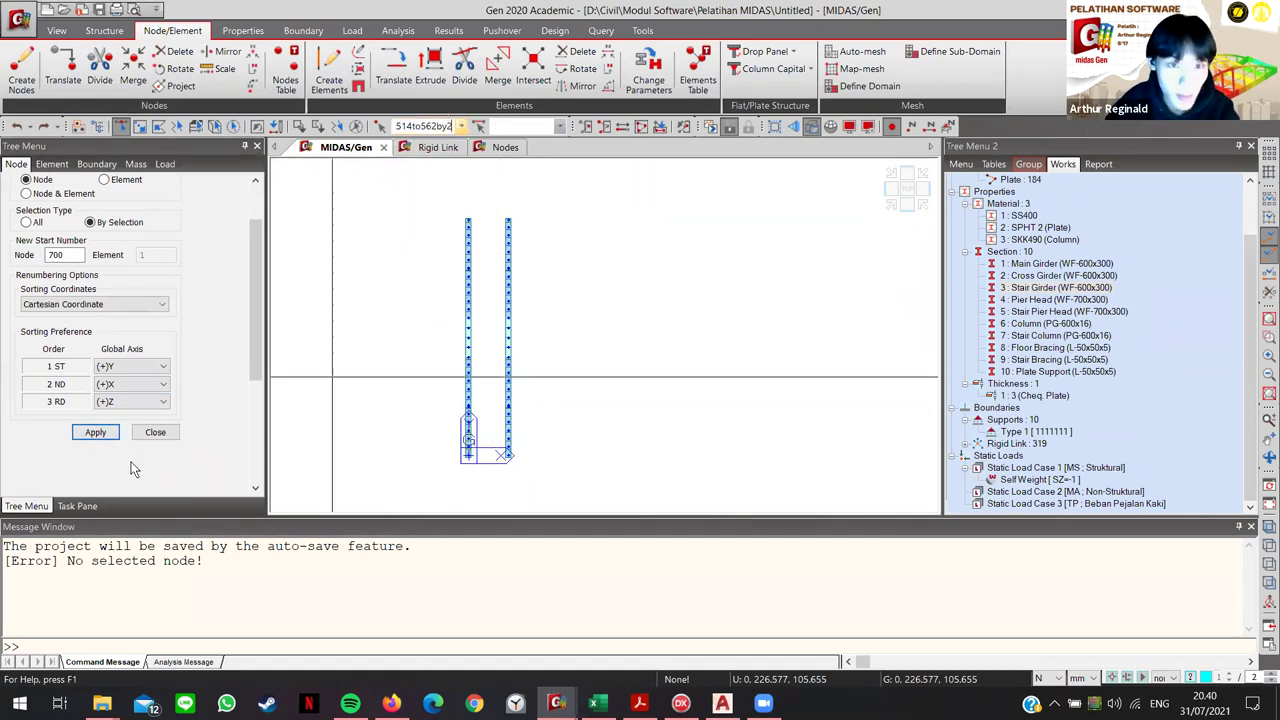
pyautogui.click(96, 433)
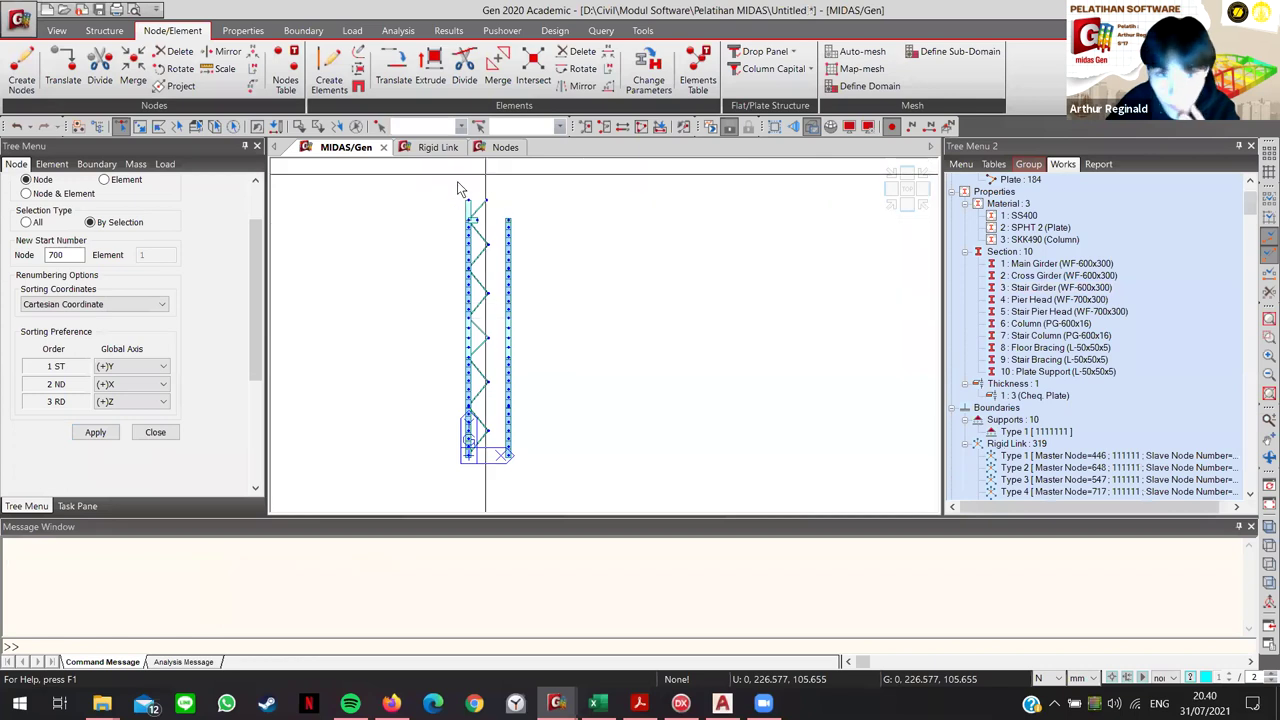
pyautogui.rightClick(1035, 292)
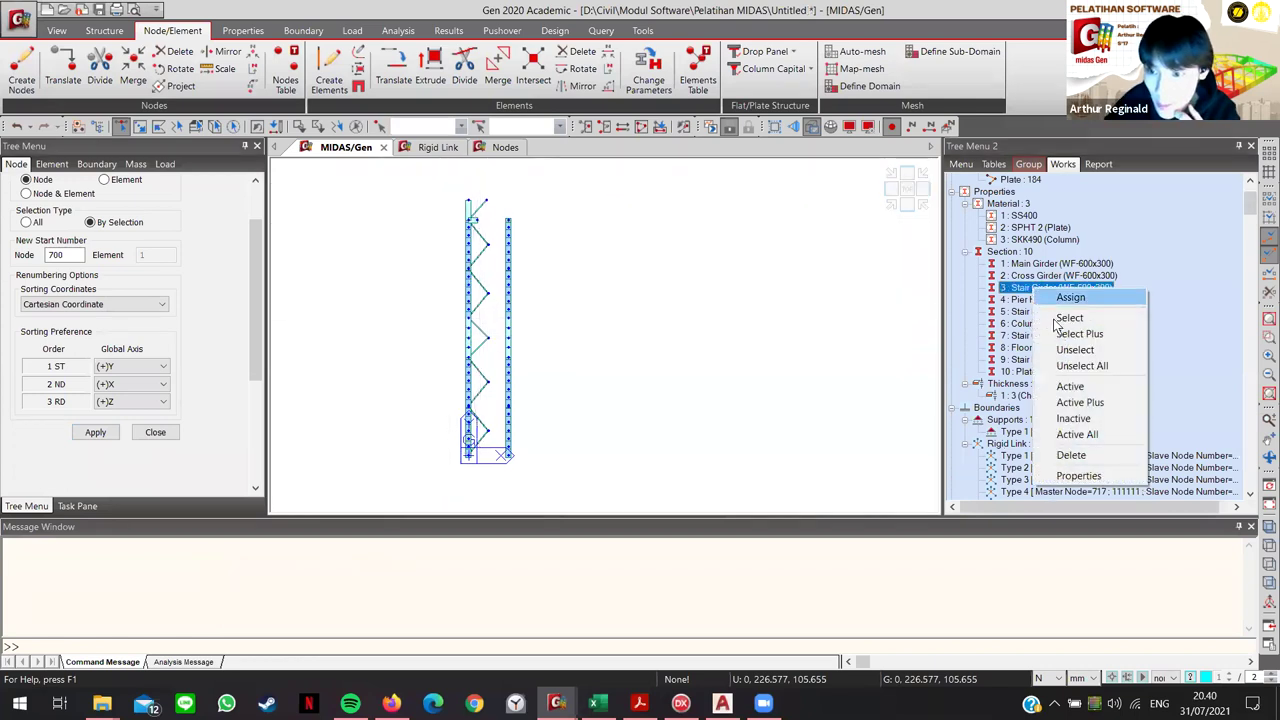
pyautogui.click(1077, 387)
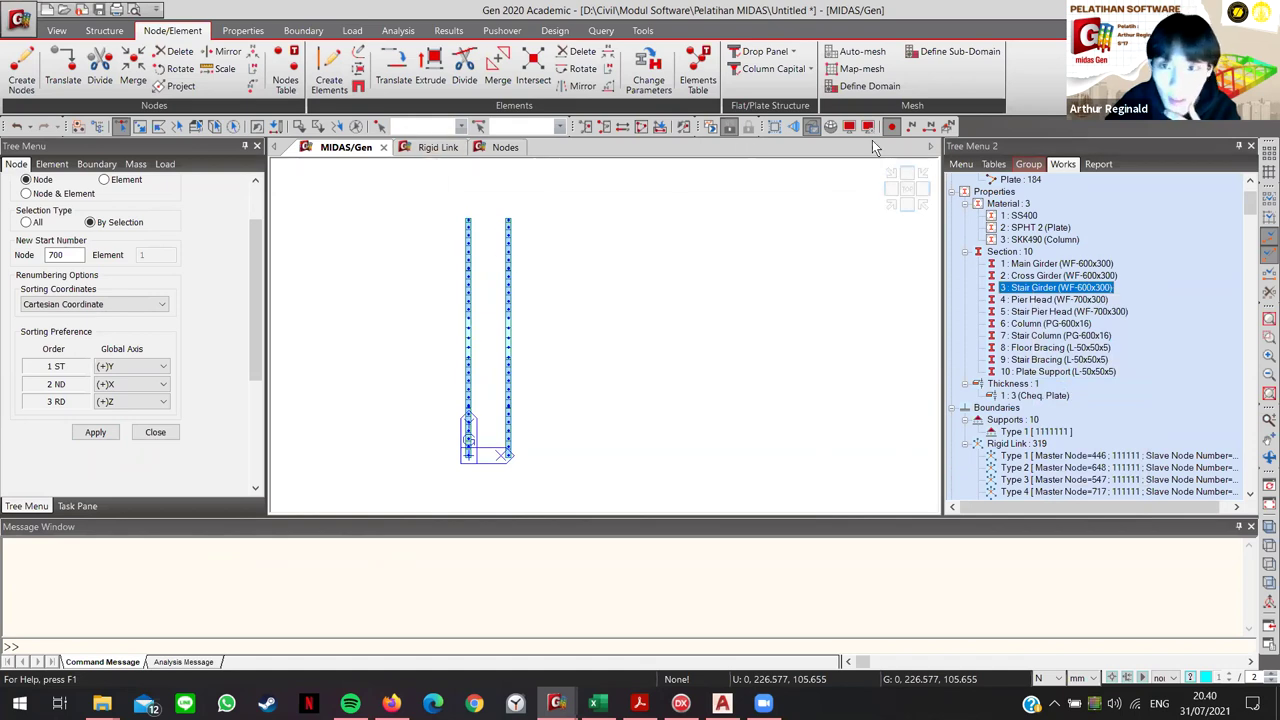
# Step: Show node numbers and inspect renumbered girder nodes 700, 702 and 704 in isometric view
pyautogui.click(914, 126)
pyautogui.scroll(5, 470, 430)
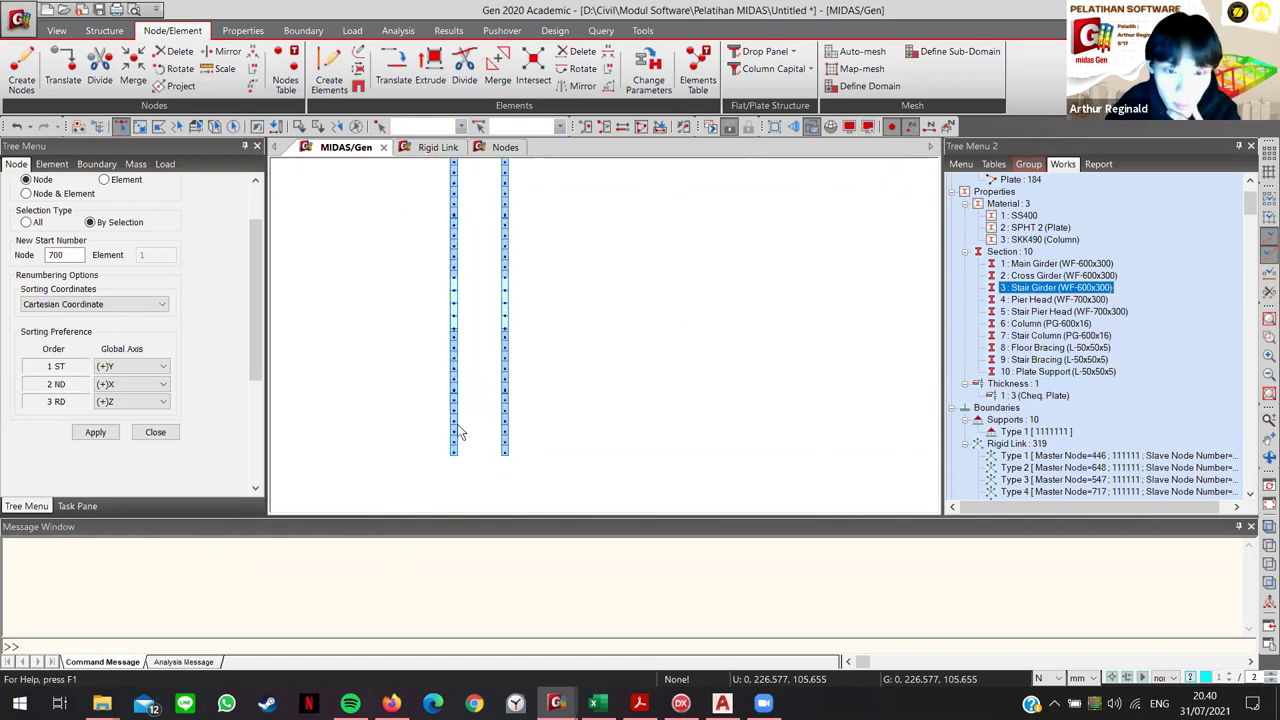
pyautogui.scroll(-3, 513, 455)
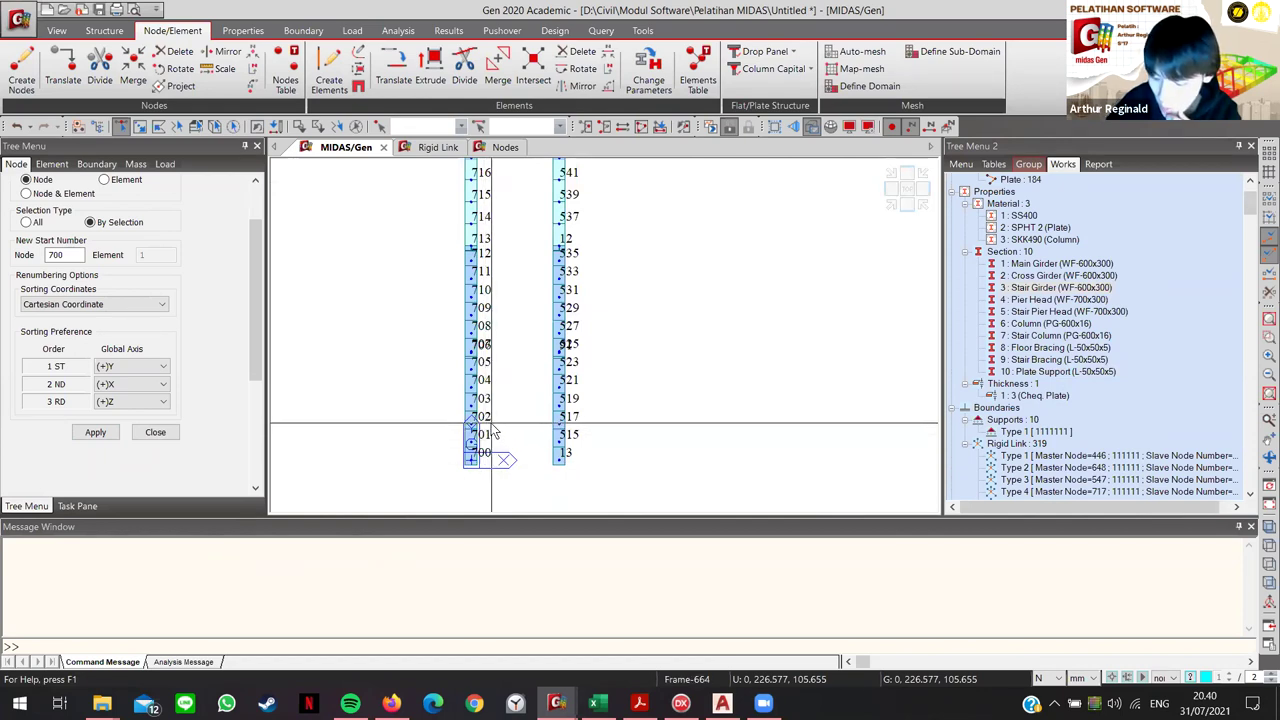
pyautogui.moveTo(497, 446)
pyautogui.mouseDown(button='middle')
pyautogui.moveTo(474, 230)
pyautogui.moveTo(488, 253)
pyautogui.mouseUp(button='middle')
pyautogui.moveTo(517, 440); pyautogui.dragTo(583, 423, button='middle')
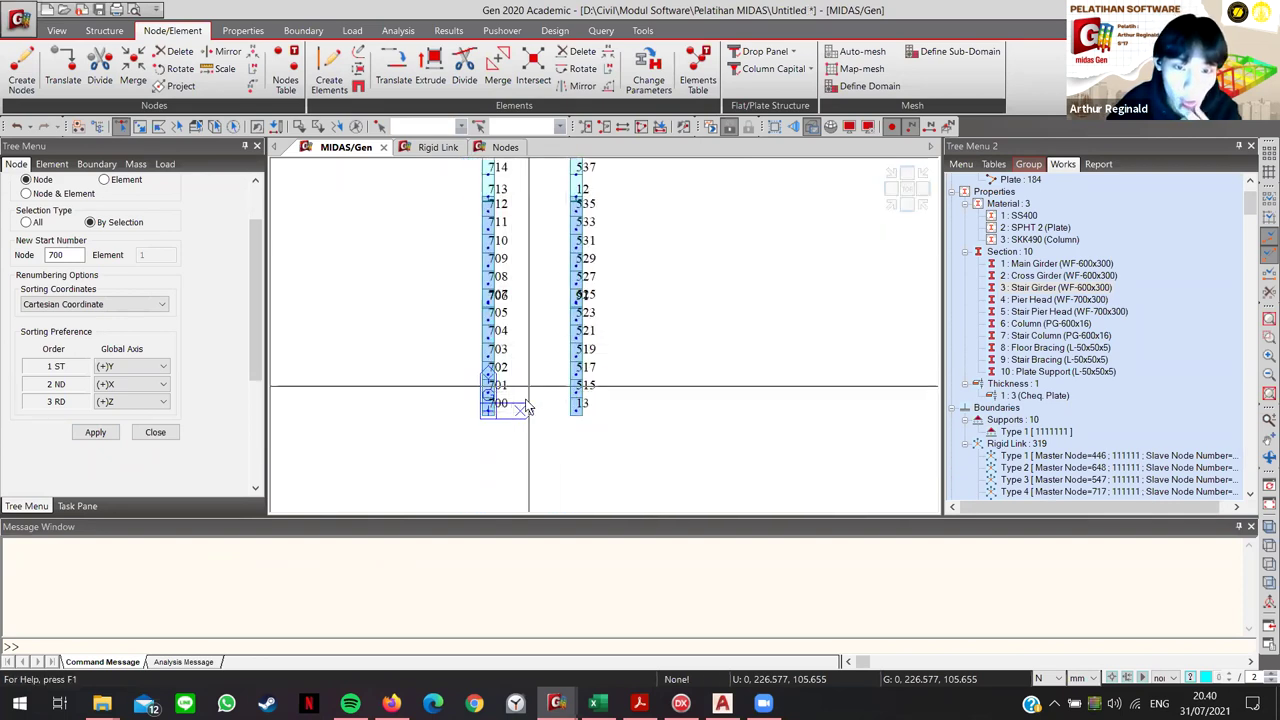
pyautogui.keyDown('ctrl'); pyautogui.moveTo(463, 480); pyautogui.dragTo(648, 398, button='middle'); pyautogui.keyUp('ctrl')
pyautogui.click(650, 392)
pyautogui.click(609, 342)
pyautogui.click(566, 305)
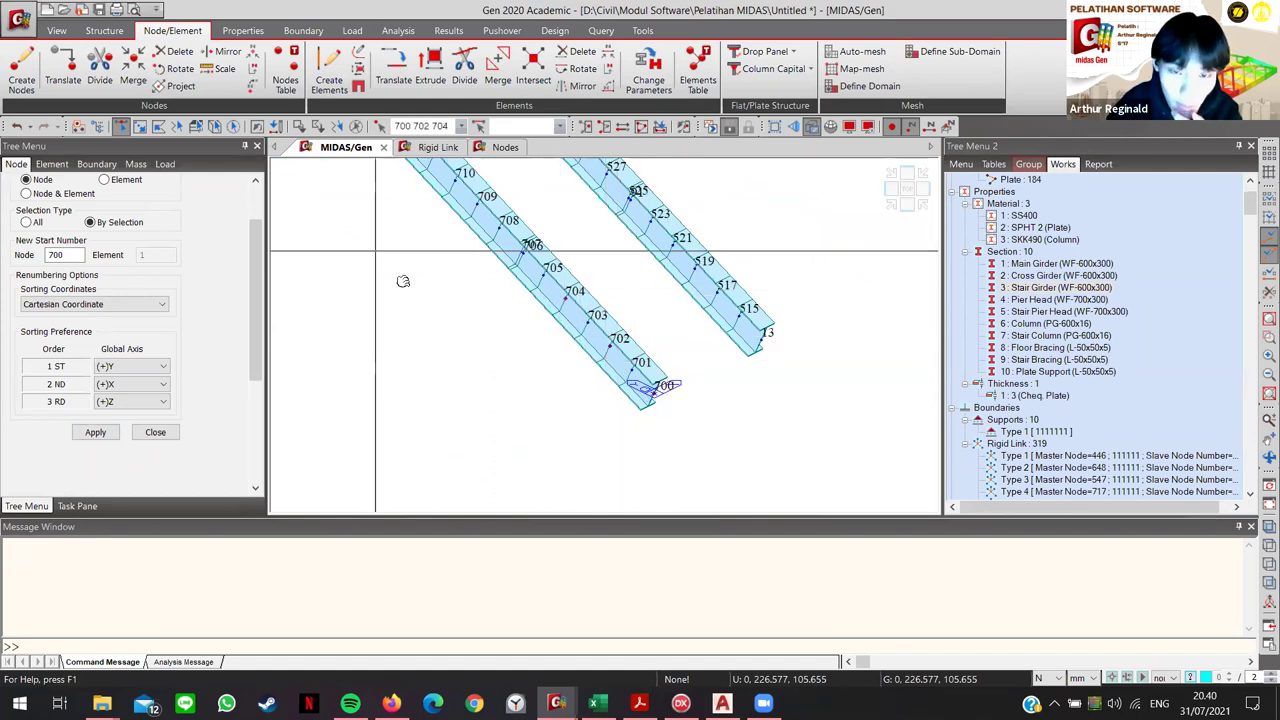
pyautogui.scroll(3, 574, 443)
pyautogui.moveTo(502, 245); pyautogui.dragTo(590, 365, button='middle')
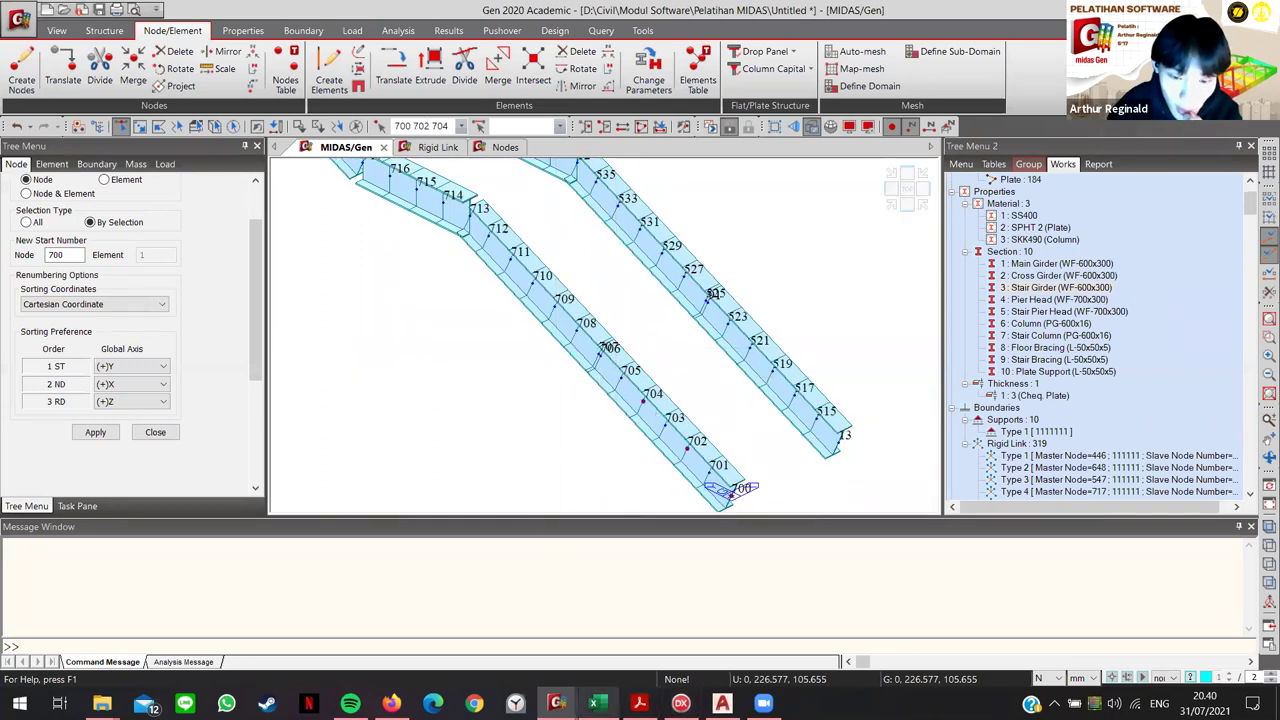
# Step: Check the Nodes table, confirming the renumbered girder nodes run up to 730
pyautogui.scroll(2, 211, 295)
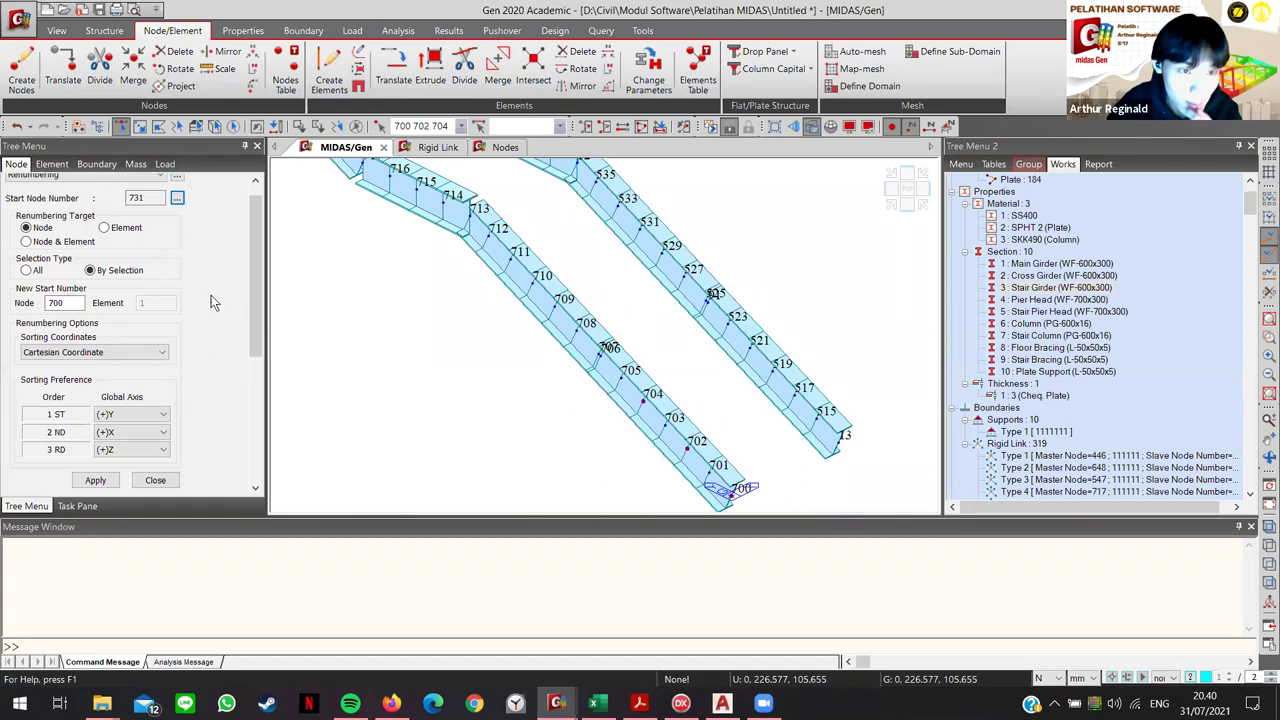
pyautogui.click(180, 216)
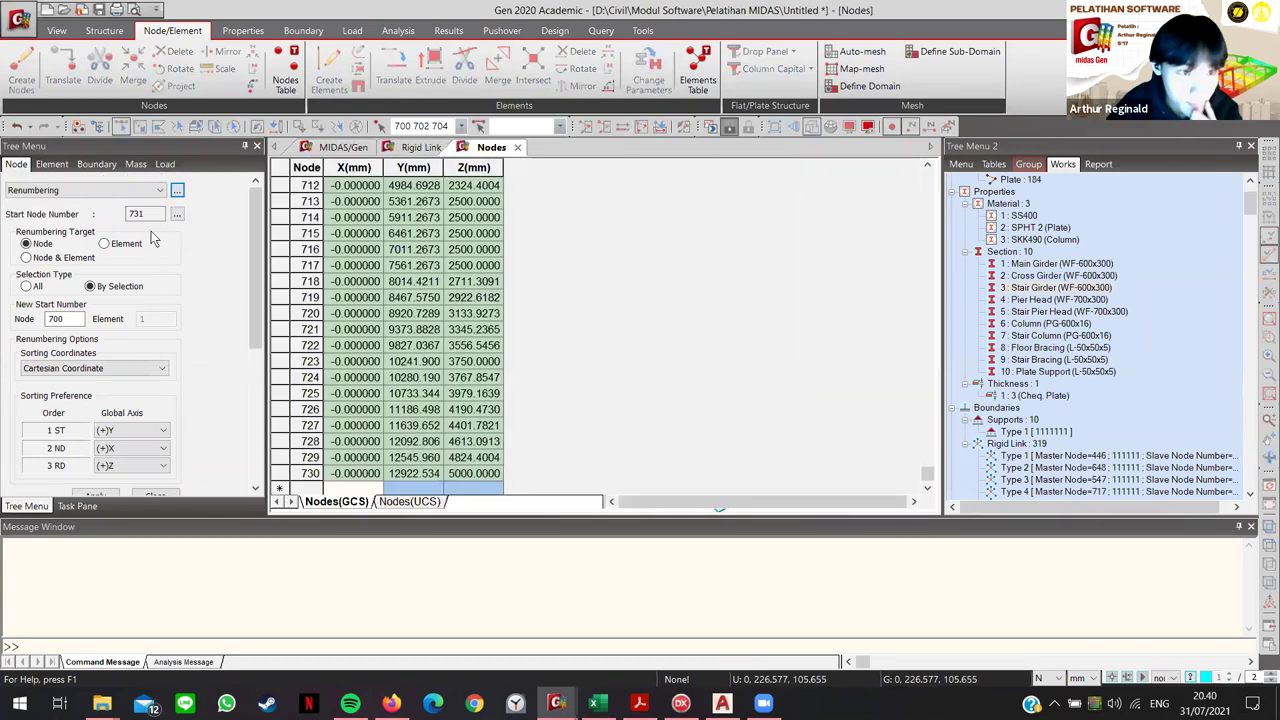
pyautogui.click(352, 30)
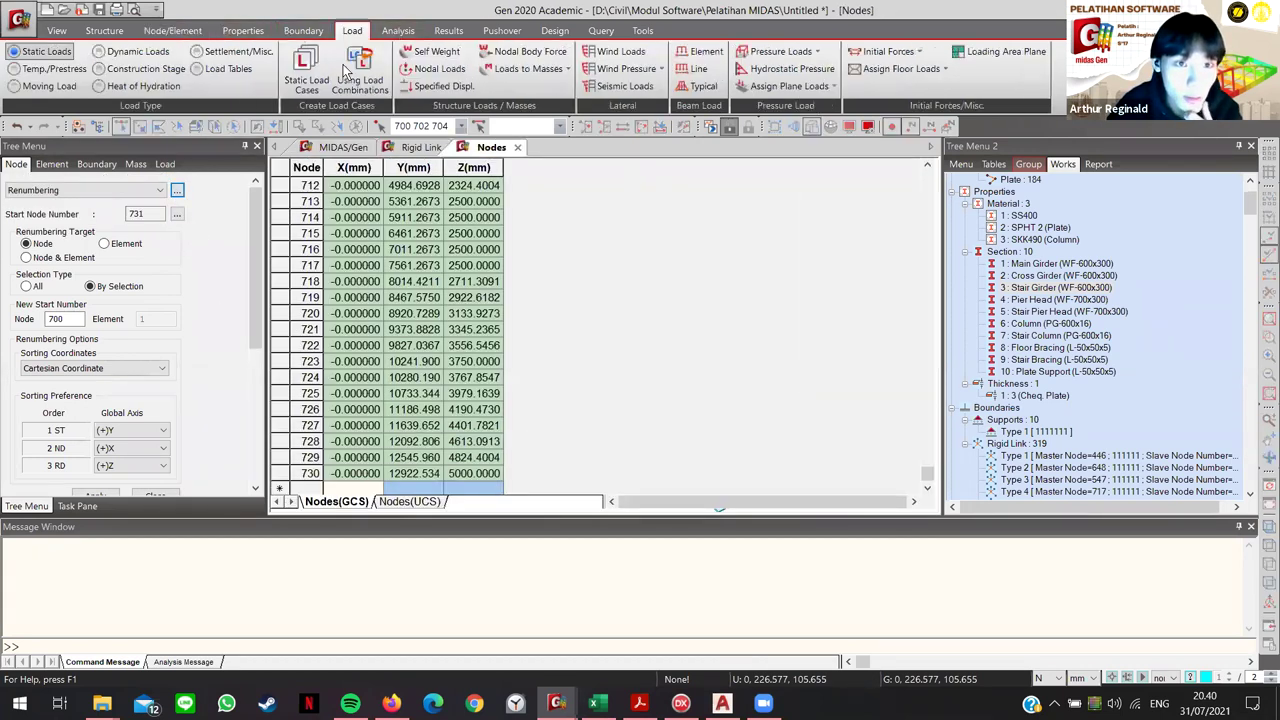
# Step: Apply a -270 N FZ nodal load in case MS to node 700 and verify it in the table
pyautogui.click(340, 148)
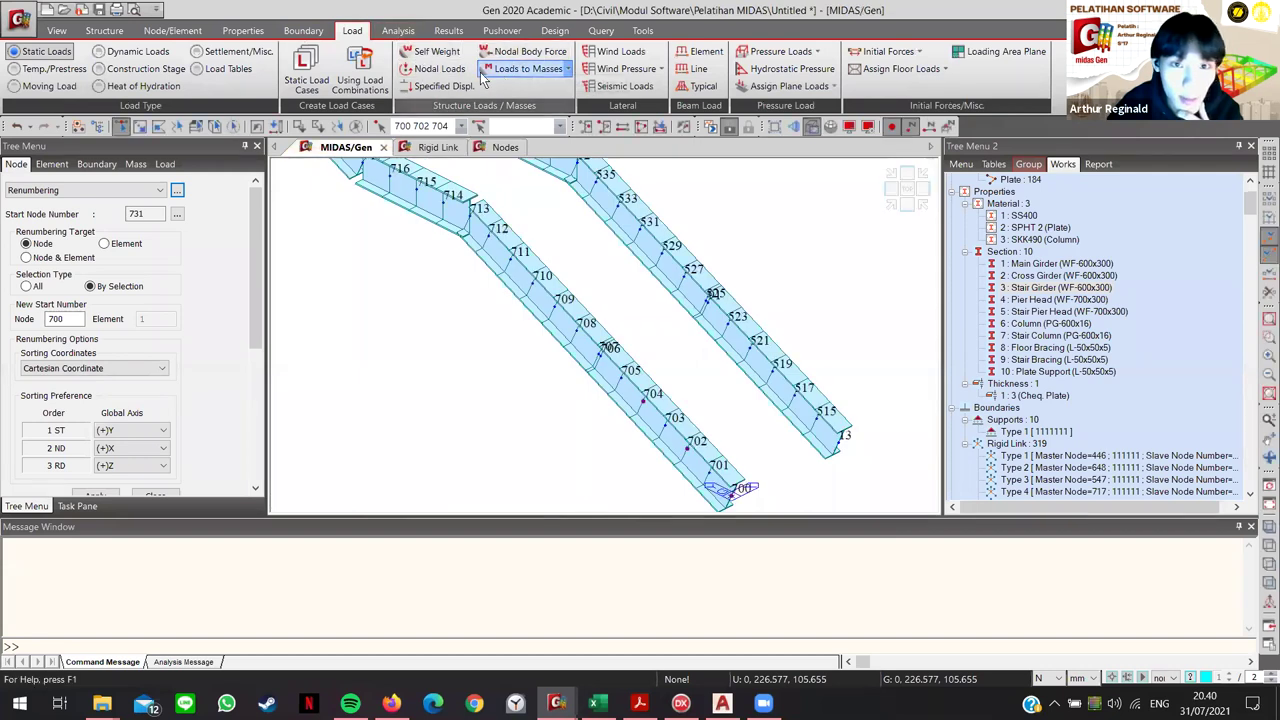
pyautogui.click(430, 69)
pyautogui.click(177, 189)
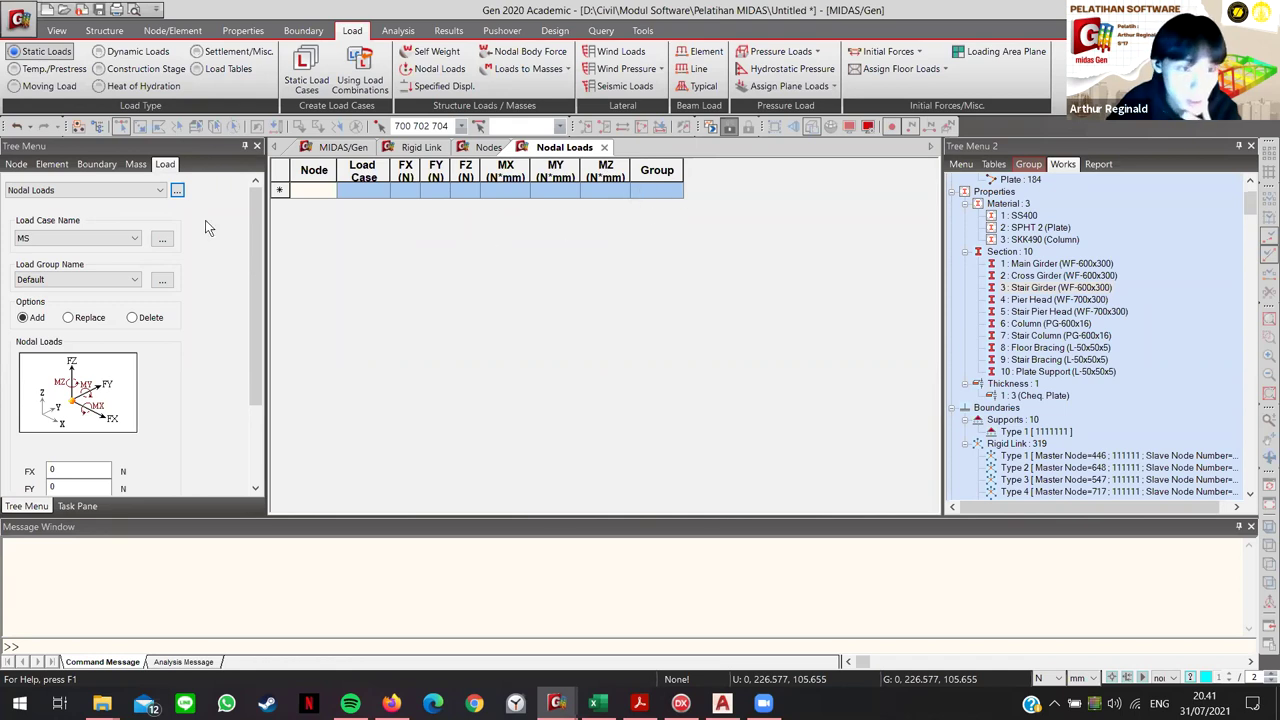
pyautogui.click(338, 147)
pyautogui.click(628, 401)
pyautogui.click(96, 475)
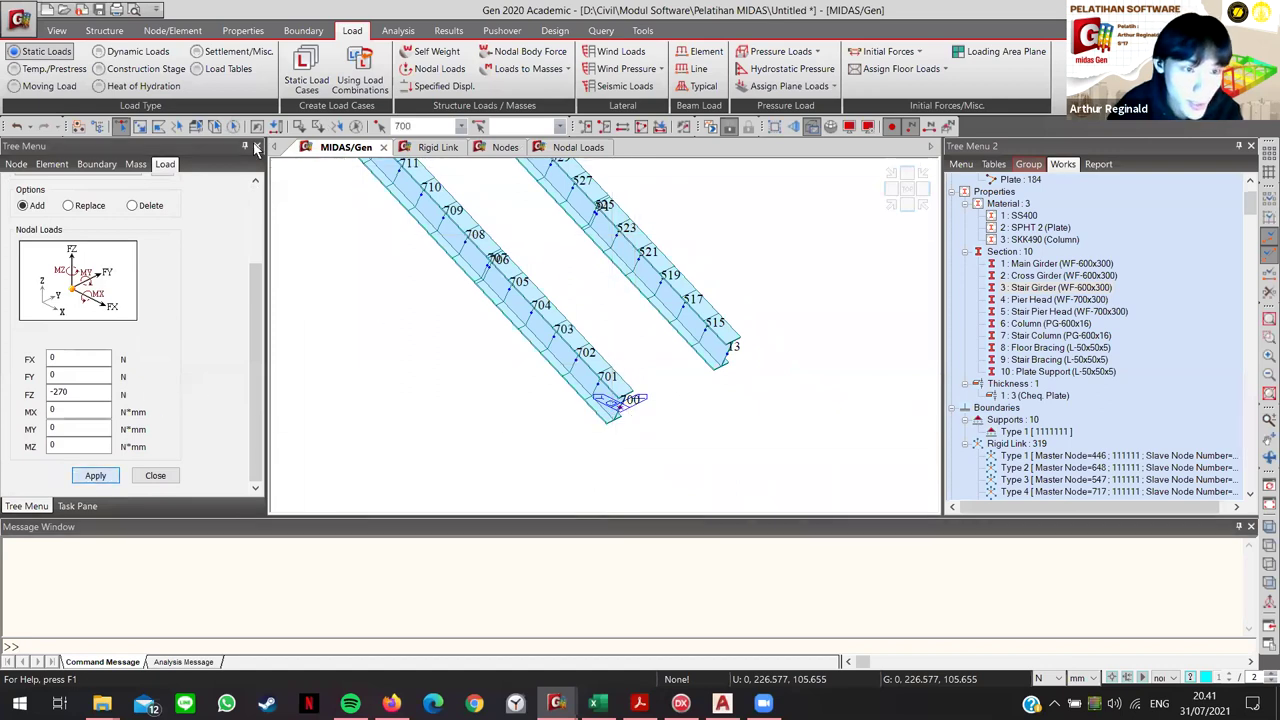
pyautogui.click(565, 147)
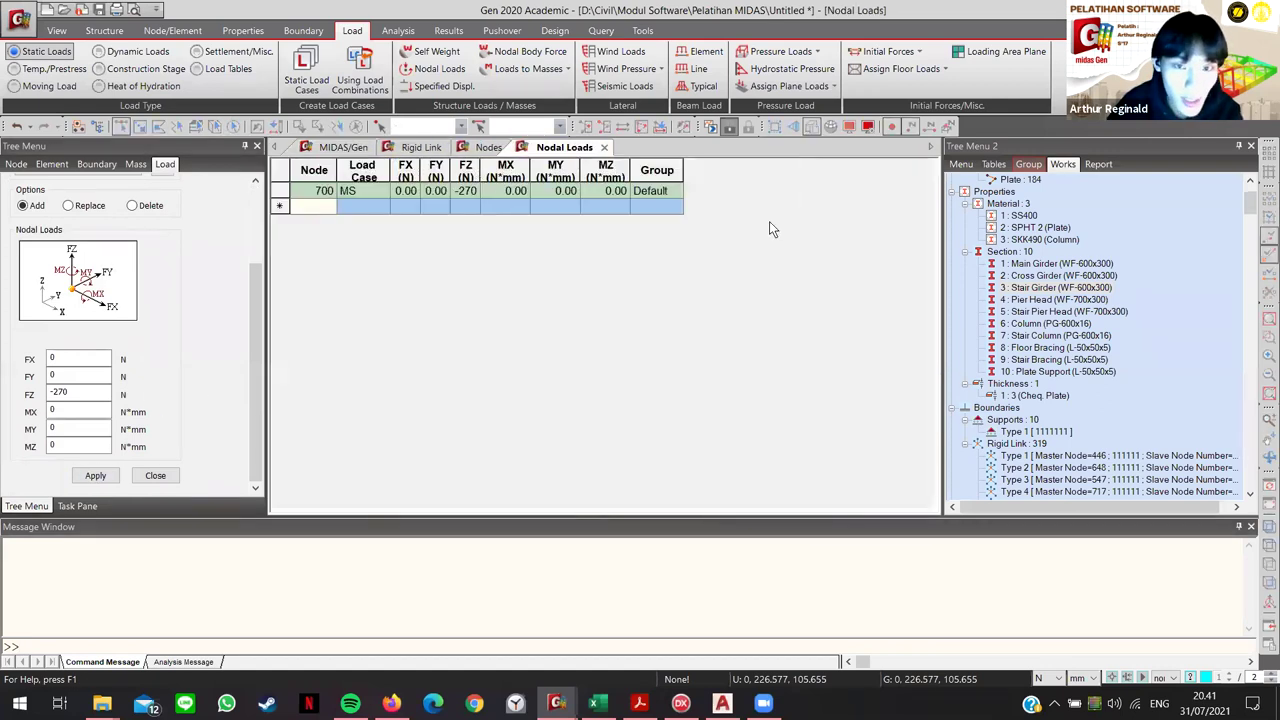
pyautogui.moveTo(328, 191); pyautogui.dragTo(671, 193)
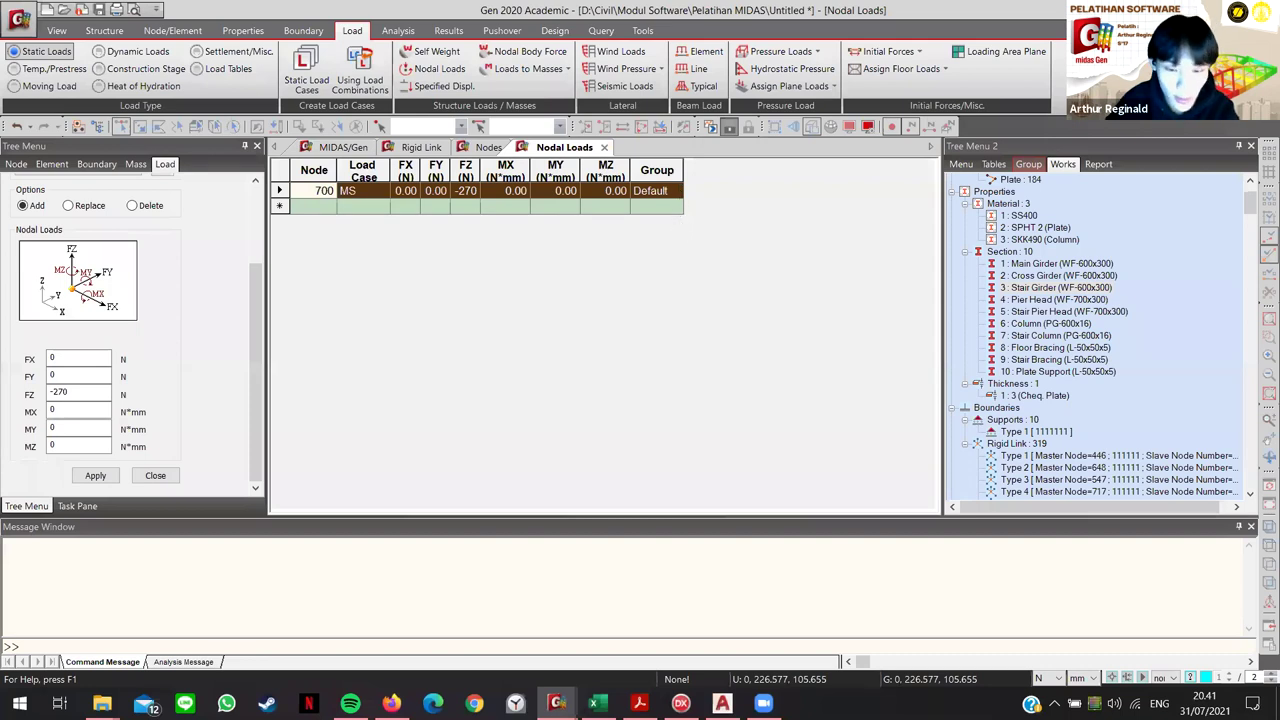
pyautogui.hotkey('alt', 'Tab')
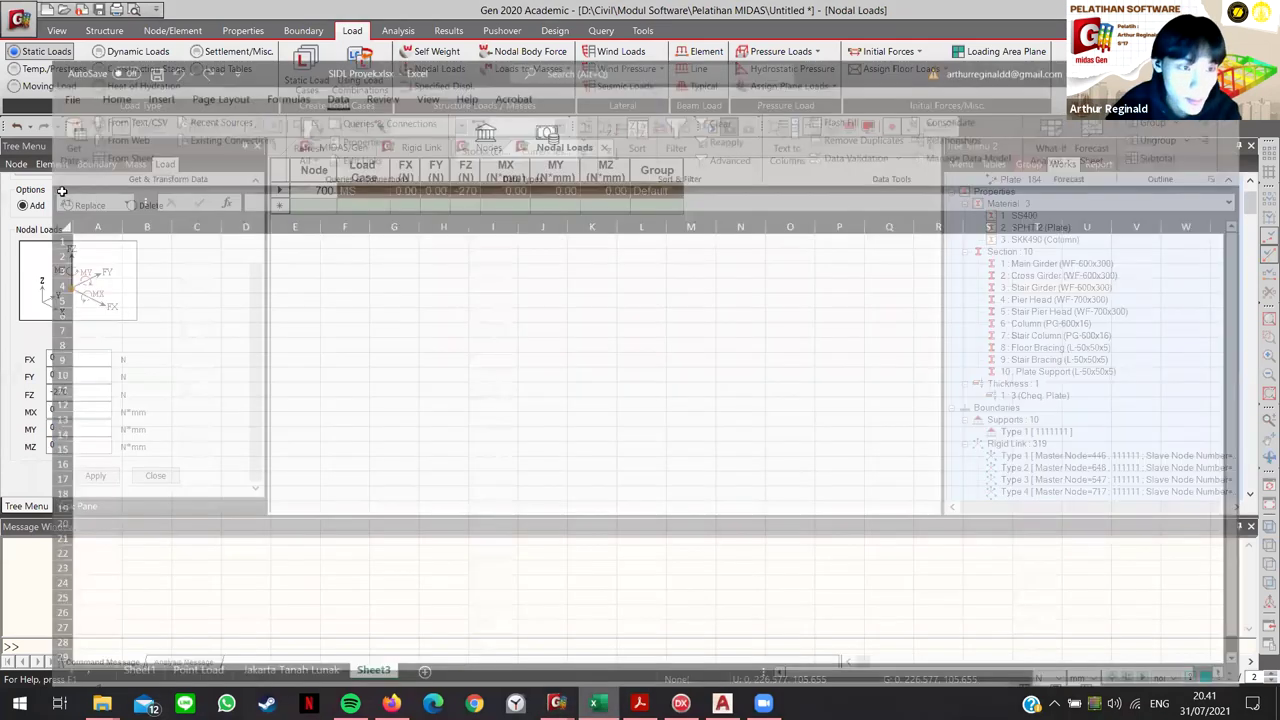
# Step: Paste the MS load row into Sheet3 row 1 and enter node numbers 702 and 704 below it
pyautogui.write('700\tMS\t0\t0\t-270\t0\t0\t0\tDefault')
pyautogui.click(54, 211)
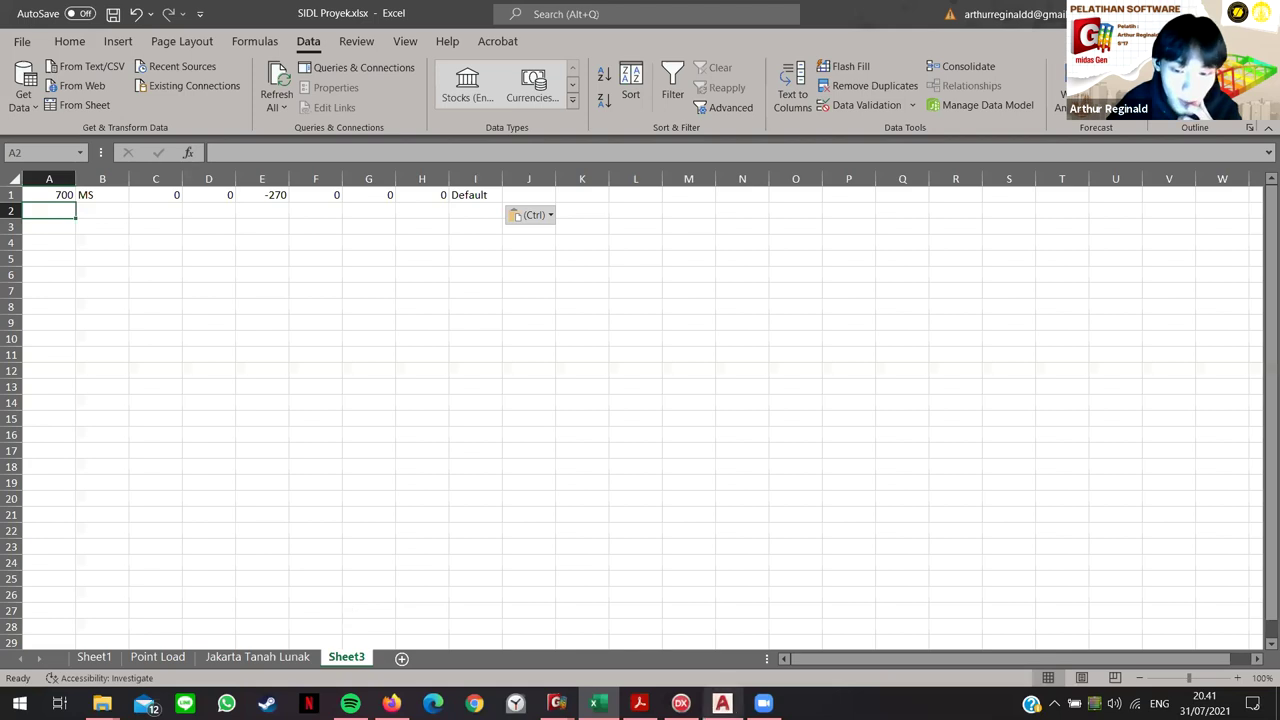
pyautogui.moveTo(722, 703)
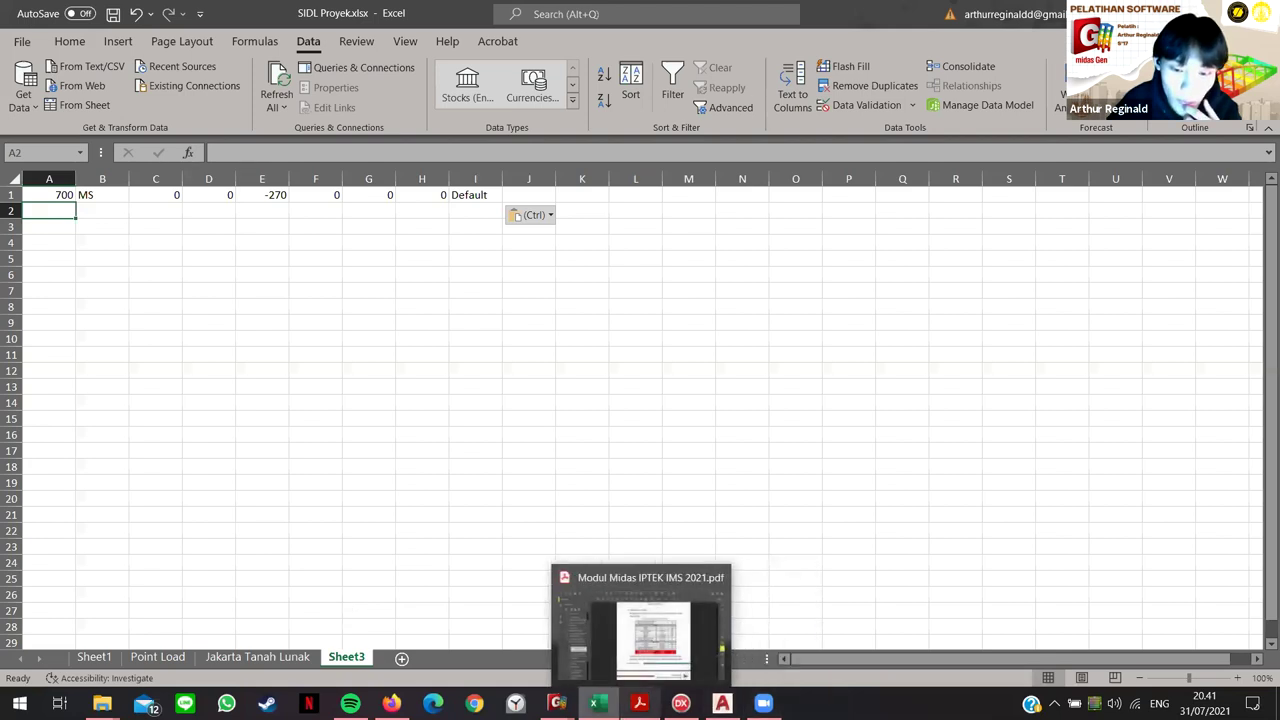
pyautogui.click(557, 703)
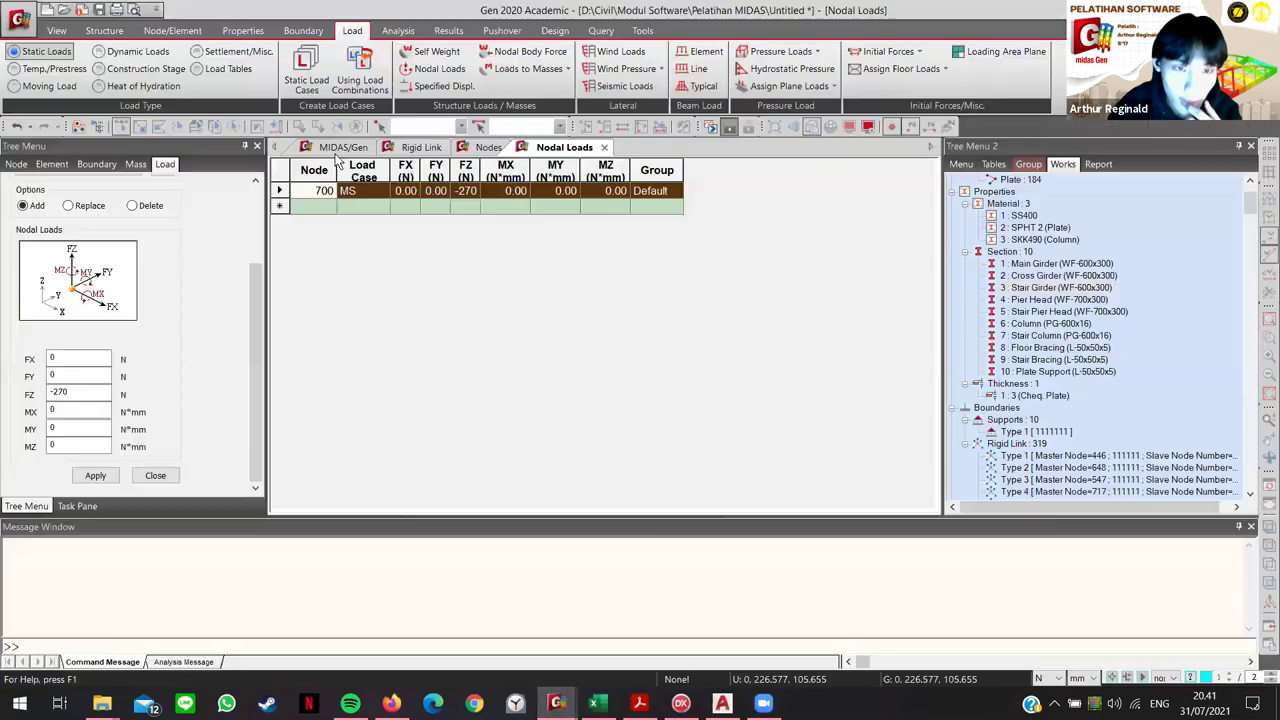
pyautogui.hotkey('ctrl', 'Tab')
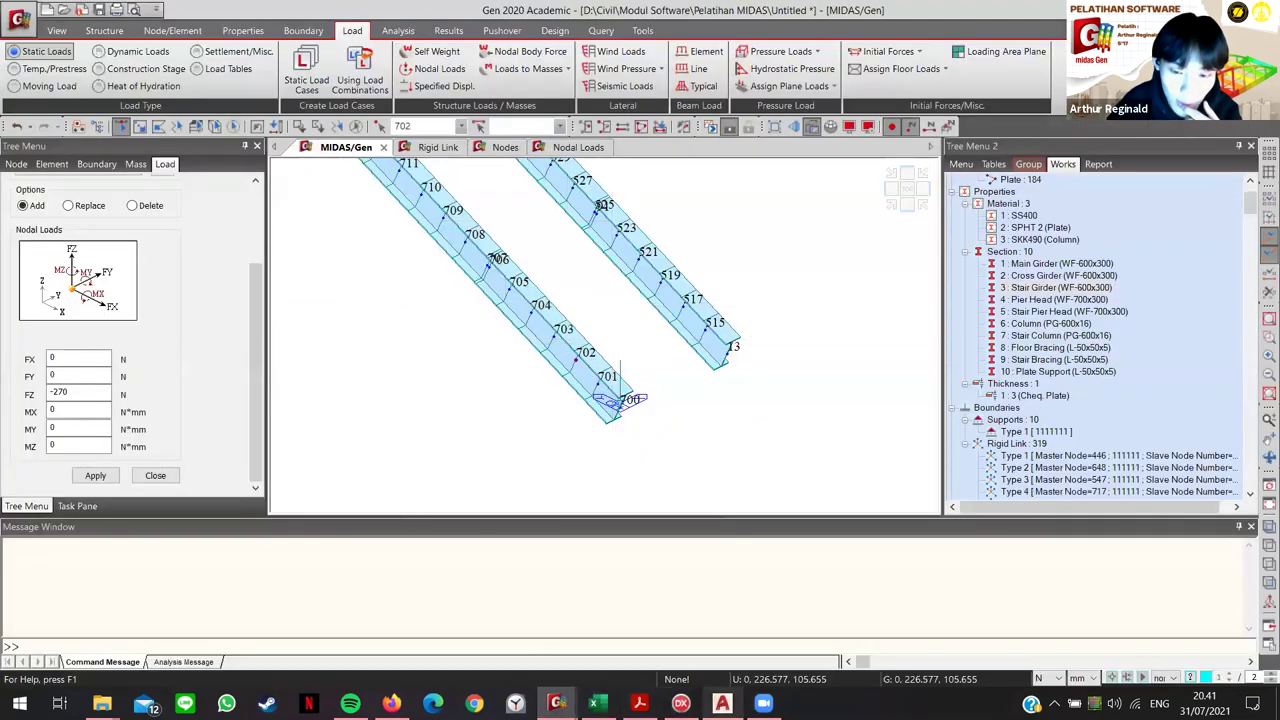
pyautogui.hotkey('alt', 'Tab')
pyautogui.click(57, 231)
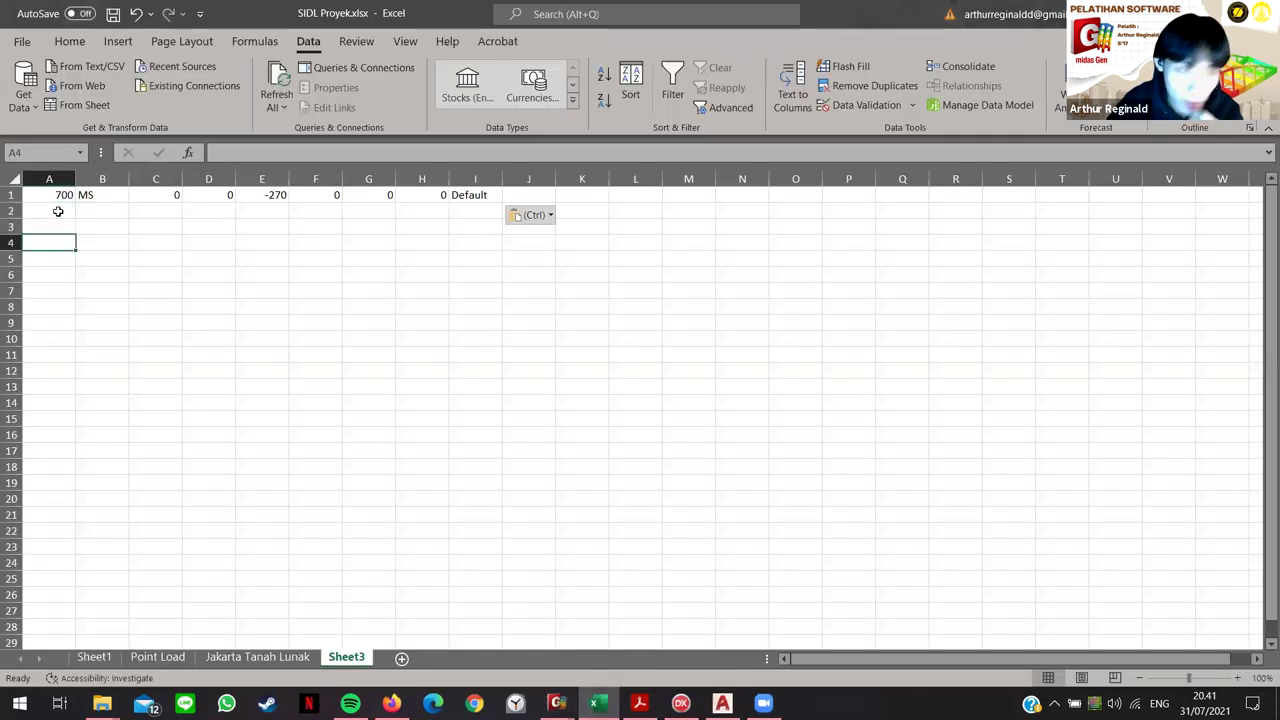
pyautogui.click(57, 210)
pyautogui.write('702')
pyautogui.press('Return')
pyautogui.write('704')
pyautogui.press('Return')
# Step: Extend the node series to 730 and fill MS, FZ -270 and group Default down to row 16
pyautogui.moveTo(64, 213); pyautogui.dragTo(65, 436)
pyautogui.click(192, 340)
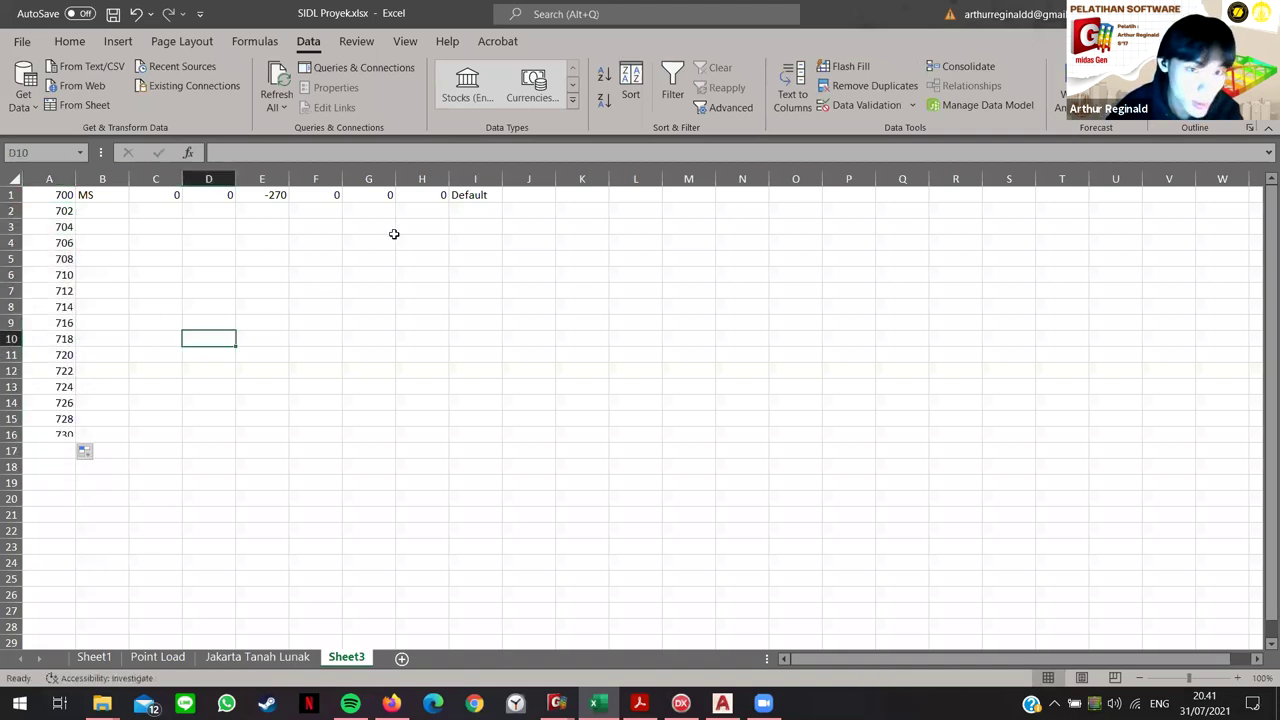
pyautogui.click(271, 193)
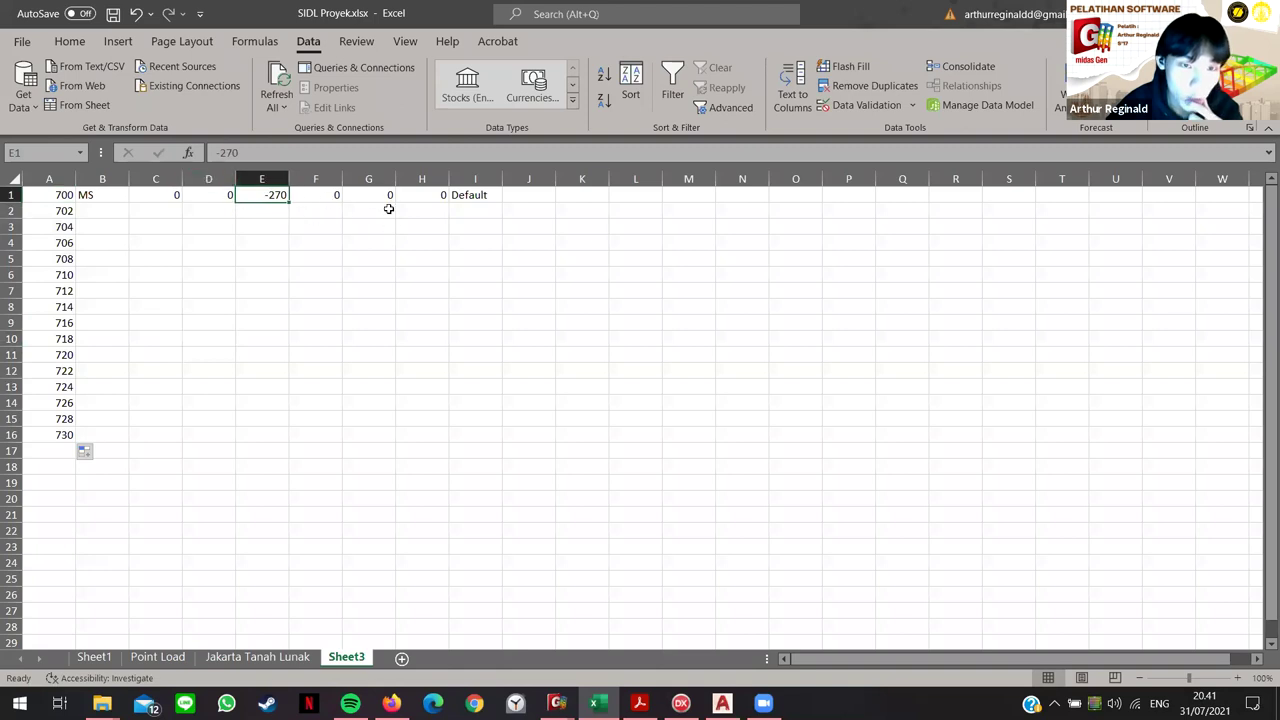
pyautogui.moveTo(100, 193); pyautogui.dragTo(428, 450)
pyautogui.moveTo(368, 514); pyautogui.dragTo(368, 530)
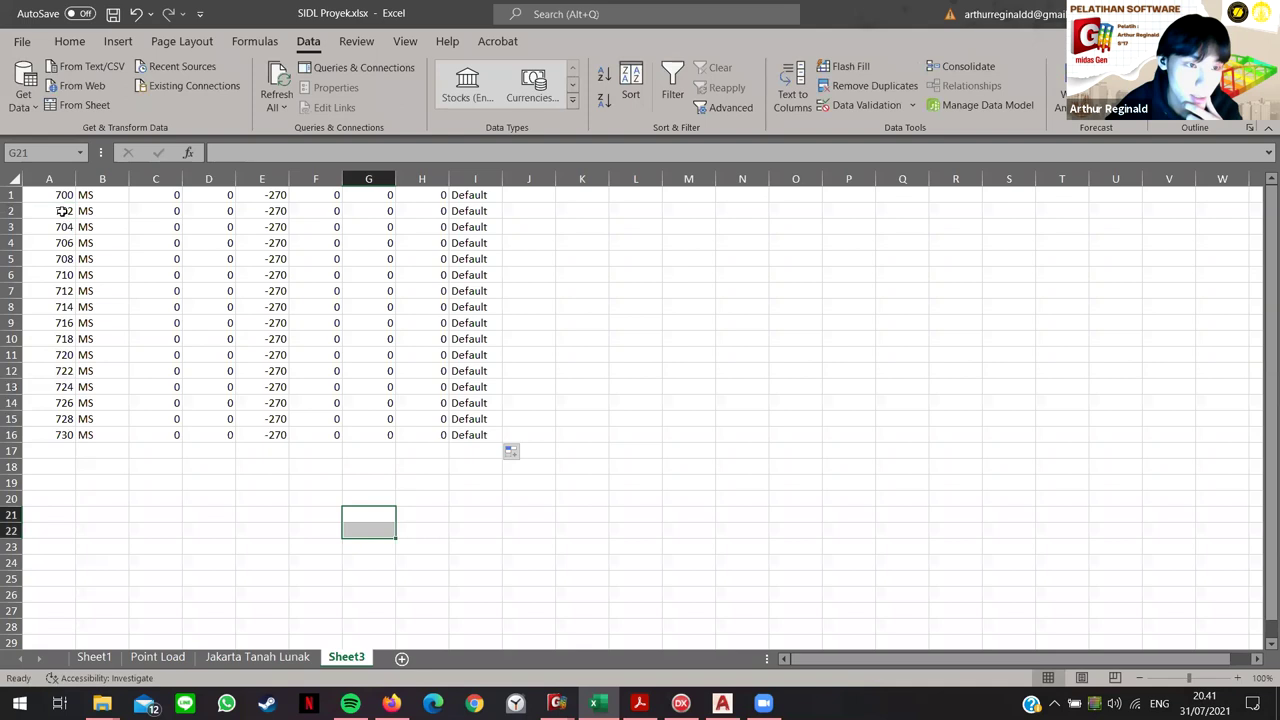
pyautogui.moveTo(55, 208)
pyautogui.mouseDown()
pyautogui.moveTo(300, 276)
pyautogui.moveTo(483, 440)
pyautogui.mouseUp()
# Step: Paste the load rows for nodes 702–730 into the MIDAS Nodal Loads table
pyautogui.hotkey('ctrl', 'c')
pyautogui.click(635, 434)
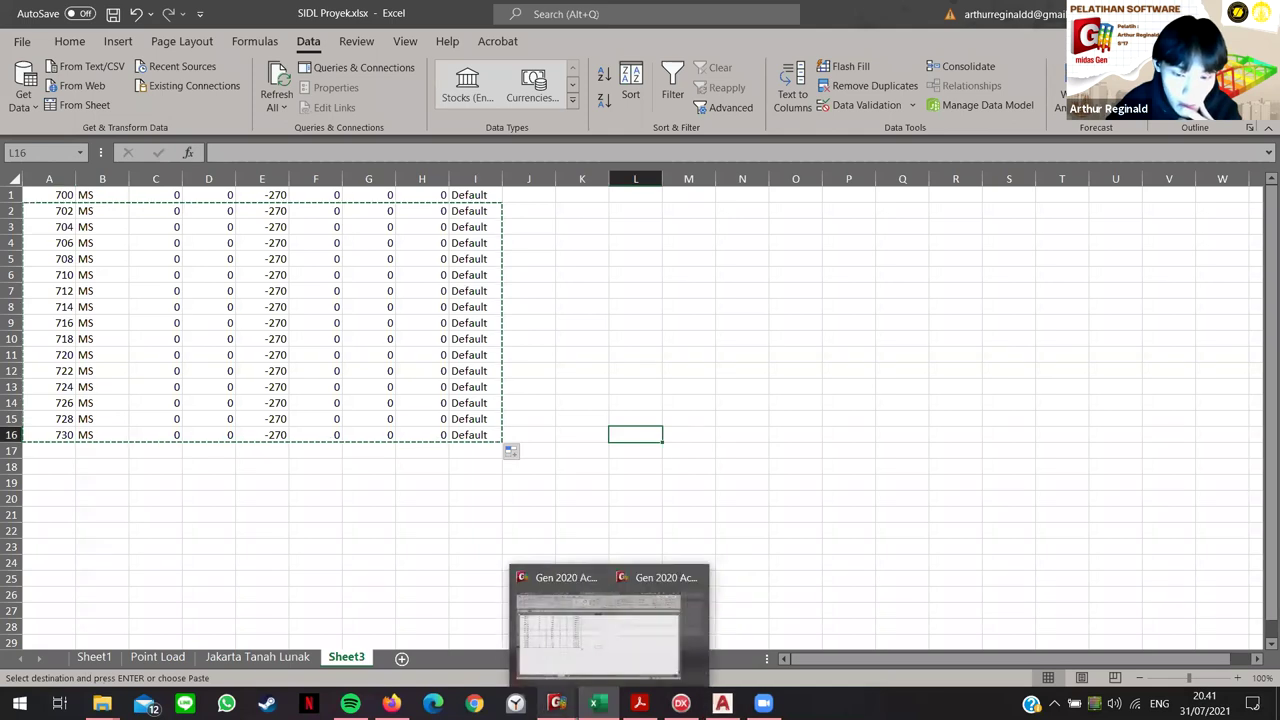
pyautogui.click(470, 655)
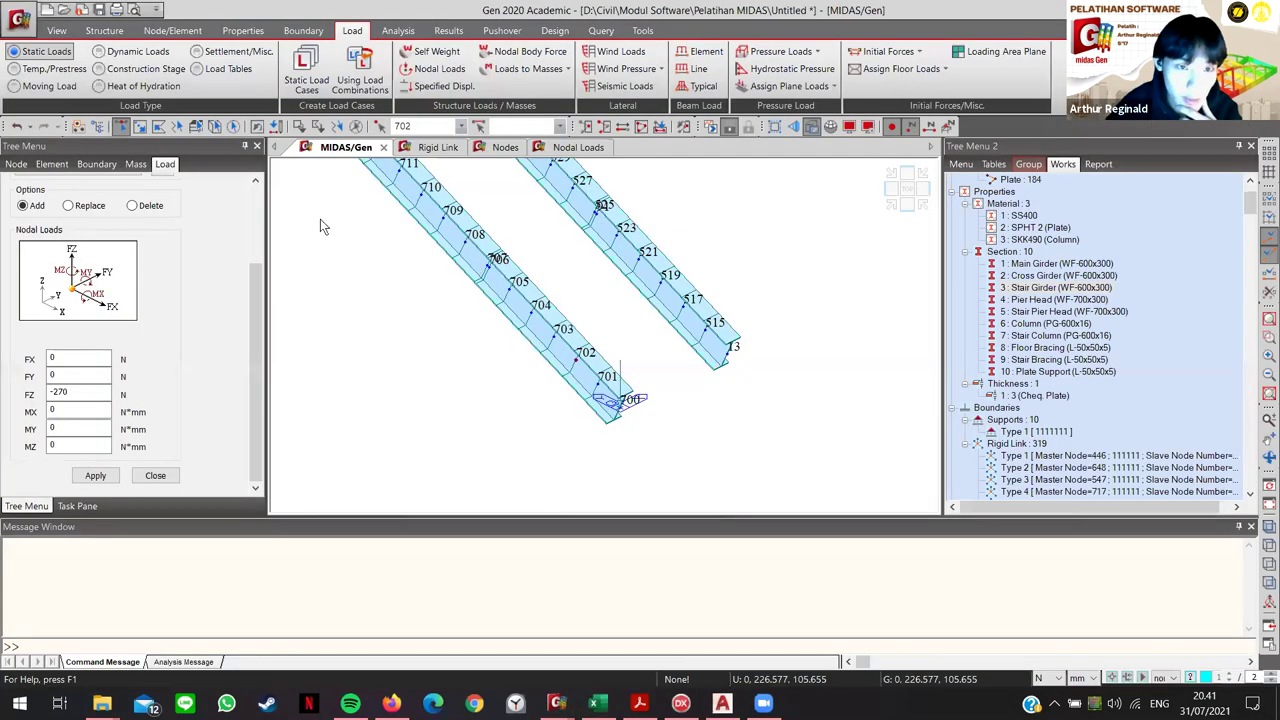
pyautogui.hotkey('ctrl', 'v')
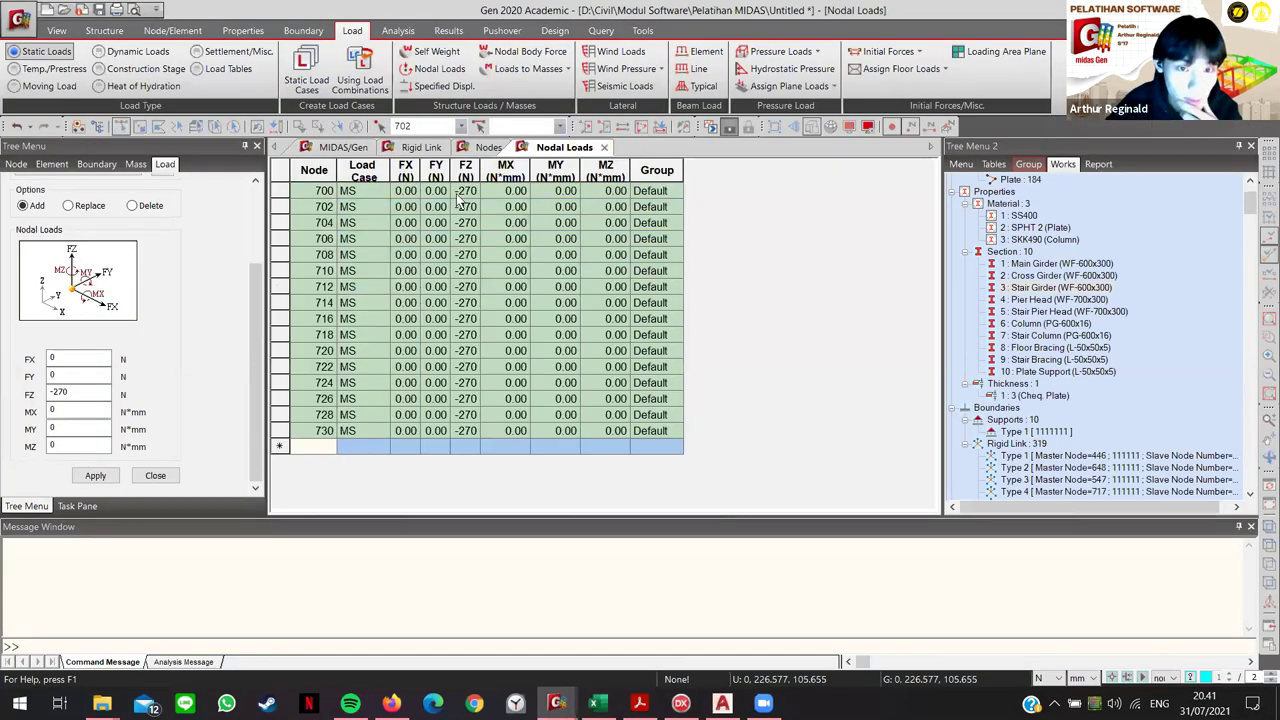
# Step: Return to the model view and pan to see the whole stair
pyautogui.click(340, 148)
pyautogui.scroll(-5, 461, 357)
pyautogui.moveTo(448, 372); pyautogui.dragTo(513, 404, button='middle')
pyautogui.scroll(-2, 500, 390)
pyautogui.scroll(2, 757, 463)
pyautogui.moveTo(766, 466); pyautogui.dragTo(591, 420, button='middle')
pyautogui.scroll(-2, 591, 420)
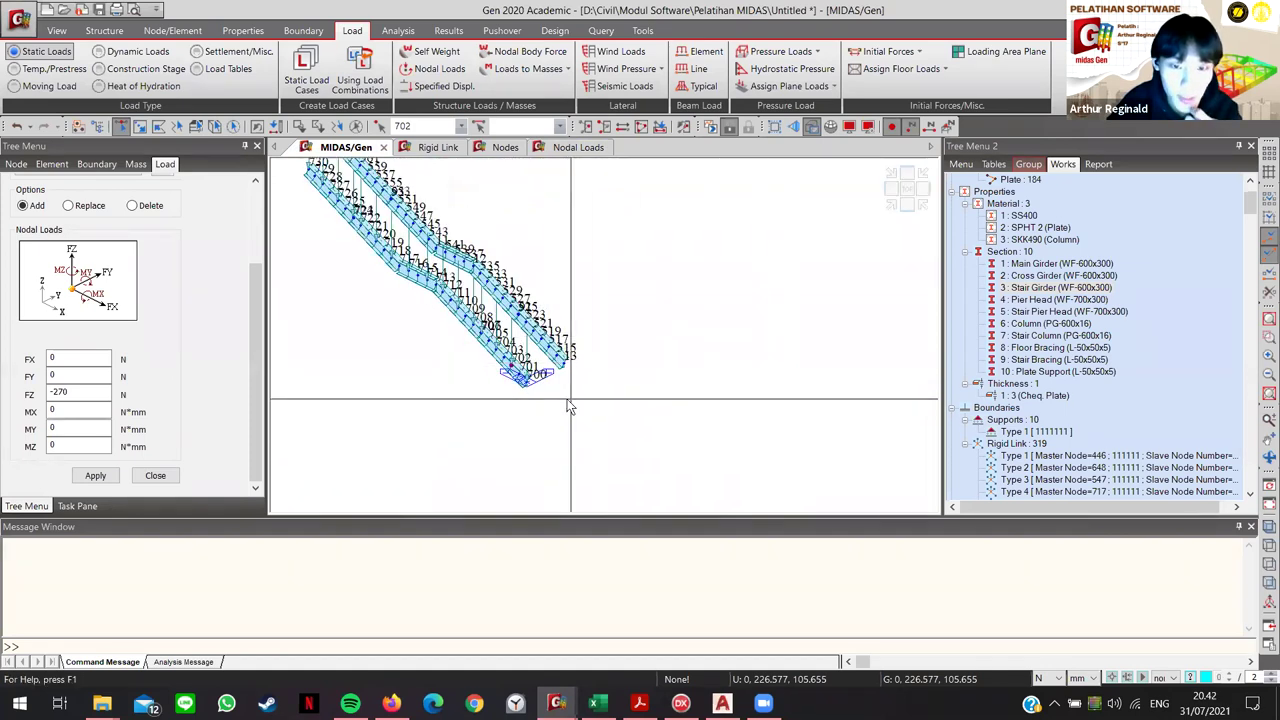
# Step: Rotate the view, turn off node and element numbers, and fit the whole footbridge on screen
pyautogui.moveTo(385, 211); pyautogui.dragTo(431, 265, button='middle')
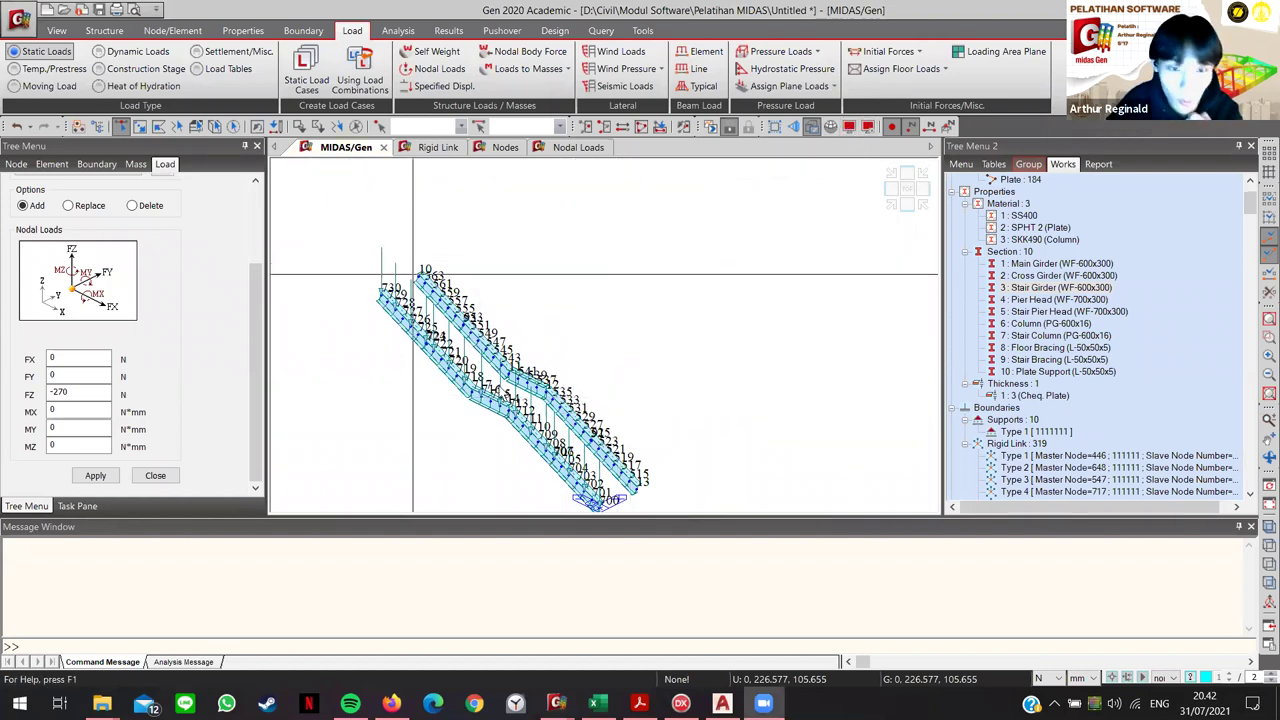
pyautogui.click(911, 128)
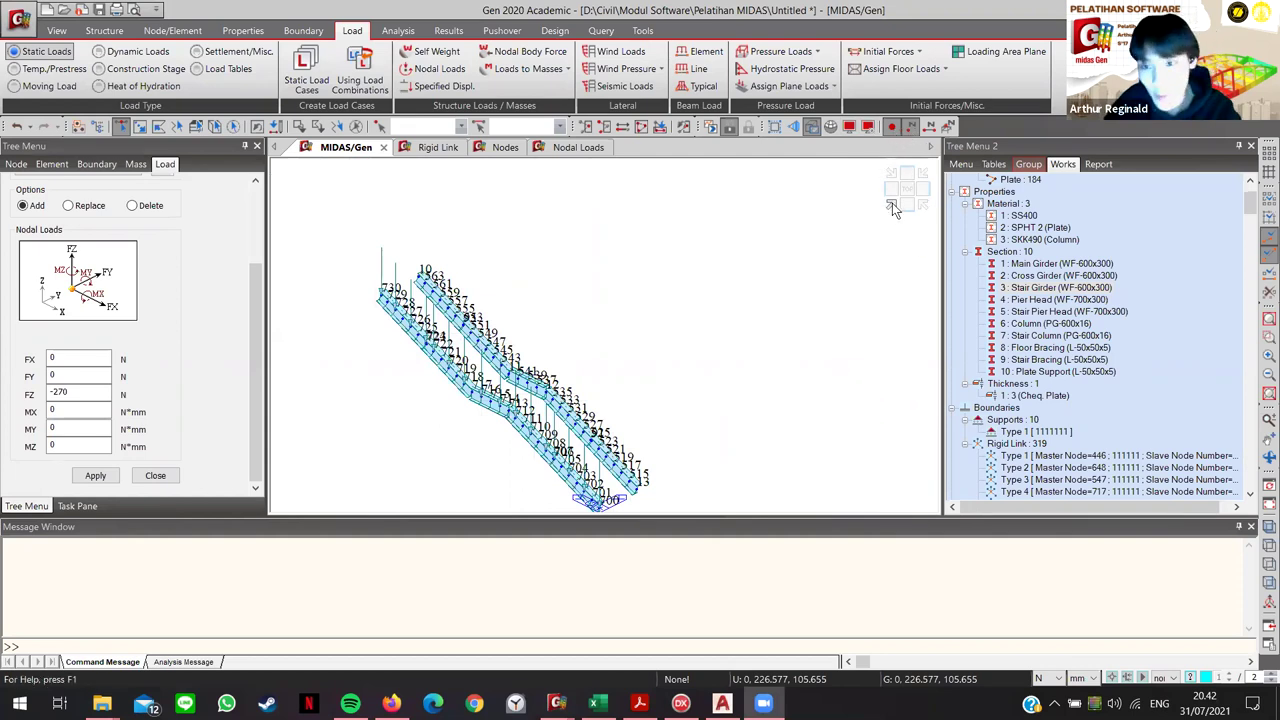
pyautogui.click(813, 128)
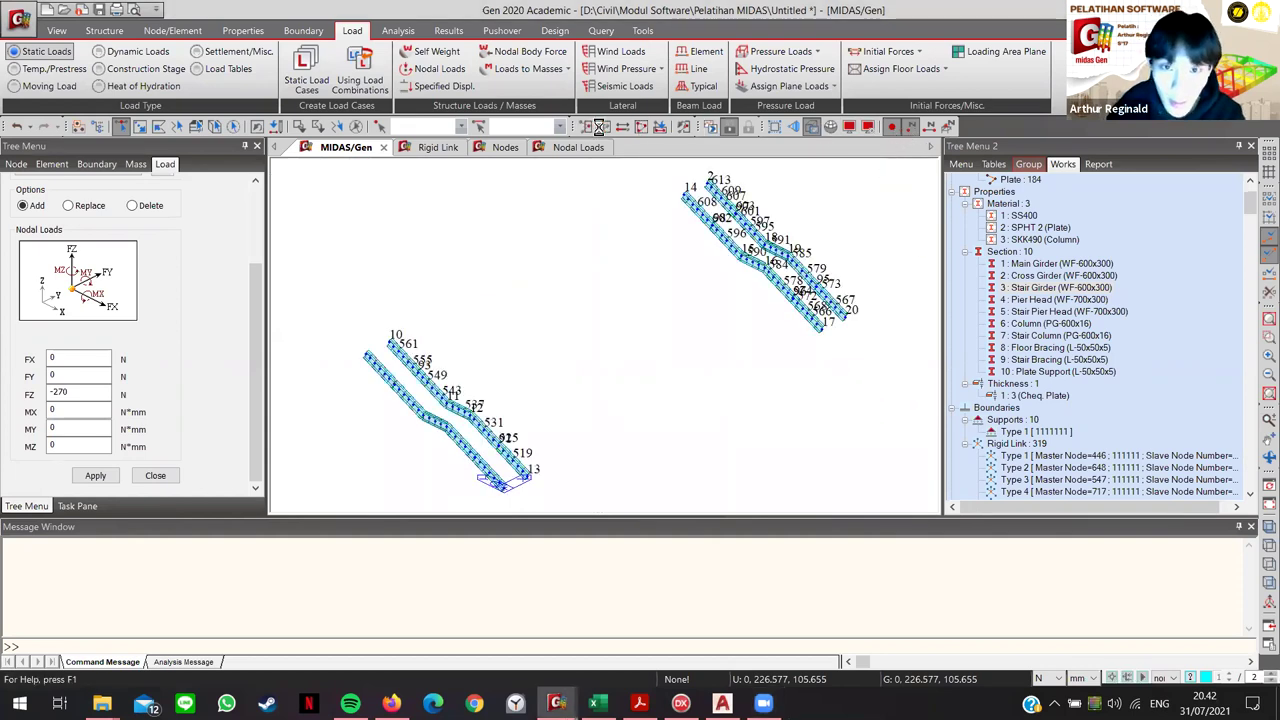
pyautogui.click(640, 126)
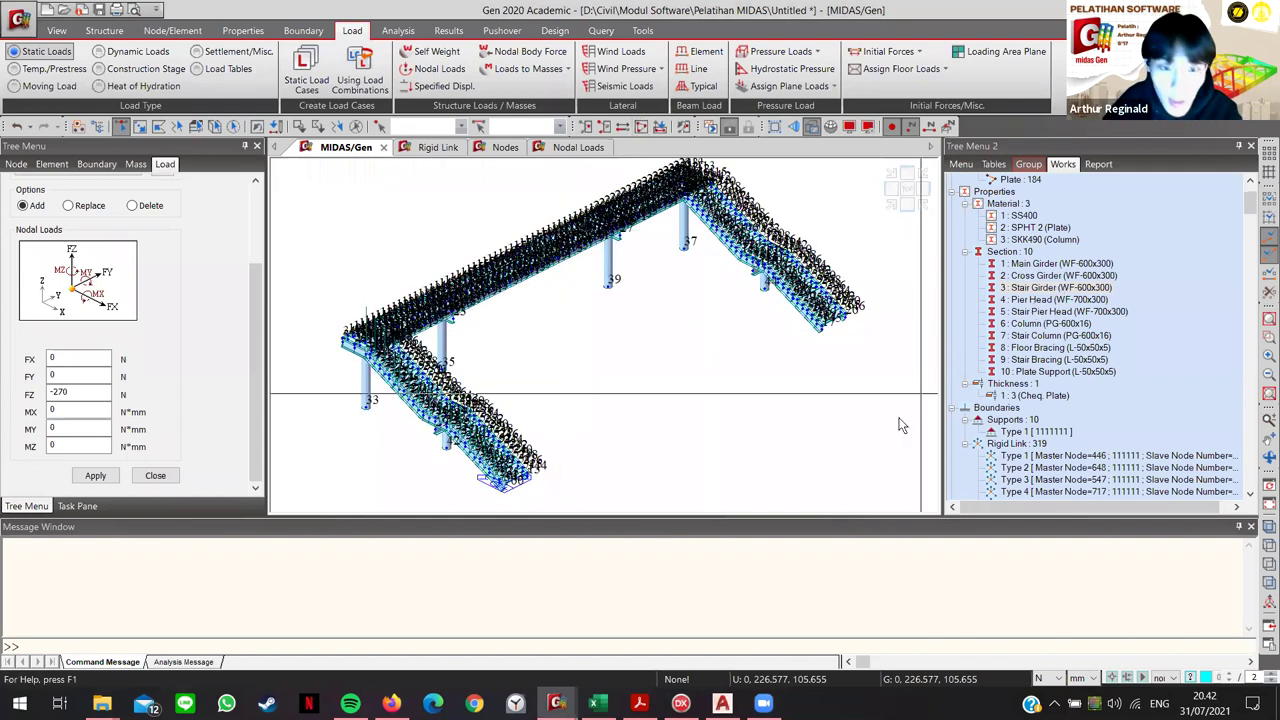
pyautogui.click(910, 128)
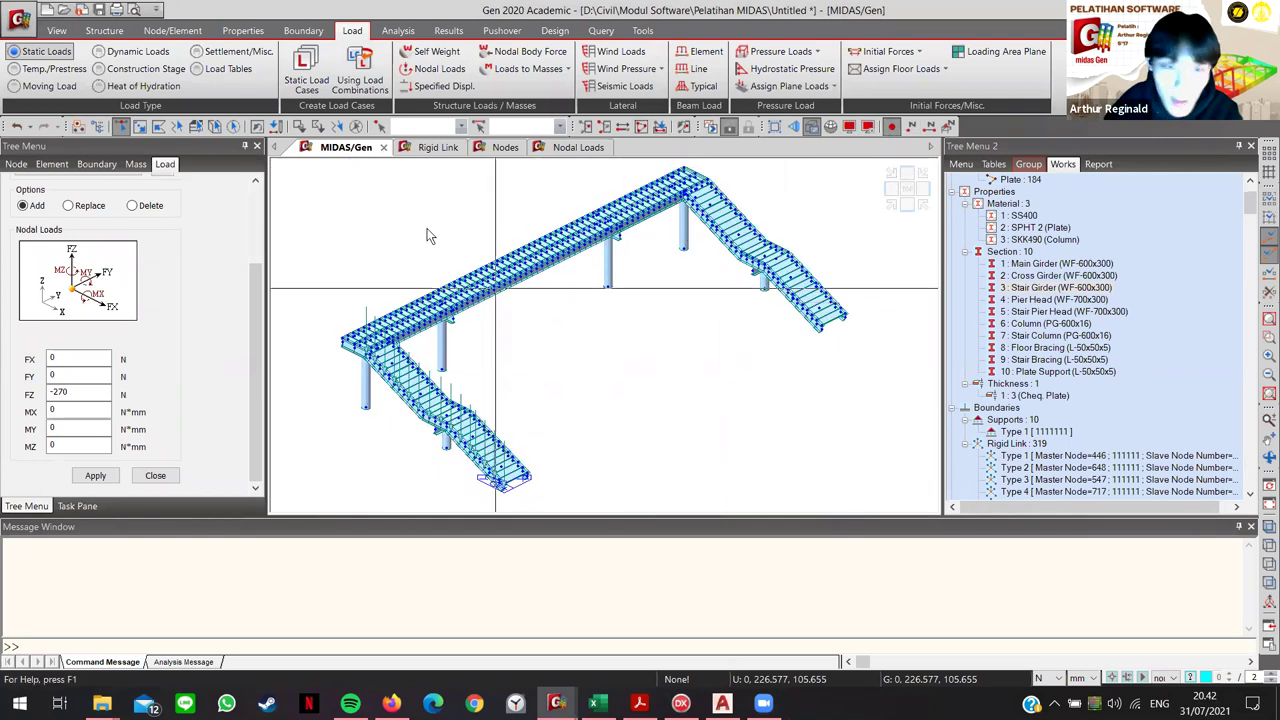
pyautogui.scroll(-2, 958, 390)
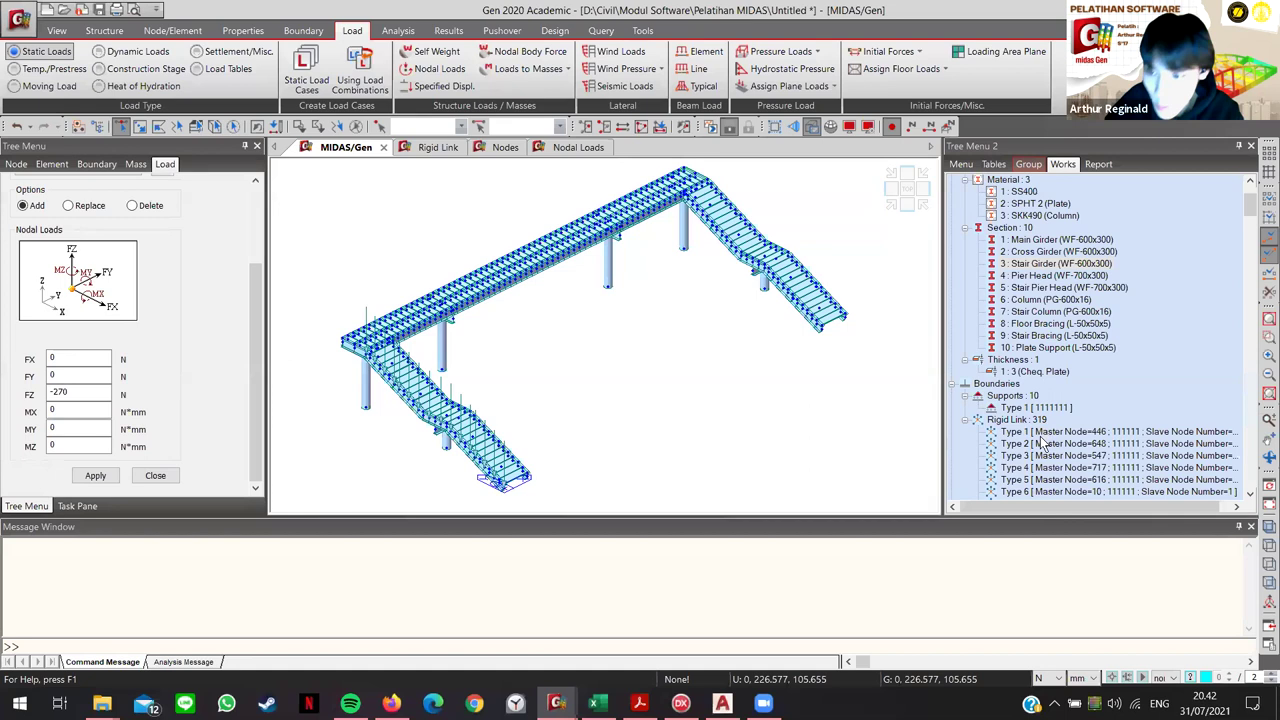
# Step: Display the 16 MS nodal load arrows from the Works tree, then hide them again
pyautogui.rightClick(1030, 482)
pyautogui.rightClick(1043, 482)
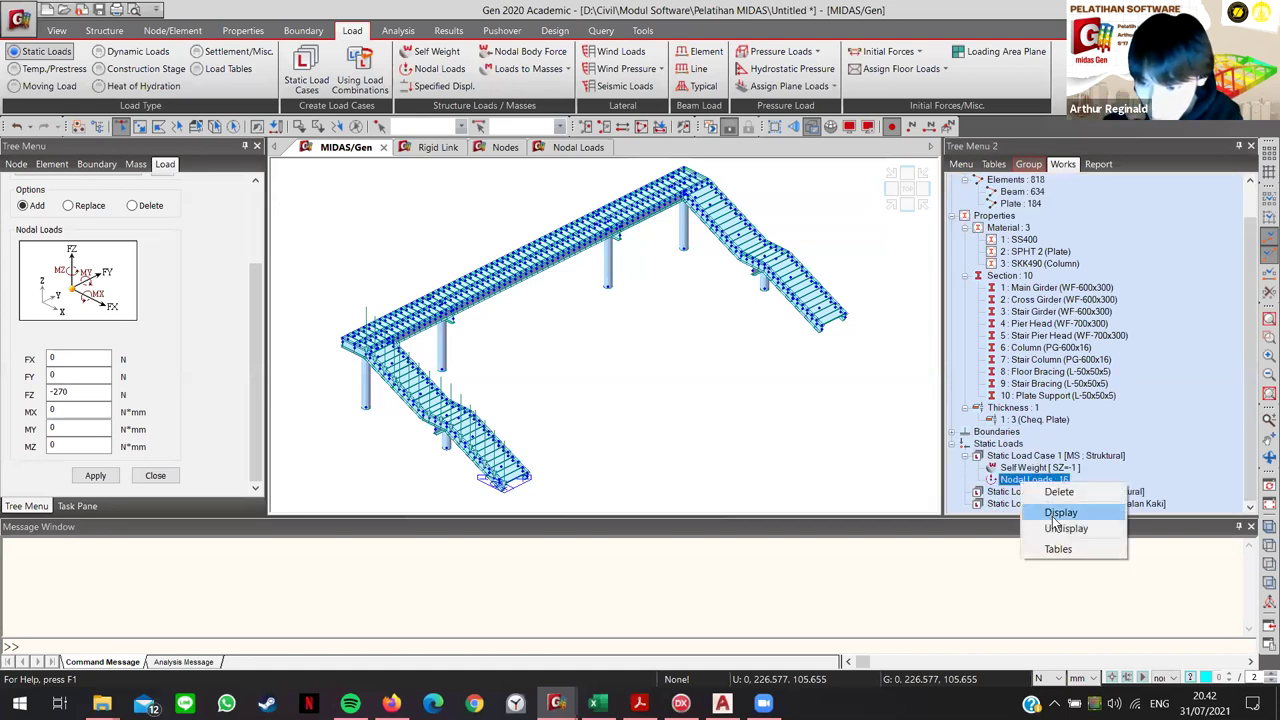
pyautogui.rightClick(1045, 483)
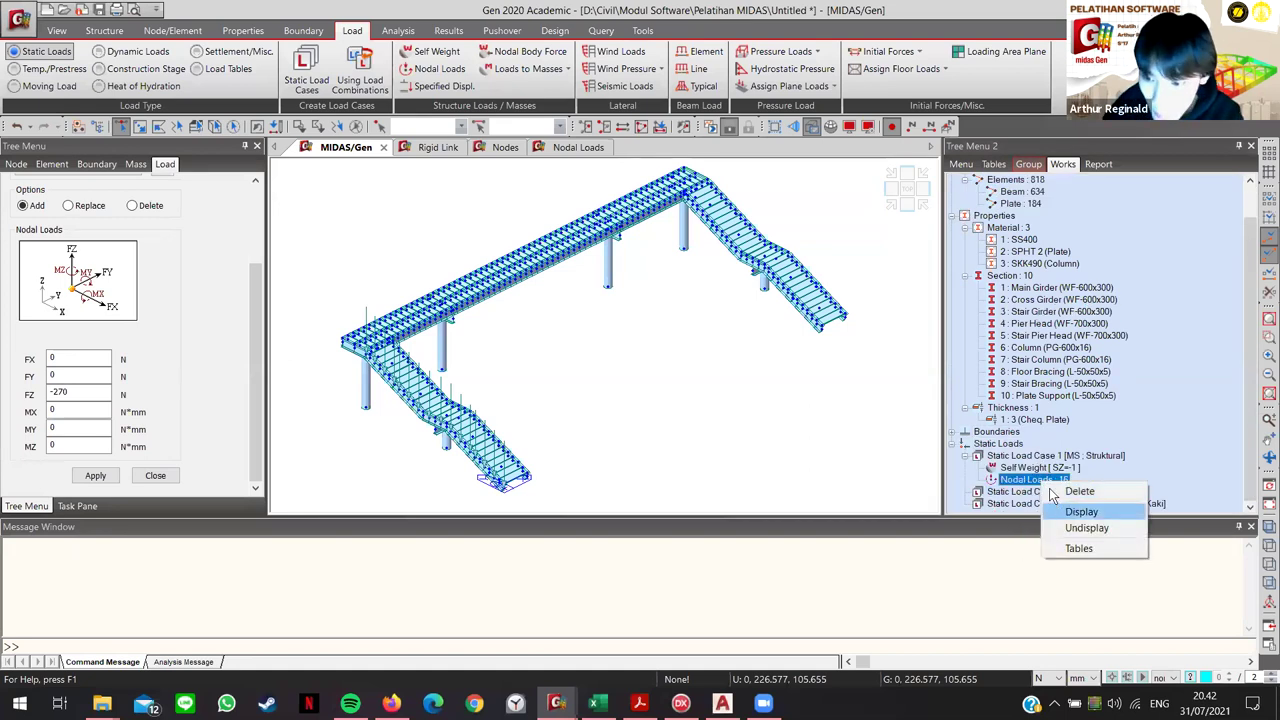
pyautogui.click(1060, 511)
pyautogui.rightClick(1047, 480)
pyautogui.click(1080, 527)
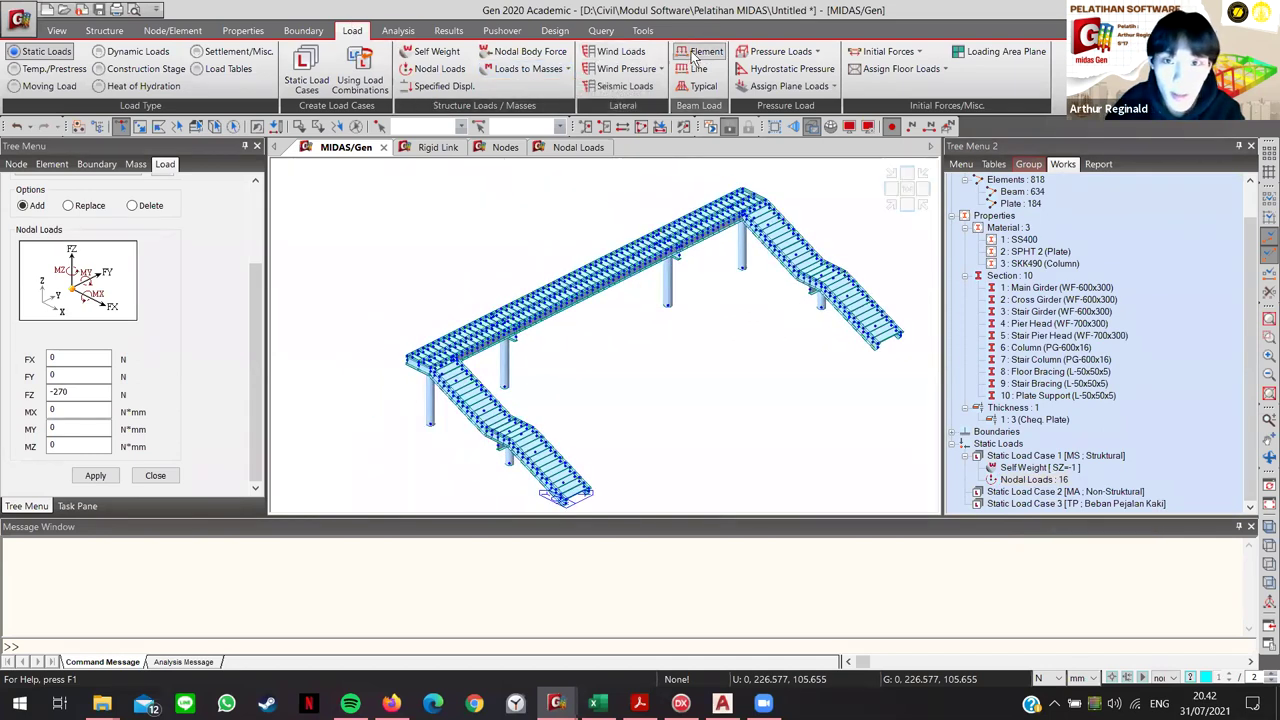
pyautogui.click(778, 51)
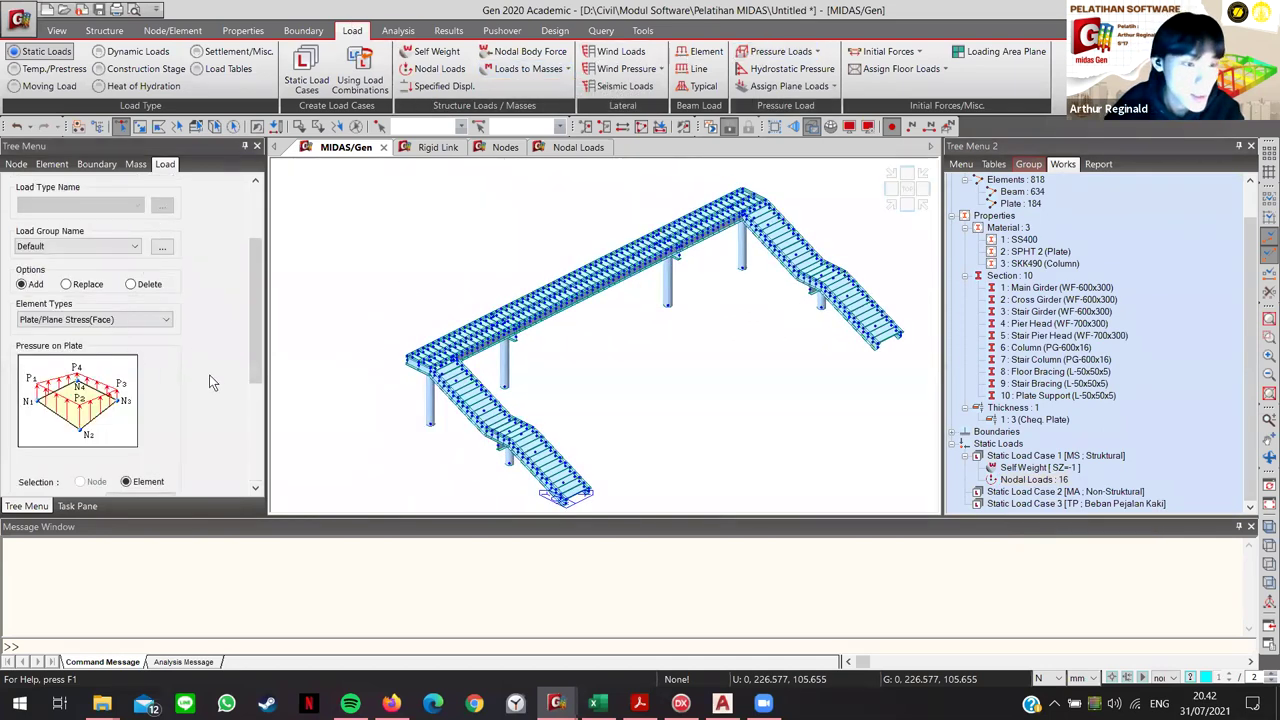
# Step: Check the manual's pressure load values and set the units to kN and m
pyautogui.scroll(-5, 212, 385)
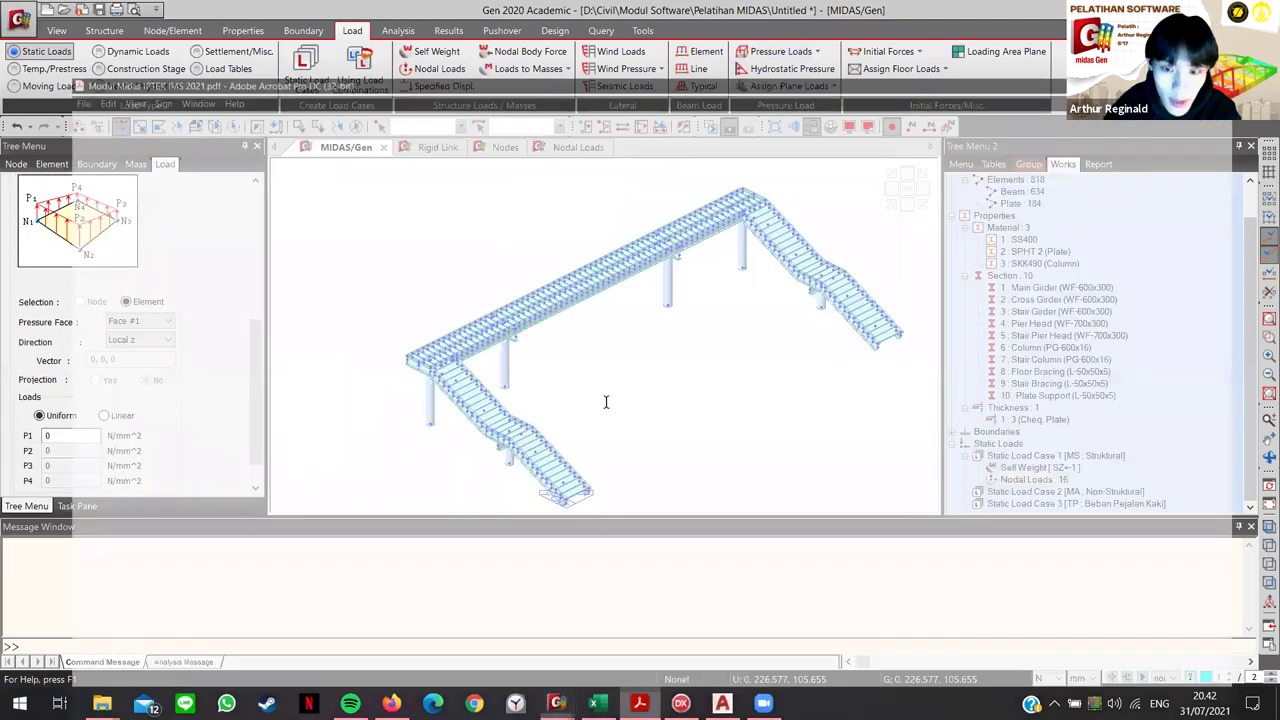
pyautogui.hotkey('alt', 'Tab')
pyautogui.scroll(-3, 695, 430)
pyautogui.scroll(-10, 695, 430)
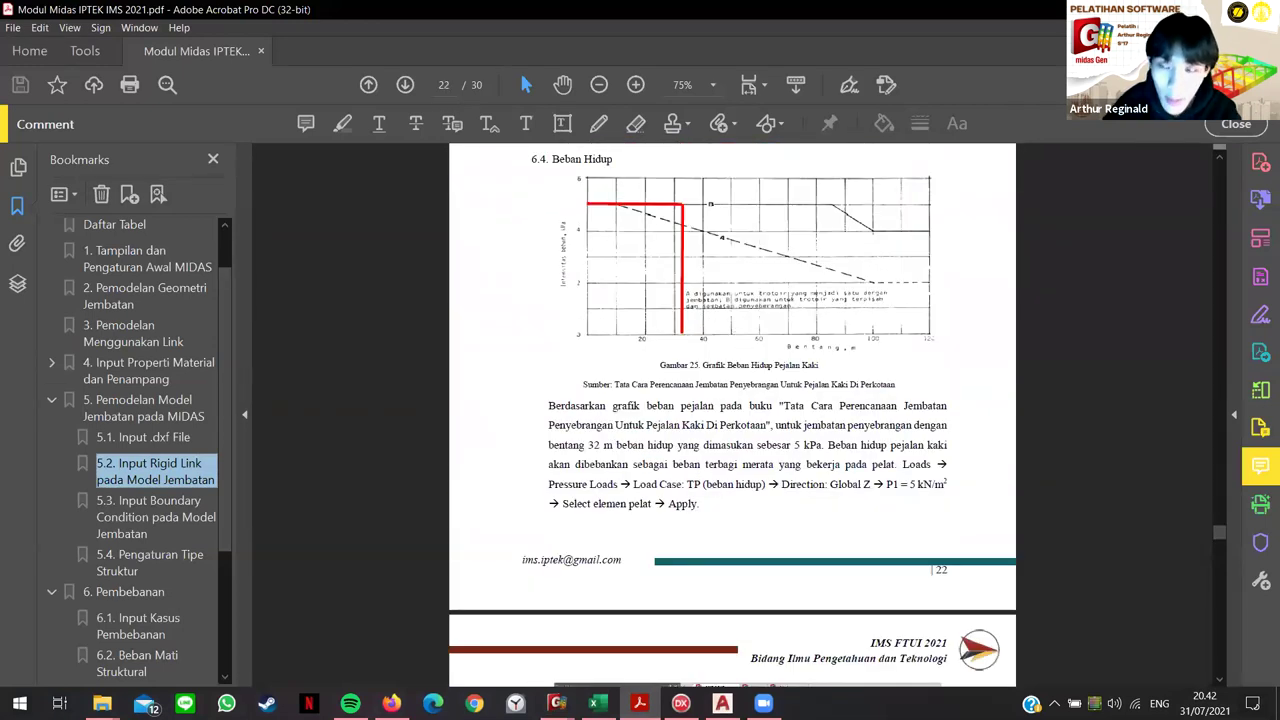
pyautogui.hotkey('alt', 'Tab')
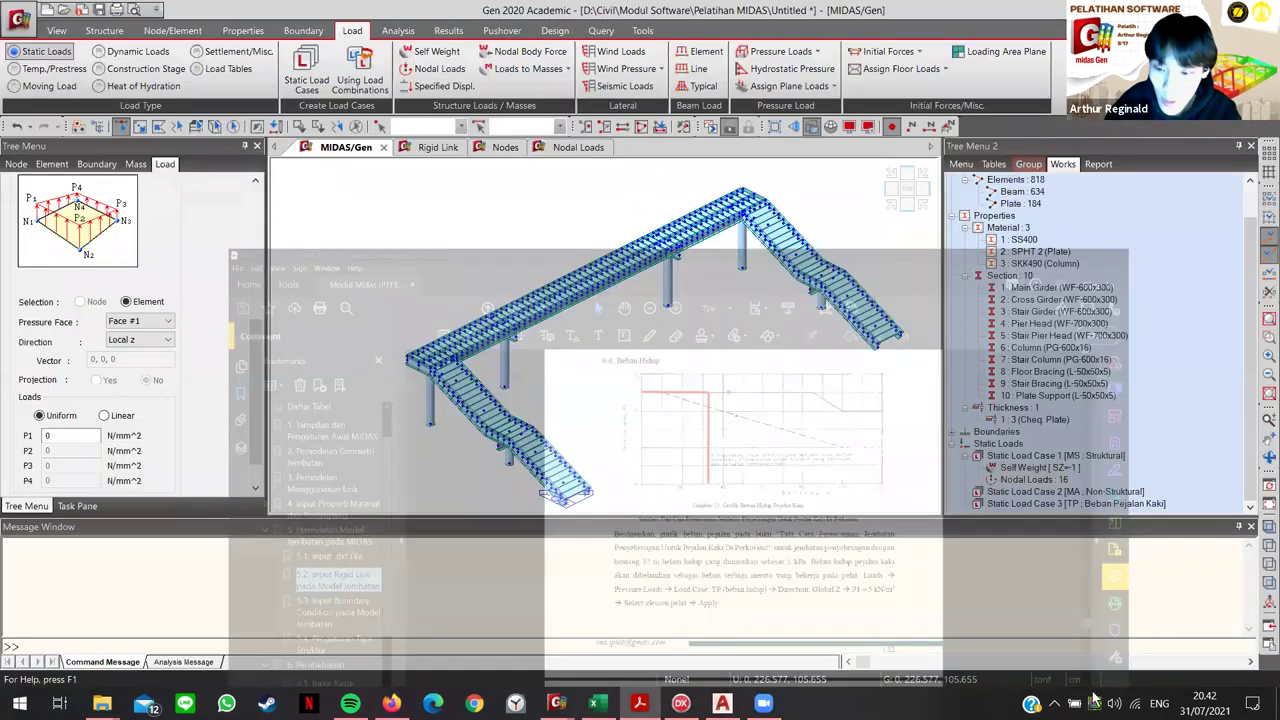
pyautogui.scroll(-1, 1047, 678)
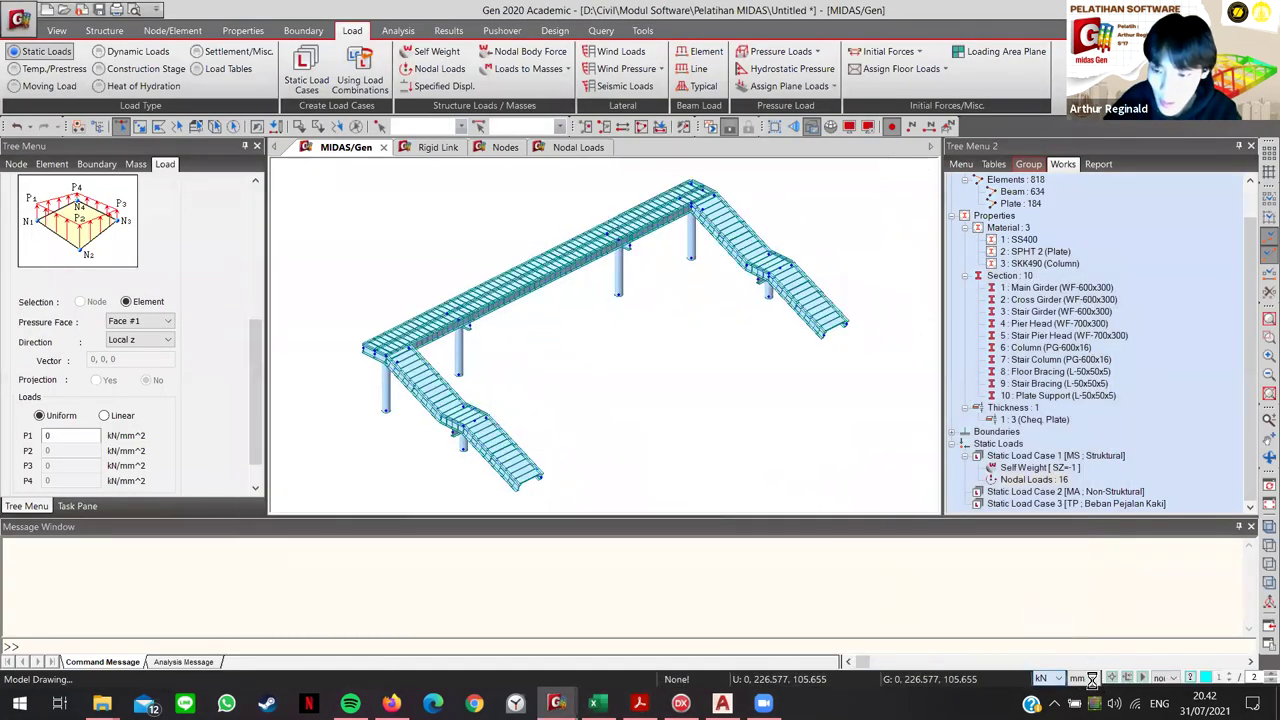
pyautogui.click(1092, 679)
pyautogui.click(1074, 643)
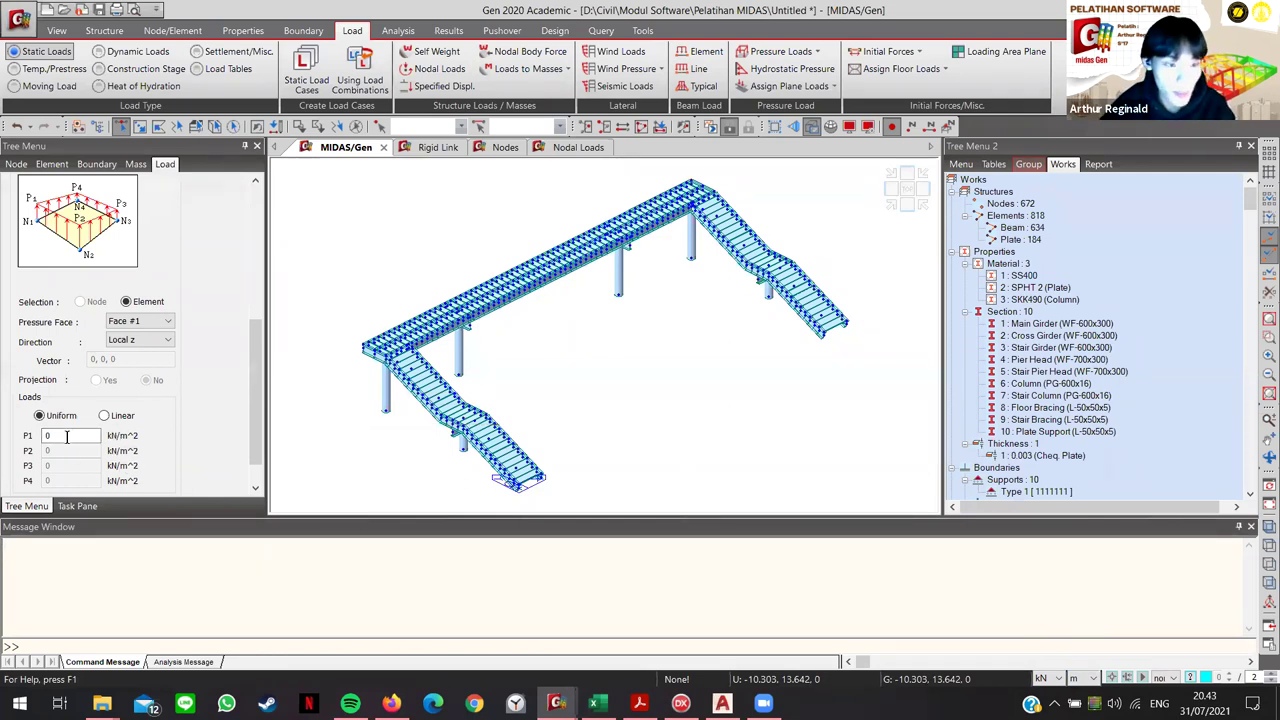
# Step: Apply a -5 kN/m² Global Z pressure to all 184 plate elements
pyautogui.scroll(1, 160, 378)
pyautogui.click(137, 360)
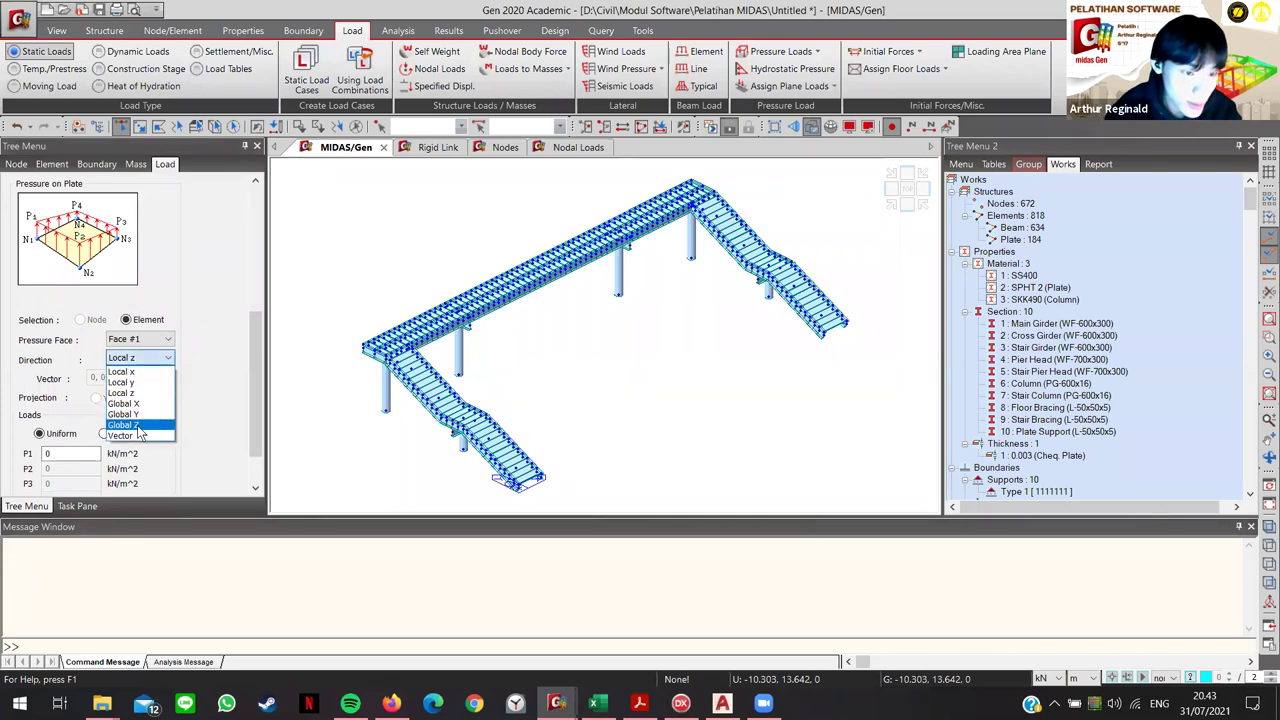
pyautogui.click(138, 426)
pyautogui.doubleClick(48, 453)
pyautogui.hotkey('alt', 'Tab')
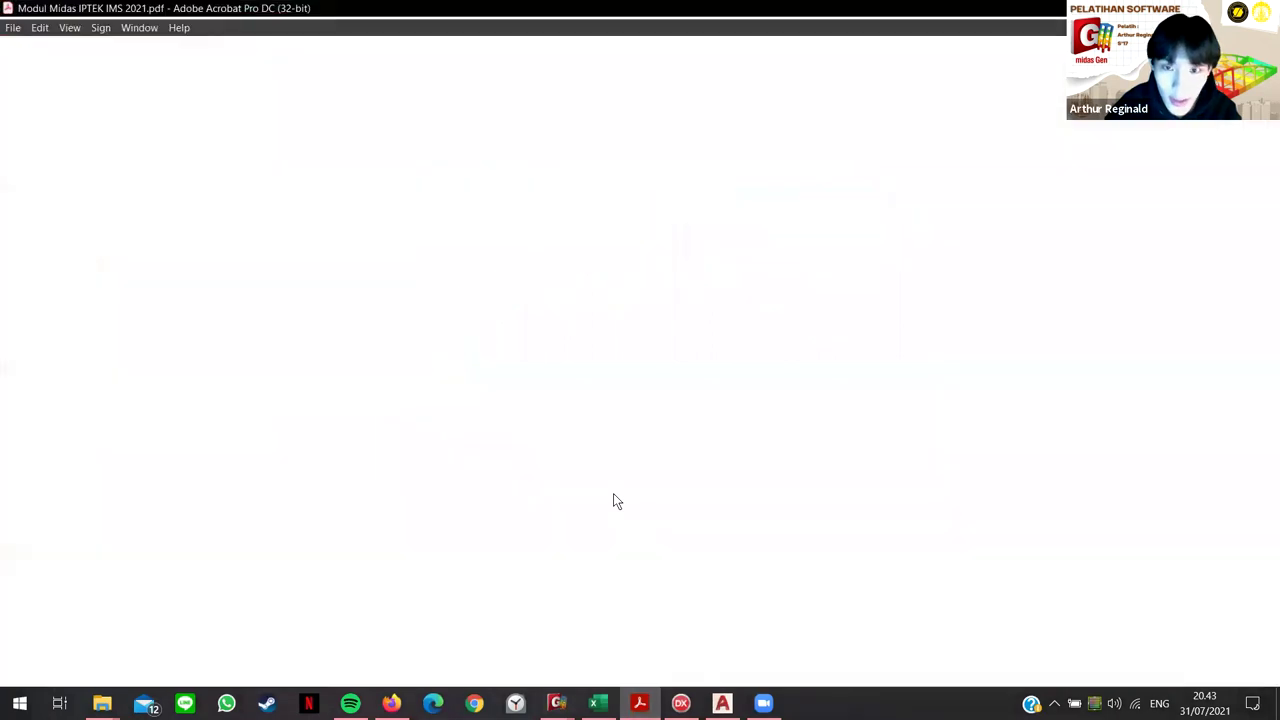
pyautogui.hotkey('alt', 'Tab')
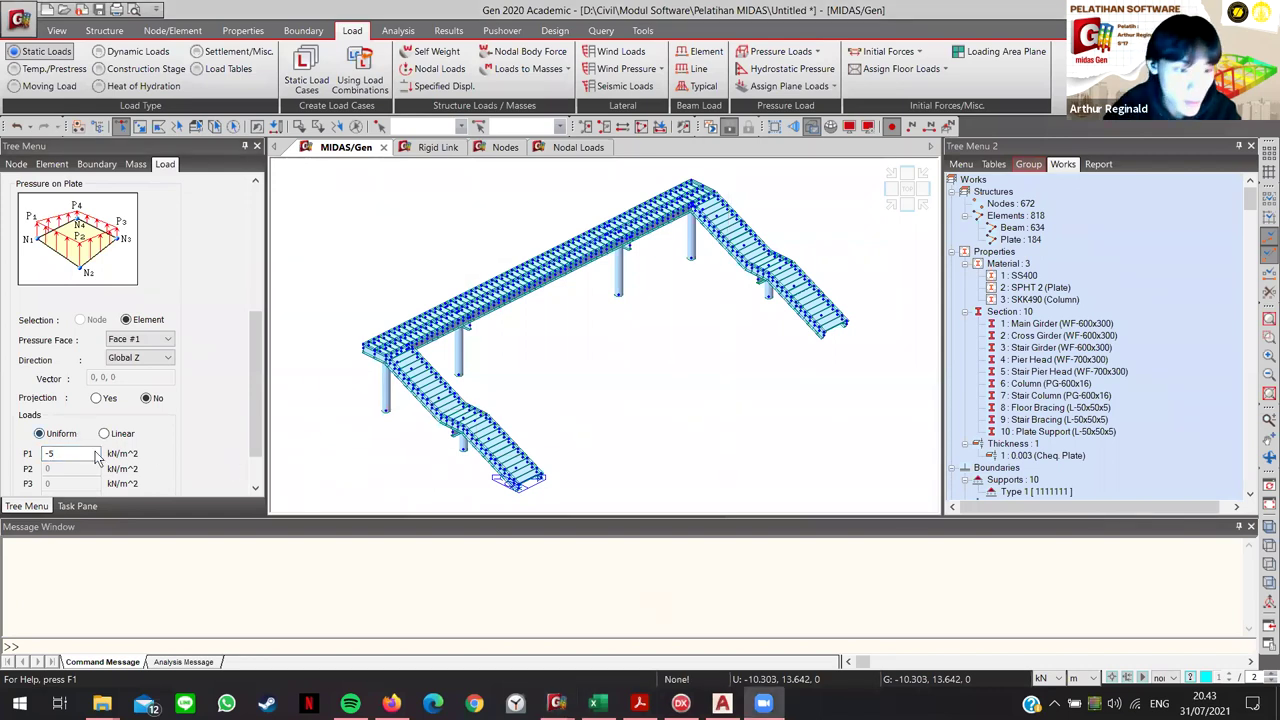
pyautogui.scroll(-2, 97, 456)
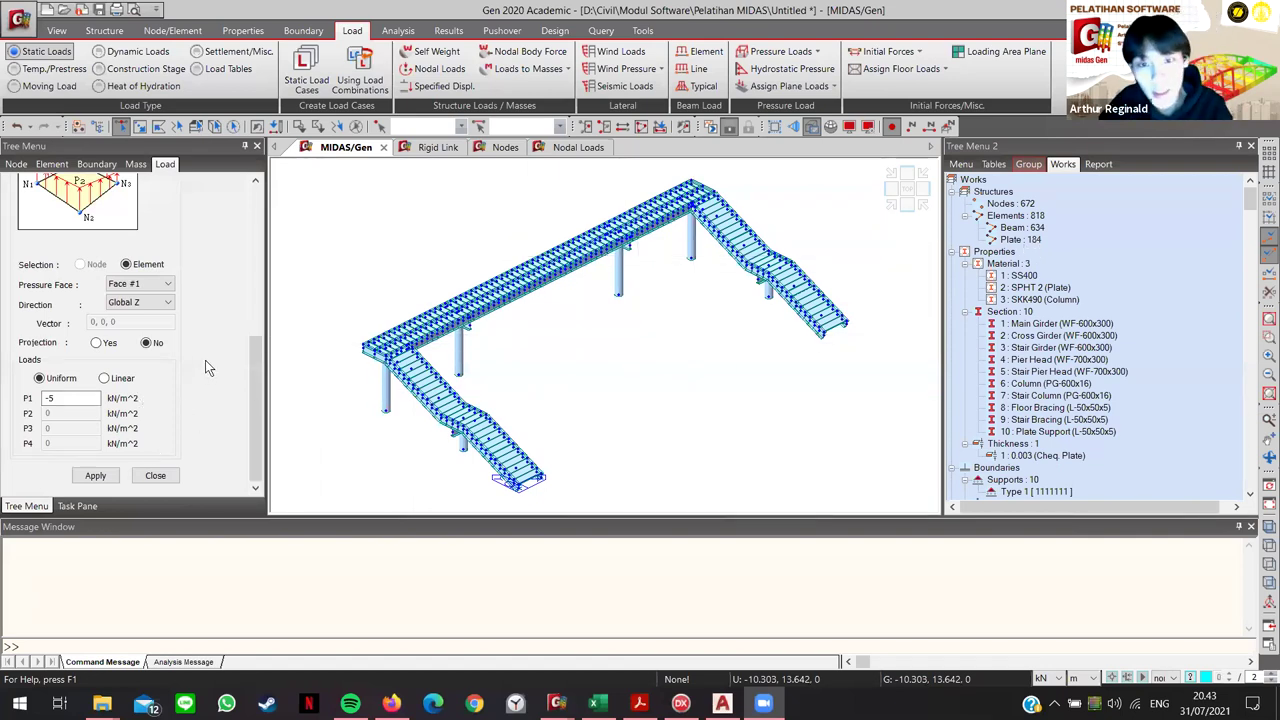
pyautogui.doubleClick(1015, 240)
pyautogui.click(95, 475)
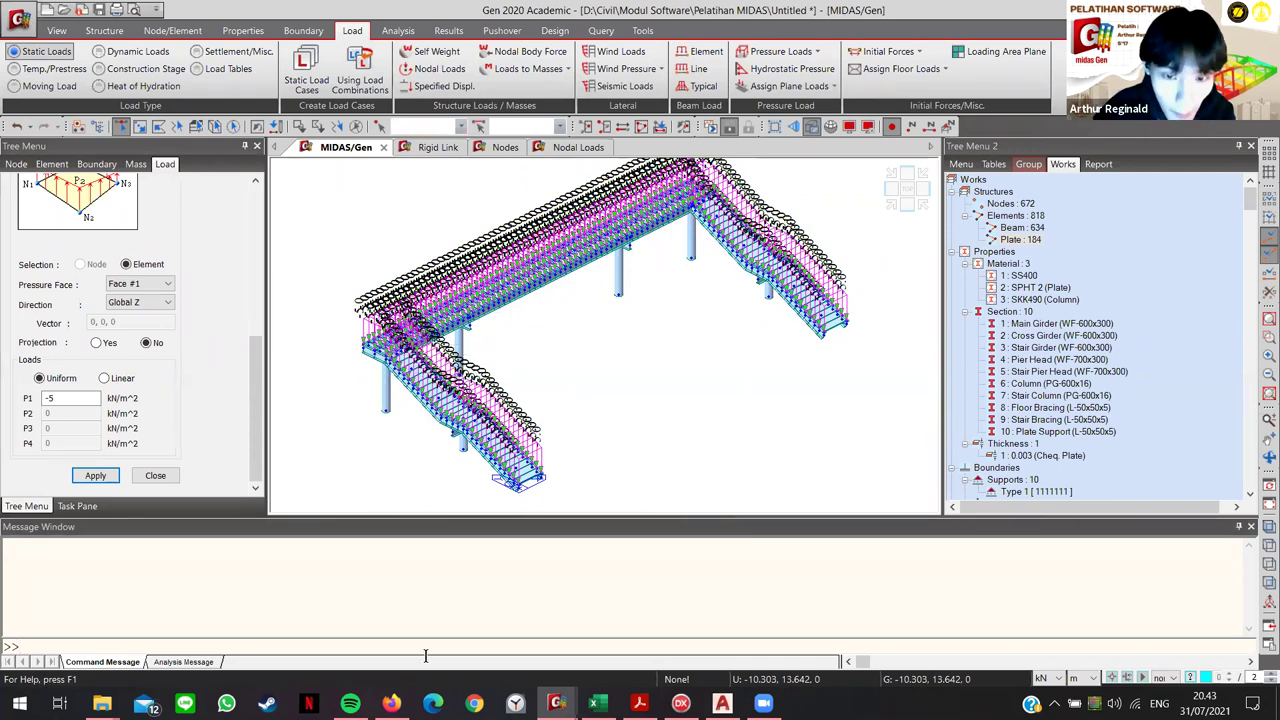
pyautogui.hotkey('alt', 'Tab')
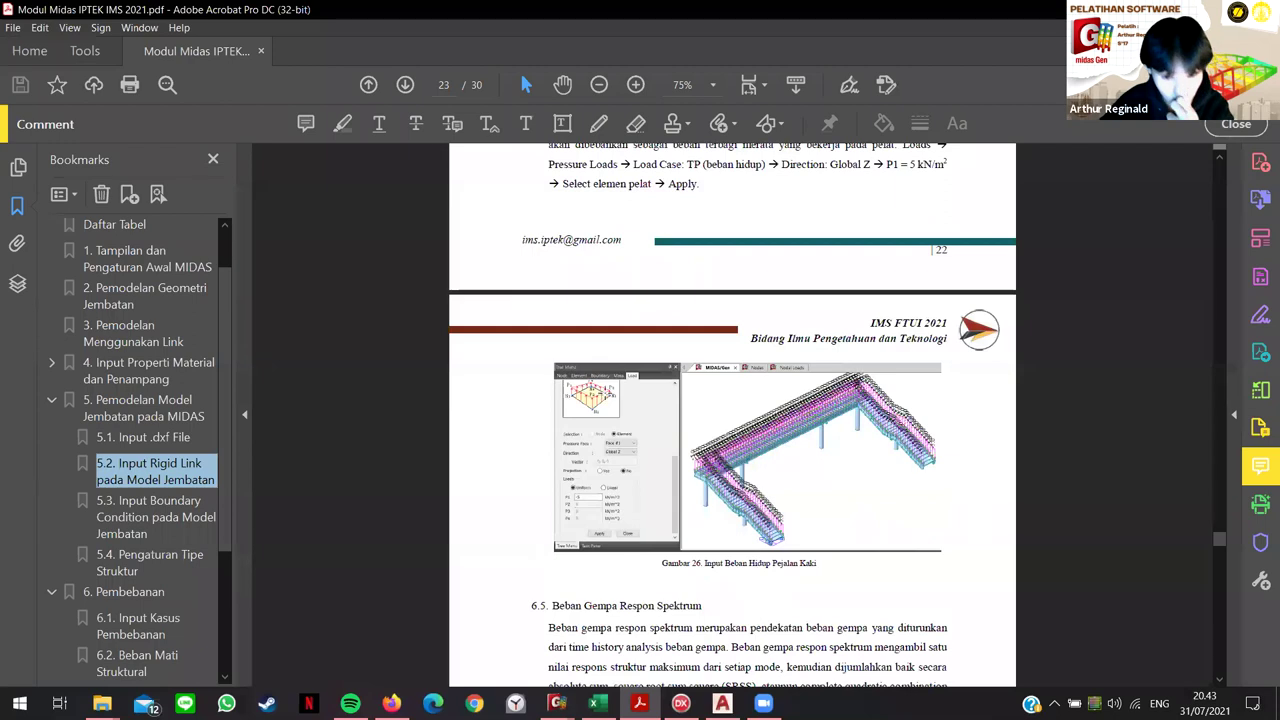
# Step: Scroll the manual to section 6.5 Beban Gempa Respon Spektrum at the end of page 23
pyautogui.scroll(-5, 605, 410)
pyautogui.scroll(-3, 691, 350)
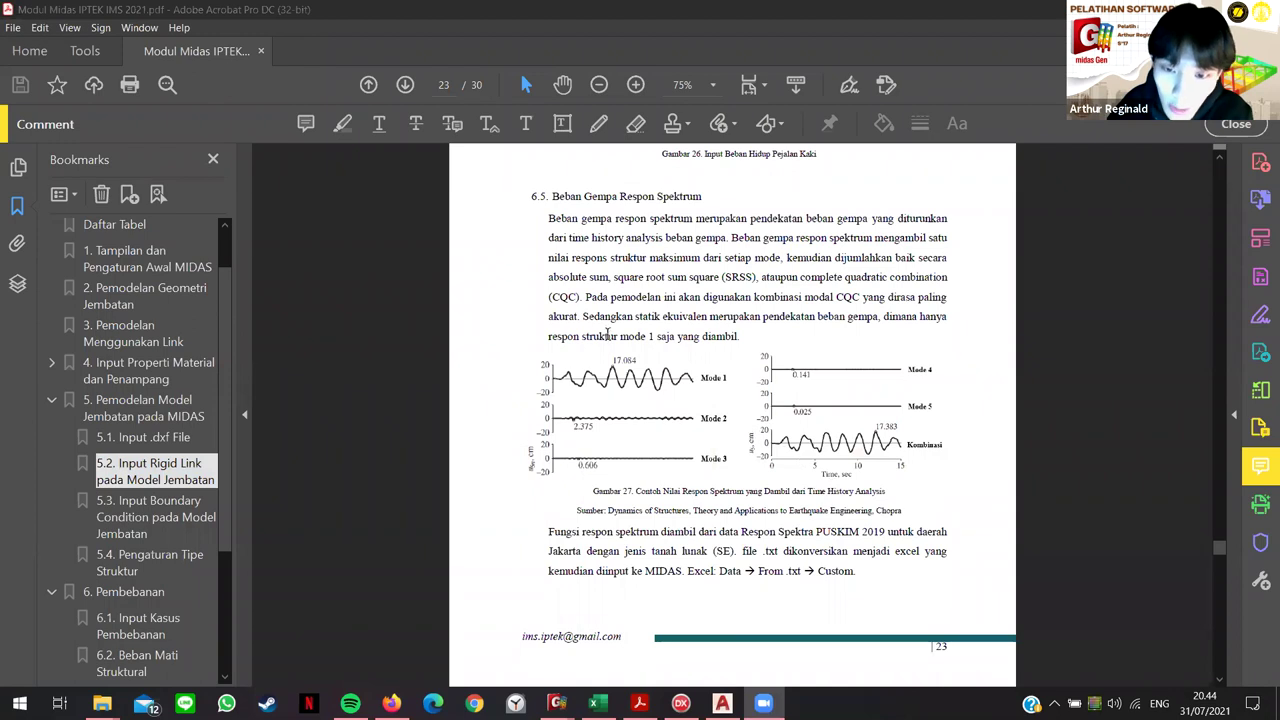
pyautogui.scroll(-4, 886, 600)
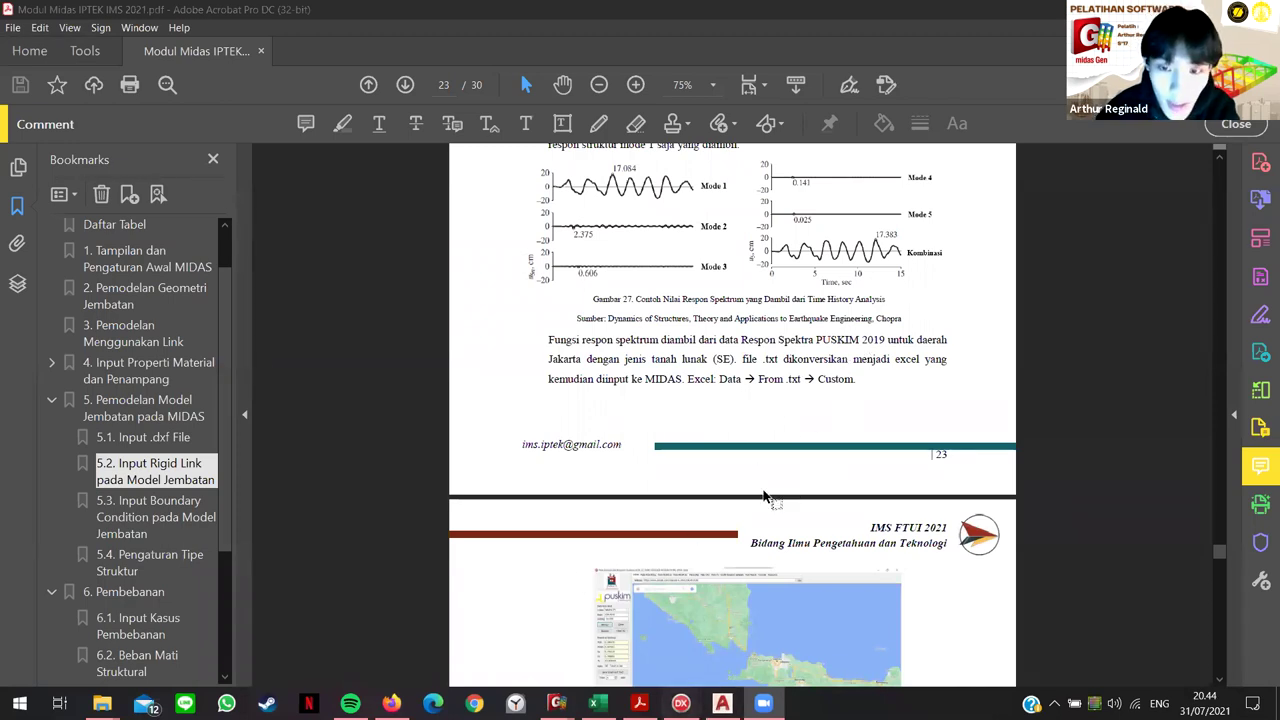
pyautogui.click(681, 703)
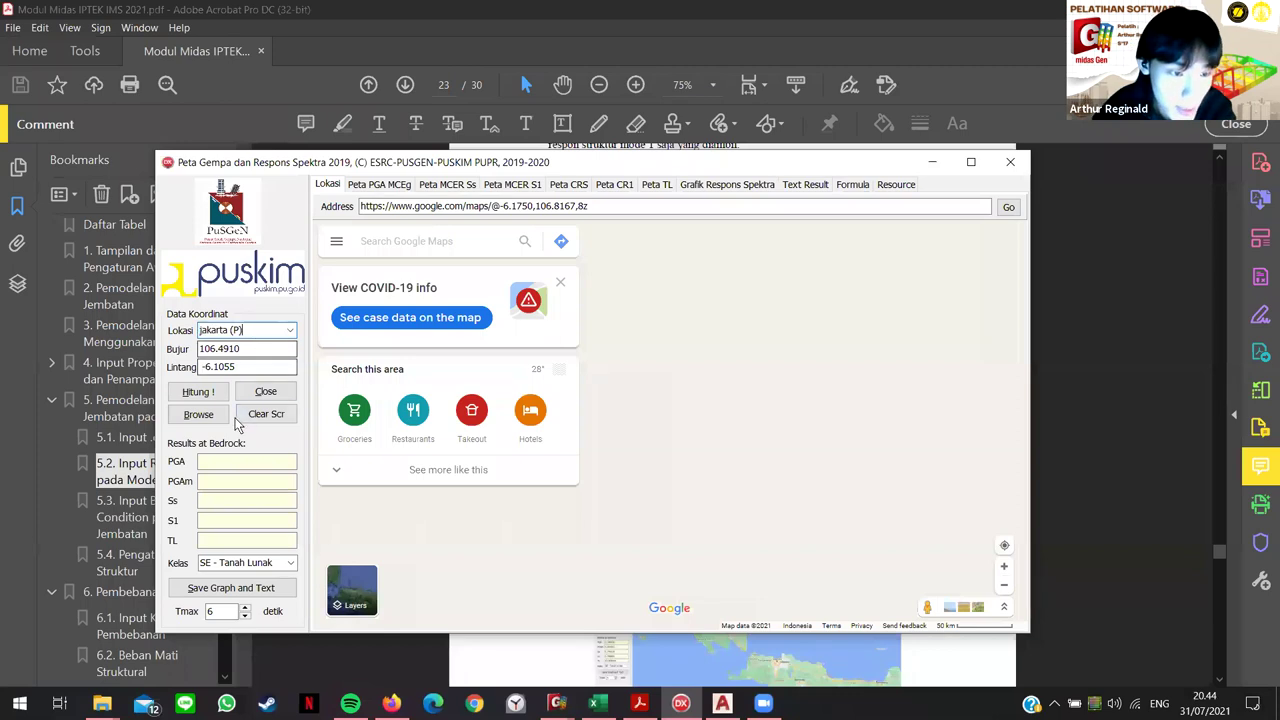
# Step: Compute Jakarta's spectrum values (PGA 0.380075, Ss 0.795310, S1 0.398855) keeping site class SE - Tanah Lunak
pyautogui.click(206, 394)
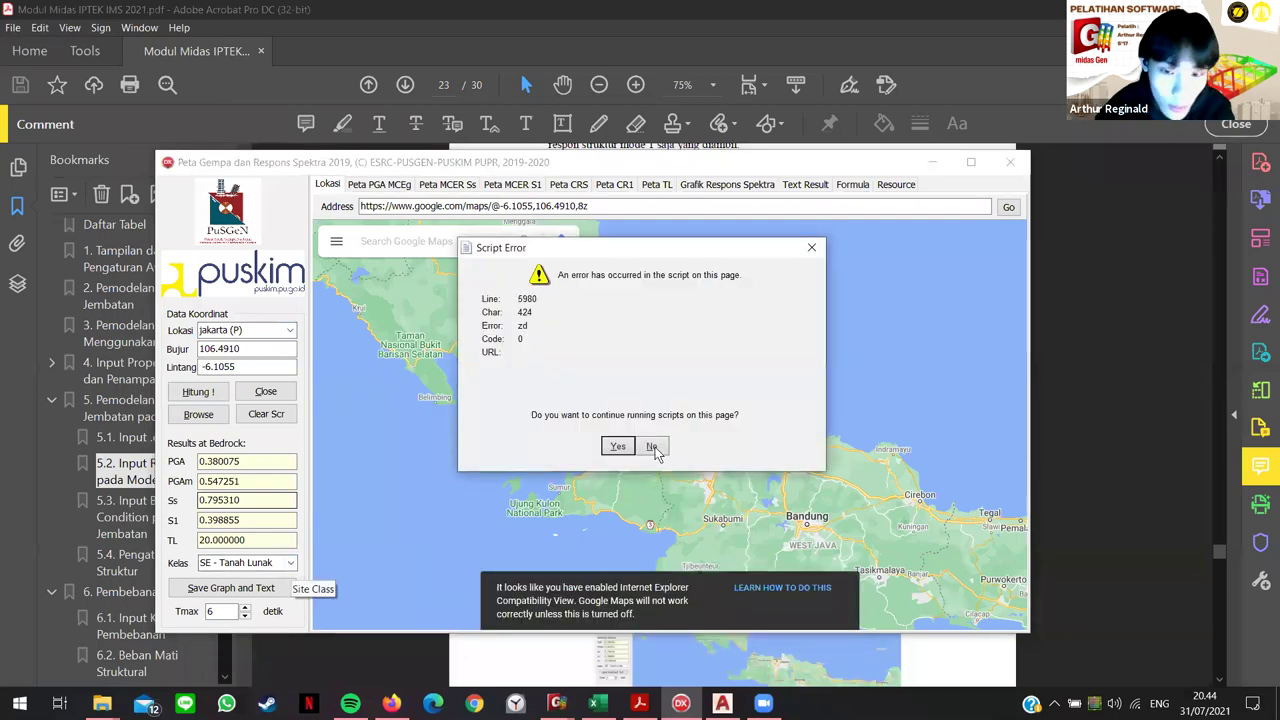
pyautogui.click(619, 446)
pyautogui.click(289, 564)
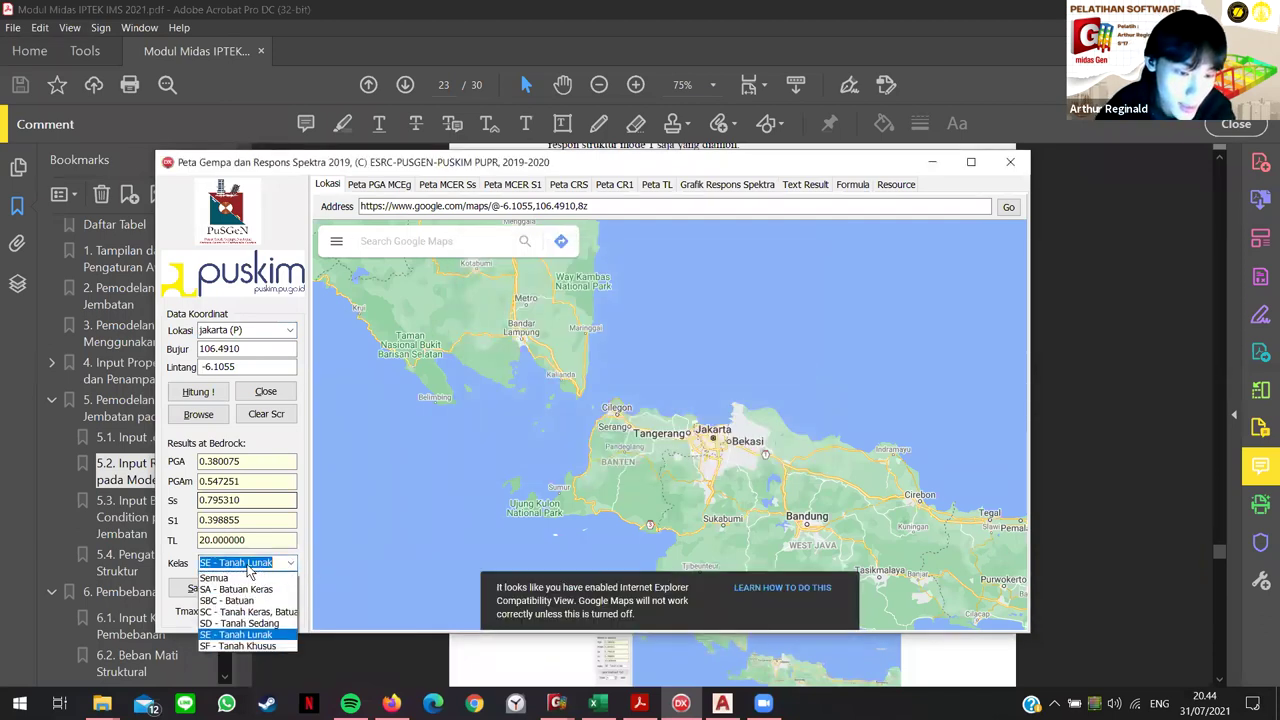
pyautogui.click(289, 564)
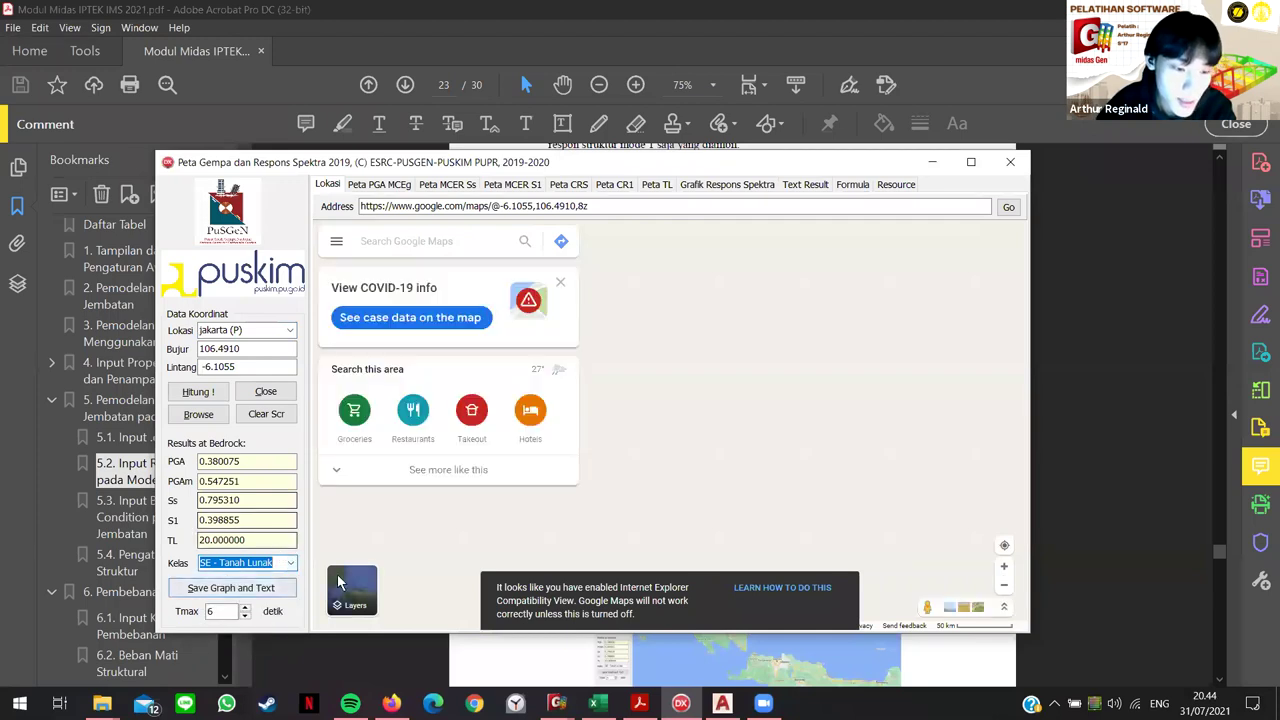
pyautogui.hotkey('alt', 'Tab')
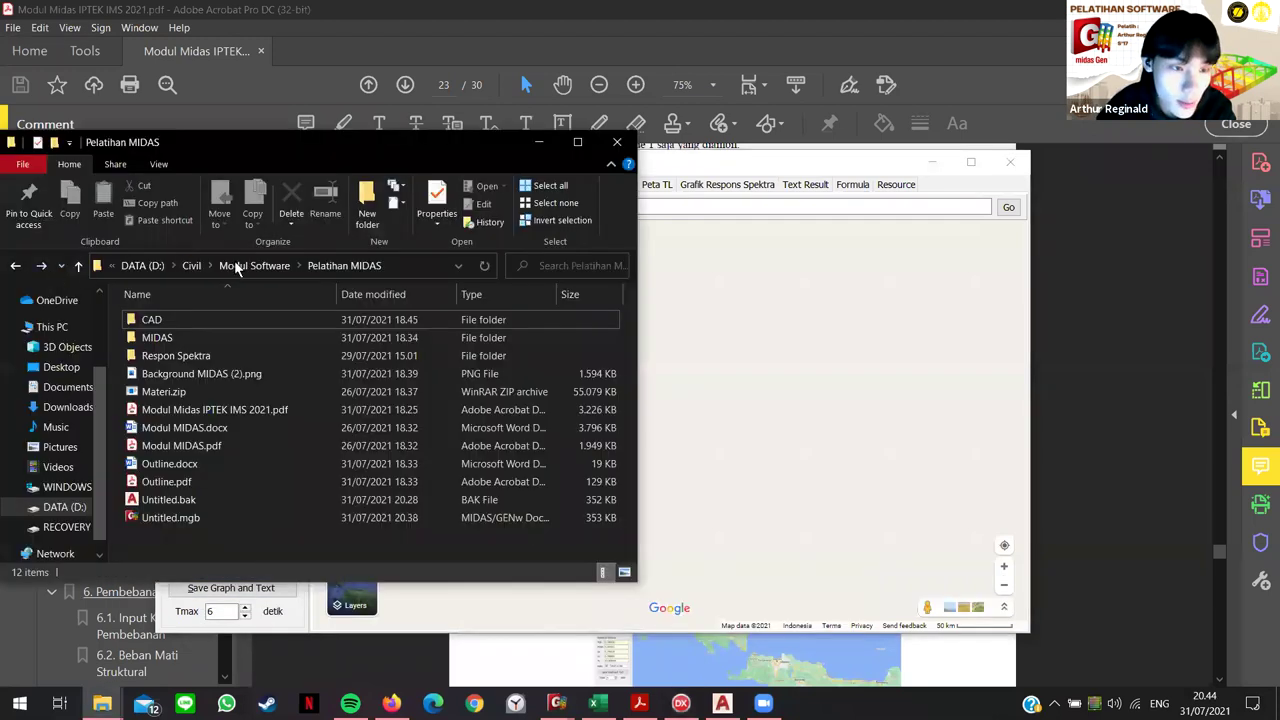
# Step: Open Pelatihan MIDAS > Respon Spektra and preview the Jakarta Tanah Lunak.JPG spectrum graph
pyautogui.click(265, 266)
pyautogui.click(185, 410)
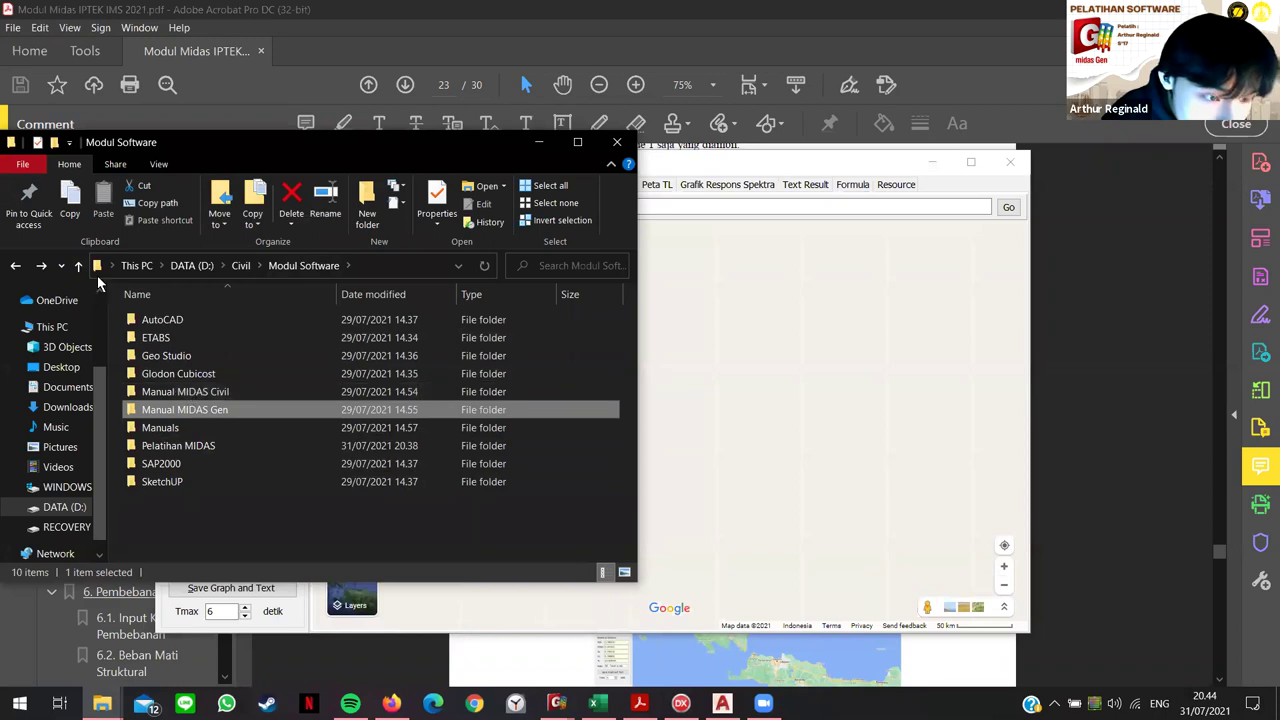
pyautogui.click(14, 266)
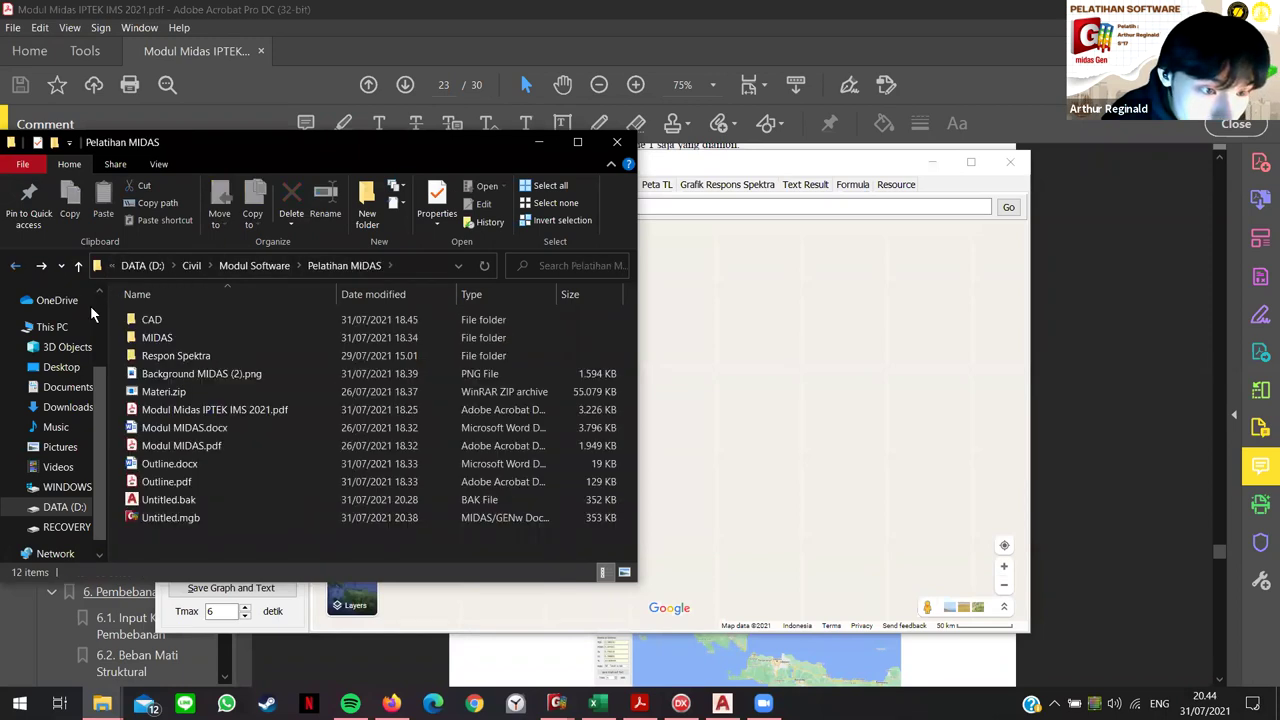
pyautogui.doubleClick(194, 355)
pyautogui.click(165, 355)
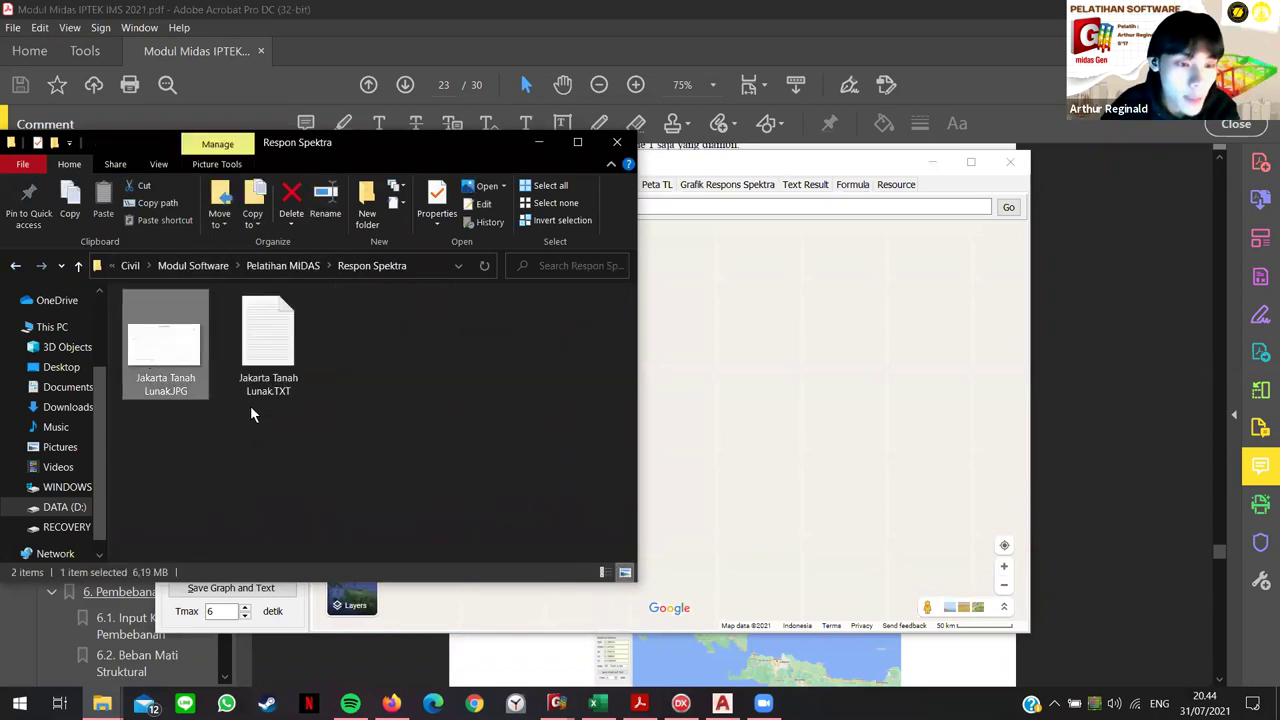
pyautogui.press('Return')
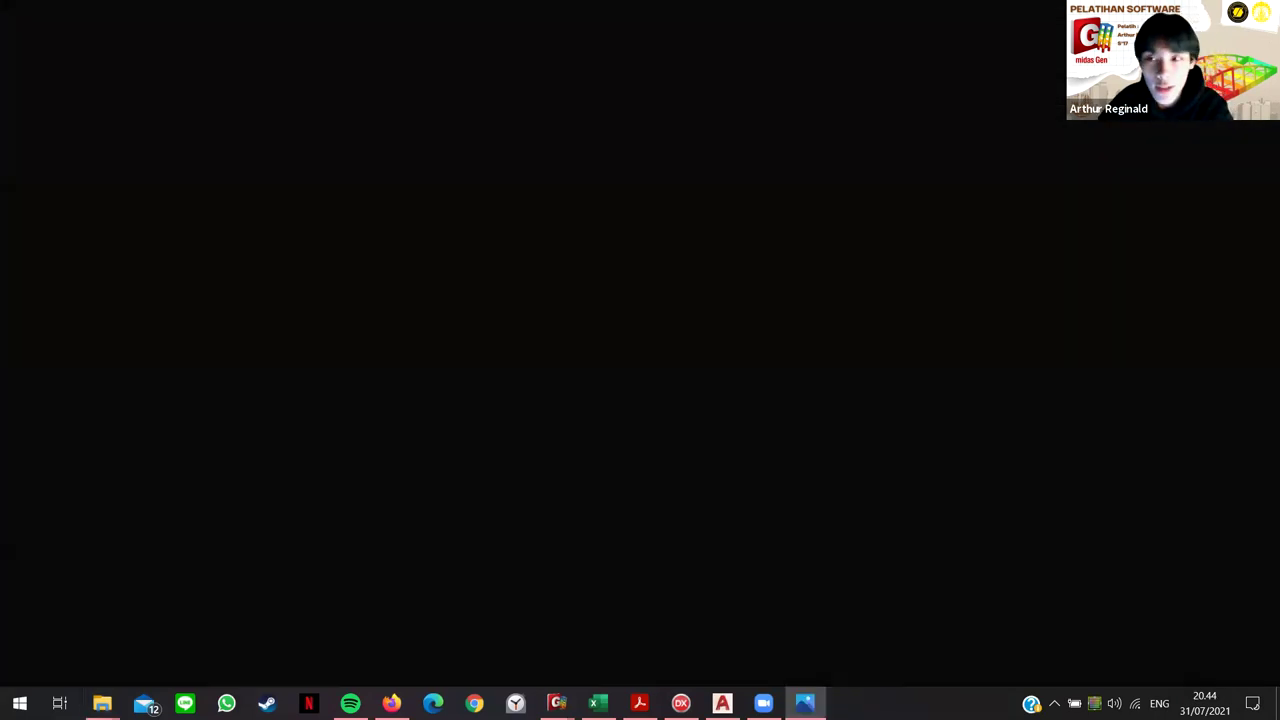
pyautogui.hotkey('alt', 'F4')
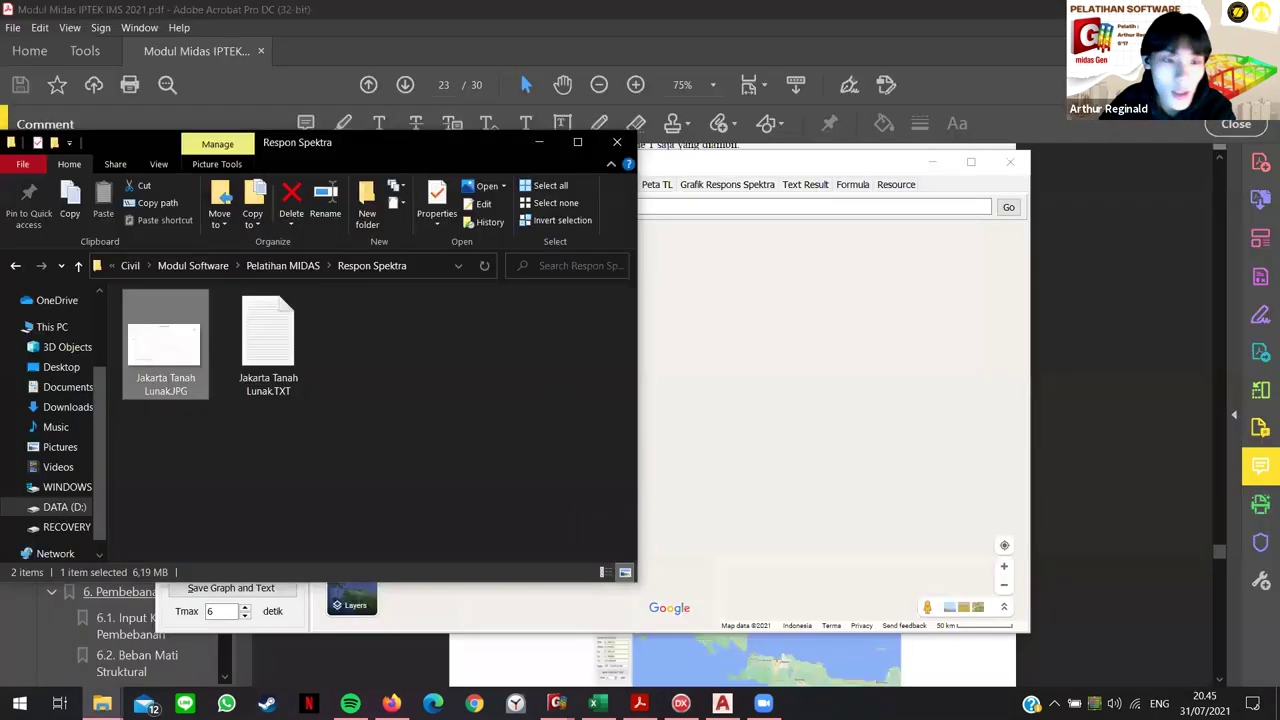
pyautogui.click(278, 348)
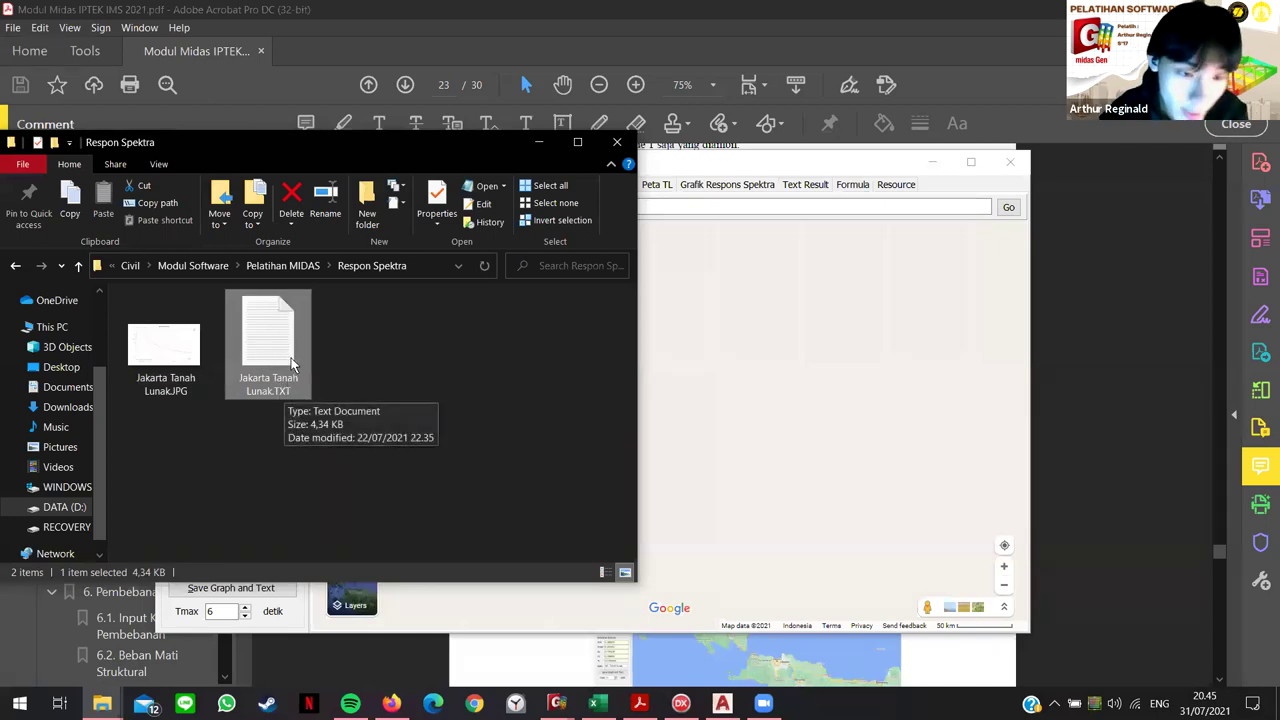
pyautogui.click(371, 428)
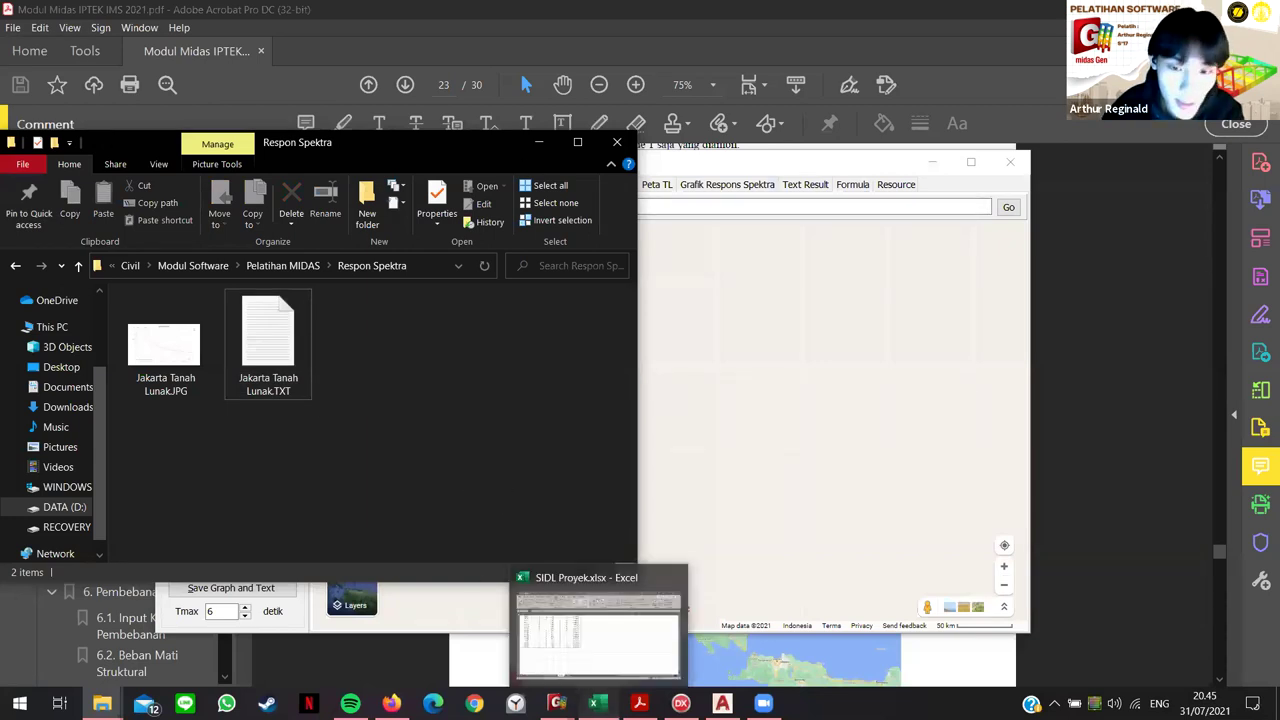
# Step: Add a new sheet in the SIDL Proyek workbook and import Jakarta Tanah Lunak.TXT from Text/CSV
pyautogui.click(598, 703)
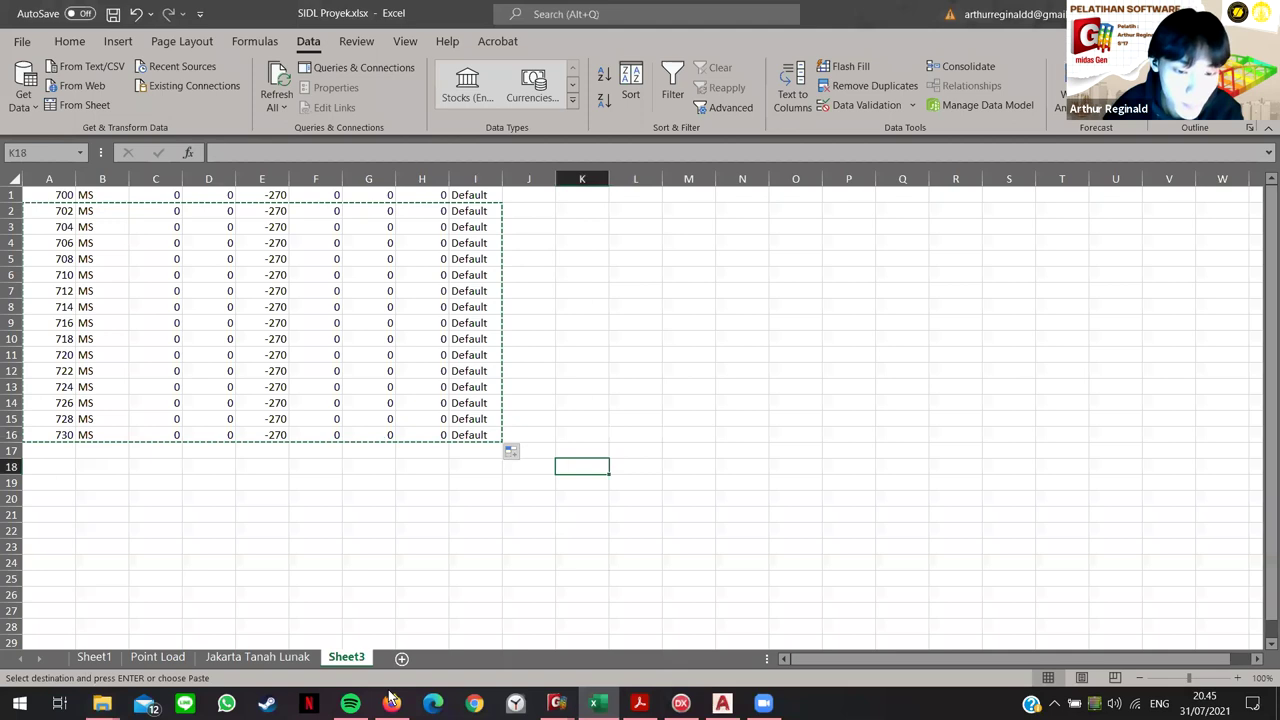
pyautogui.press('Down')
pyautogui.press('Down')
pyautogui.press('Down')
pyautogui.press('Left')
pyautogui.press('Left')
pyautogui.press('Left')
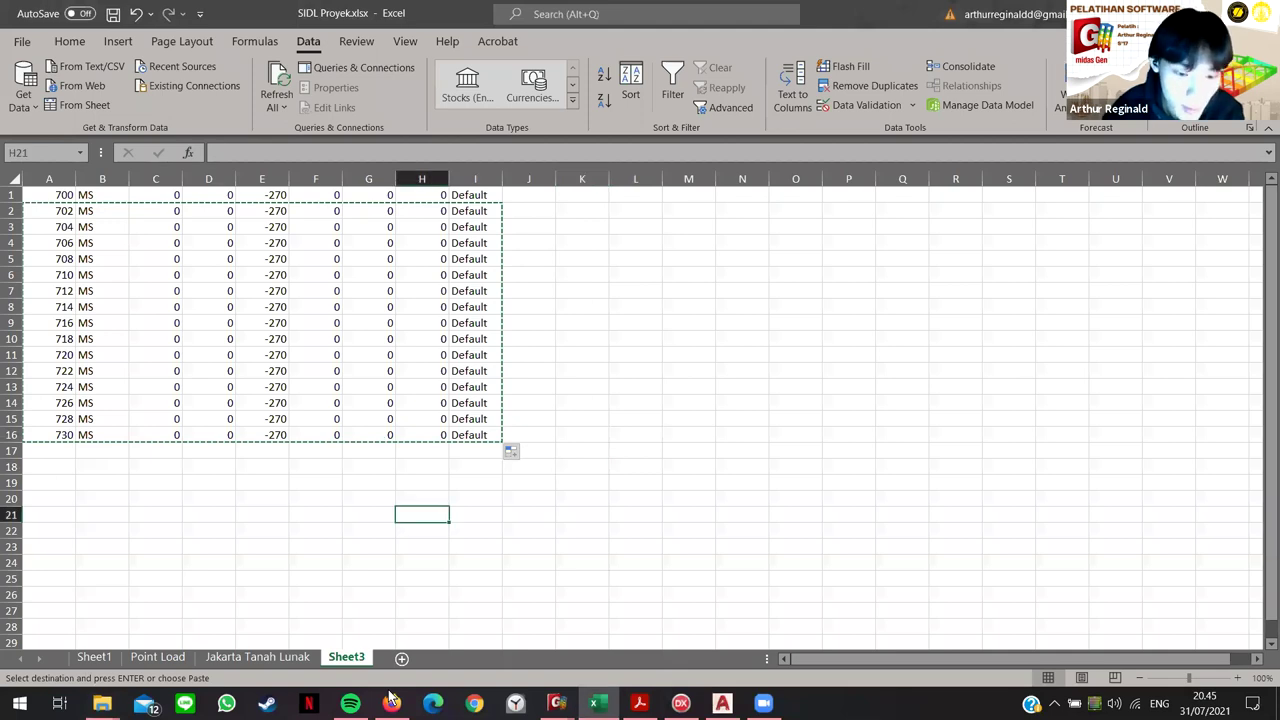
pyautogui.click(401, 658)
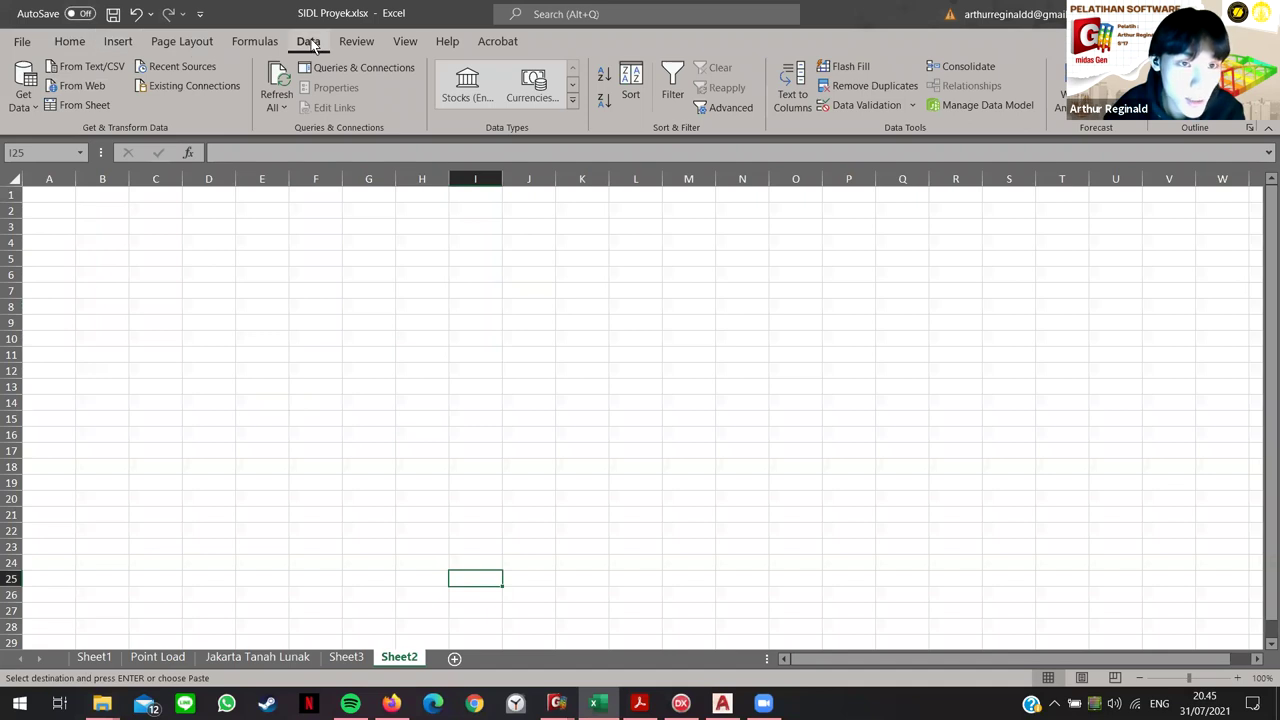
pyautogui.click(98, 67)
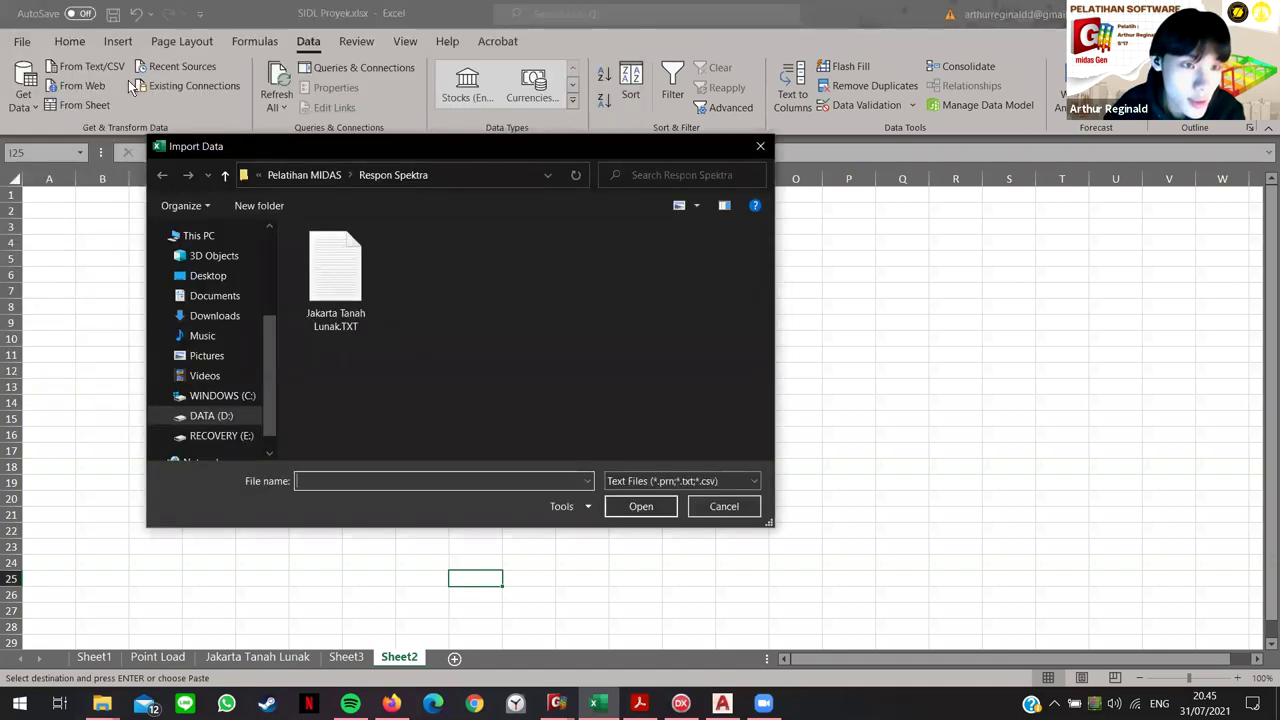
pyautogui.click(350, 285)
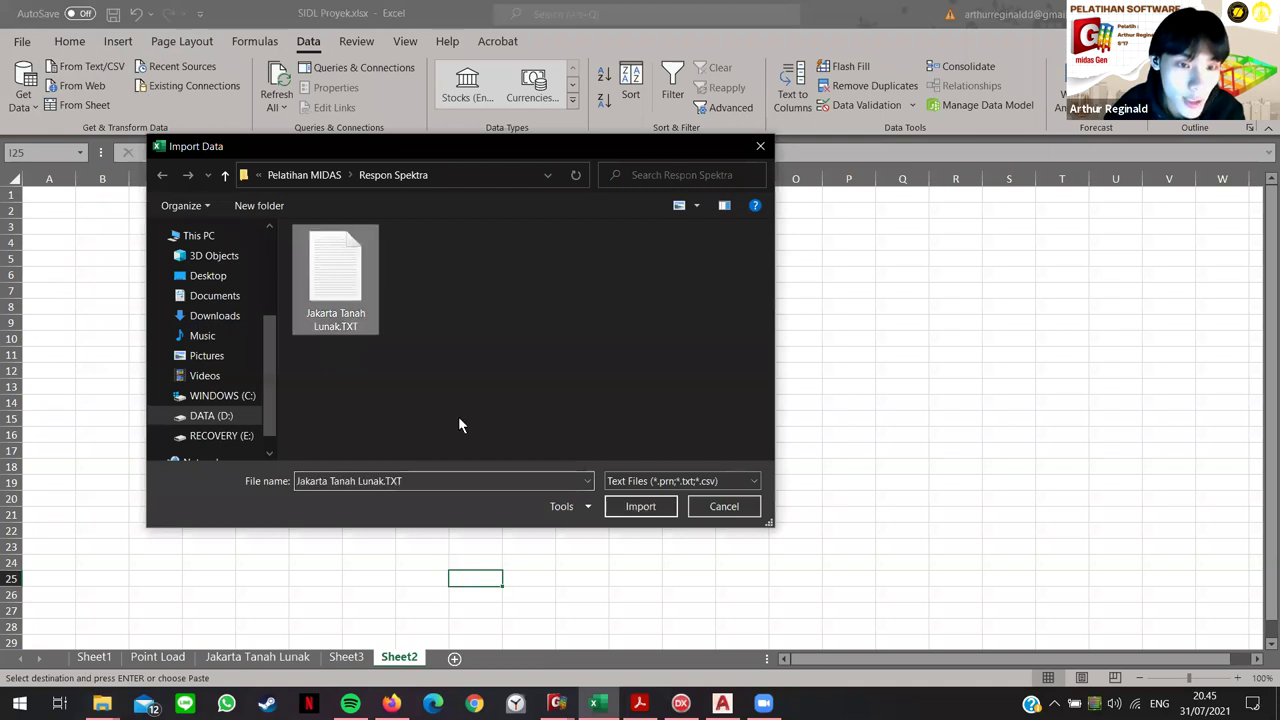
pyautogui.click(659, 510)
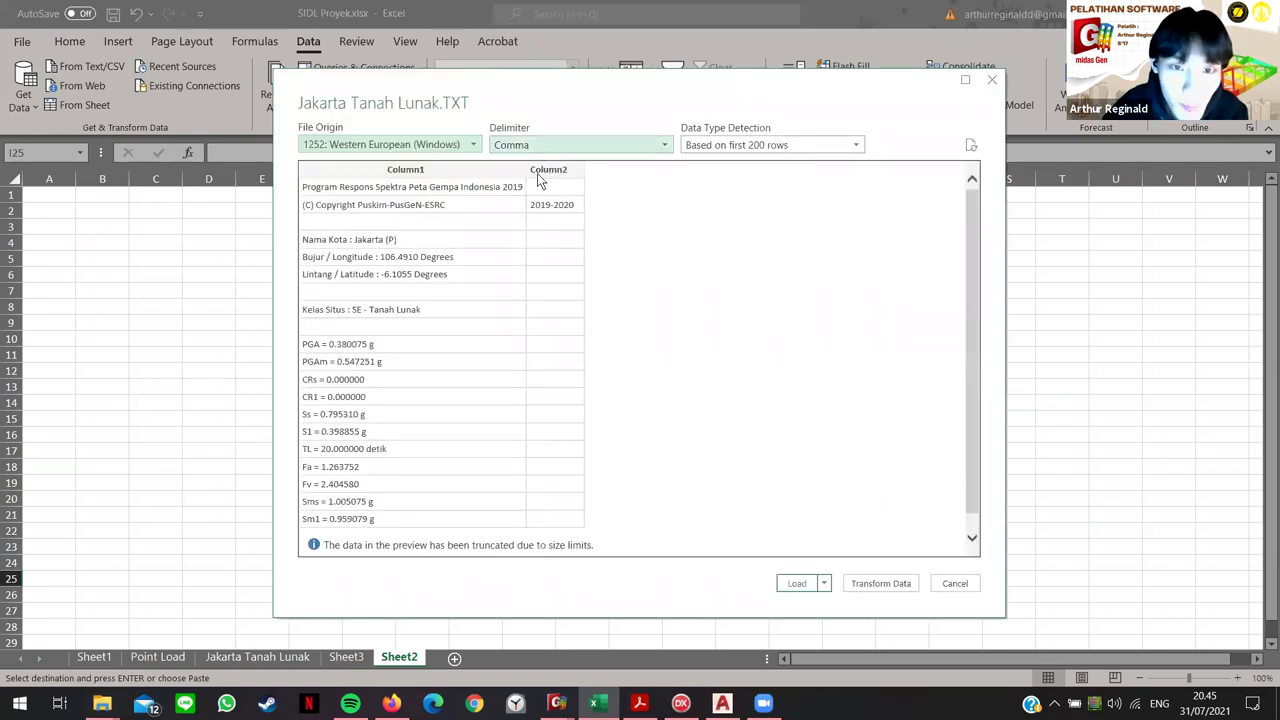
# Step: Set a custom delimiter in the import preview and load the spectrum data as a table
pyautogui.click(505, 146)
pyautogui.press('Down')
pyautogui.press('Down')
pyautogui.press('Down')
pyautogui.press('Down')
pyautogui.press('Down')
pyautogui.press('Up')
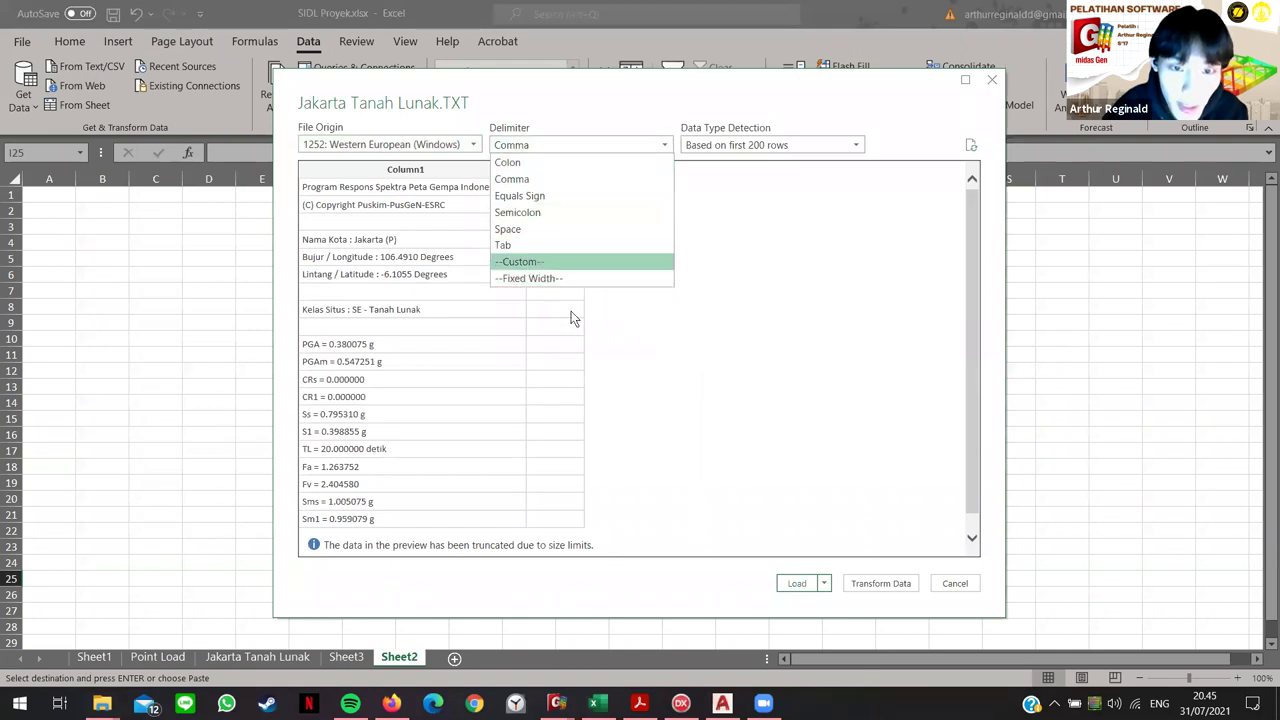
pyautogui.press('Return')
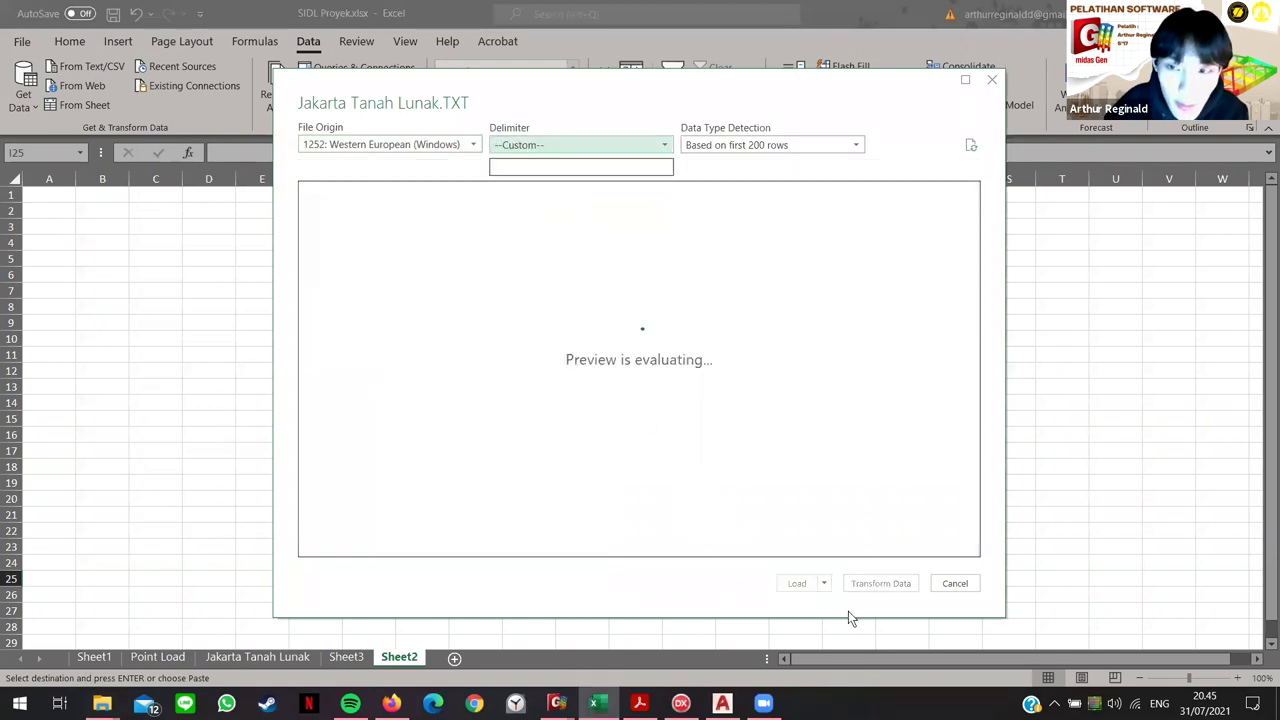
pyautogui.scroll(-8, 560, 478)
pyautogui.scroll(2, 386, 365)
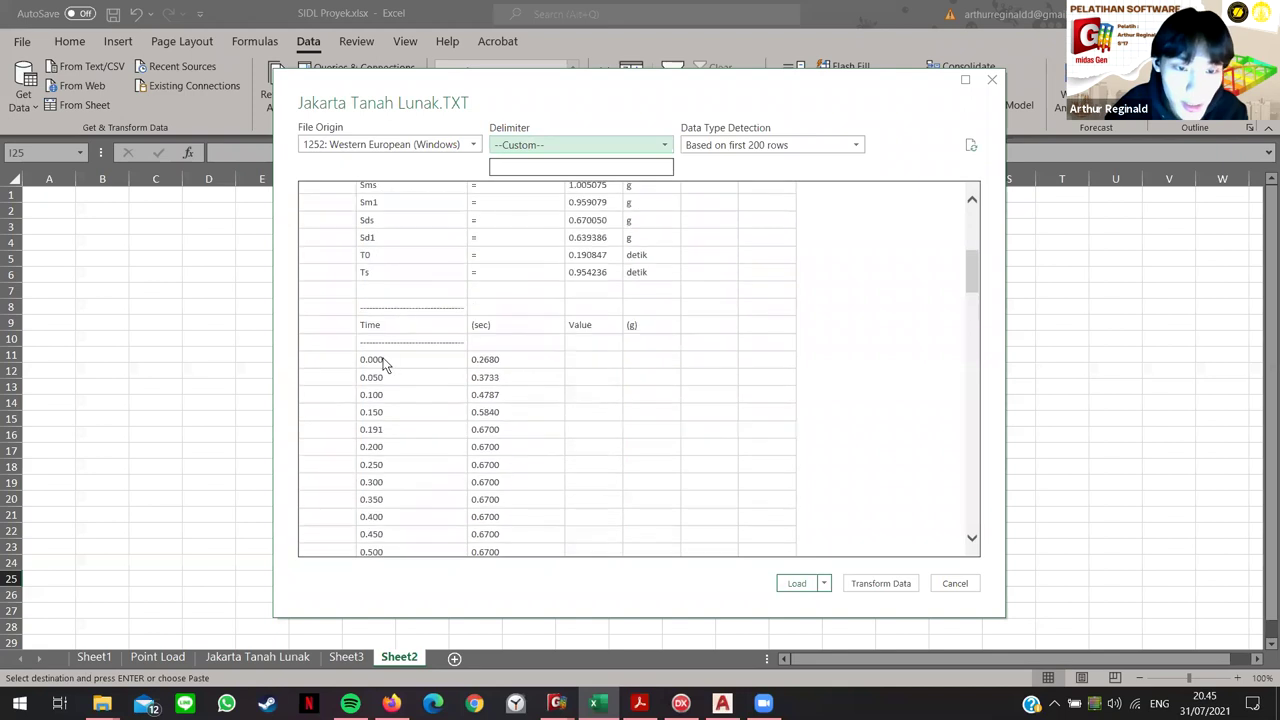
pyautogui.scroll(6, 519, 418)
pyautogui.scroll(-9, 490, 440)
pyautogui.click(792, 584)
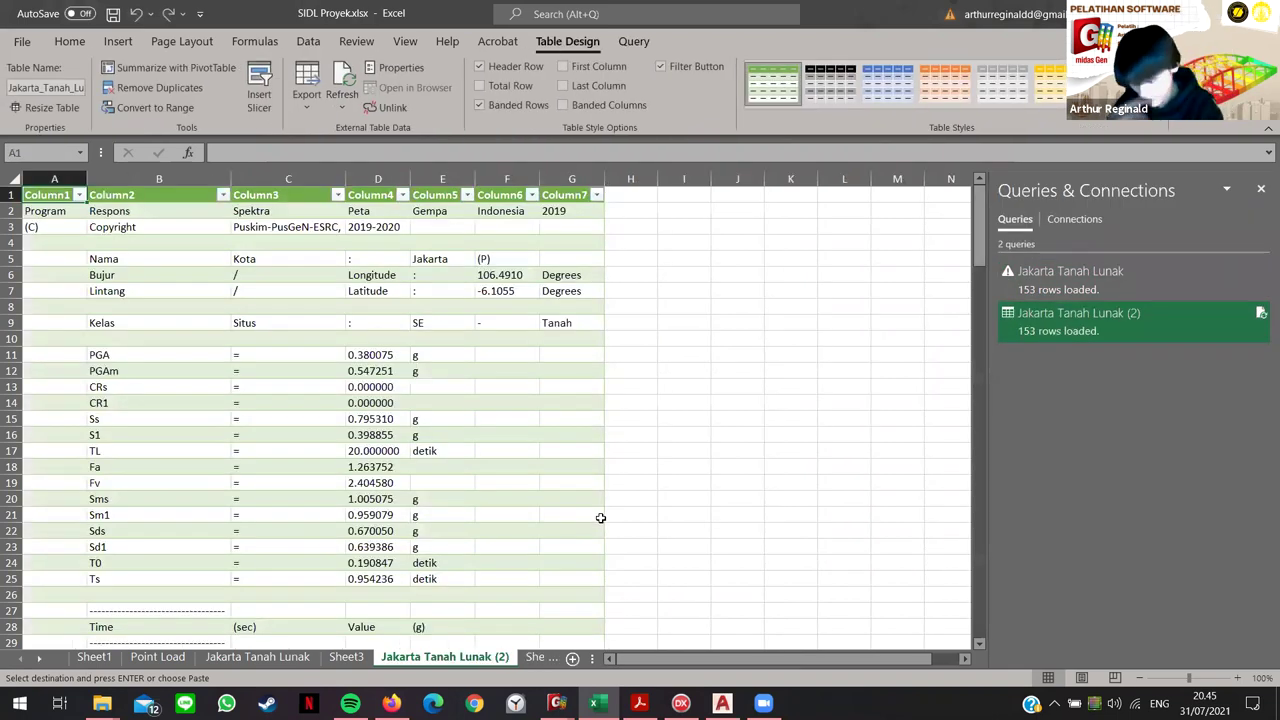
# Step: Select and copy the 0–6 s period and spectral value data in Column2–Column3
pyautogui.scroll(-10, 443, 334)
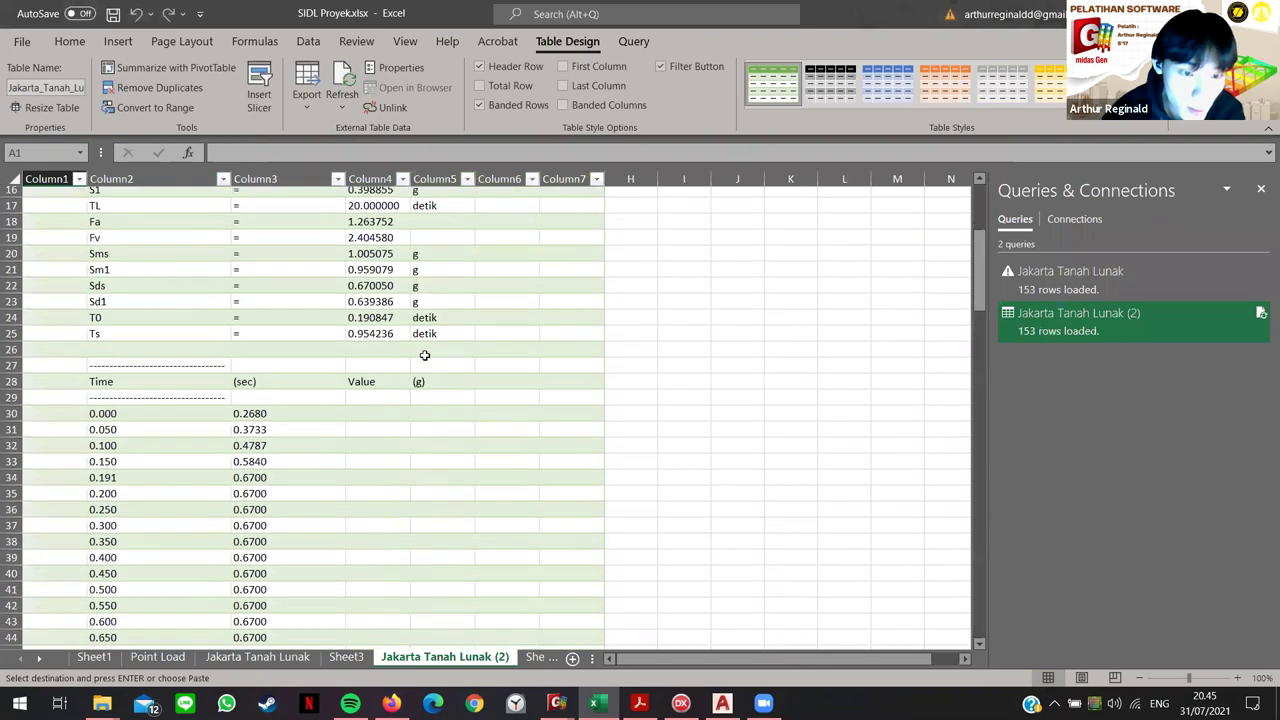
pyautogui.scroll(2, 142, 302)
pyautogui.moveTo(103, 275); pyautogui.dragTo(291, 592)
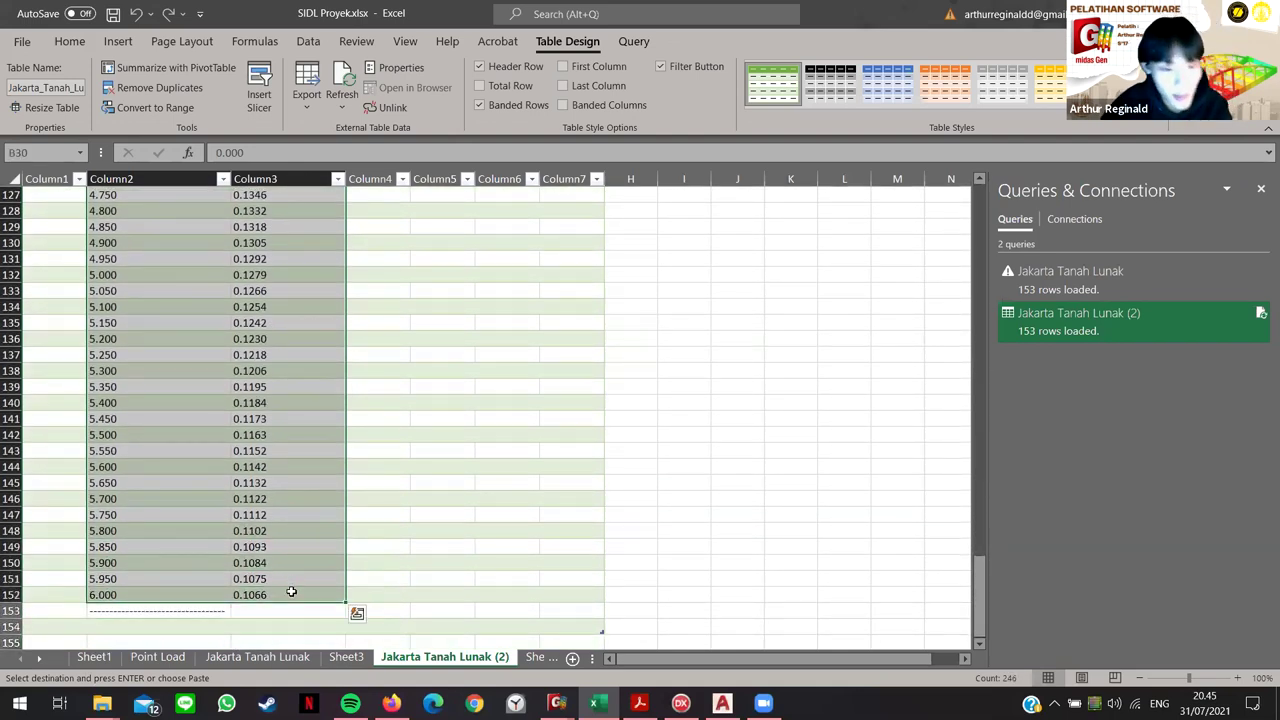
pyautogui.click(557, 703)
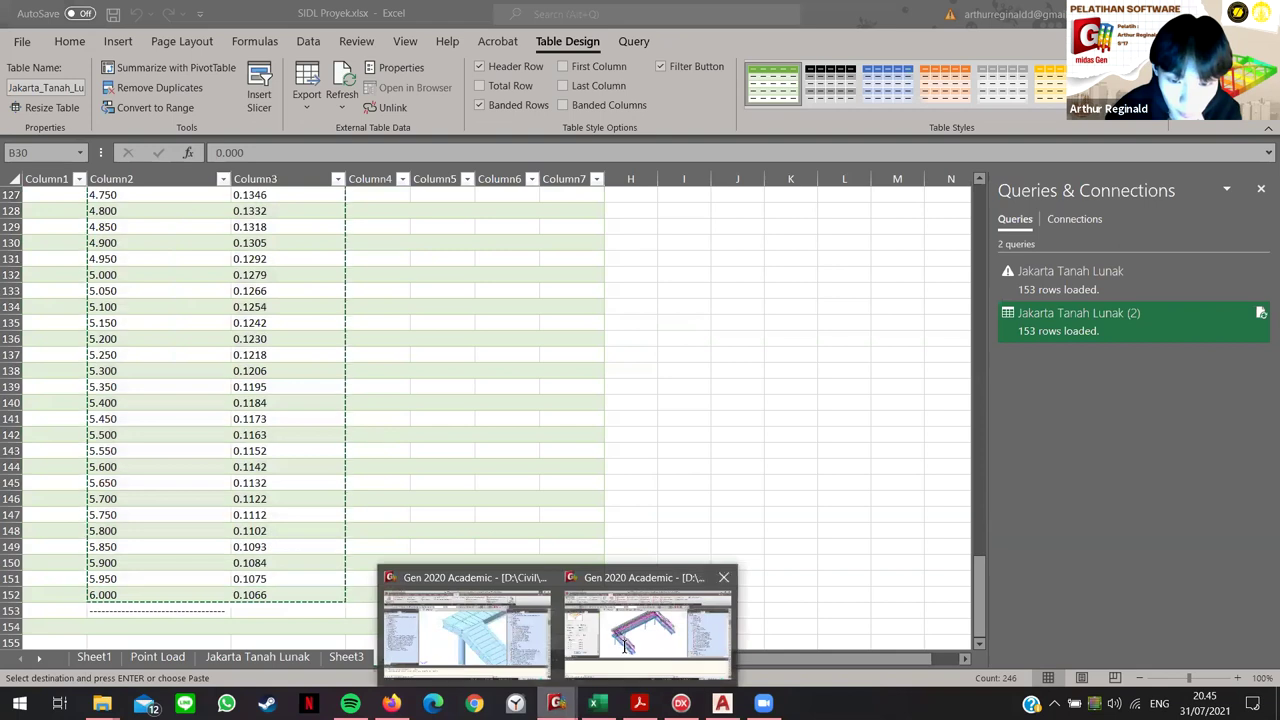
pyautogui.click(648, 630)
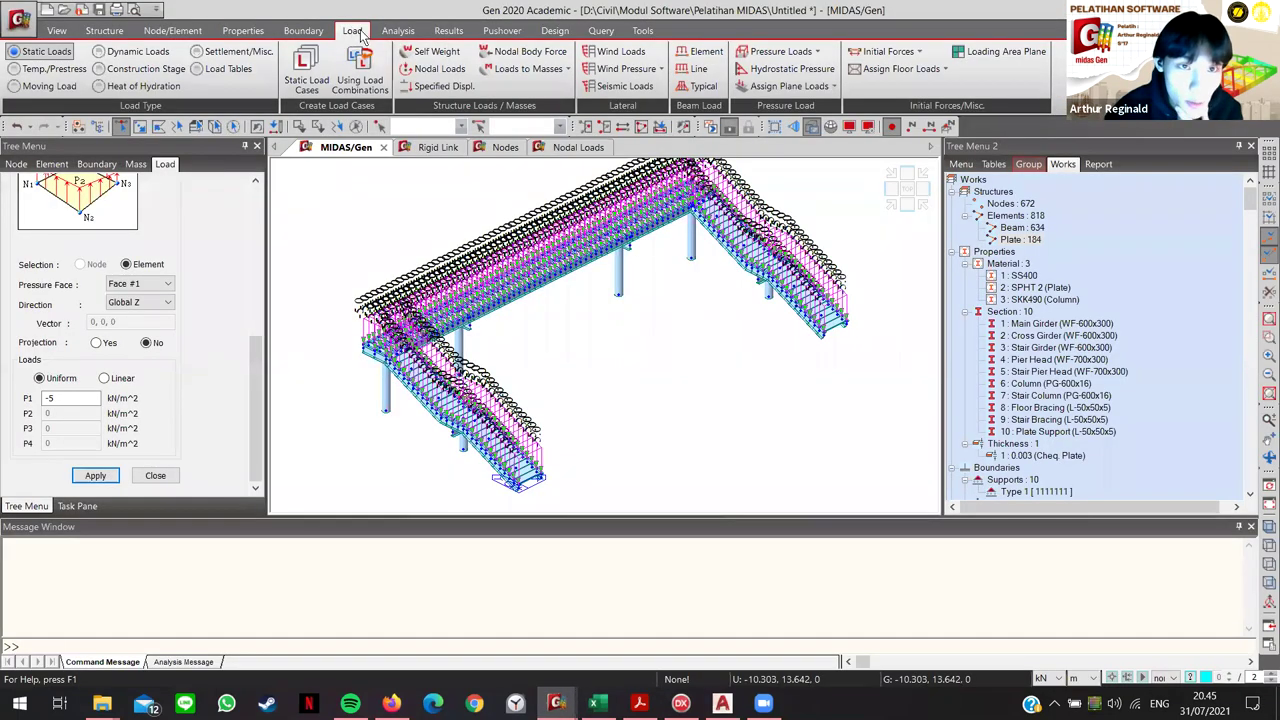
# Step: Try pasting the data into a new response spectrum function, discarding it after an invalid value error
pyautogui.click(130, 52)
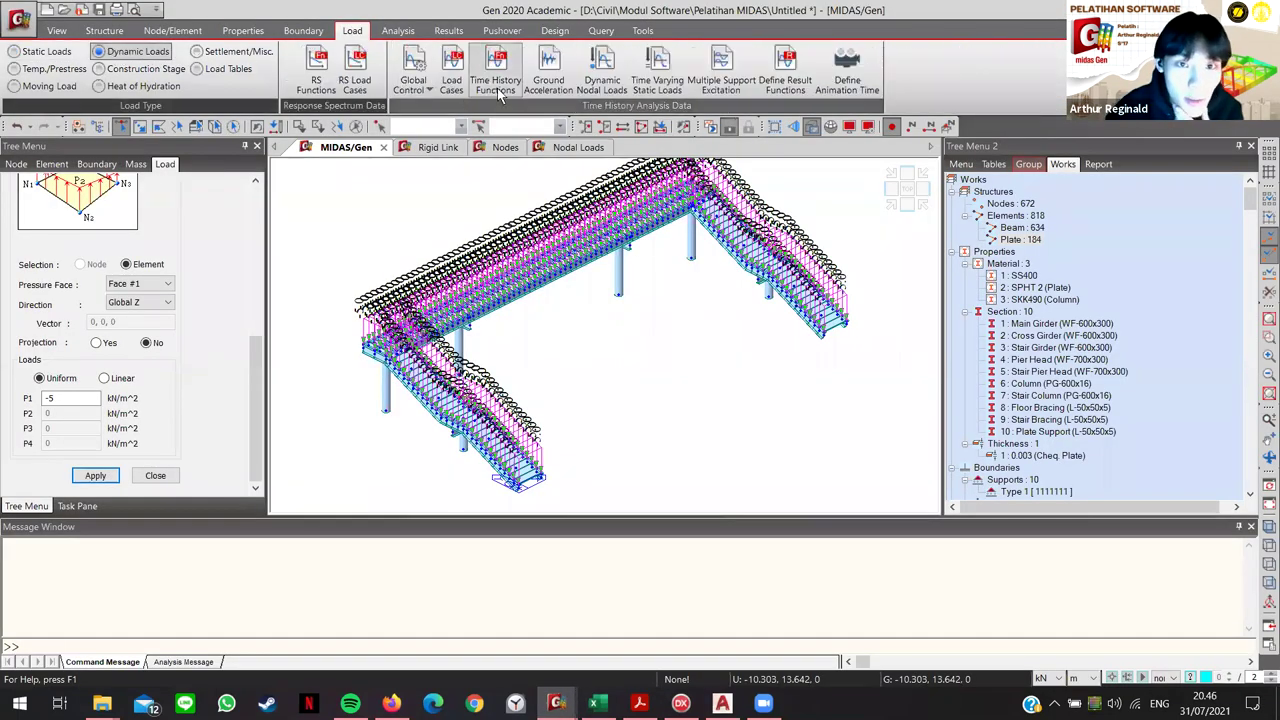
pyautogui.click(326, 80)
pyautogui.click(262, 74)
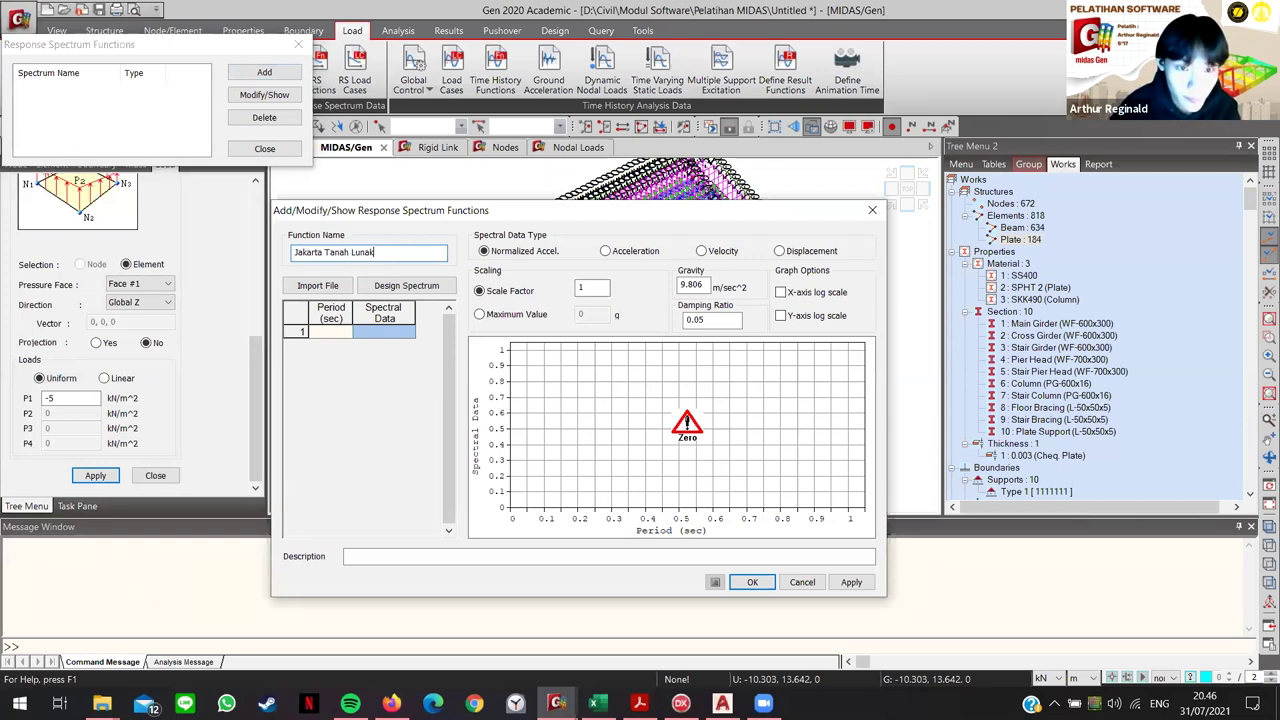
pyautogui.click(336, 333)
pyautogui.hotkey('ctrl', 'v')
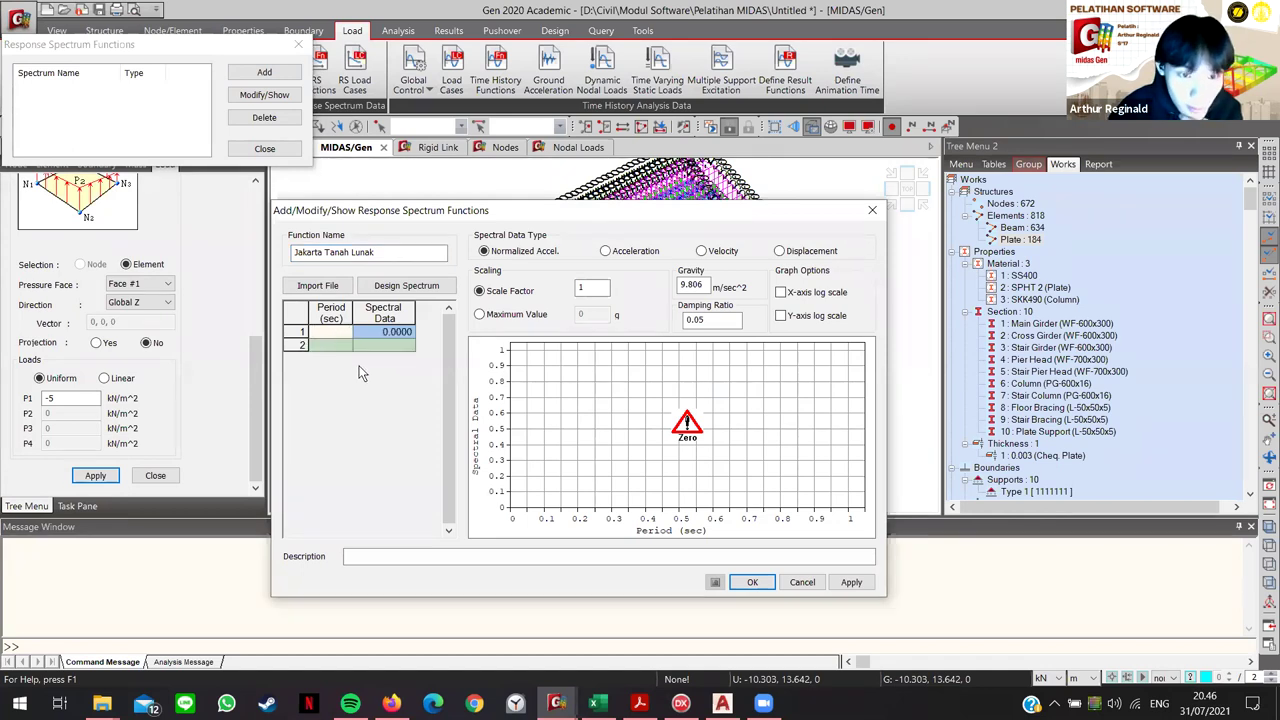
pyautogui.click(634, 443)
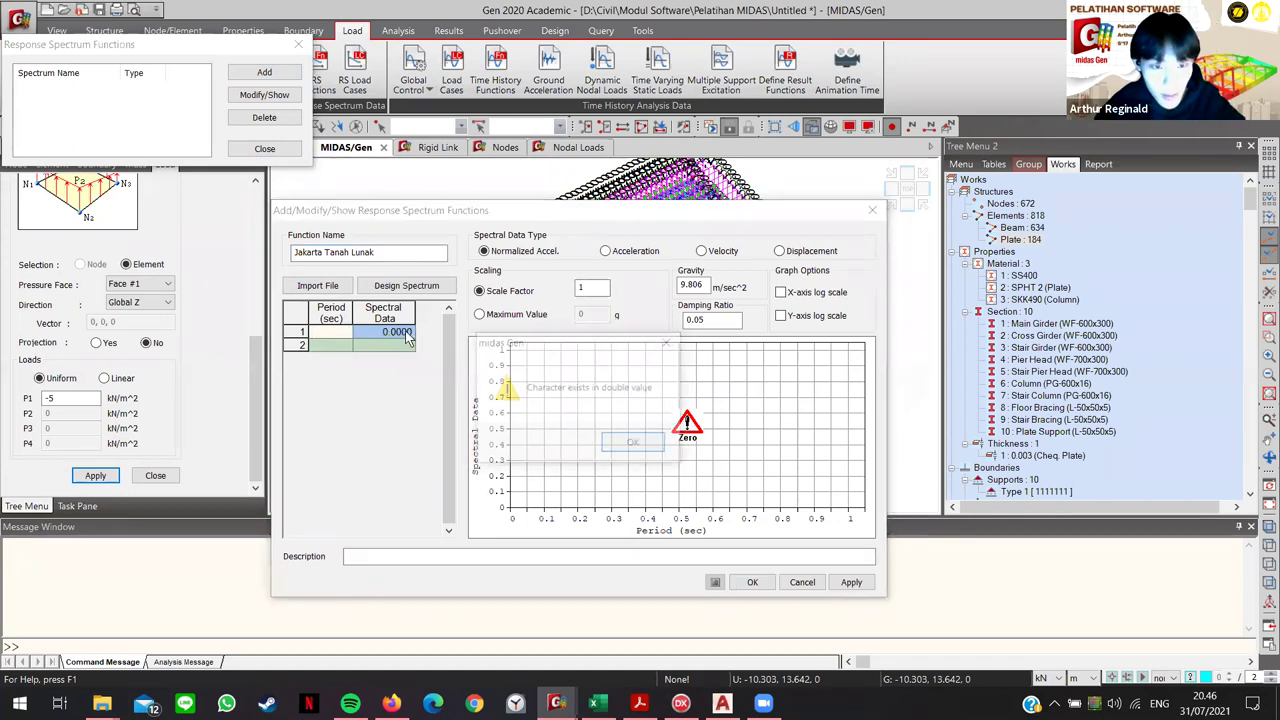
pyautogui.click(634, 445)
pyautogui.click(802, 582)
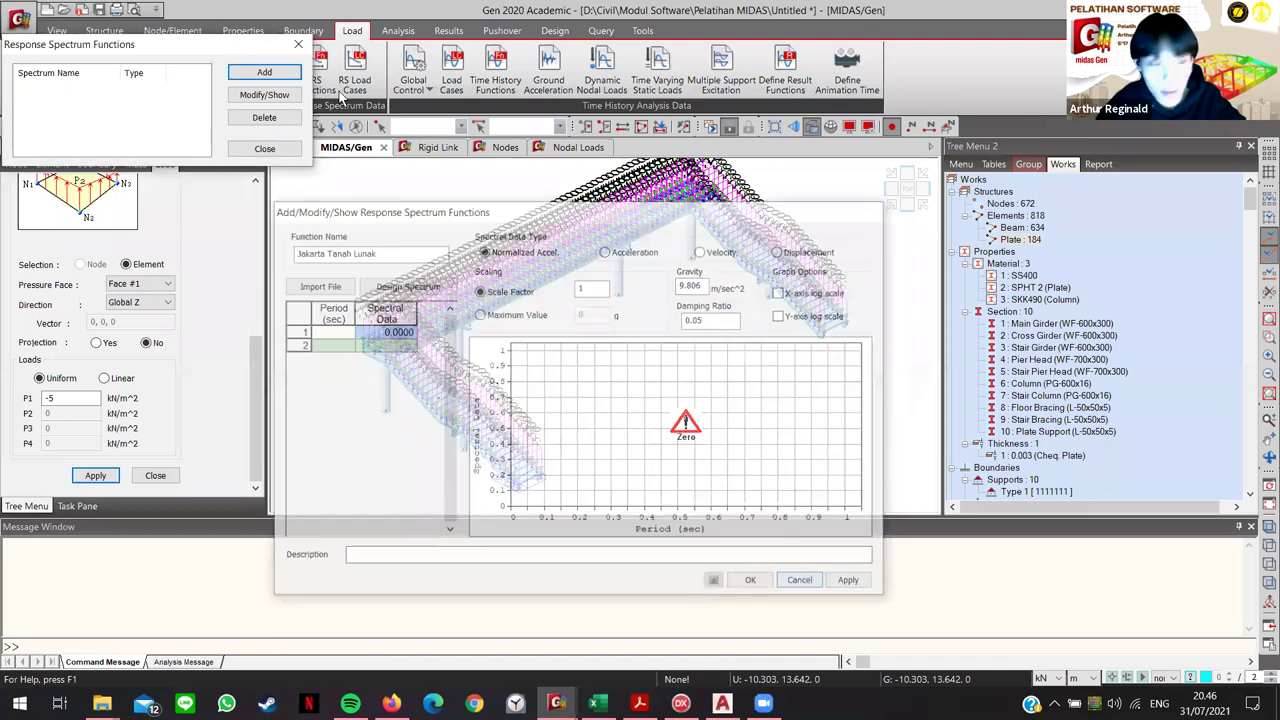
# Step: Create the 'Tanah Lunak' spectrum function from the pasted period–acceleration values and confirm it
pyautogui.click(264, 72)
pyautogui.write('Tana')
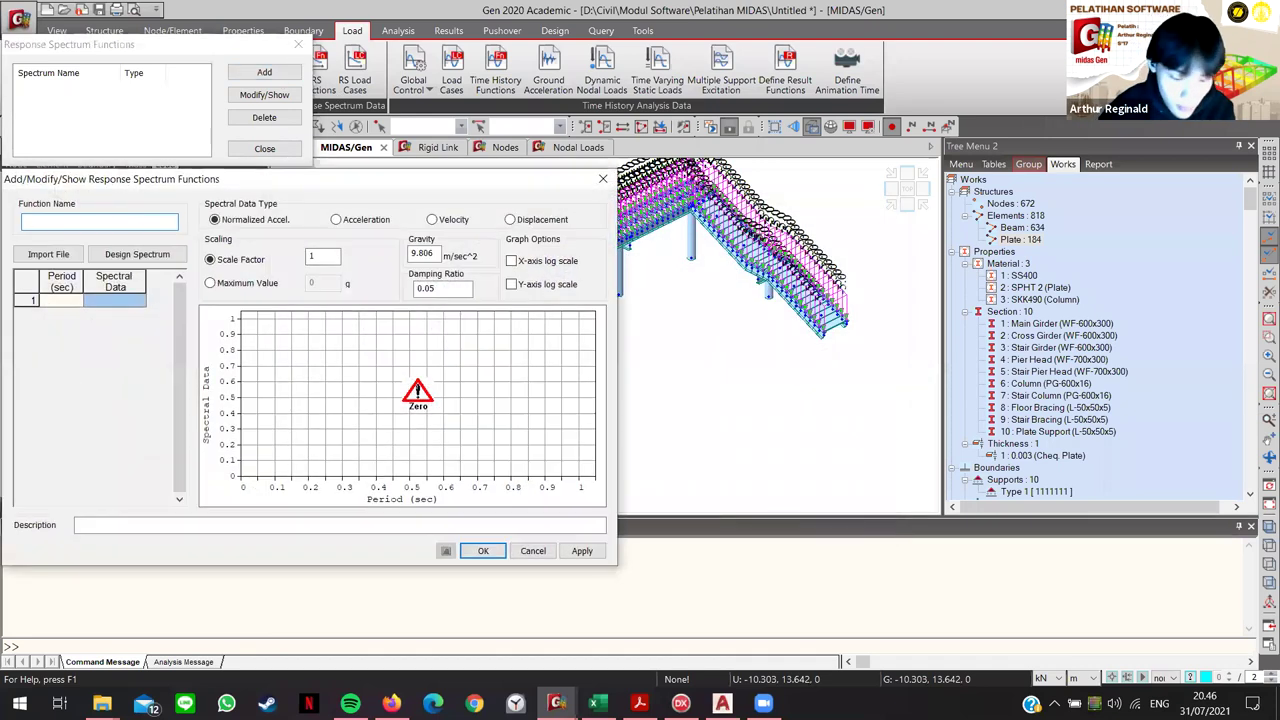
pyautogui.write('h Lunak')
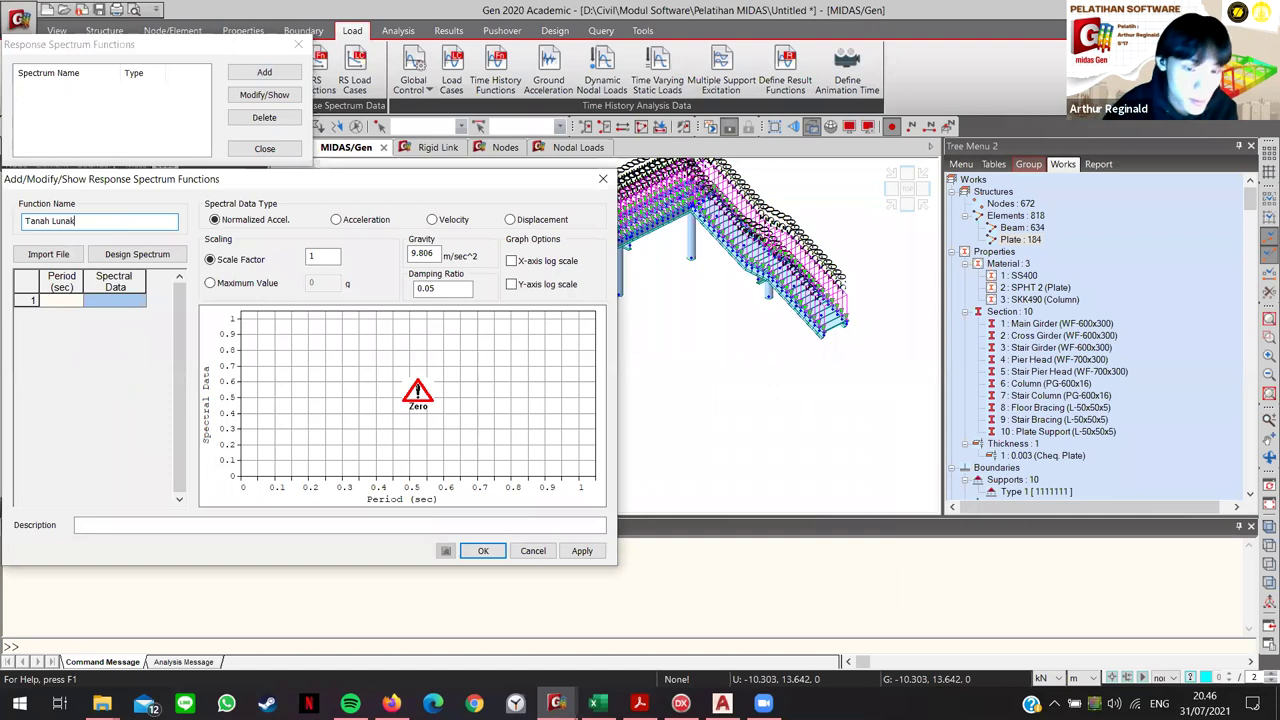
pyautogui.click(596, 703)
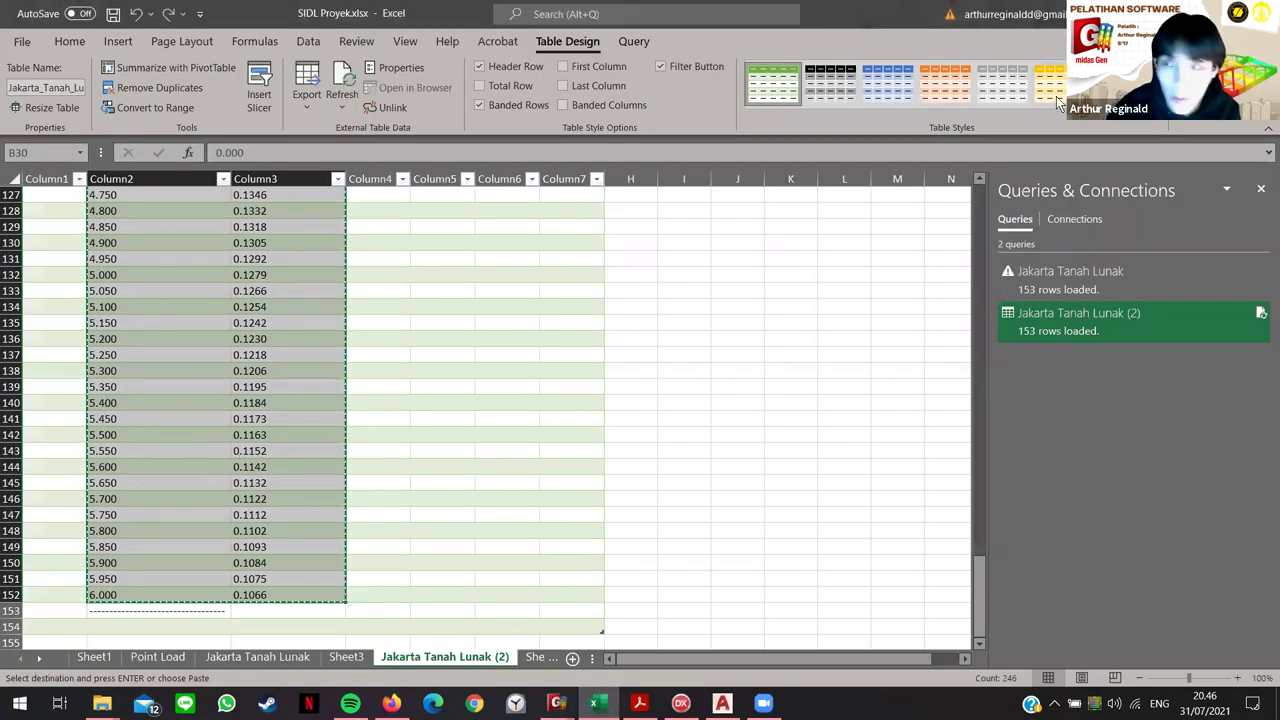
pyautogui.hotkey('alt', 'Tab')
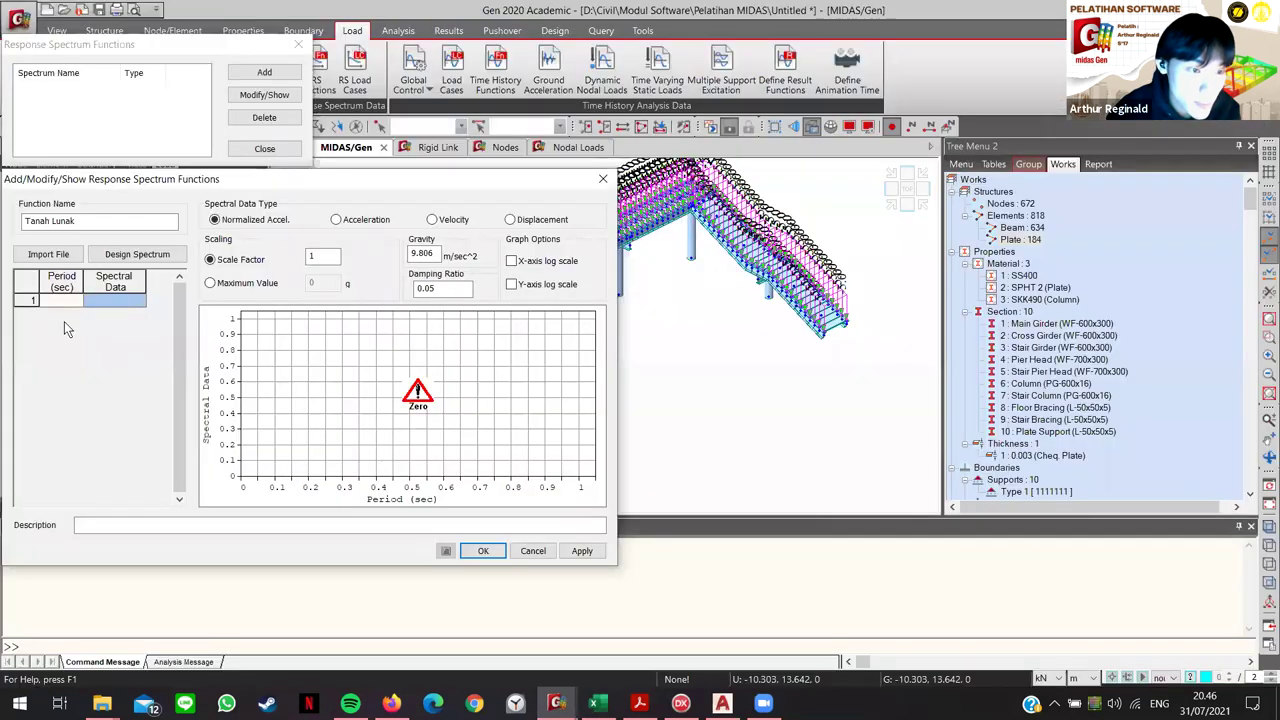
pyautogui.hotkey('ctrl', 'v')
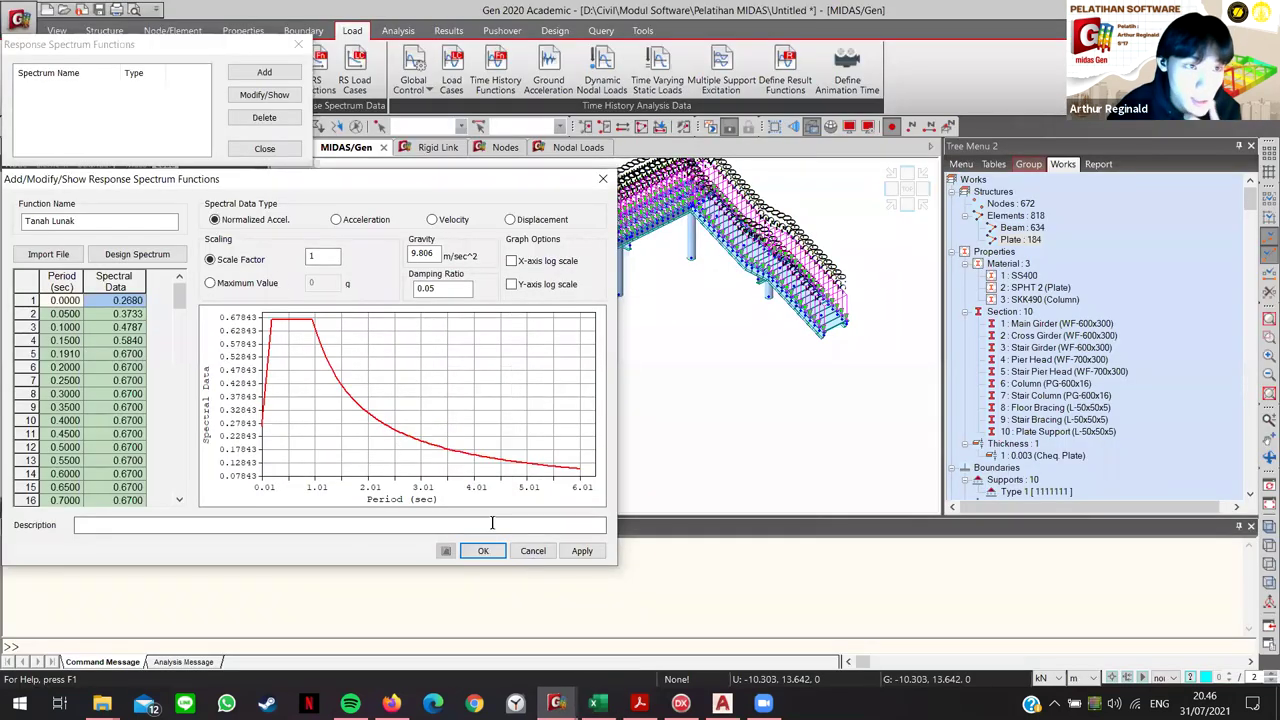
pyautogui.click(482, 551)
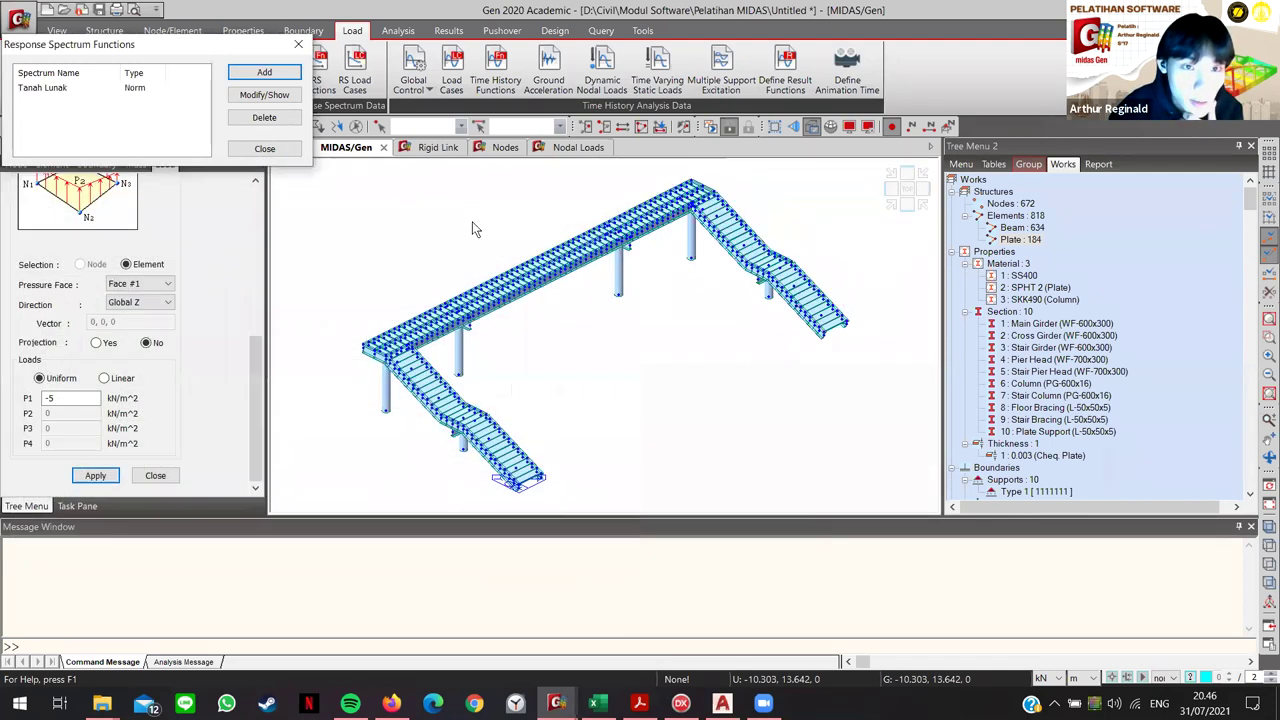
# Step: Add response spectrum load case RX (X-Y direction, scale factor 1) using the Tanah Lunak (0.05) function
pyautogui.click(264, 148)
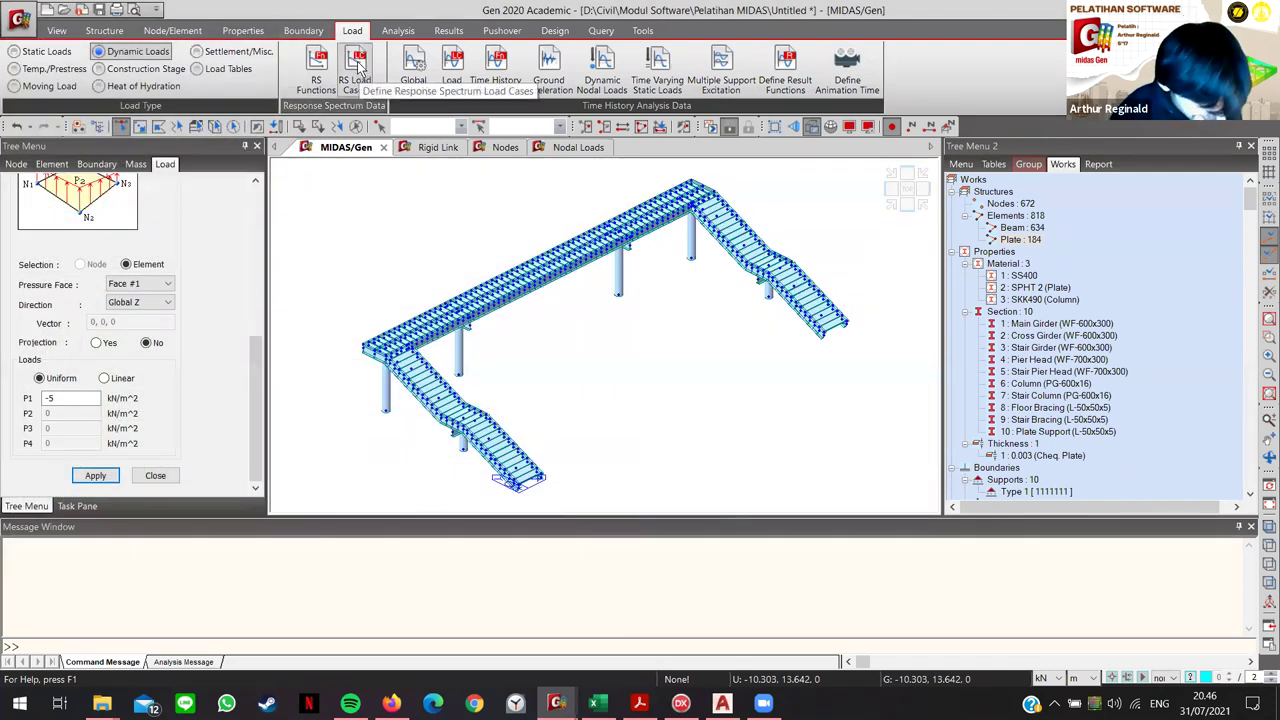
pyautogui.click(355, 60)
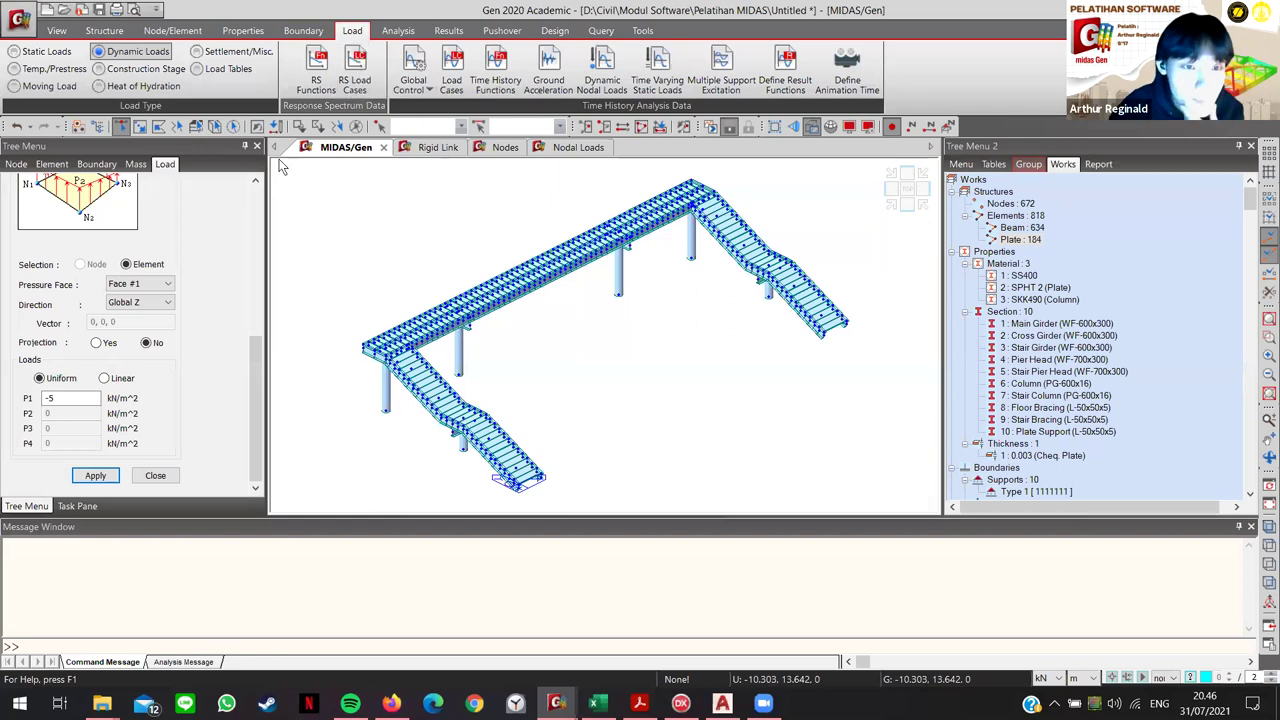
pyautogui.click(157, 202)
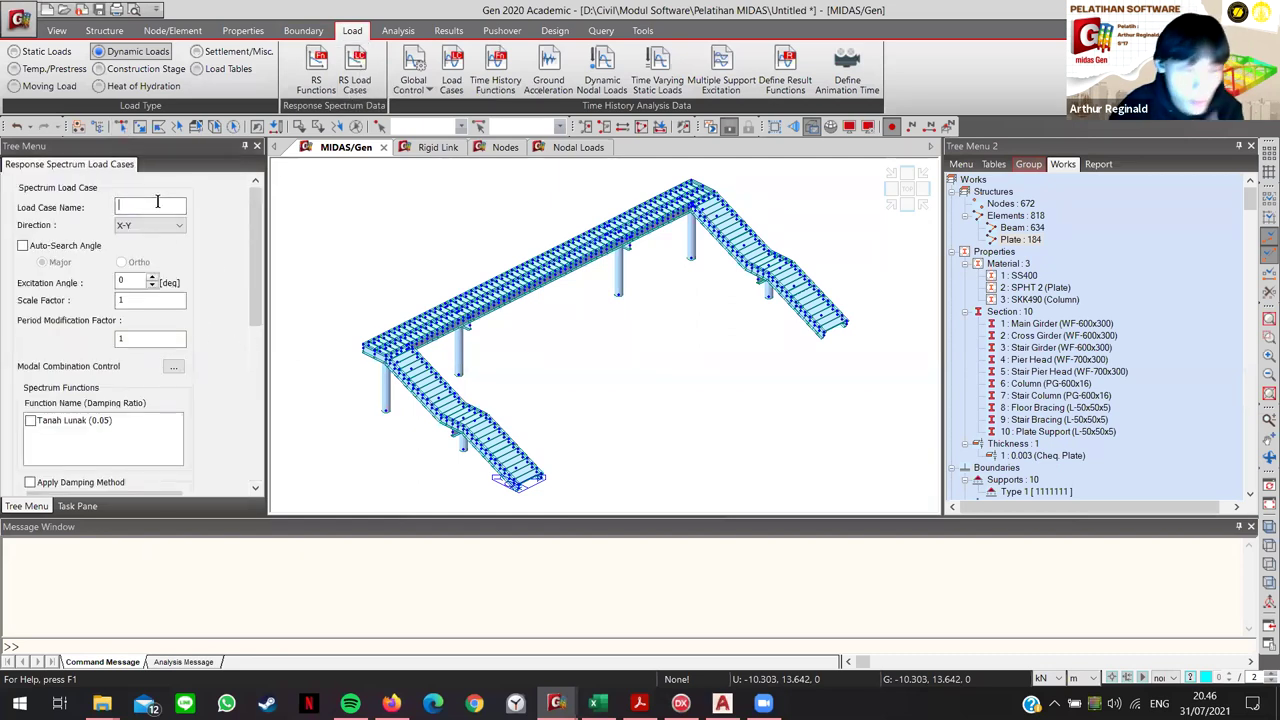
pyautogui.write('RX')
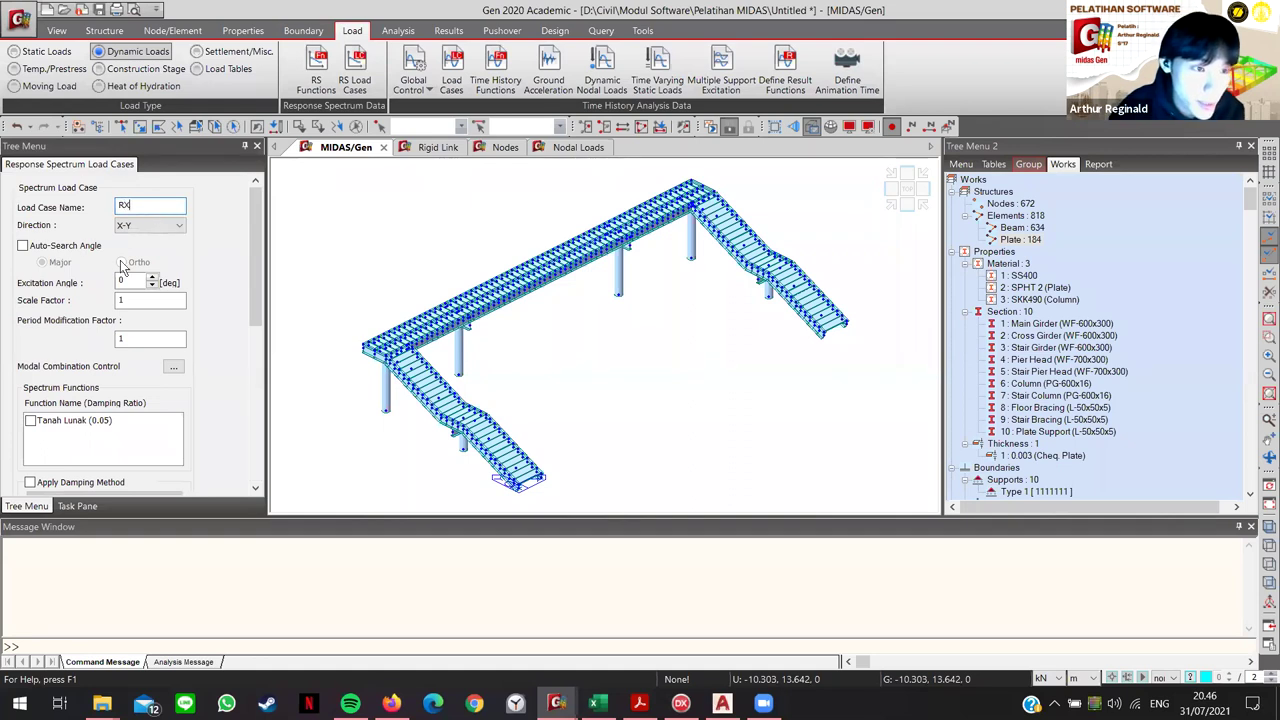
pyautogui.scroll(-1, 199, 282)
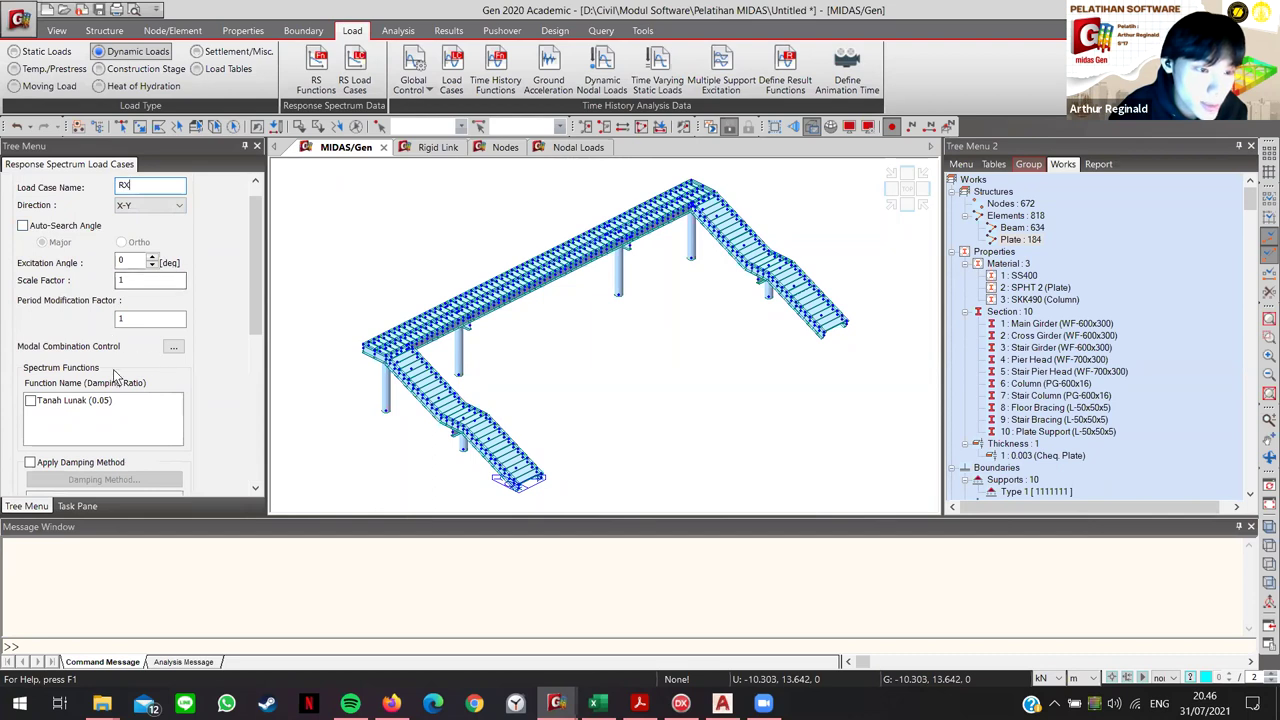
pyautogui.click(31, 401)
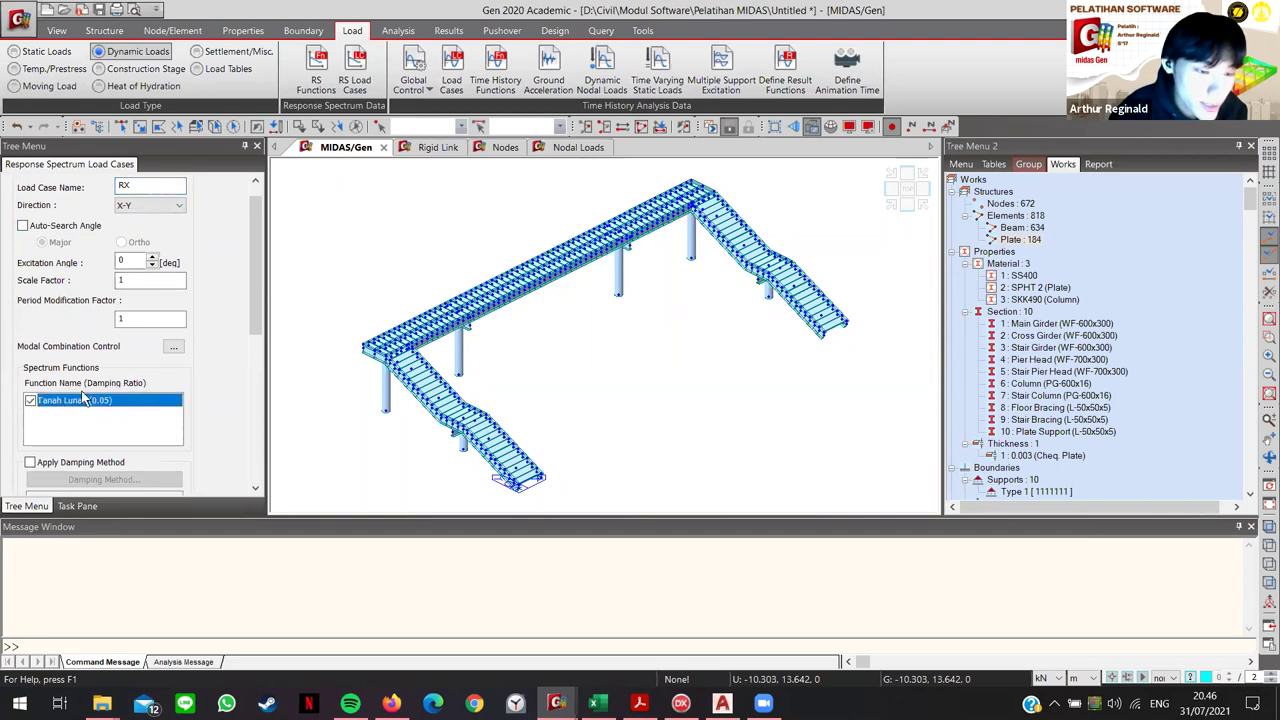
pyautogui.scroll(-5, 230, 410)
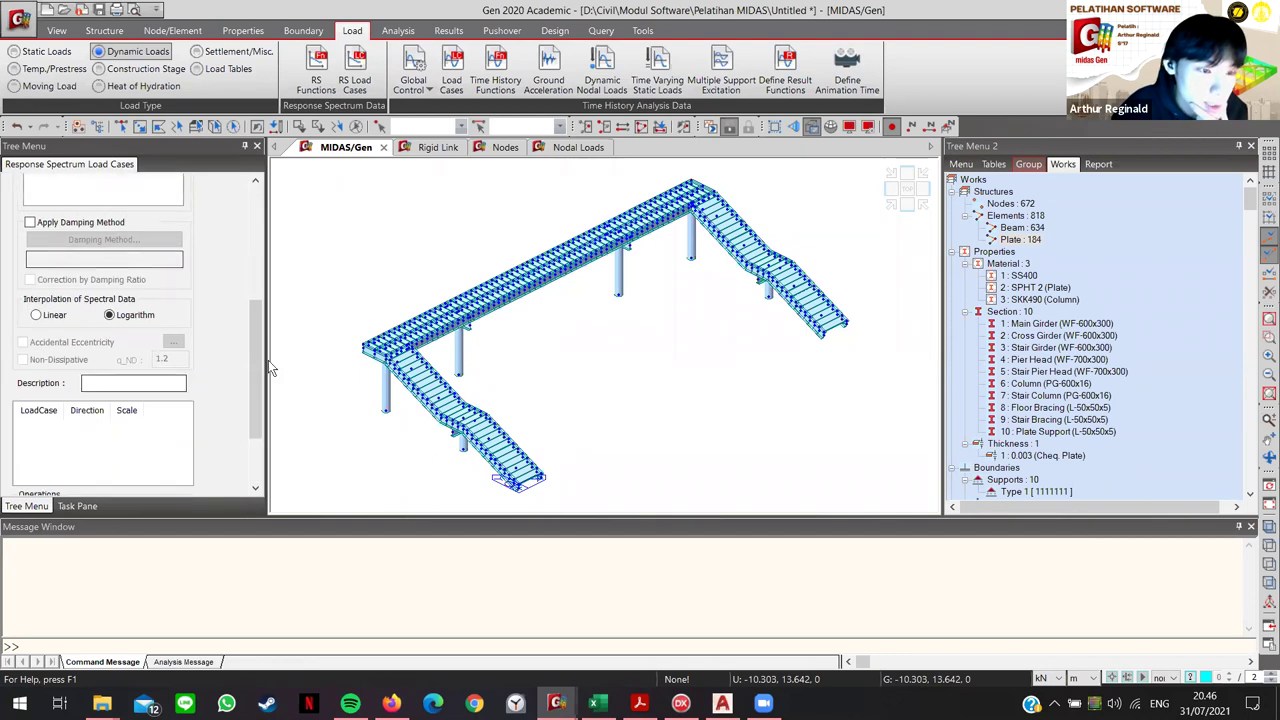
pyautogui.scroll(-2, 222, 405)
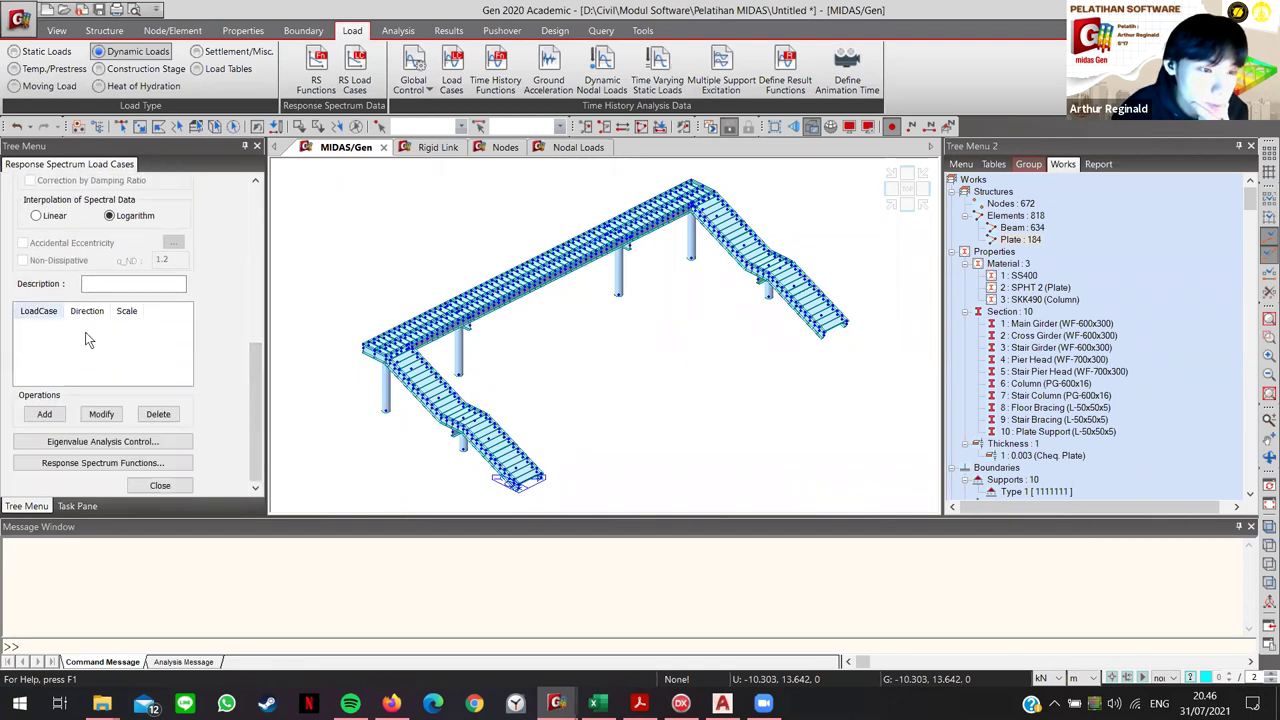
pyautogui.click(44, 414)
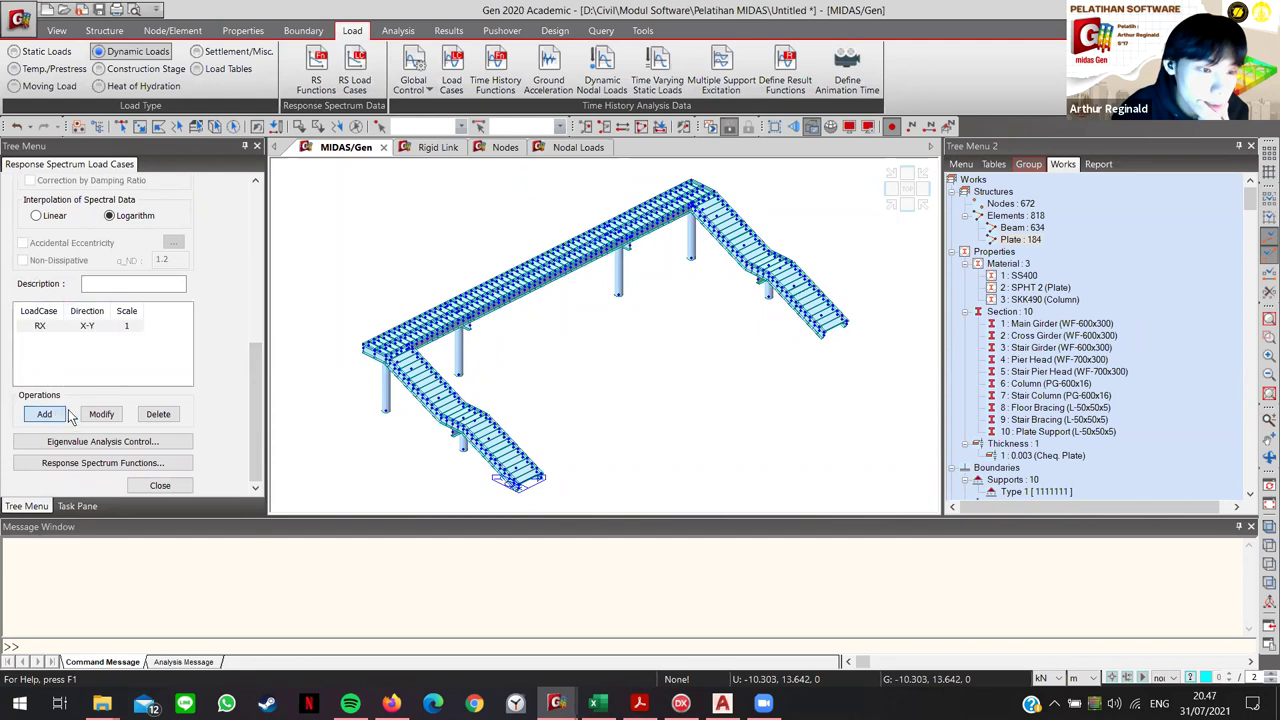
pyautogui.scroll(2, 252, 364)
pyautogui.scroll(8, 252, 364)
pyautogui.click(140, 204)
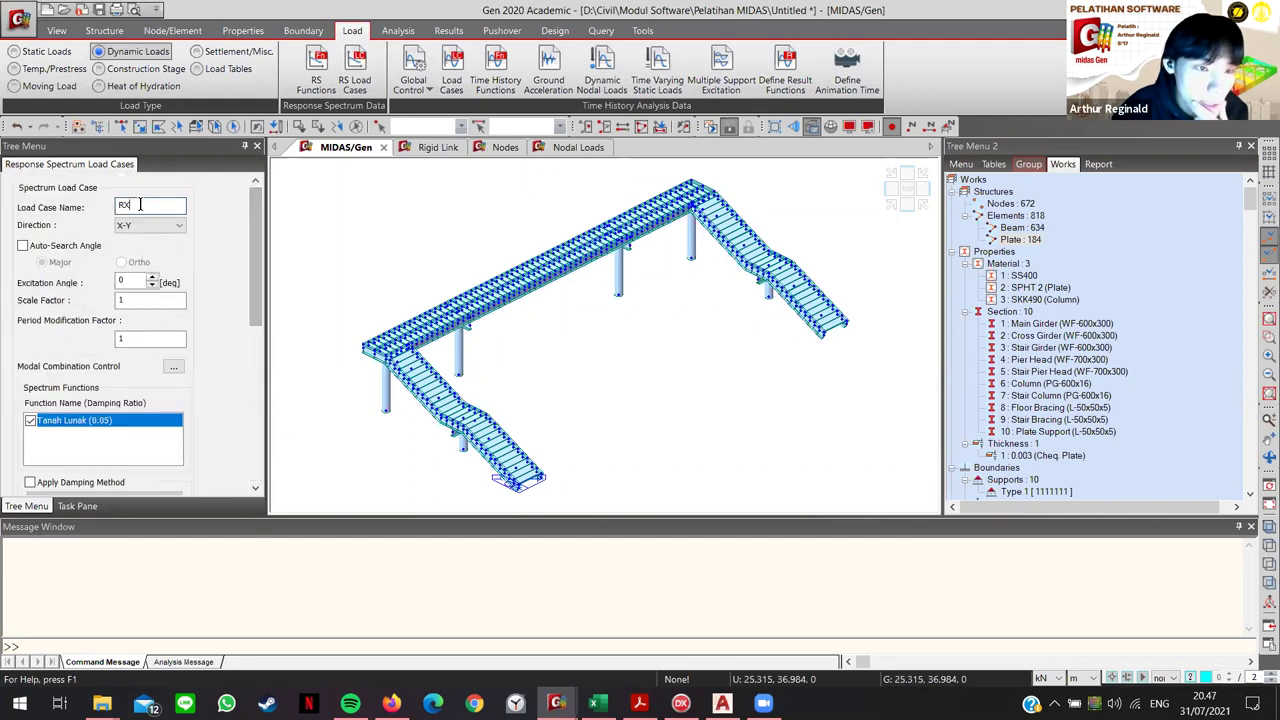